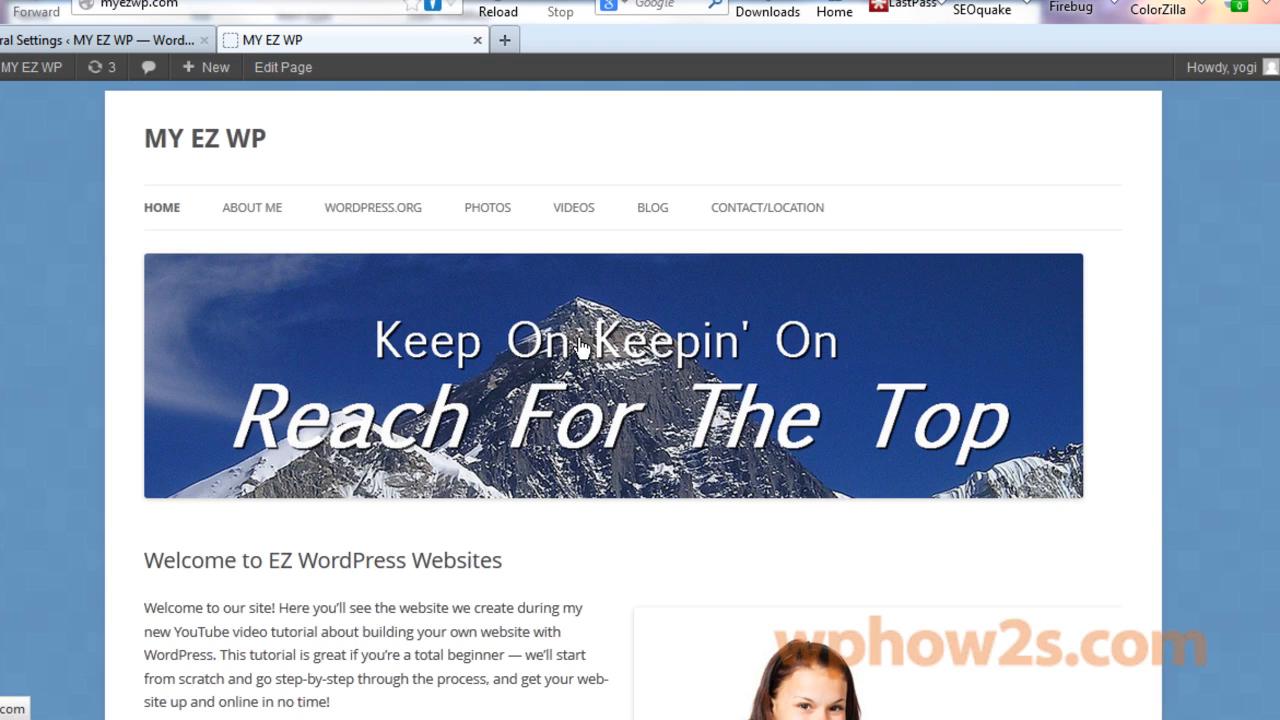
# Scroll to the Contact Me widget and open the Contact/Location page.
pyautogui.scroll(-5, 898, 358)
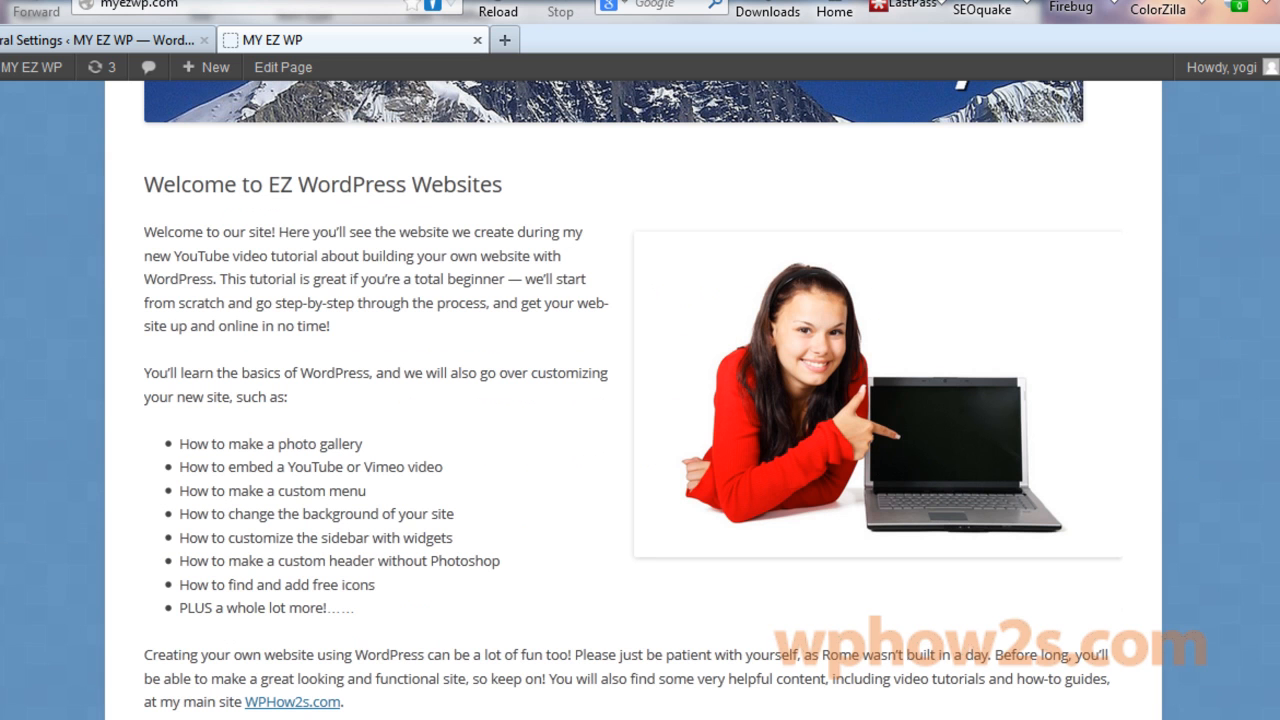
pyautogui.scroll(-2, 520, 300)
pyautogui.scroll(1, 520, 305)
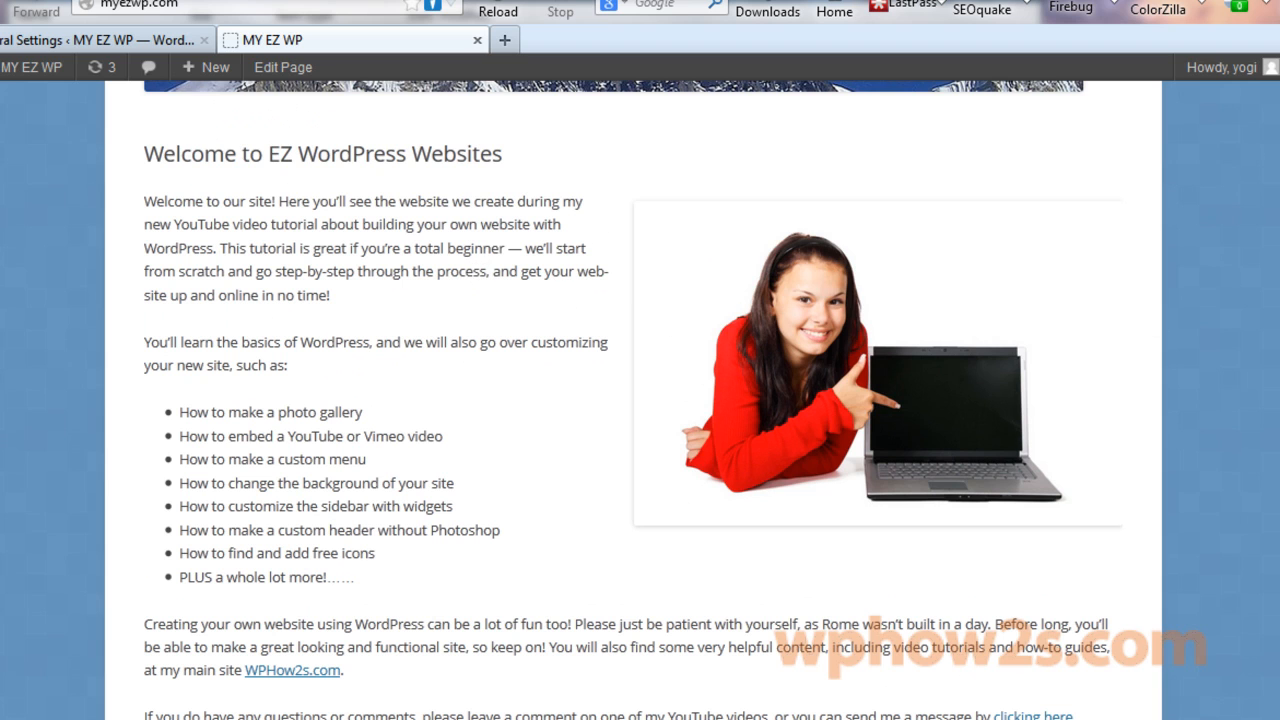
pyautogui.scroll(-1, 640, 400)
pyautogui.scroll(-4, 640, 400)
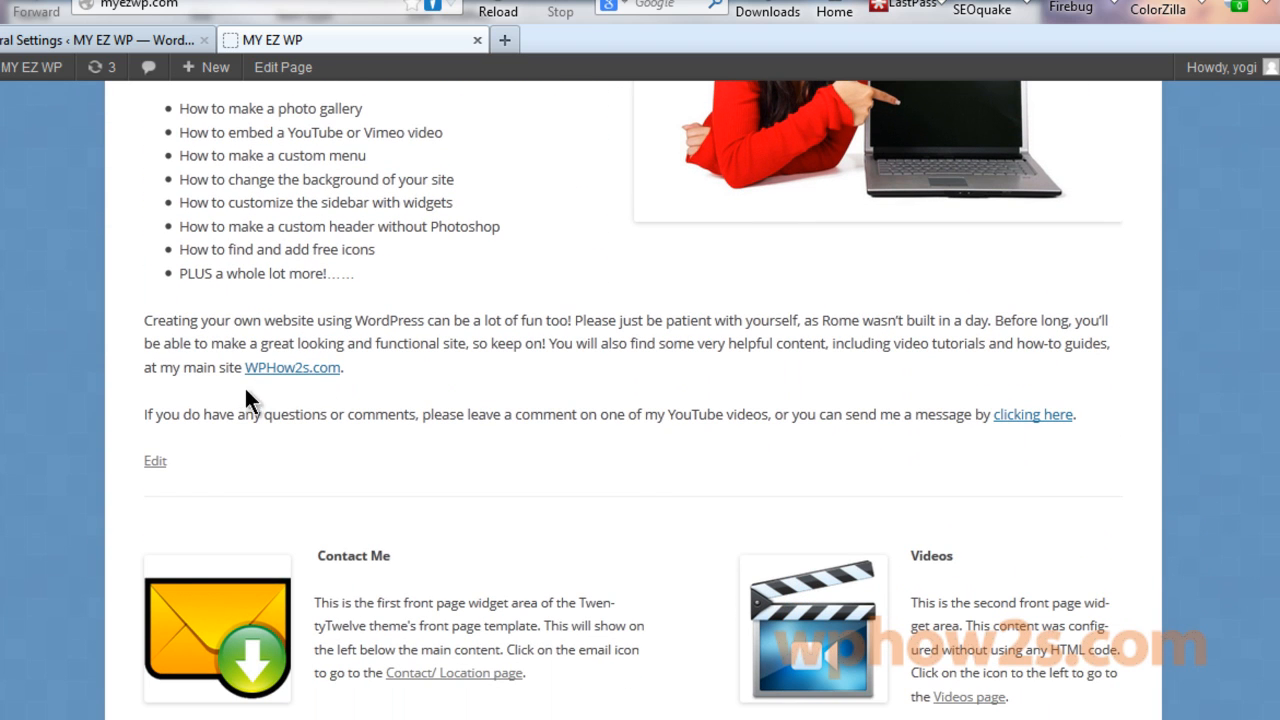
pyautogui.scroll(-3, 1203, 446)
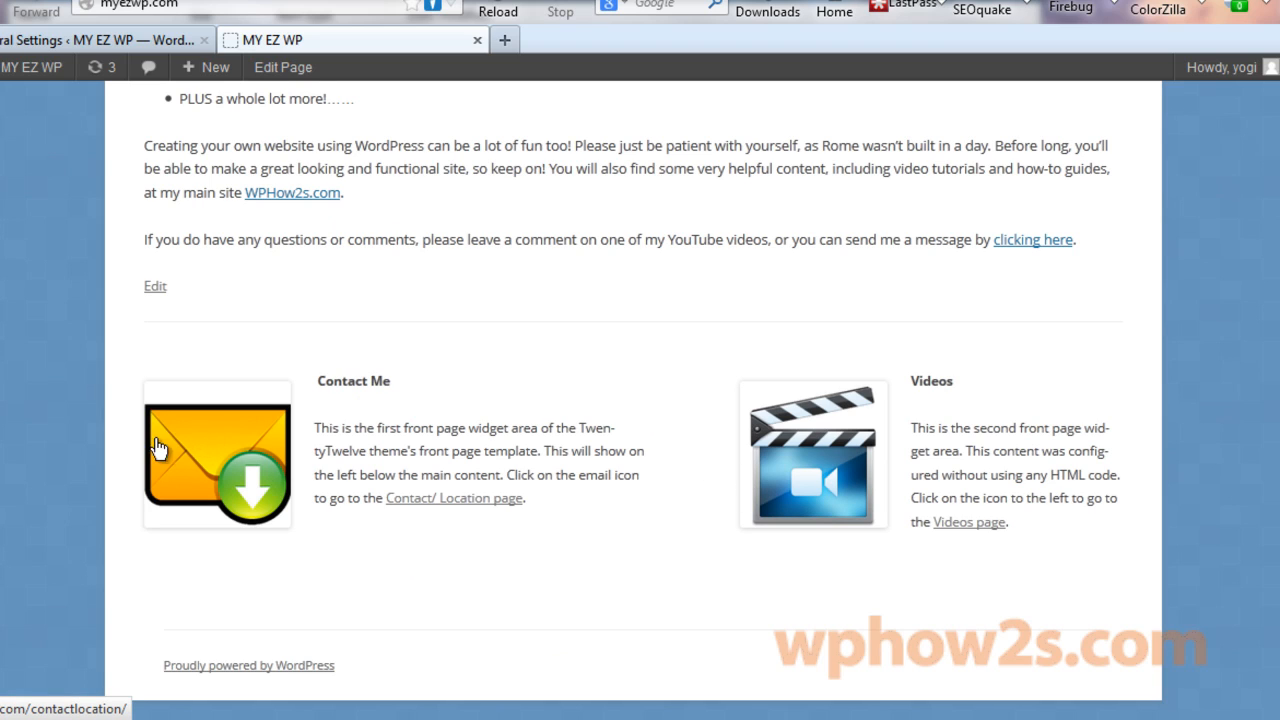
pyautogui.click(226, 434)
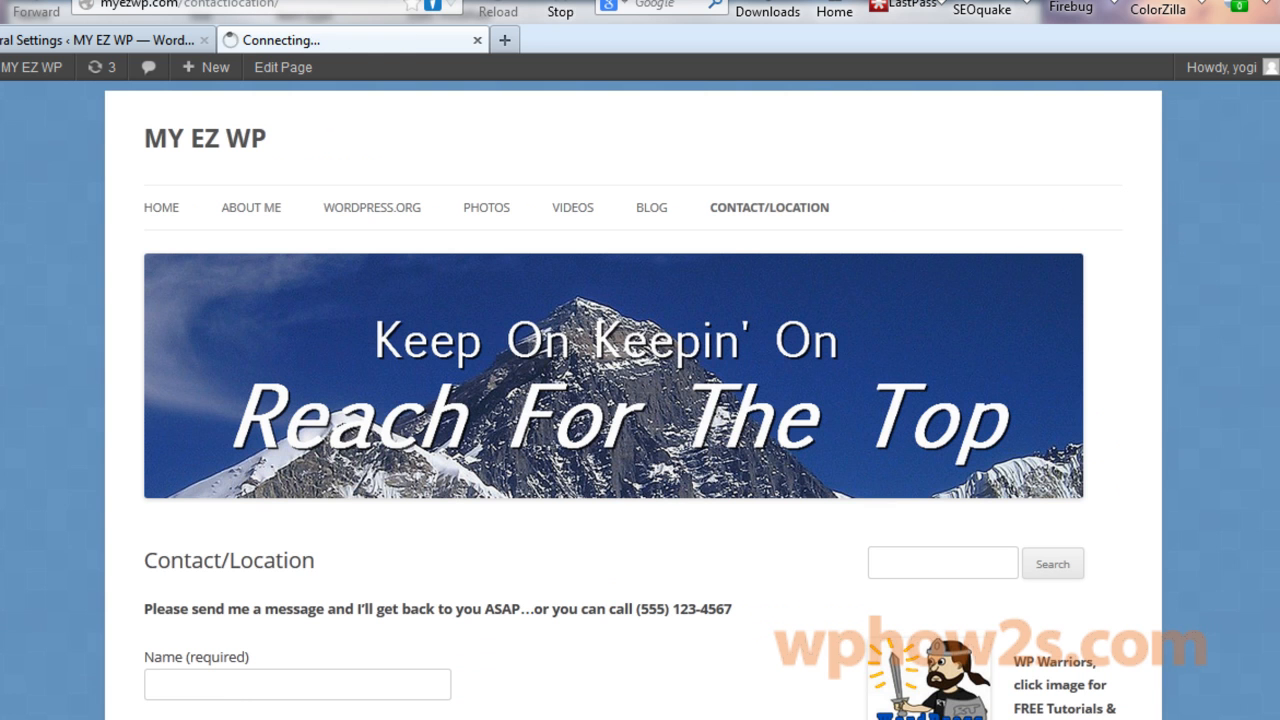
# Open marker A on the Our Location map to show the Mt. Everest details.
pyautogui.scroll(-5, 640, 400)
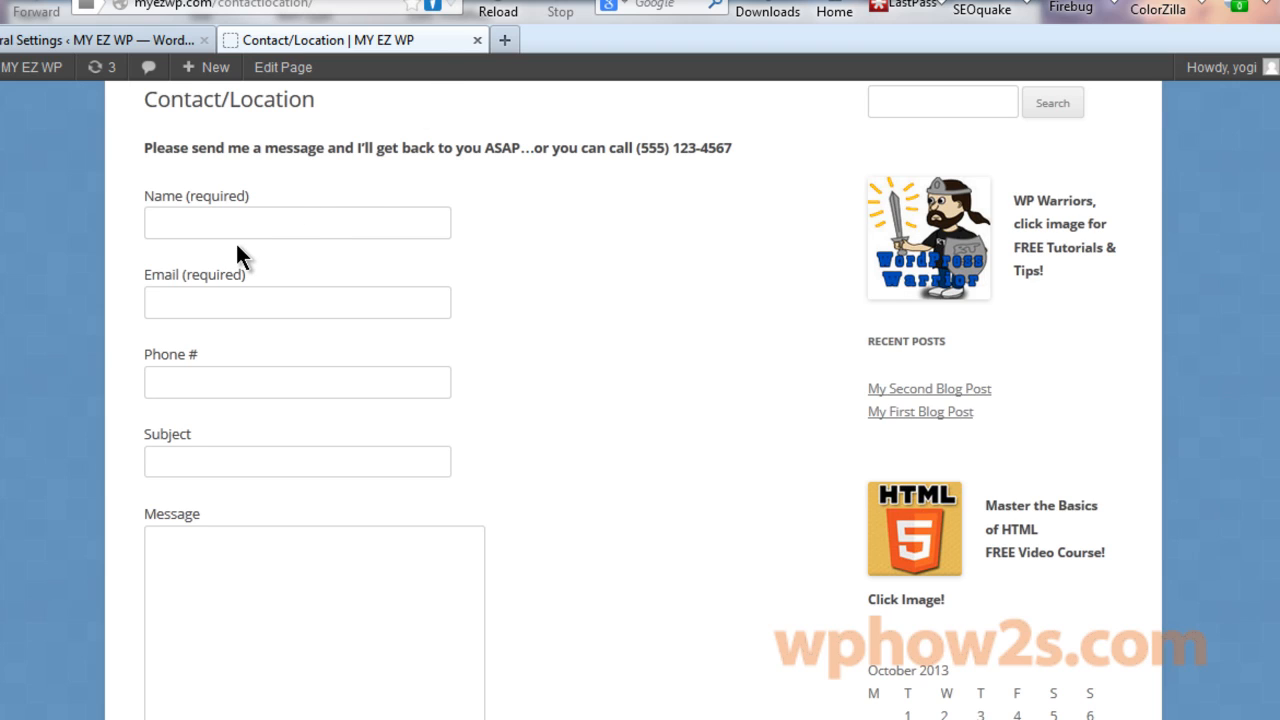
pyautogui.scroll(-9, 458, 400)
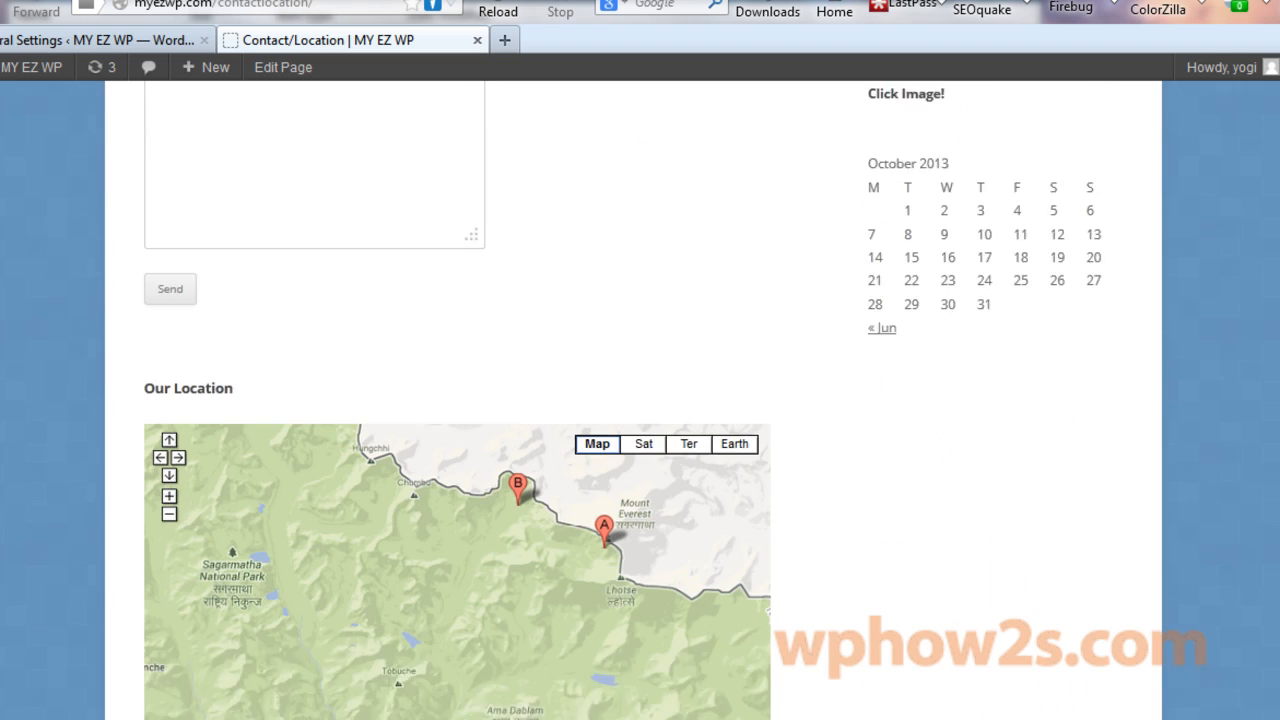
pyautogui.scroll(3, 458, 400)
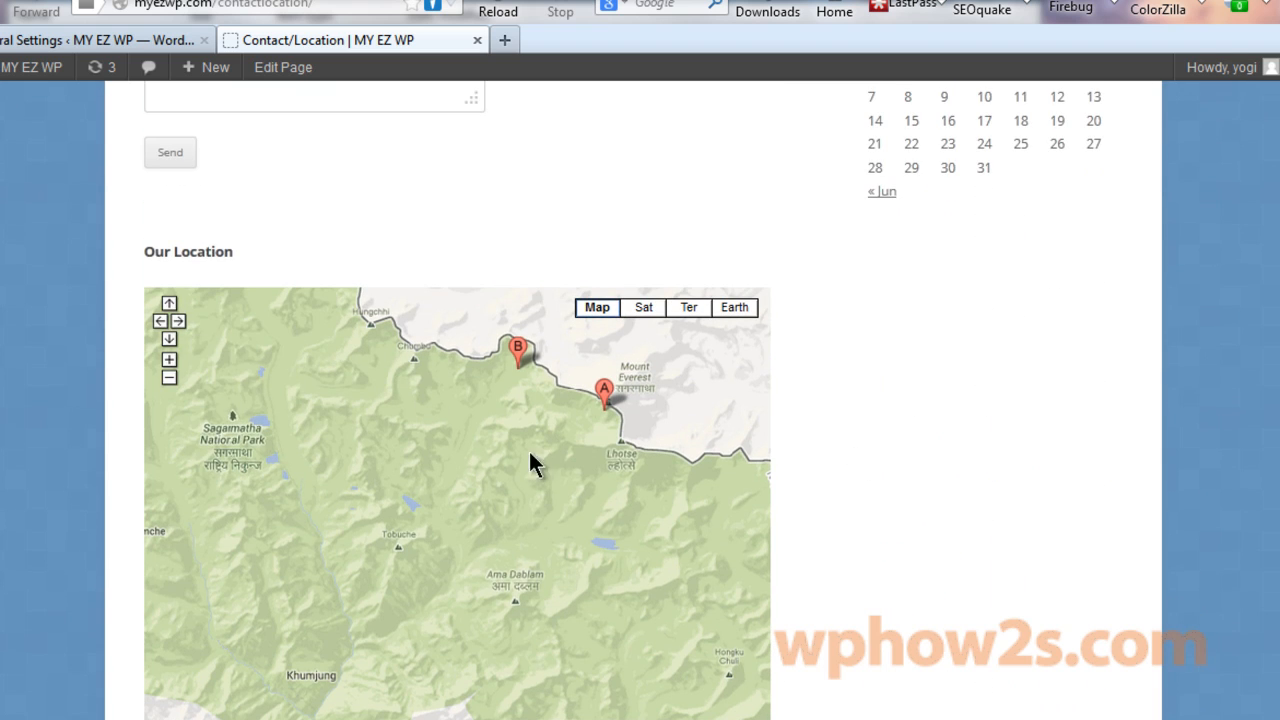
pyautogui.click(604, 390)
pyautogui.click(604, 390)
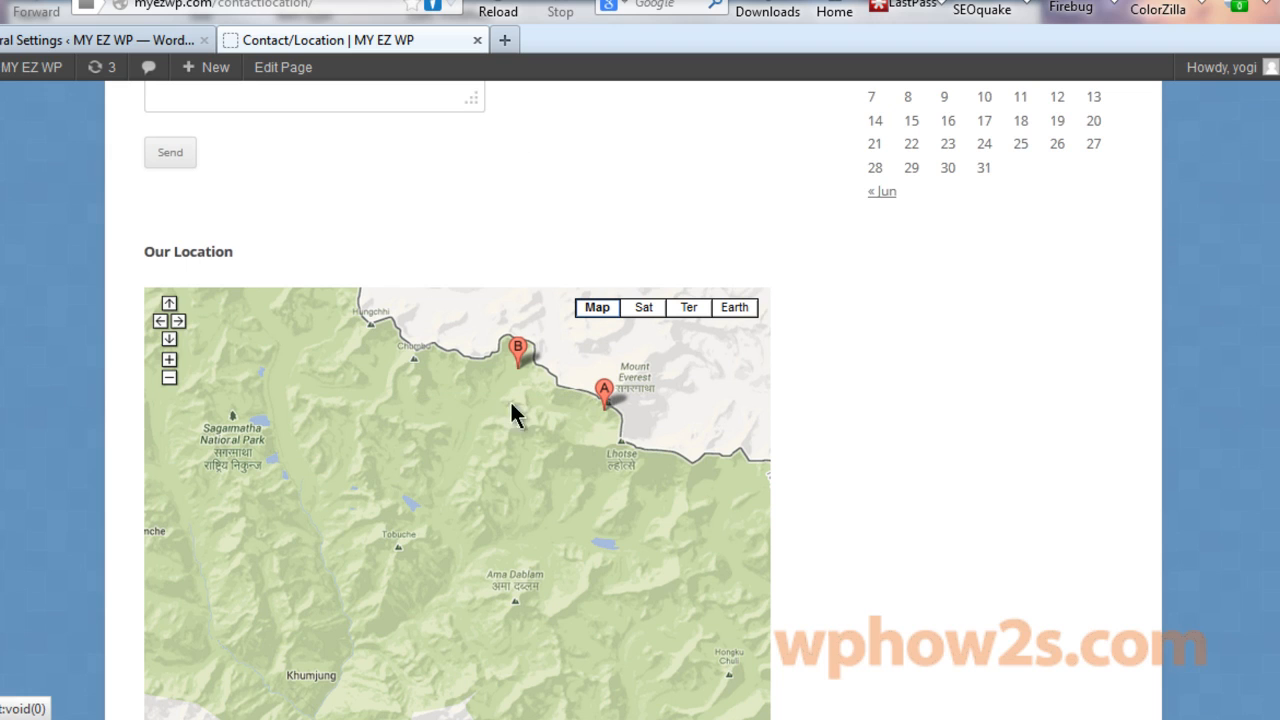
pyautogui.click(603, 388)
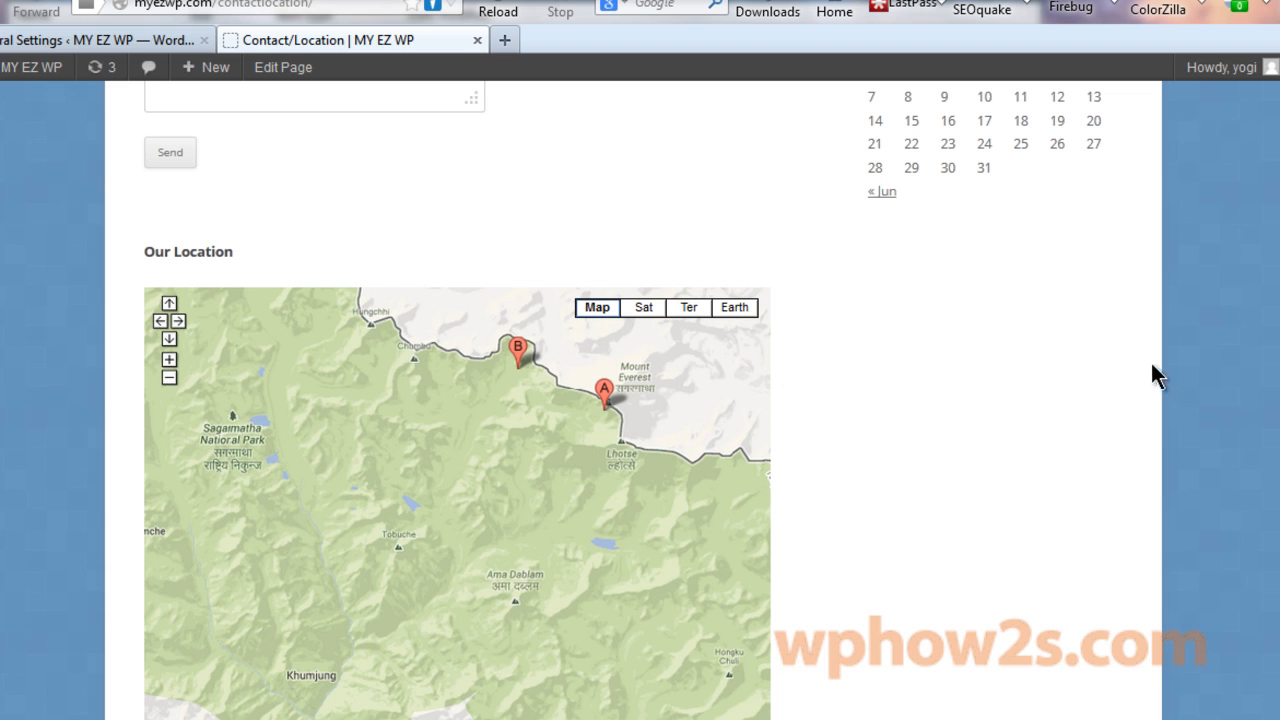
pyautogui.scroll(10, 1157, 371)
pyautogui.scroll(-5, 1028, 190)
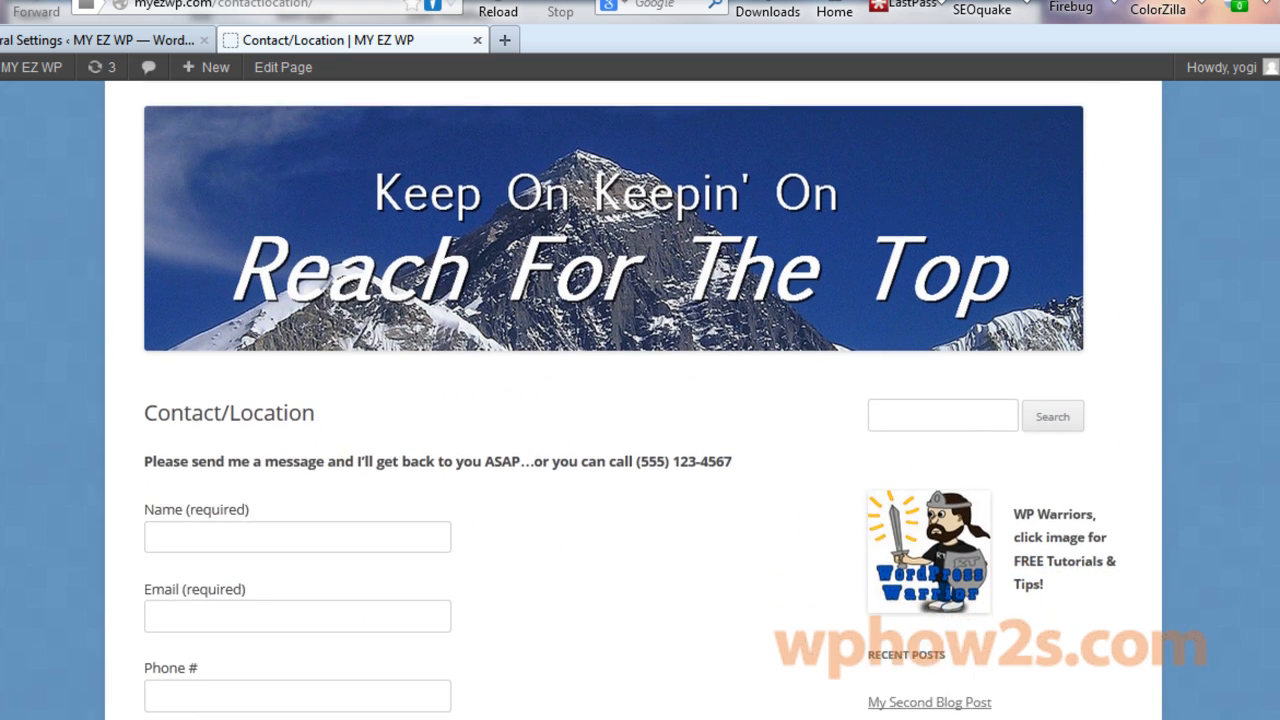
pyautogui.scroll(-5, 963, 228)
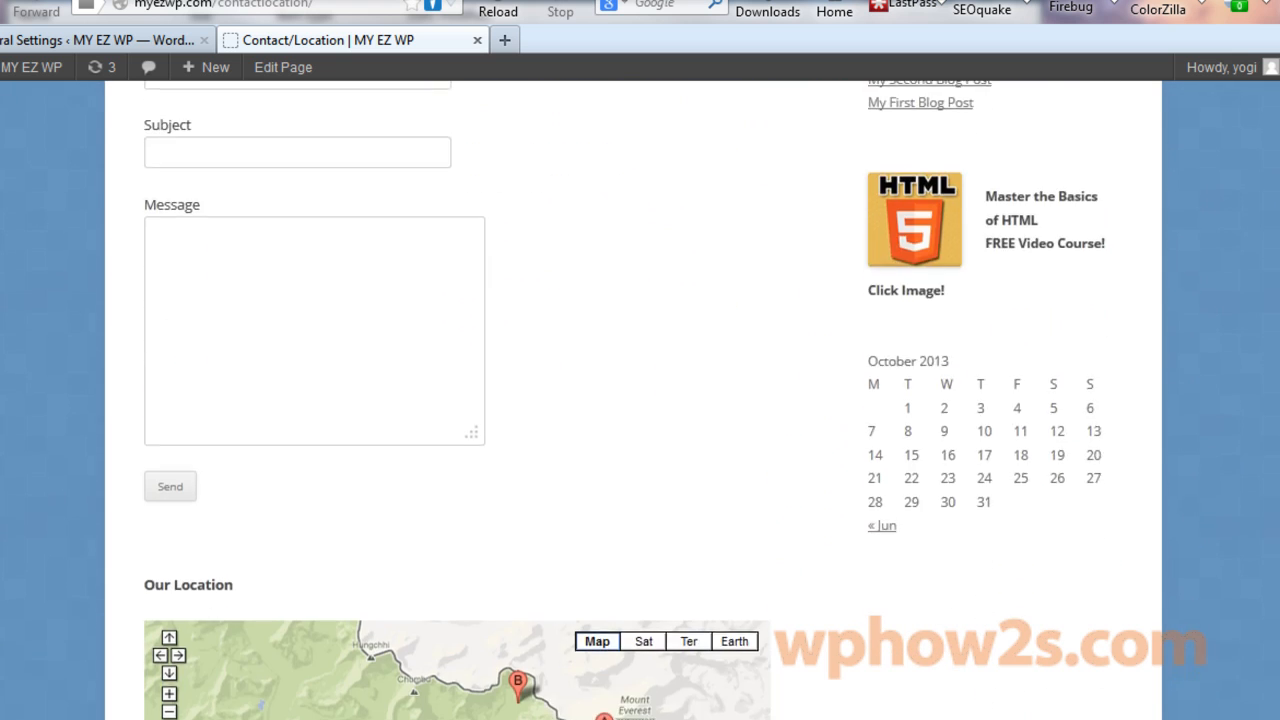
pyautogui.scroll(5, 963, 228)
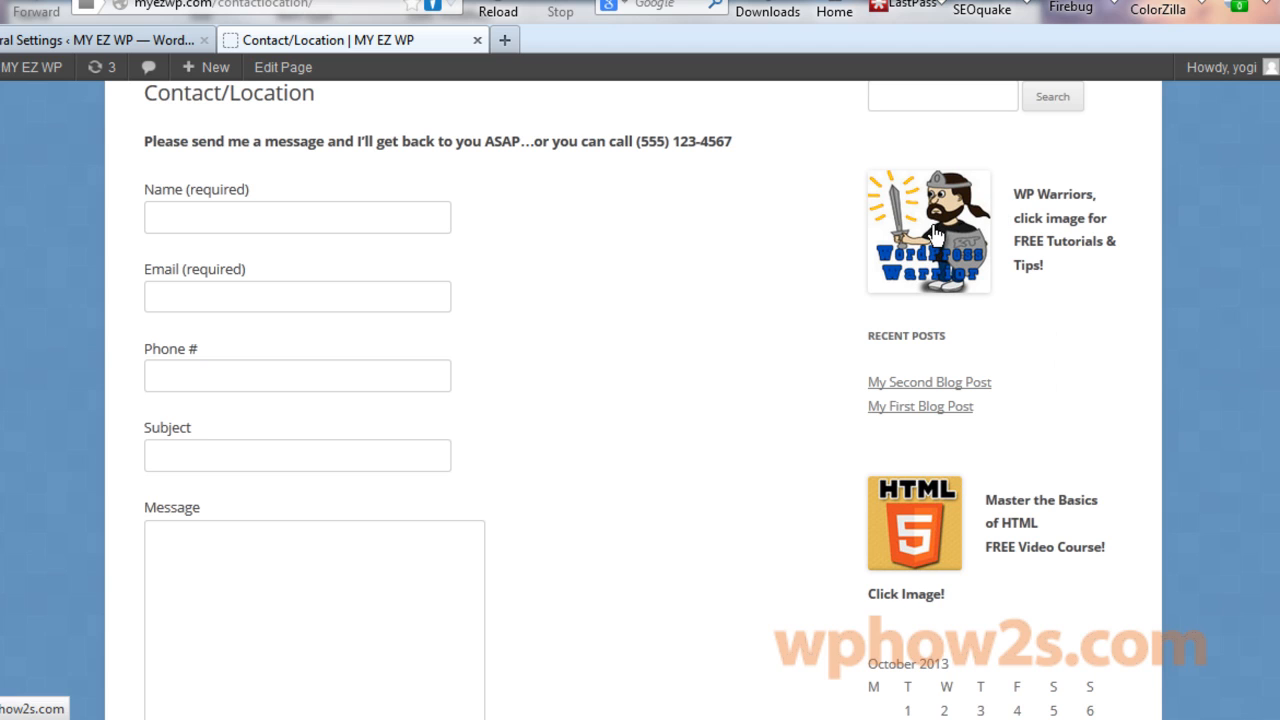
# Open the free HTML video course page from the HTML5 sidebar image.
pyautogui.click(920, 538)
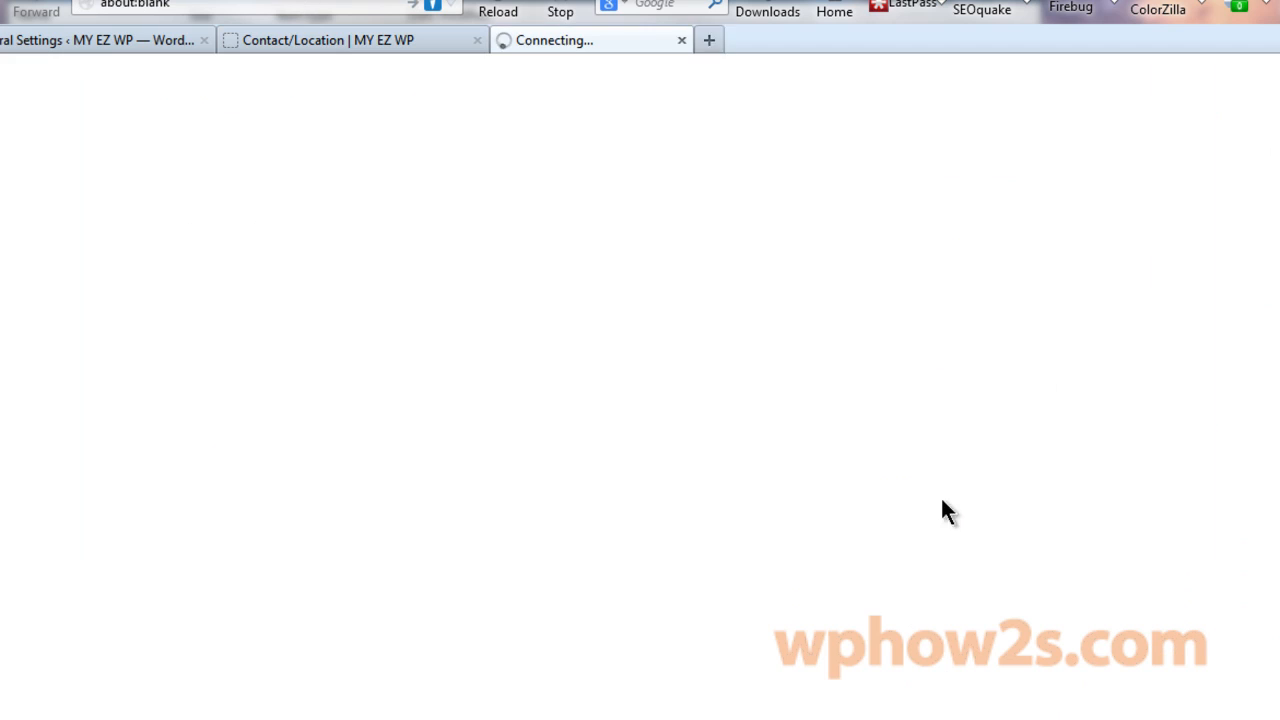
pyautogui.scroll(-5, 437, 400)
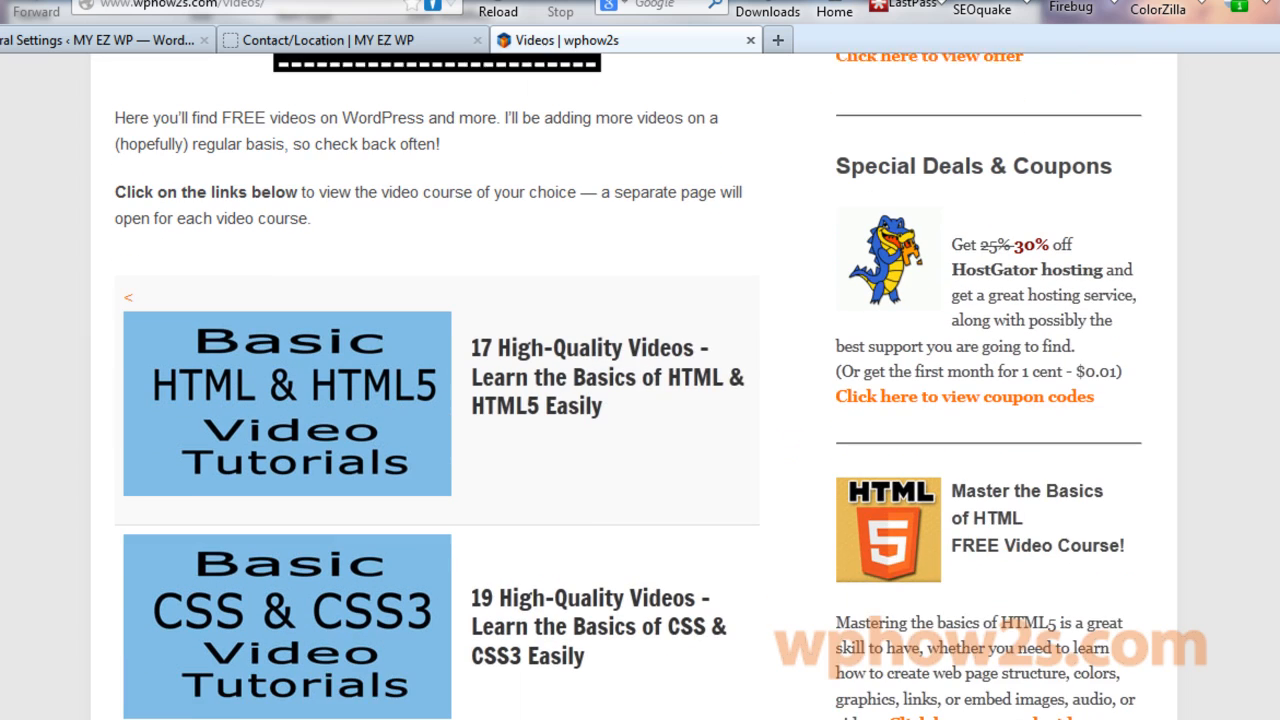
pyautogui.scroll(2, 437, 400)
pyautogui.scroll(4, 640, 400)
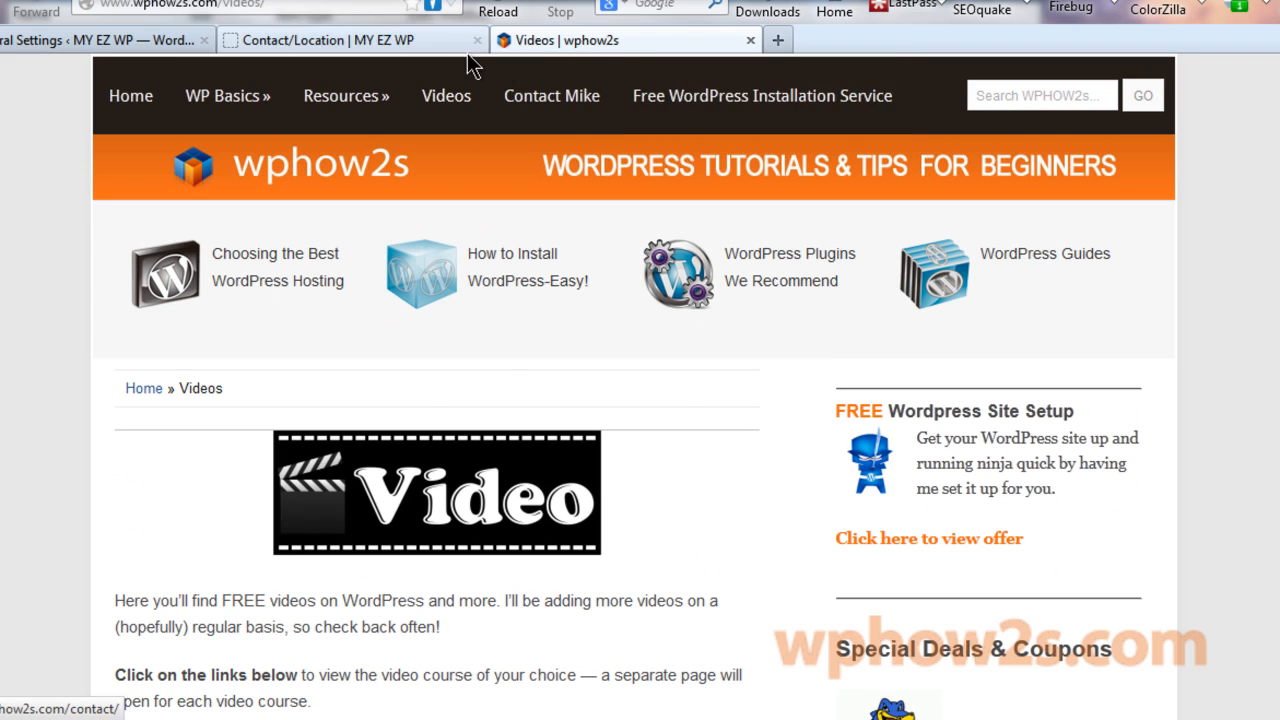
# Return to the site tab and browse the About Me page.
pyautogui.click(408, 42)
pyautogui.click(245, 208)
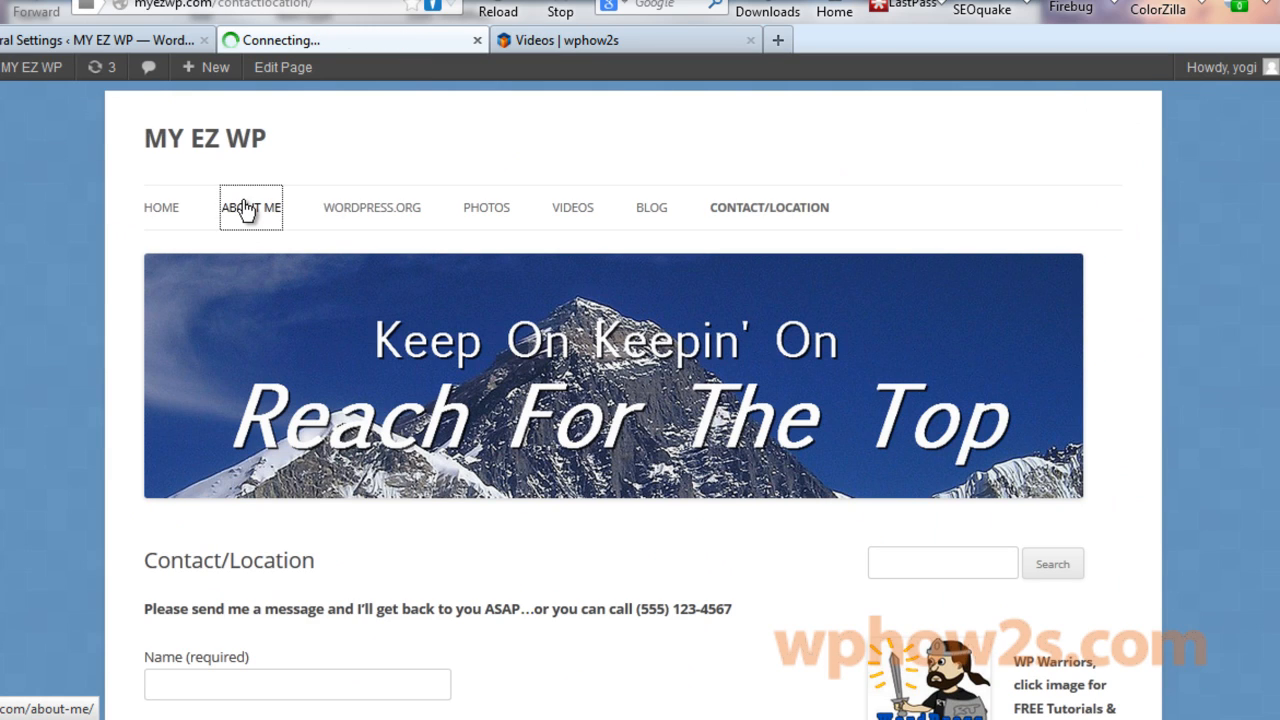
pyautogui.scroll(-3, 30, 356)
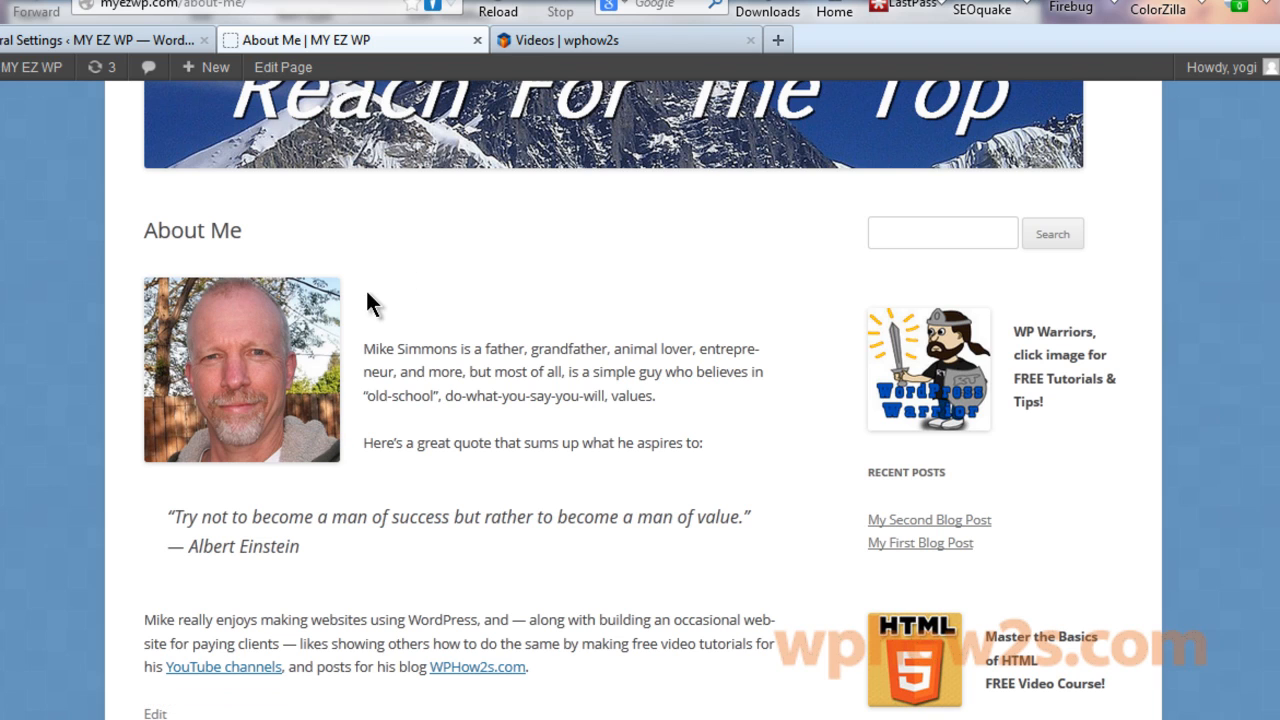
pyautogui.scroll(-5, 786, 314)
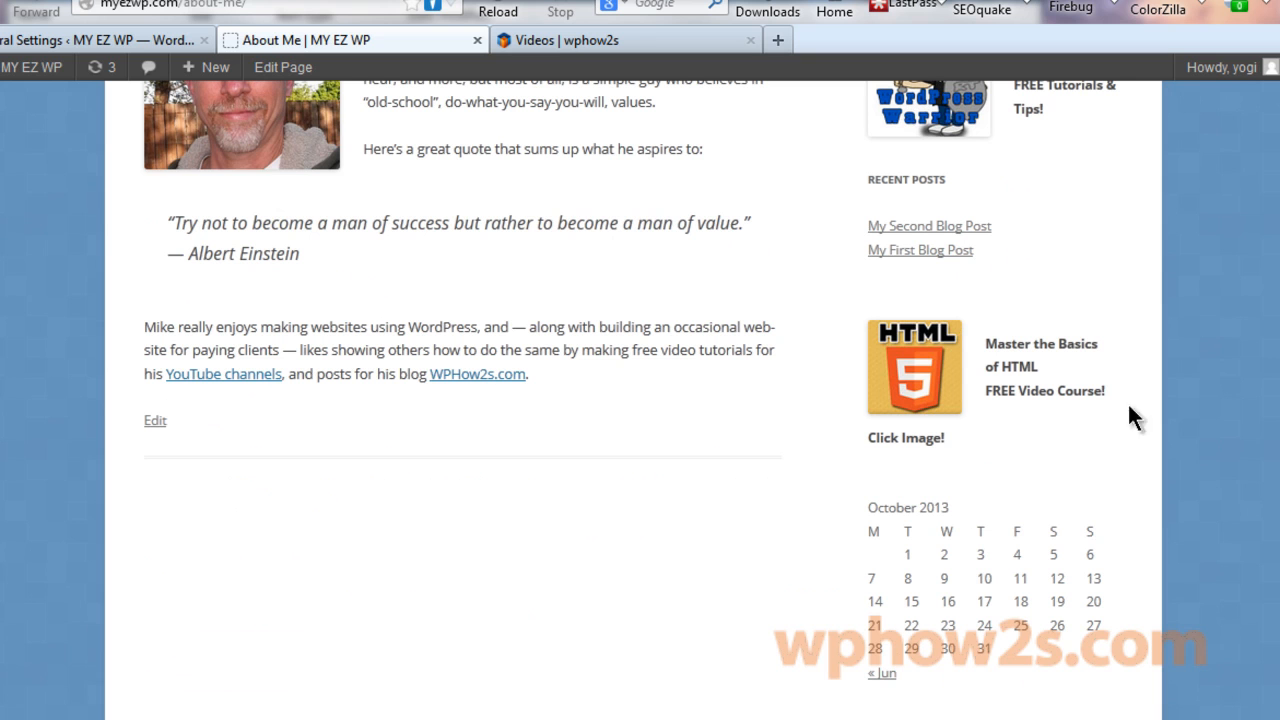
pyautogui.scroll(9, 640, 400)
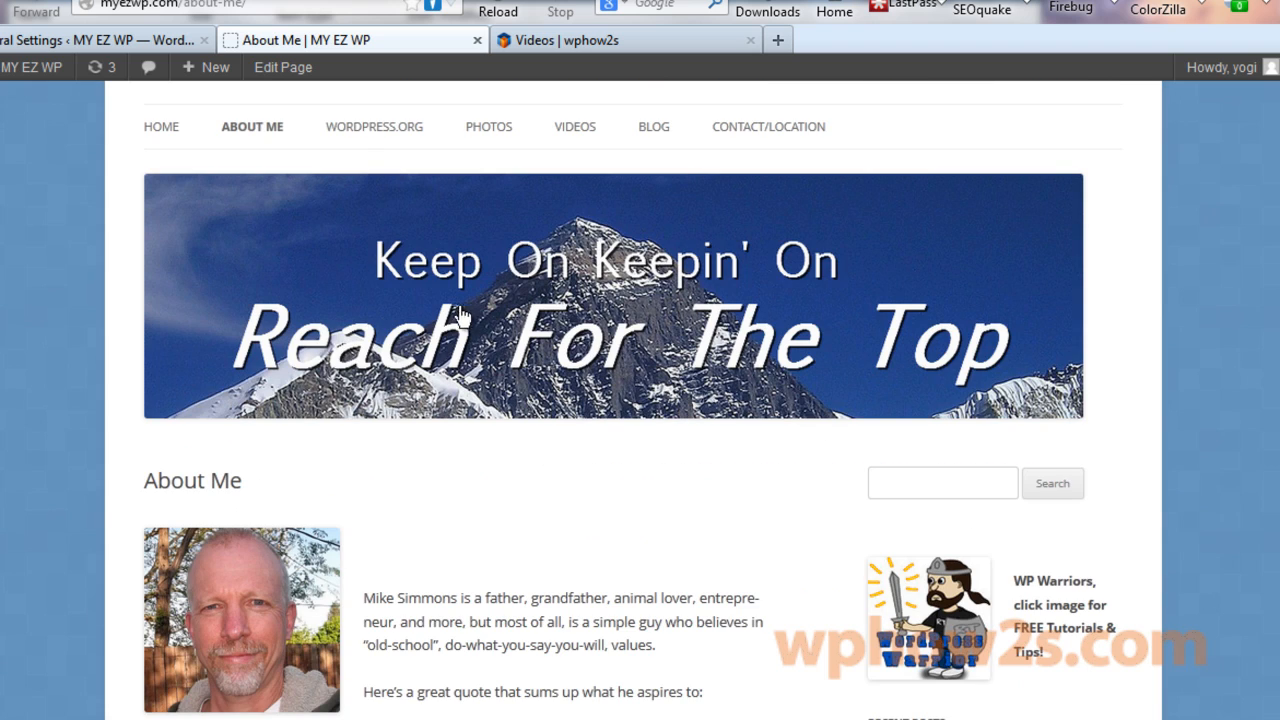
# Open WordPress.org in a new tab, then go back and open the Photos page.
pyautogui.click(362, 135)
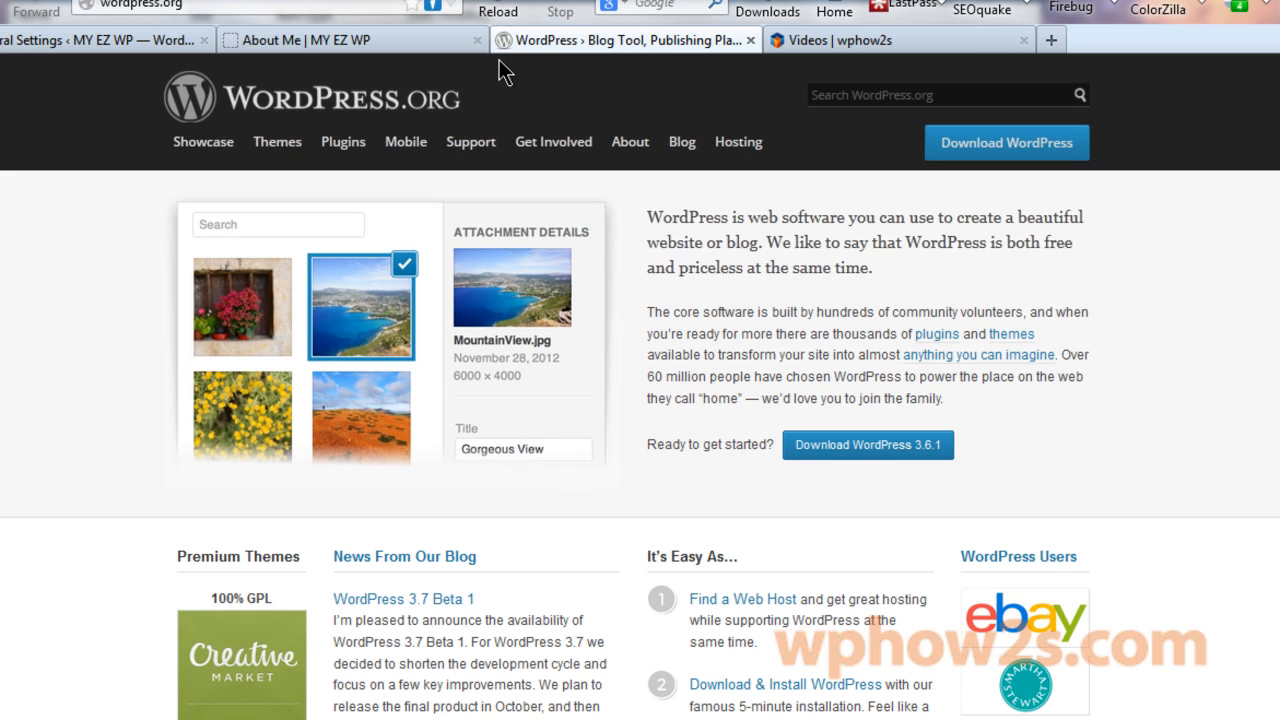
pyautogui.click(338, 38)
pyautogui.click(490, 126)
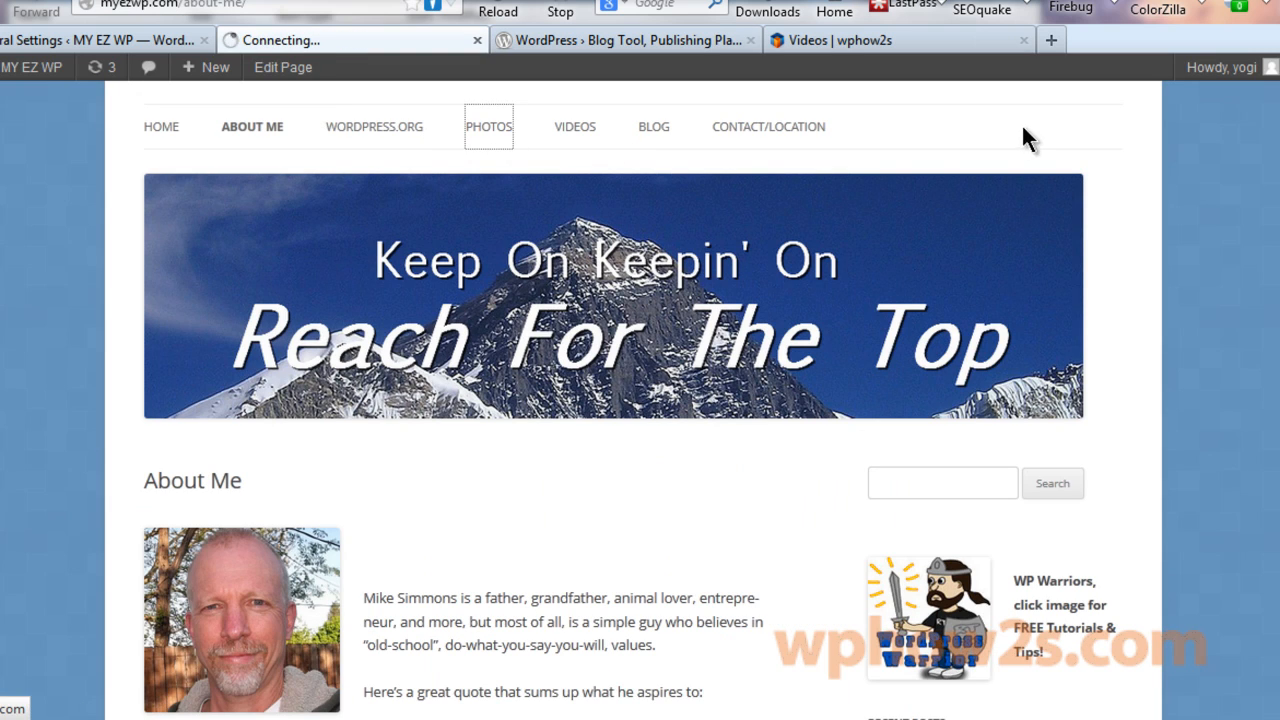
# Enlarge the Evil Admin photo in the Photos gallery, then close it.
pyautogui.scroll(-4, 1230, 323)
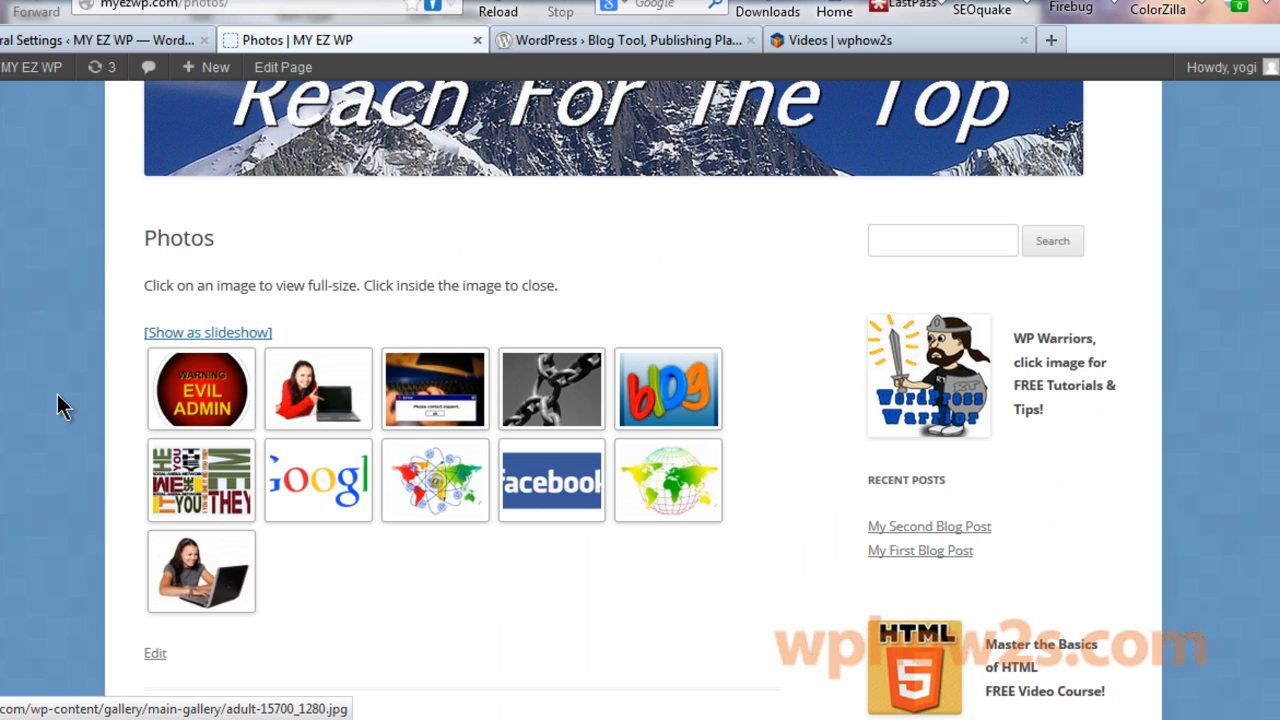
pyautogui.click(210, 400)
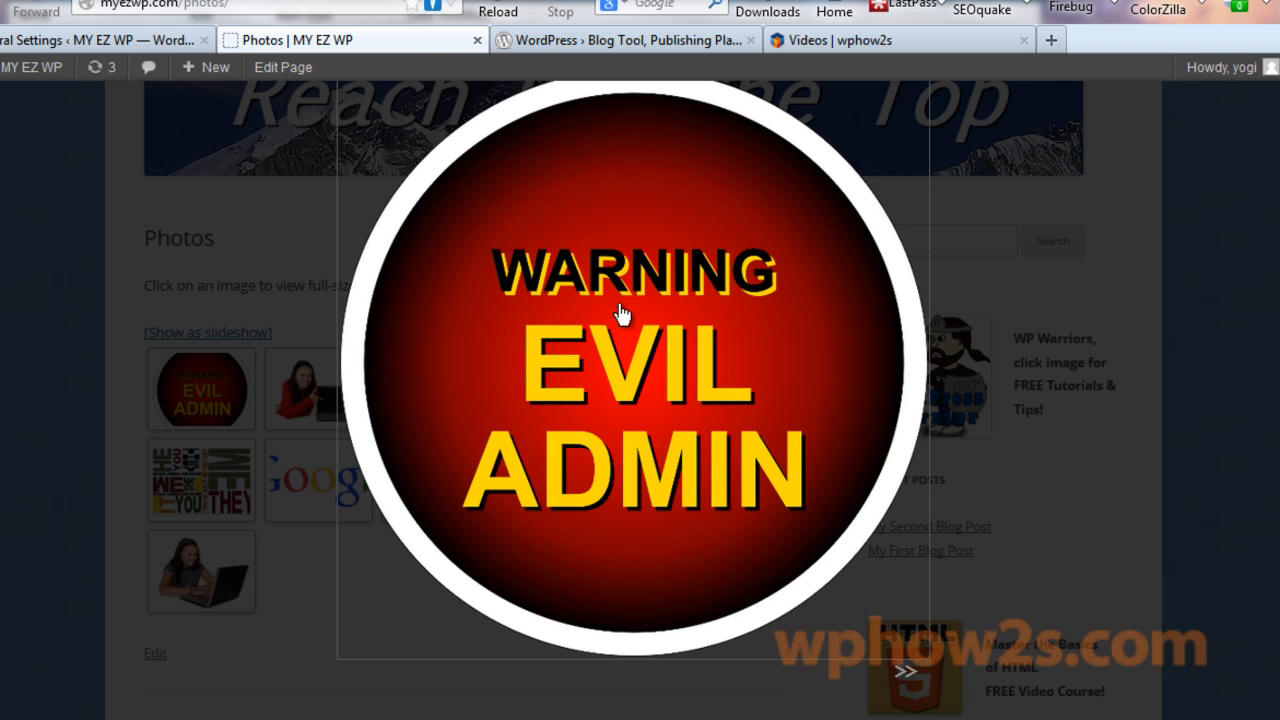
pyautogui.click(621, 314)
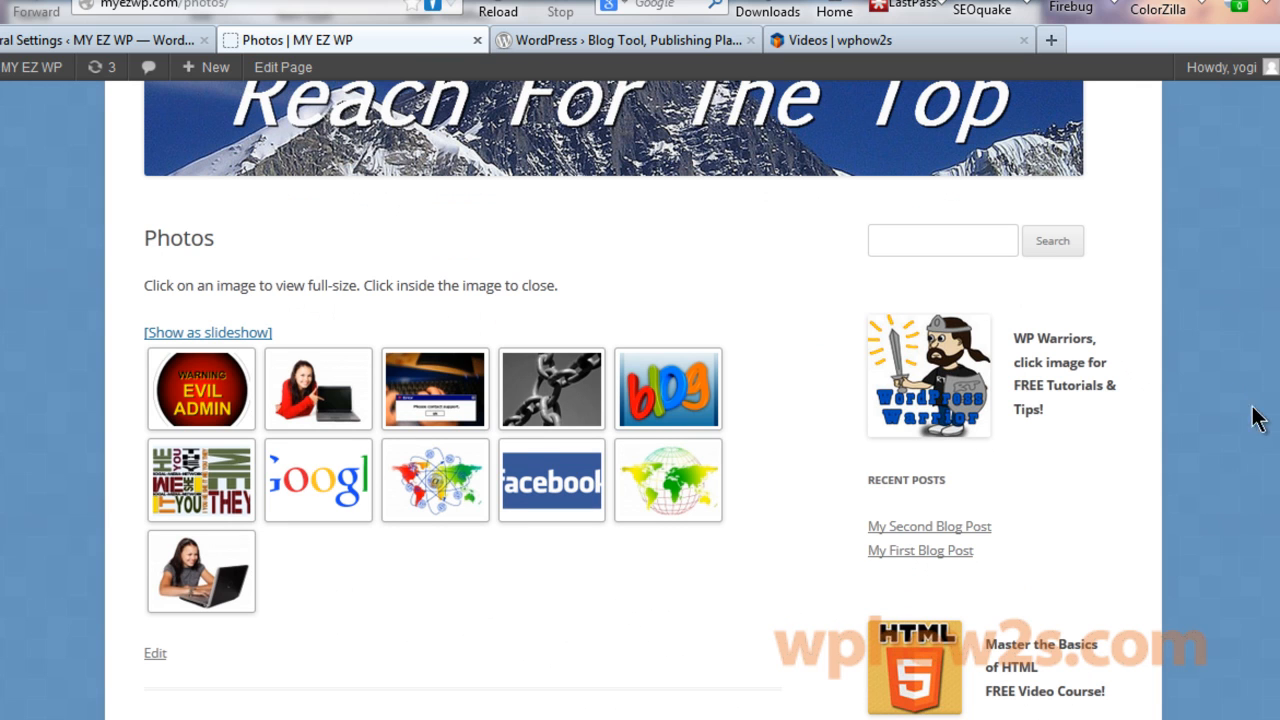
pyautogui.scroll(3, 674, 214)
# Read through My First Blog Post on the Blog page, then move on to Videos.
pyautogui.click(660, 212)
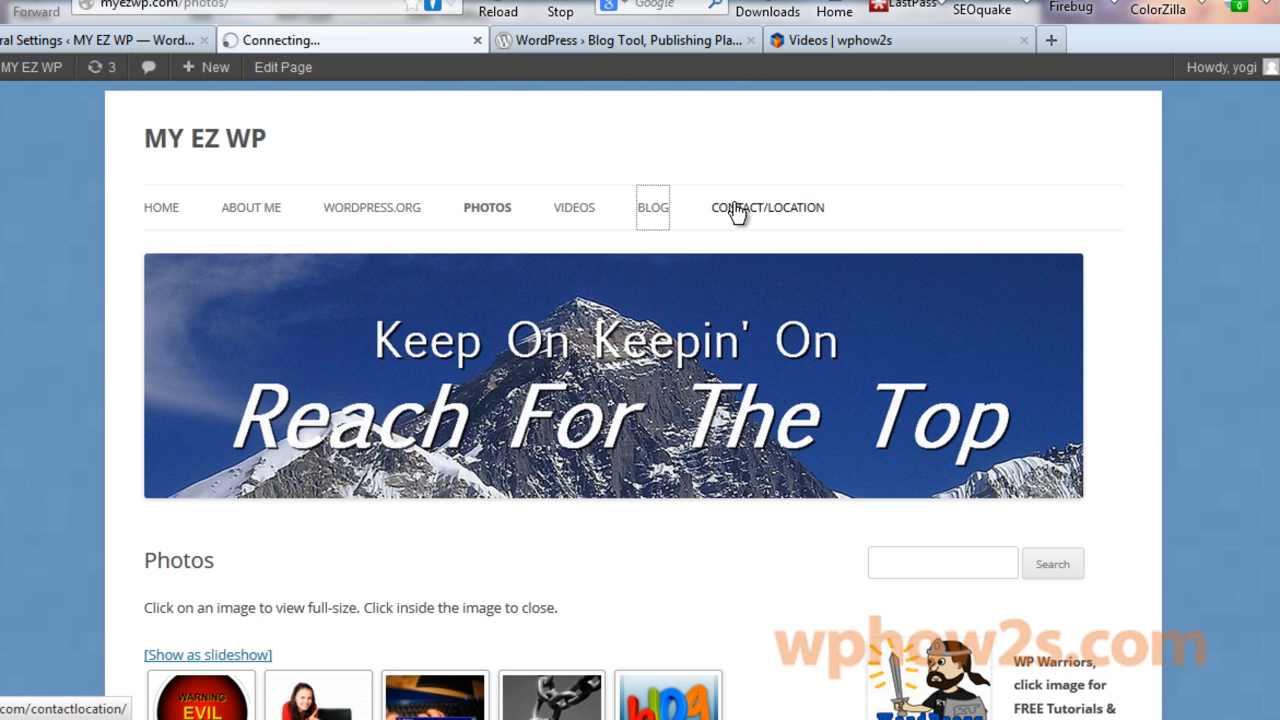
pyautogui.scroll(-6, 640, 400)
pyautogui.scroll(-1, 851, 278)
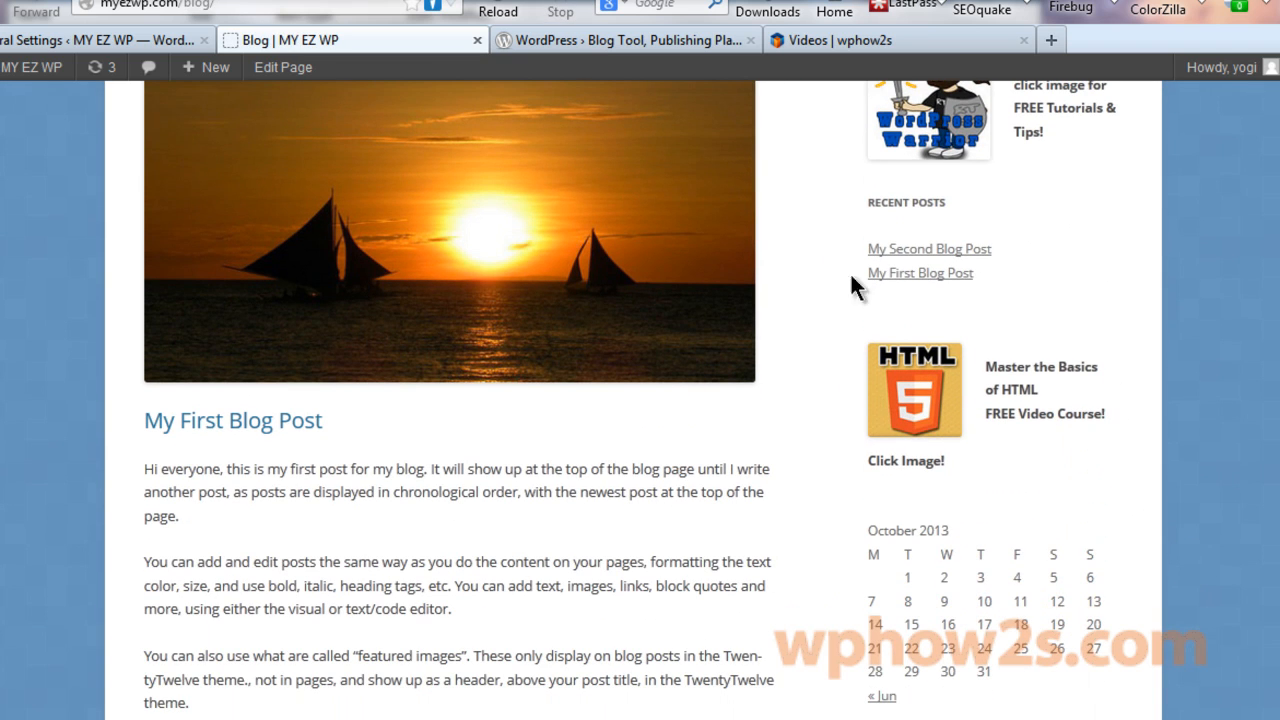
pyautogui.scroll(3, 1125, 363)
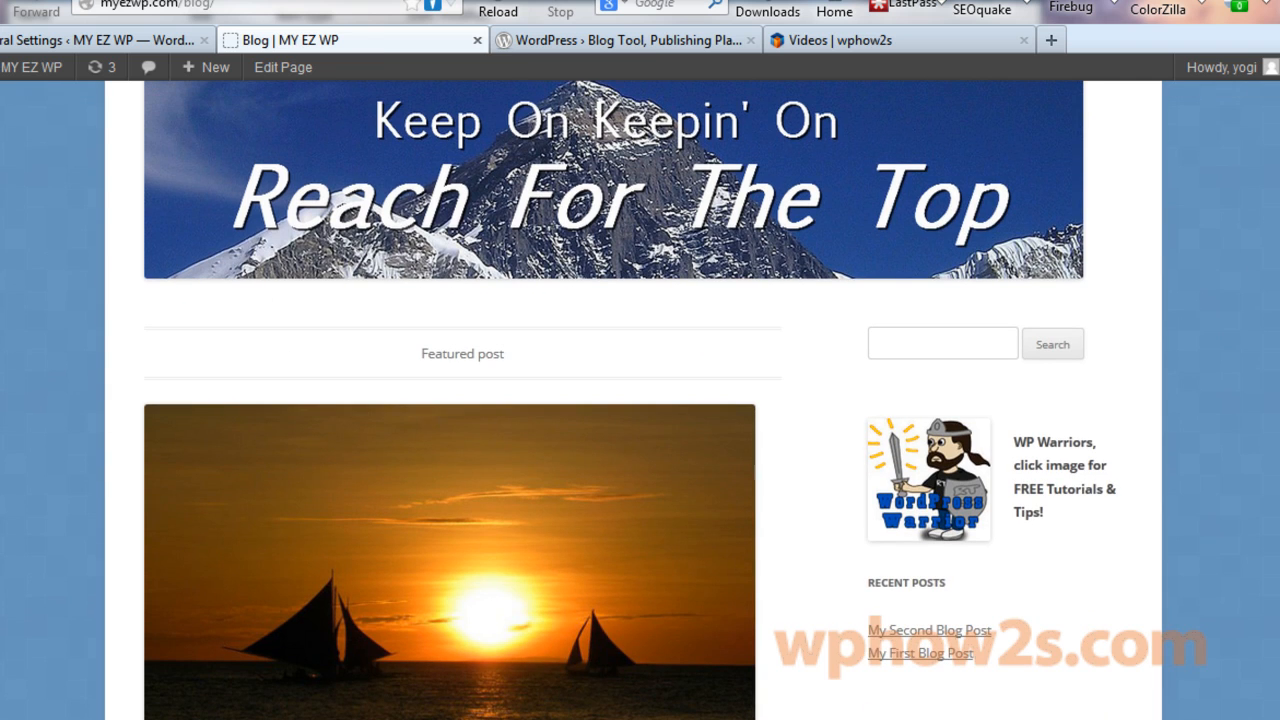
pyautogui.scroll(-15, 640, 400)
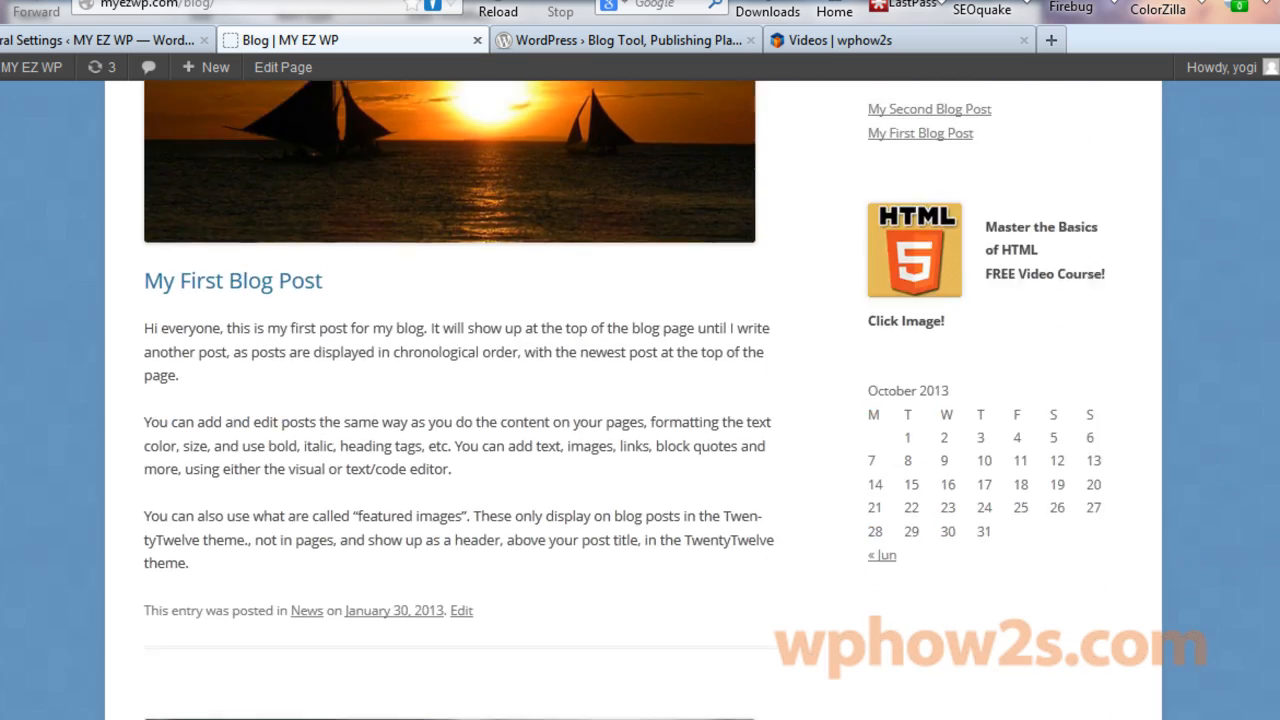
pyautogui.scroll(15, 640, 400)
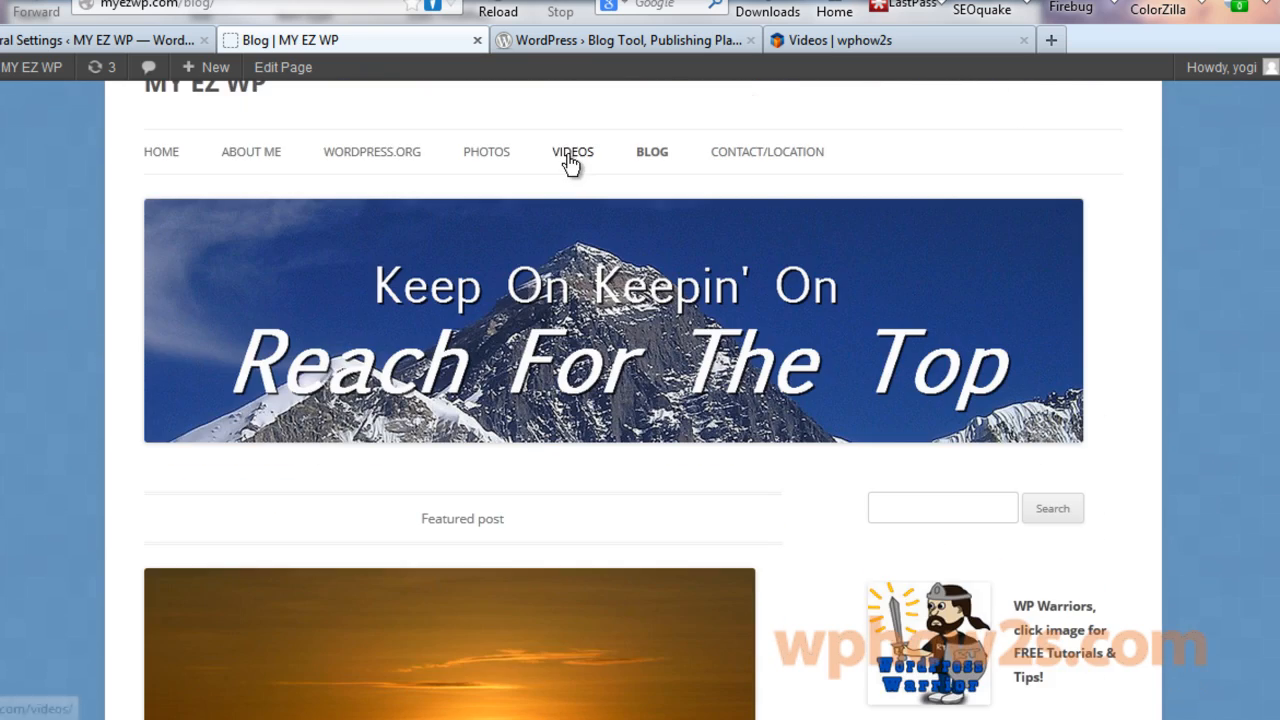
pyautogui.click(572, 155)
# Scroll down the Videos page to the embedded video.
pyautogui.scroll(-3, 999, 187)
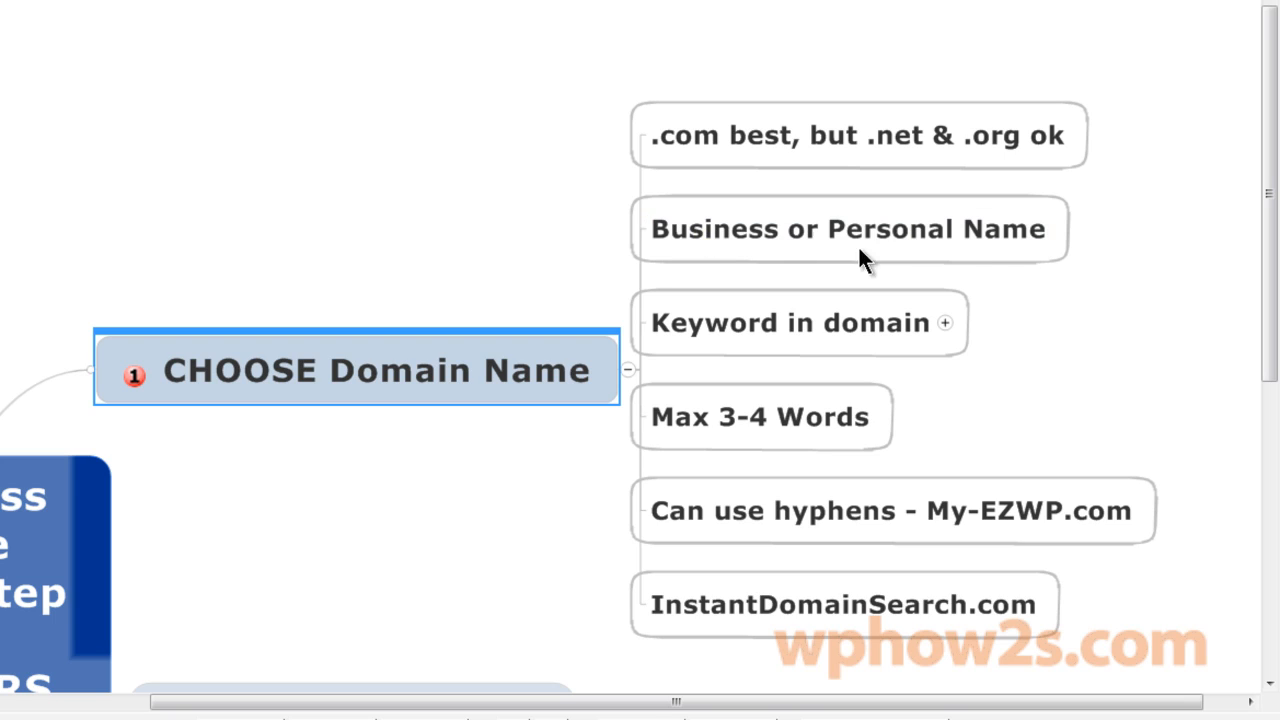
pyautogui.click(945, 323)
pyautogui.moveTo(543, 709); pyautogui.dragTo(683, 708)
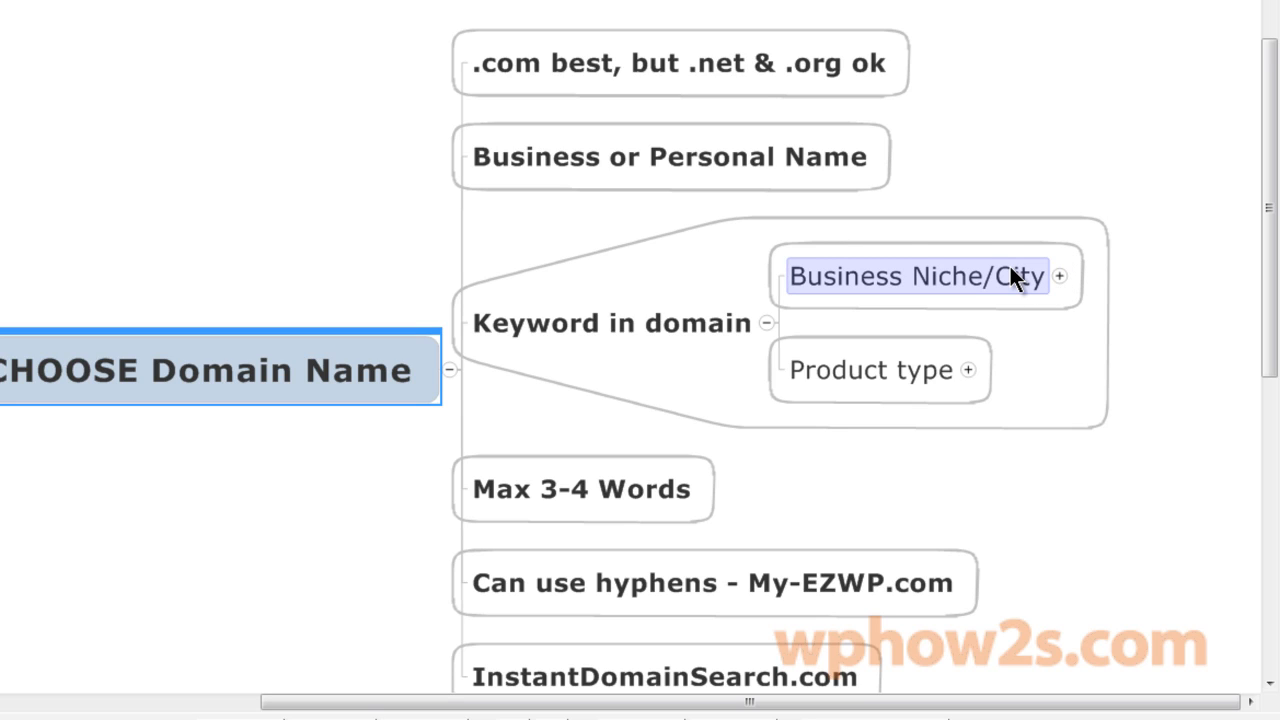
pyautogui.click(1059, 276)
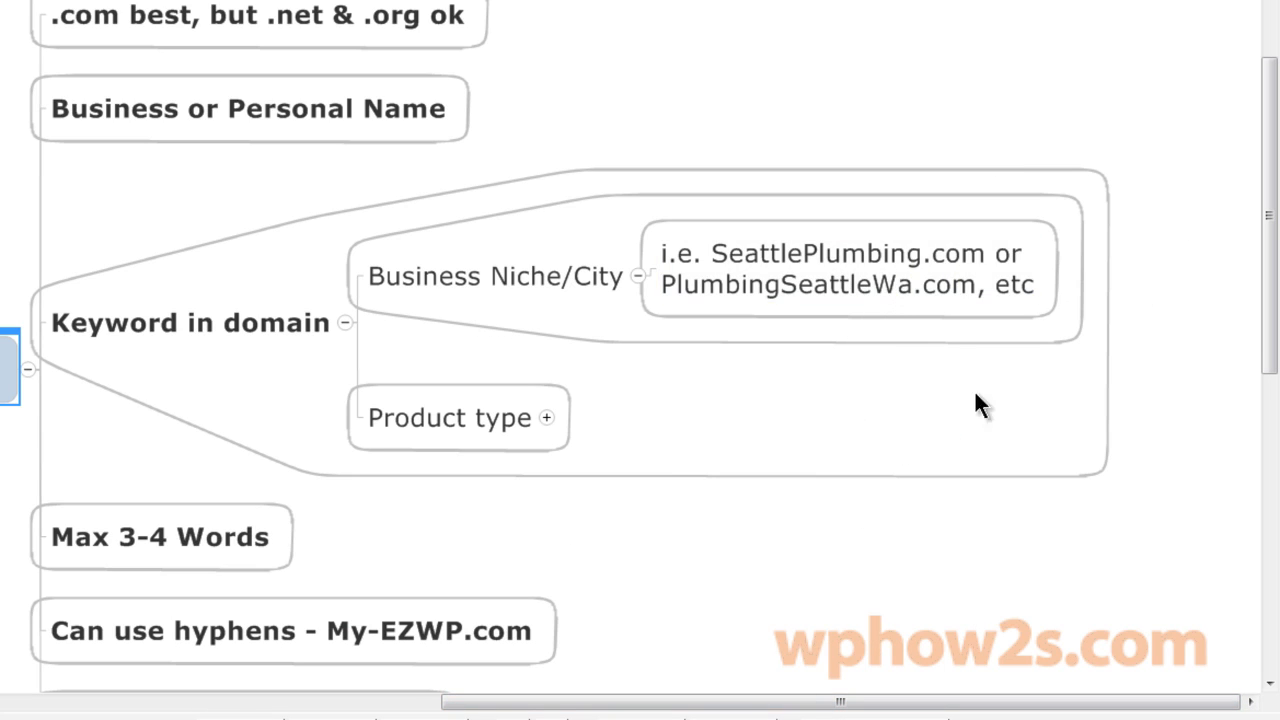
pyautogui.click(546, 417)
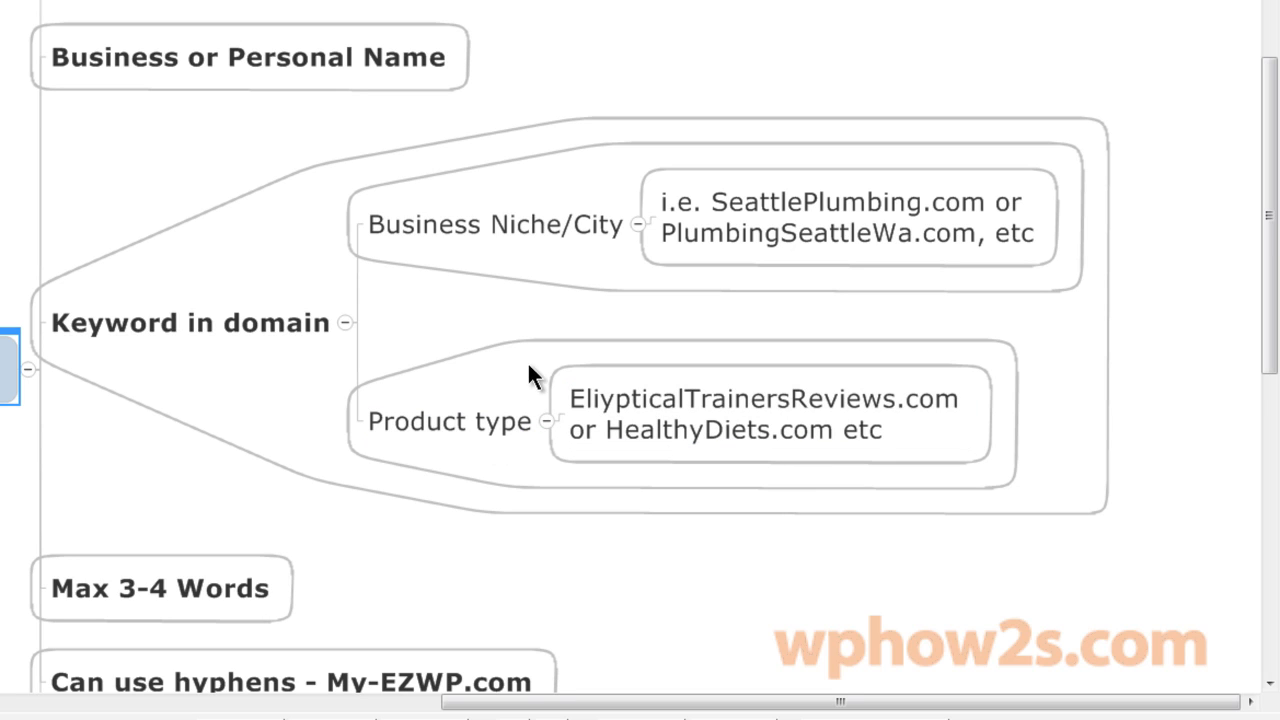
pyautogui.click(344, 322)
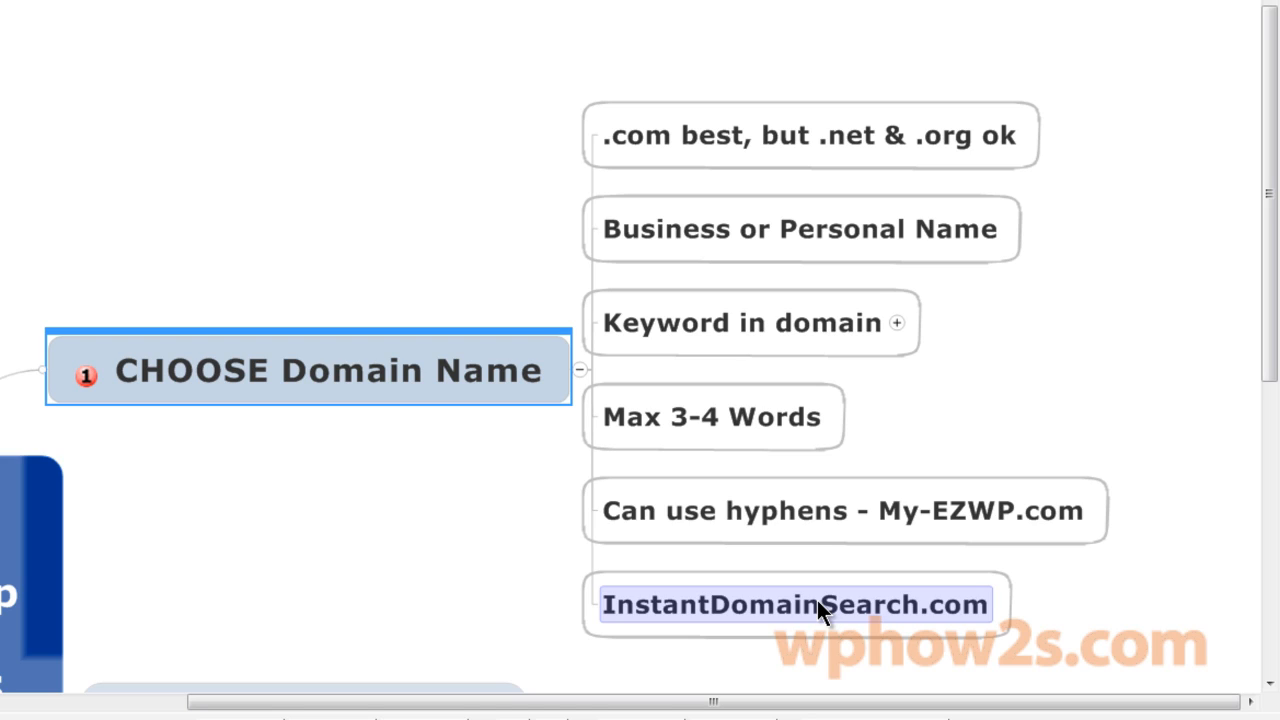
# Confirm mikeswpblog.com is available with Go Daddy pricing, then return to the MY EZ WP home page.
pyautogui.click(905, 601)
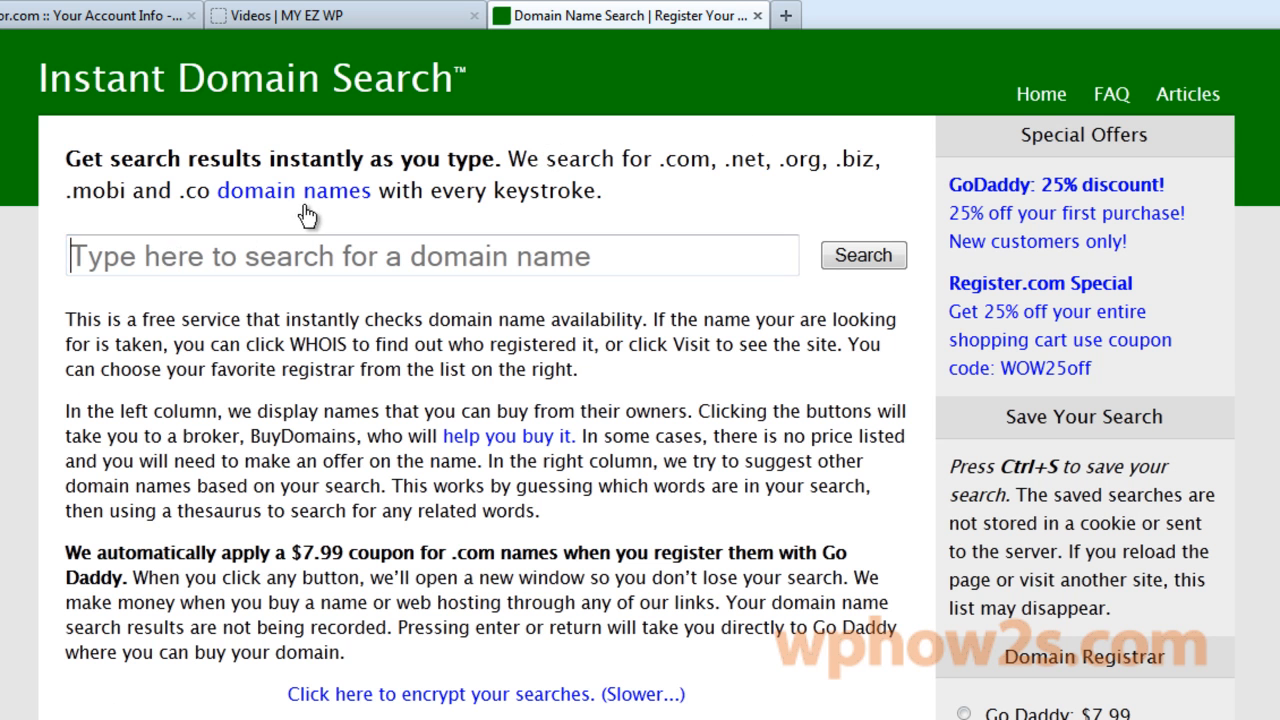
pyautogui.write('mik')
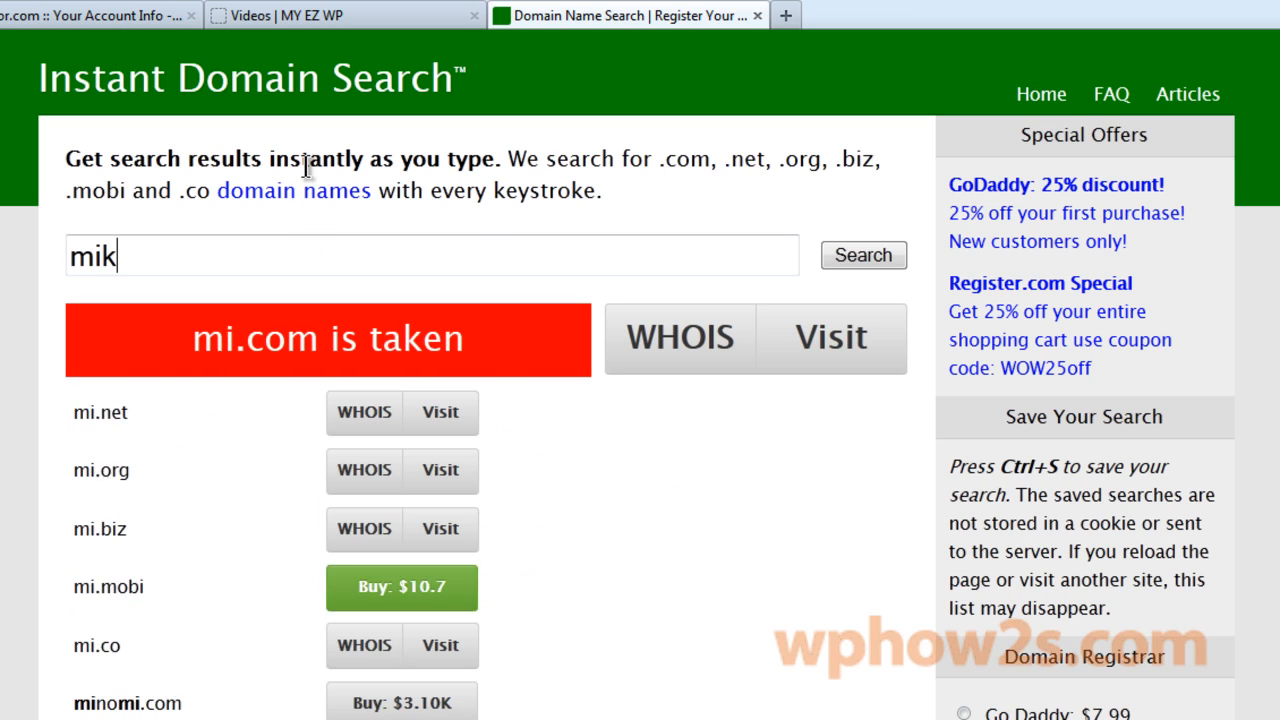
pyautogui.write('eswpblog')
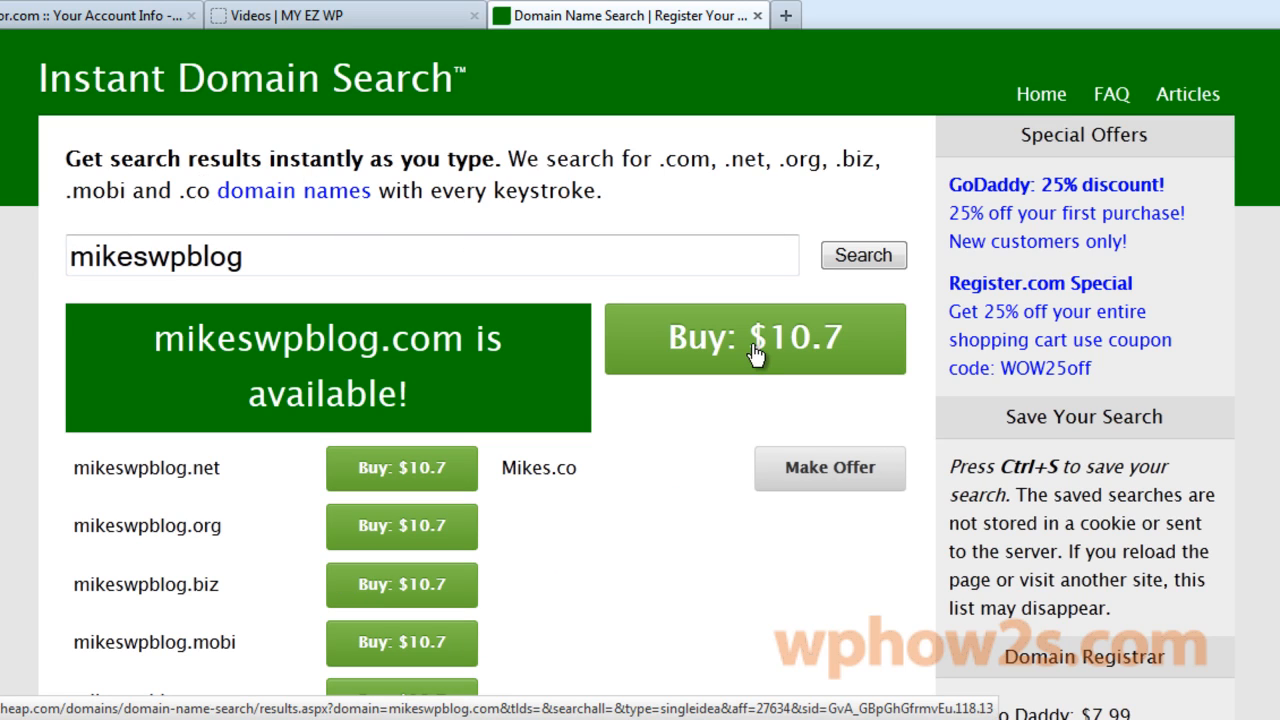
pyautogui.scroll(-4, 940, 362)
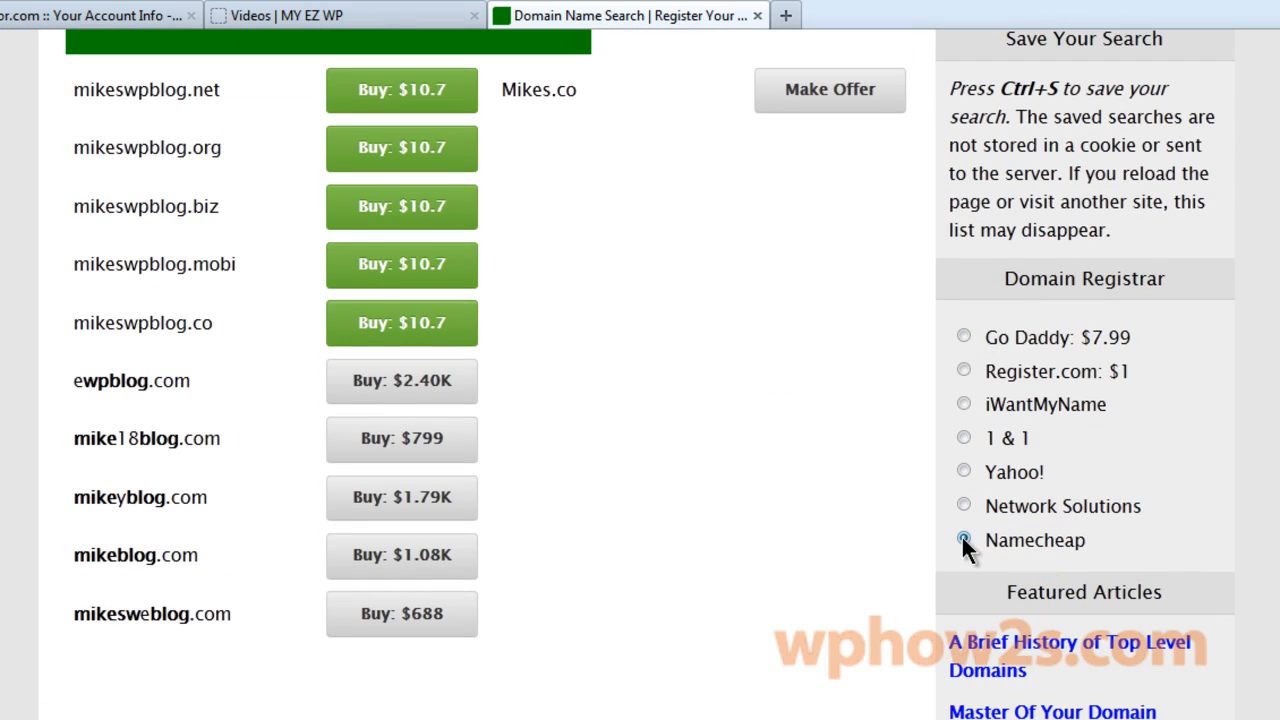
pyautogui.click(964, 336)
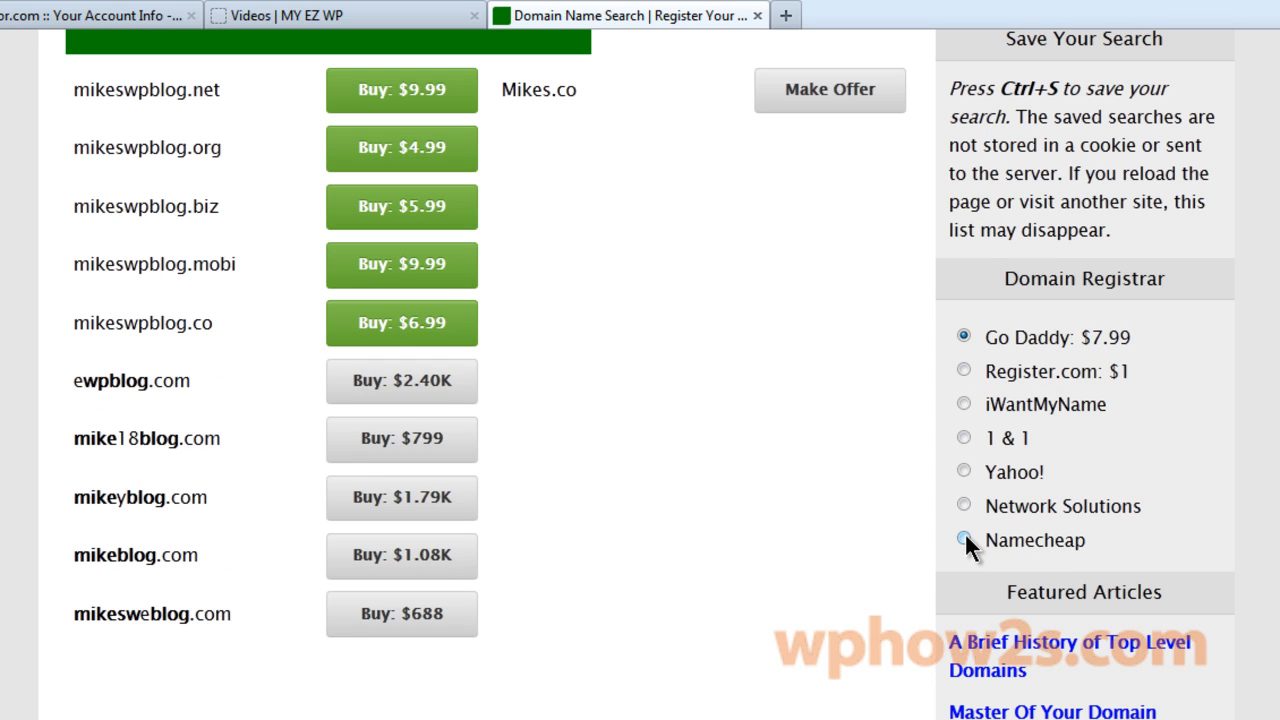
pyautogui.scroll(4, 1249, 471)
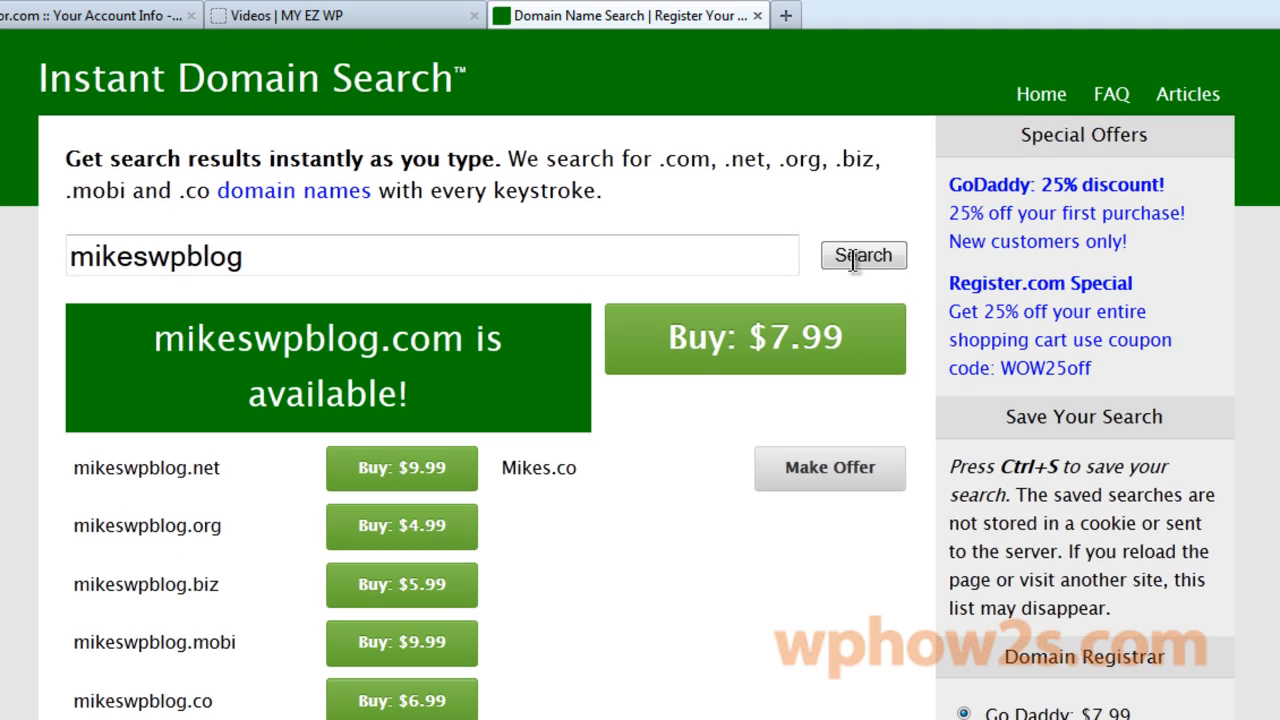
pyautogui.click(758, 16)
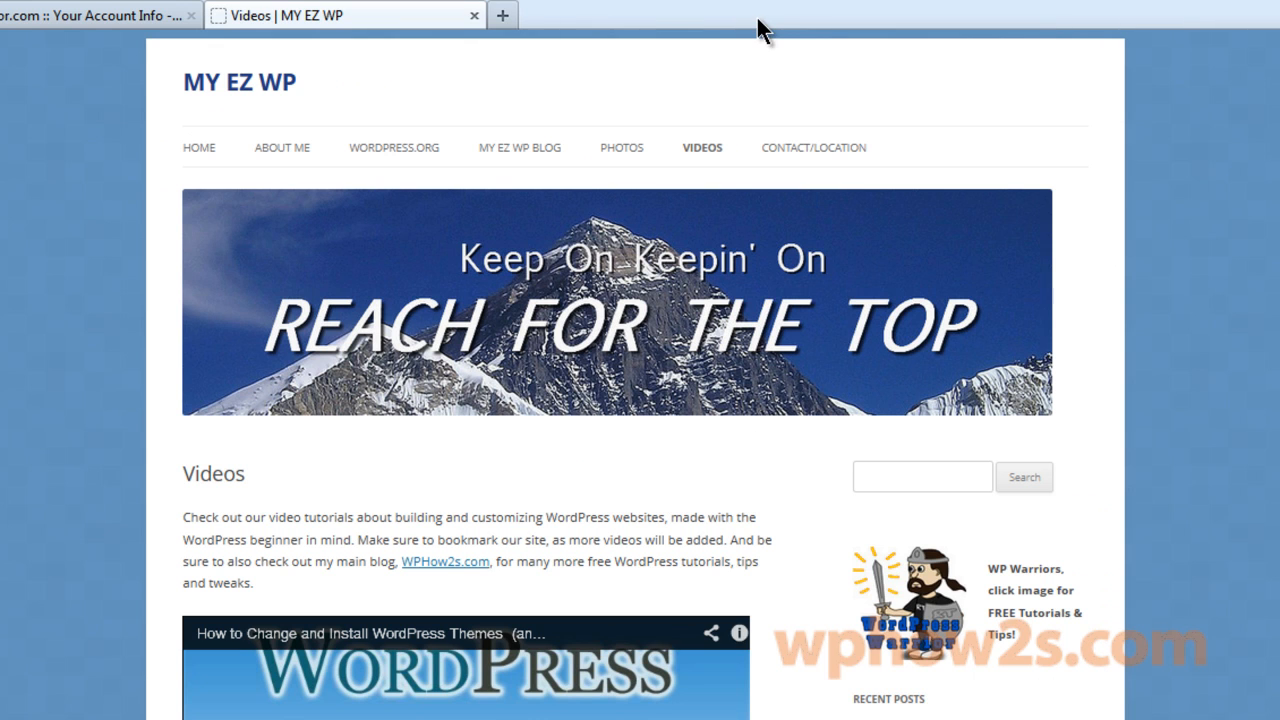
pyautogui.click(200, 147)
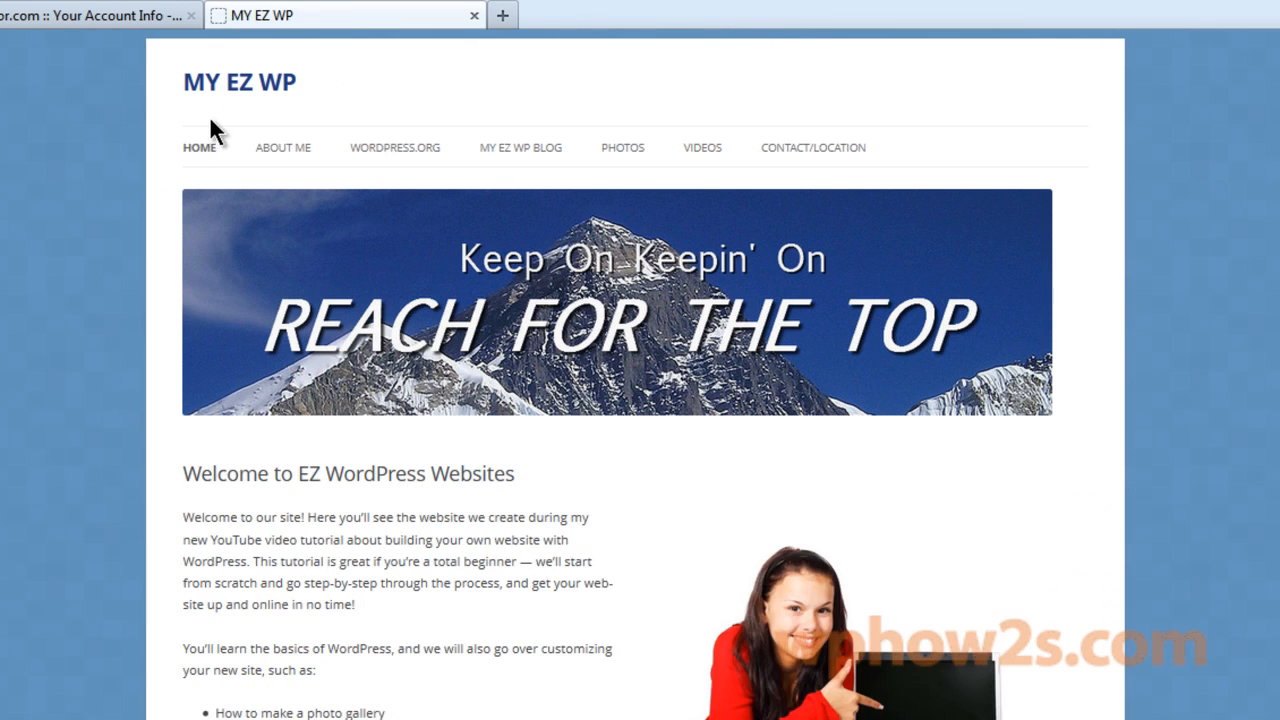
# Enter hostgator.com in the address bar of a new tab.
pyautogui.click(503, 16)
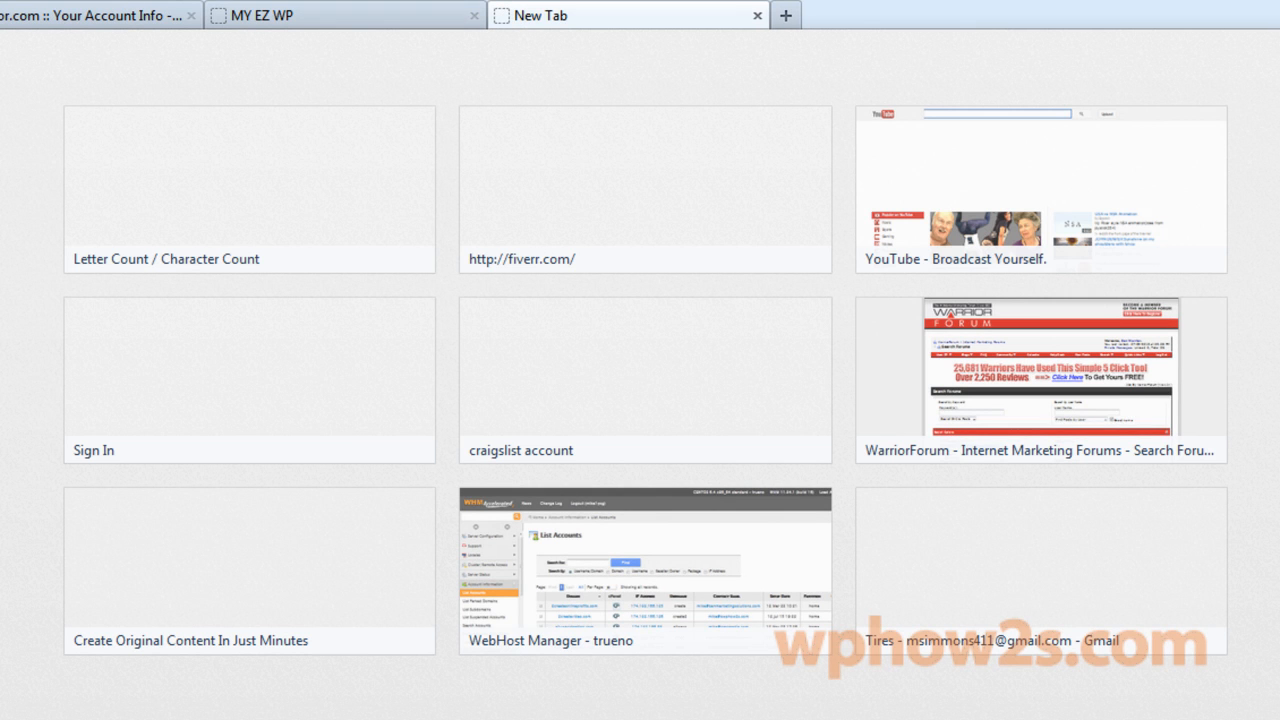
pyautogui.write('hostga')
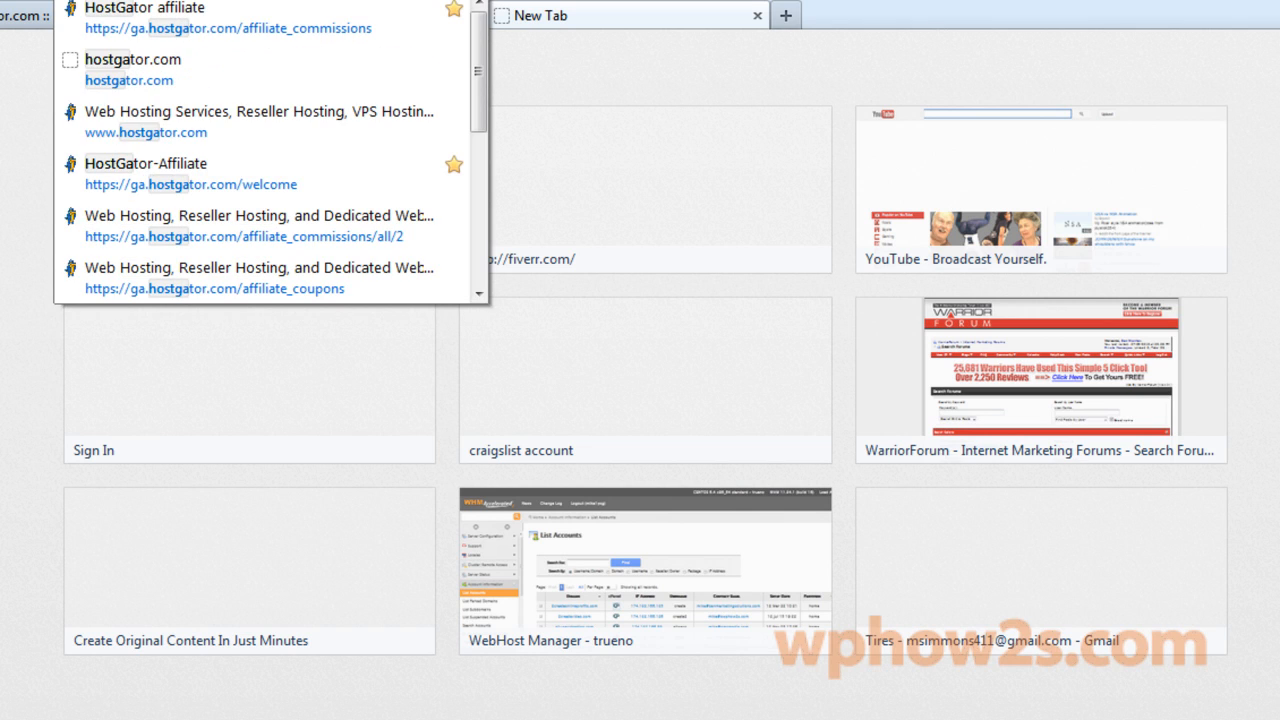
pyautogui.write('tor.com')
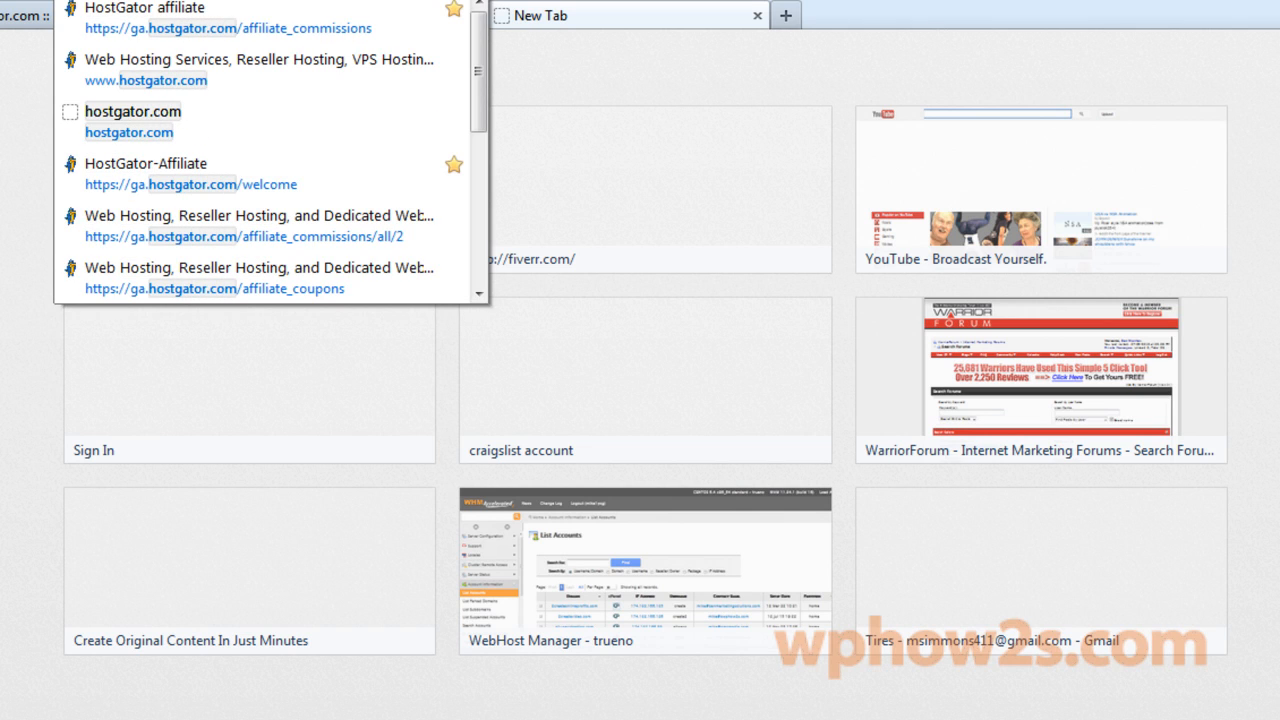
# Load the HostGator home page from the address suggestion and scroll down.
pyautogui.click(150, 66)
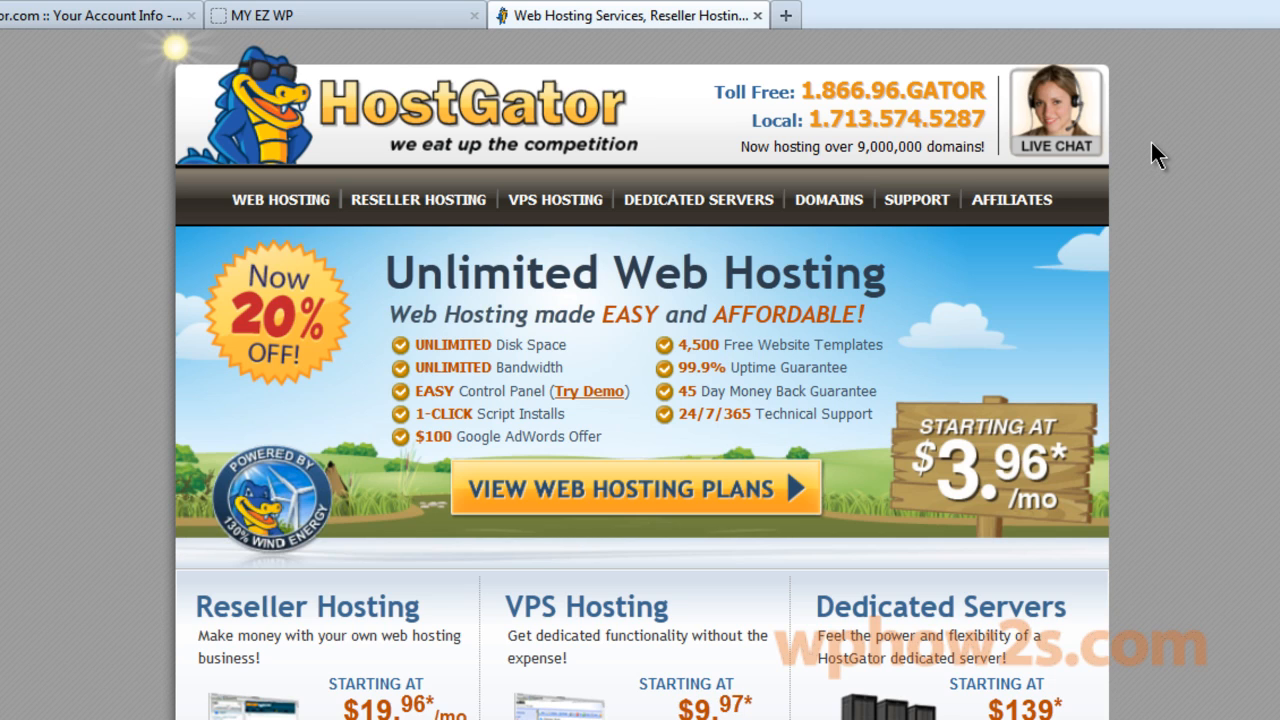
pyautogui.scroll(-3, 612, 258)
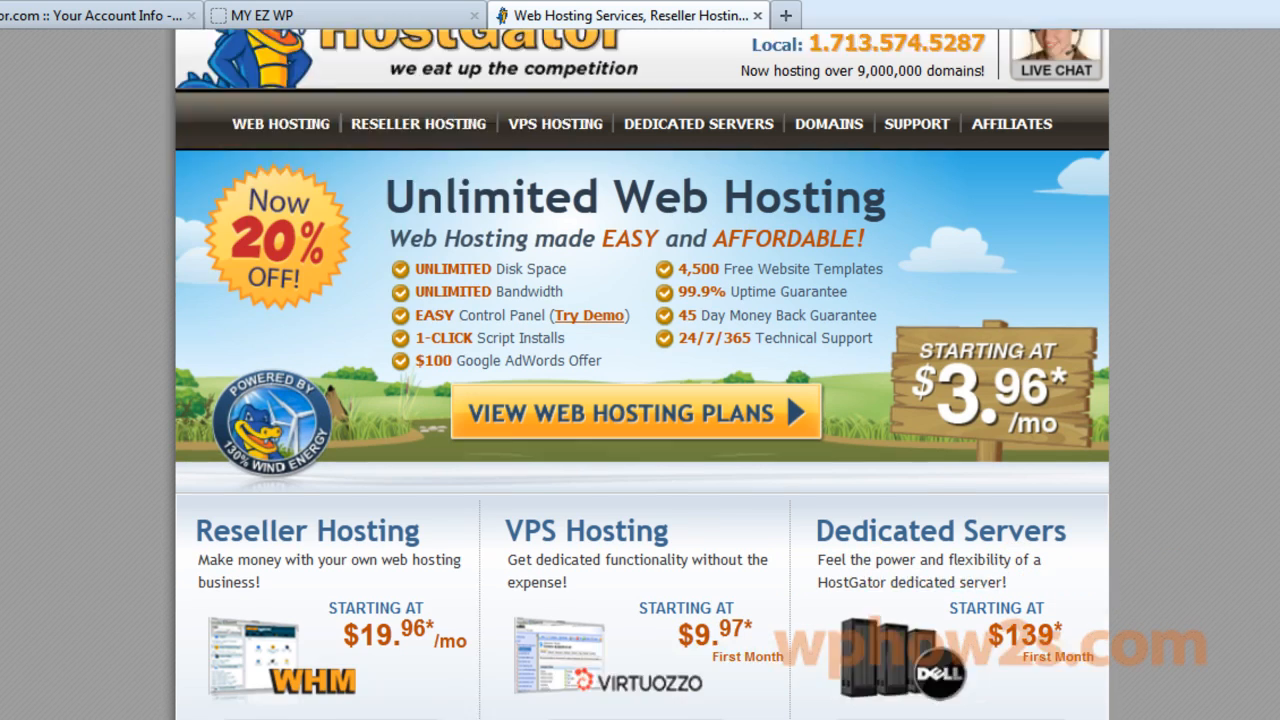
# Open the web hosting plans and highlight features of the Hatchling, Baby and Business plans.
pyautogui.click(612, 258)
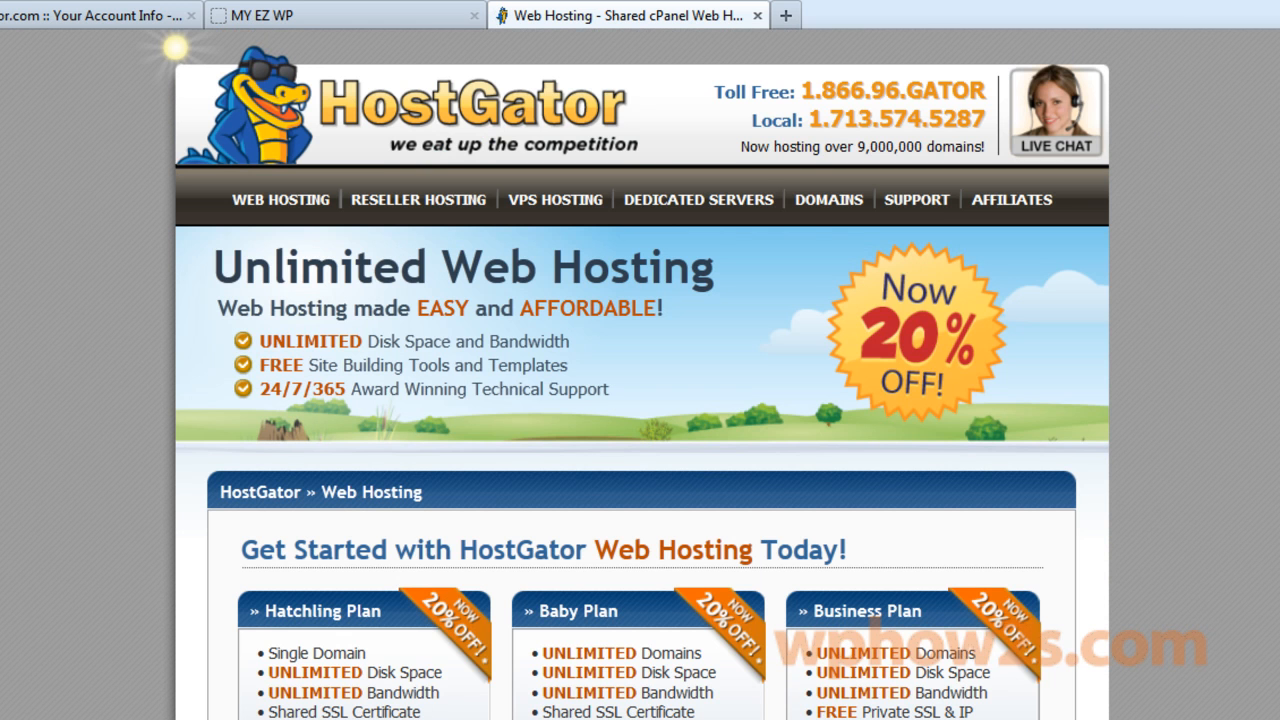
pyautogui.scroll(-6, 643, 374)
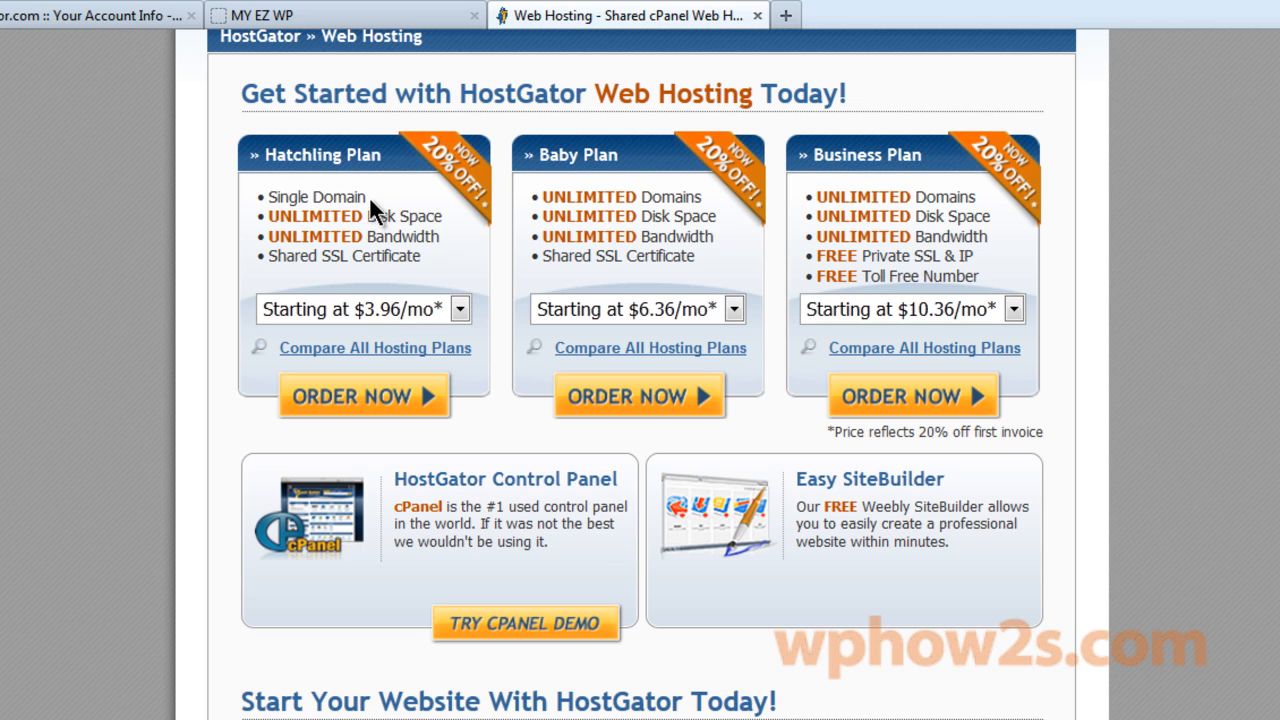
pyautogui.moveTo(367, 195); pyautogui.dragTo(229, 203)
pyautogui.click(414, 189)
pyautogui.moveTo(700, 260); pyautogui.dragTo(640, 173)
pyautogui.click(592, 182)
pyautogui.moveTo(818, 254); pyautogui.dragTo(998, 278)
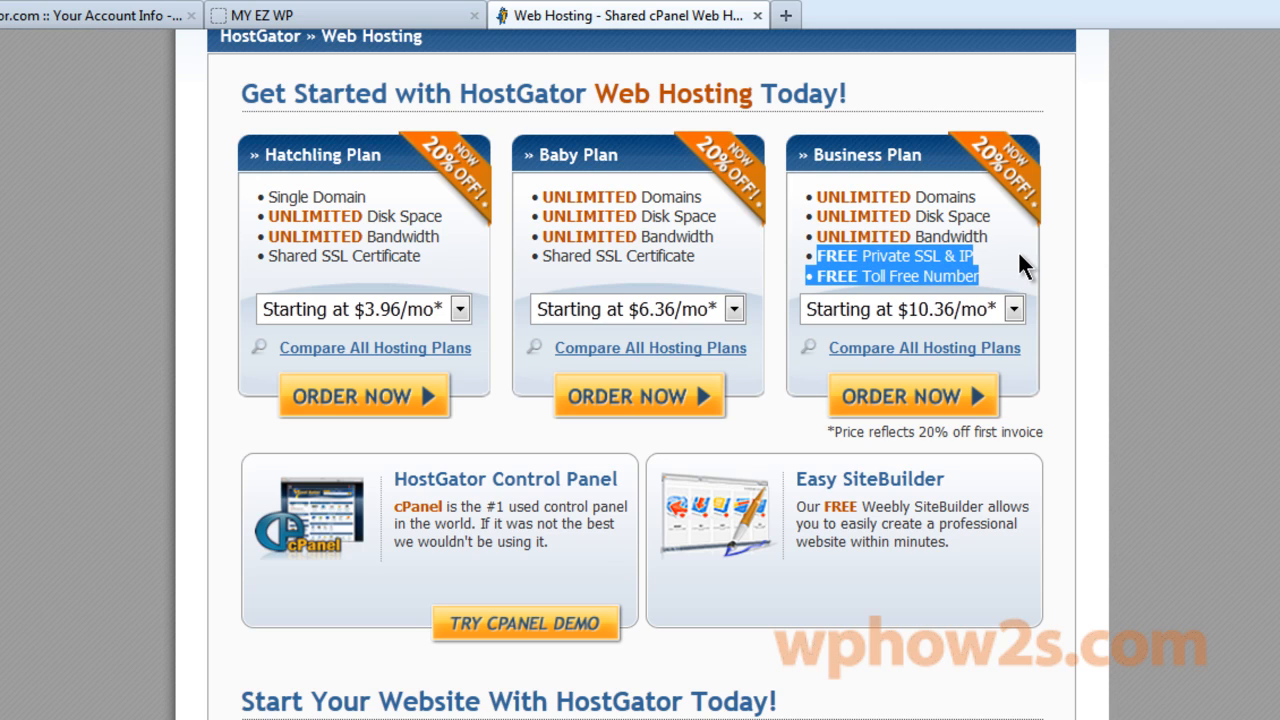
pyautogui.click(1019, 256)
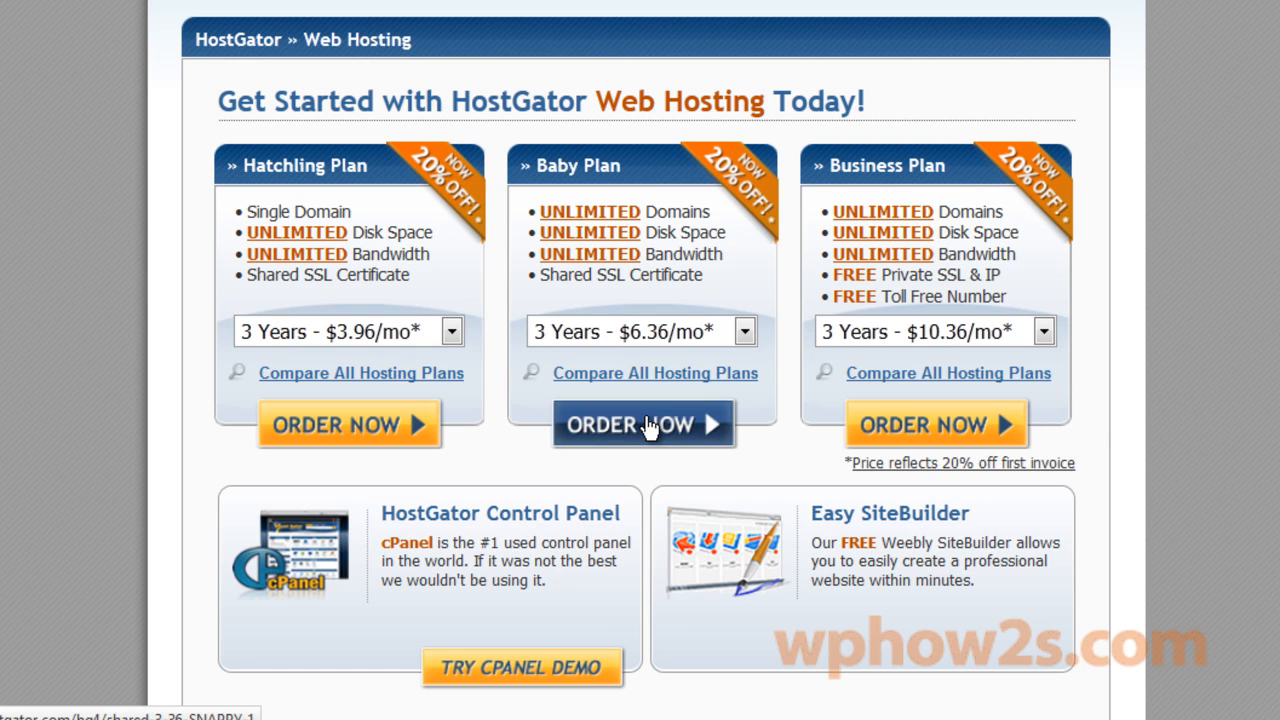
# Order the Baby plan and register the new domain mikeswpblog.
pyautogui.click(648, 427)
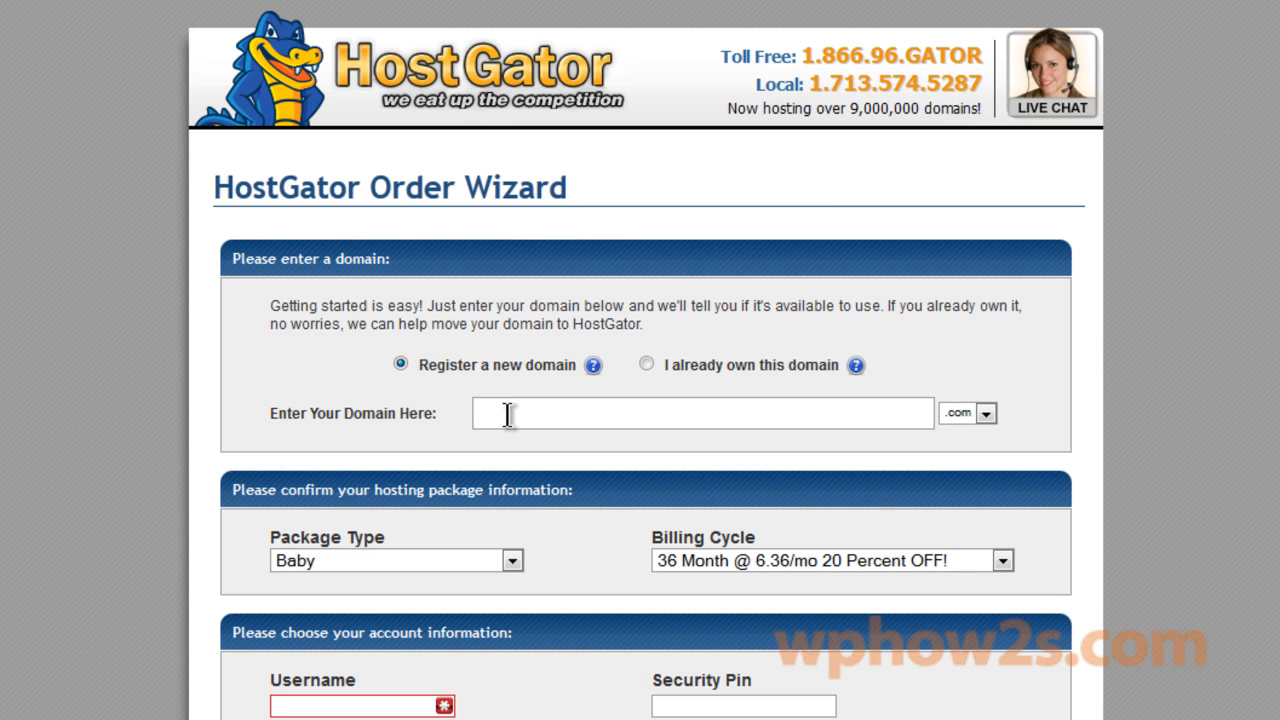
pyautogui.click(648, 366)
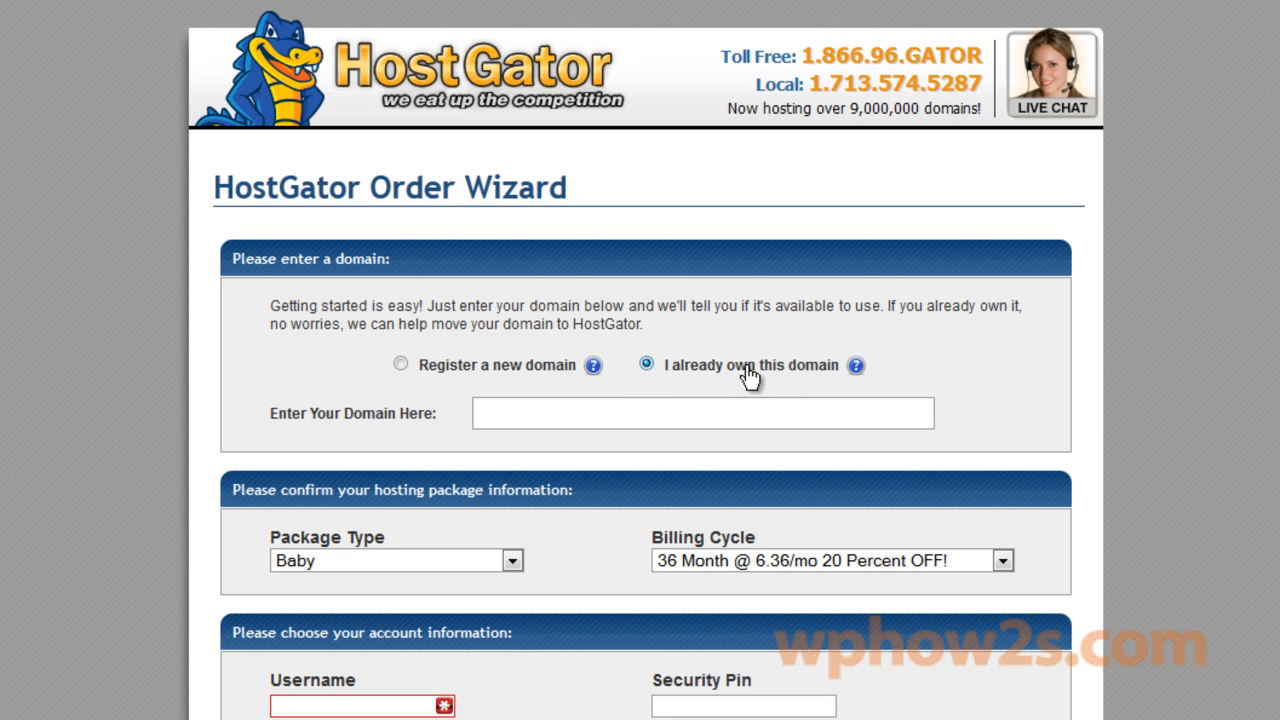
pyautogui.click(401, 365)
pyautogui.click(563, 413)
pyautogui.write('m')
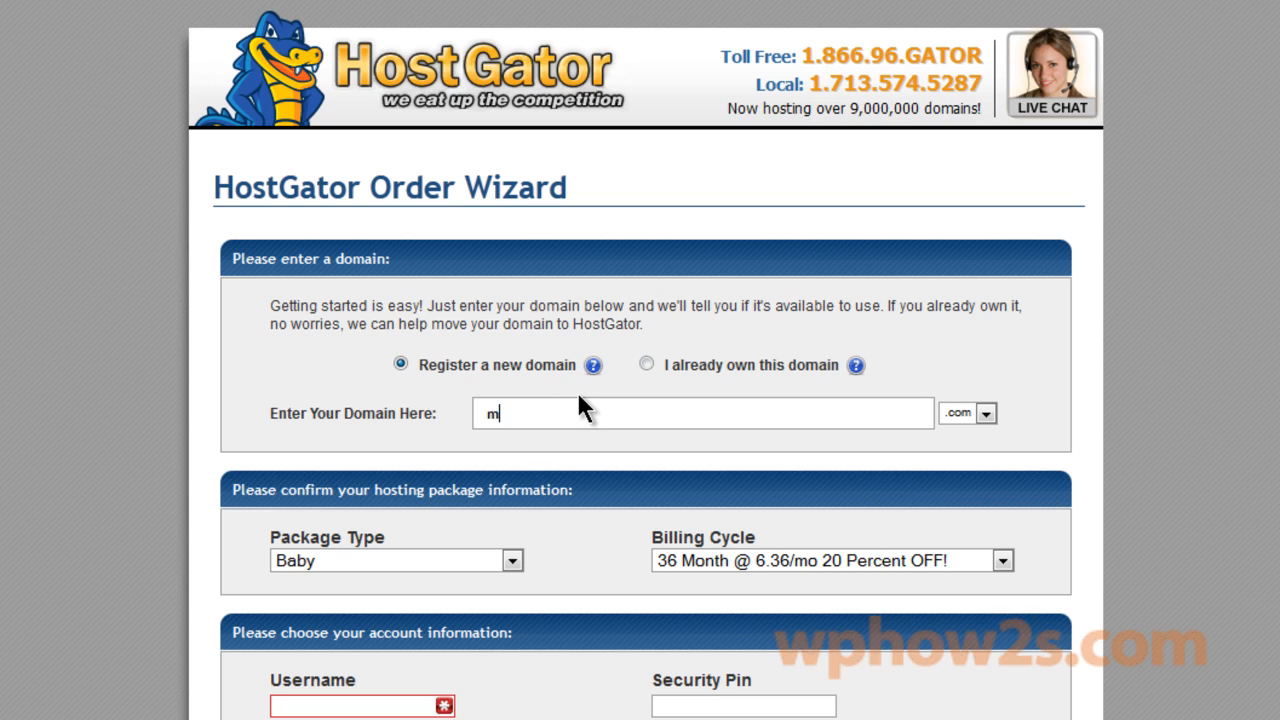
pyautogui.write('ikeswpblog')
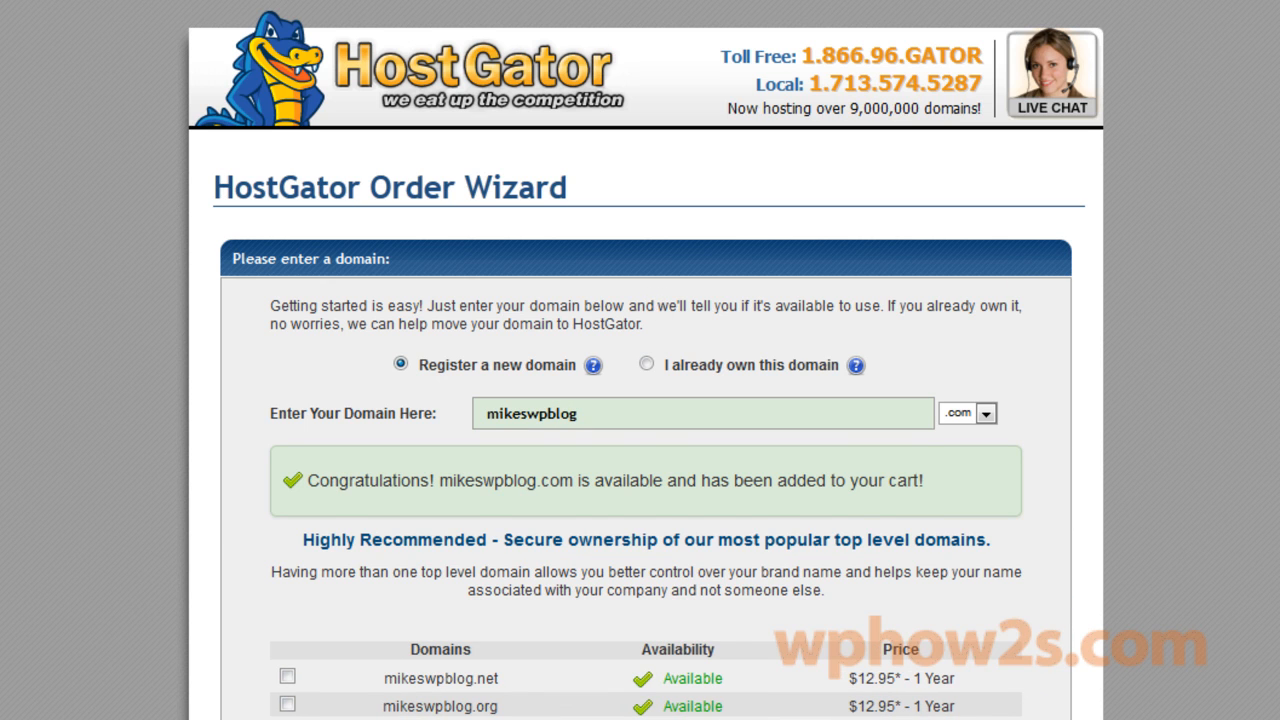
pyautogui.scroll(-6, 640, 400)
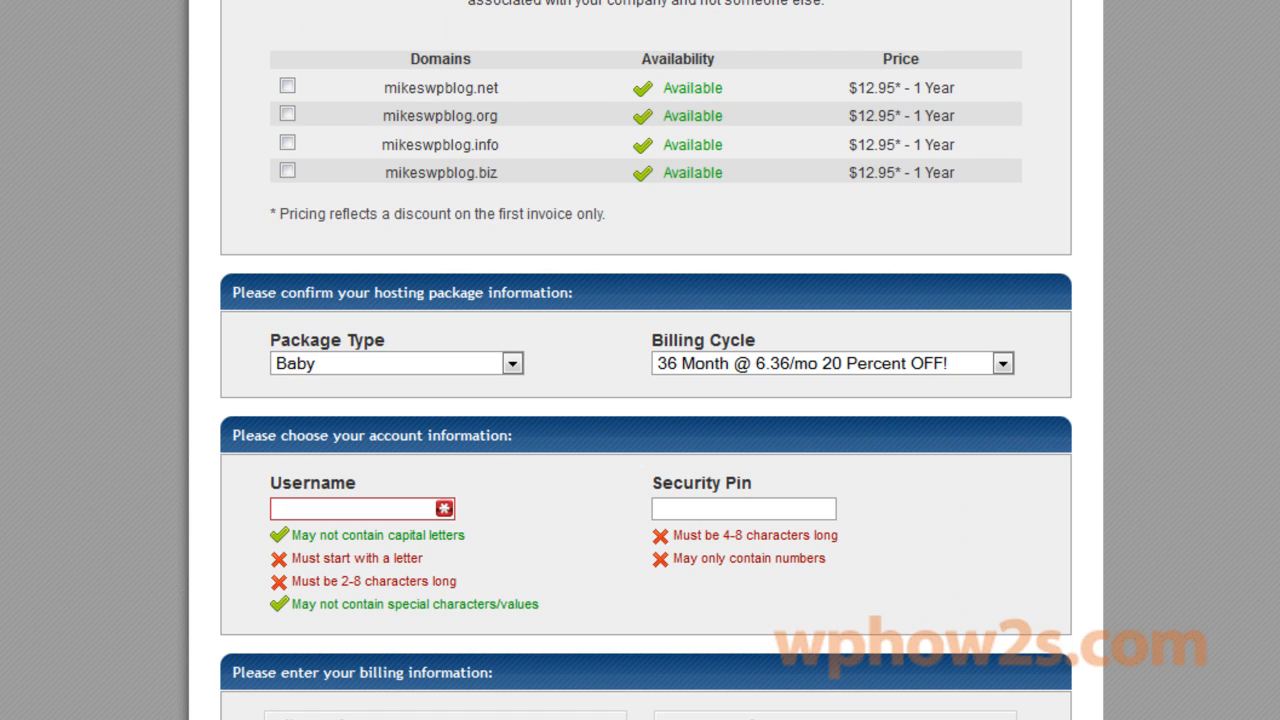
# Keep the Baby package and choose the 12 Month @ 7.97/mo 20 Percent OFF billing cycle.
pyautogui.click(512, 364)
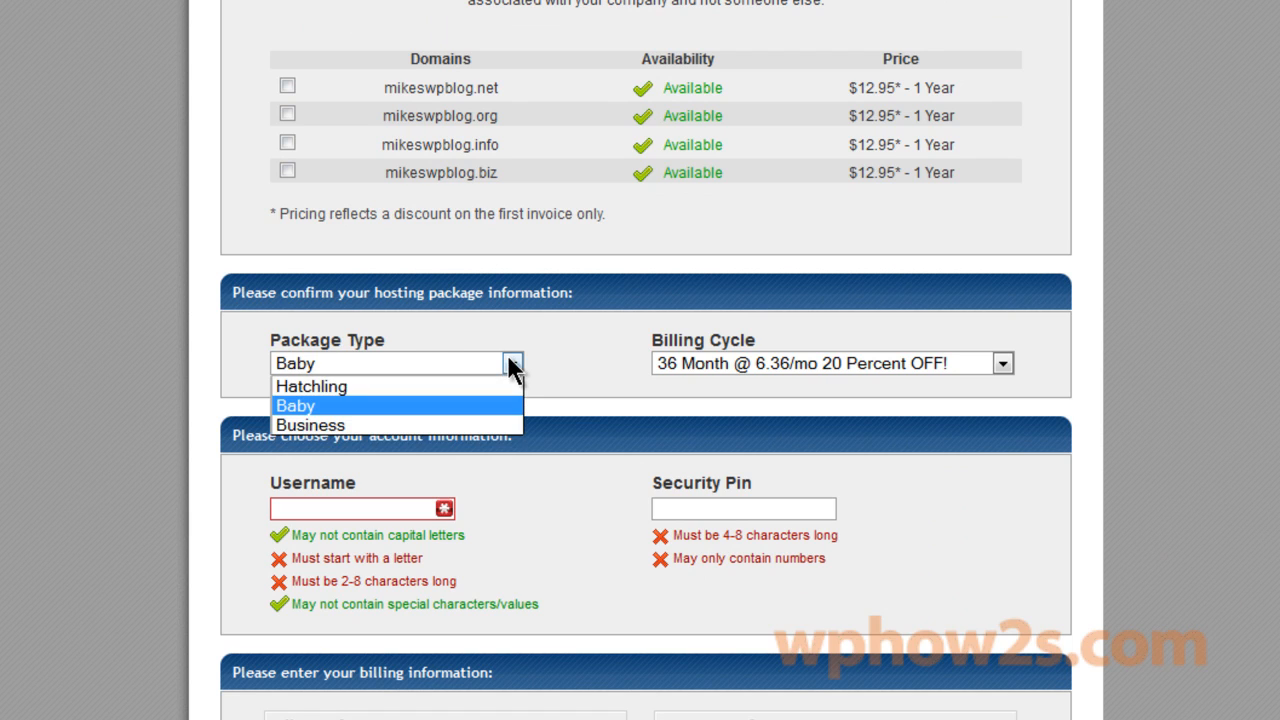
pyautogui.click(513, 366)
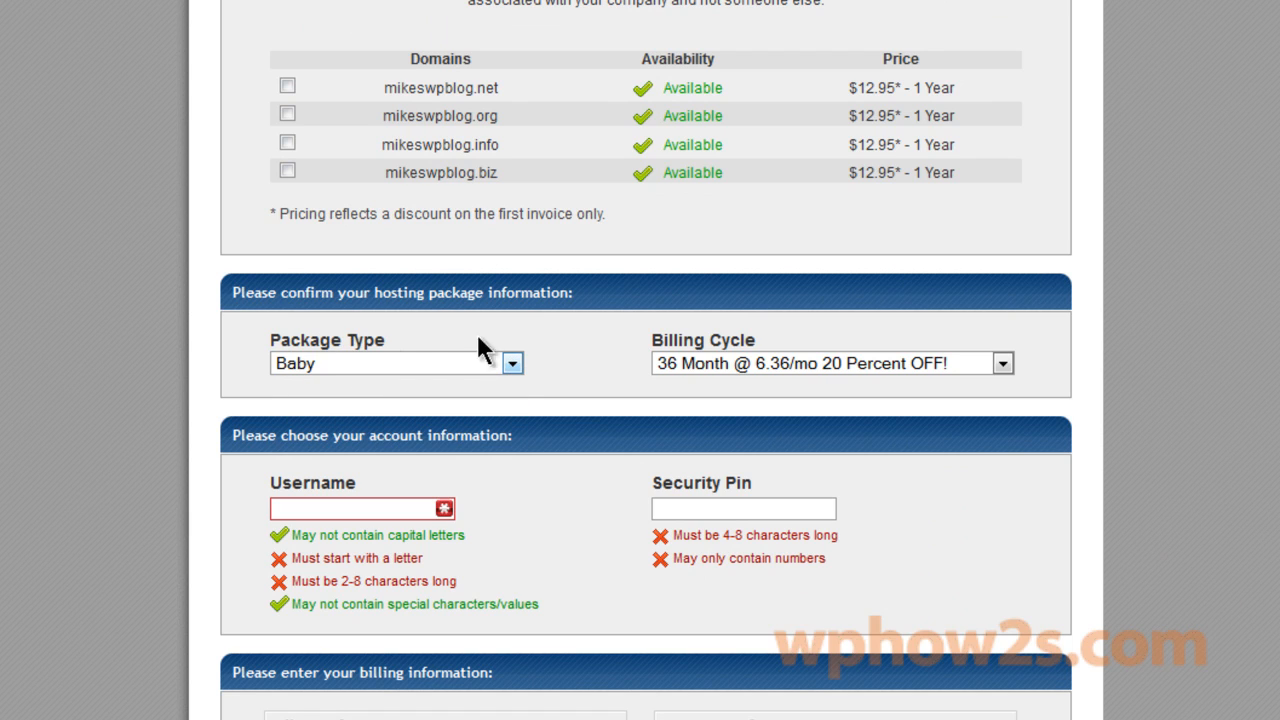
pyautogui.click(513, 365)
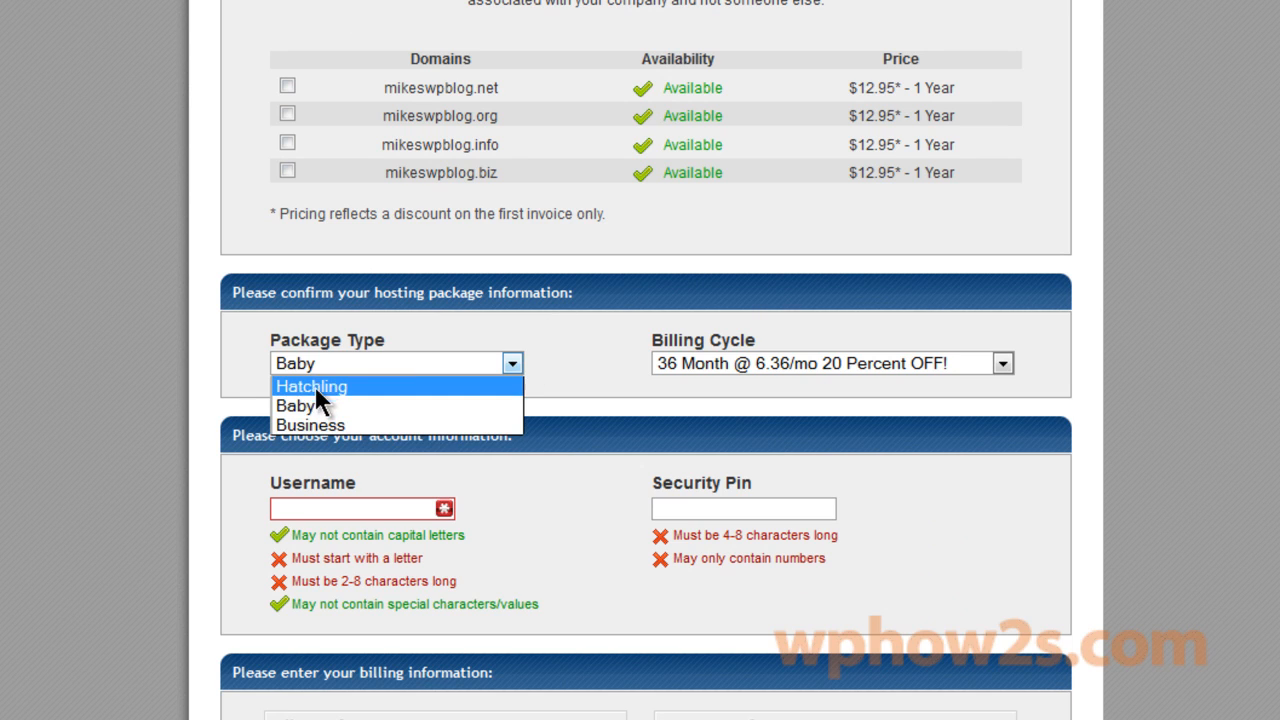
pyautogui.click(581, 355)
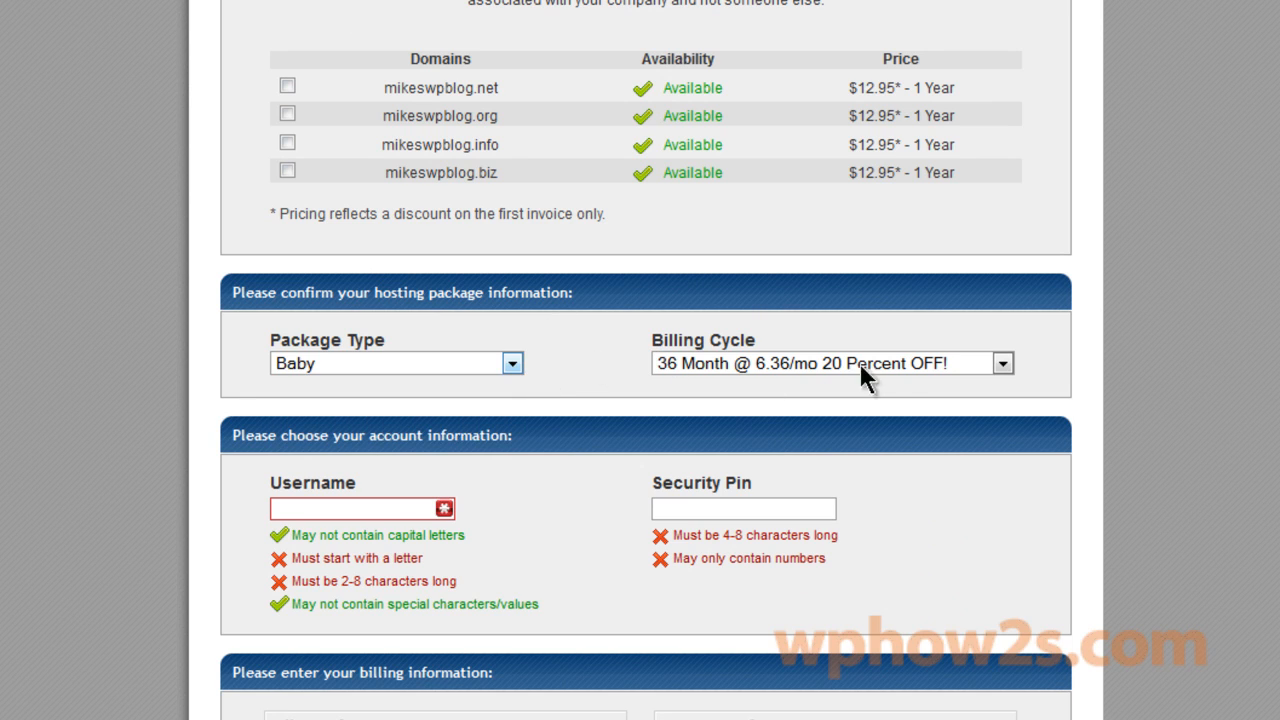
pyautogui.click(1002, 364)
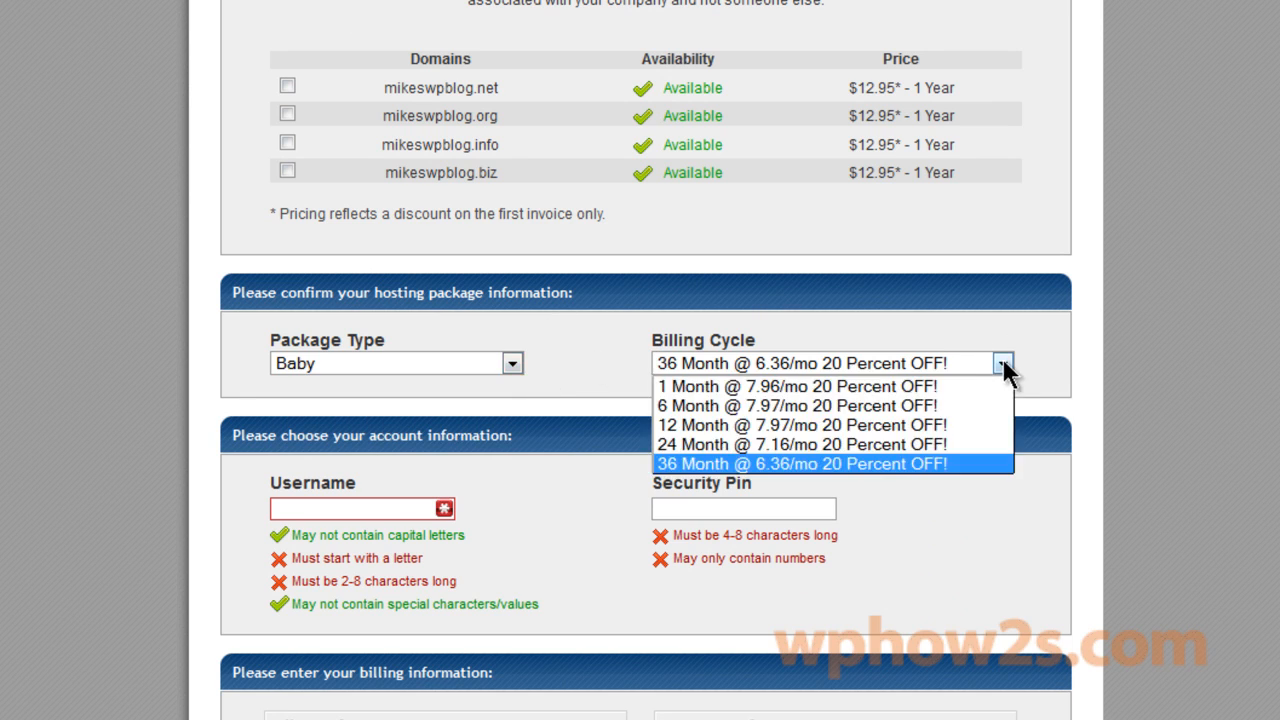
pyautogui.click(708, 424)
pyautogui.scroll(-6, 257, 135)
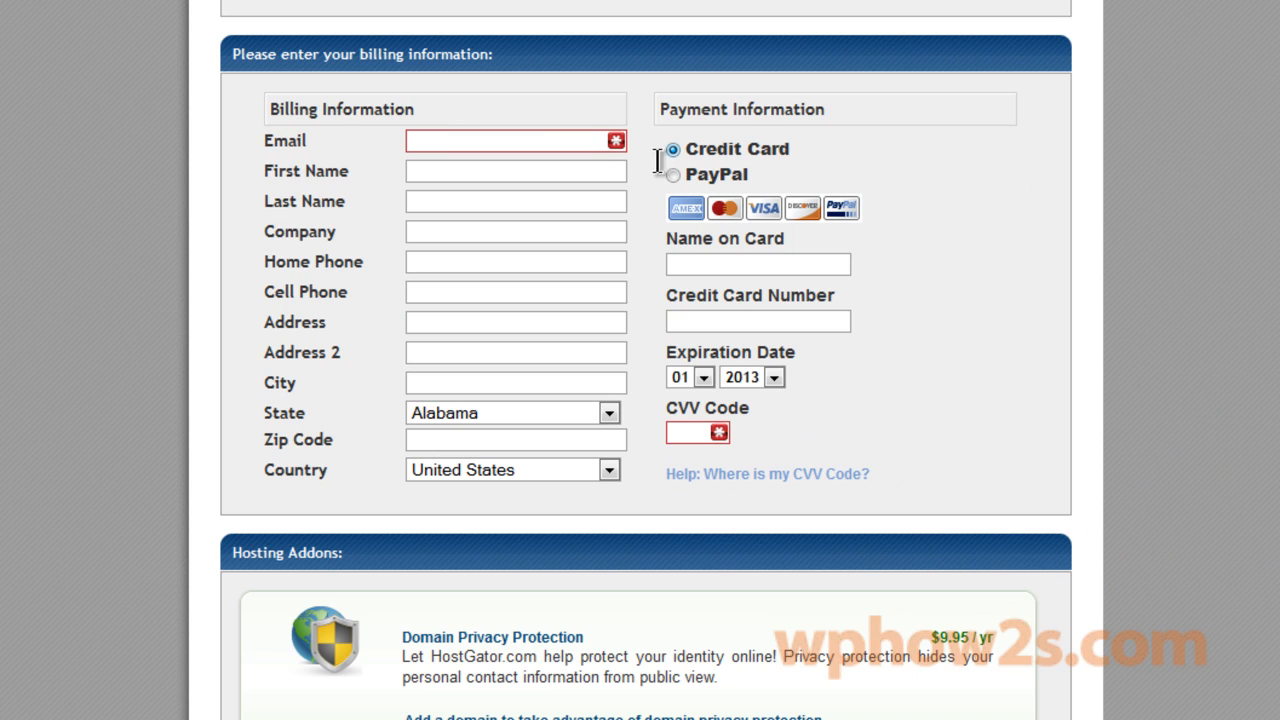
# Uncheck the Domain Privacy, SiteLock and CodeGuard add-ons, leaving Hosting Addons at $0.00 and Total Due $108.47.
pyautogui.scroll(-10, 646, 360)
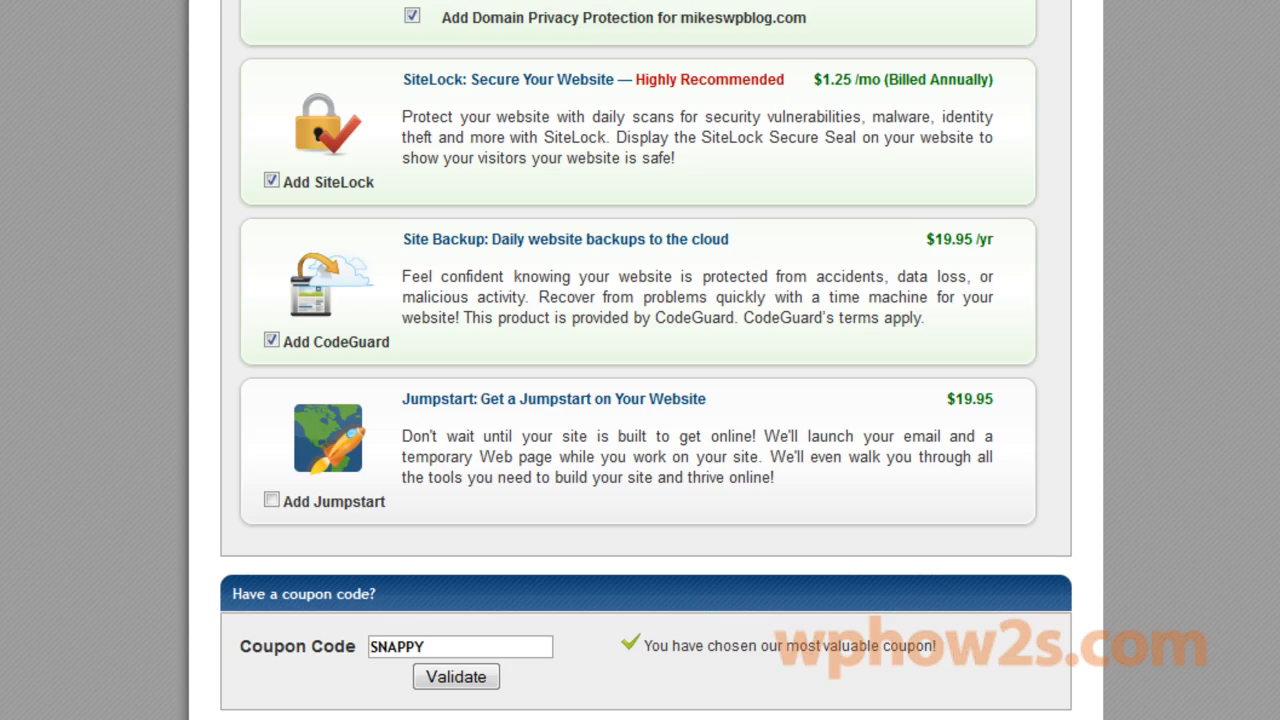
pyautogui.scroll(2, 646, 360)
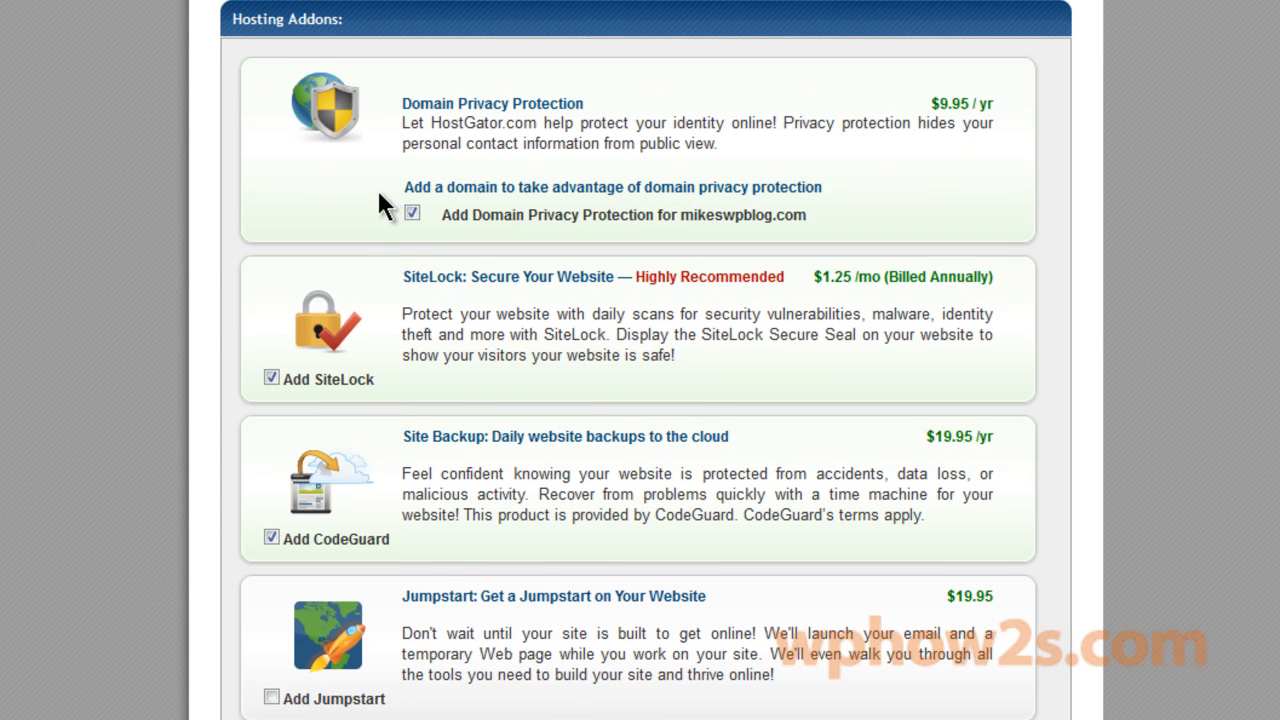
pyautogui.click(412, 214)
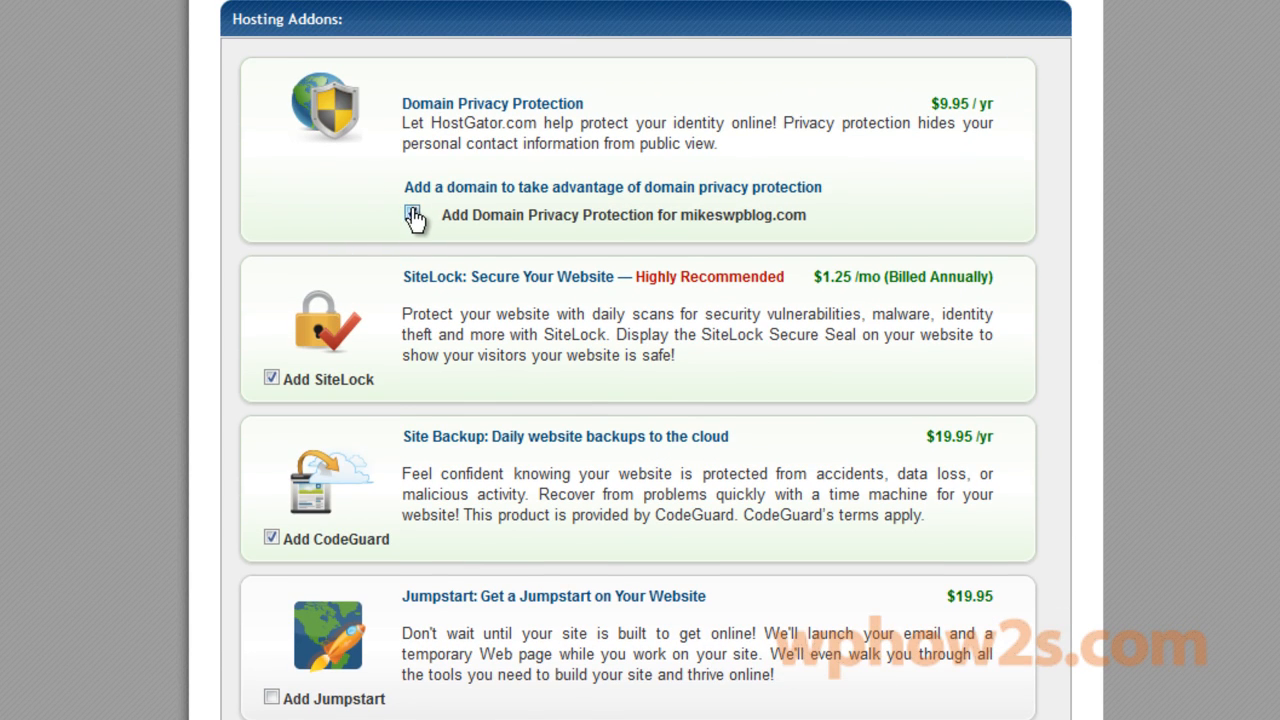
pyautogui.click(271, 381)
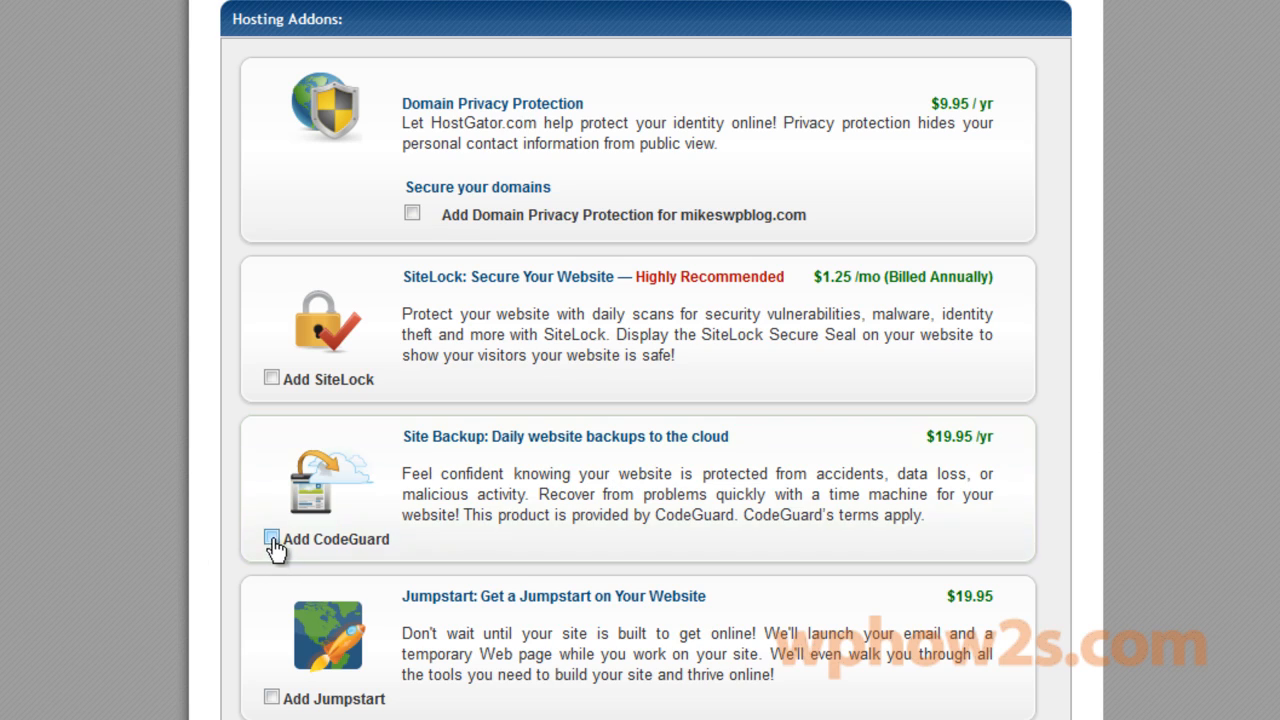
pyautogui.click(271, 538)
pyautogui.scroll(-6, 640, 400)
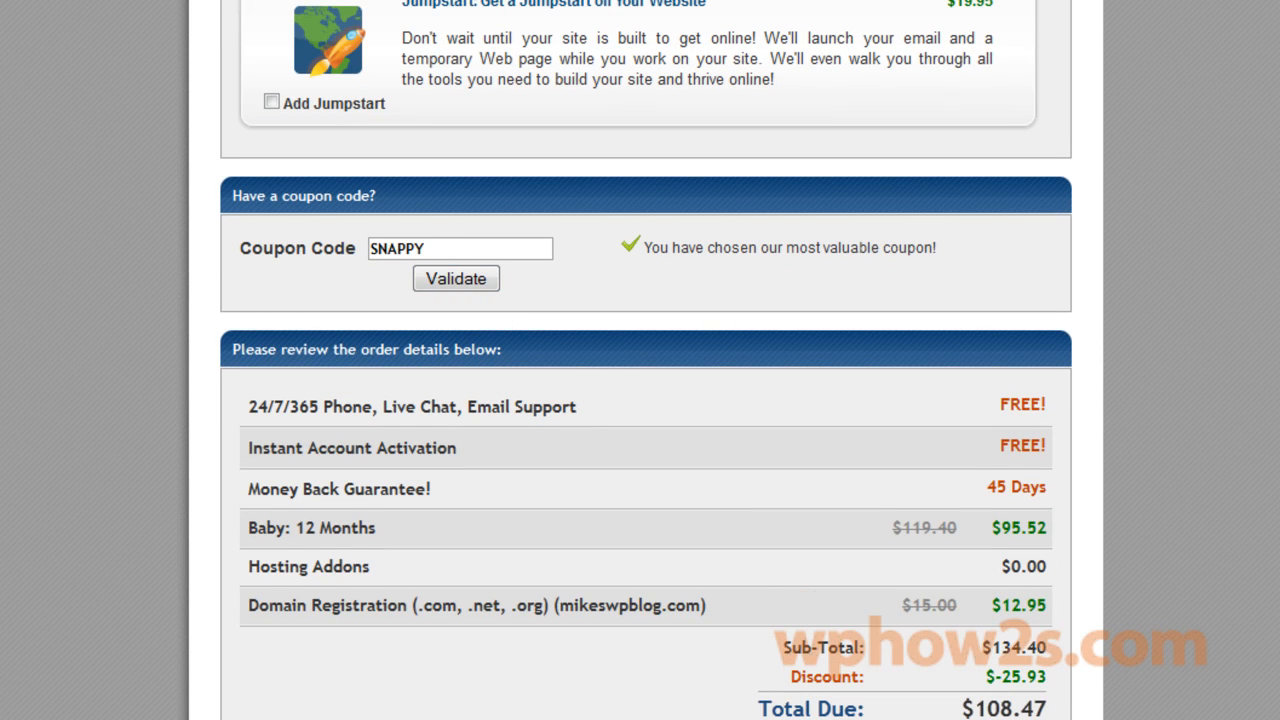
# Replace the SNAPPY coupon with MIKEsave30 and validate it, bringing Total Due to $96.53.
pyautogui.scroll(-1, 1266, 540)
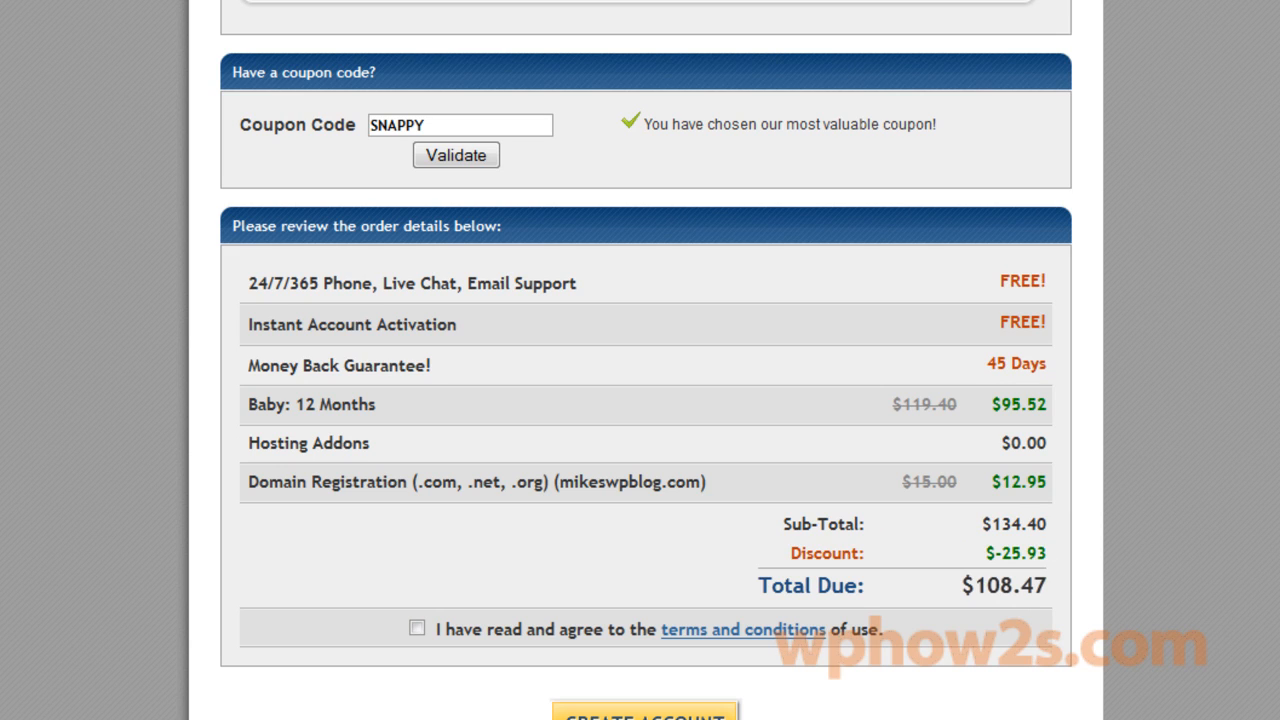
pyautogui.moveTo(430, 119); pyautogui.dragTo(333, 116)
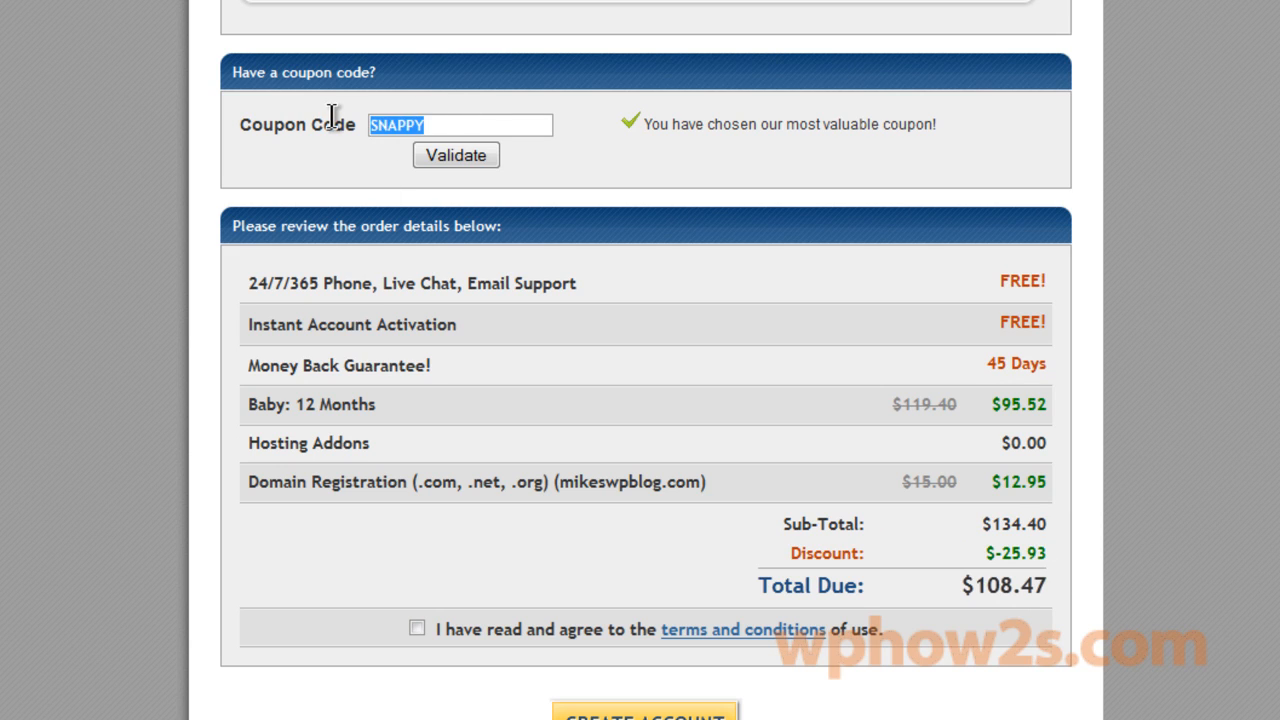
pyautogui.write('MIK')
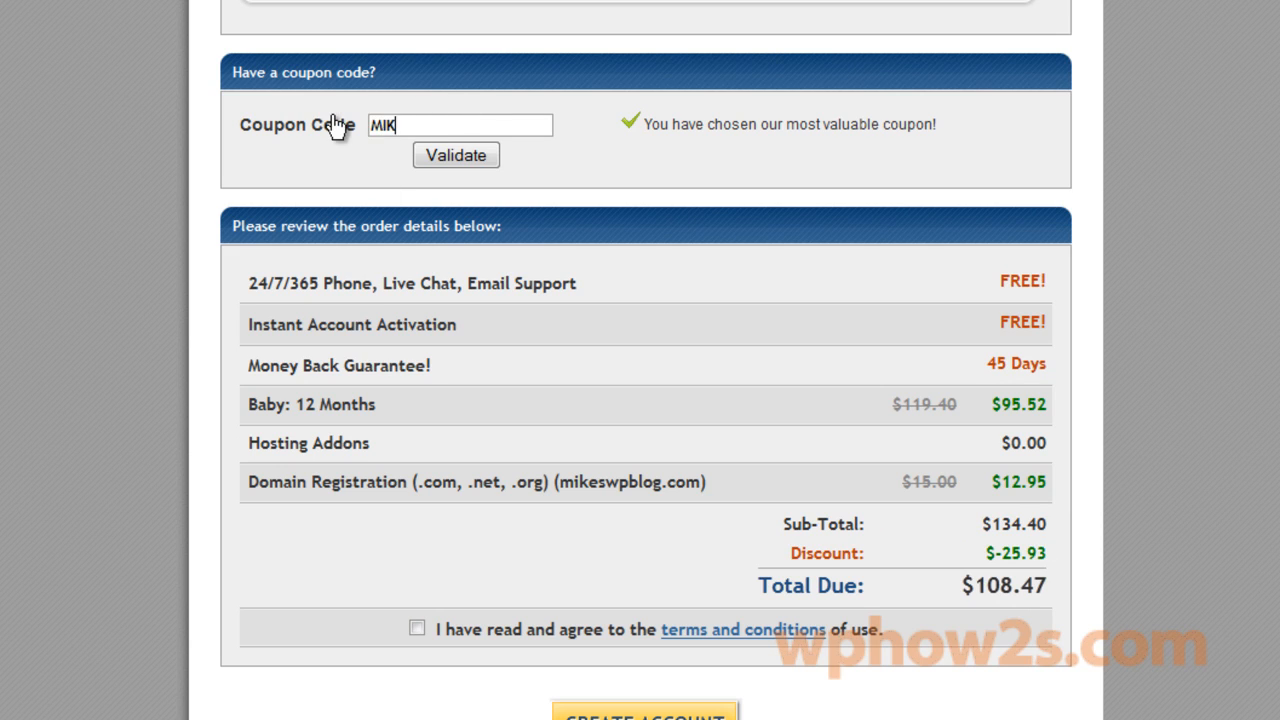
pyautogui.write('Esave30')
pyautogui.click(465, 158)
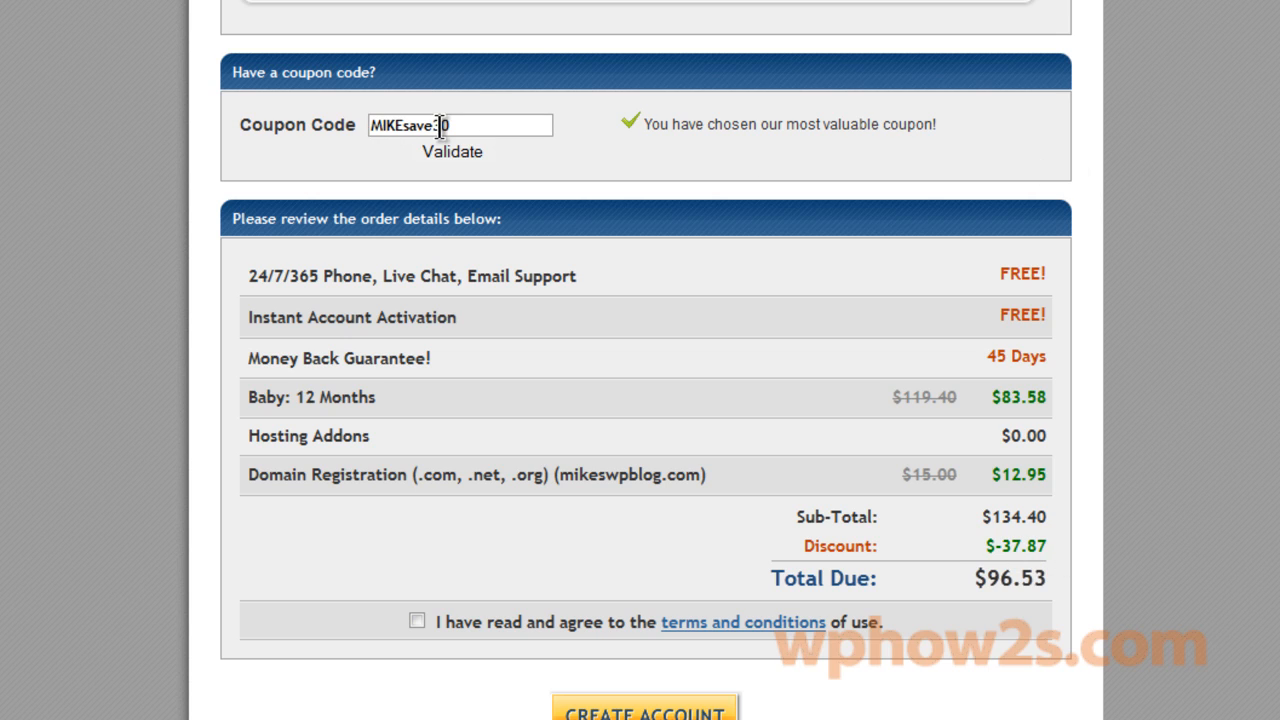
pyautogui.moveTo(372, 127); pyautogui.dragTo(564, 151)
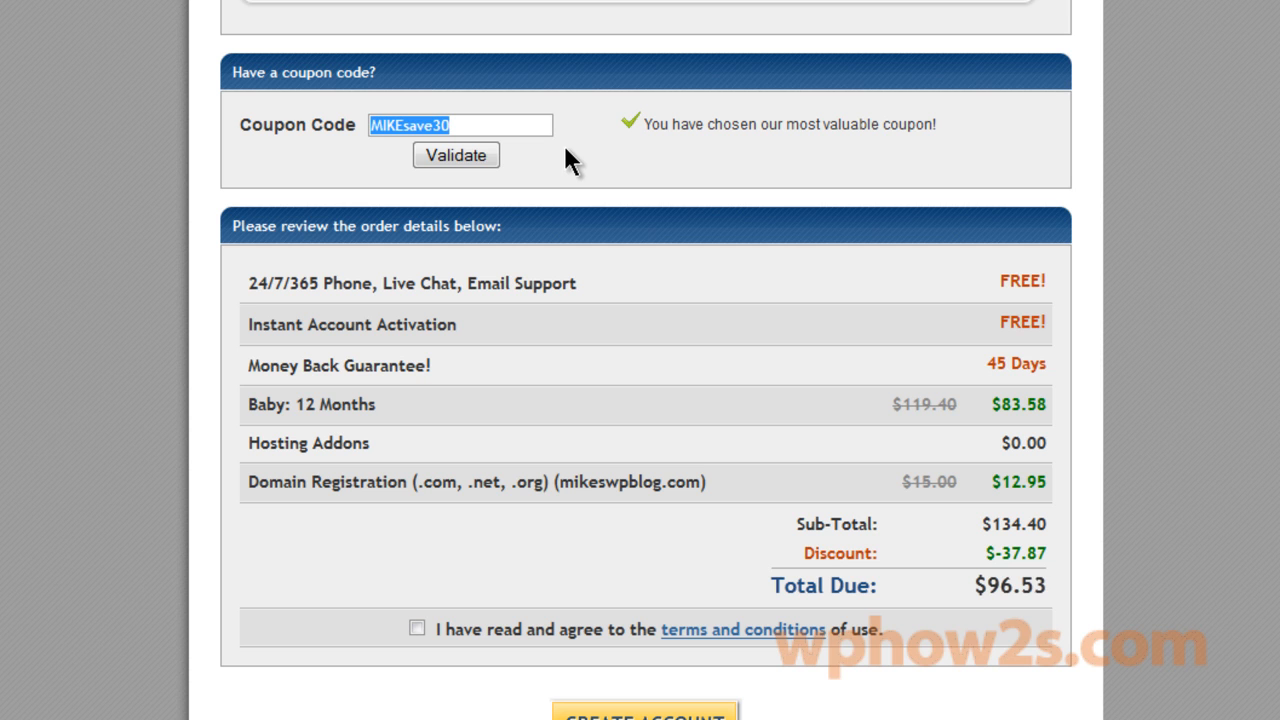
pyautogui.scroll(15, 563, 143)
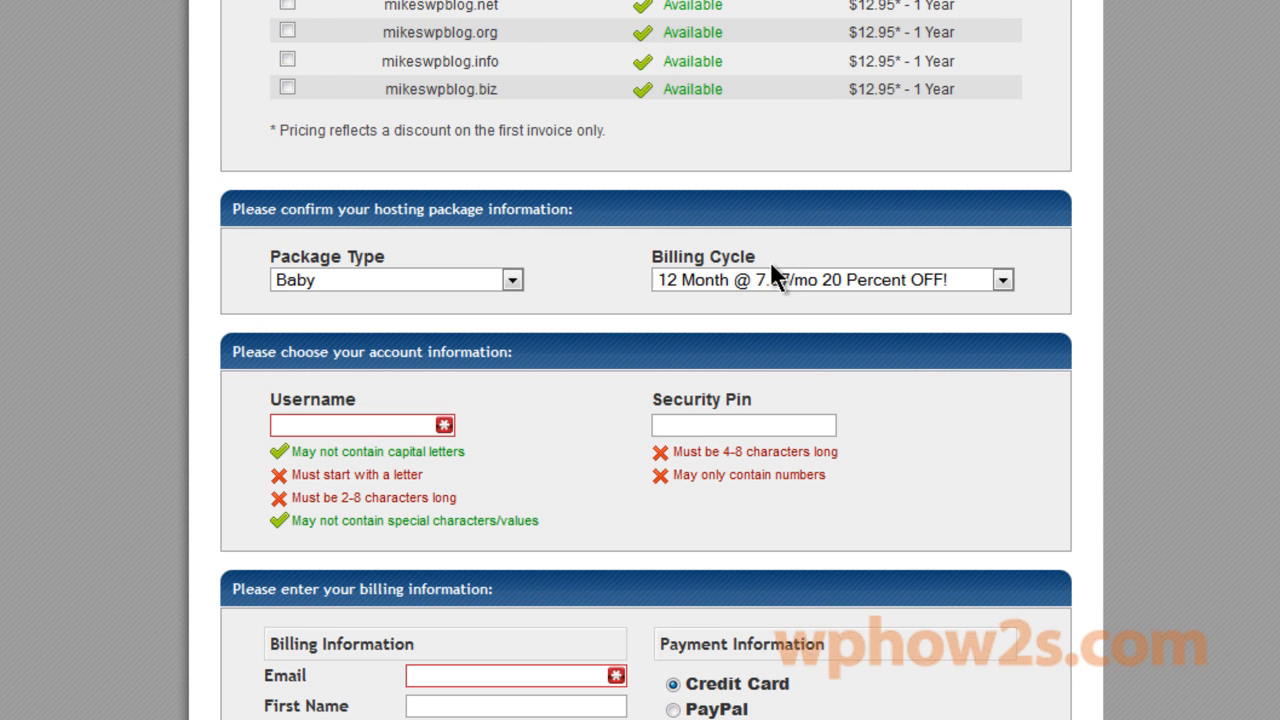
pyautogui.click(1002, 280)
pyautogui.click(773, 304)
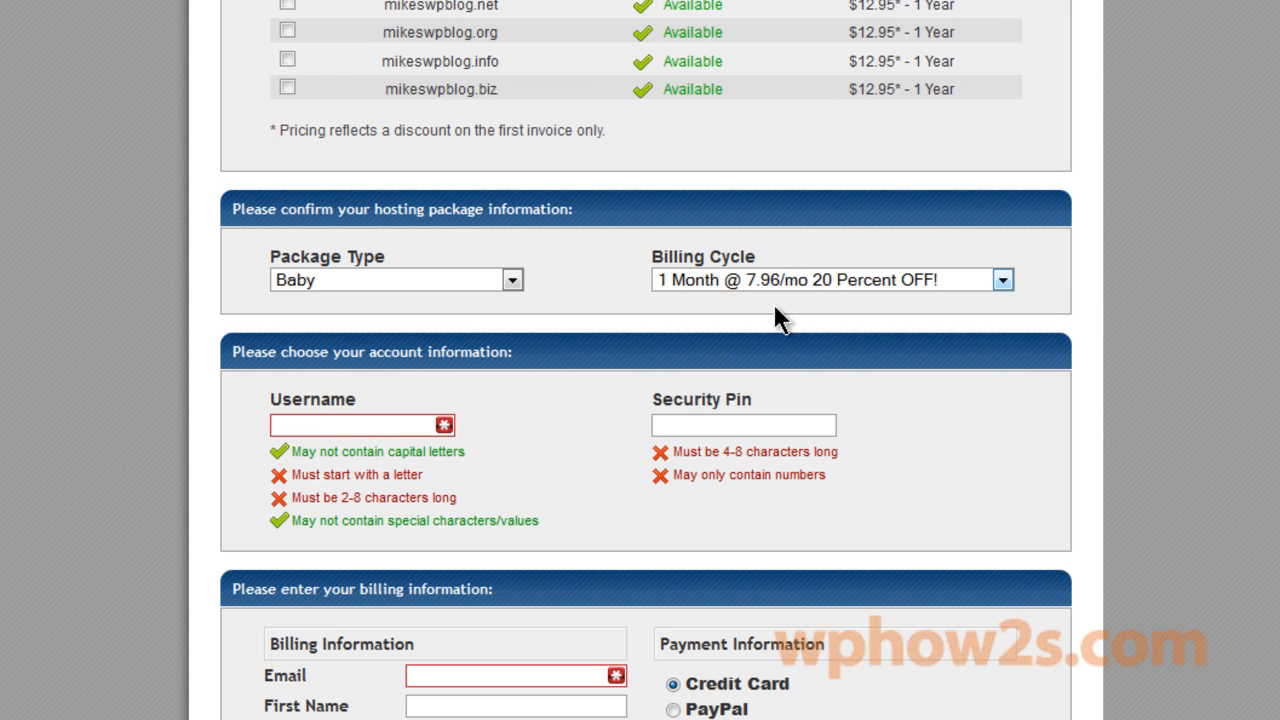
pyautogui.scroll(-10, 646, 360)
pyautogui.scroll(-4, 646, 360)
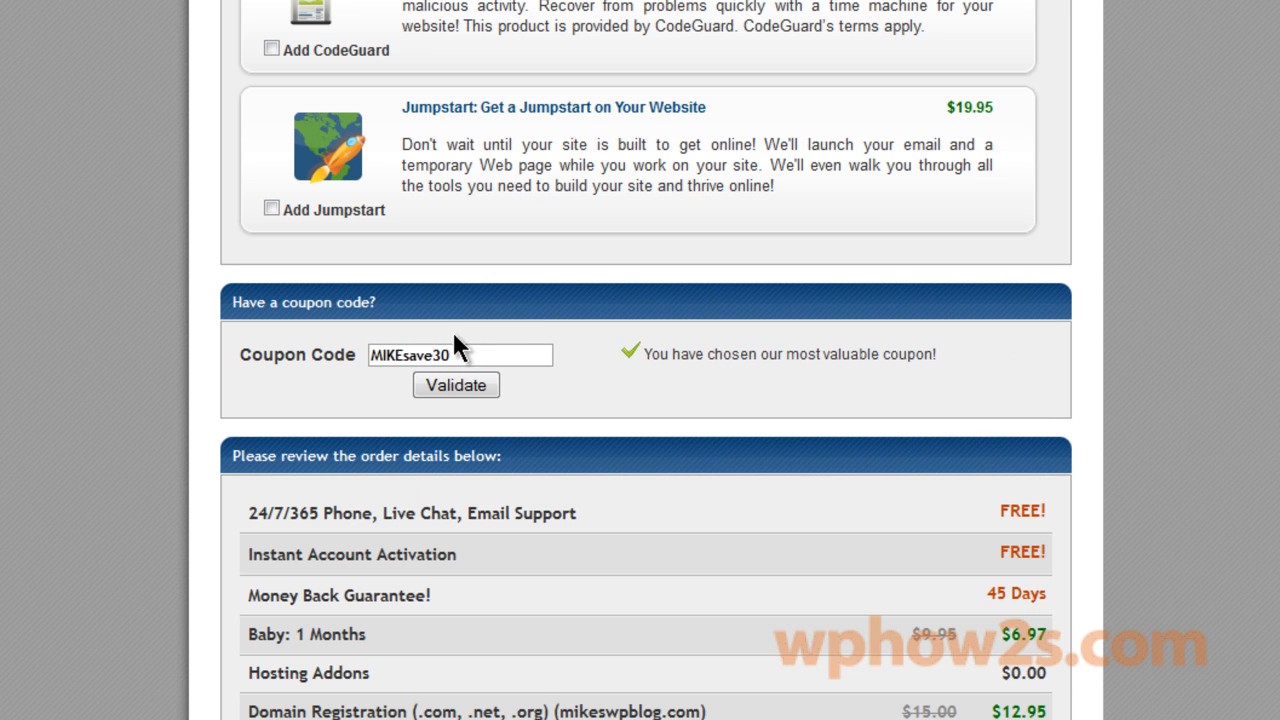
pyautogui.press('BackSpace')
pyautogui.write('1')
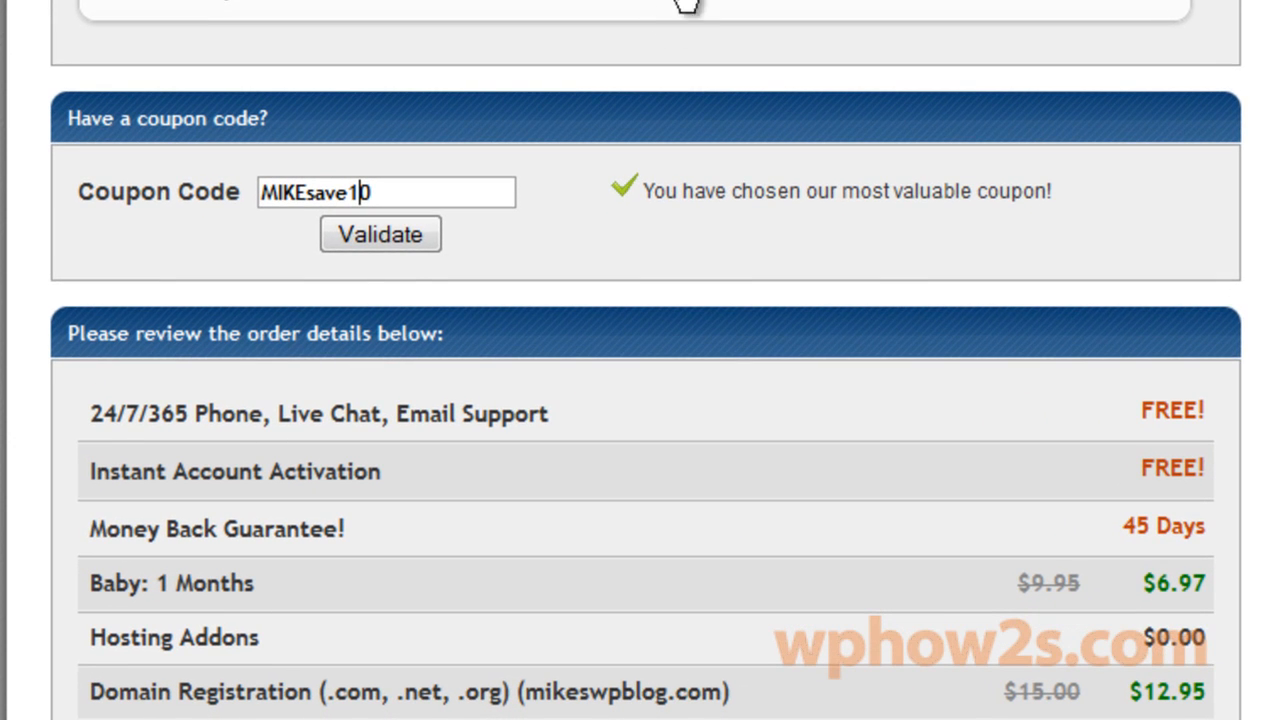
pyautogui.click(388, 230)
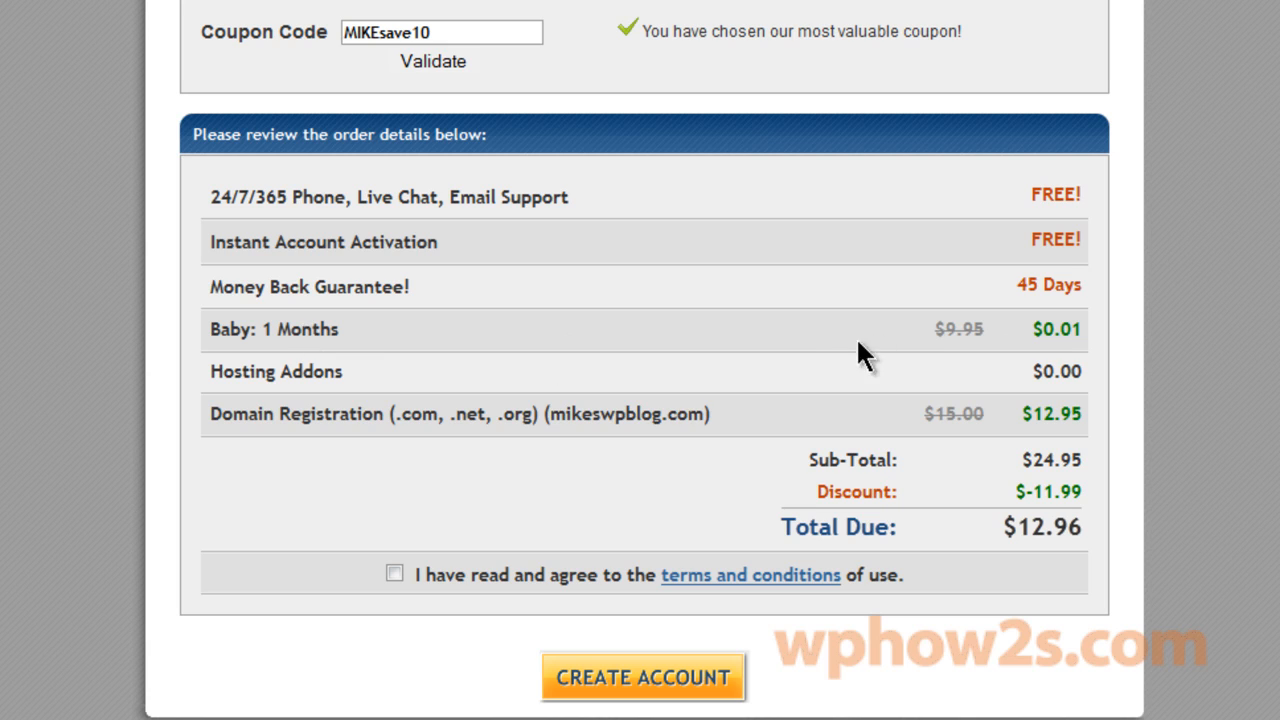
pyautogui.moveTo(938, 330); pyautogui.dragTo(1005, 345)
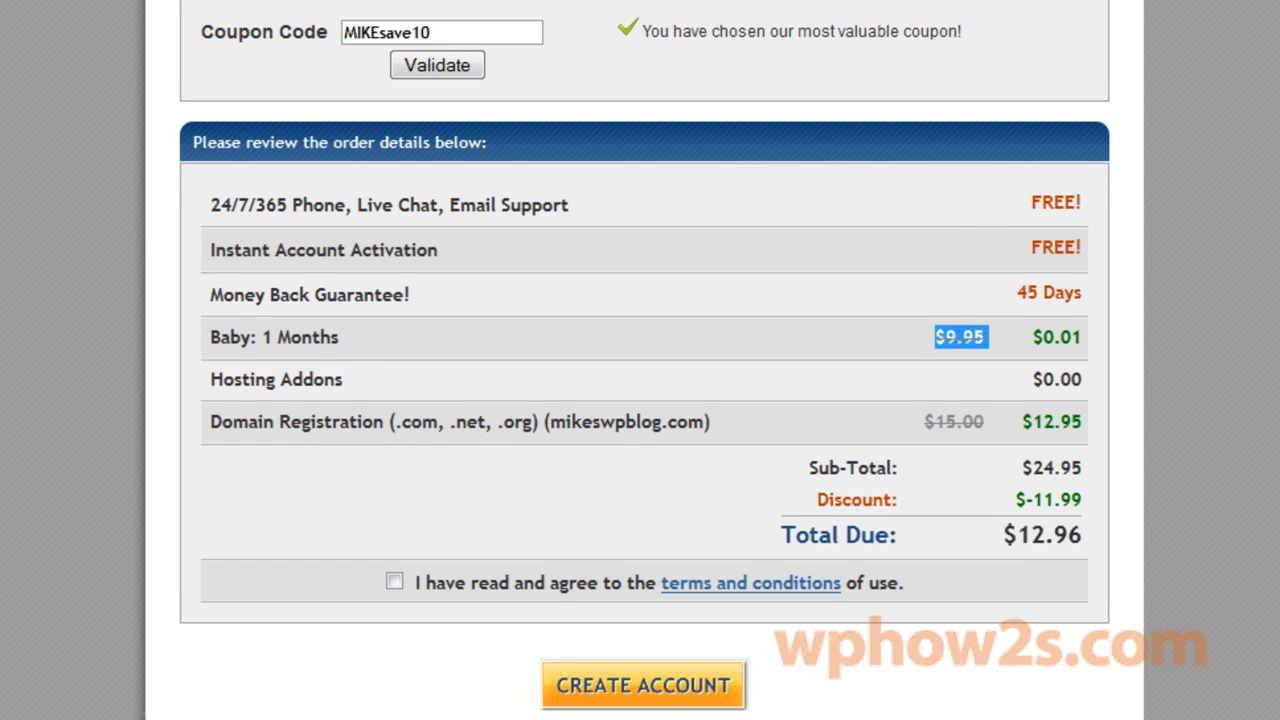
pyautogui.click(418, 22)
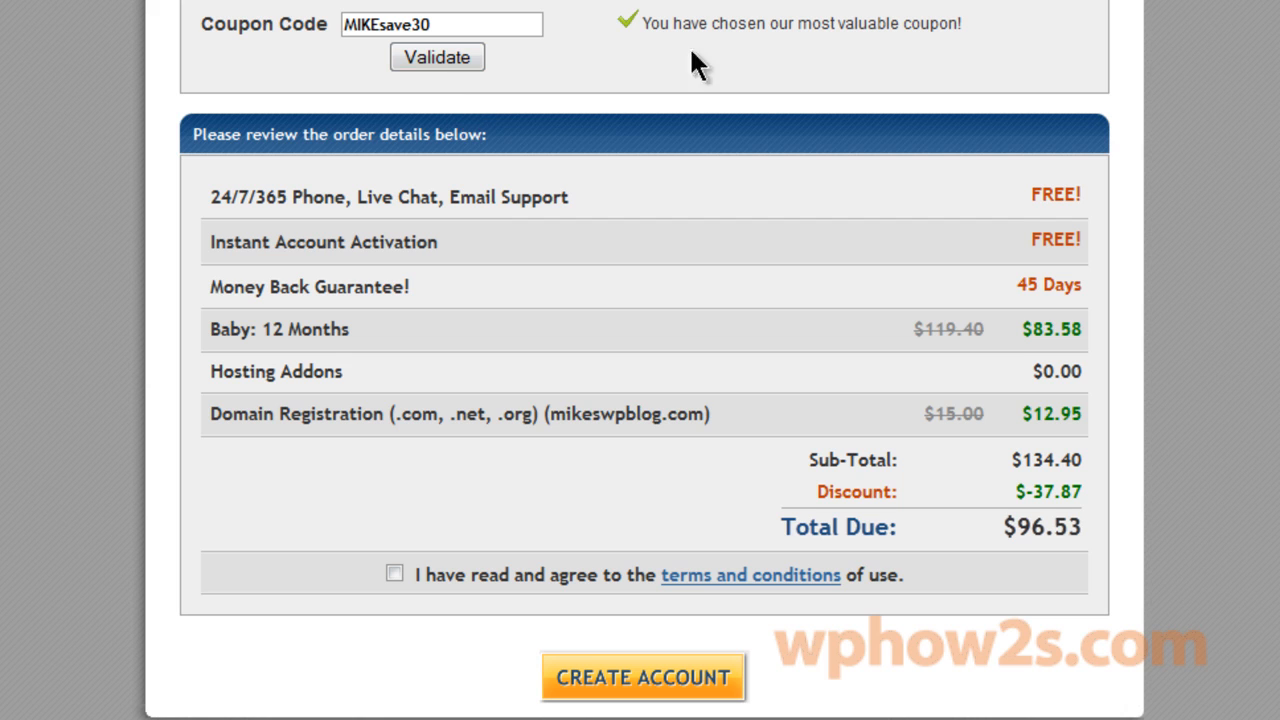
pyautogui.scroll(1, 644, 360)
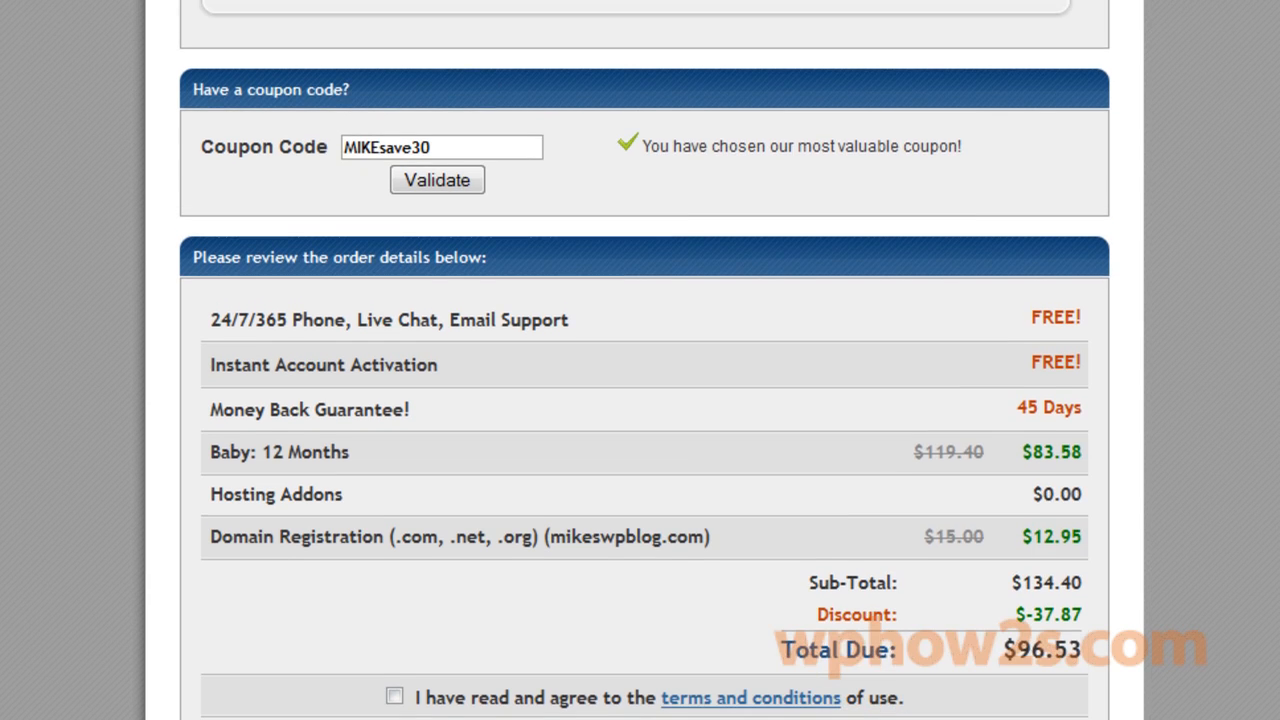
pyautogui.scroll(-1, 644, 360)
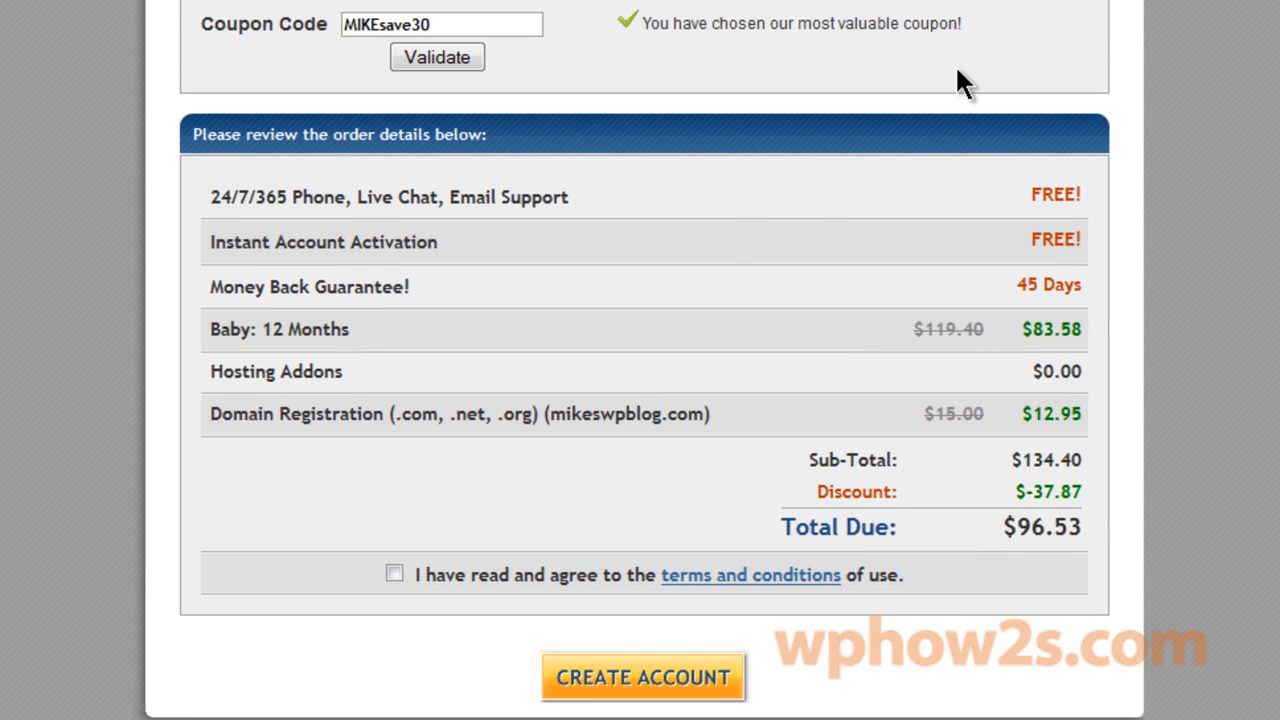
# Accept the terms, then reach the cPanel login page through the HostGator welcome email's control panel link.
pyautogui.click(395, 576)
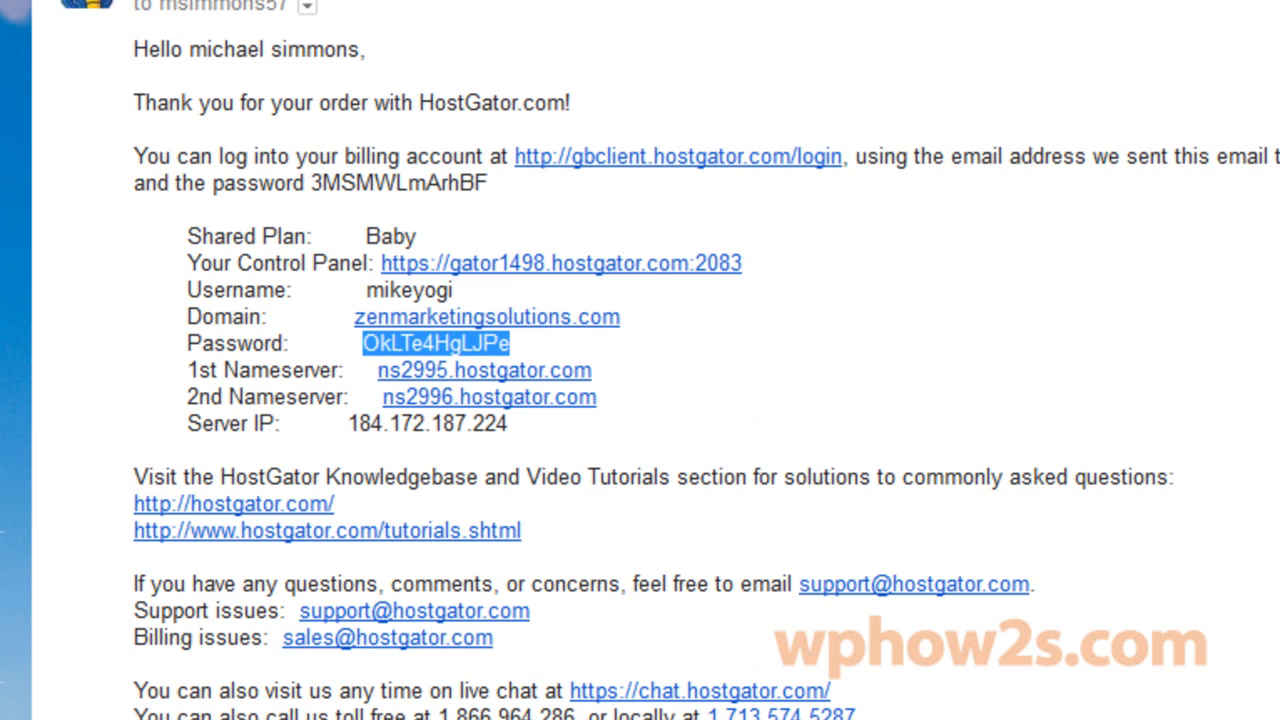
pyautogui.moveTo(134, 156); pyautogui.dragTo(296, 283)
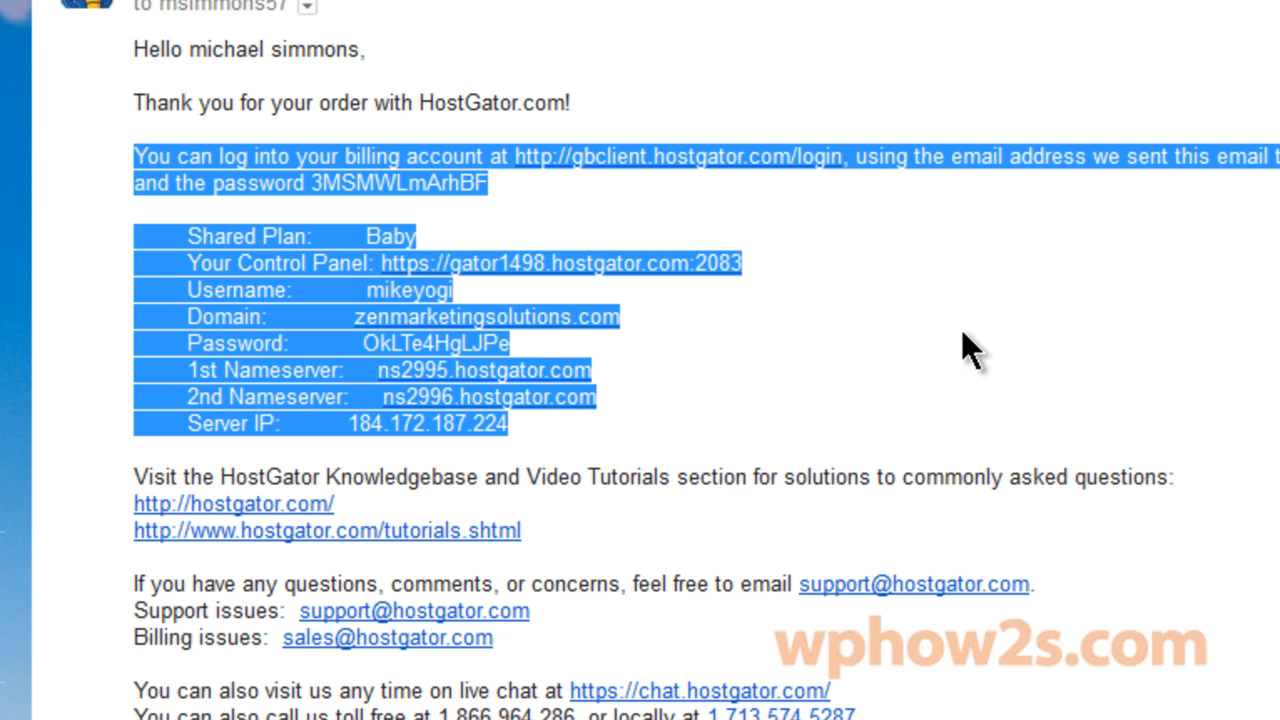
pyautogui.click(953, 203)
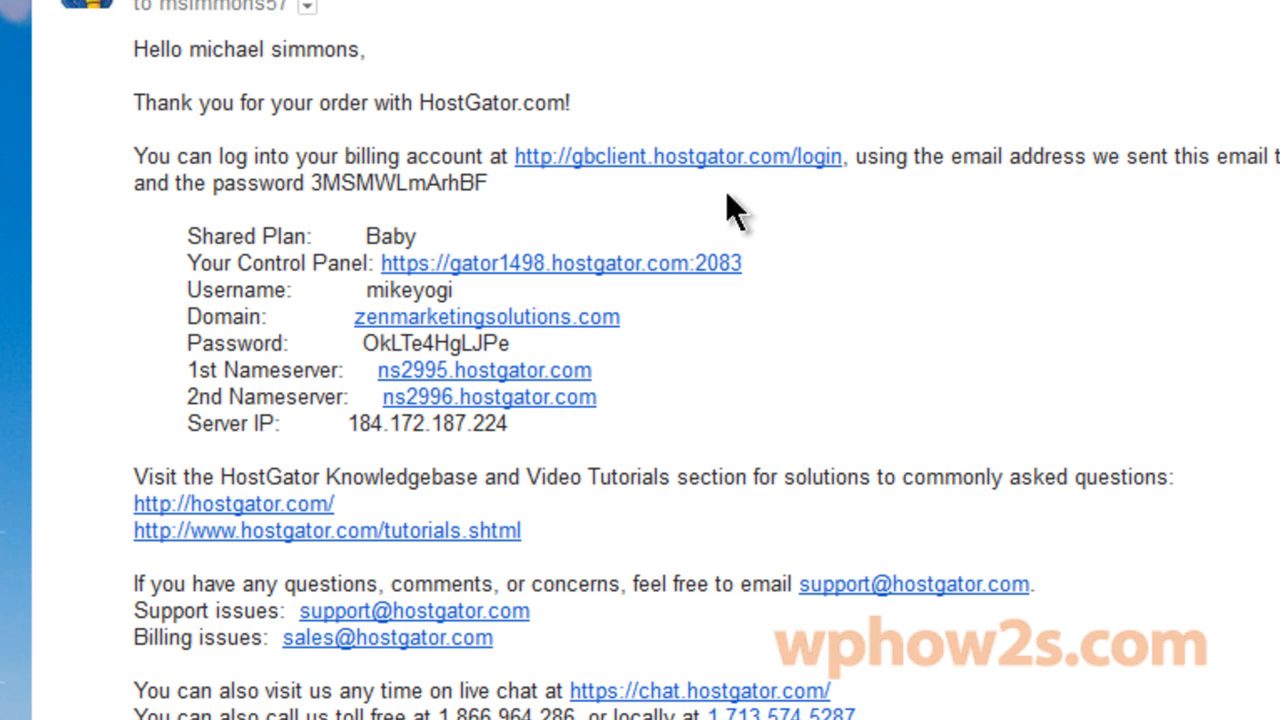
pyautogui.click(483, 268)
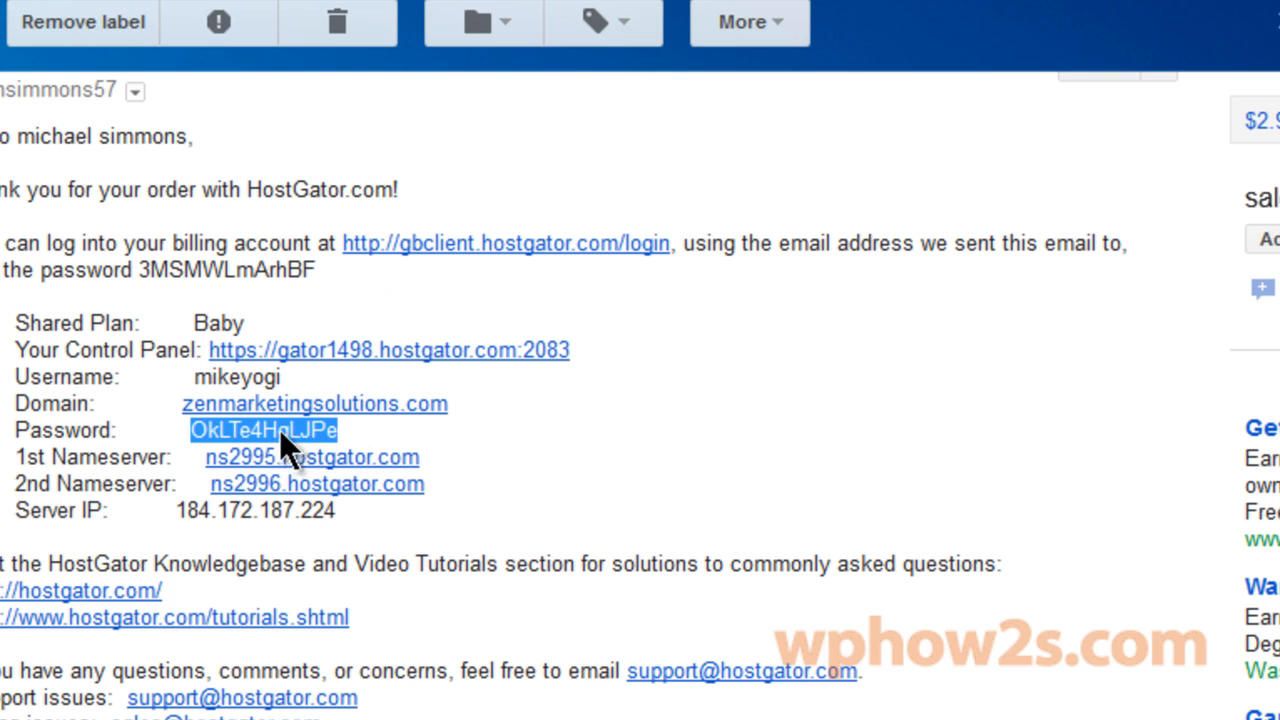
pyautogui.rightClick(222, 432)
# Sign in to cPanel using the password copied from the email and the account username.
pyautogui.click(338, 0)
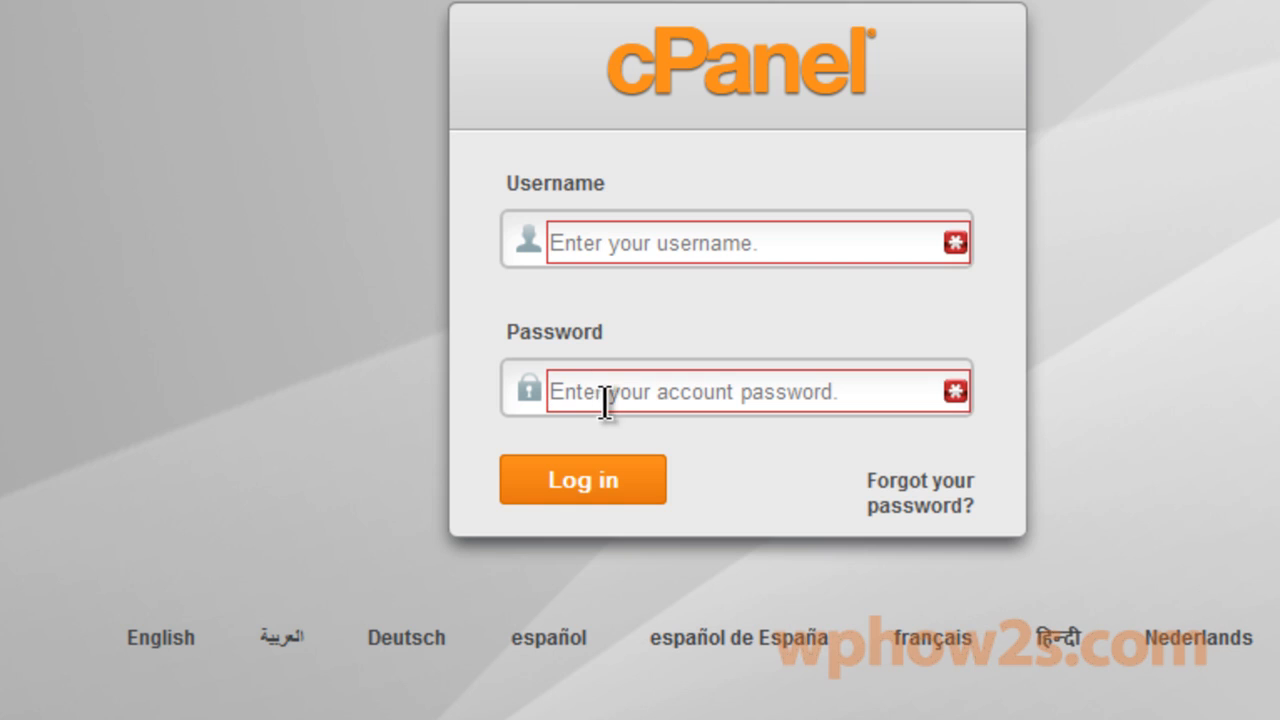
pyautogui.rightClick(624, 386)
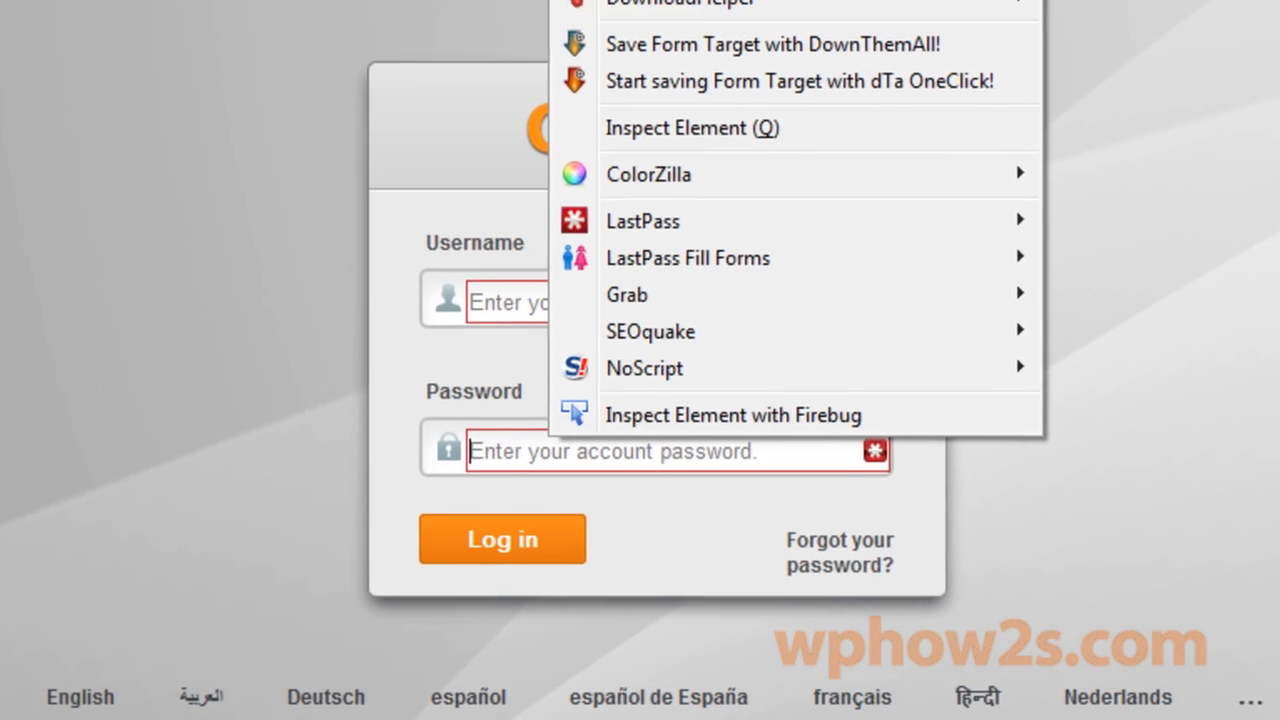
pyautogui.click(1000, 0)
pyautogui.write('mike')
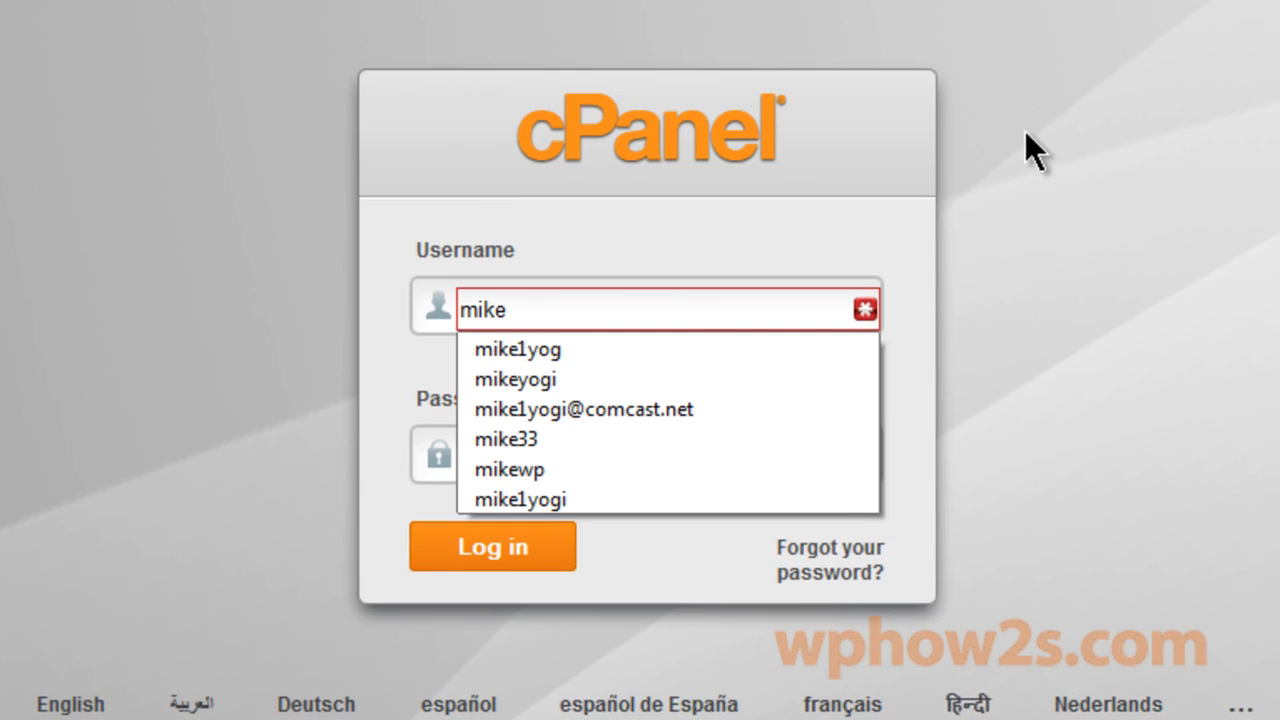
pyautogui.write('yogi')
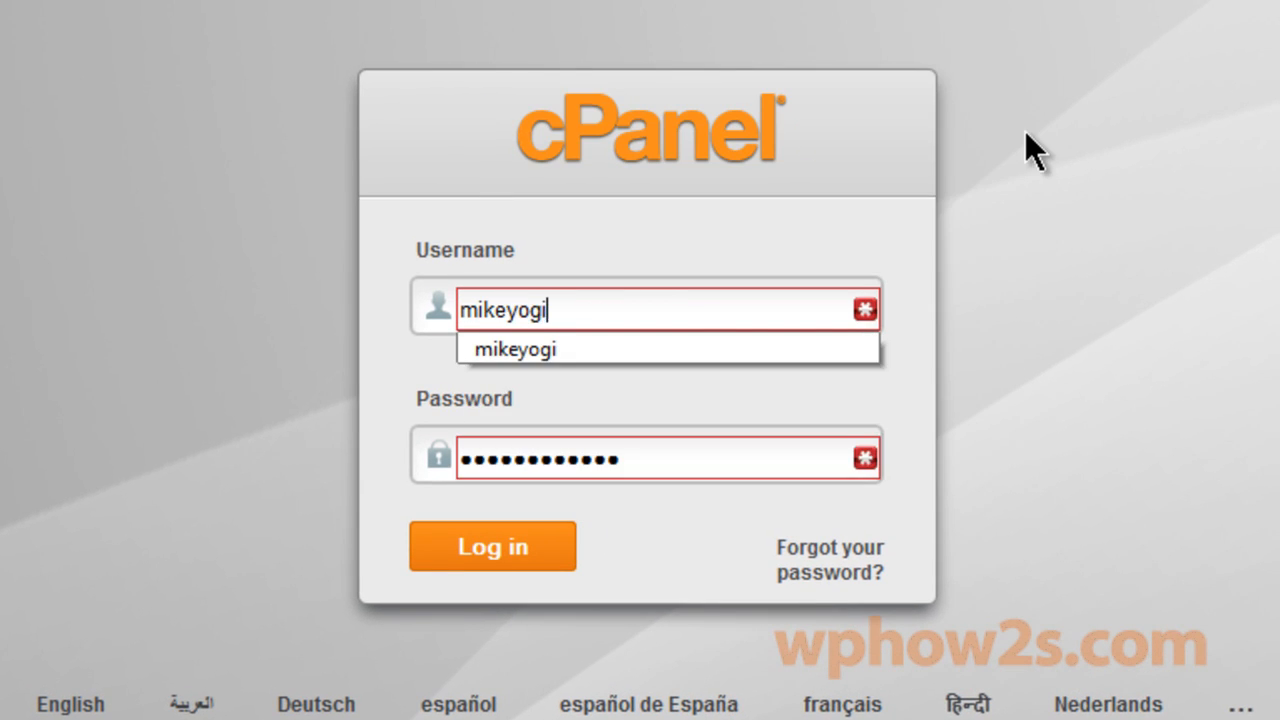
pyautogui.click(911, 316)
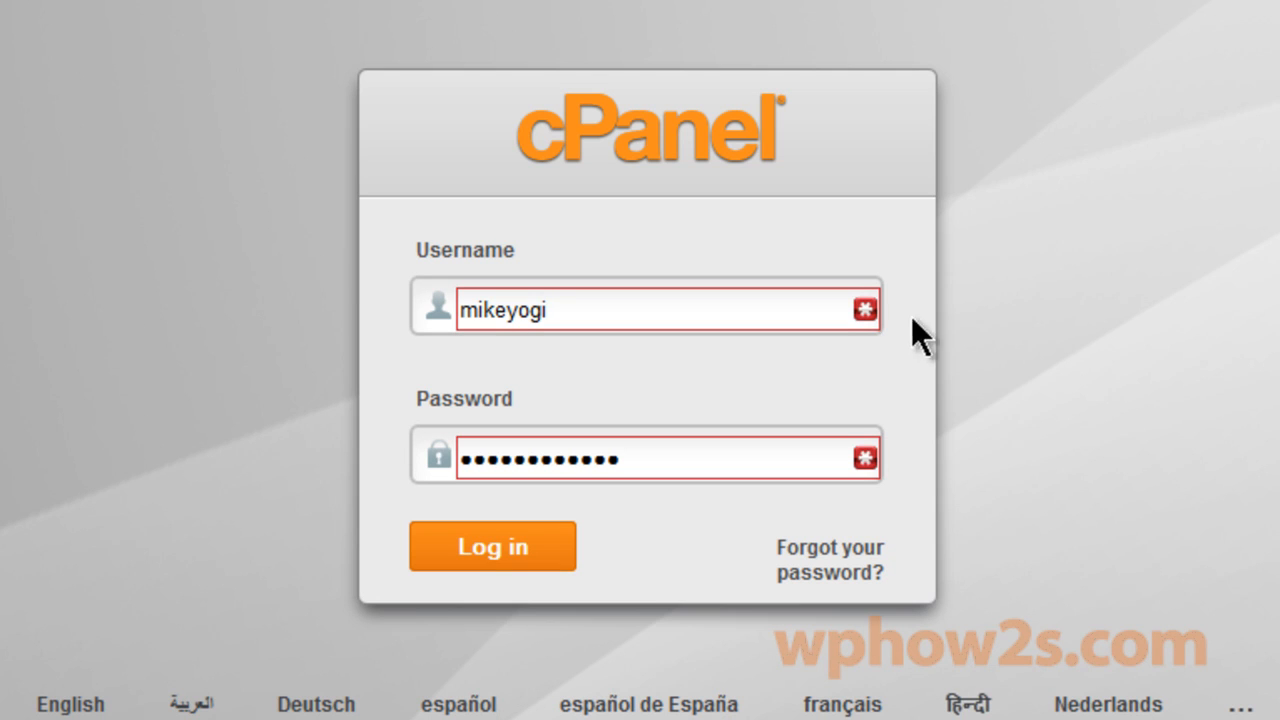
pyautogui.click(494, 547)
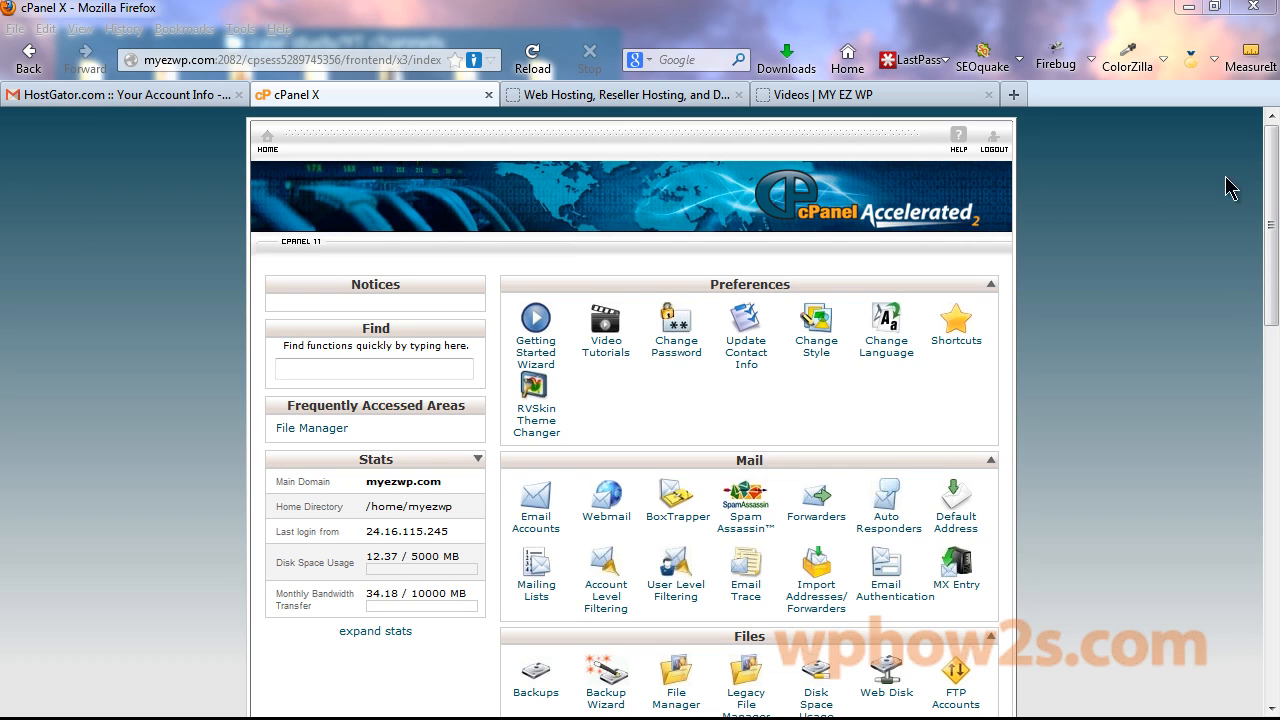
# Open QuickInstall in cPanel to list the three existing WordPress 3.5.2 sites on myezwp.com.
pyautogui.moveTo(1262, 180); pyautogui.dragTo(1278, 528)
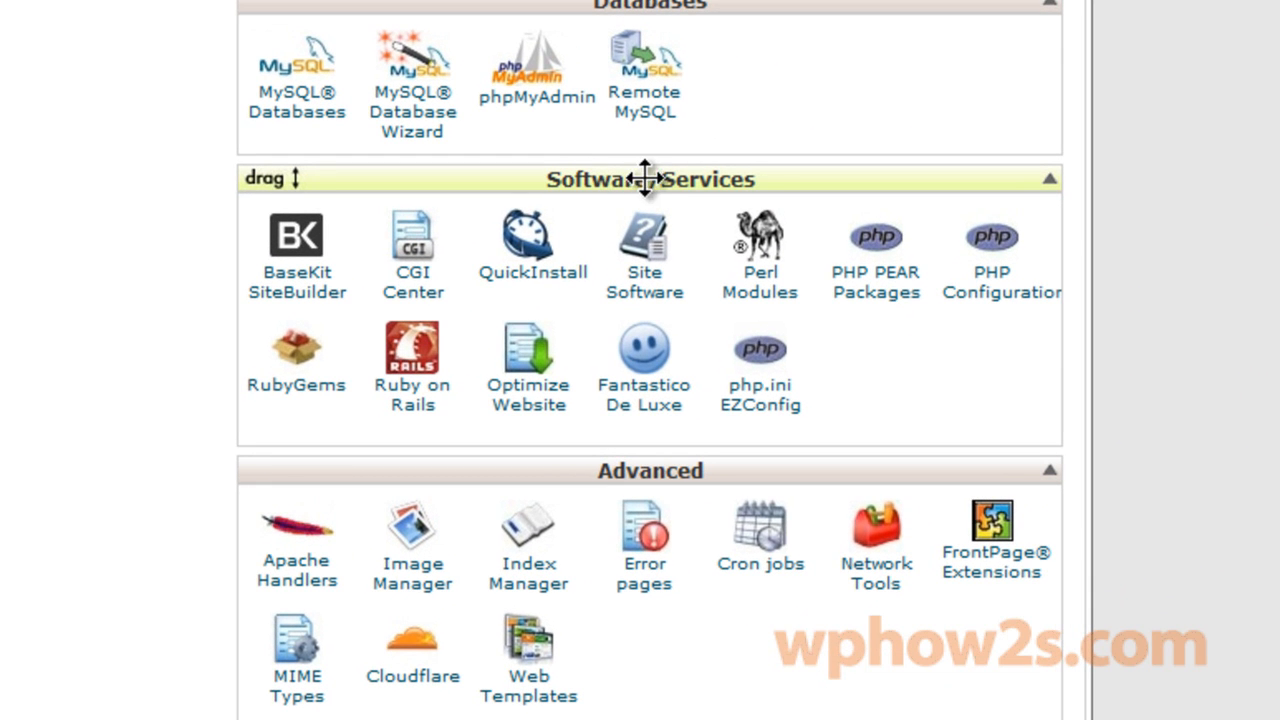
pyautogui.click(535, 278)
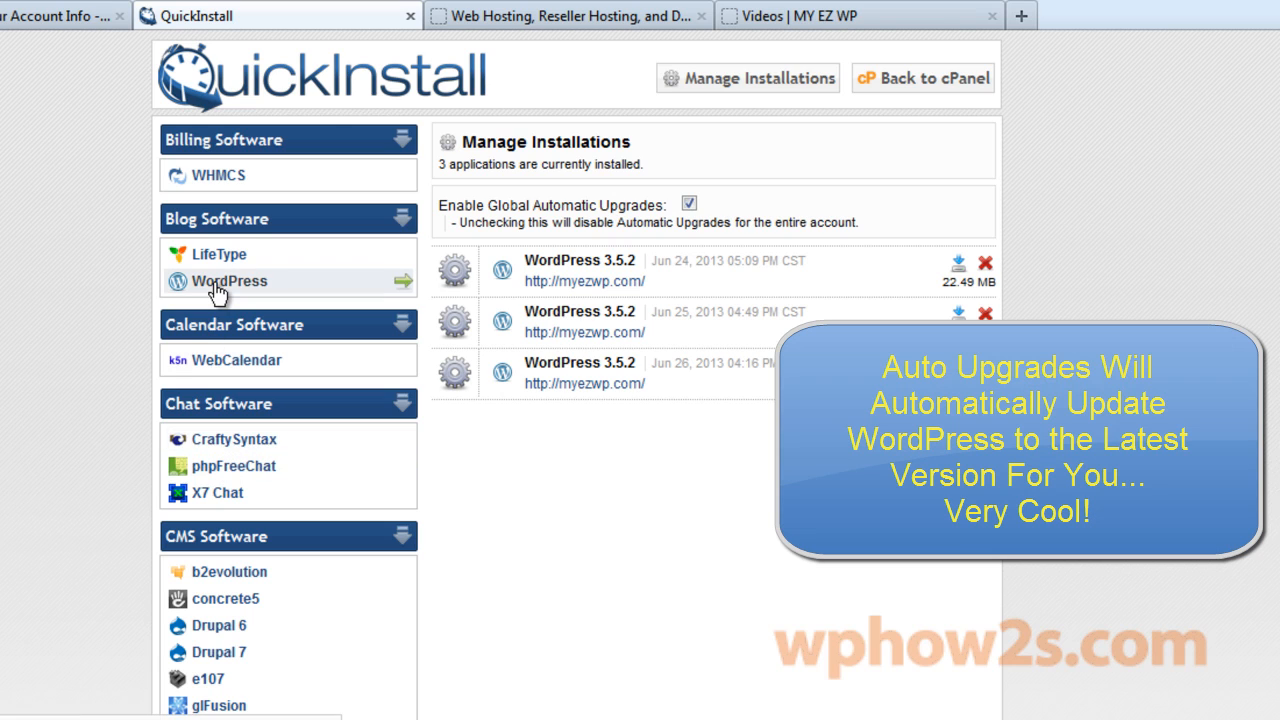
# Choose WordPress 3.5.2 in QuickInstall and continue to its install form.
pyautogui.click(214, 285)
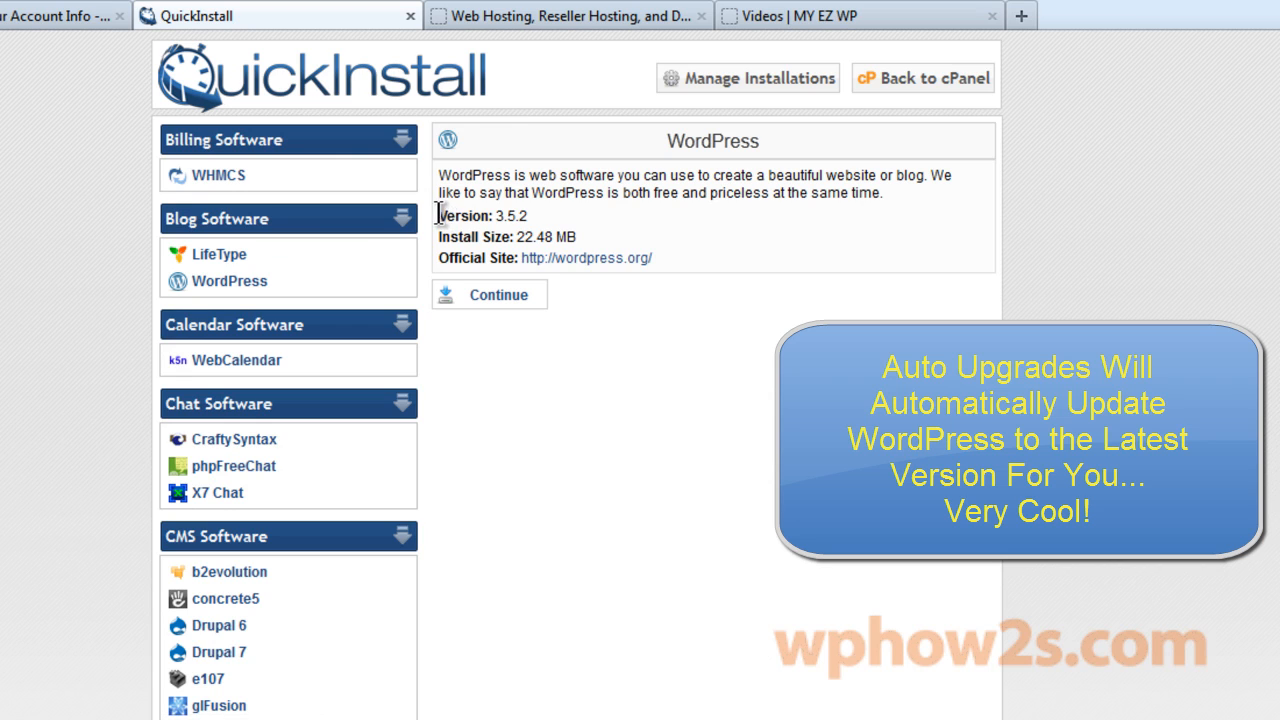
pyautogui.moveTo(437, 215); pyautogui.dragTo(524, 215)
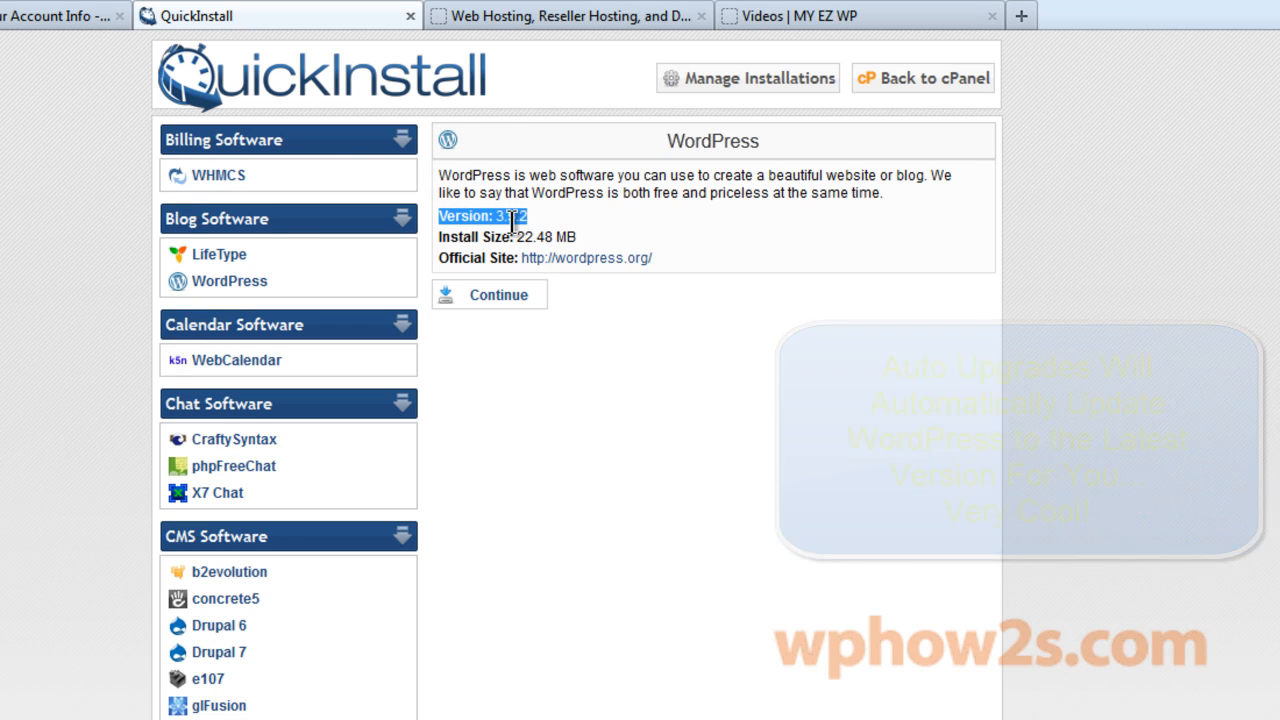
pyautogui.click(563, 208)
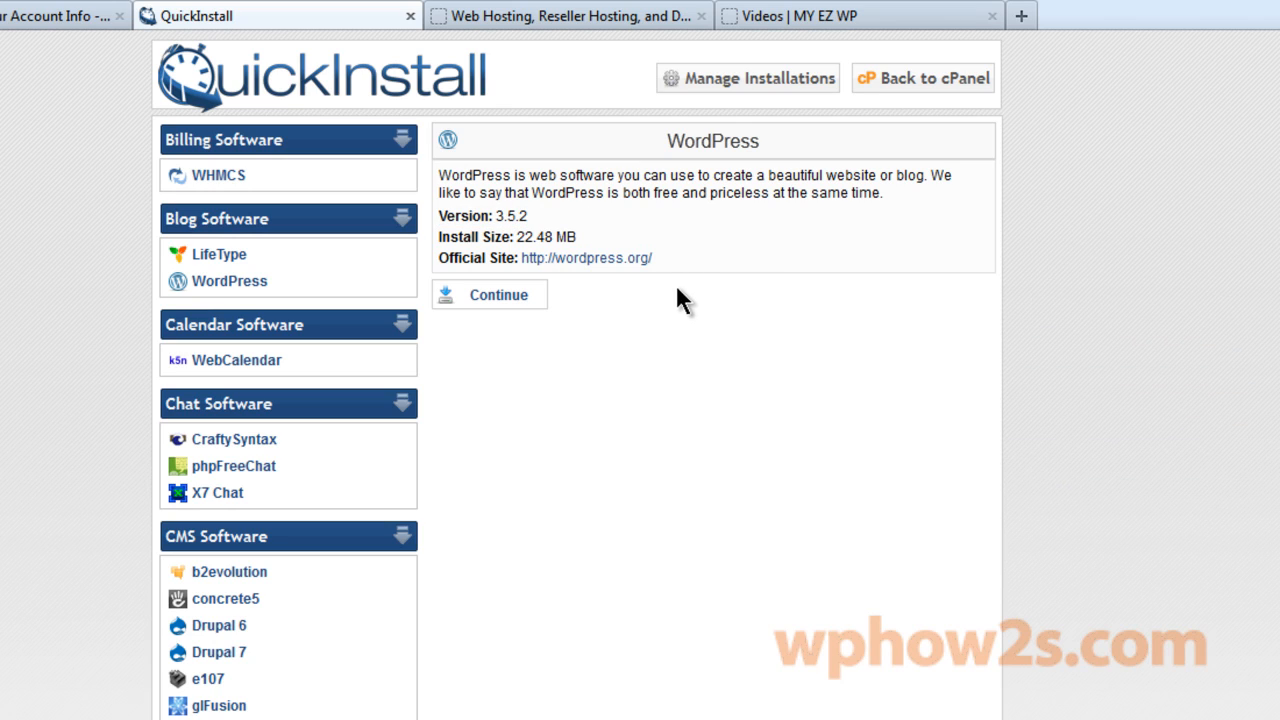
pyautogui.click(497, 311)
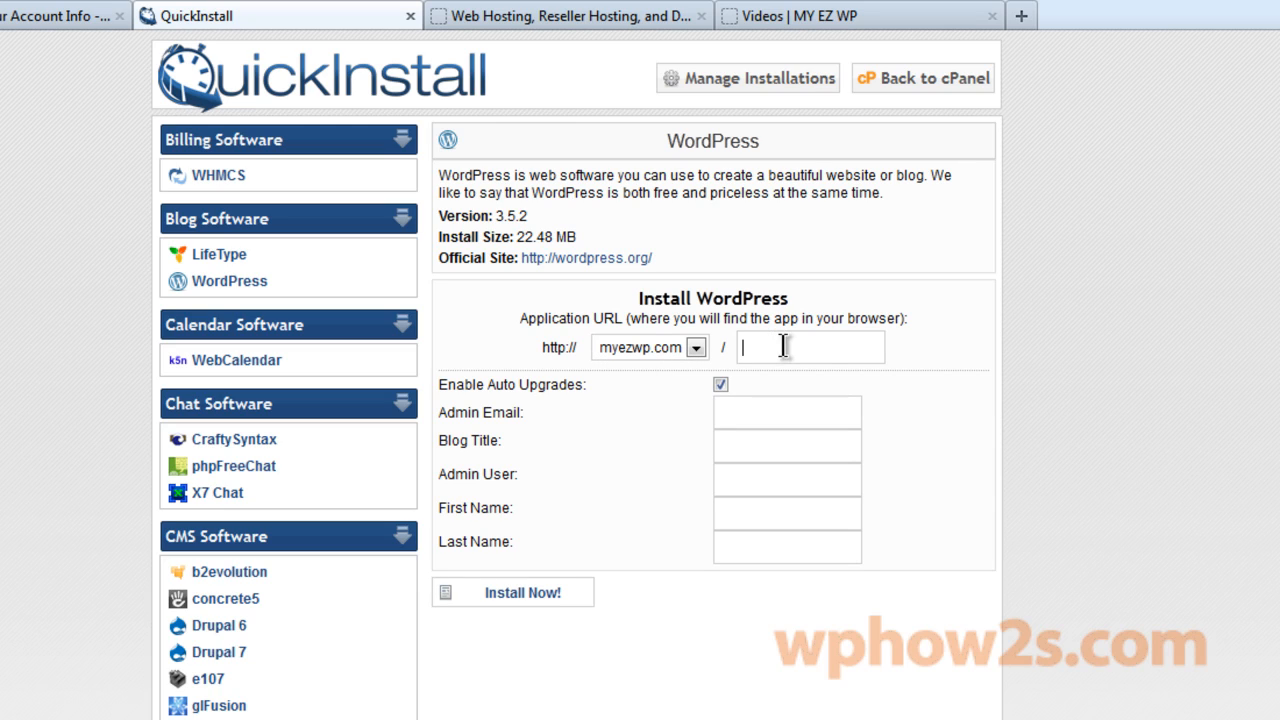
# Fill in the admin e-mail from saved entries and set the blog title to MY EZ WP.
pyautogui.click(831, 347)
pyautogui.click(734, 413)
pyautogui.click(755, 414)
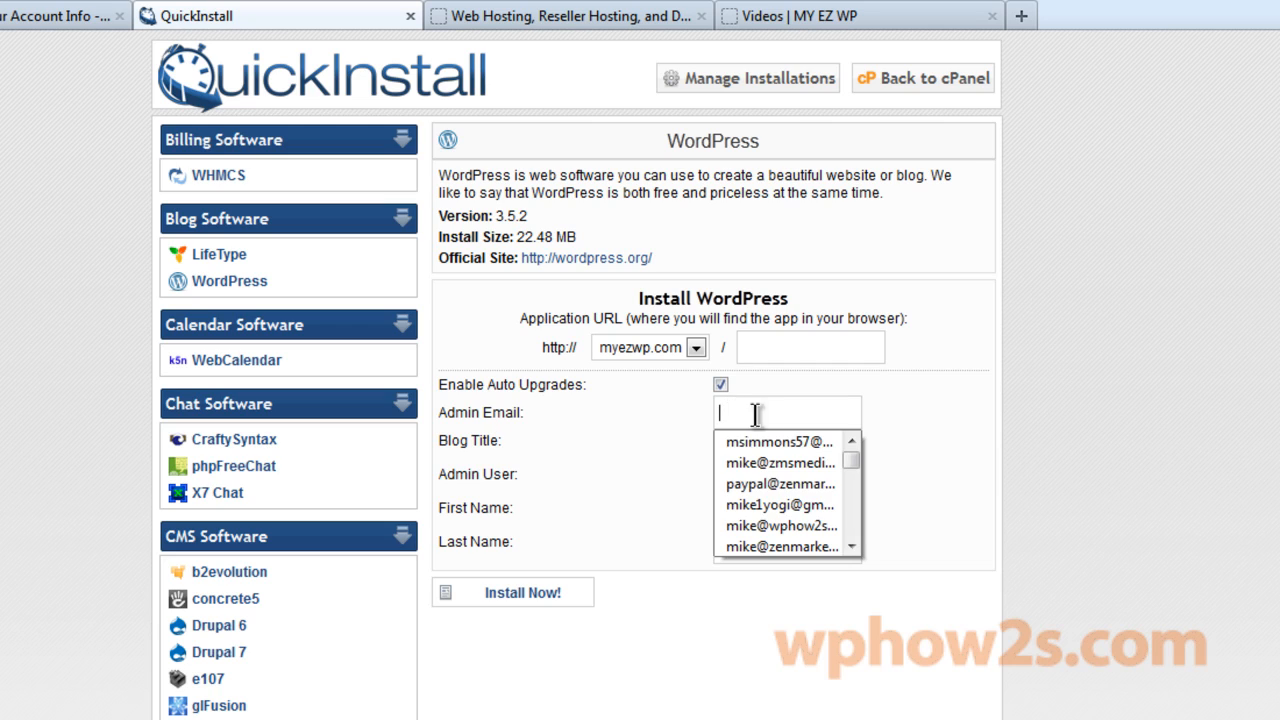
pyautogui.click(773, 524)
pyautogui.click(750, 447)
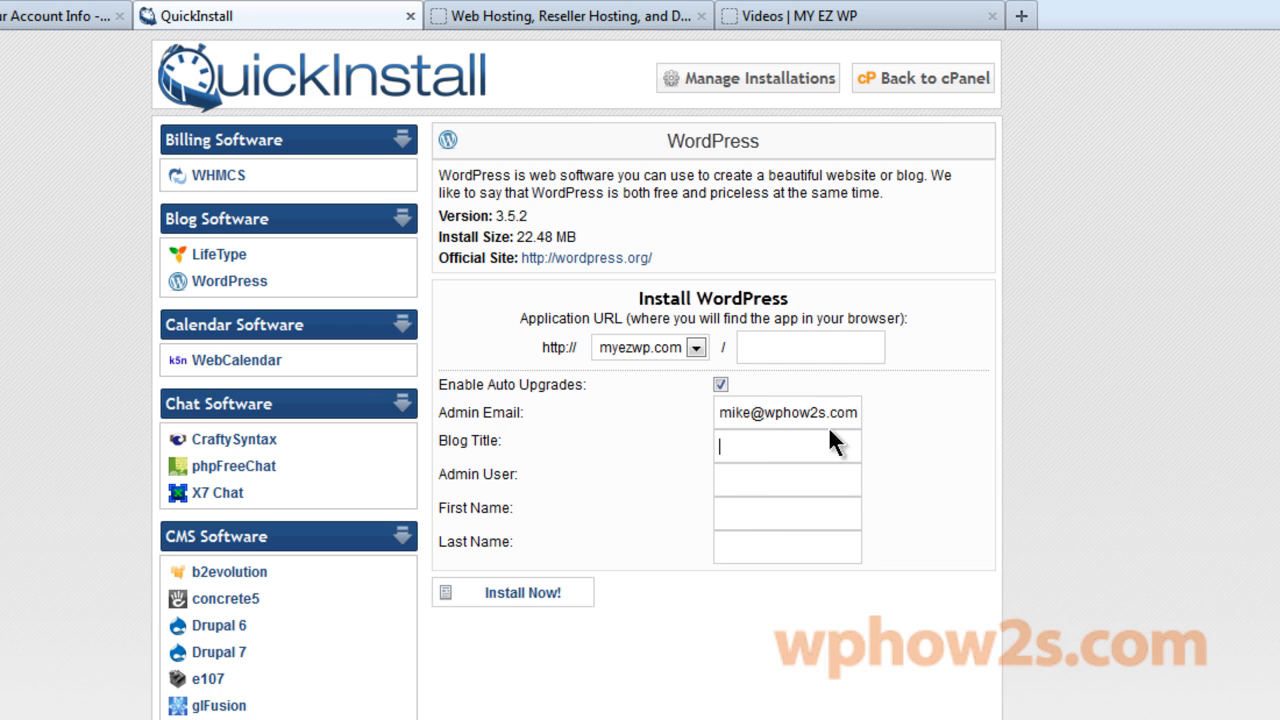
pyautogui.write('MY')
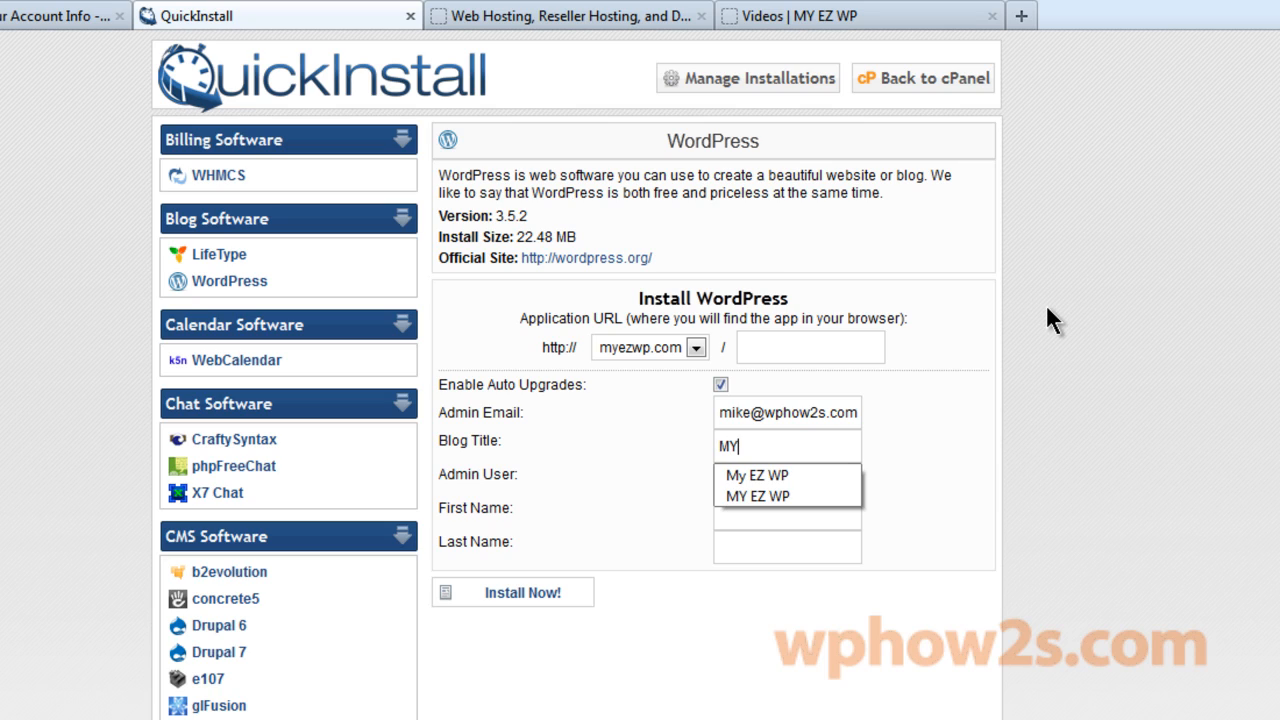
pyautogui.write(' EZ WP')
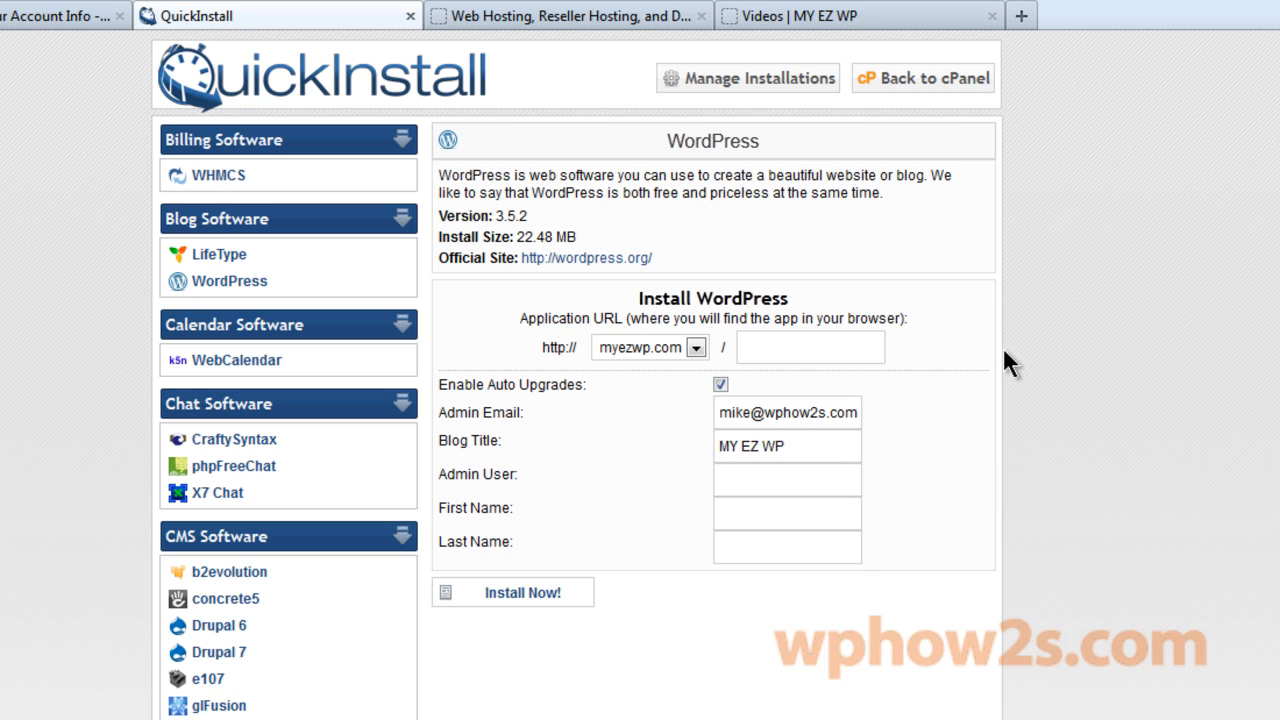
# Enter the admin username, fixing a typo, and install WordPress.
pyautogui.click(775, 482)
pyautogui.write('zewp')
pyautogui.click(735, 480)
pyautogui.press('BackSpace')
pyautogui.press('BackSpace')
pyautogui.write('ez')
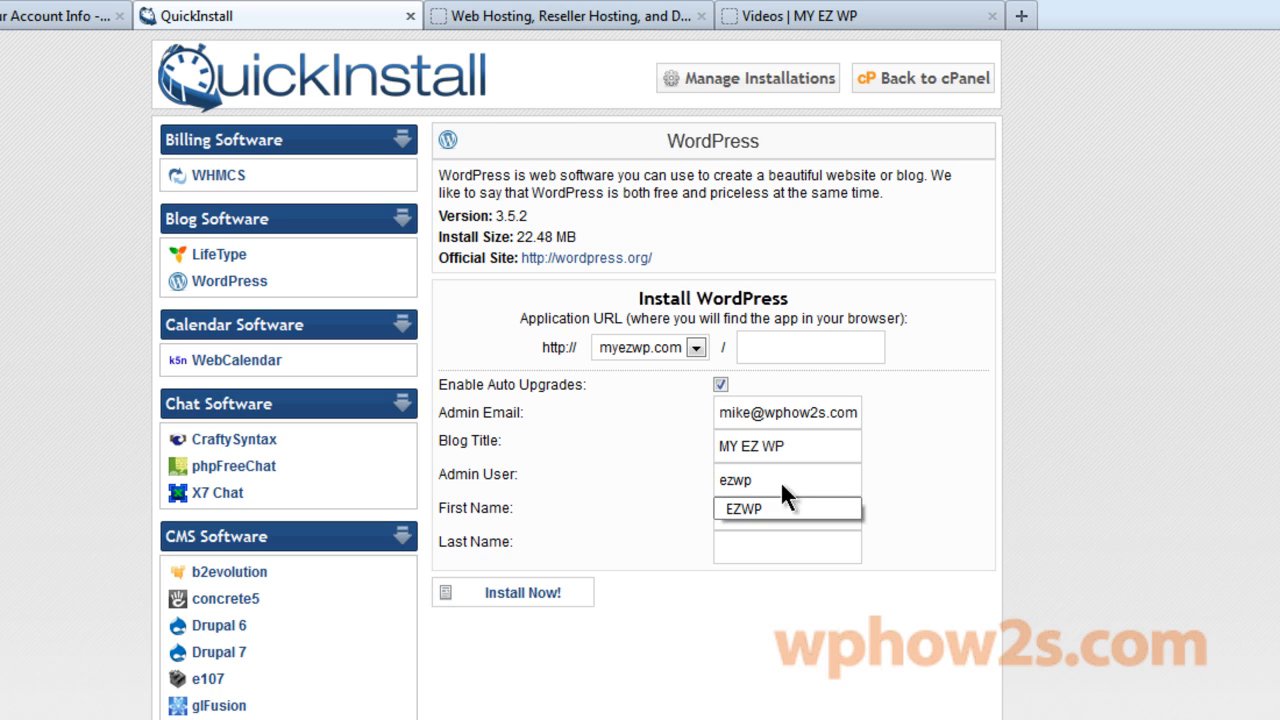
pyautogui.click(601, 547)
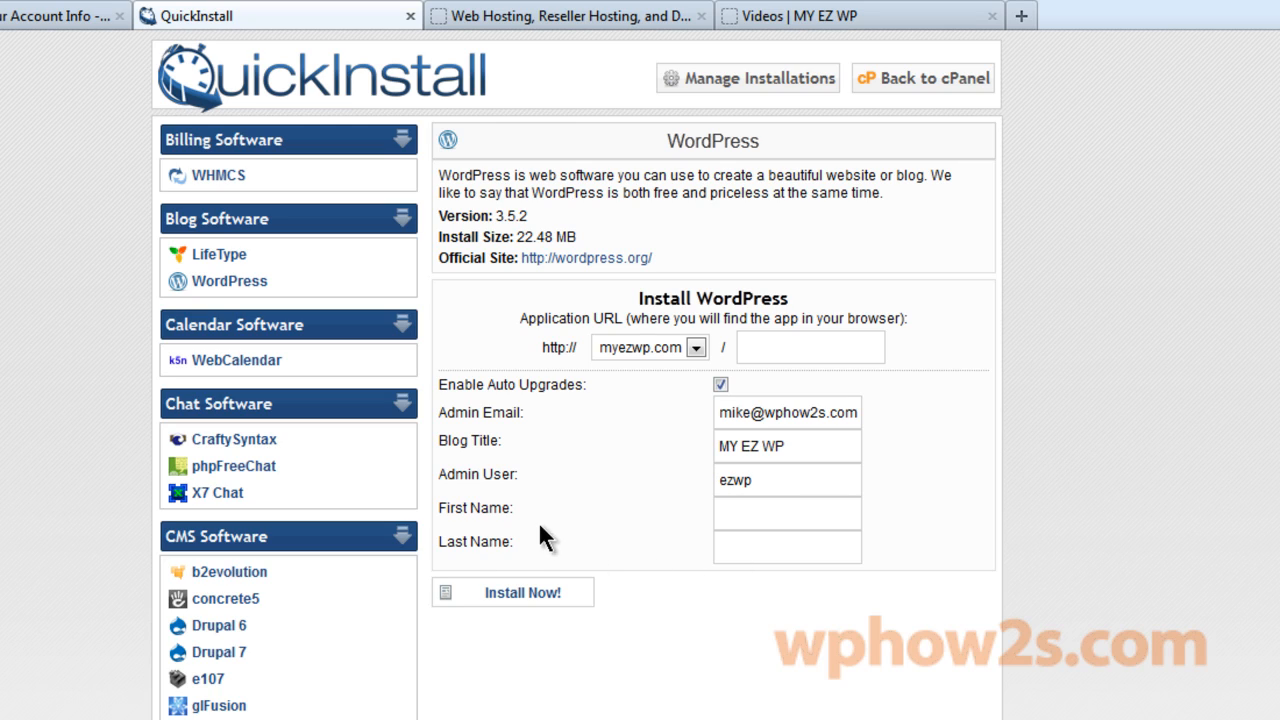
pyautogui.click(498, 600)
# Open the newly installed MY EZ WP site, then return to the install results page.
pyautogui.scroll(-2, 1270, 225)
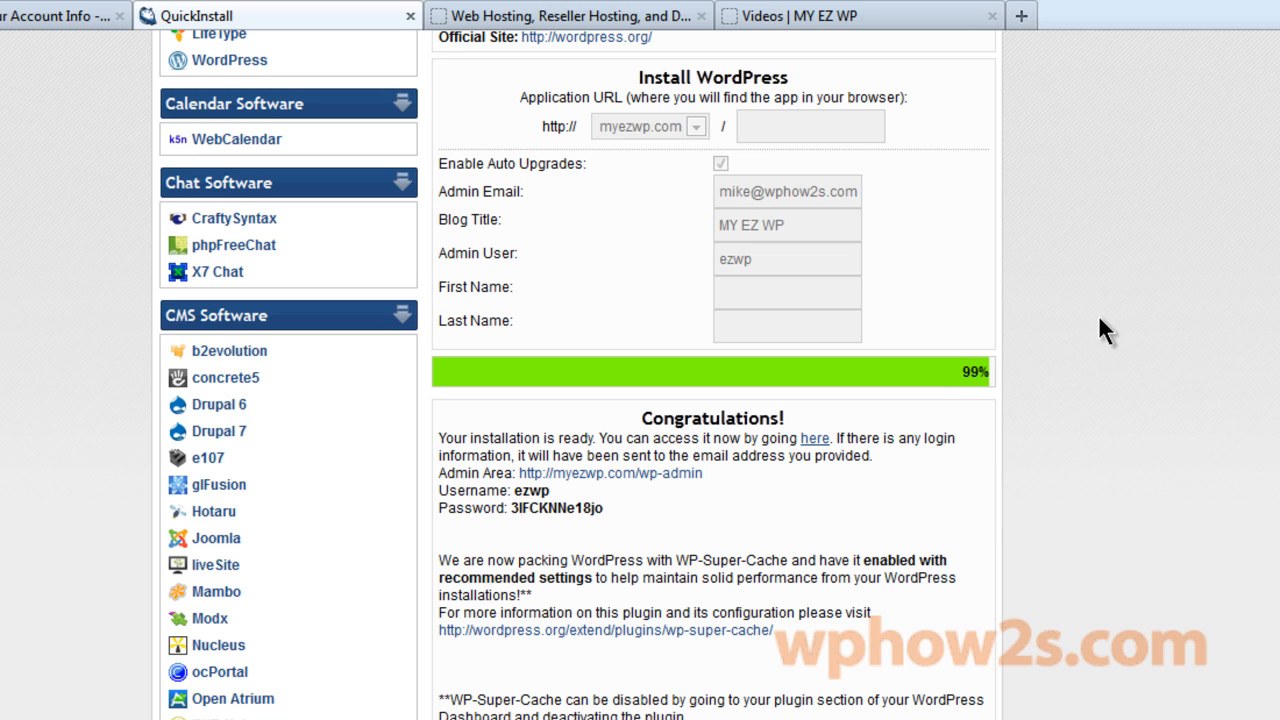
pyautogui.click(814, 439)
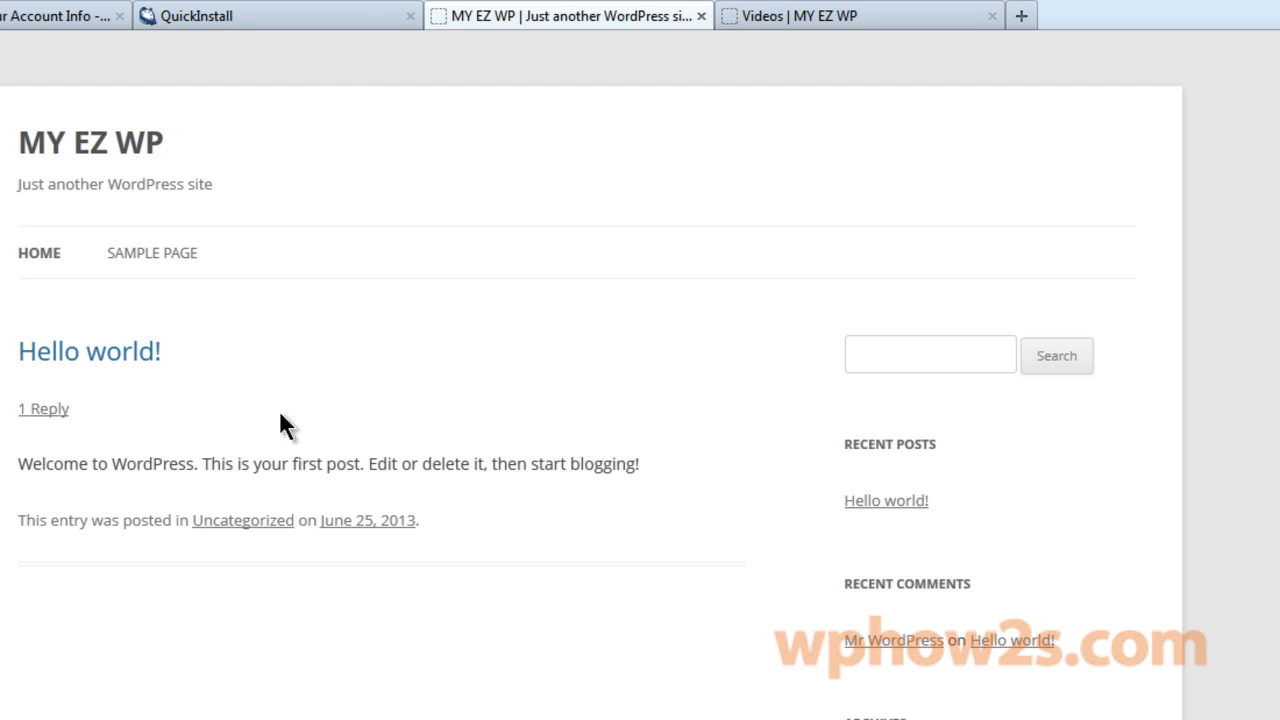
pyautogui.click(306, 14)
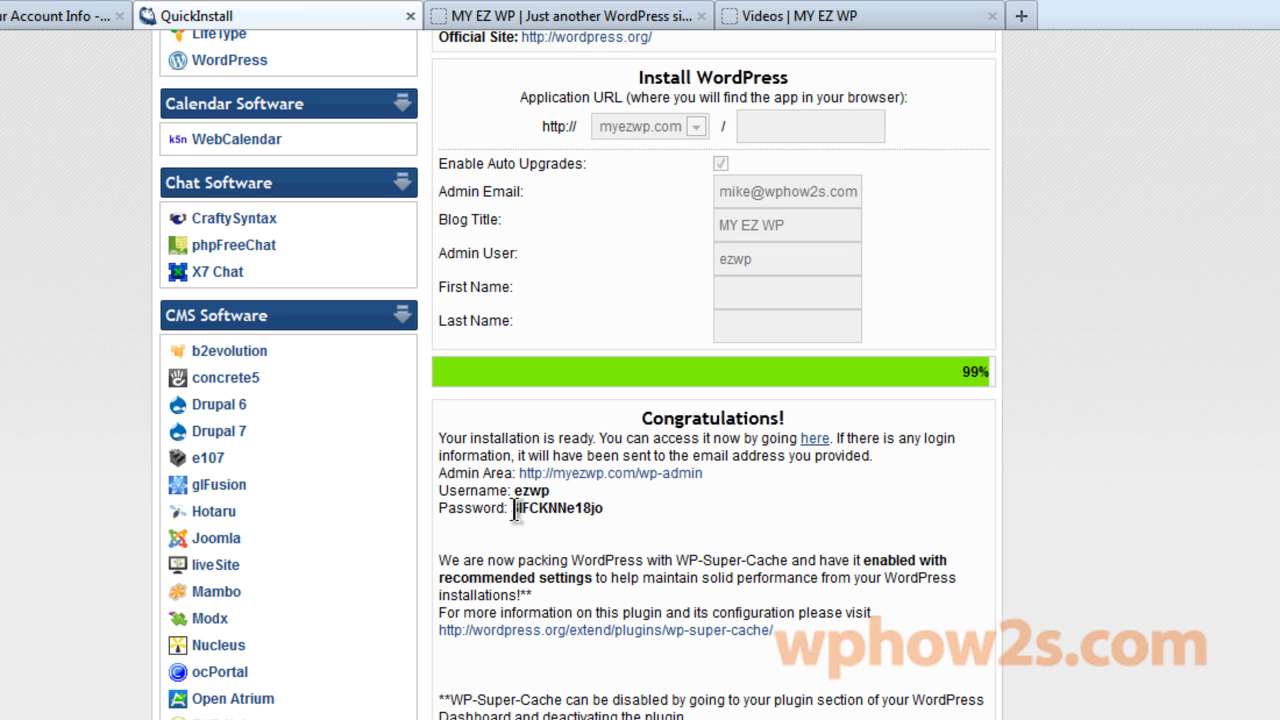
# Copy the generated admin password from the install results.
pyautogui.moveTo(511, 507); pyautogui.dragTo(607, 511)
pyautogui.rightClick(588, 512)
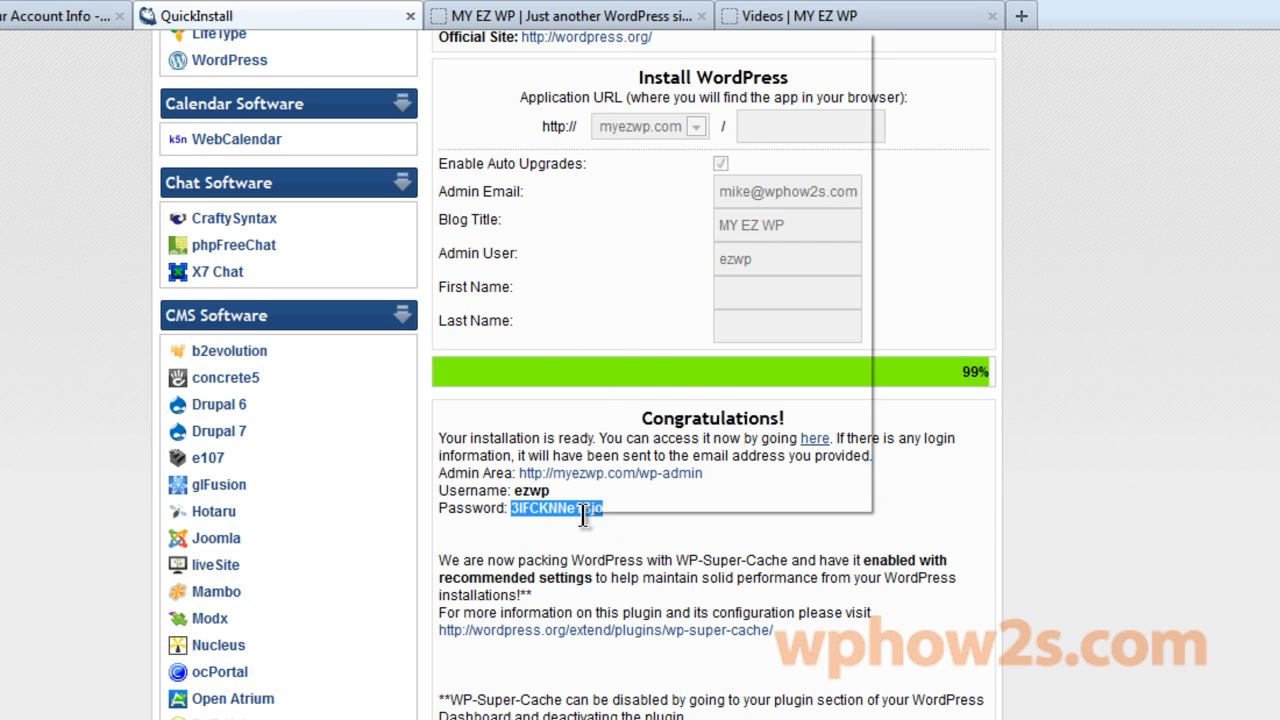
pyautogui.click(648, 72)
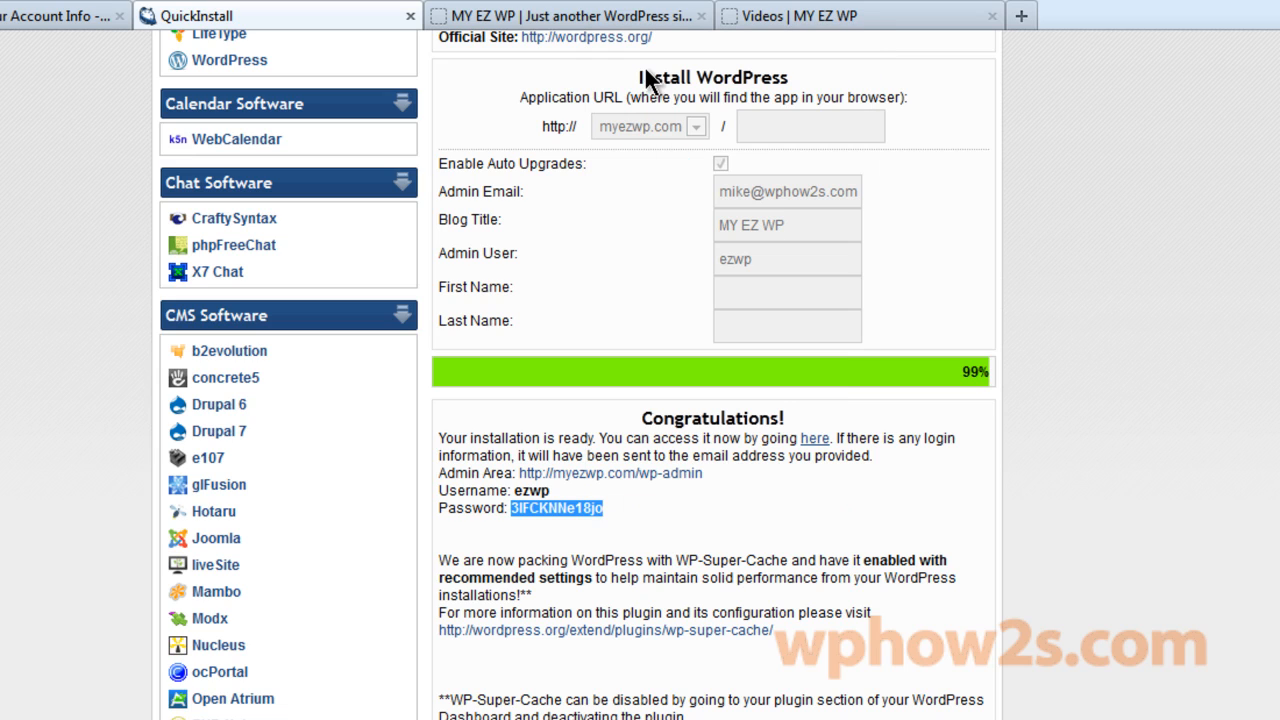
# Log in to the MY EZ WP admin with the pasted password and the admin username.
pyautogui.click(600, 475)
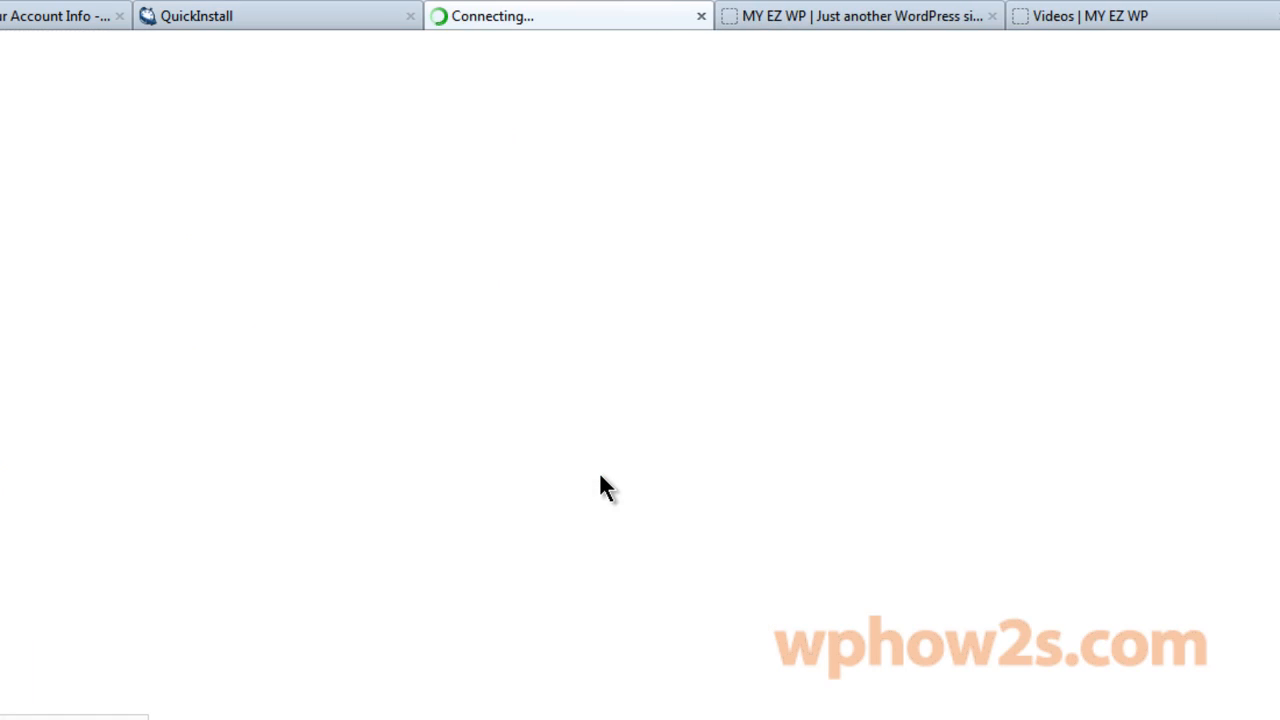
pyautogui.click(482, 464)
pyautogui.rightClick(484, 466)
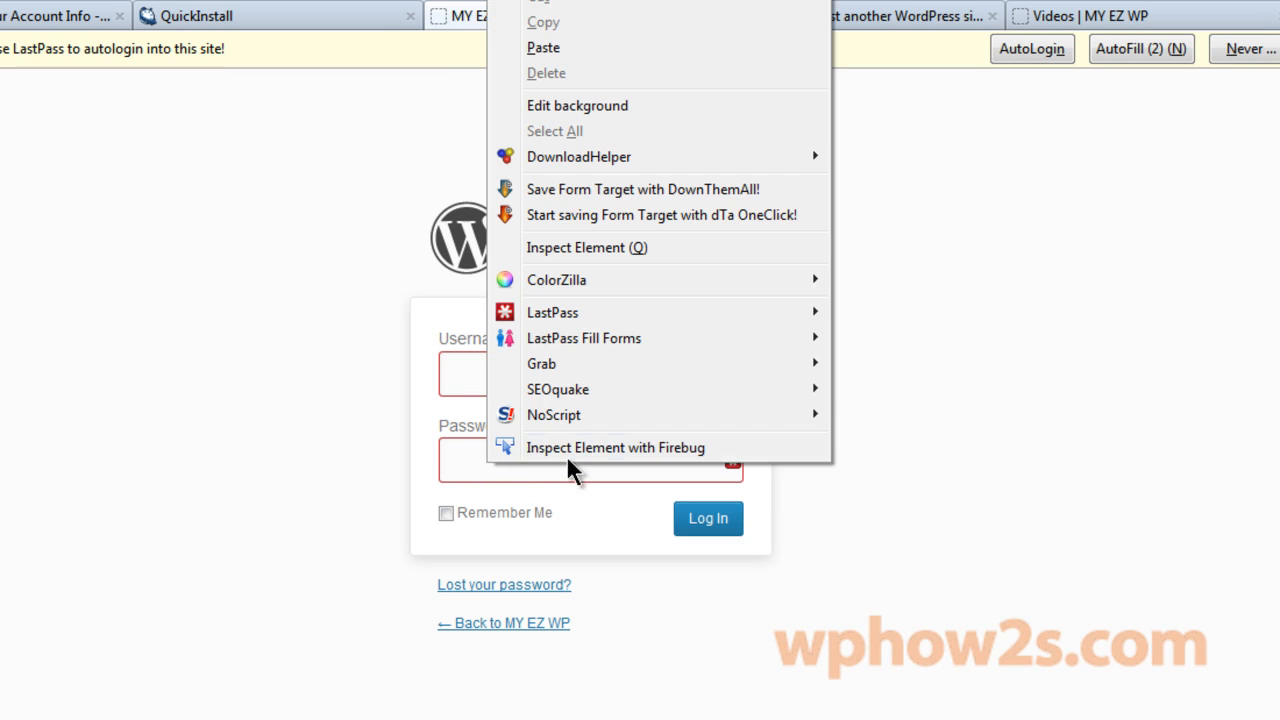
pyautogui.click(541, 48)
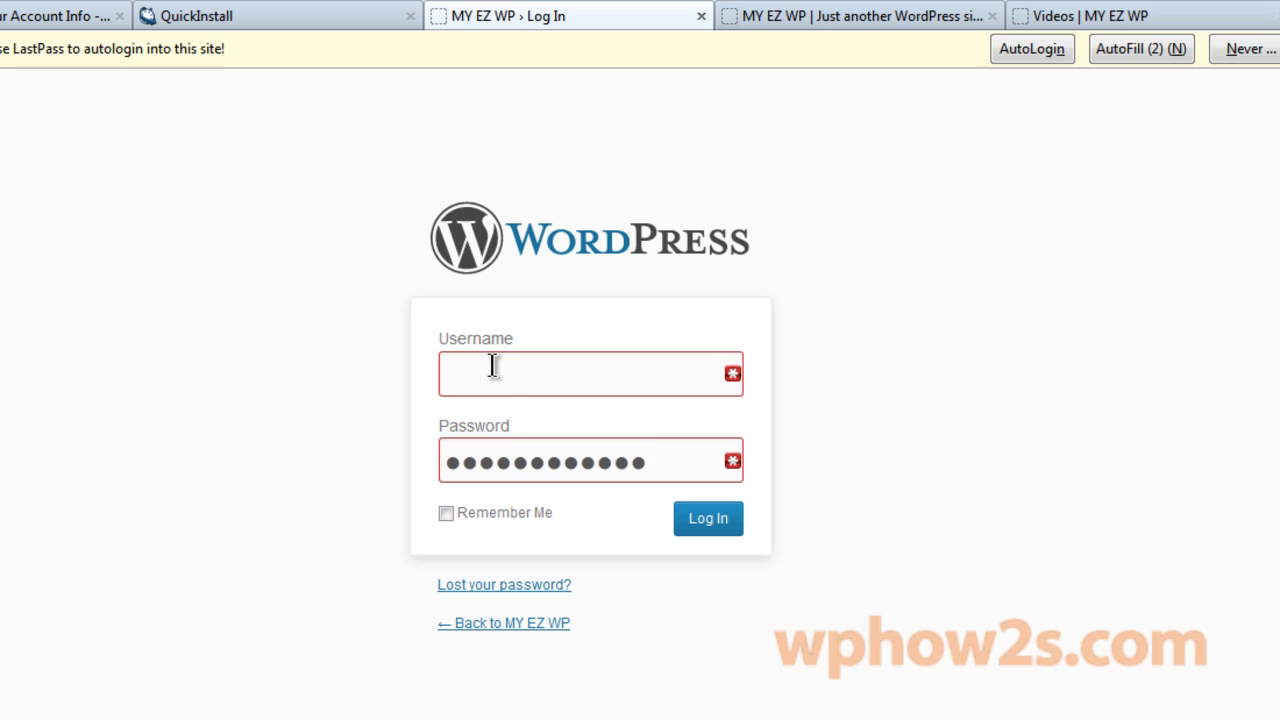
pyautogui.write('ez')
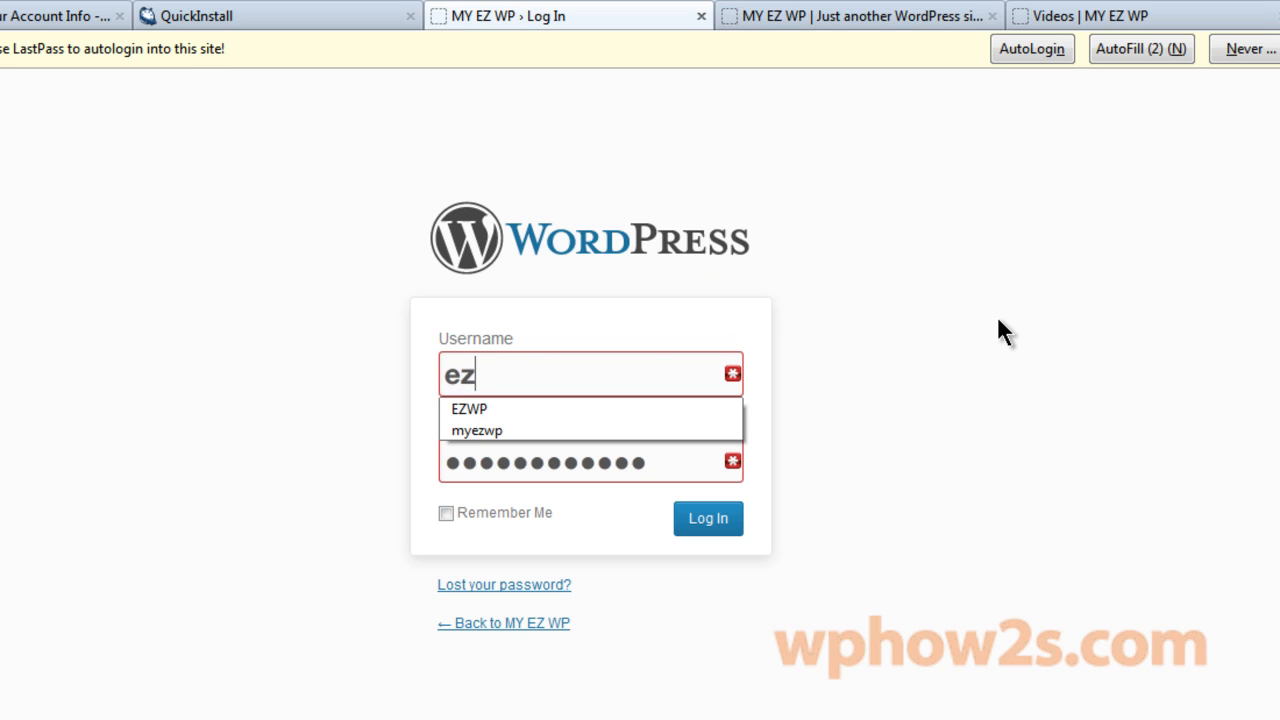
pyautogui.write('wp')
pyautogui.click(708, 521)
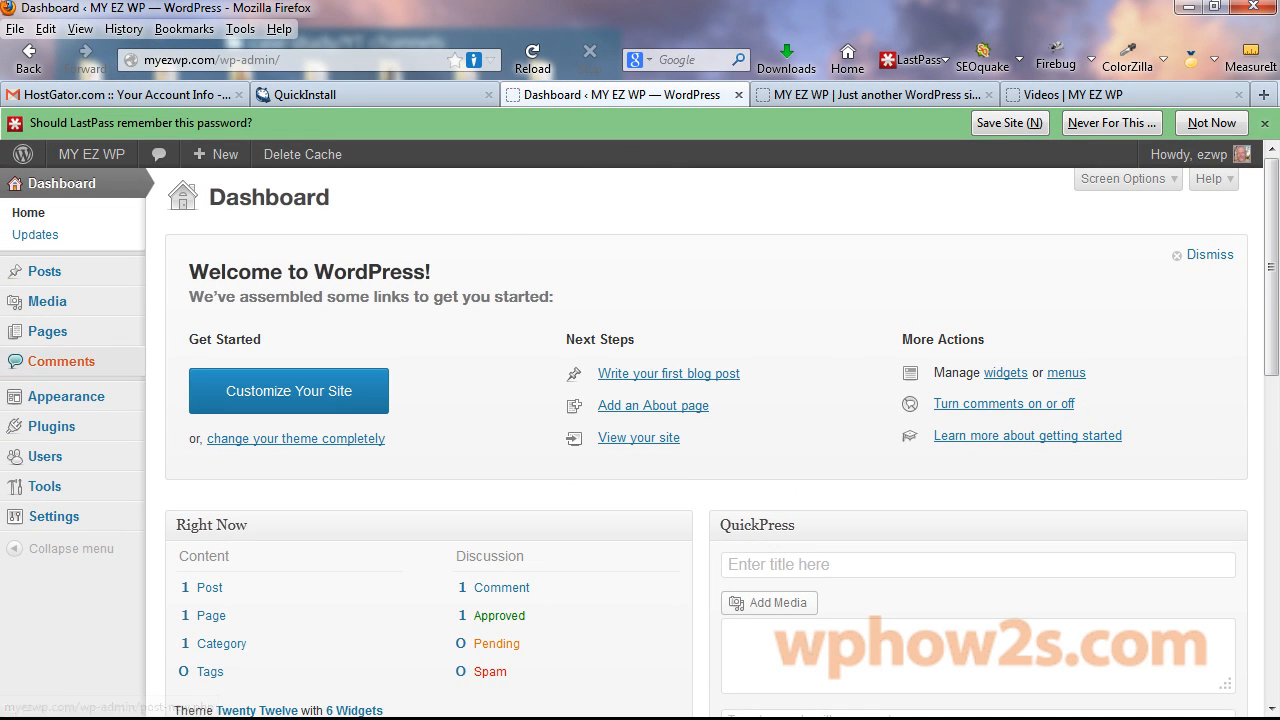
# Dismiss the Welcome to WordPress panel on the Dashboard.
pyautogui.click(330, 95)
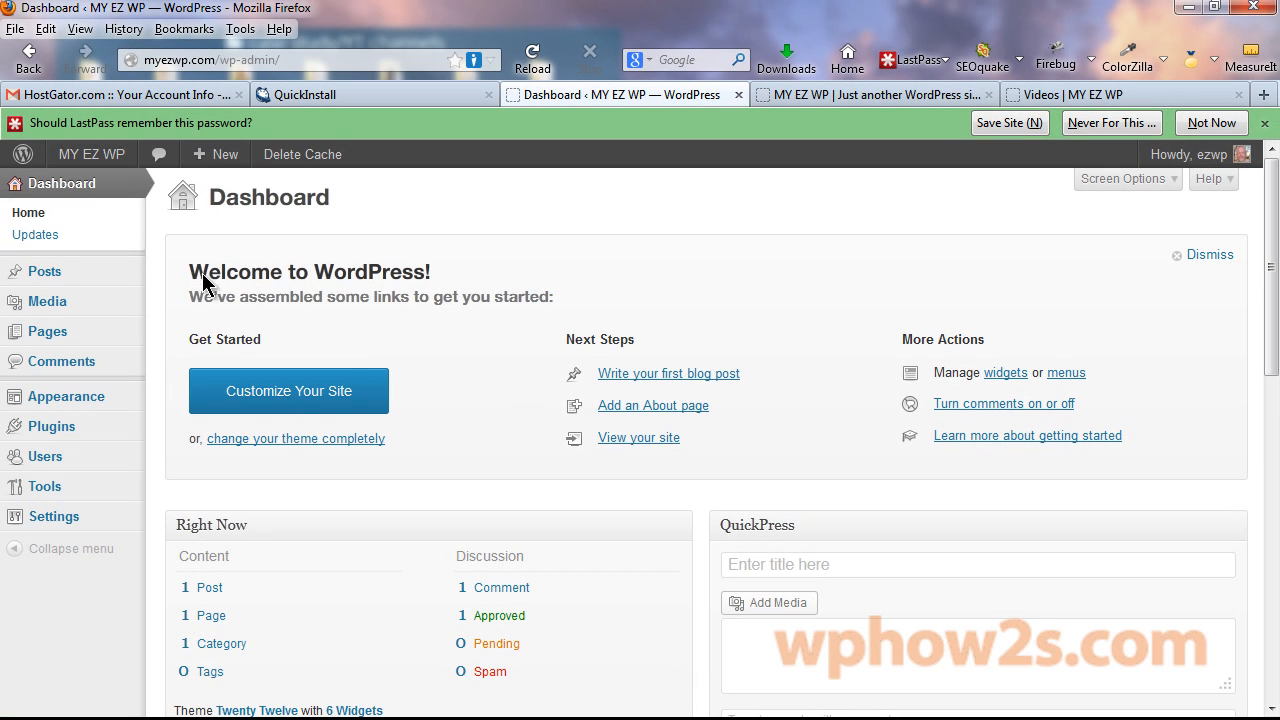
pyautogui.click(1218, 256)
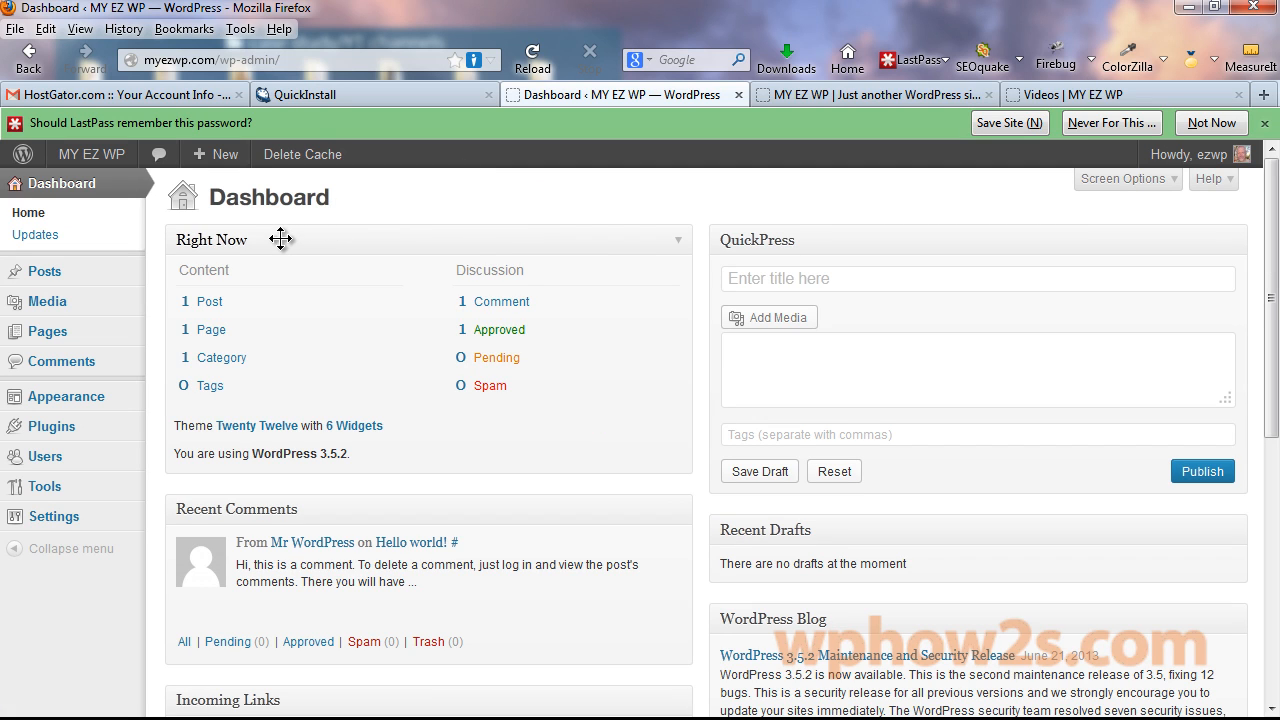
pyautogui.moveTo(280, 238)
pyautogui.mouseDown()
pyautogui.moveTo(486, 260)
pyautogui.moveTo(929, 249)
pyautogui.moveTo(297, 229)
pyautogui.mouseUp()
# Hide the Incoming Links and QuickPress widgets in Screen Options, keeping Welcome unchecked.
pyautogui.click(1175, 185)
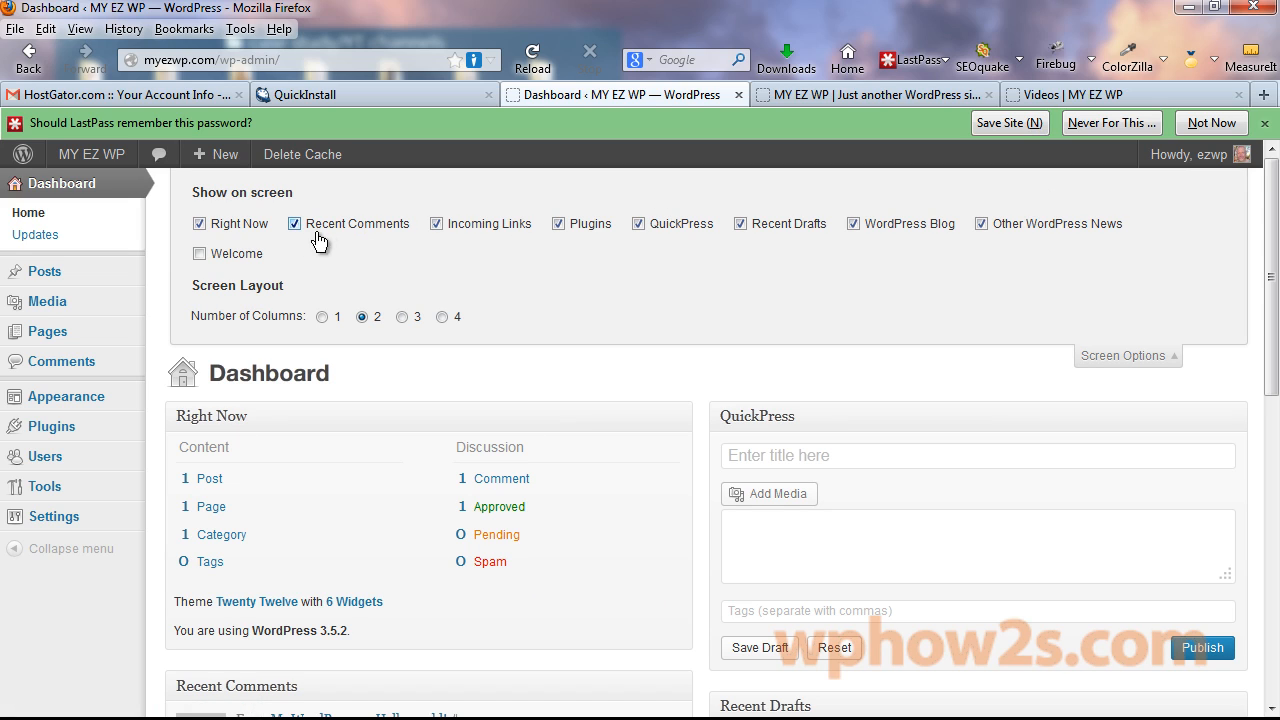
pyautogui.click(437, 225)
pyautogui.click(638, 224)
pyautogui.click(200, 254)
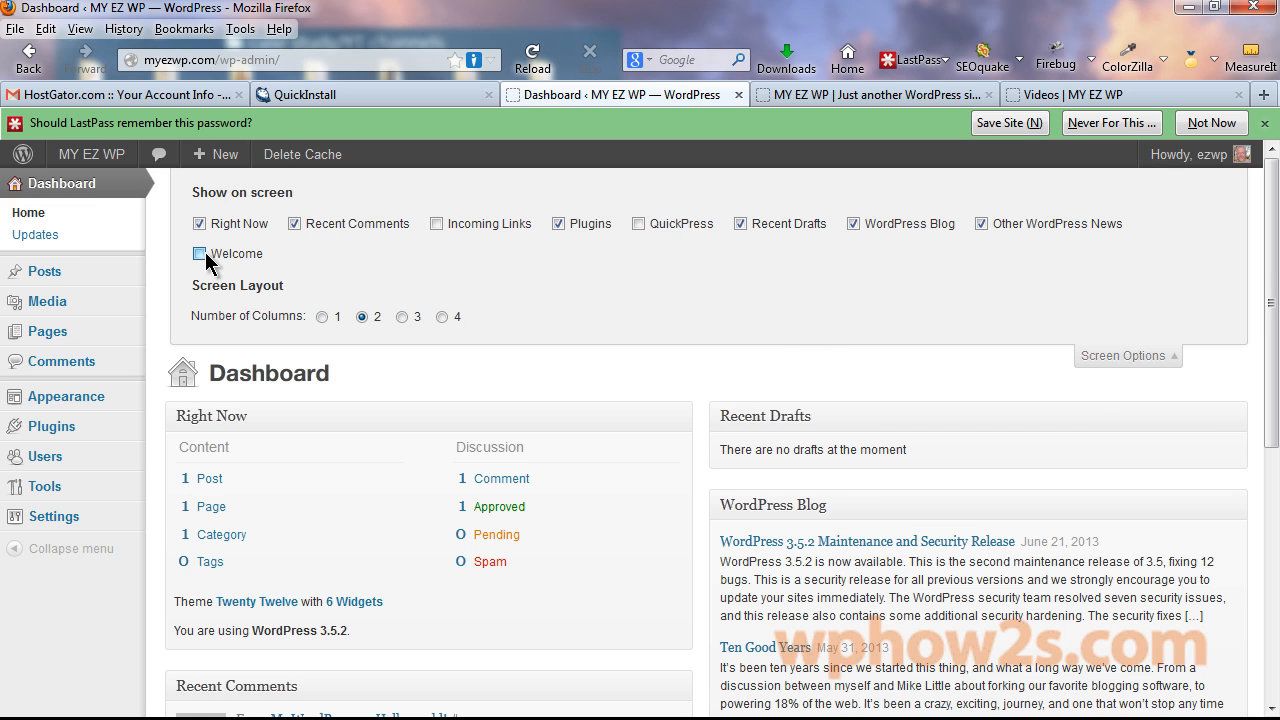
pyautogui.click(200, 254)
pyautogui.click(1180, 356)
pyautogui.scroll(-5, 1250, 250)
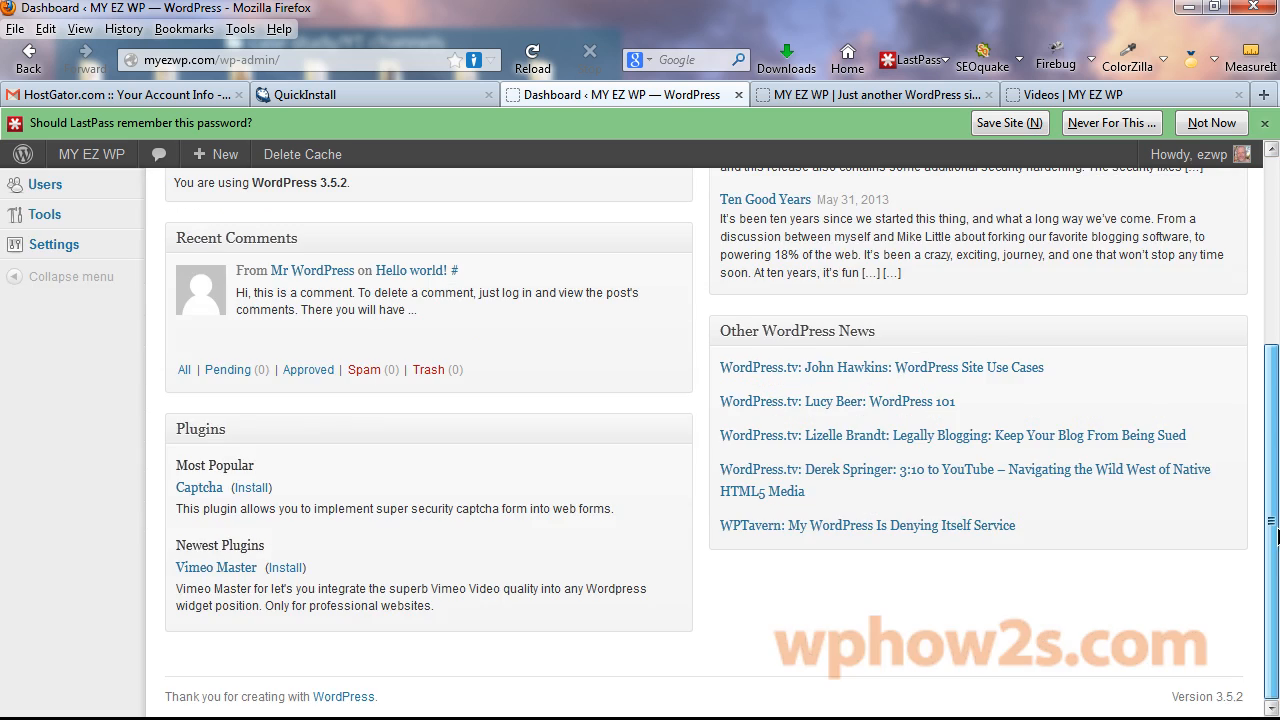
pyautogui.scroll(5, 1245, 190)
pyautogui.moveTo(66, 396)
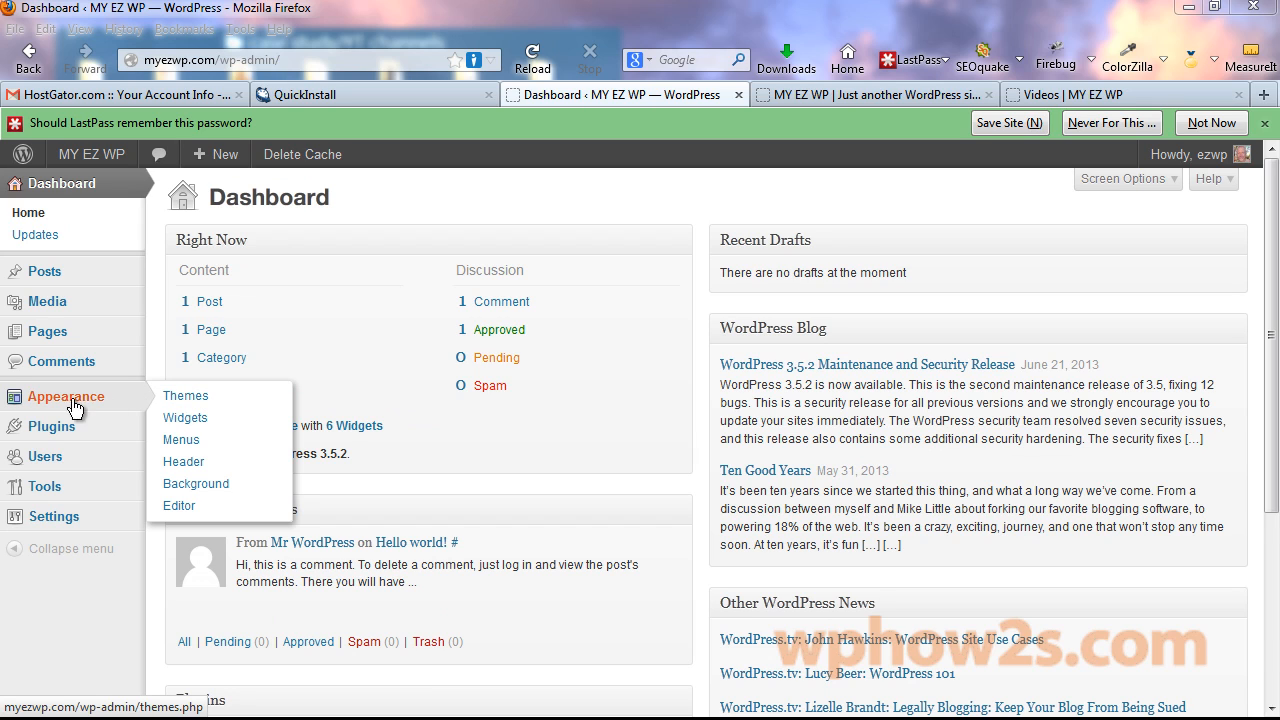
# Go to Install Themes and look through its Search, Upload and Featured tabs.
pyautogui.click(178, 400)
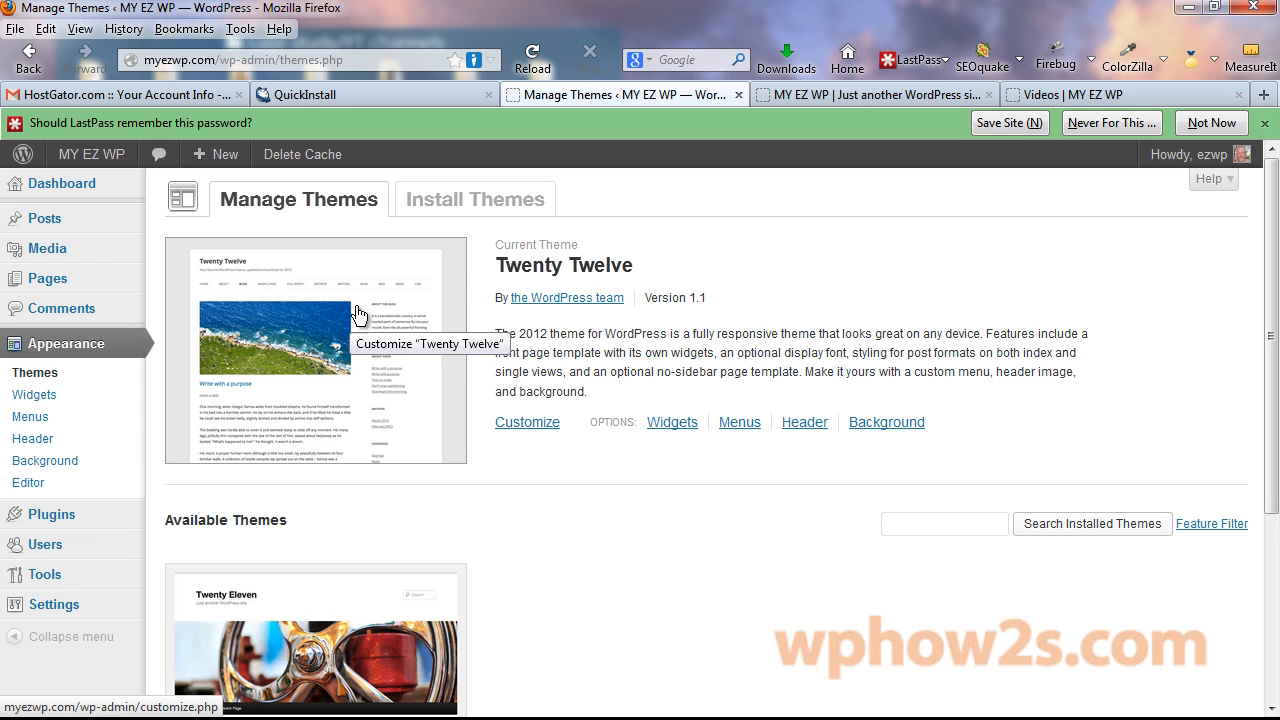
pyautogui.click(478, 203)
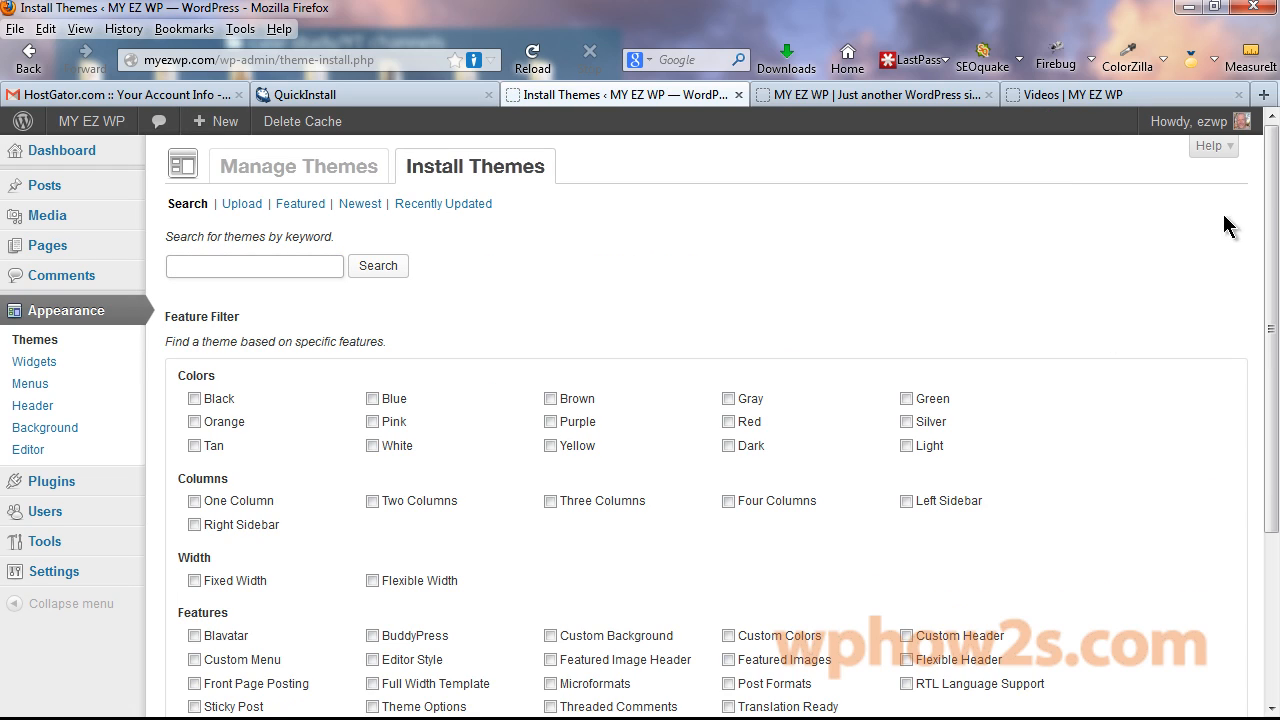
pyautogui.click(228, 262)
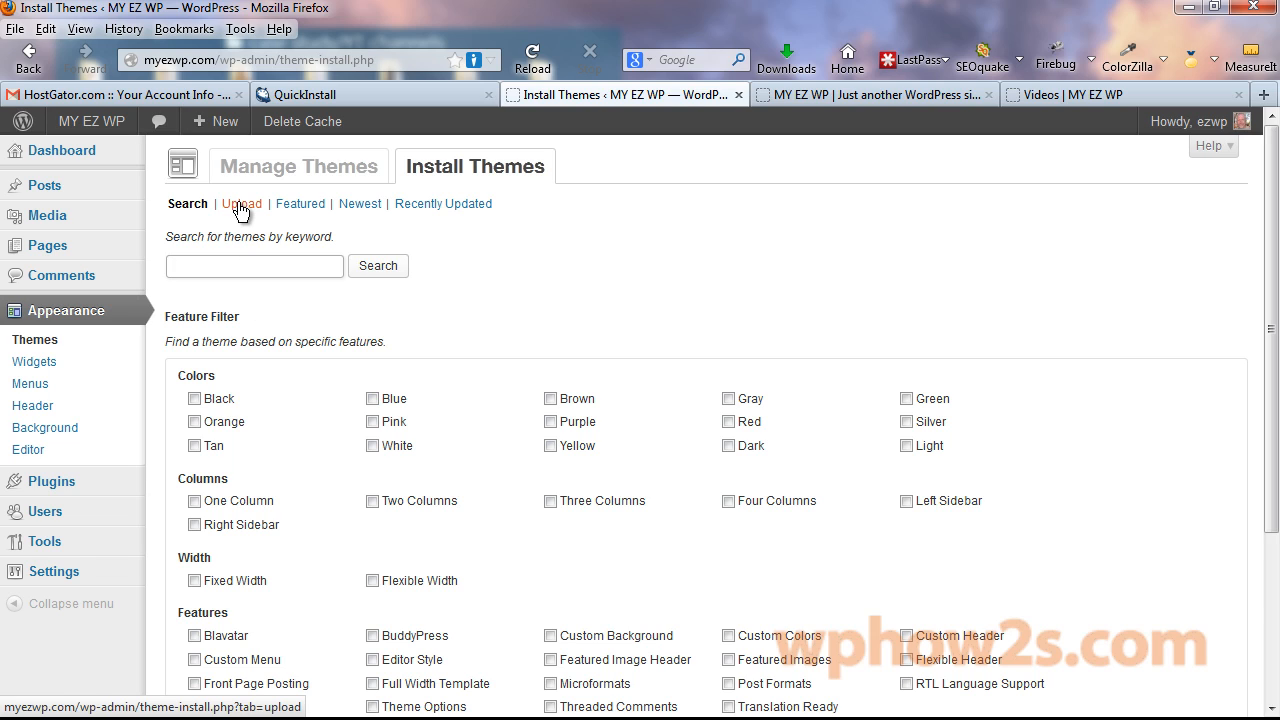
pyautogui.click(240, 206)
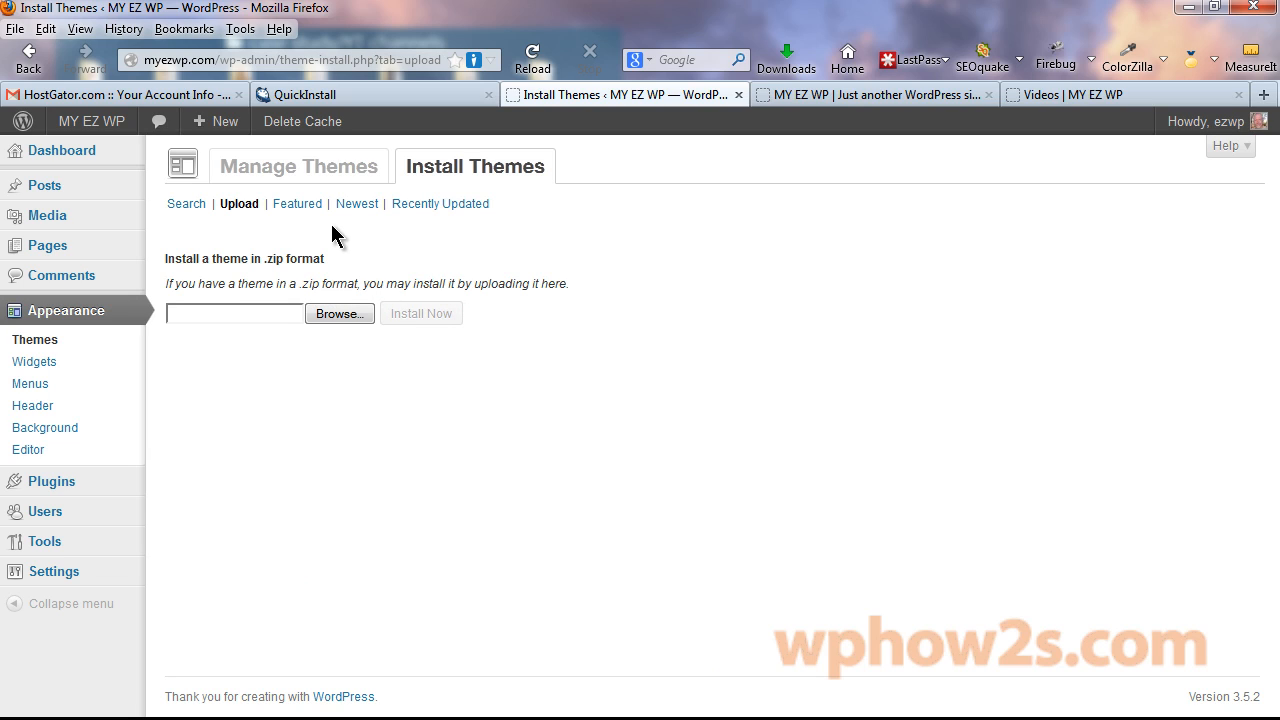
pyautogui.click(298, 205)
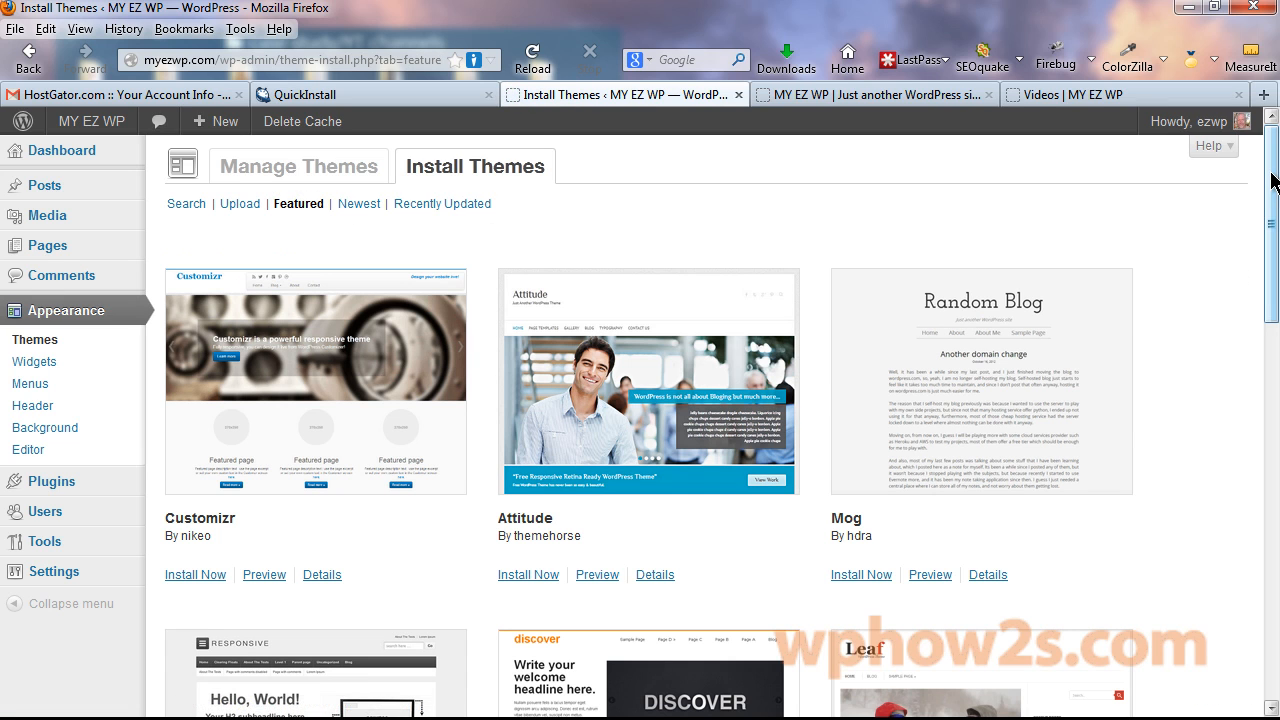
# Scroll the featured themes, preview and close Attitude, then return to the Dashboard.
pyautogui.scroll(-7, 757, 223)
pyautogui.click(1274, 598)
pyautogui.moveTo(1274, 600); pyautogui.dragTo(1275, 280)
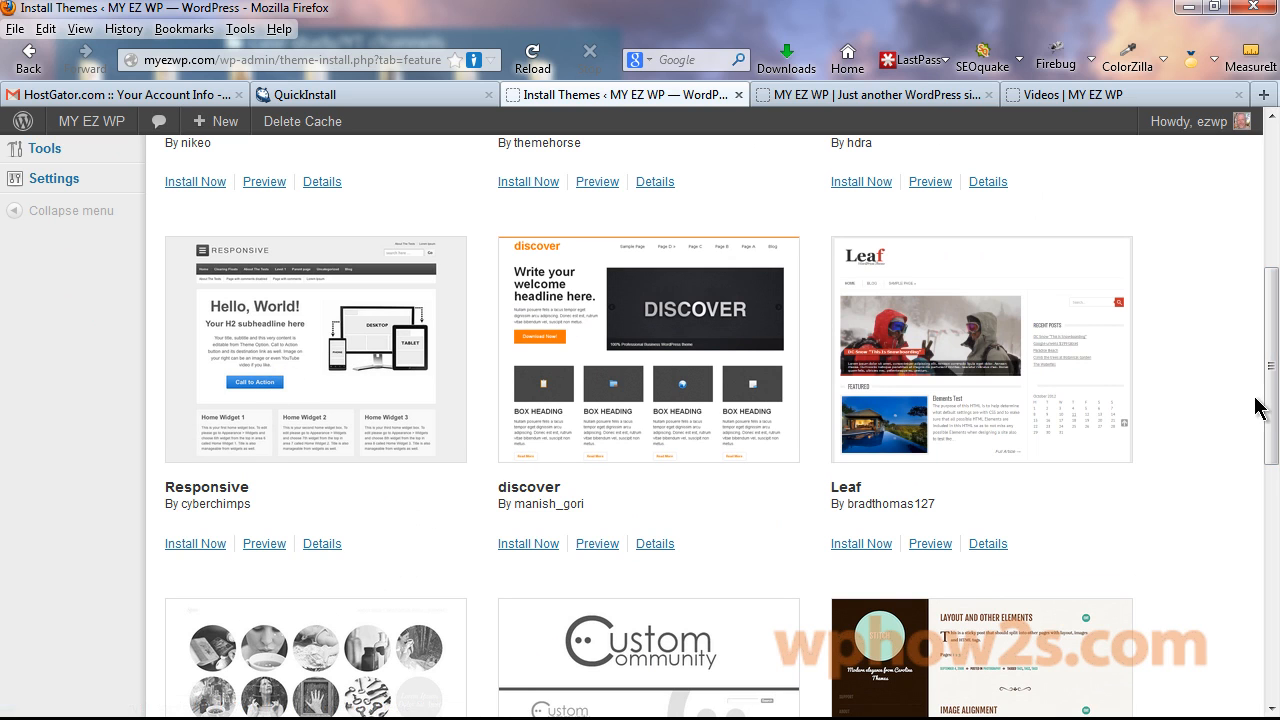
pyautogui.moveTo(1275, 410); pyautogui.dragTo(1275, 282)
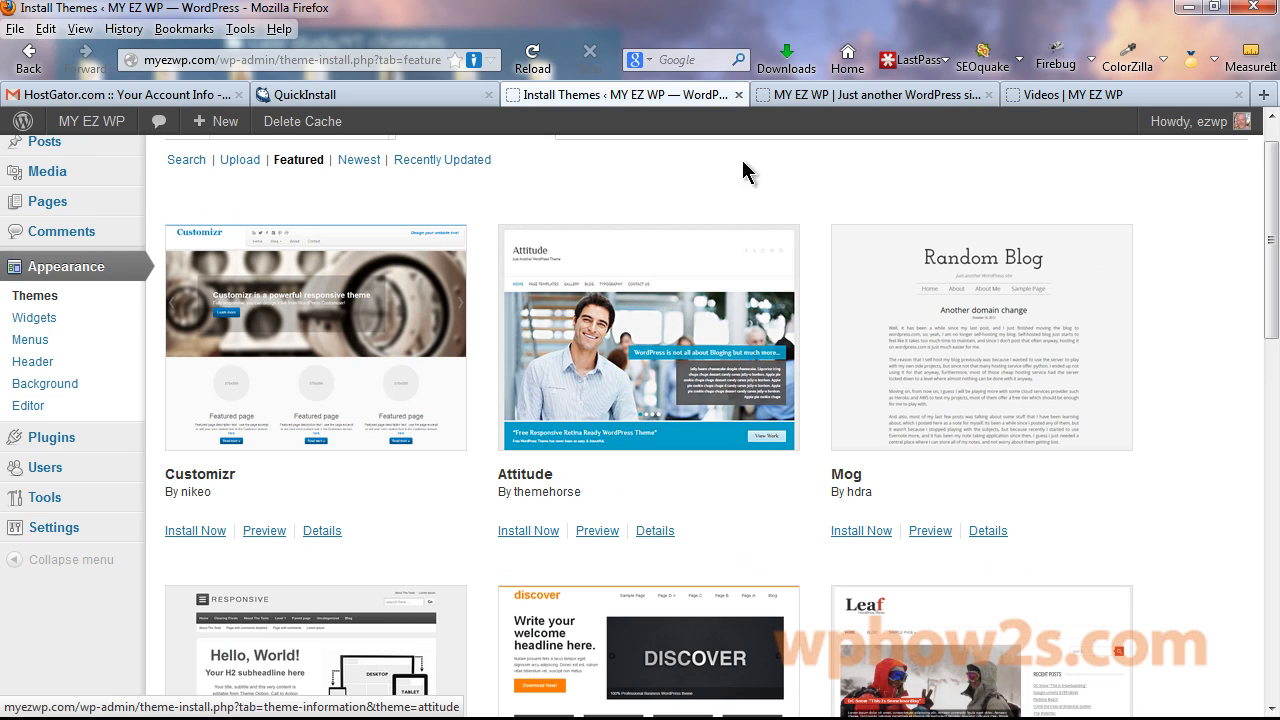
pyautogui.scroll(1, 1275, 286)
pyautogui.click(602, 577)
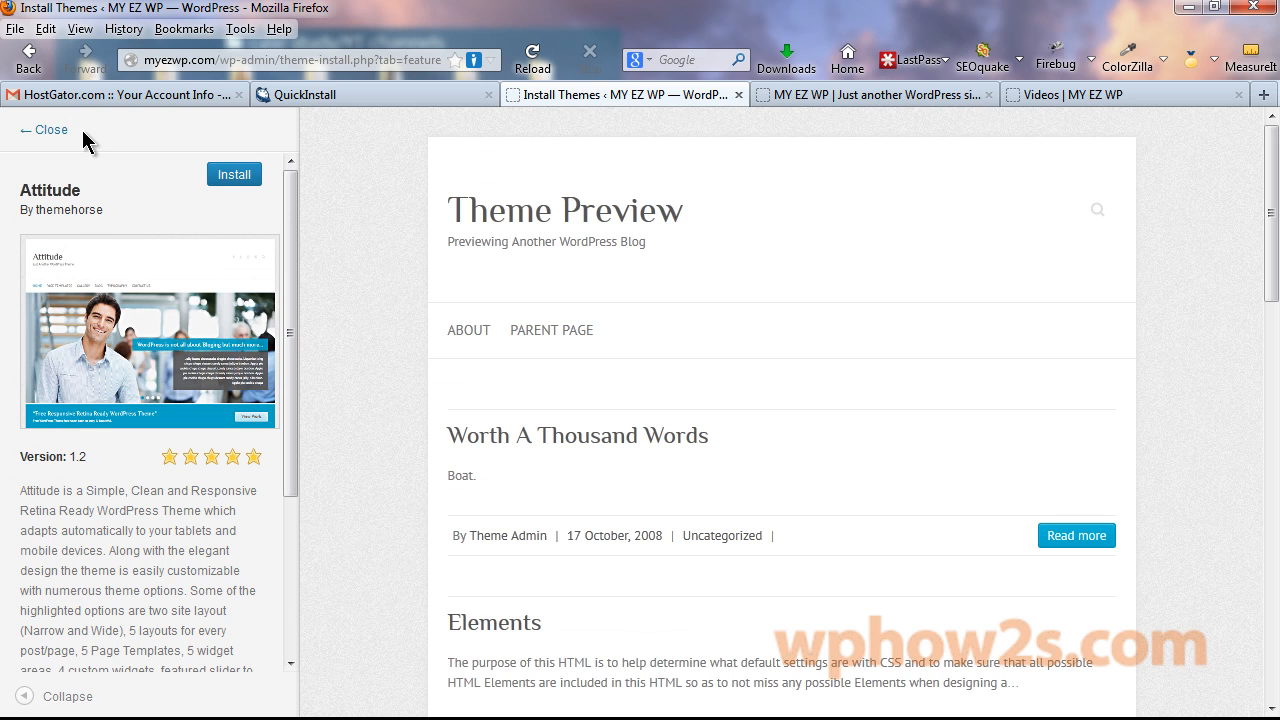
pyautogui.click(35, 134)
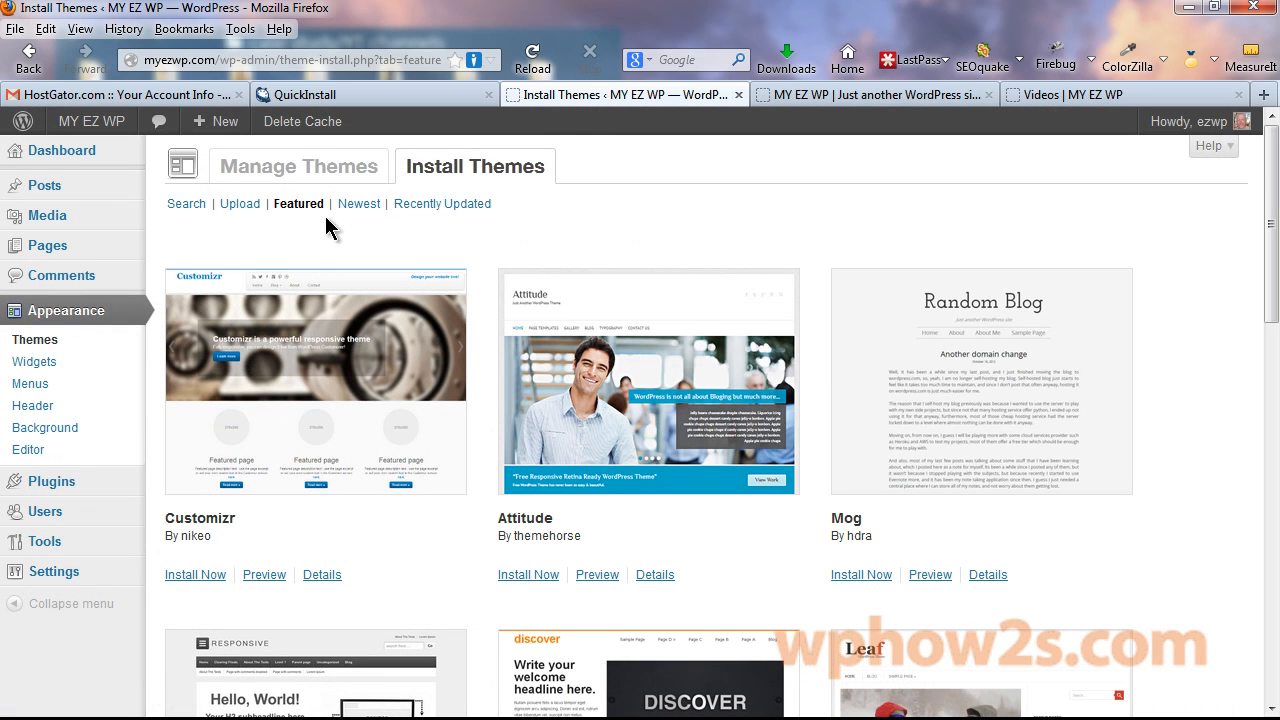
pyautogui.click(60, 150)
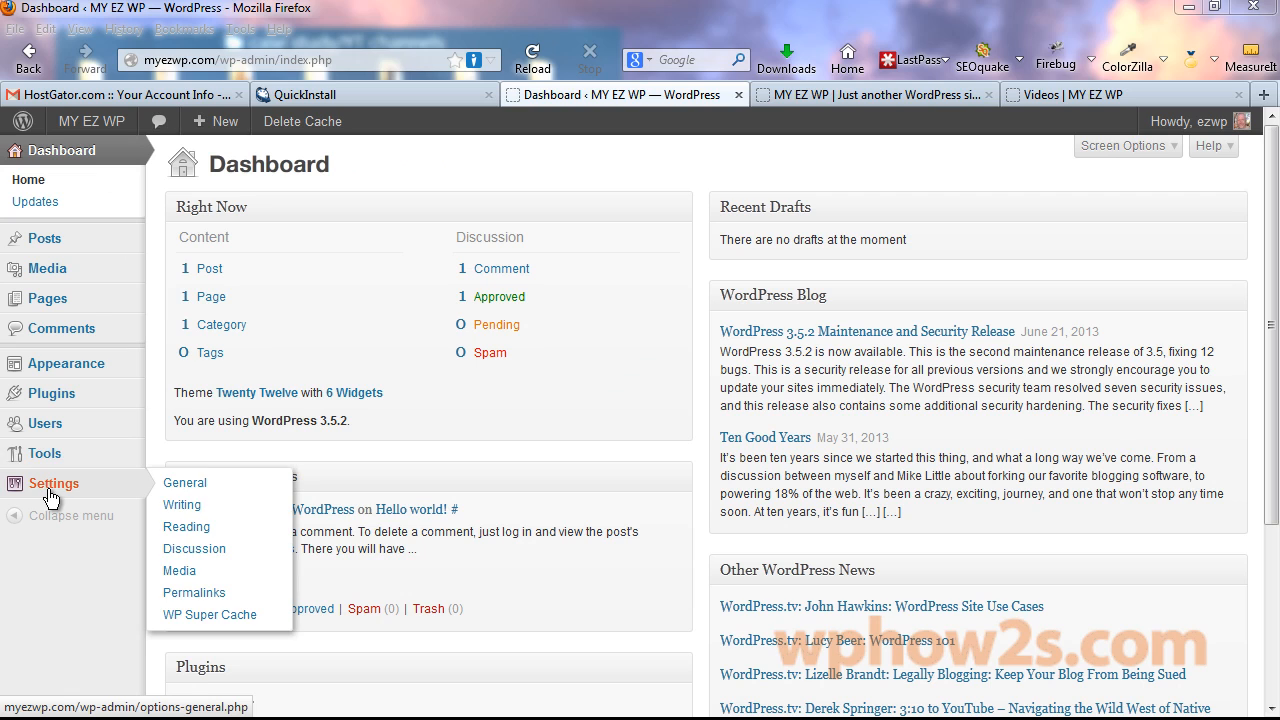
# Open General Settings and delete the tagline text so the field is blank.
pyautogui.click(48, 490)
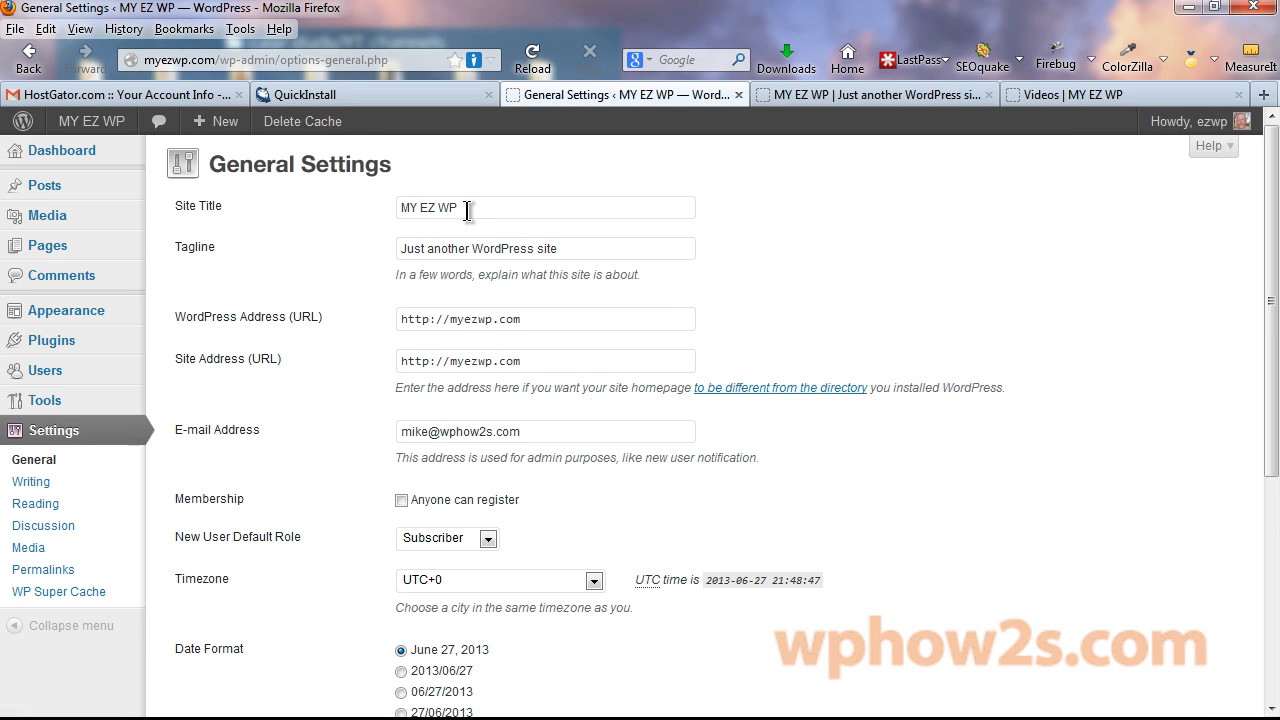
pyautogui.moveTo(467, 211); pyautogui.dragTo(390, 207)
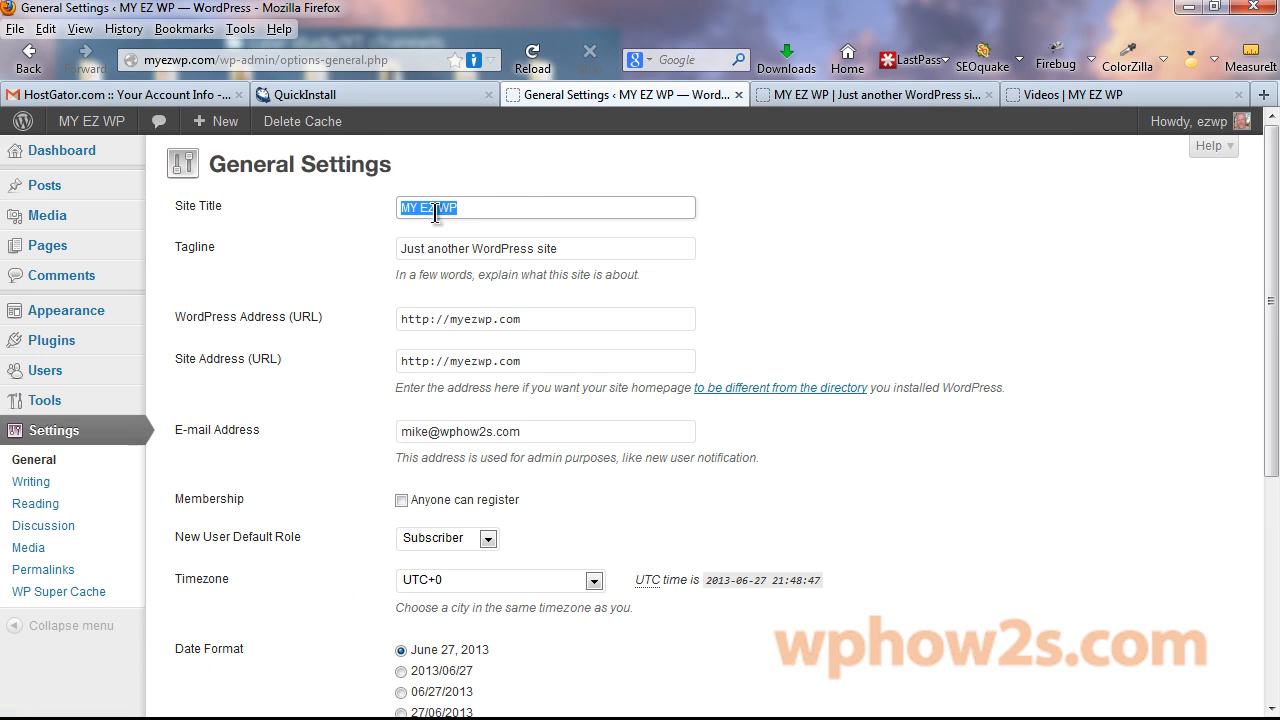
pyautogui.click(960, 94)
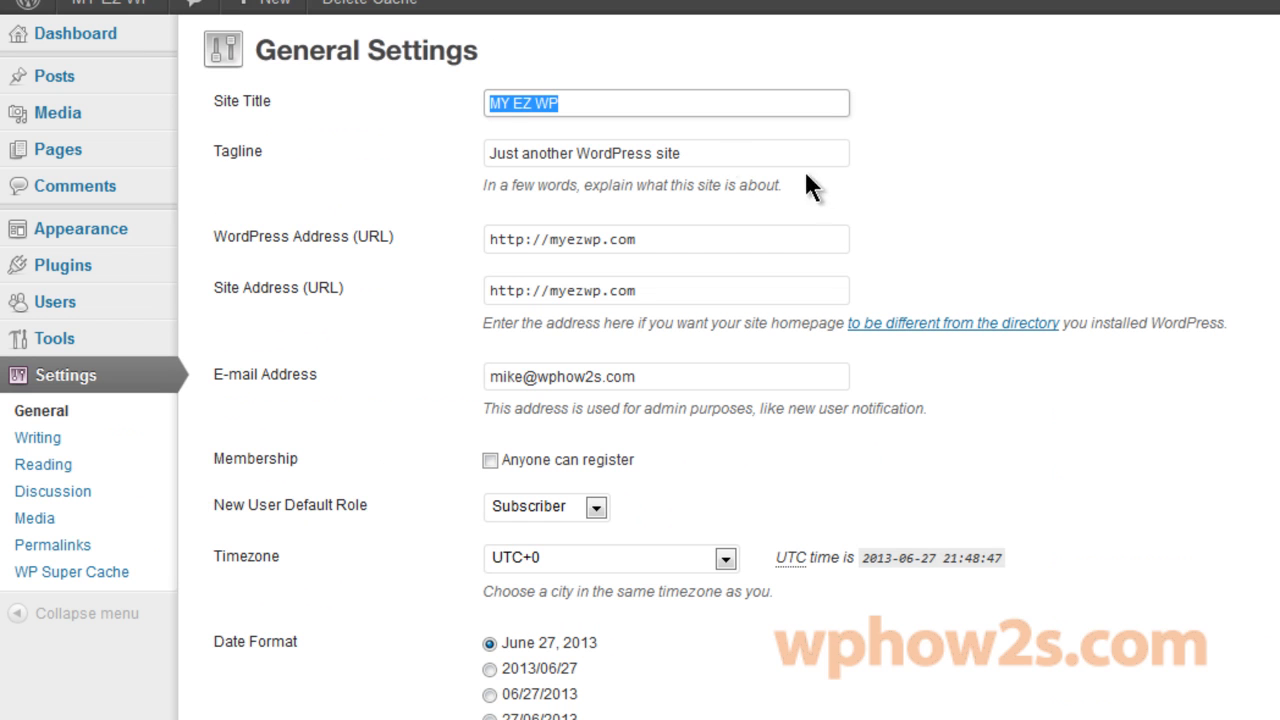
pyautogui.moveTo(780, 153); pyautogui.dragTo(434, 138)
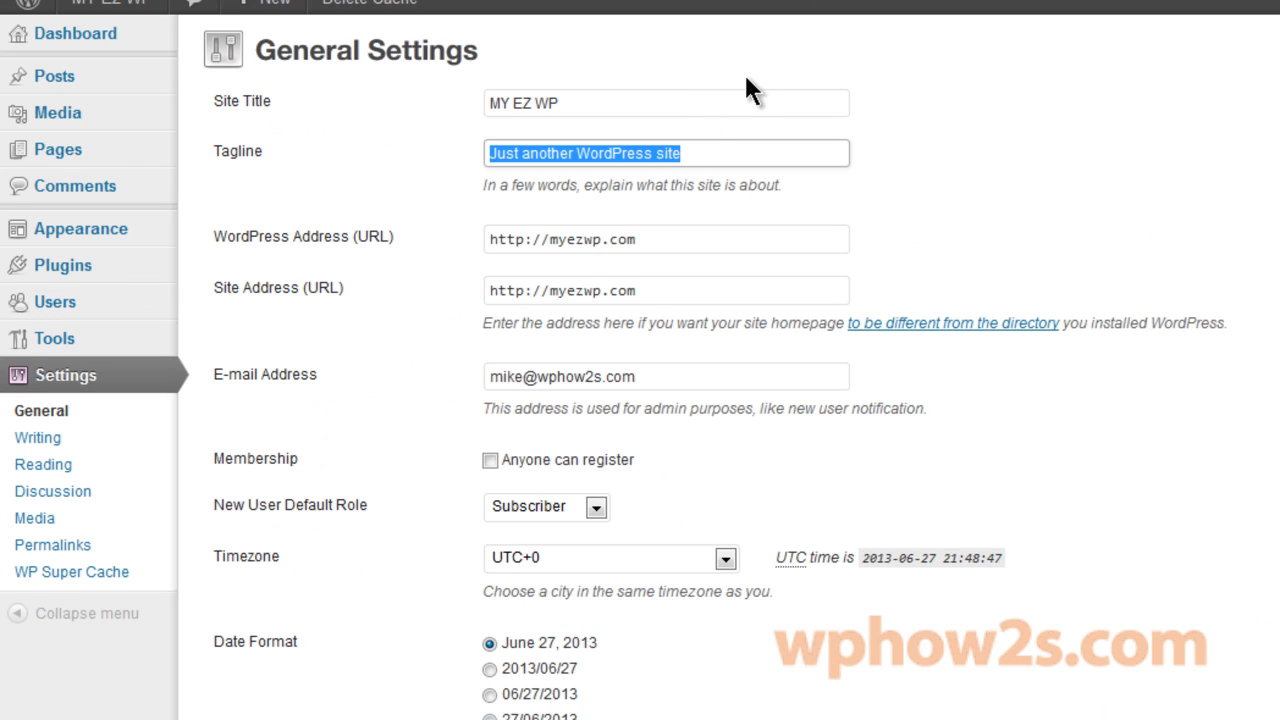
pyautogui.press('BackSpace')
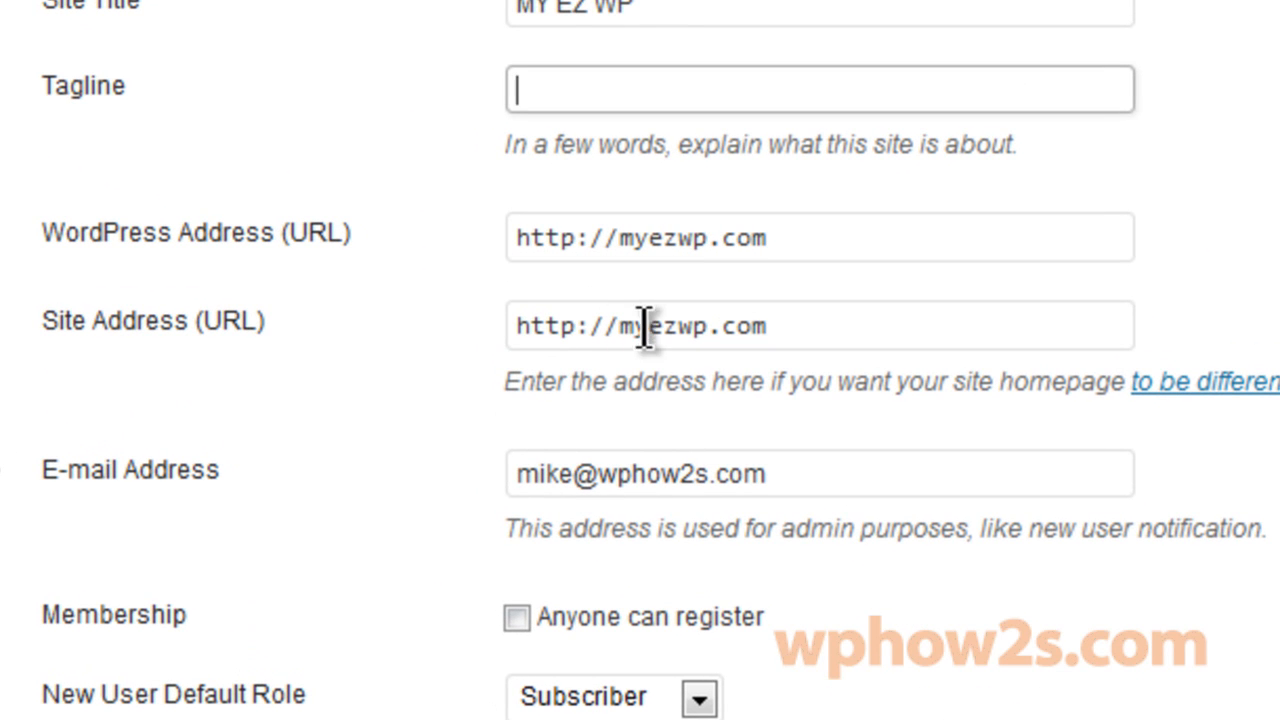
pyautogui.moveTo(773, 329); pyautogui.dragTo(505, 335)
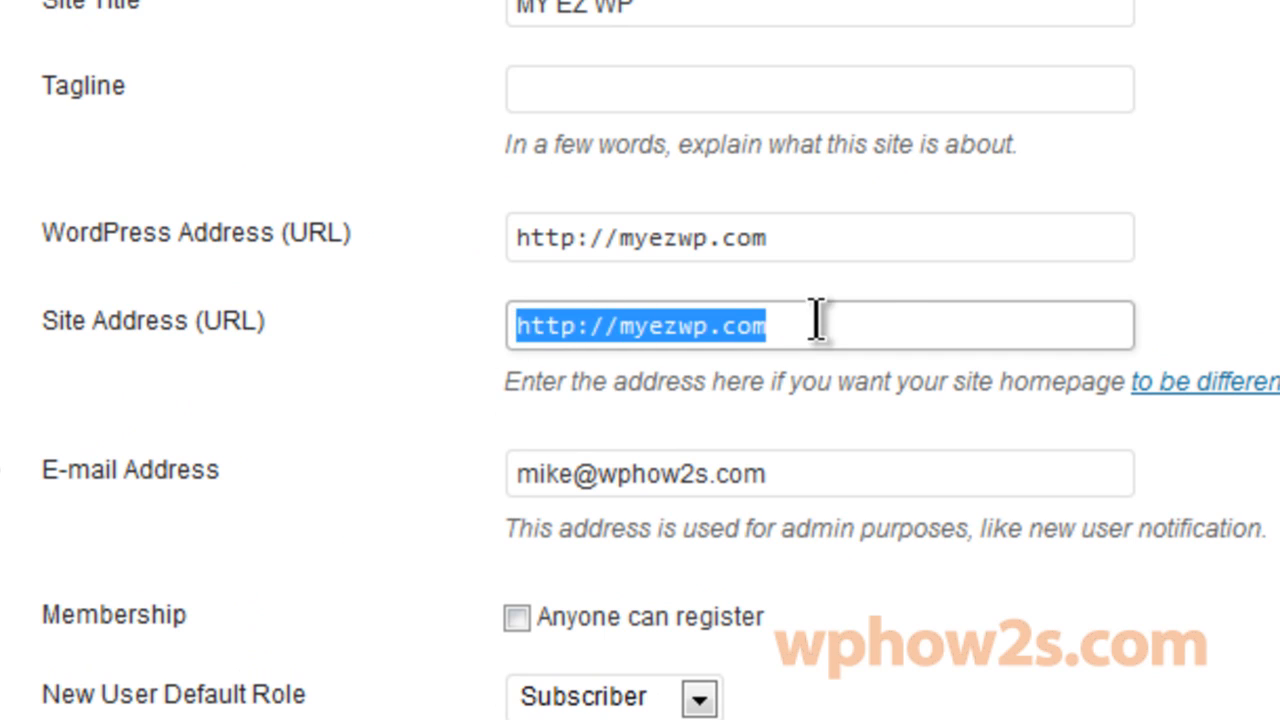
pyautogui.click(897, 313)
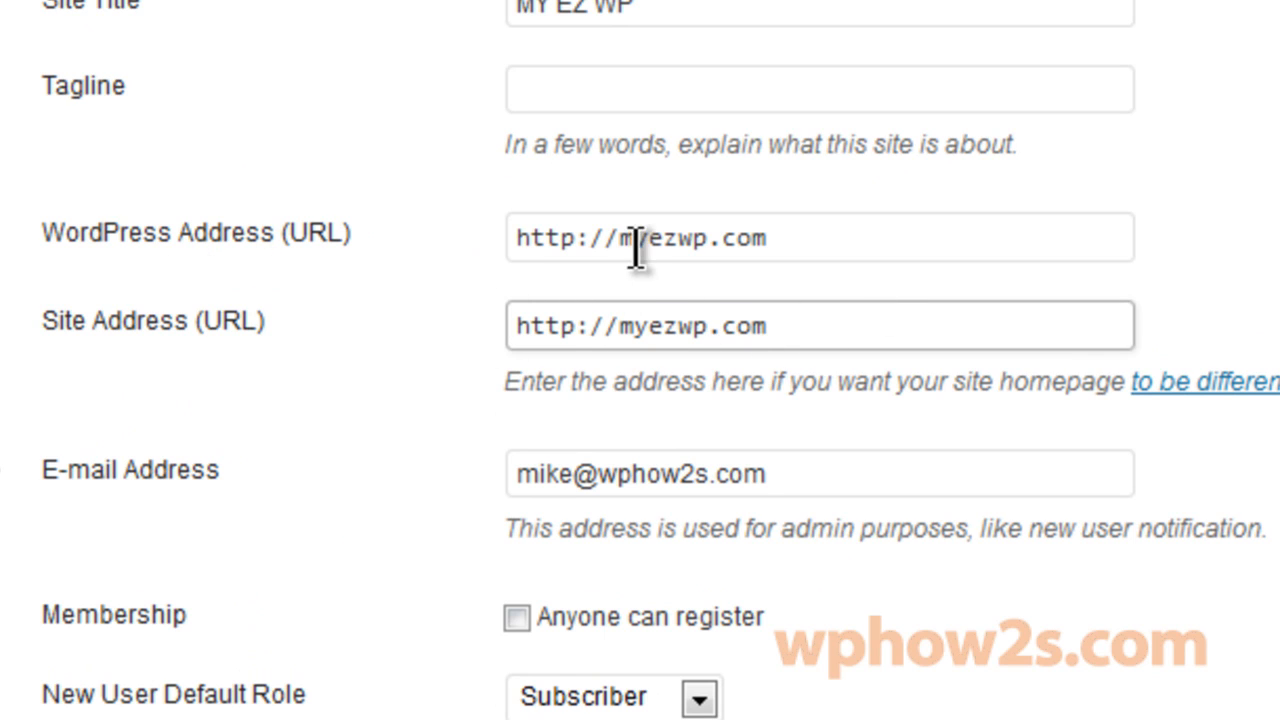
pyautogui.click(778, 236)
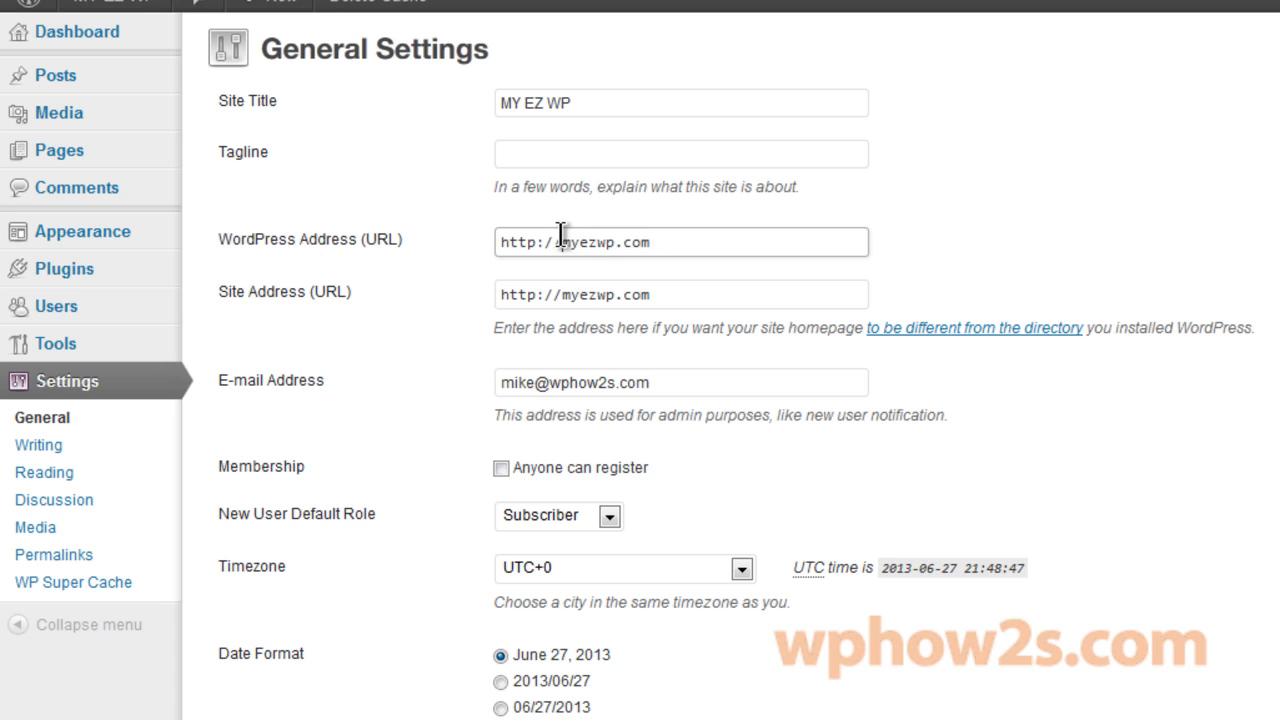
pyautogui.write('www.')
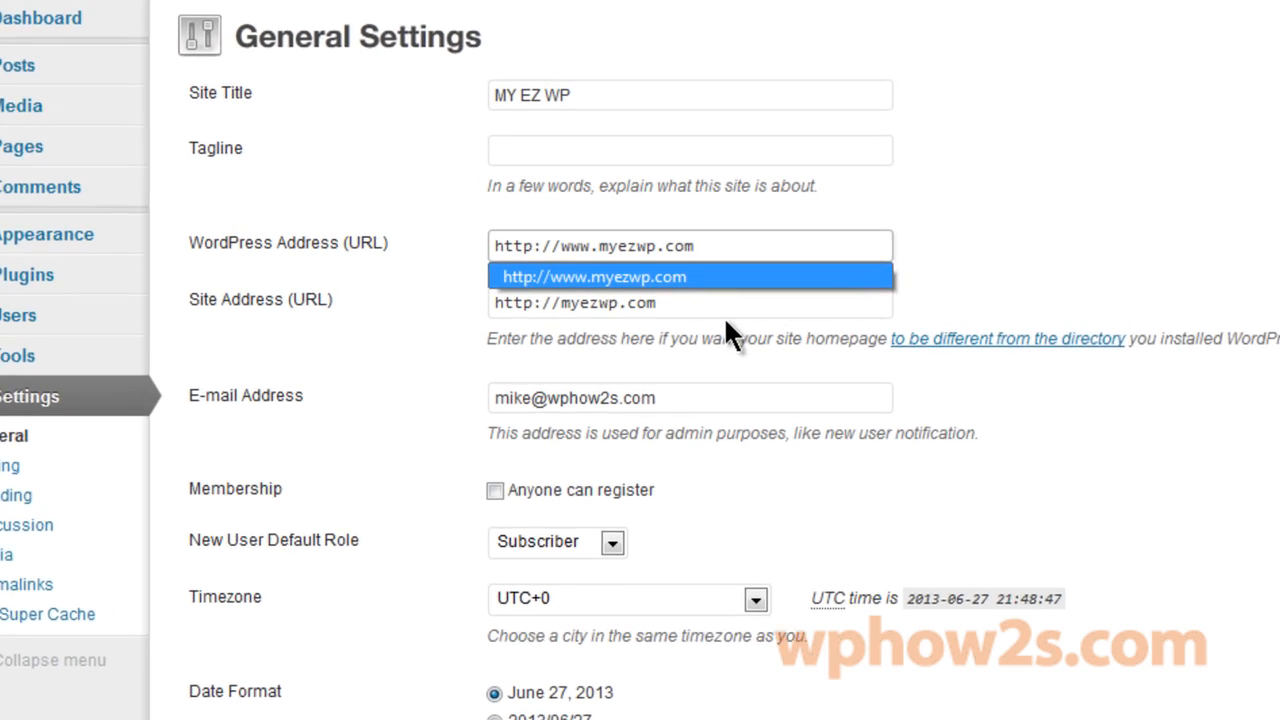
pyautogui.click(551, 338)
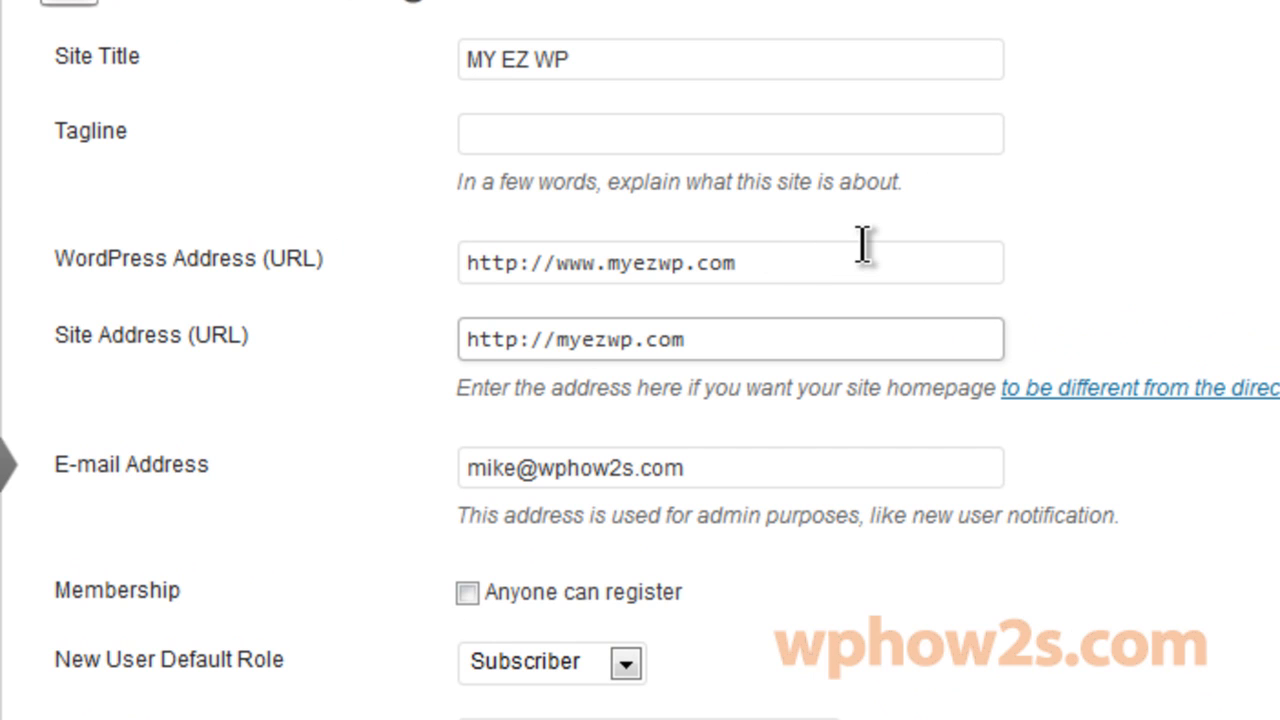
pyautogui.write('www.')
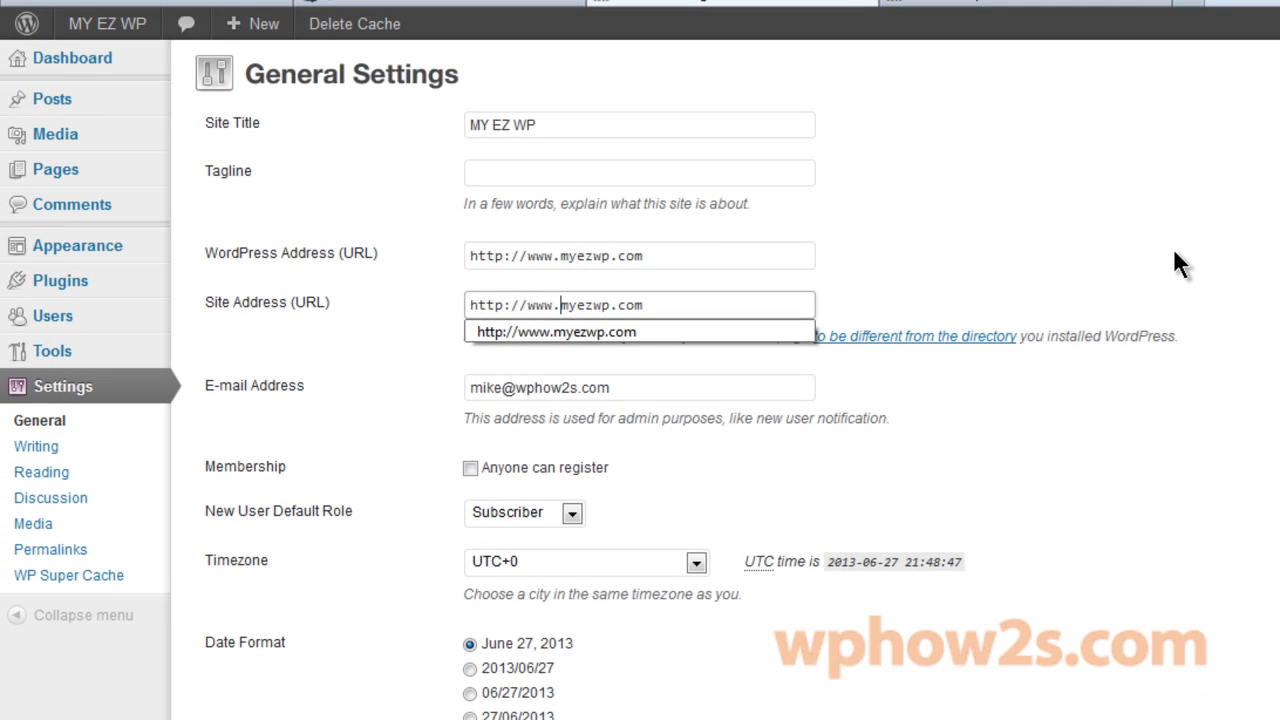
pyautogui.press('Escape')
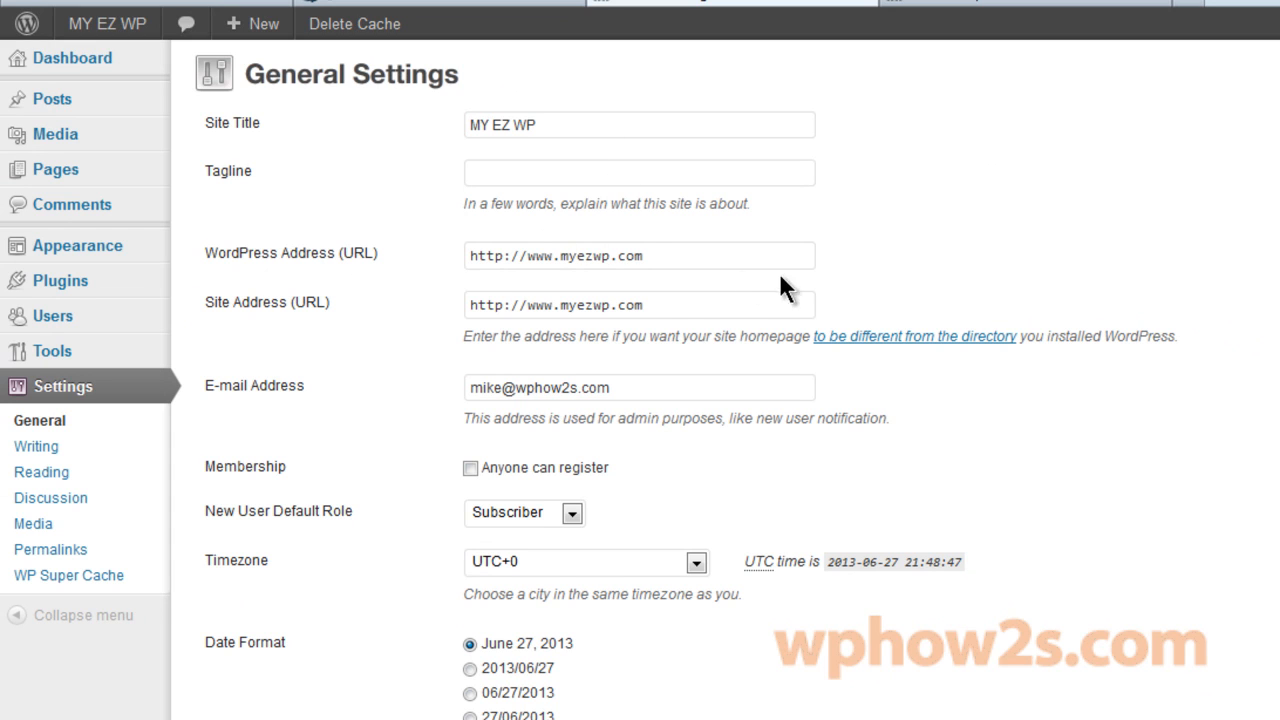
pyautogui.scroll(-3, 640, 400)
pyautogui.scroll(1, 640, 400)
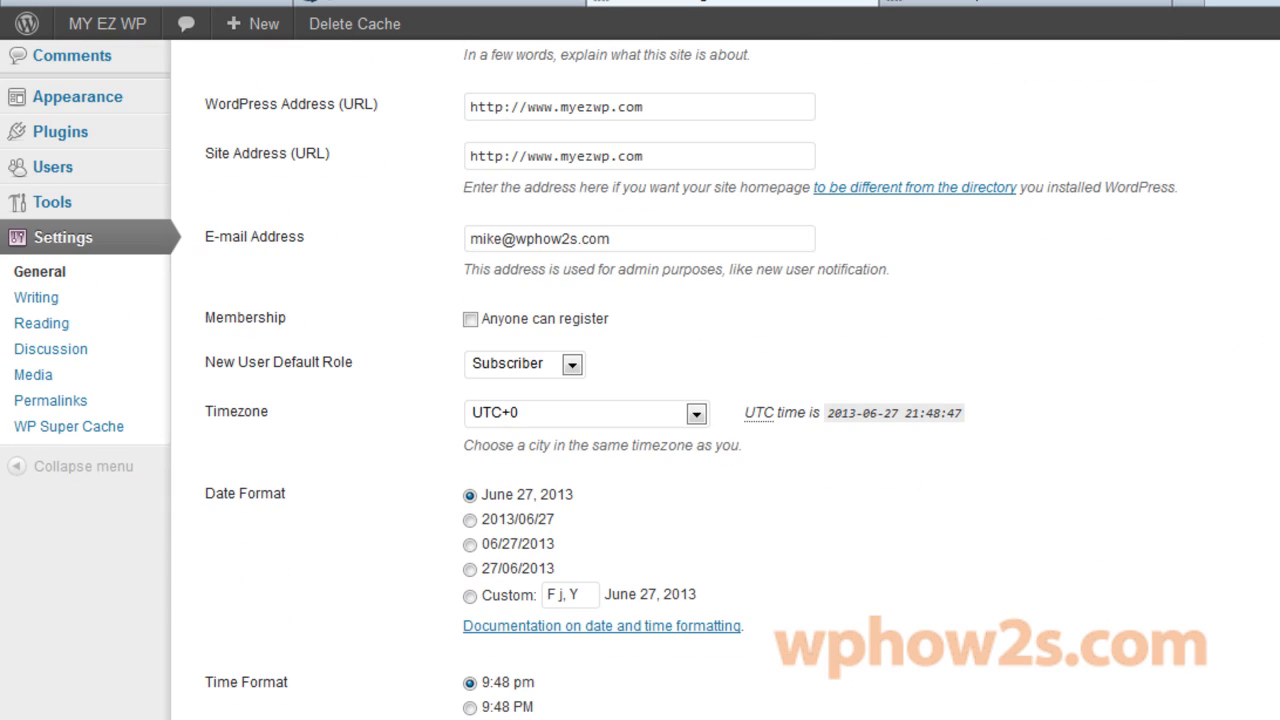
pyautogui.scroll(-3, 640, 400)
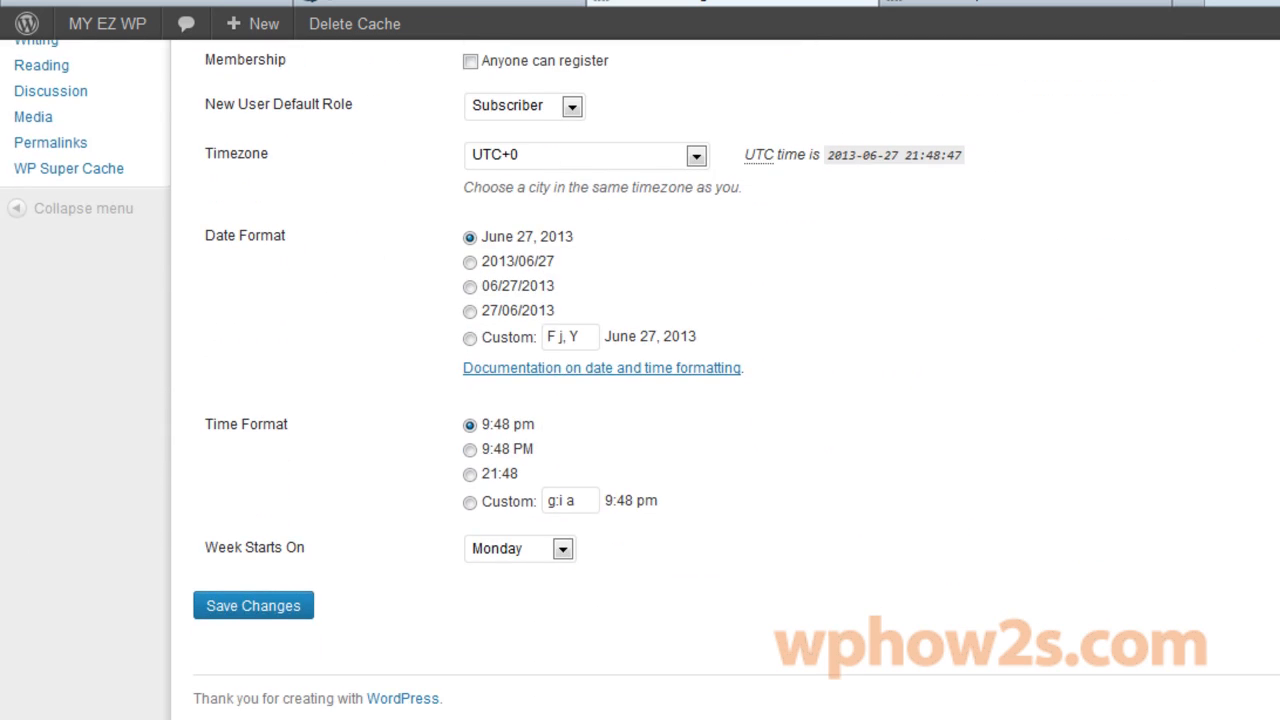
pyautogui.click(283, 606)
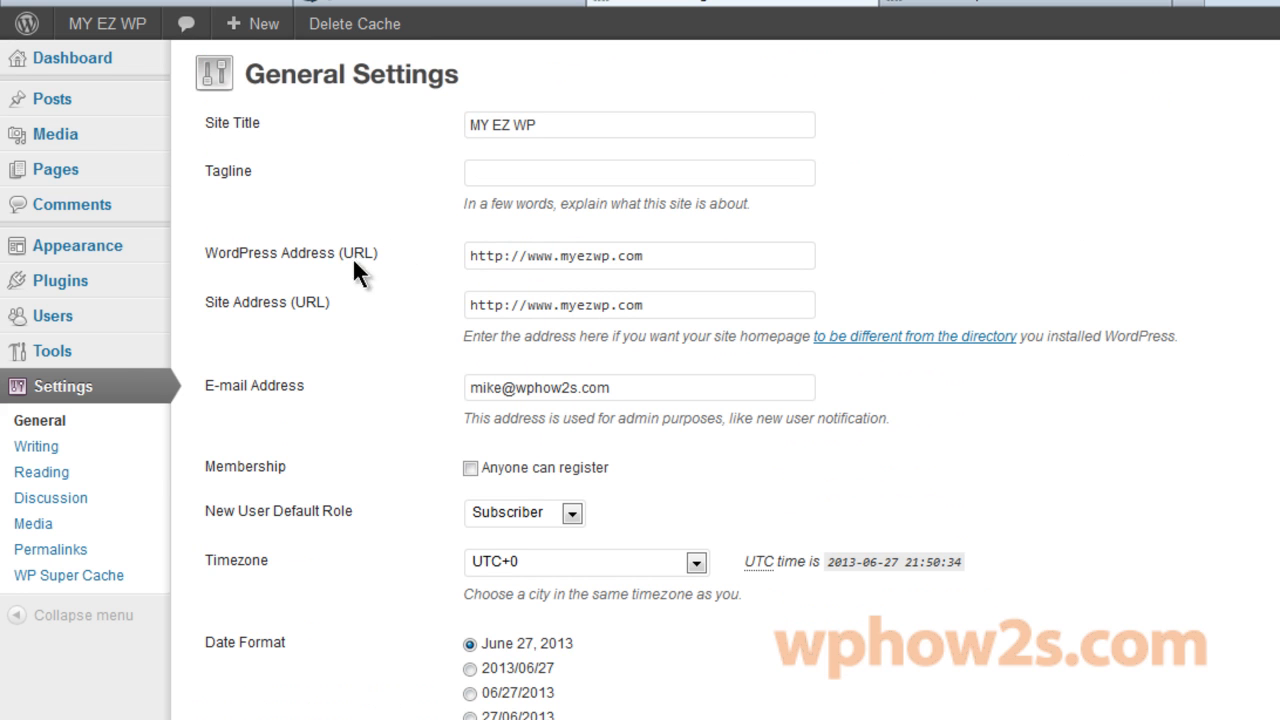
pyautogui.click(33, 456)
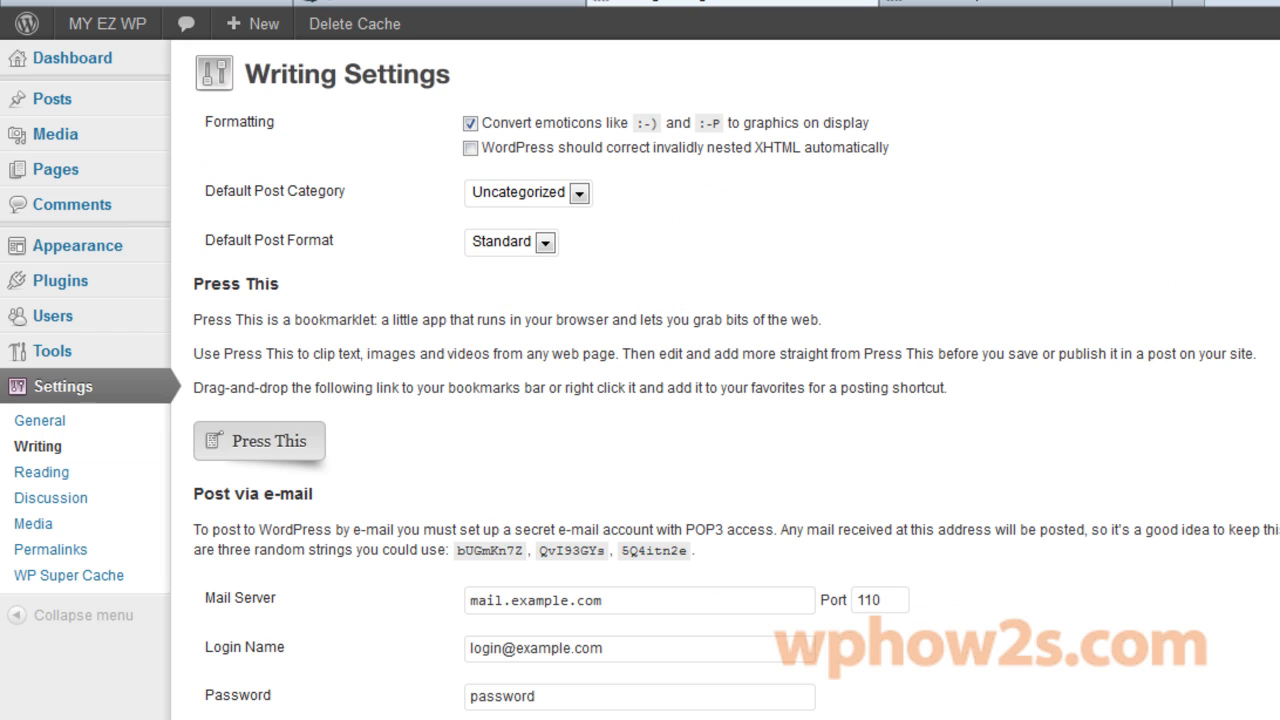
pyautogui.scroll(-4, 557, 285)
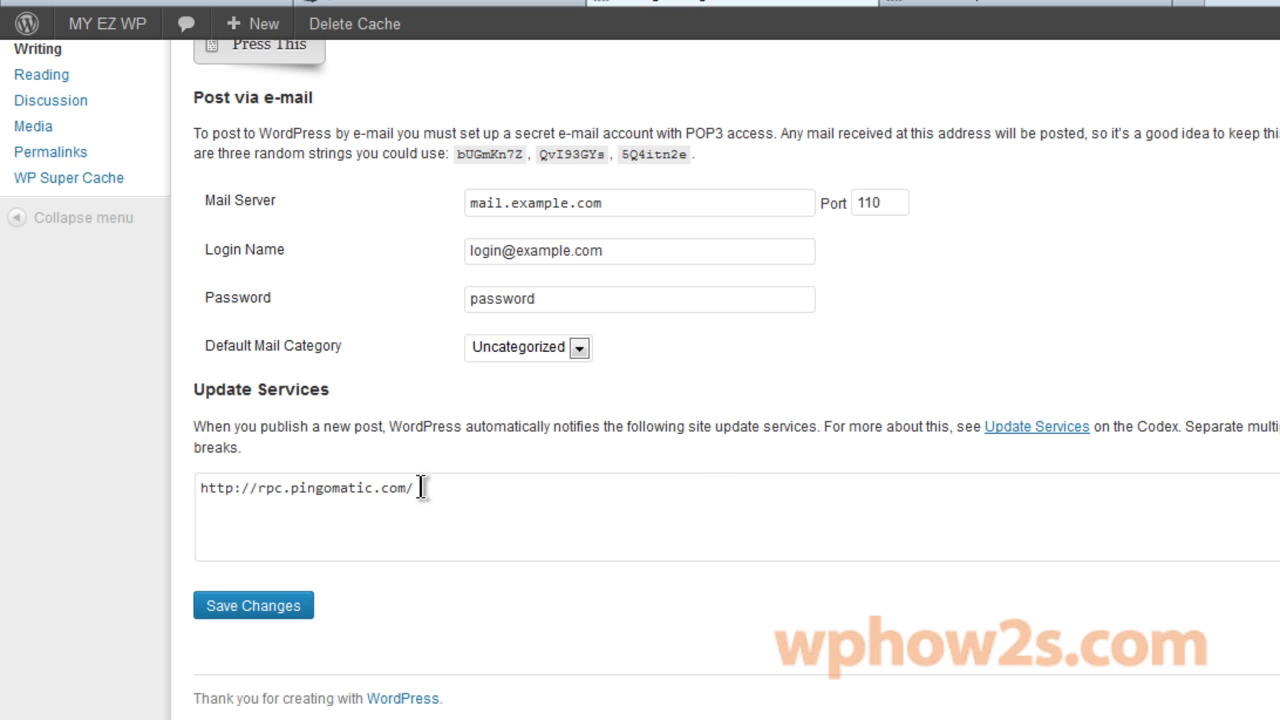
pyautogui.moveTo(420, 487); pyautogui.dragTo(251, 488)
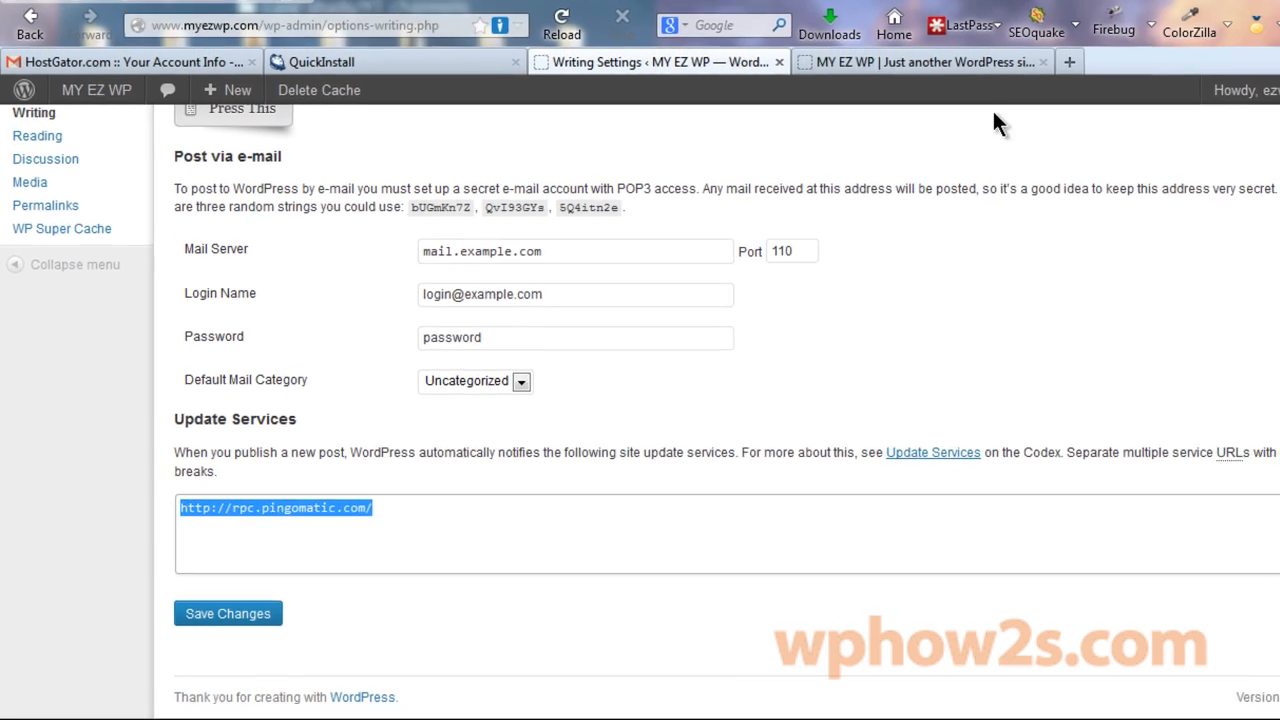
# In a new tab, go to wphow2s.com and open its Updated Ping List page.
pyautogui.click(1069, 62)
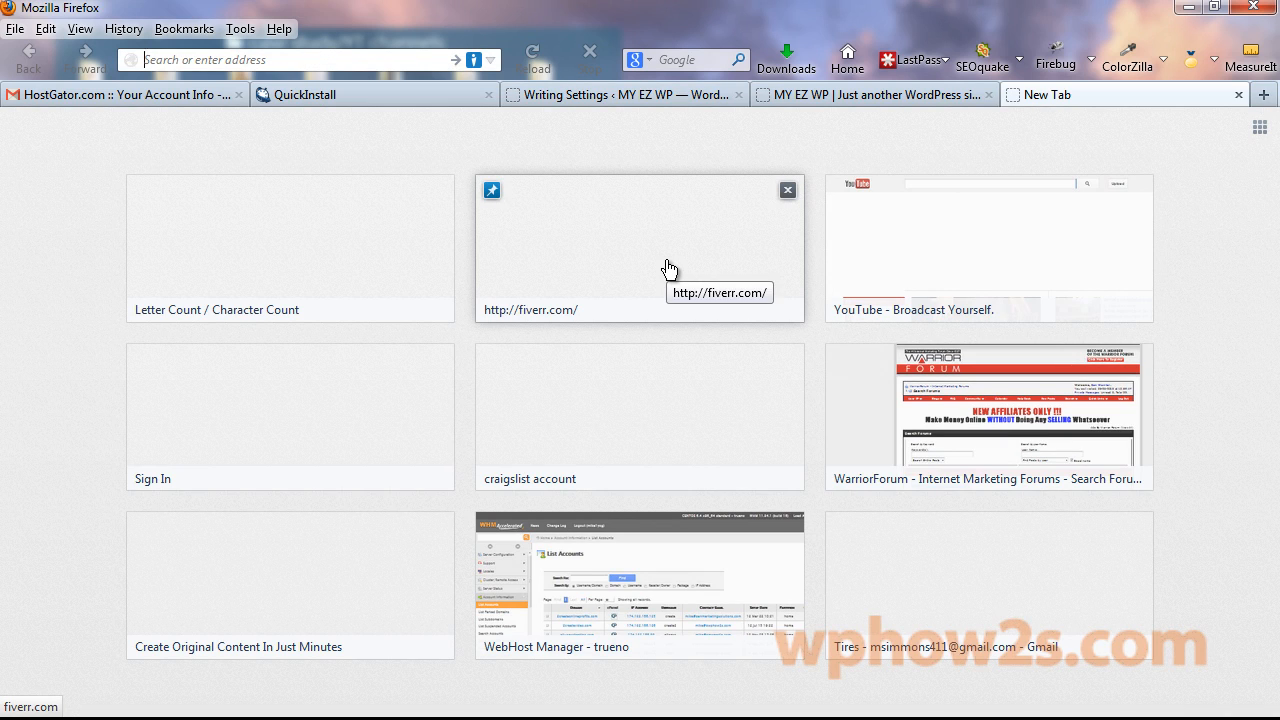
pyautogui.write('wphow2s.com/')
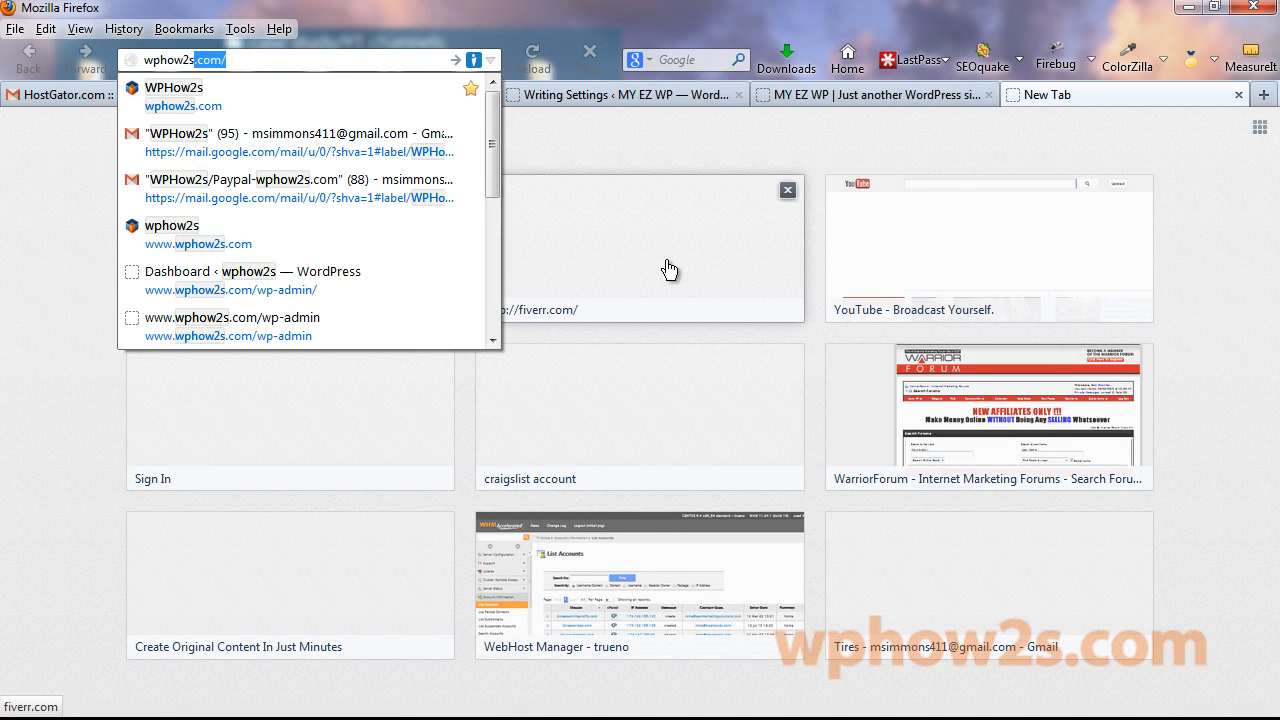
pyautogui.click(173, 96)
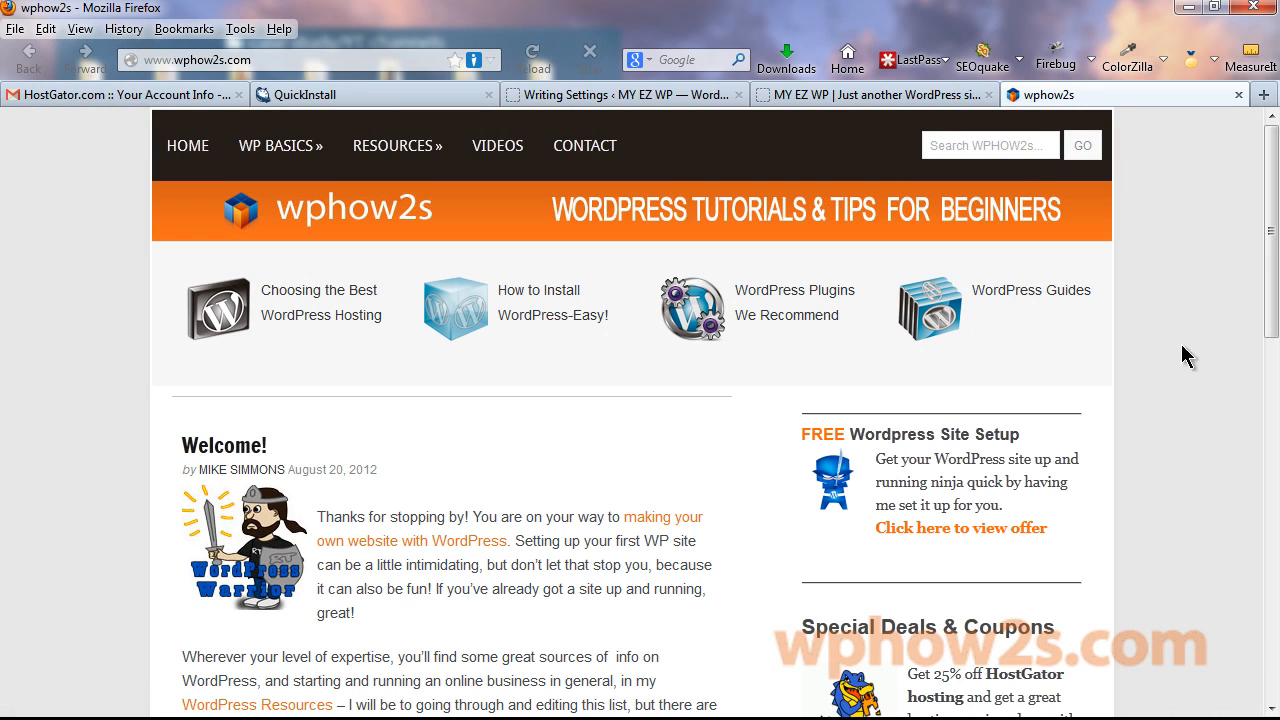
pyautogui.moveTo(1269, 186); pyautogui.dragTo(1275, 412)
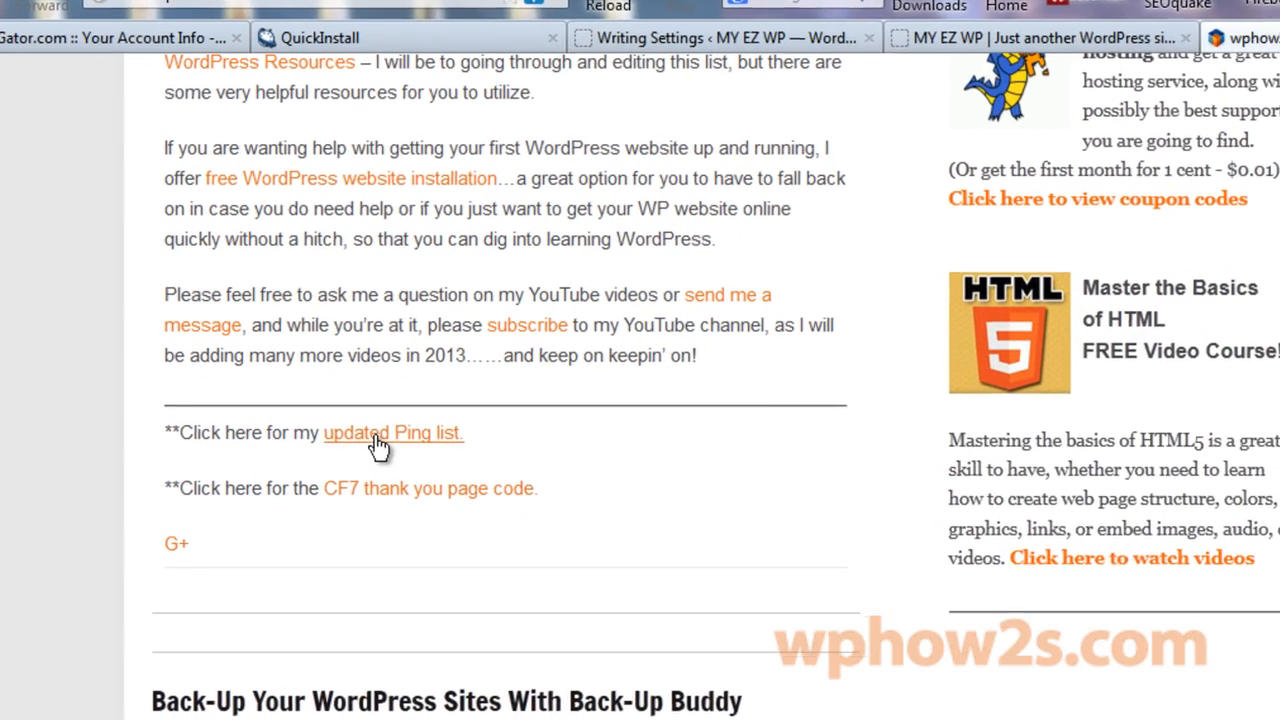
pyautogui.click(435, 445)
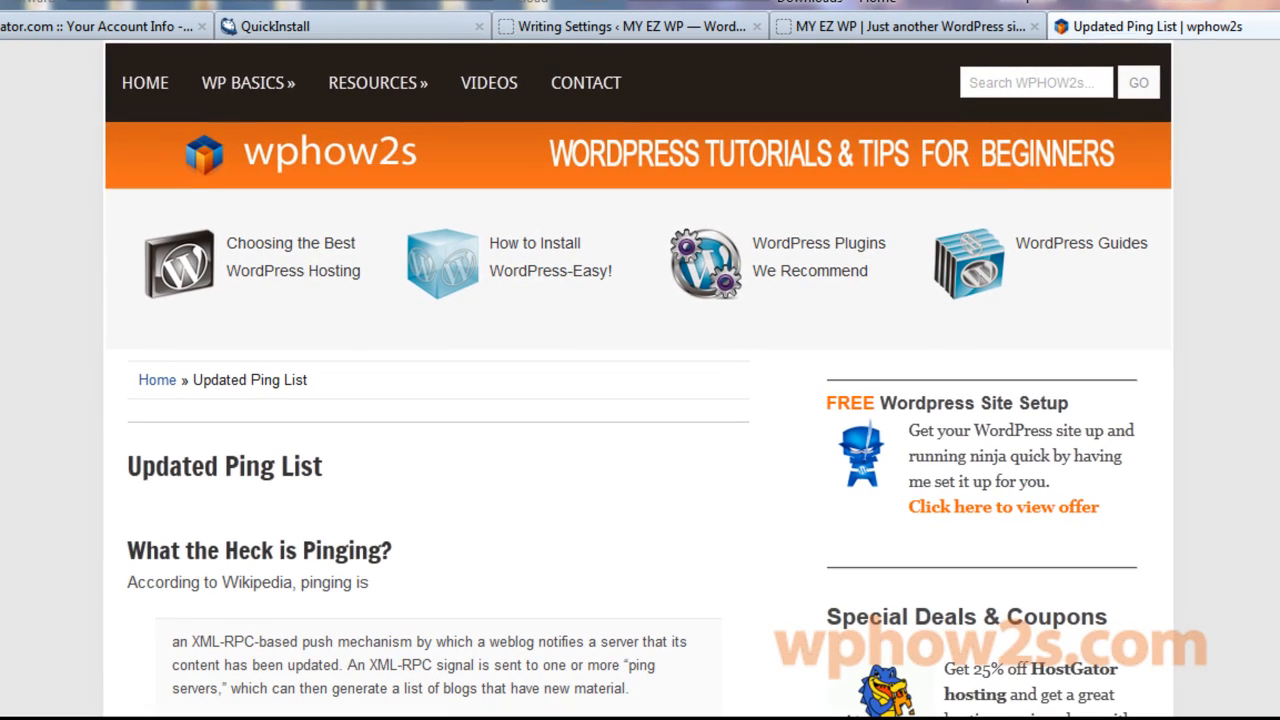
# Select the four recommended ping server URLs and return to the Writing Settings tab.
pyautogui.scroll(-6, 640, 400)
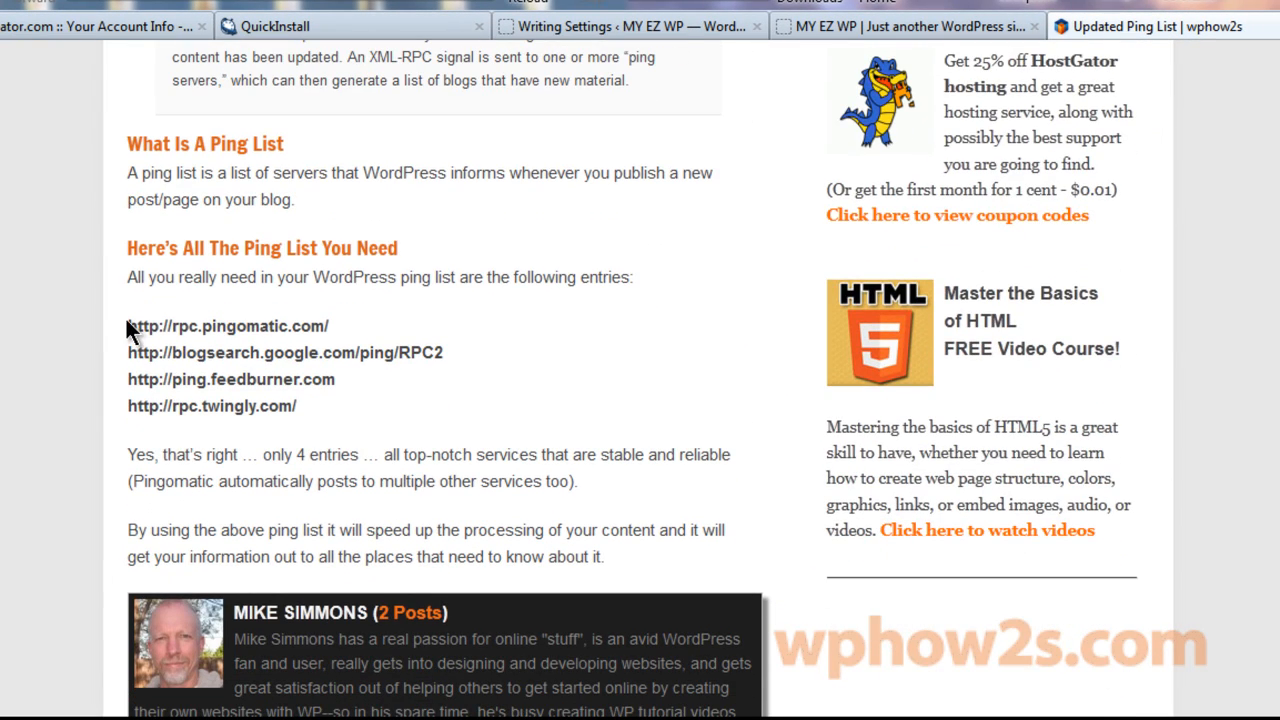
pyautogui.moveTo(128, 330); pyautogui.dragTo(315, 352)
pyautogui.click(133, 326)
pyautogui.moveTo(126, 322); pyautogui.dragTo(341, 397)
pyautogui.hotkey('ctrl', 'c')
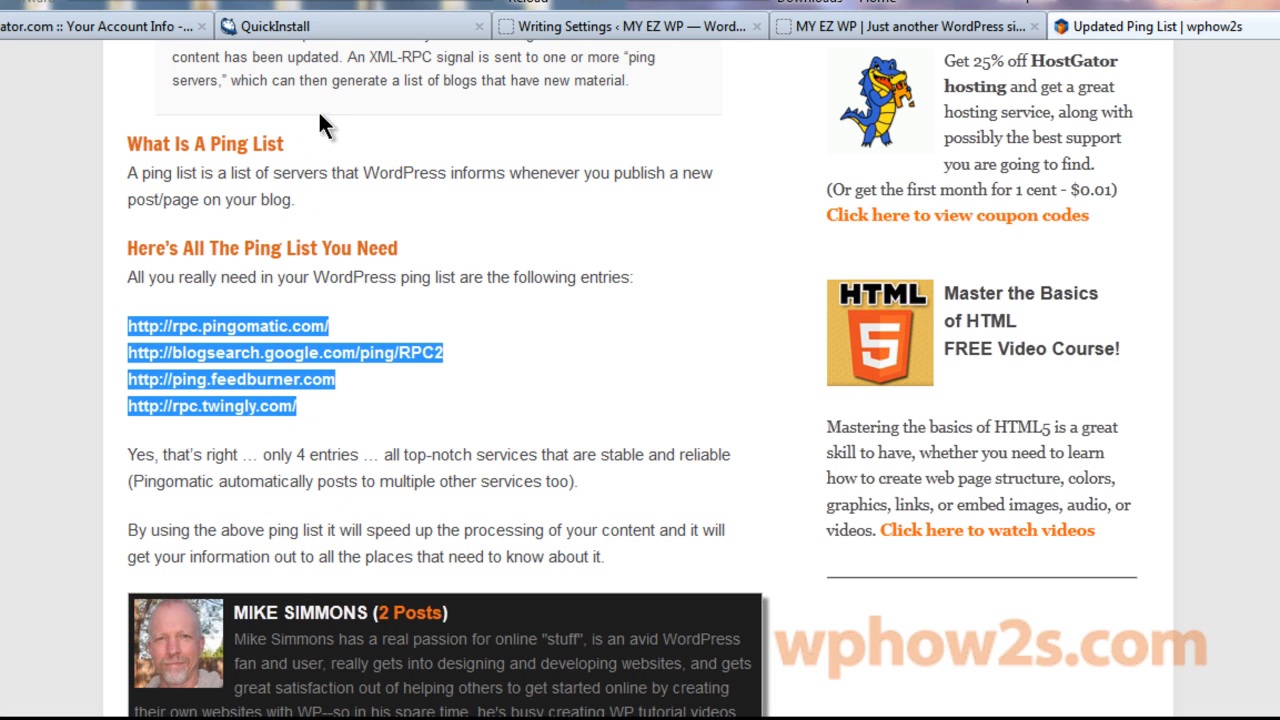
pyautogui.click(605, 33)
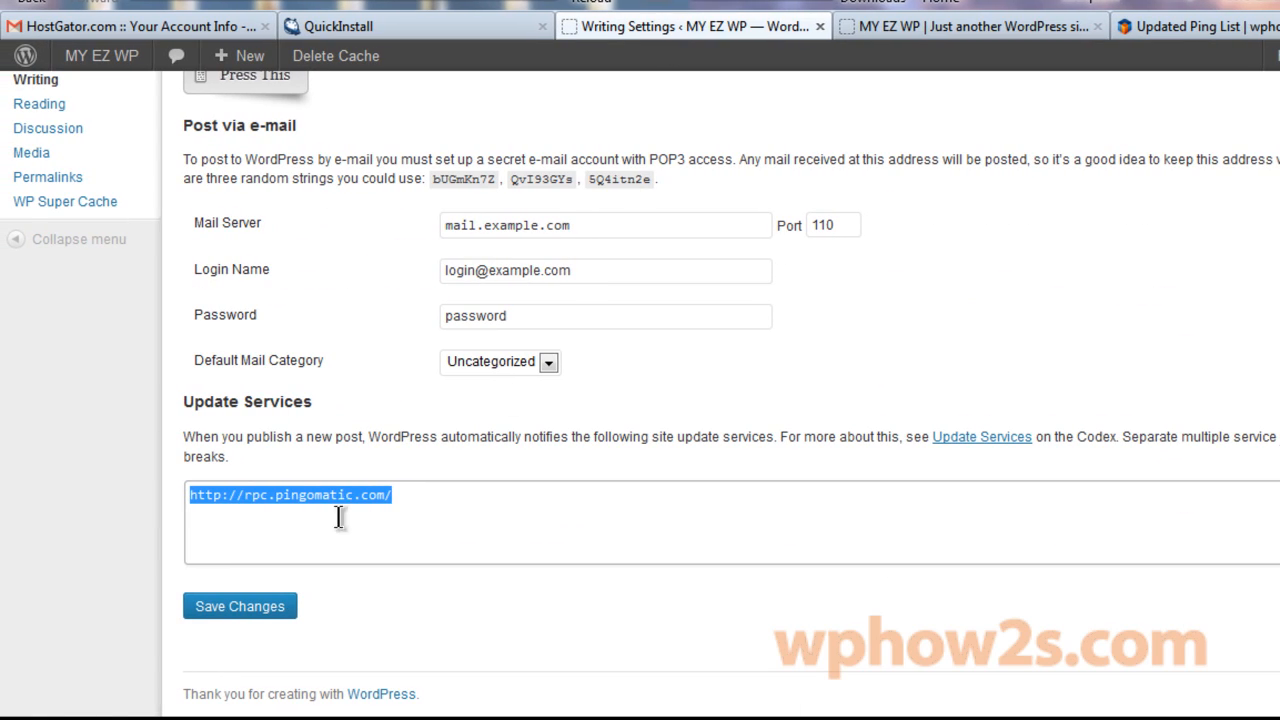
# Paste the four ping URLs into Update Services in place of pingomatic and save.
pyautogui.rightClick(290, 503)
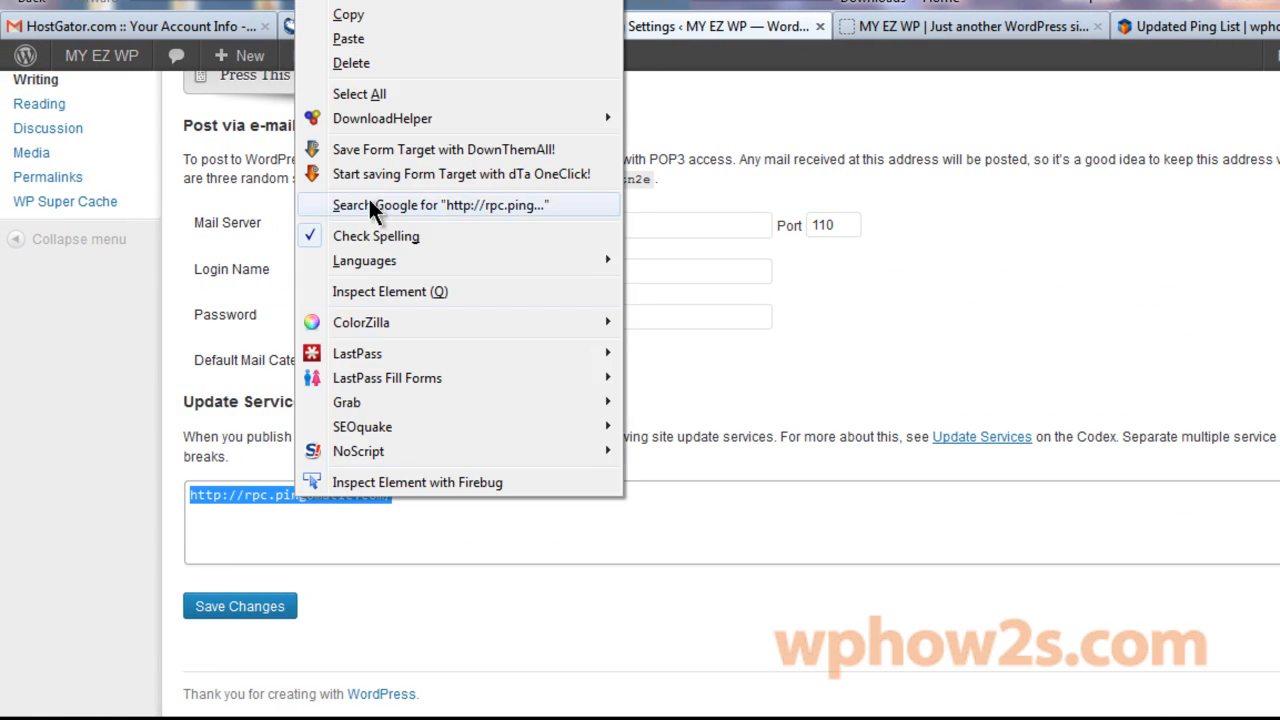
pyautogui.click(352, 40)
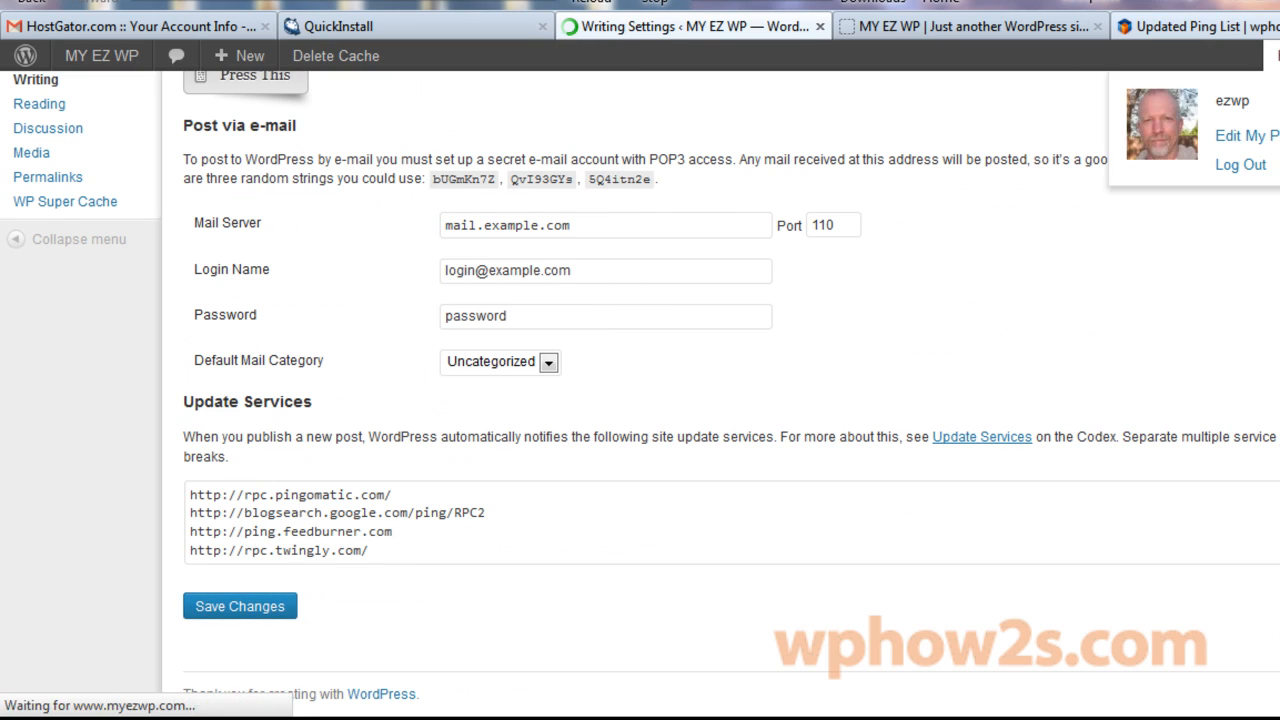
pyautogui.click(1279, 27)
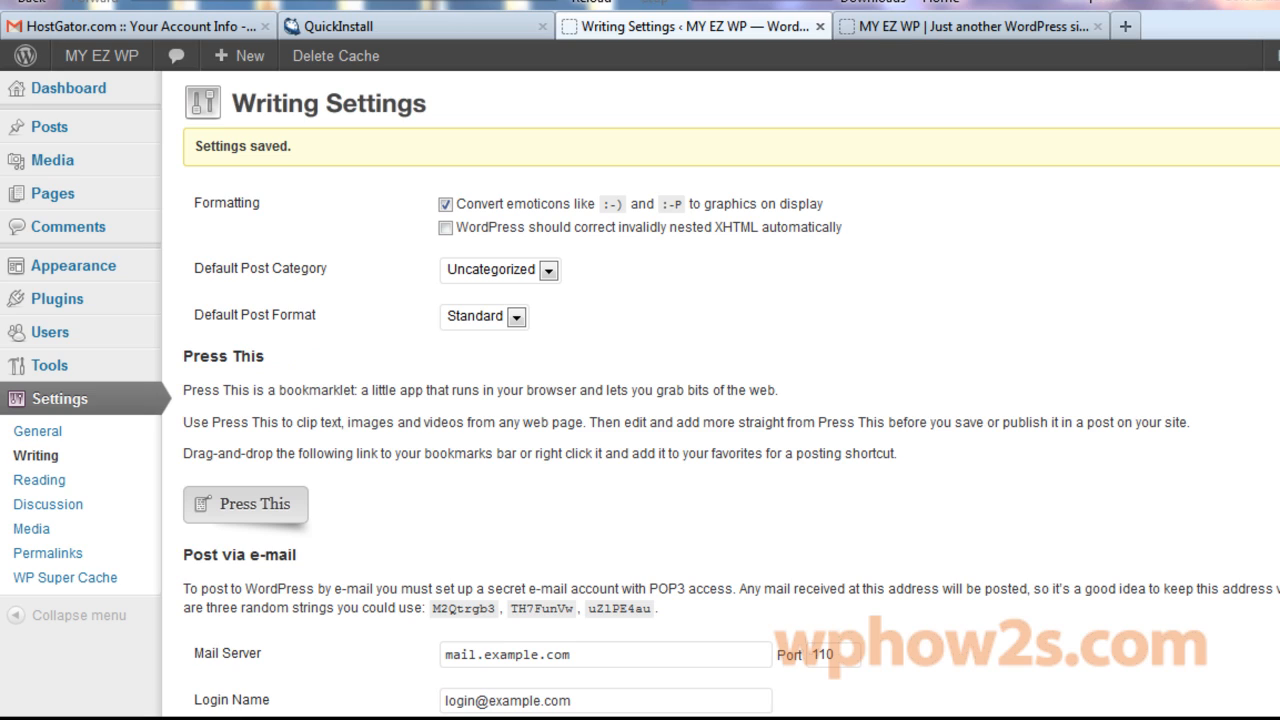
pyautogui.moveTo(54, 195)
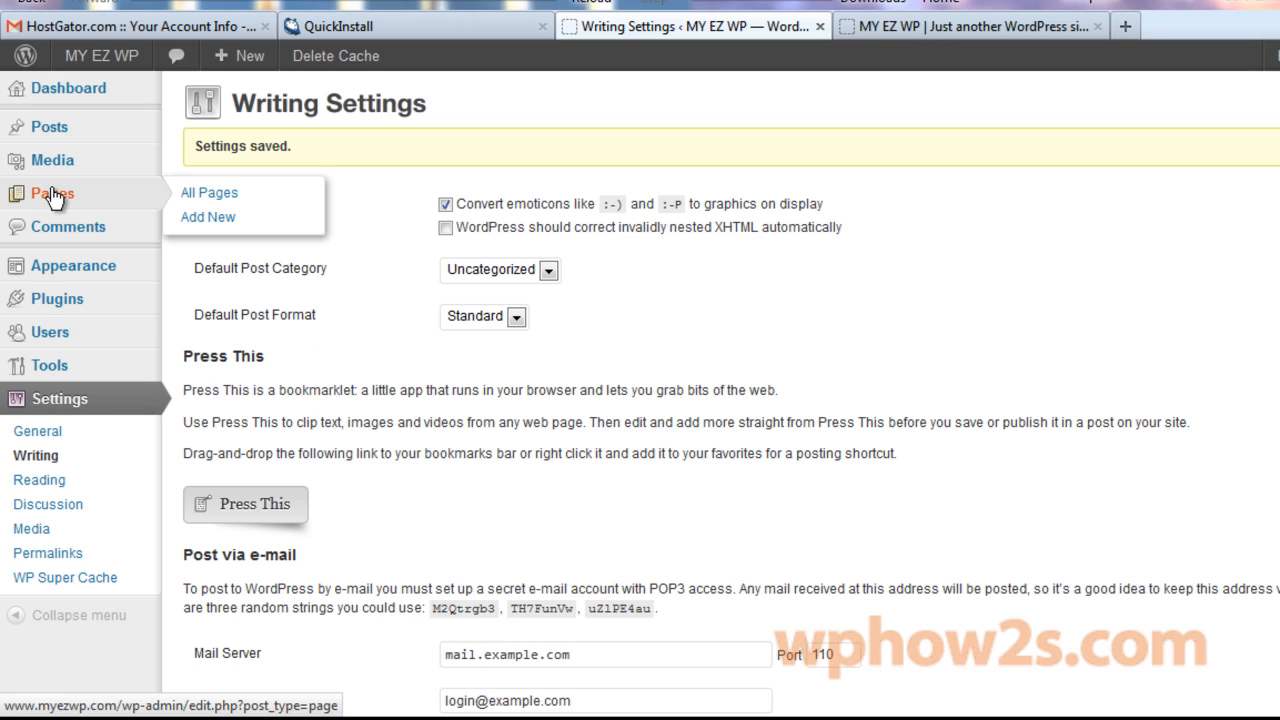
# Publish new pages titled 'Welcome to EZ WordPress Websites' and 'My EZ WP Blog'.
pyautogui.click(208, 217)
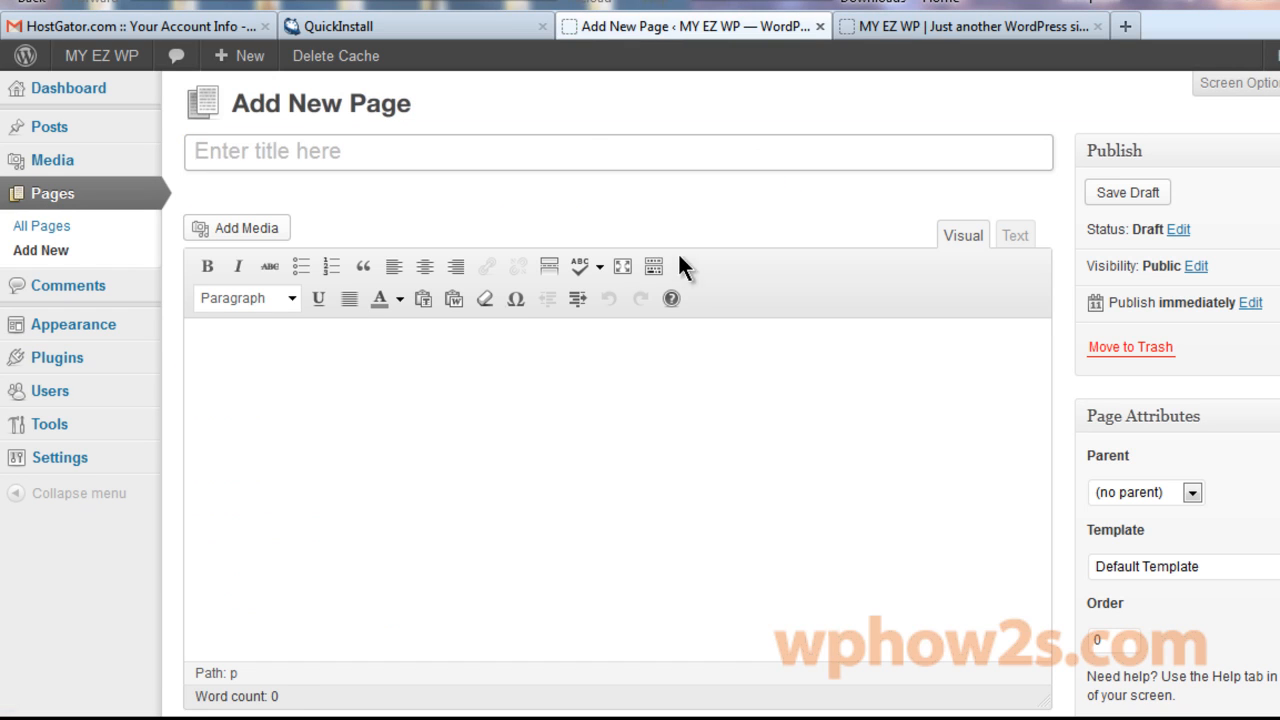
pyautogui.write('Welcome to')
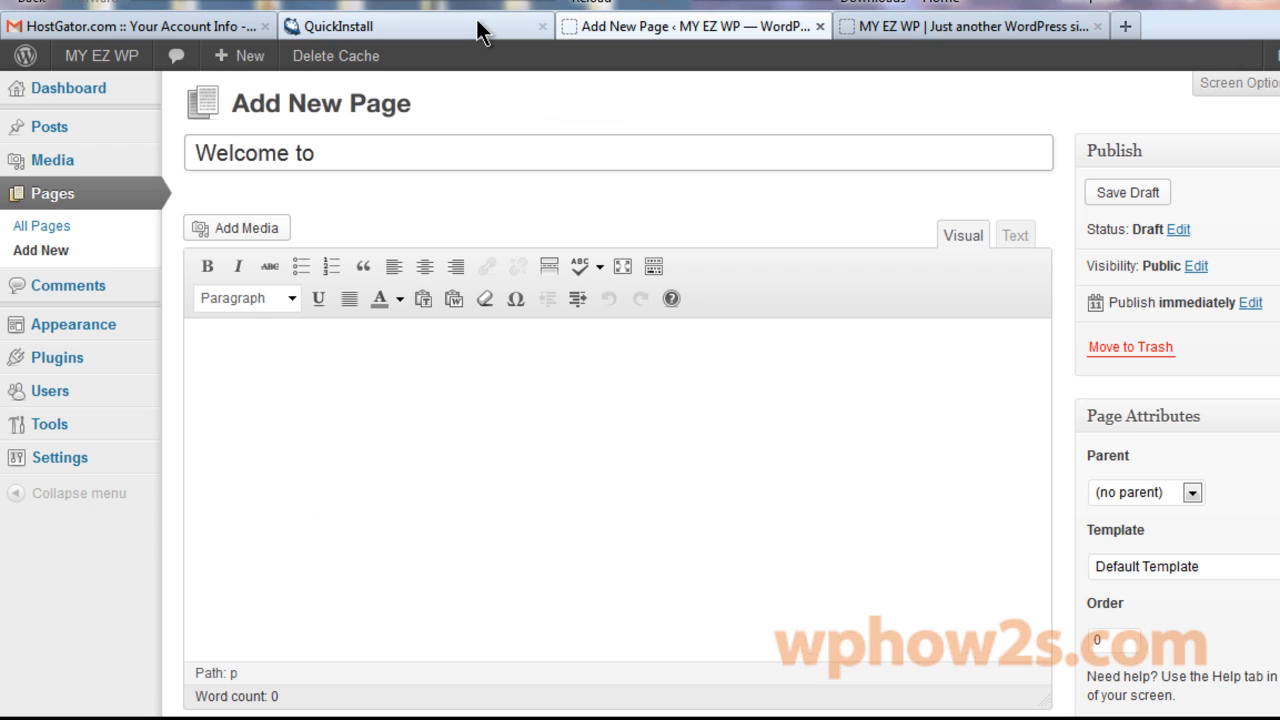
pyautogui.write(' EZ WordPress Websites')
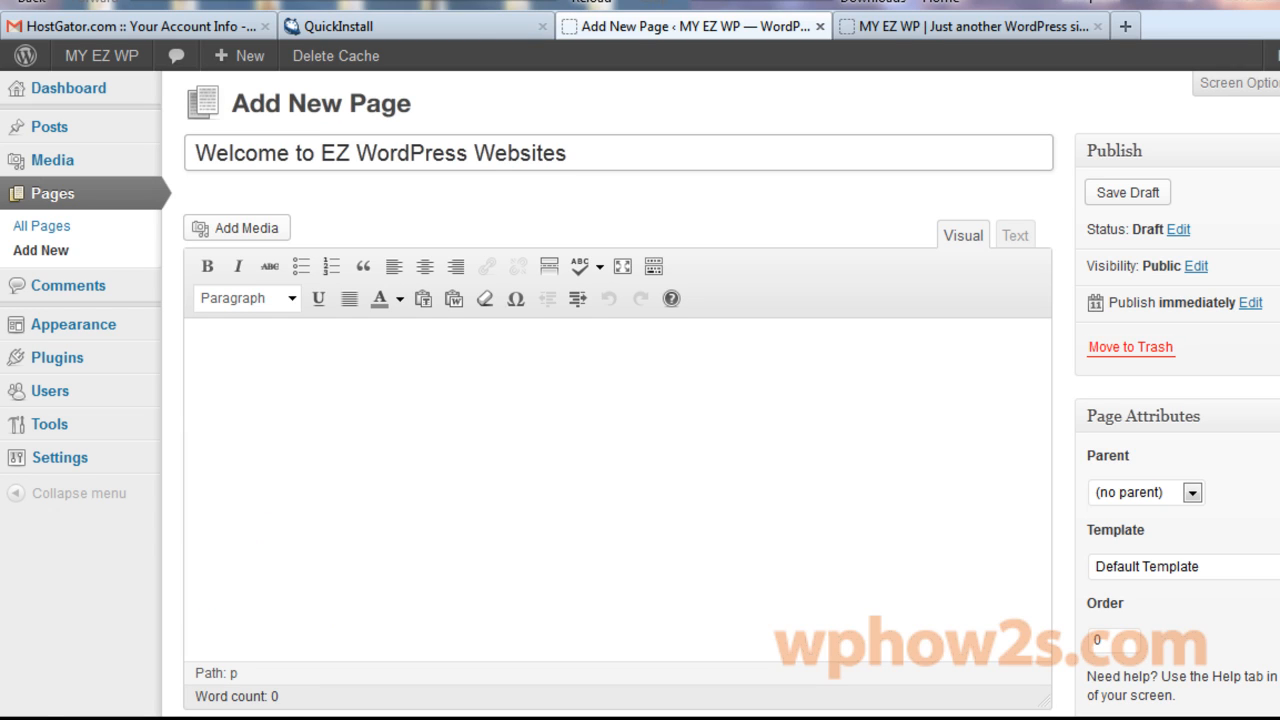
pyautogui.press('Return')
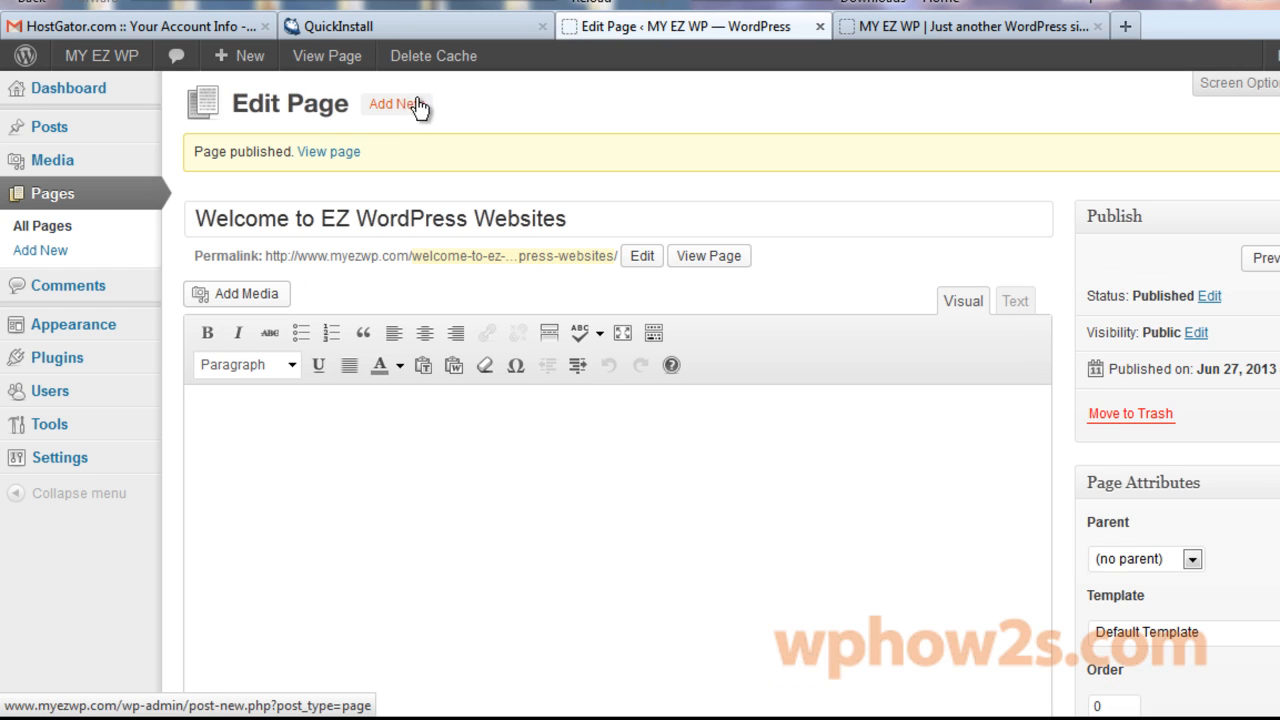
pyautogui.click(405, 104)
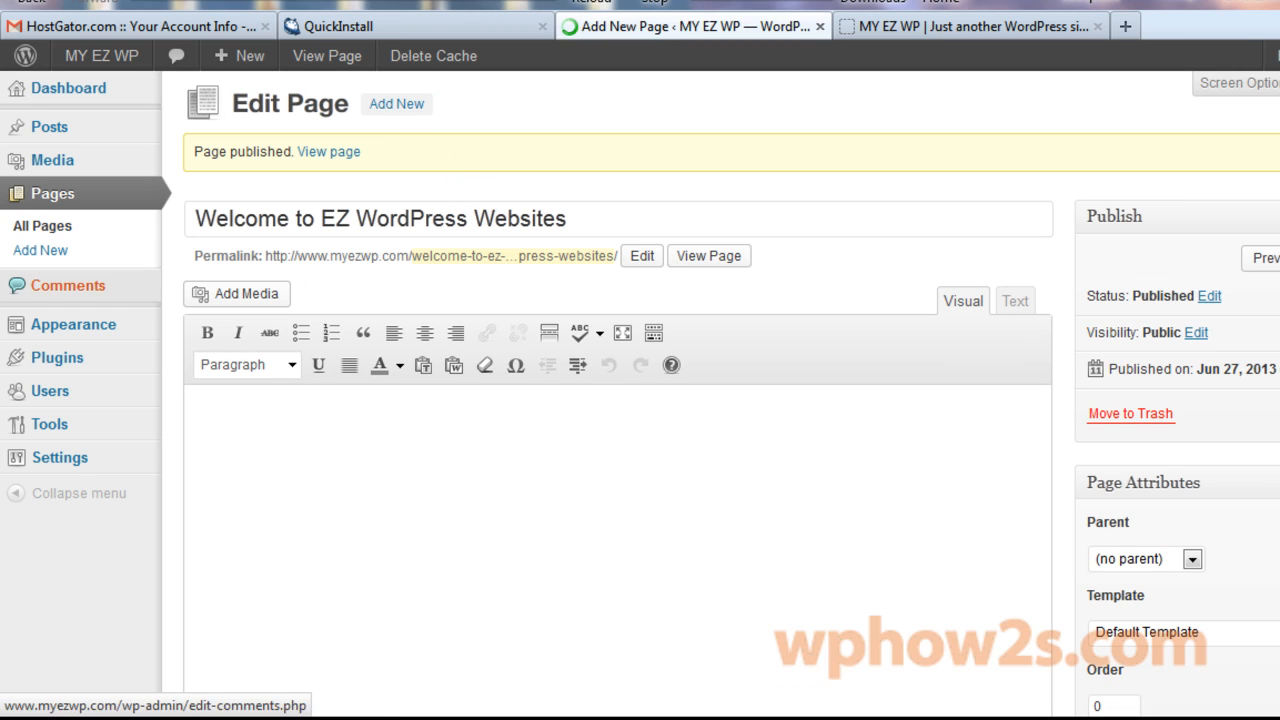
pyautogui.write('My')
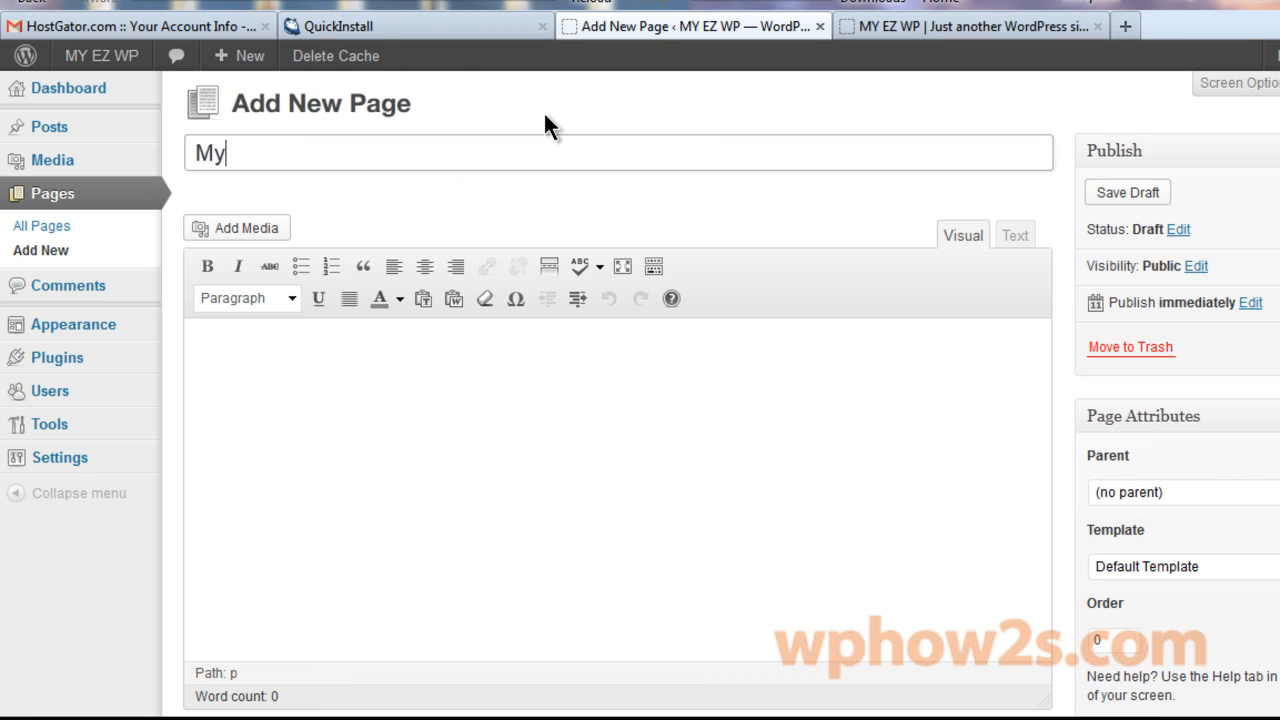
pyautogui.write(' EZ WP Blog')
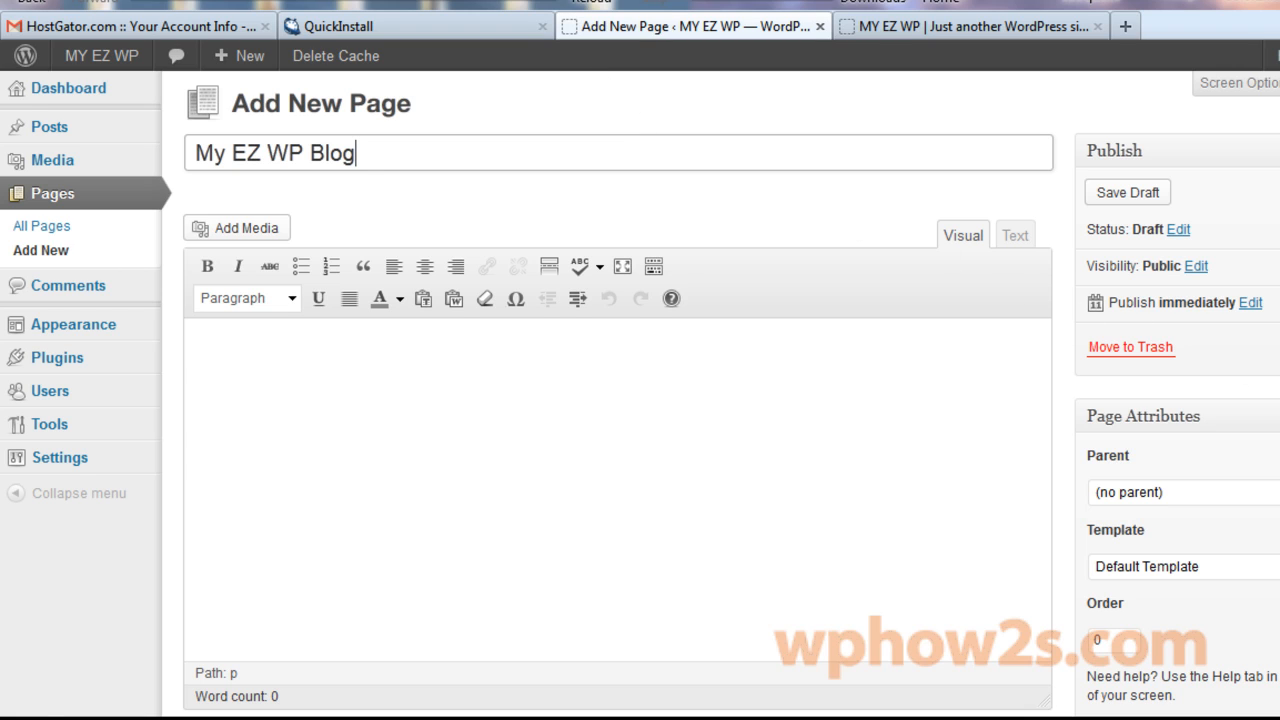
pyautogui.click(1279, 347)
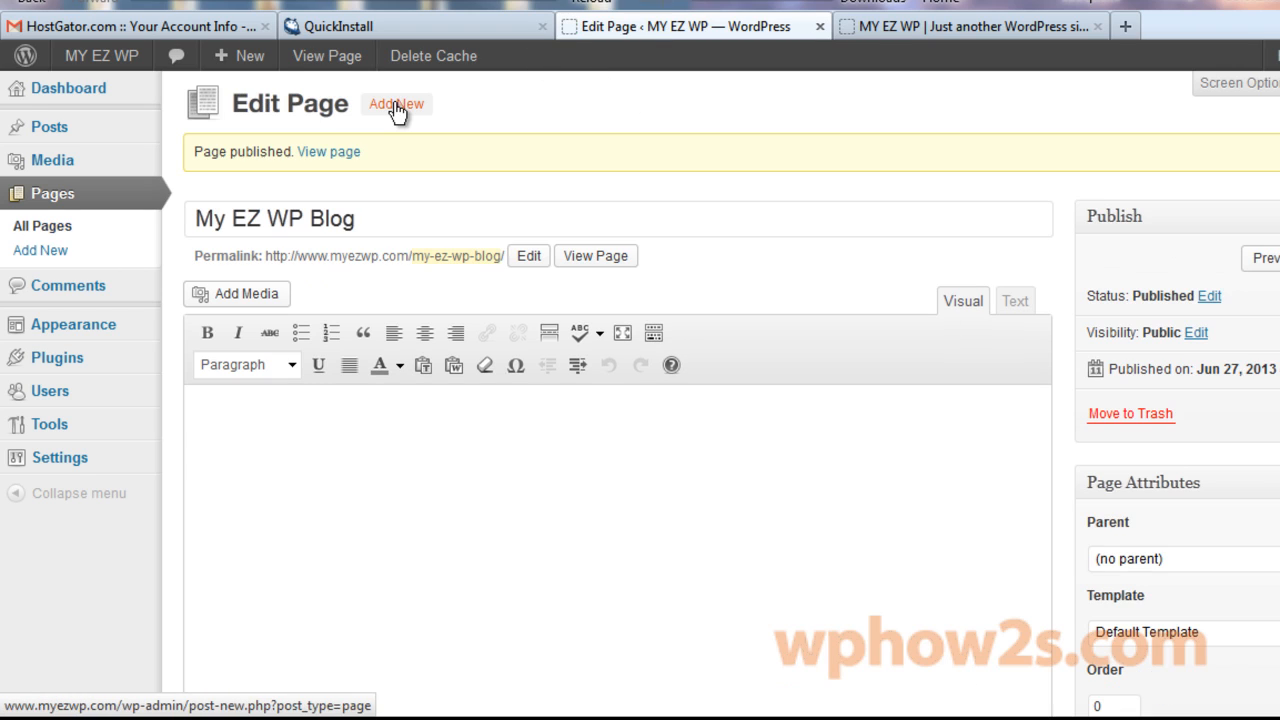
# Publish two more pages titled 'Contact/Location' and 'Photos'.
pyautogui.click(40, 250)
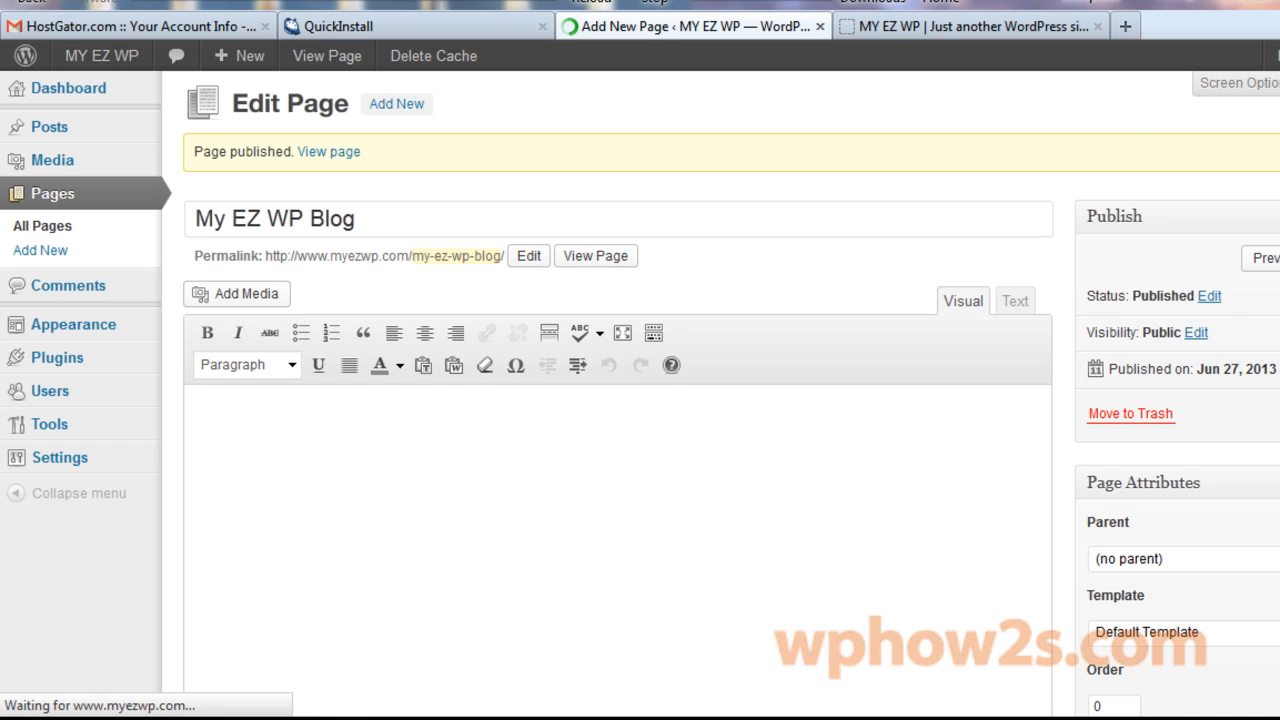
pyautogui.write('Cont')
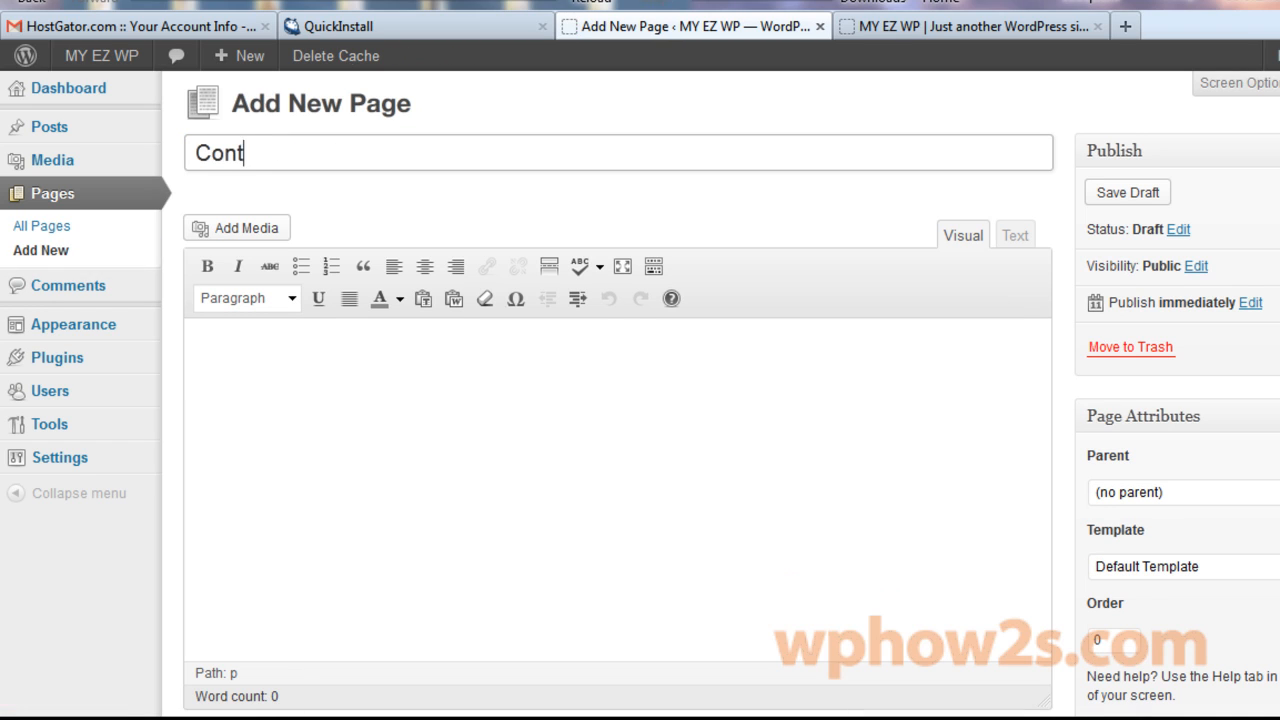
pyautogui.write('act/Location')
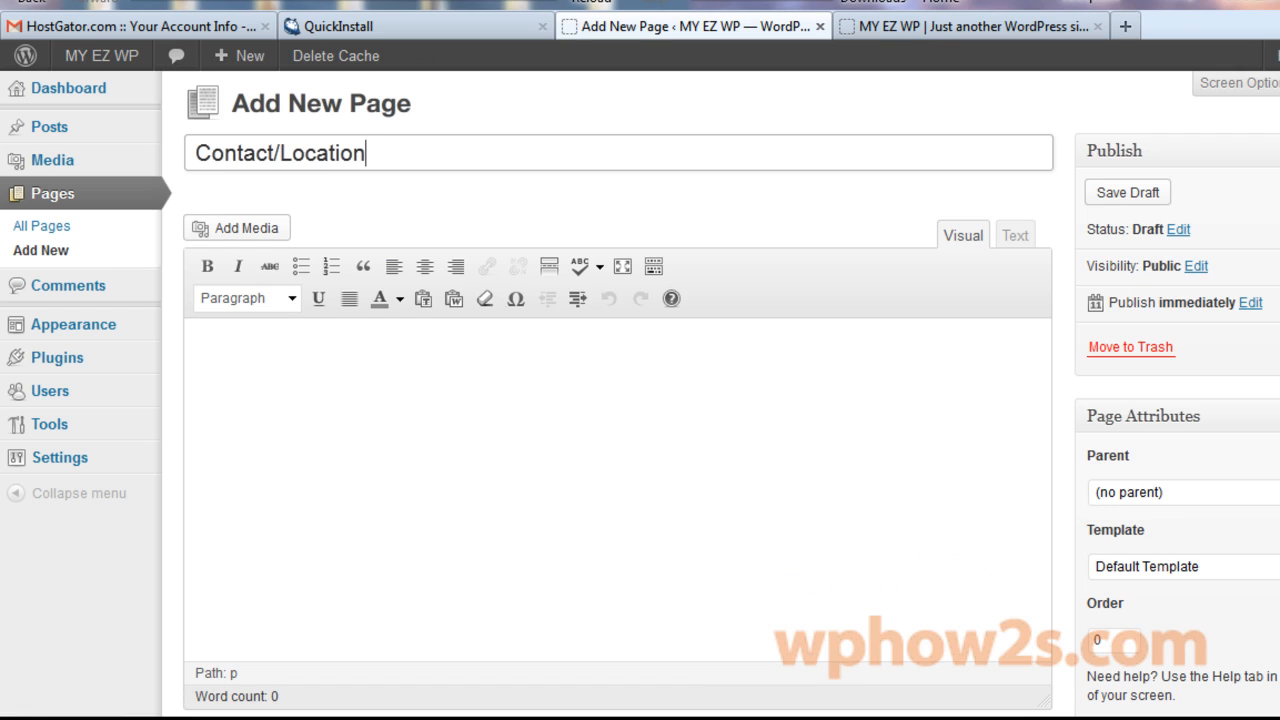
pyautogui.press('Tab')
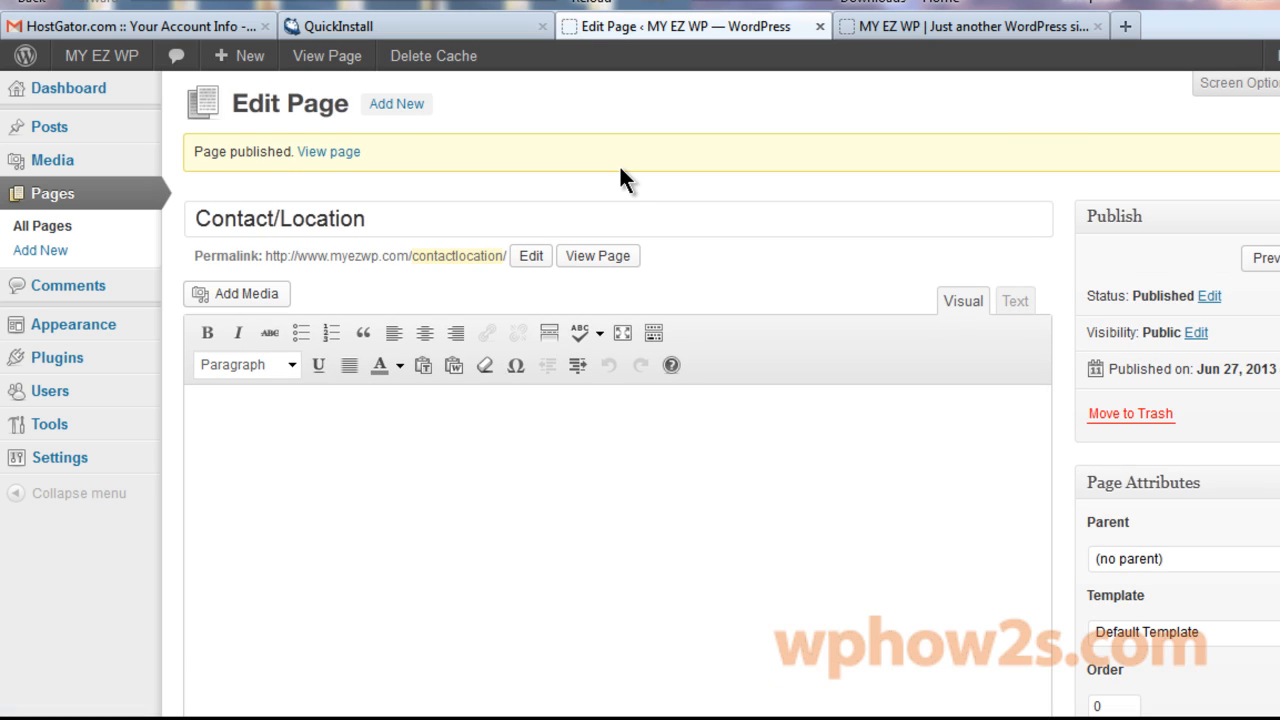
pyautogui.click(396, 104)
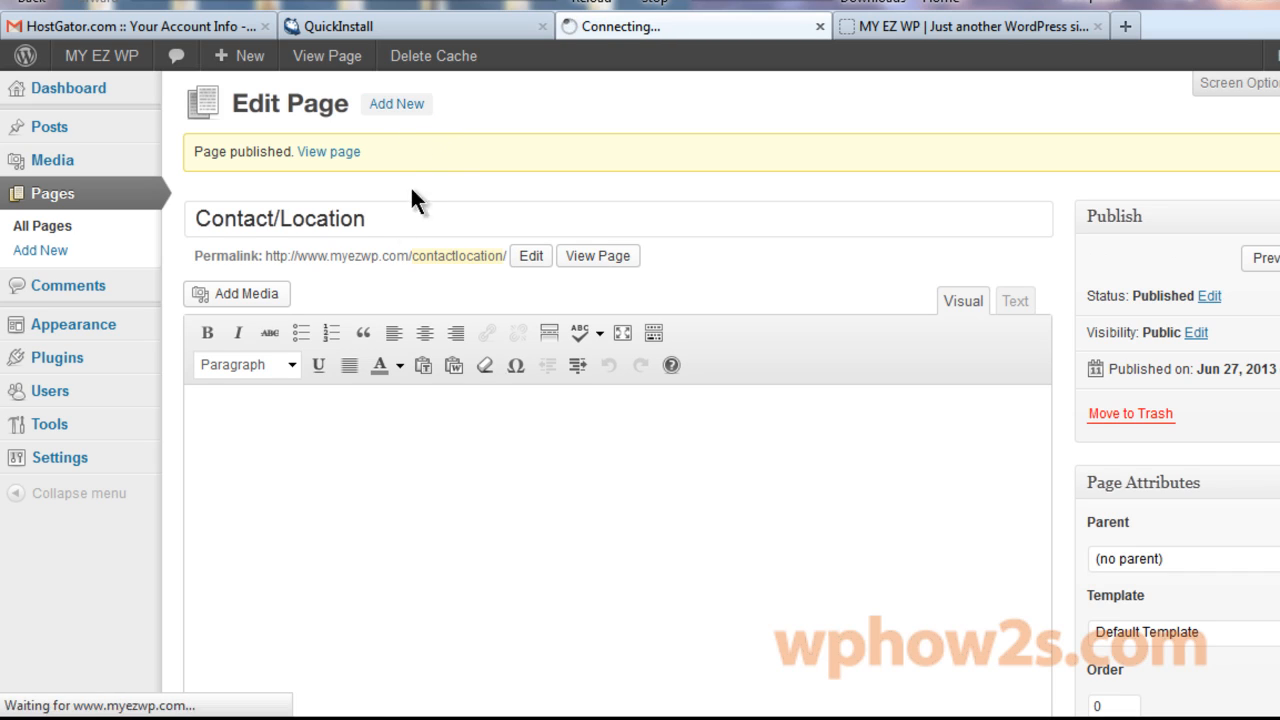
pyautogui.click(514, 145)
pyautogui.write('Photo')
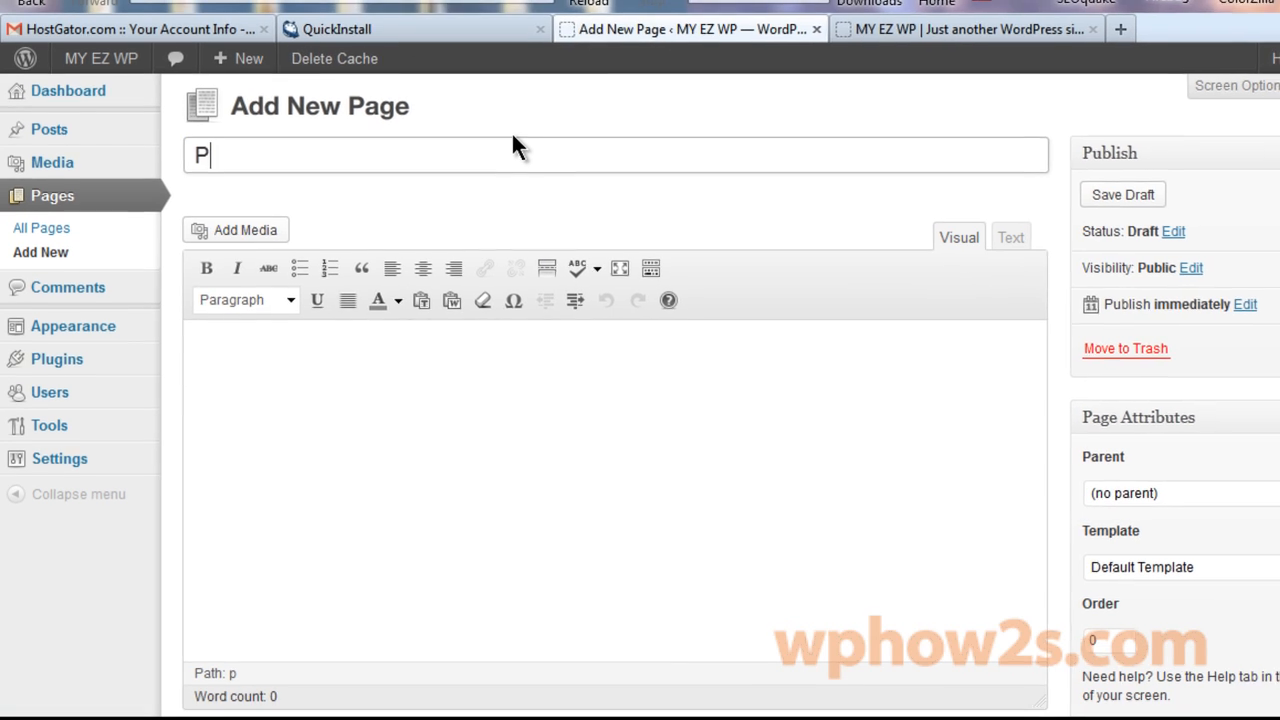
pyautogui.write('s')
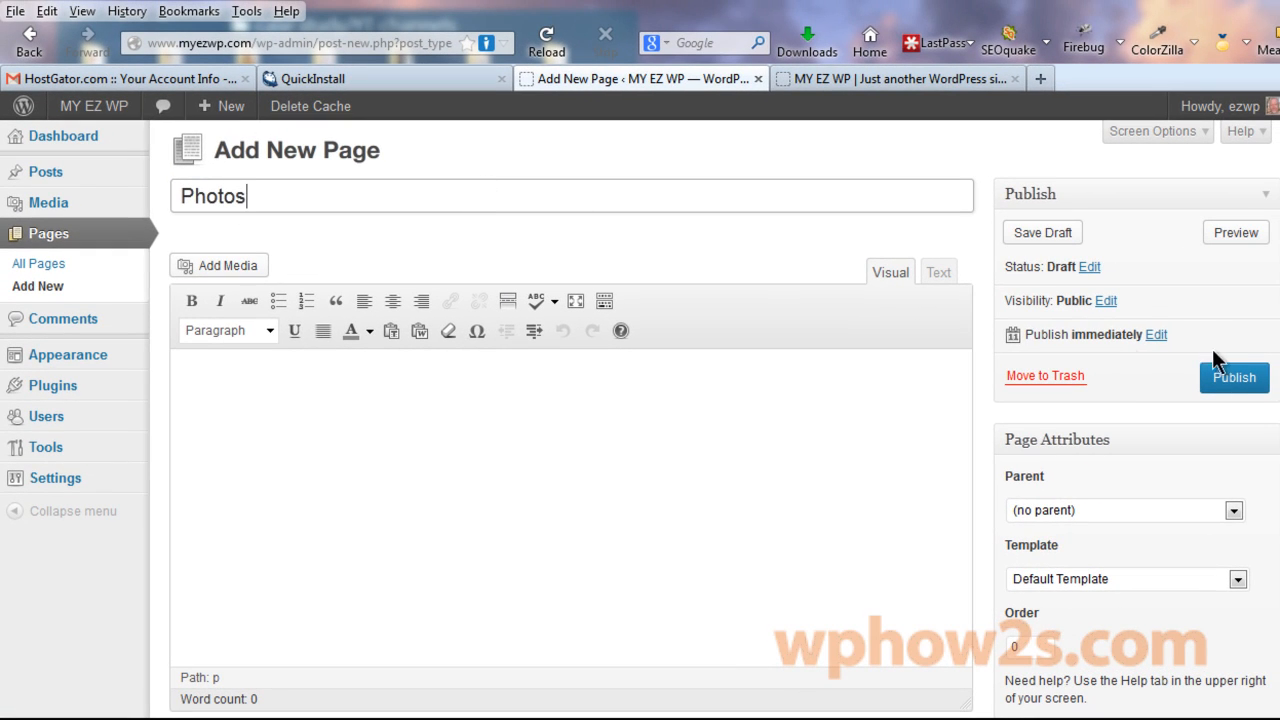
pyautogui.click(1232, 385)
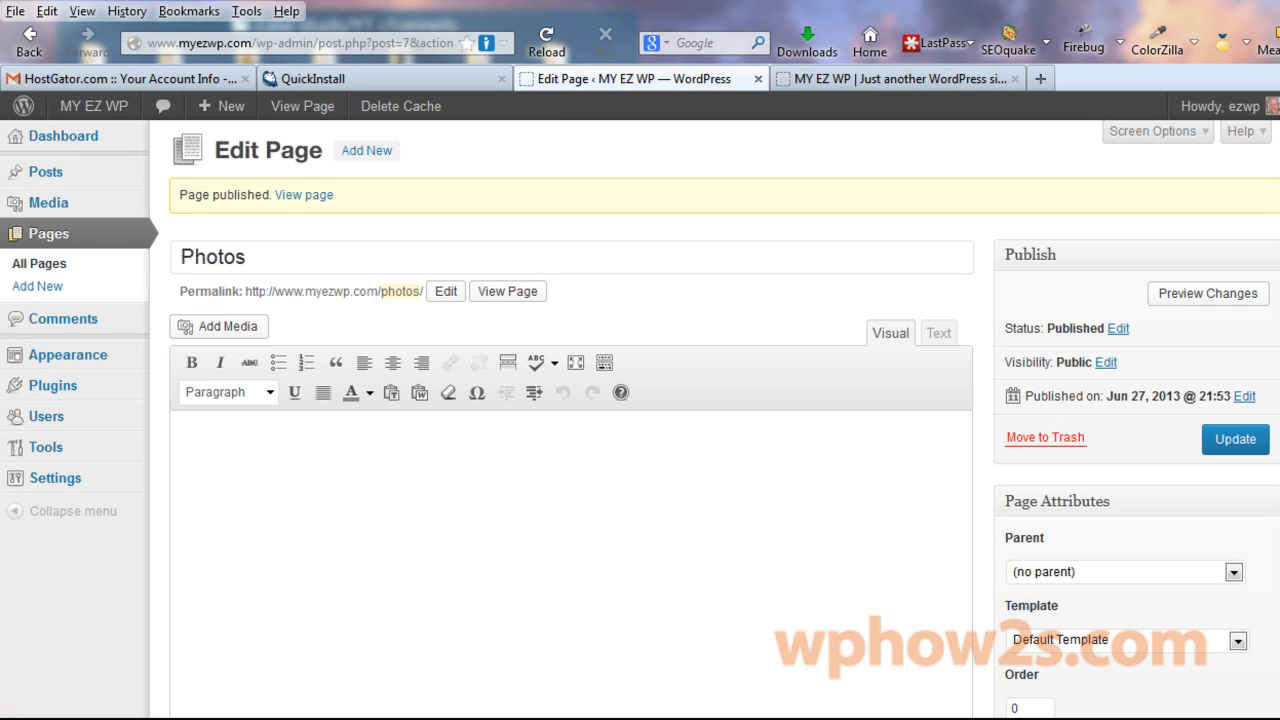
# Reload the live site to check the menu, then list all pages.
pyautogui.click(881, 79)
pyautogui.rightClick(881, 79)
pyautogui.click(935, 97)
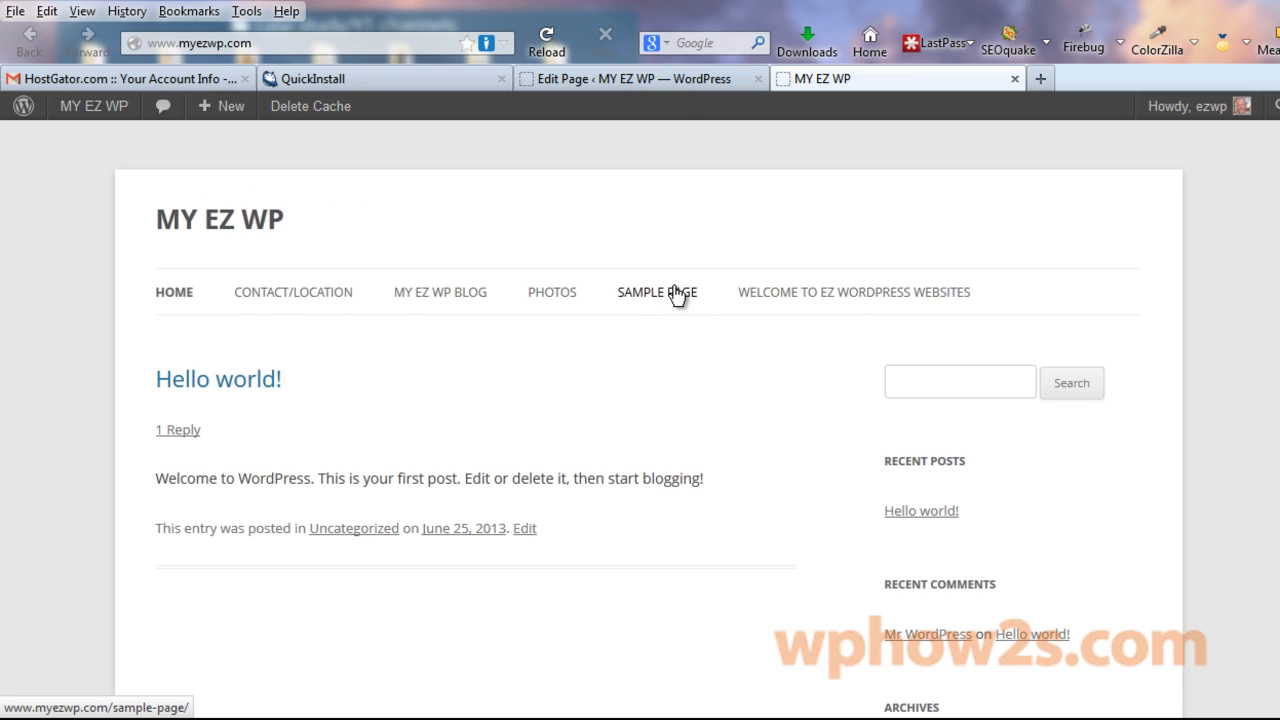
pyautogui.click(640, 78)
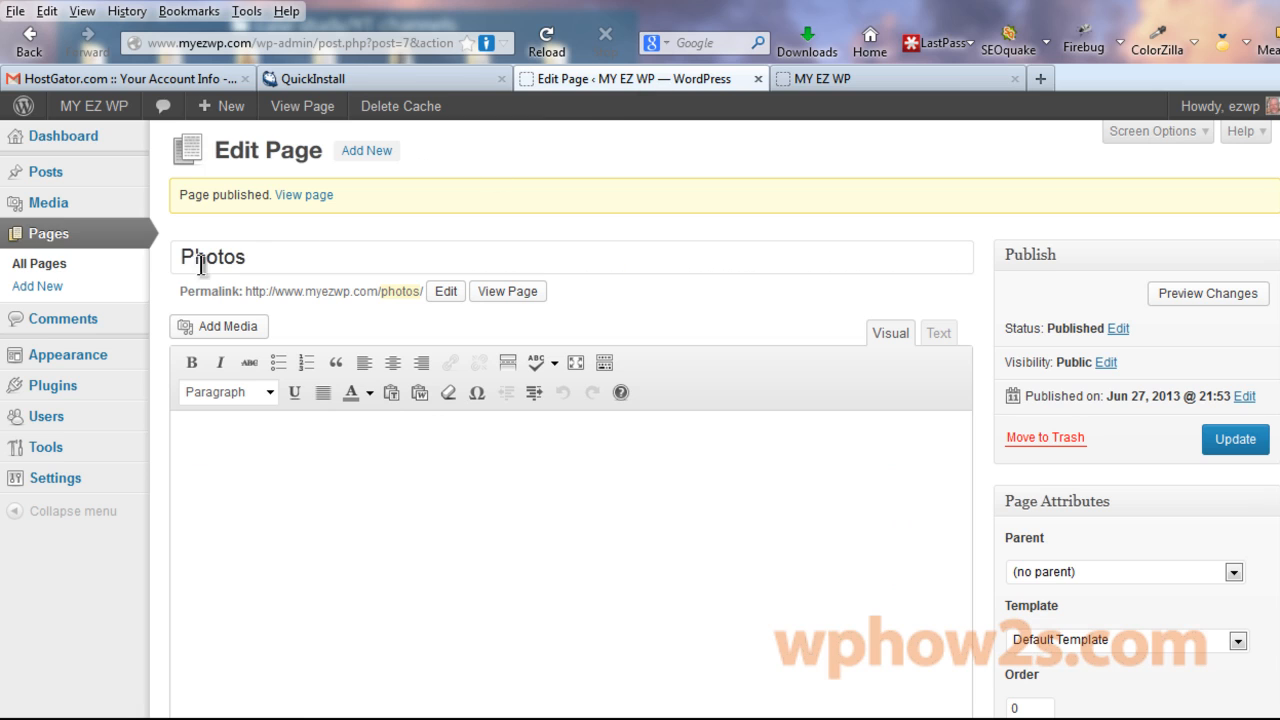
pyautogui.click(44, 268)
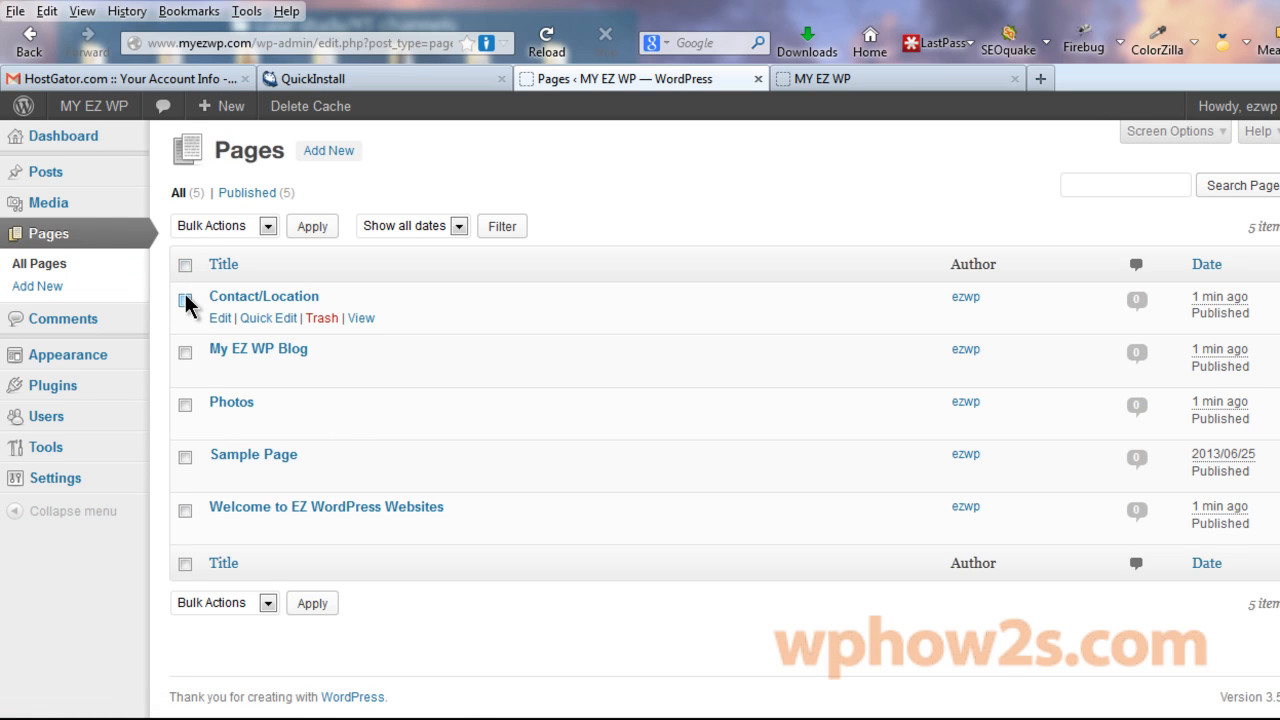
# Bulk-move Sample Page to the Trash and confirm the live menu shows Home plus four pages.
pyautogui.click(185, 457)
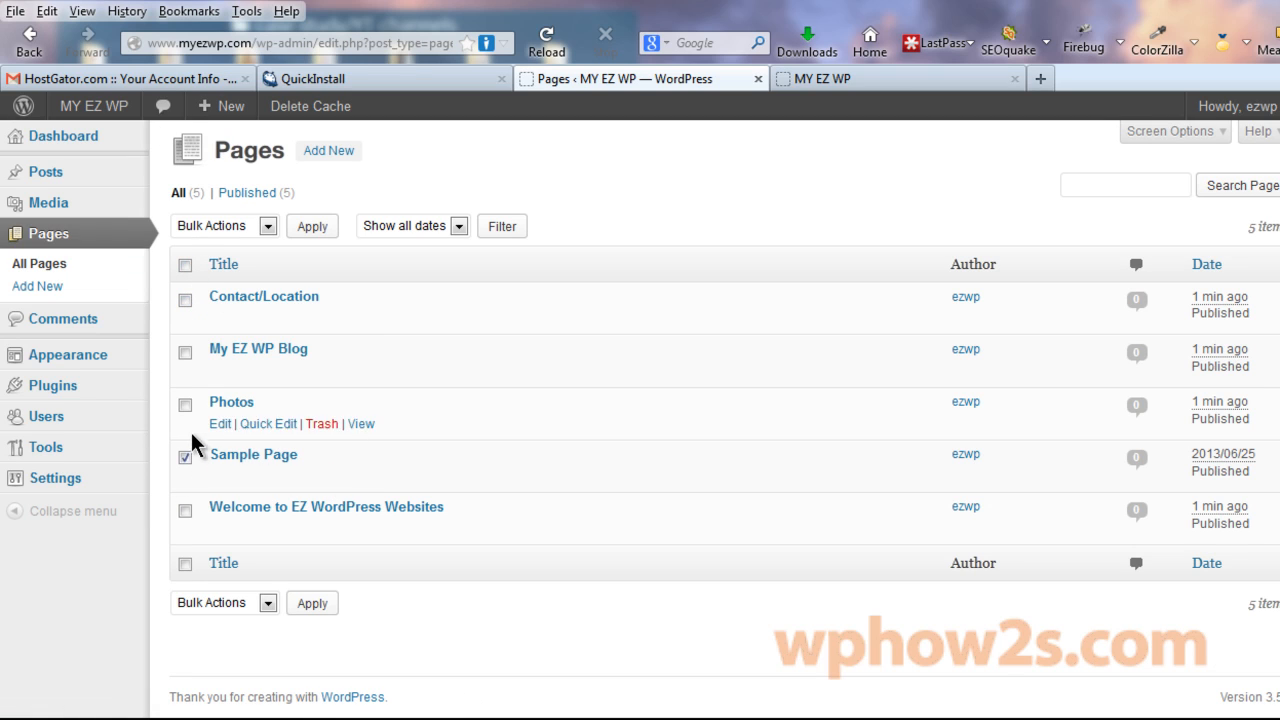
pyautogui.click(267, 232)
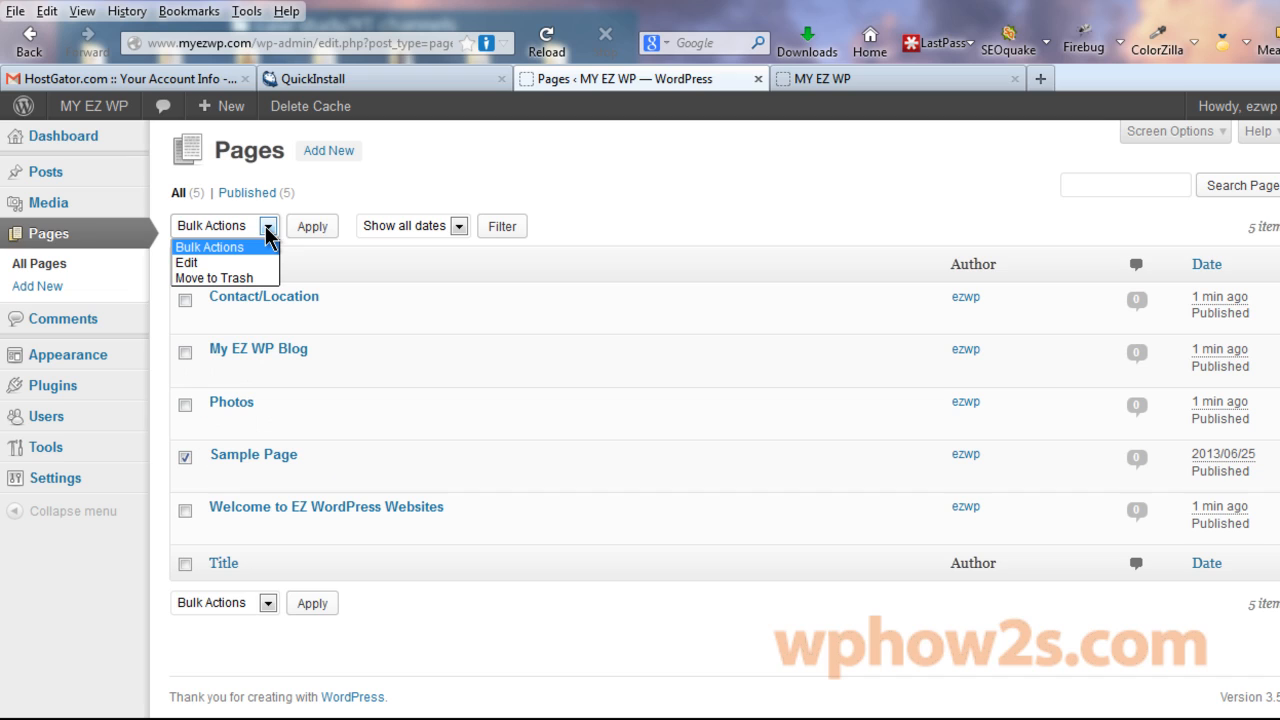
pyautogui.click(217, 278)
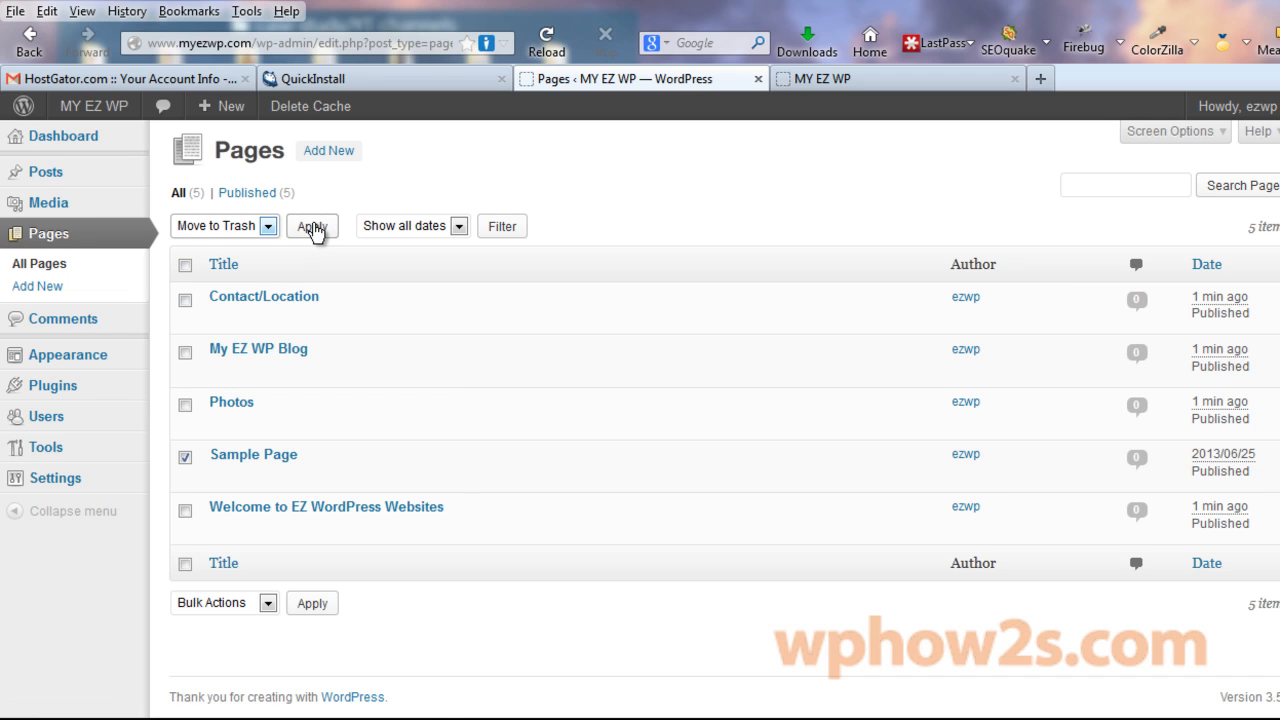
pyautogui.click(313, 227)
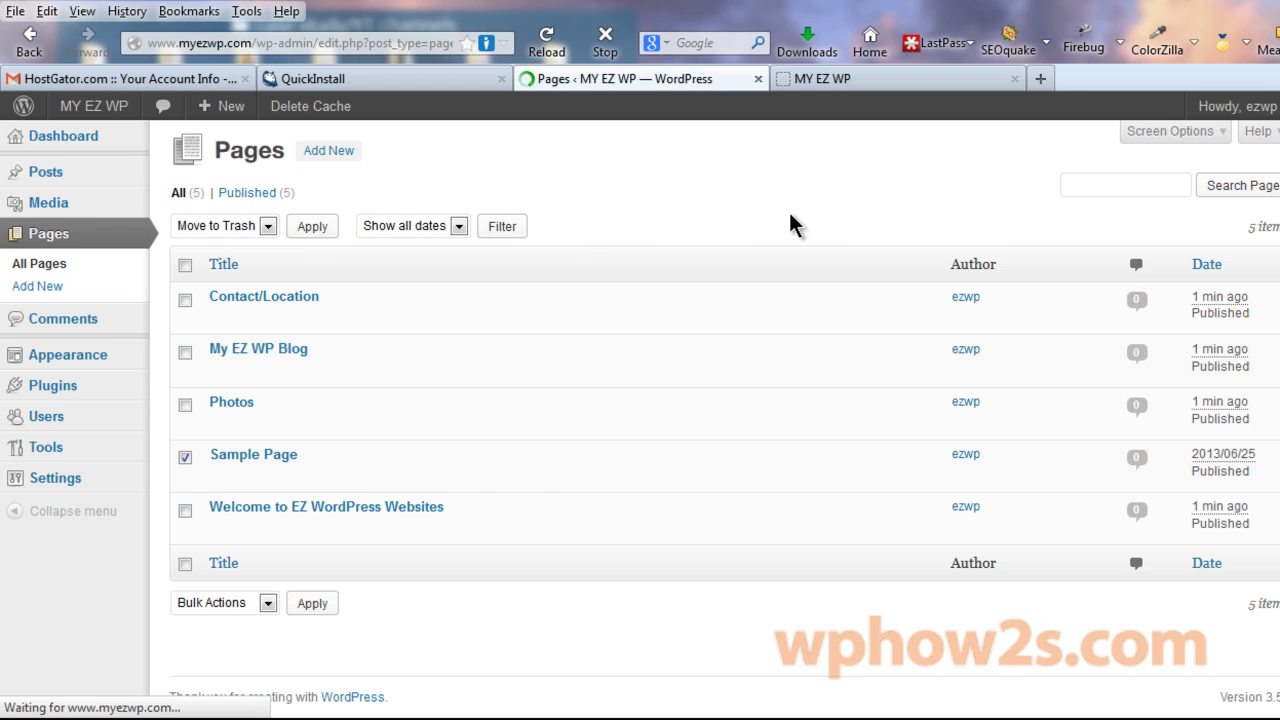
pyautogui.click(925, 80)
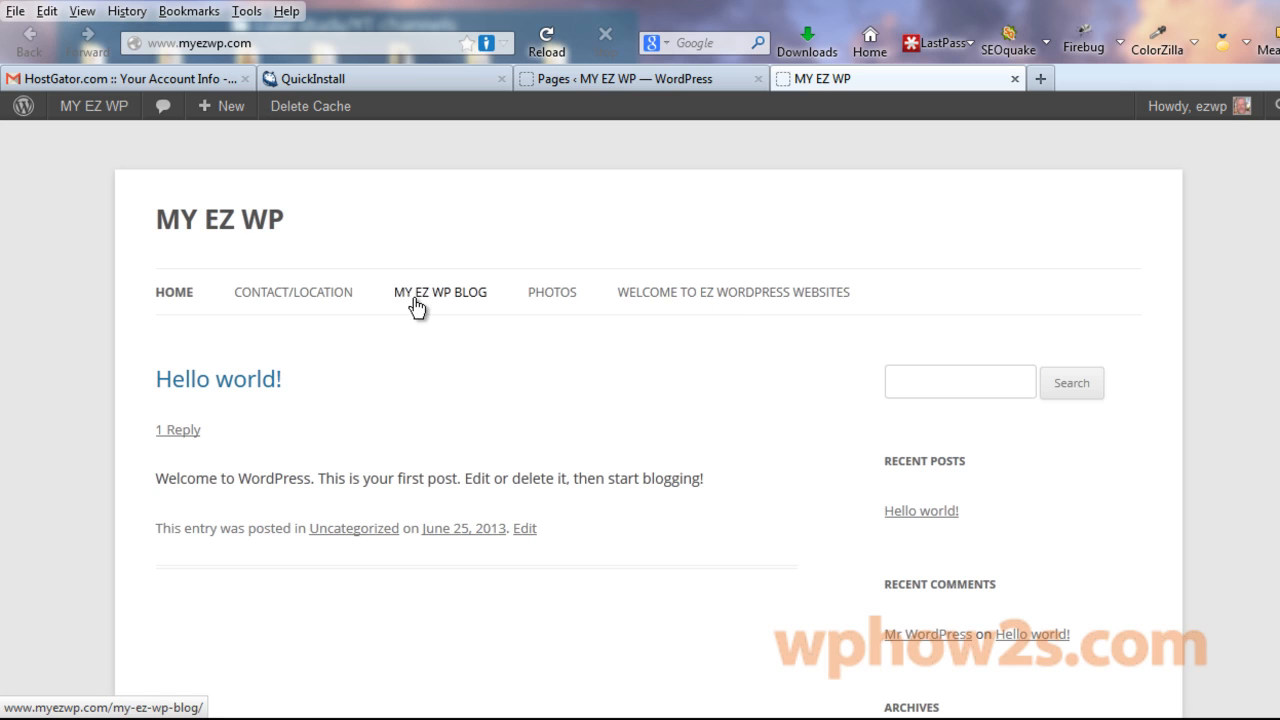
pyautogui.click(588, 80)
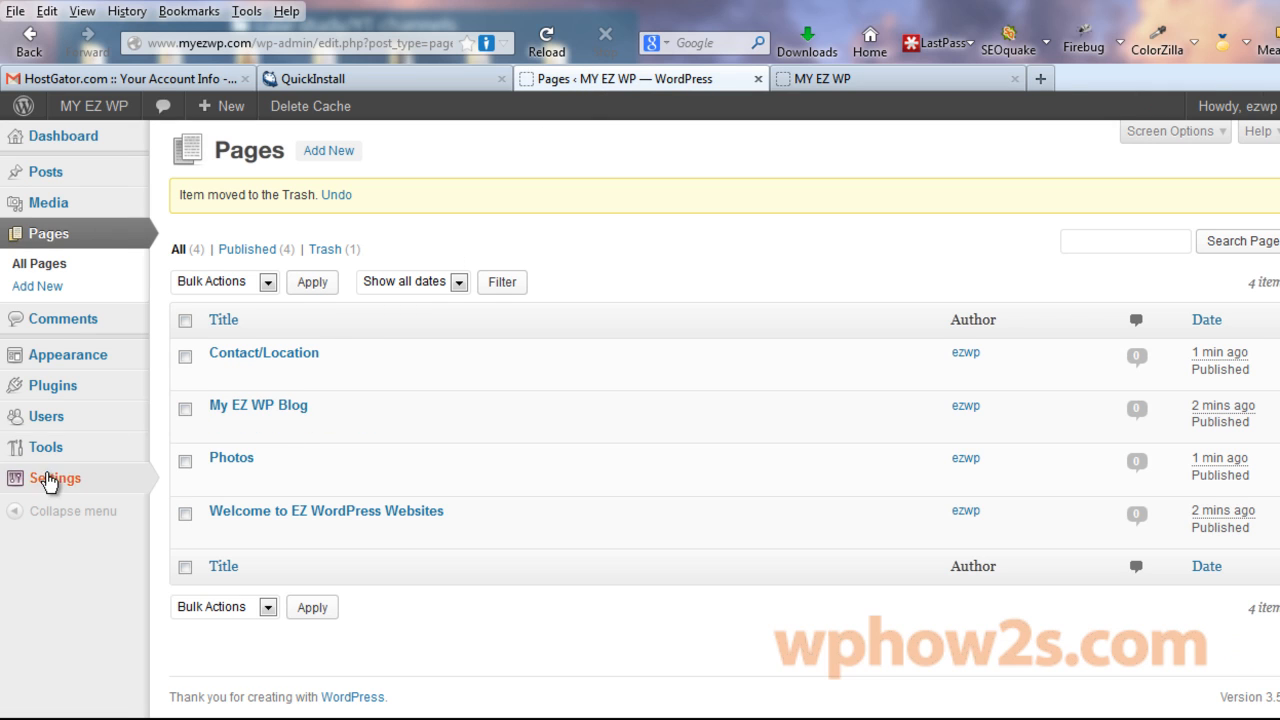
pyautogui.moveTo(48, 480)
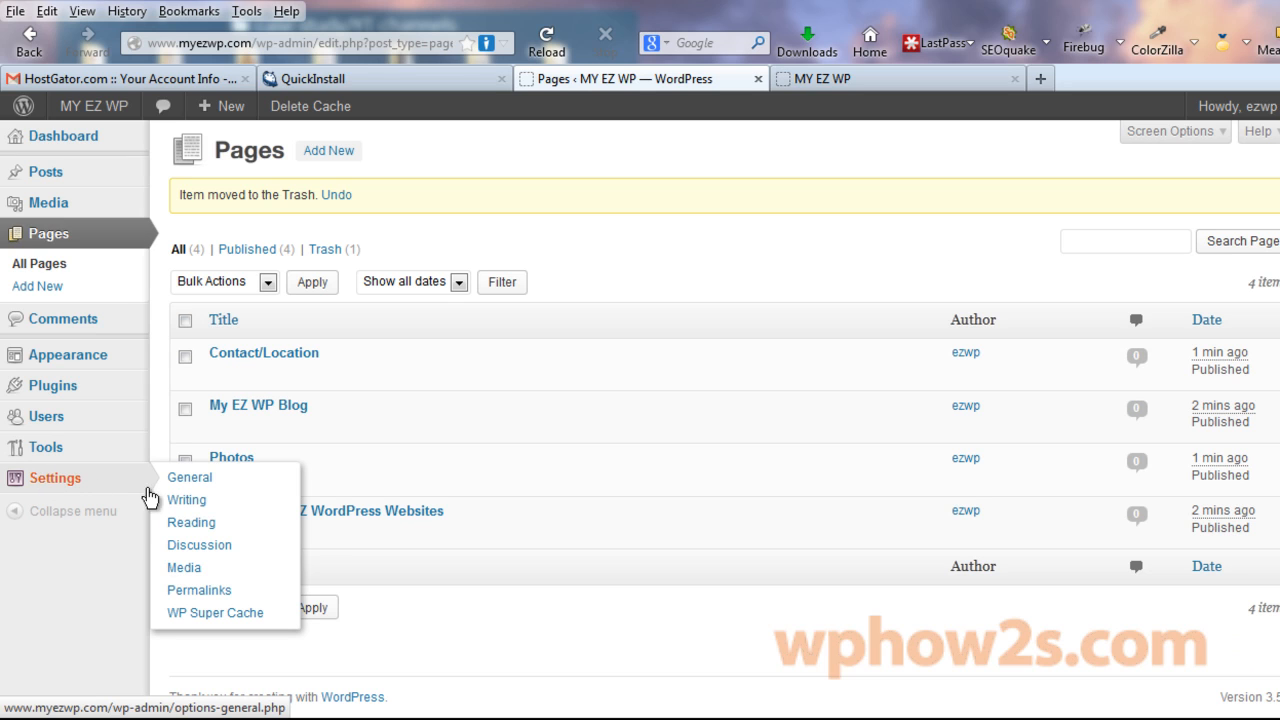
# In Reading Settings, make Welcome to EZ WordPress Websites the front page and My EZ WP Blog the posts page.
pyautogui.click(191, 523)
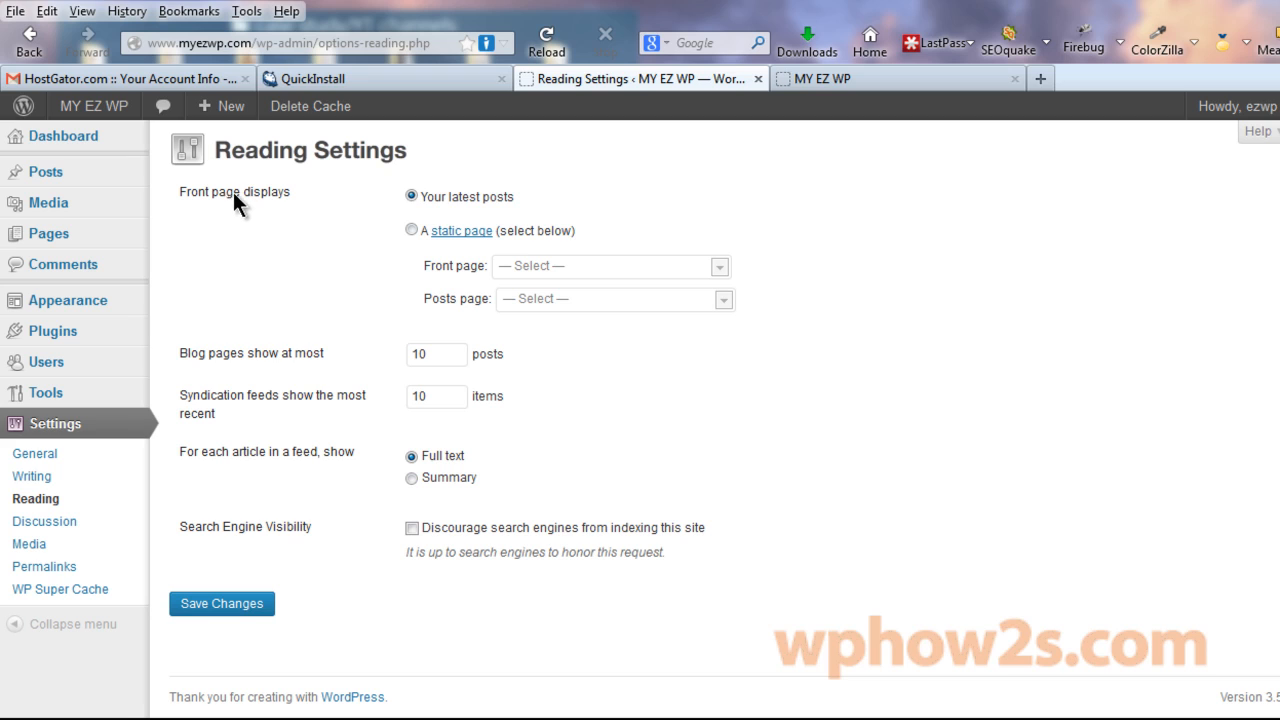
pyautogui.click(410, 231)
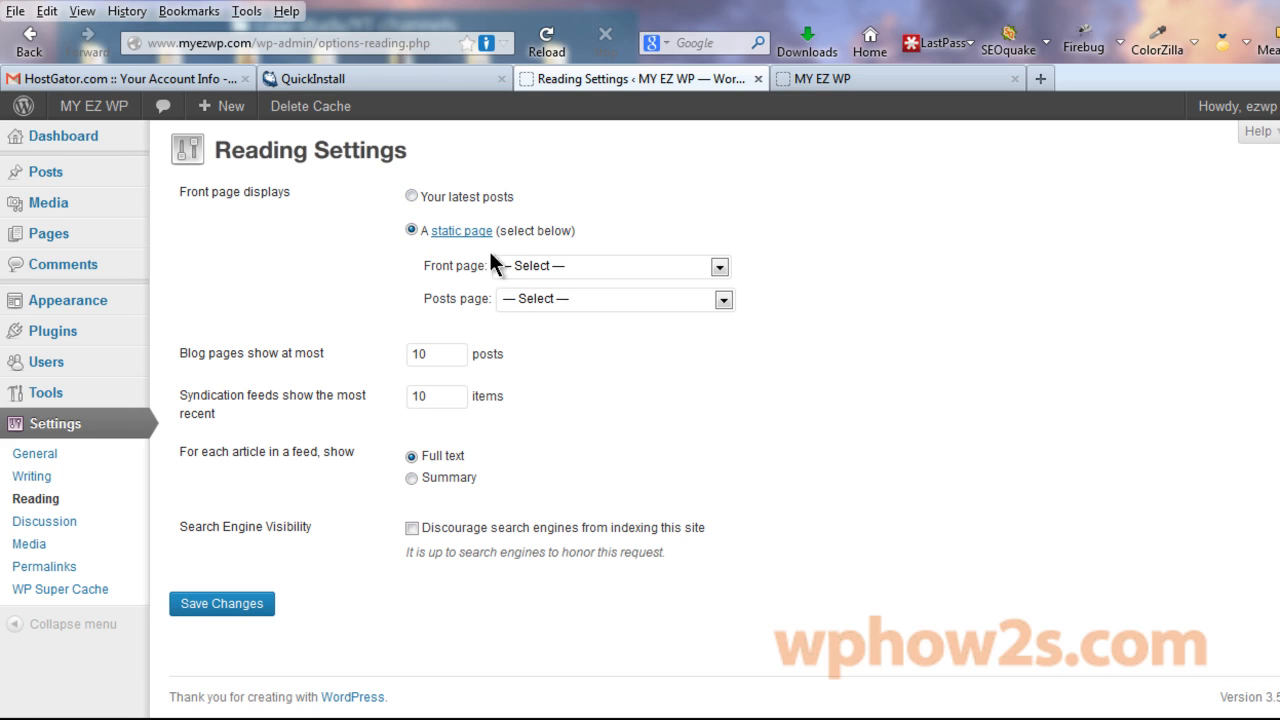
pyautogui.click(719, 267)
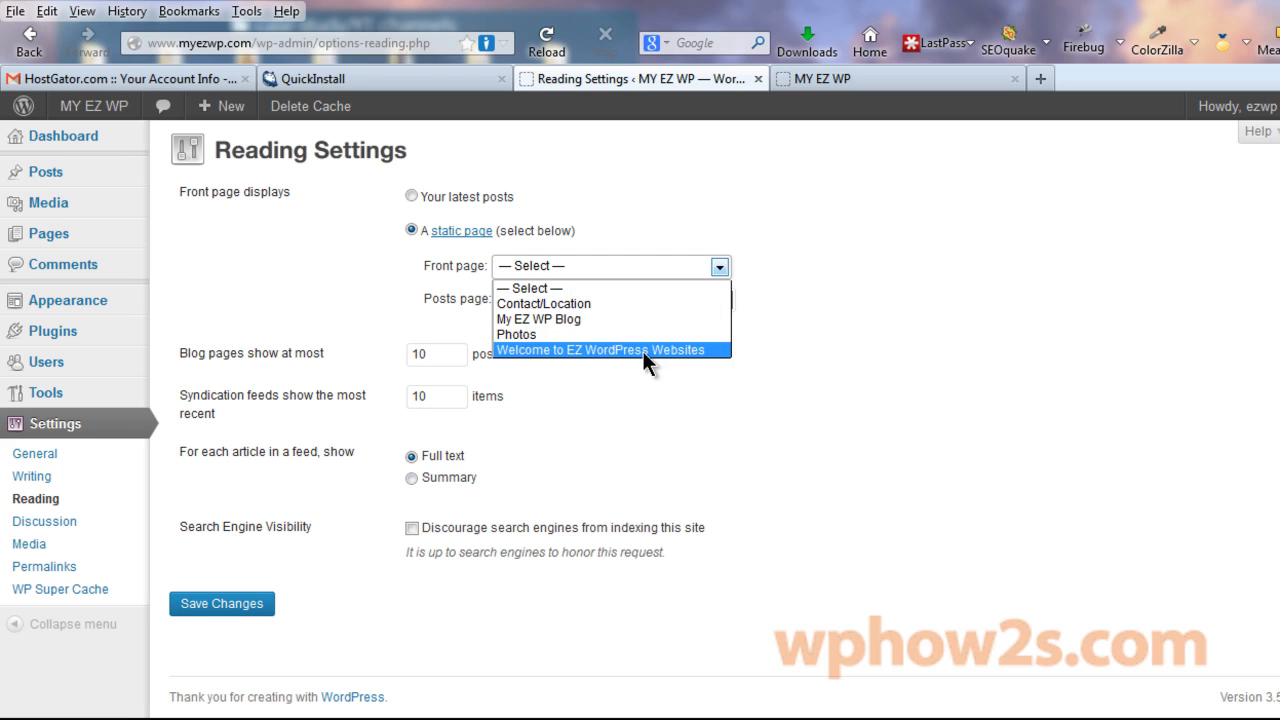
pyautogui.click(643, 351)
pyautogui.click(723, 300)
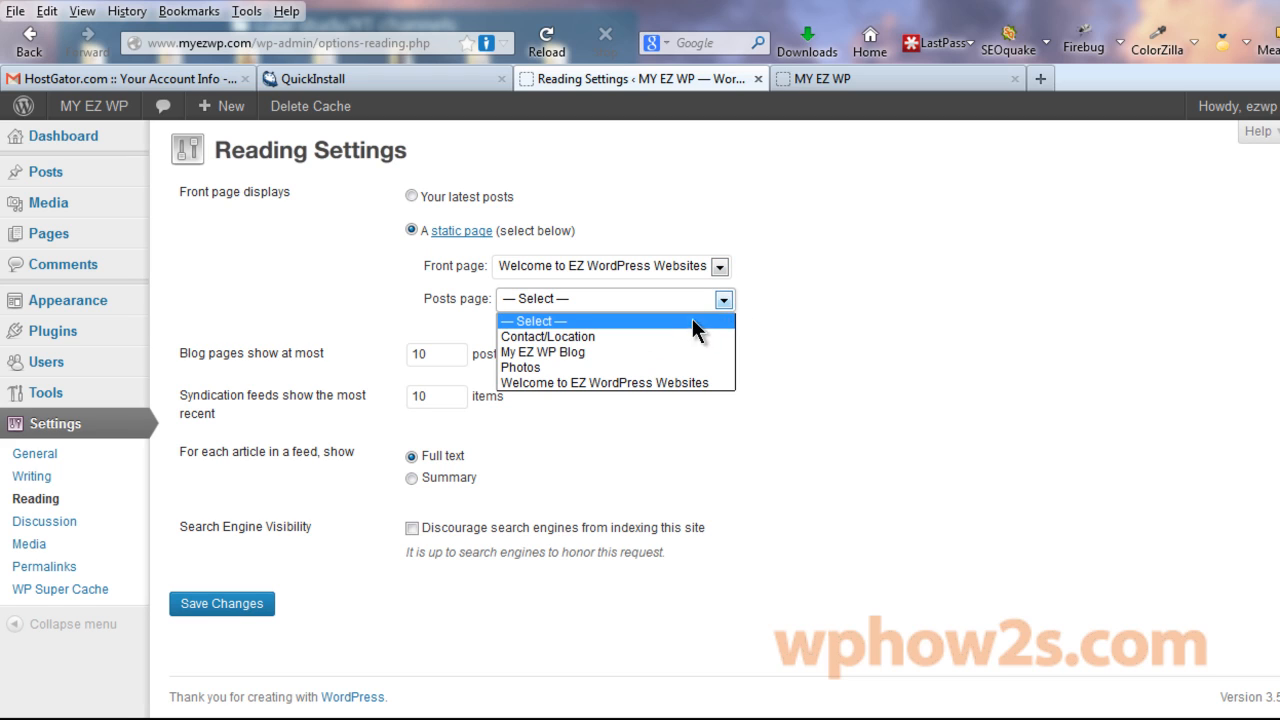
pyautogui.click(604, 352)
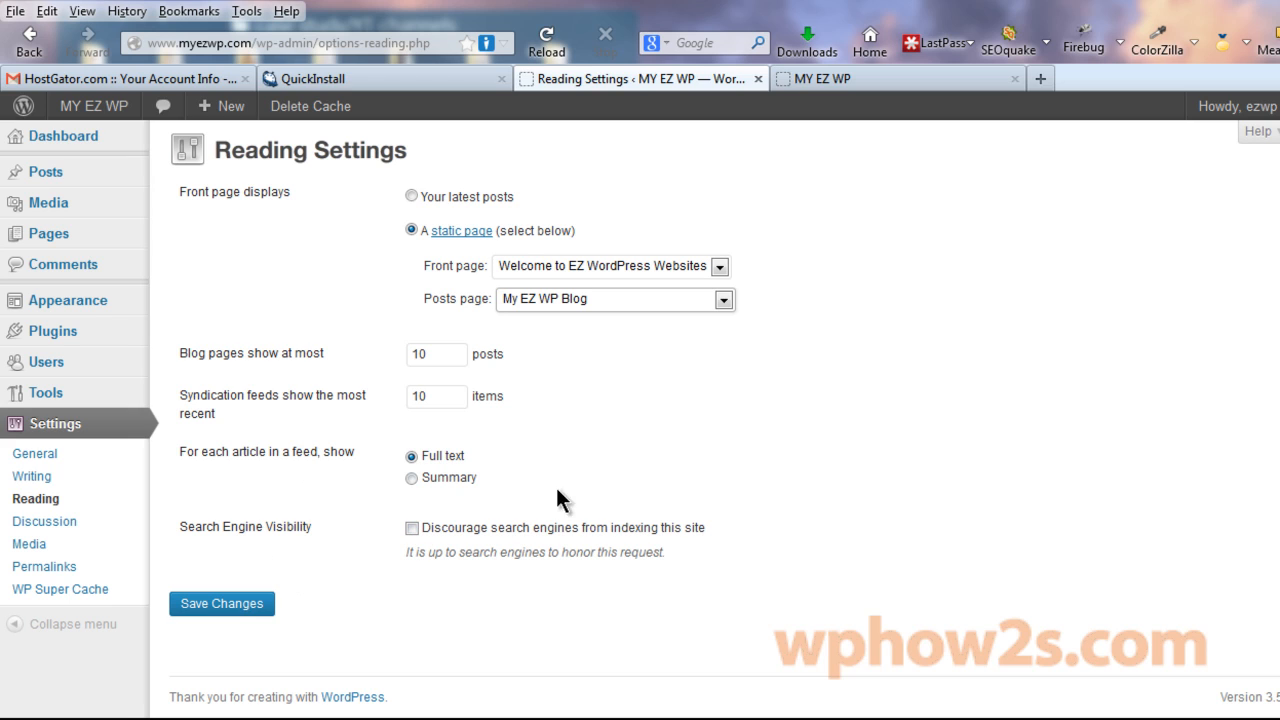
pyautogui.click(222, 606)
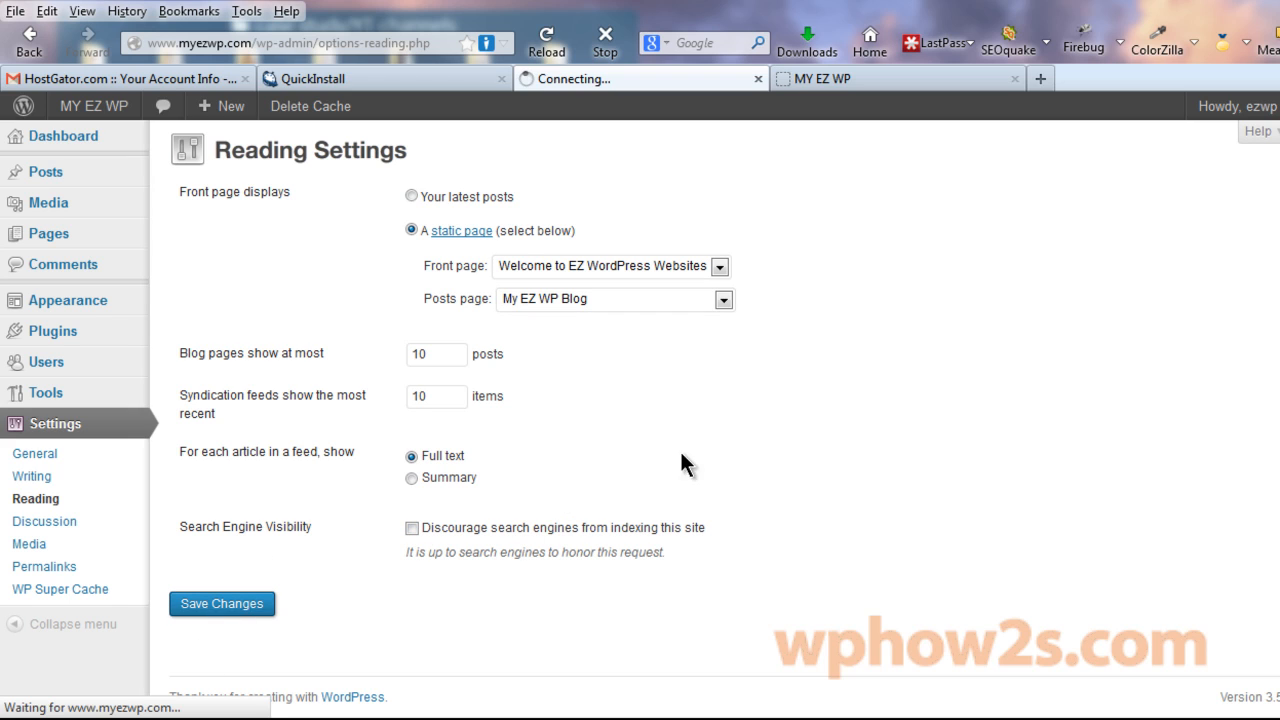
# Reload the live site to see the new front page, then open the pages list.
pyautogui.click(862, 78)
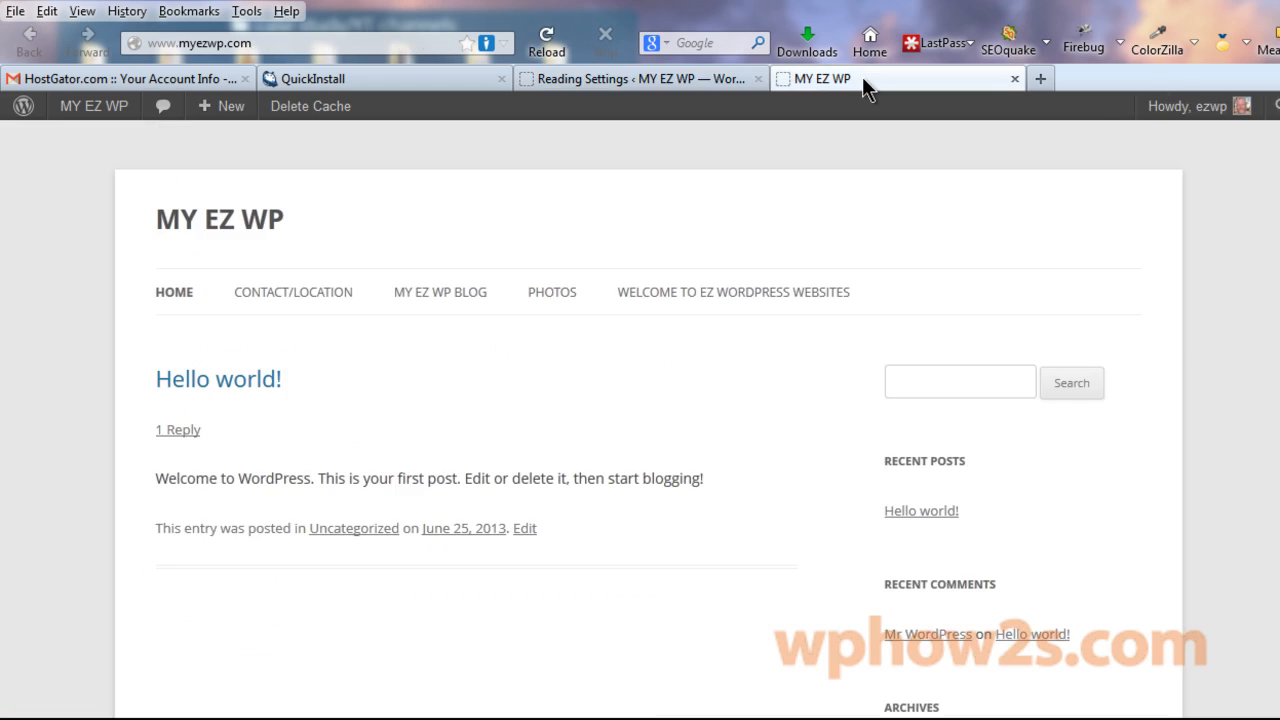
pyautogui.click(938, 93)
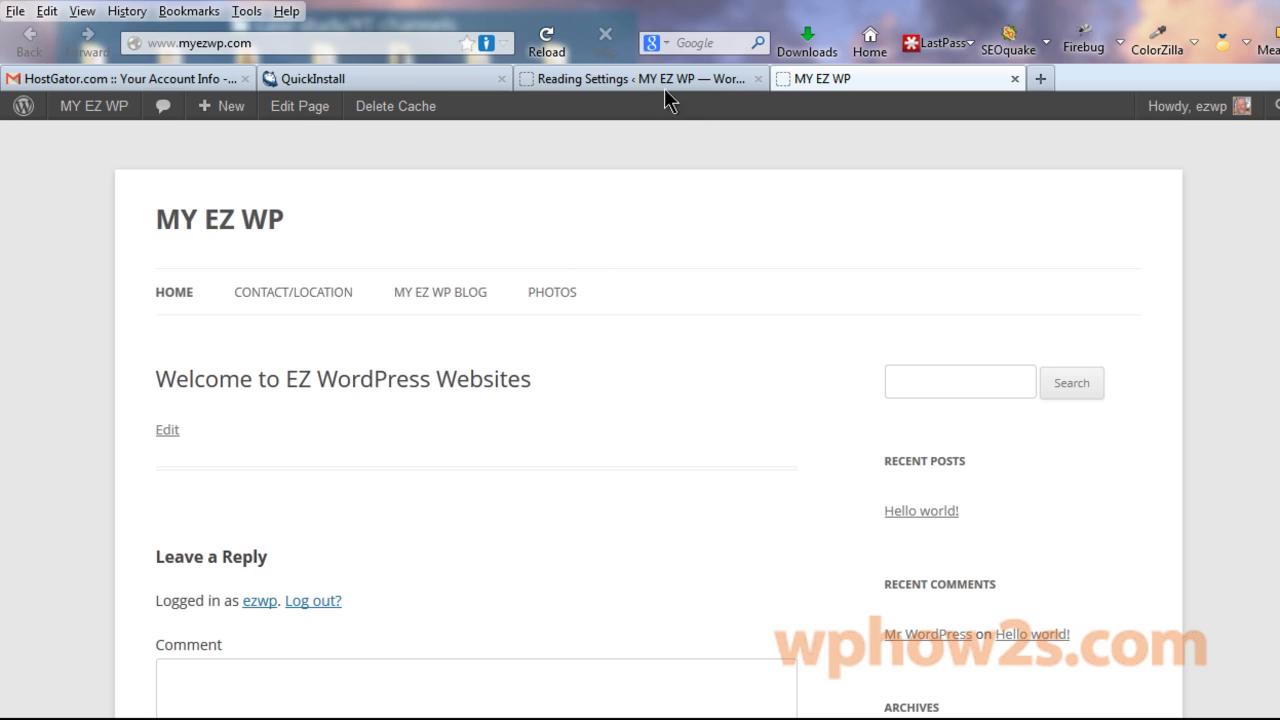
pyautogui.click(640, 80)
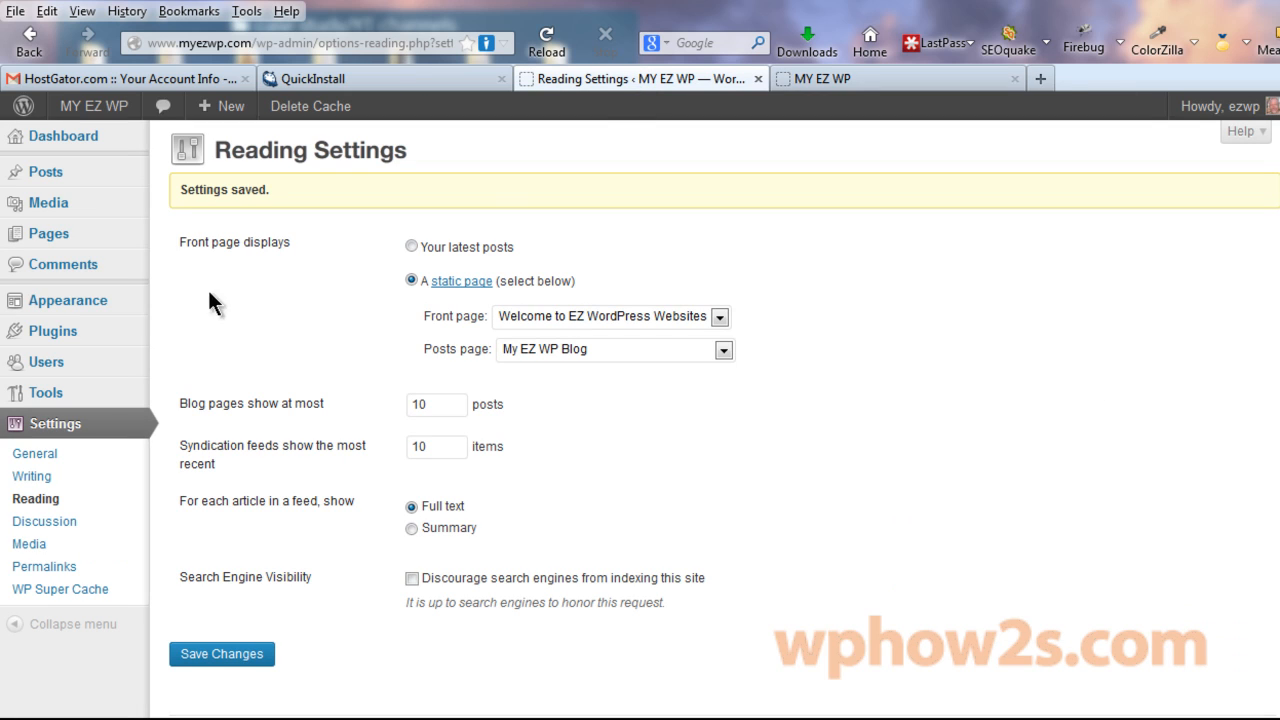
pyautogui.click(50, 233)
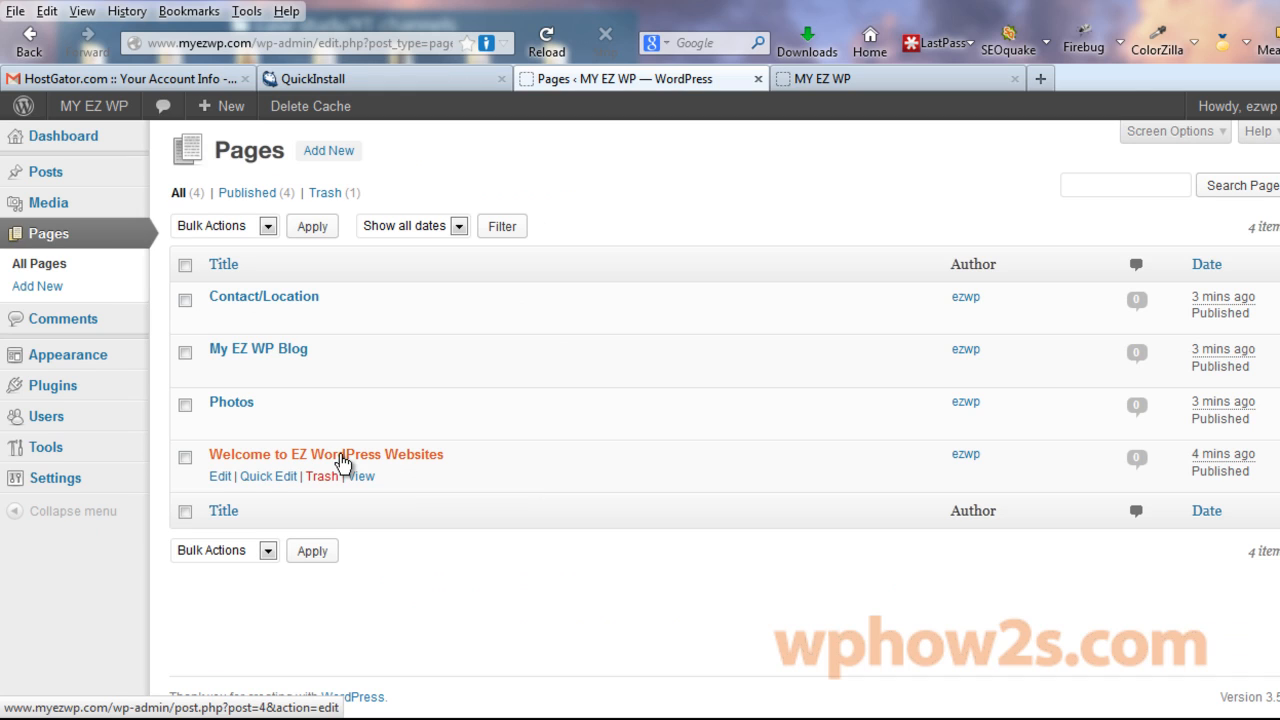
# Quick Edit the Welcome page to uncheck Allow Comments and update it.
pyautogui.click(271, 476)
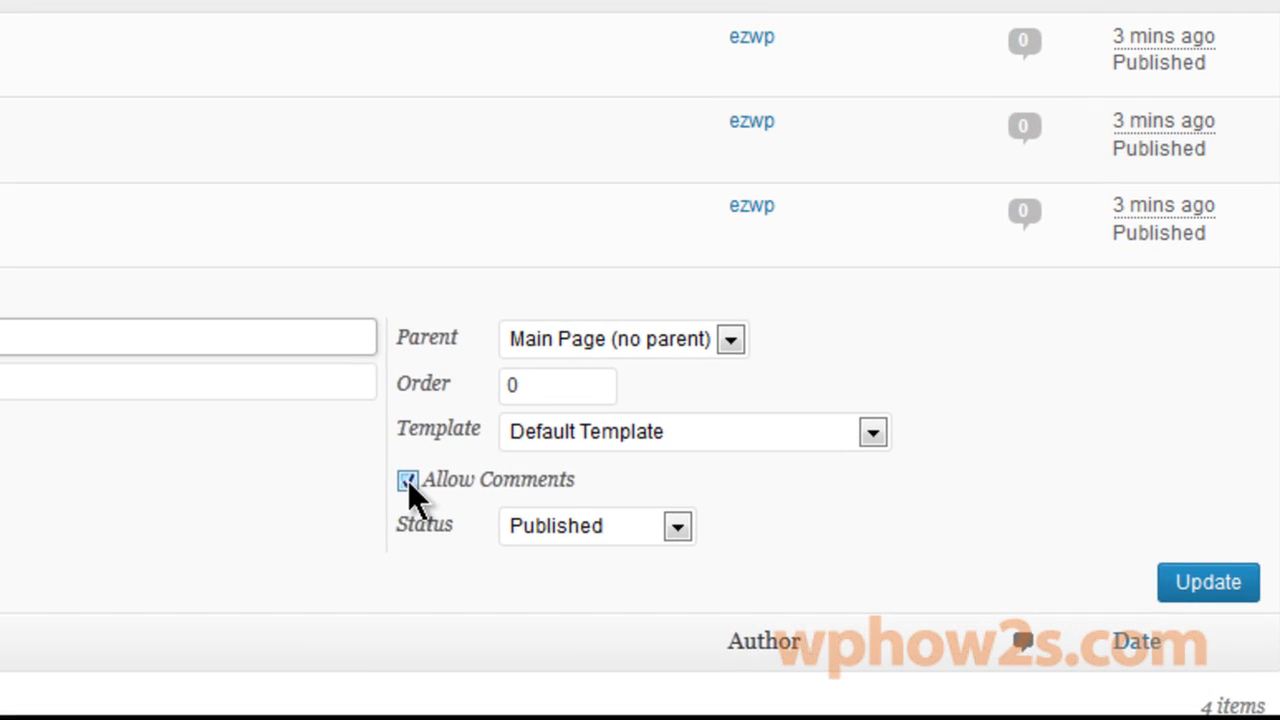
pyautogui.click(413, 482)
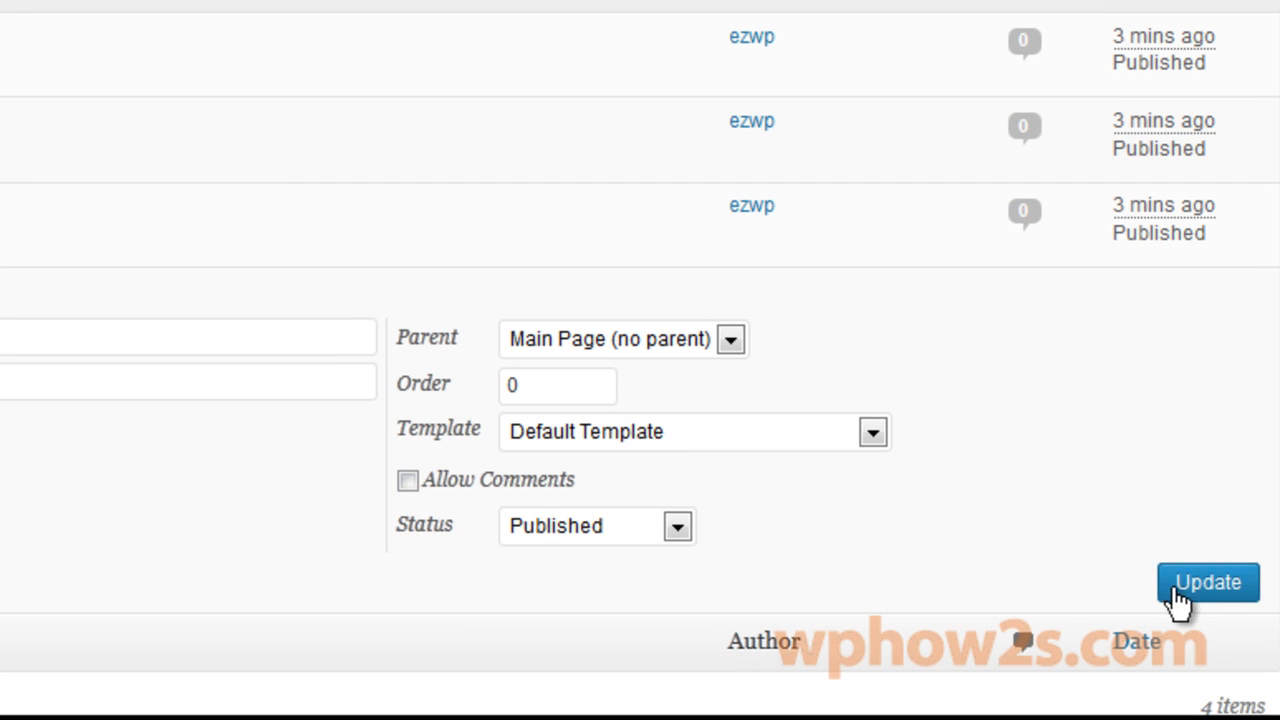
pyautogui.click(1210, 583)
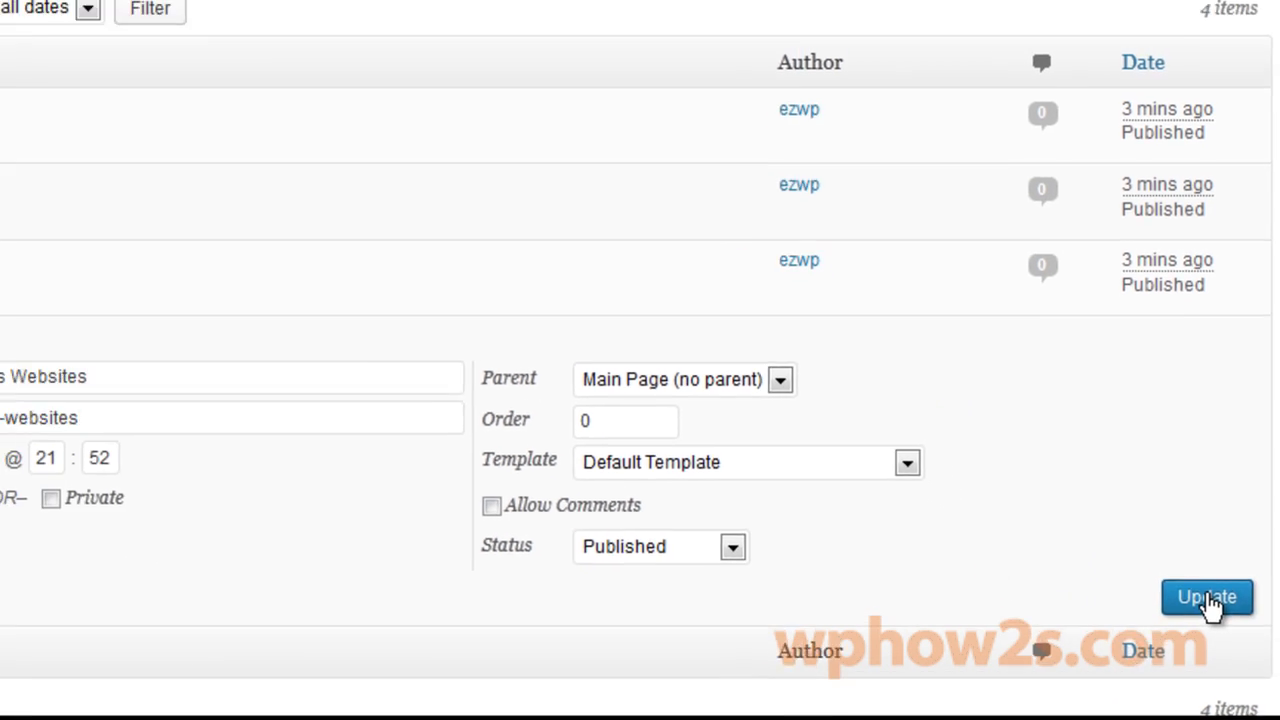
# Reload the live site to confirm no reply form, view the Photos page, then return to Pages.
pyautogui.click(813, 94)
pyautogui.rightClick(812, 94)
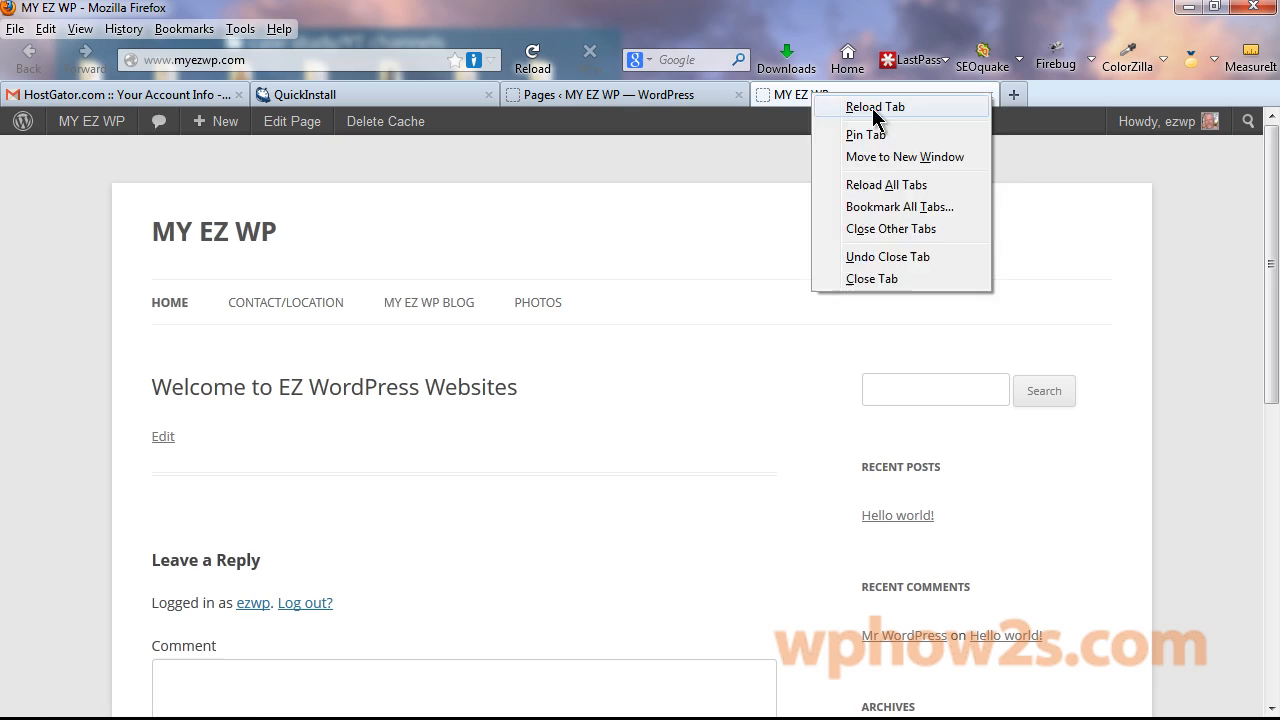
pyautogui.click(872, 108)
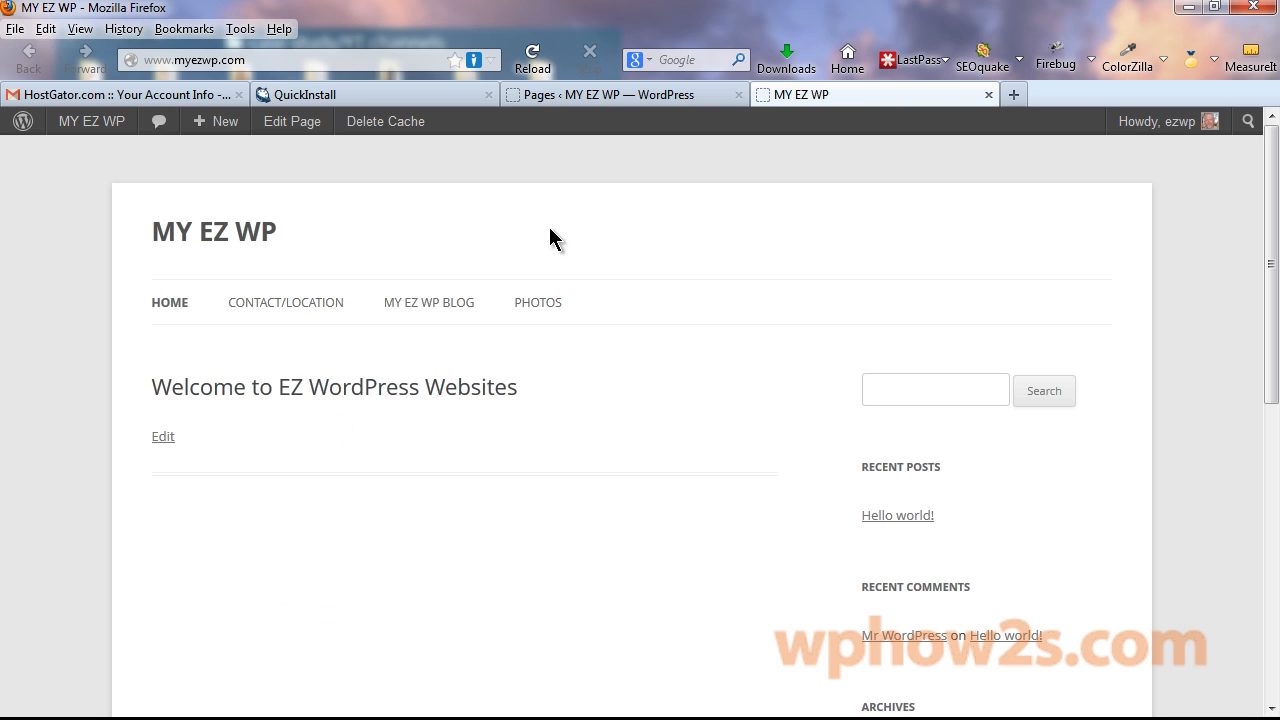
pyautogui.click(559, 301)
pyautogui.moveTo(1269, 215)
pyautogui.mouseDown()
pyautogui.moveTo(1264, 355)
pyautogui.moveTo(1256, 218)
pyautogui.mouseUp()
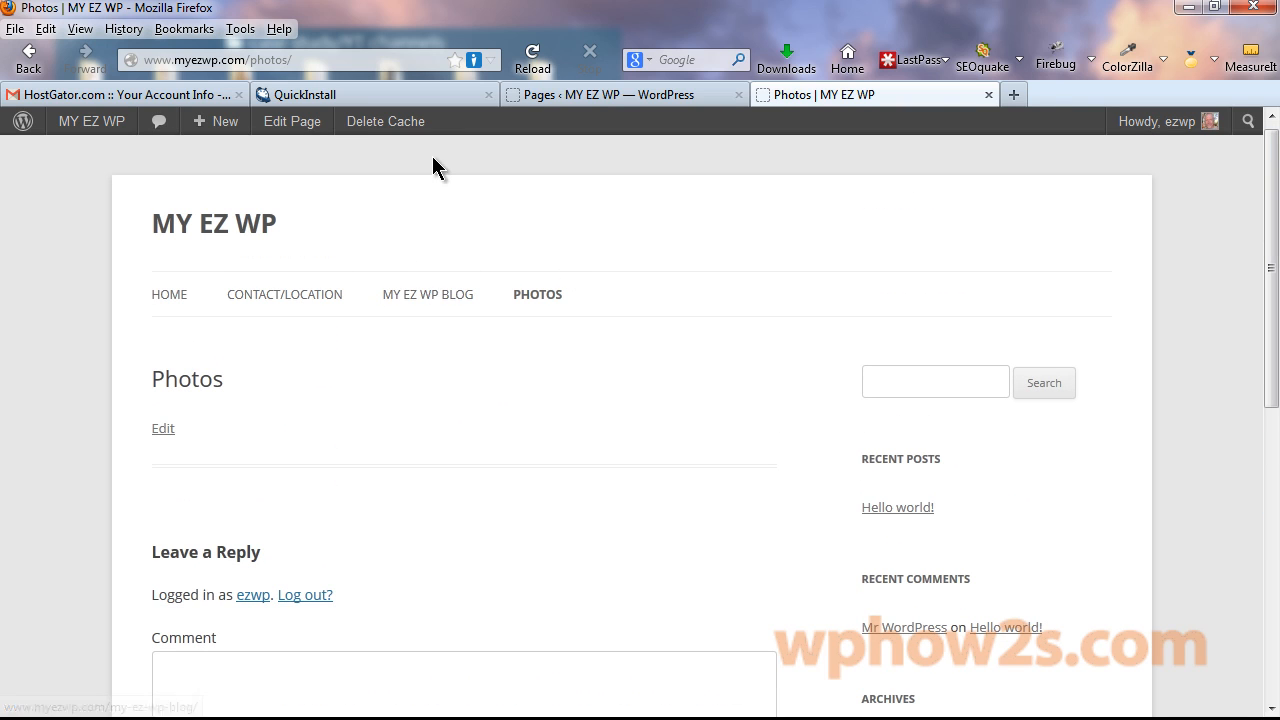
pyautogui.click(645, 94)
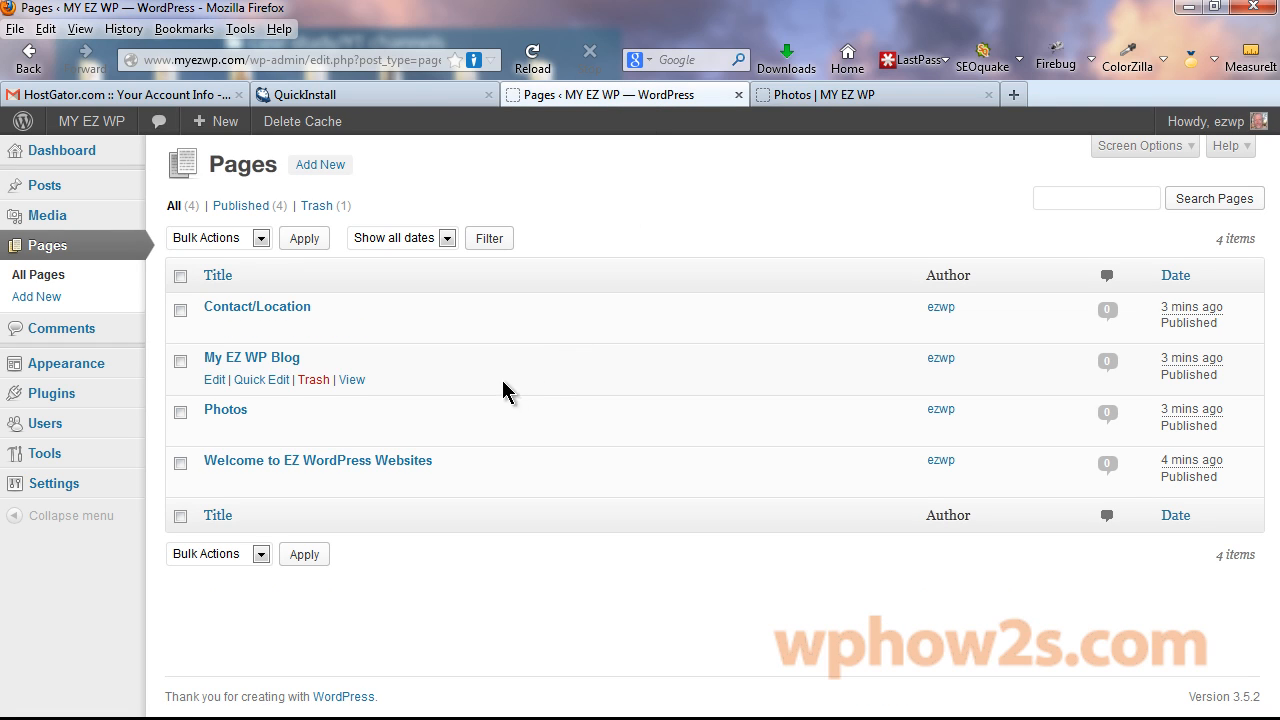
# Bulk edit Contact/Location and Photos to set Comments to Do not allow.
pyautogui.click(180, 310)
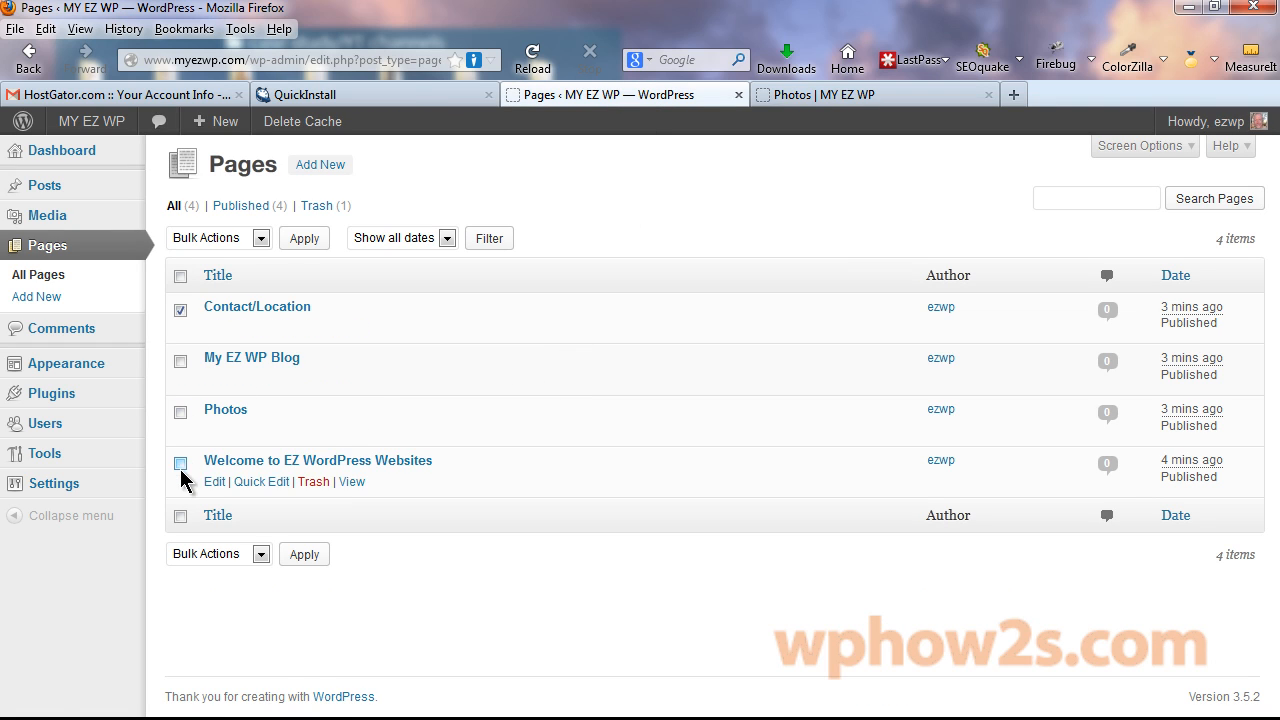
pyautogui.click(180, 412)
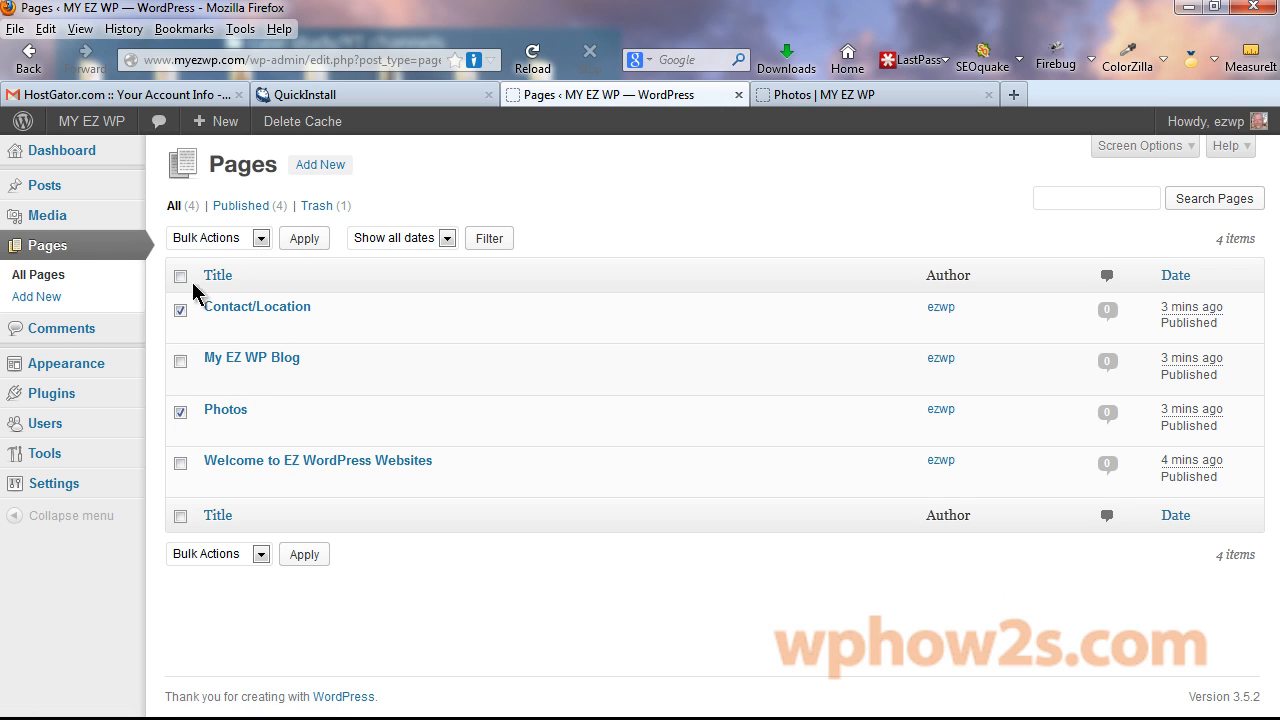
pyautogui.click(262, 242)
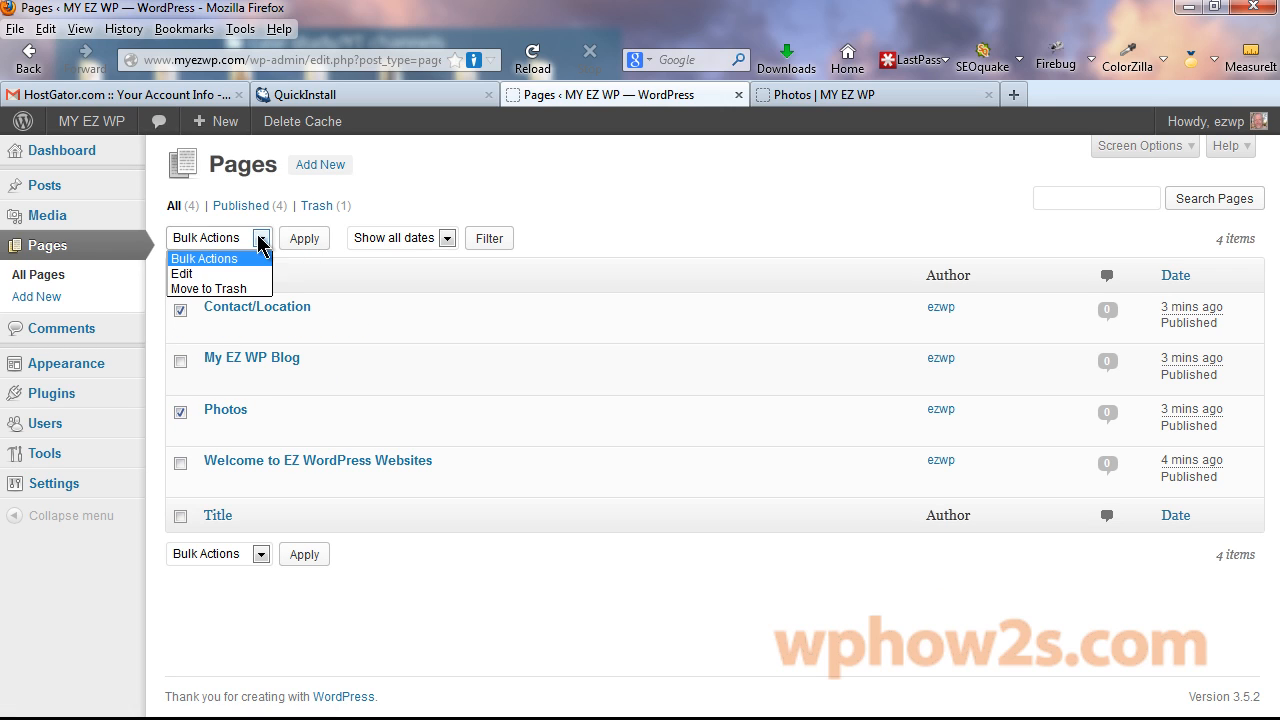
pyautogui.click(228, 283)
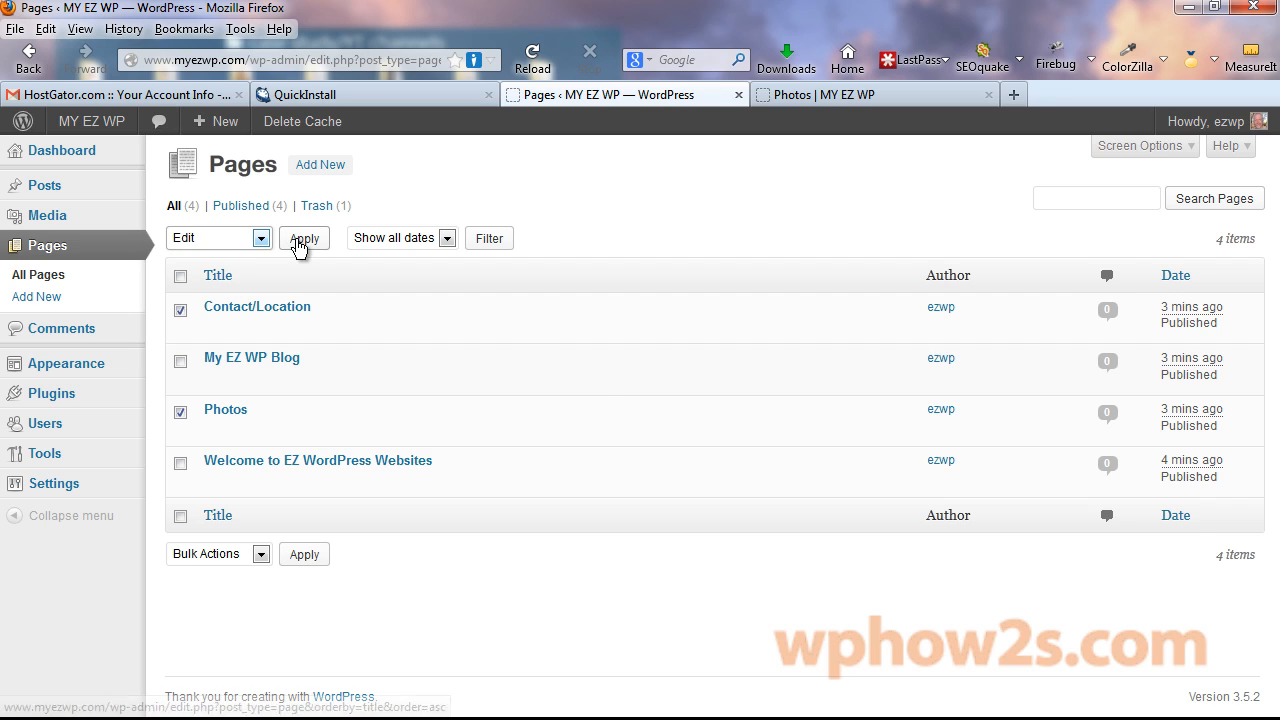
pyautogui.click(304, 238)
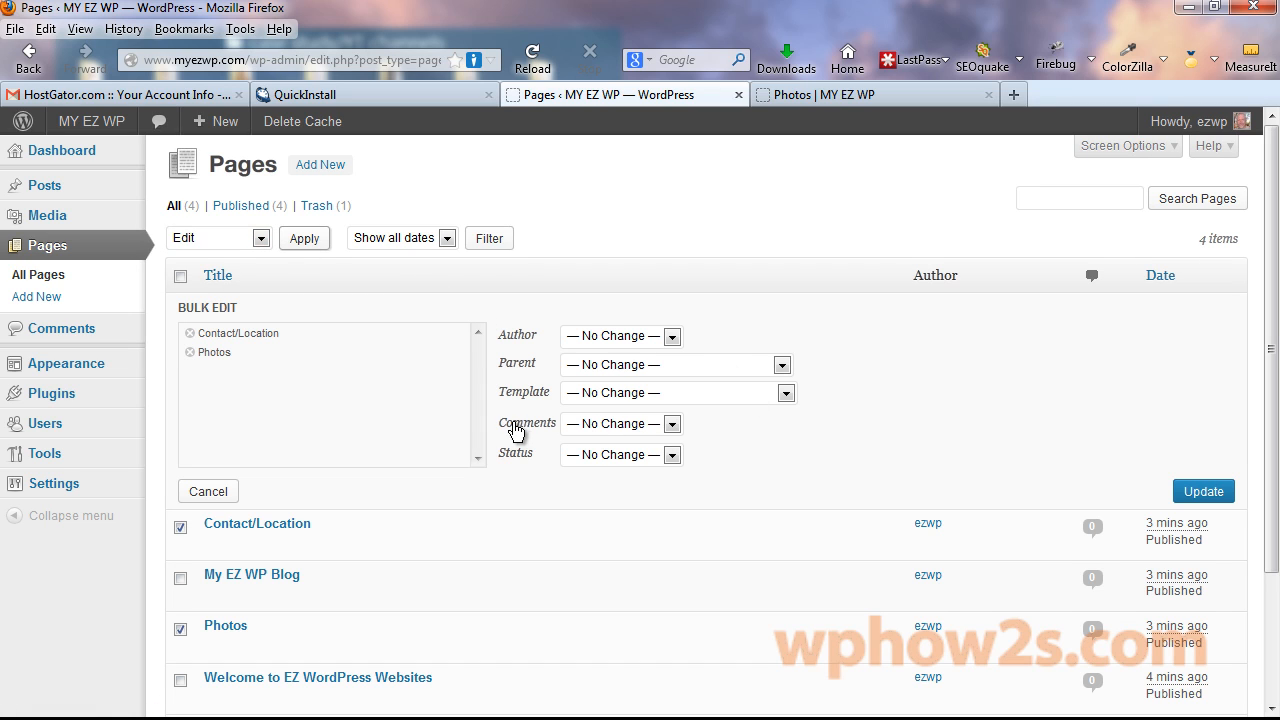
pyautogui.click(672, 424)
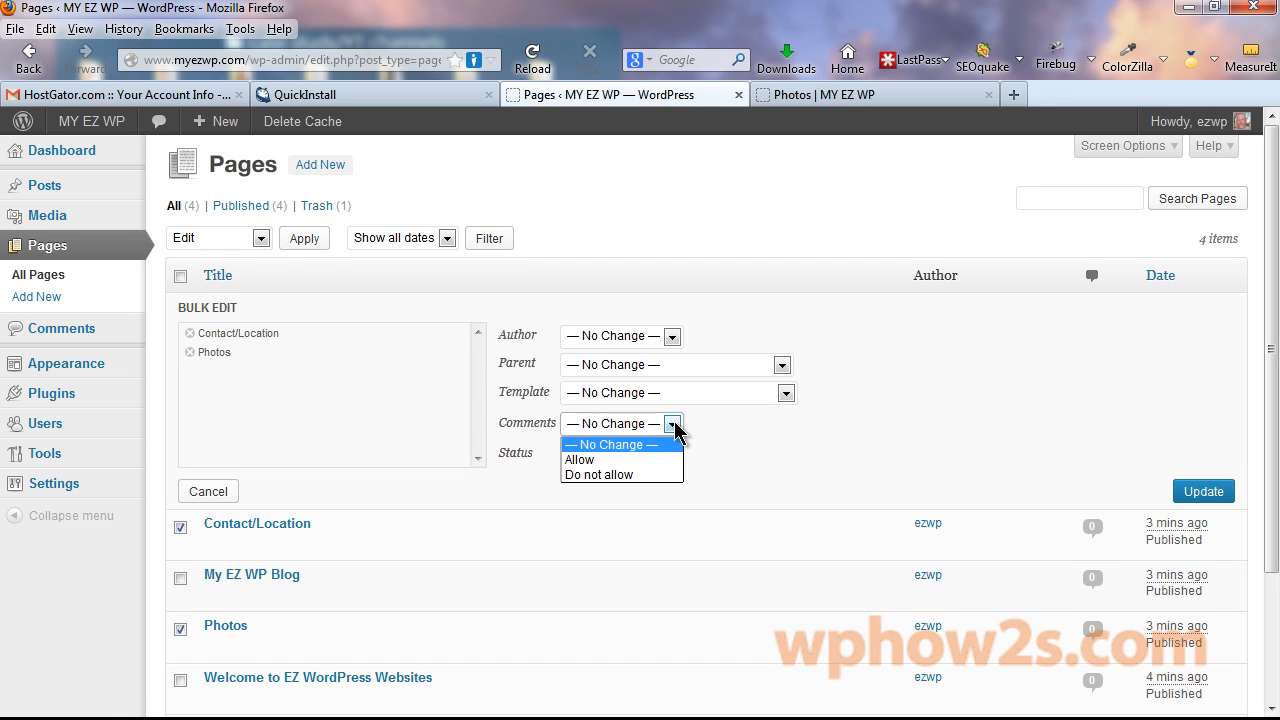
pyautogui.click(620, 476)
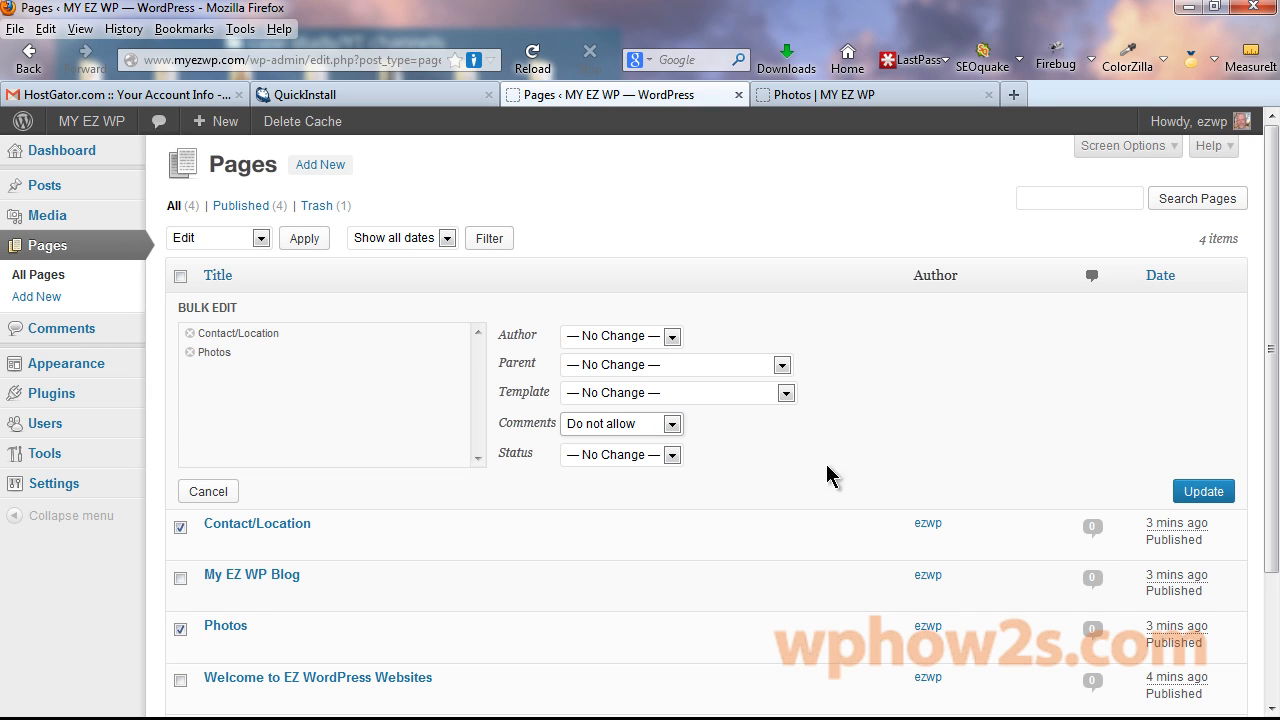
pyautogui.click(1210, 493)
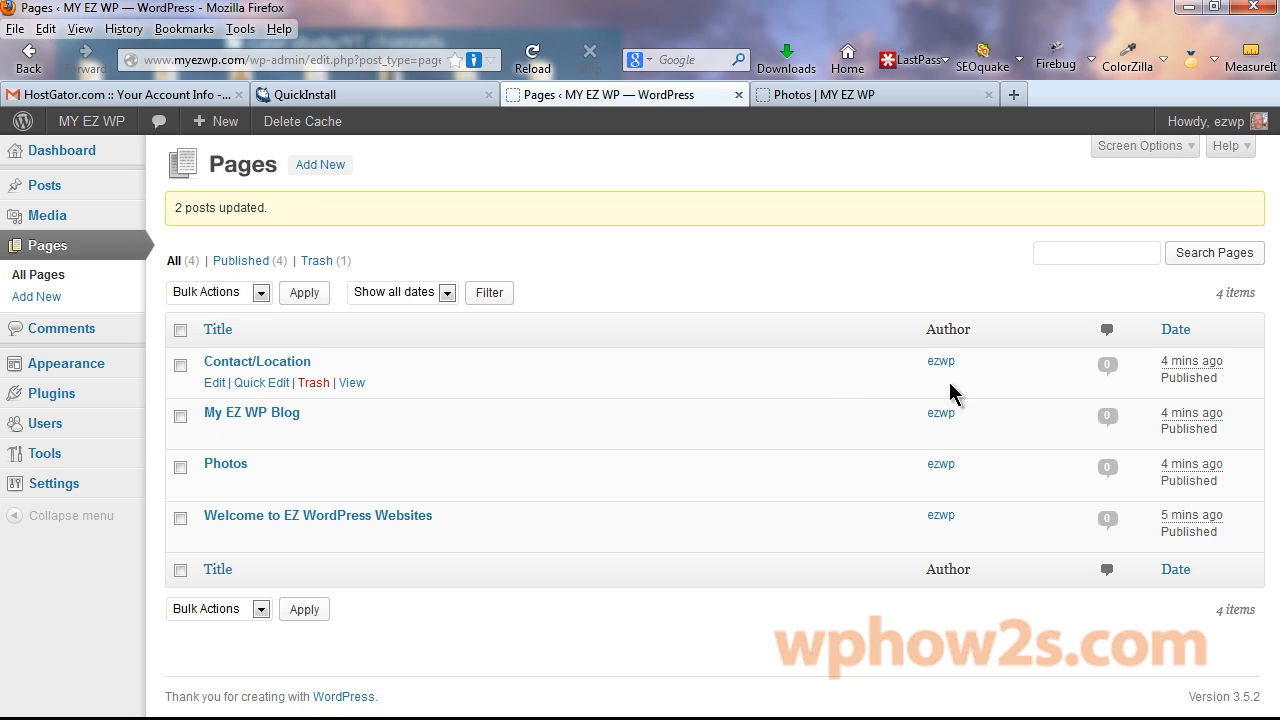
# Reload the live Photos page to check the reply form is gone, then go HOME.
pyautogui.click(814, 96)
pyautogui.rightClick(815, 97)
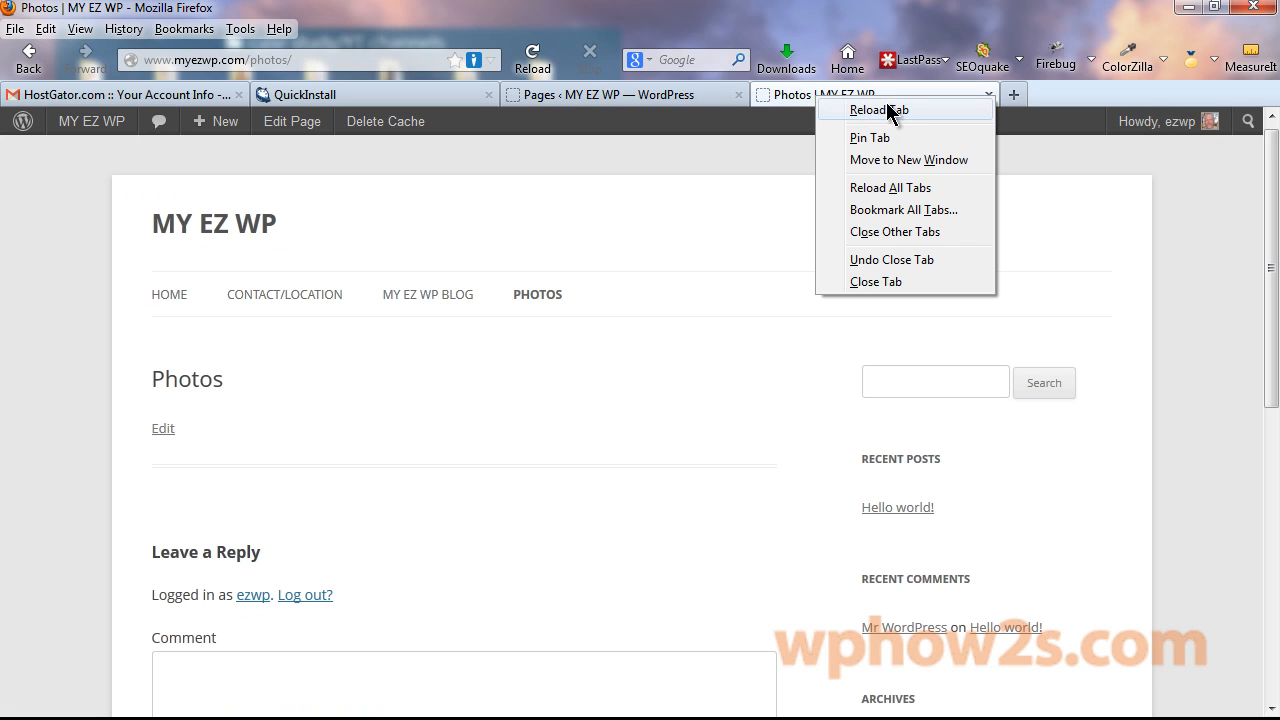
pyautogui.click(878, 110)
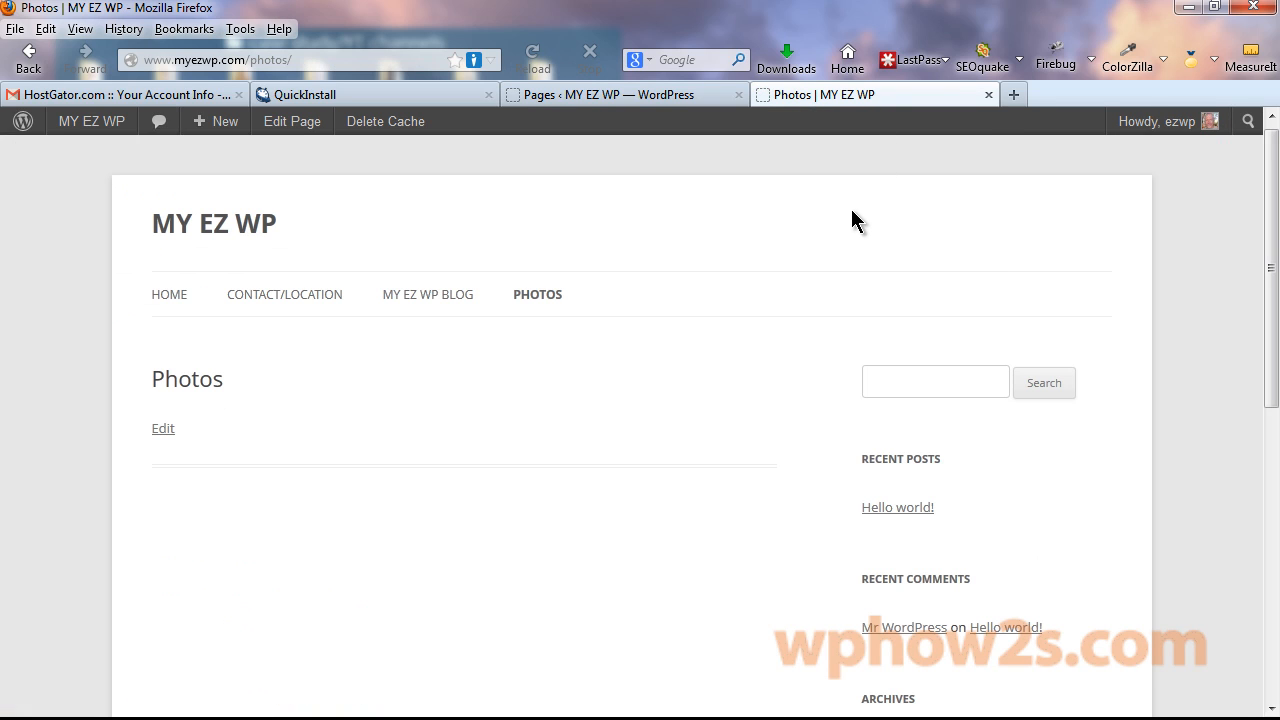
pyautogui.click(165, 296)
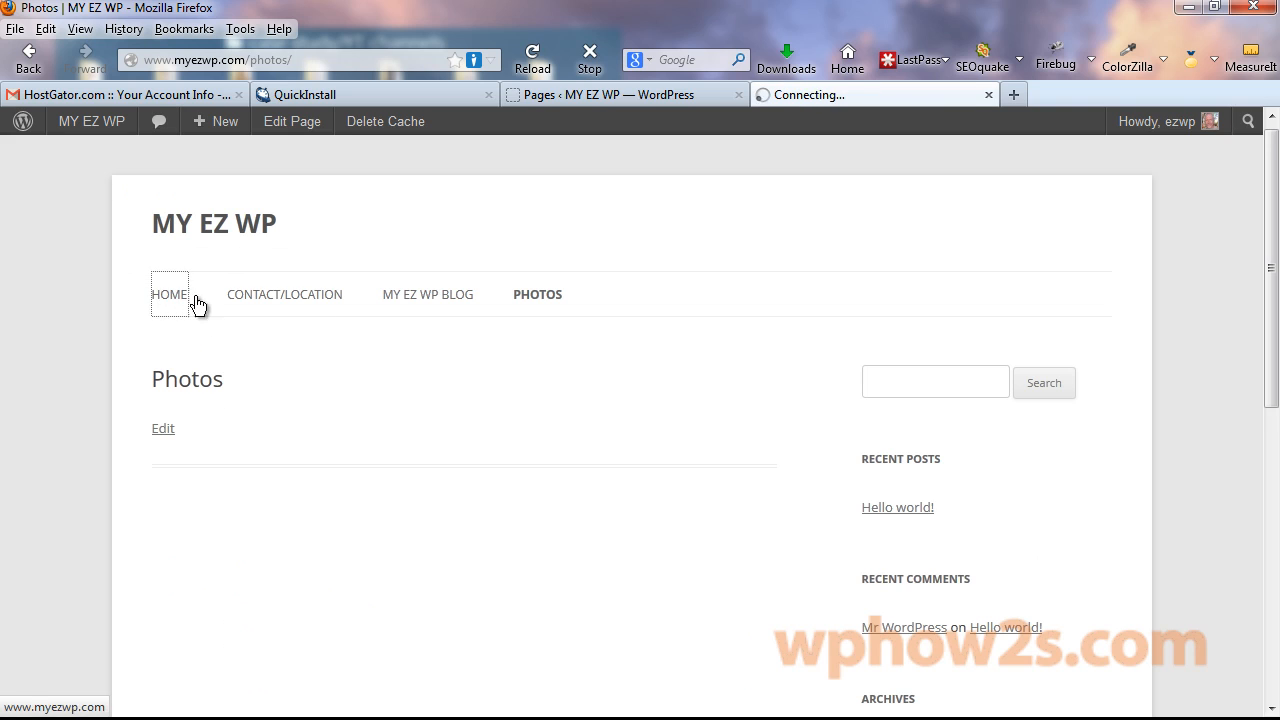
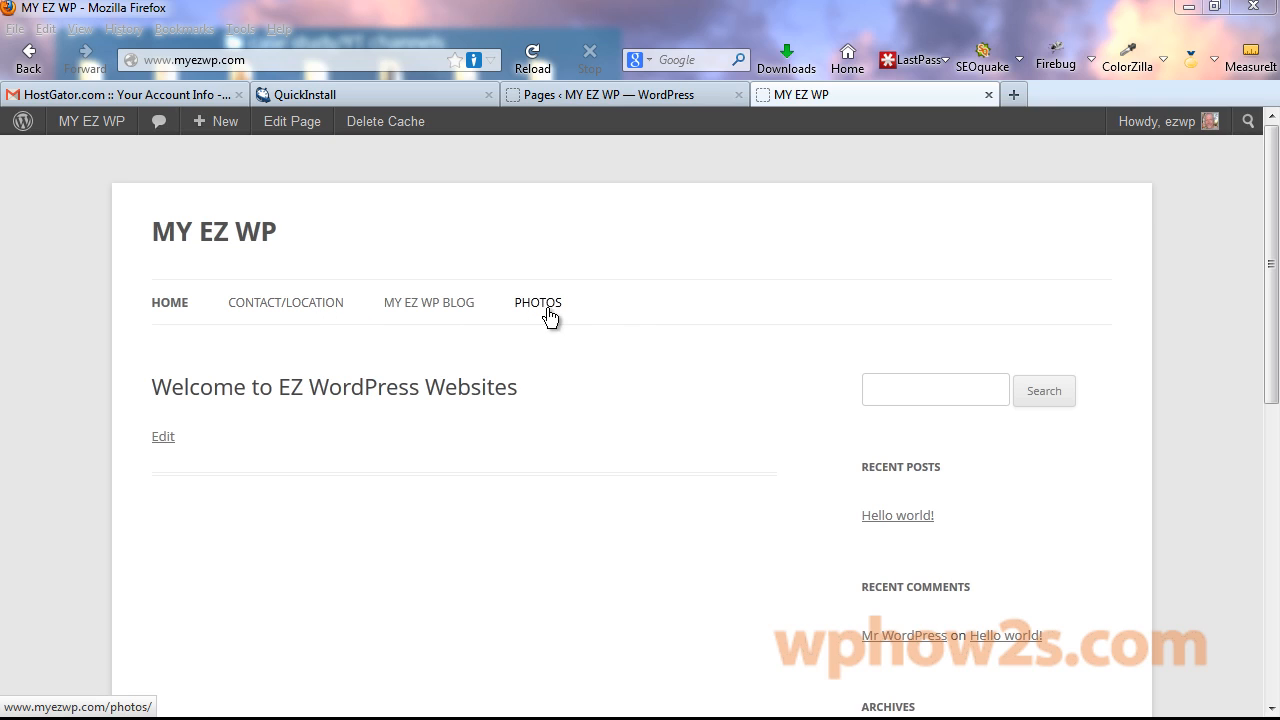
# Switch back to the admin Pages list showing the four published pages.
pyautogui.click(595, 95)
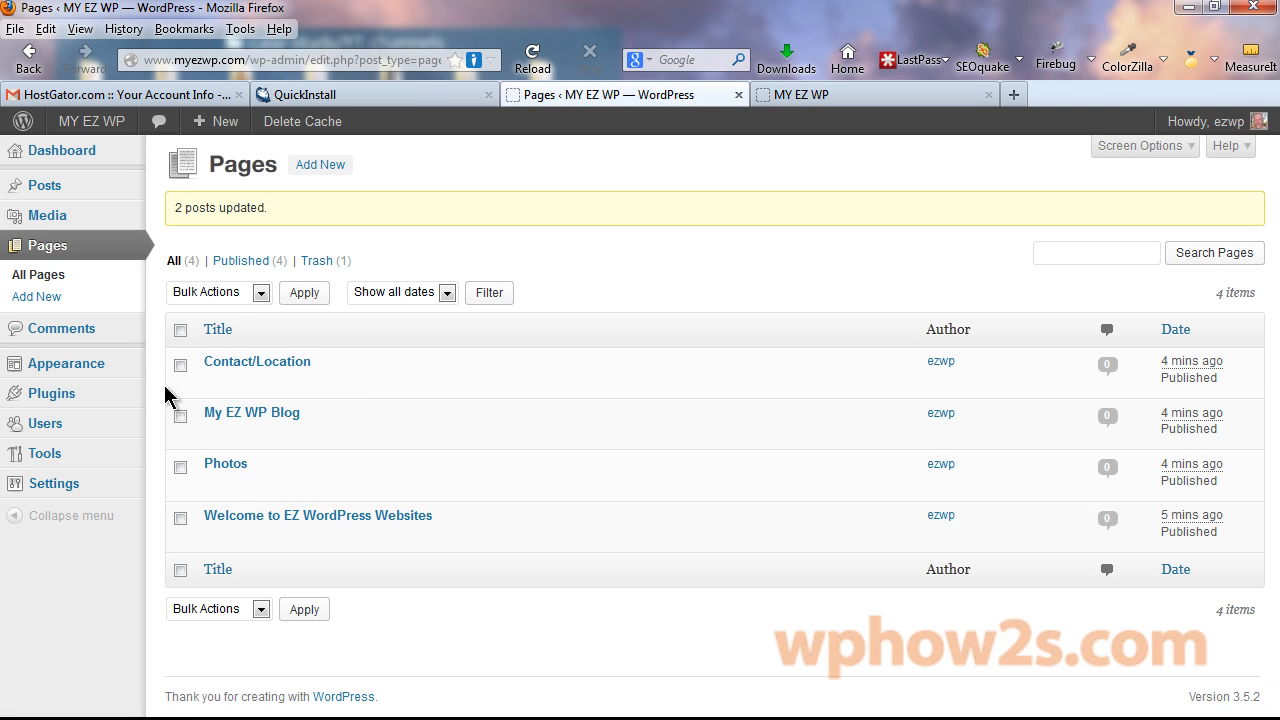
# Create a menu named 'main' and save it as the theme's Primary Menu.
pyautogui.moveTo(80, 370)
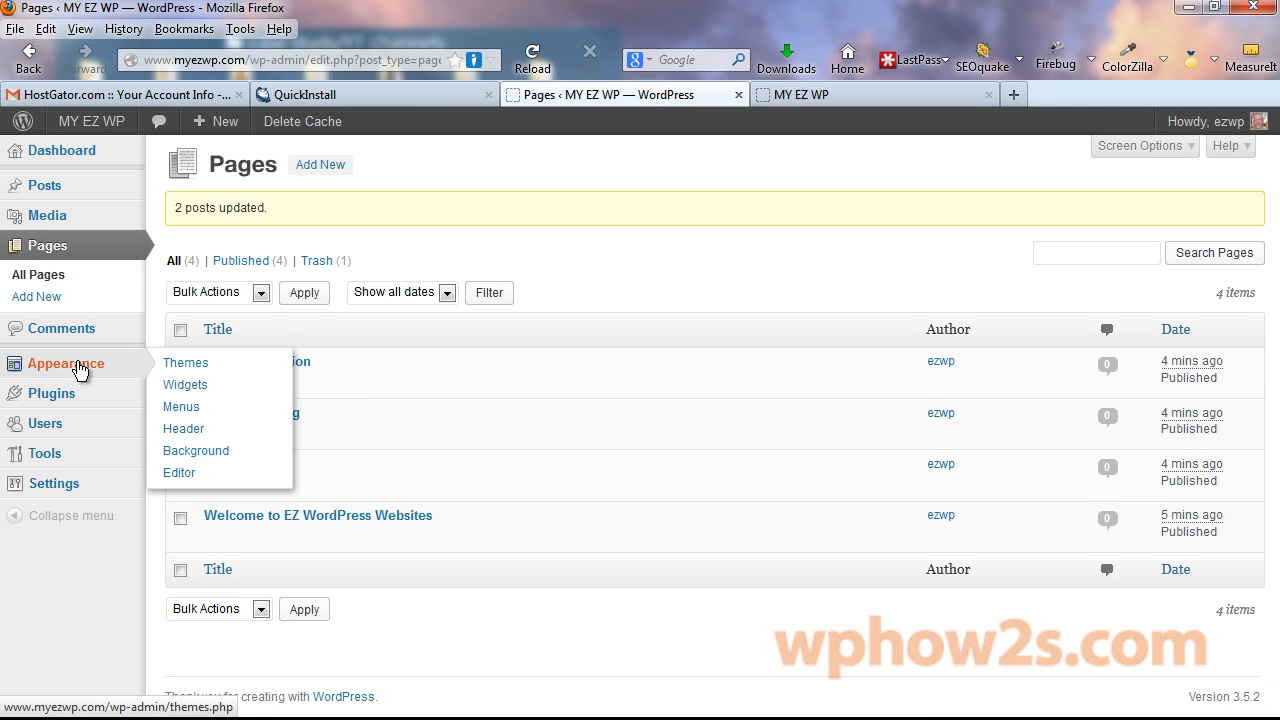
pyautogui.click(181, 407)
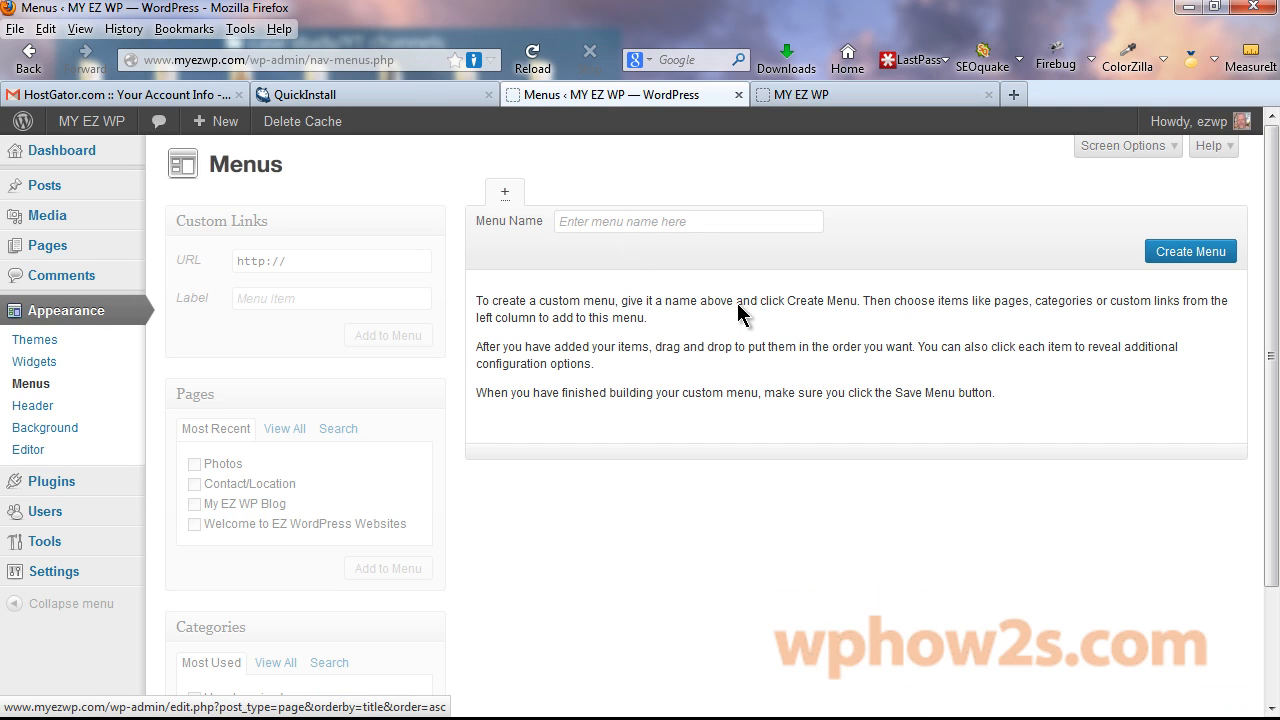
pyautogui.click(657, 219)
pyautogui.write('main')
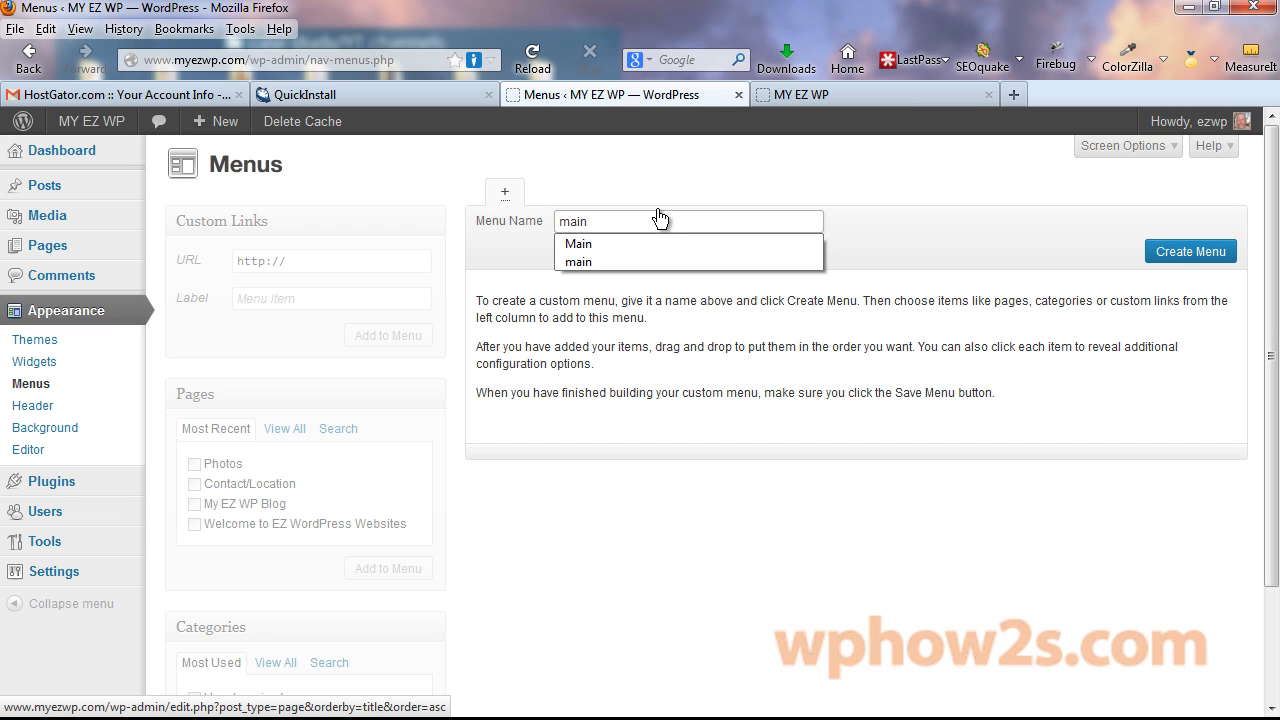
pyautogui.press('Return')
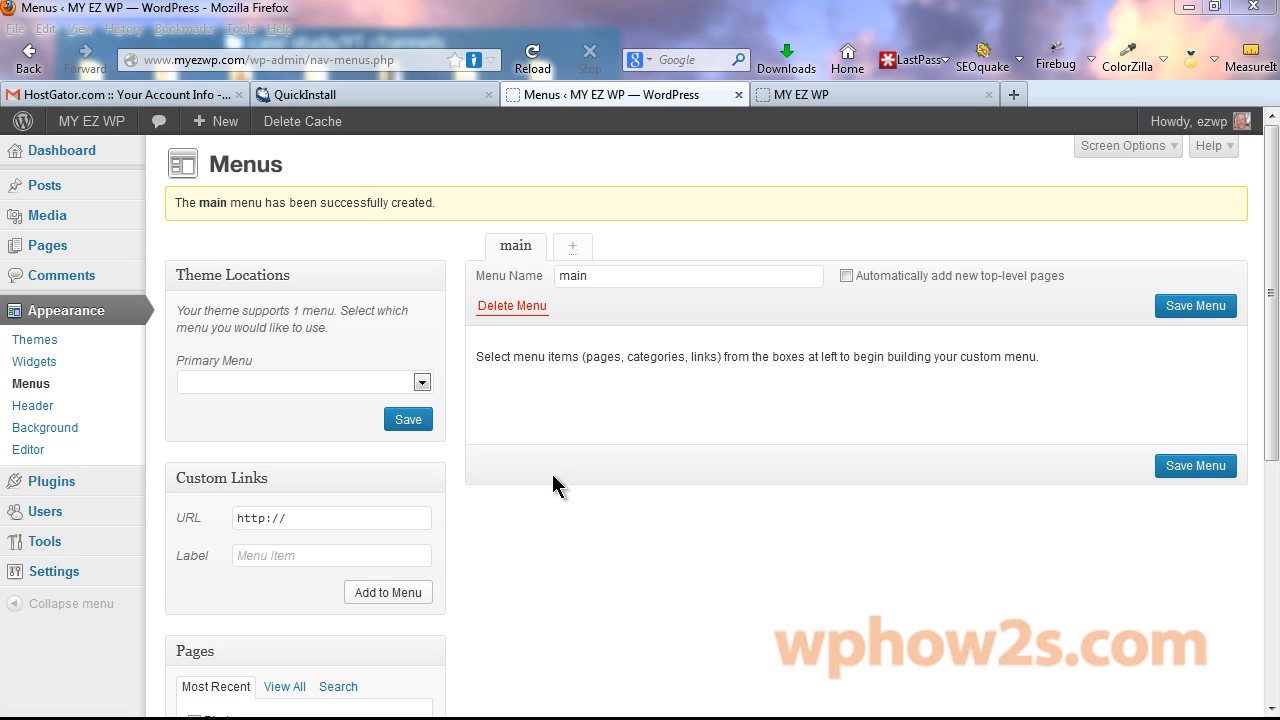
pyautogui.click(422, 382)
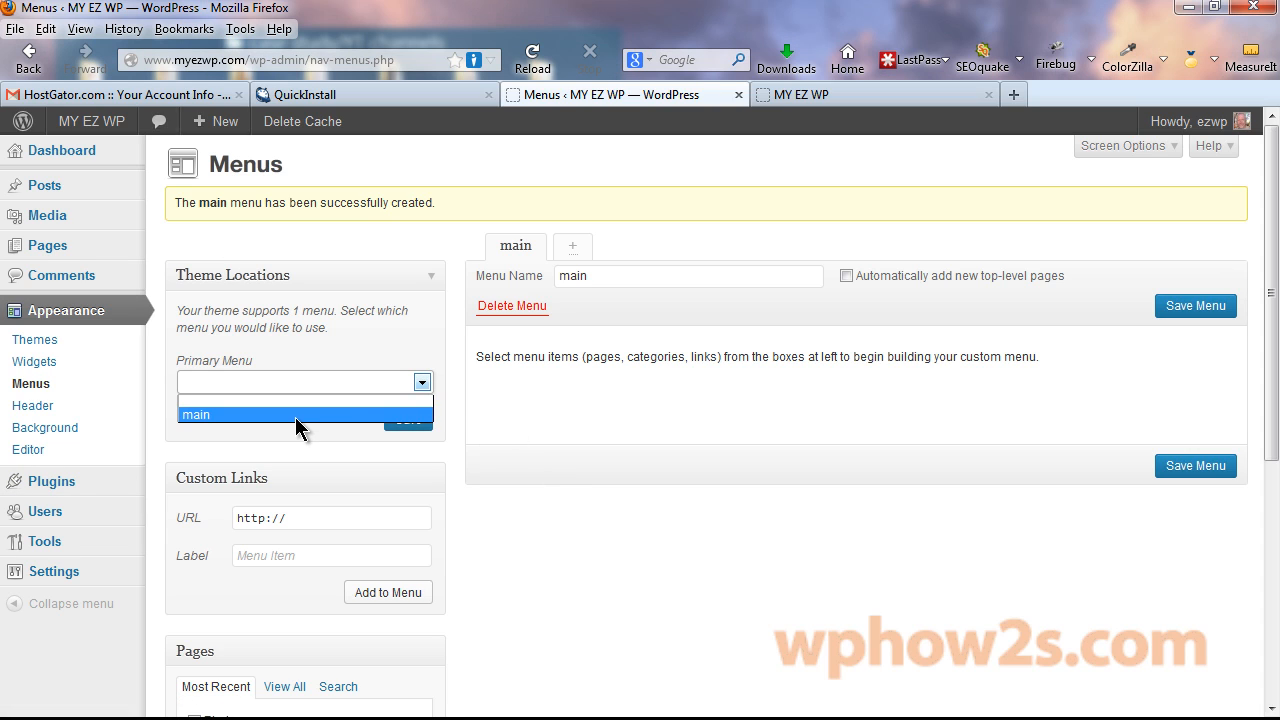
pyautogui.click(296, 415)
pyautogui.click(410, 420)
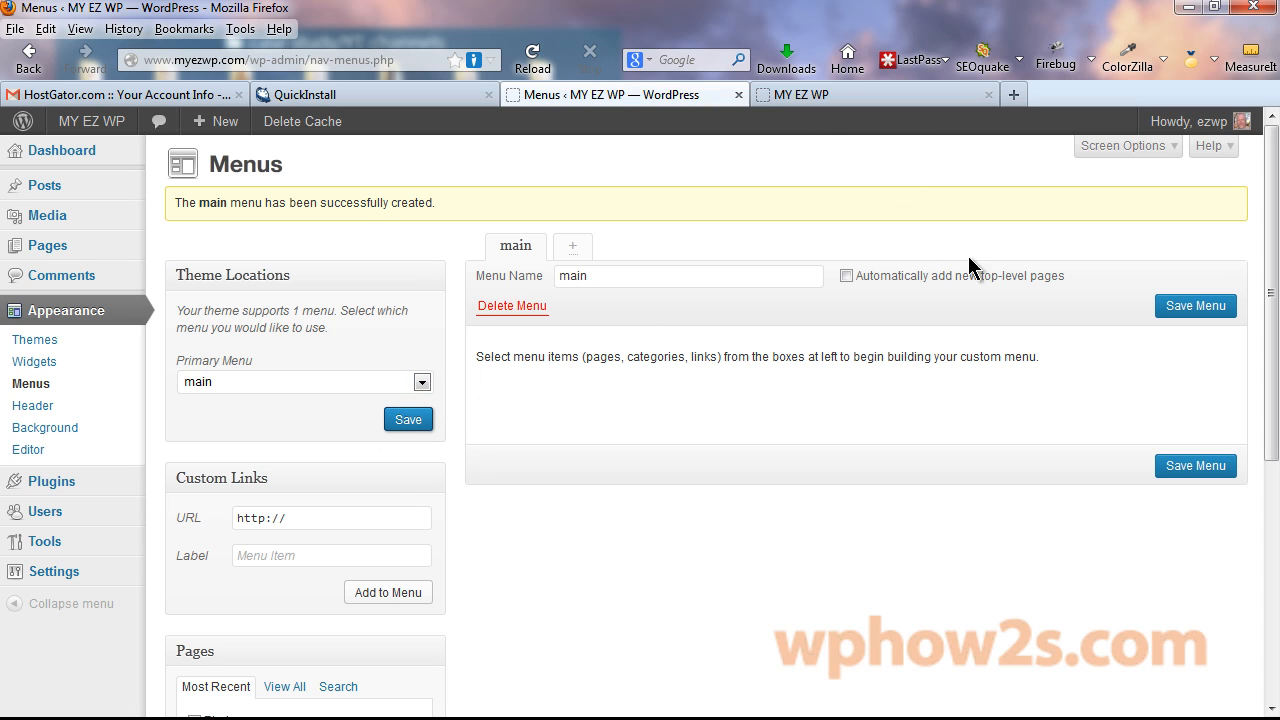
# Add the Photos, Contact/Location and My EZ WP Blog pages to main and save the menu.
pyautogui.moveTo(1270, 168); pyautogui.dragTo(1273, 388)
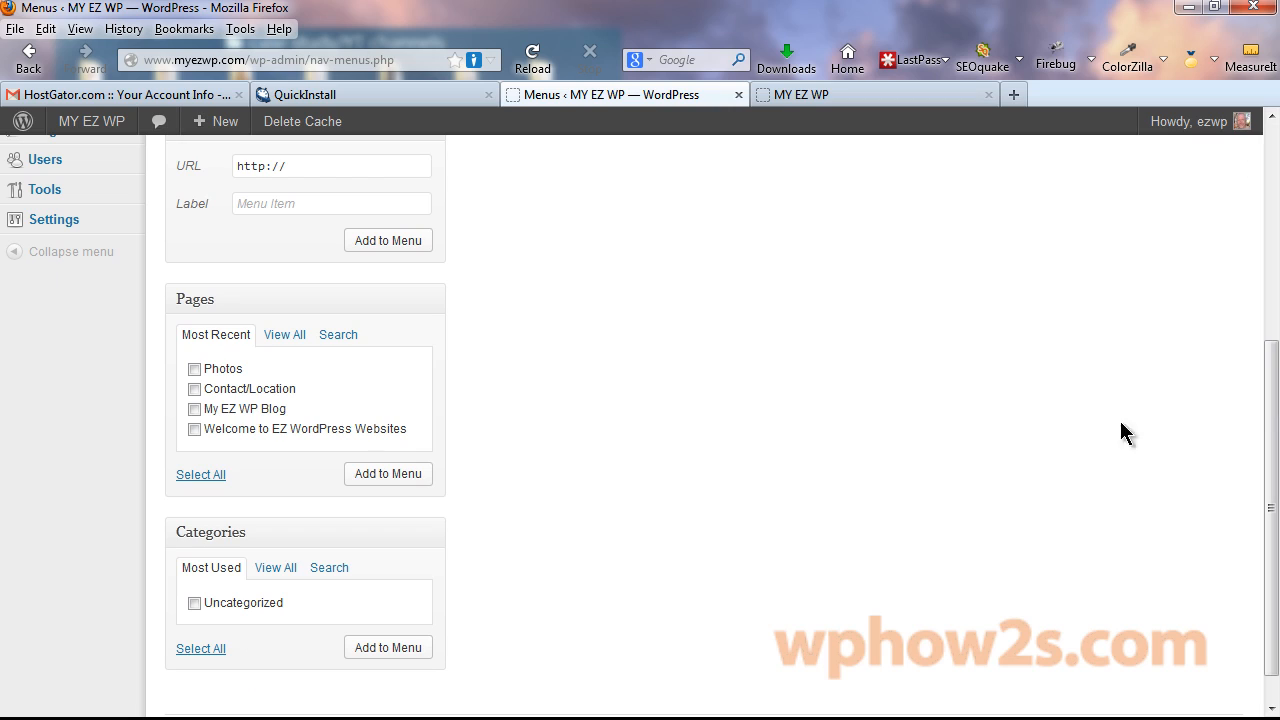
pyautogui.click(195, 369)
pyautogui.click(195, 389)
pyautogui.click(195, 409)
pyautogui.click(366, 478)
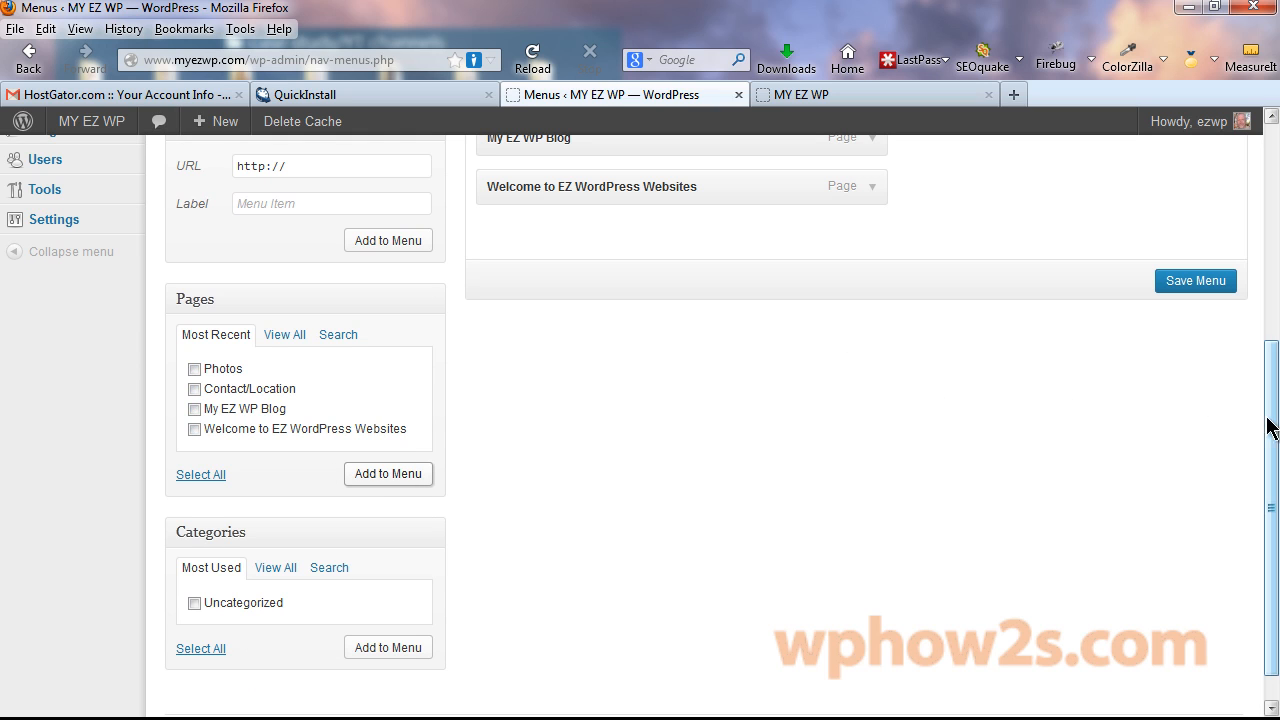
pyautogui.scroll(4, 1276, 427)
pyautogui.click(1194, 494)
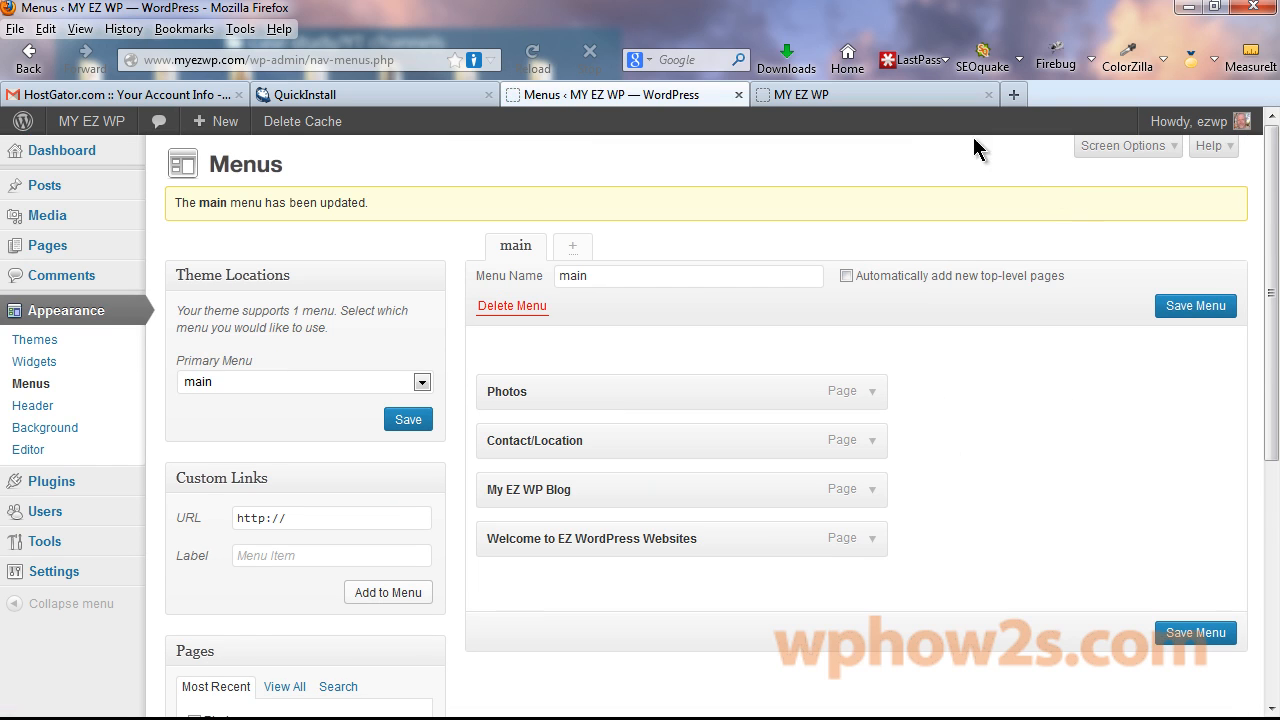
pyautogui.click(879, 91)
# Reload the live site to see the new navigation menu, then return to the Menus editor.
pyautogui.rightClick(879, 91)
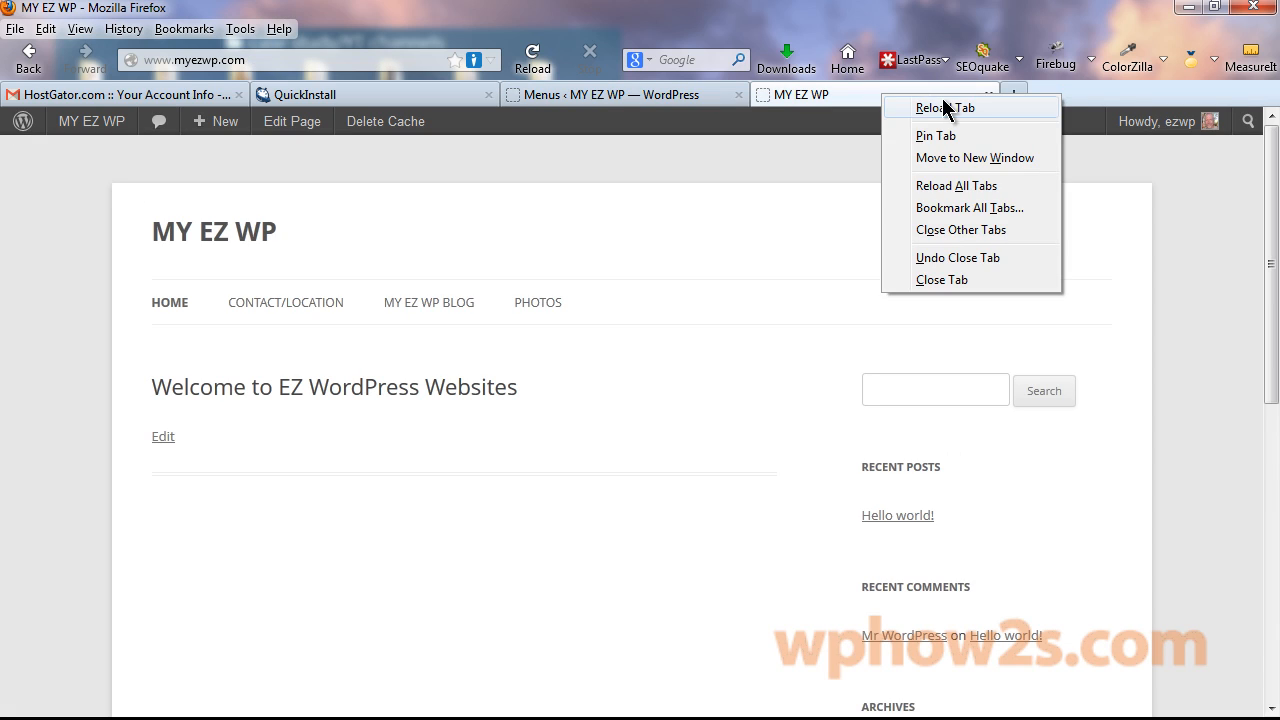
pyautogui.click(946, 108)
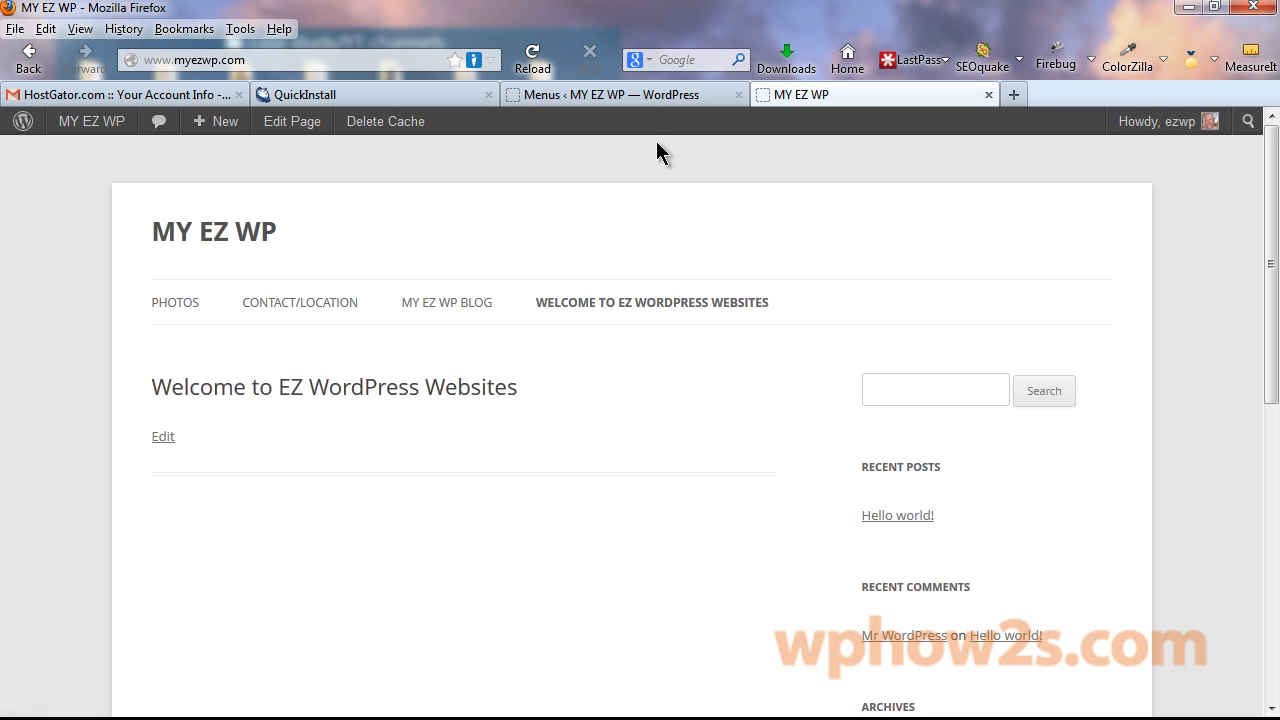
pyautogui.click(632, 96)
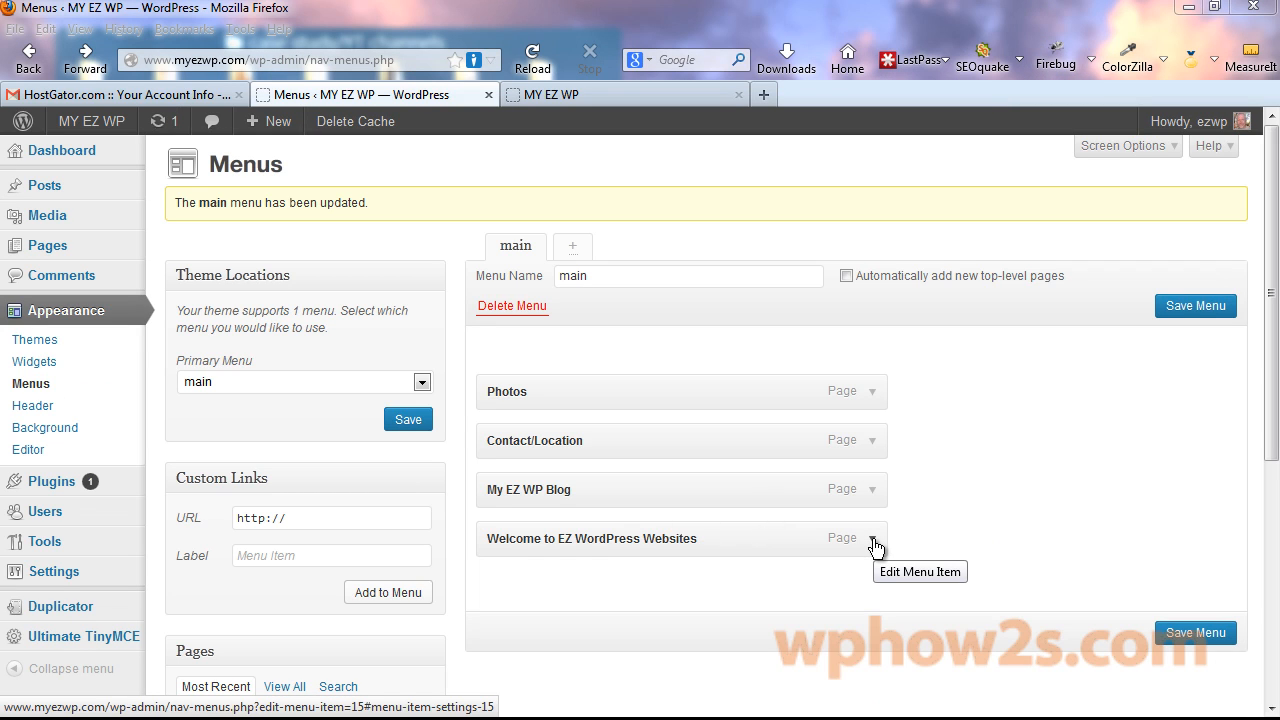
# Change the Welcome menu item's Navigation Label to Home.
pyautogui.click(873, 540)
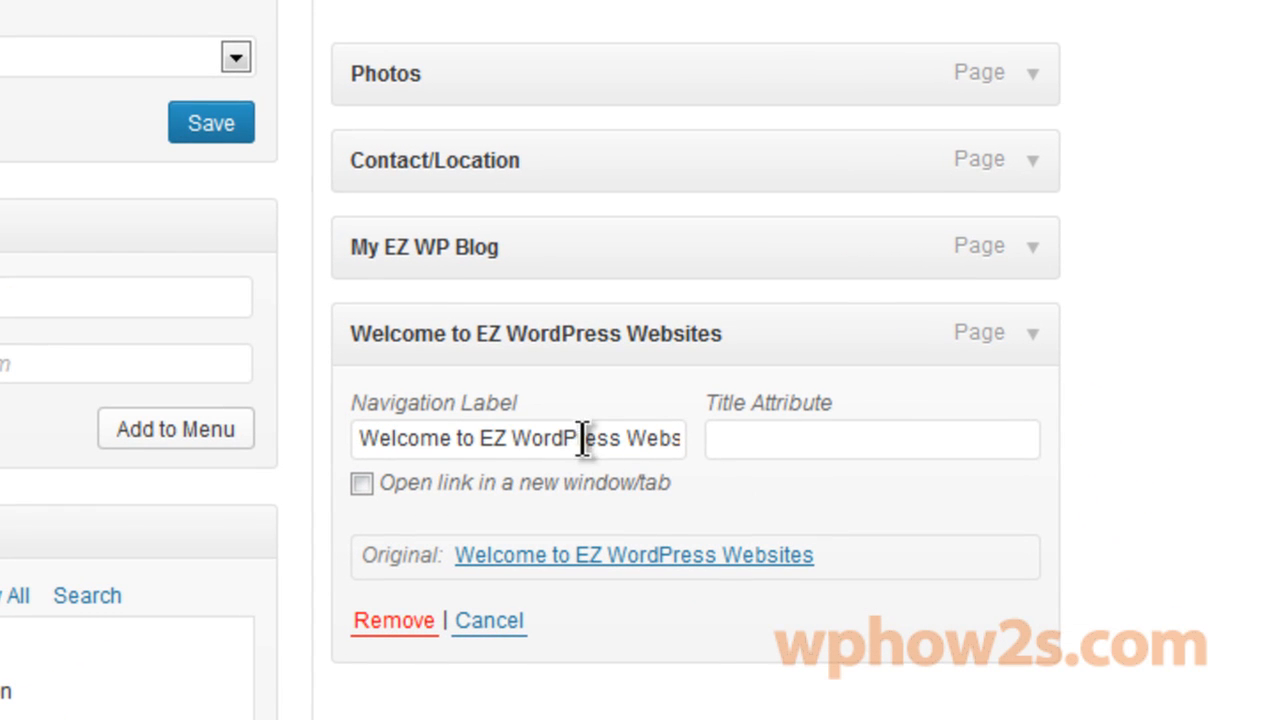
pyautogui.tripleClick(483, 440)
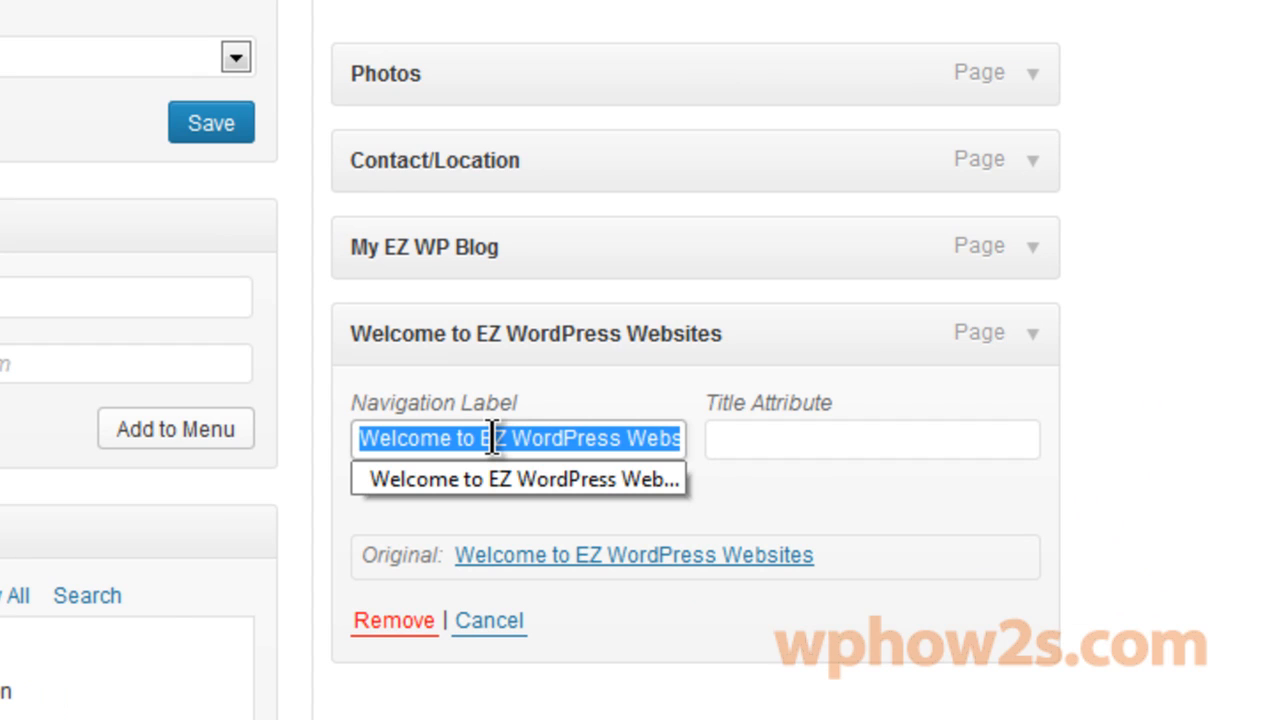
pyautogui.write('Home')
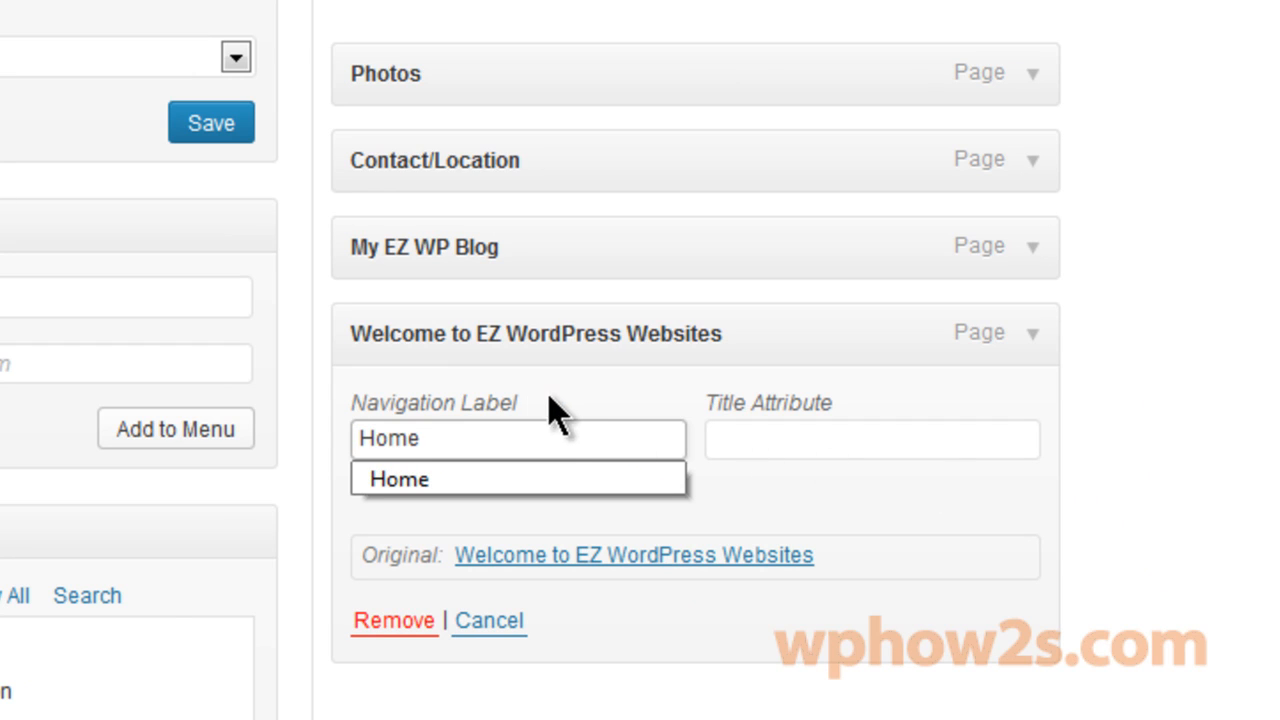
pyautogui.click(770, 0)
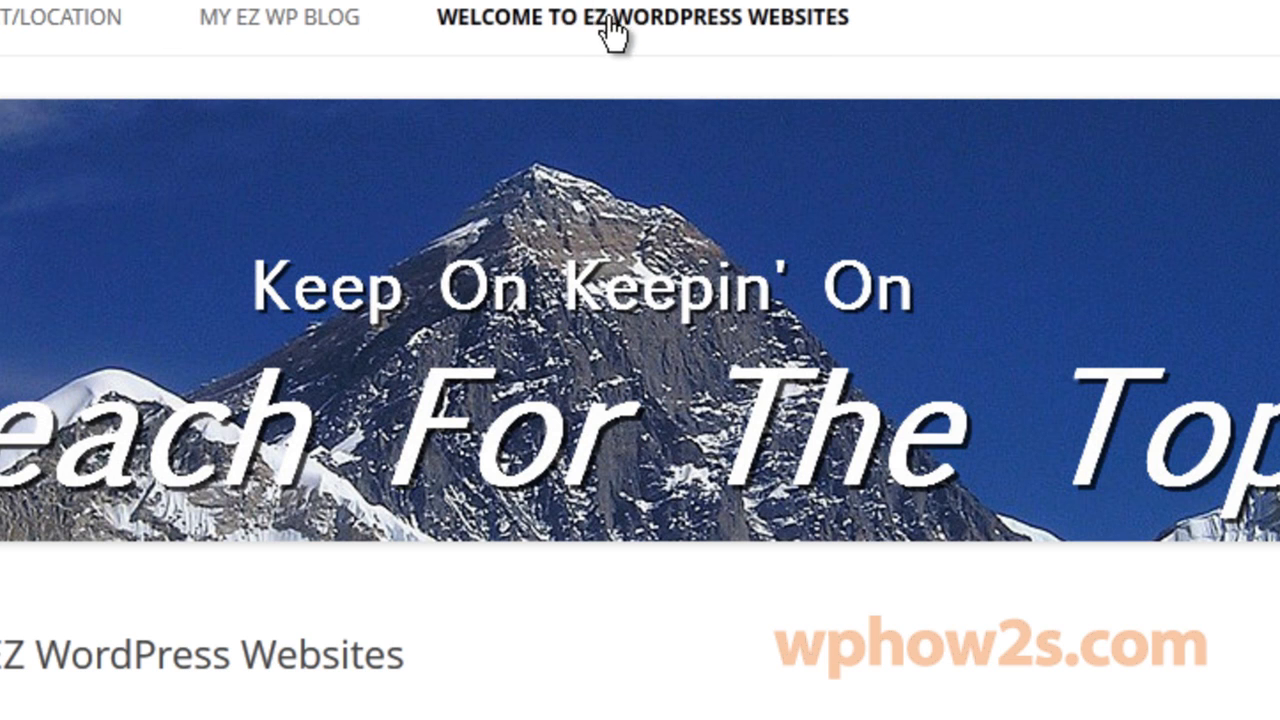
pyautogui.click(455, 0)
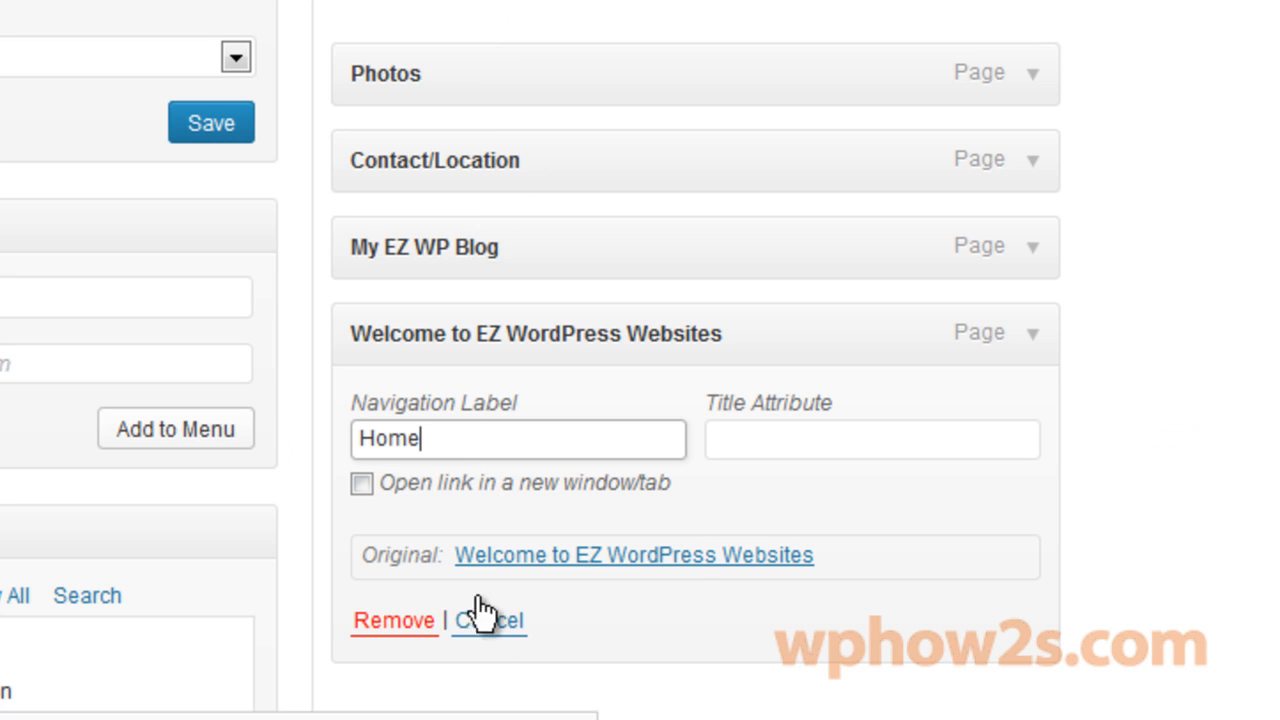
pyautogui.click(1133, 430)
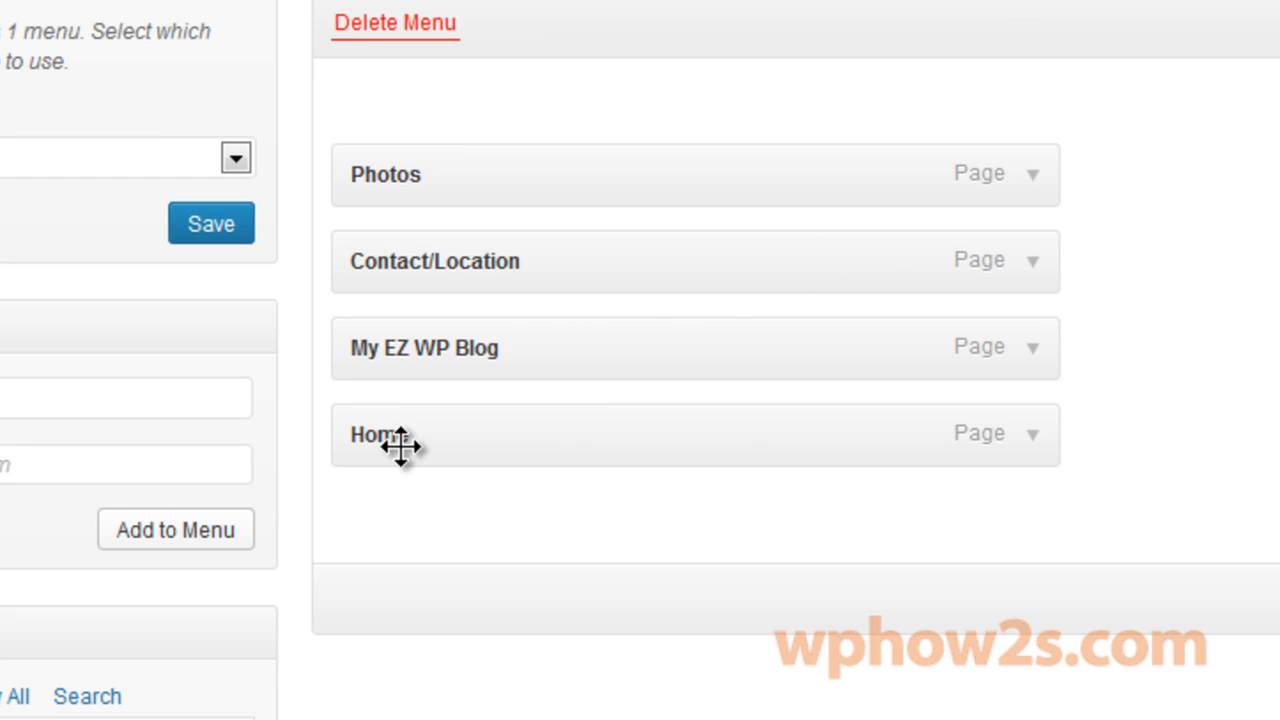
# Reload the live site to confirm the HOME label, then go back to the menu editor.
pyautogui.click(634, 15)
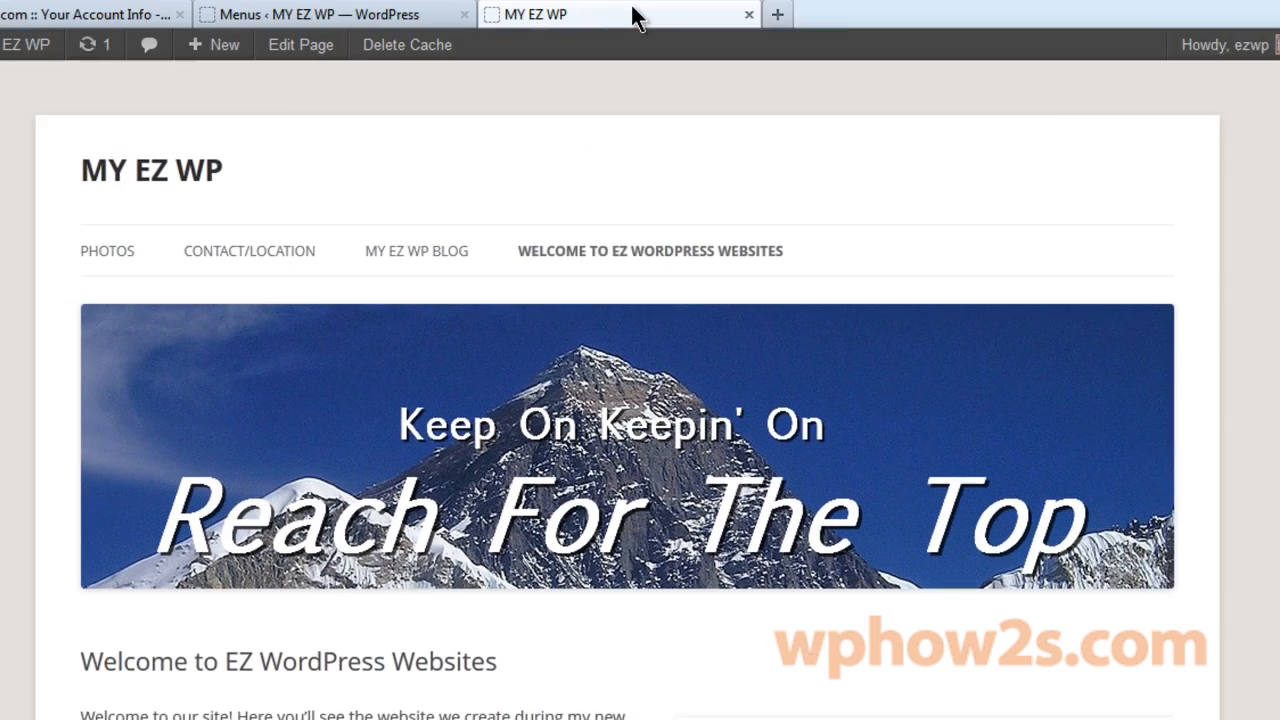
pyautogui.rightClick(638, 90)
pyautogui.click(699, 103)
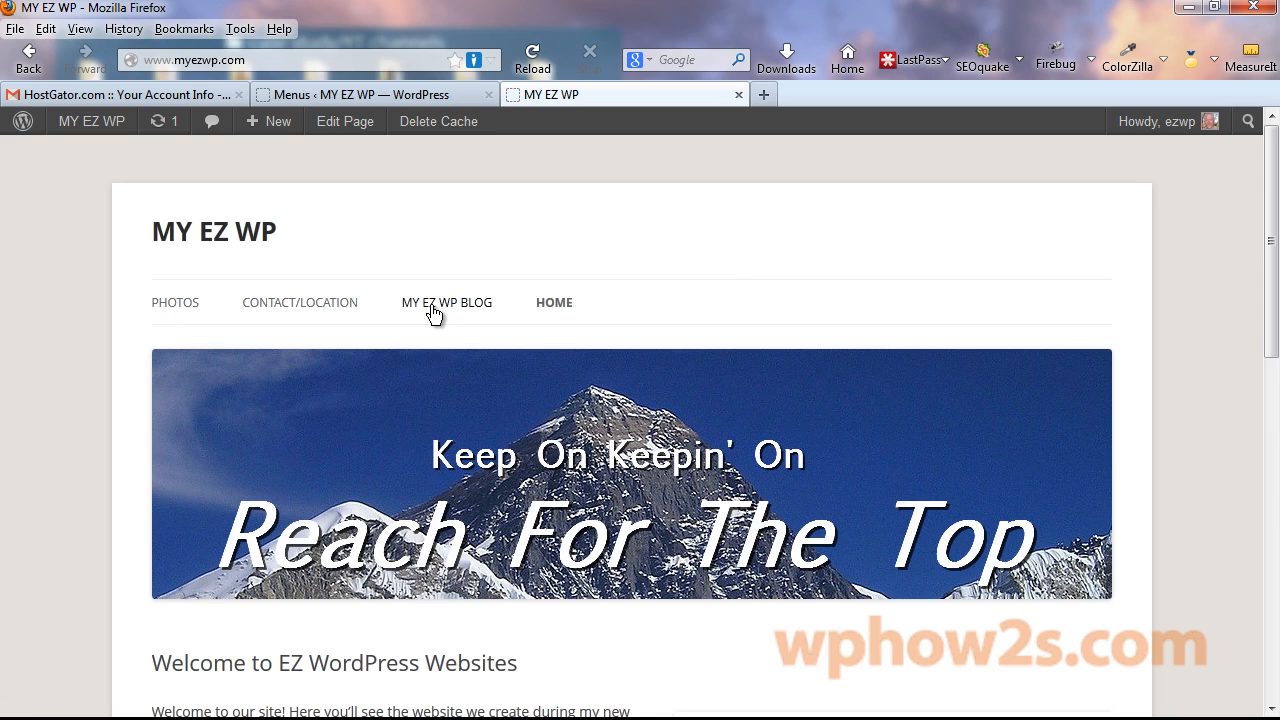
pyautogui.click(378, 96)
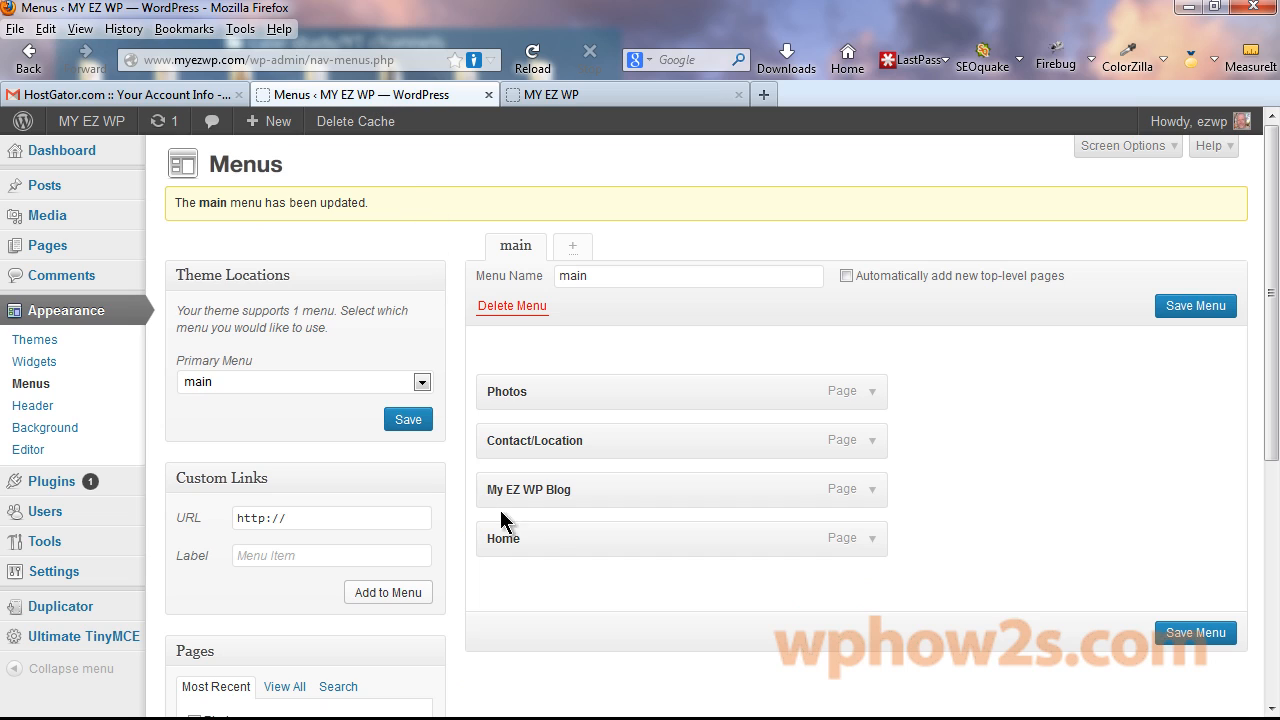
# Drag menu items into the order Home, Photos, My EZ WP Blog, Contact/Location, save, and reload the site.
pyautogui.moveTo(550, 540); pyautogui.dragTo(550, 388)
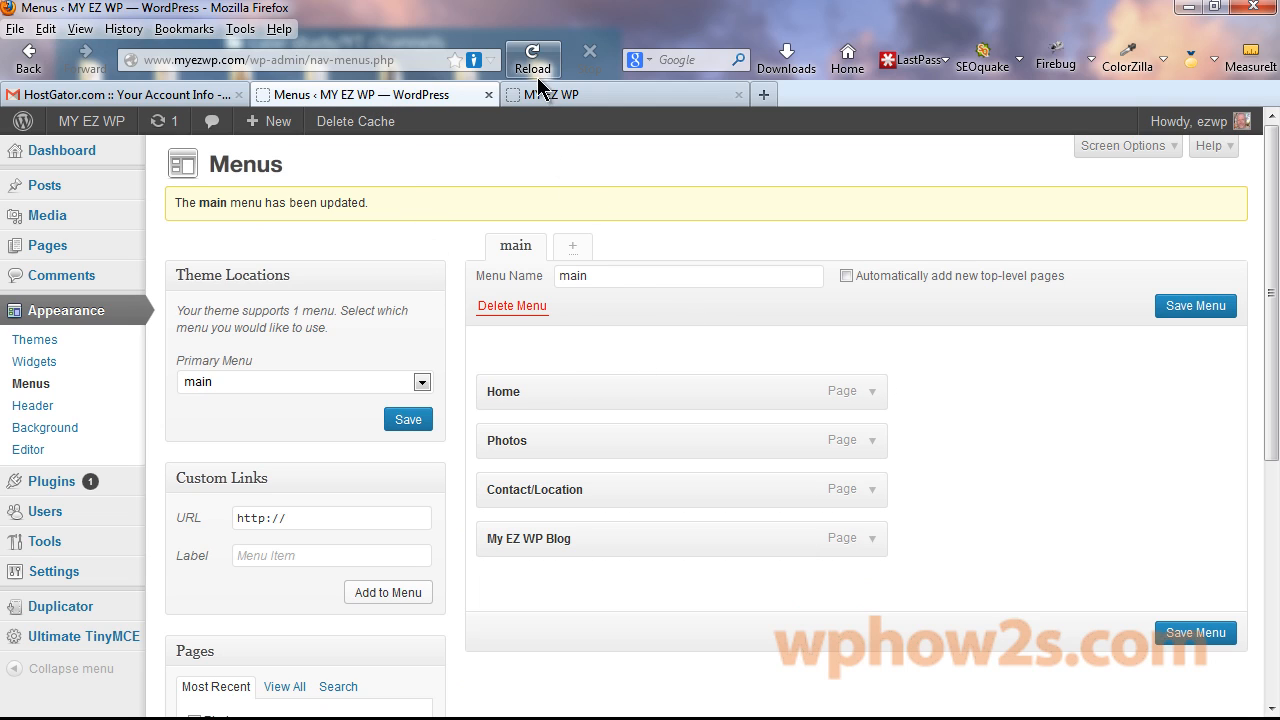
pyautogui.moveTo(574, 489); pyautogui.dragTo(569, 538)
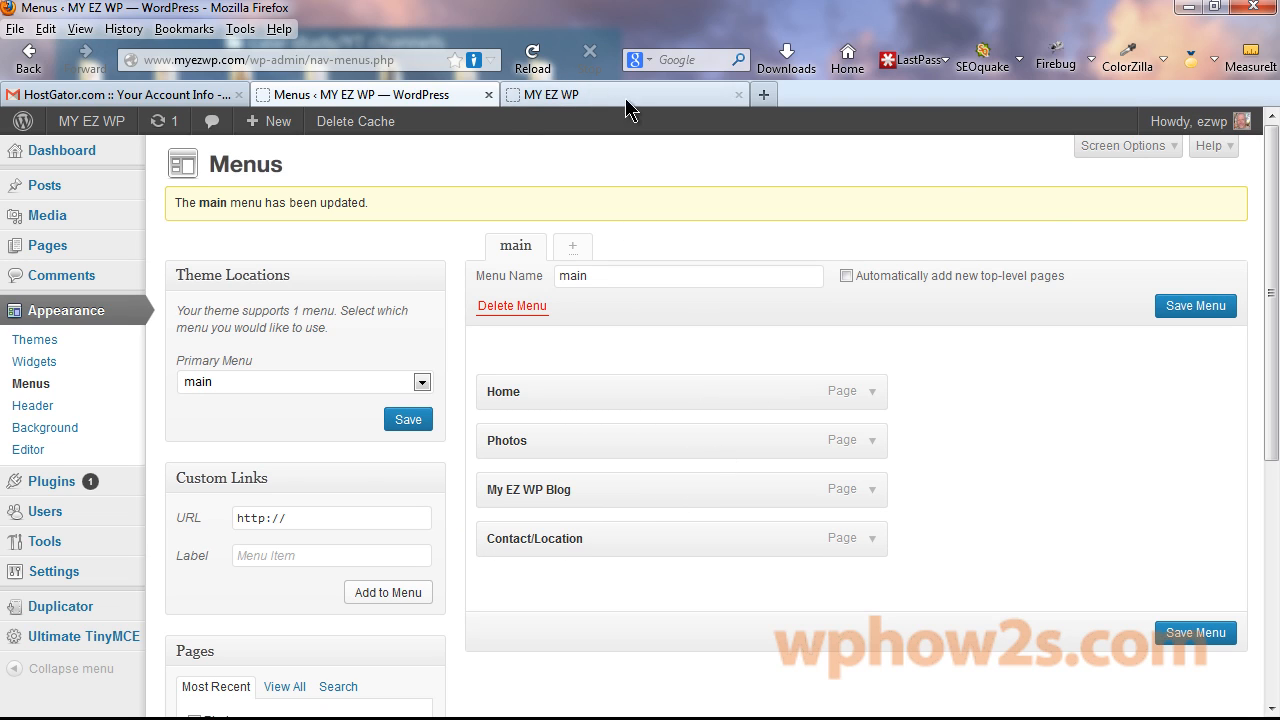
pyautogui.click(1166, 310)
pyautogui.click(630, 100)
pyautogui.press('F5')
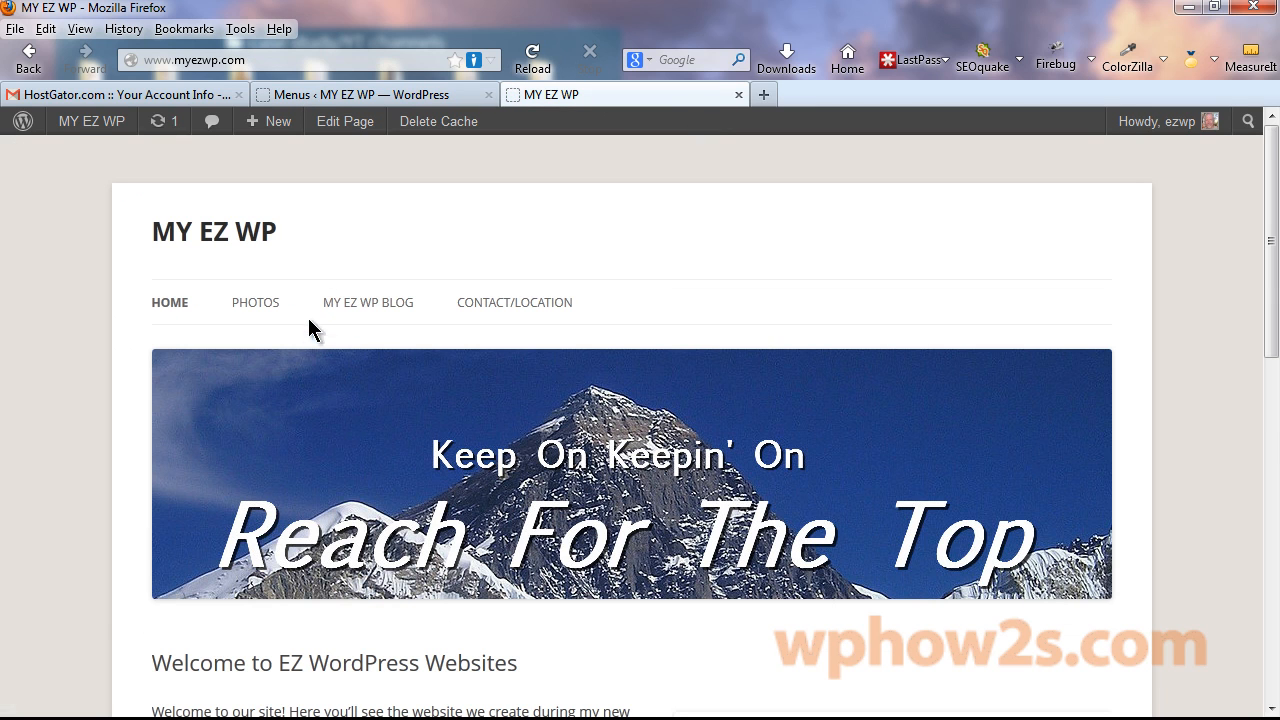
pyautogui.click(365, 95)
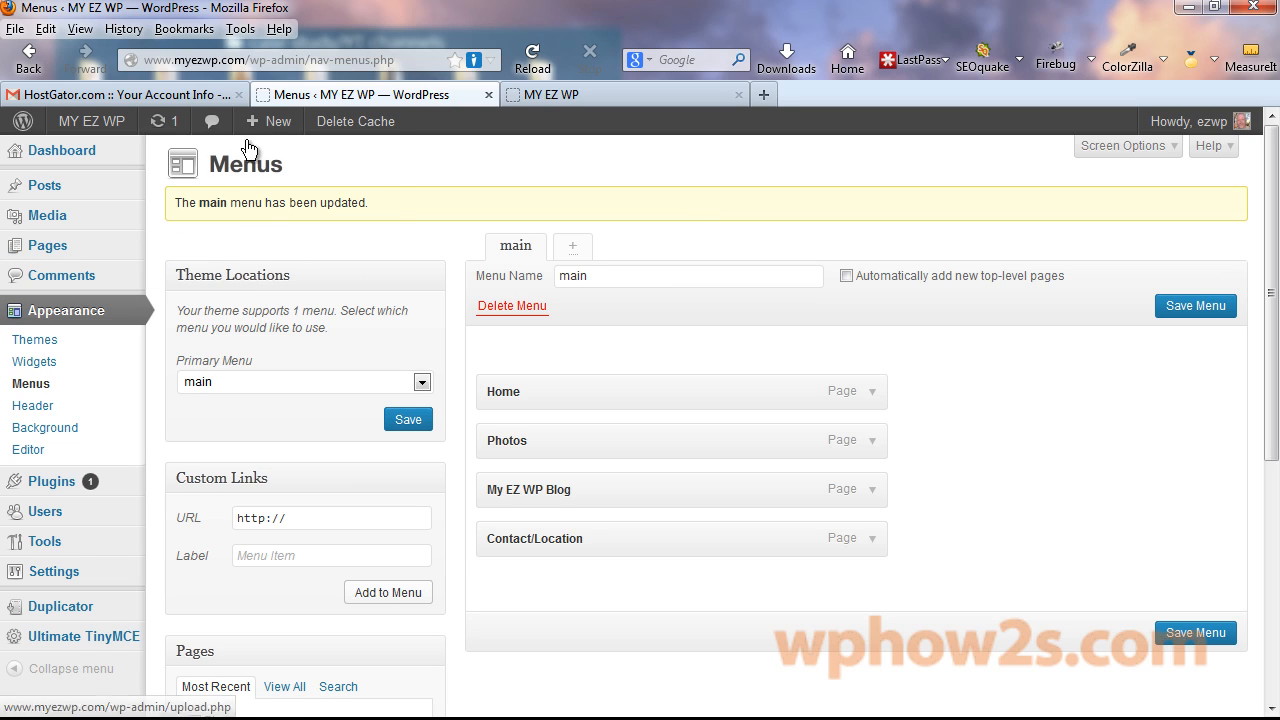
pyautogui.moveTo(284, 124)
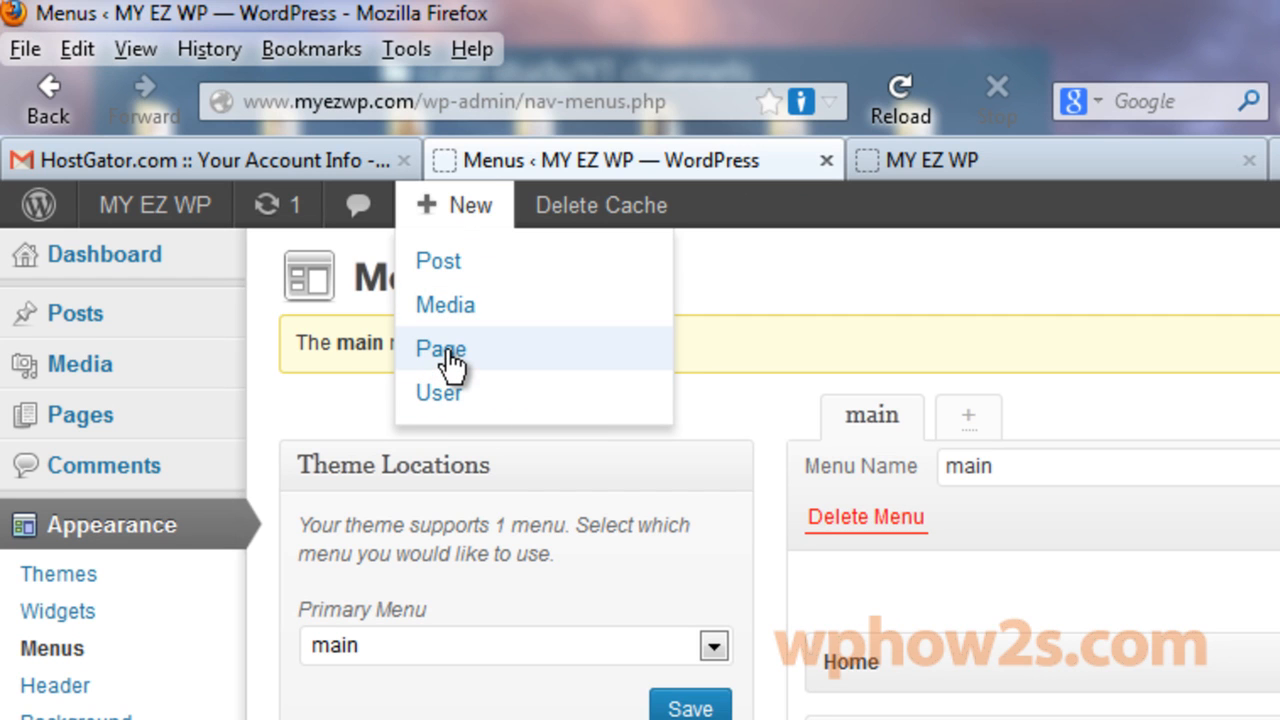
# Publish a new page titled 'About Me'.
pyautogui.click(446, 365)
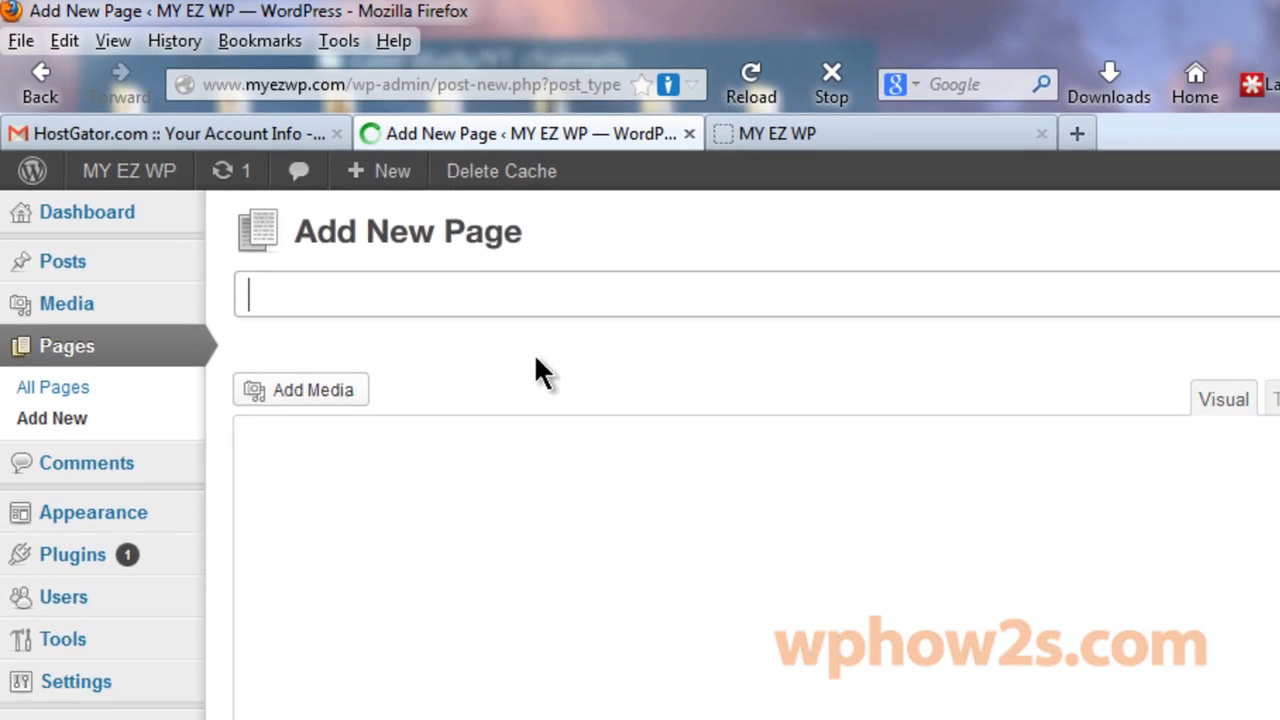
pyautogui.write('Ab')
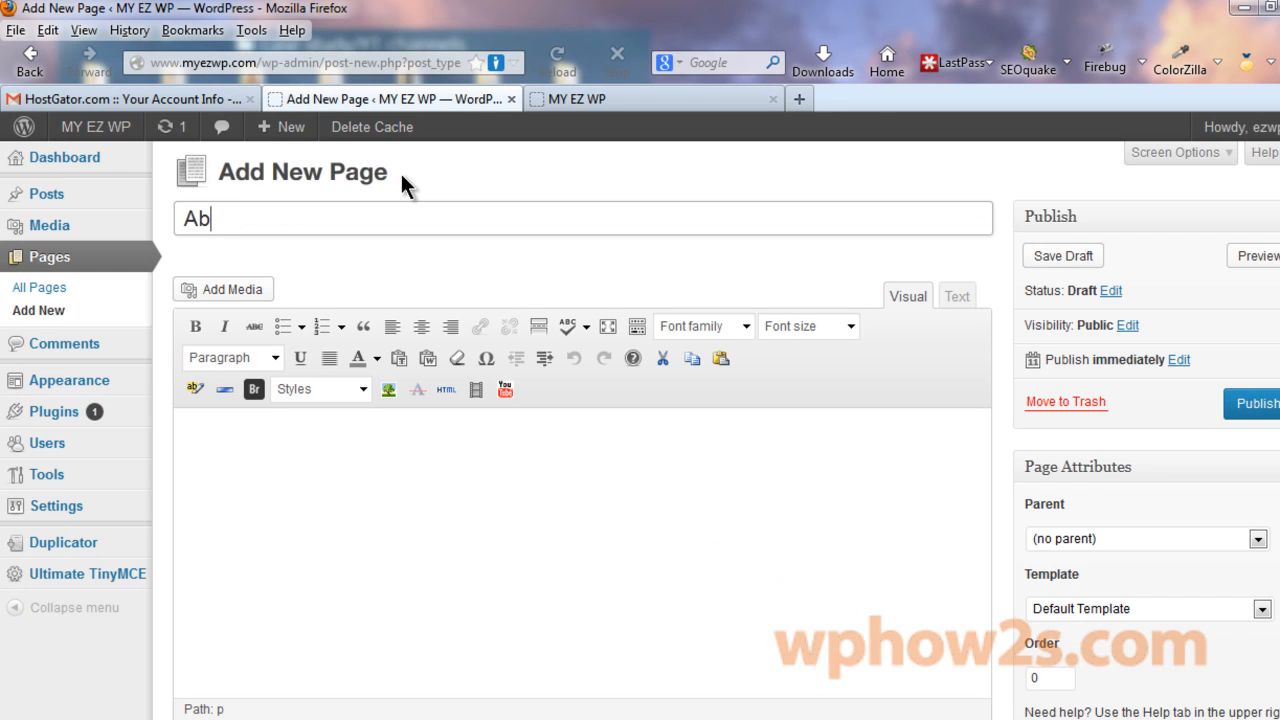
pyautogui.write('out Me')
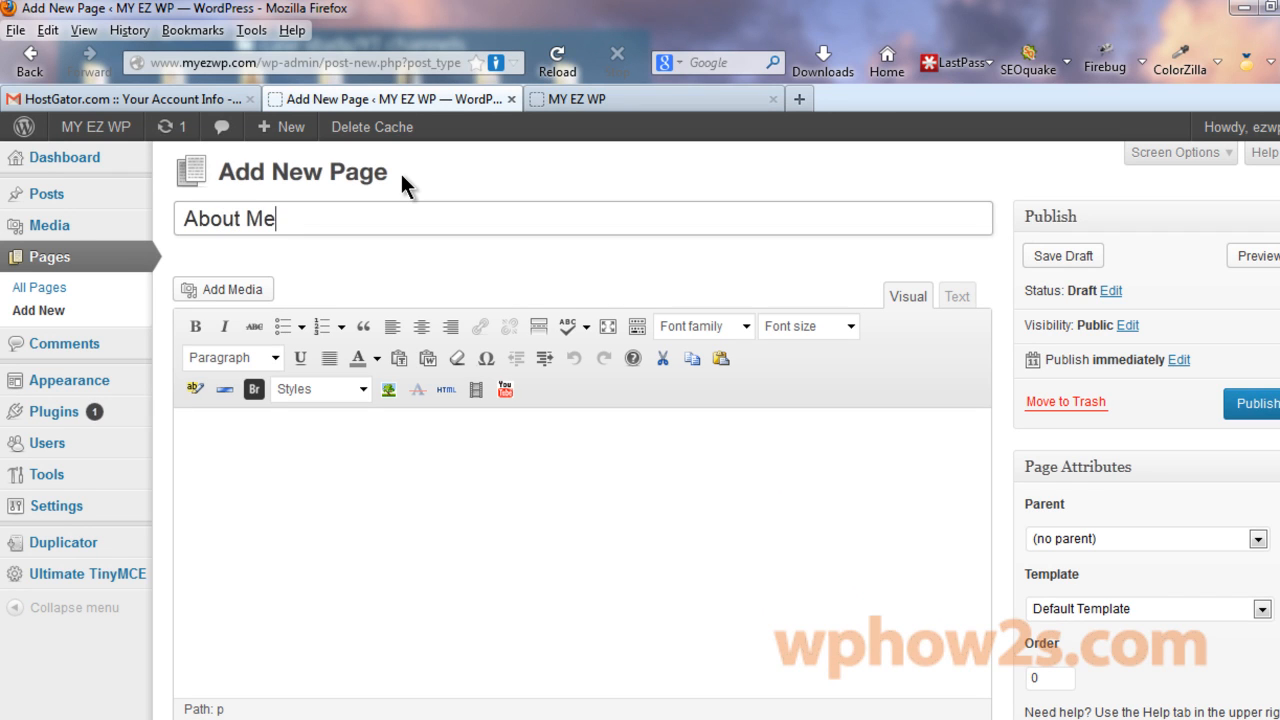
pyautogui.click(1252, 402)
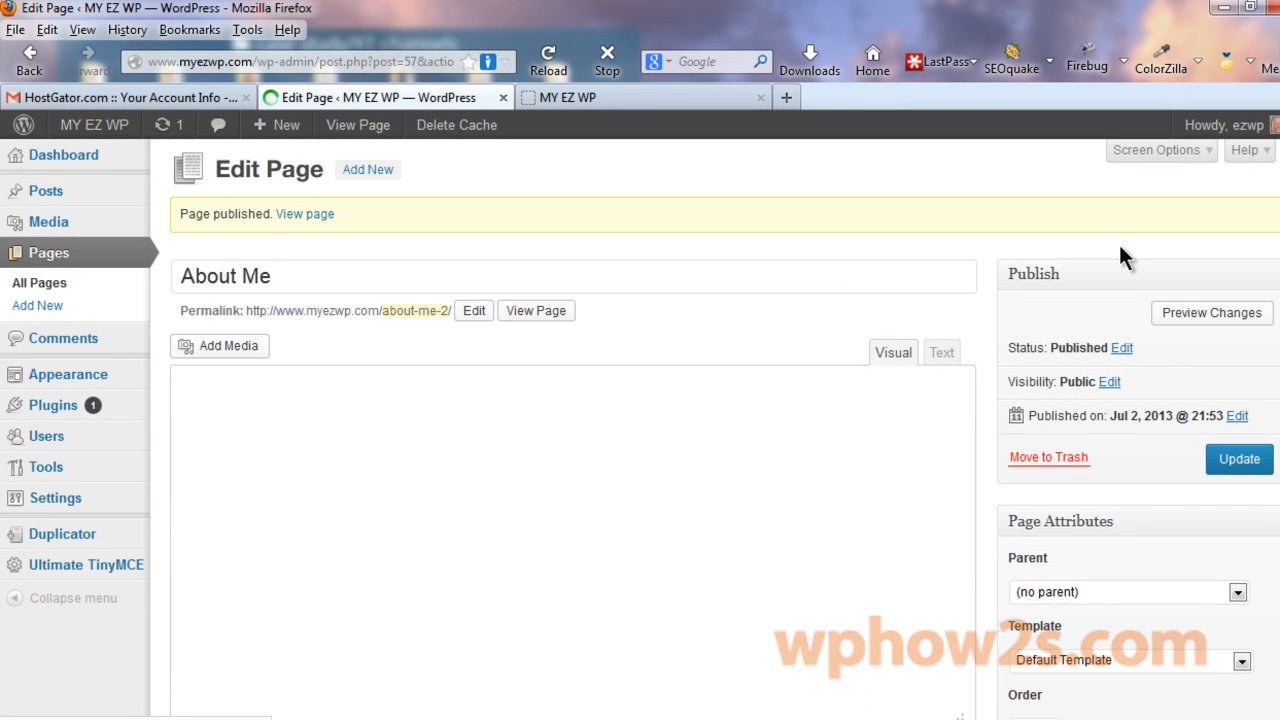
# Create a new page titled 'Videos', which gets saved as a draft.
pyautogui.click(368, 172)
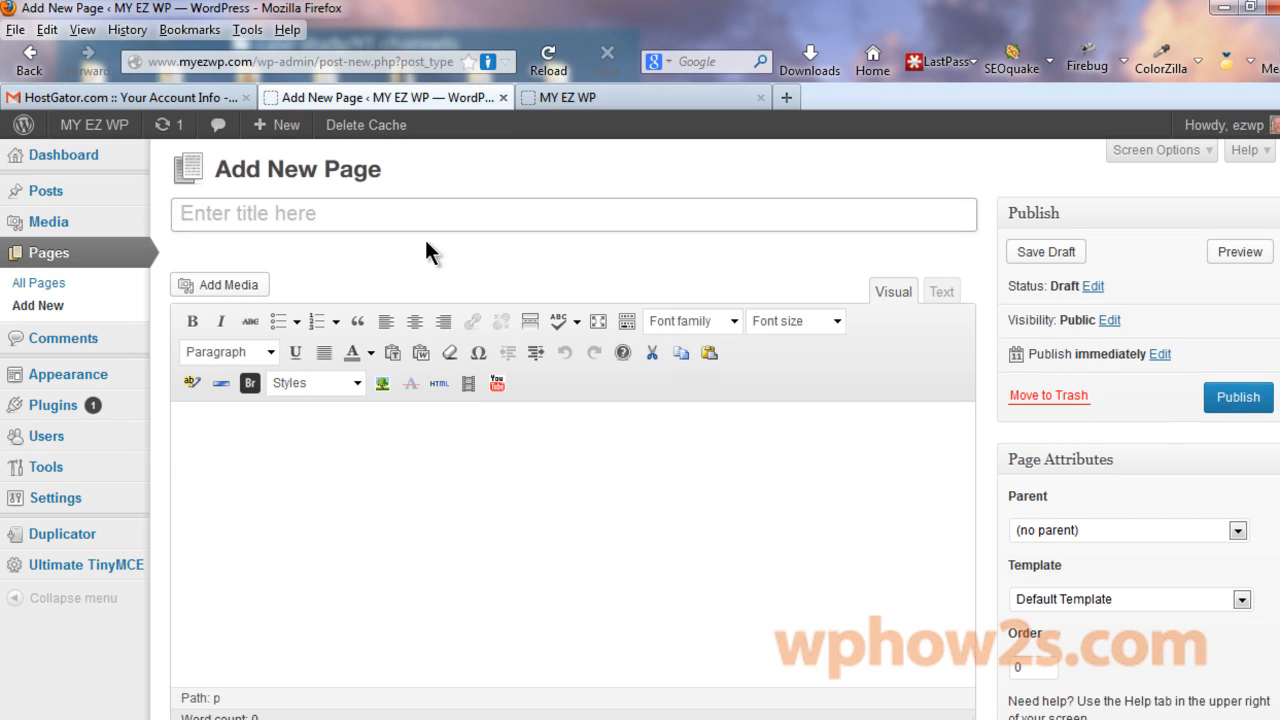
pyautogui.write('Videos')
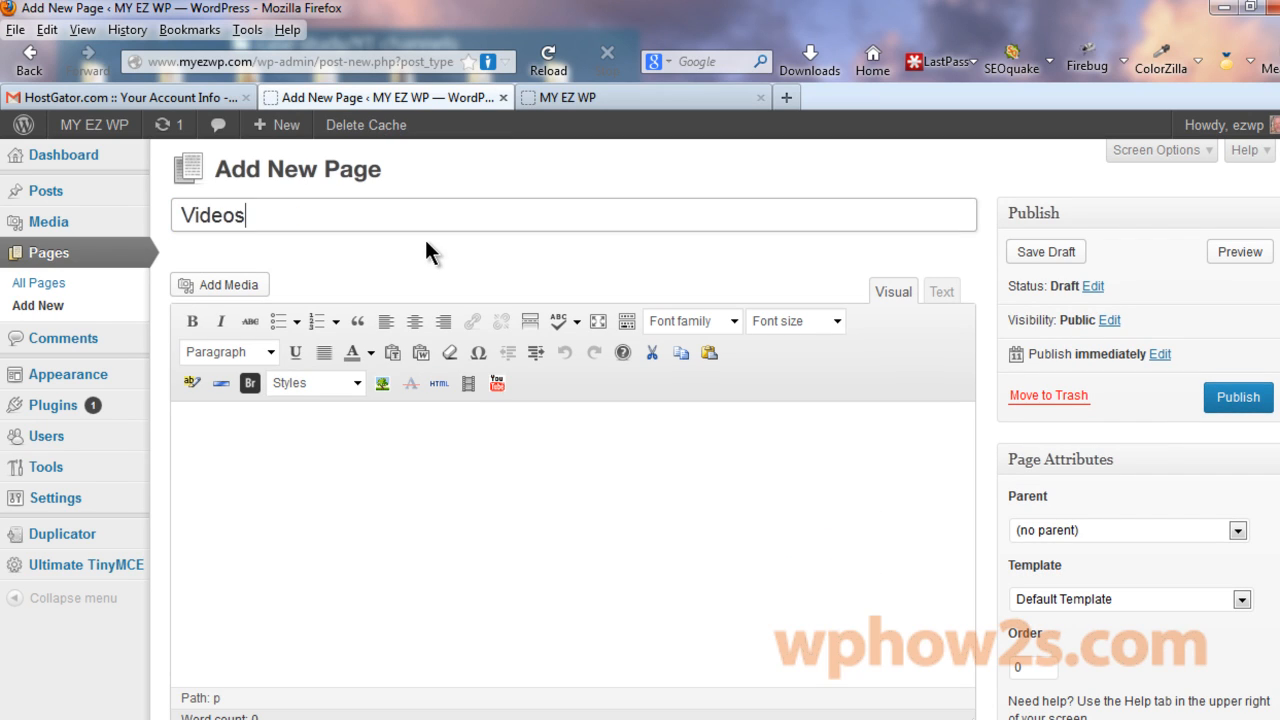
pyautogui.click(1212, 402)
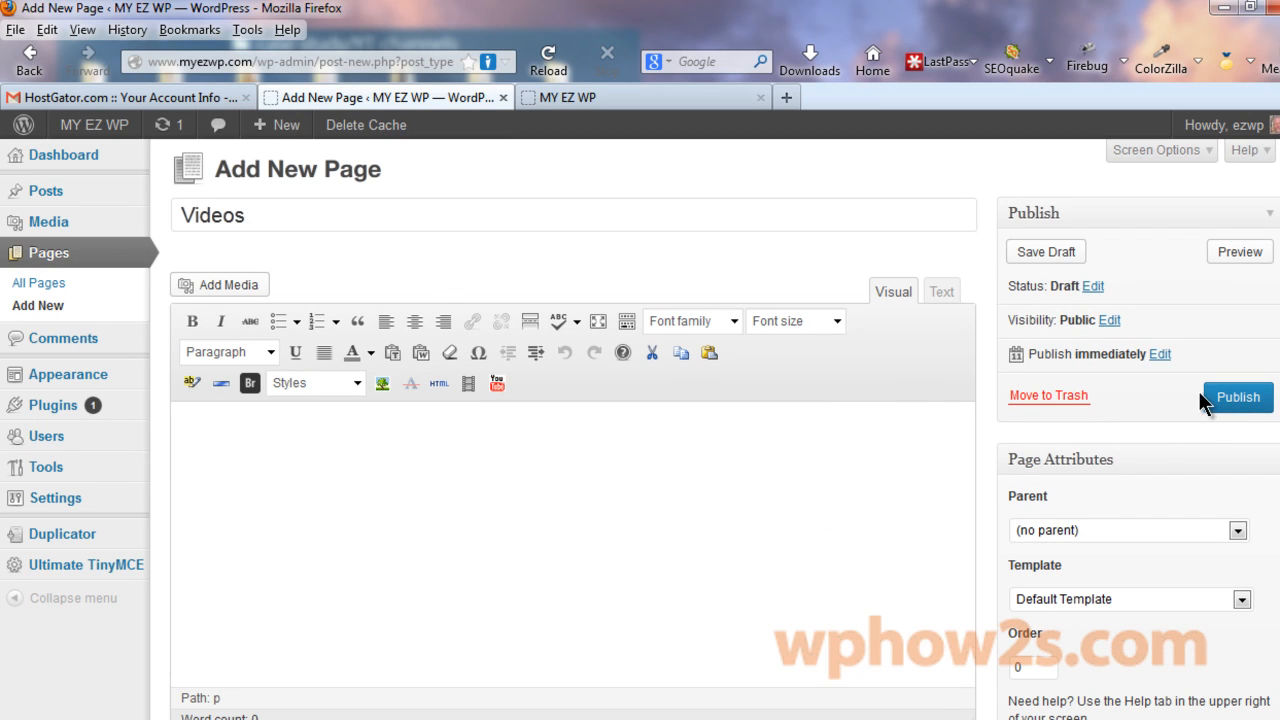
pyautogui.moveTo(65, 376)
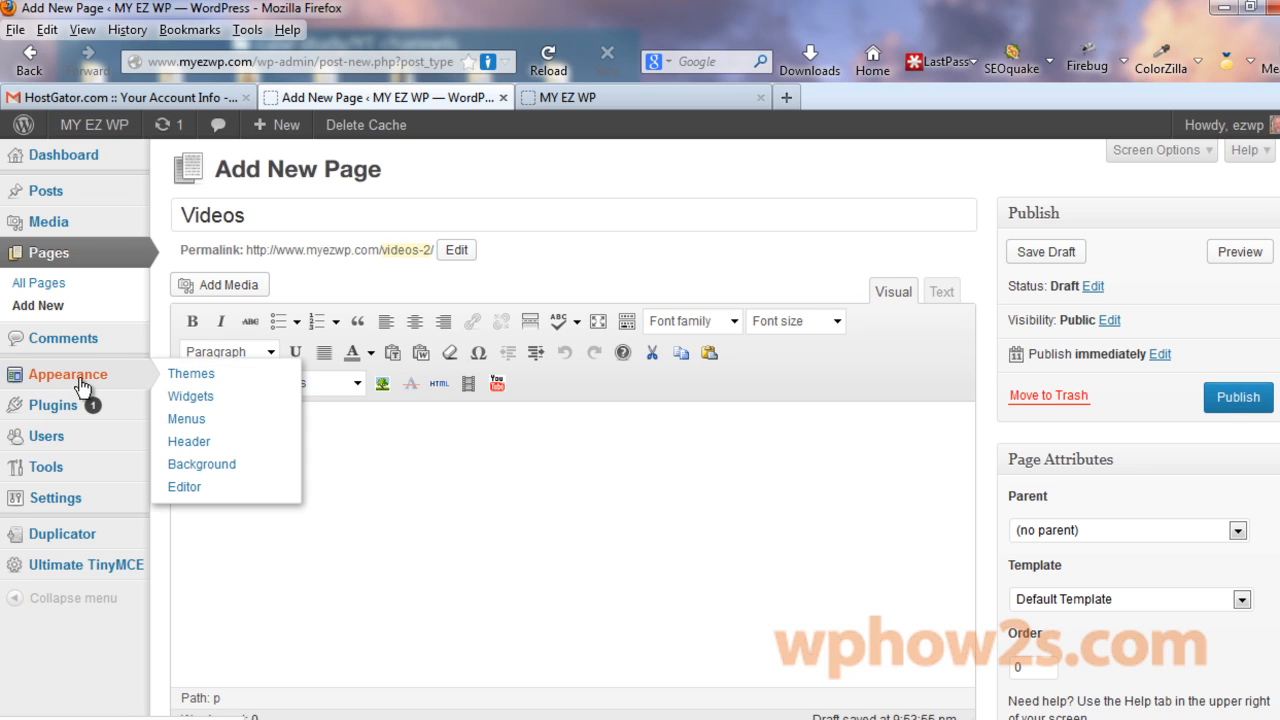
# Publish the Videos draft from the All Pages list.
pyautogui.click(187, 420)
pyautogui.scroll(-4, 640, 460)
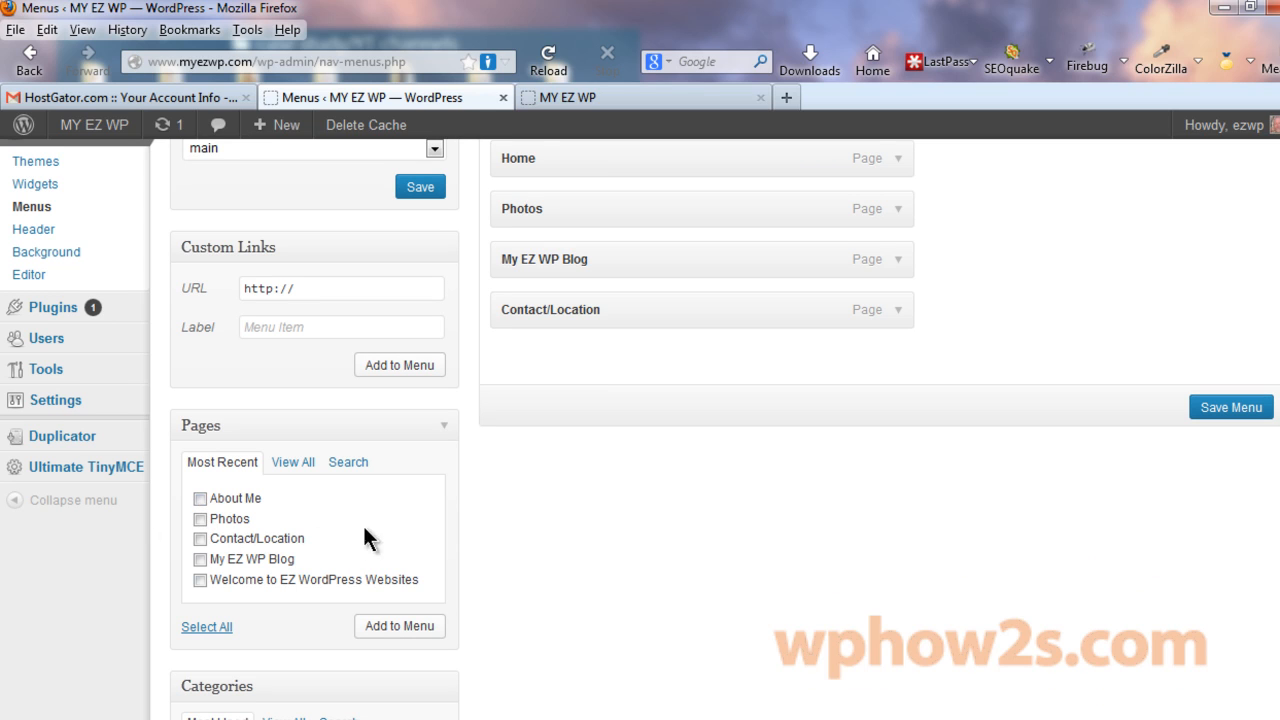
pyautogui.scroll(4, 330, 250)
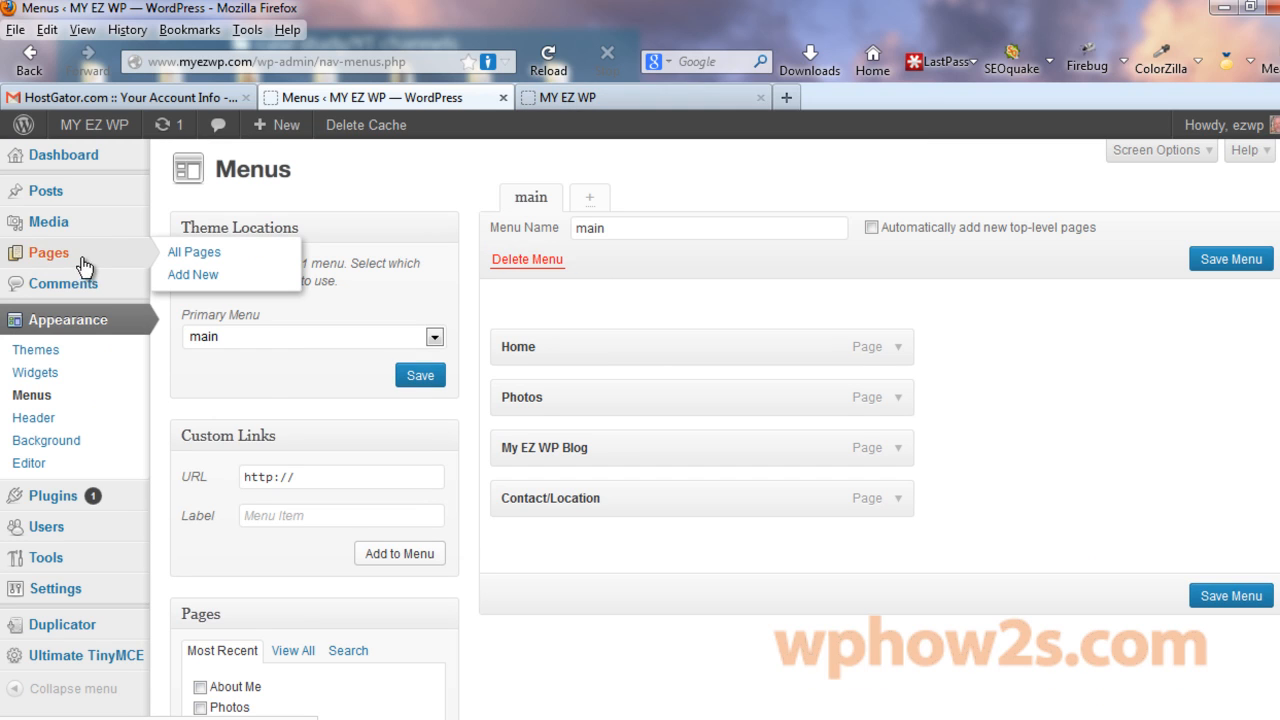
pyautogui.click(80, 263)
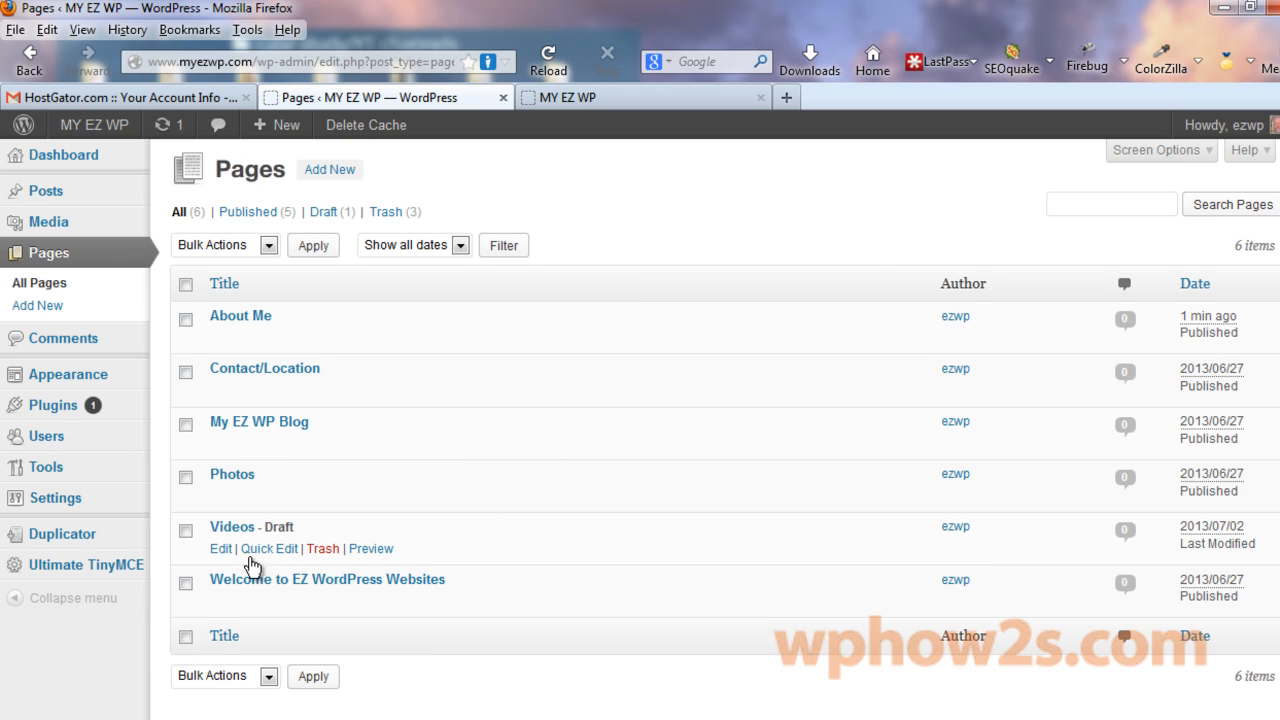
pyautogui.click(234, 528)
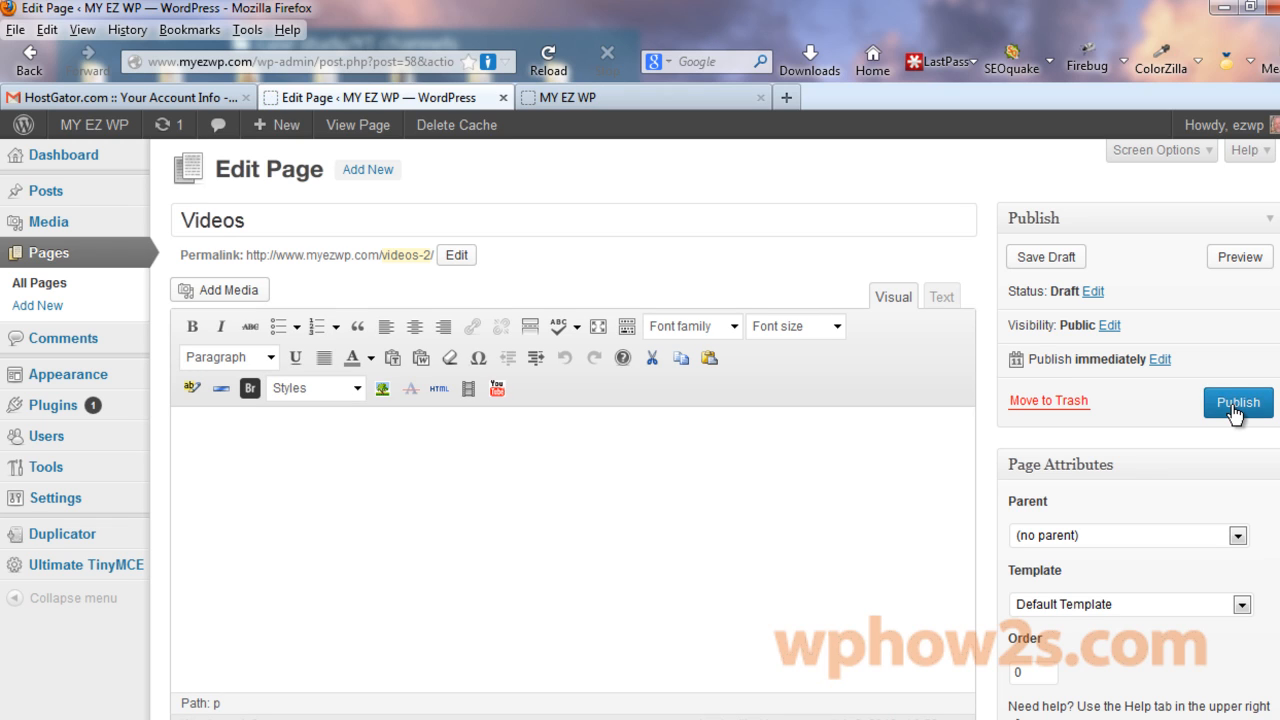
pyautogui.click(1236, 404)
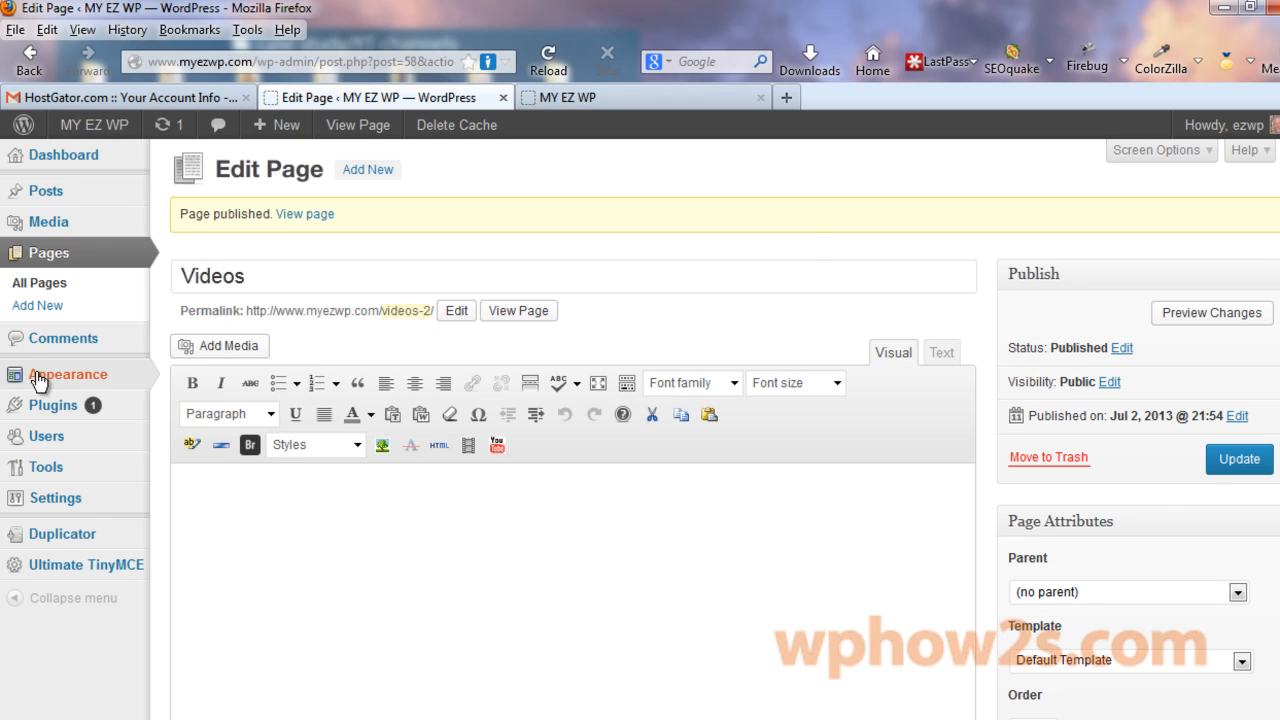
# Add Videos and About Me to main, placing About Me after Home and Videos after Photos, and save.
pyautogui.moveTo(137, 395)
pyautogui.click(181, 420)
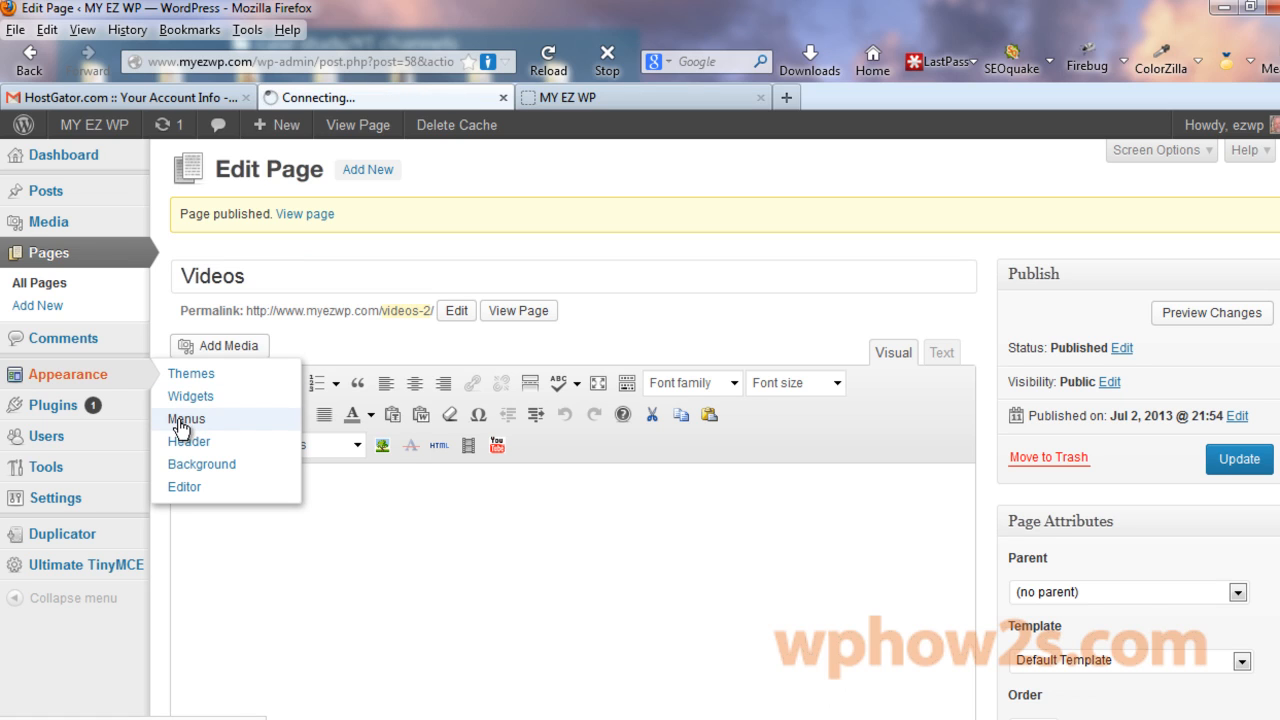
pyautogui.scroll(-2, 200, 550)
pyautogui.click(200, 549)
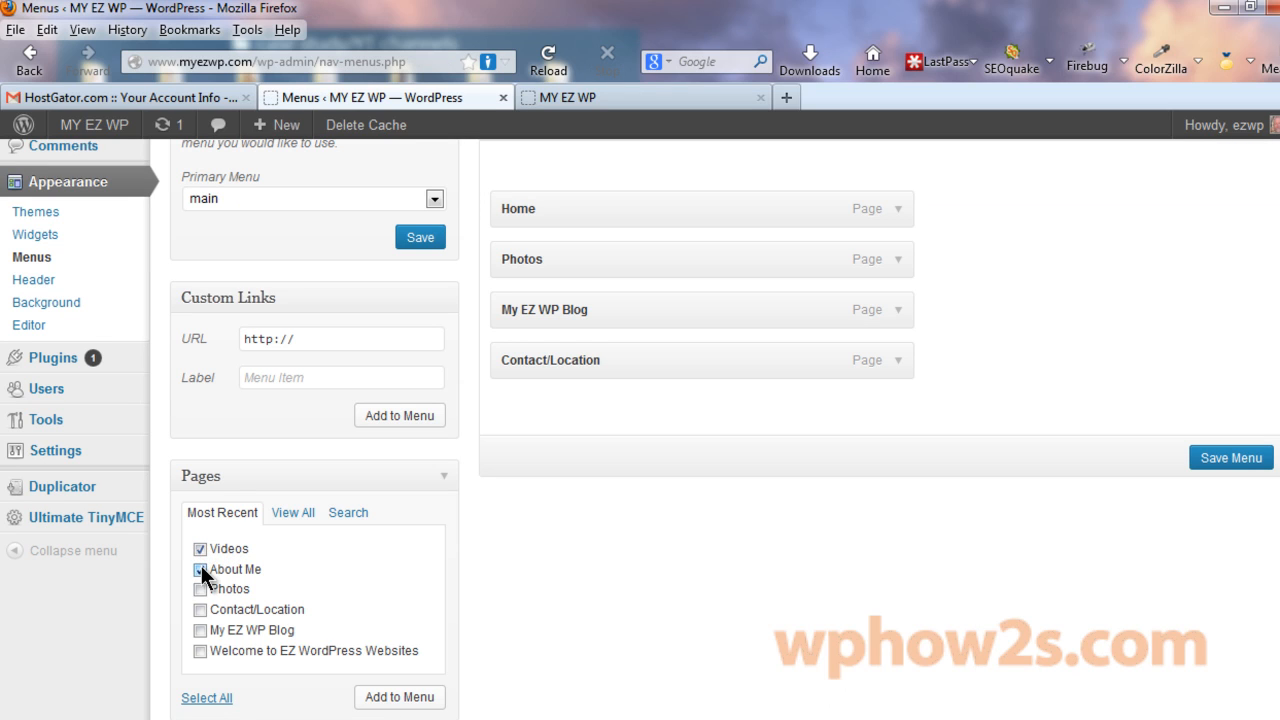
pyautogui.click(400, 697)
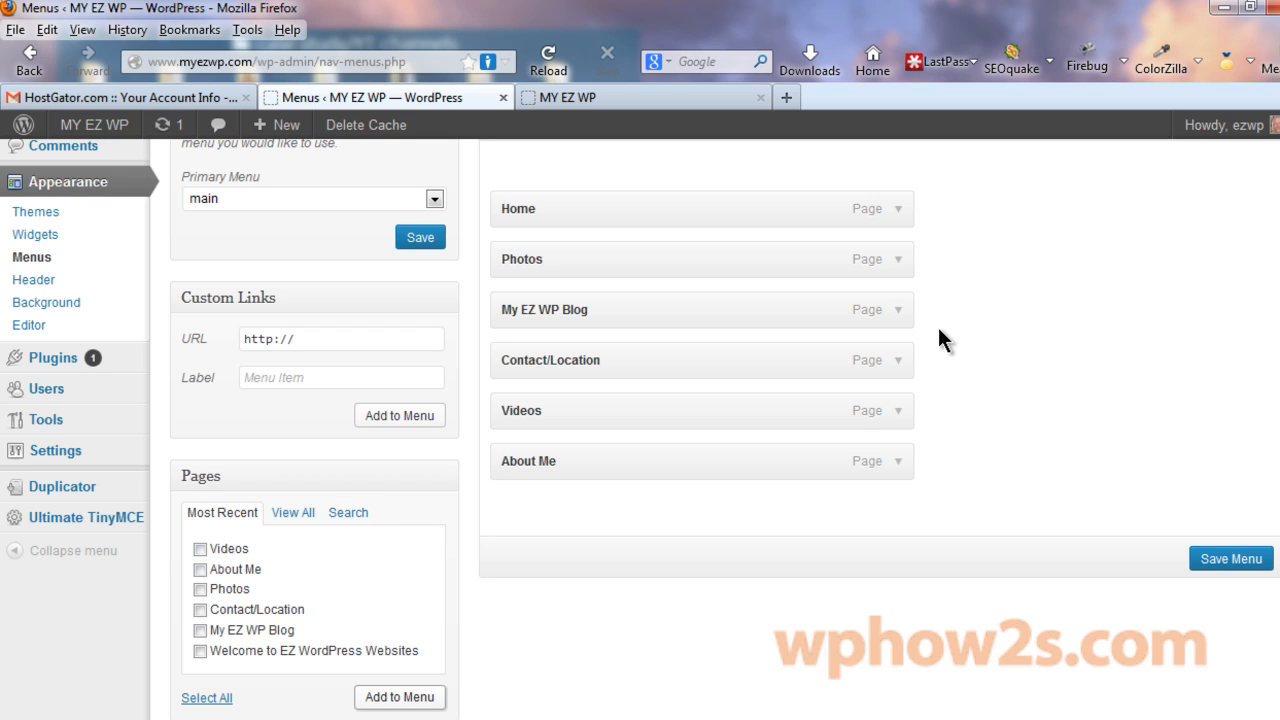
pyautogui.moveTo(555, 460); pyautogui.dragTo(551, 248)
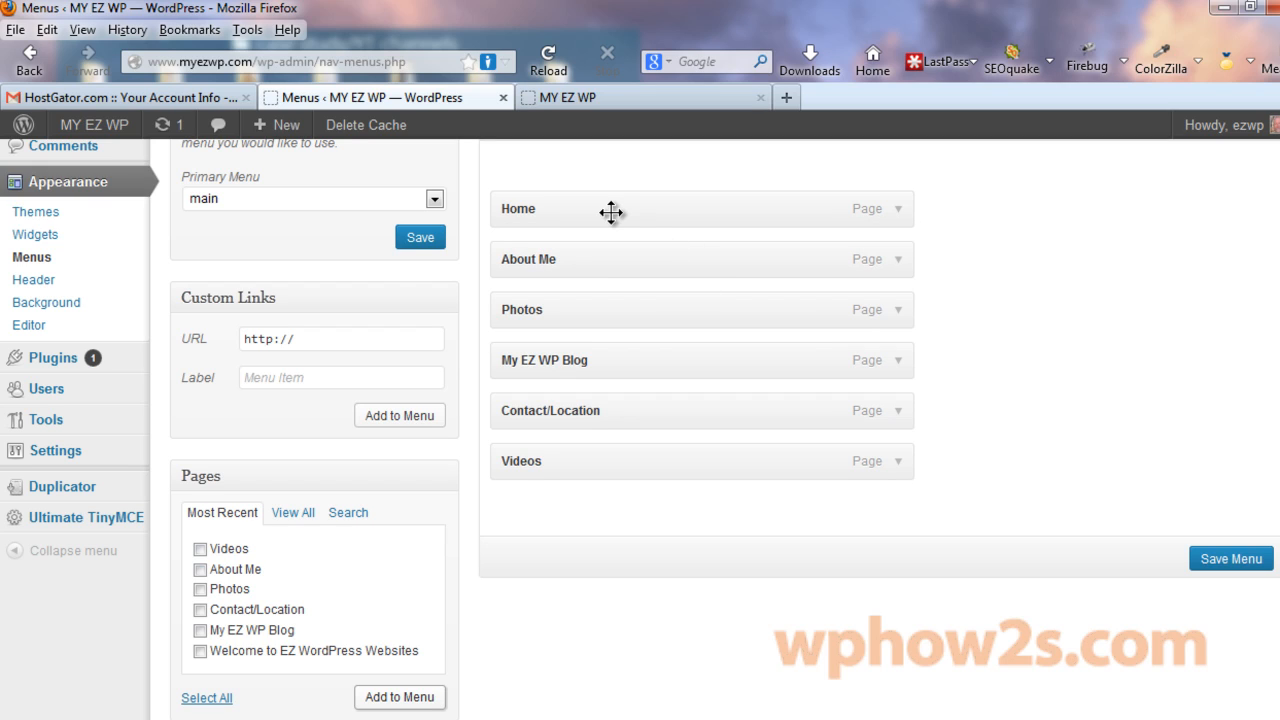
pyautogui.moveTo(563, 469); pyautogui.dragTo(562, 365)
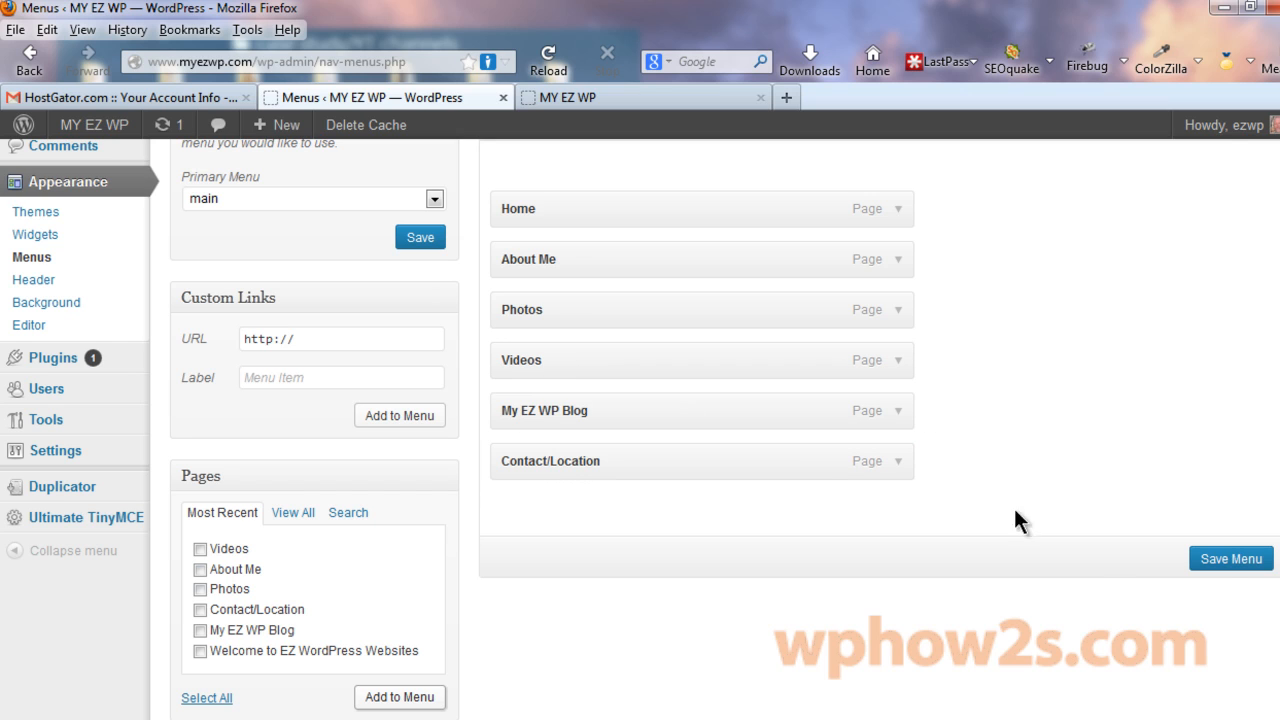
pyautogui.click(1215, 565)
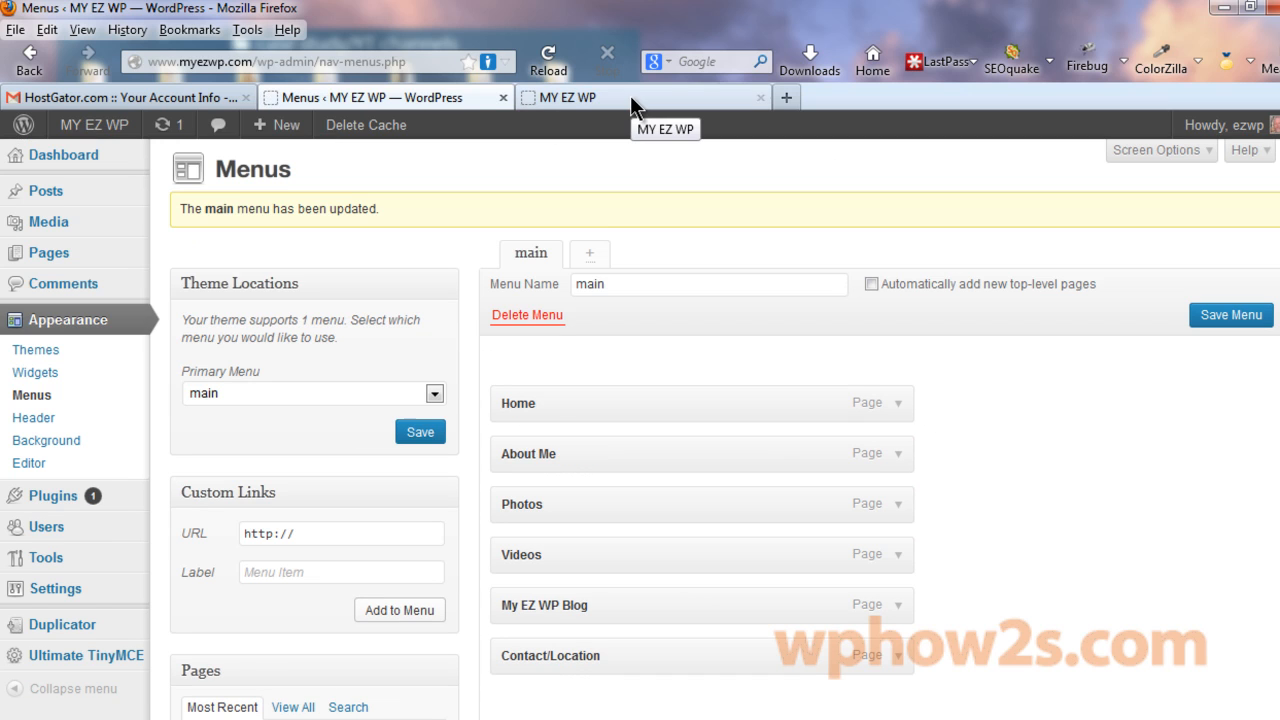
pyautogui.click(630, 97)
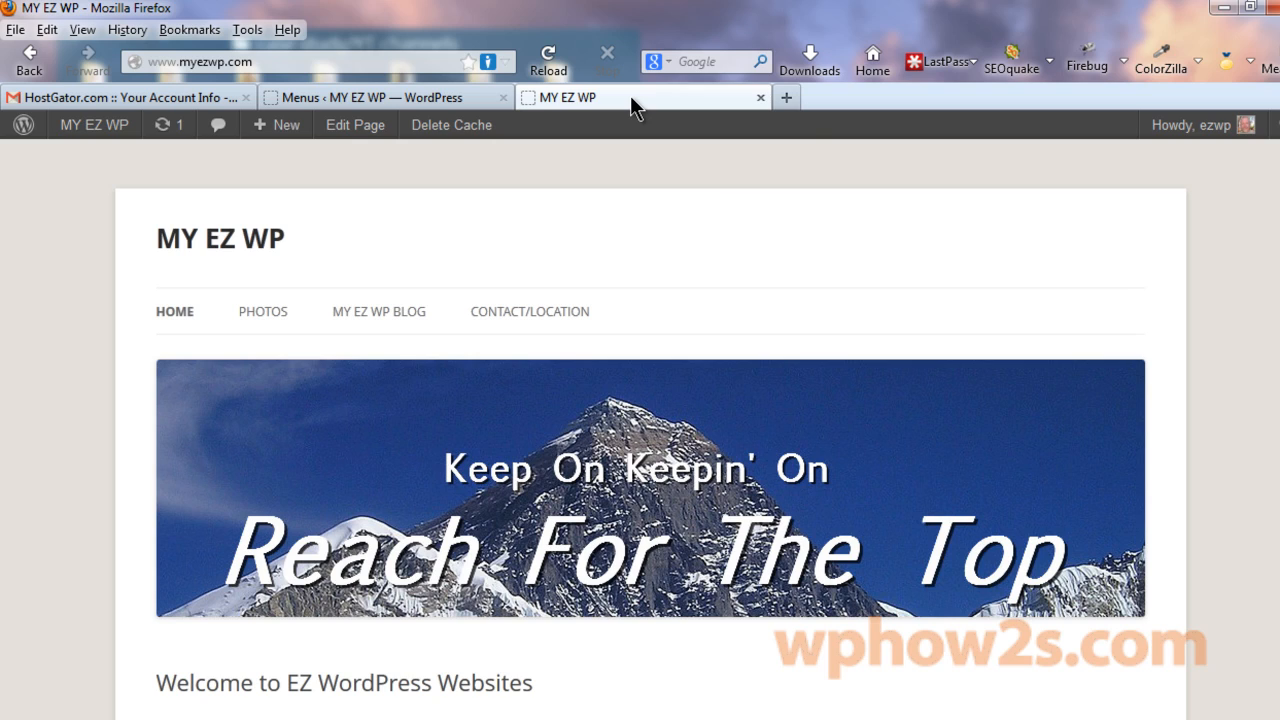
# Reload the live site so the navigation shows ABOUT ME and VIDEOS.
pyautogui.rightClick(630, 95)
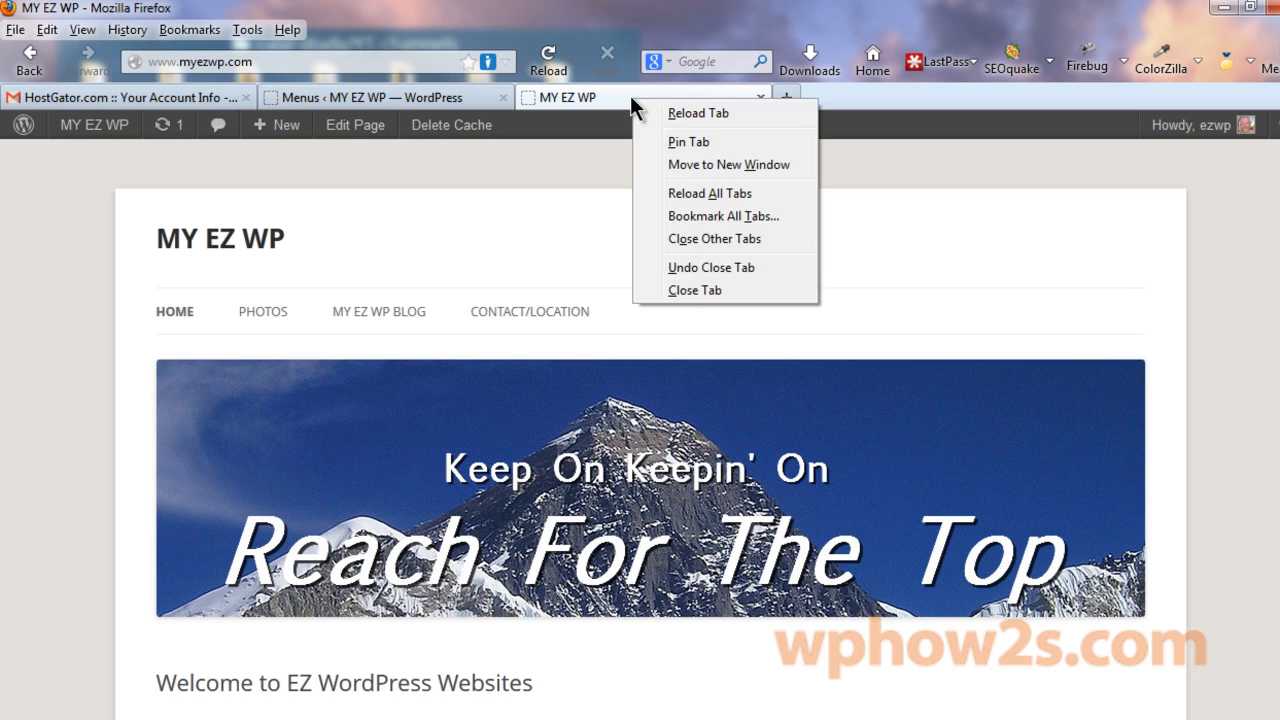
pyautogui.click(684, 115)
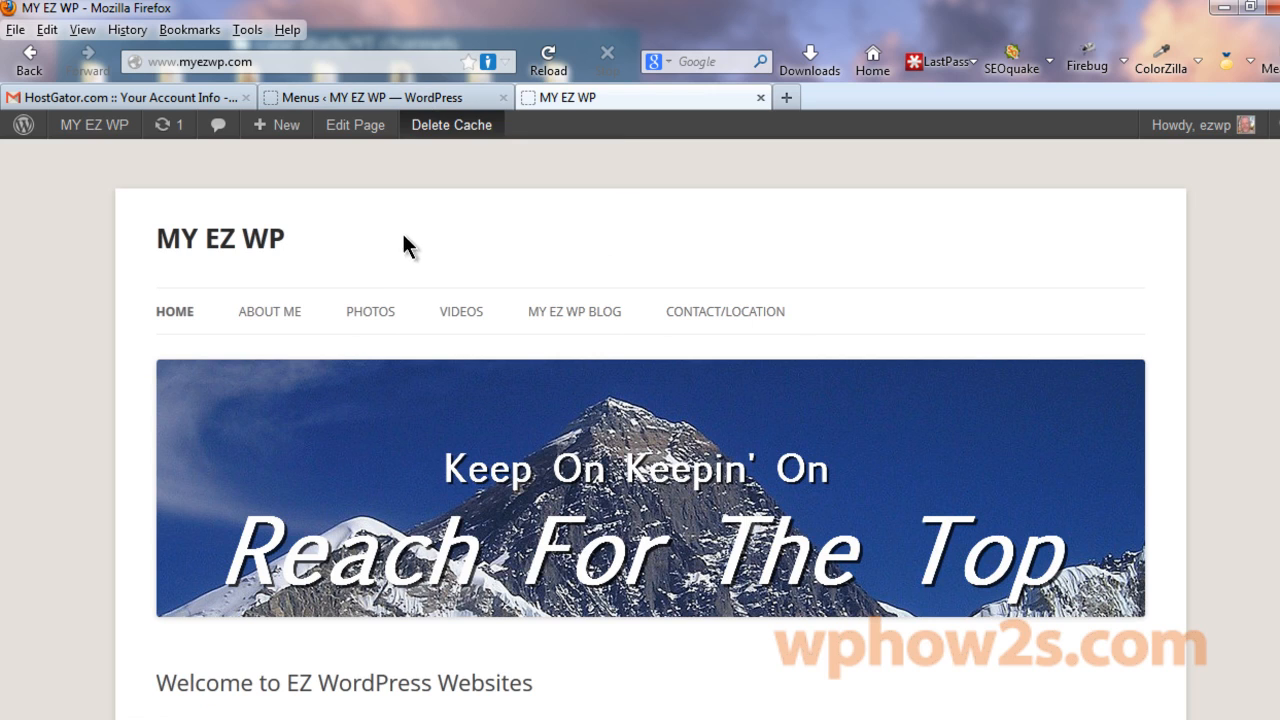
pyautogui.click(353, 99)
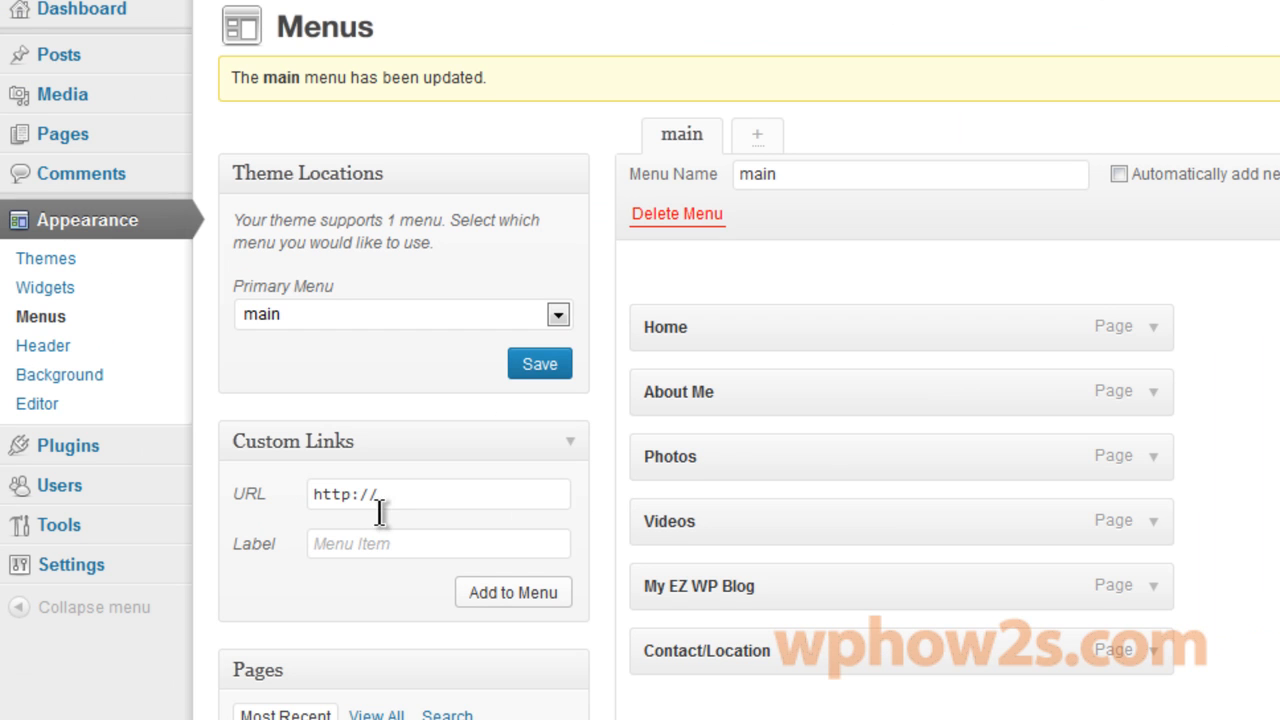
pyautogui.click(385, 493)
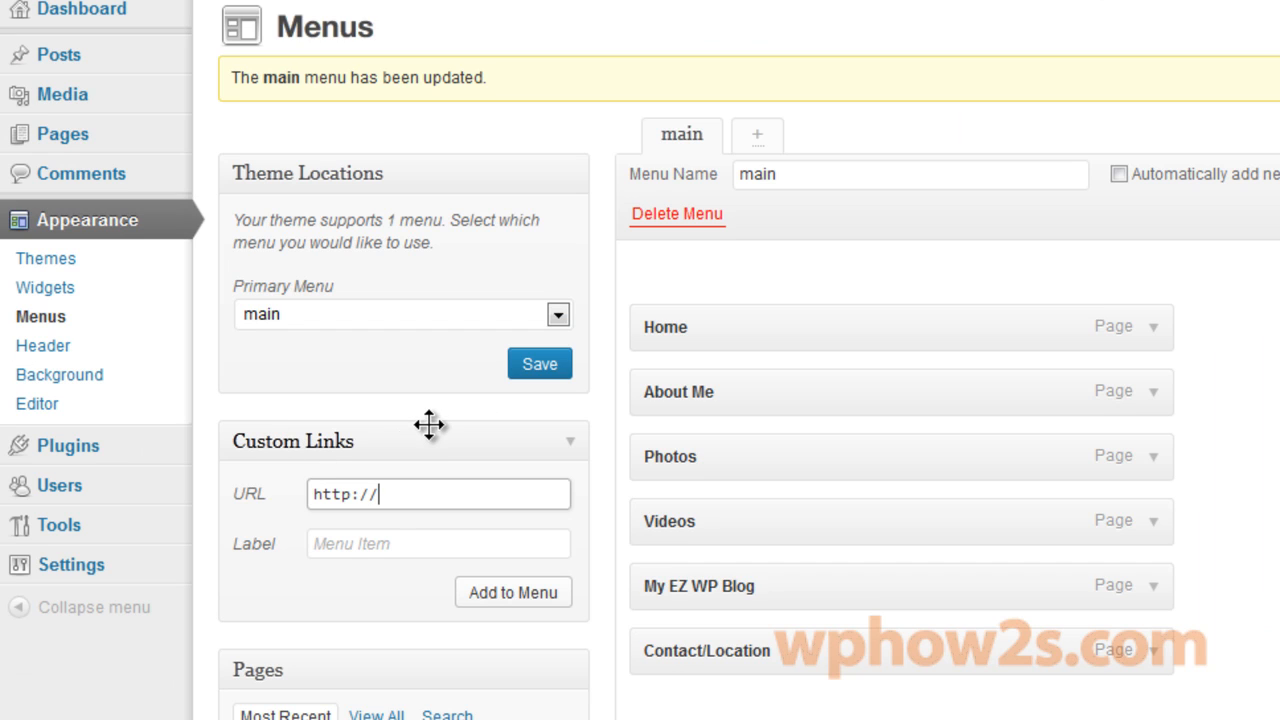
pyautogui.write('word')
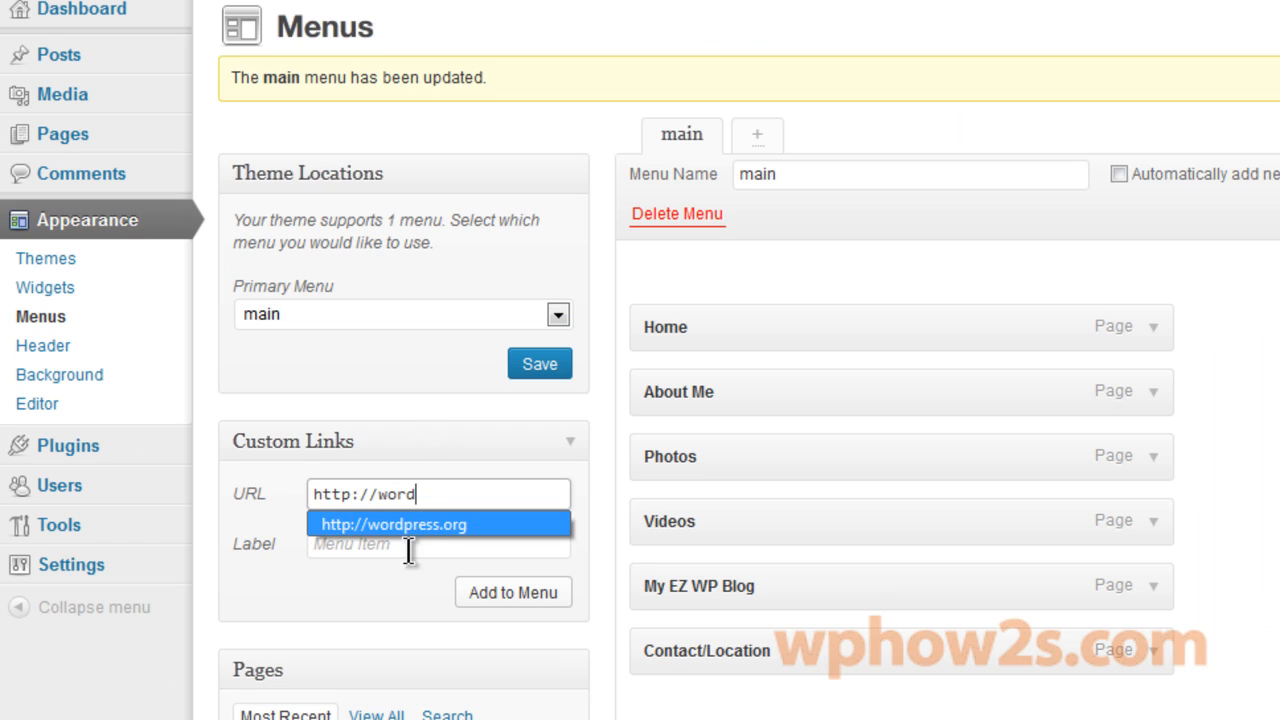
pyautogui.click(430, 525)
pyautogui.click(360, 546)
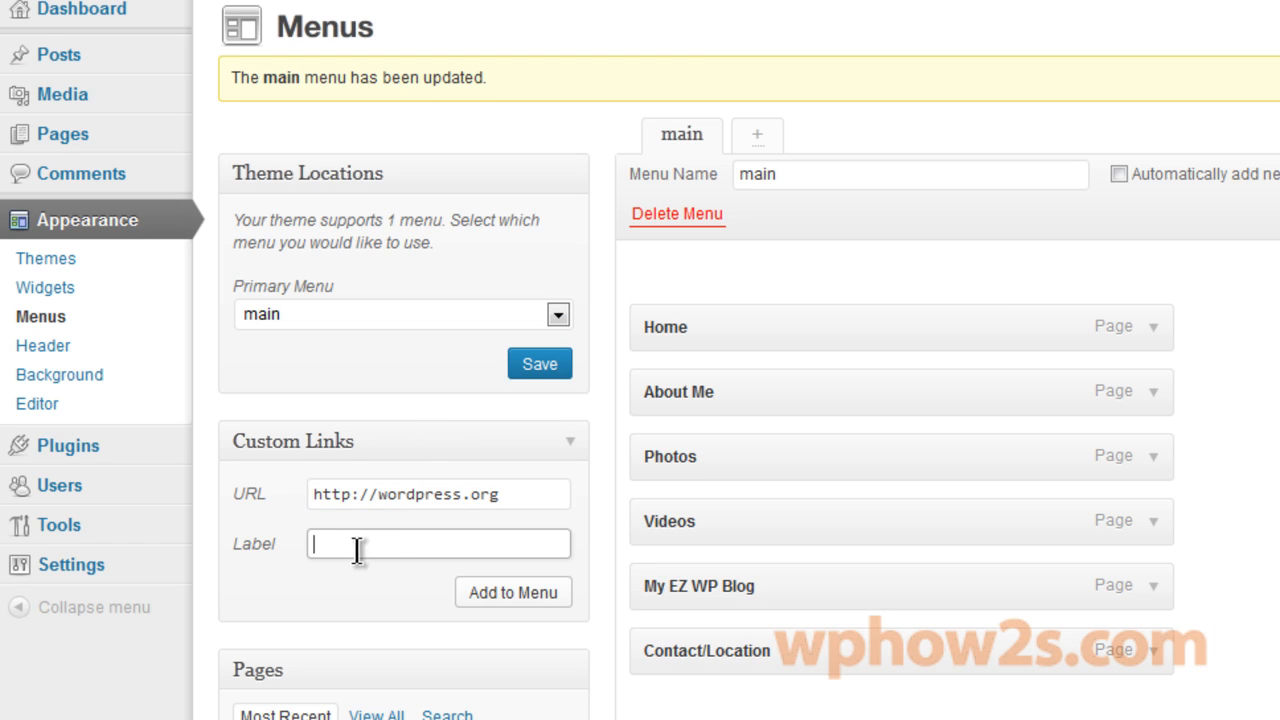
pyautogui.write('W')
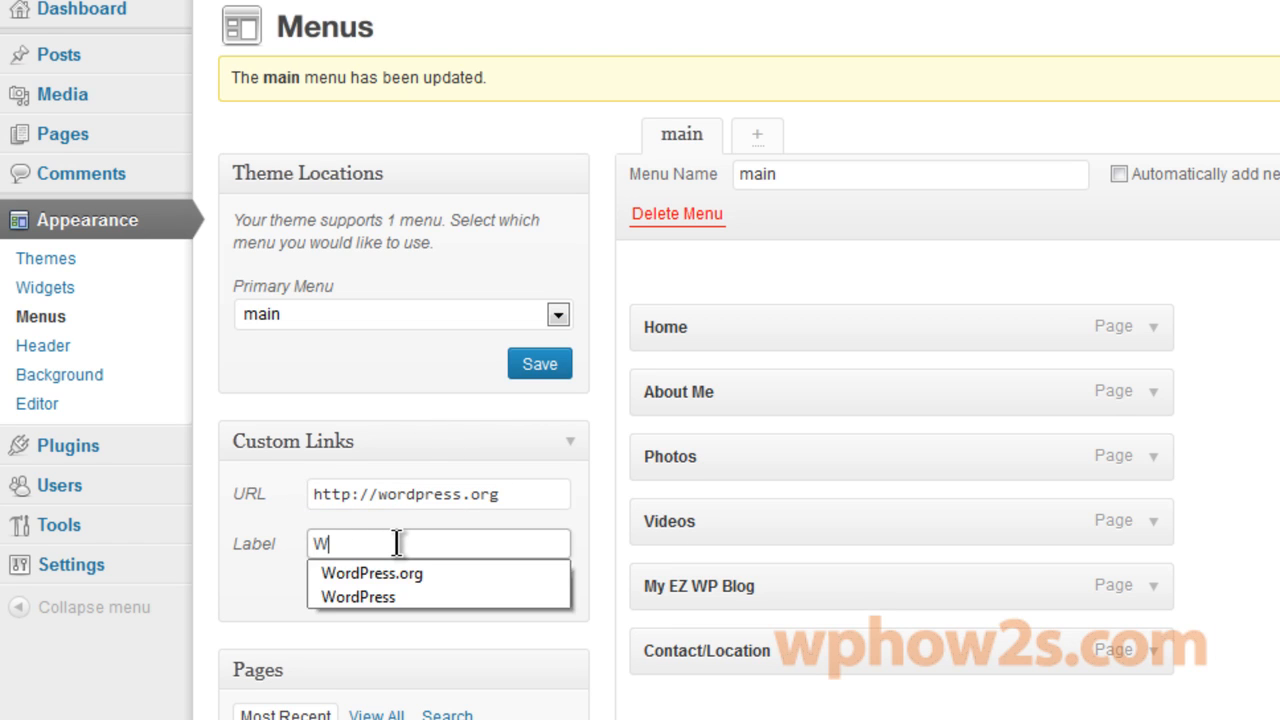
pyautogui.click(392, 572)
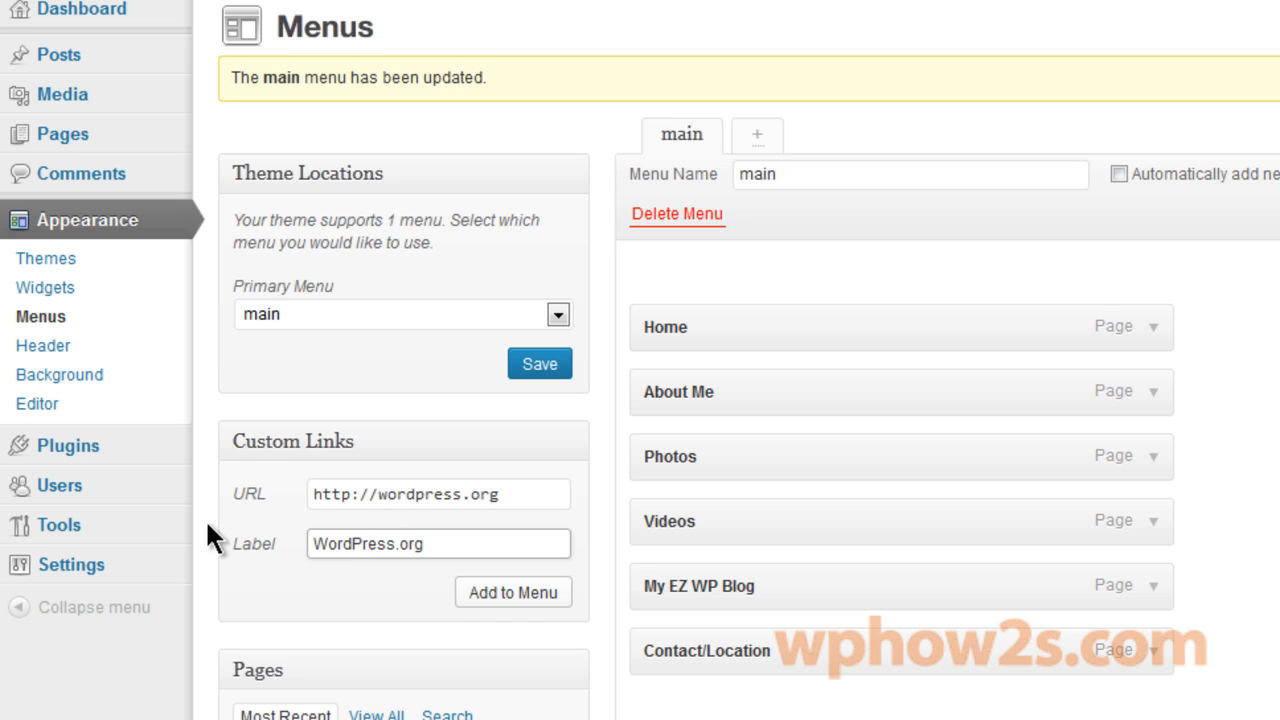
pyautogui.click(541, 594)
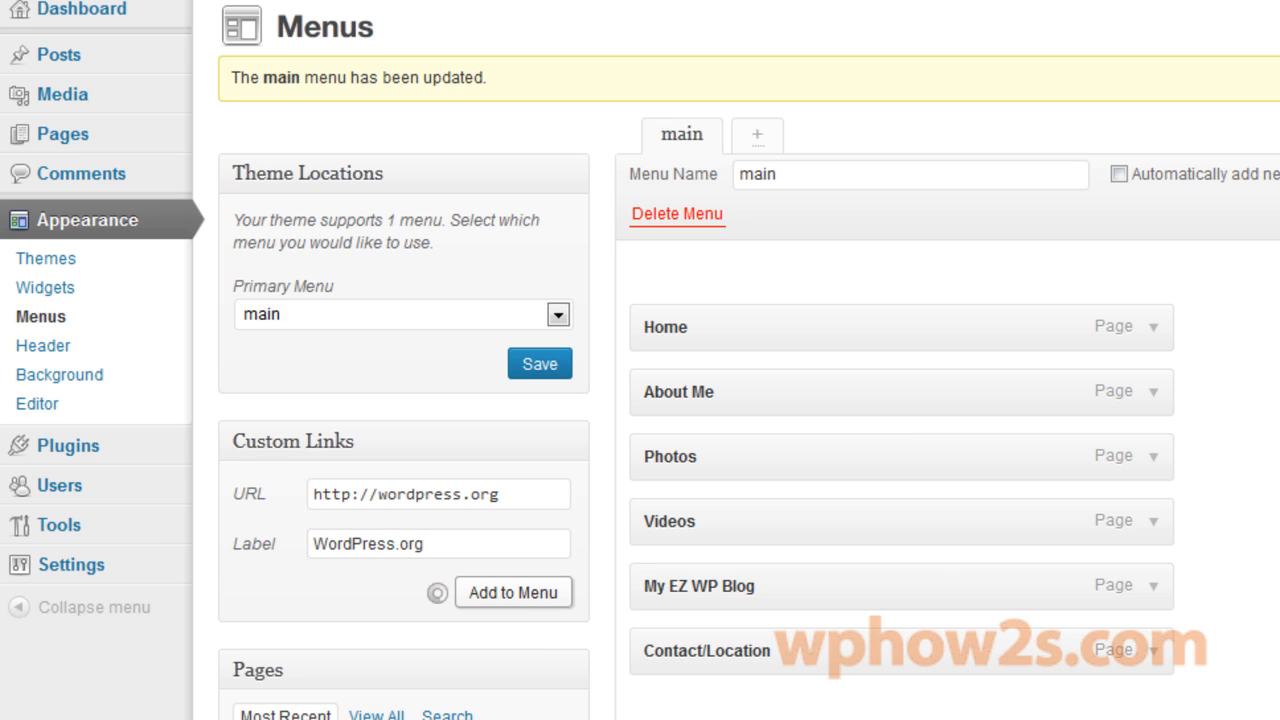
# Nest the WordPress.org link as a sub-item under My EZ WP Blog.
pyautogui.scroll(-2, 890, 560)
pyautogui.moveTo(850, 521); pyautogui.dragTo(890, 452)
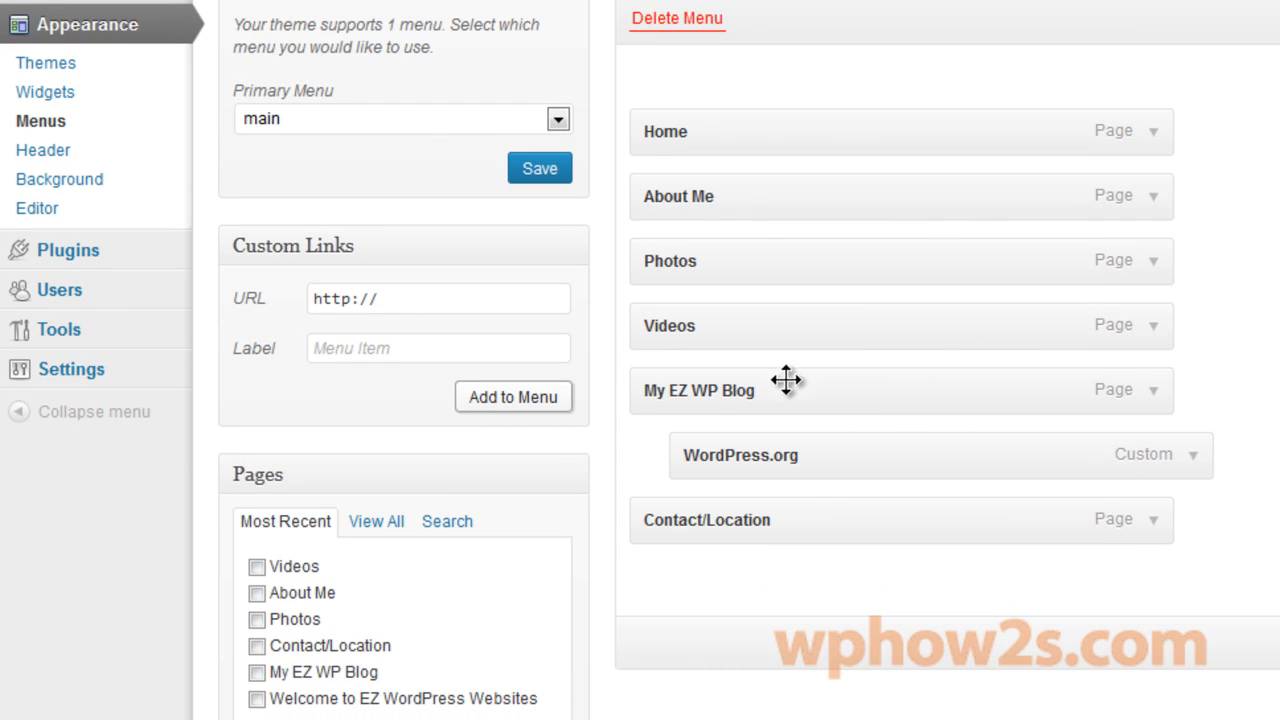
pyautogui.moveTo(806, 446)
pyautogui.mouseDown()
pyautogui.moveTo(763, 434)
pyautogui.moveTo(726, 443)
pyautogui.moveTo(790, 450)
pyautogui.mouseUp()
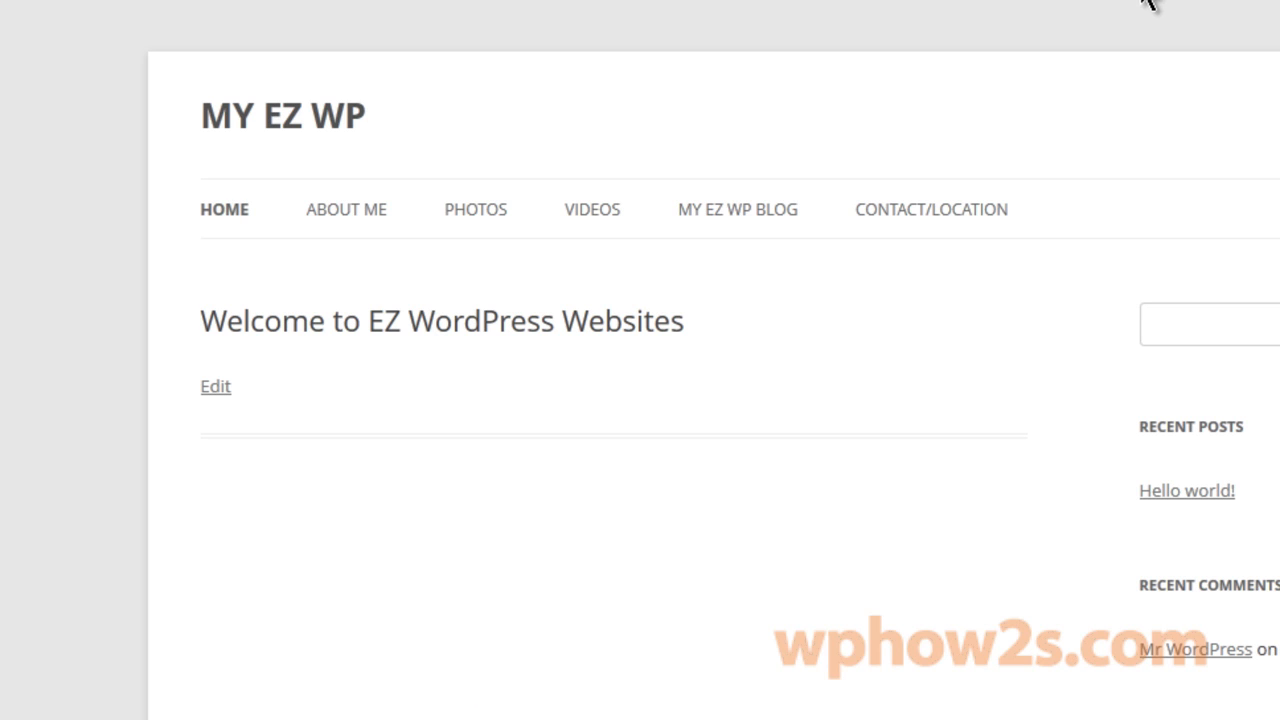
# Open the WORDPRESS.ORG sub-item under MY EZ WP BLOG on the live site.
pyautogui.moveTo(766, 215)
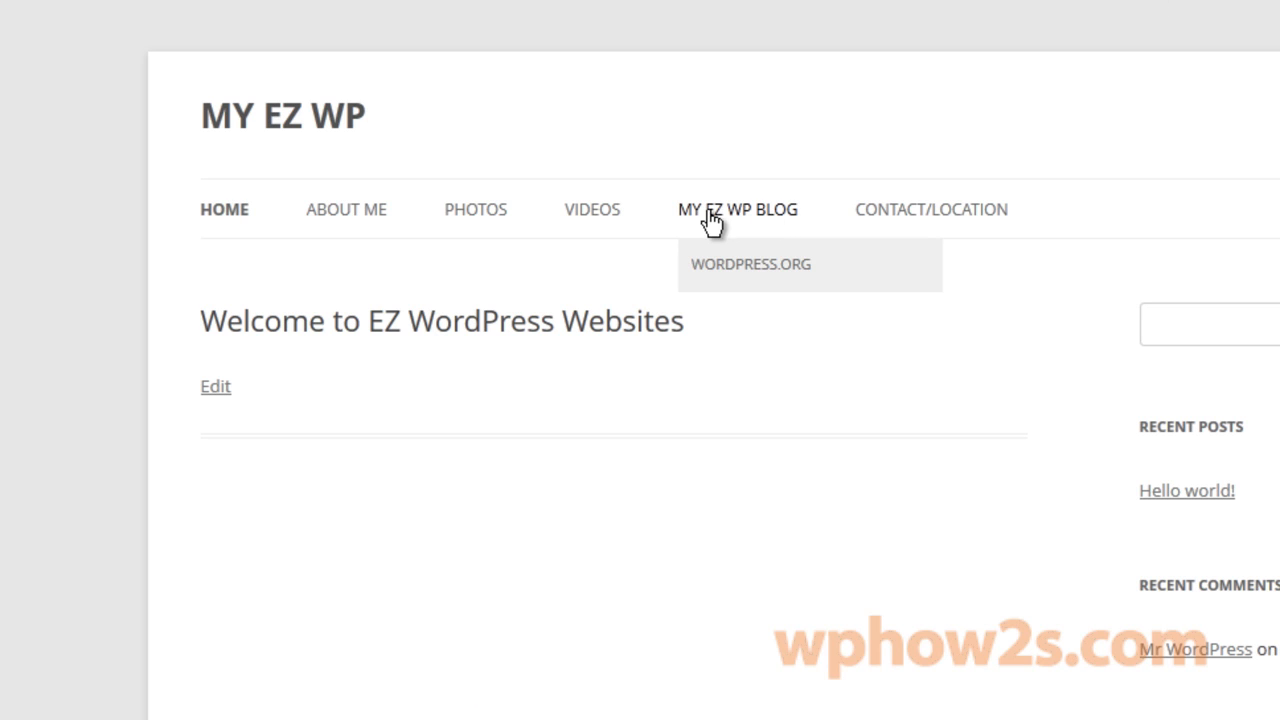
pyautogui.click(752, 264)
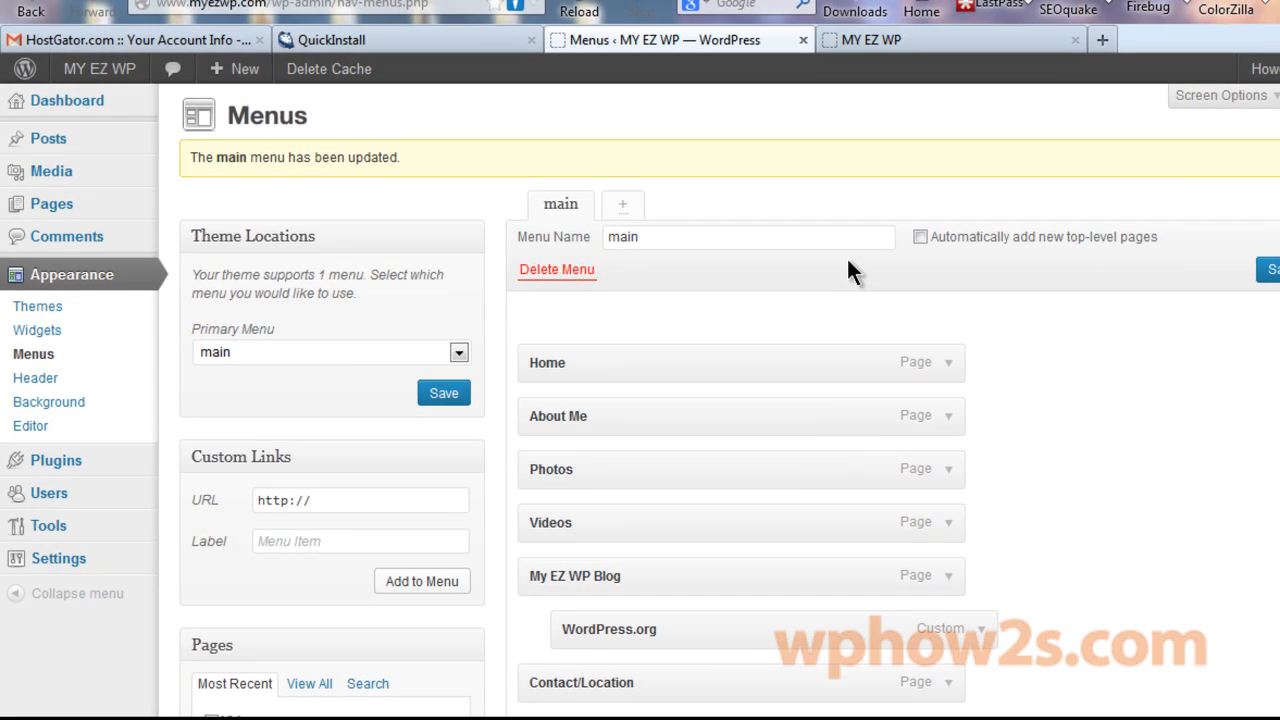
# Move the WordPress.org item to the top level, ahead of My EZ WP Blog.
pyautogui.moveTo(724, 632); pyautogui.dragTo(683, 582)
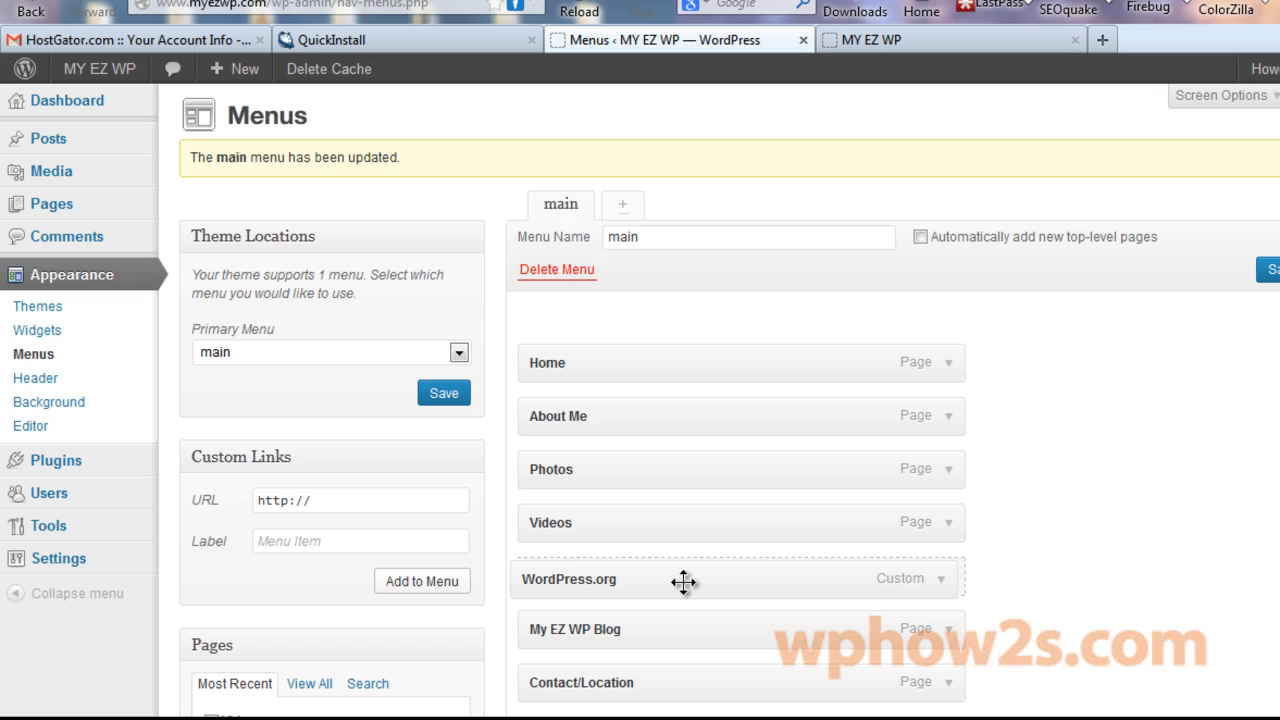
pyautogui.moveTo(683, 582); pyautogui.dragTo(683, 582)
pyautogui.scroll(-1, 683, 582)
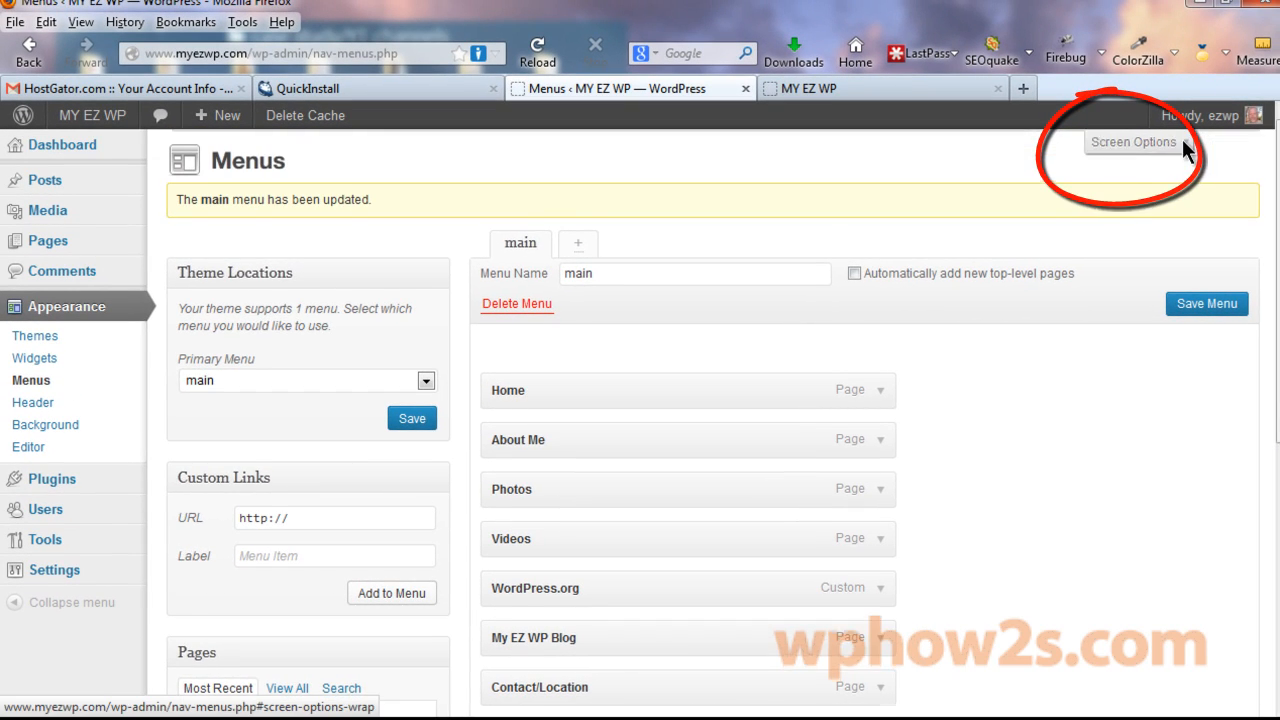
# Enable Link Target in Screen Options and set WordPress.org to open in a new window/tab.
pyautogui.click(1135, 139)
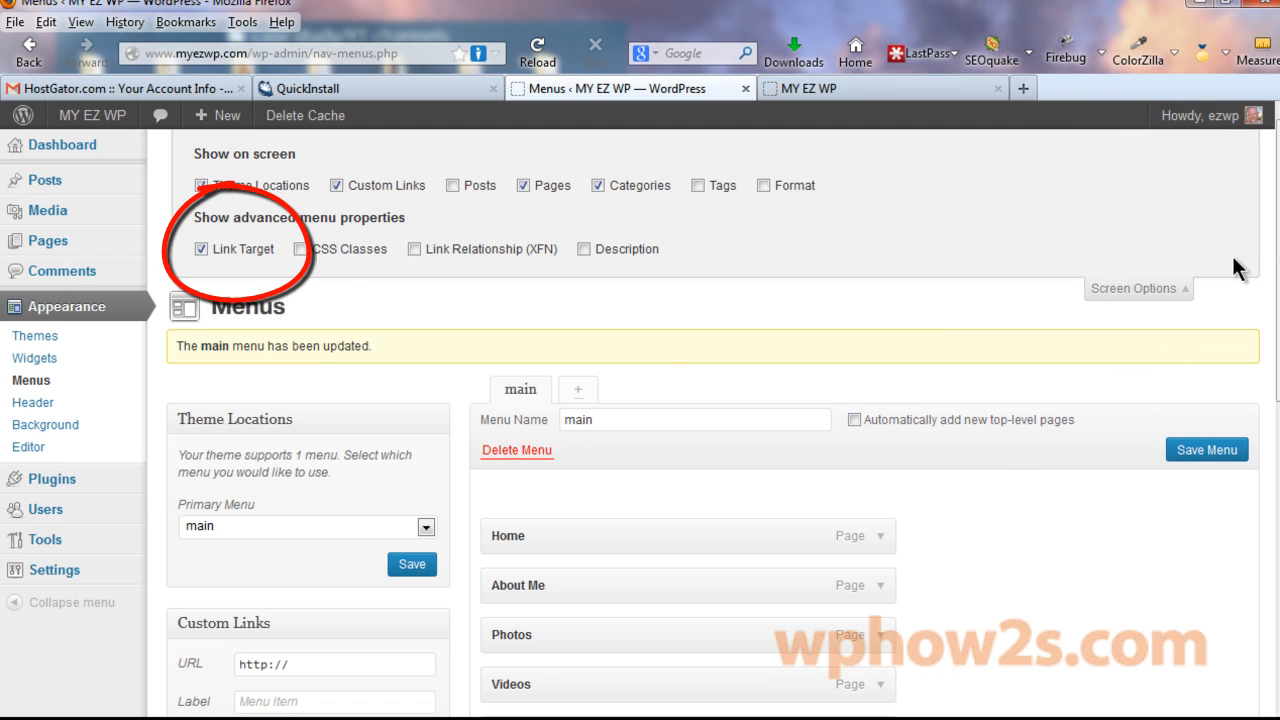
pyautogui.scroll(-5, 1240, 268)
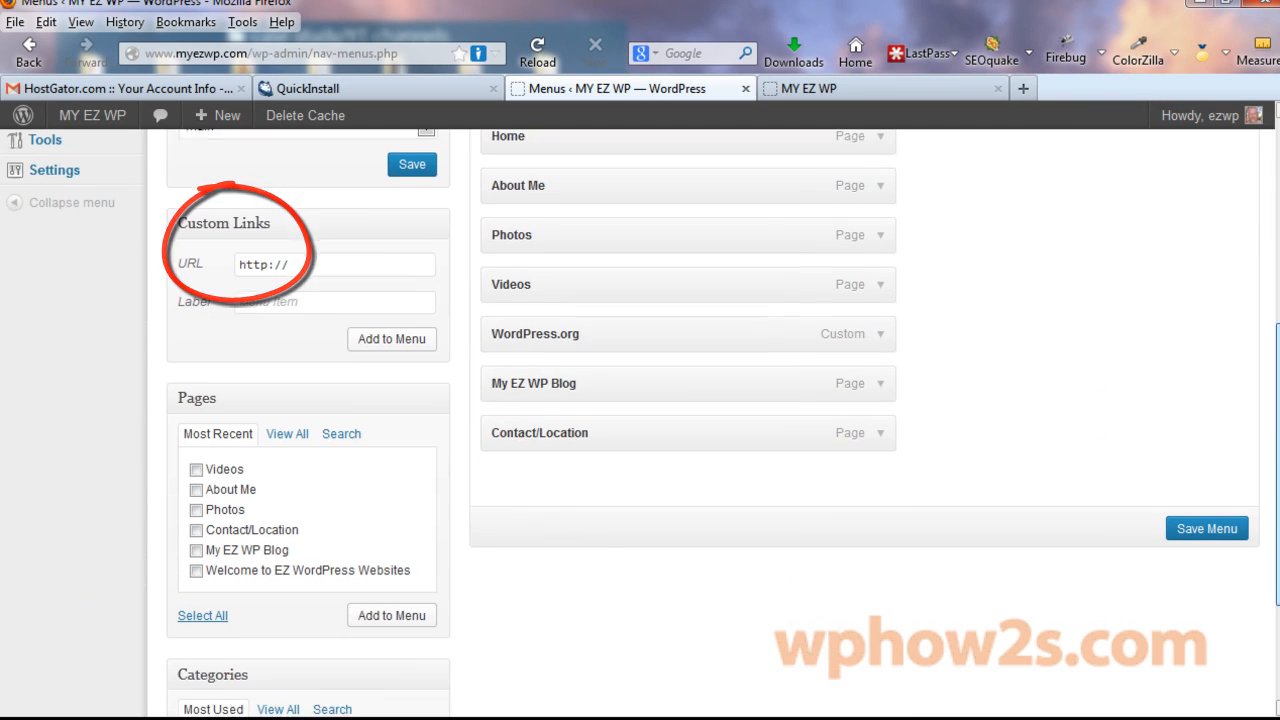
pyautogui.click(881, 338)
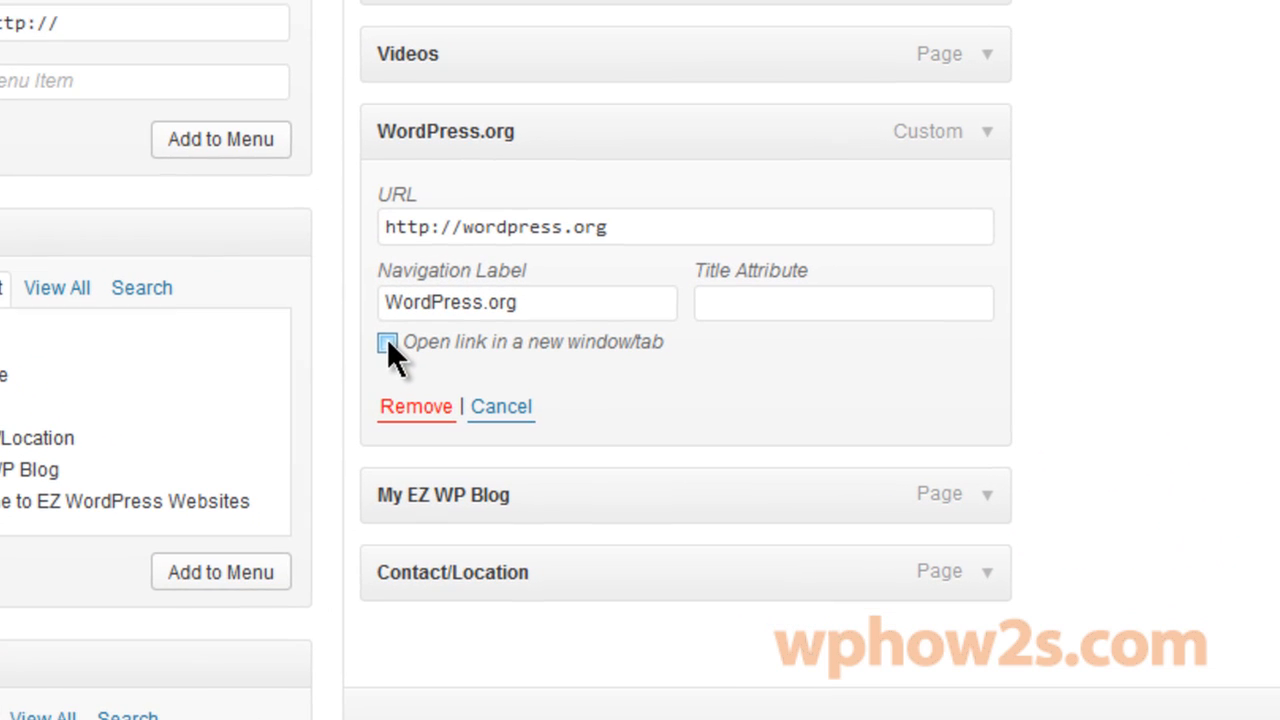
pyautogui.click(387, 343)
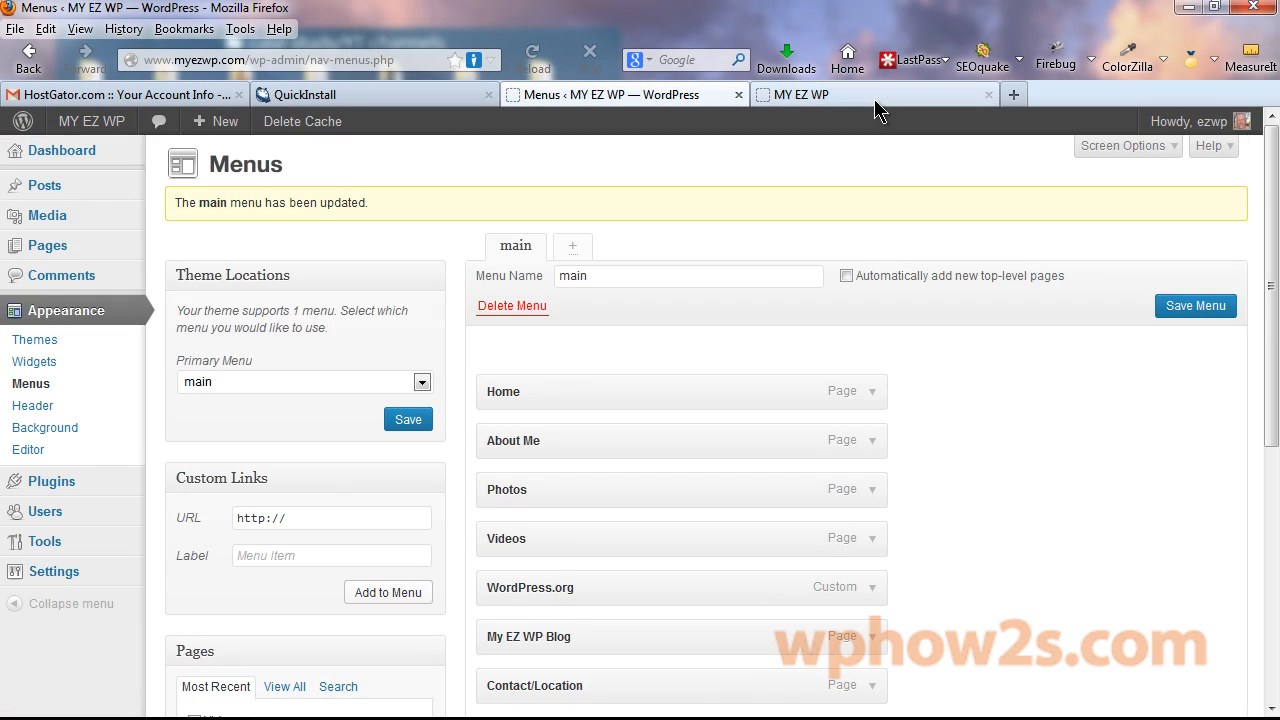
# Reload the live site, check that WORDPRESS.ORG opens in a new tab, then close that tab.
pyautogui.click(875, 92)
pyautogui.rightClick(875, 86)
pyautogui.click(905, 103)
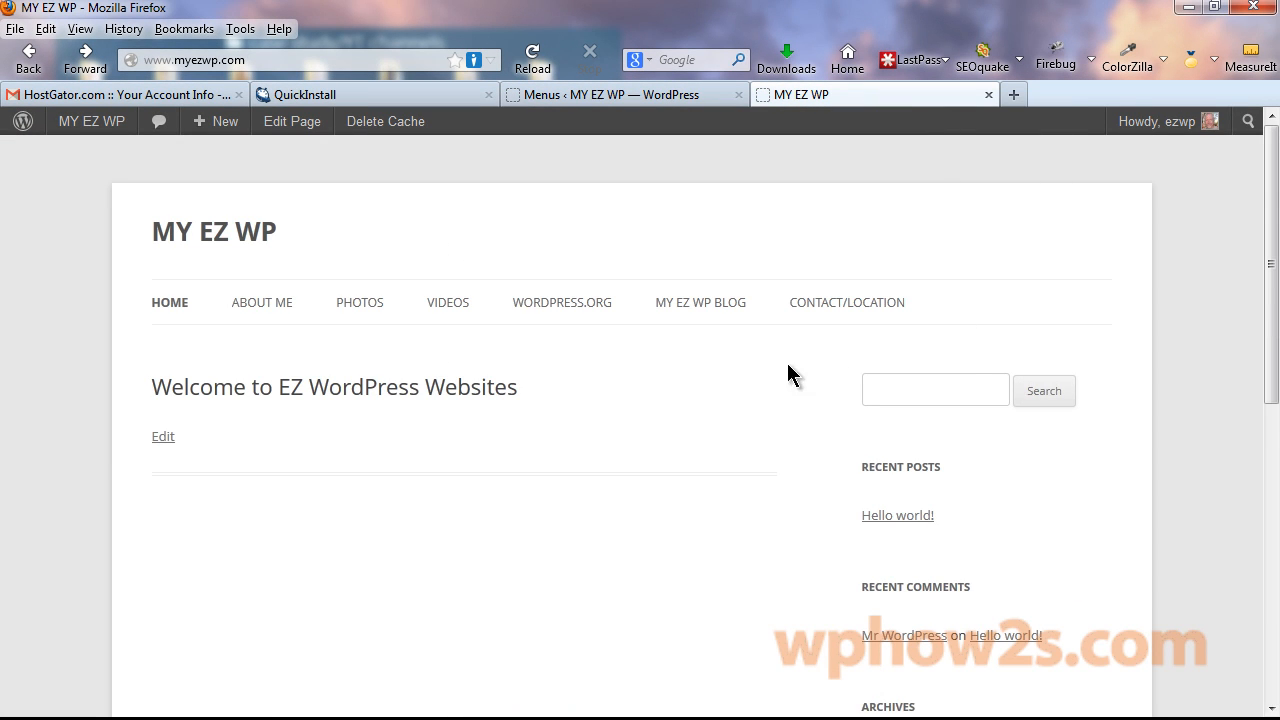
pyautogui.click(558, 304)
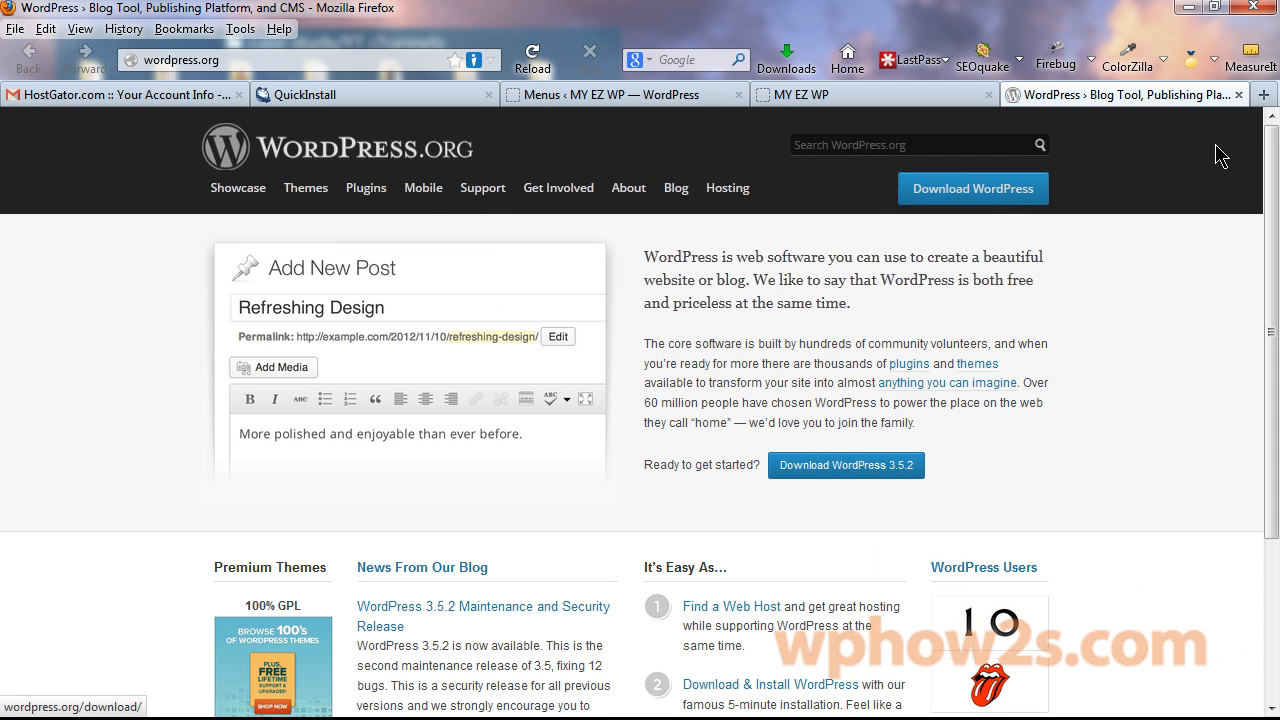
pyautogui.click(1239, 95)
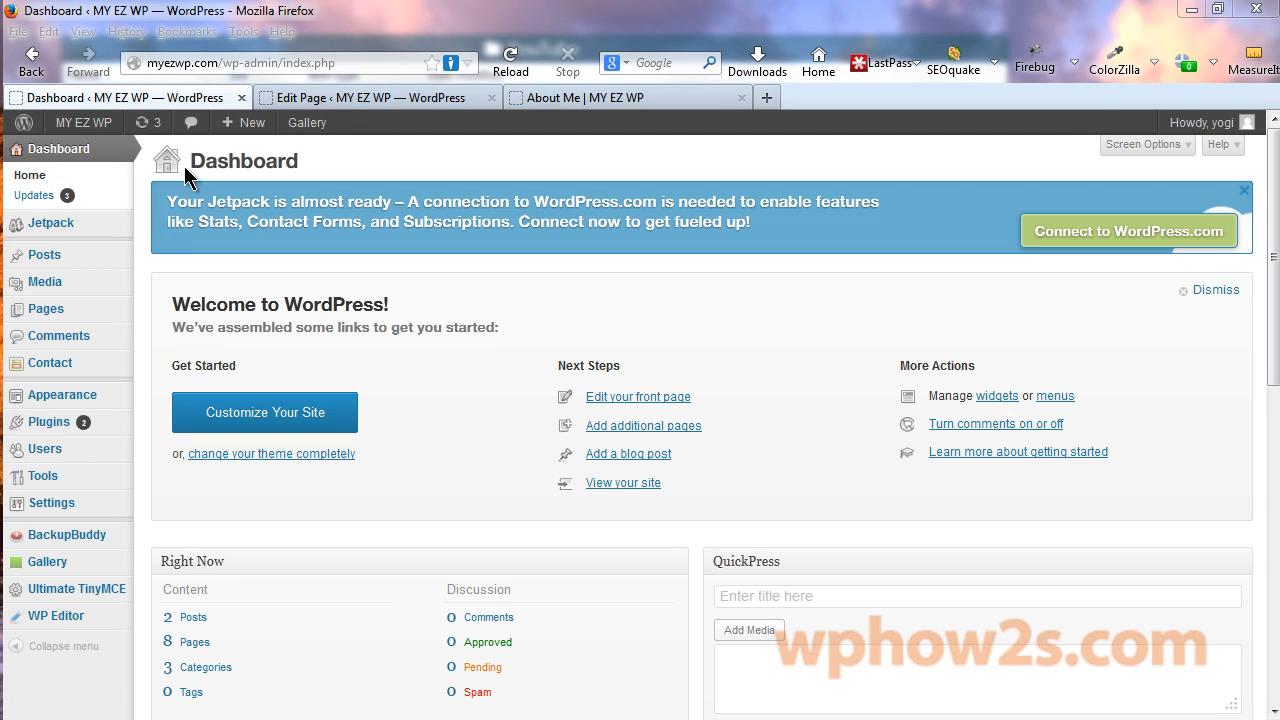
pyautogui.click(560, 97)
pyautogui.click(280, 62)
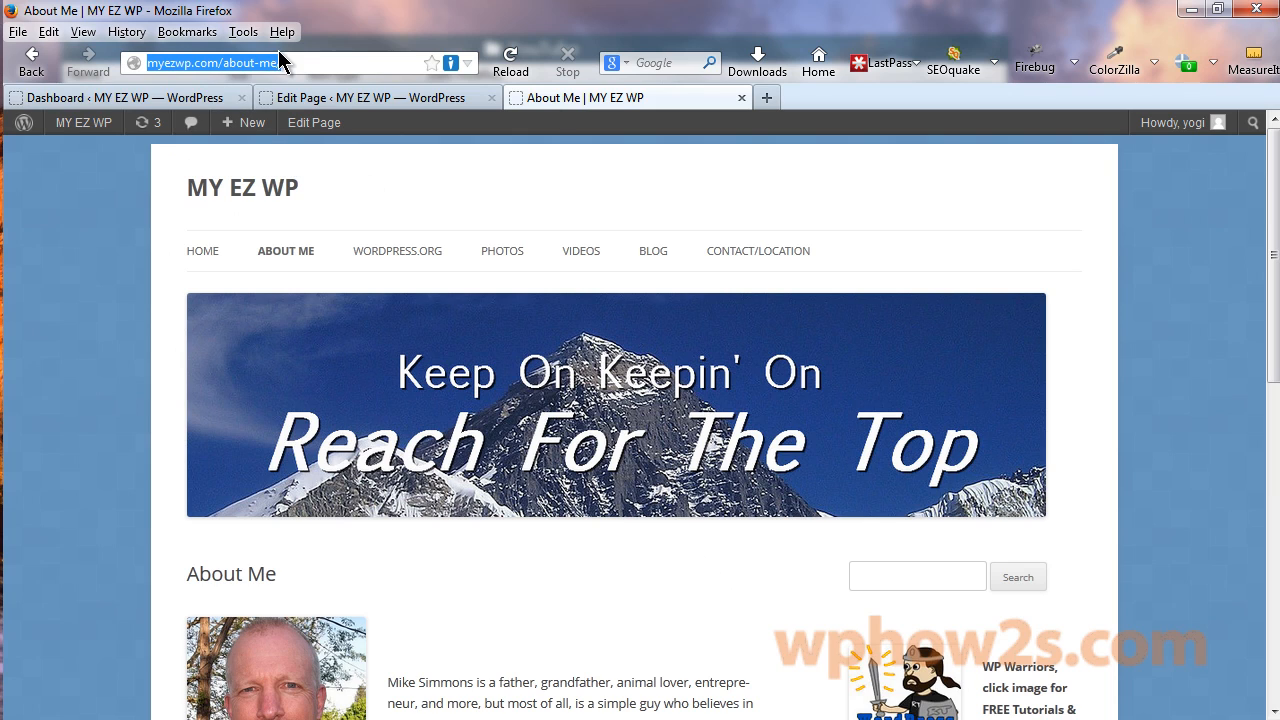
pyautogui.click(212, 62)
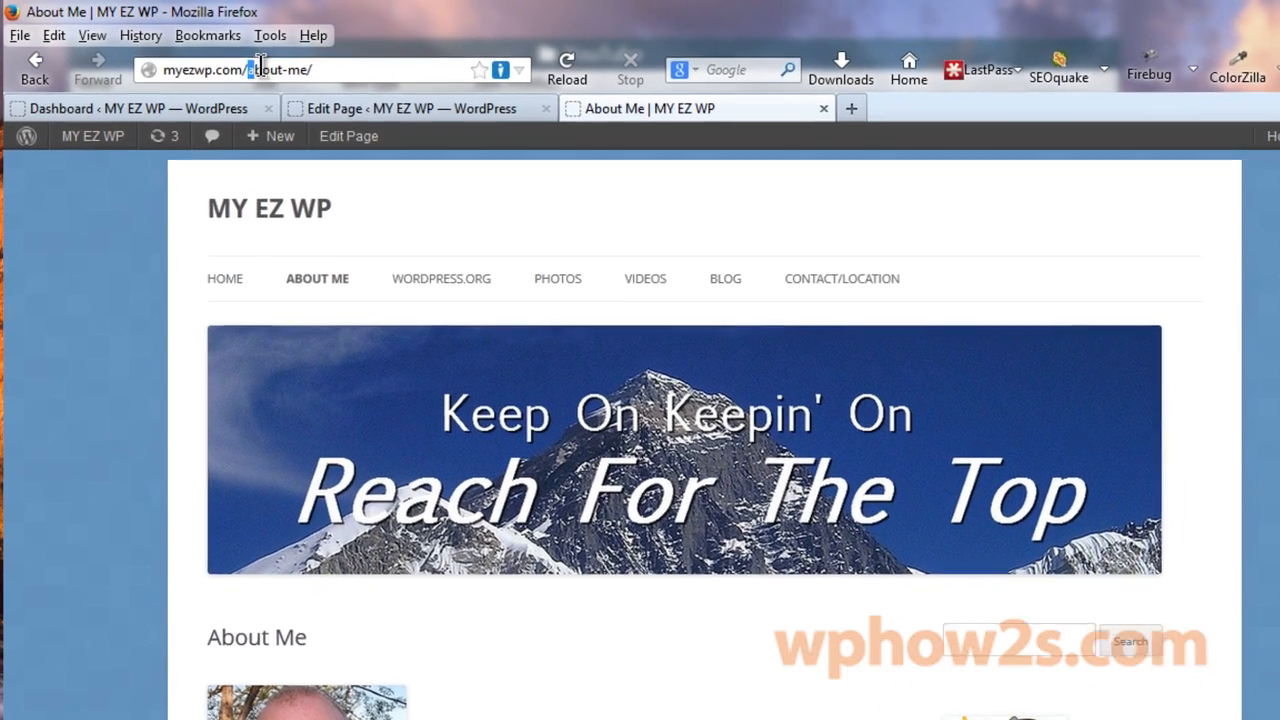
pyautogui.moveTo(222, 62); pyautogui.dragTo(281, 62)
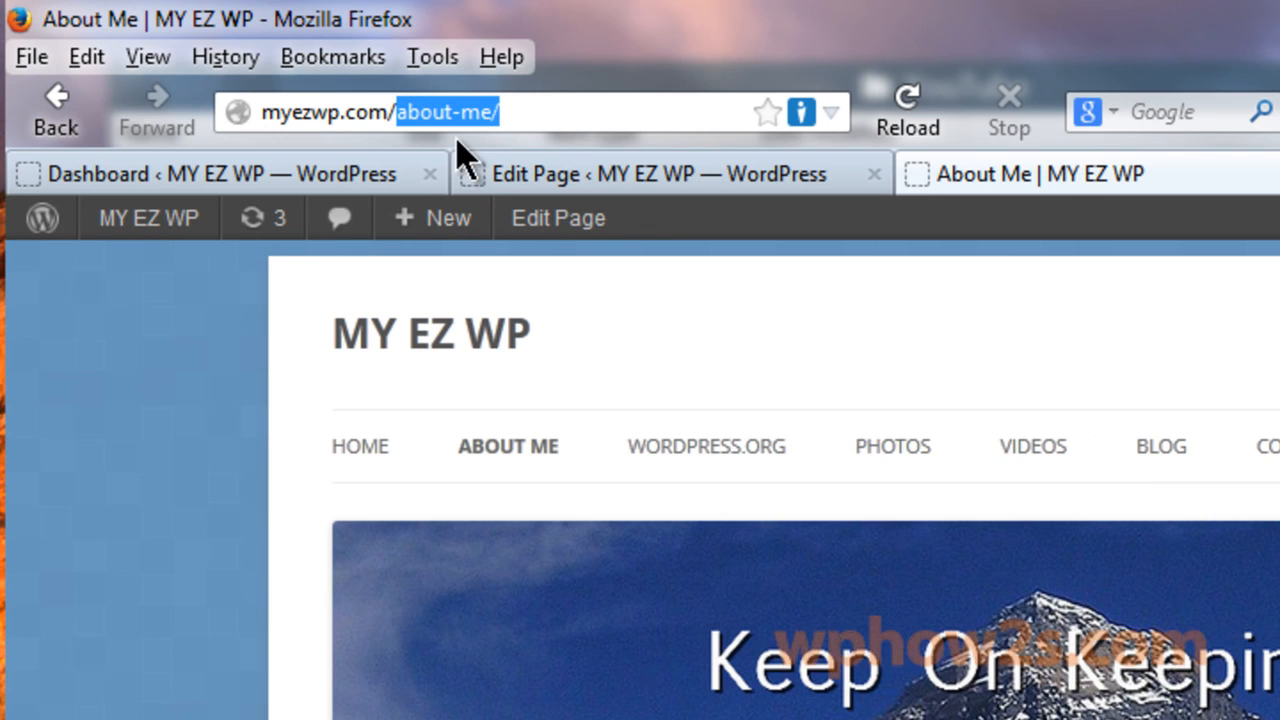
pyautogui.click(610, 178)
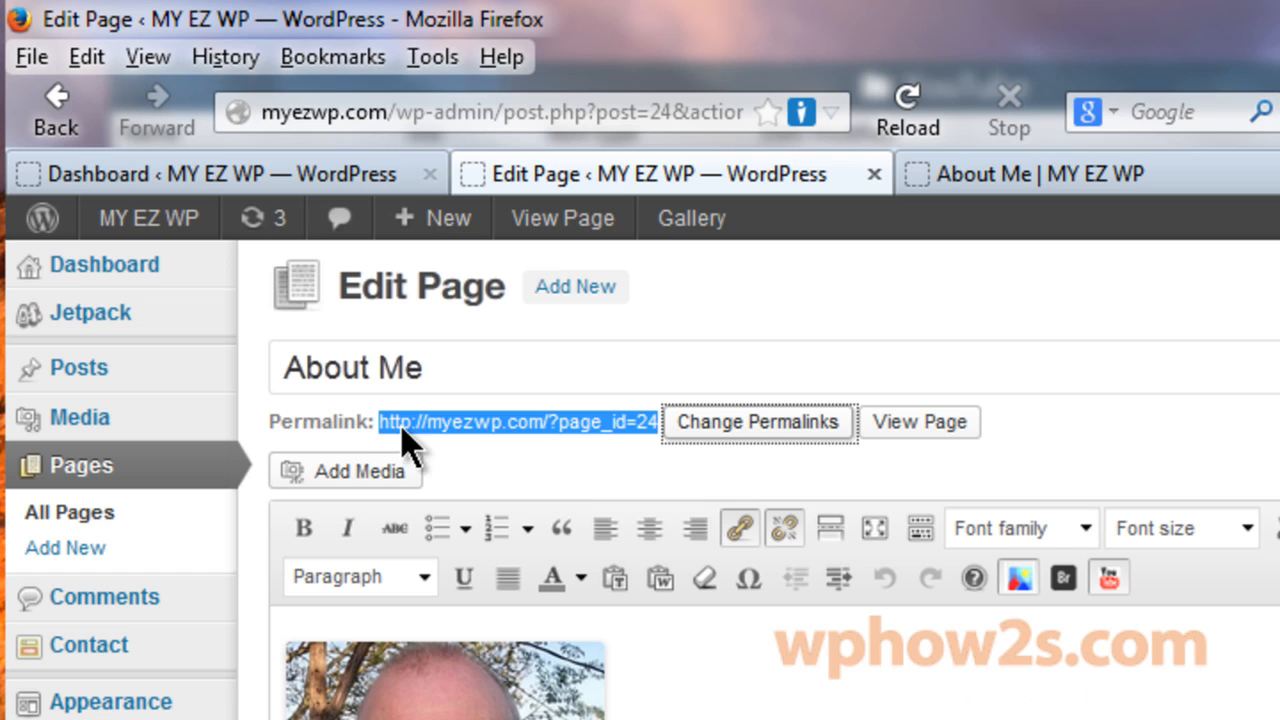
pyautogui.click(470, 457)
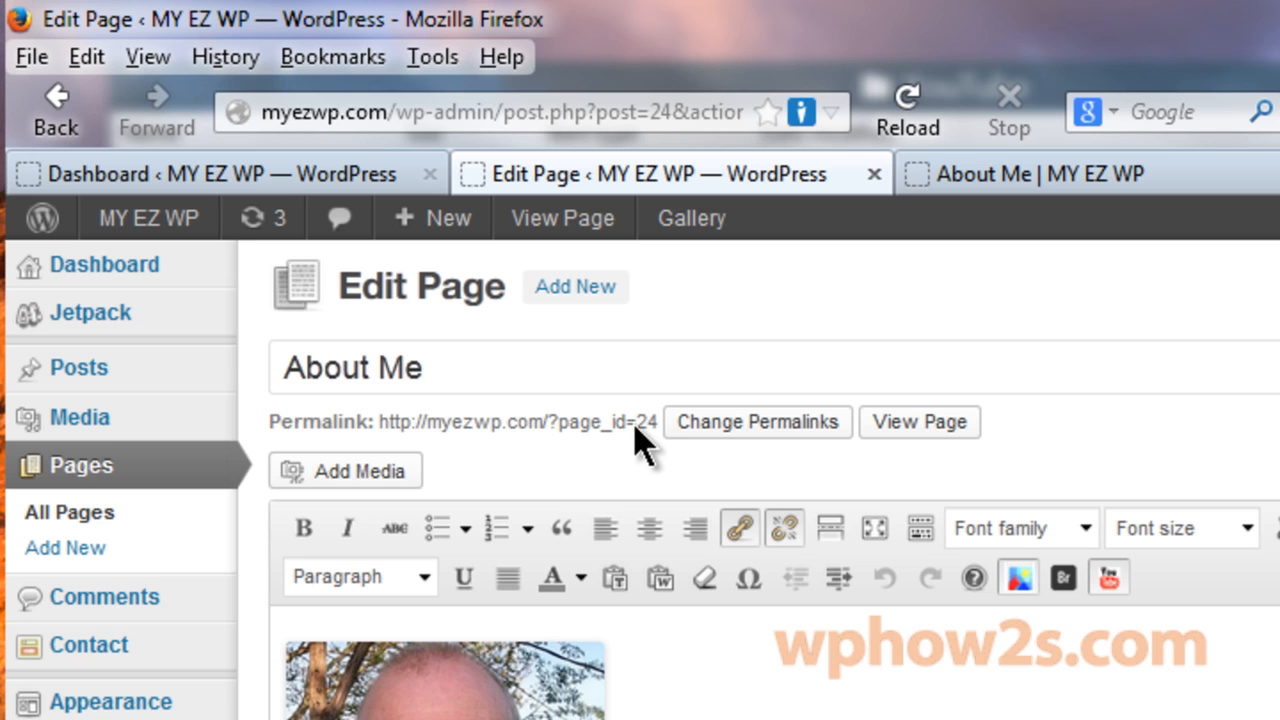
pyautogui.click(191, 175)
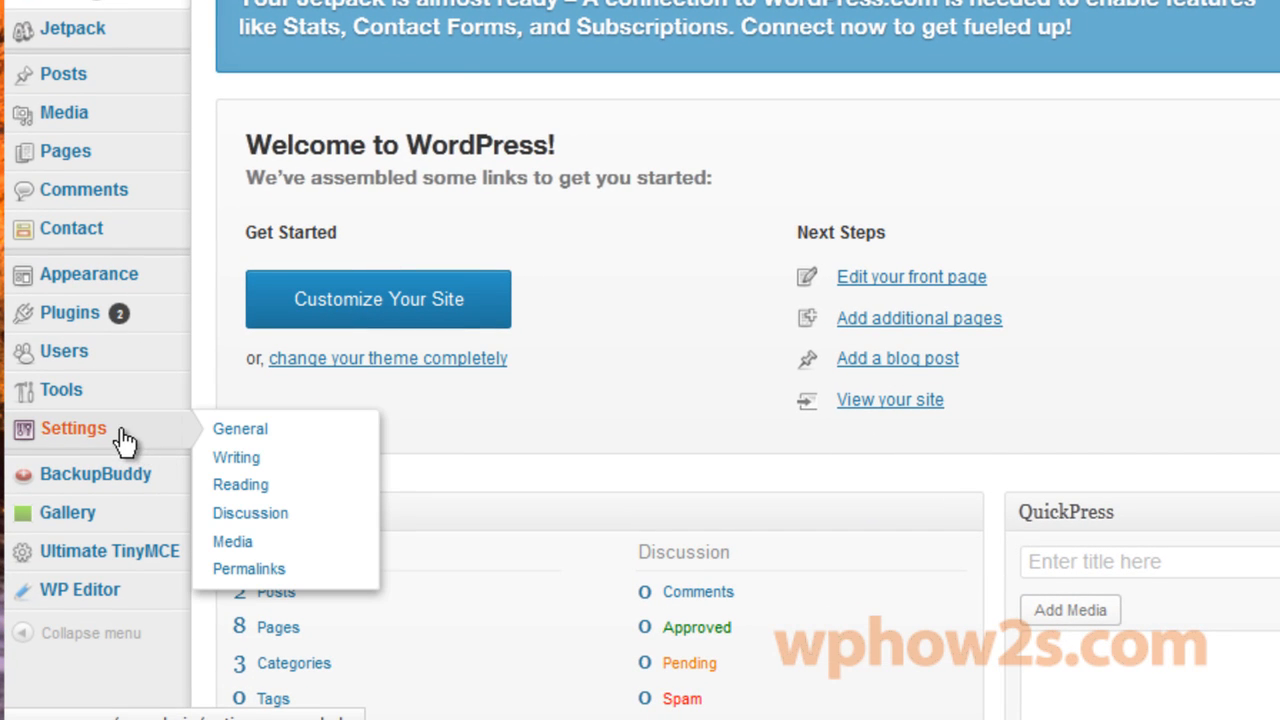
pyautogui.click(120, 2)
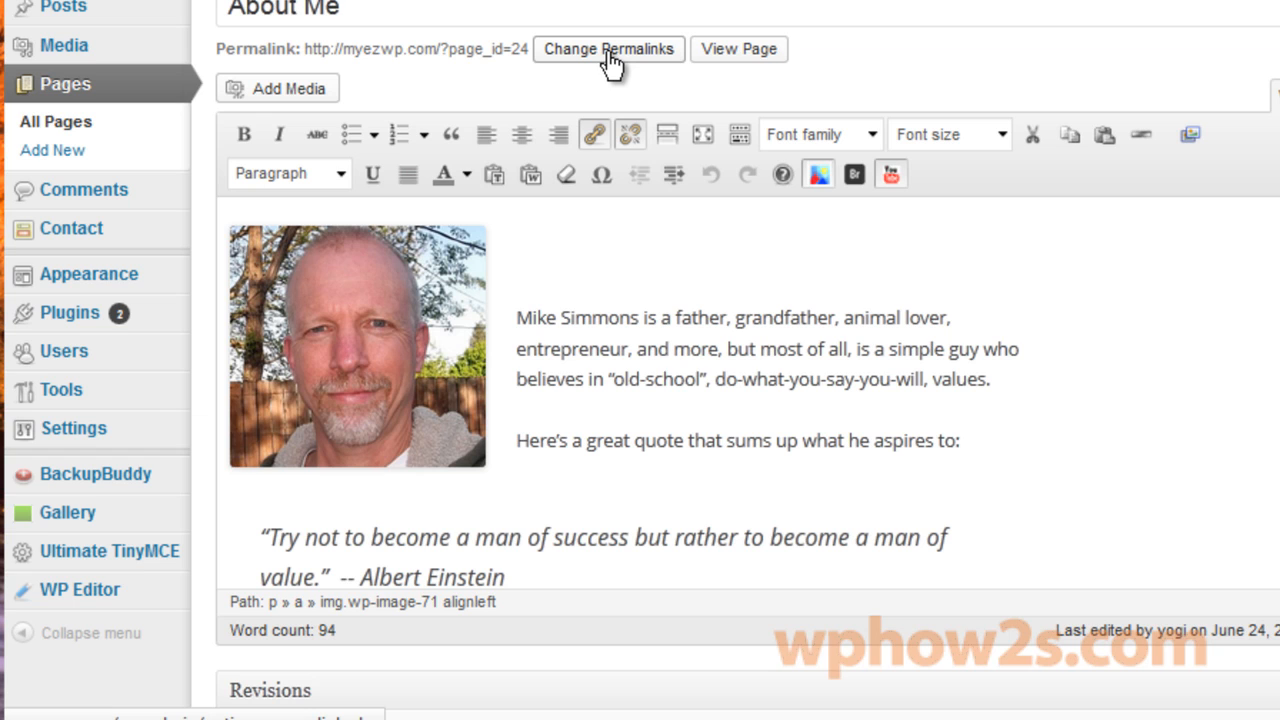
# Choose the Custom Structure permalink /%category%/%postname%/ in Settings > Permalinks and save.
pyautogui.click(180, 2)
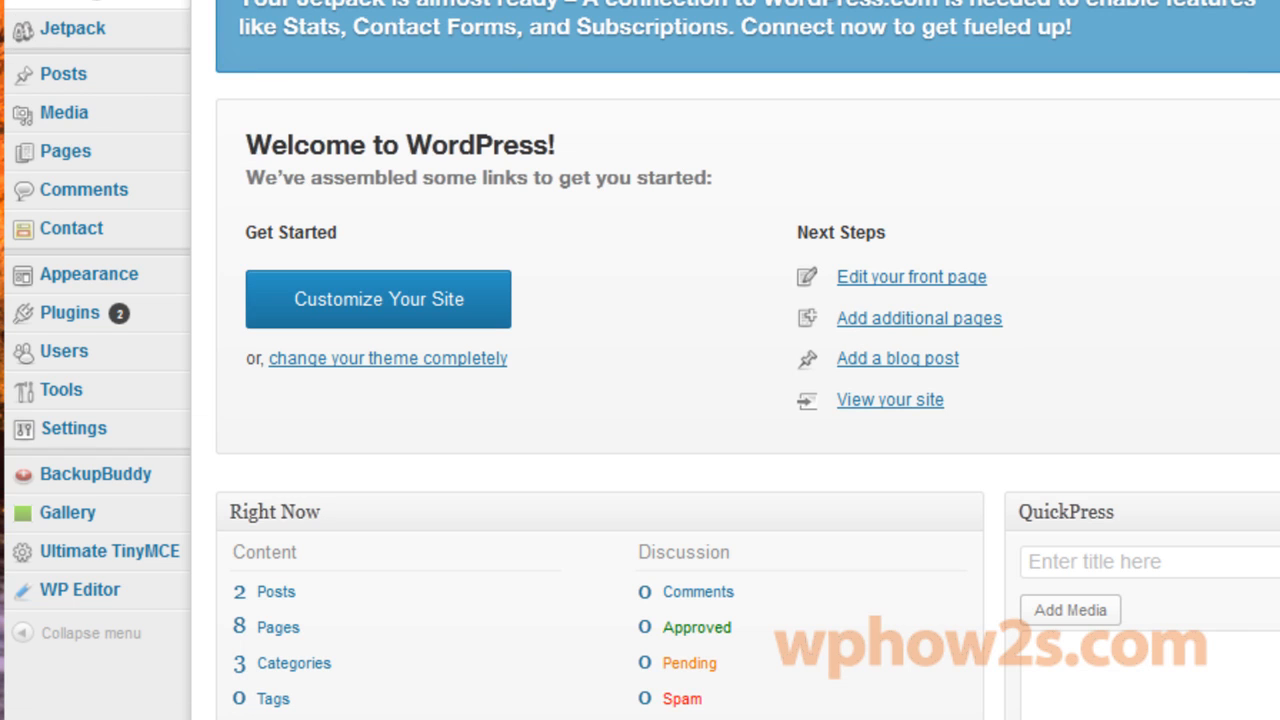
pyautogui.moveTo(83, 436)
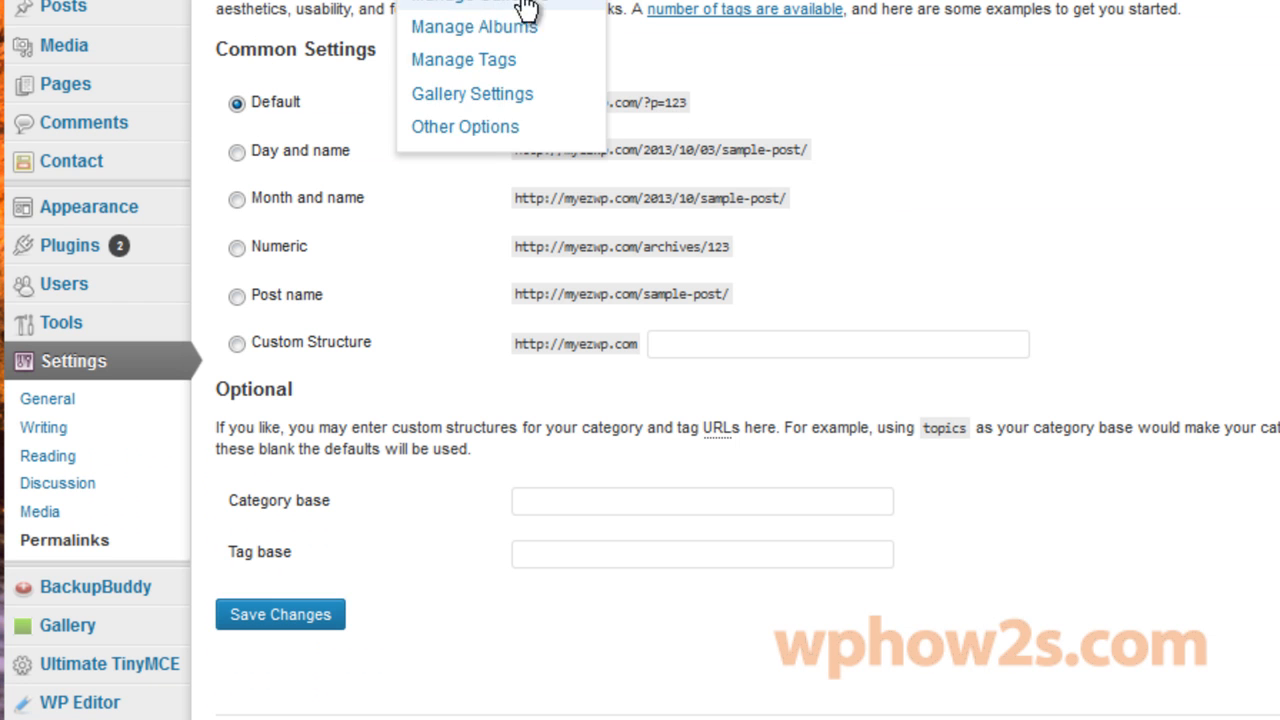
pyautogui.click(237, 298)
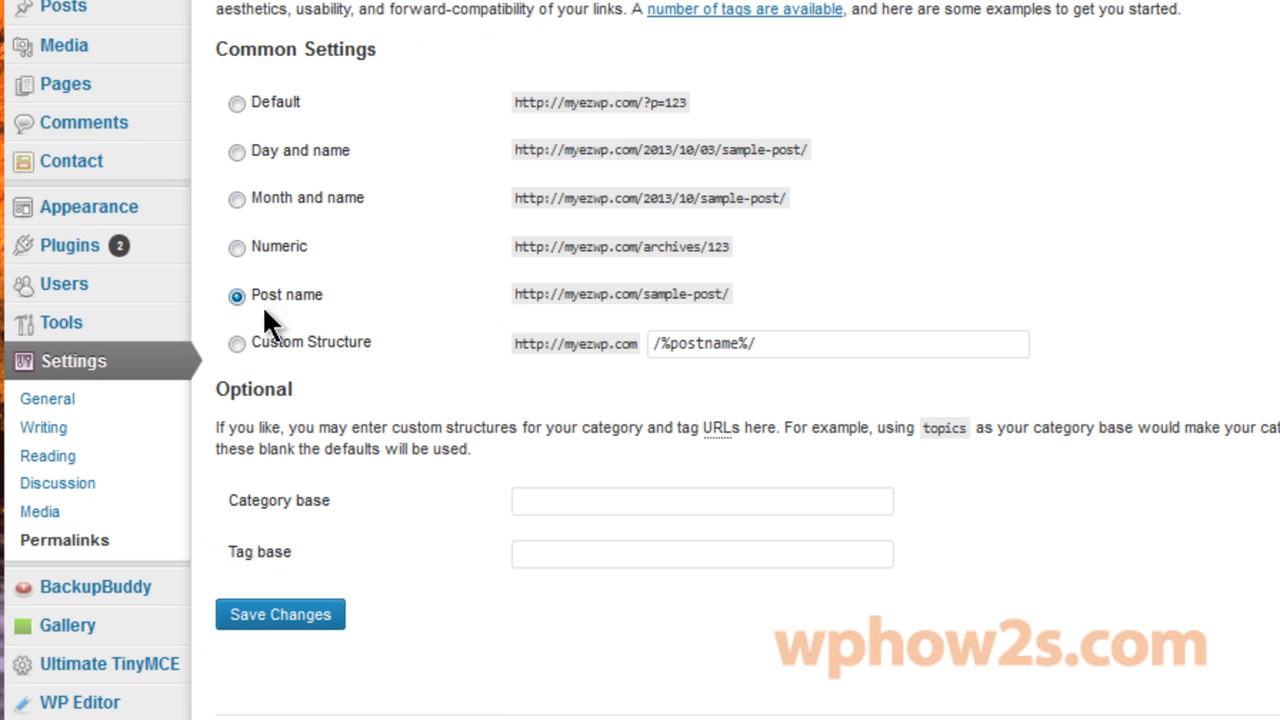
pyautogui.moveTo(660, 343); pyautogui.dragTo(894, 334)
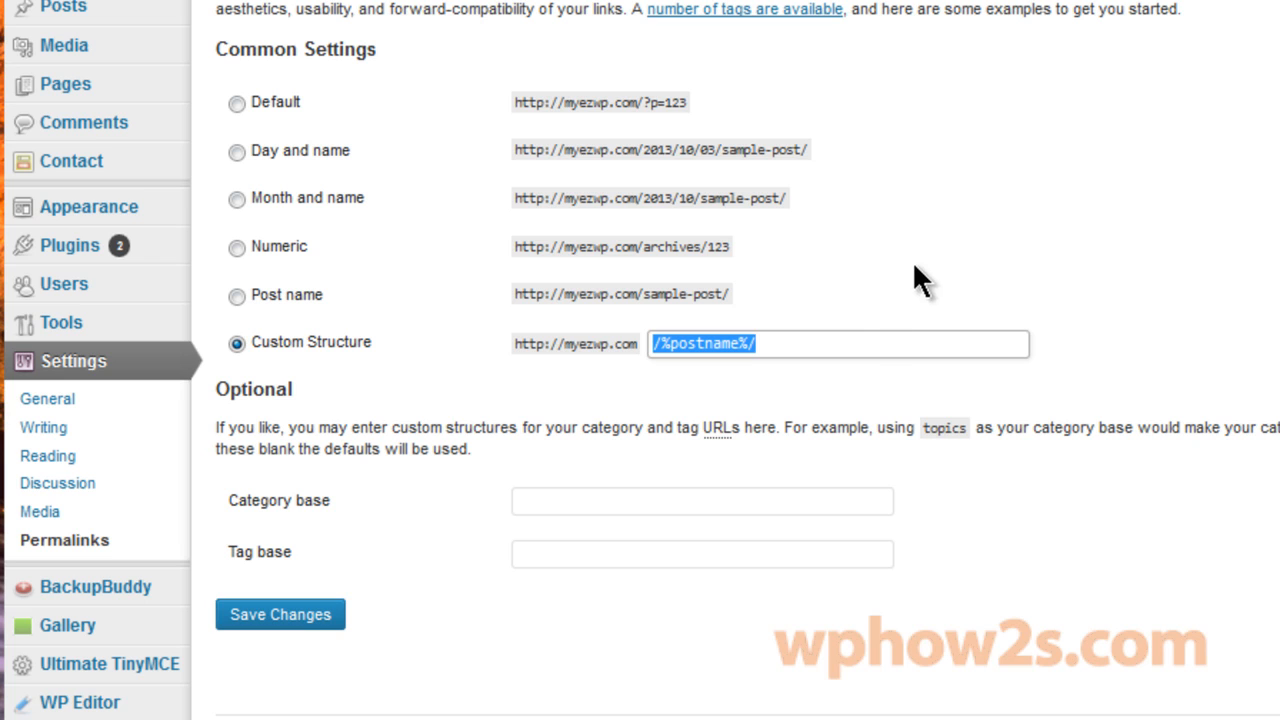
pyautogui.click(1248, 258)
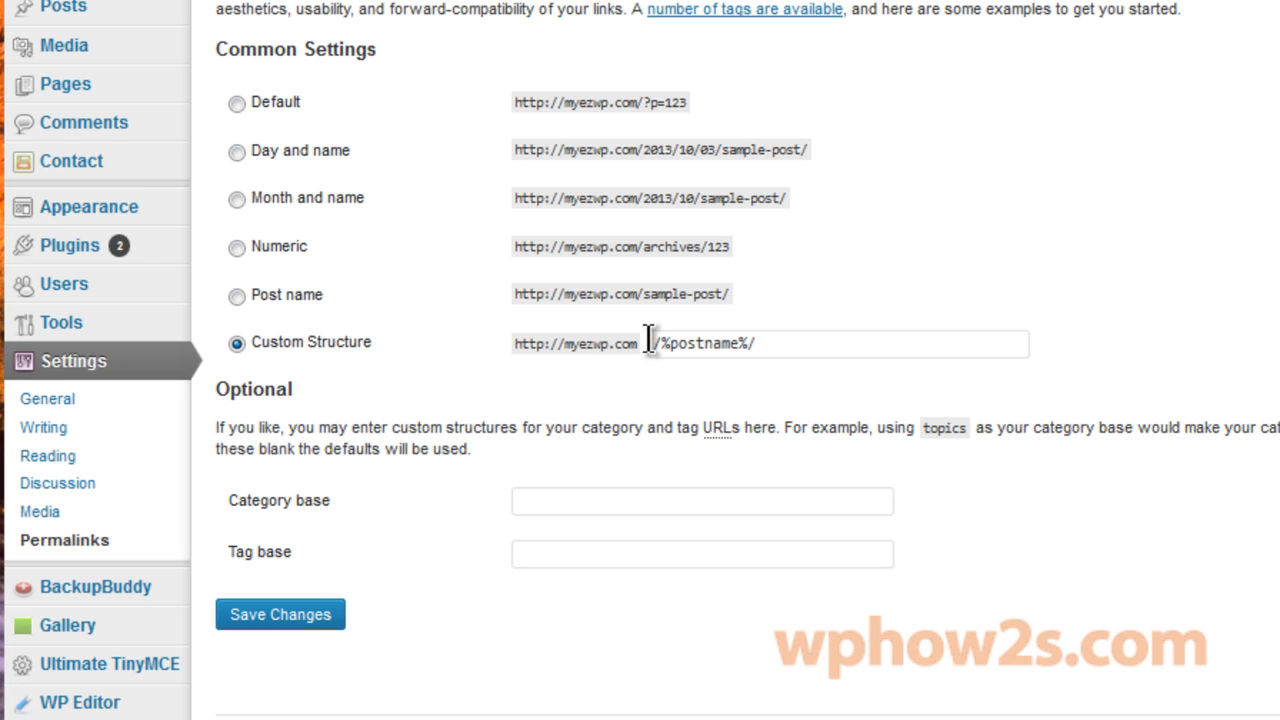
pyautogui.moveTo(648, 340); pyautogui.dragTo(934, 346)
pyautogui.rightClick(716, 340)
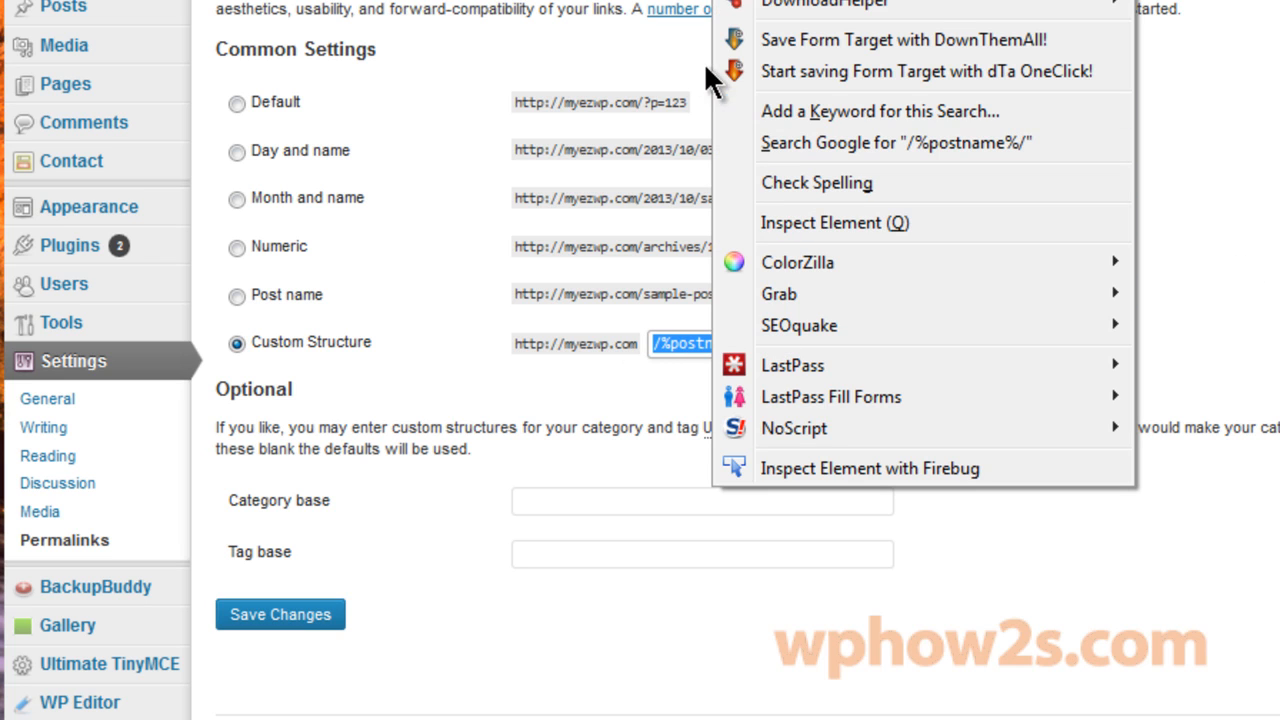
pyautogui.moveTo(820, 1)
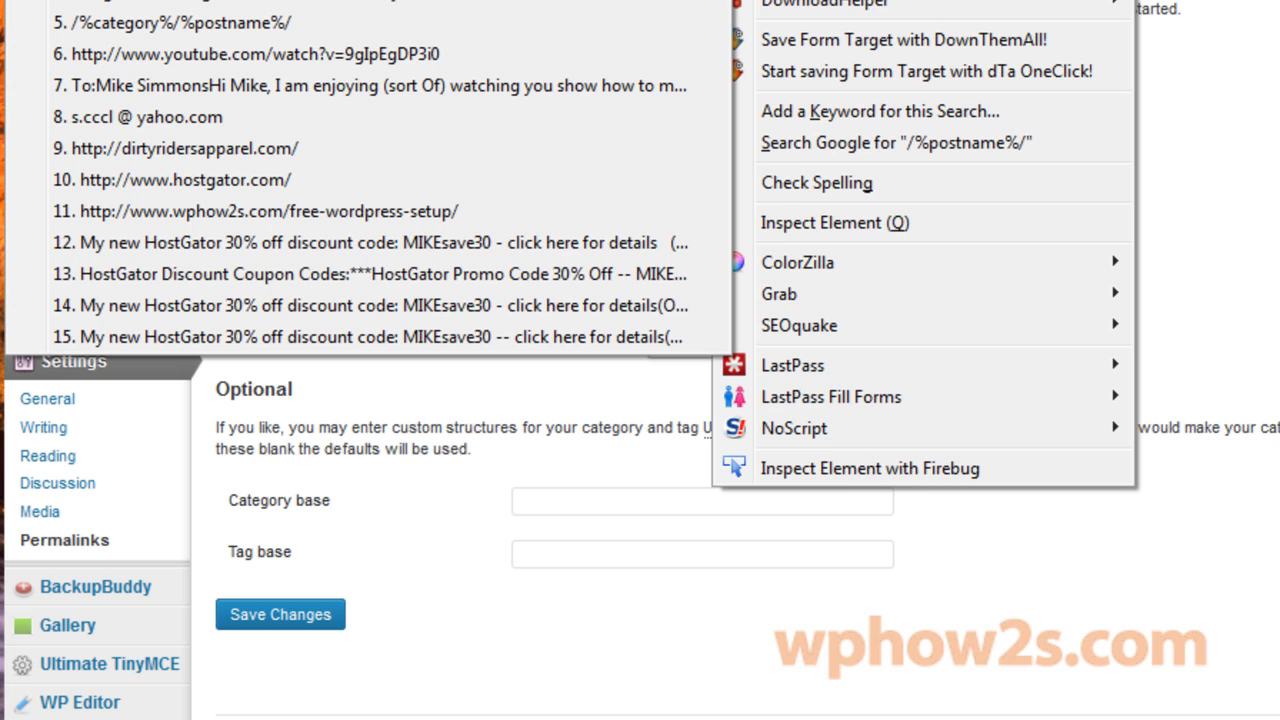
pyautogui.click(216, 22)
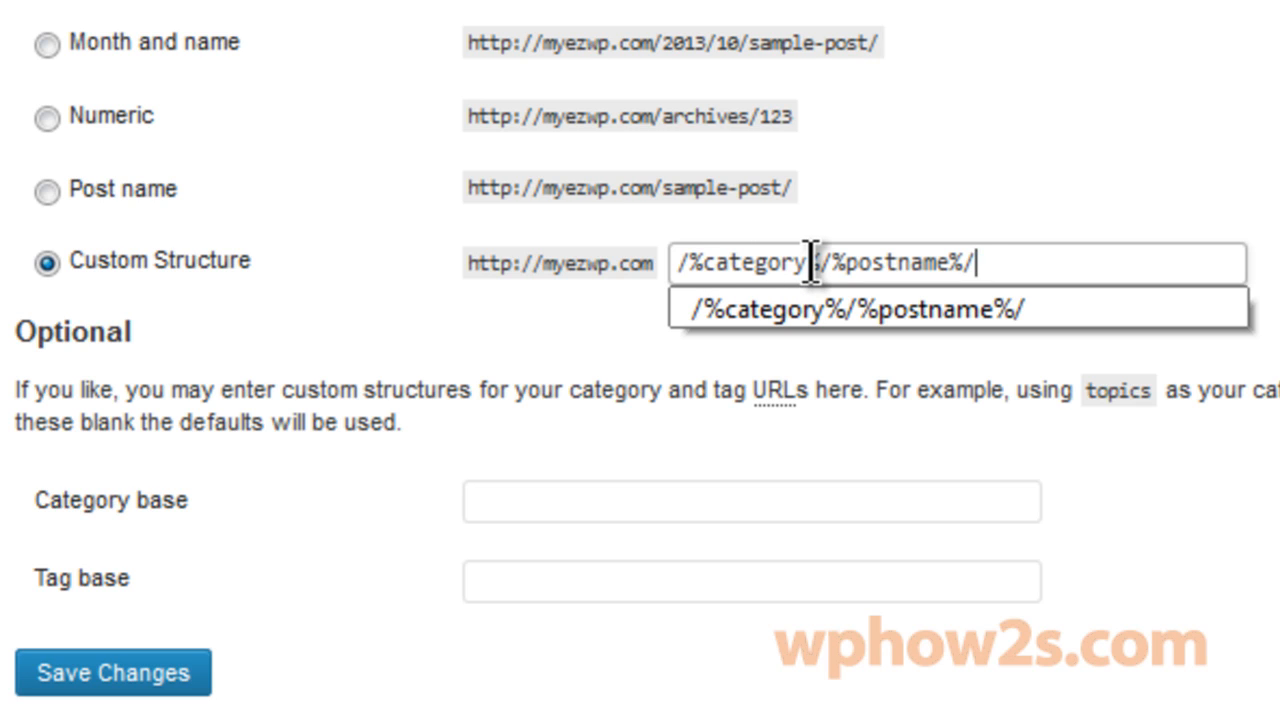
pyautogui.click(1000, 5)
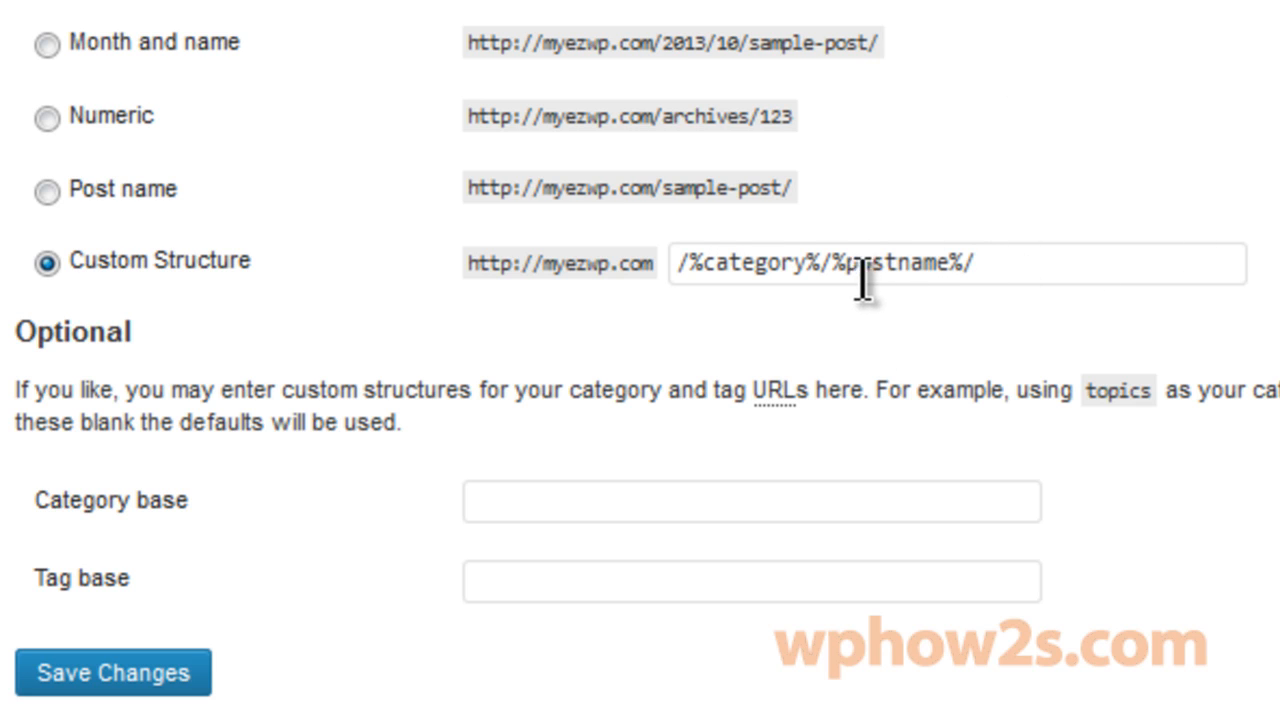
pyautogui.click(50, 675)
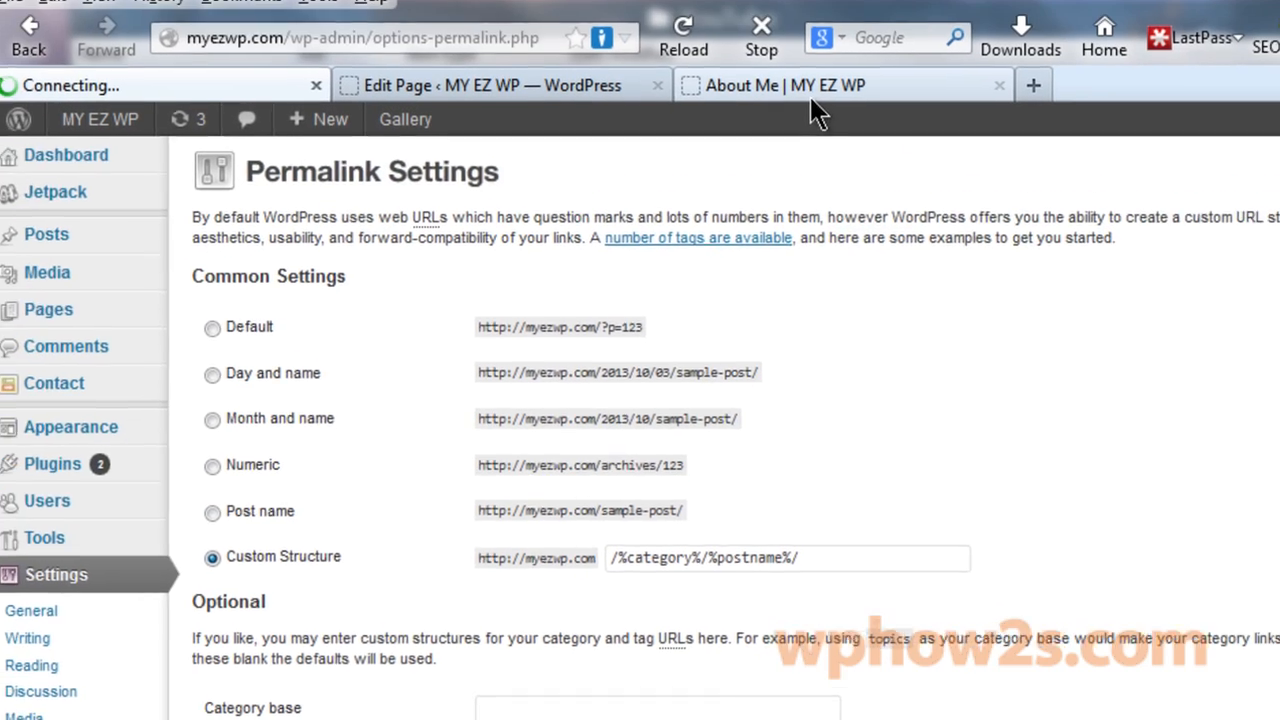
# Inspect the About Me page's address on the live site.
pyautogui.click(800, 85)
pyautogui.click(272, 48)
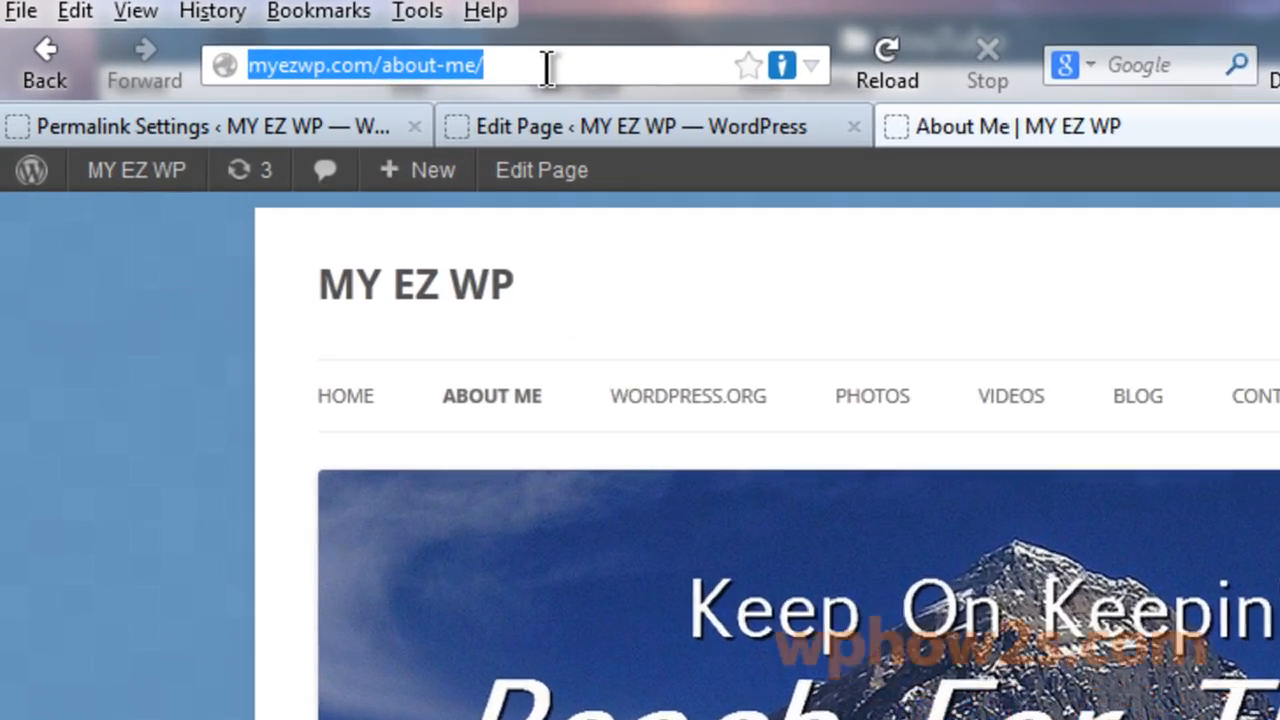
pyautogui.click(419, 50)
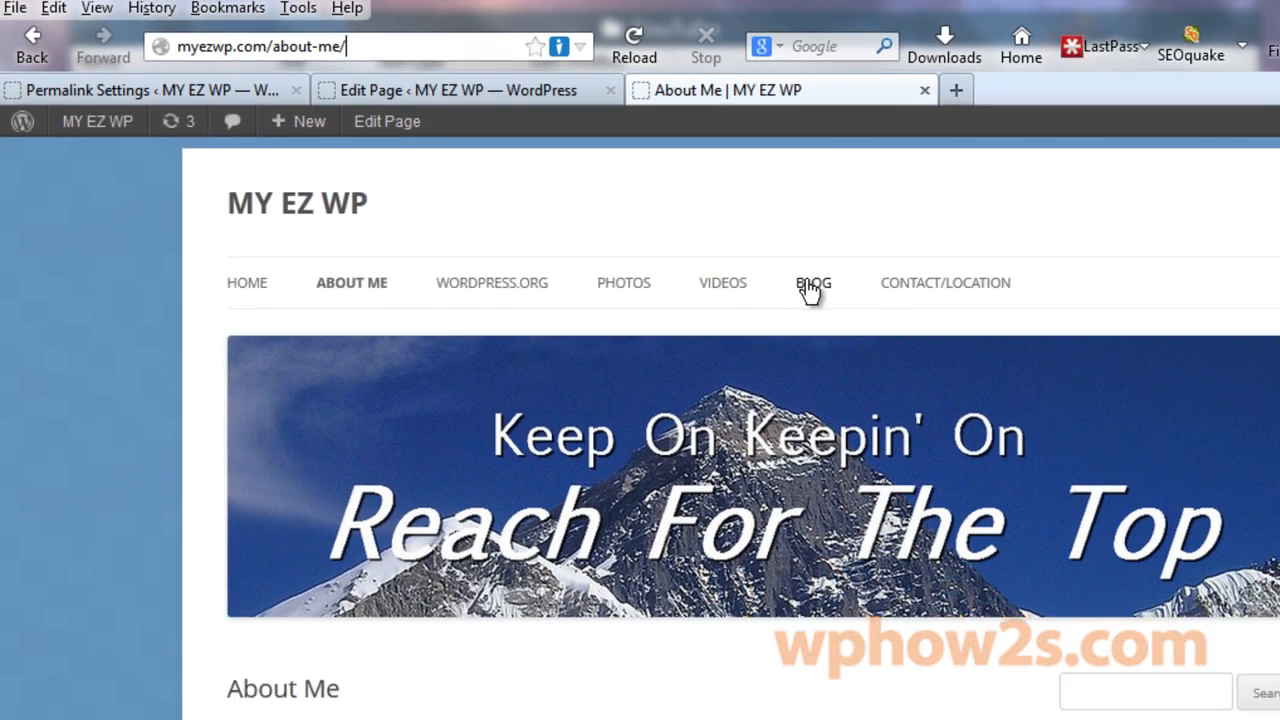
# Open My First Blog Post and confirm its /news/first-post/ address matches the custom permalink structure.
pyautogui.click(1279, 487)
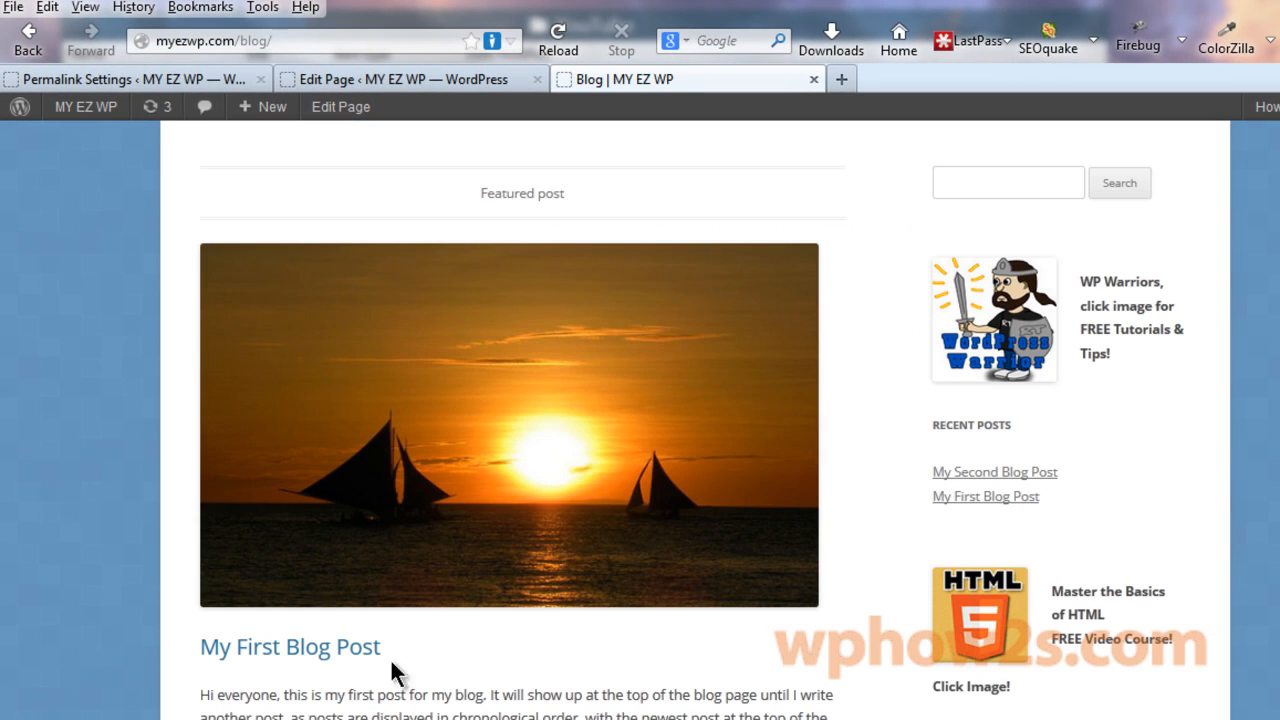
pyautogui.click(309, 648)
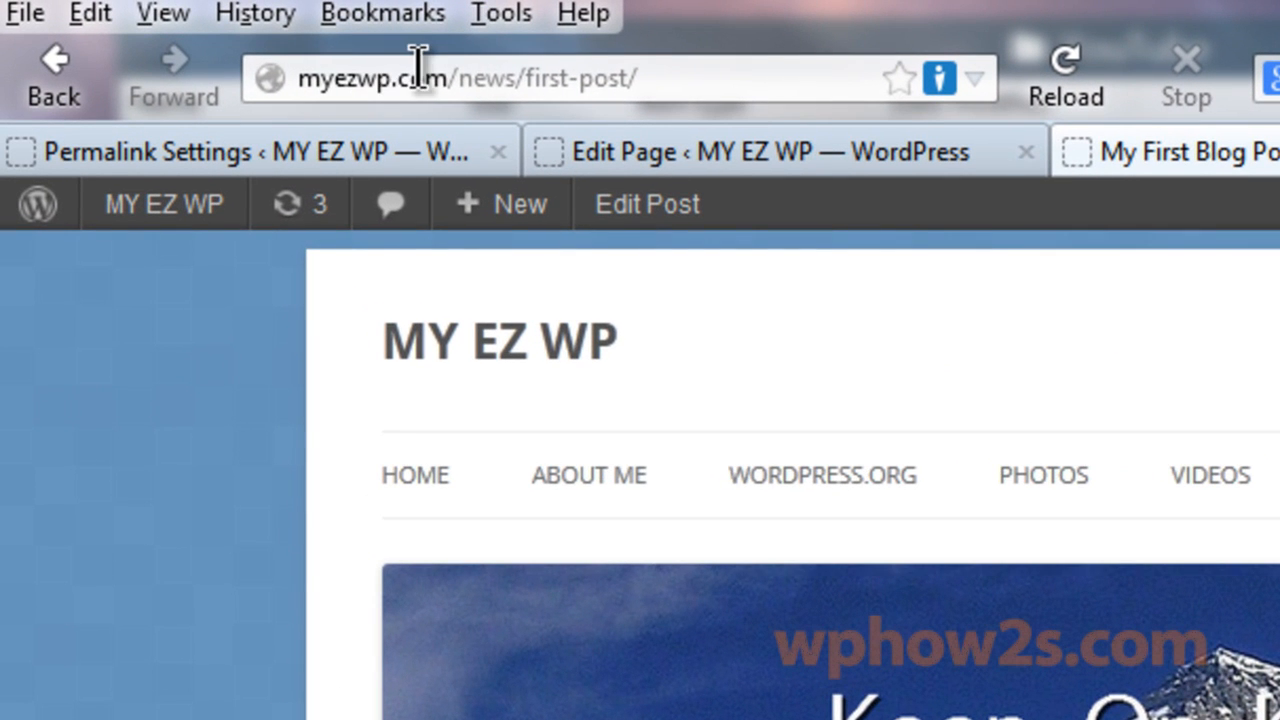
pyautogui.moveTo(459, 78); pyautogui.dragTo(516, 78)
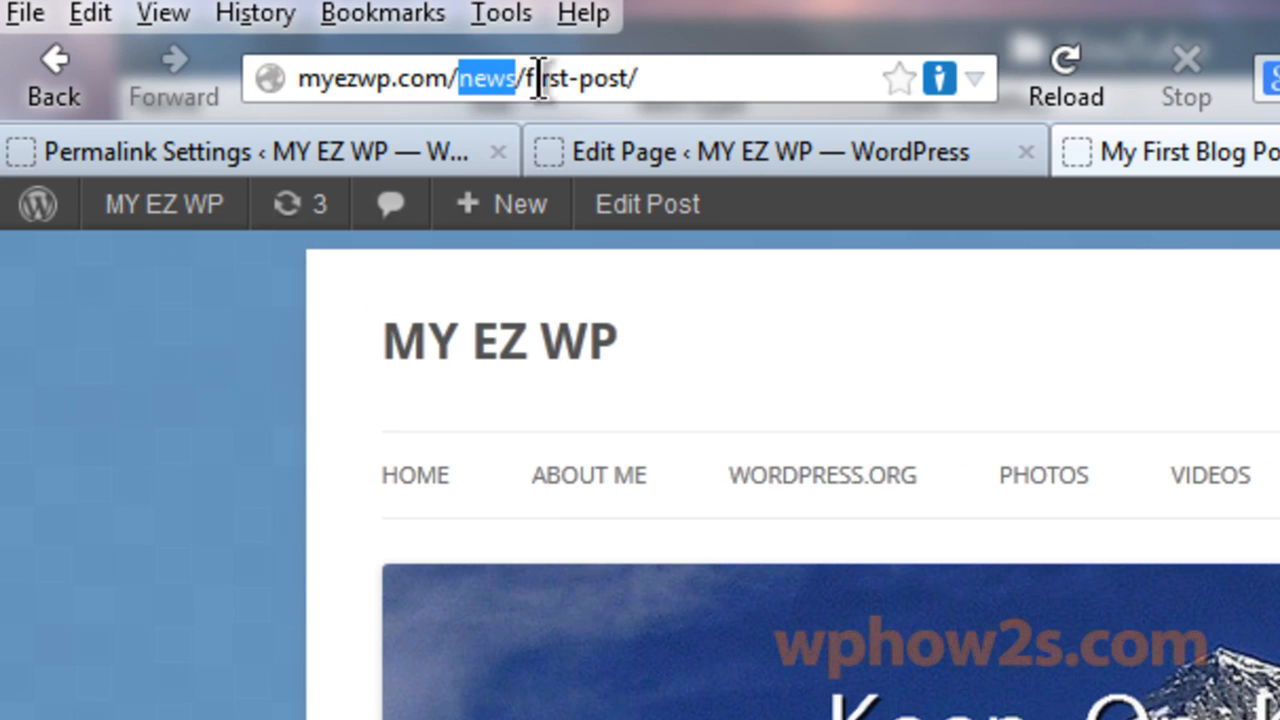
pyautogui.click(737, 320)
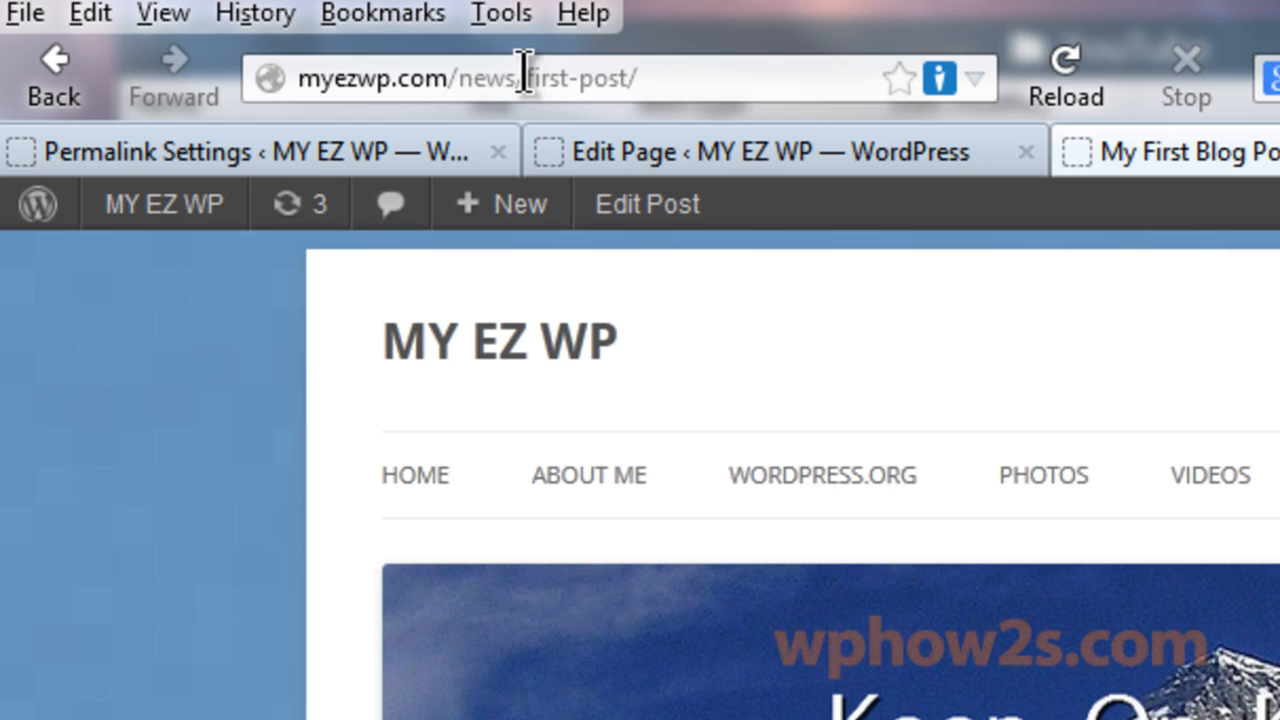
pyautogui.moveTo(525, 74); pyautogui.dragTo(600, 76)
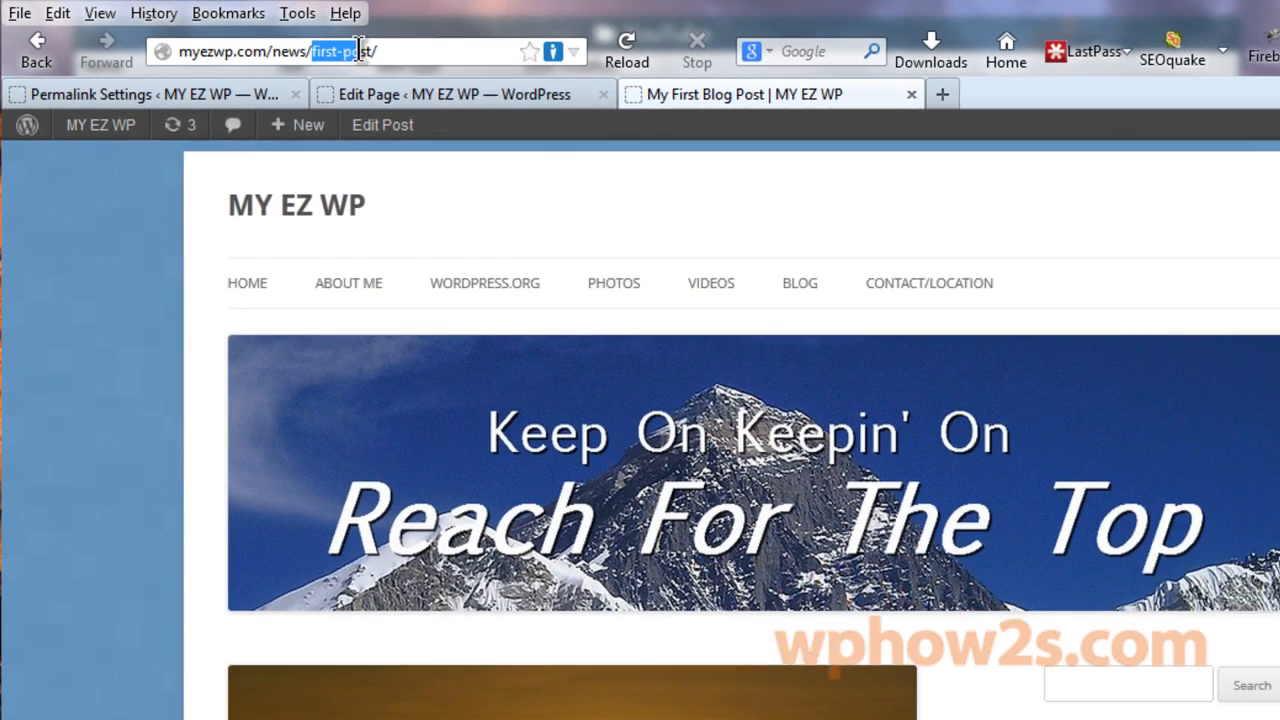
pyautogui.moveTo(358, 49); pyautogui.dragTo(372, 50)
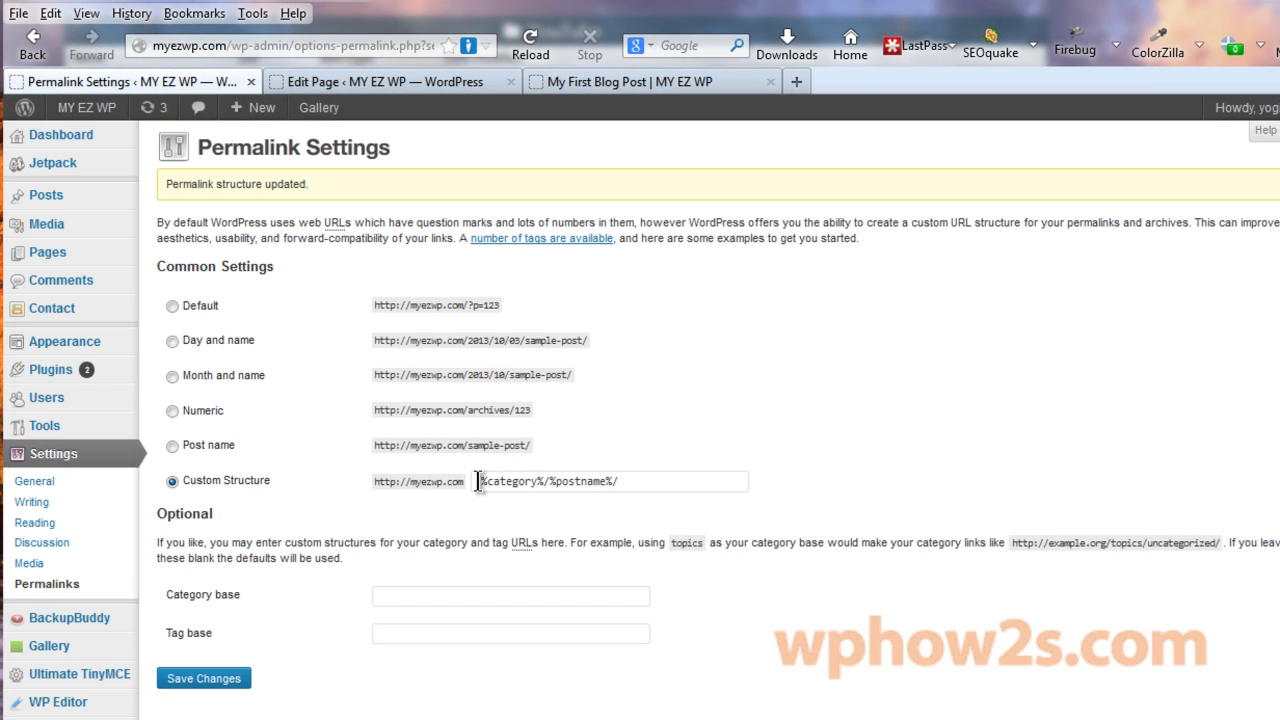
pyautogui.moveTo(478, 481); pyautogui.dragTo(729, 481)
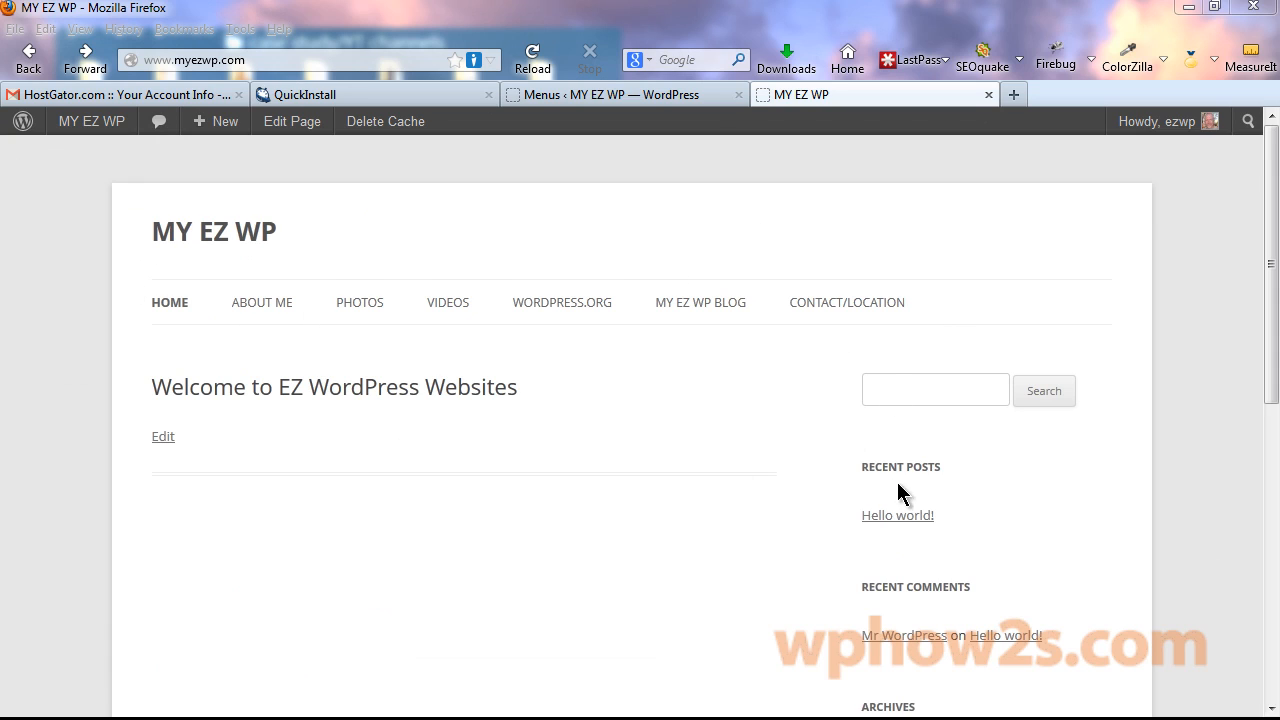
pyautogui.moveTo(1271, 243); pyautogui.dragTo(1271, 362)
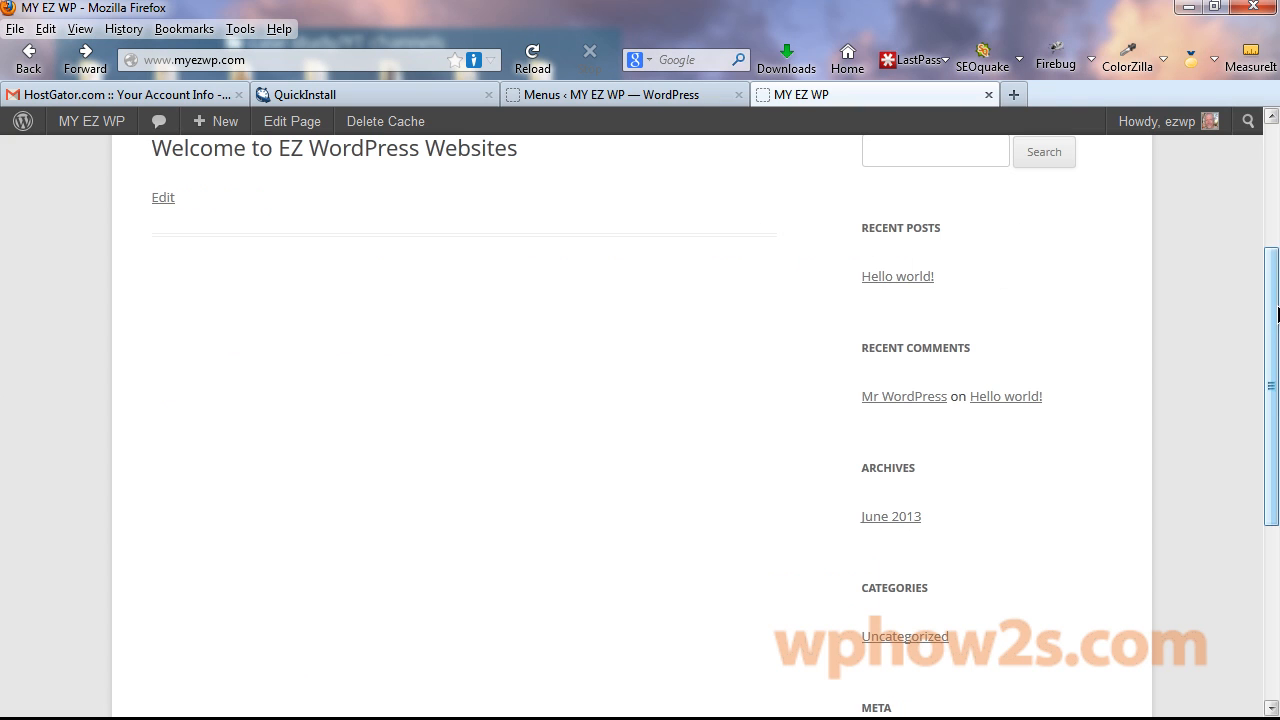
pyautogui.moveTo(1277, 315); pyautogui.dragTo(1249, 189)
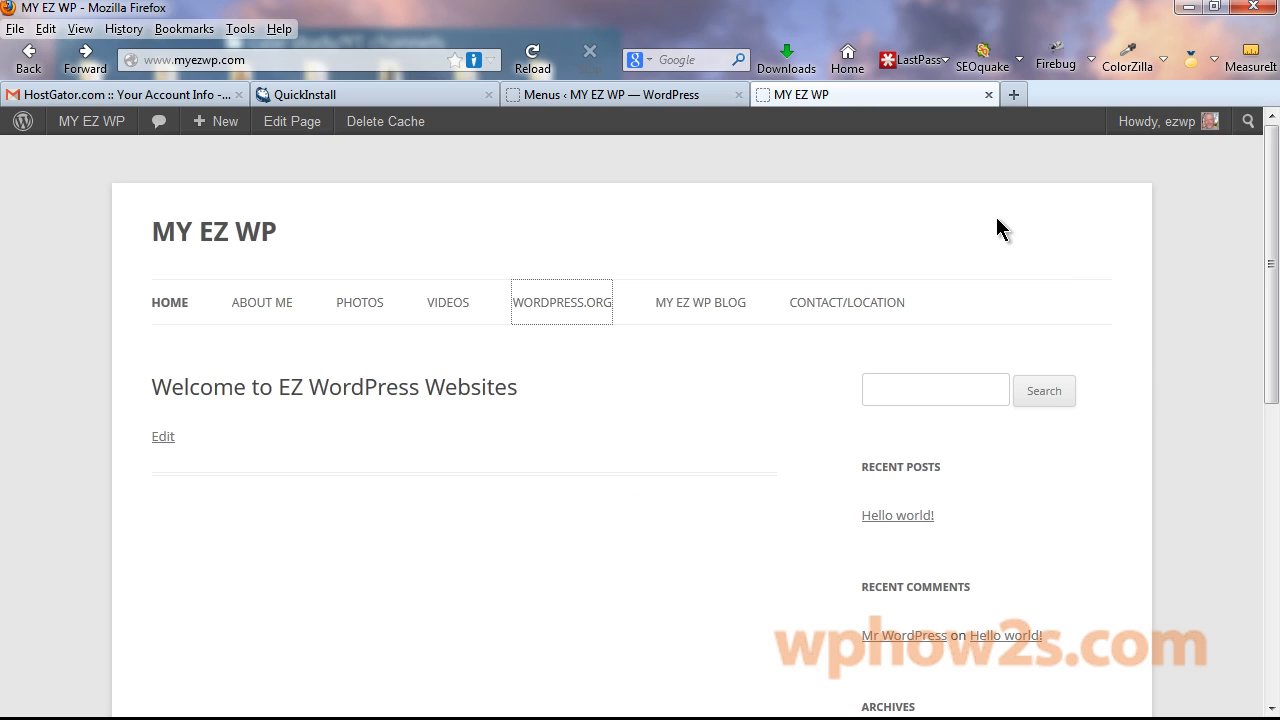
# Give the Welcome to EZ WordPress Websites page the Front Page Template and update it.
pyautogui.click(611, 97)
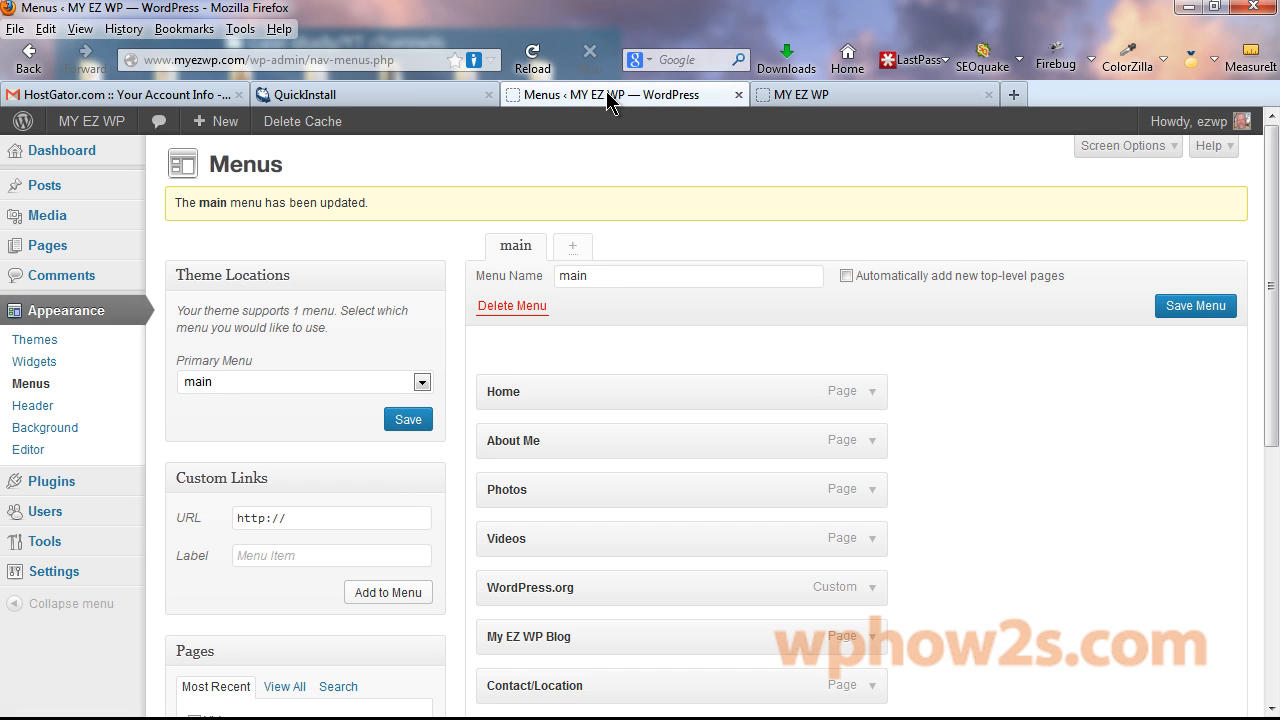
pyautogui.click(44, 250)
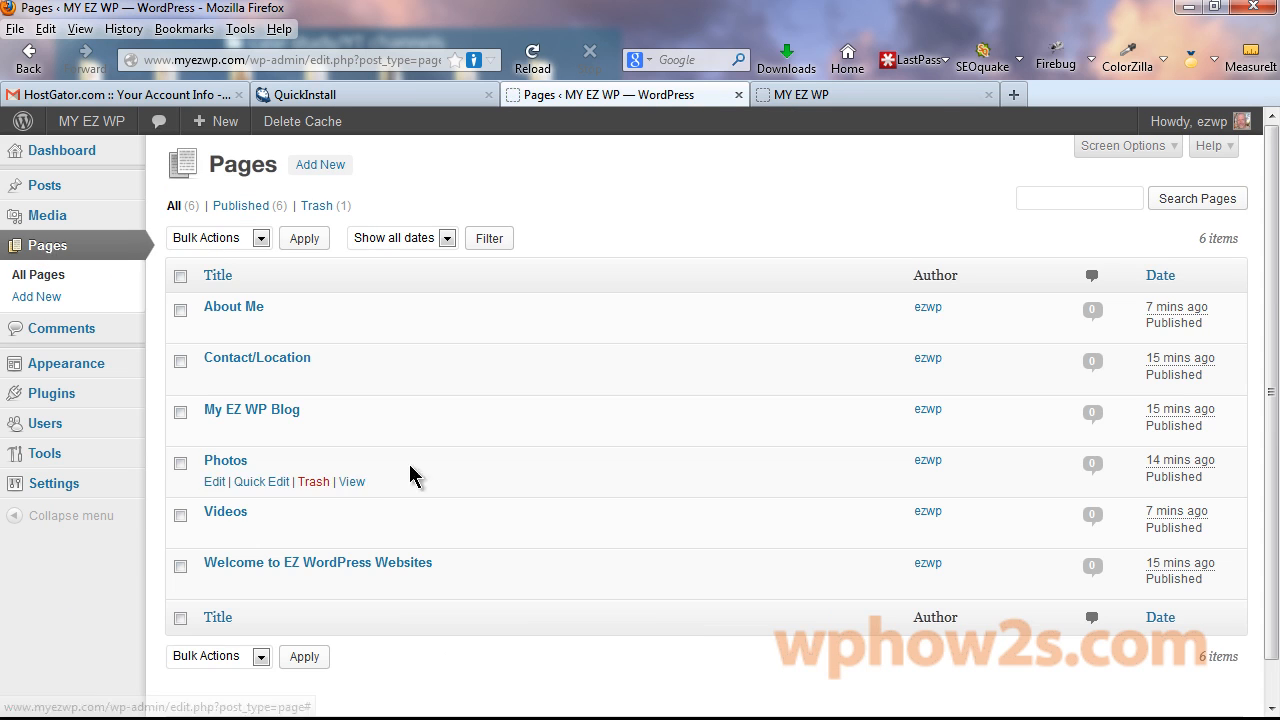
pyautogui.click(298, 565)
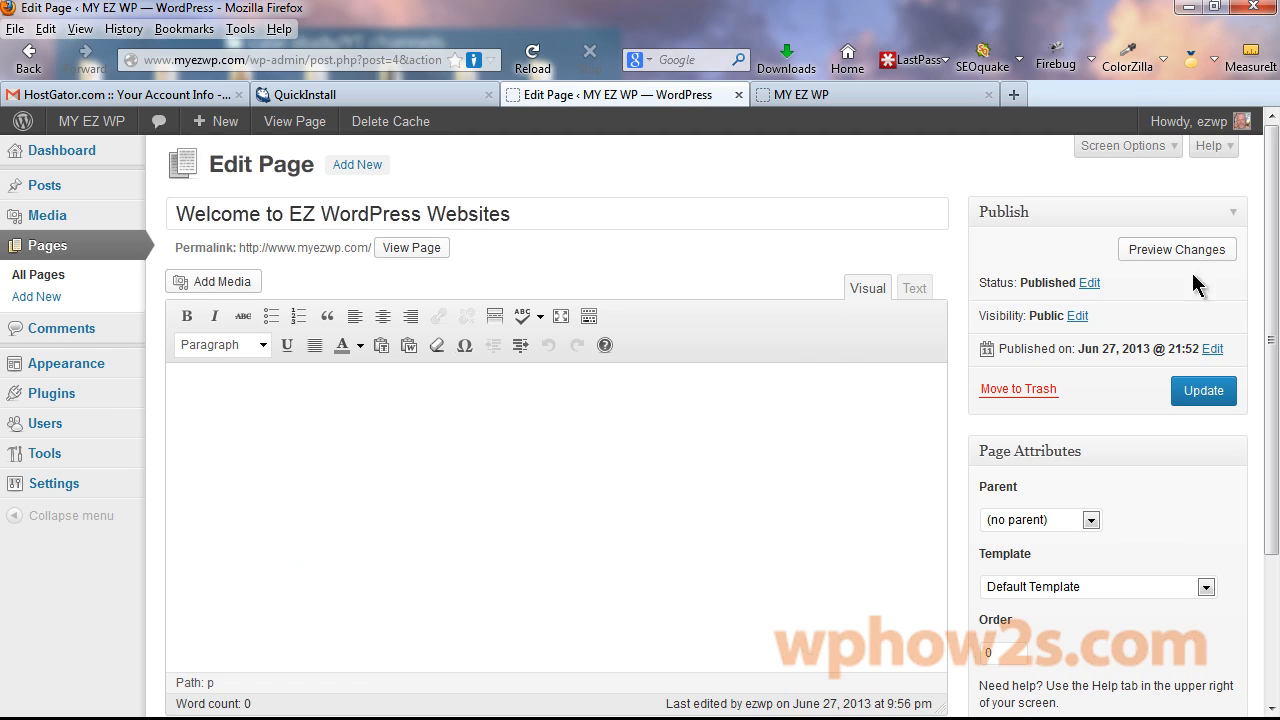
pyautogui.scroll(-3, 1195, 290)
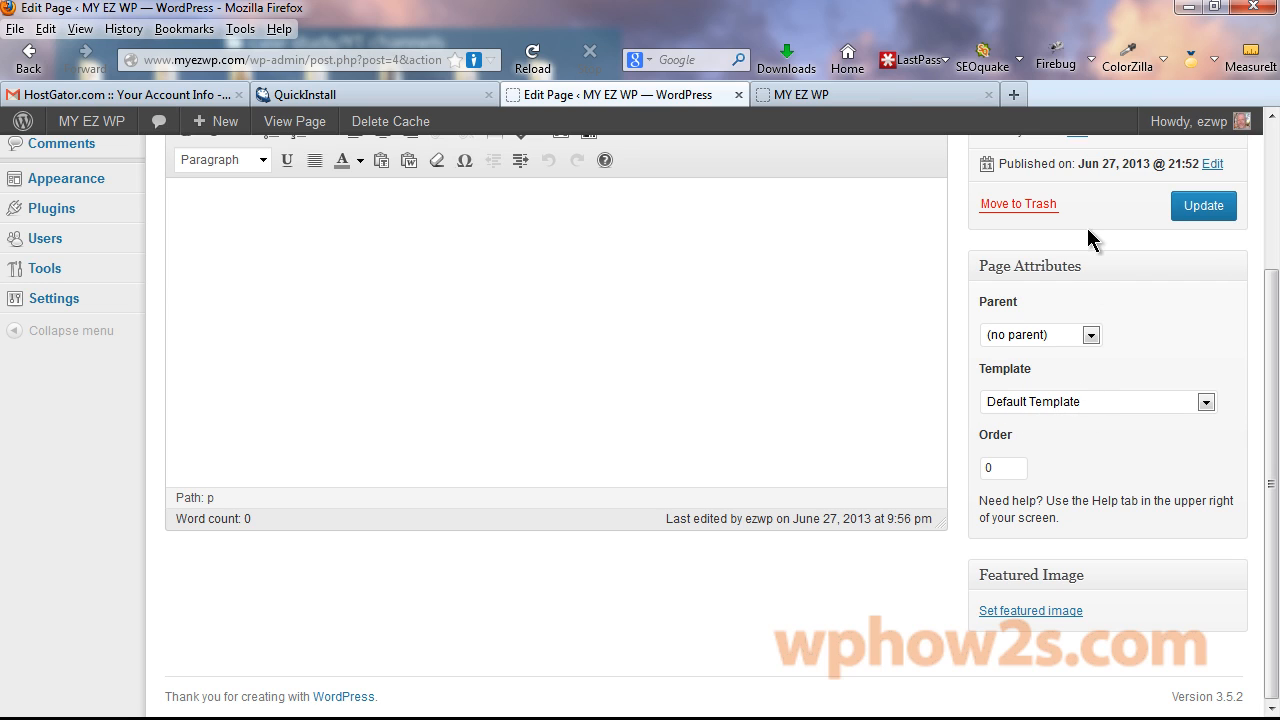
pyautogui.click(880, 94)
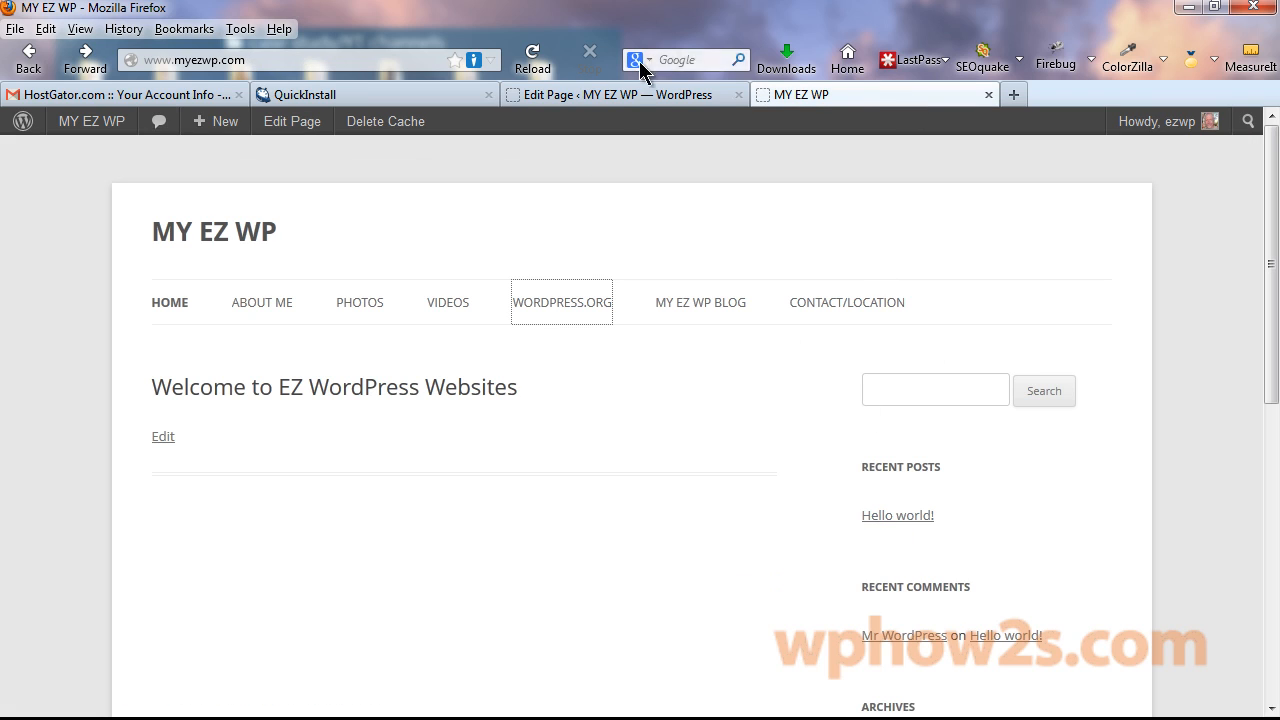
pyautogui.click(636, 96)
pyautogui.click(1206, 403)
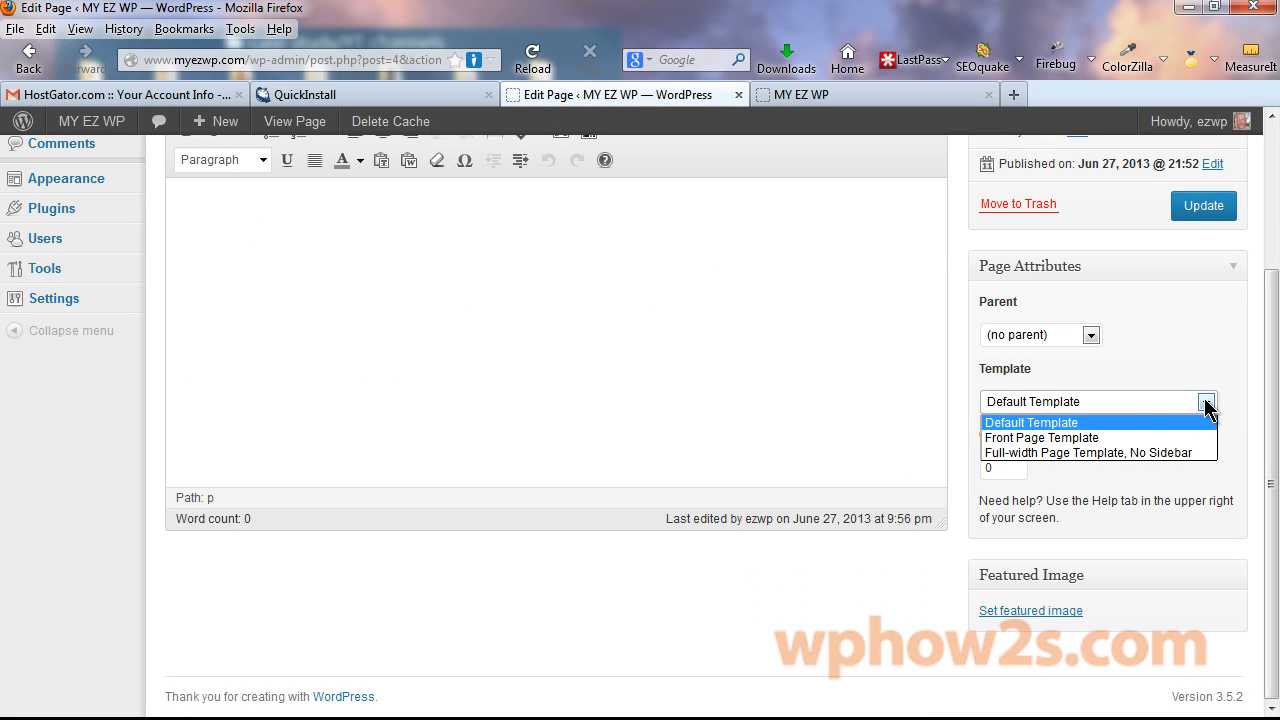
pyautogui.click(1078, 440)
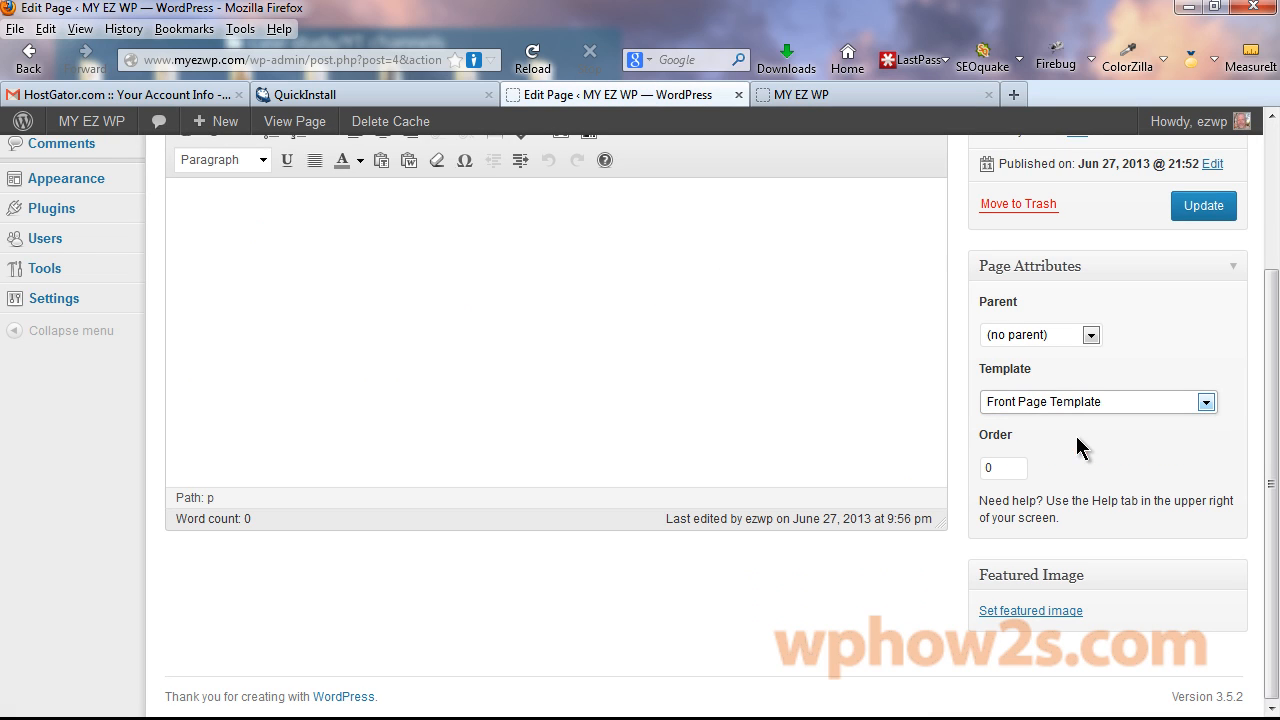
pyautogui.click(1210, 210)
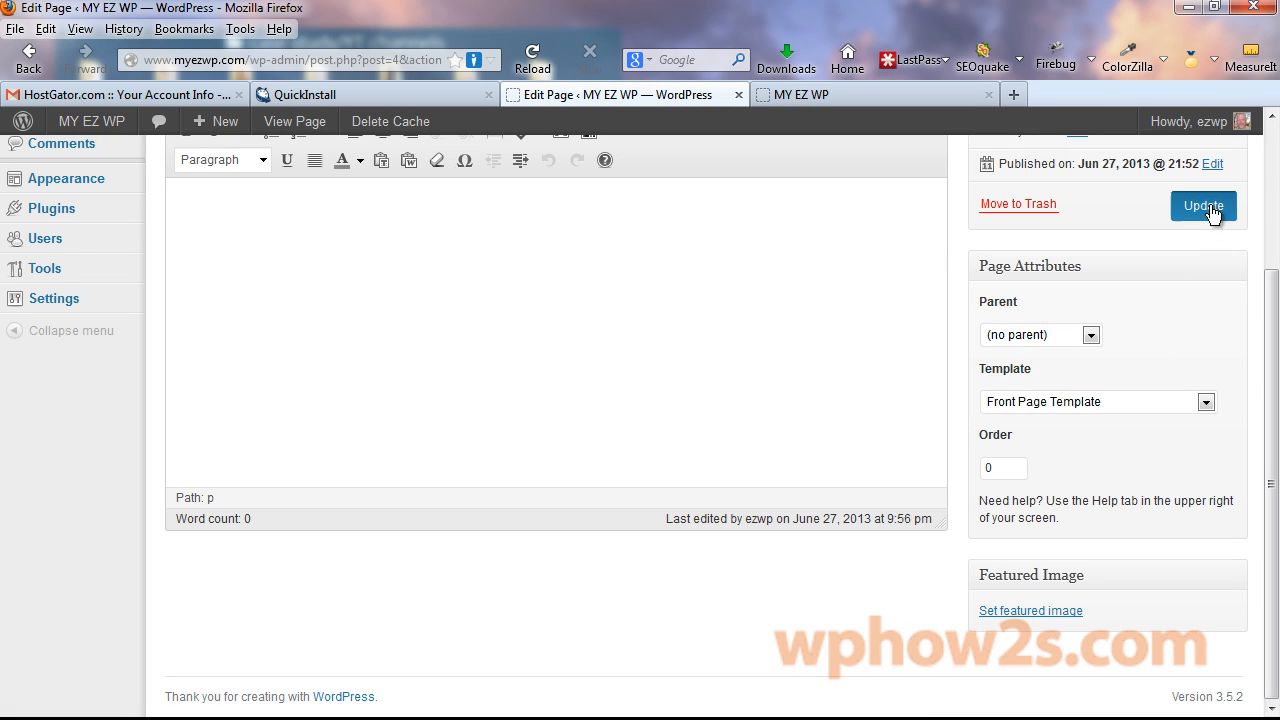
# Reload the live site to see the homepage without the sidebar.
pyautogui.click(852, 104)
pyautogui.rightClick(911, 101)
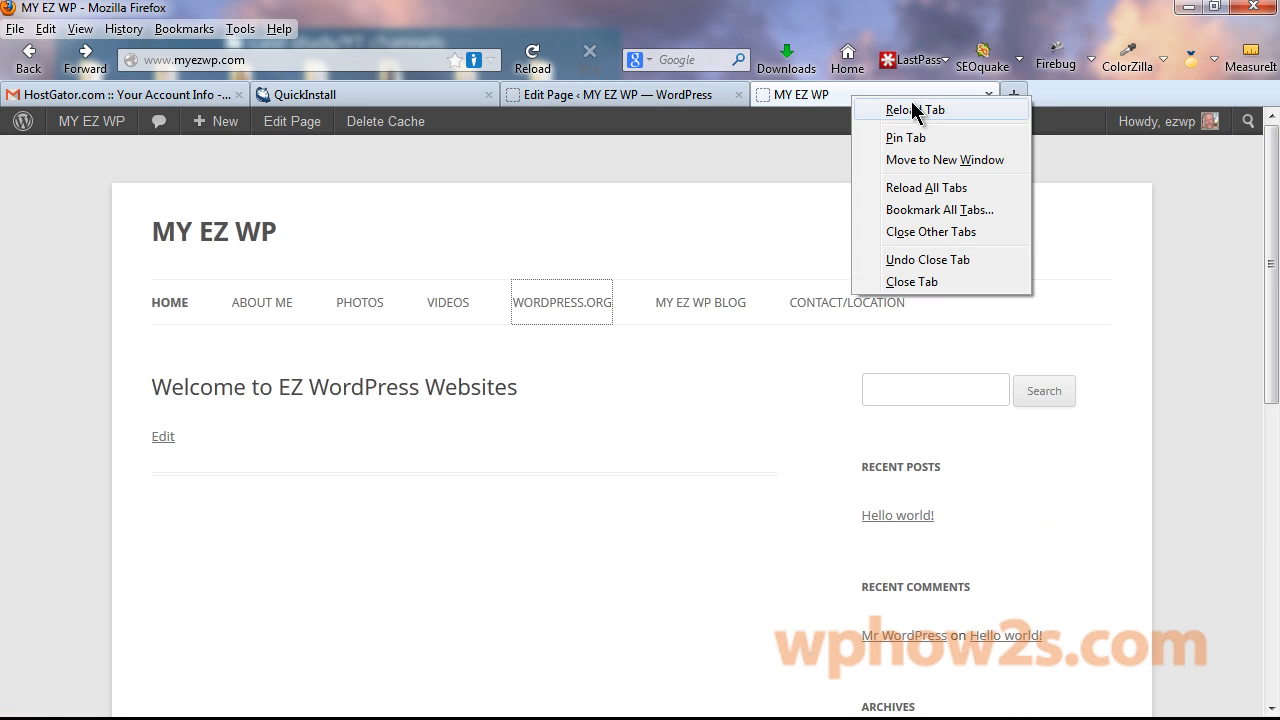
pyautogui.click(913, 105)
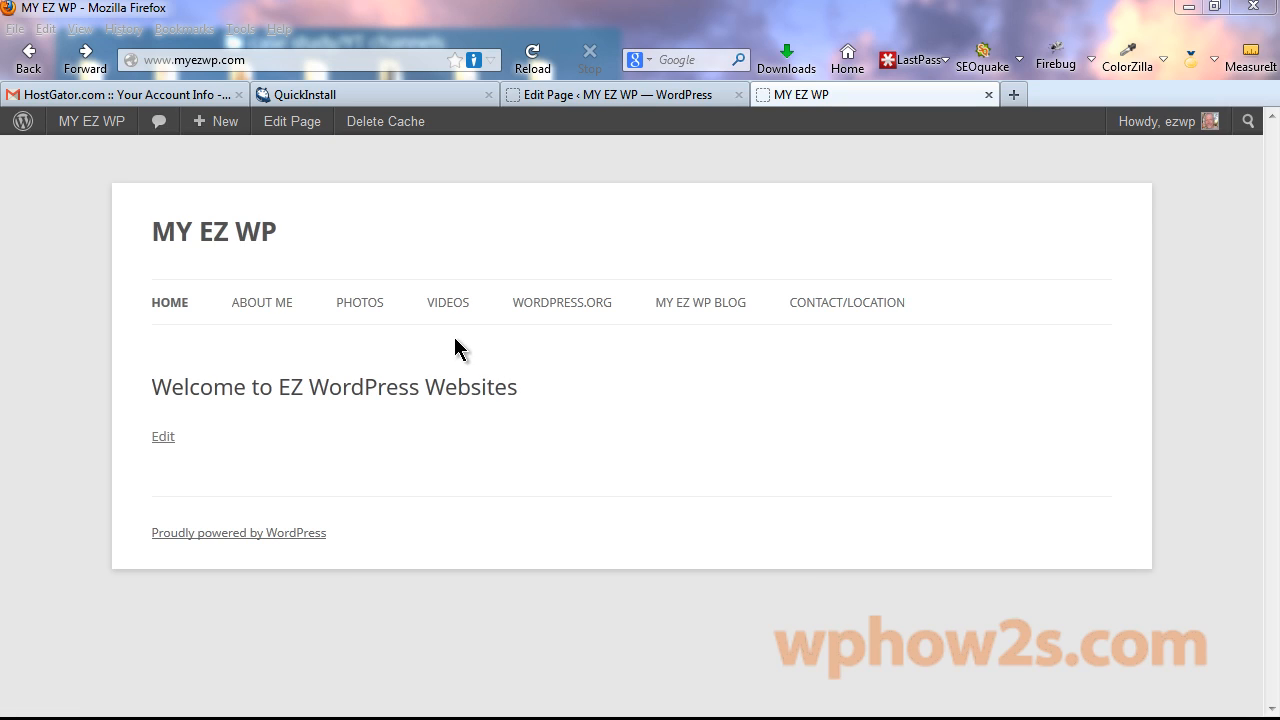
# In the Text editor, wrap the sample word in strong tags, then delete that sample markup.
pyautogui.click(592, 100)
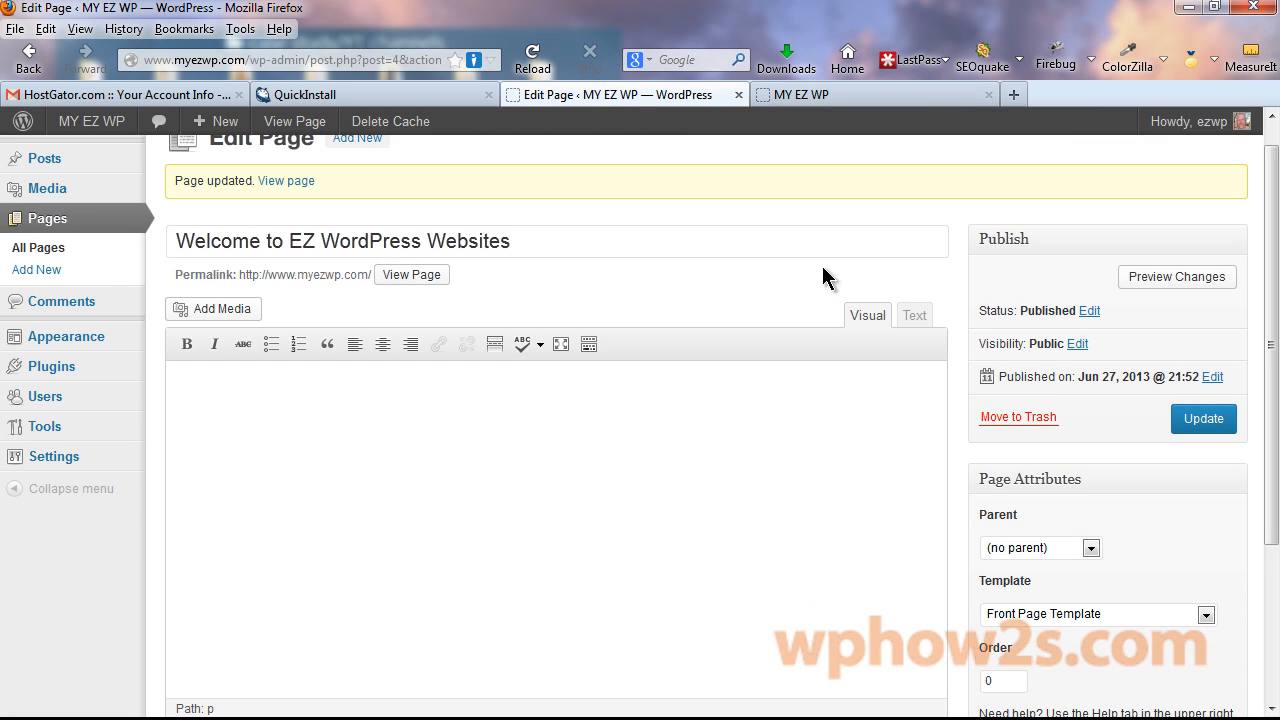
pyautogui.click(917, 318)
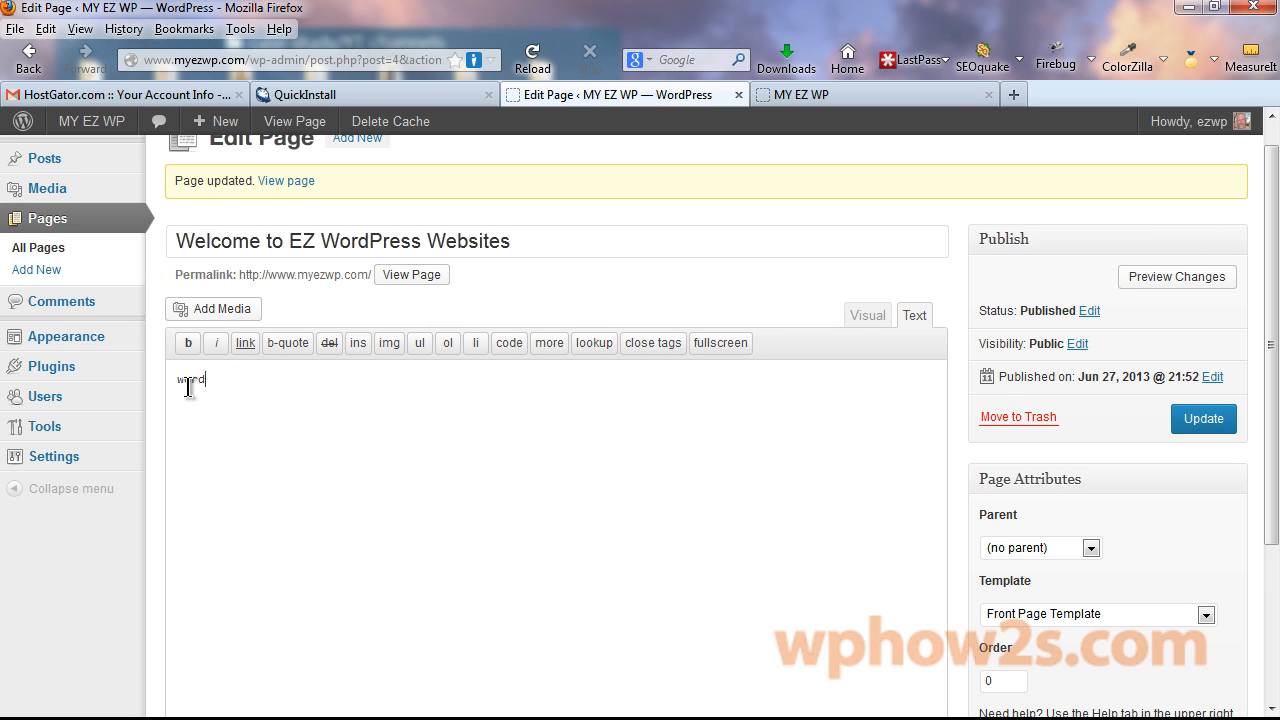
pyautogui.moveTo(178, 378); pyautogui.dragTo(219, 372)
pyautogui.click(188, 346)
pyautogui.moveTo(380, 386); pyautogui.dragTo(143, 391)
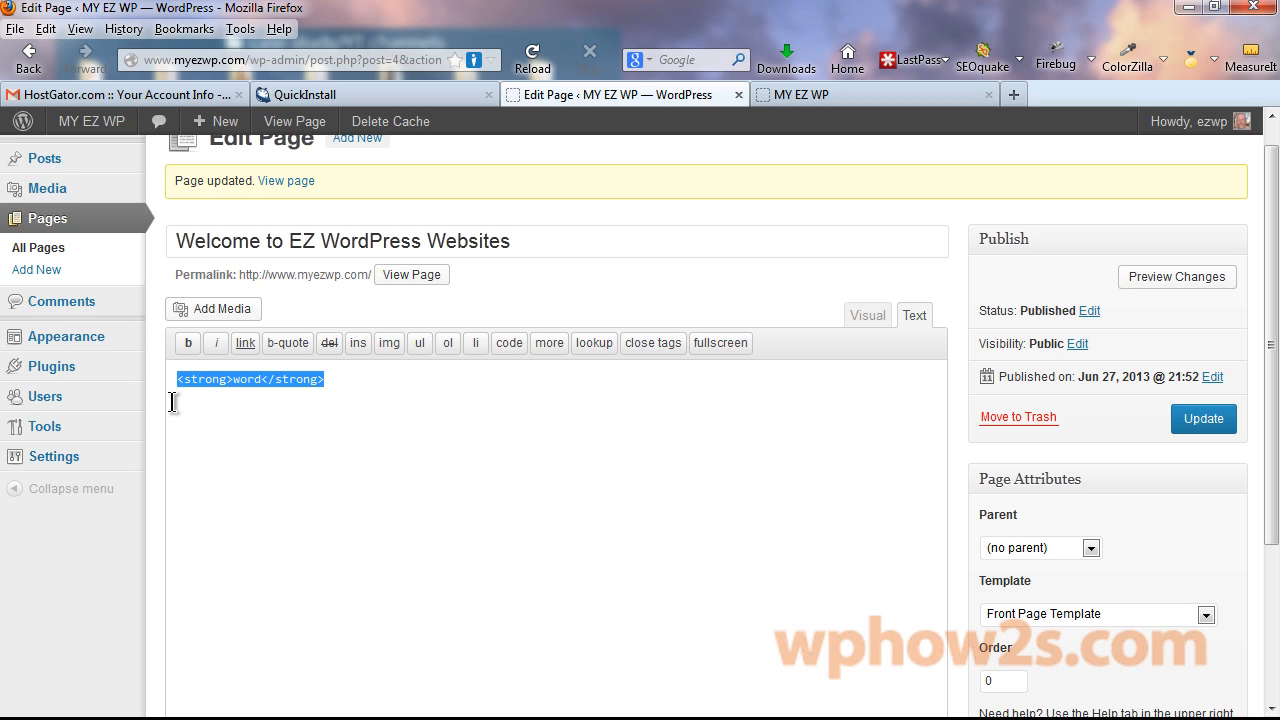
pyautogui.press('Delete')
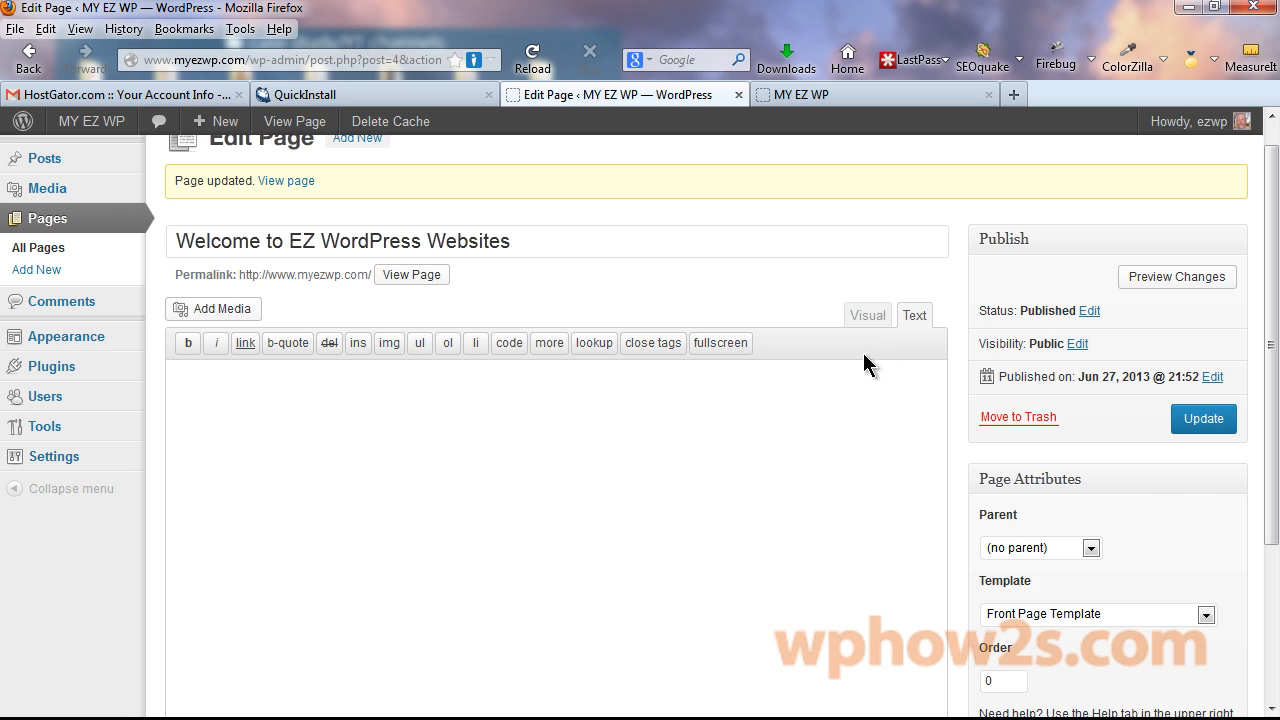
# Back in Visual mode, turn on bold, show the second toolbar row, and update the page.
pyautogui.click(867, 315)
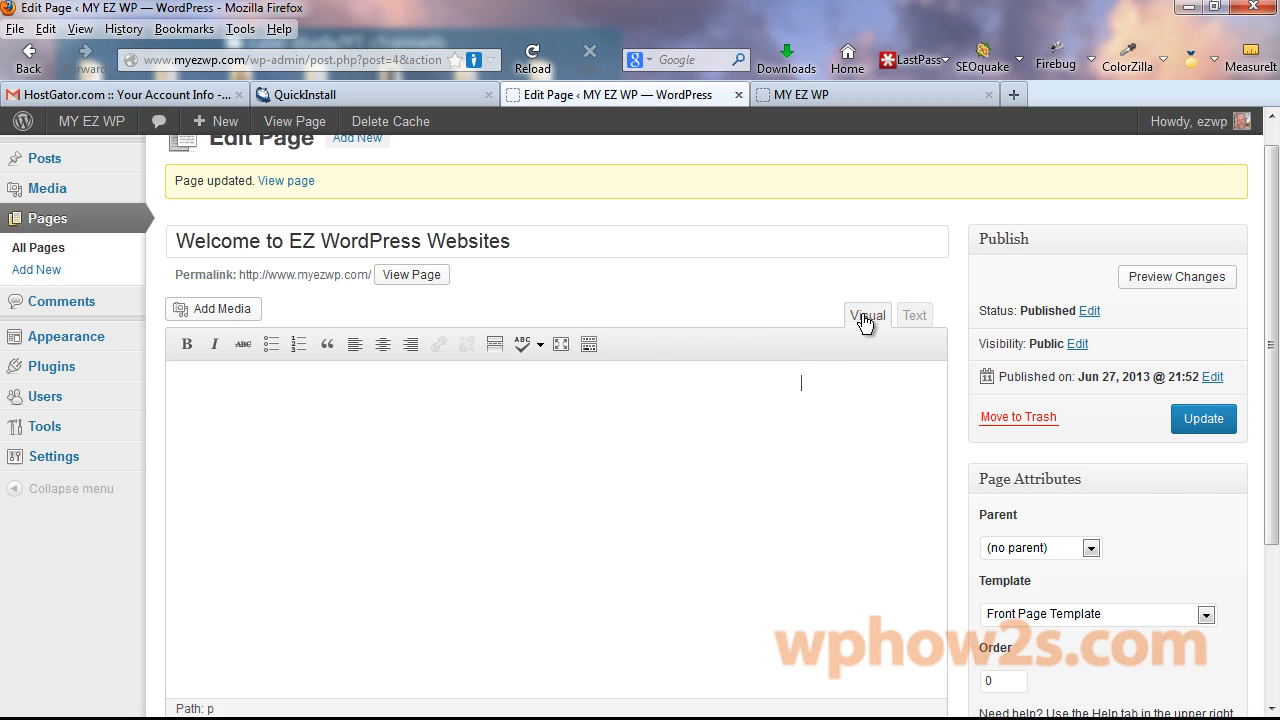
pyautogui.click(192, 340)
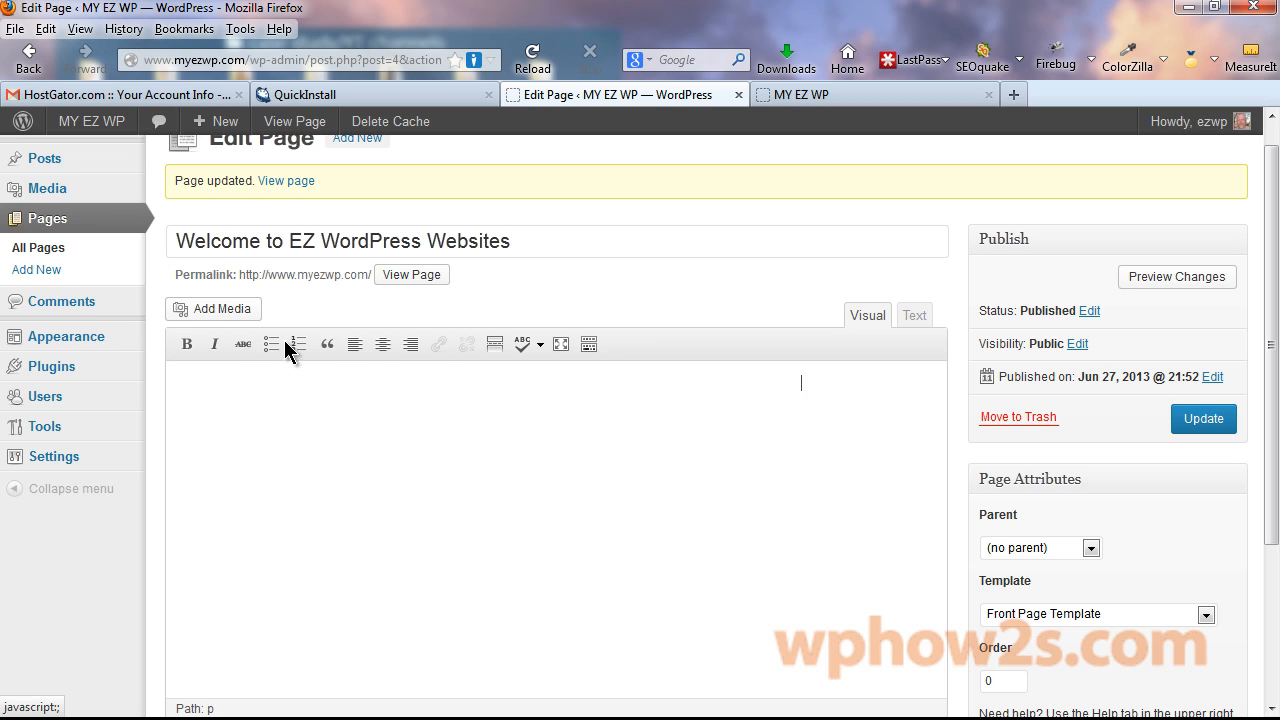
pyautogui.click(589, 345)
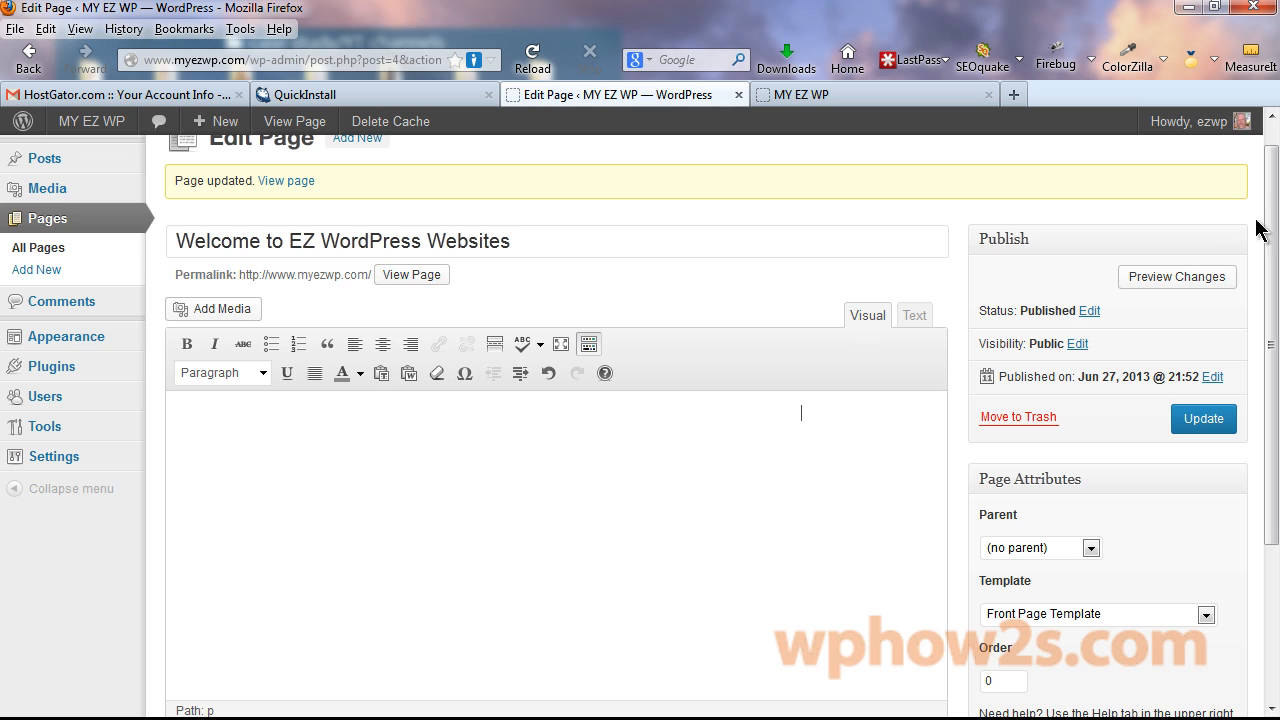
pyautogui.moveTo(1270, 205); pyautogui.dragTo(1272, 269)
pyautogui.click(224, 330)
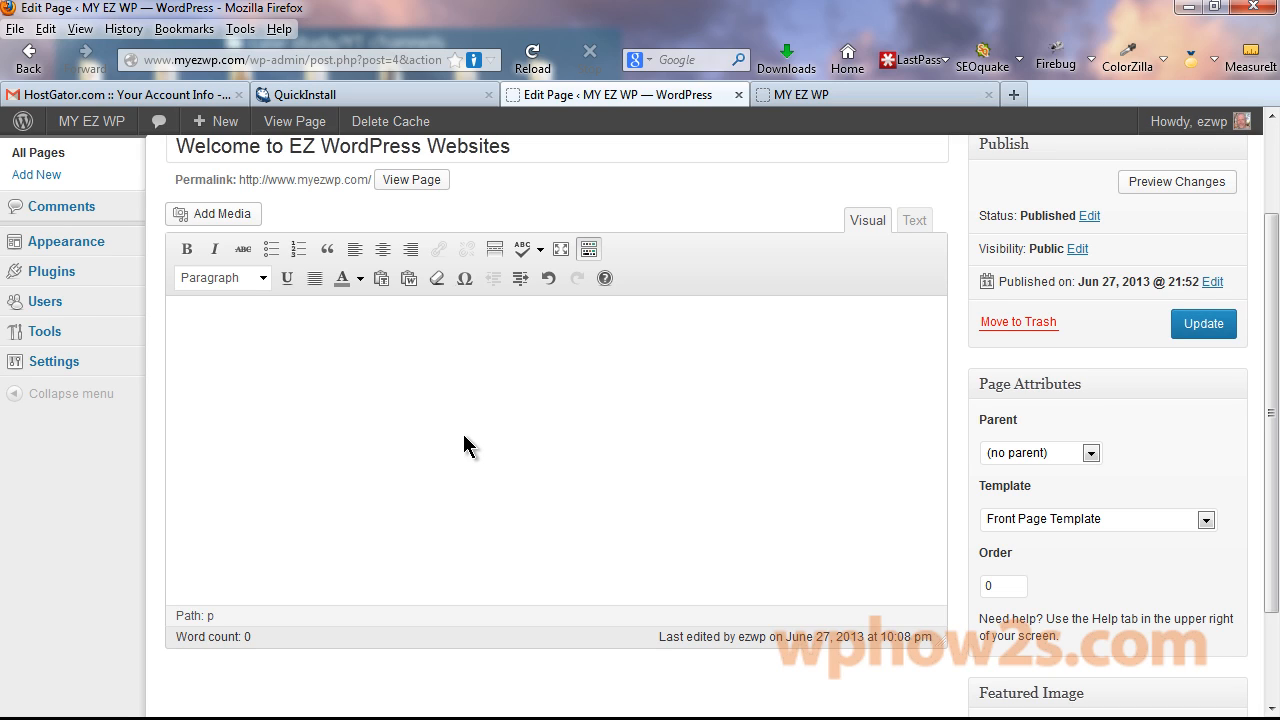
pyautogui.click(1212, 314)
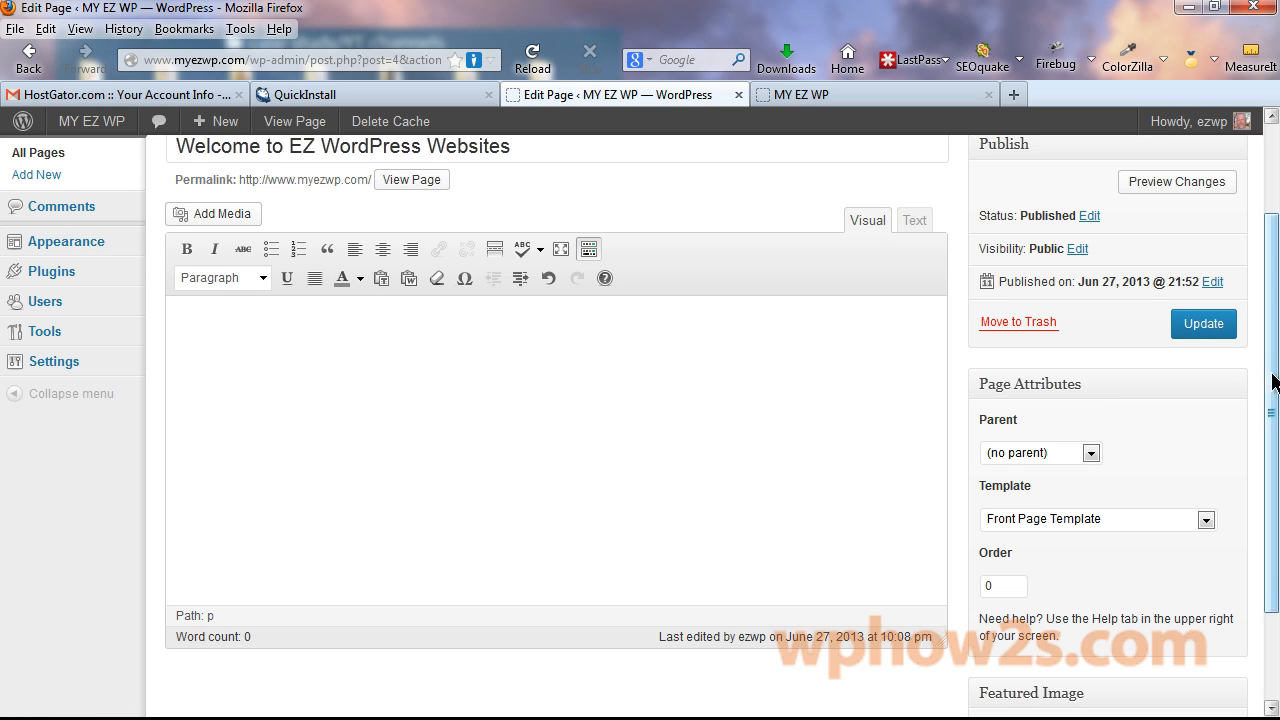
pyautogui.moveTo(1267, 305); pyautogui.dragTo(1267, 274)
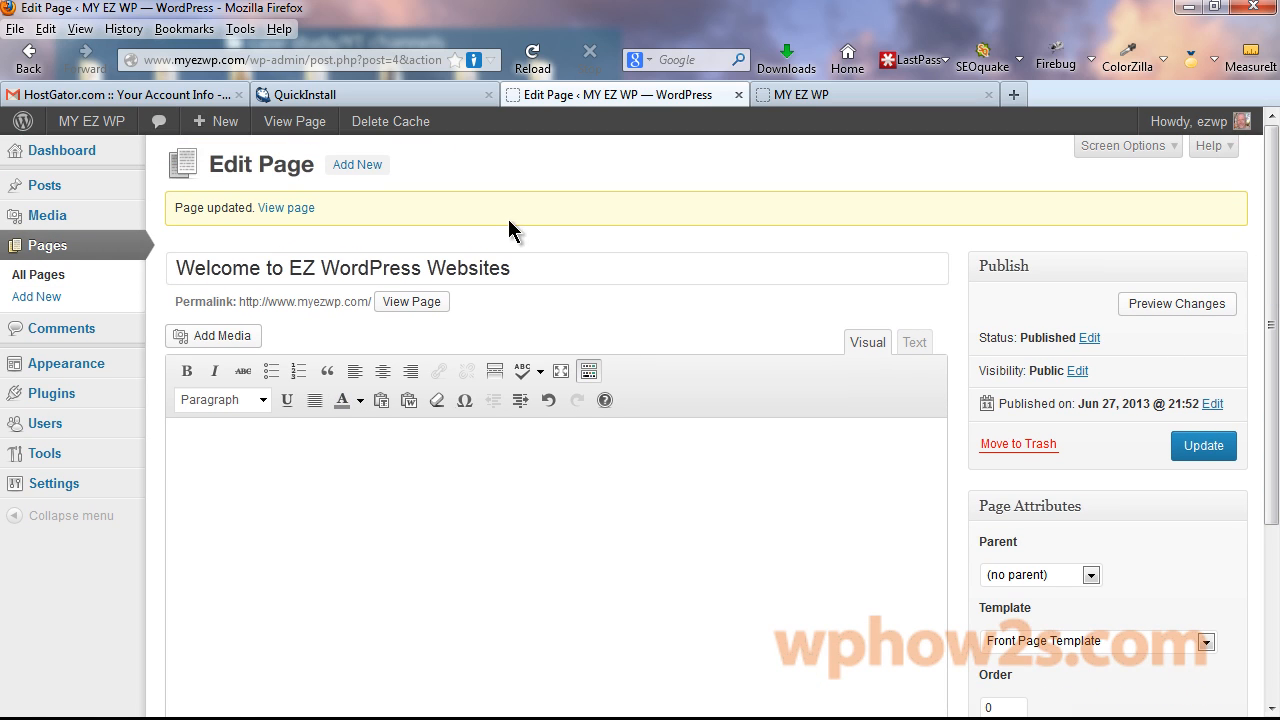
# Search the plugin directory for 'tinymce' and view Ultimate TinyMCE's details (1,576,489 downloads).
pyautogui.moveTo(51, 399)
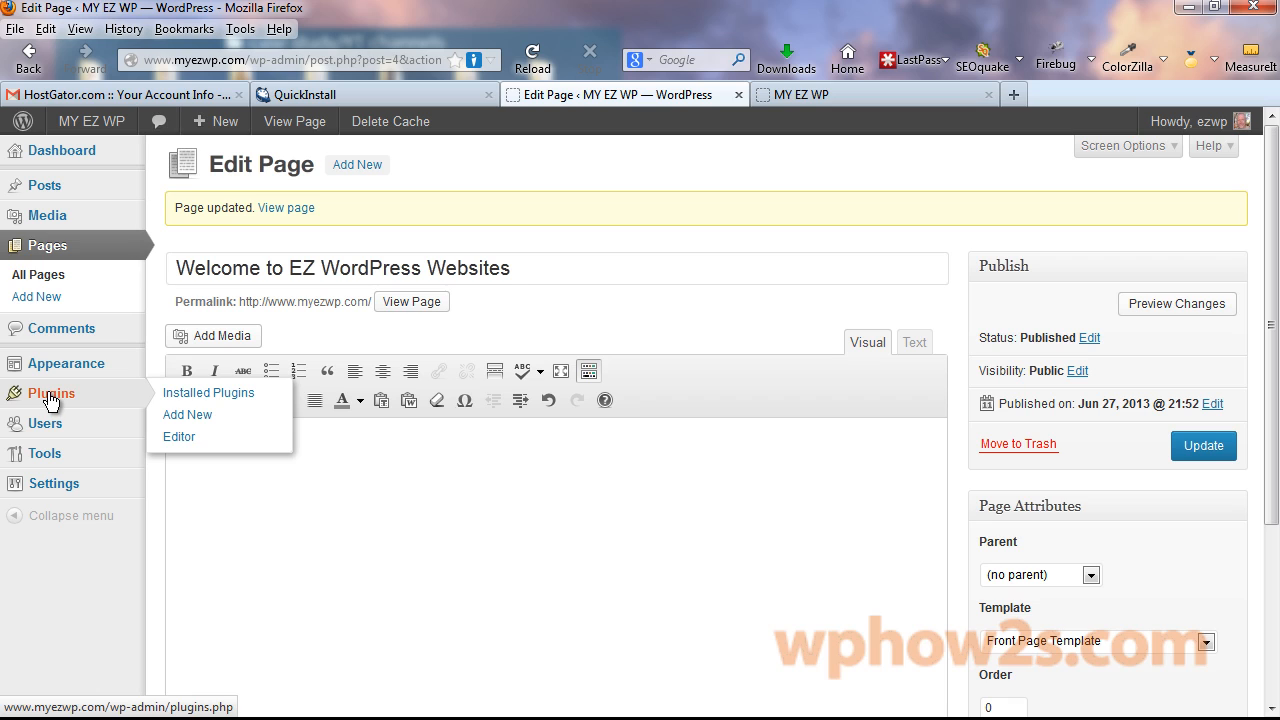
pyautogui.click(195, 418)
pyautogui.click(509, 386)
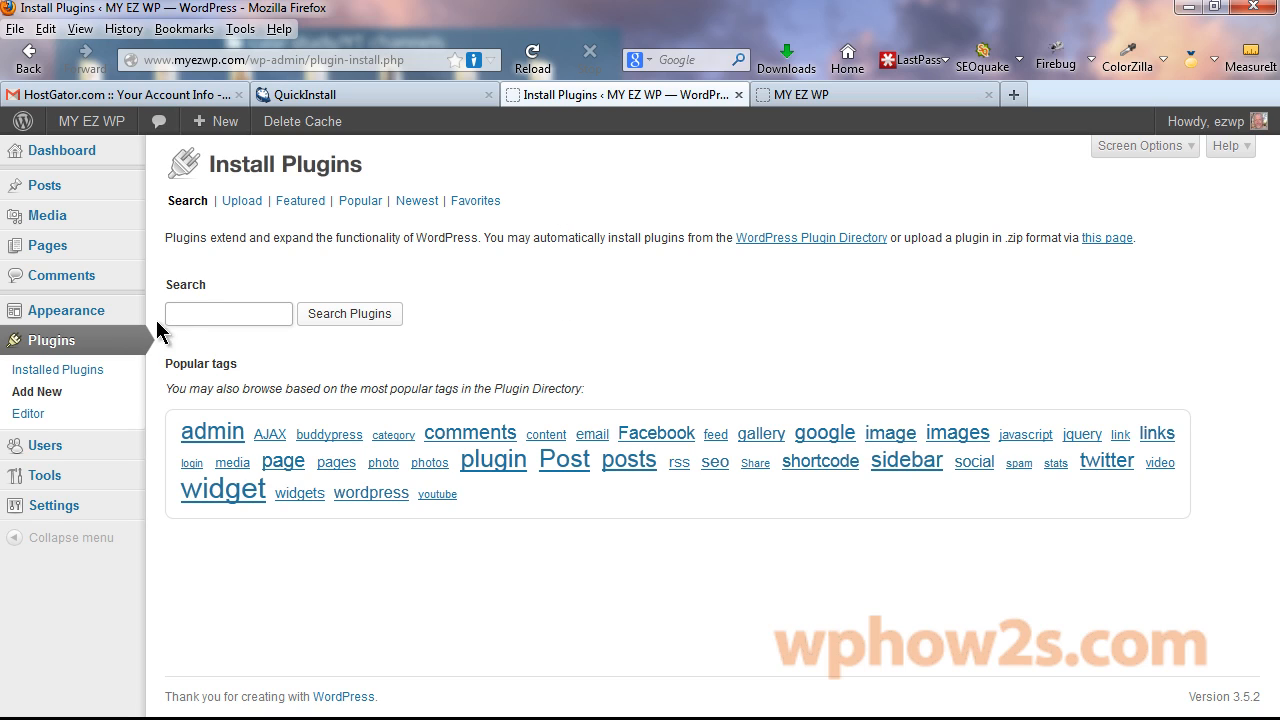
pyautogui.write('tiny')
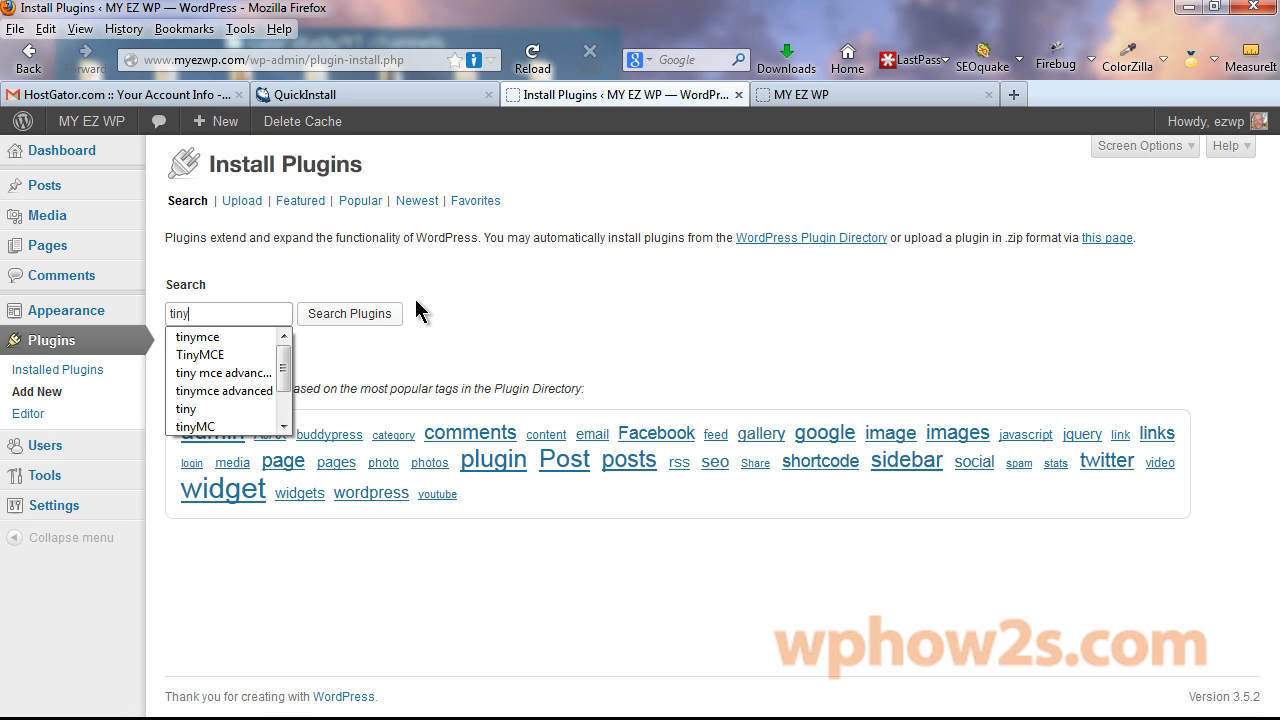
pyautogui.write('mce')
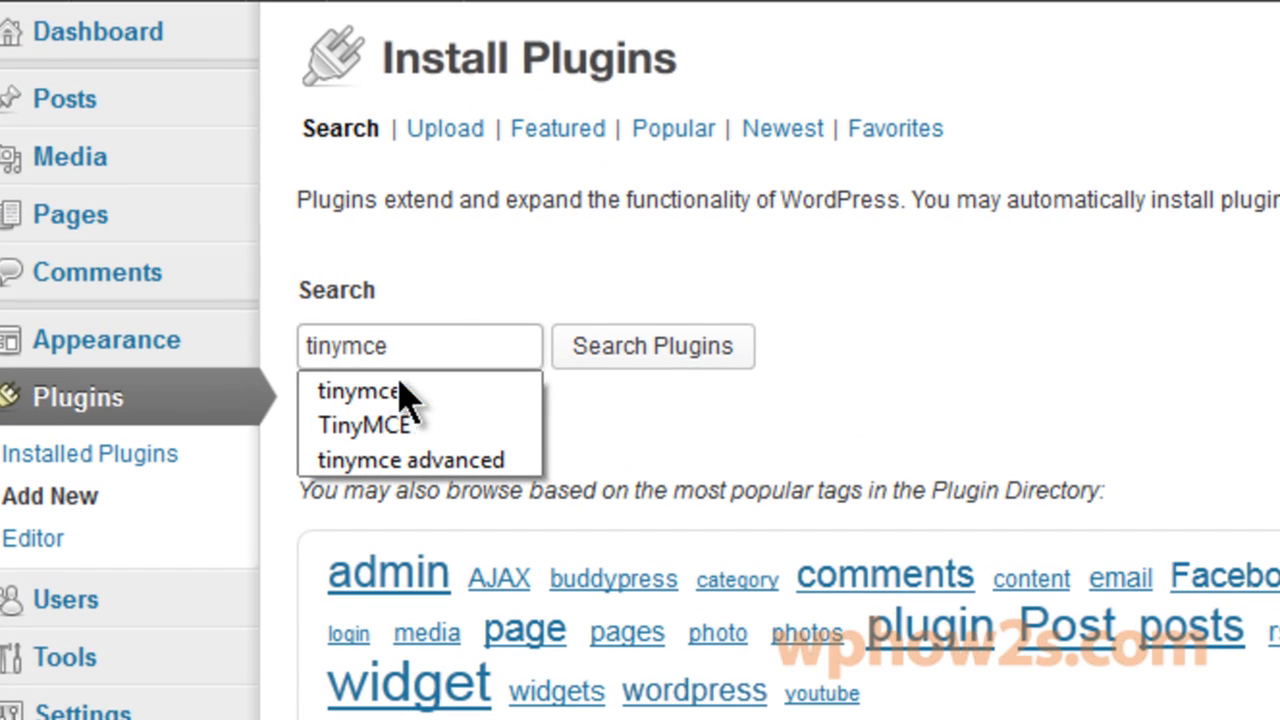
pyautogui.click(680, 355)
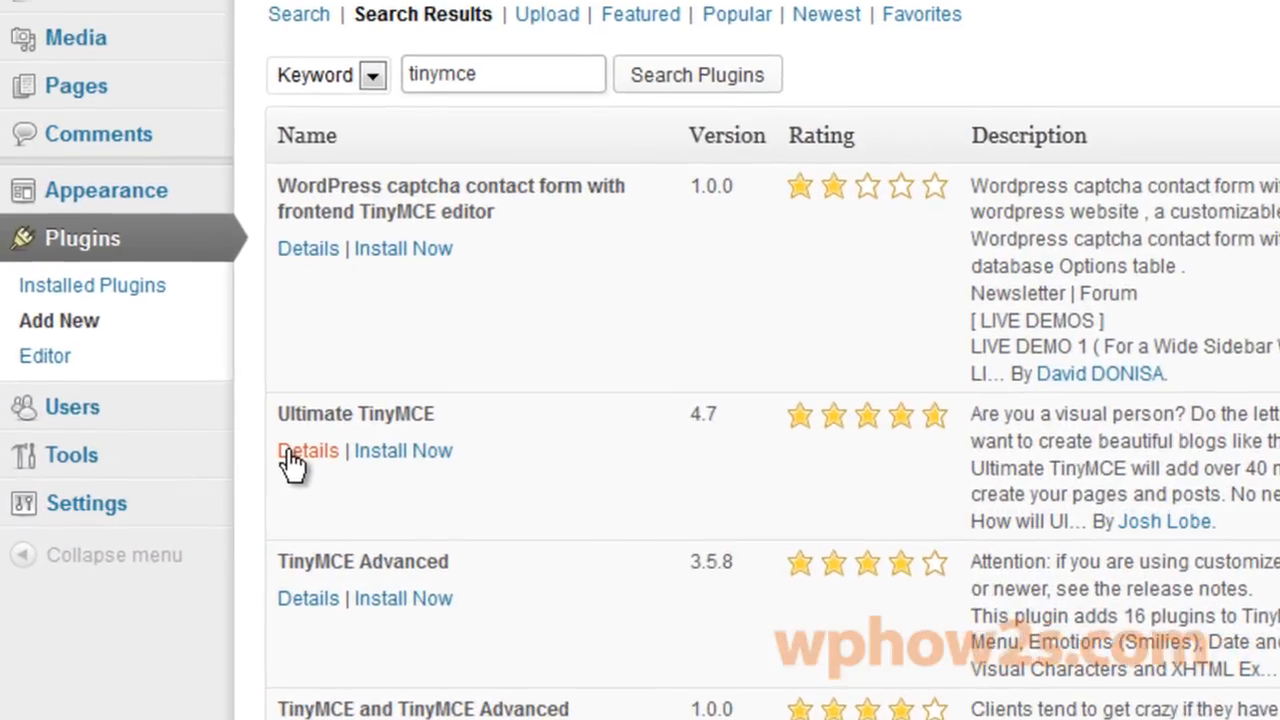
pyautogui.click(222, 468)
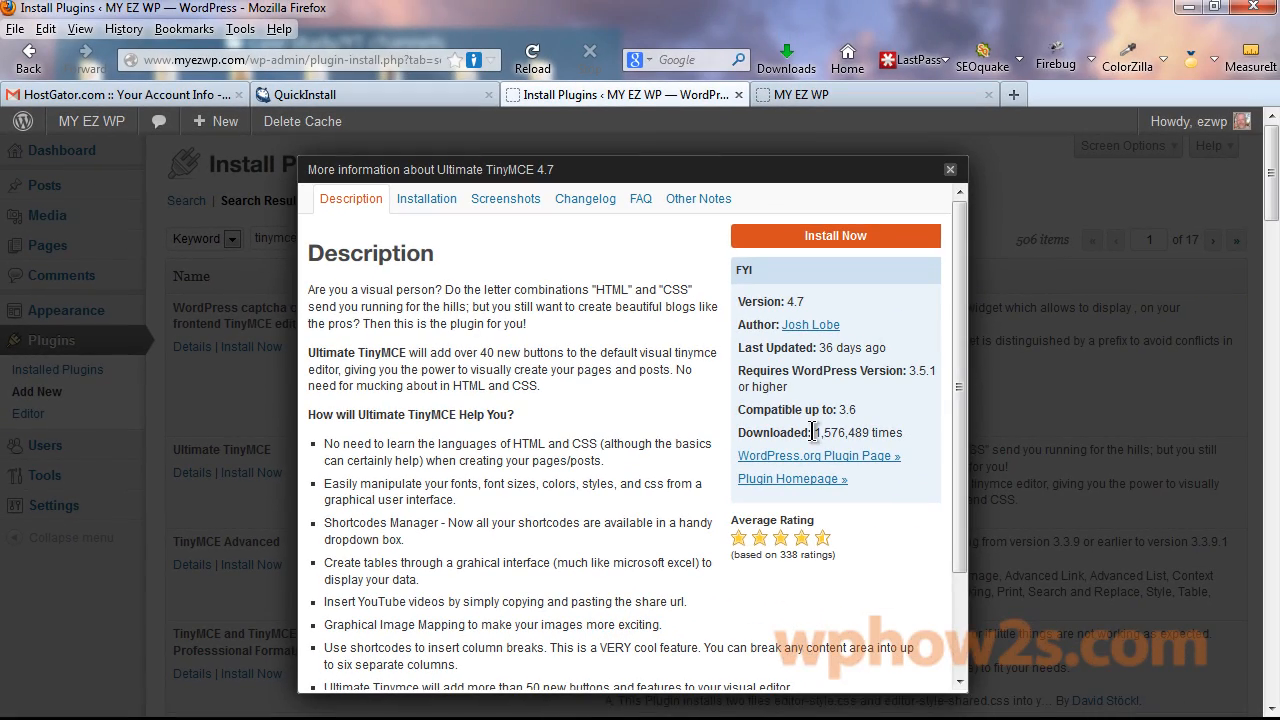
pyautogui.moveTo(815, 432); pyautogui.dragTo(934, 437)
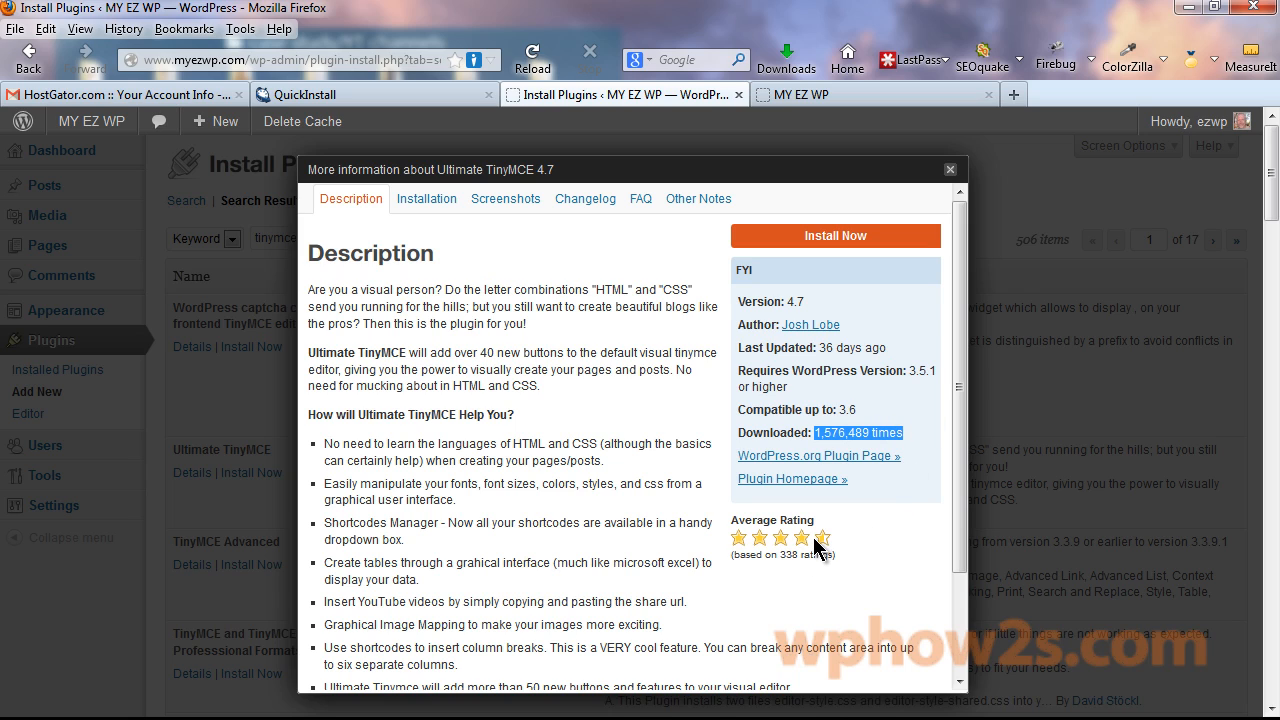
# Install and activate Ultimate TinyMCE, dismissing its what's new popup.
pyautogui.click(822, 238)
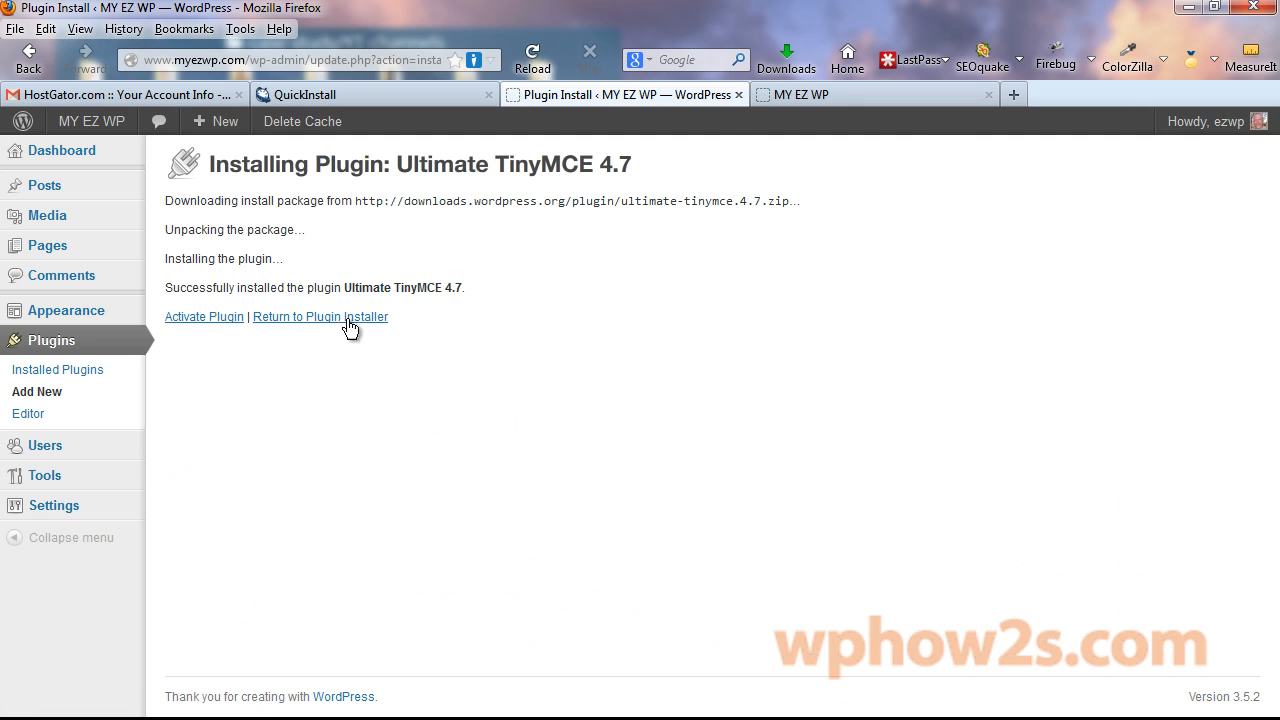
pyautogui.click(240, 317)
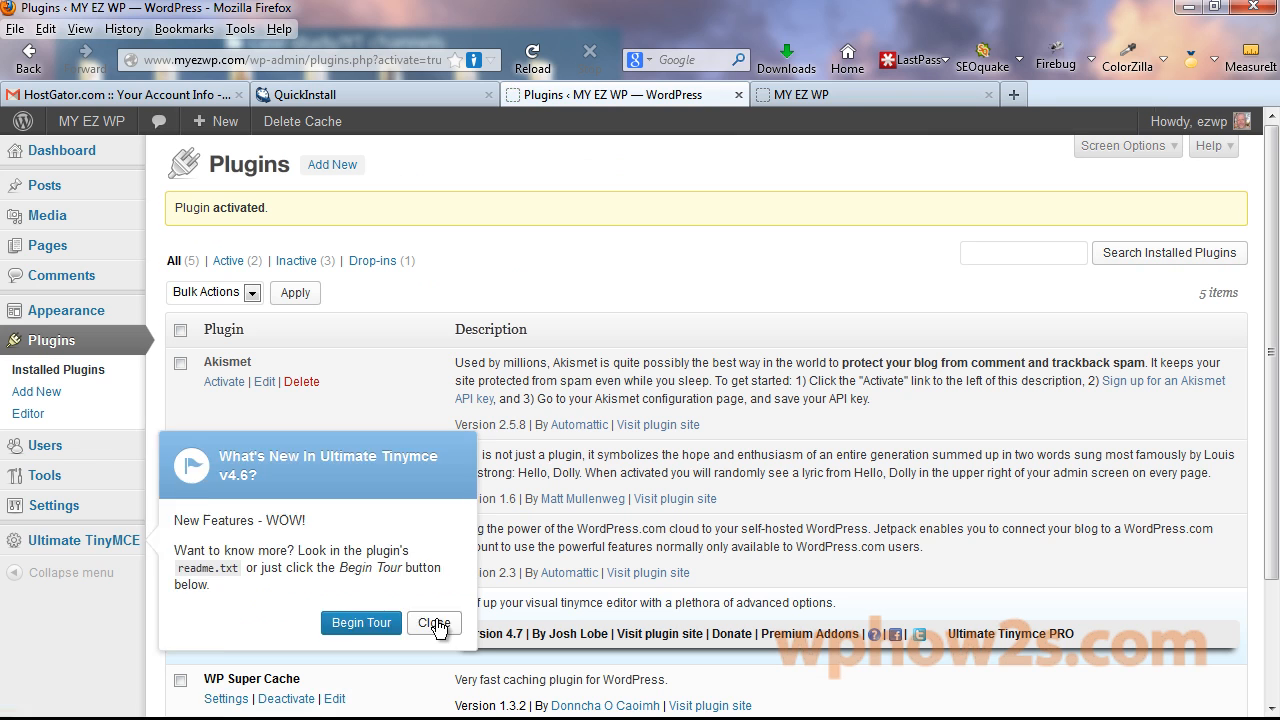
pyautogui.click(430, 620)
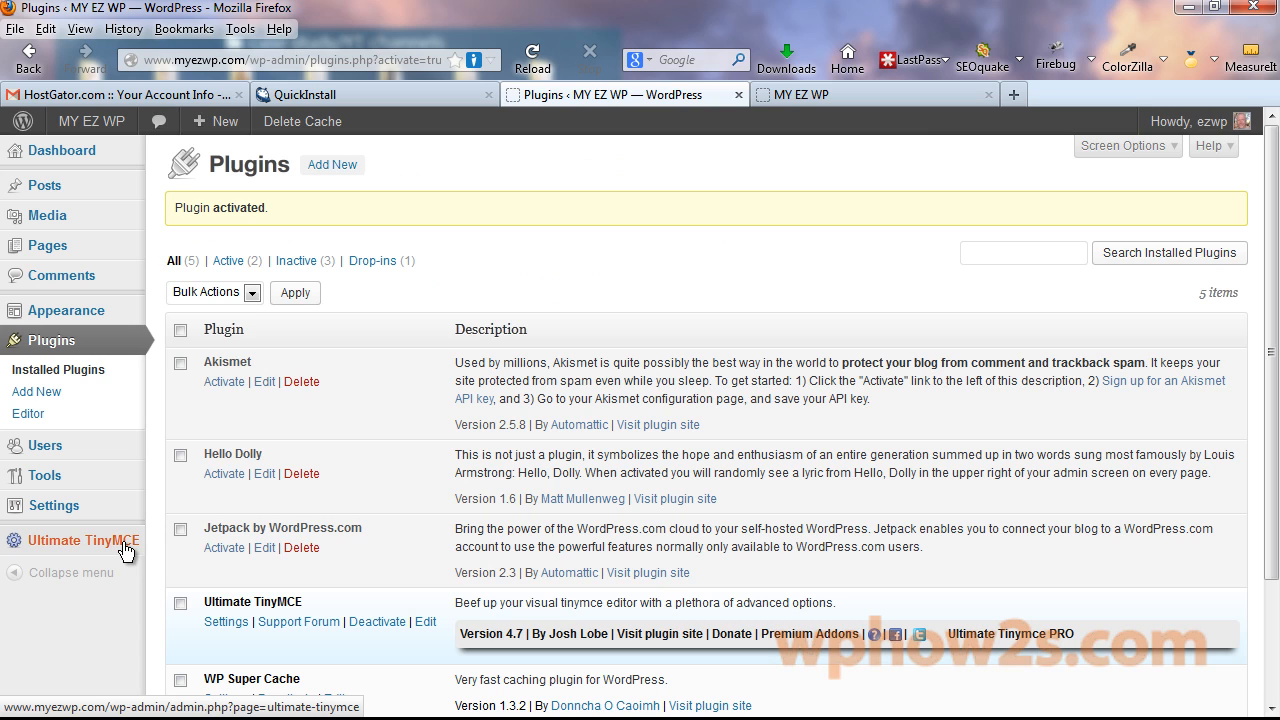
# Open the Ultimate TinyMCE settings and enable the Horizontal Rule button.
pyautogui.click(72, 541)
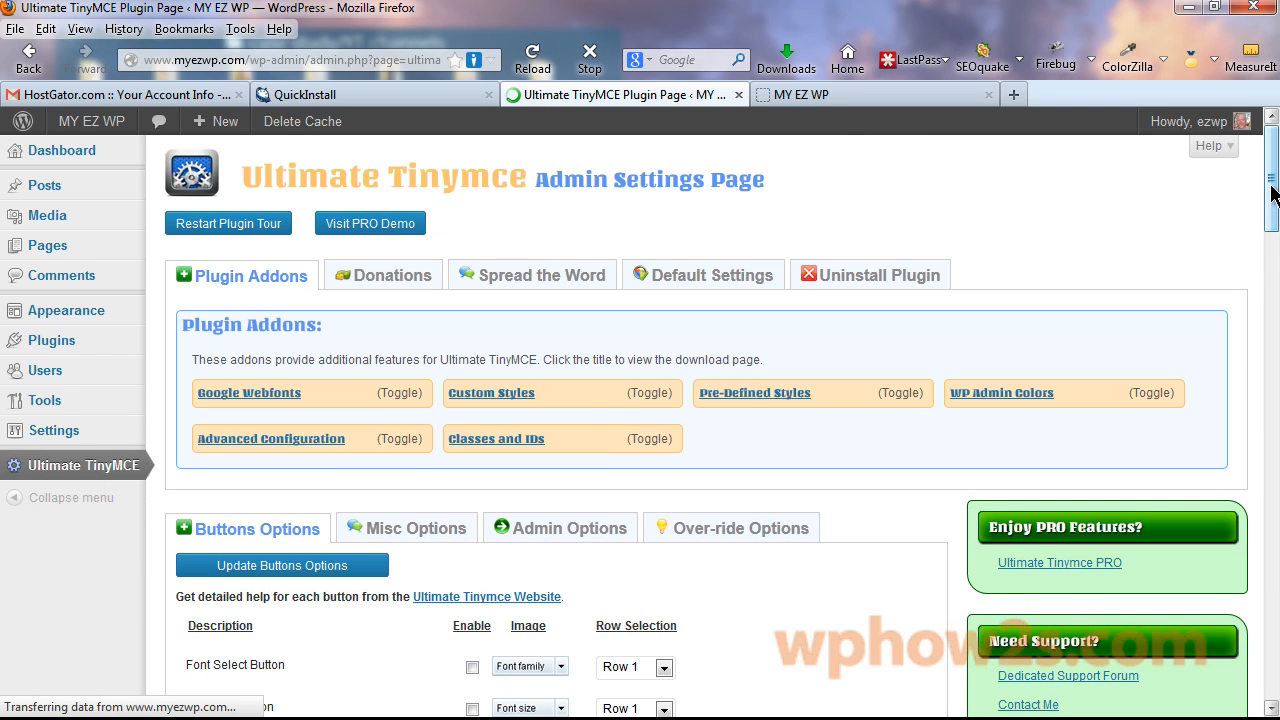
pyautogui.moveTo(1271, 200); pyautogui.dragTo(1271, 255)
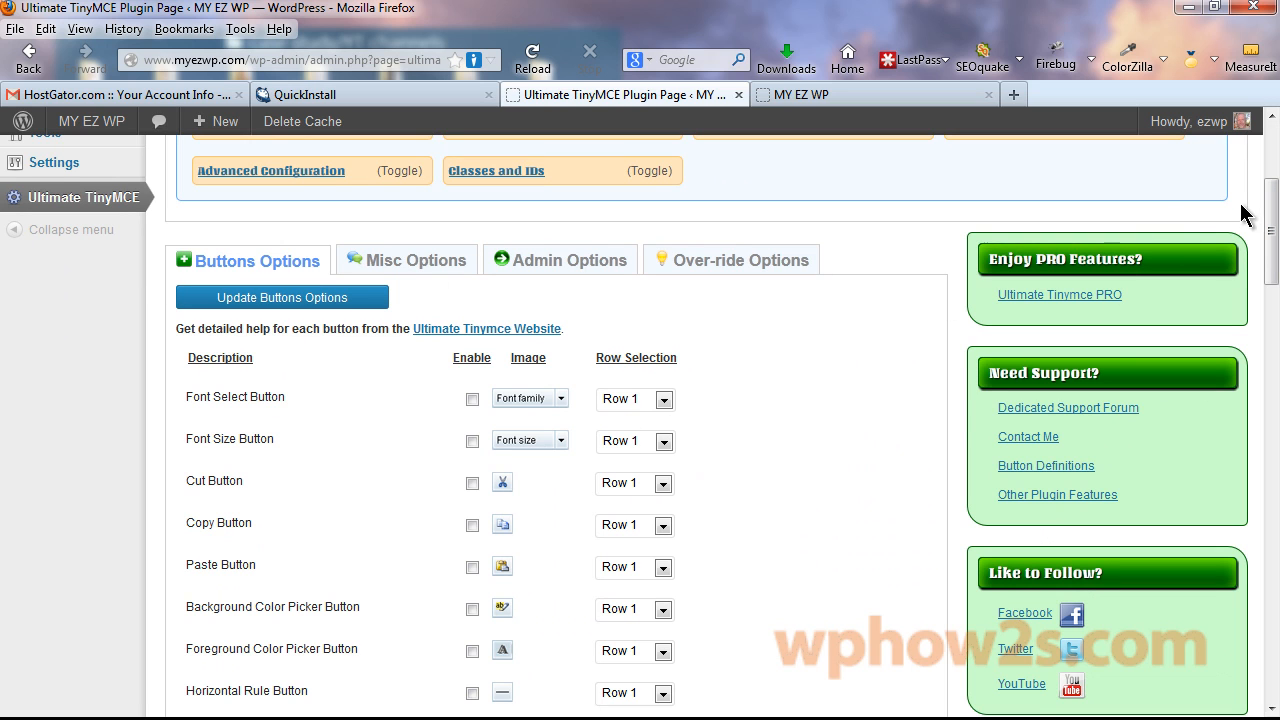
pyautogui.moveTo(1271, 230)
pyautogui.mouseDown()
pyautogui.moveTo(1258, 625)
pyautogui.moveTo(1250, 193)
pyautogui.moveTo(1249, 217)
pyautogui.mouseUp()
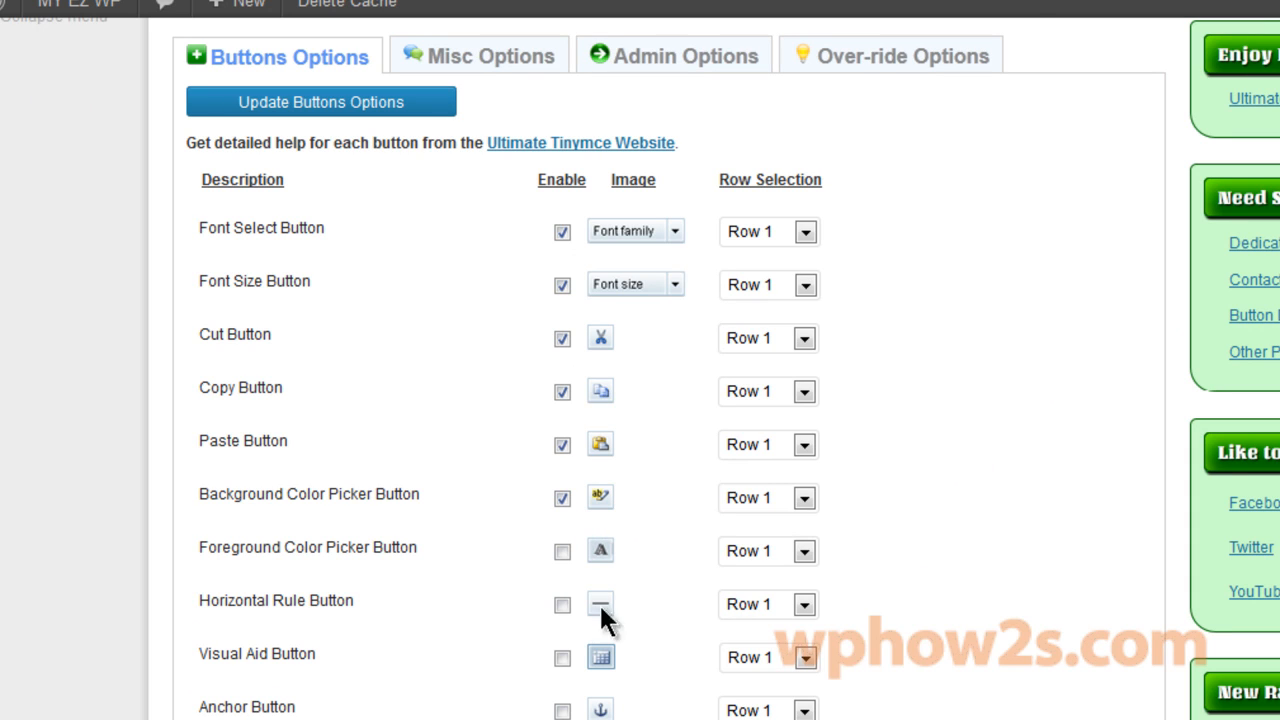
pyautogui.click(562, 605)
# Keep Font Select on Row 1, put Cut, Copy, Paste on Row 2, Background Color Picker and Horizontal Rule on Row 3.
pyautogui.click(806, 232)
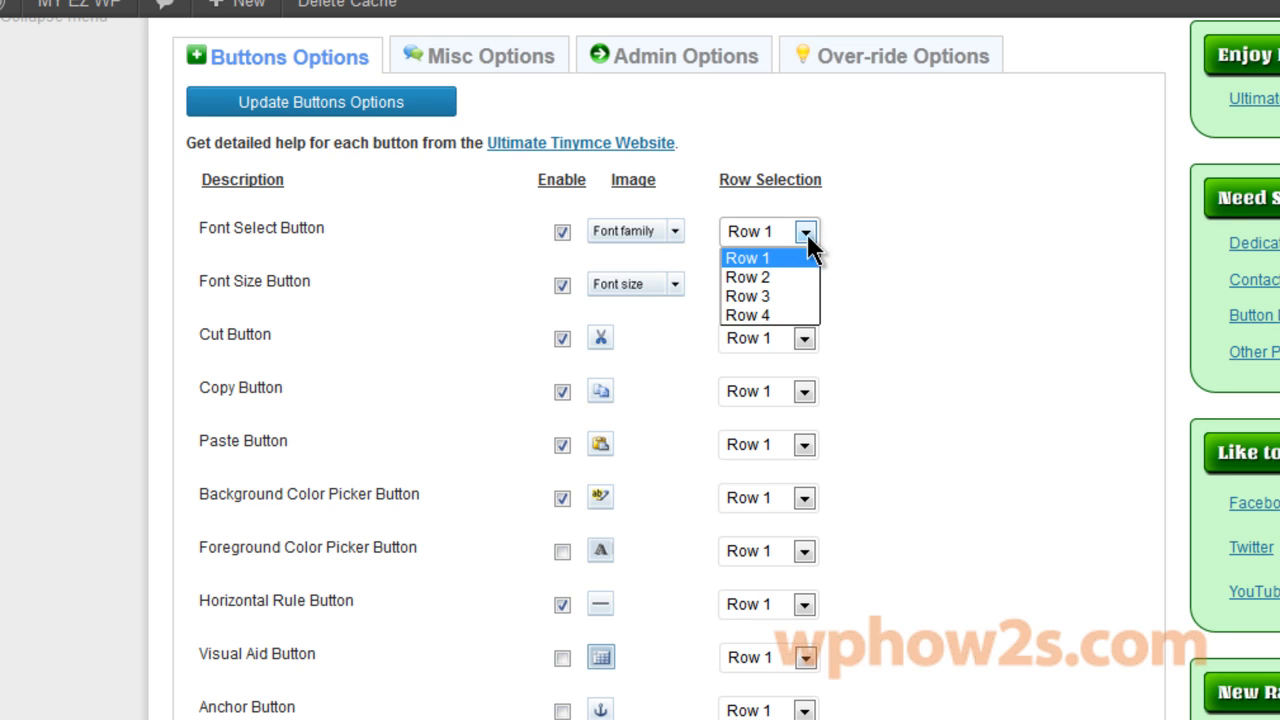
pyautogui.click(876, 259)
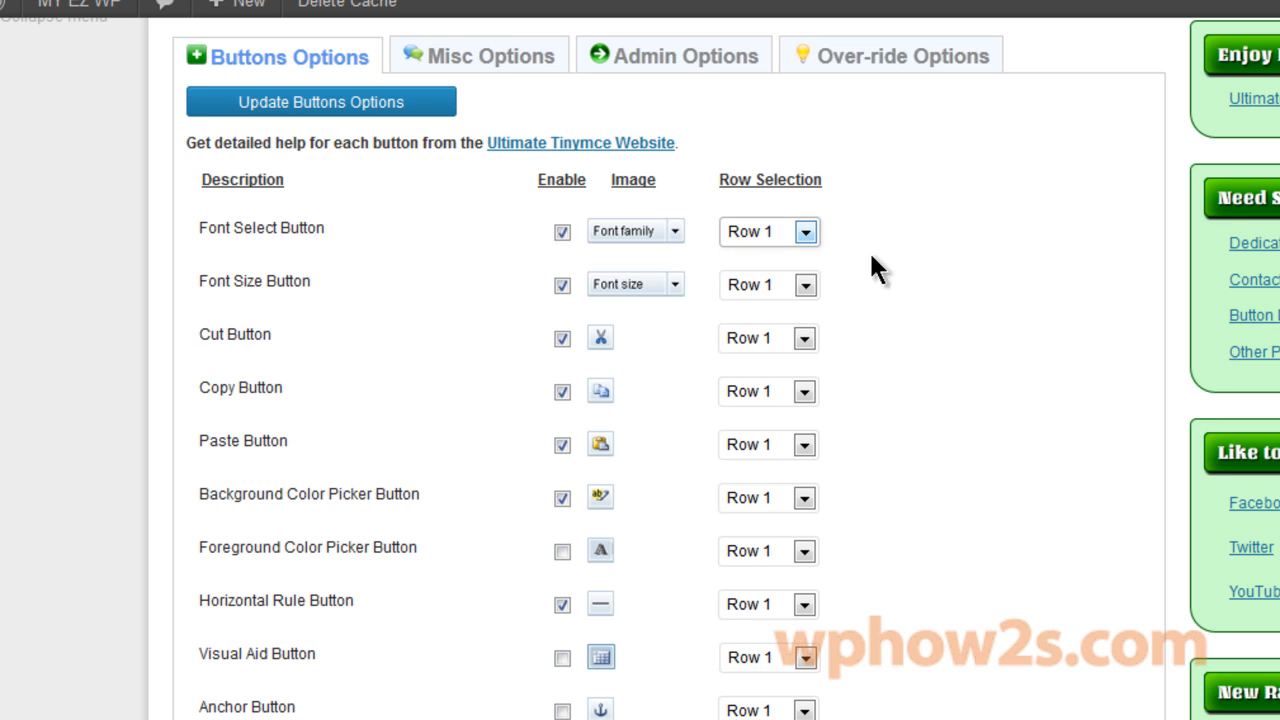
pyautogui.click(804, 338)
pyautogui.click(795, 385)
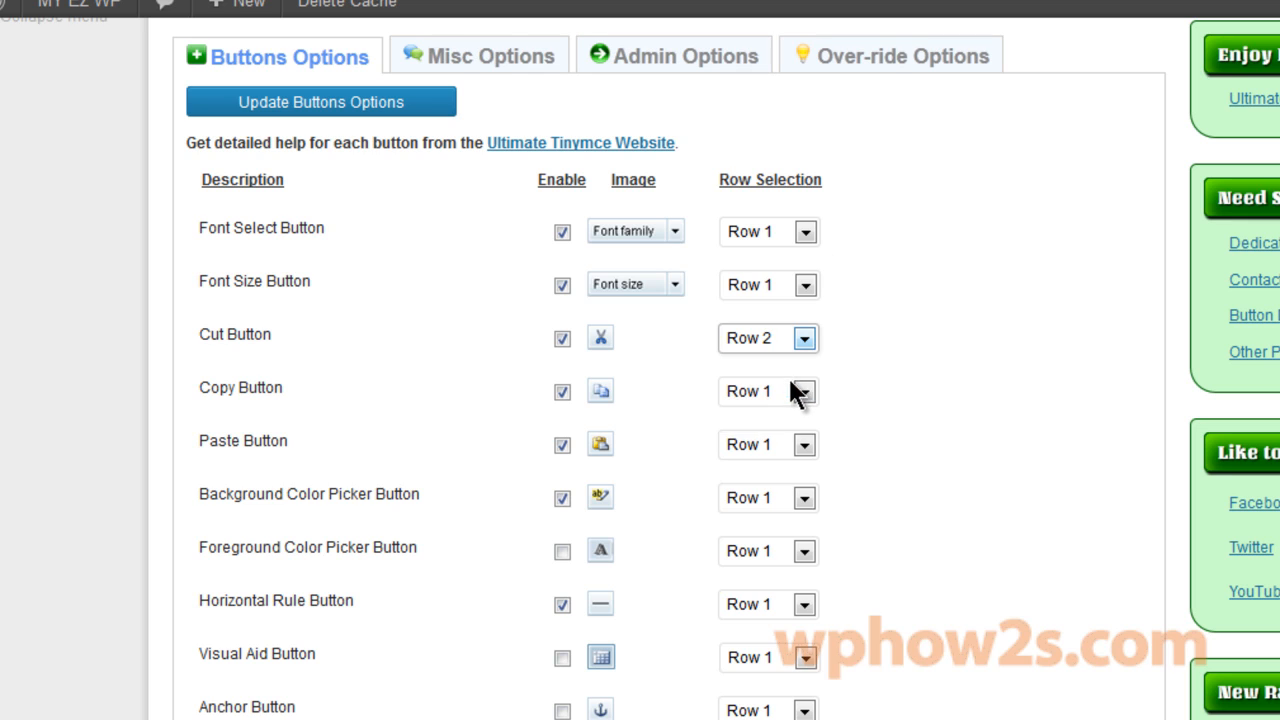
pyautogui.click(806, 391)
pyautogui.click(764, 431)
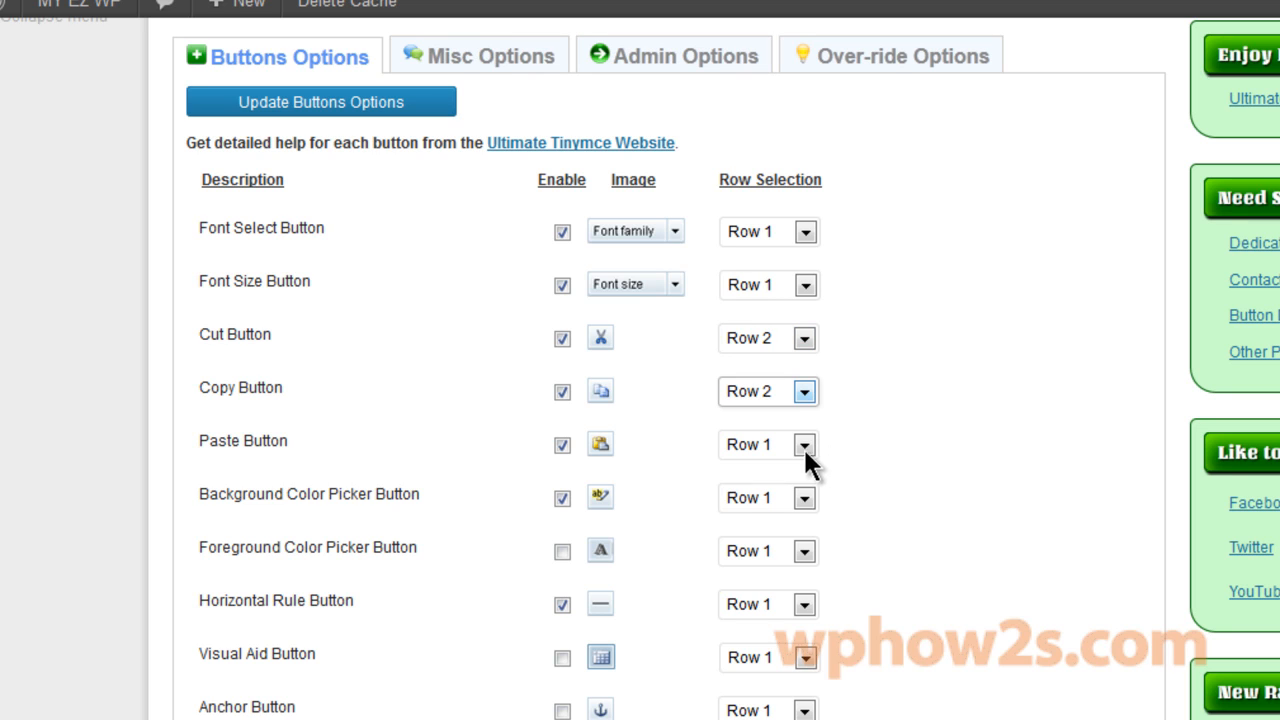
pyautogui.click(804, 446)
pyautogui.click(790, 489)
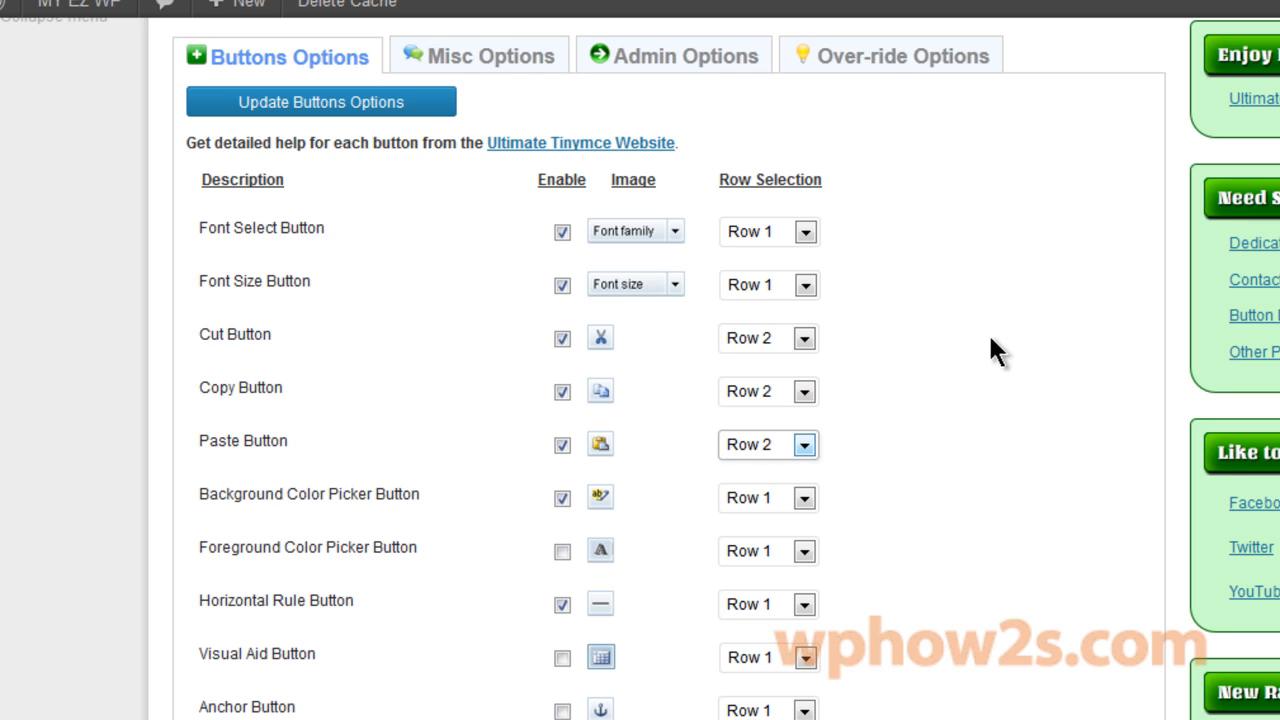
pyautogui.click(805, 497)
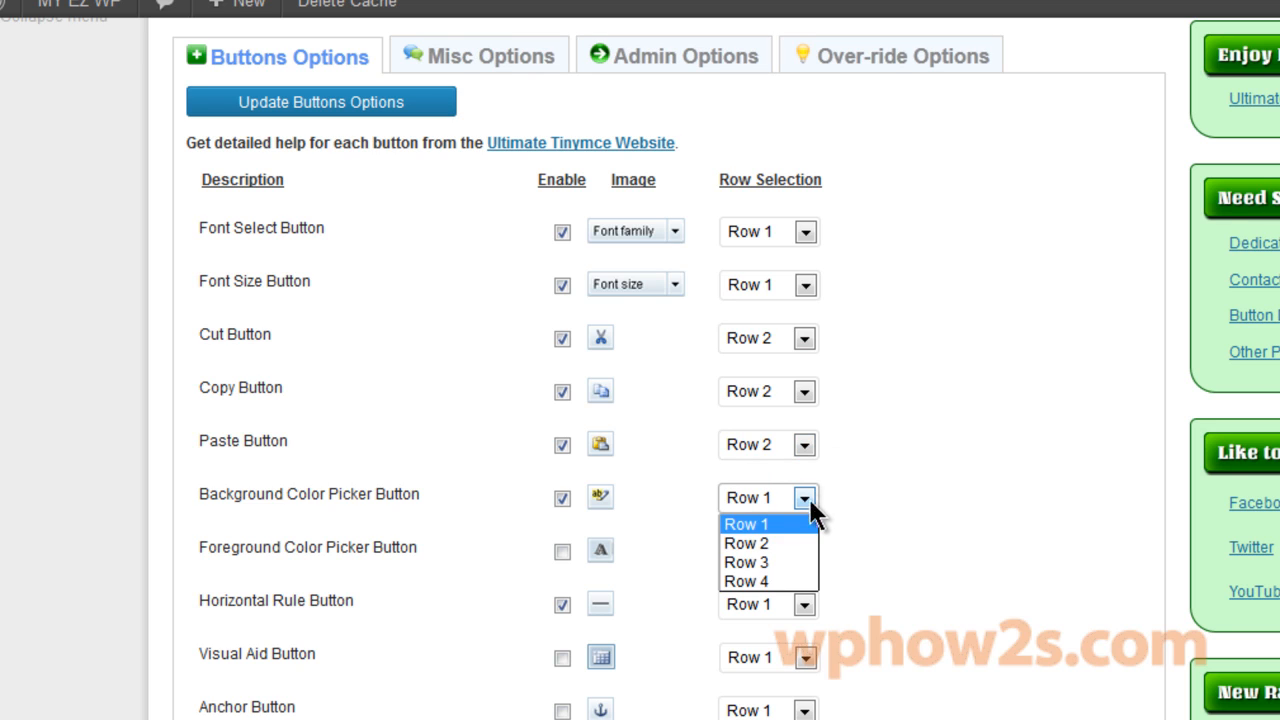
pyautogui.click(769, 562)
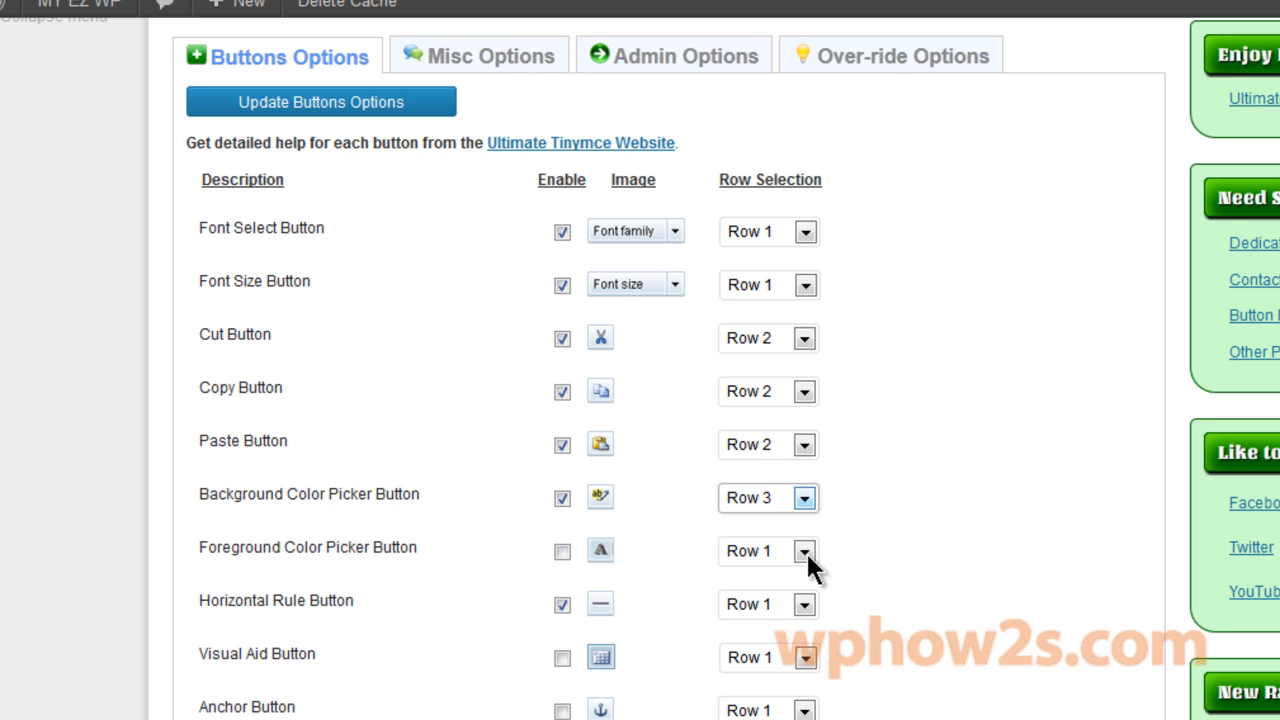
pyautogui.click(805, 606)
pyautogui.click(782, 669)
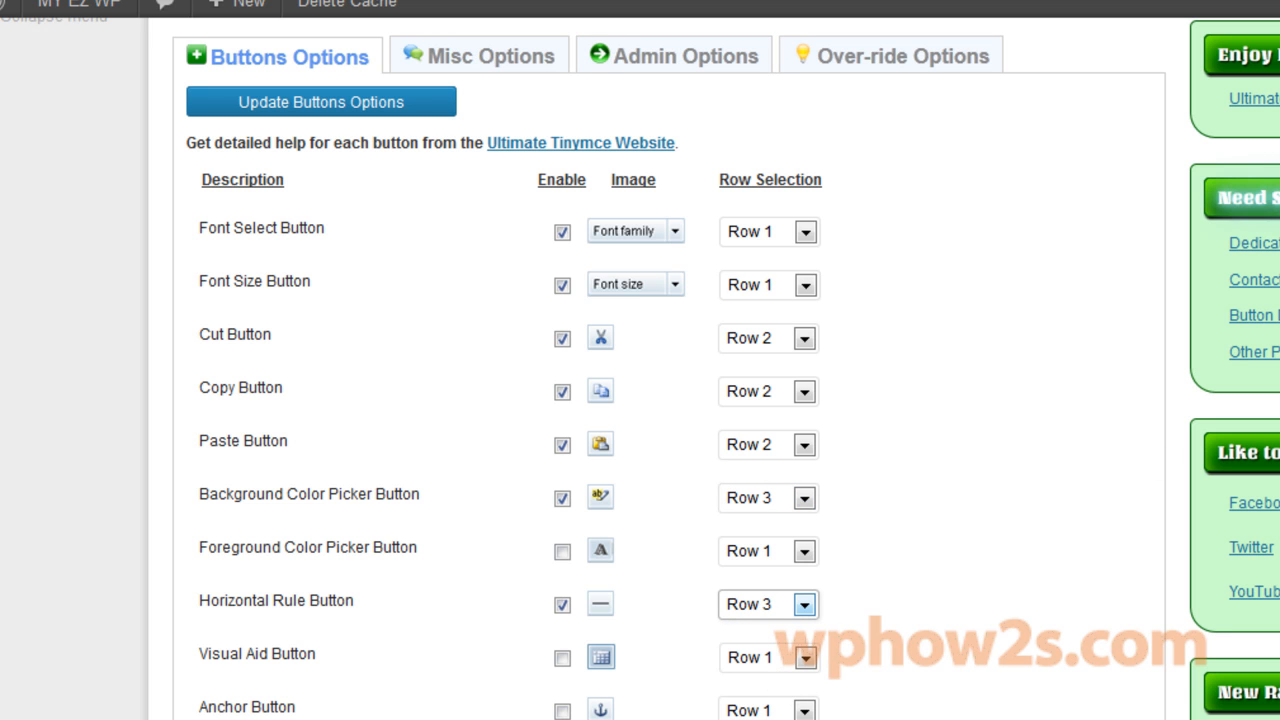
# Enable Line Break and Style Select and place both on Row 3.
pyautogui.scroll(-5, 640, 400)
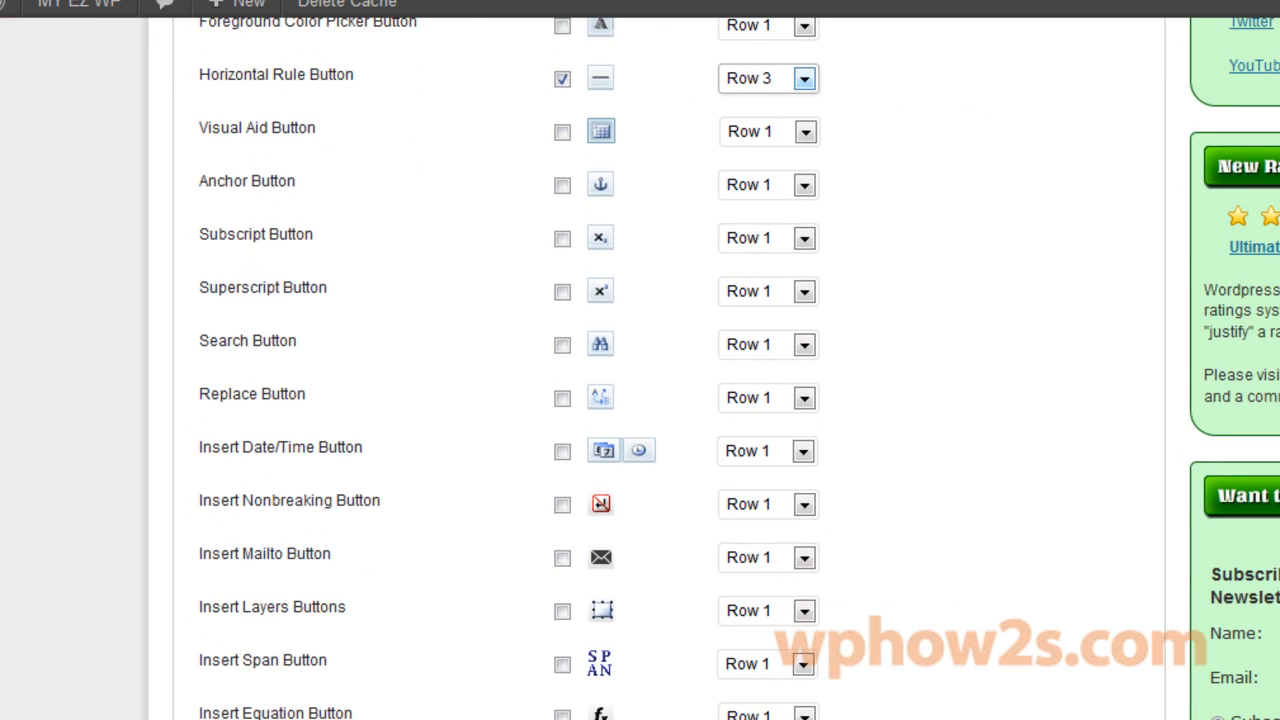
pyautogui.scroll(-3, 640, 400)
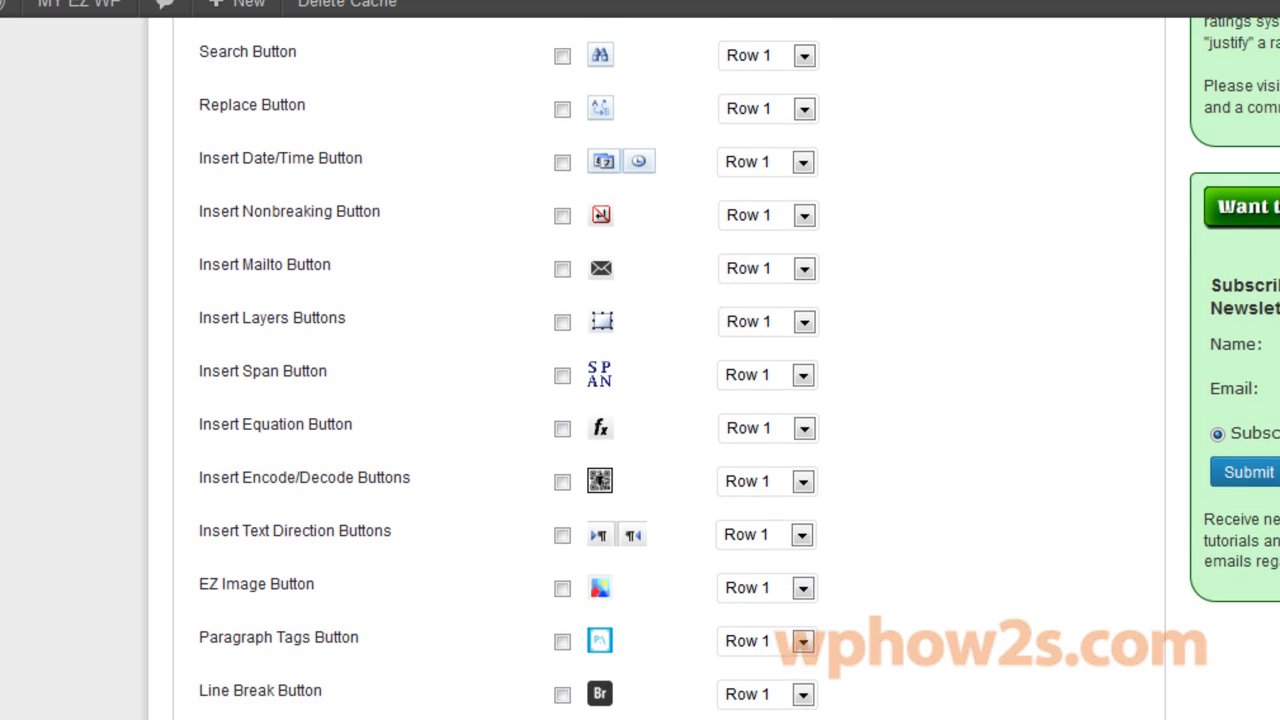
pyautogui.scroll(-1, 551, 583)
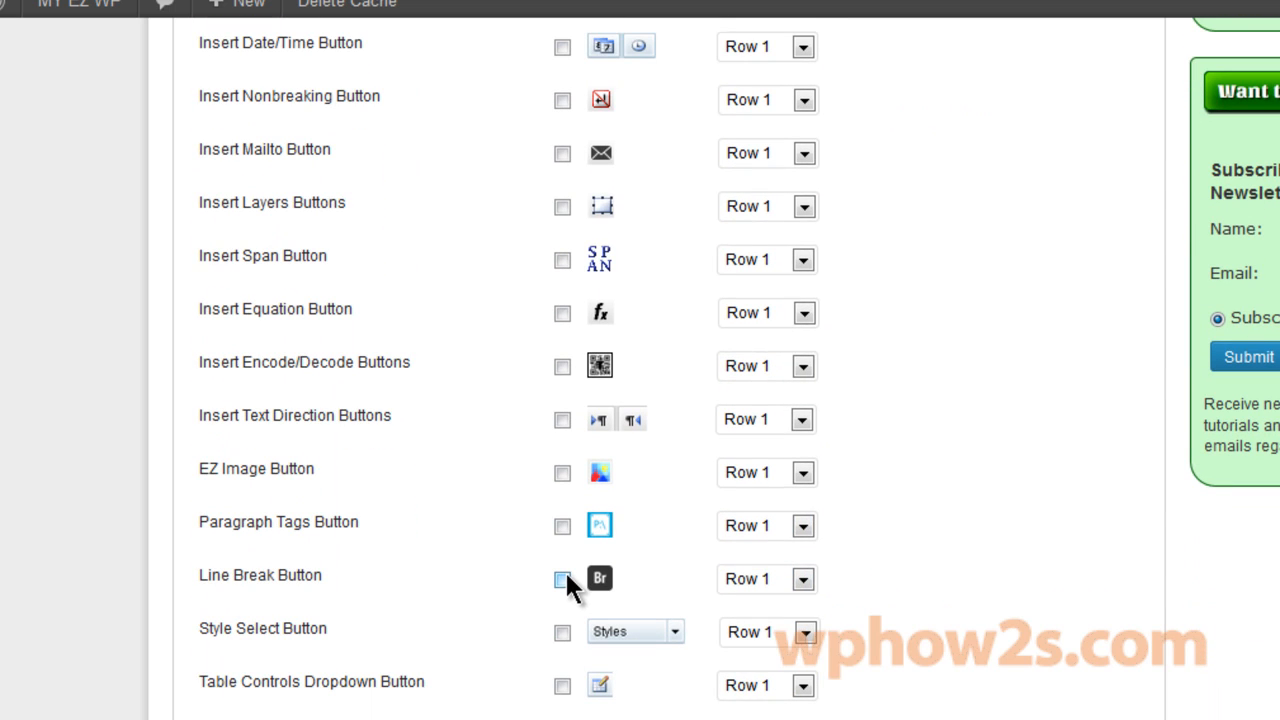
pyautogui.click(562, 632)
pyautogui.click(803, 579)
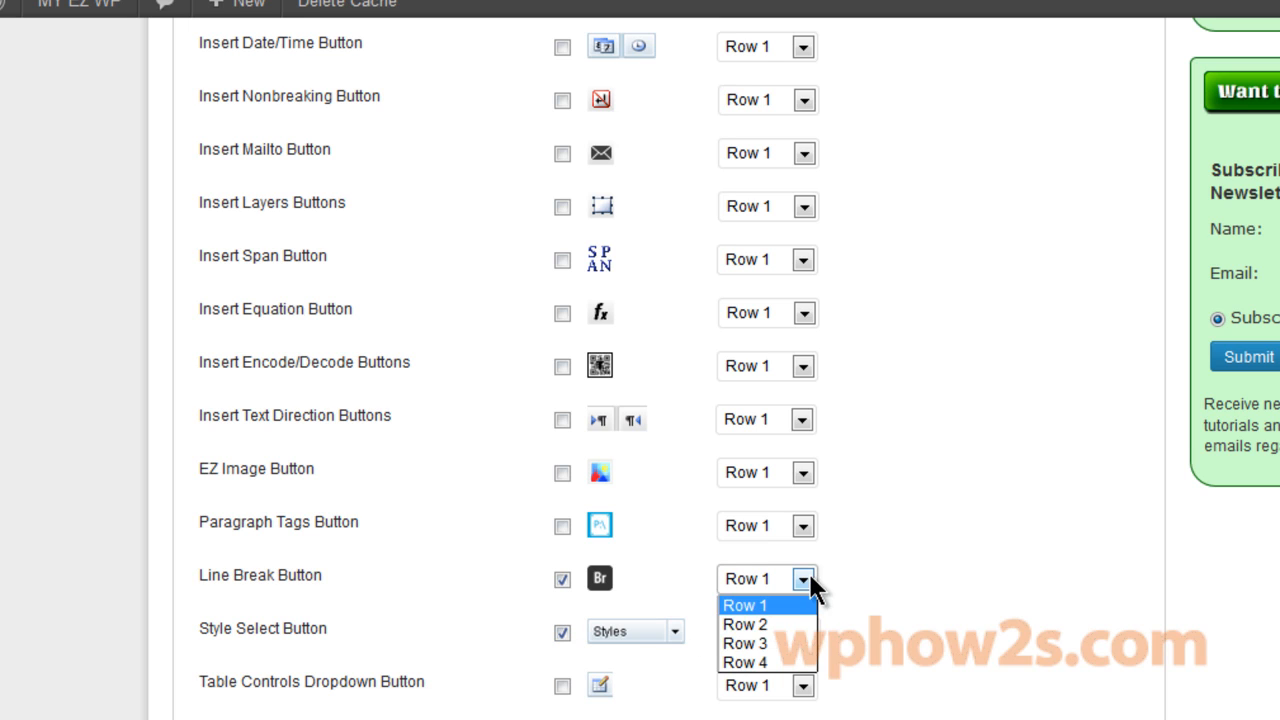
pyautogui.click(770, 645)
pyautogui.click(805, 634)
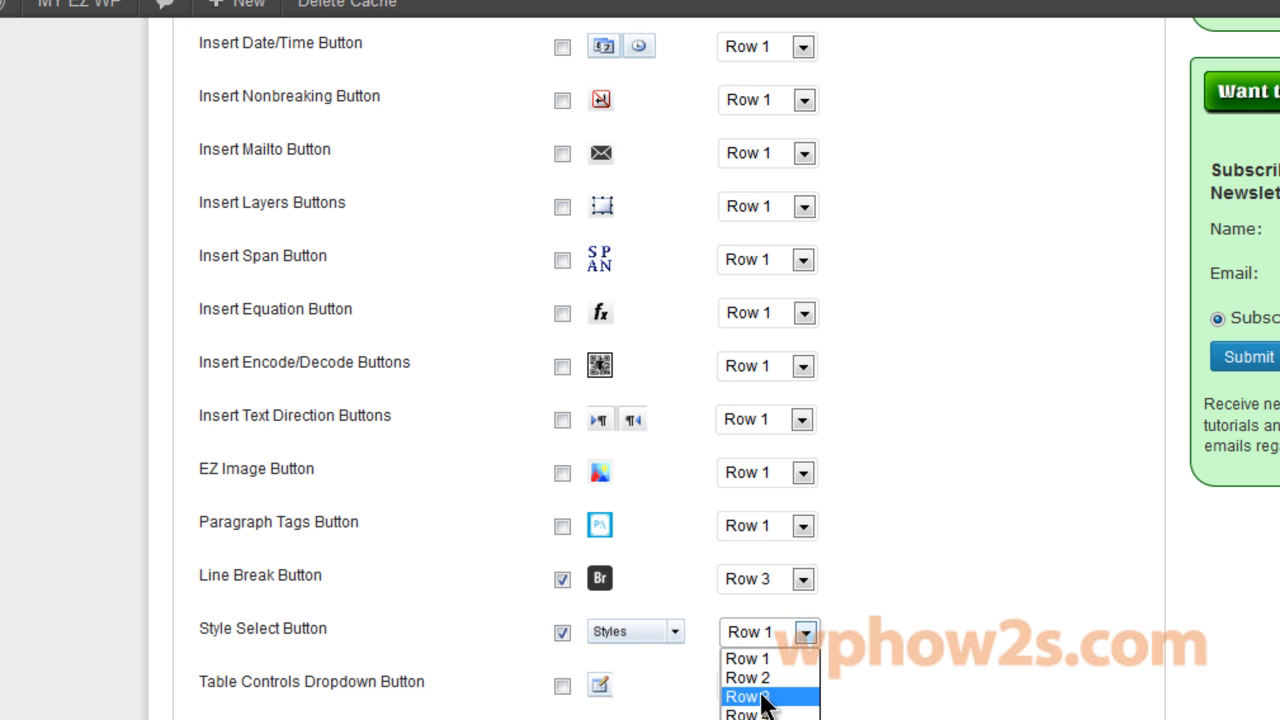
pyautogui.click(762, 694)
# Enable Advanced Image and Delete and place both on Row 3.
pyautogui.scroll(-5, 1228, 446)
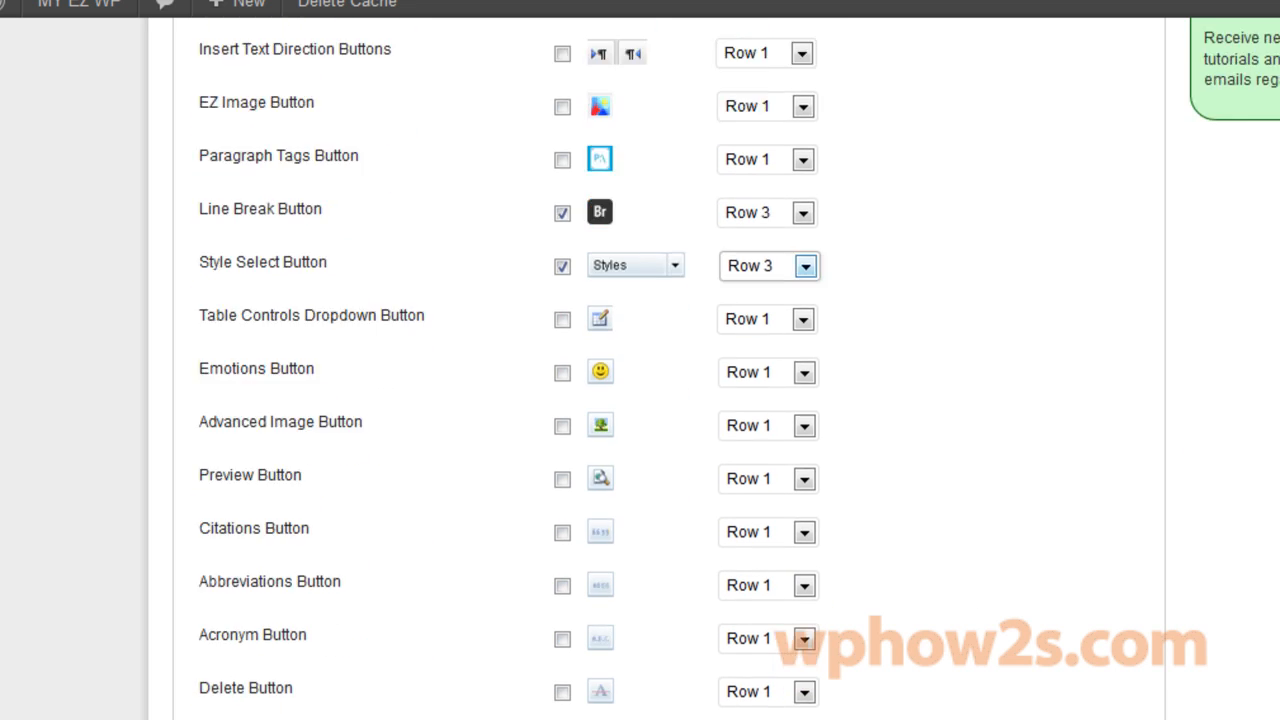
pyautogui.scroll(-1, 660, 370)
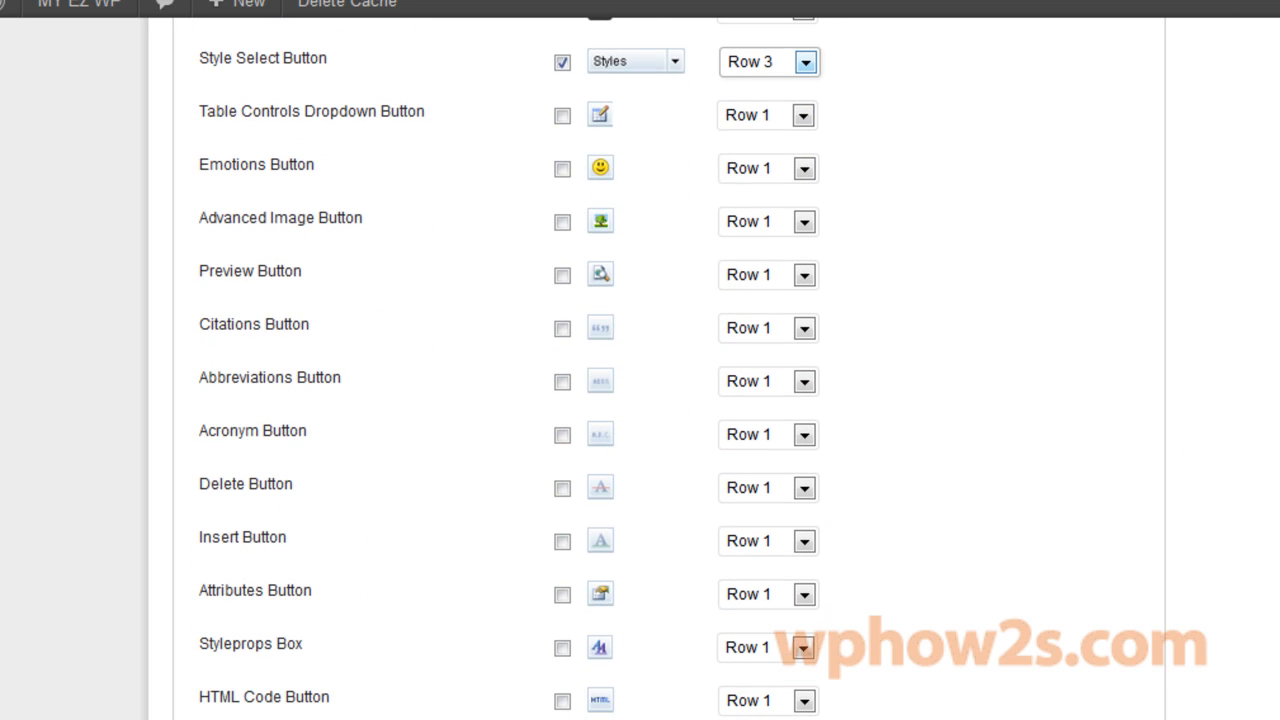
pyautogui.click(562, 222)
pyautogui.click(810, 222)
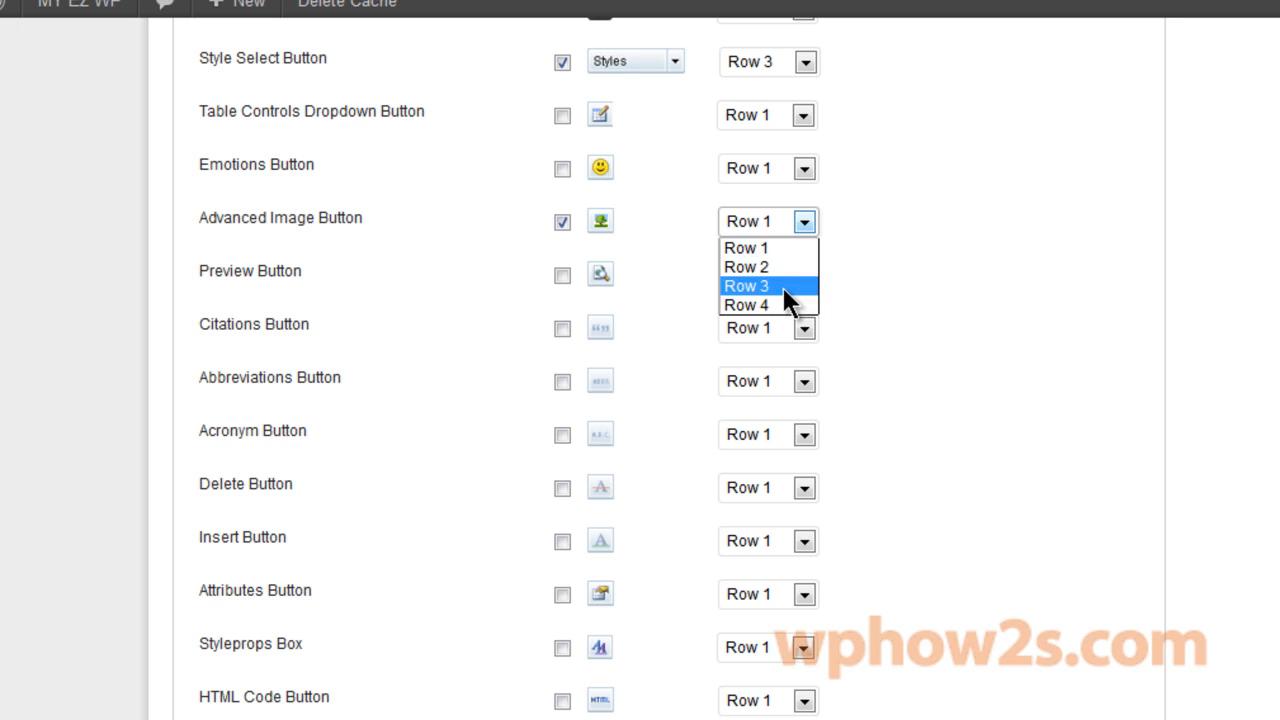
pyautogui.click(785, 287)
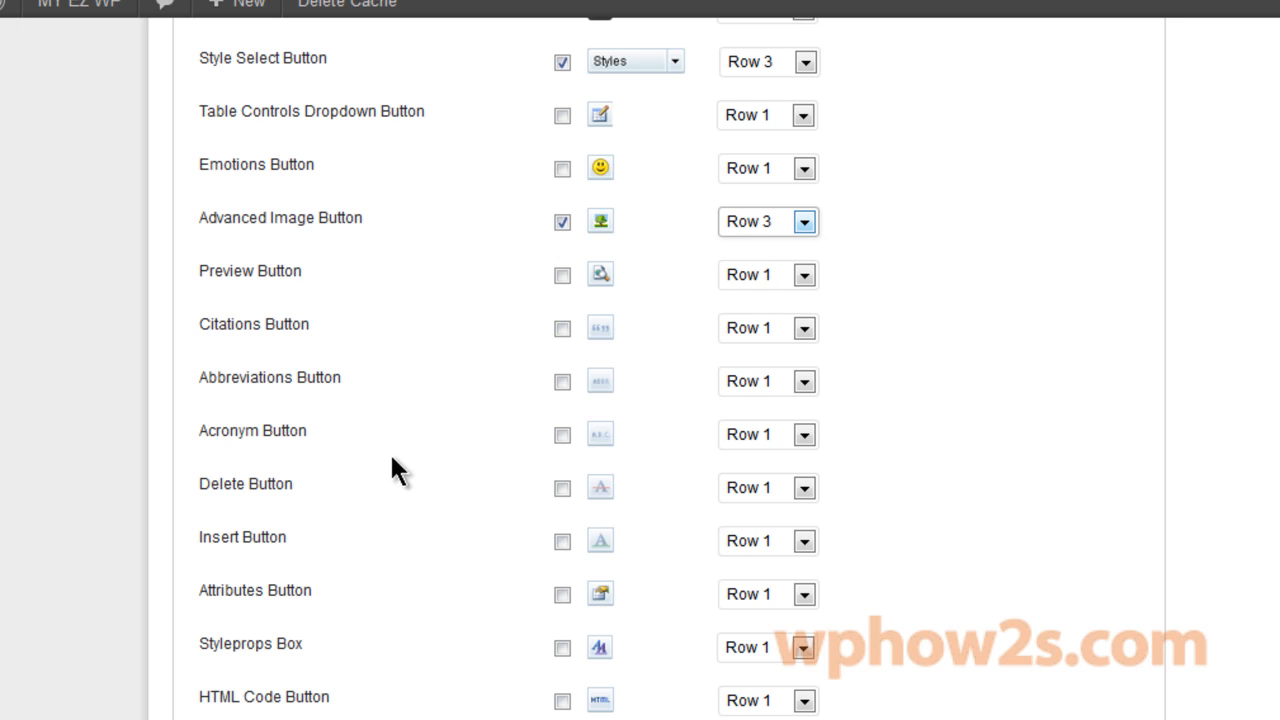
pyautogui.click(562, 488)
pyautogui.click(804, 487)
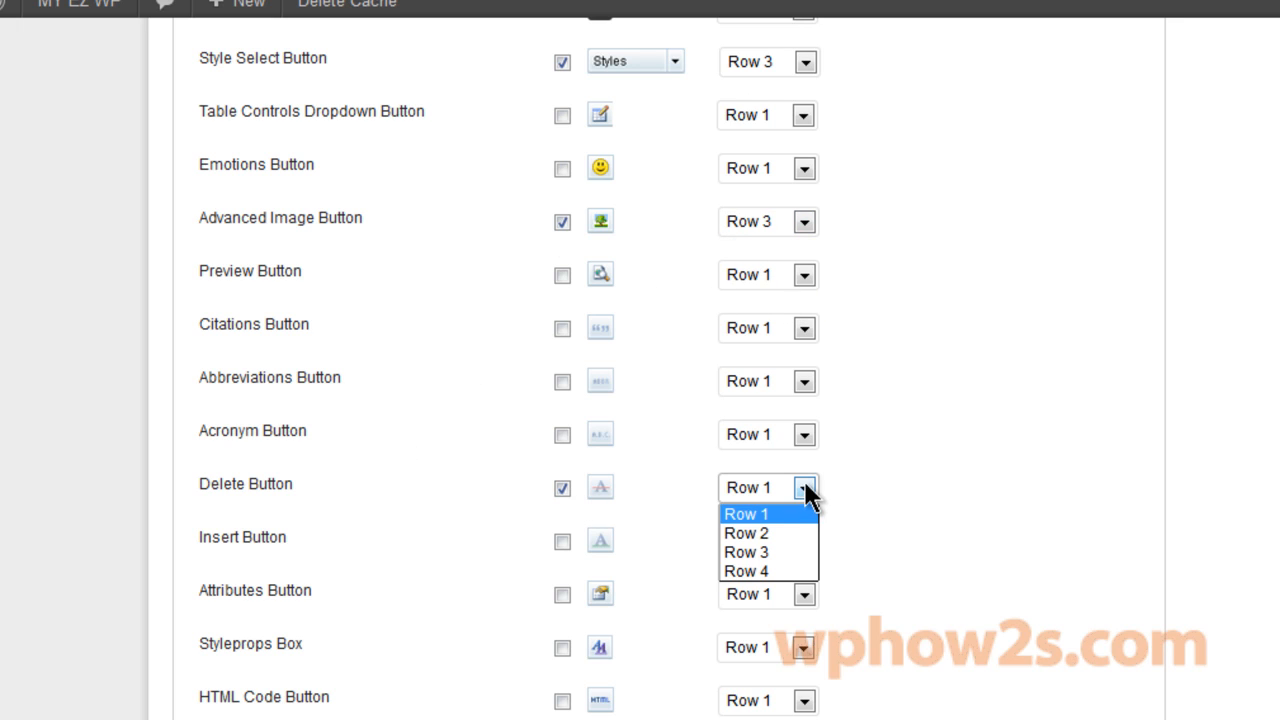
pyautogui.click(749, 552)
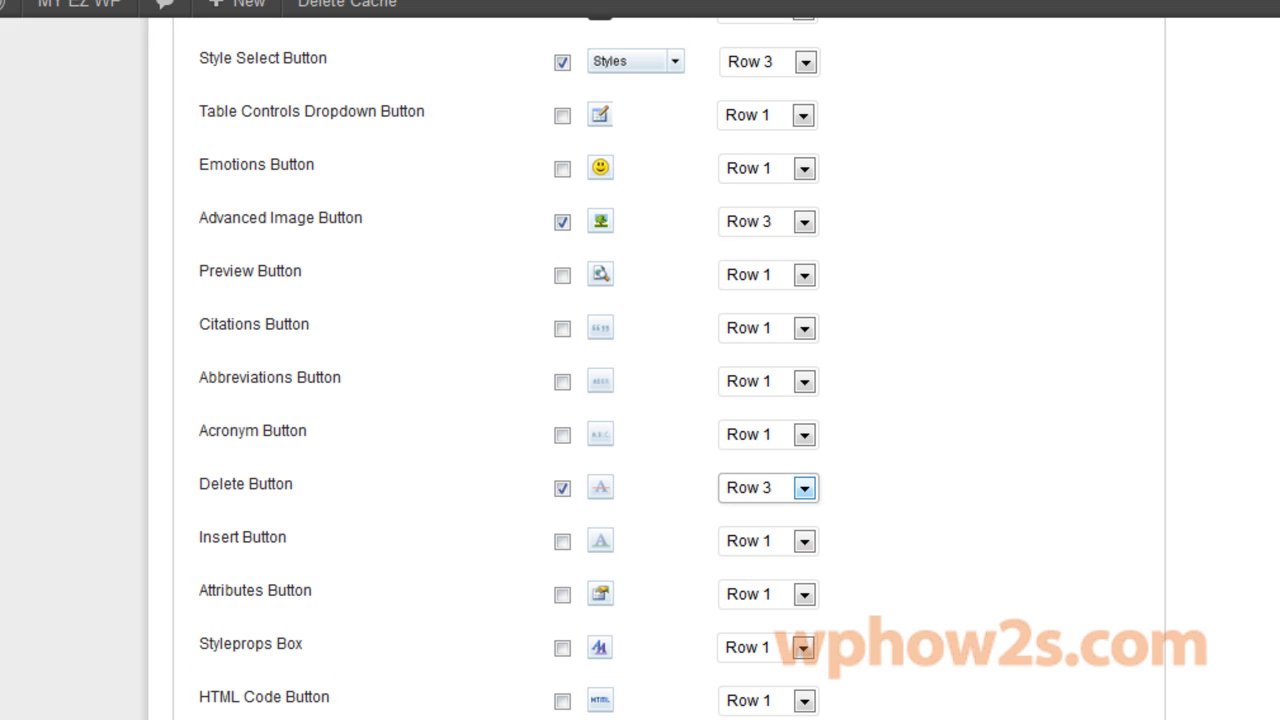
# Put HTML Code, Insert YouTube Video and Insert Media on Row 3, then save the button options.
pyautogui.scroll(-5, 582, 150)
pyautogui.click(806, 137)
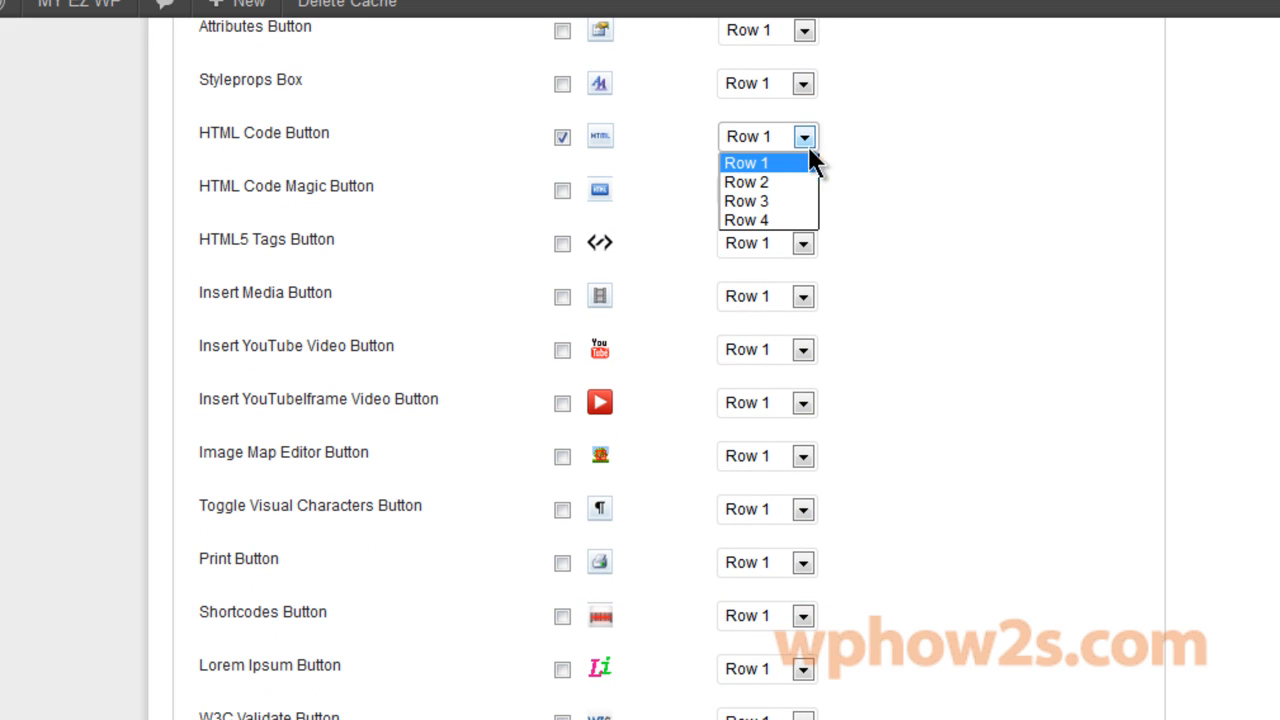
pyautogui.click(800, 204)
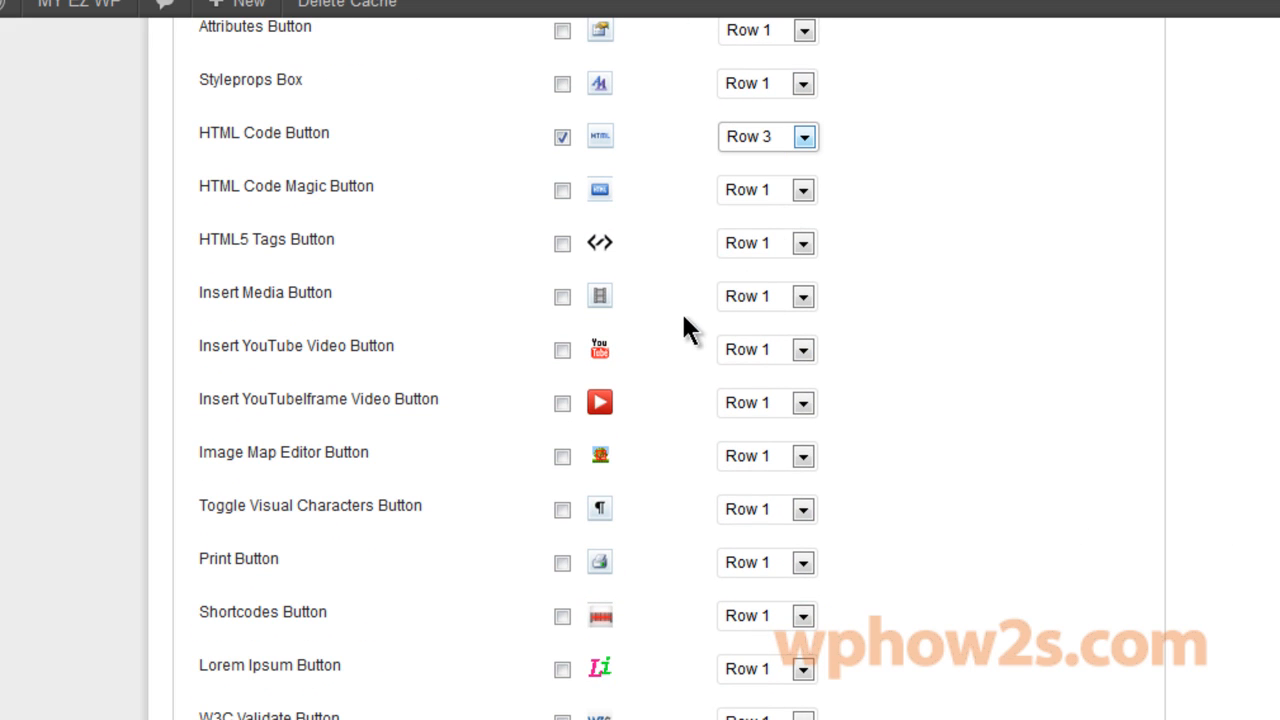
pyautogui.click(562, 350)
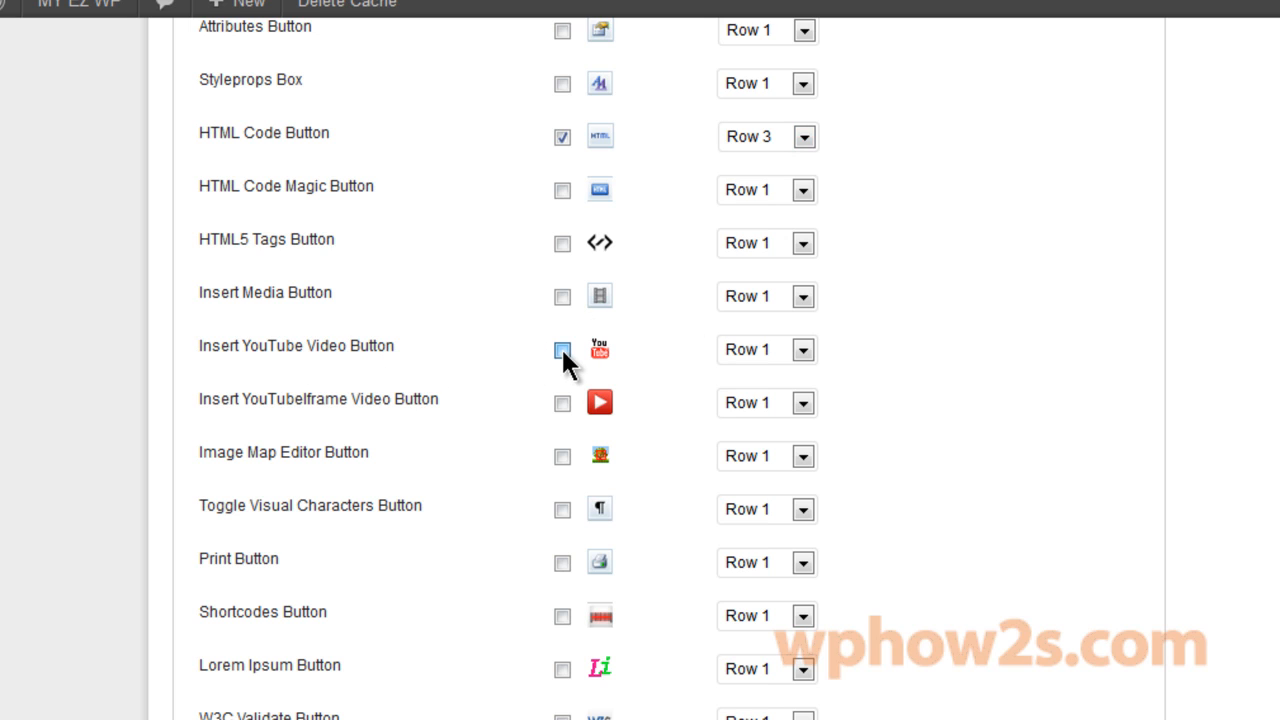
pyautogui.click(813, 349)
pyautogui.click(783, 414)
pyautogui.click(562, 297)
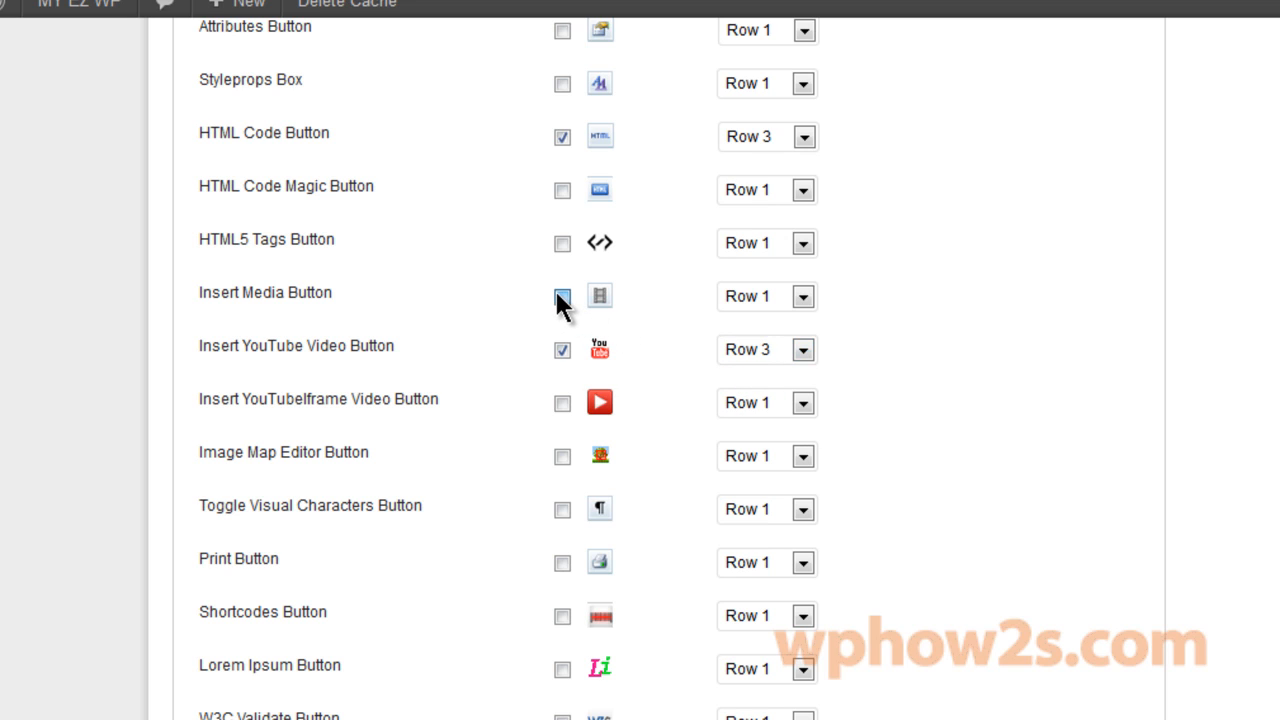
pyautogui.click(803, 296)
pyautogui.click(778, 358)
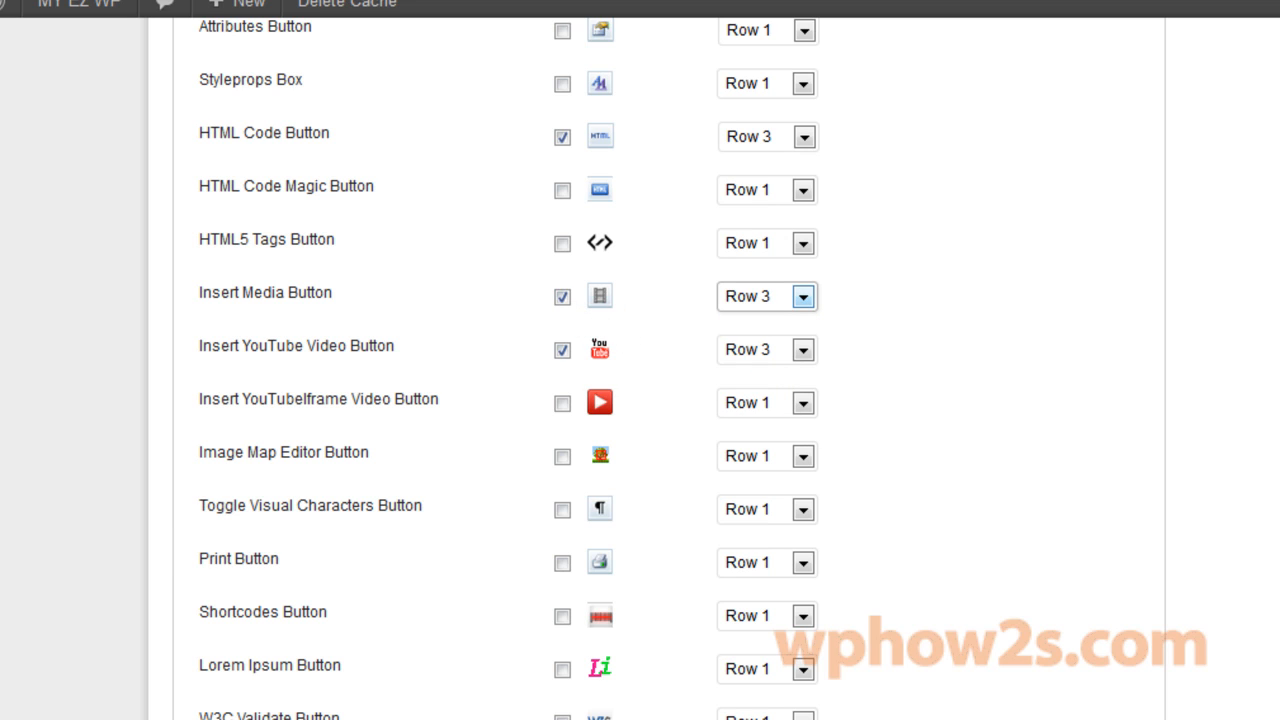
pyautogui.scroll(-5, 640, 400)
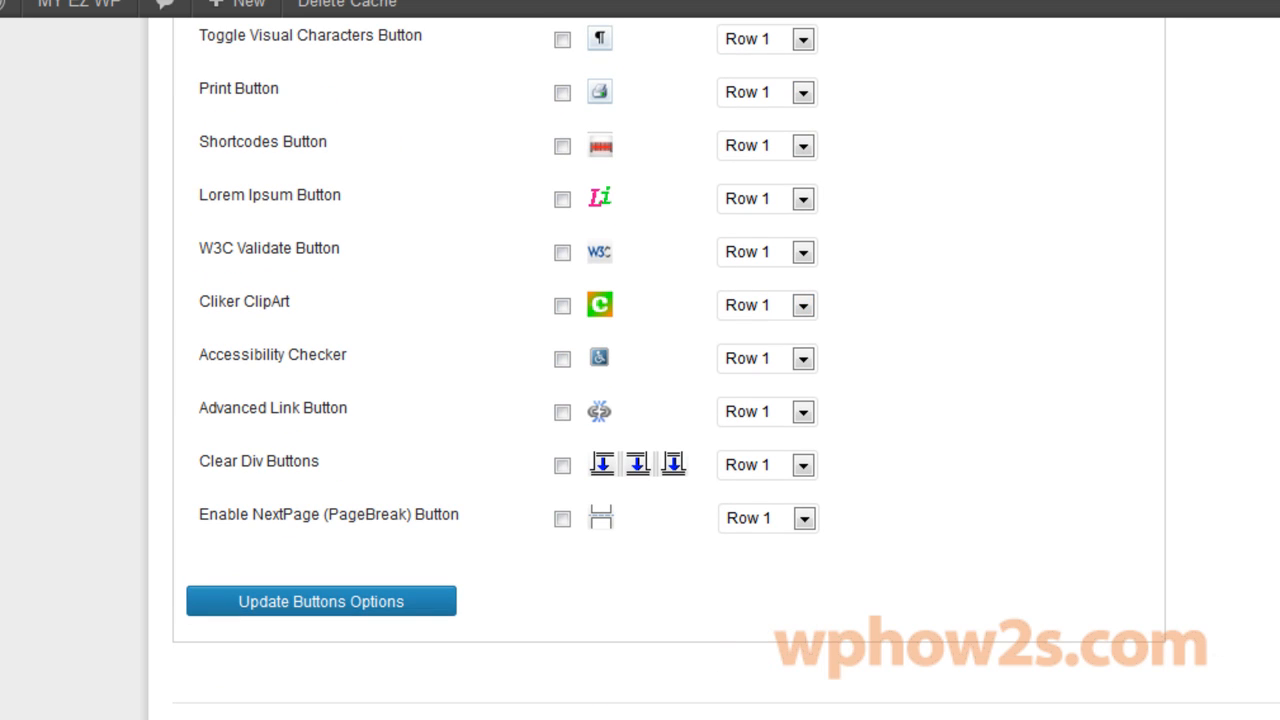
pyautogui.click(309, 604)
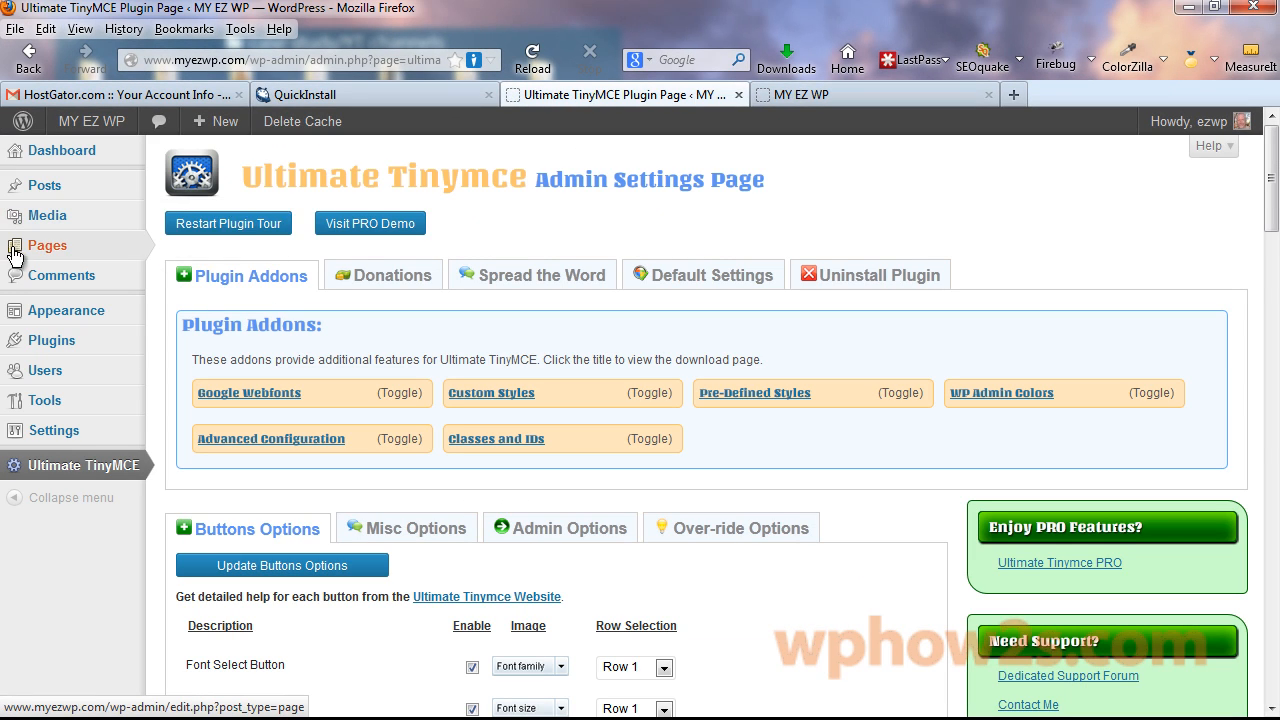
# Paste the prepared welcome text into the Welcome page via Paste from Word and update it.
pyautogui.click(111, 258)
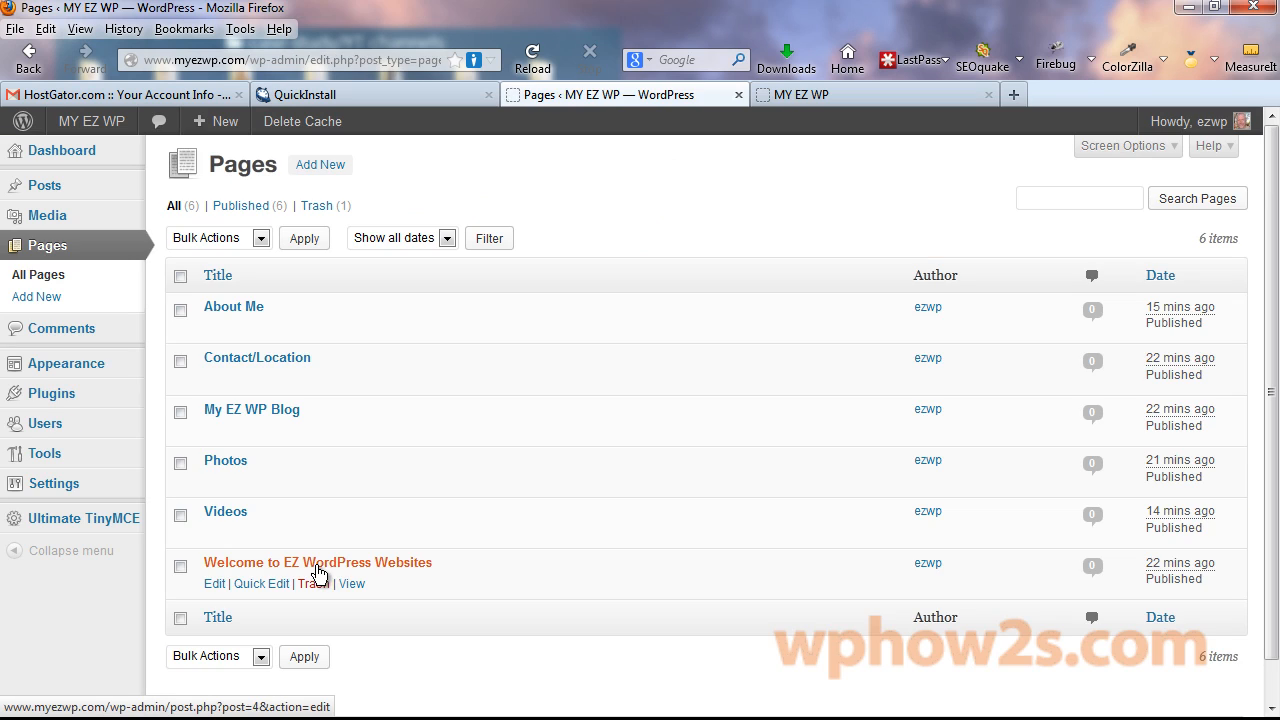
pyautogui.click(317, 566)
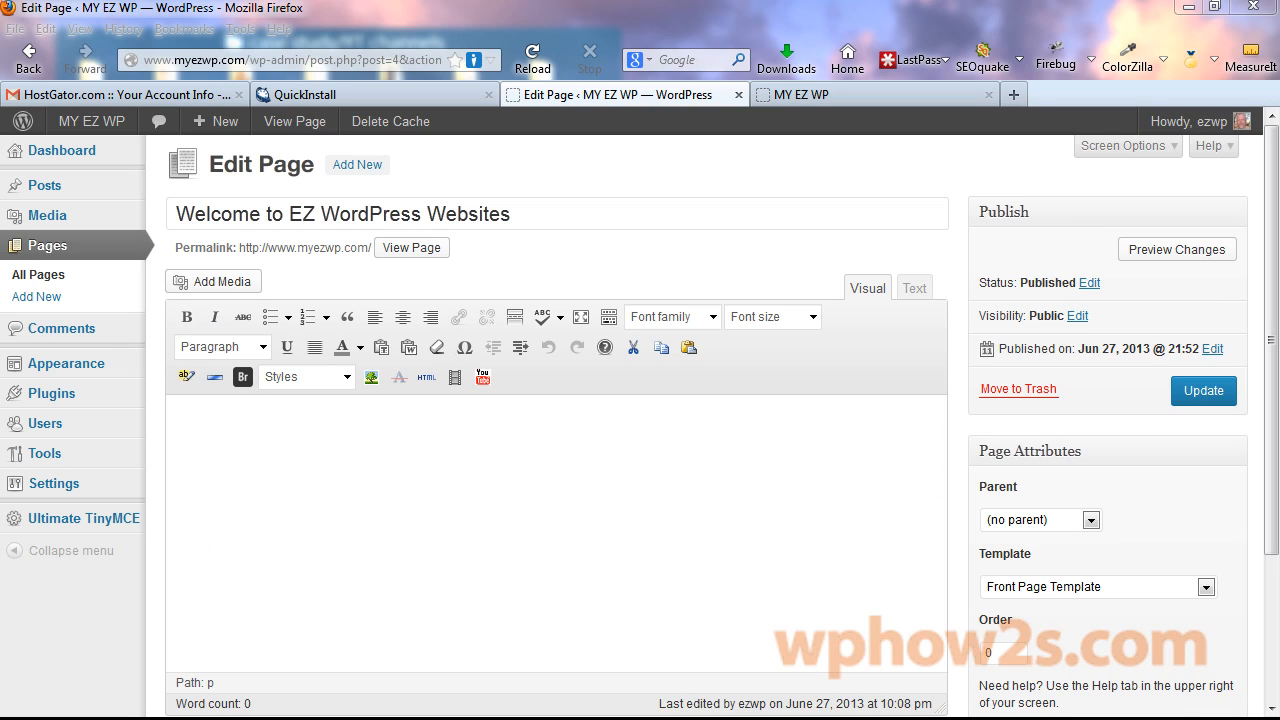
pyautogui.click(410, 348)
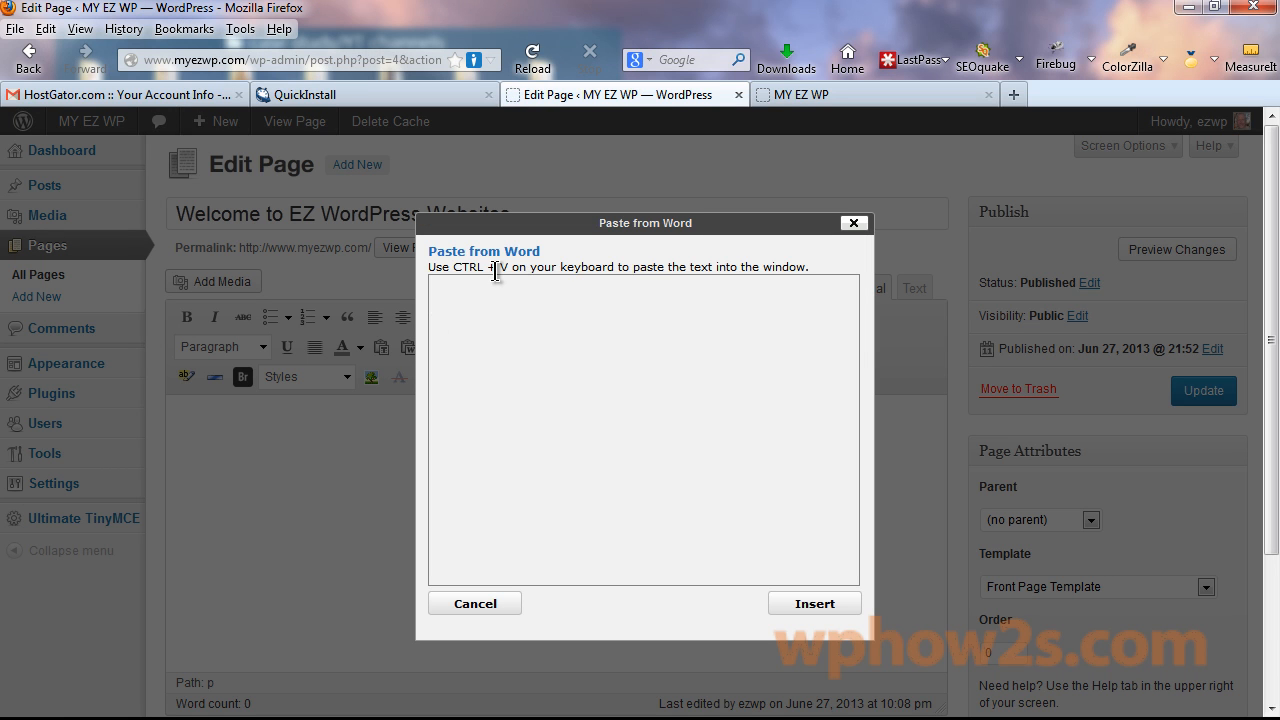
pyautogui.hotkey('ctrl', 'v')
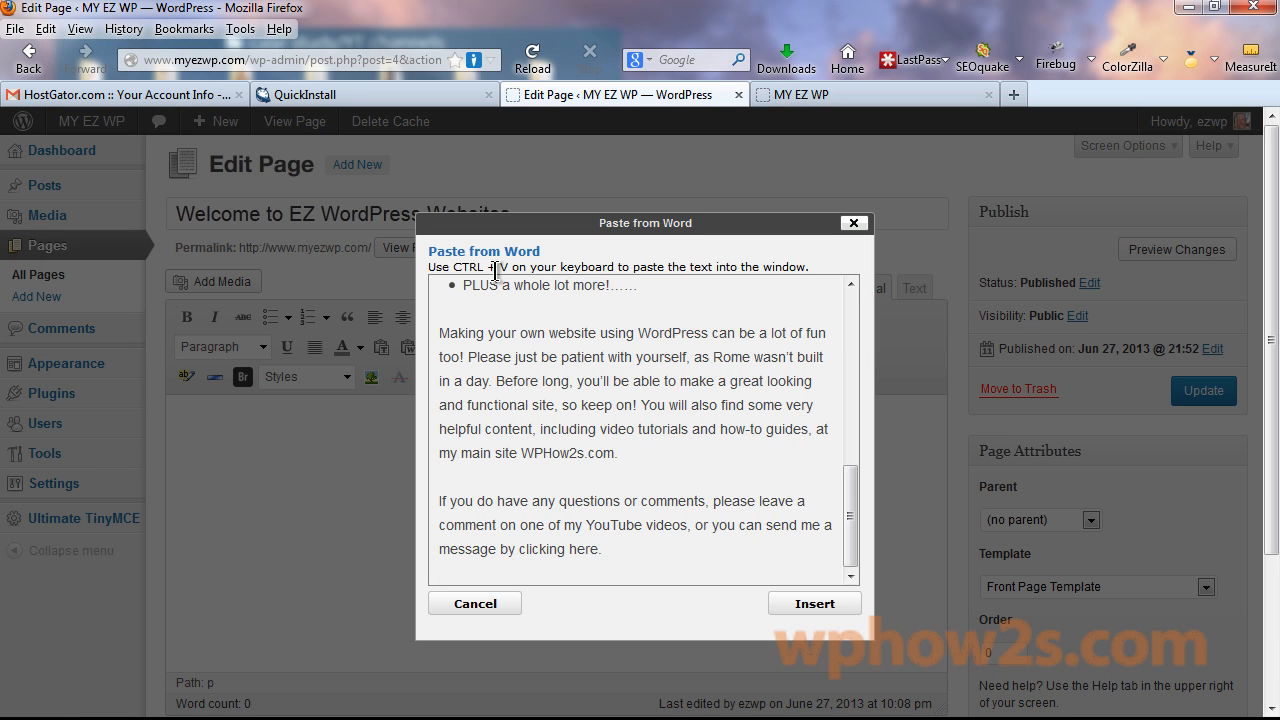
pyautogui.moveTo(851, 515)
pyautogui.mouseDown()
pyautogui.moveTo(850, 300)
pyautogui.moveTo(857, 565)
pyautogui.moveTo(836, 285)
pyautogui.moveTo(862, 522)
pyautogui.mouseUp()
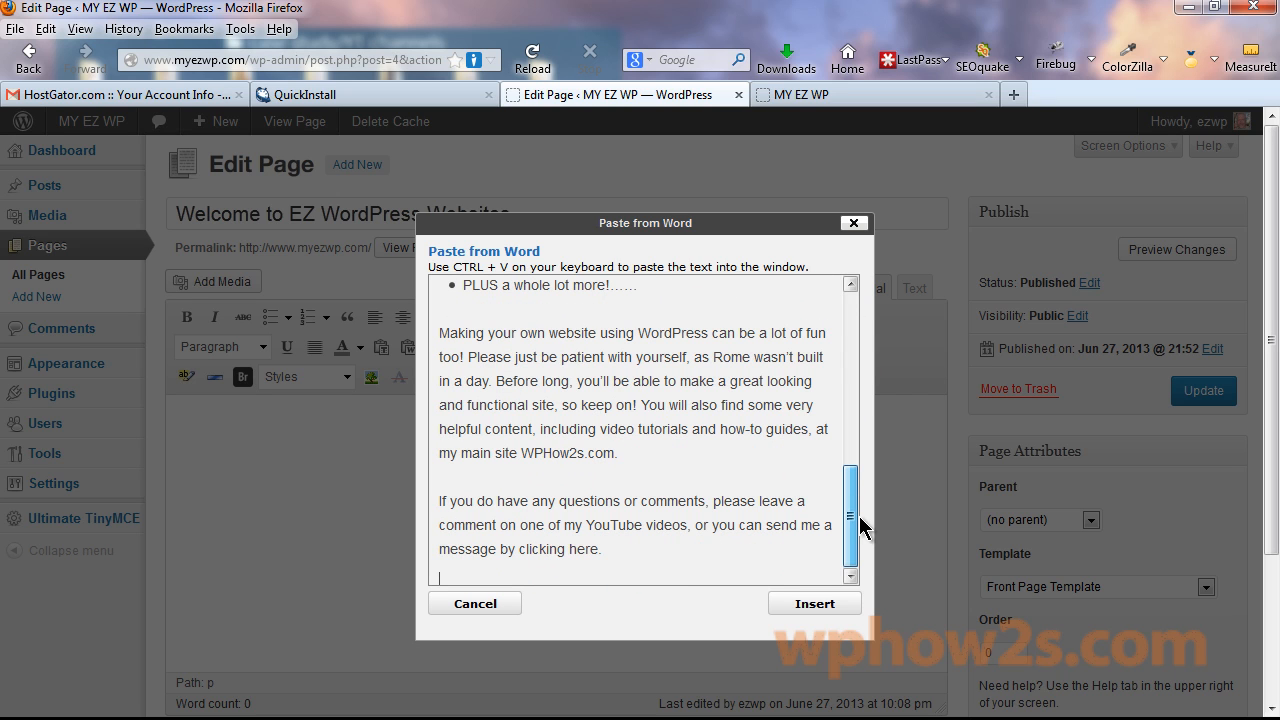
pyautogui.click(815, 604)
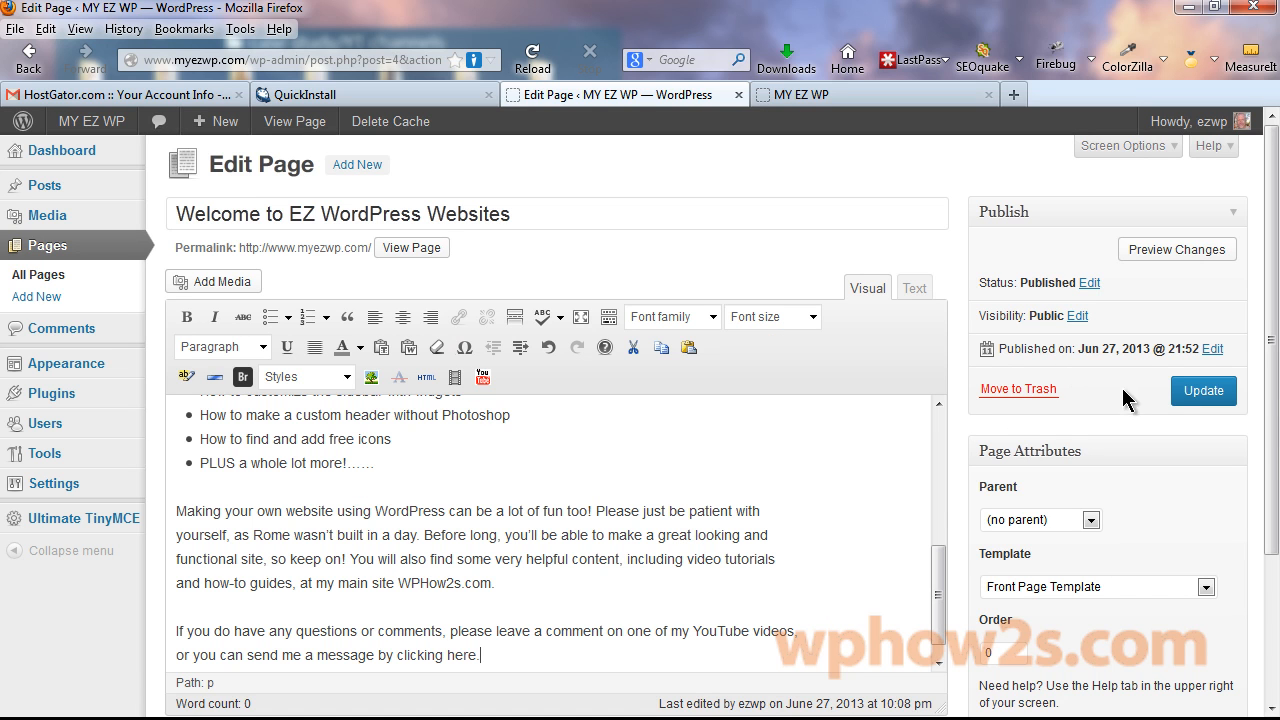
pyautogui.click(1205, 398)
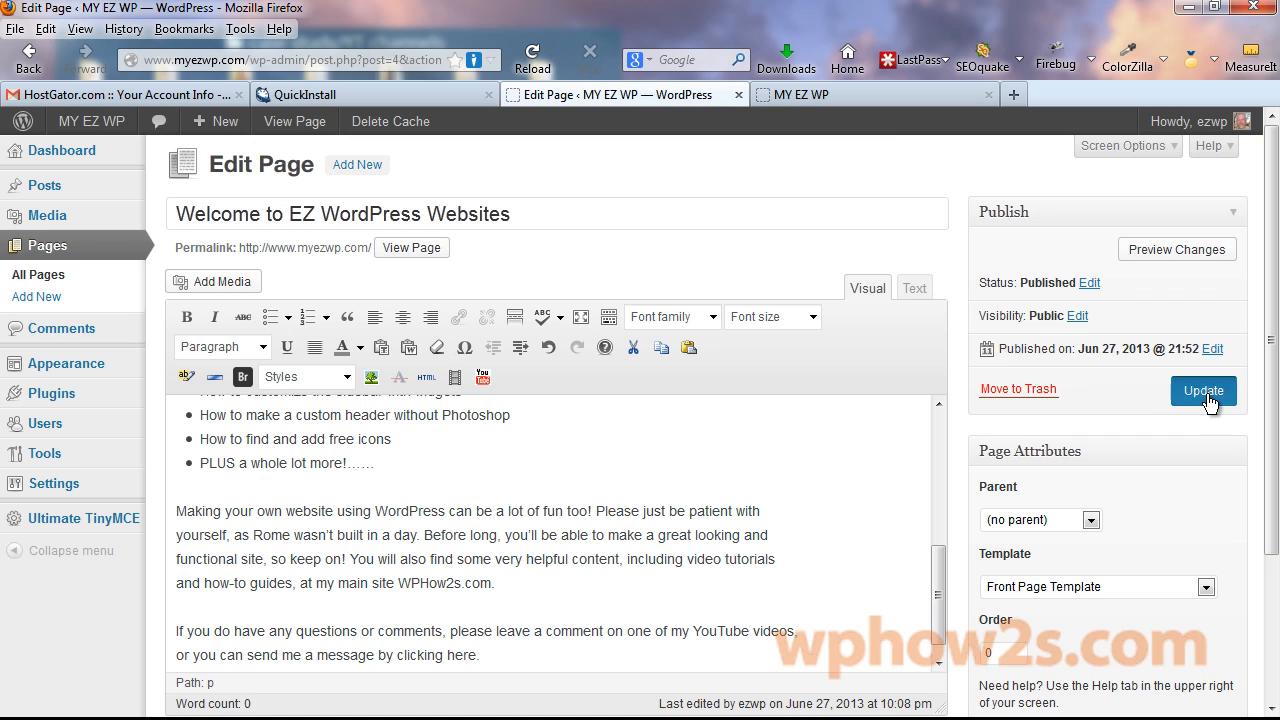
# Reload the live site tab to view the new welcome text, then open a blank tab.
pyautogui.click(855, 100)
pyautogui.rightClick(854, 97)
pyautogui.click(895, 106)
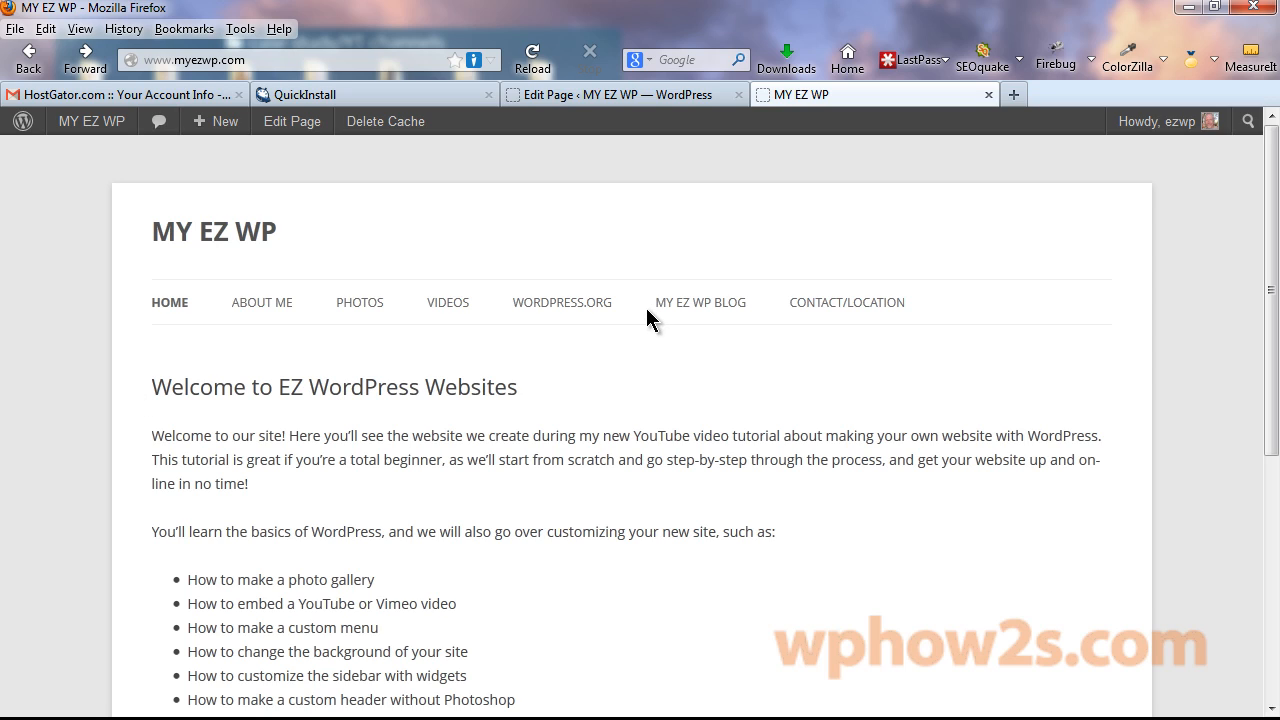
pyautogui.click(1014, 92)
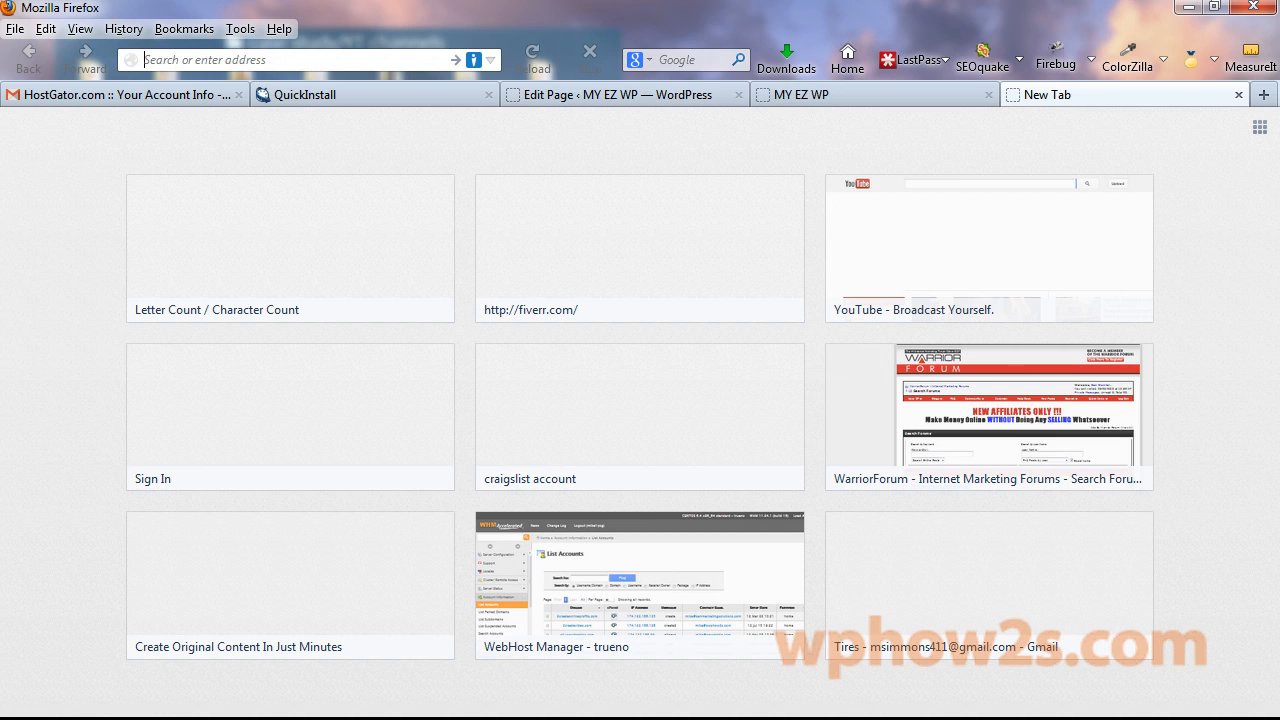
pyautogui.moveTo(0, 235); pyautogui.dragTo(614, 166)
pyautogui.moveTo(483, 275); pyautogui.dragTo(261, 275)
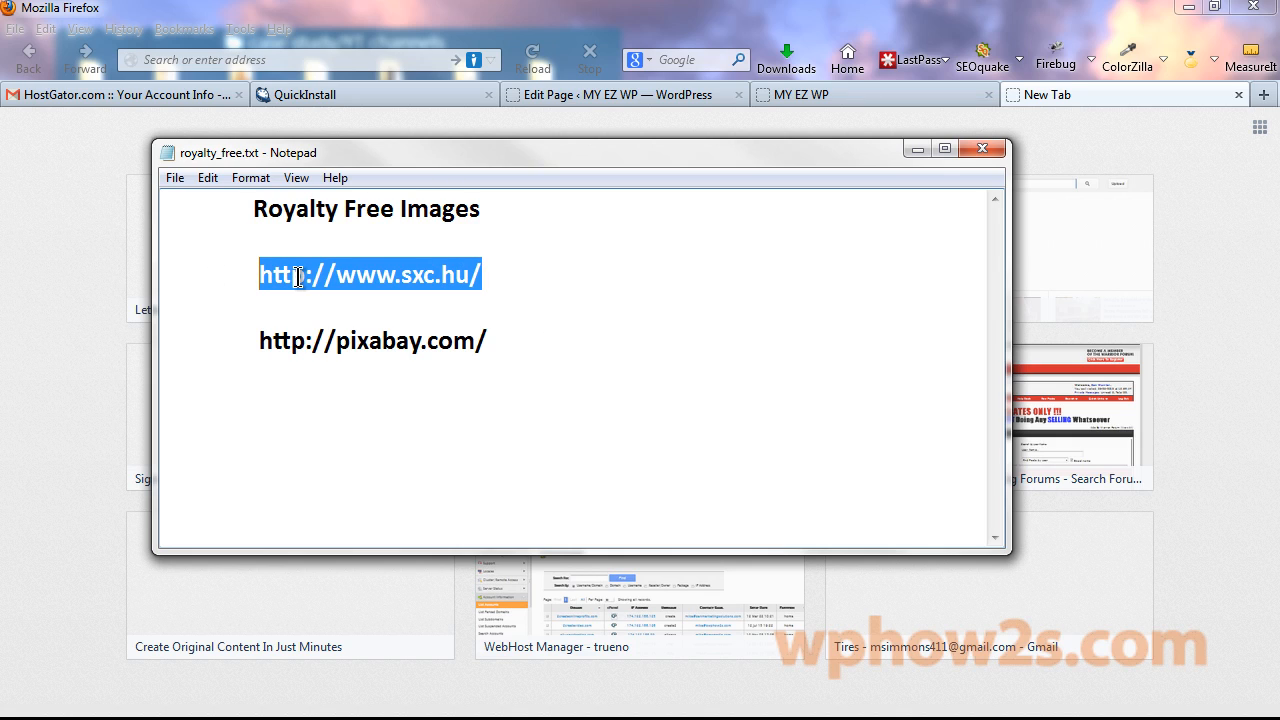
pyautogui.moveTo(484, 338); pyautogui.dragTo(253, 340)
pyautogui.hotkey('ctrl', 'c')
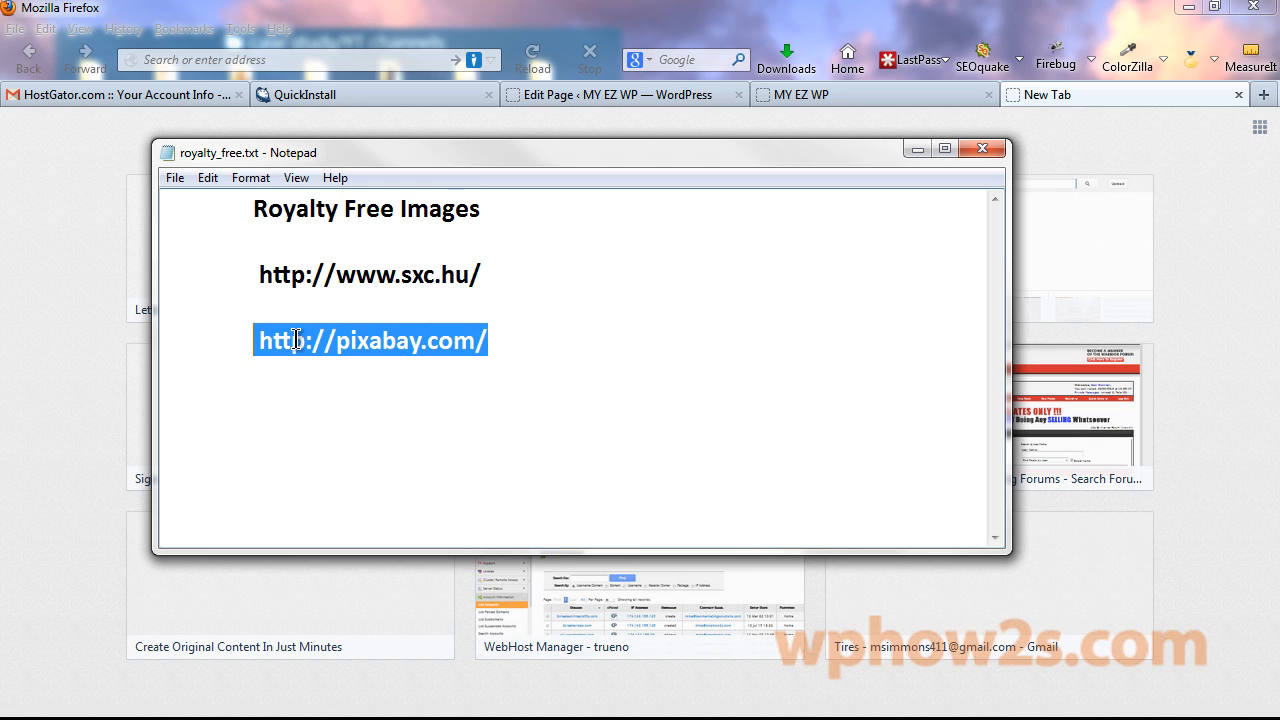
pyautogui.rightClick(295, 340)
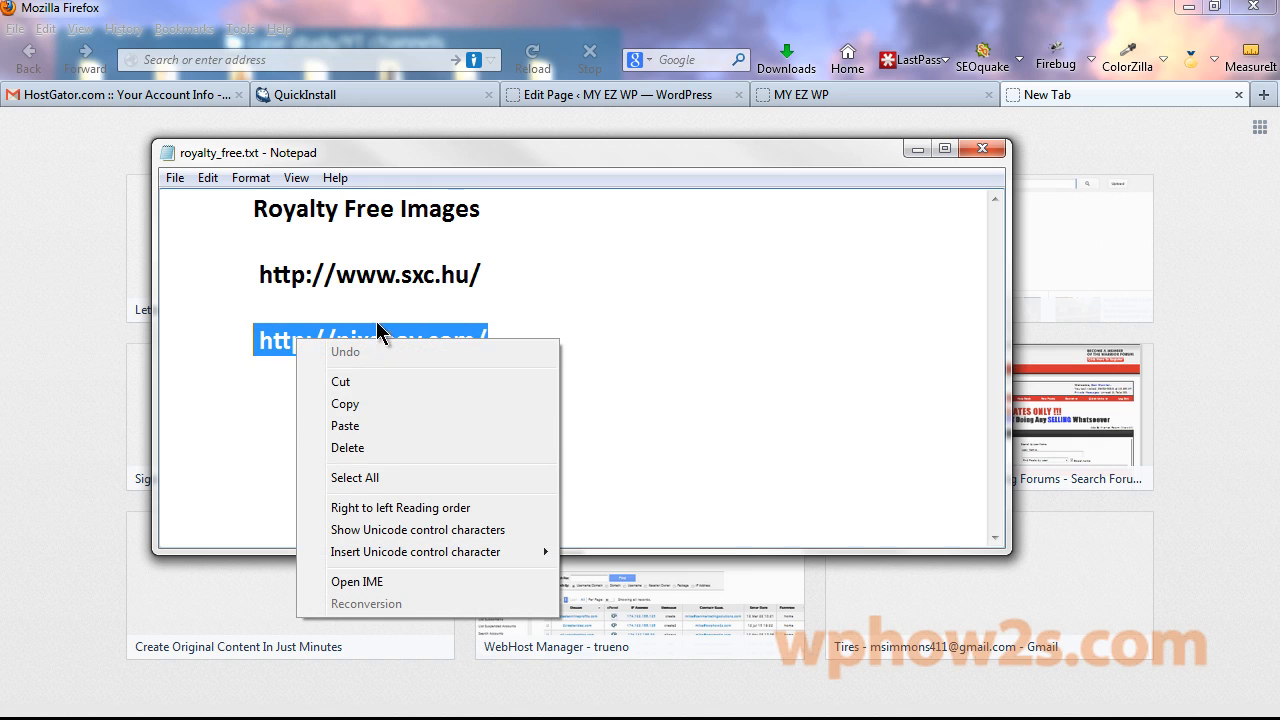
pyautogui.click(346, 404)
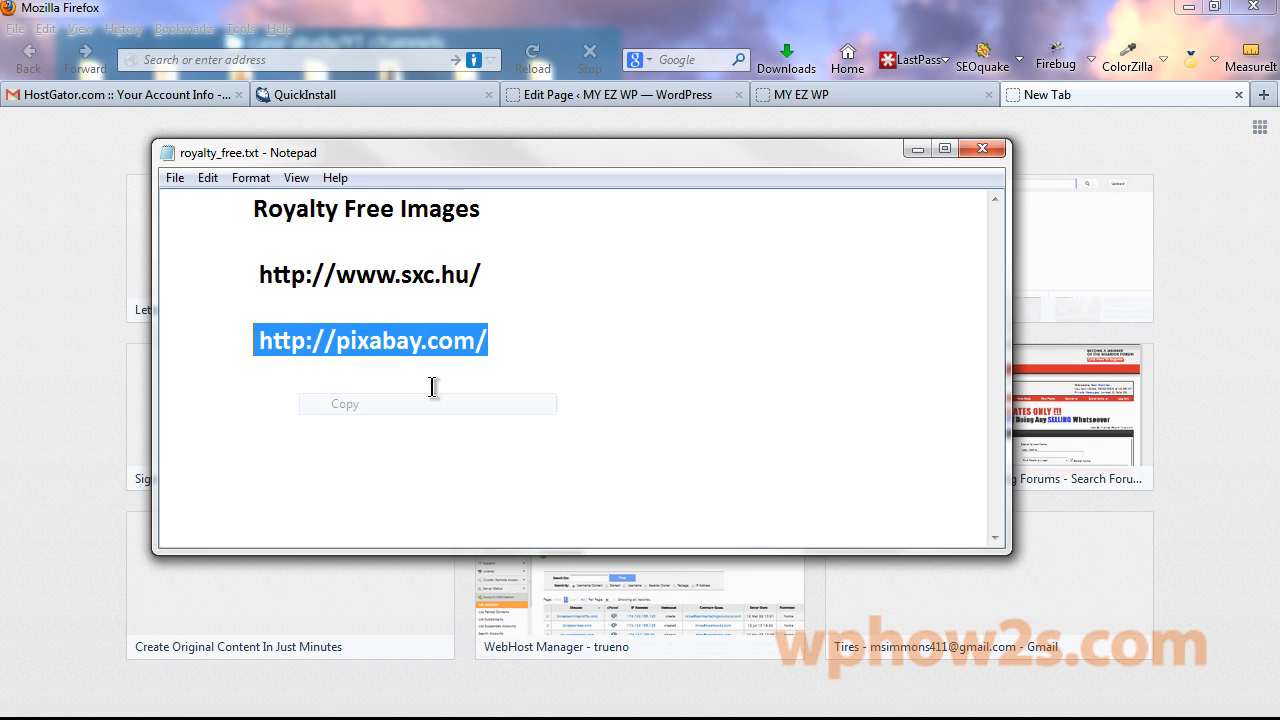
pyautogui.click(1147, 145)
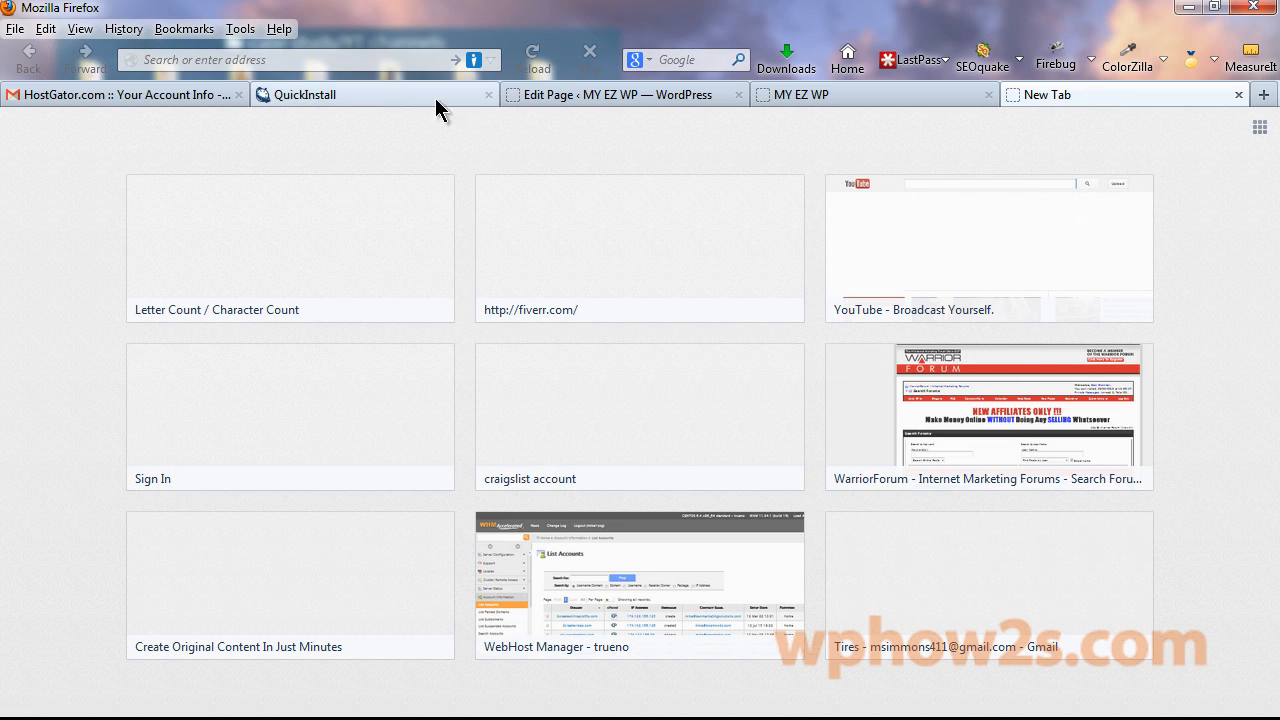
pyautogui.rightClick(254, 60)
# Load pixabay.com and search for 'inter' images.
pyautogui.click(310, 166)
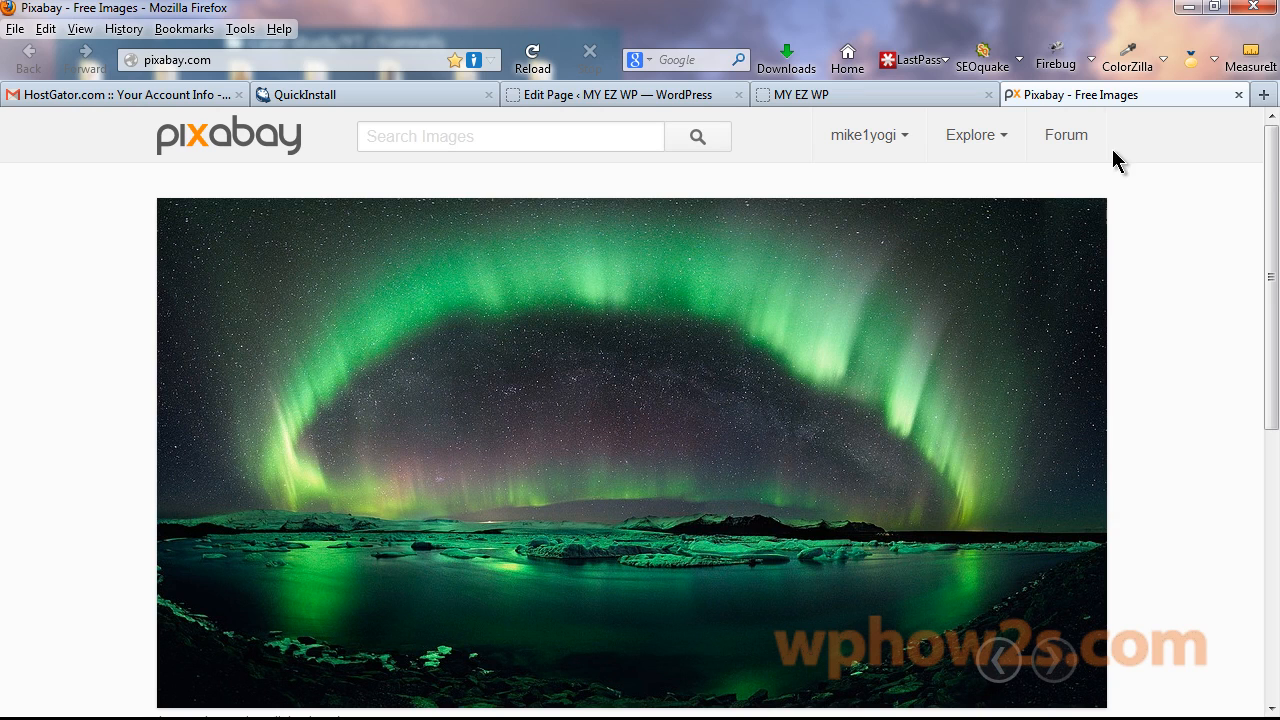
pyautogui.moveTo(905, 143)
pyautogui.write('internet')
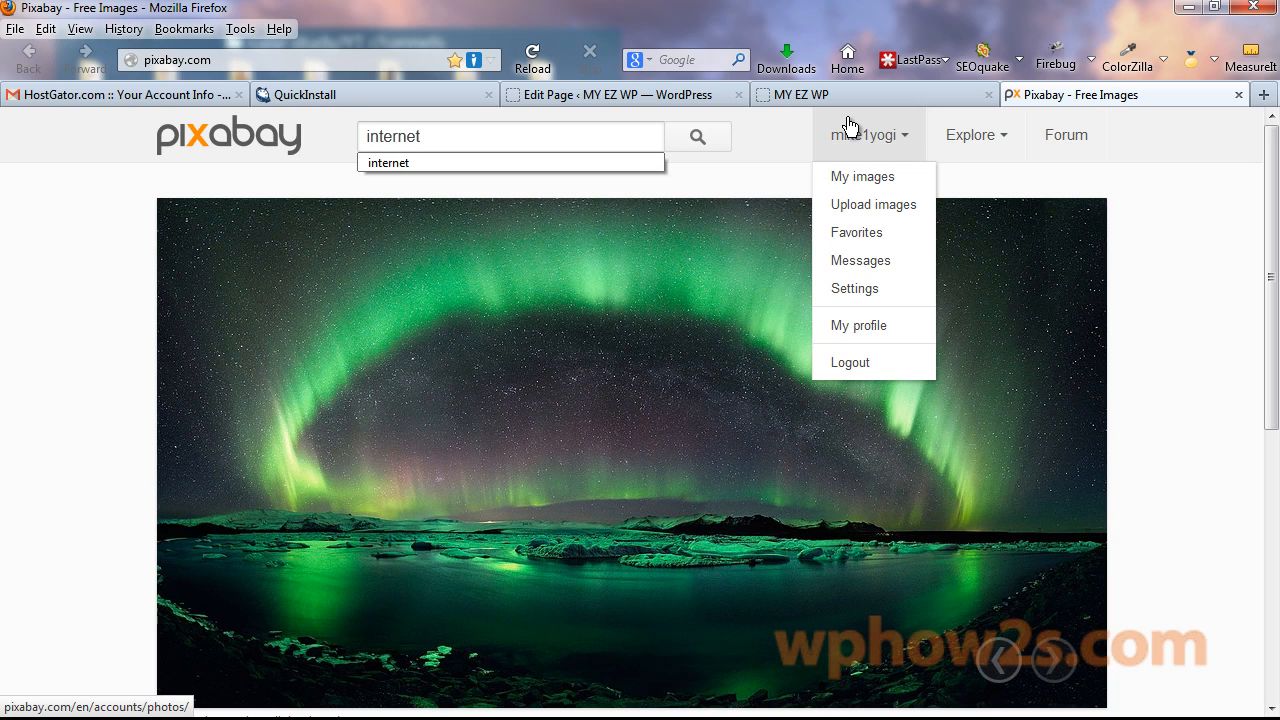
pyautogui.click(695, 140)
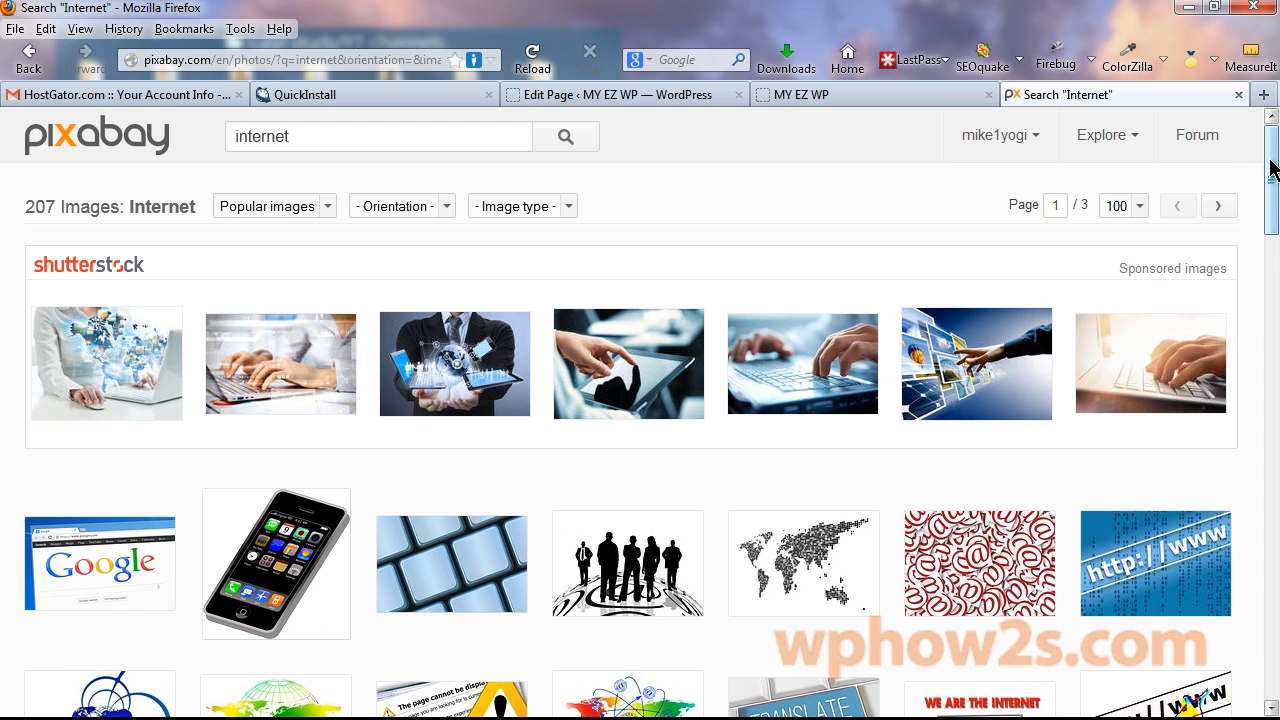
# Open the woman-with-laptop photo and save its 1280 × 853 JPG download.
pyautogui.moveTo(1272, 168); pyautogui.dragTo(1274, 255)
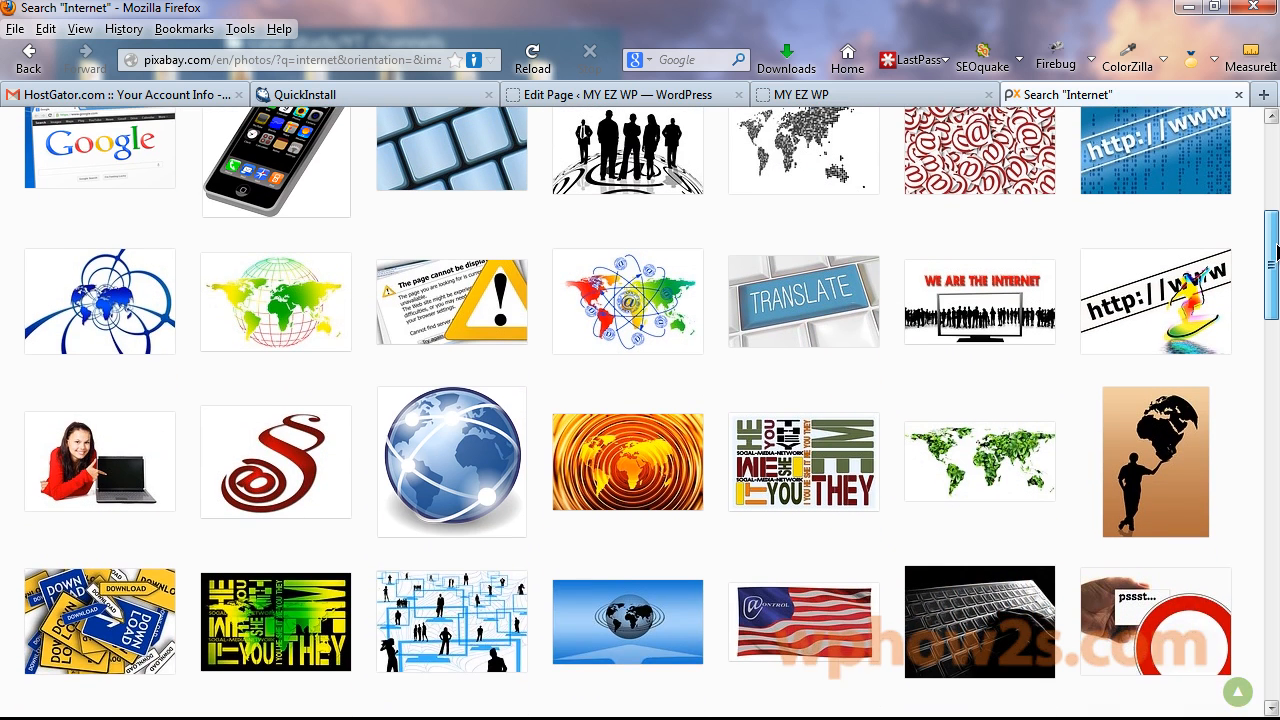
pyautogui.click(104, 459)
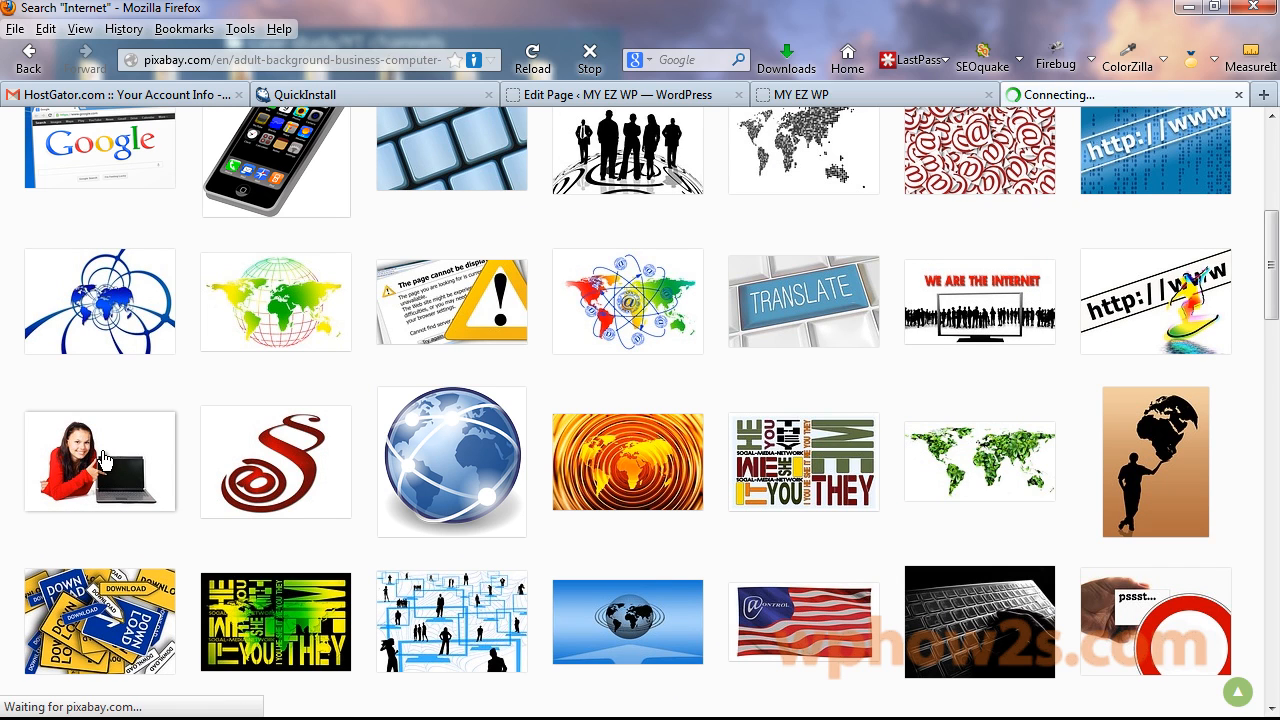
pyautogui.moveTo(1277, 176); pyautogui.dragTo(1277, 313)
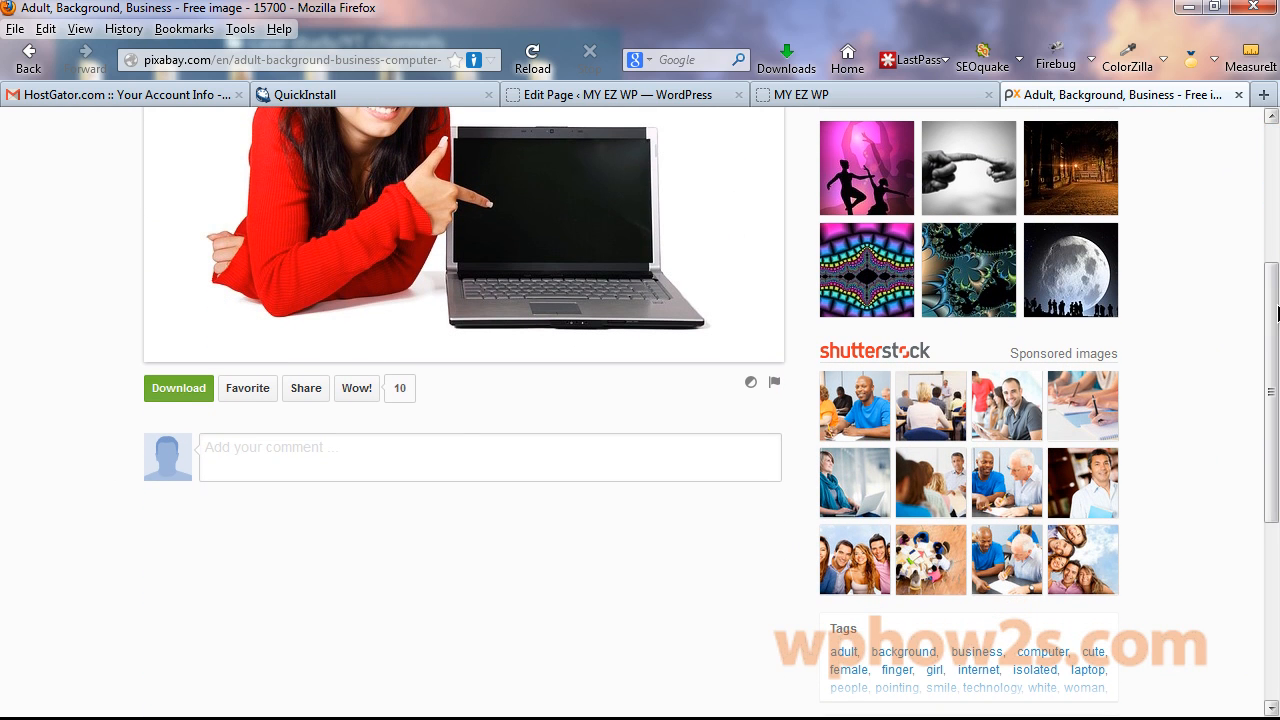
pyautogui.click(167, 397)
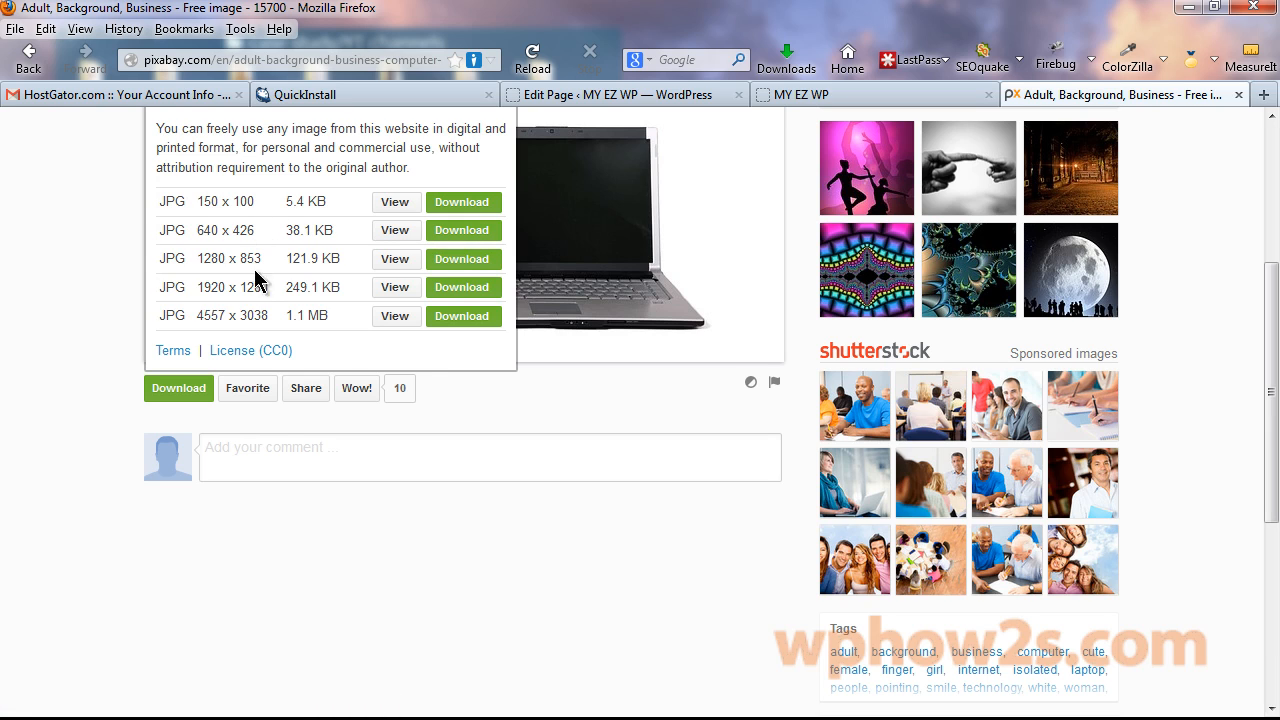
pyautogui.click(455, 262)
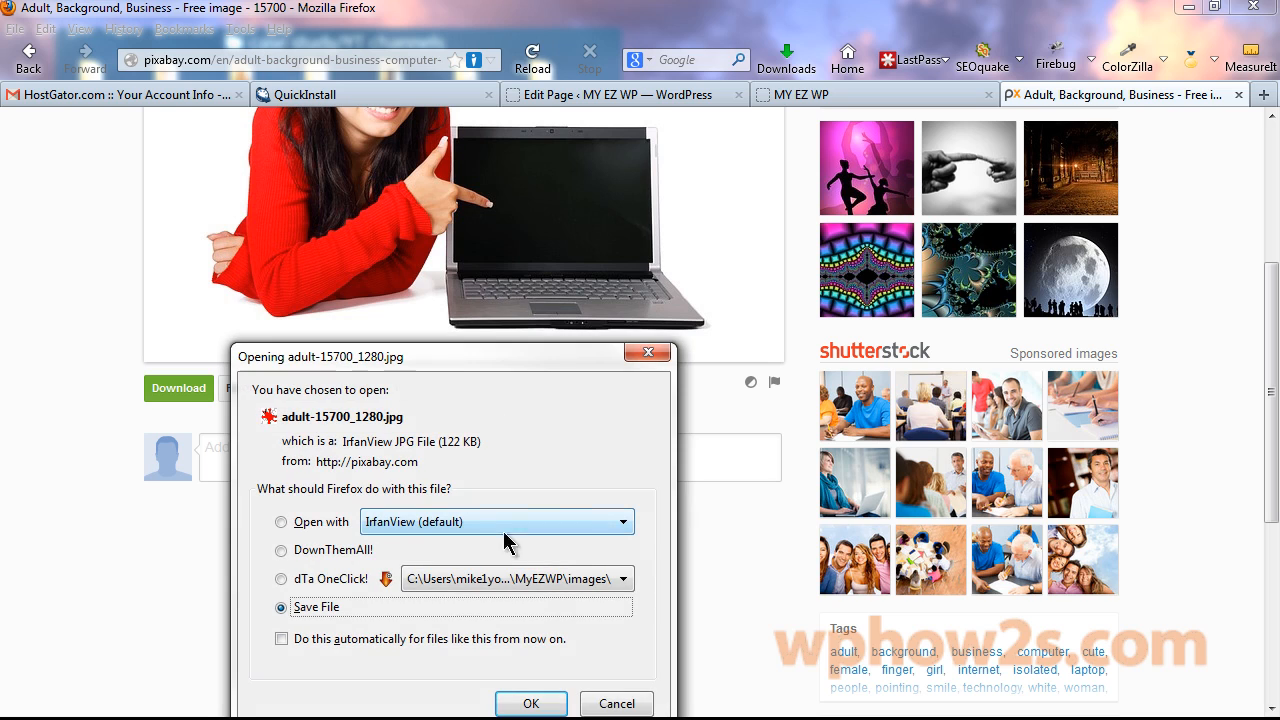
pyautogui.click(530, 704)
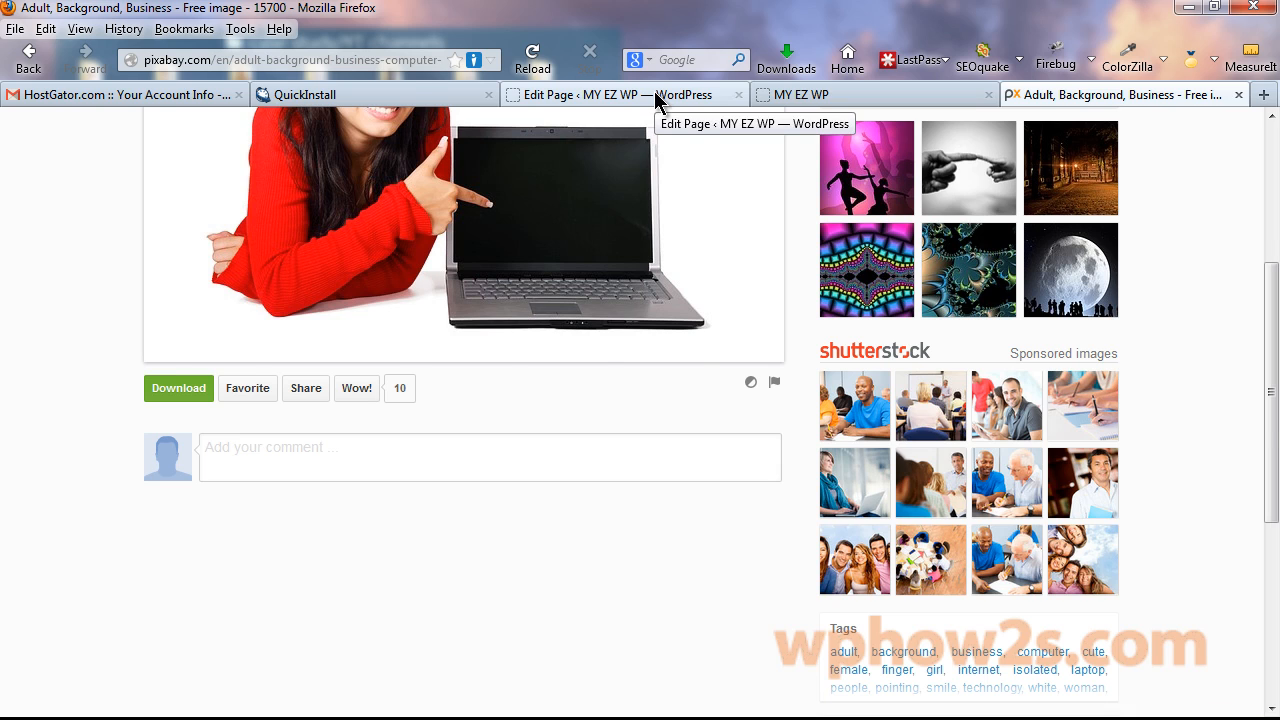
# Insert the woman-with-laptop photo before 'Welcome' with alignment None at Large 625 × 416.
pyautogui.click(655, 98)
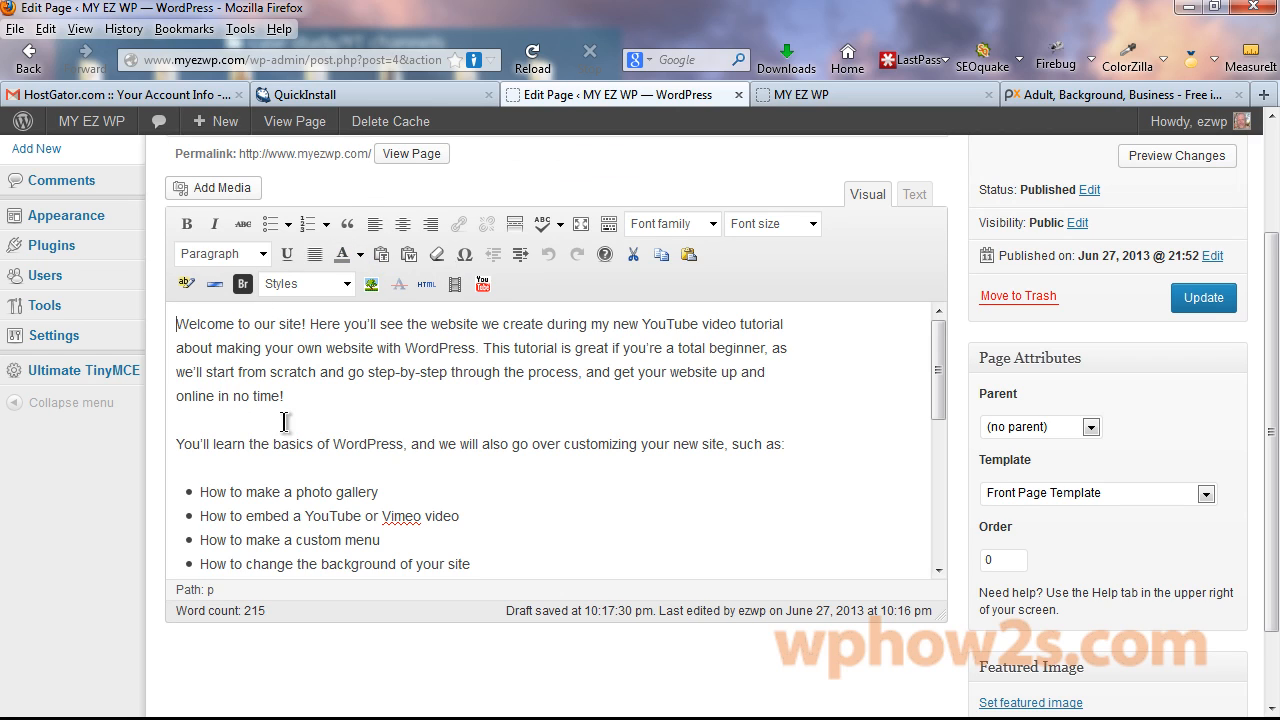
pyautogui.click(177, 443)
pyautogui.click(176, 319)
pyautogui.click(229, 190)
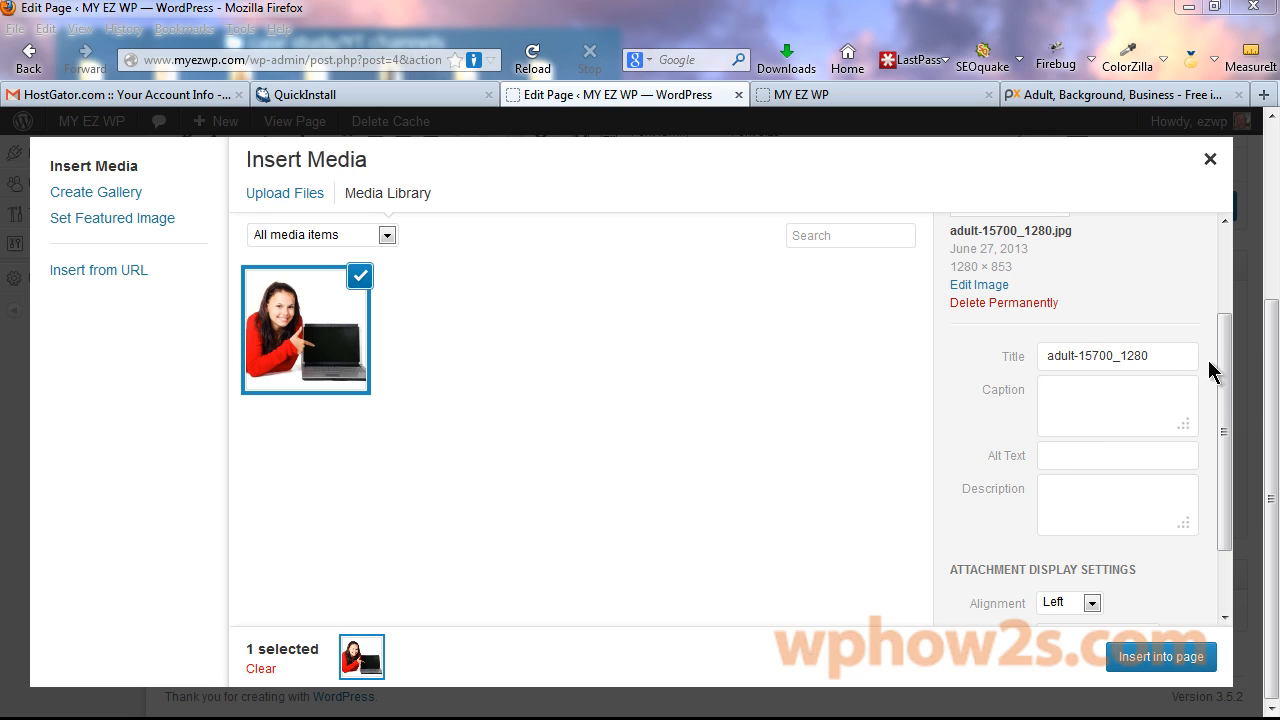
pyautogui.moveTo(1232, 378); pyautogui.dragTo(1232, 510)
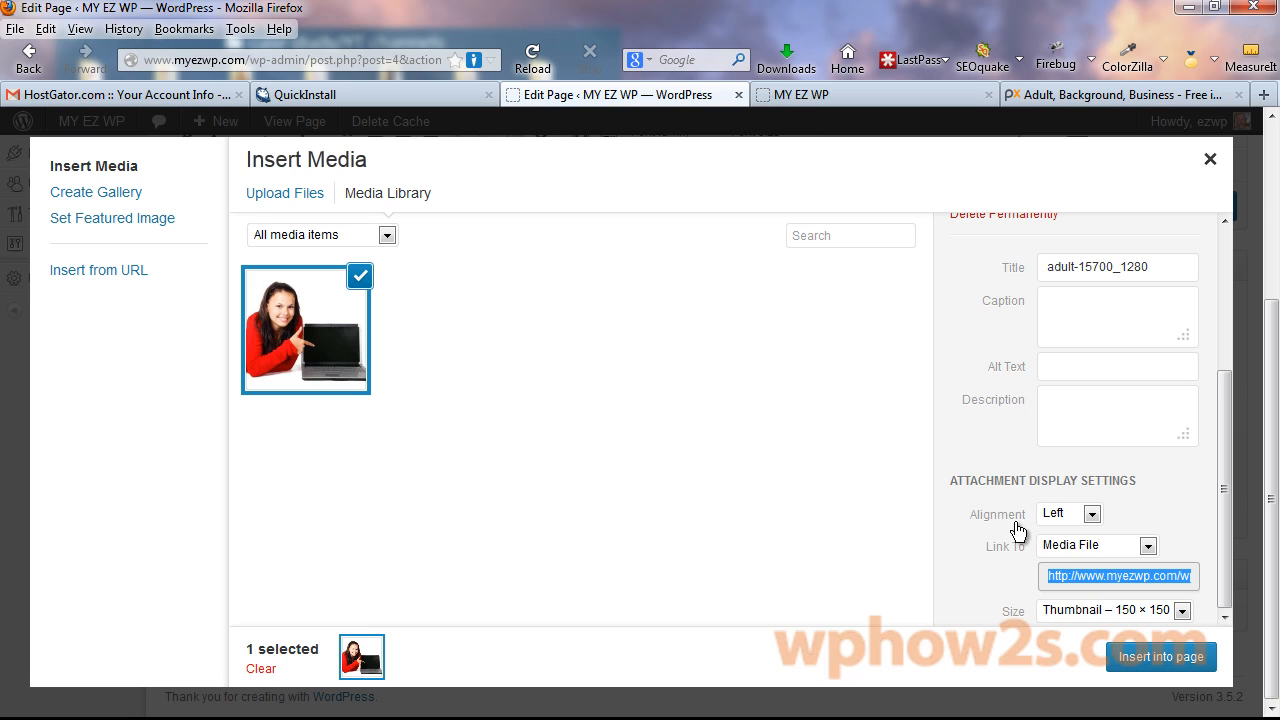
pyautogui.click(1092, 515)
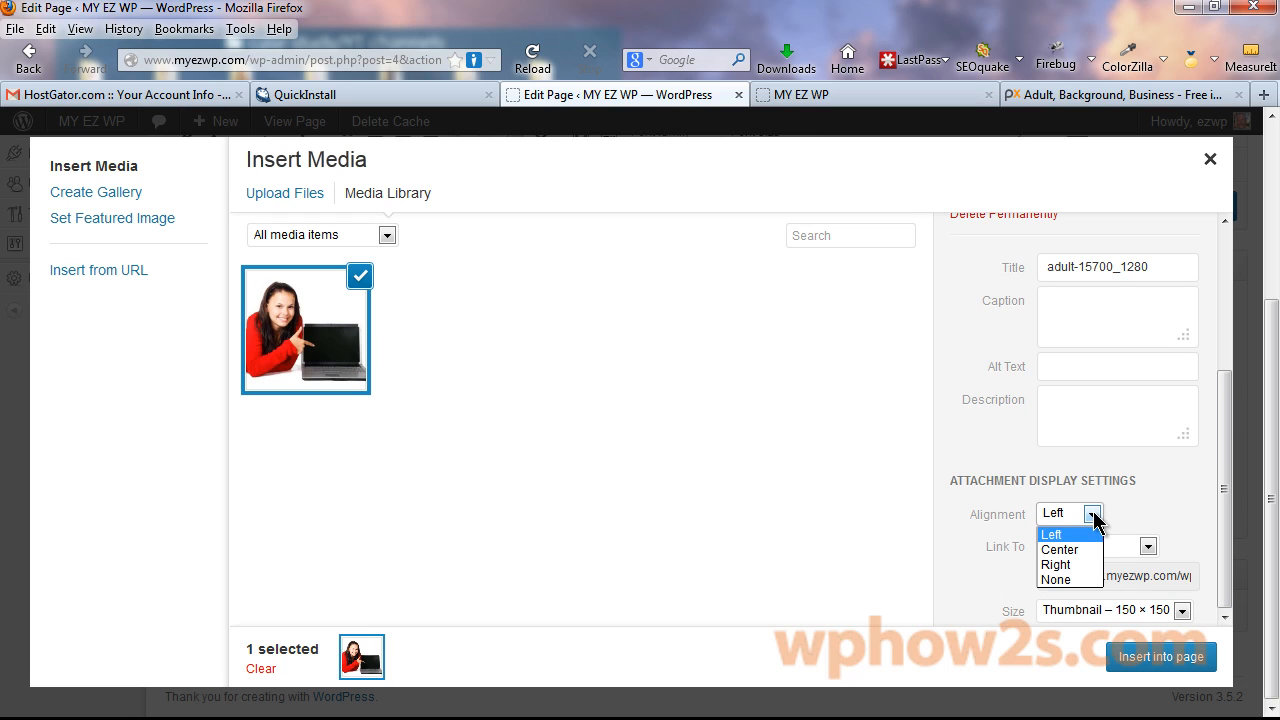
pyautogui.click(1062, 580)
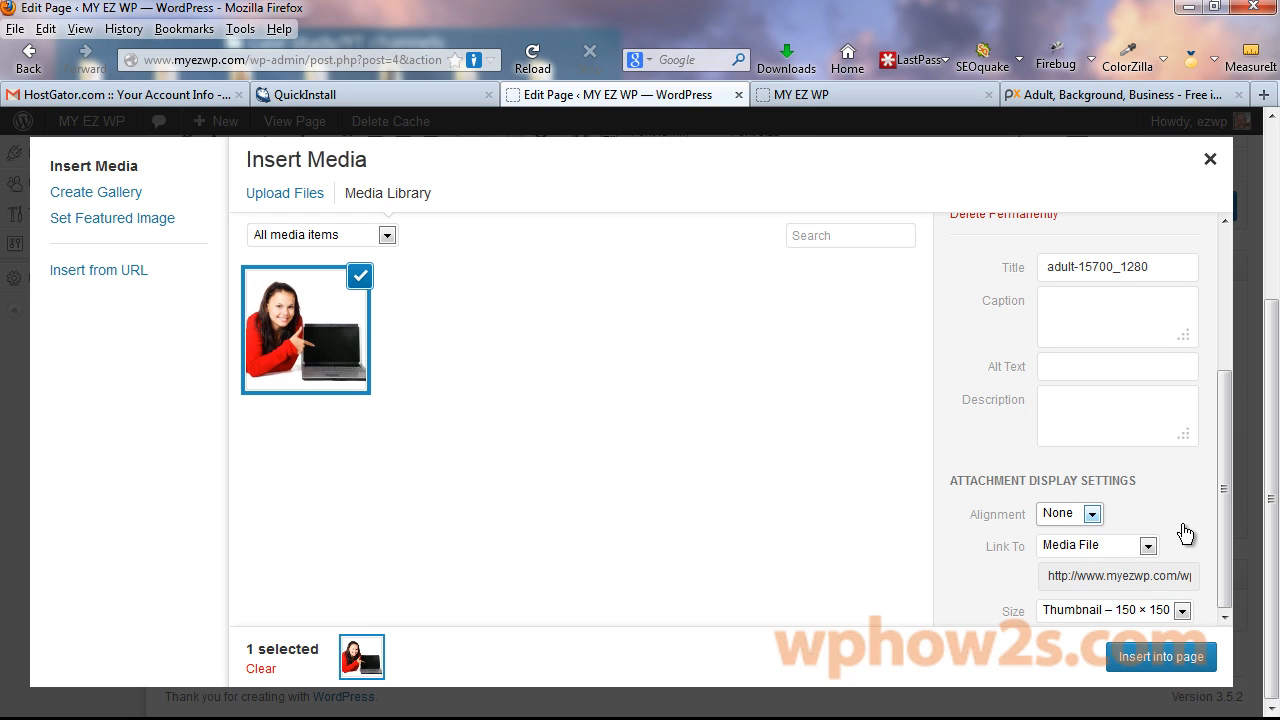
pyautogui.click(1182, 612)
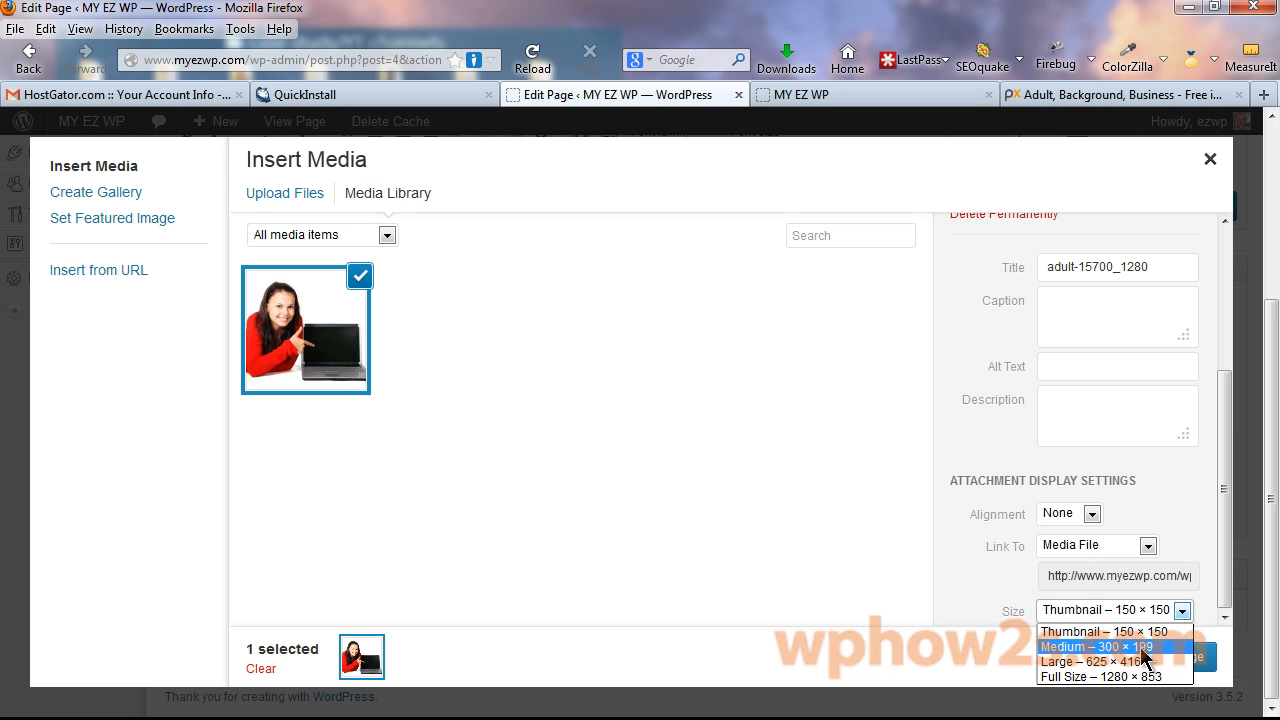
pyautogui.click(1100, 662)
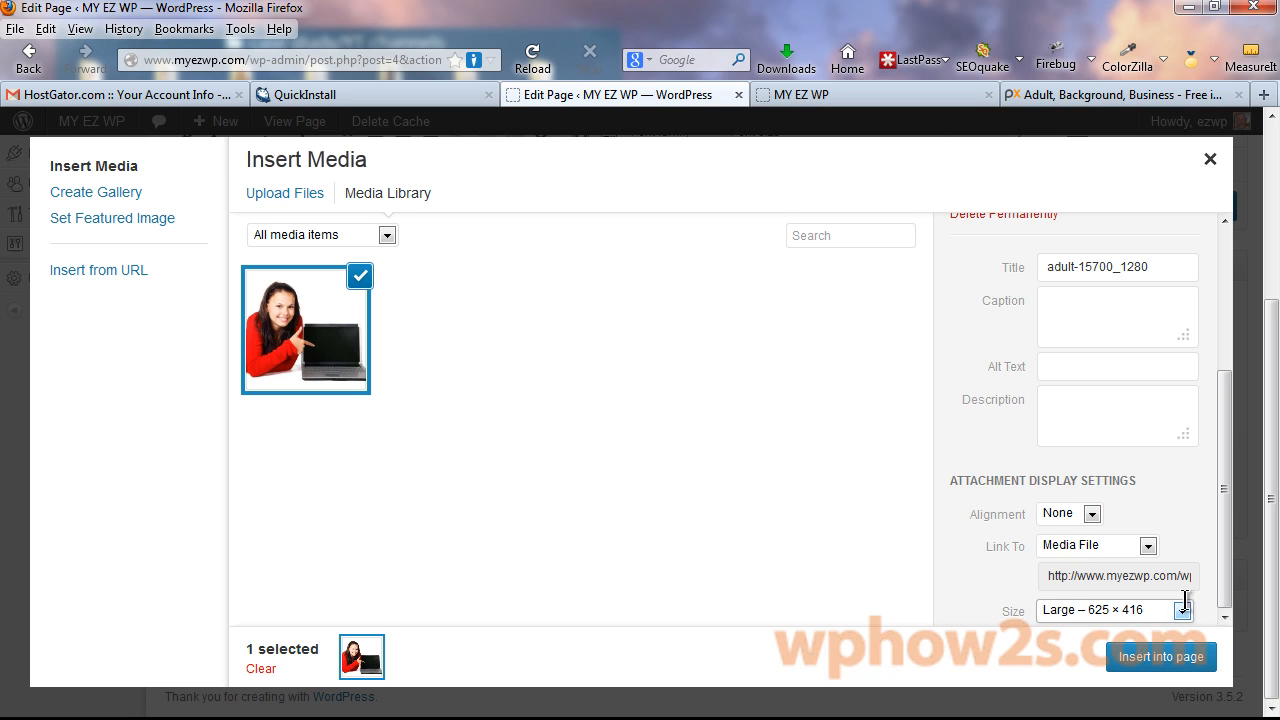
pyautogui.click(1165, 657)
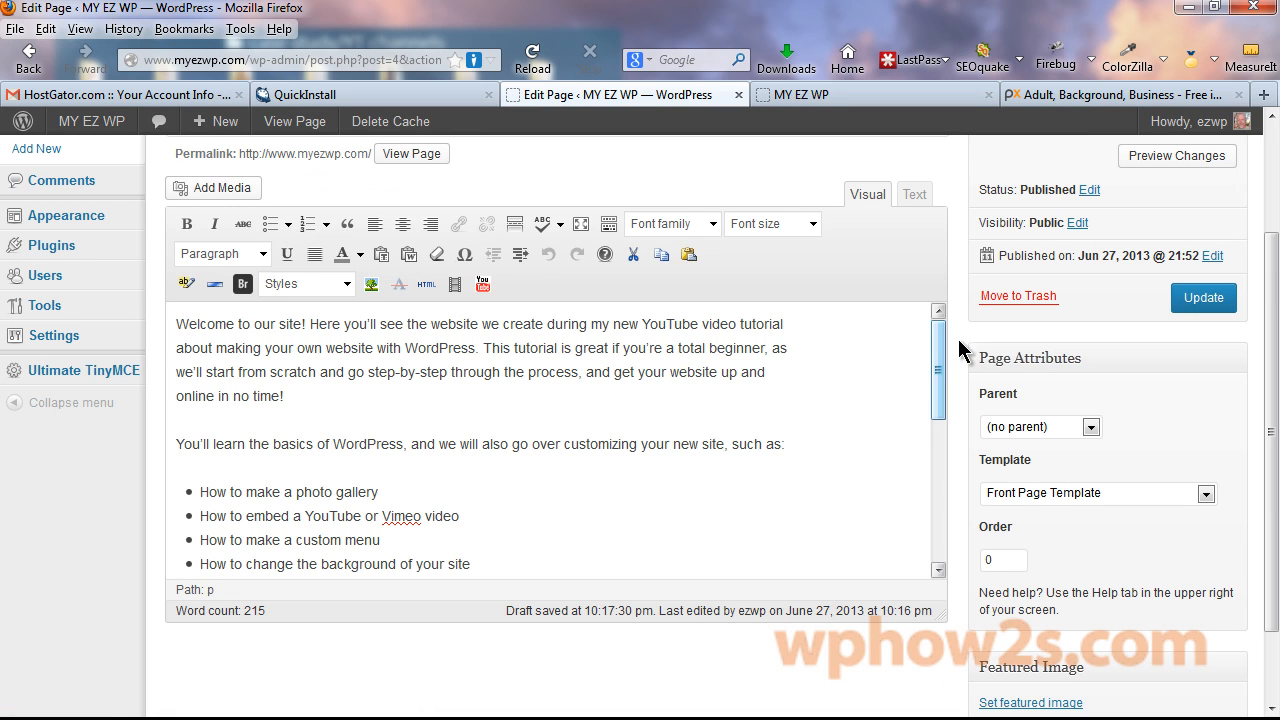
# Update the page and reload the MY EZ WP live site tab to view the new photo.
pyautogui.click(1198, 300)
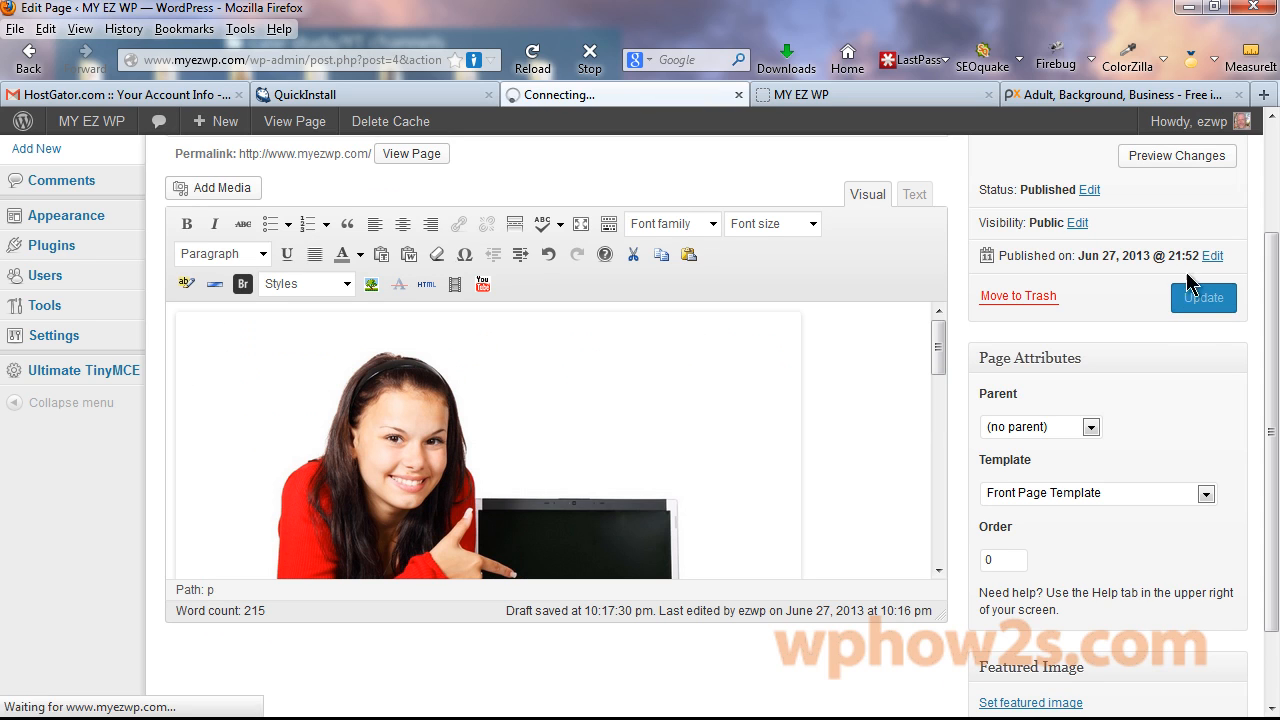
pyautogui.click(918, 95)
pyautogui.rightClick(918, 96)
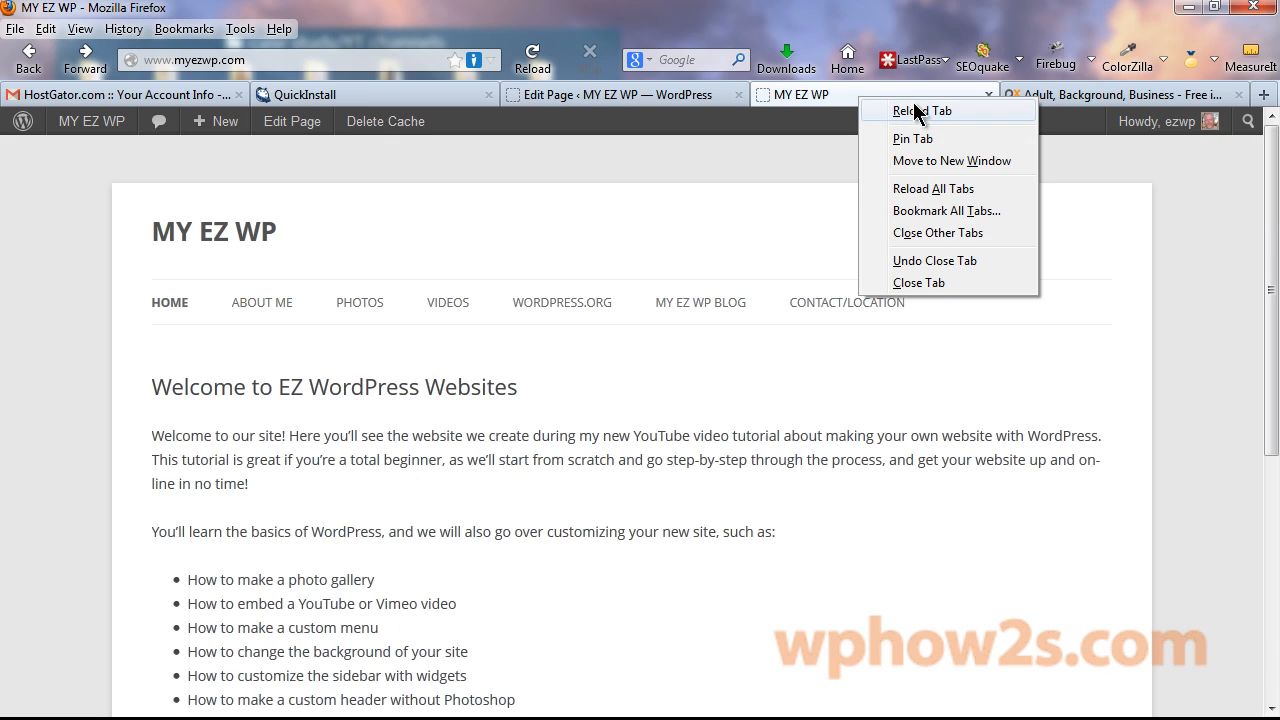
pyautogui.click(922, 111)
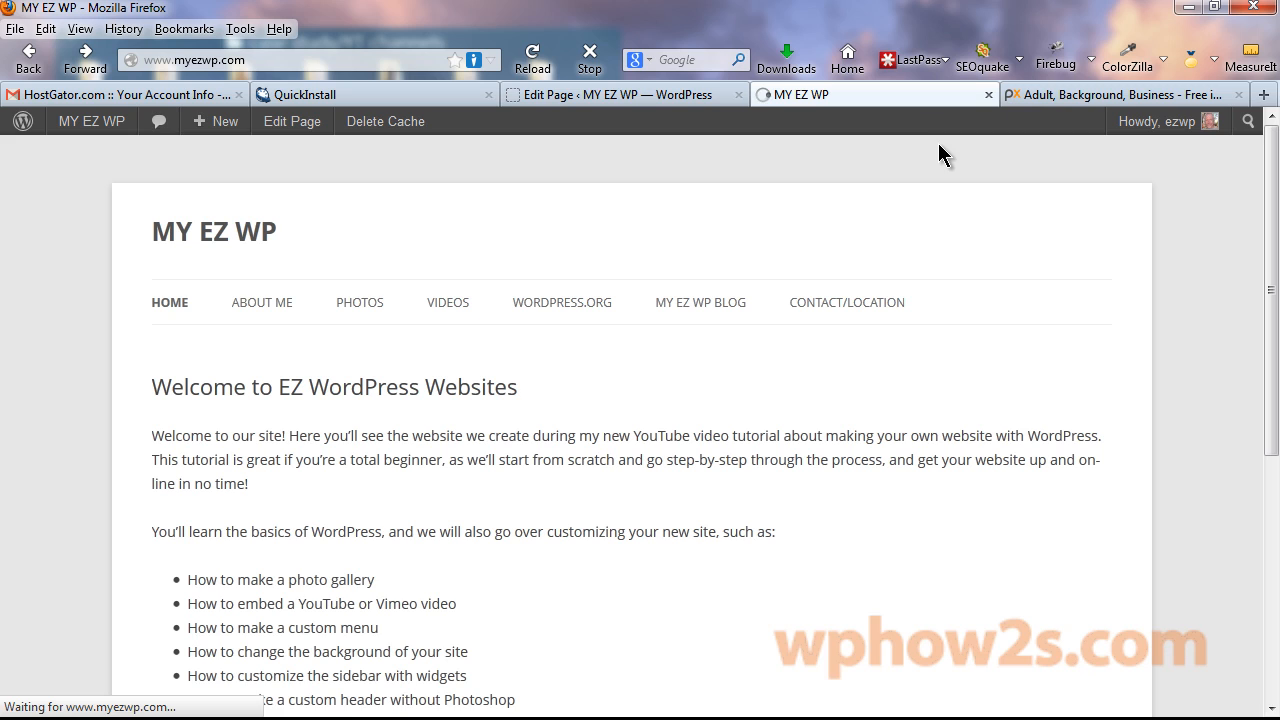
pyautogui.moveTo(1266, 203); pyautogui.dragTo(1252, 230)
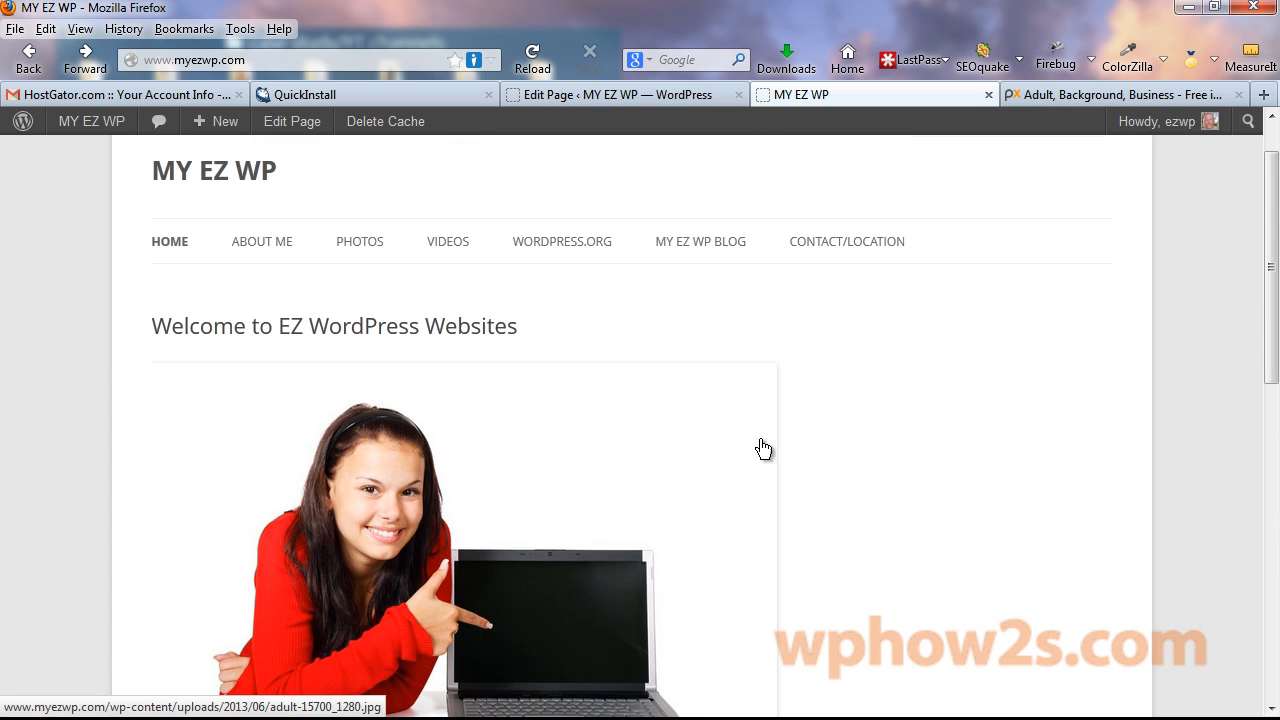
pyautogui.click(626, 96)
# Scale the homepage photo to 70% and align it right of the text.
pyautogui.moveTo(1258, 212); pyautogui.dragTo(1275, 278)
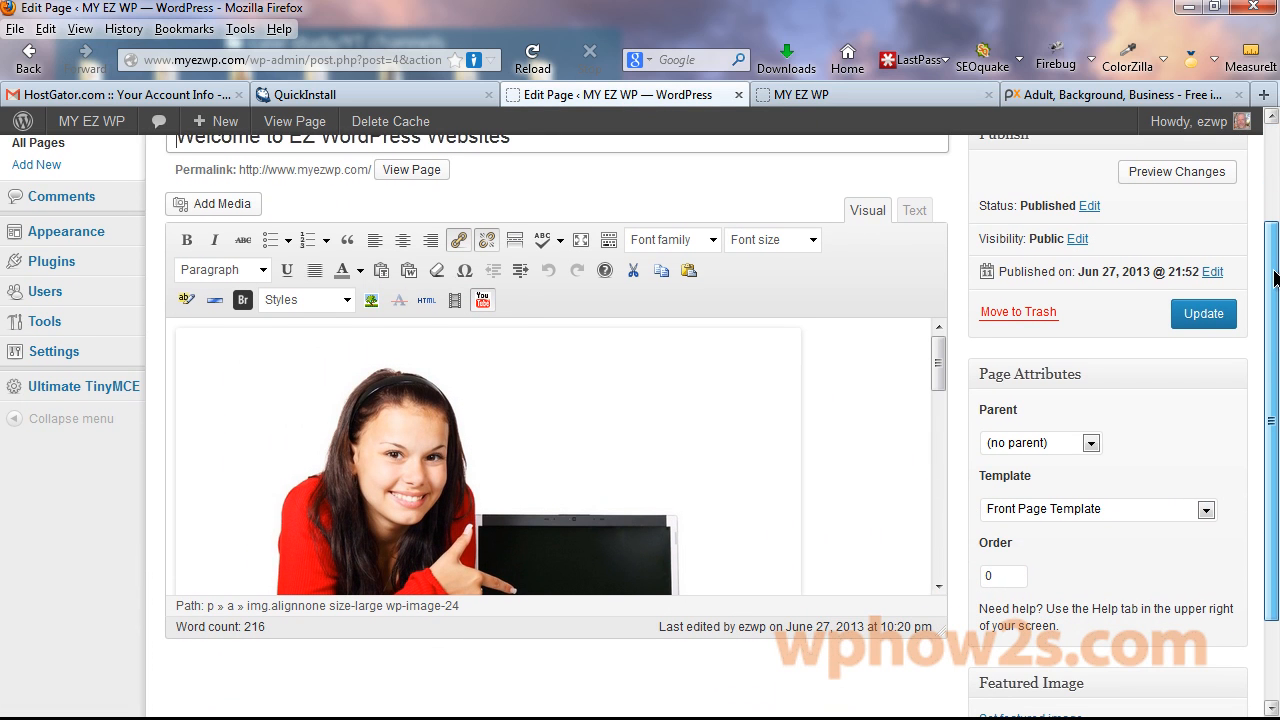
pyautogui.click(390, 443)
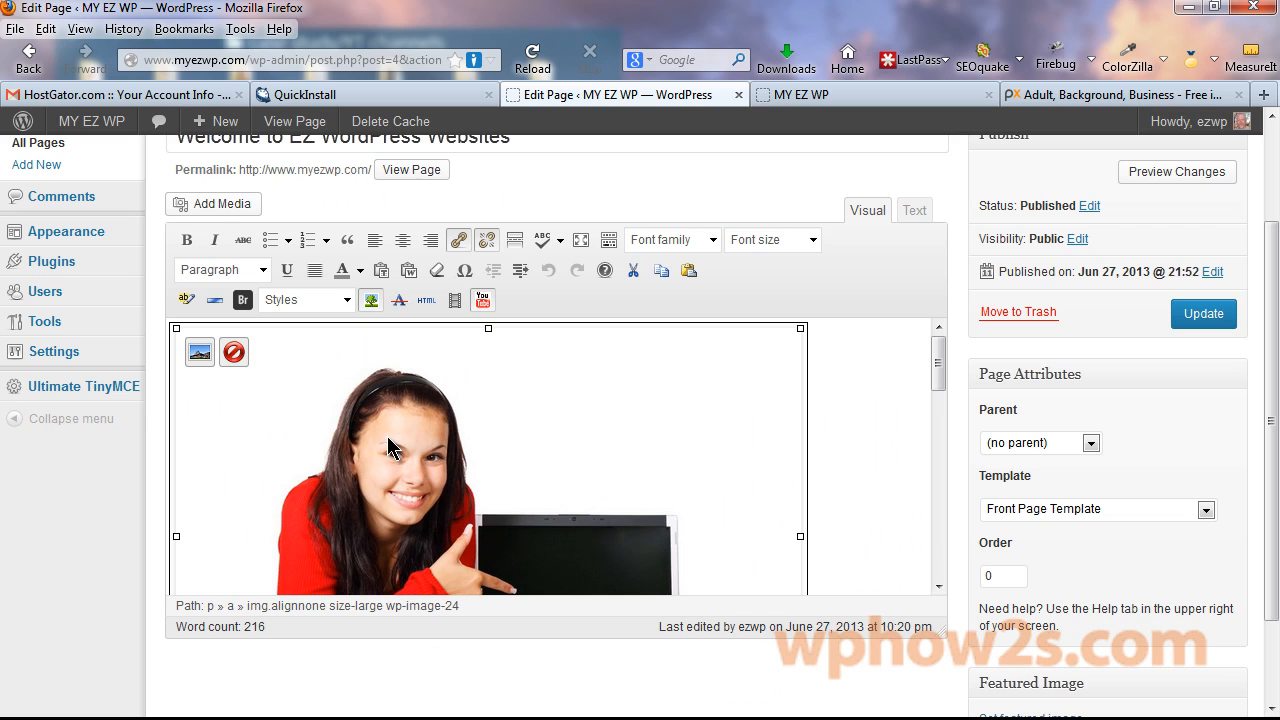
pyautogui.click(199, 352)
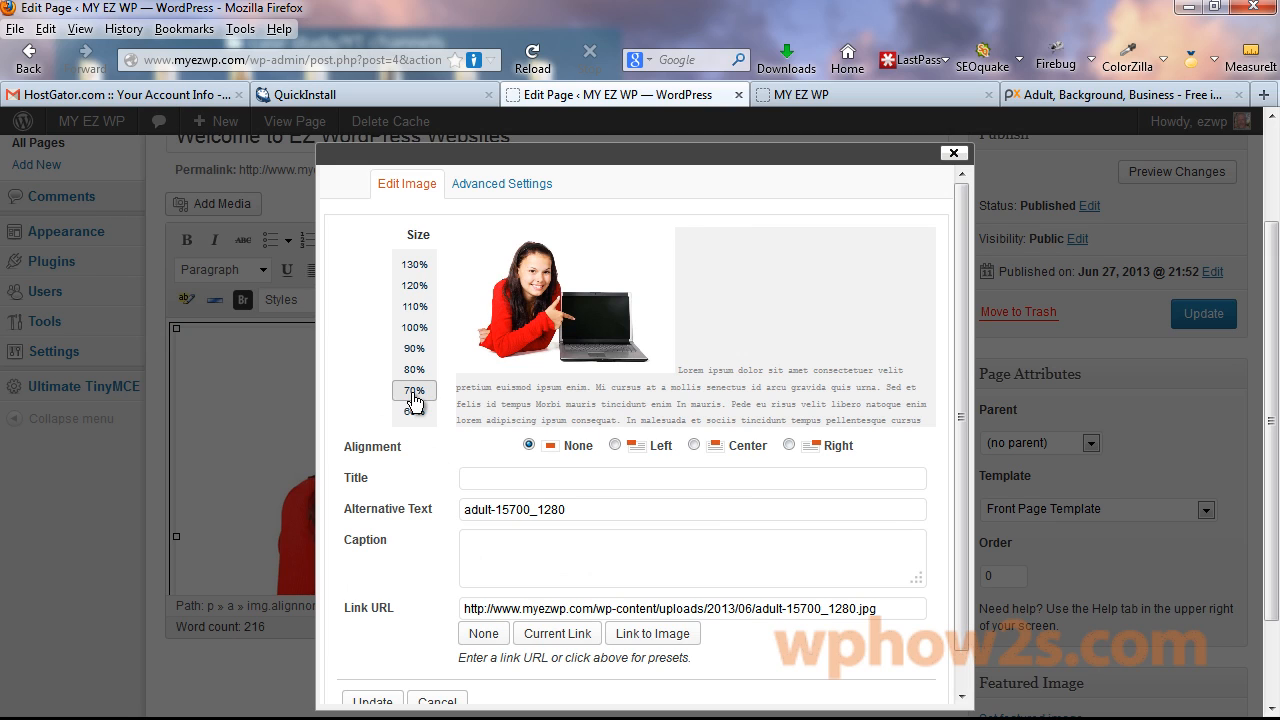
pyautogui.click(418, 411)
pyautogui.click(789, 445)
# Set the photo's Link URL to None, apply the image changes, and update the page.
pyautogui.click(532, 185)
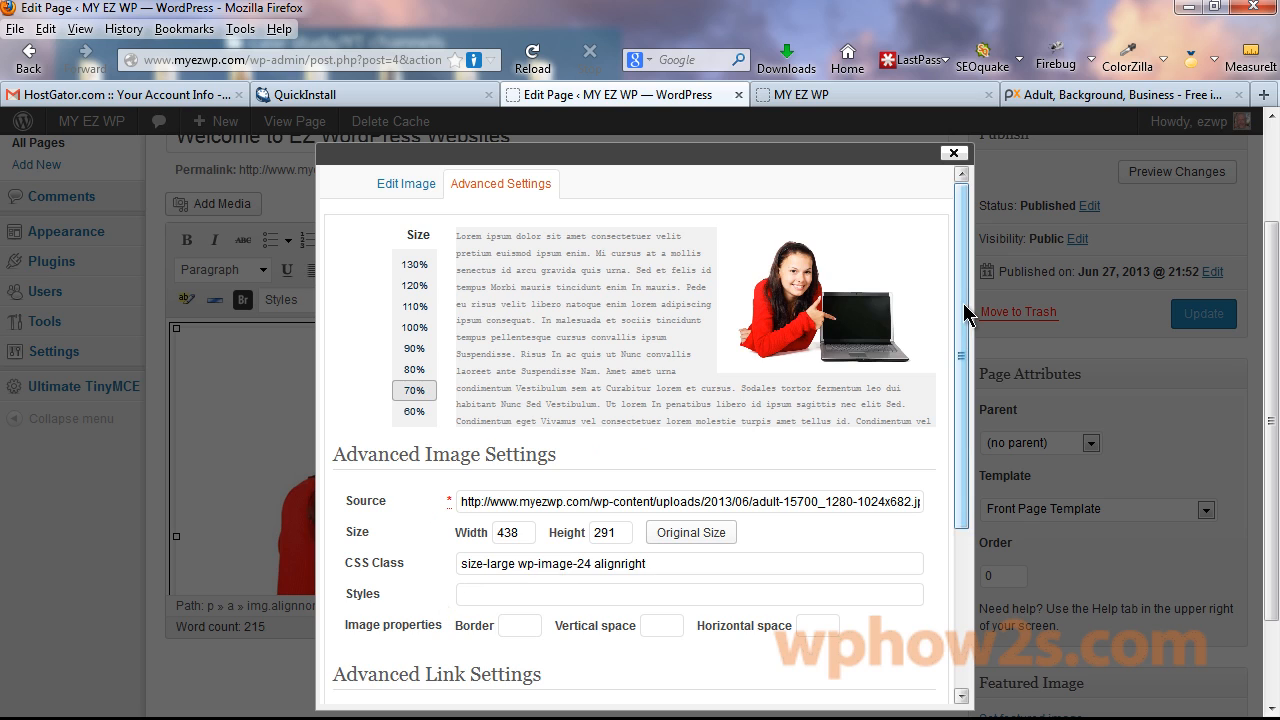
pyautogui.scroll(-3, 968, 400)
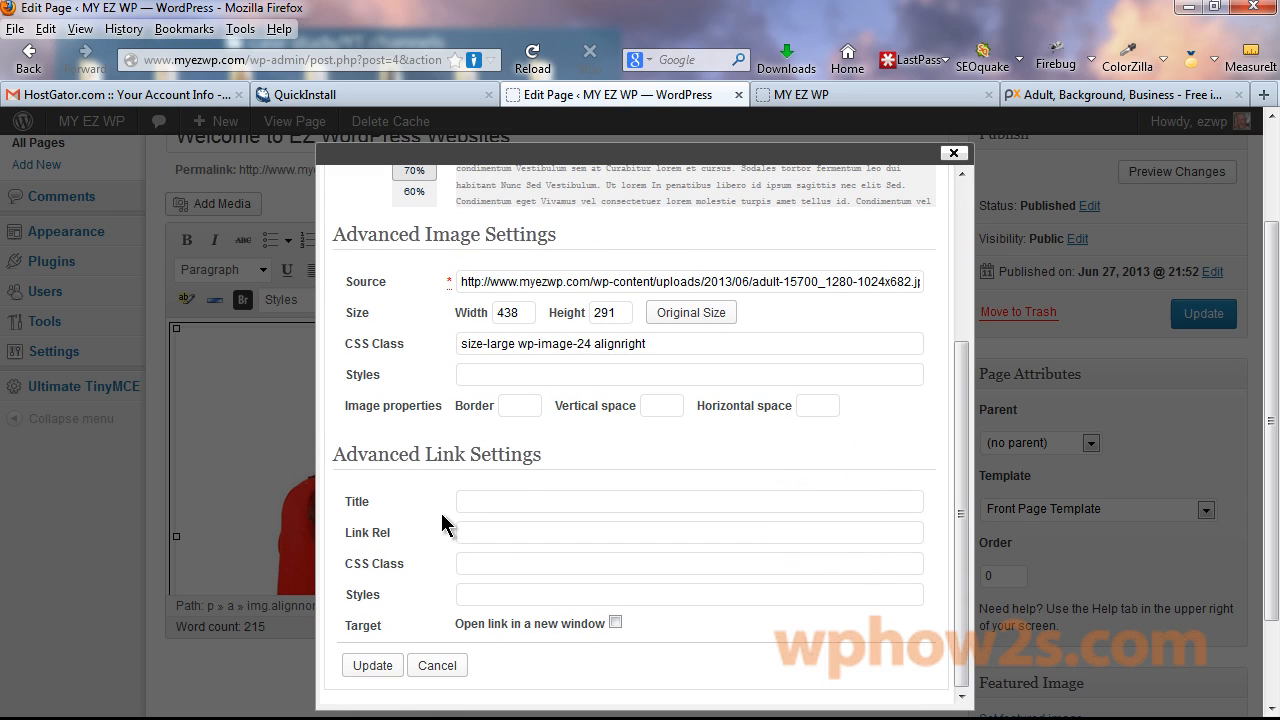
pyautogui.moveTo(968, 533); pyautogui.dragTo(958, 210)
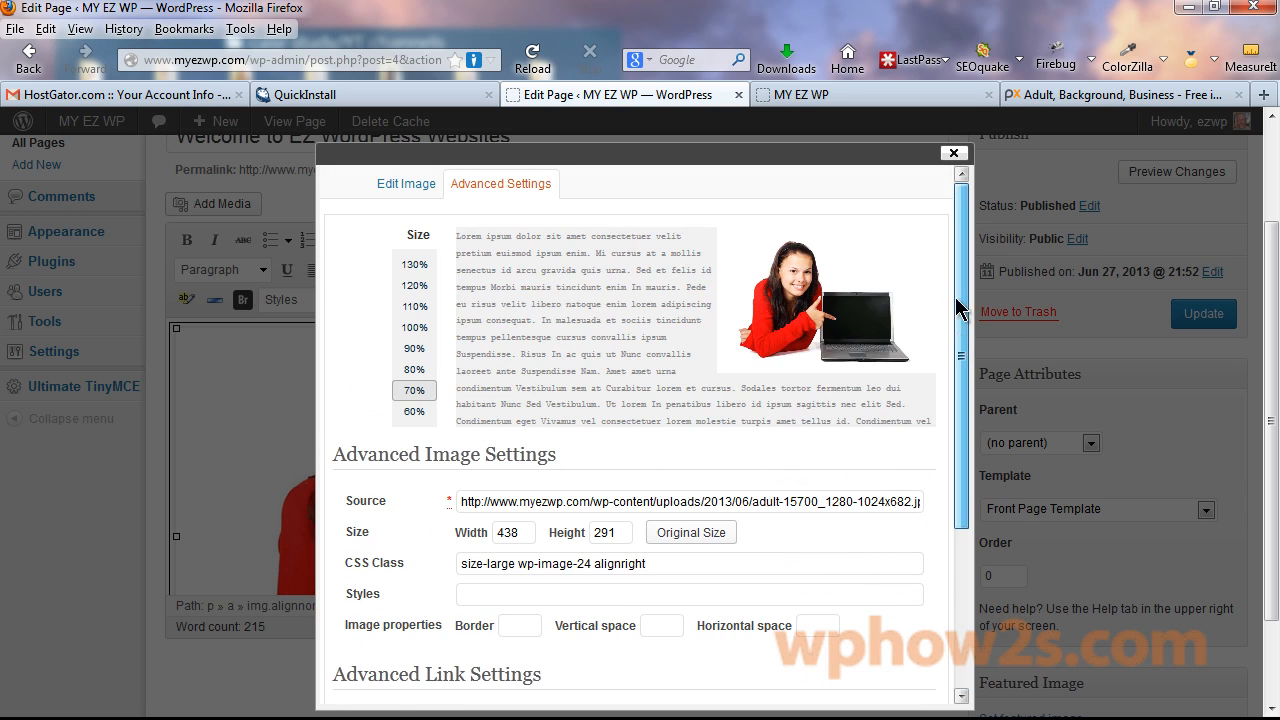
pyautogui.click(405, 184)
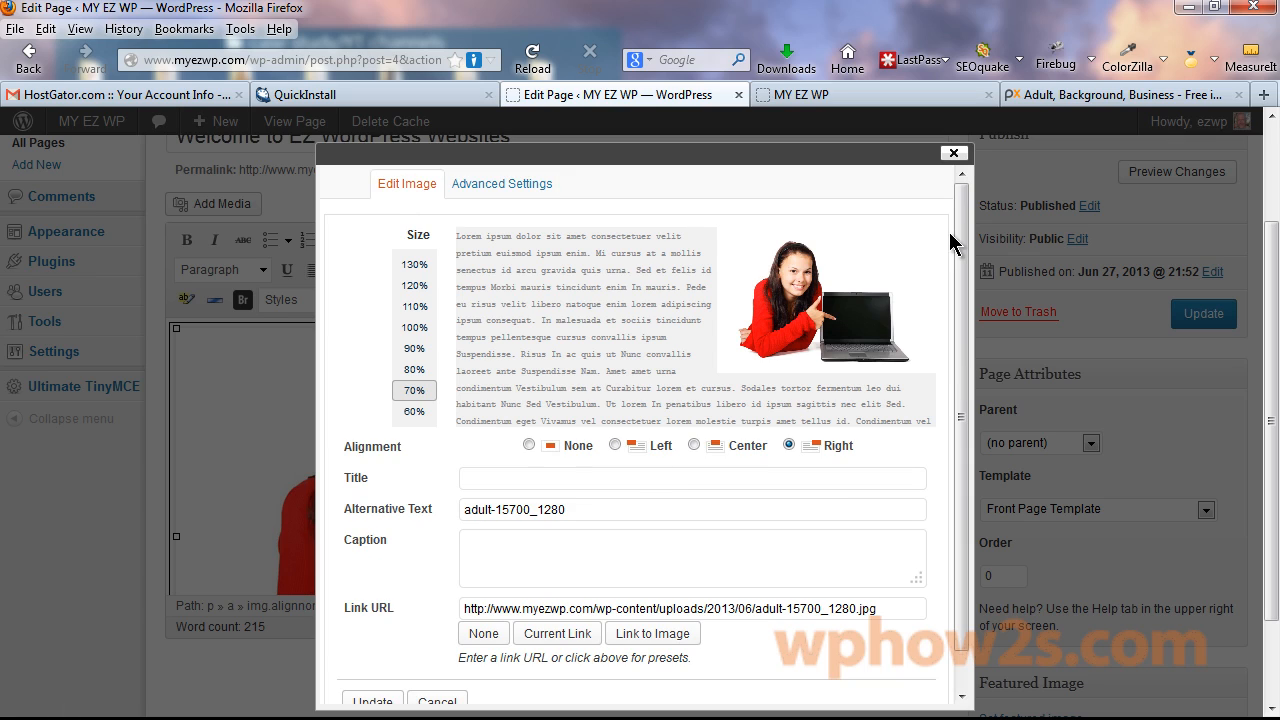
pyautogui.scroll(-2, 962, 260)
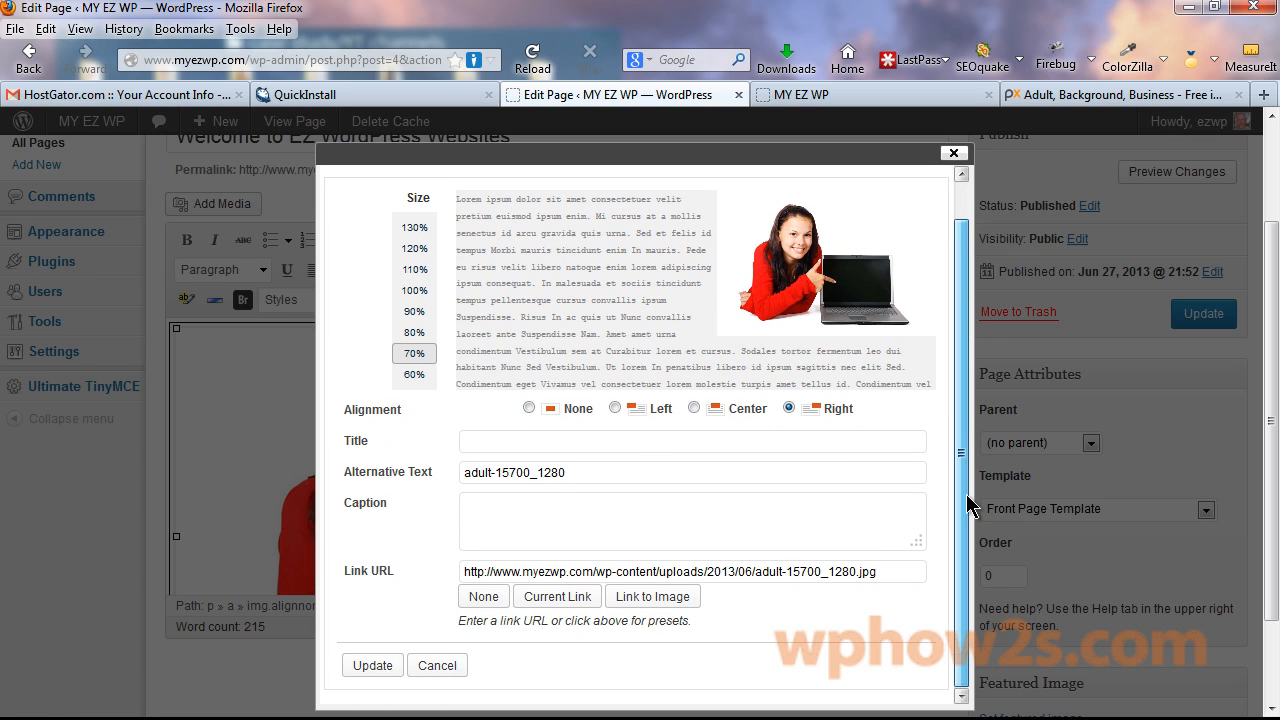
pyautogui.click(484, 597)
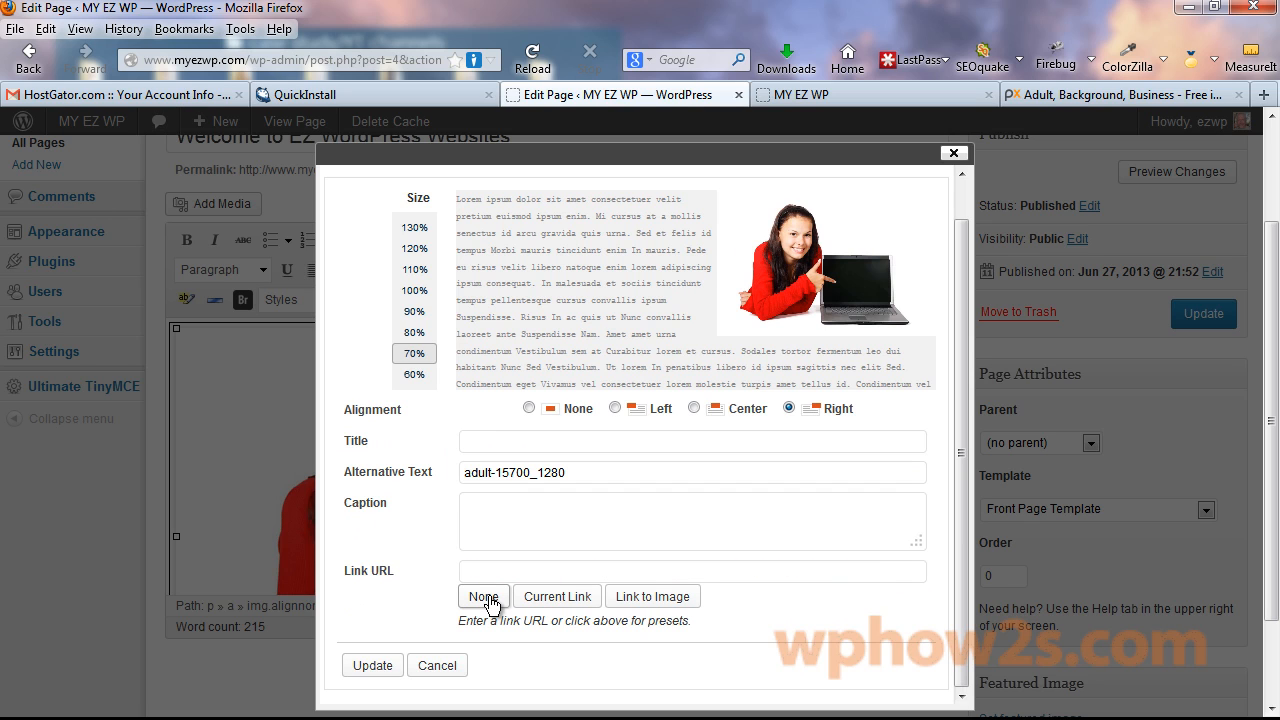
pyautogui.click(366, 670)
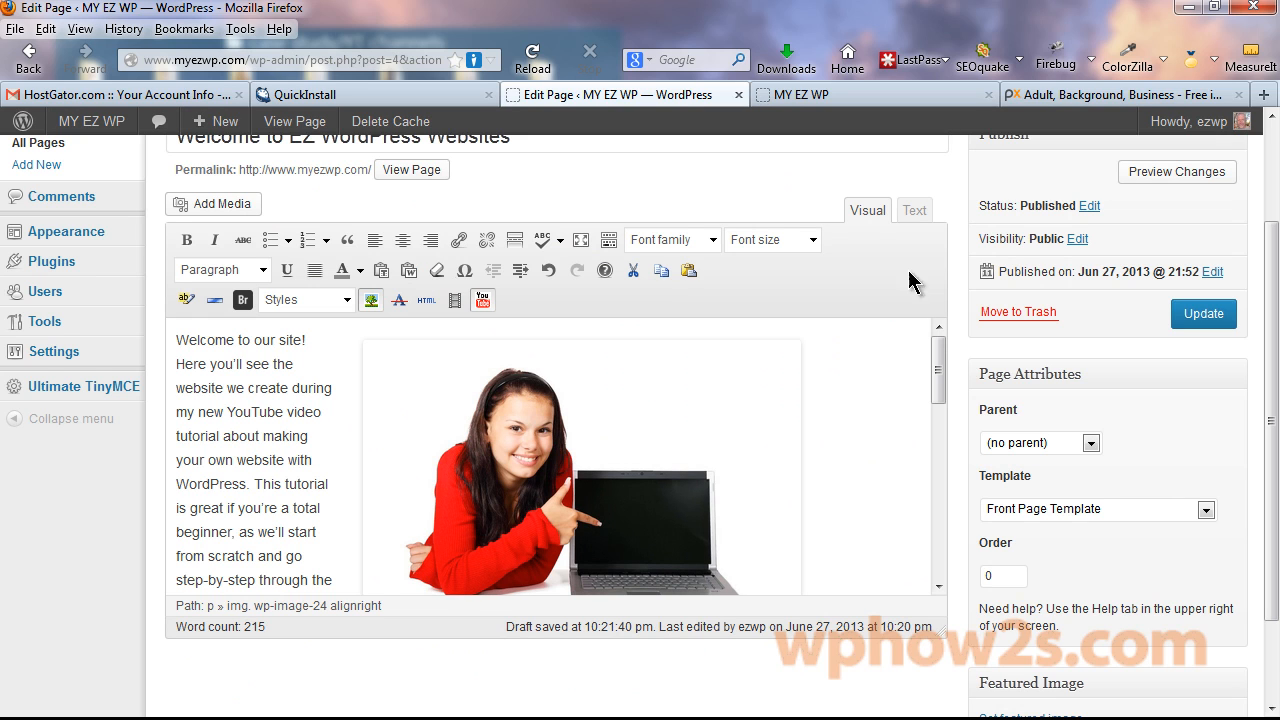
pyautogui.click(1200, 314)
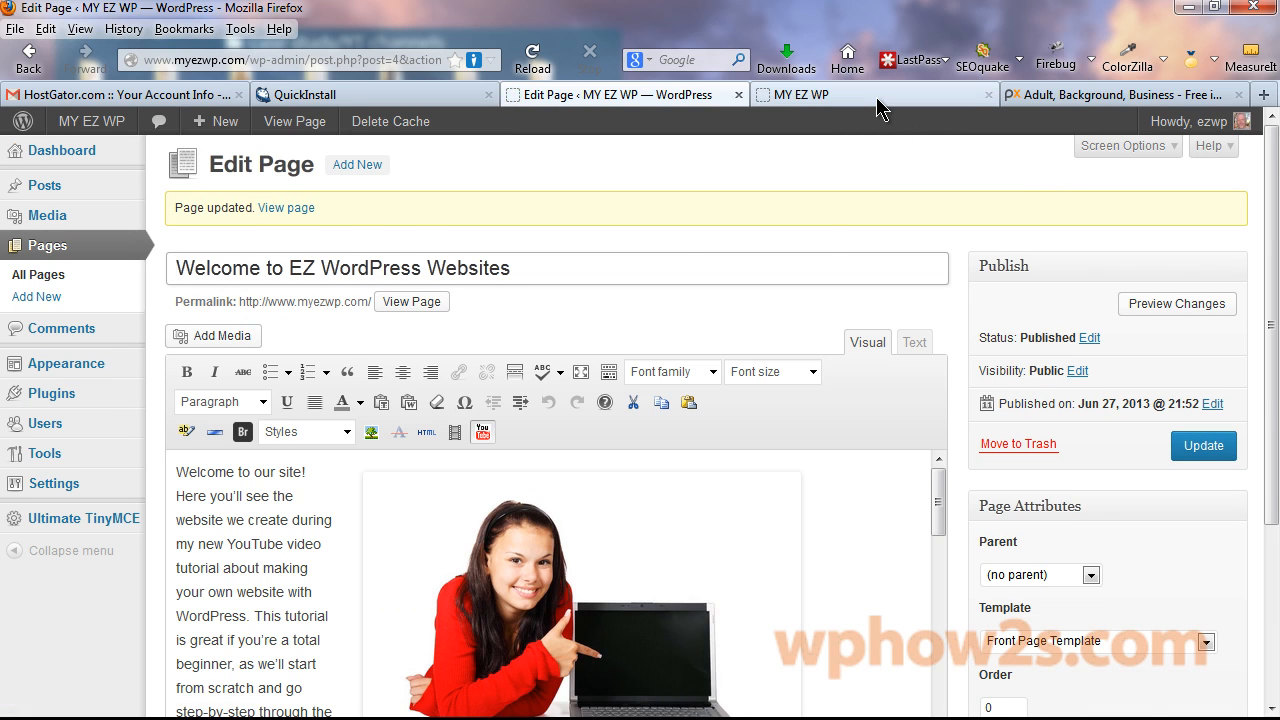
# Reload the live homepage and scroll to check the photo sits right of the welcome text.
pyautogui.click(876, 97)
pyautogui.rightClick(877, 99)
pyautogui.click(940, 114)
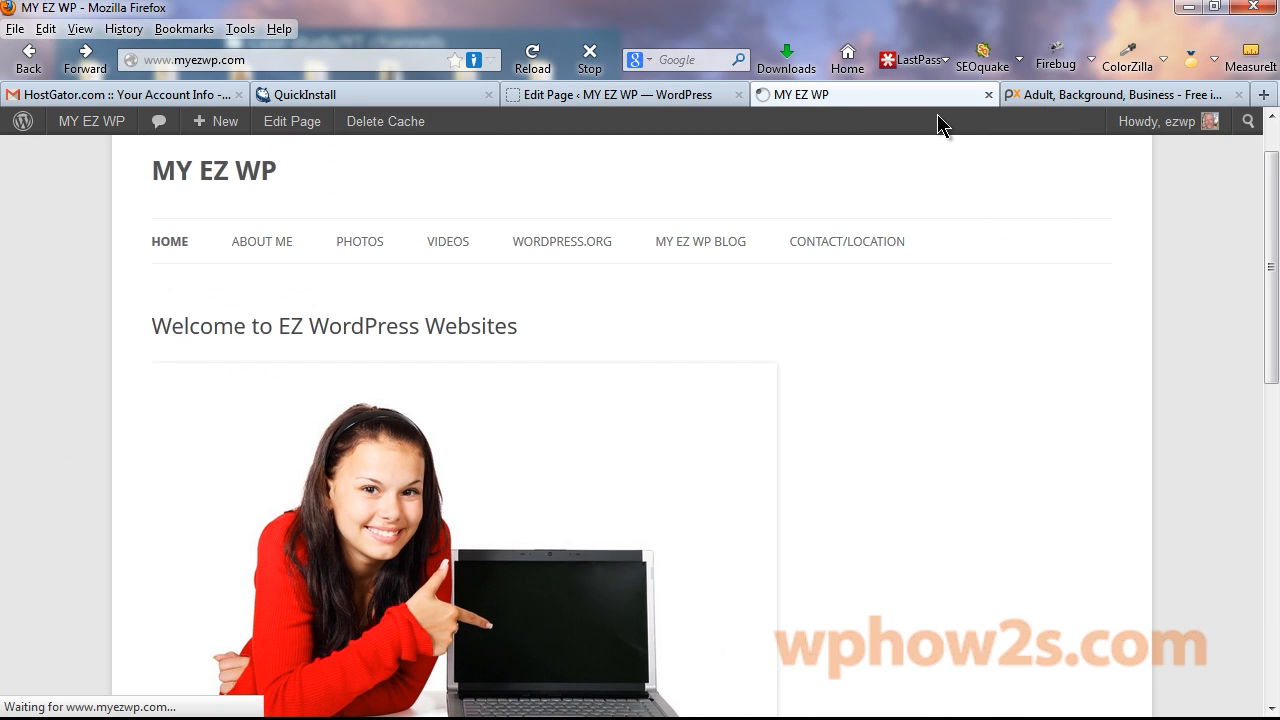
pyautogui.moveTo(1266, 237); pyautogui.dragTo(1258, 440)
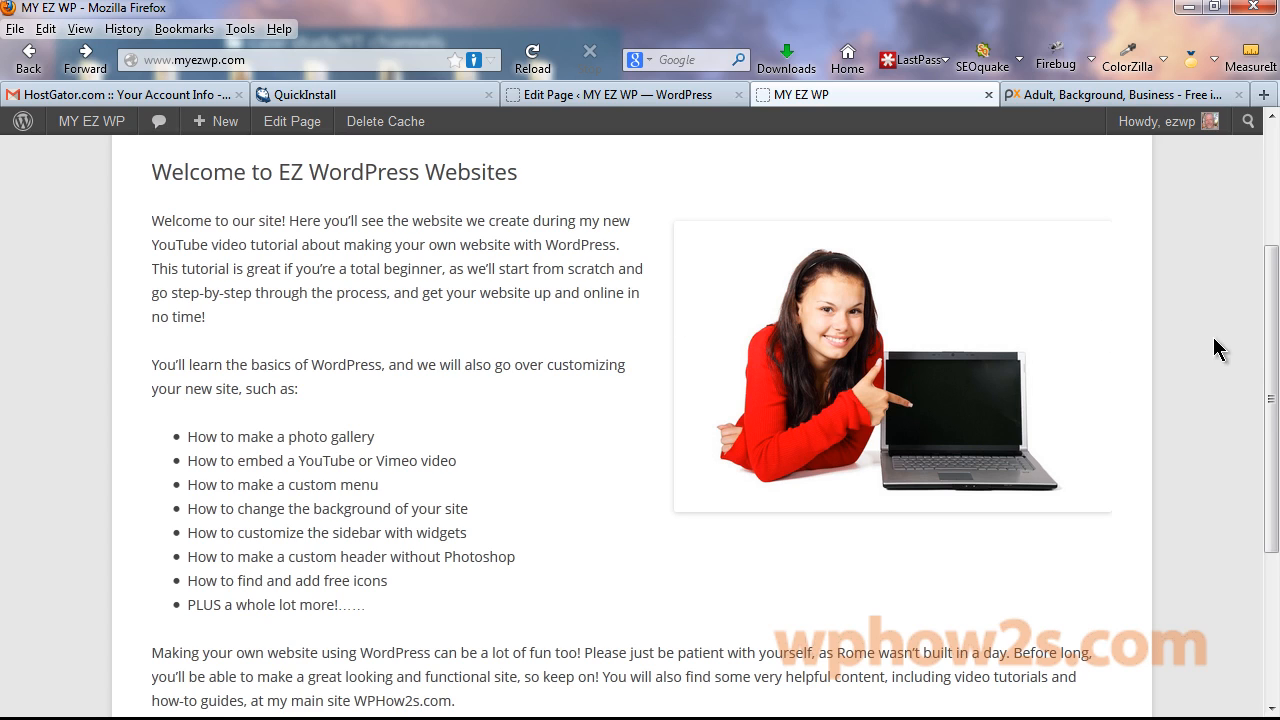
pyautogui.moveTo(1266, 414); pyautogui.dragTo(1262, 272)
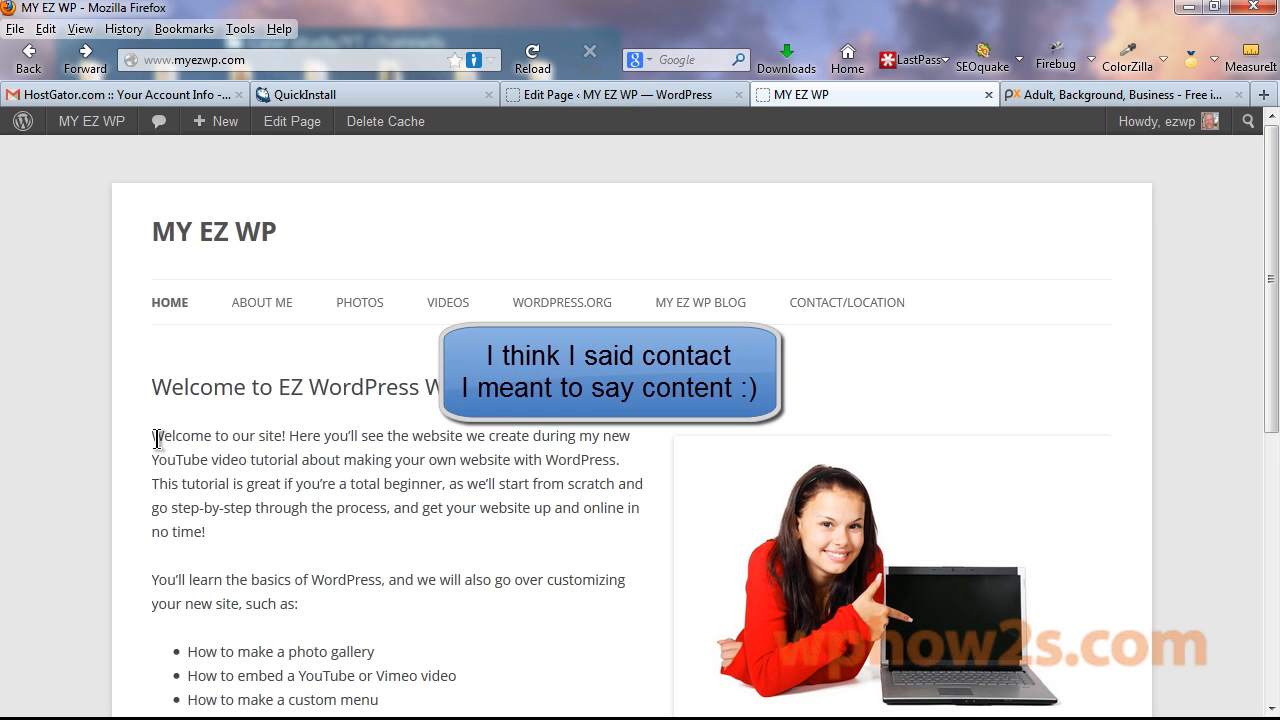
# Open Appearance > Header and note the suggested 960 × 250 pixel header size.
pyautogui.click(636, 96)
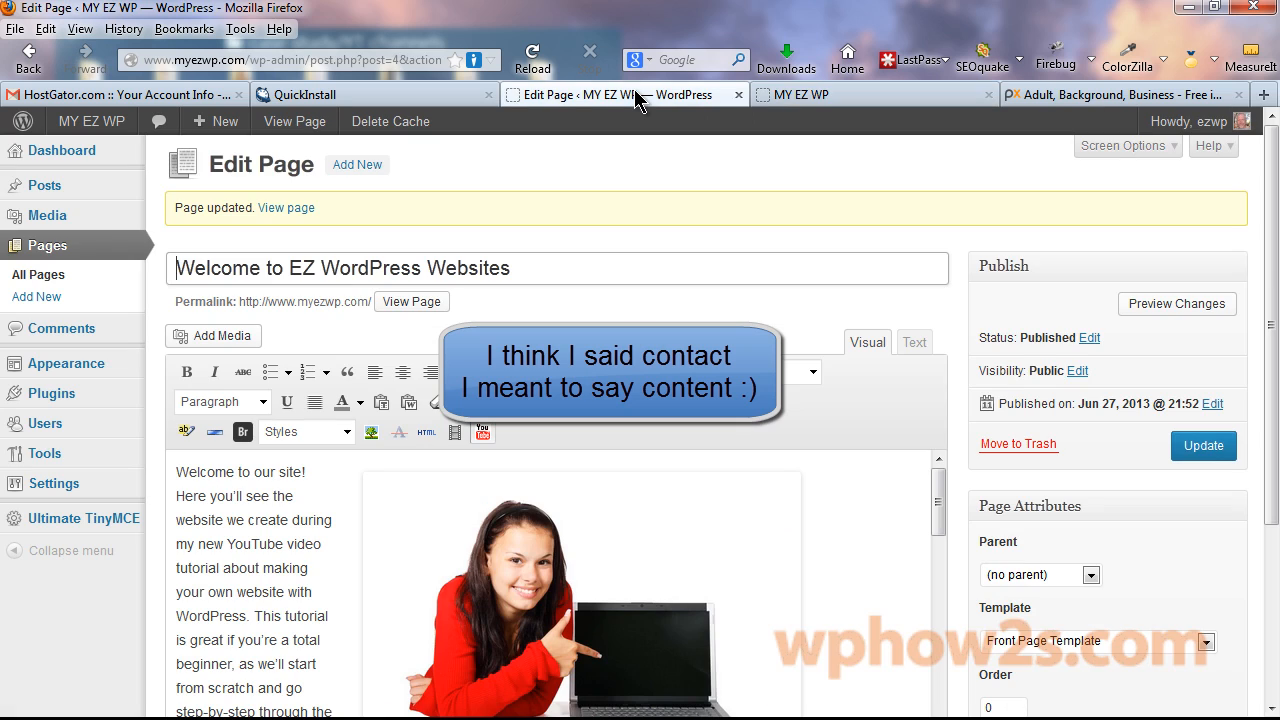
pyautogui.moveTo(72, 364)
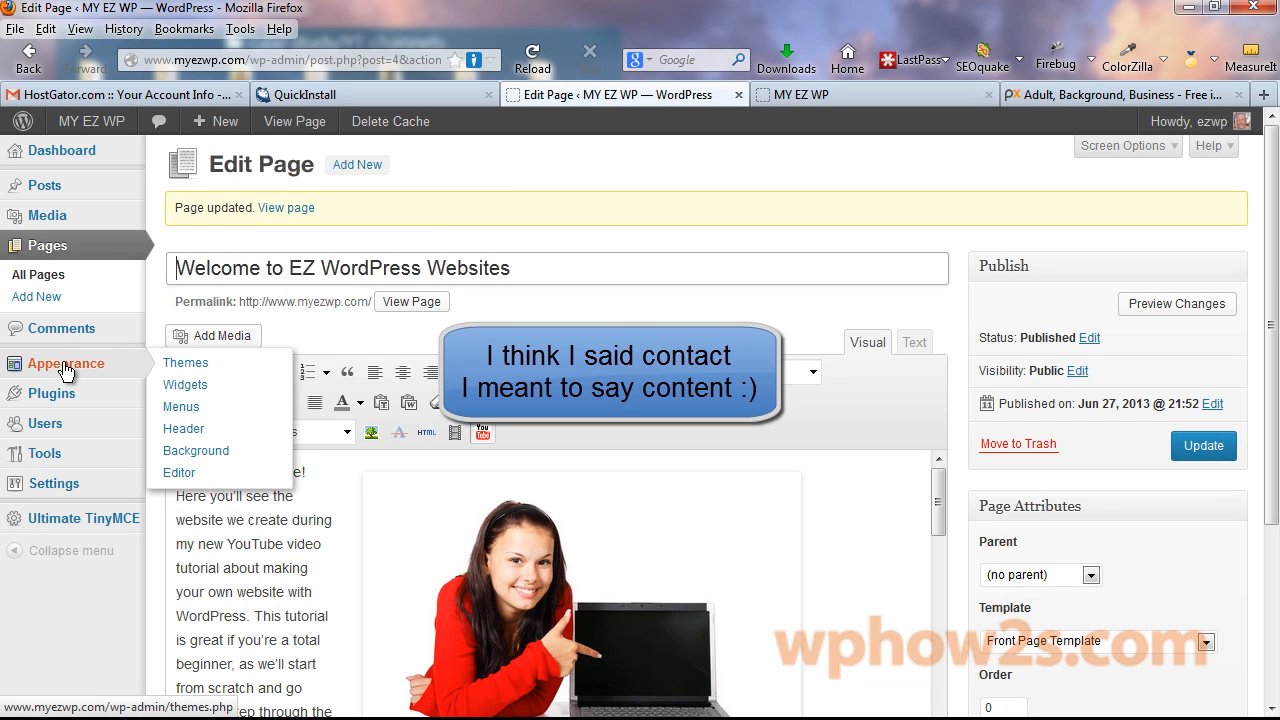
pyautogui.click(180, 428)
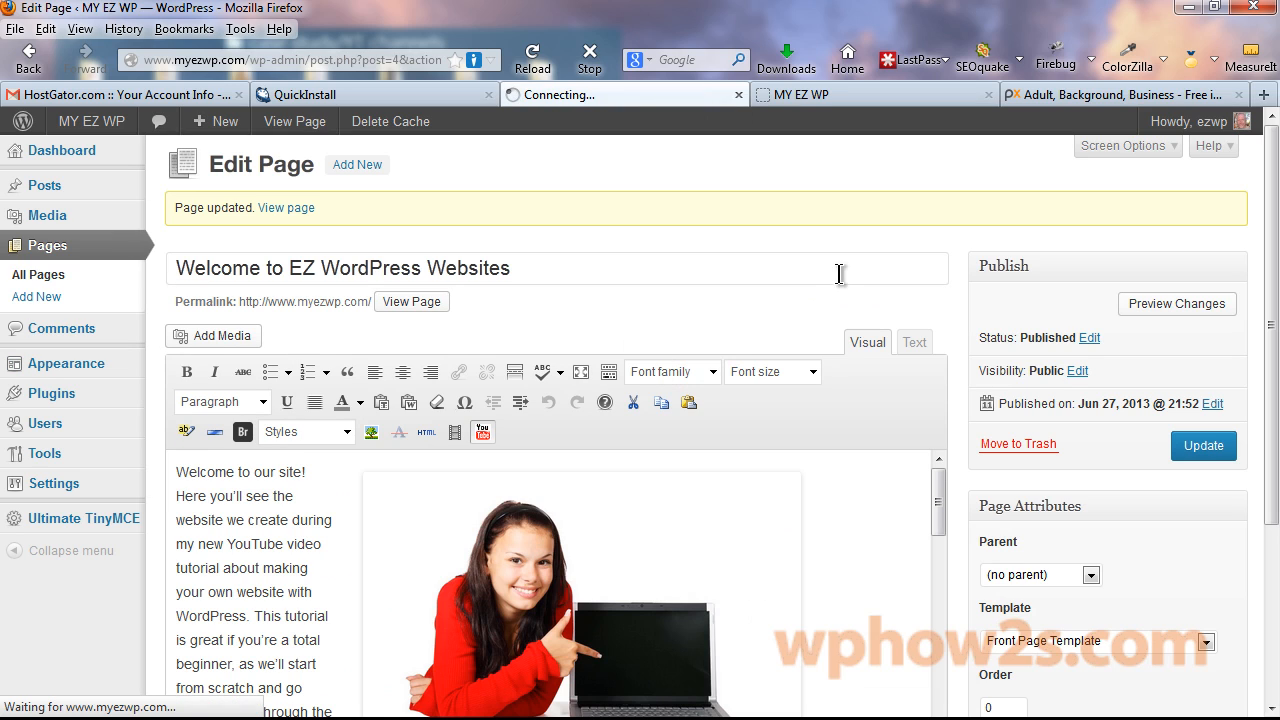
pyautogui.moveTo(395, 376); pyautogui.dragTo(553, 377)
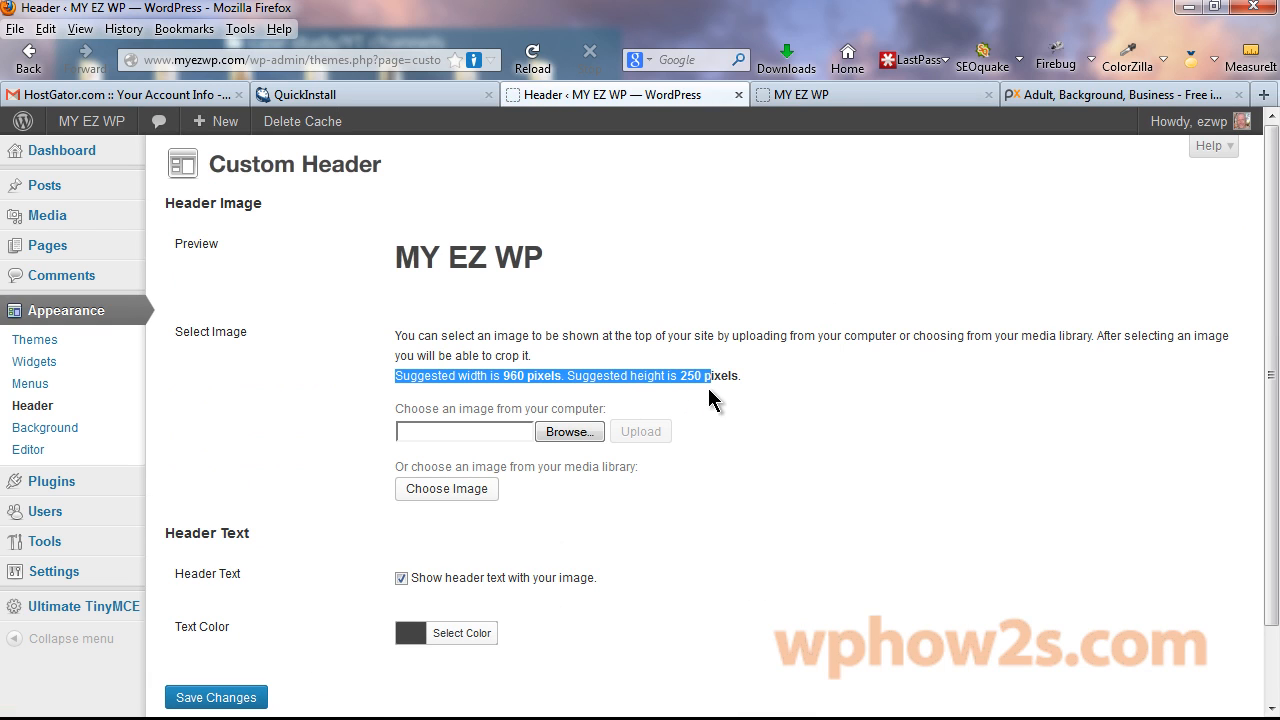
pyautogui.click(825, 376)
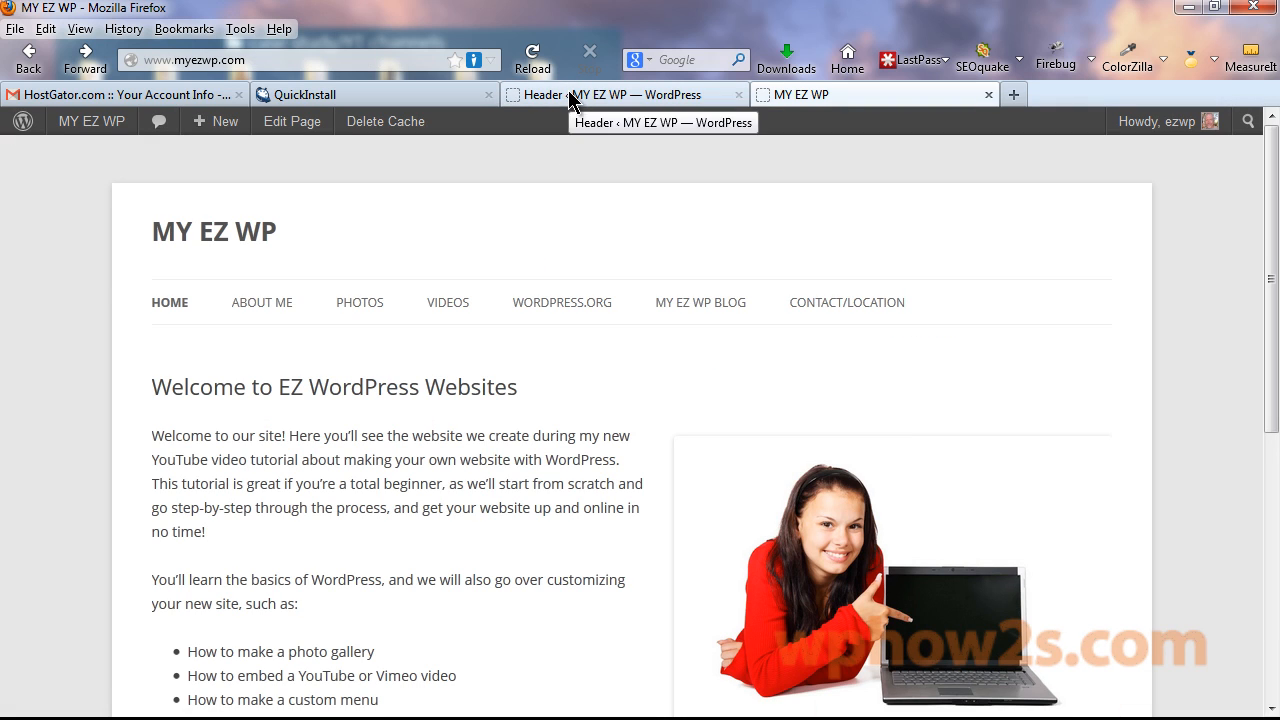
# Go to pixlr.com, launch the advanced Pixlr editor, and open nepal-413_1280.jpg from the computer.
pyautogui.click(1014, 95)
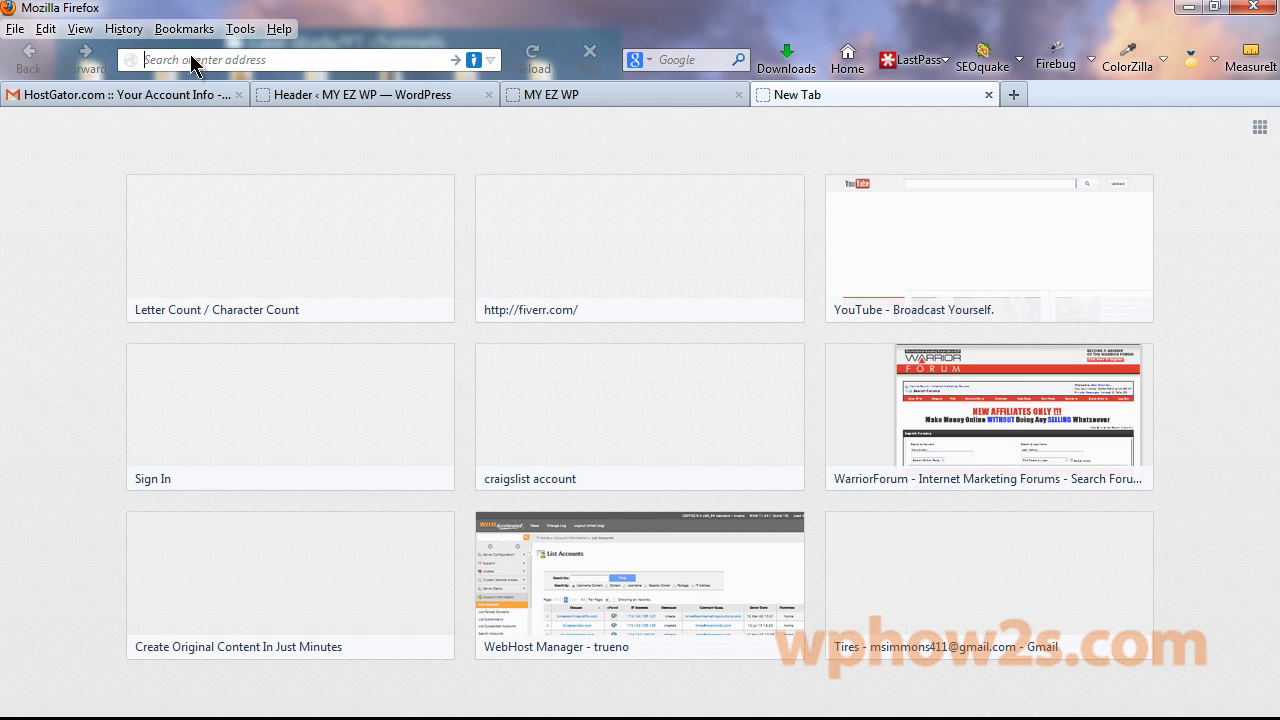
pyautogui.write('pixl')
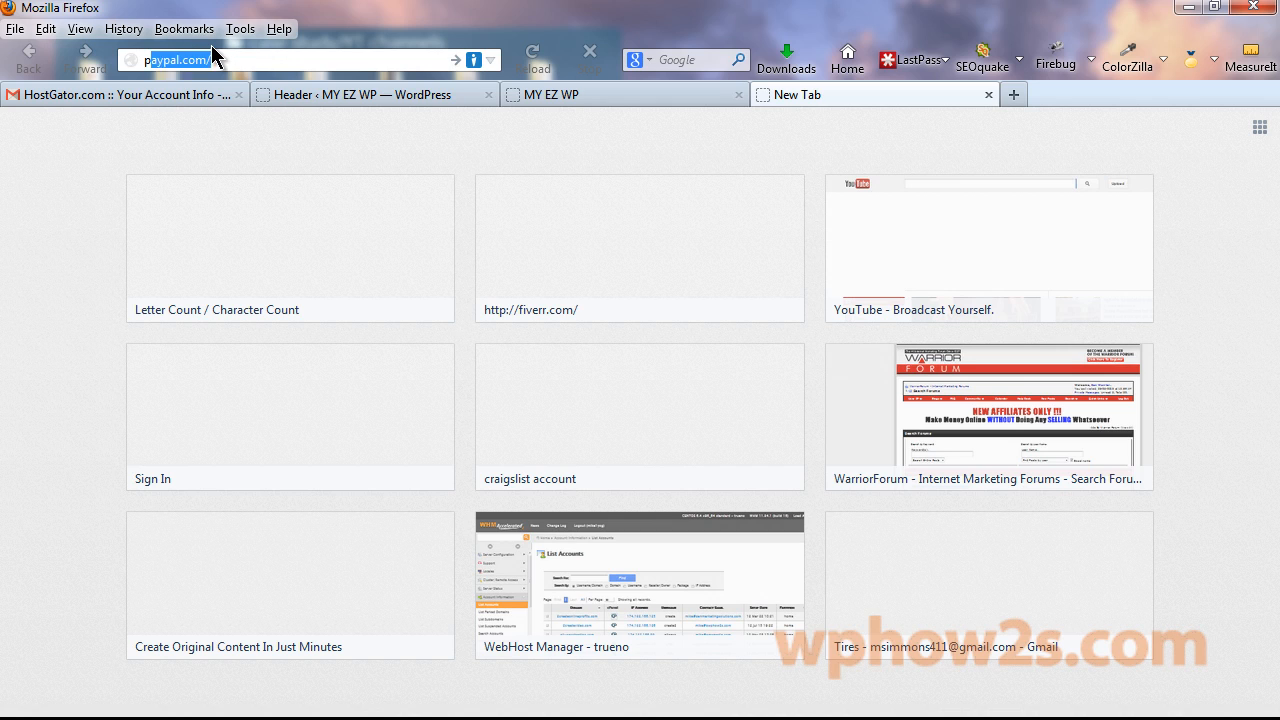
pyautogui.write('r')
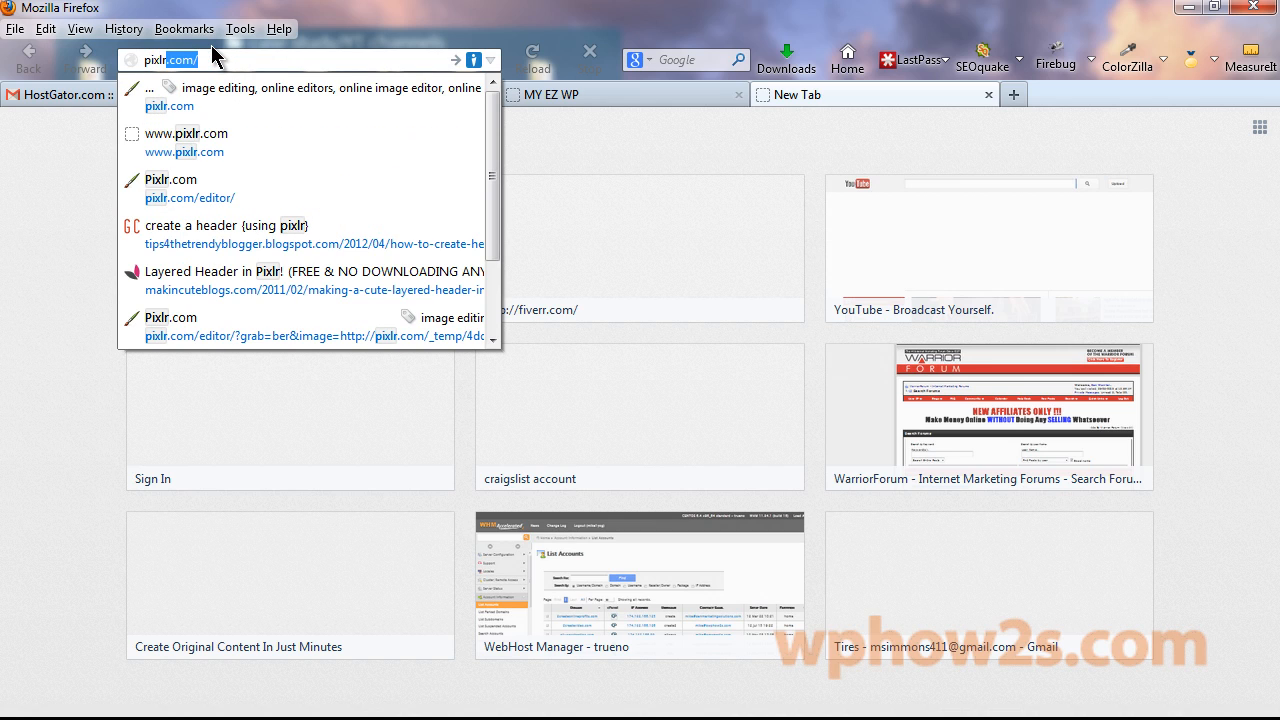
pyautogui.click(455, 60)
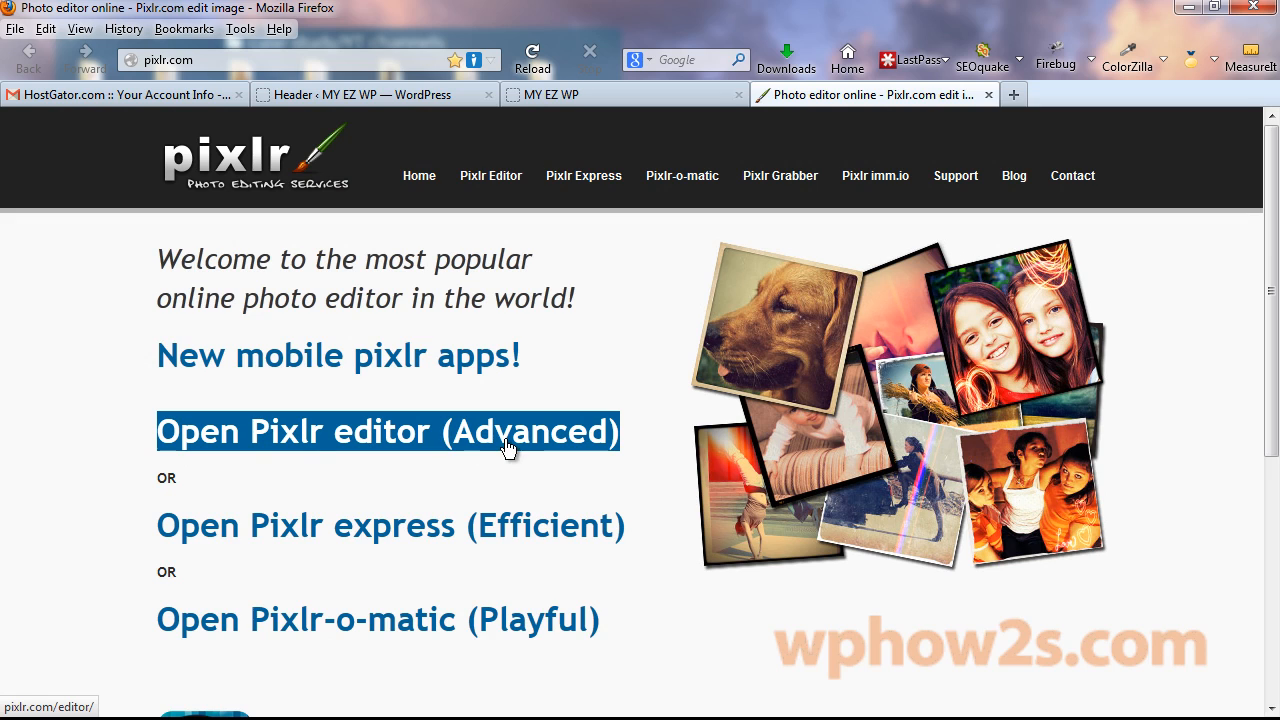
pyautogui.click(309, 440)
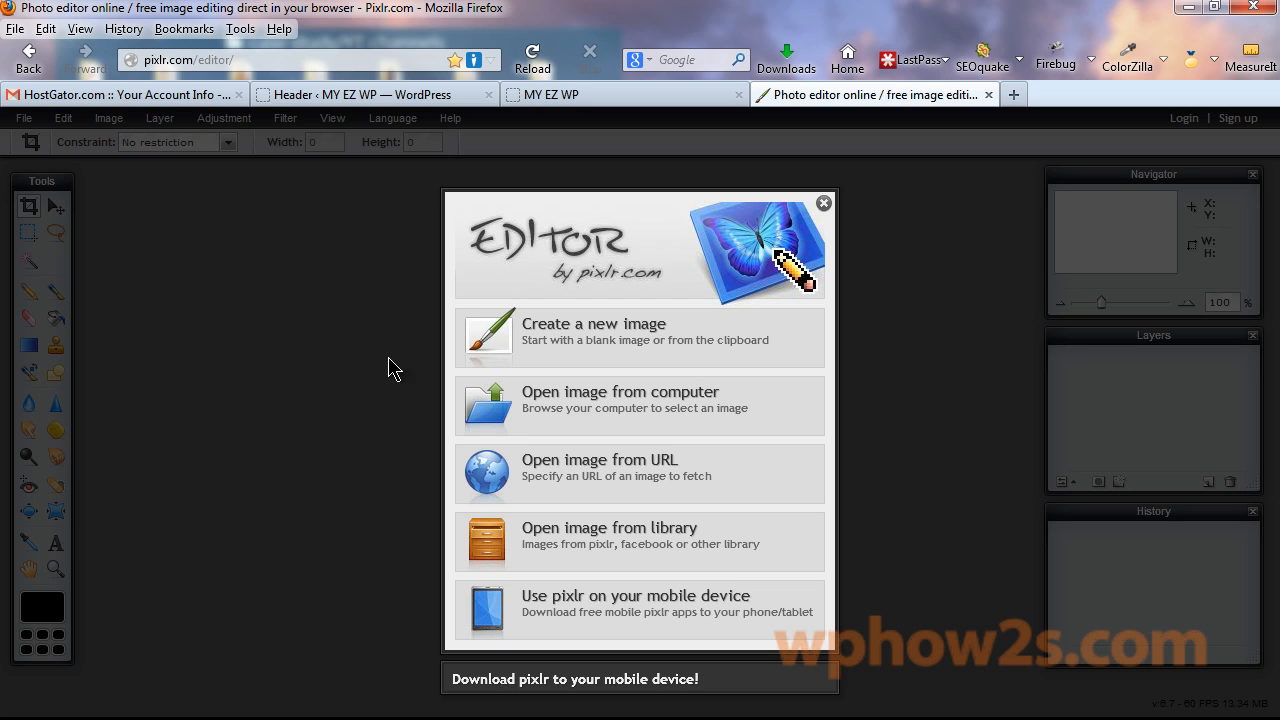
pyautogui.click(572, 405)
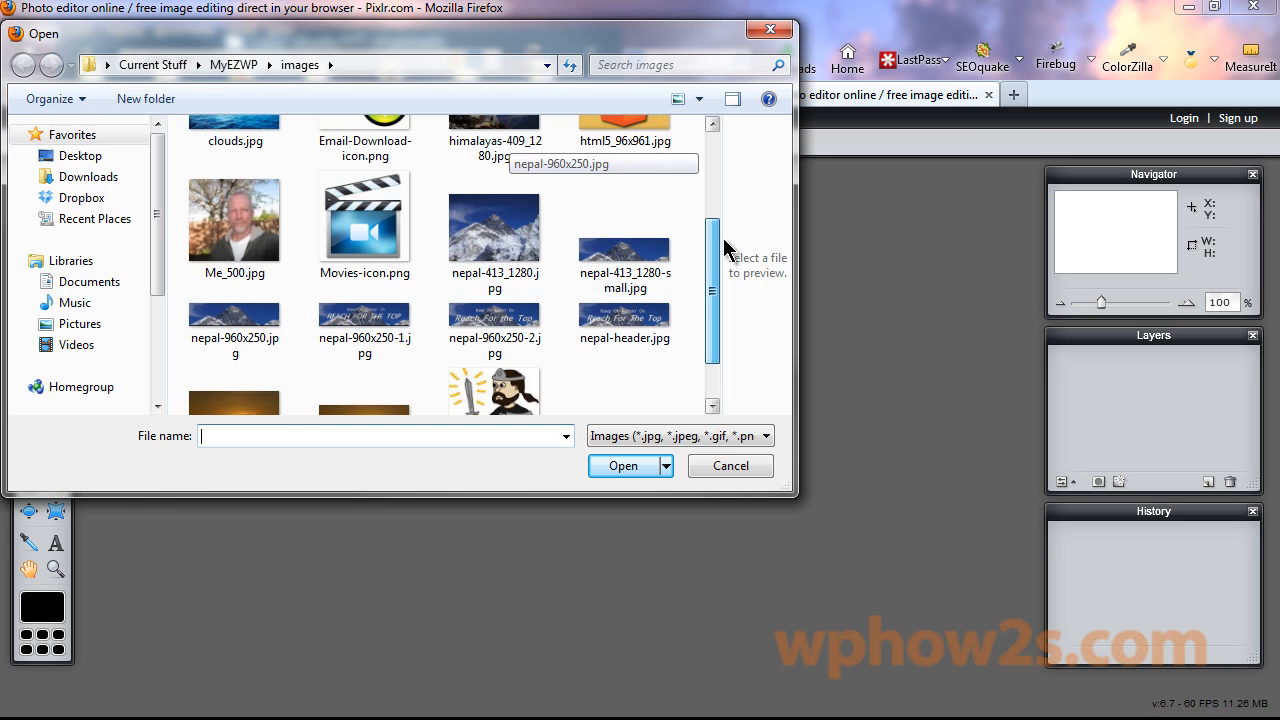
pyautogui.doubleClick(505, 225)
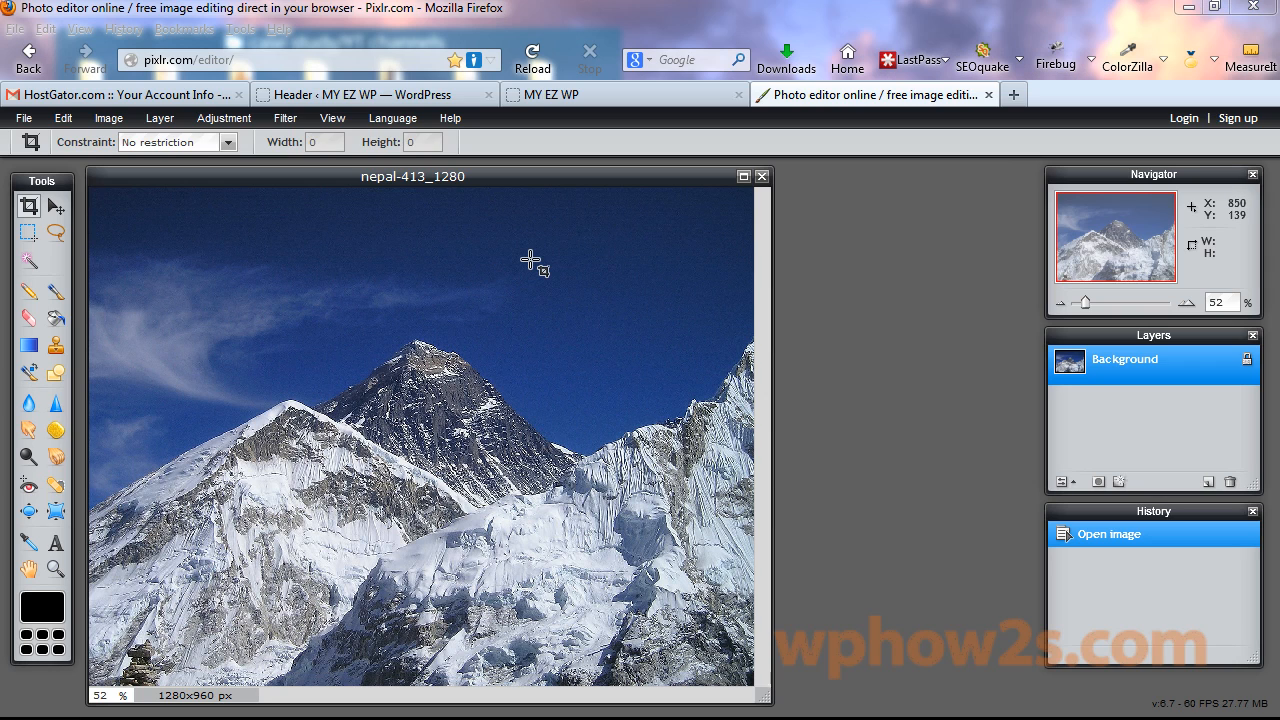
# Unlock the Background layer into a visible Layer 0 after checking the image size.
pyautogui.click(108, 119)
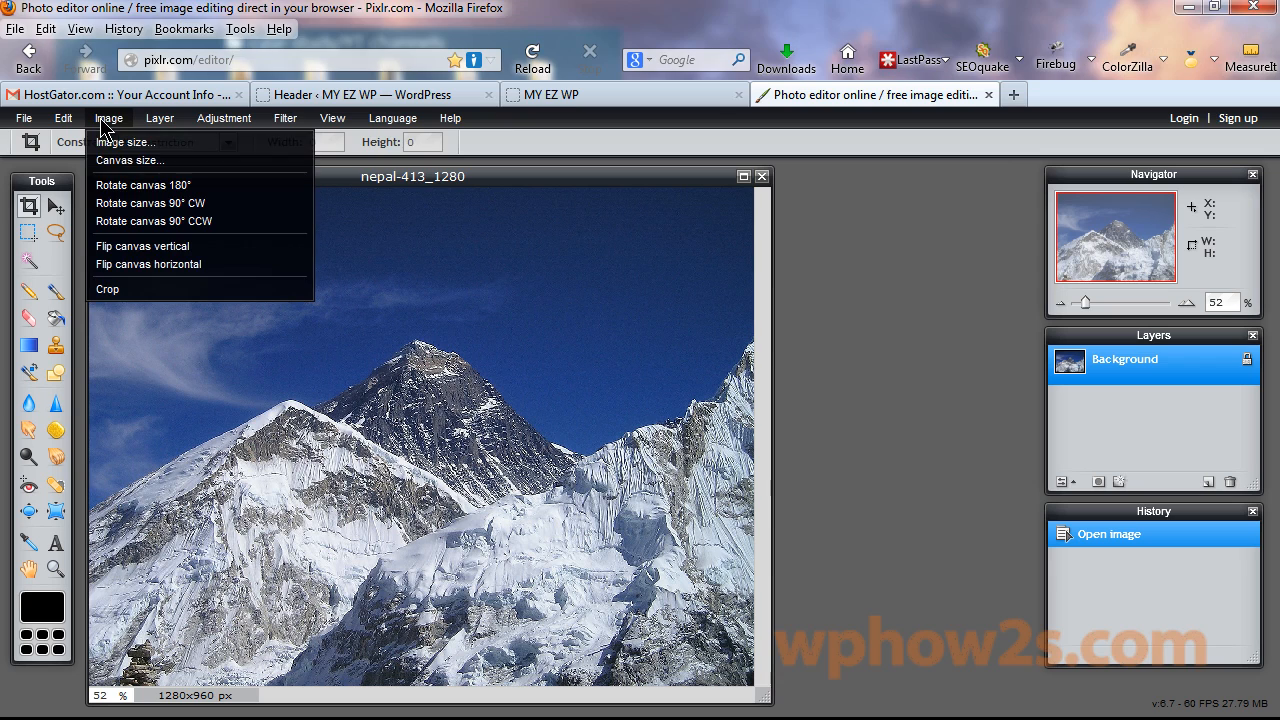
pyautogui.click(132, 145)
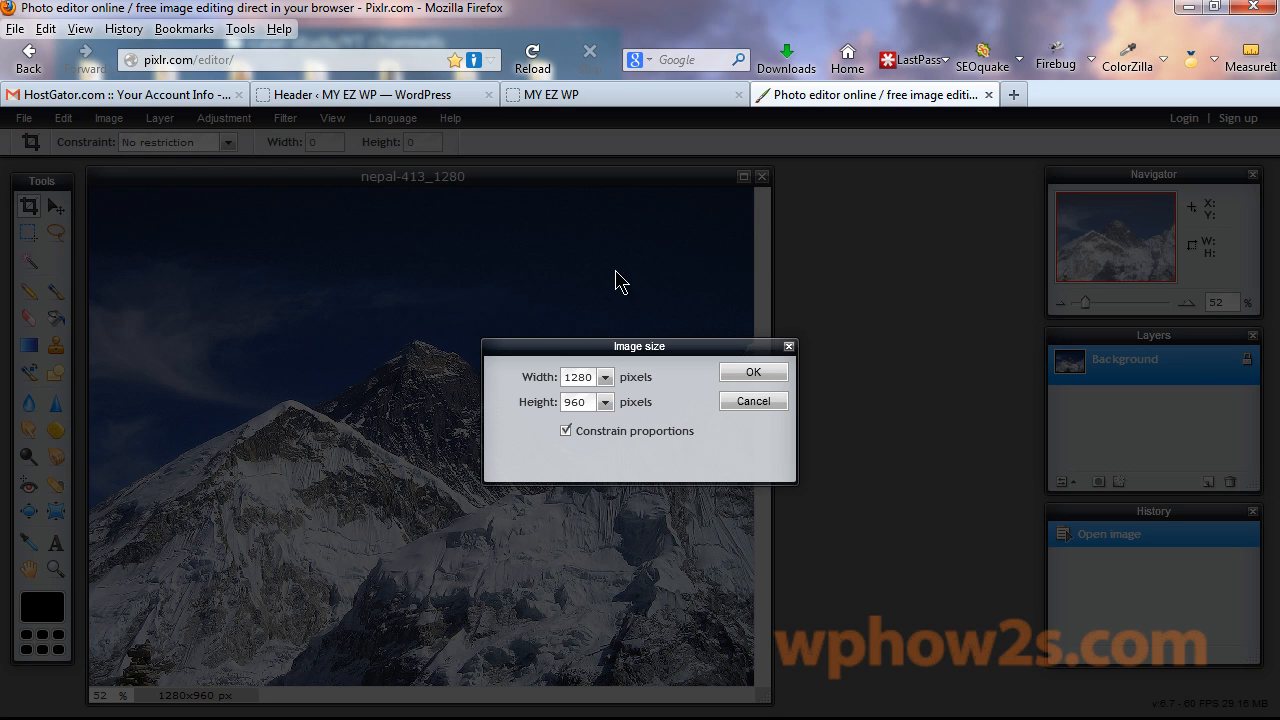
pyautogui.click(755, 375)
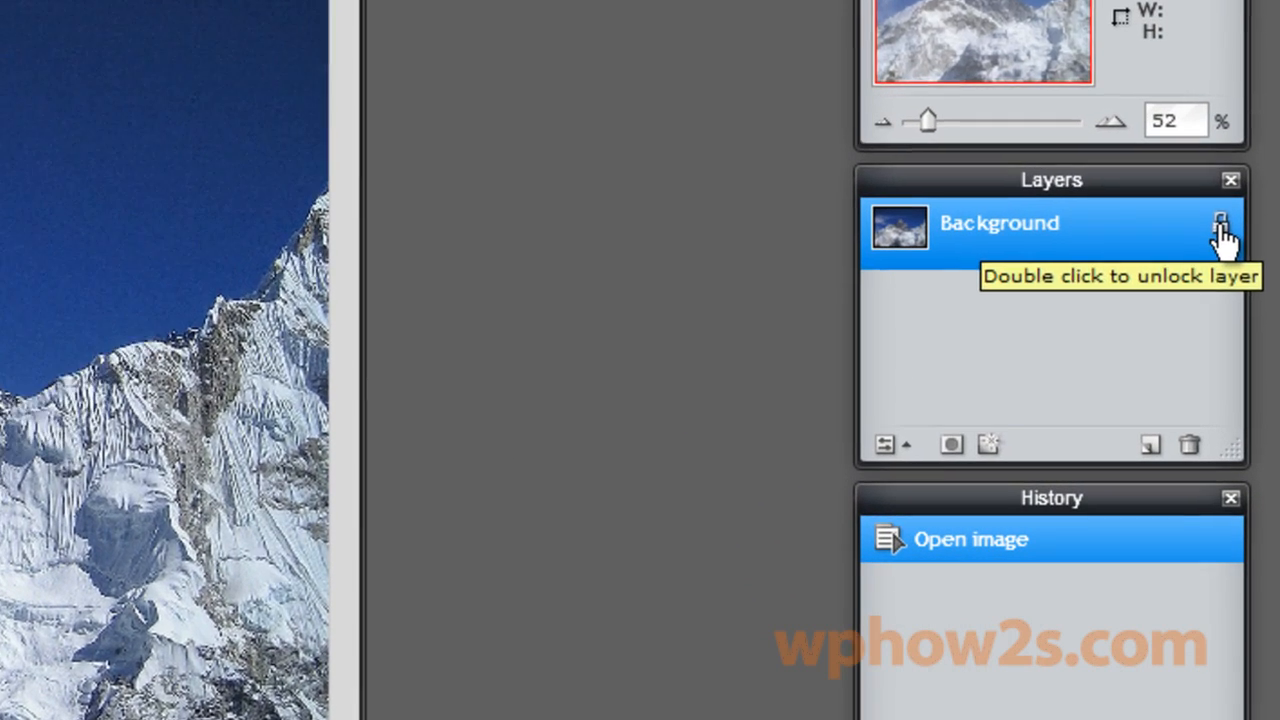
pyautogui.doubleClick(1247, 362)
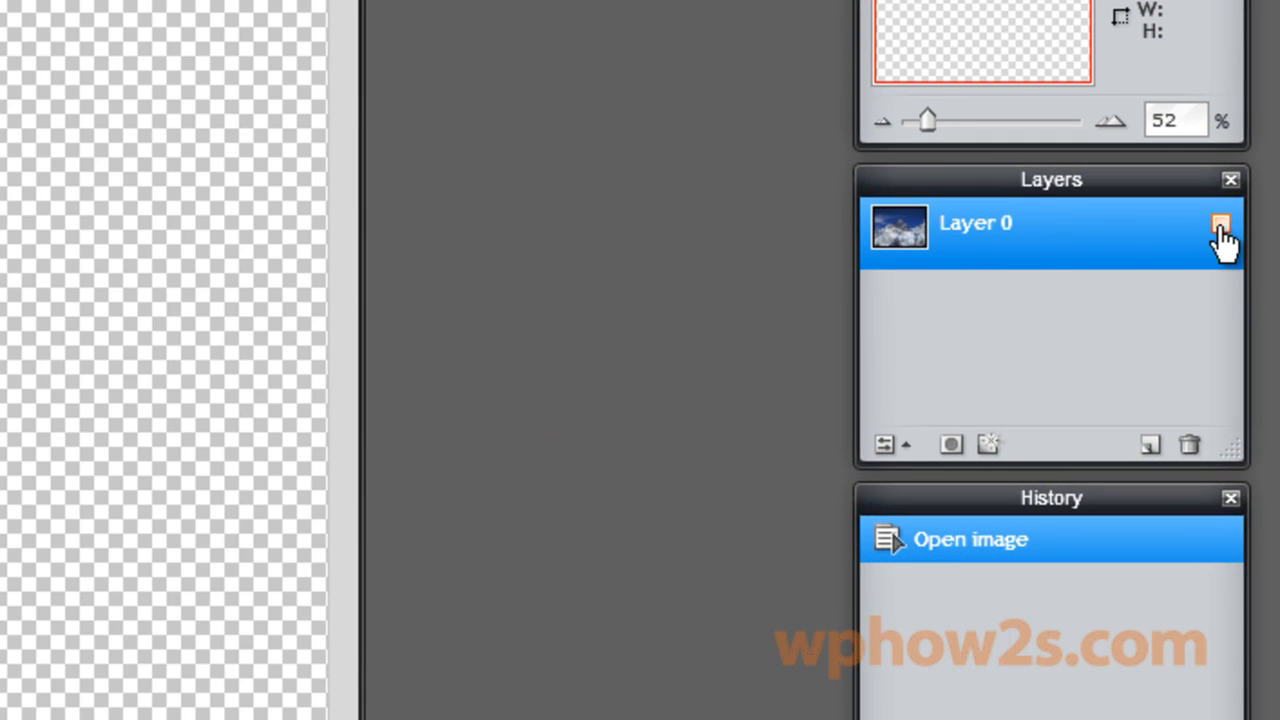
pyautogui.click(1221, 228)
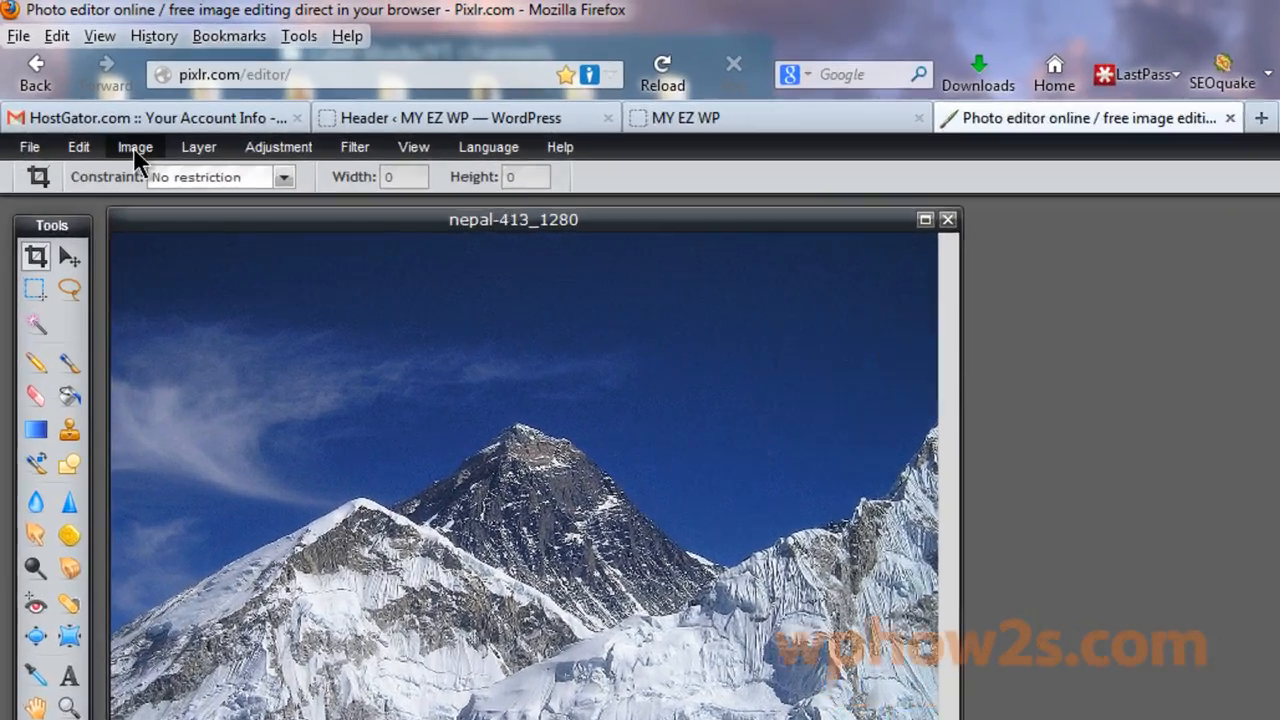
# Resize the canvas to width 960 and height 250 pixels.
pyautogui.click(133, 147)
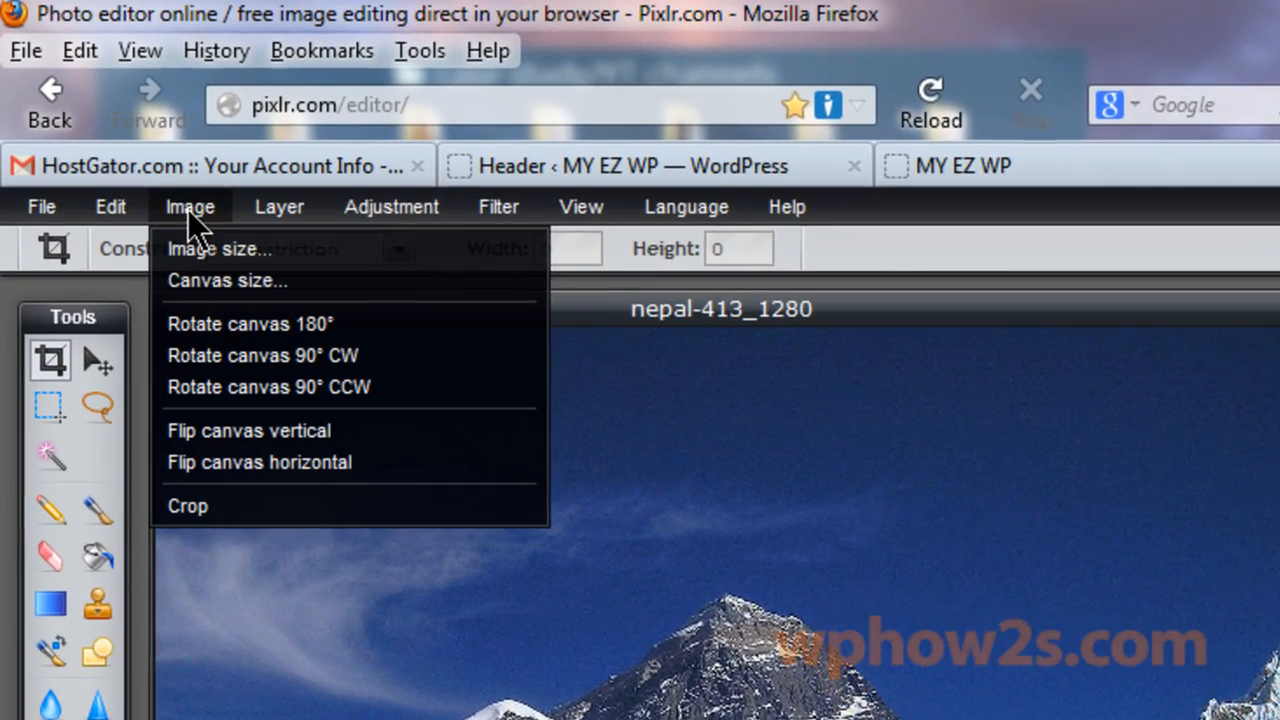
pyautogui.click(178, 201)
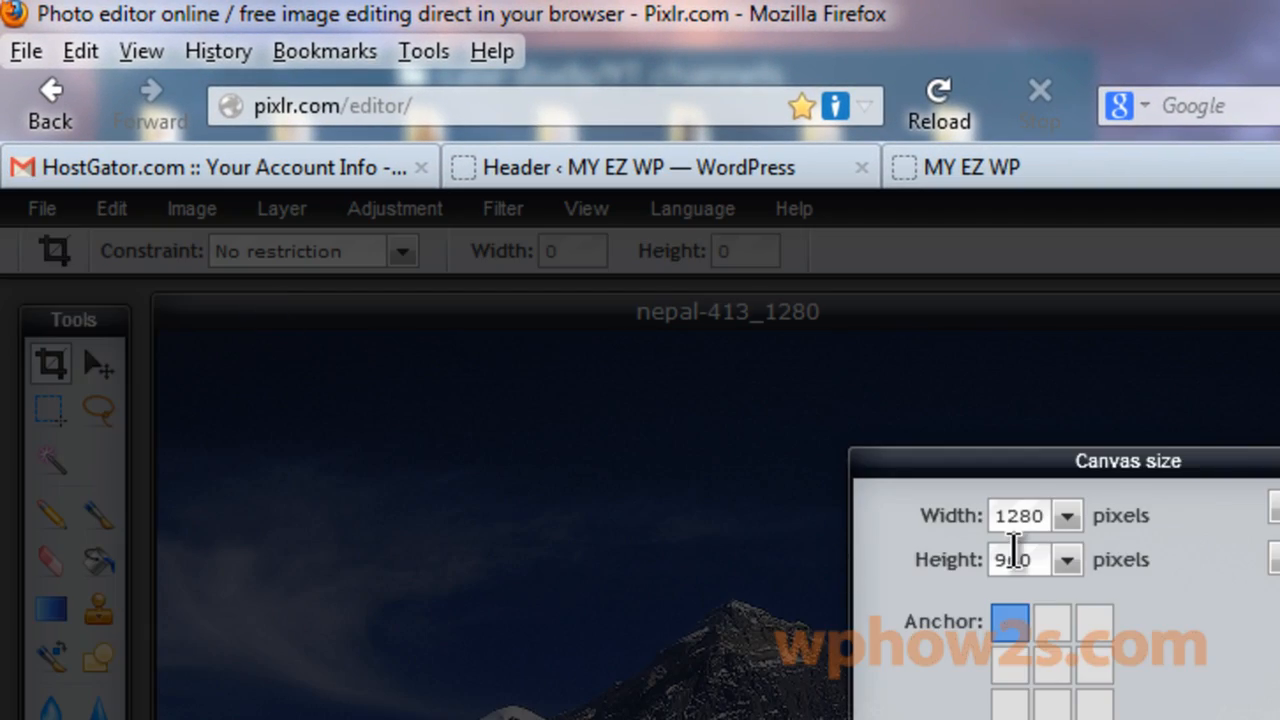
pyautogui.doubleClick(1020, 515)
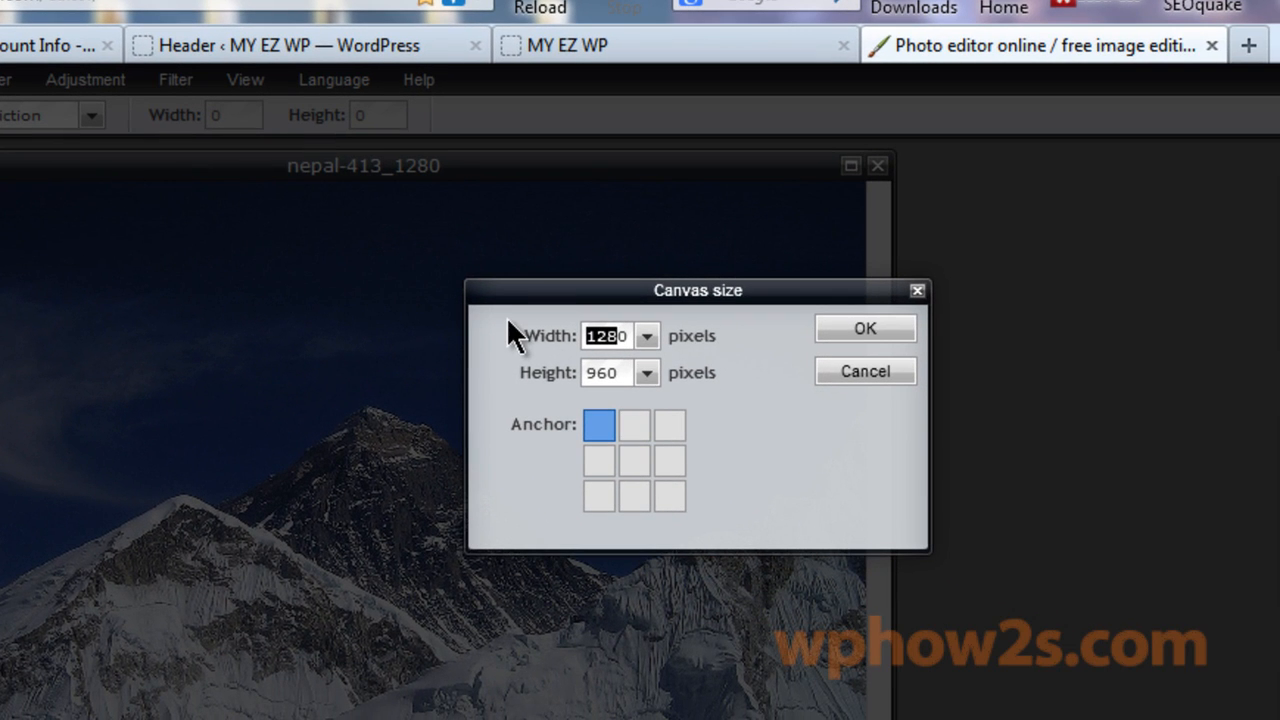
pyautogui.write('960')
pyautogui.moveTo(610, 372); pyautogui.dragTo(543, 362)
pyautogui.write('250')
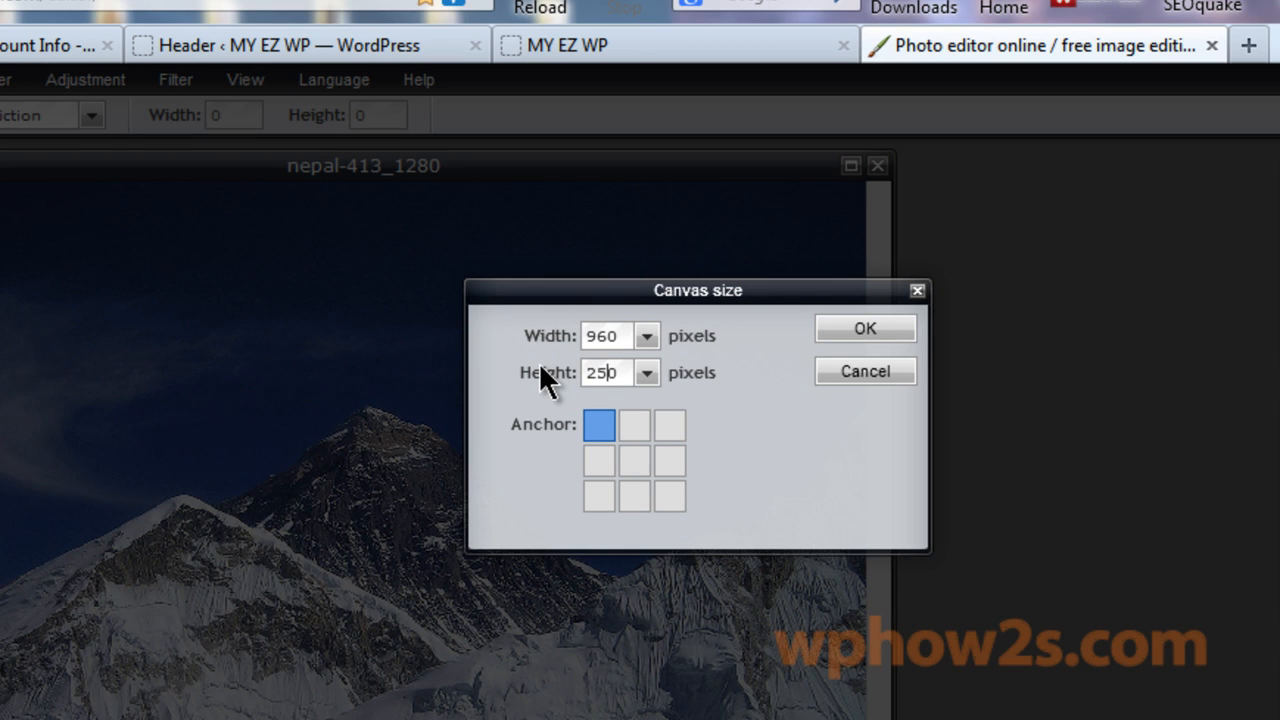
pyautogui.click(862, 333)
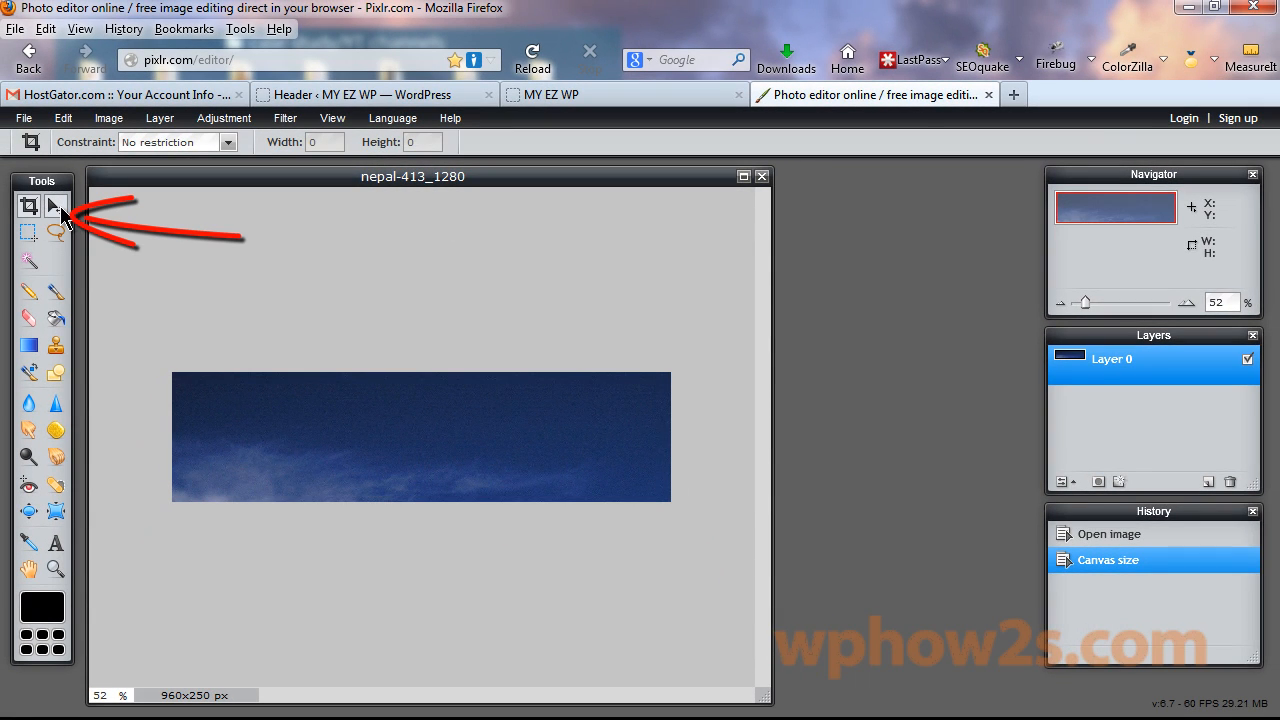
# Move the photo up and left so the mountain peak fills the strip.
pyautogui.click(57, 207)
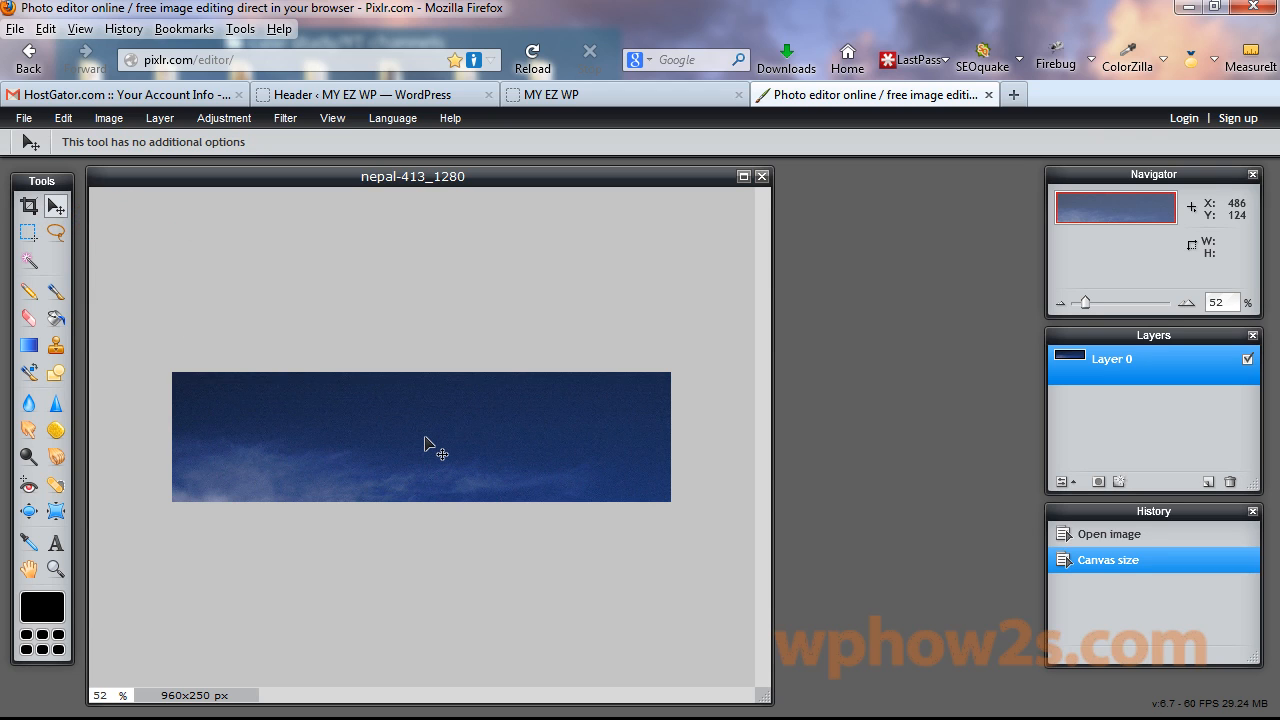
pyautogui.moveTo(425, 437); pyautogui.dragTo(336, 313)
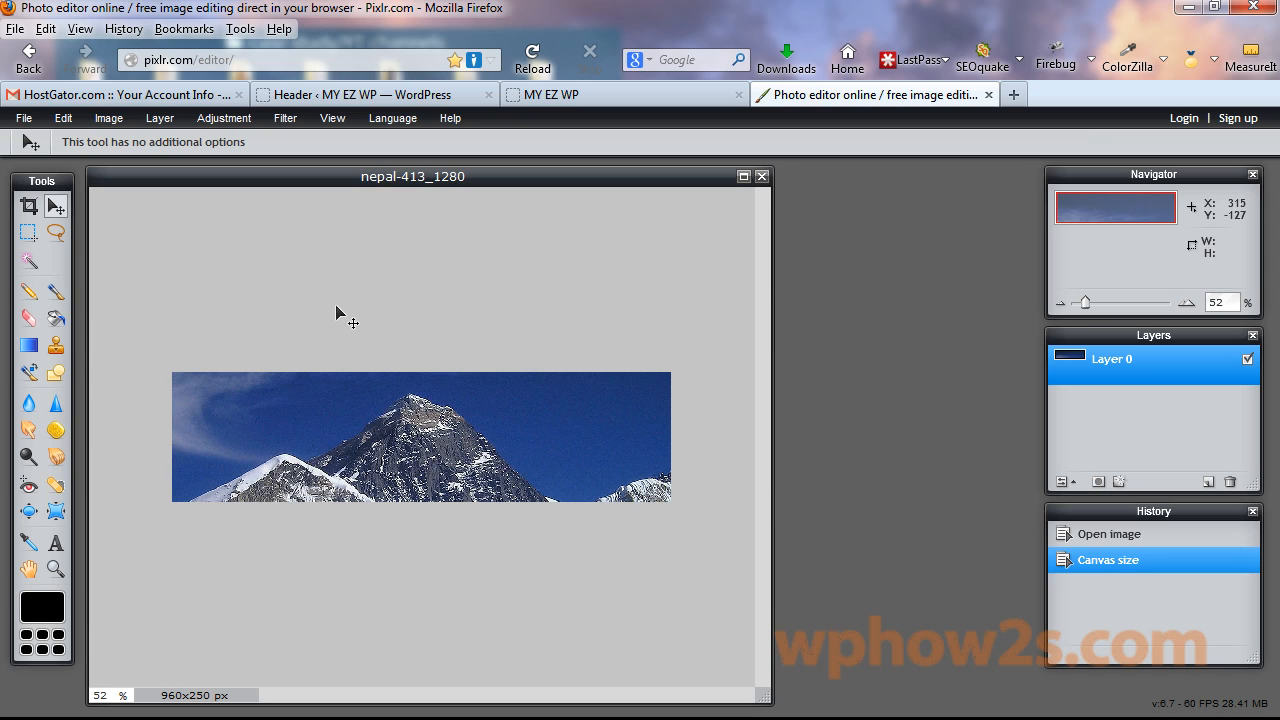
pyautogui.moveTo(336, 310); pyautogui.dragTo(330, 306)
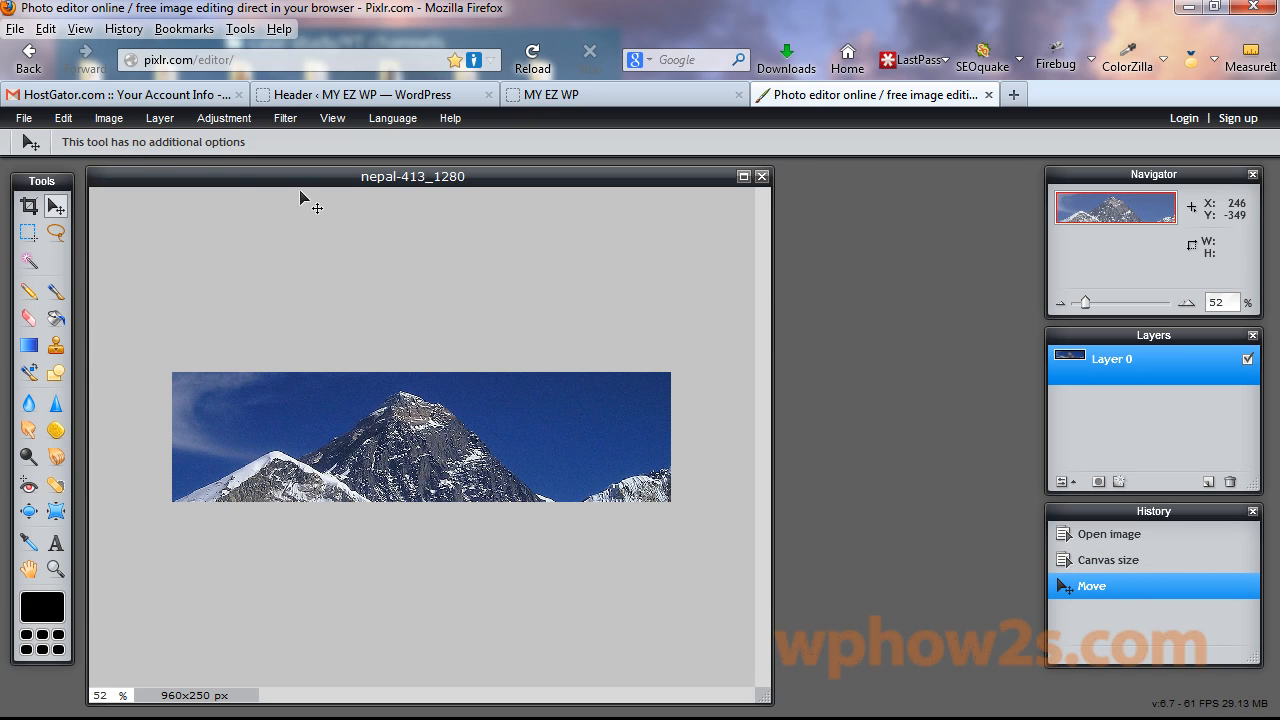
# Begin saving the image as JPEG with quality set to 90.
pyautogui.click(22, 118)
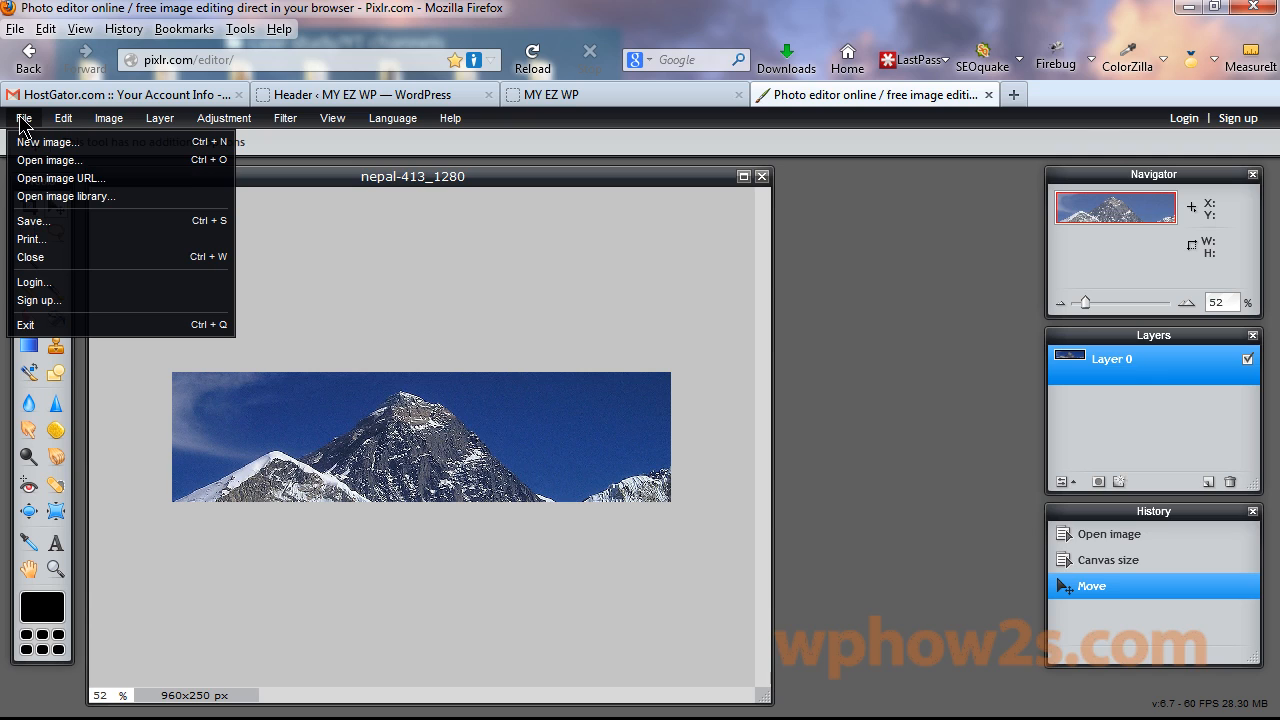
pyautogui.click(36, 221)
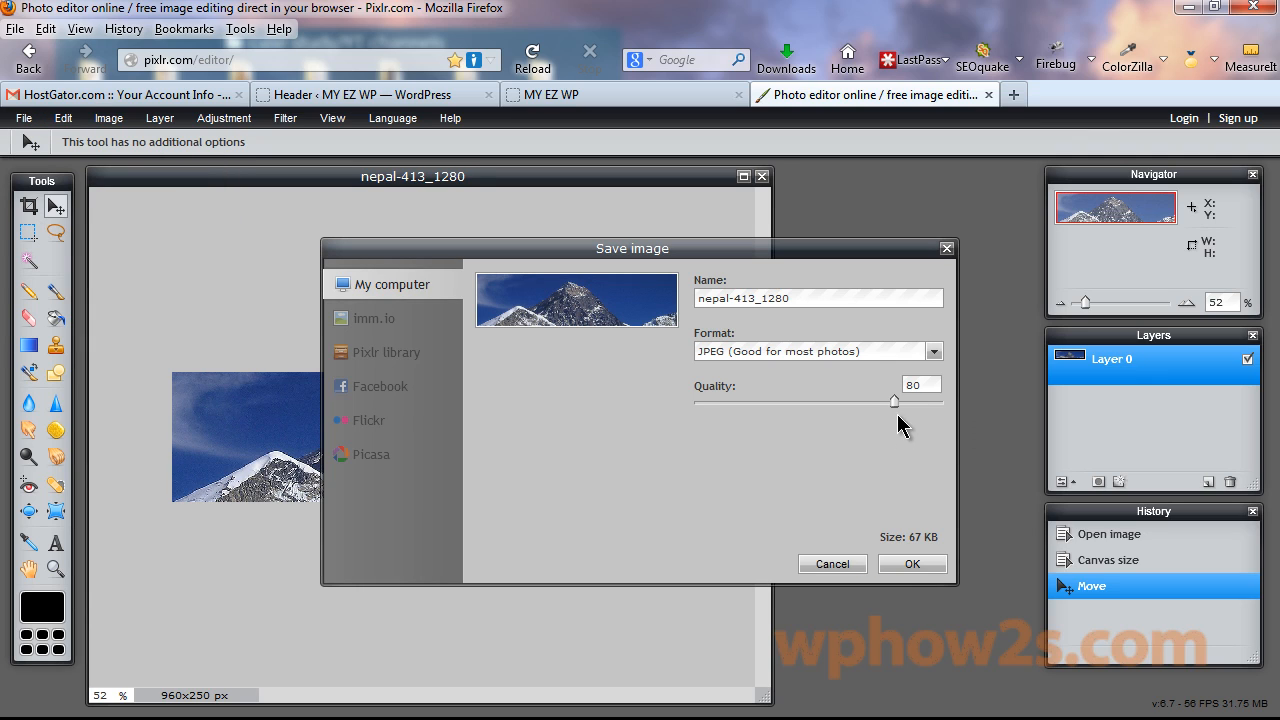
pyautogui.moveTo(894, 401); pyautogui.dragTo(920, 402)
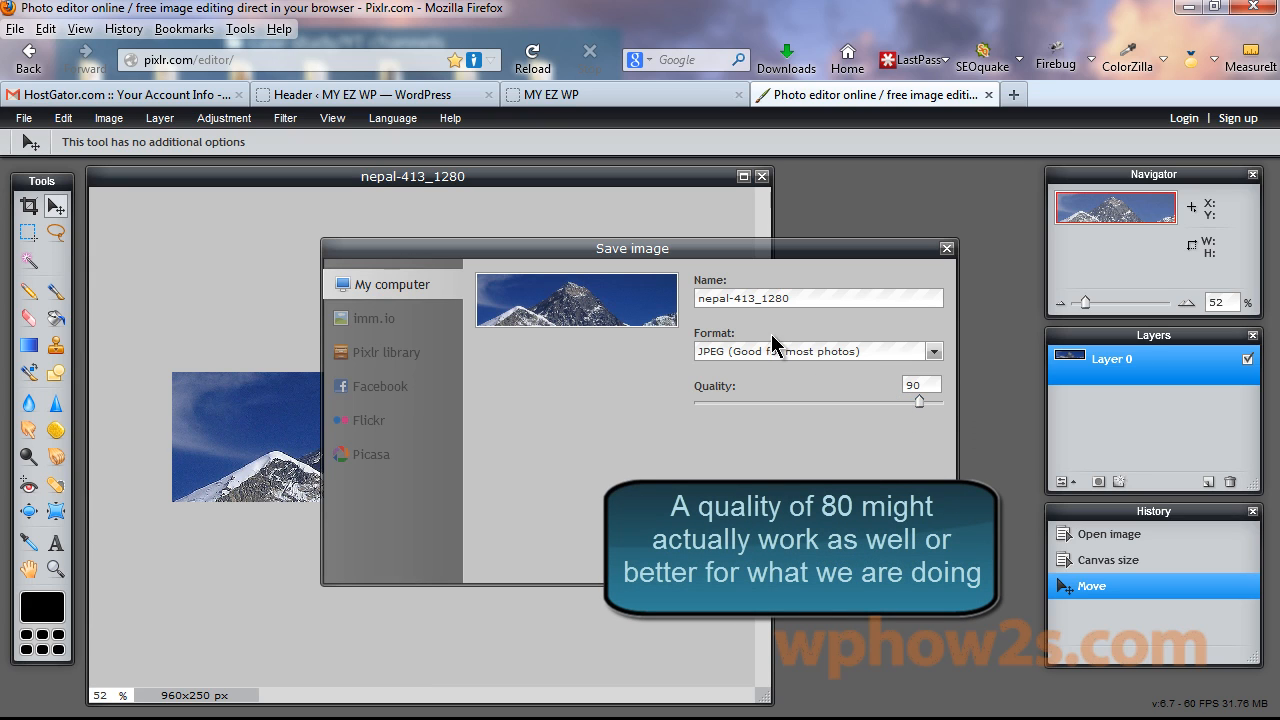
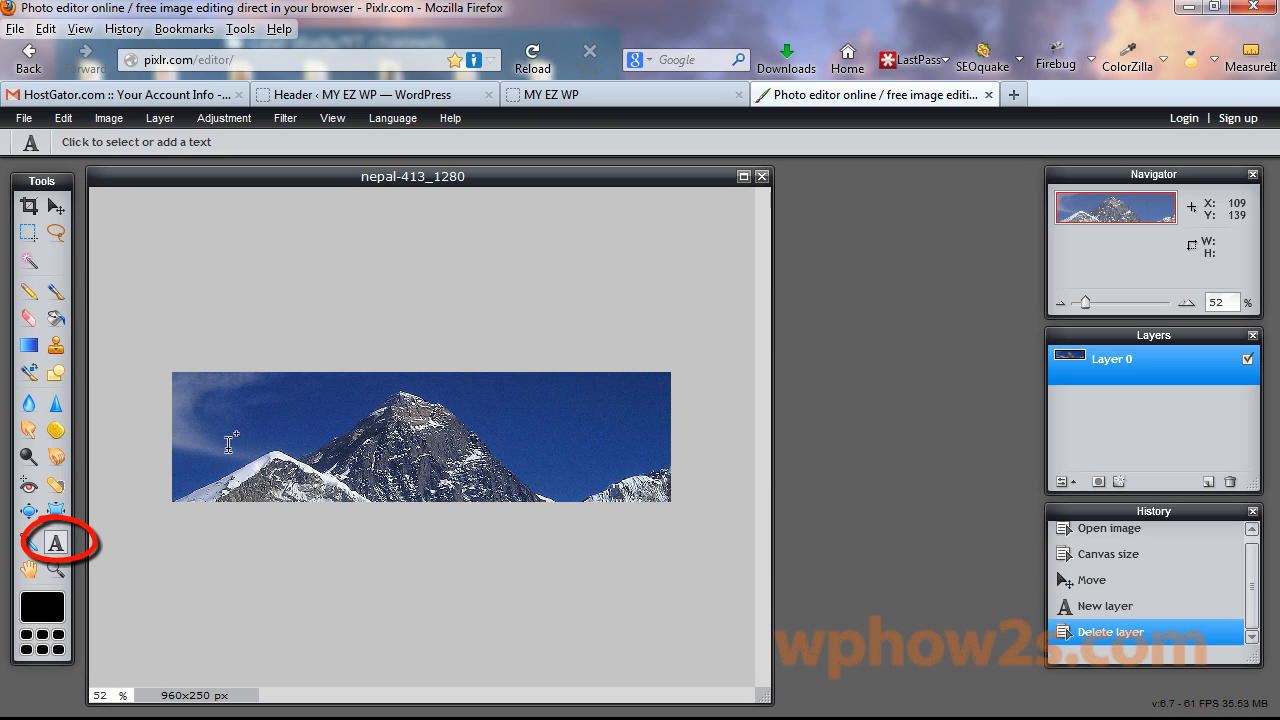
# Place the 'Reach For The Top' text on the banner and set its font to Euphemia.
pyautogui.click(229, 444)
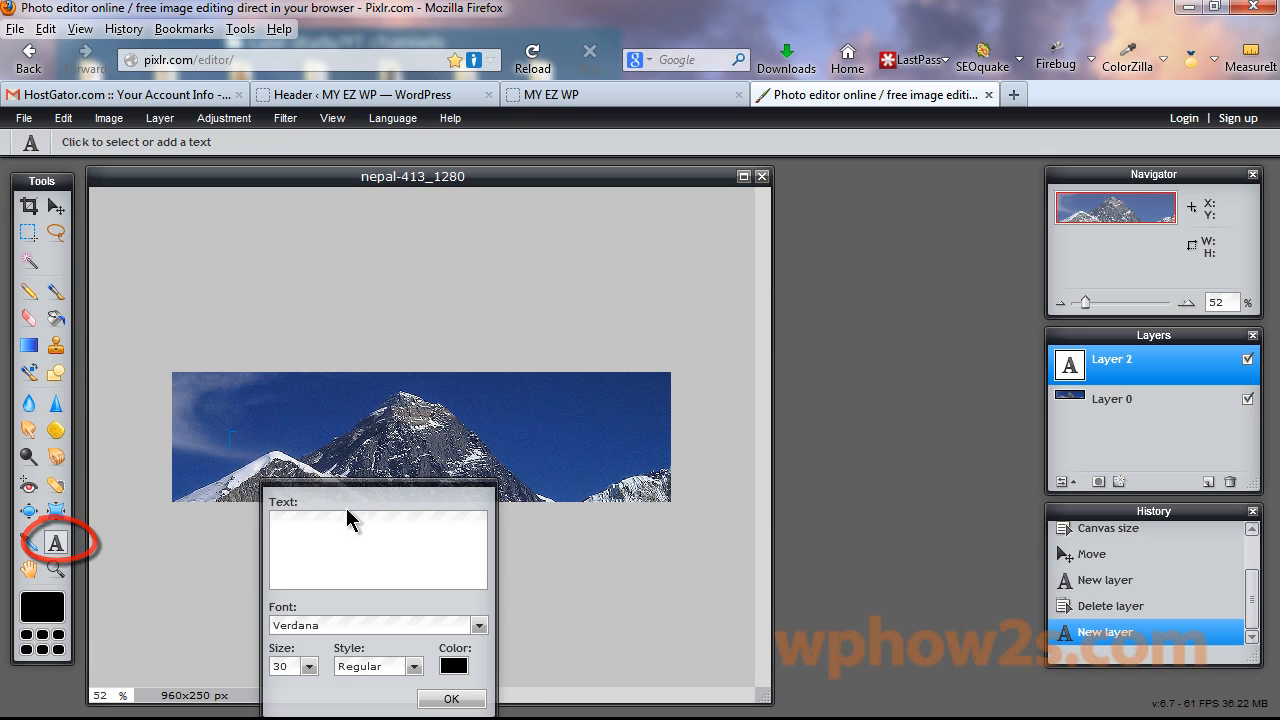
pyautogui.moveTo(357, 505); pyautogui.dragTo(609, 331)
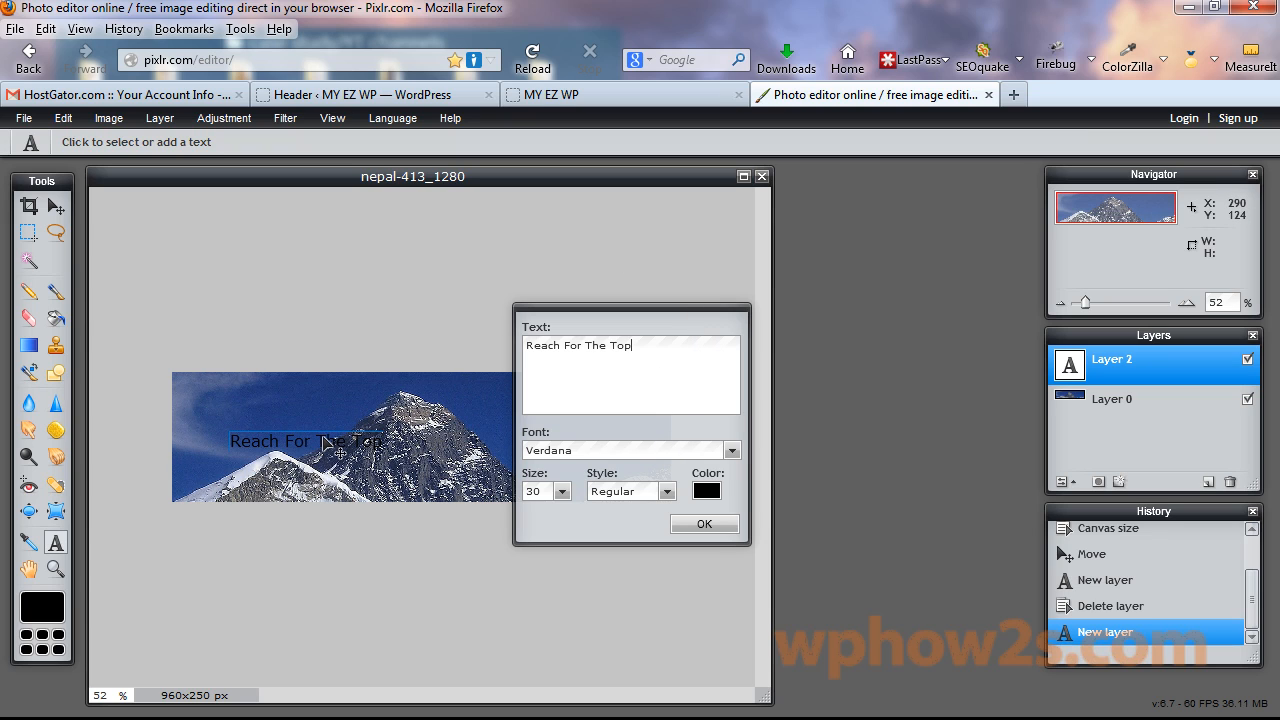
pyautogui.moveTo(323, 440); pyautogui.dragTo(442, 470)
pyautogui.moveTo(662, 428); pyautogui.dragTo(794, 421)
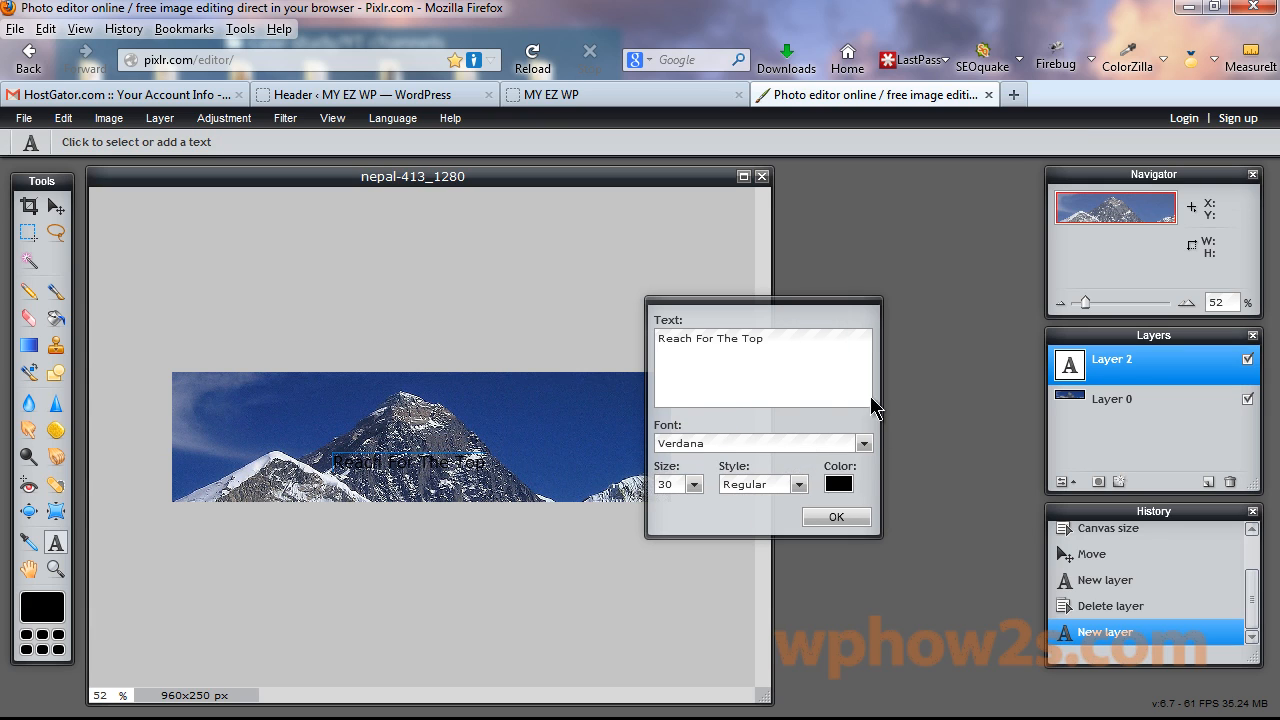
pyautogui.click(864, 443)
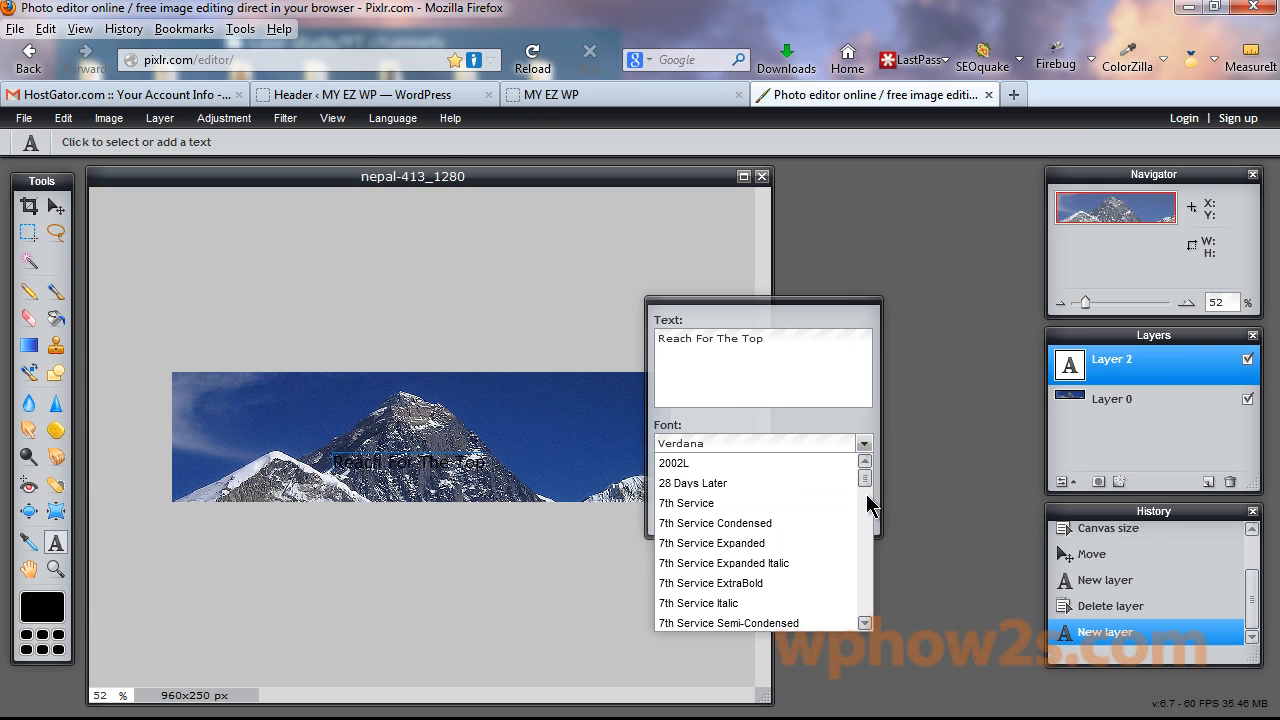
pyautogui.click(858, 623)
pyautogui.click(864, 443)
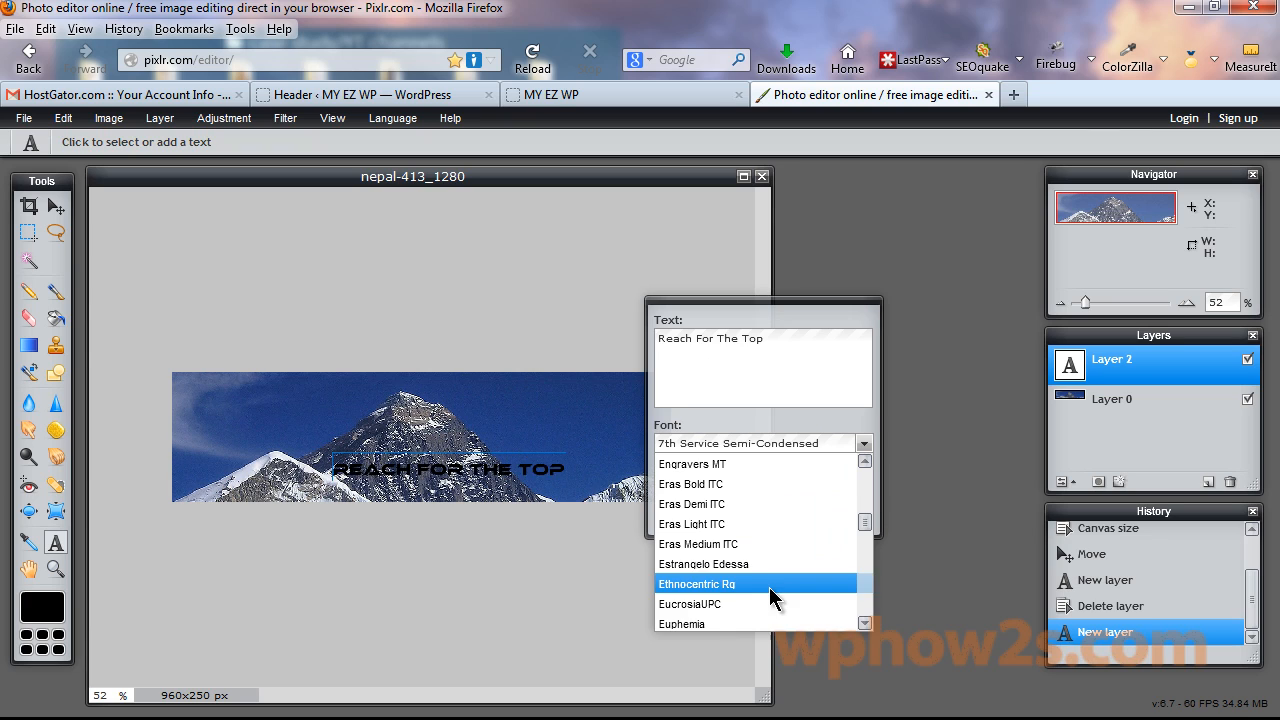
pyautogui.click(675, 624)
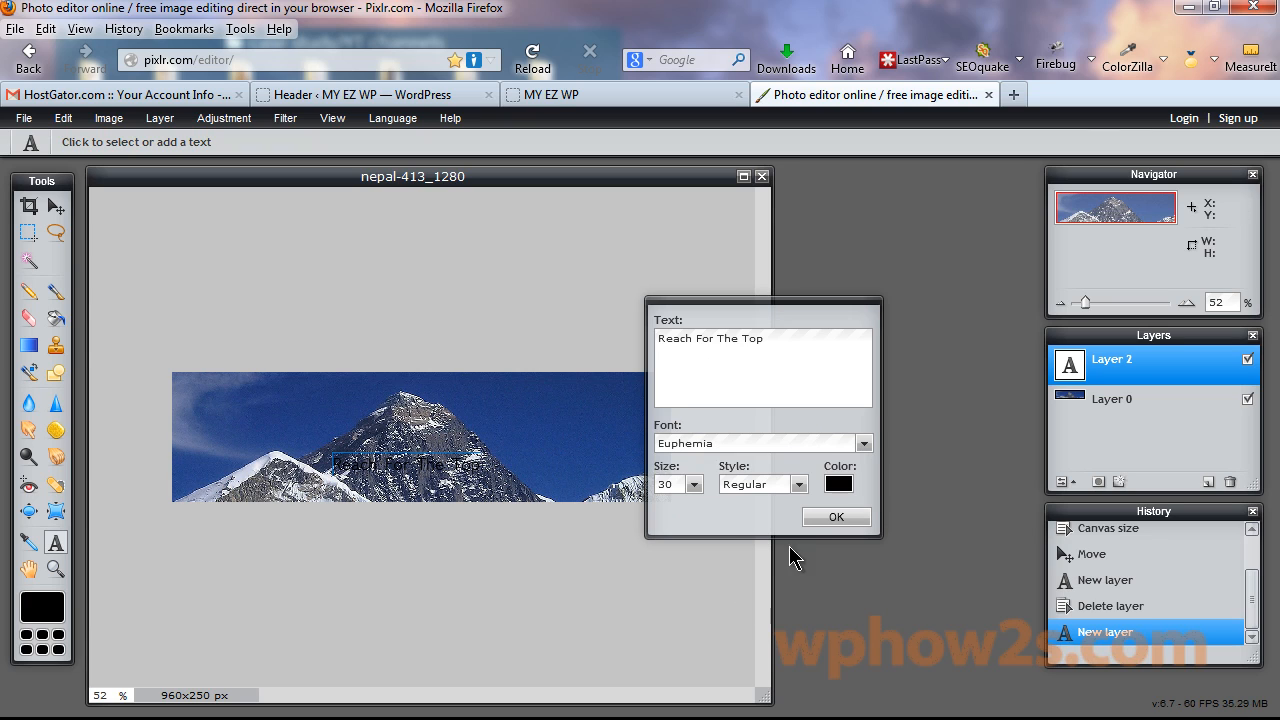
# Resize the title text to 86 and position it across the mountain banner.
pyautogui.click(699, 482)
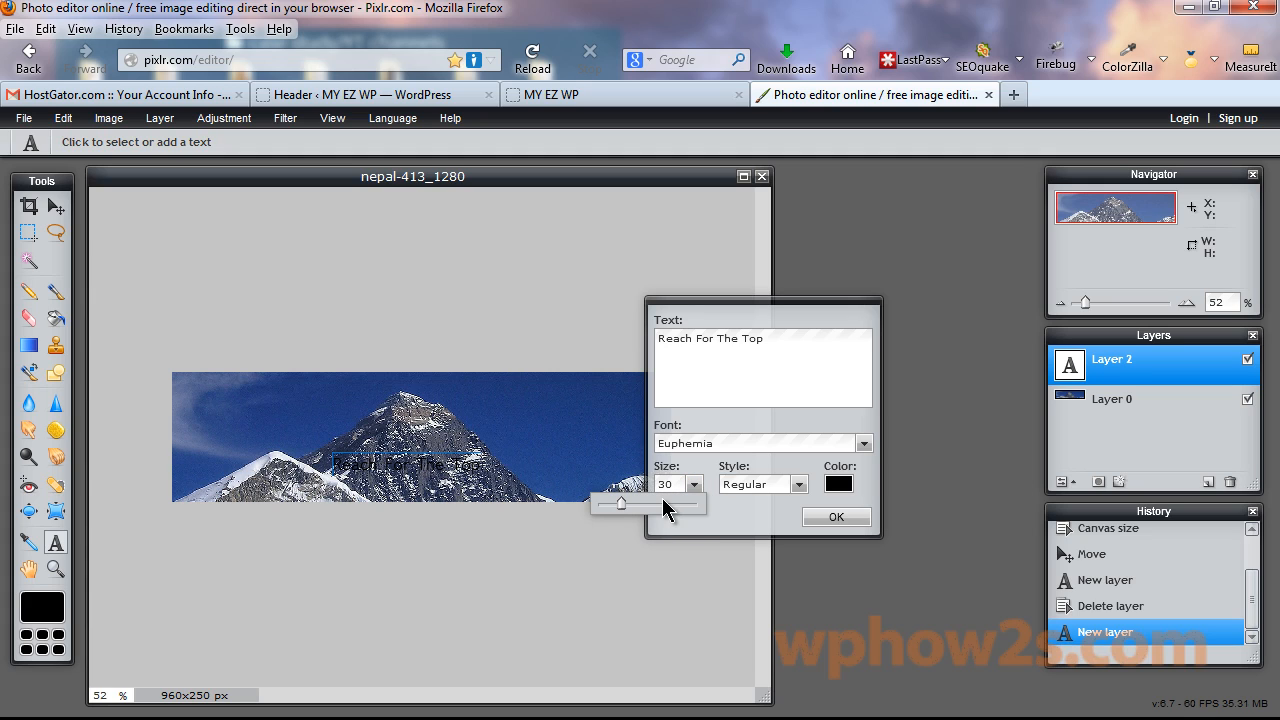
pyautogui.moveTo(621, 503); pyautogui.dragTo(652, 507)
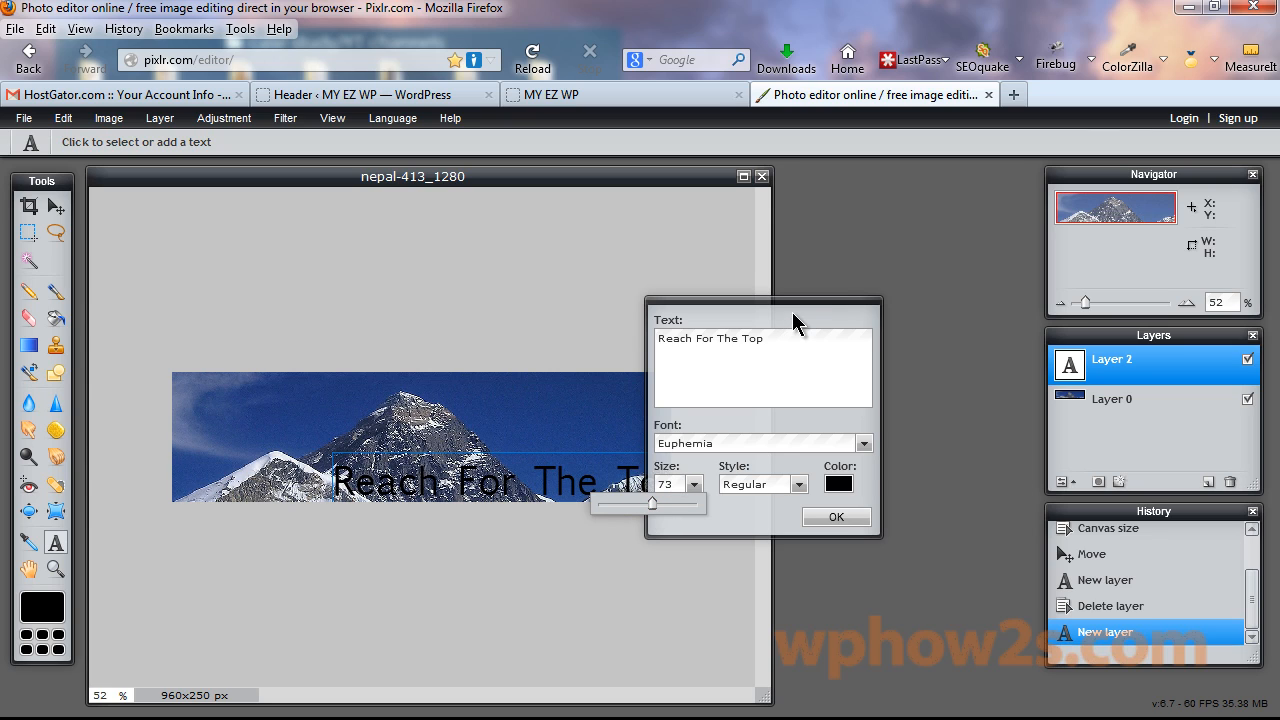
pyautogui.moveTo(792, 314); pyautogui.dragTo(955, 330)
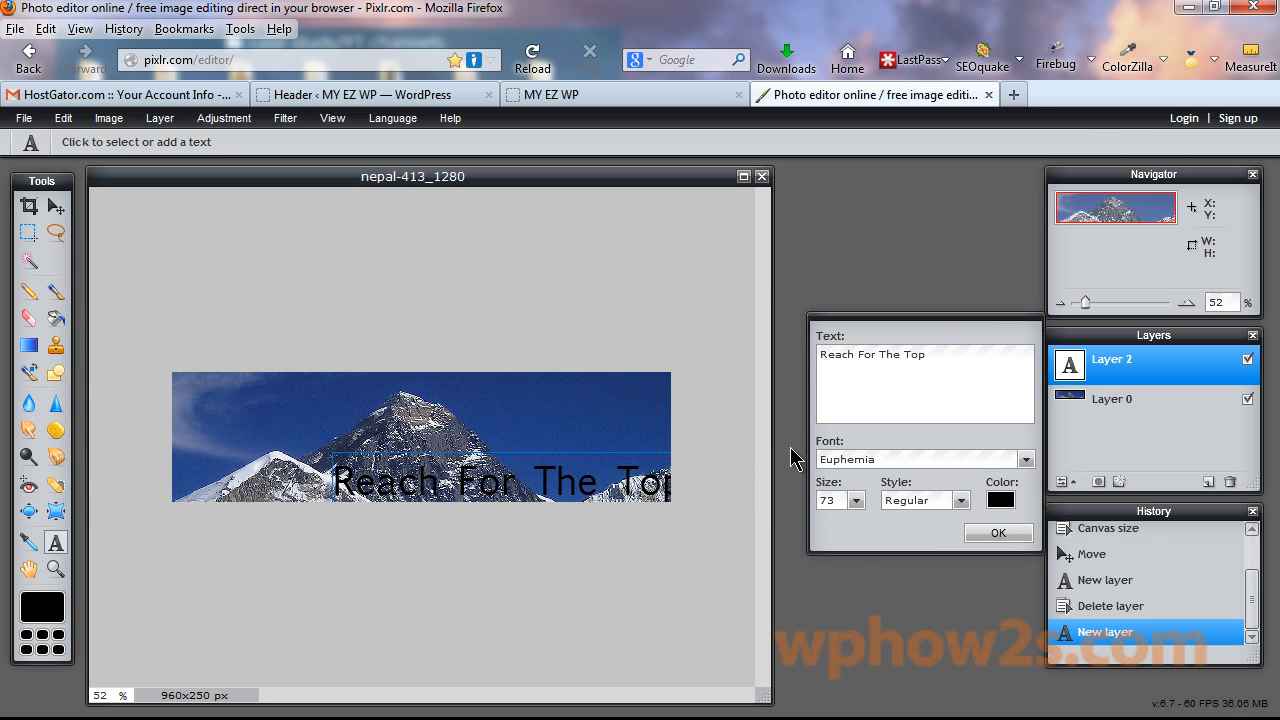
pyautogui.moveTo(490, 490); pyautogui.dragTo(387, 473)
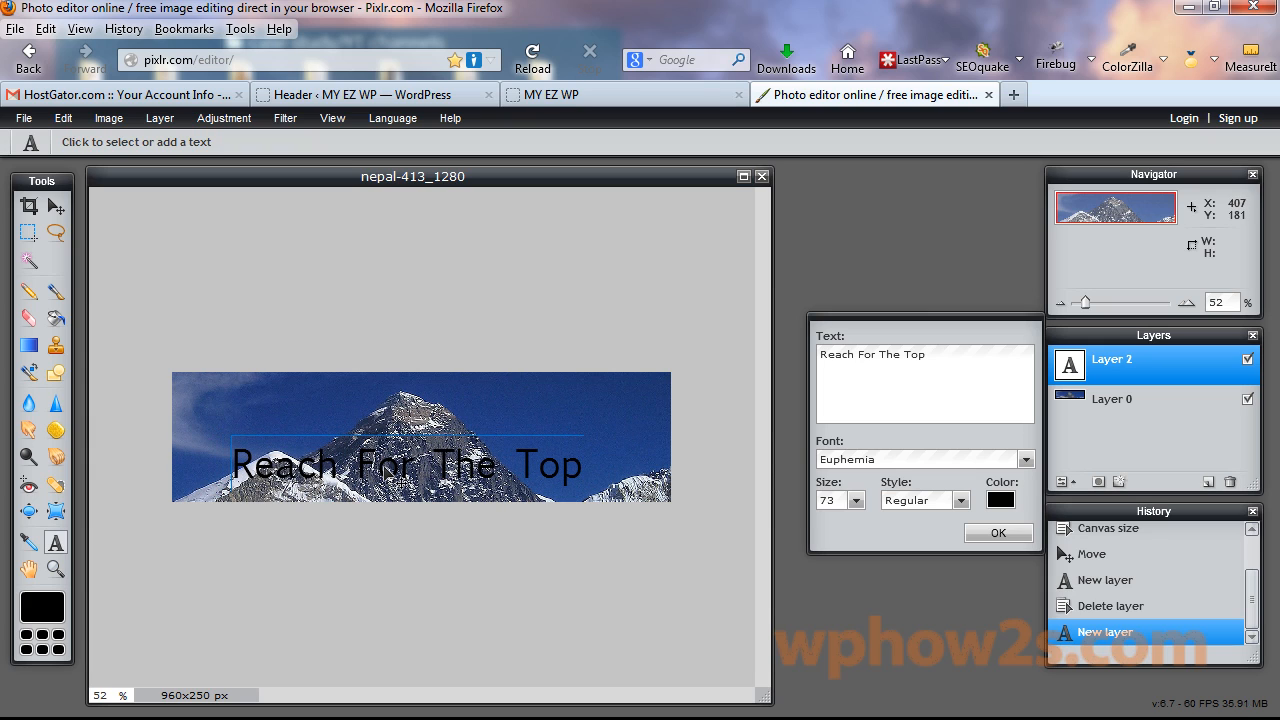
pyautogui.click(856, 501)
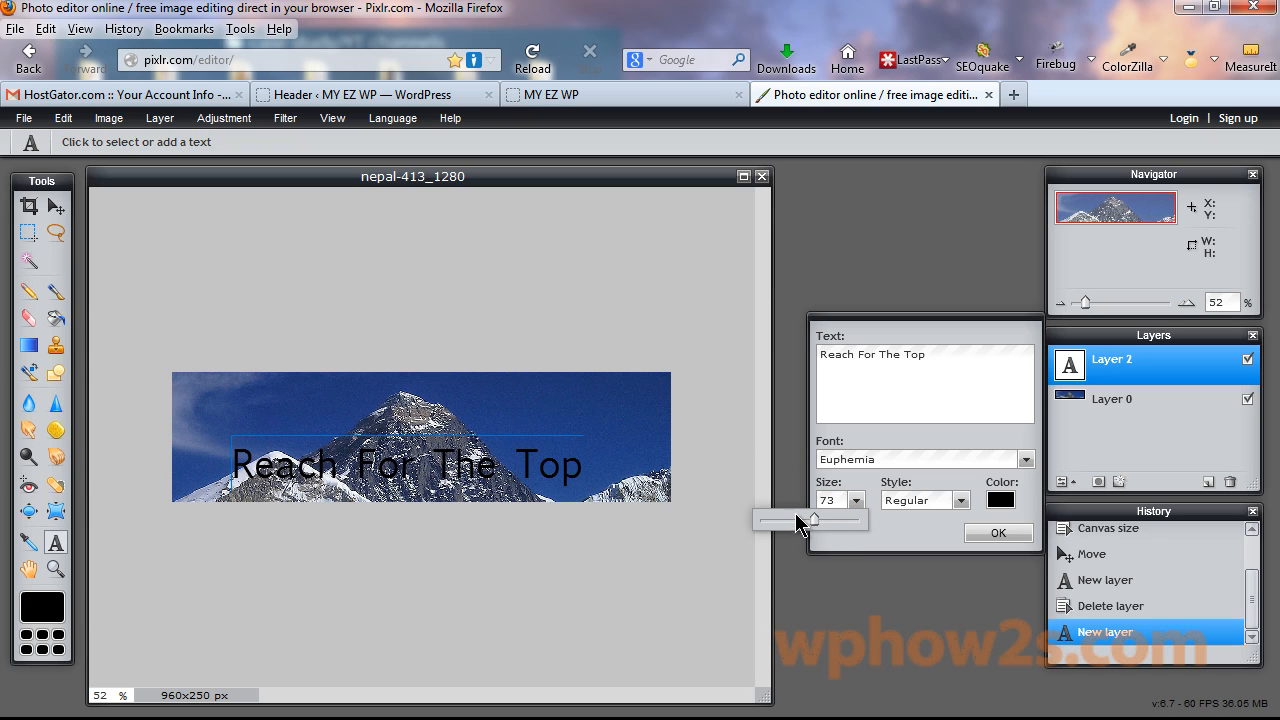
pyautogui.moveTo(814, 516); pyautogui.dragTo(830, 517)
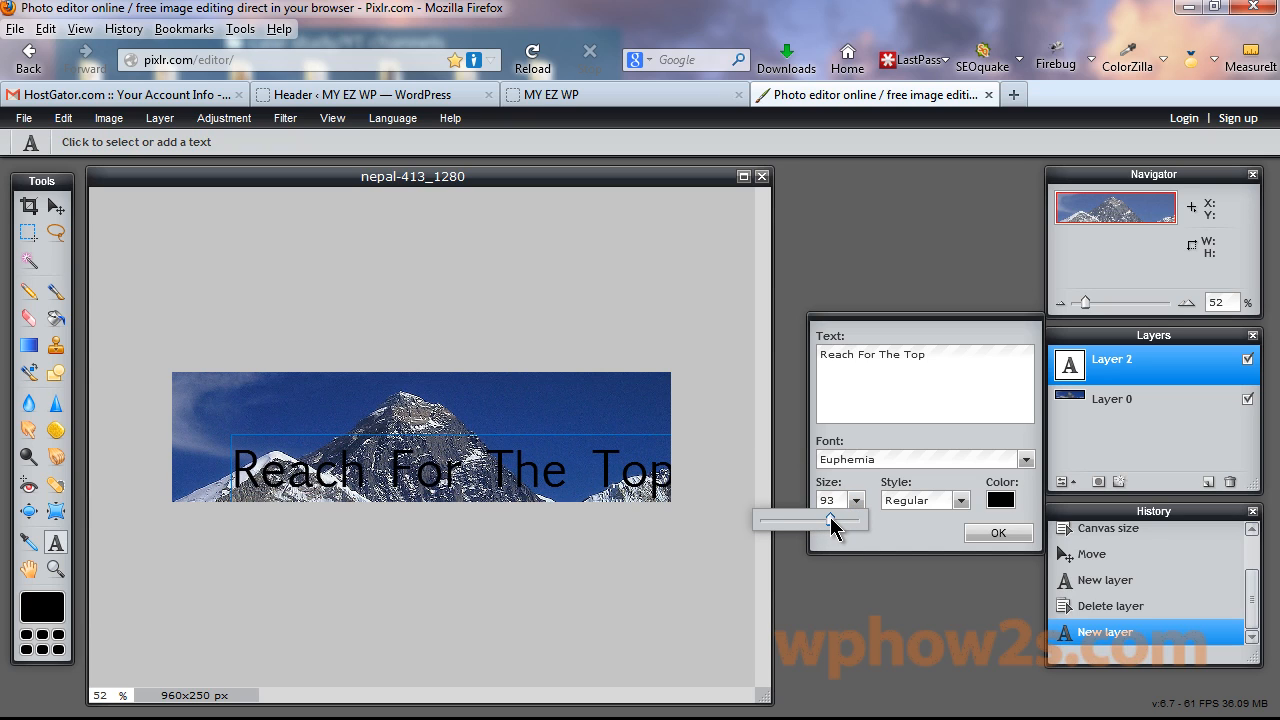
pyautogui.moveTo(520, 484); pyautogui.dragTo(489, 482)
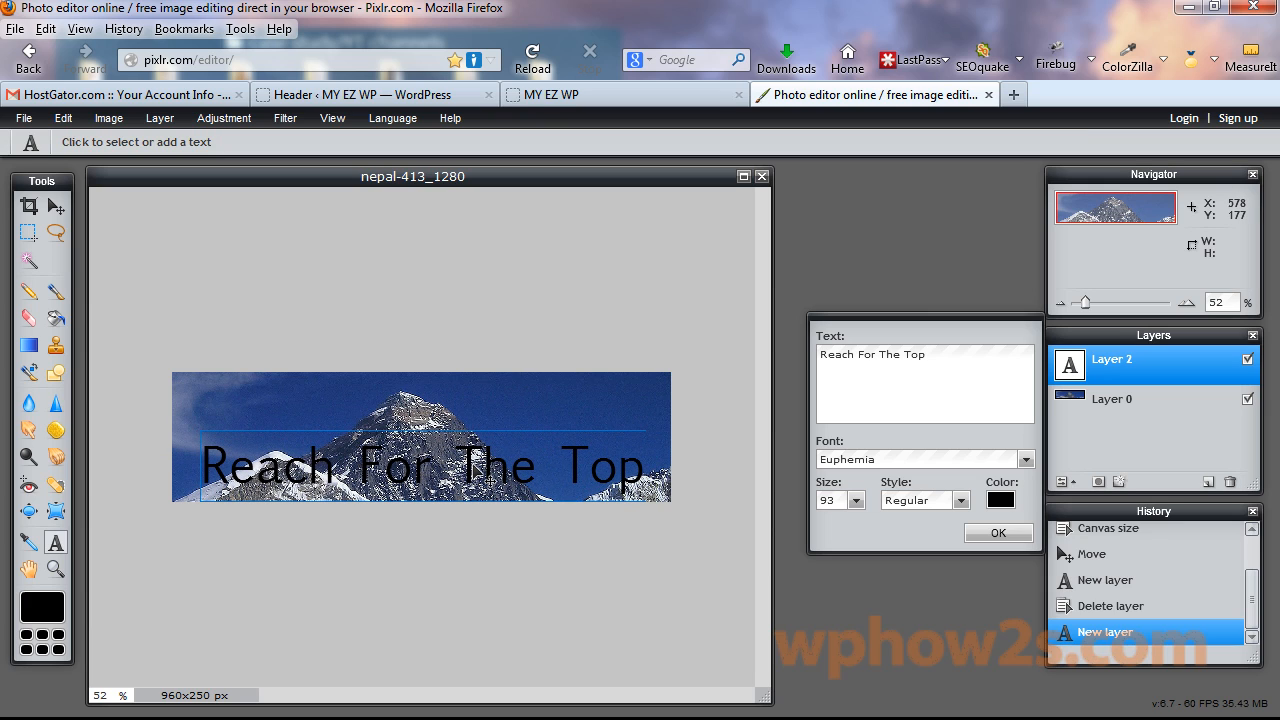
pyautogui.click(856, 500)
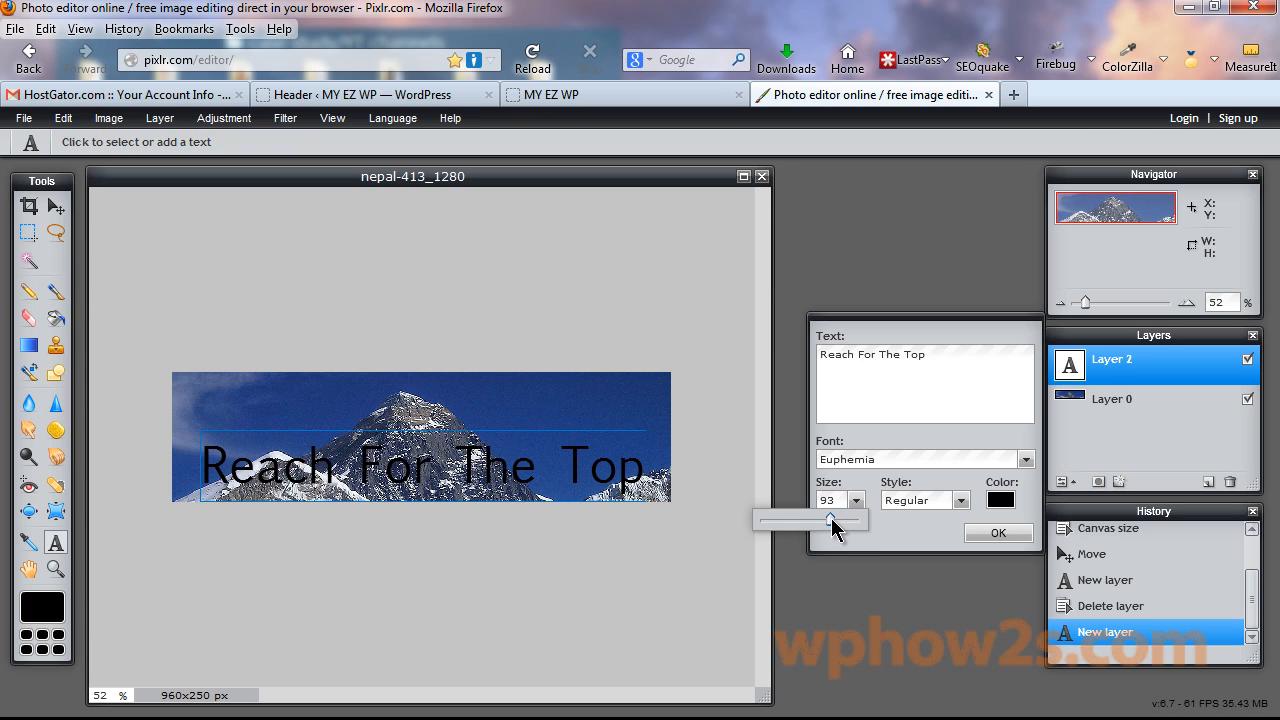
pyautogui.moveTo(831, 519); pyautogui.dragTo(826, 529)
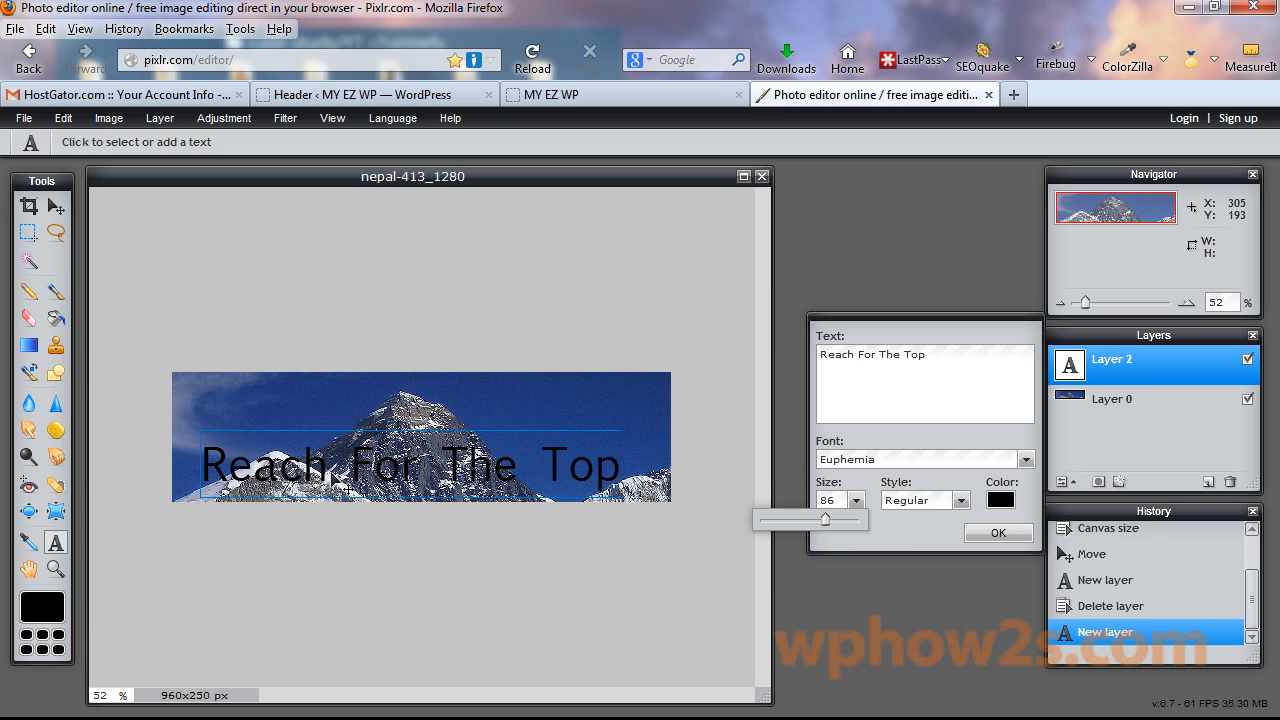
pyautogui.click(964, 501)
# Style the title Bold/Italic with colour ffffff and commit it as its own layer.
pyautogui.click(964, 501)
pyautogui.click(925, 582)
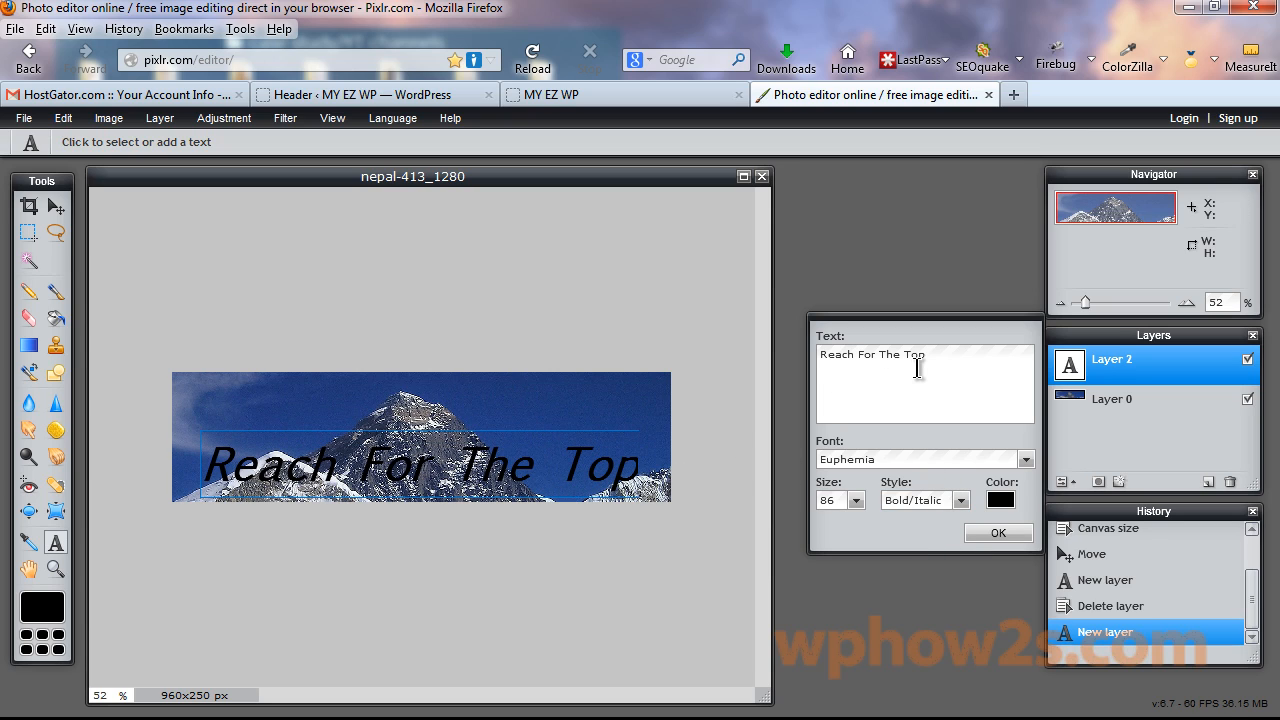
pyautogui.click(1001, 500)
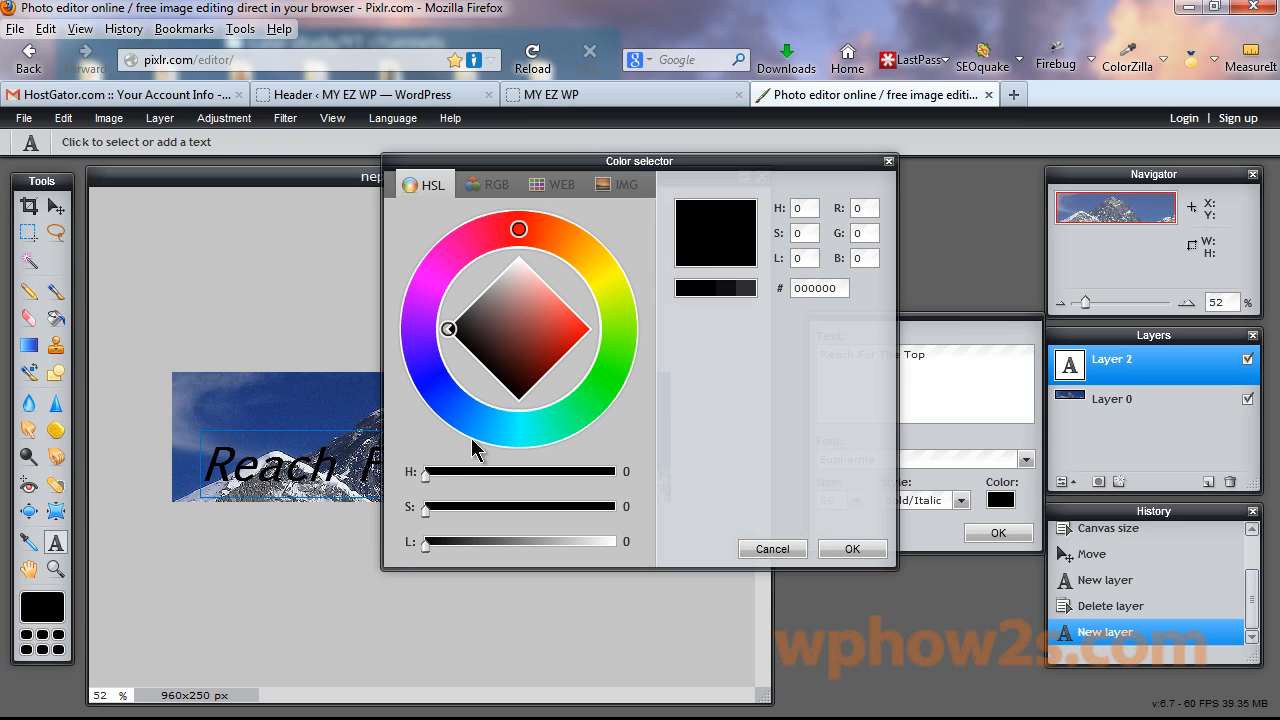
pyautogui.click(436, 387)
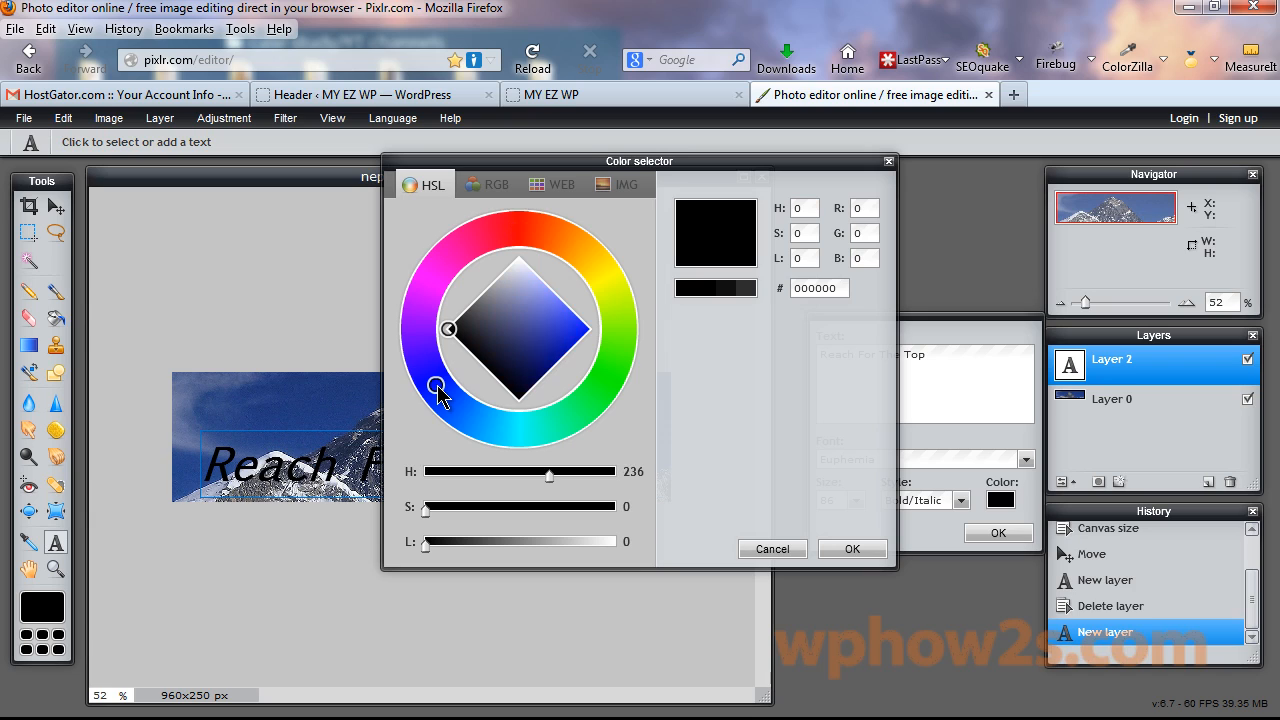
pyautogui.click(560, 336)
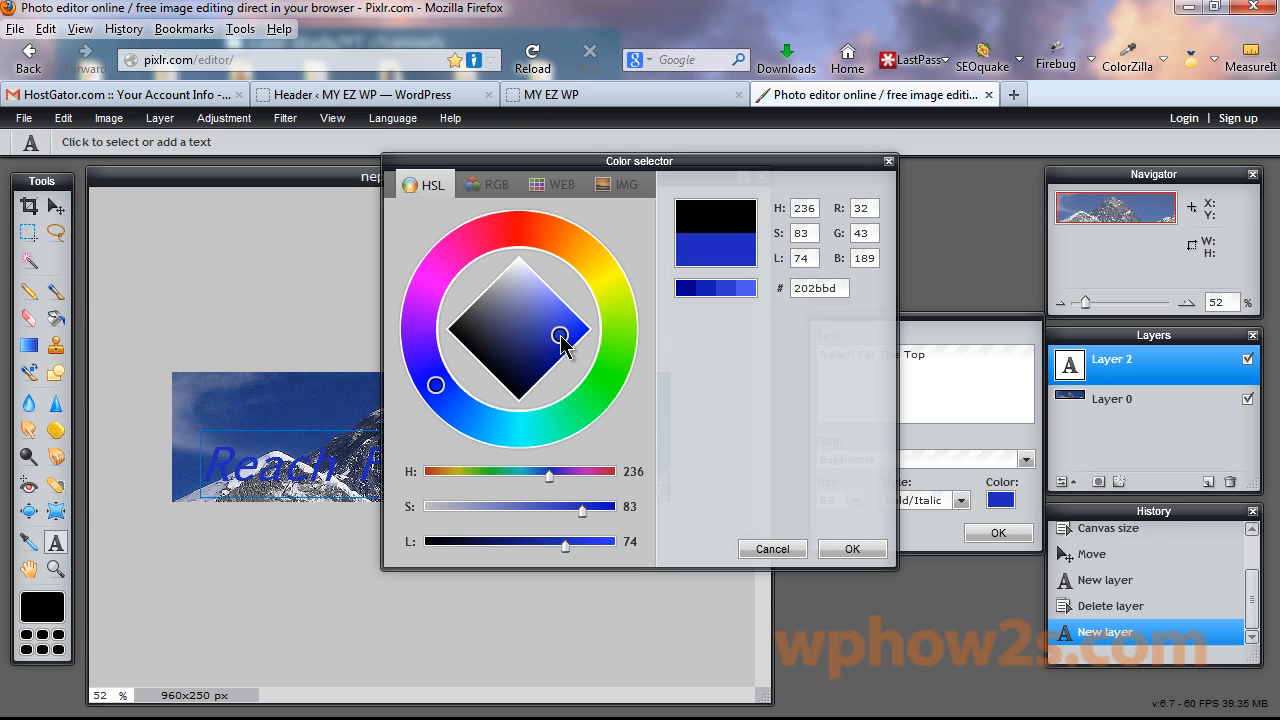
pyautogui.doubleClick(820, 288)
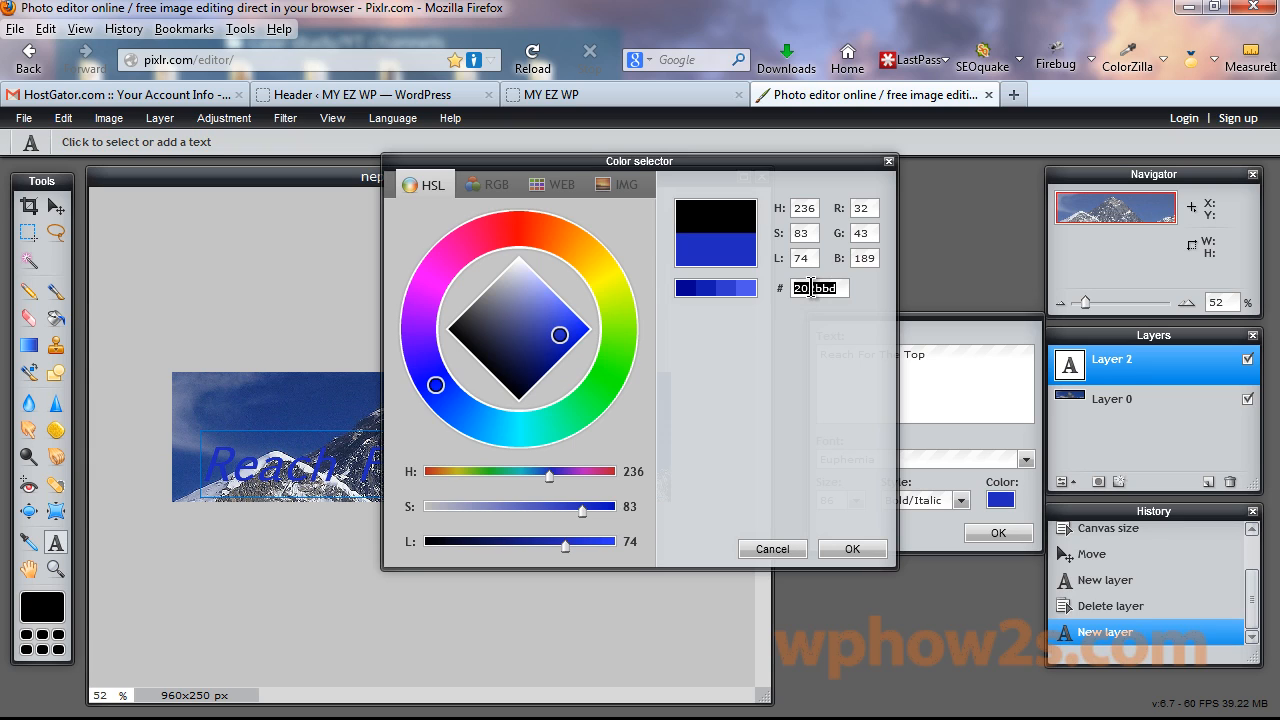
pyautogui.write('ffff')
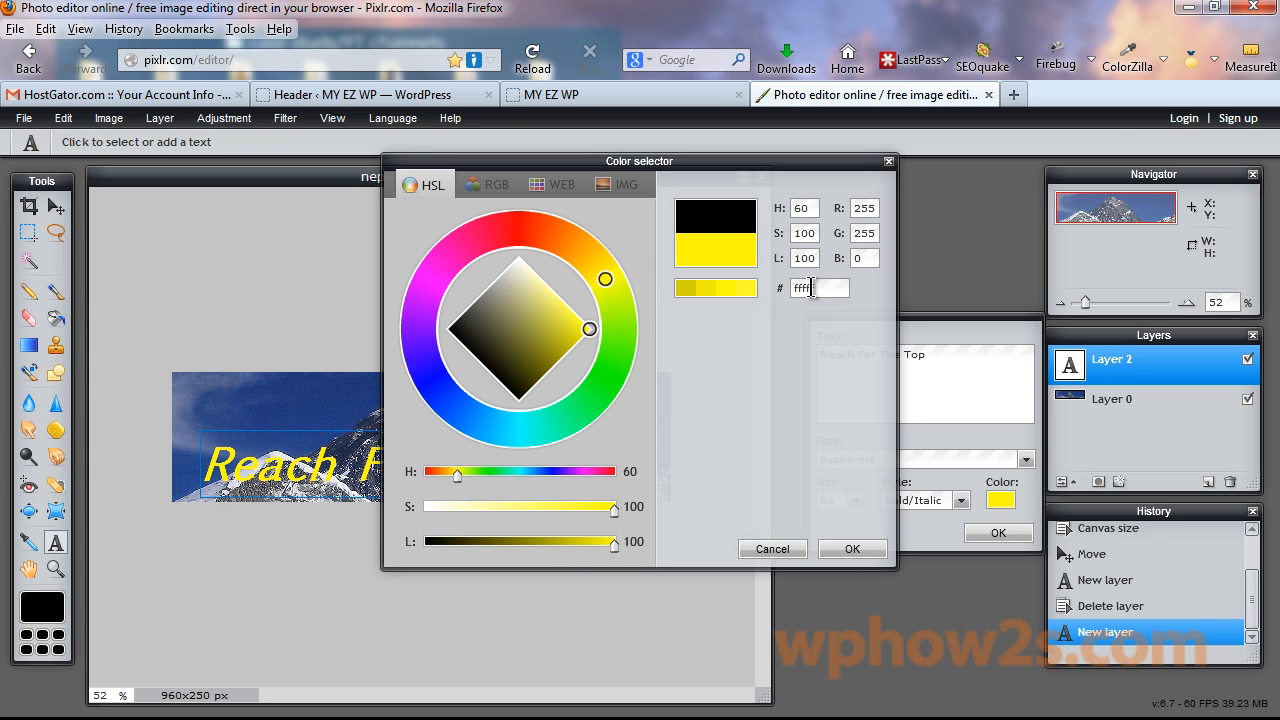
pyautogui.write('ff')
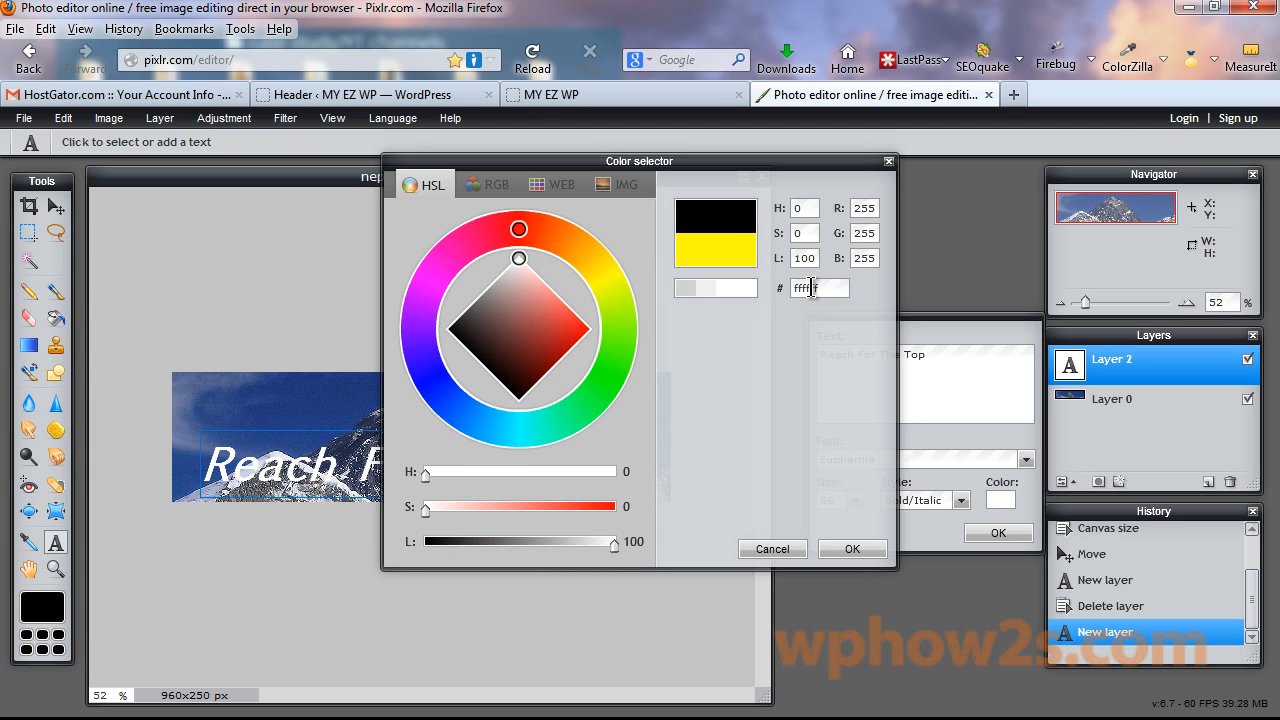
pyautogui.click(854, 552)
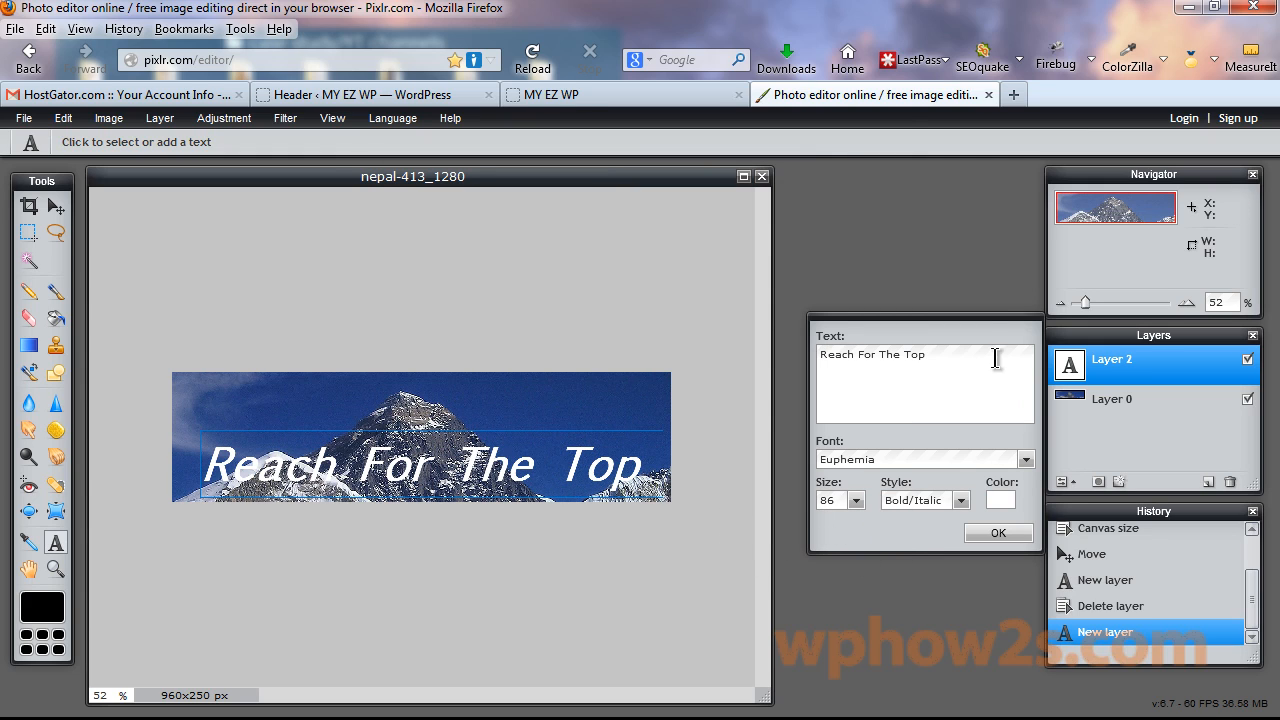
pyautogui.click(993, 536)
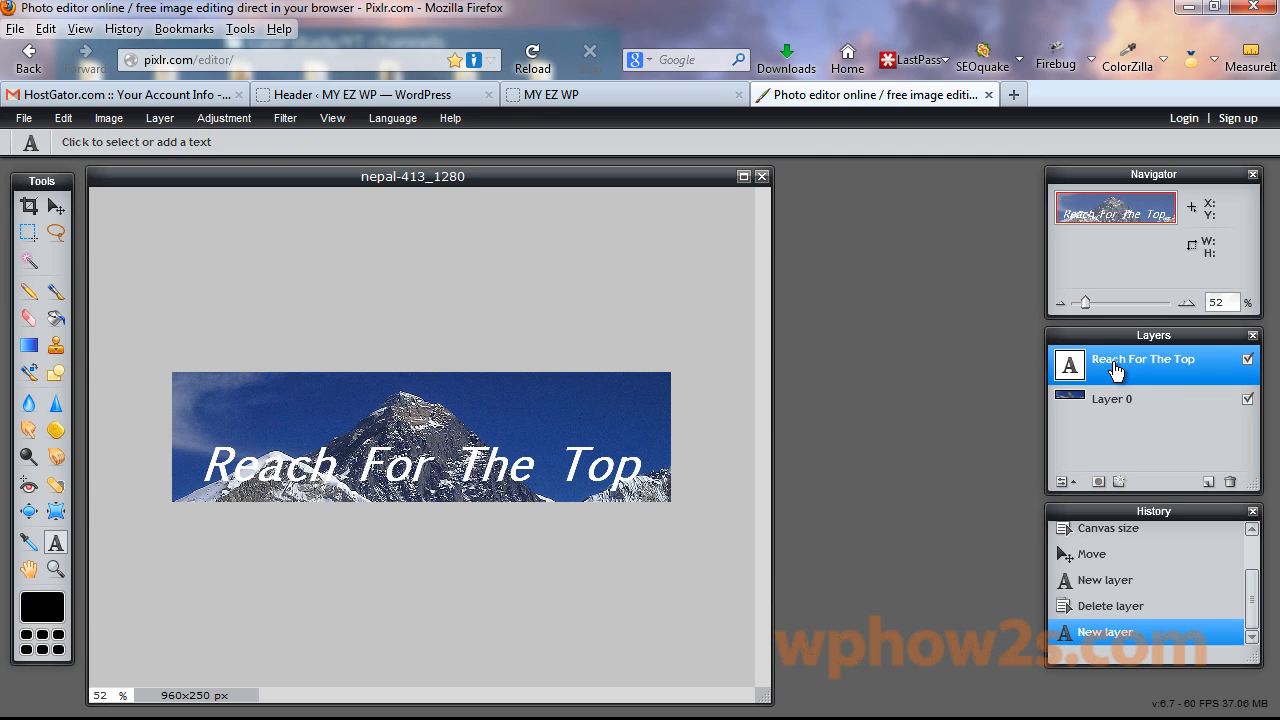
# Apply a Layer styles drop shadow with distance 4 to the Reach For The Top layer.
pyautogui.rightClick(1116, 369)
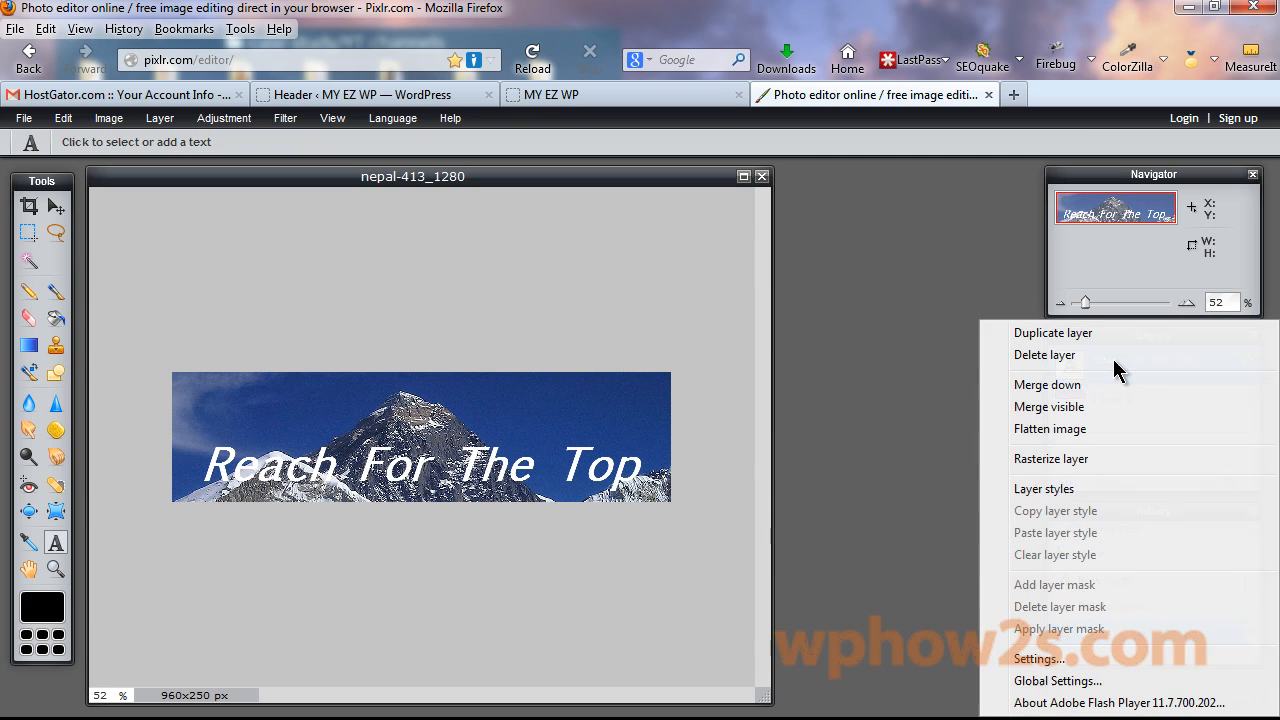
pyautogui.click(1116, 369)
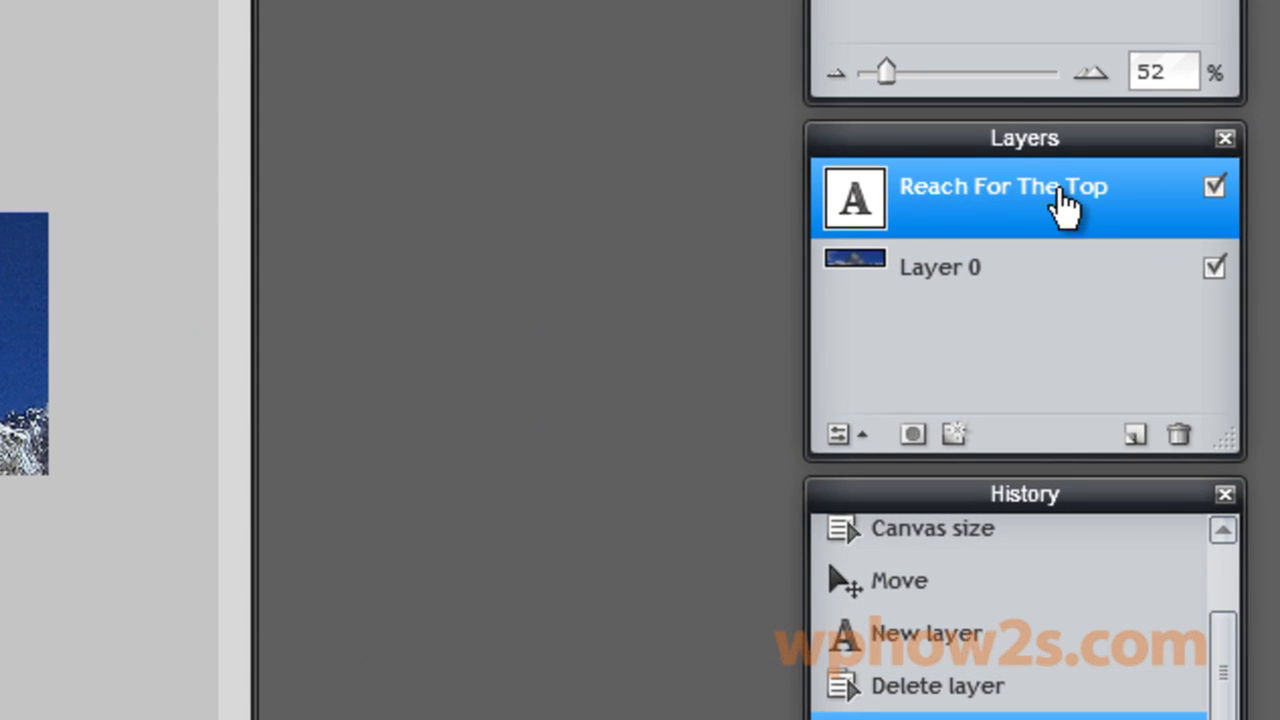
pyautogui.rightClick(981, 182)
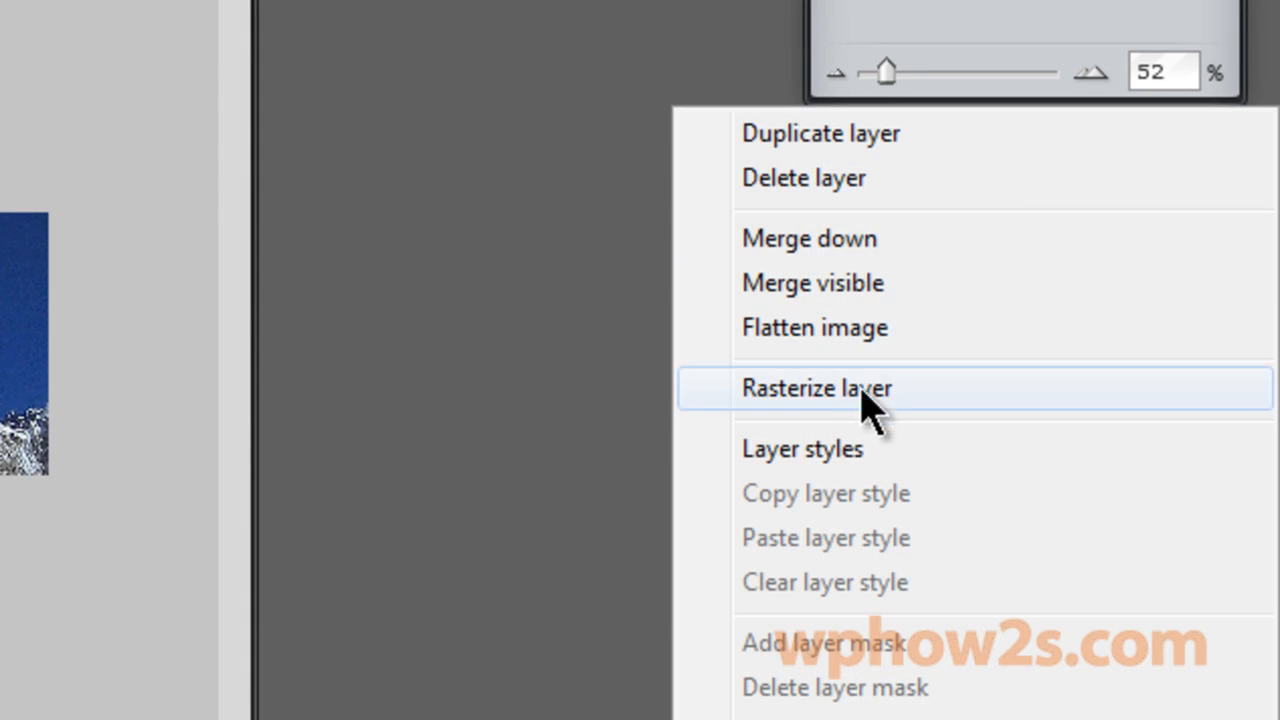
pyautogui.click(788, 450)
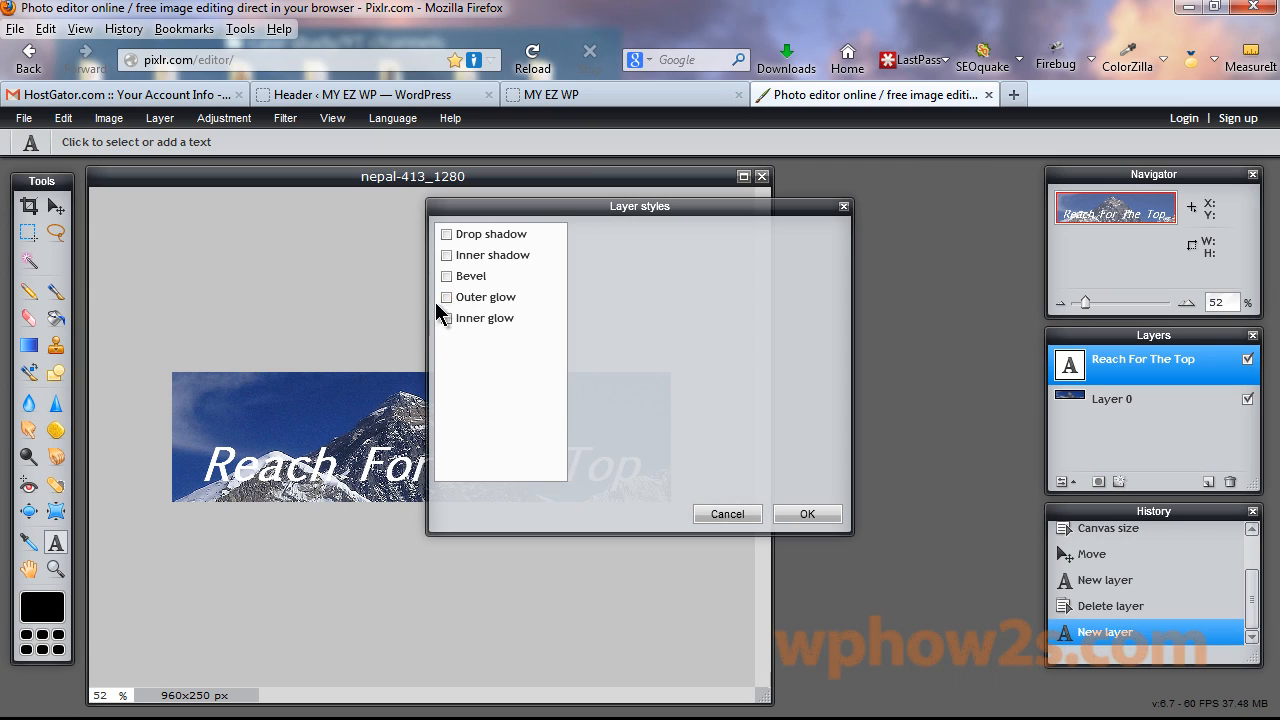
pyautogui.click(447, 235)
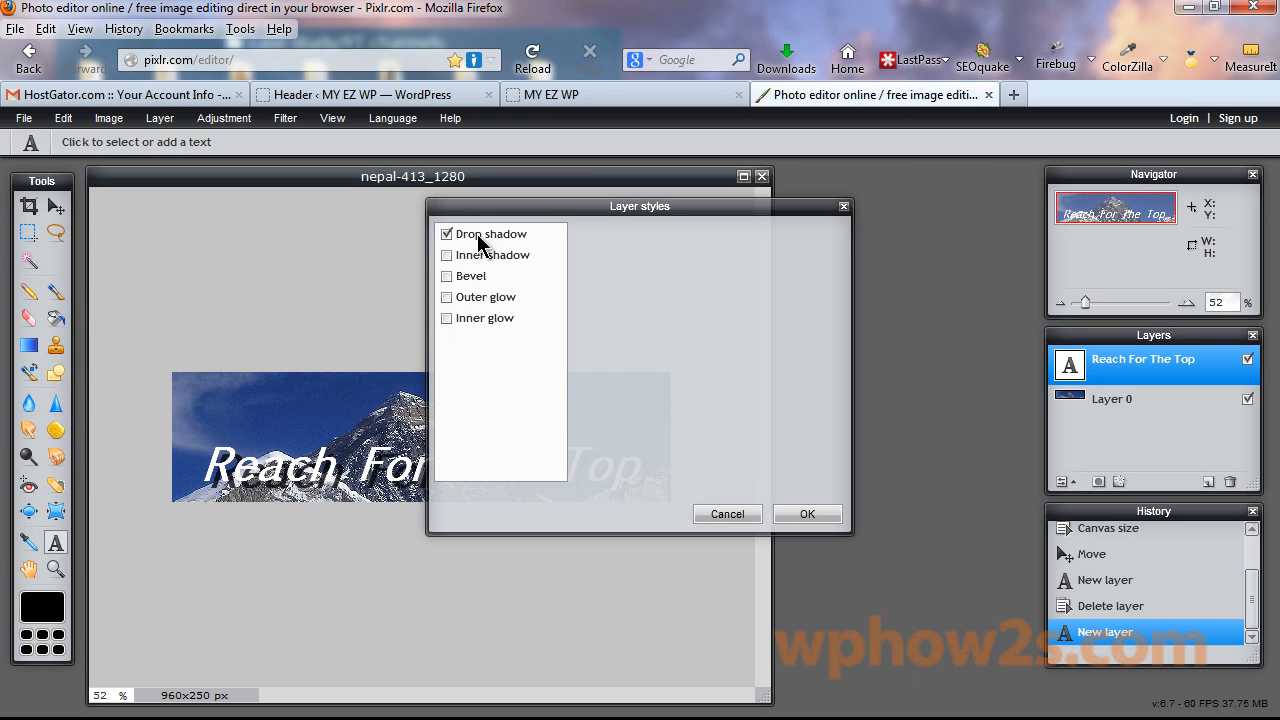
pyautogui.click(484, 237)
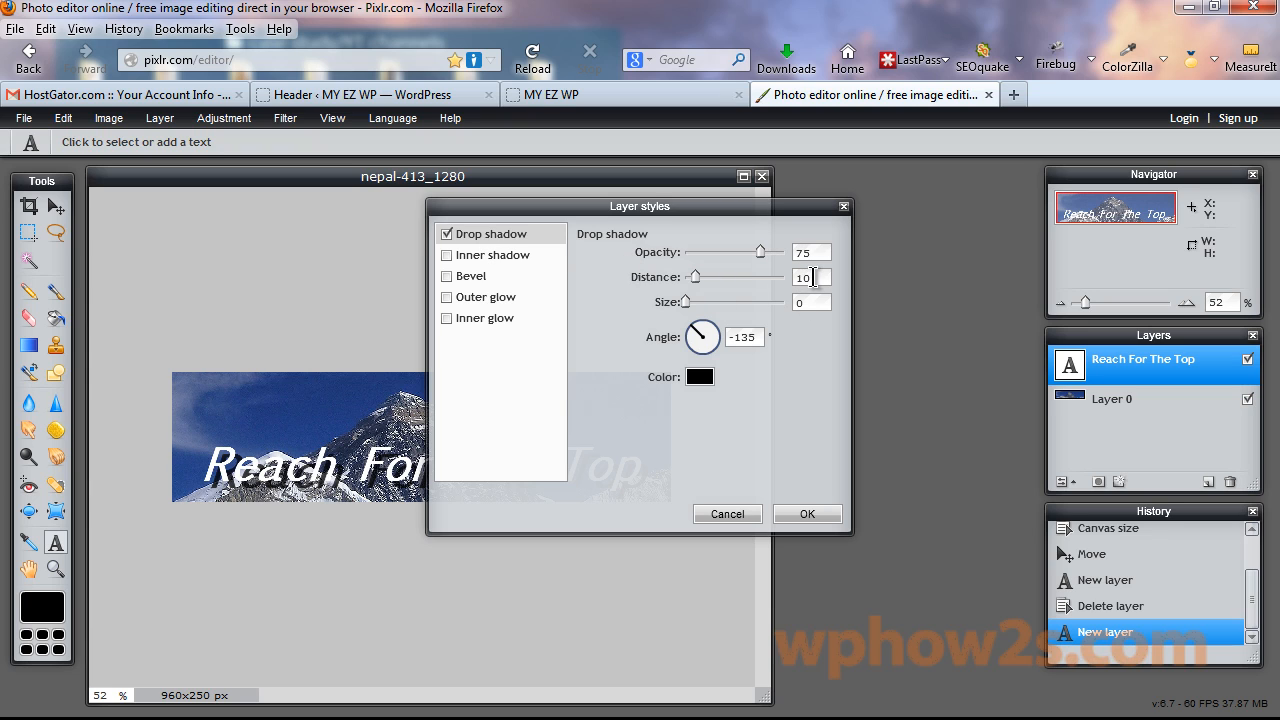
pyautogui.moveTo(694, 212); pyautogui.dragTo(1017, 208)
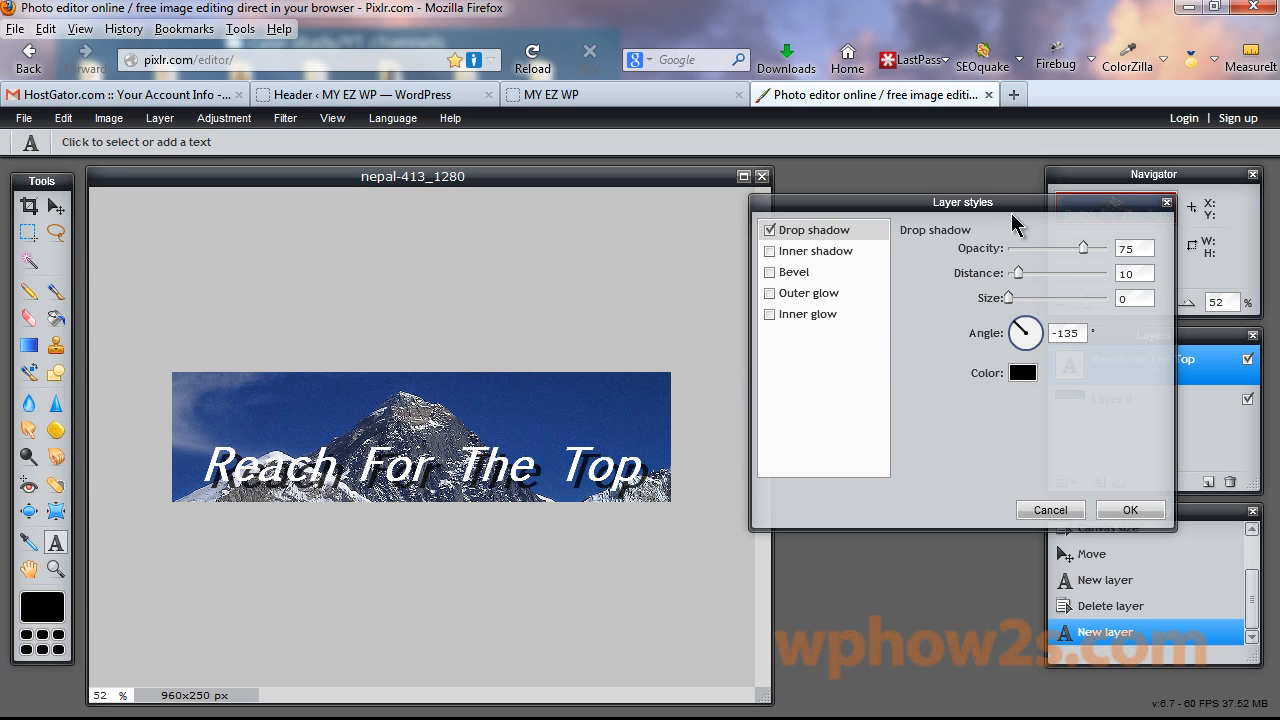
pyautogui.moveTo(1048, 206); pyautogui.dragTo(917, 197)
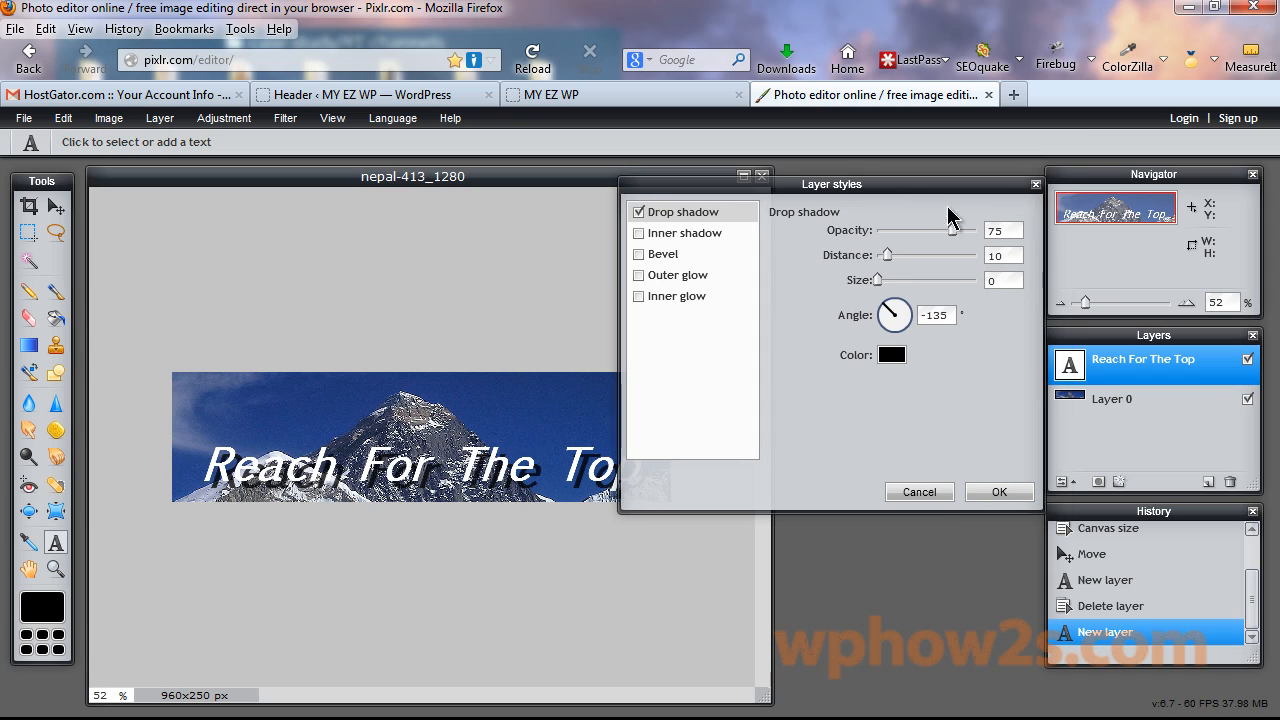
pyautogui.doubleClick(1004, 256)
pyautogui.write('4')
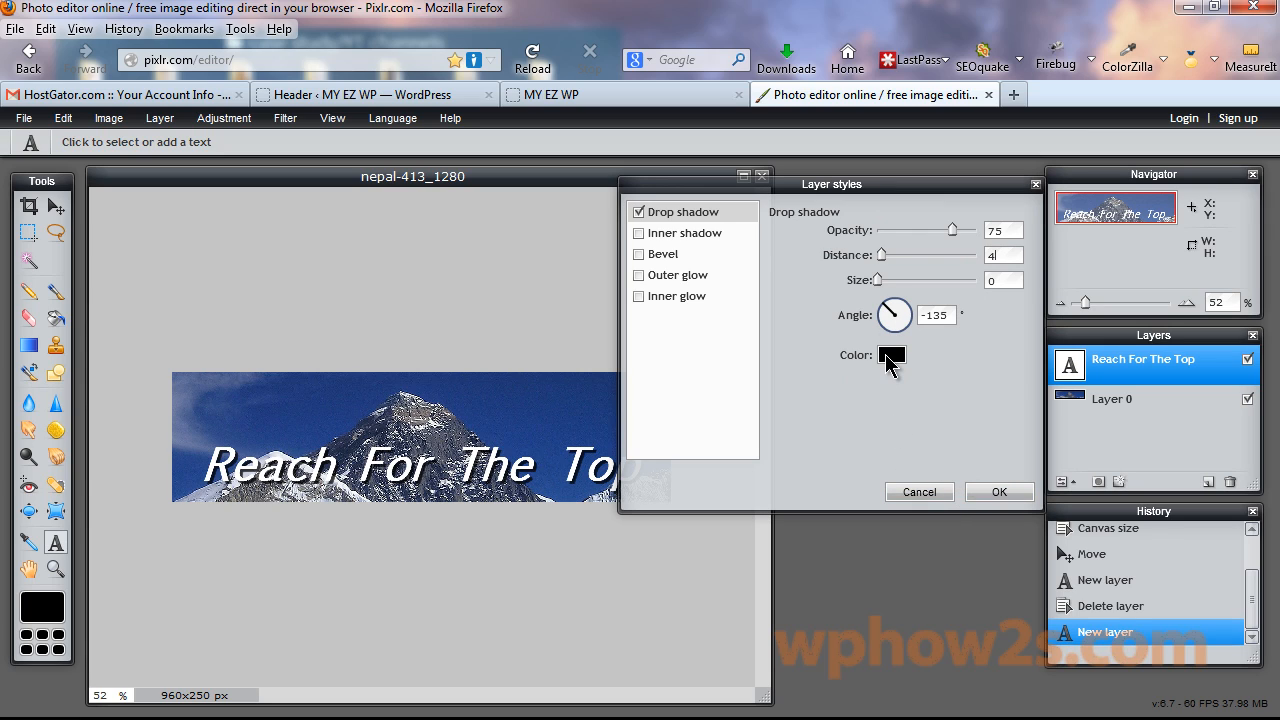
pyautogui.click(1000, 493)
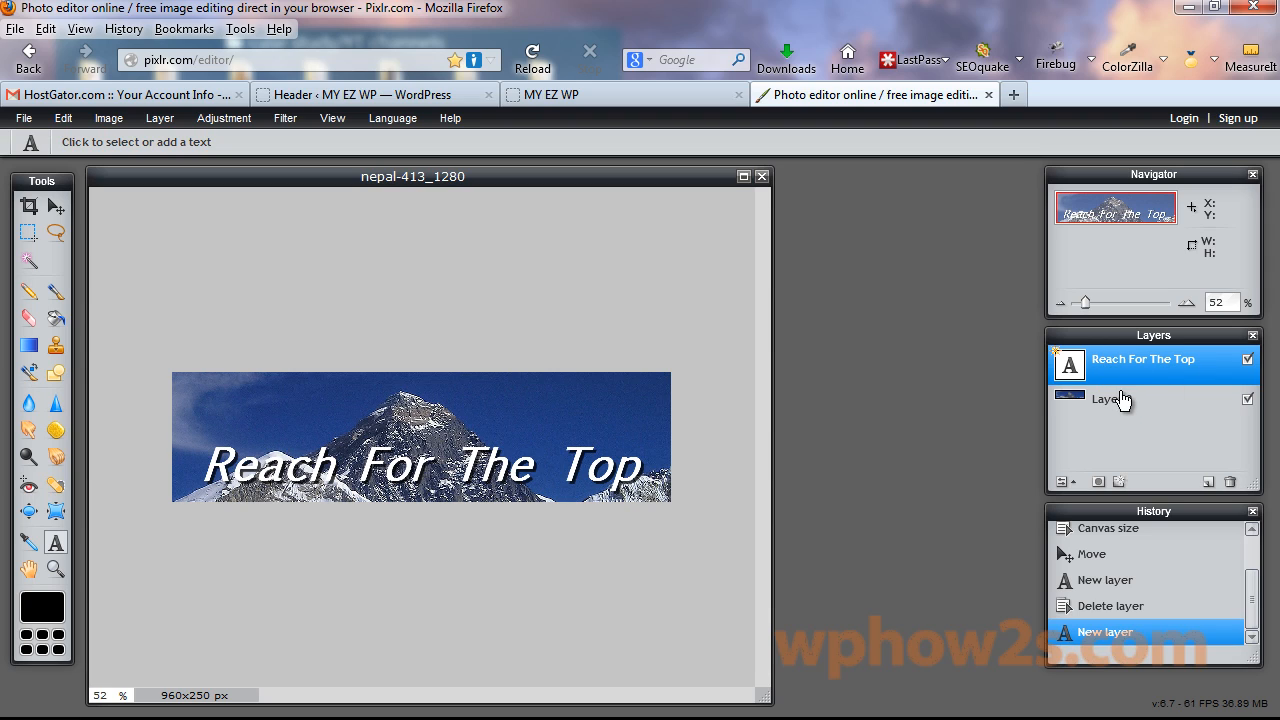
# Keep Layer 0 below the title text and start a new text layer near the banner top.
pyautogui.moveTo(1117, 411); pyautogui.dragTo(1120, 366)
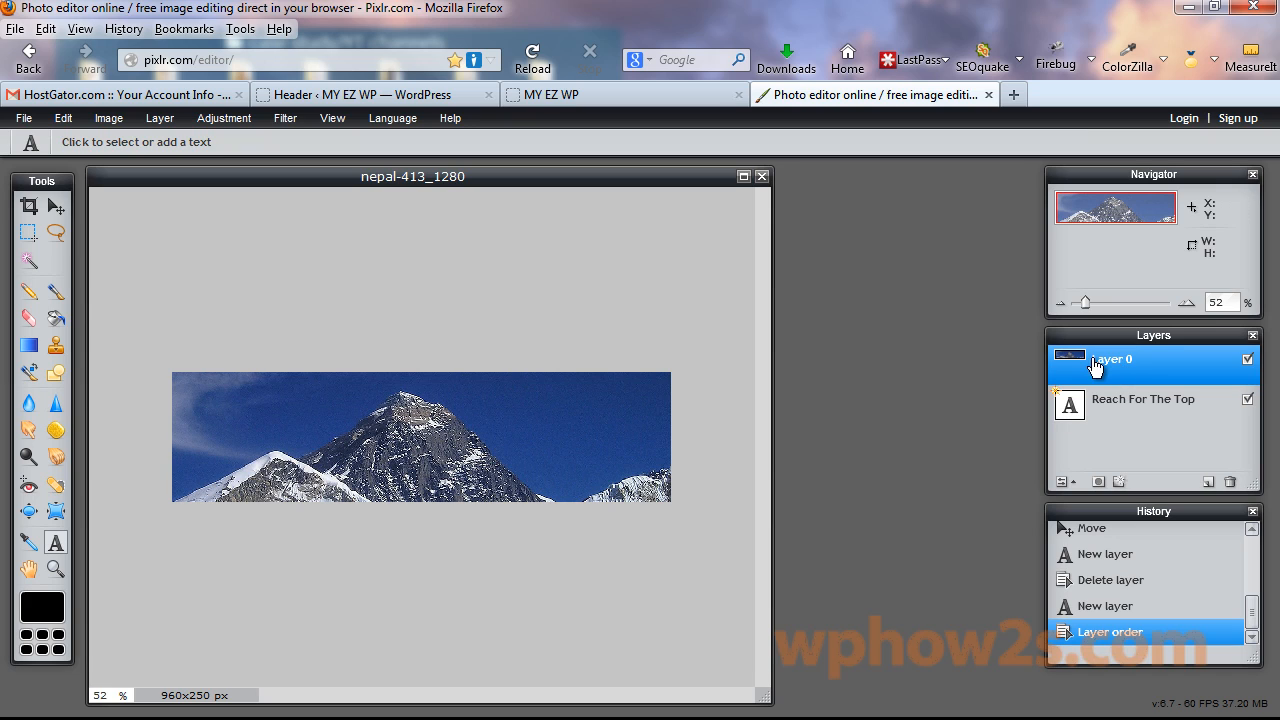
pyautogui.moveTo(1095, 366); pyautogui.dragTo(1120, 434)
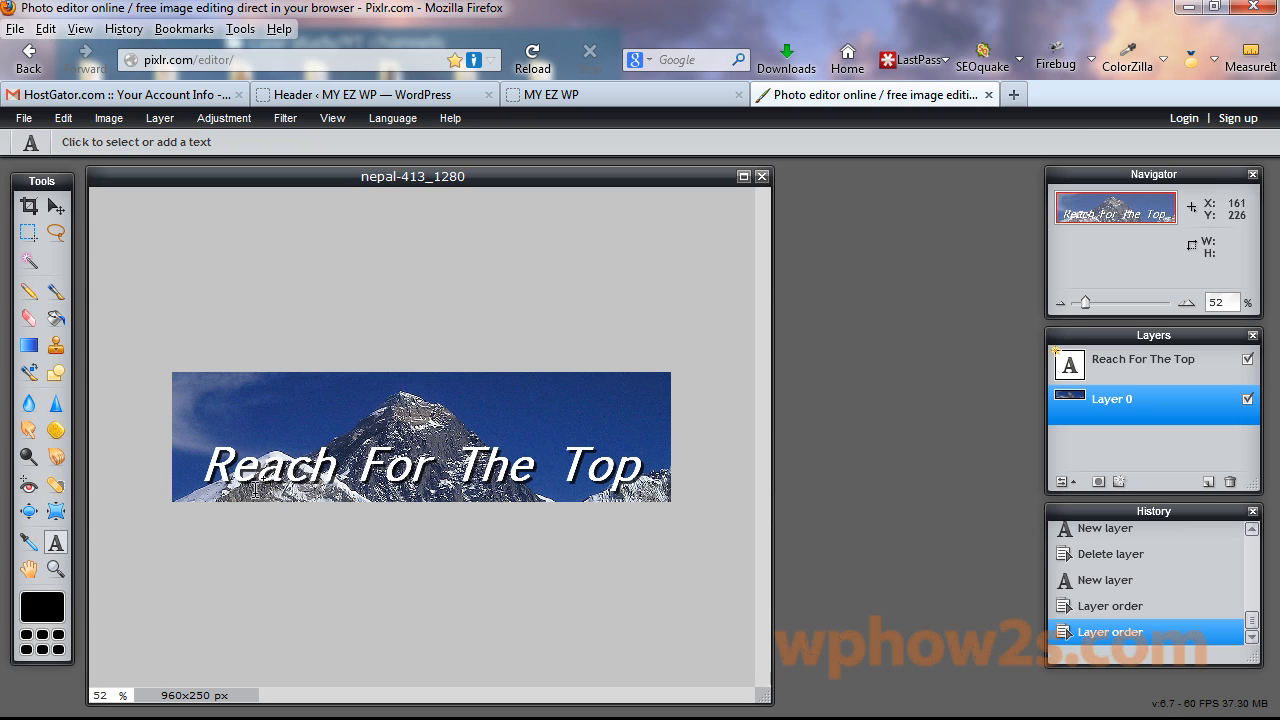
pyautogui.click(322, 400)
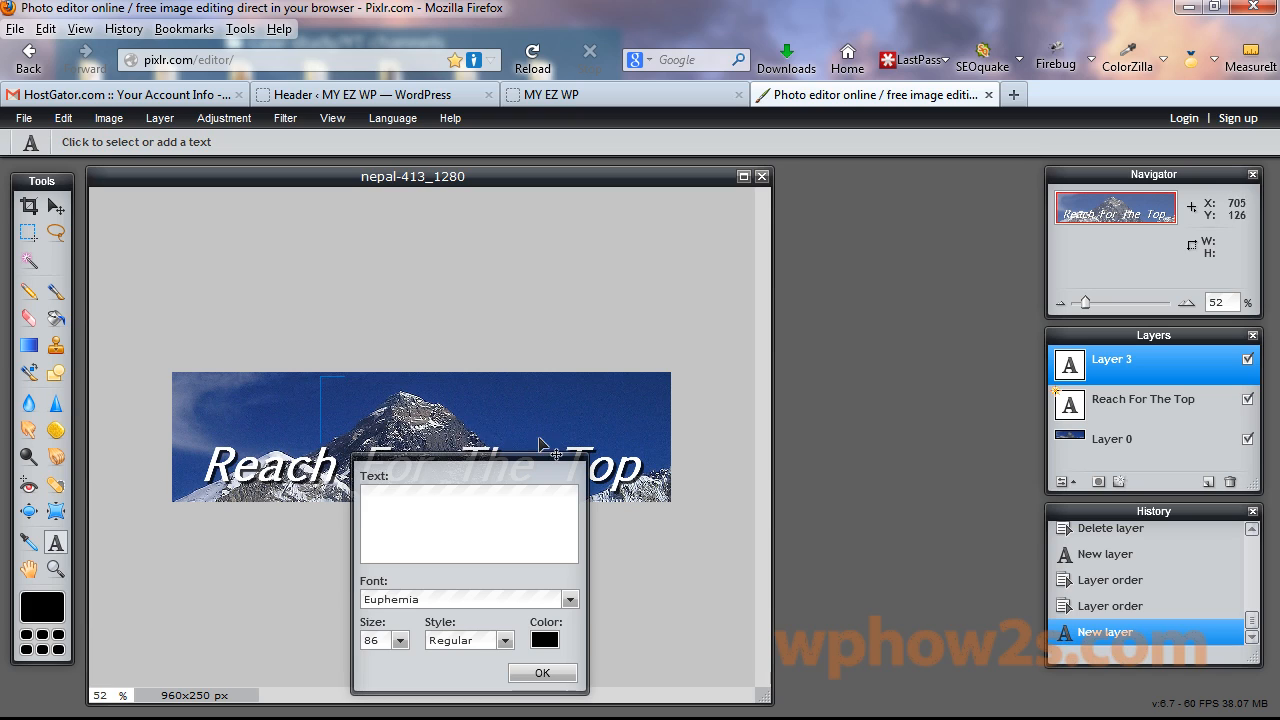
# Enter 'Keep On Keepin' On' at size 36 and place it just above the title.
pyautogui.click(400, 640)
pyautogui.moveTo(333, 660); pyautogui.dragTo(330, 662)
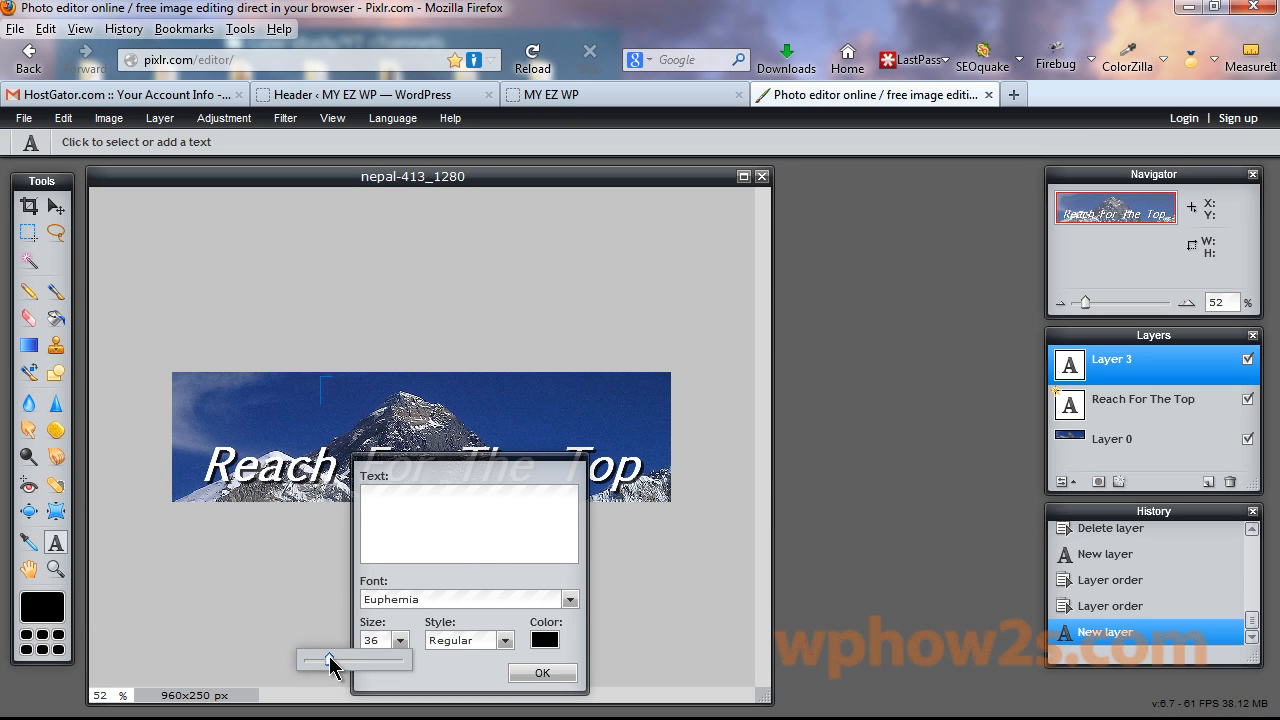
pyautogui.click(444, 494)
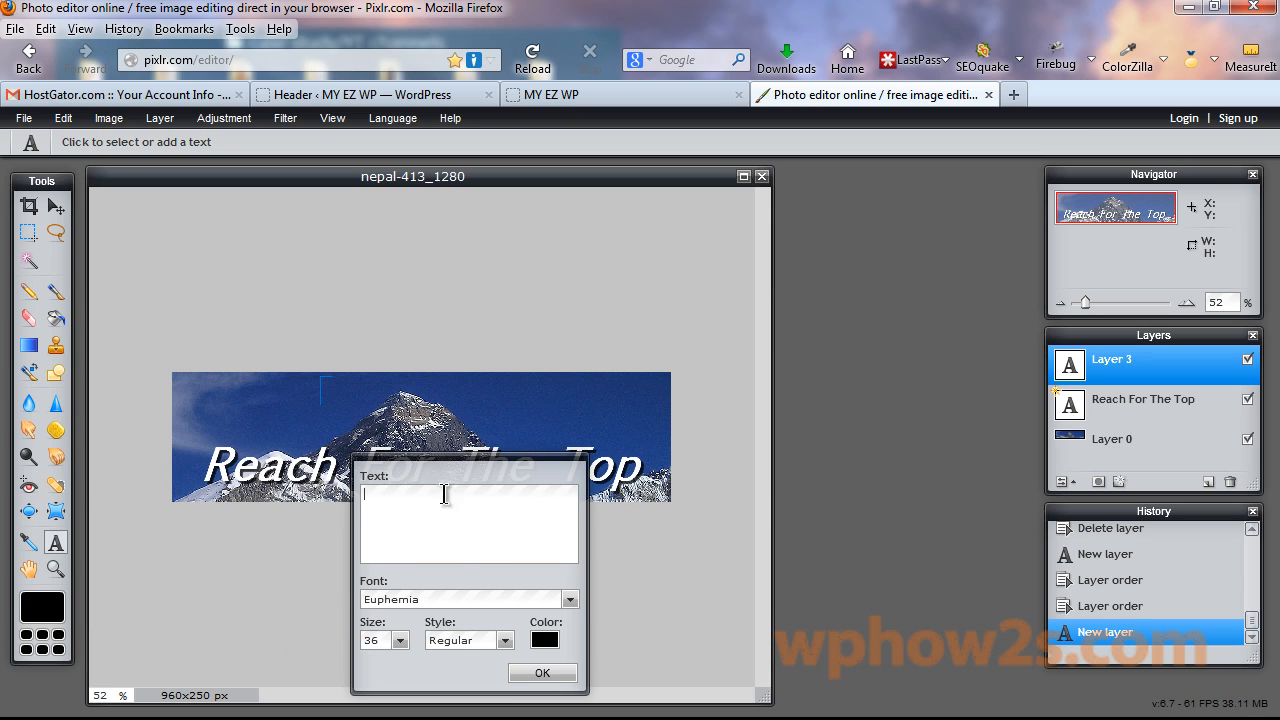
pyautogui.write('Keep On Kee')
pyautogui.write('pin')
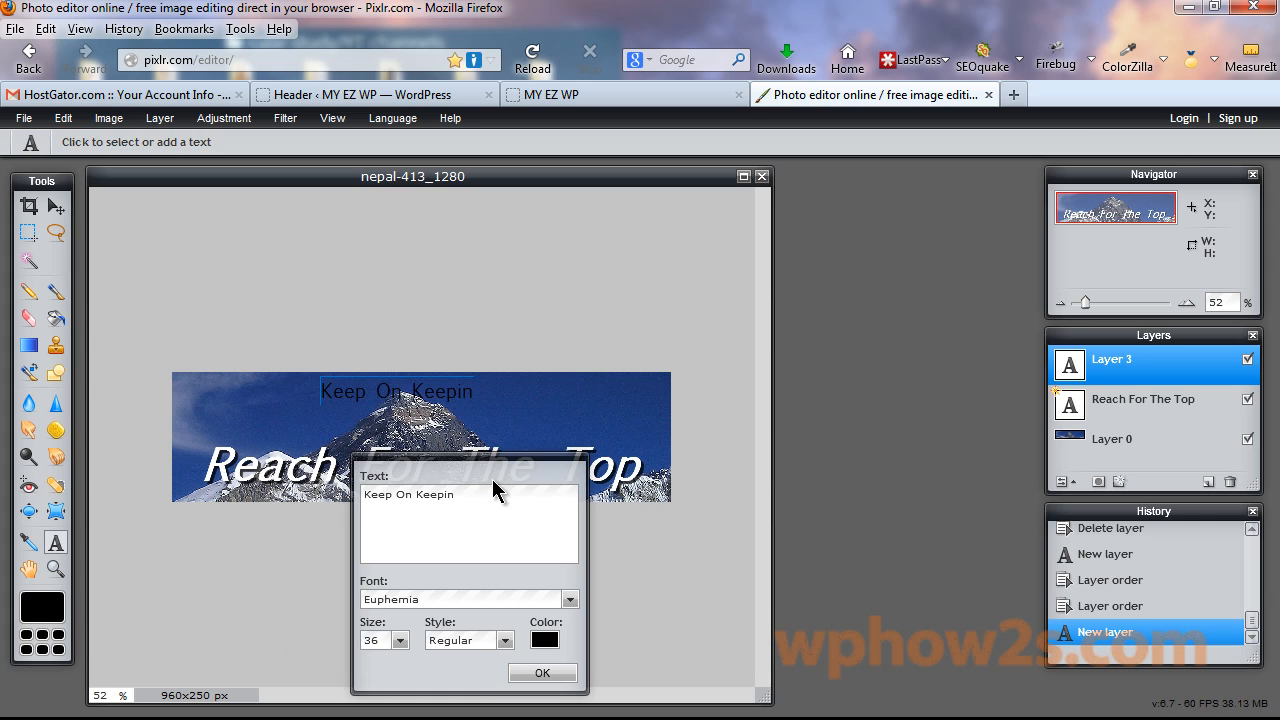
pyautogui.write("' On")
pyautogui.moveTo(503, 478); pyautogui.dragTo(882, 428)
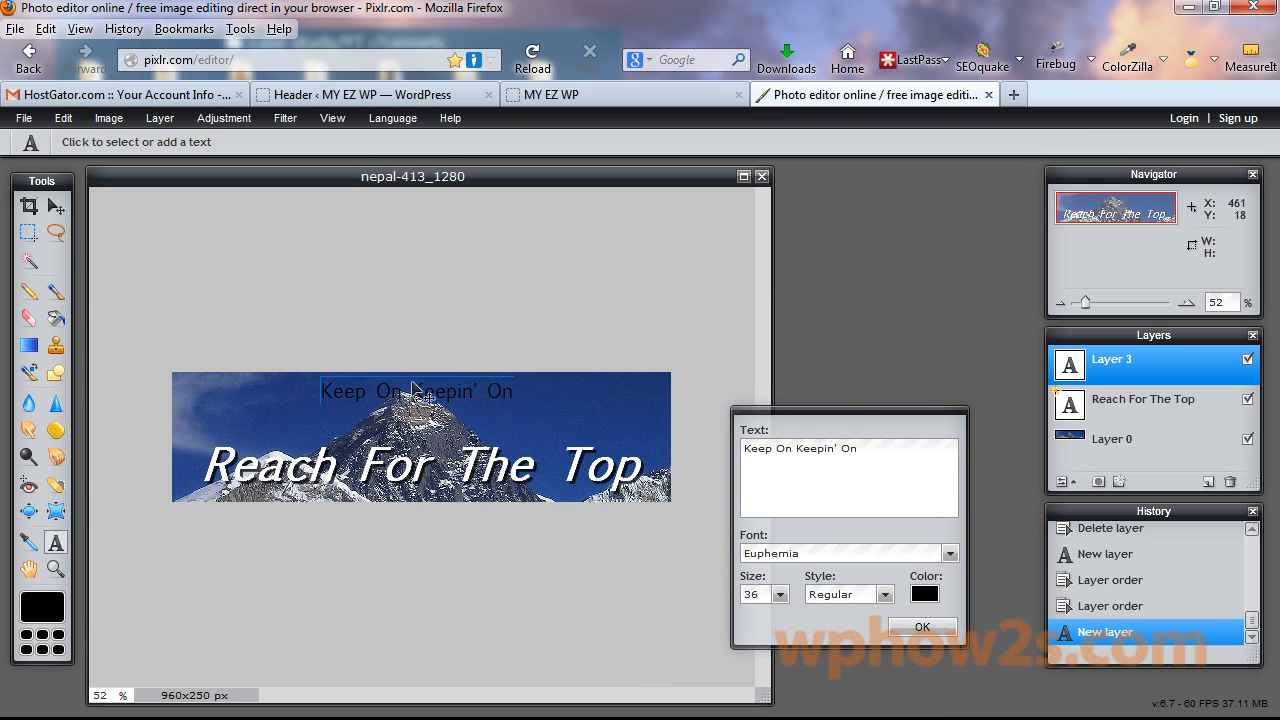
pyautogui.moveTo(409, 393); pyautogui.dragTo(416, 430)
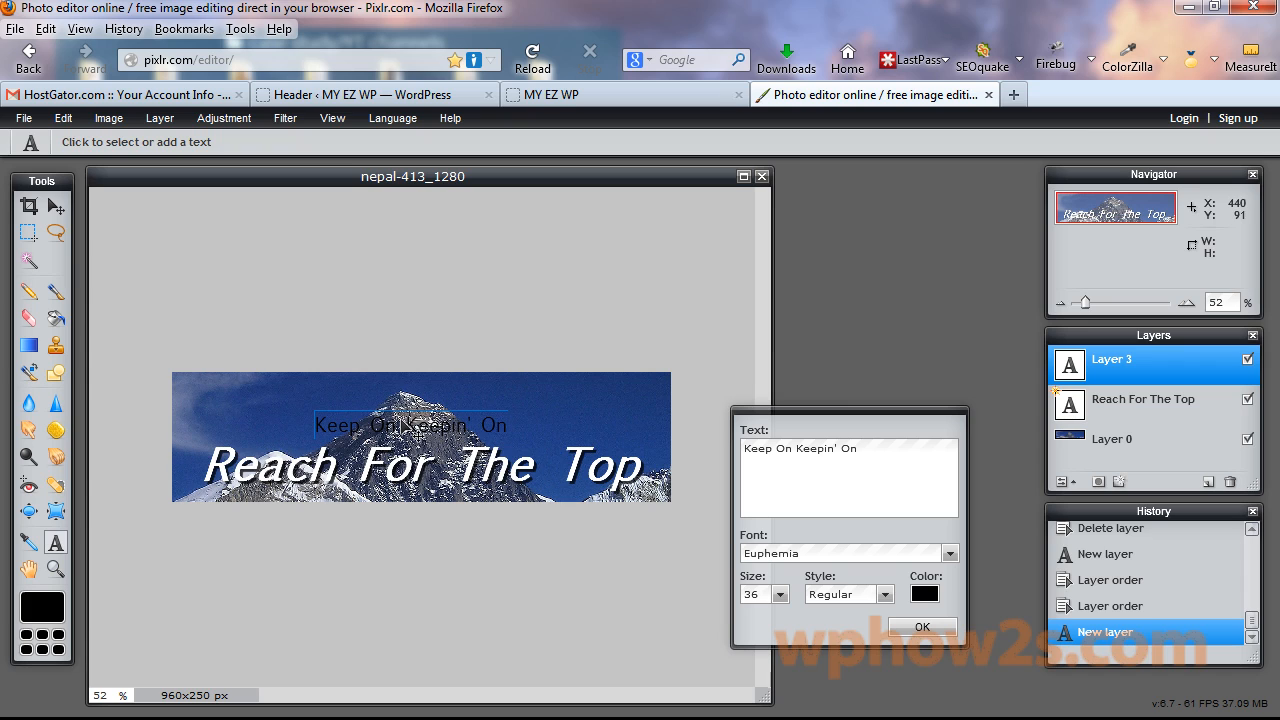
# Make the new text bold with colour ffffff and commit the layer.
pyautogui.click(885, 595)
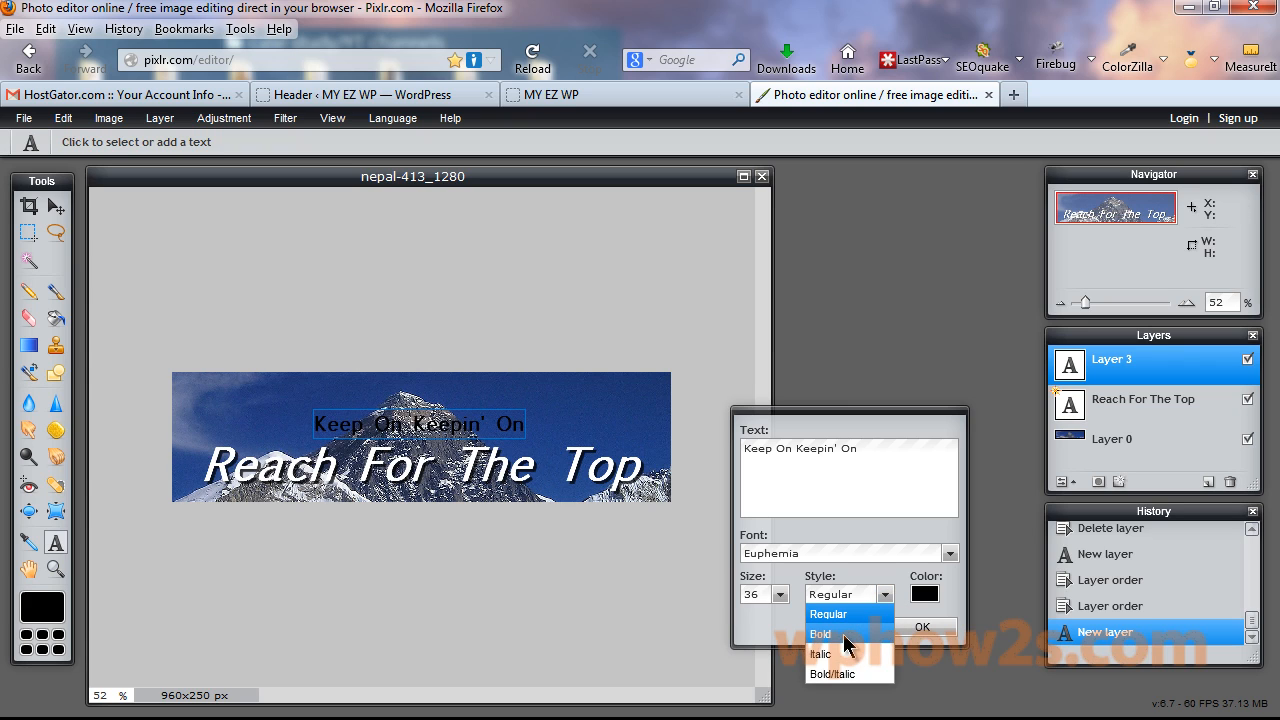
pyautogui.click(846, 636)
pyautogui.click(925, 594)
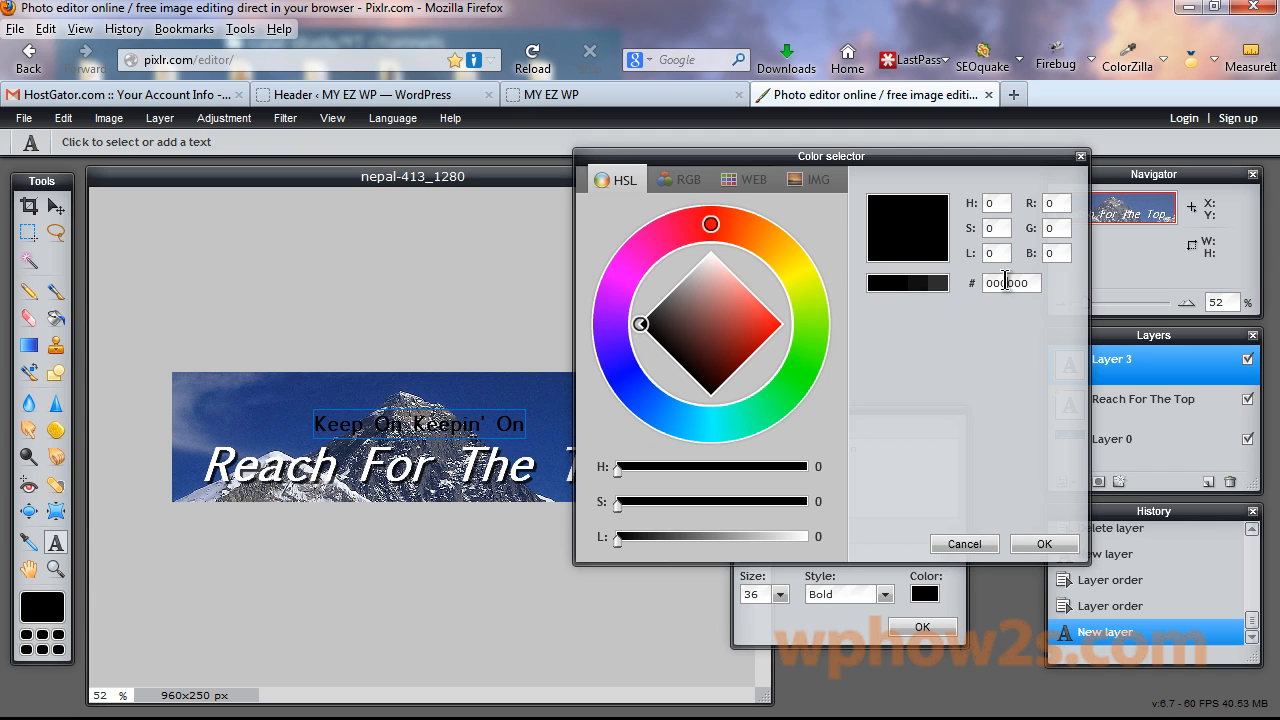
pyautogui.doubleClick(1007, 283)
pyautogui.write('ffffff')
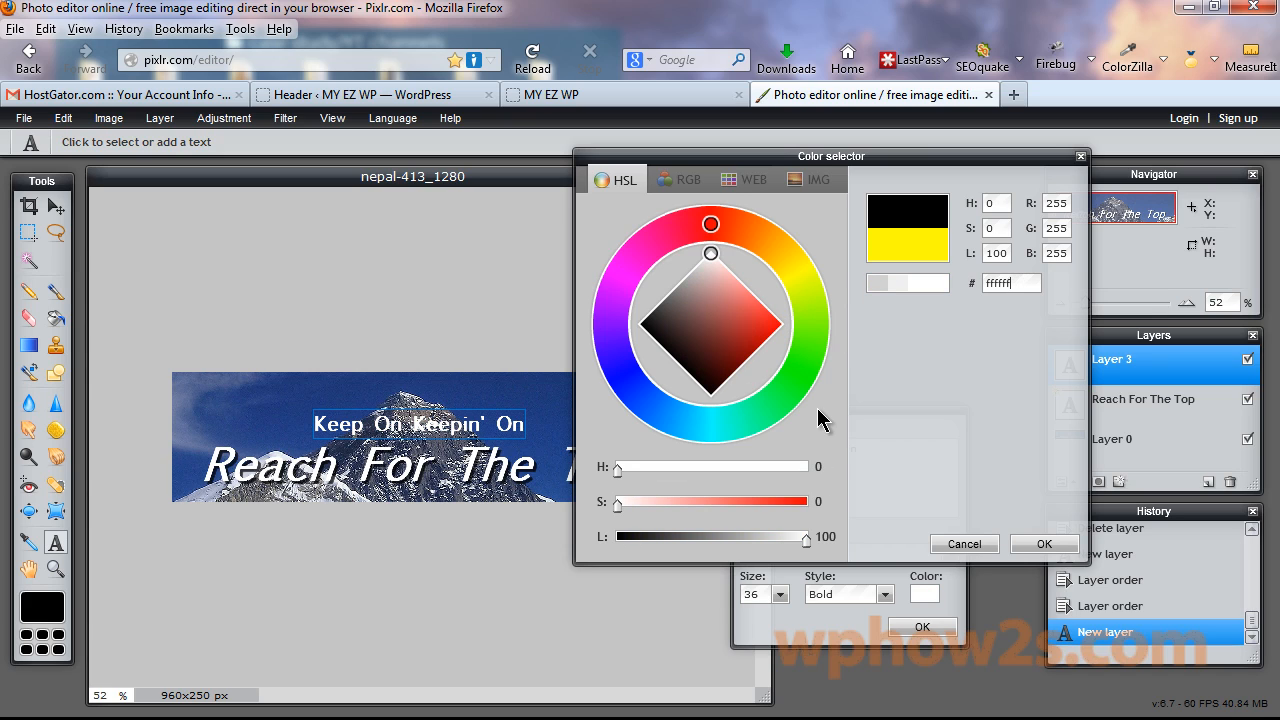
pyautogui.click(1050, 545)
pyautogui.click(1075, 371)
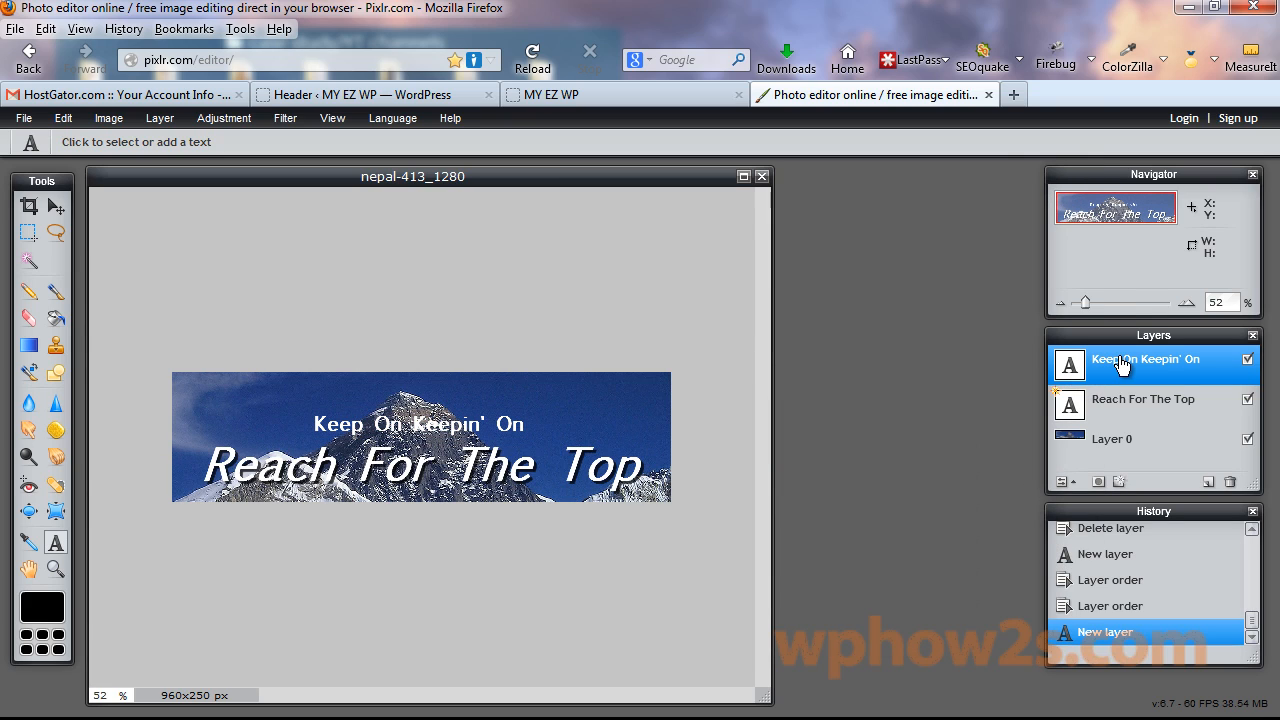
# Apply a drop shadow with distance 3 to the Keep On Keepin' On layer.
pyautogui.rightClick(1122, 366)
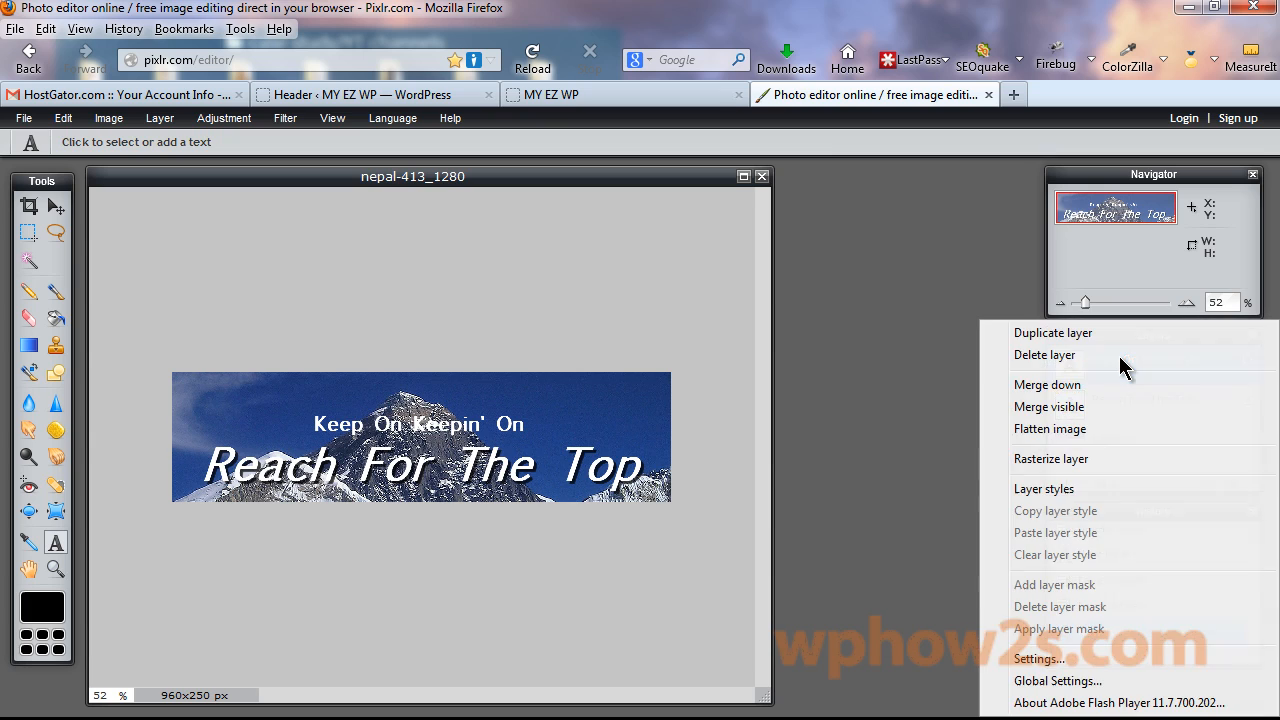
pyautogui.click(1030, 488)
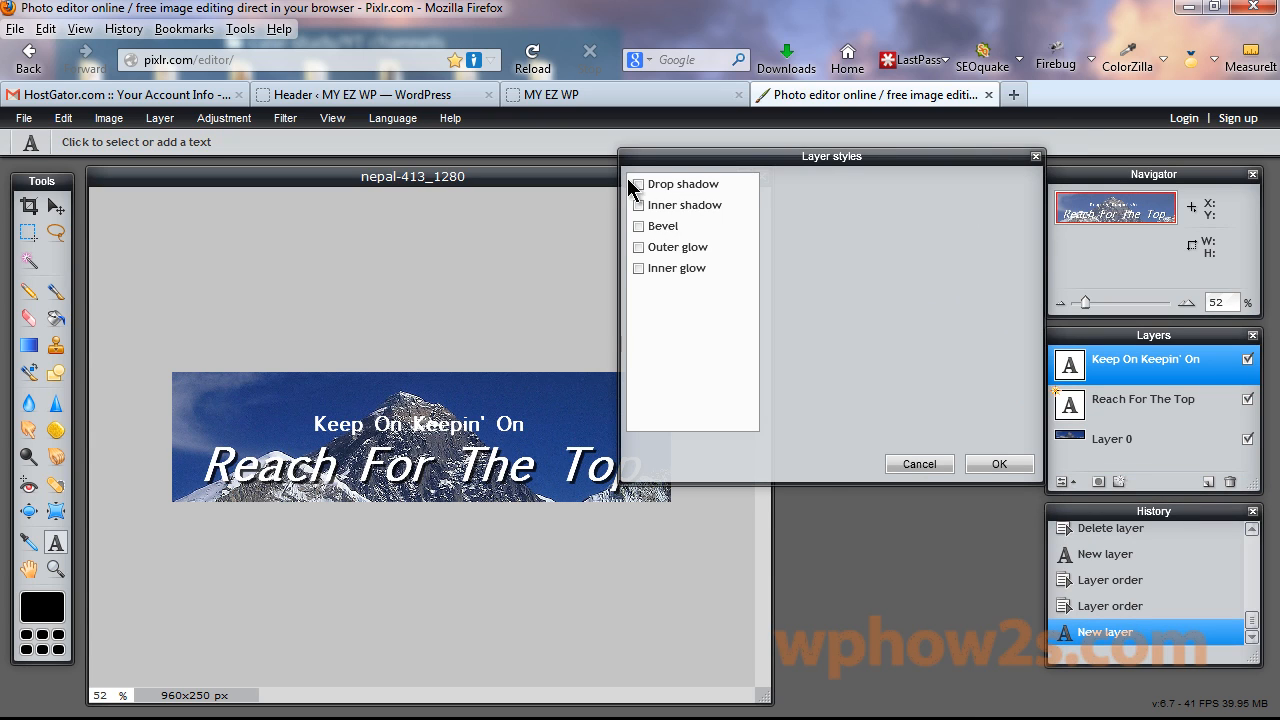
pyautogui.click(640, 184)
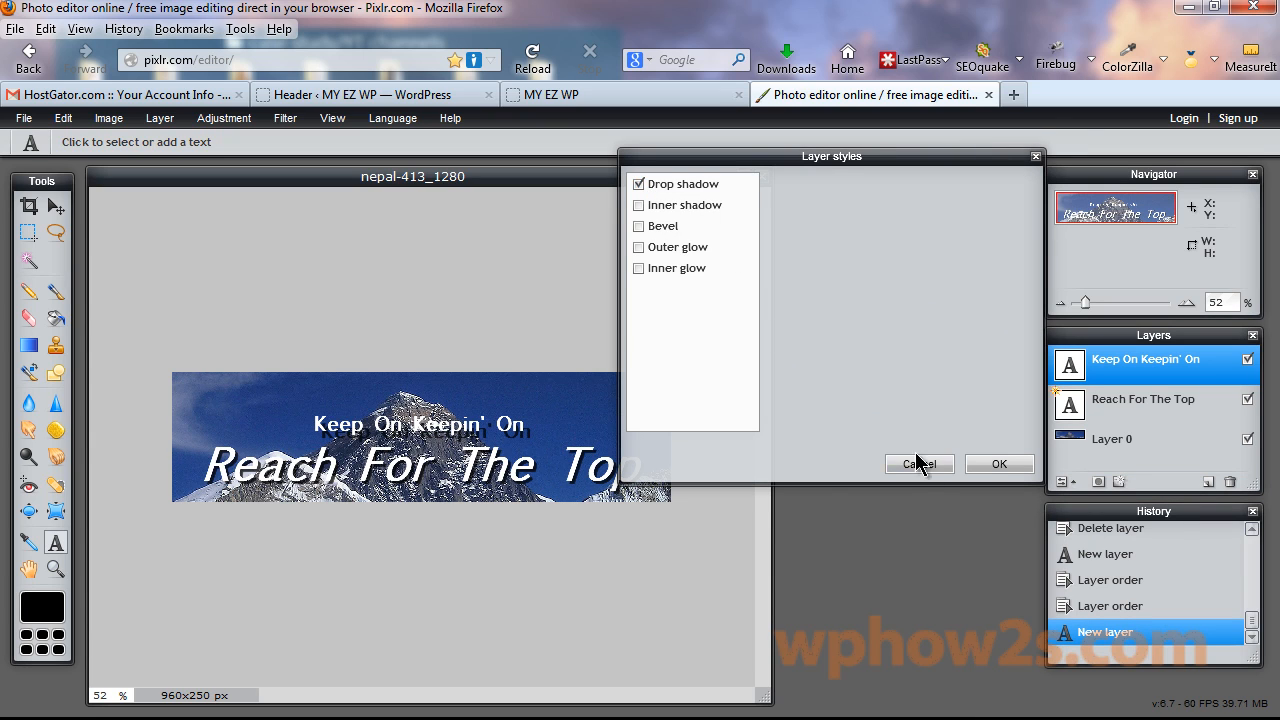
pyautogui.click(697, 186)
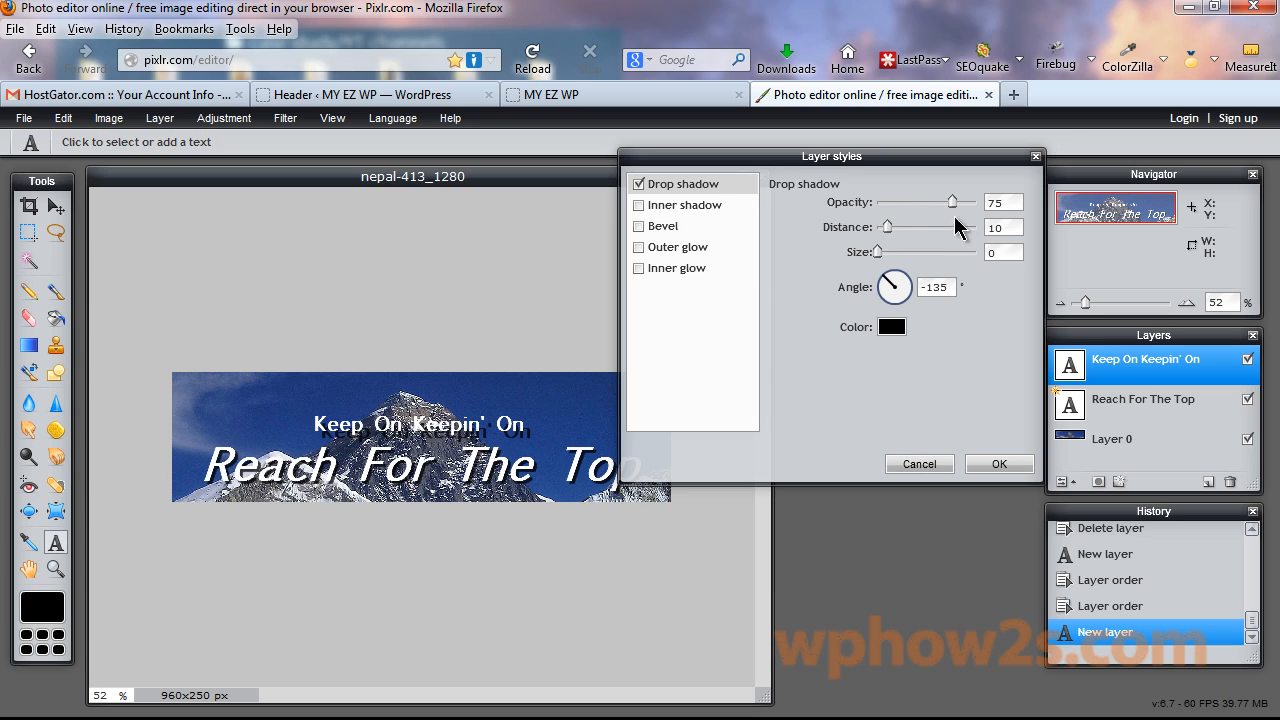
pyautogui.doubleClick(998, 228)
pyautogui.write('3')
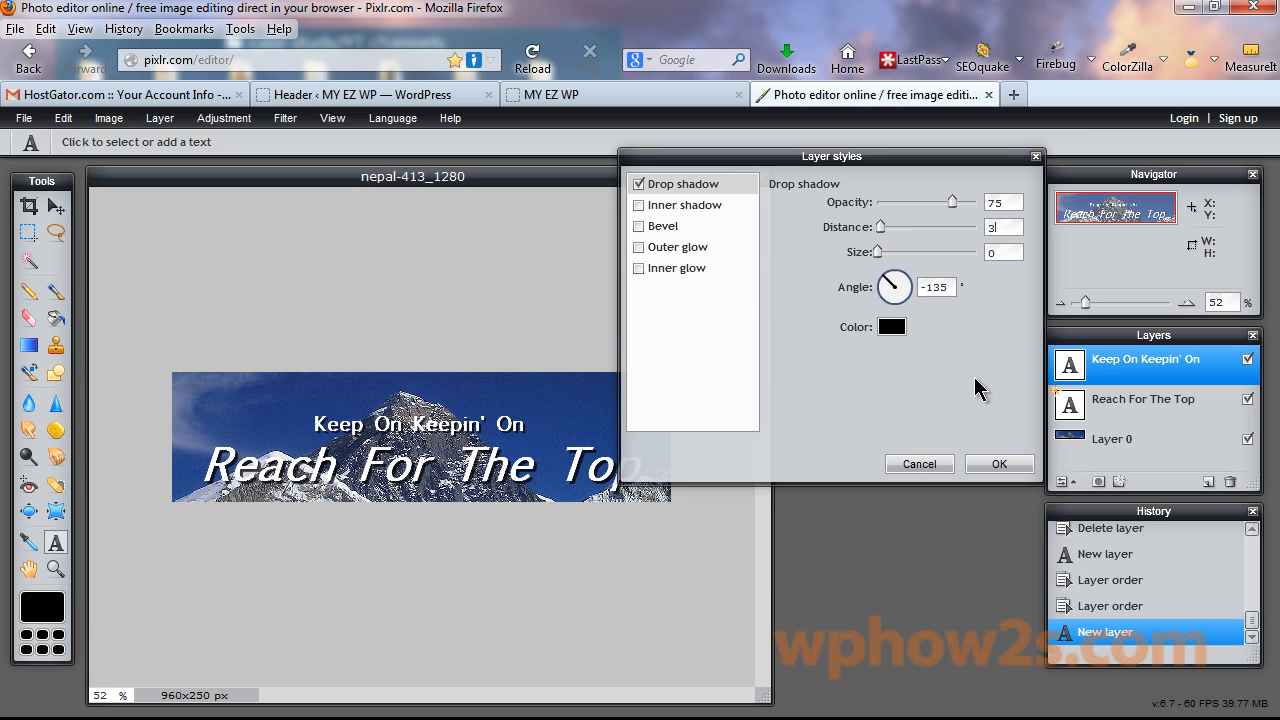
pyautogui.click(980, 465)
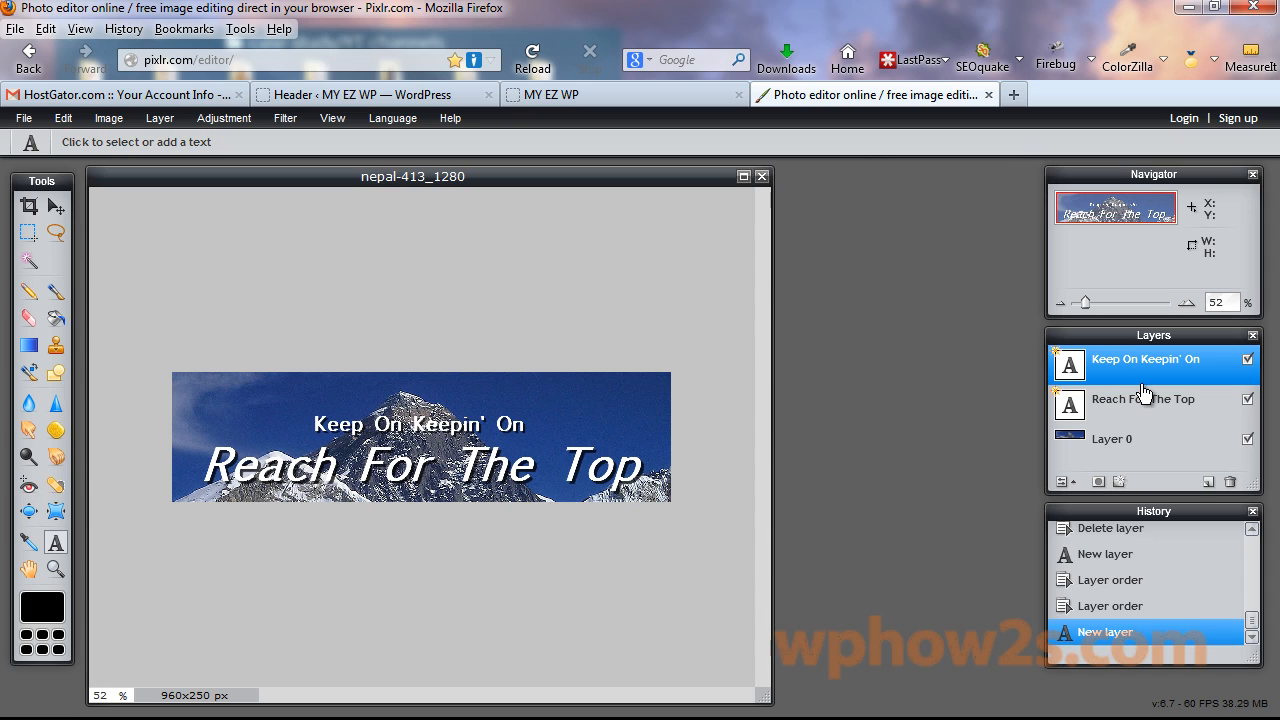
# Nudge the Reach For The Top and Keep On Keepin' On layers into final position.
pyautogui.click(55, 210)
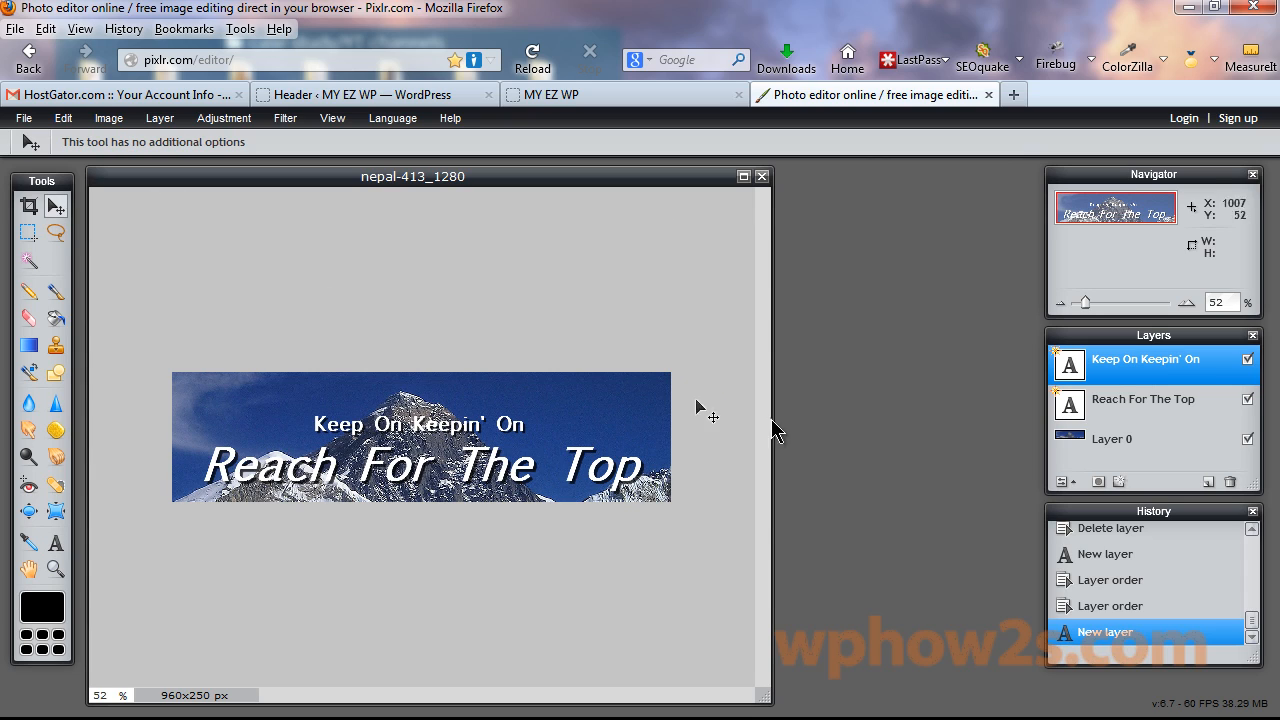
pyautogui.click(1135, 405)
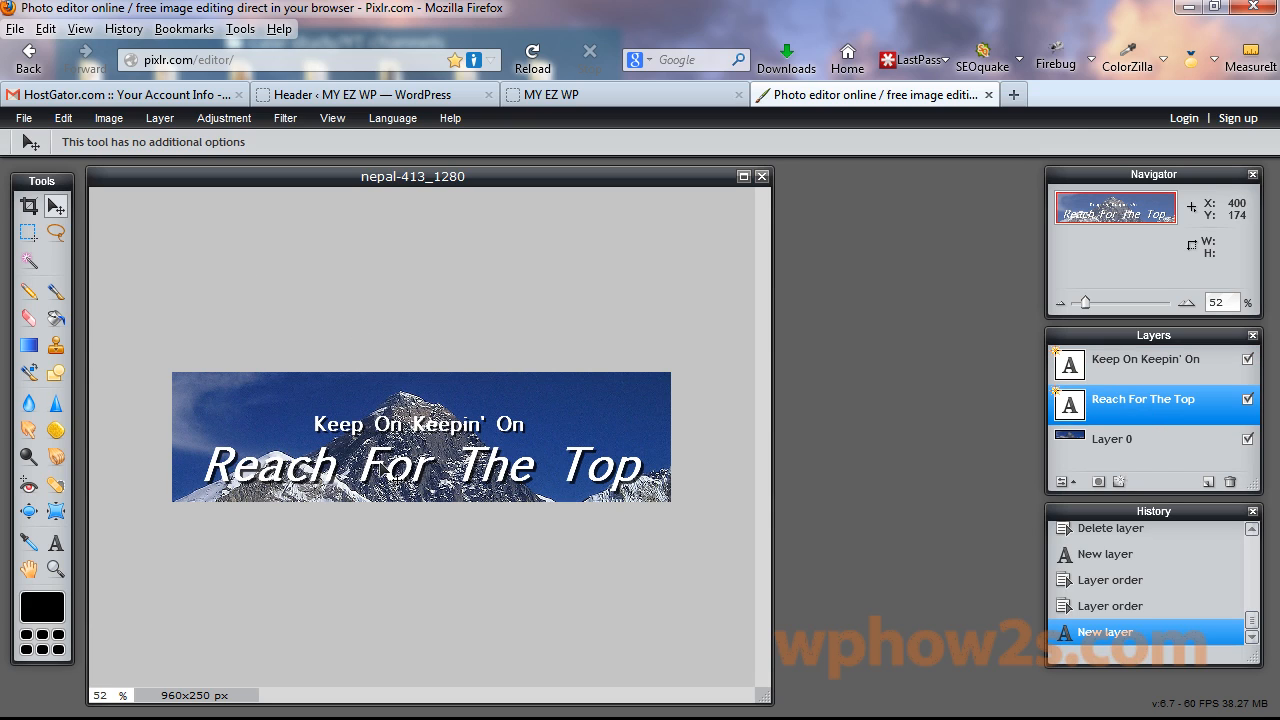
pyautogui.moveTo(380, 462); pyautogui.dragTo(382, 467)
pyautogui.click(1138, 360)
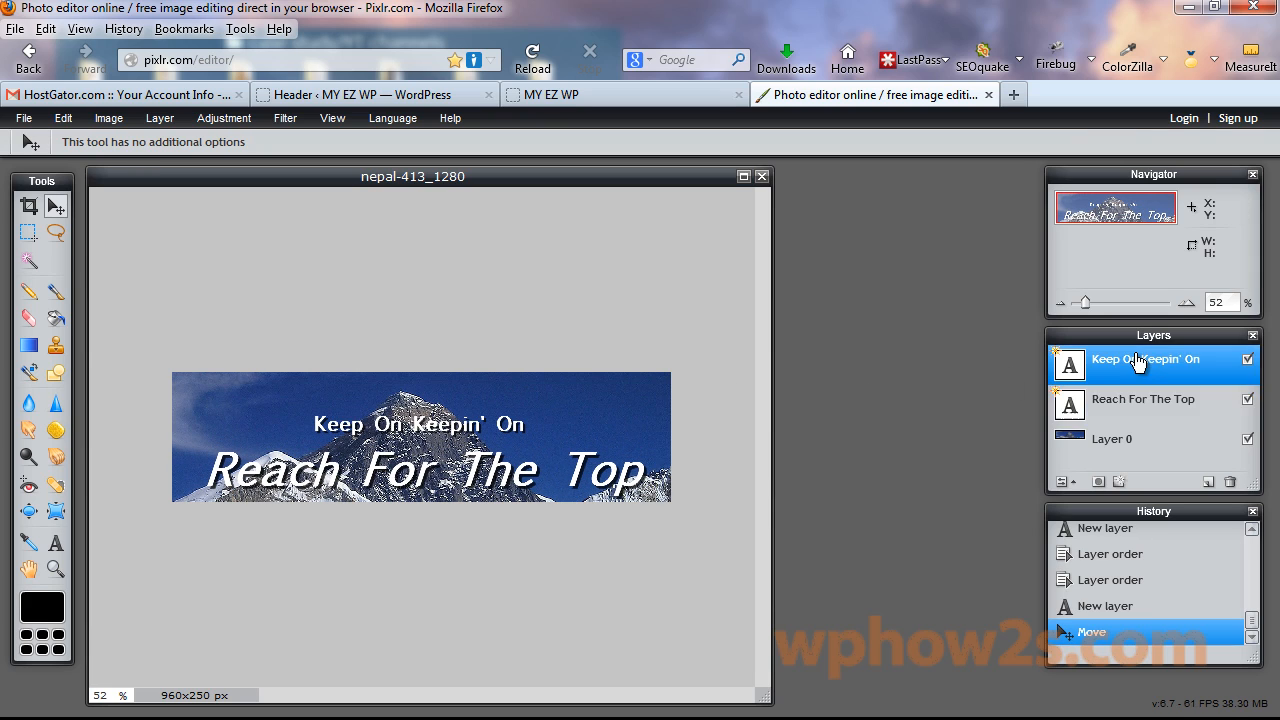
pyautogui.moveTo(382, 423); pyautogui.dragTo(388, 429)
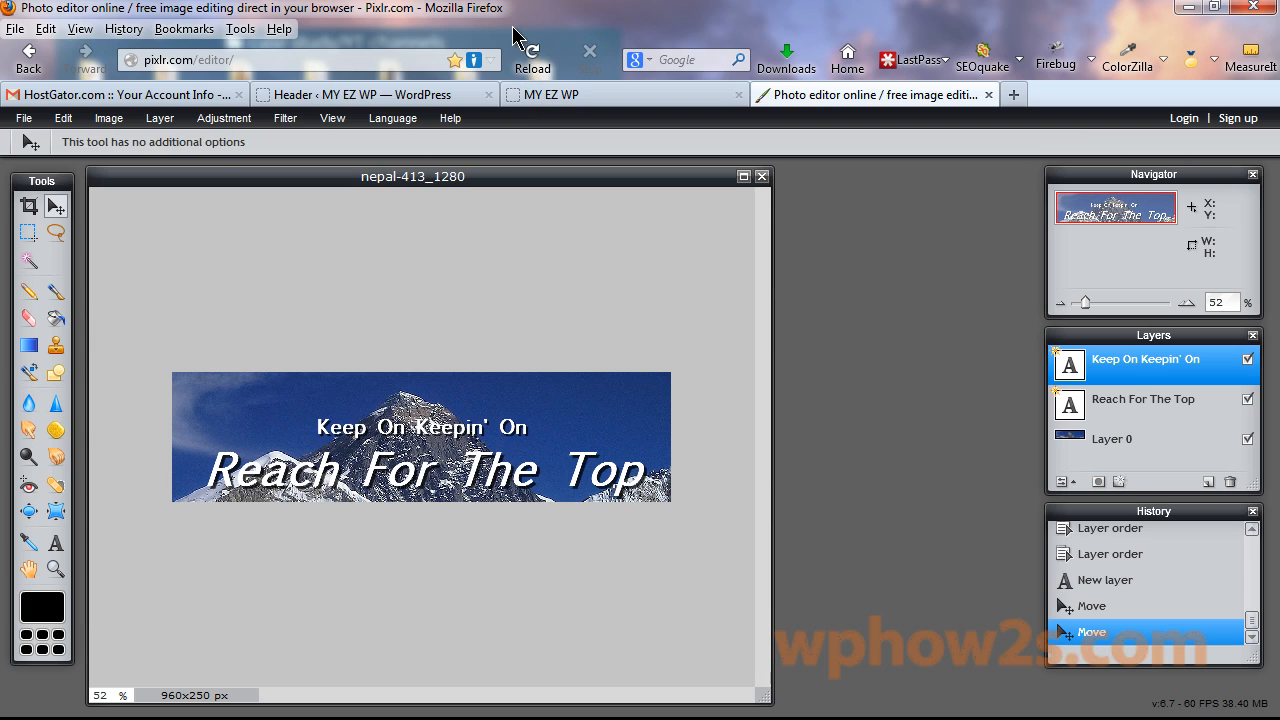
# Save the banner as the JPEG nepal-header4 and close the Pixlr Editor tab.
pyautogui.click(24, 119)
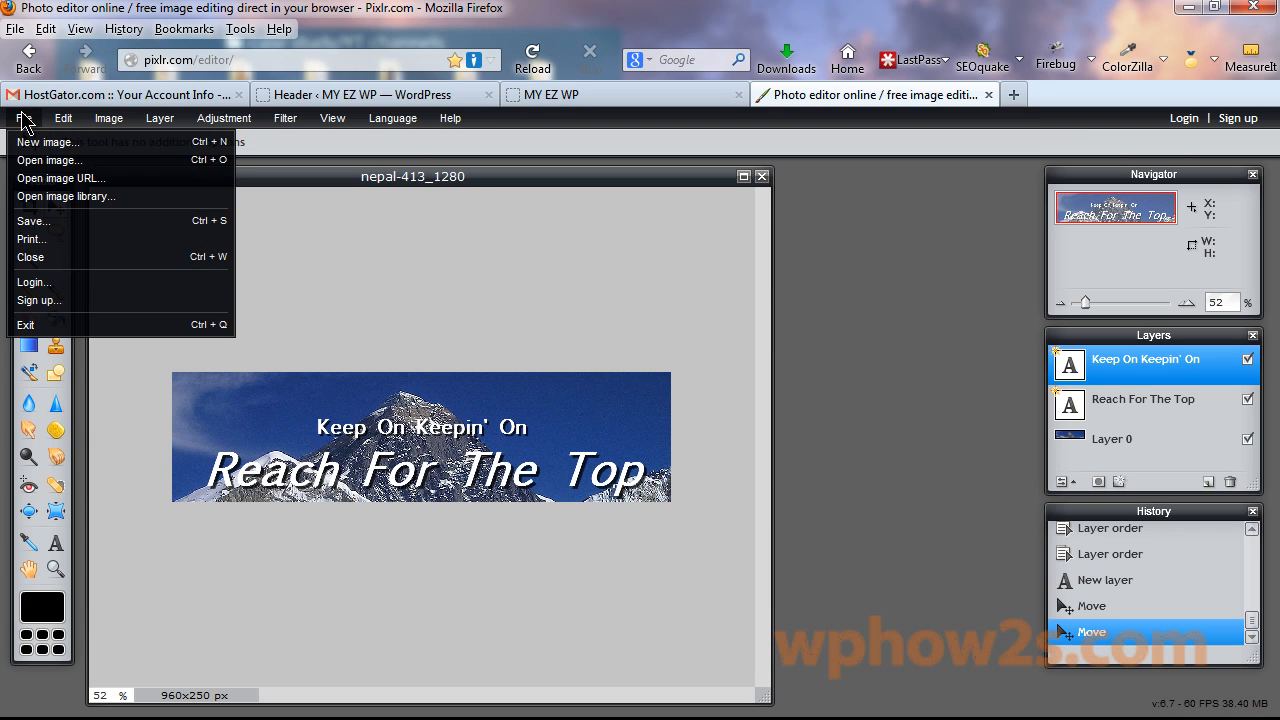
pyautogui.click(33, 221)
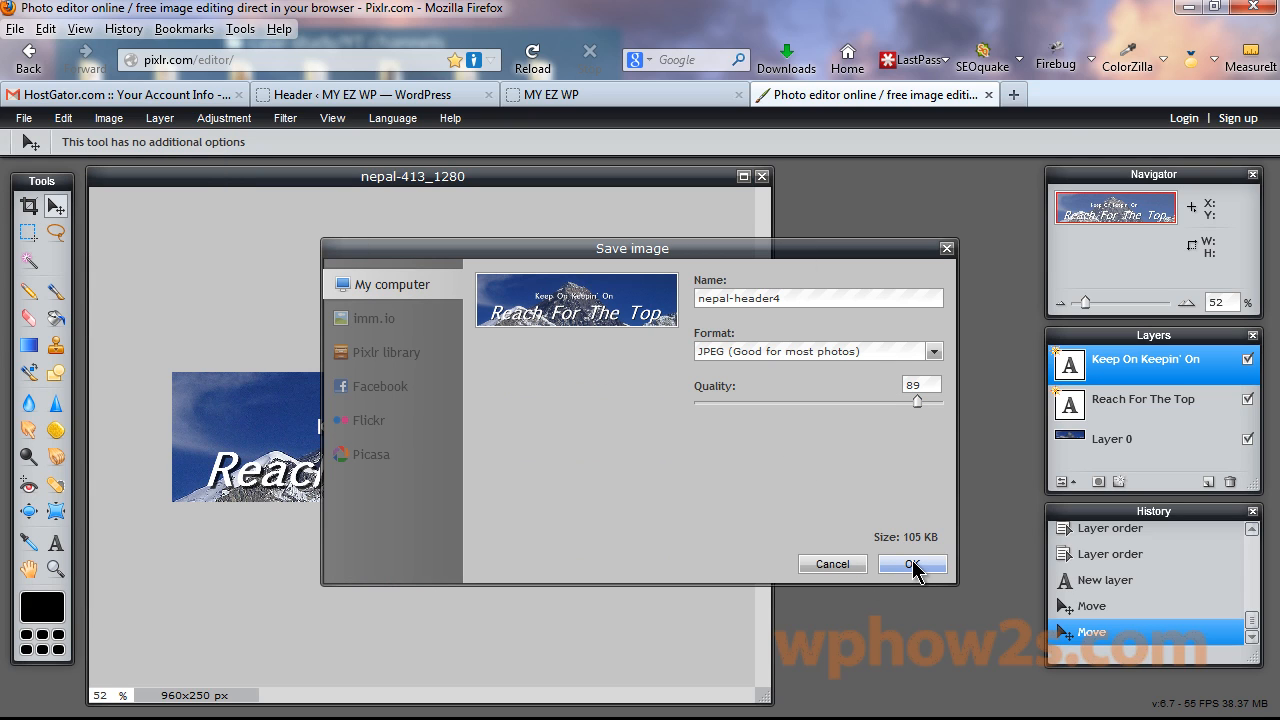
pyautogui.click(911, 564)
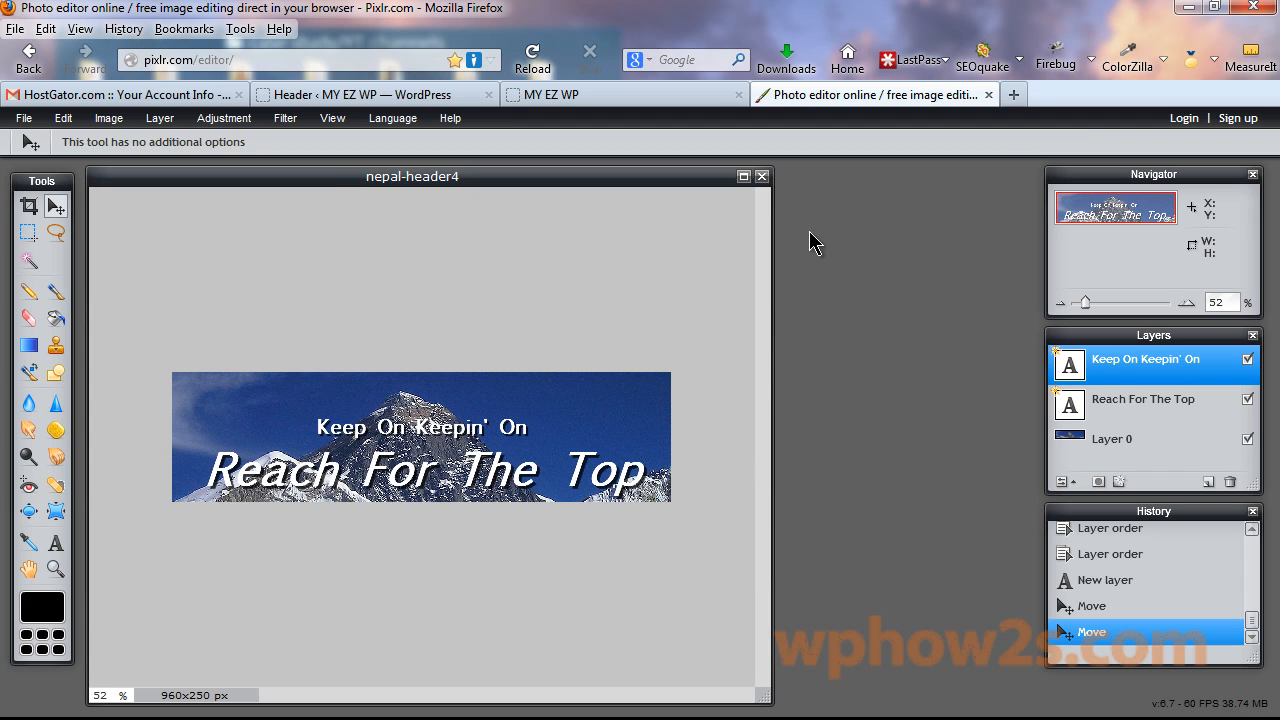
pyautogui.click(989, 94)
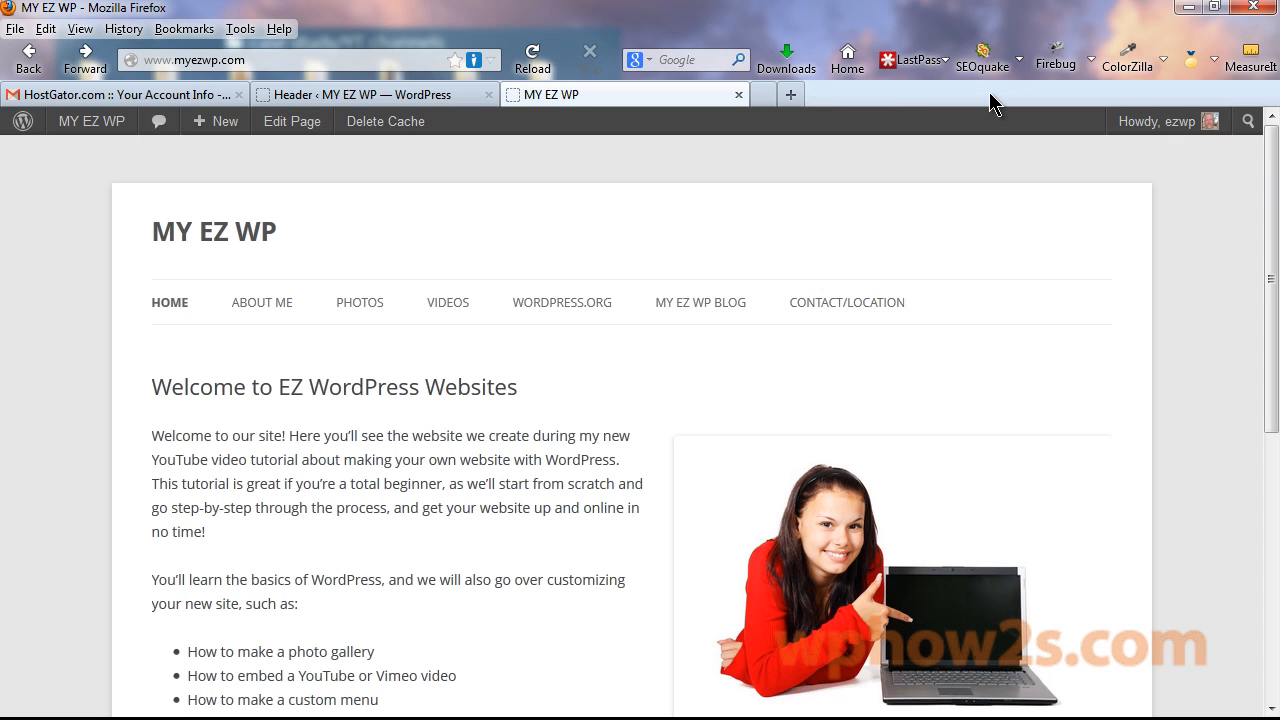
# Upload nepal-header4.jpg as the custom header and publish it without cropping.
pyautogui.click(356, 95)
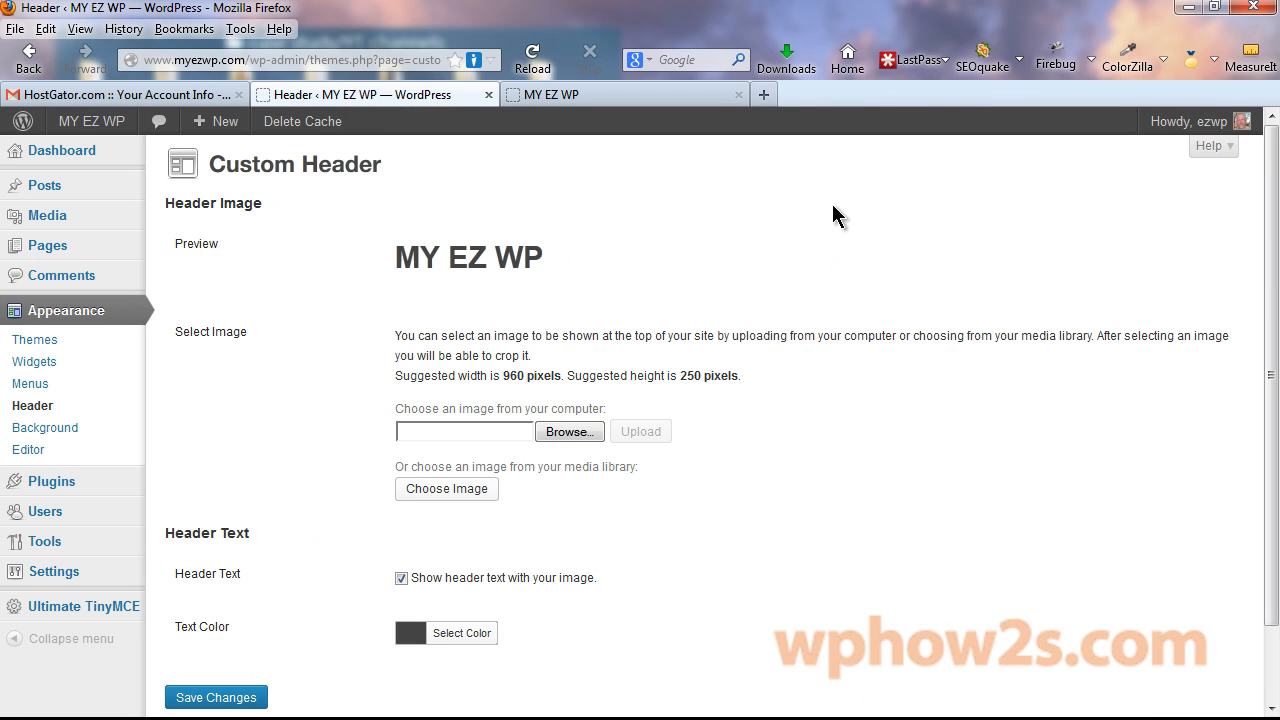
pyautogui.click(567, 431)
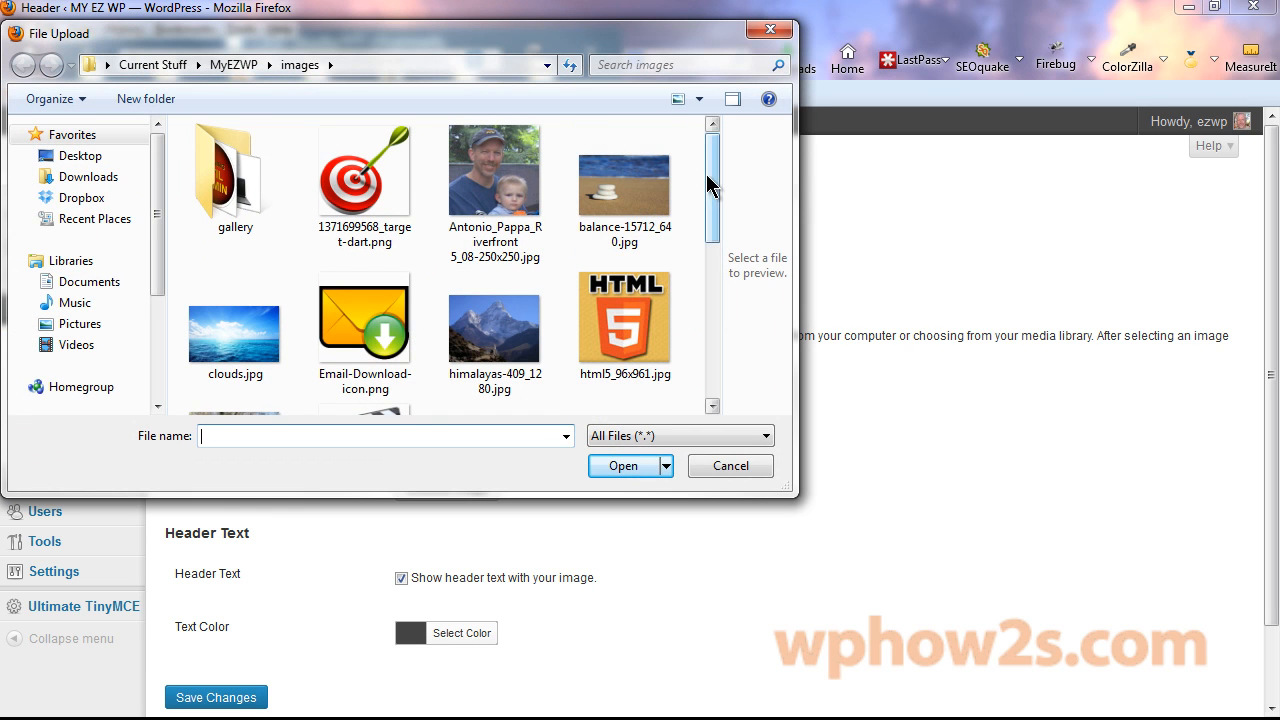
pyautogui.moveTo(708, 186); pyautogui.dragTo(728, 313)
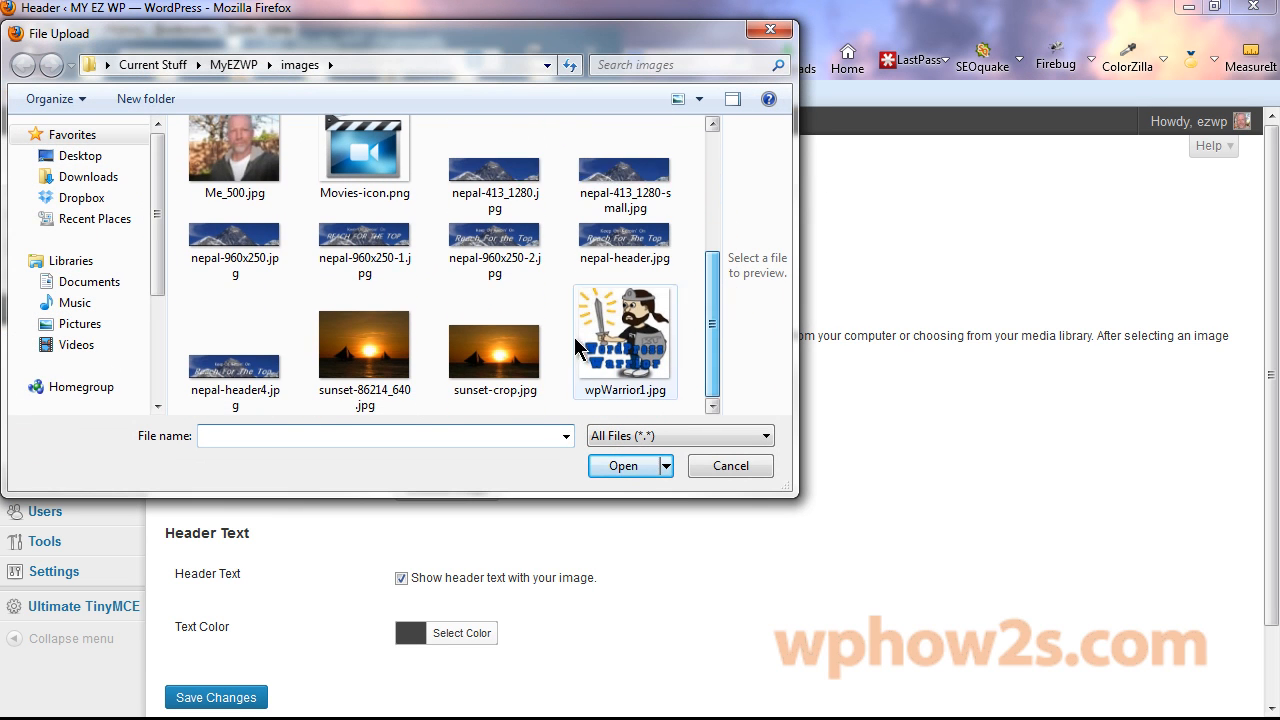
pyautogui.doubleClick(230, 375)
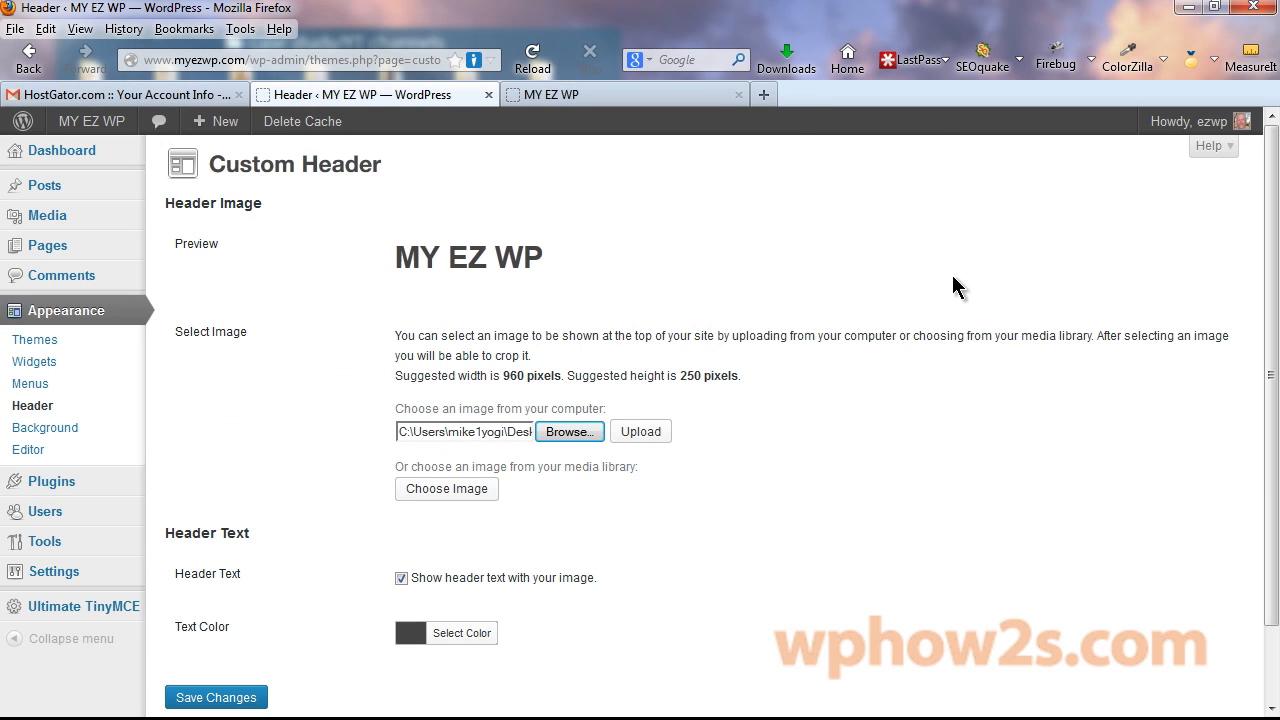
pyautogui.click(640, 432)
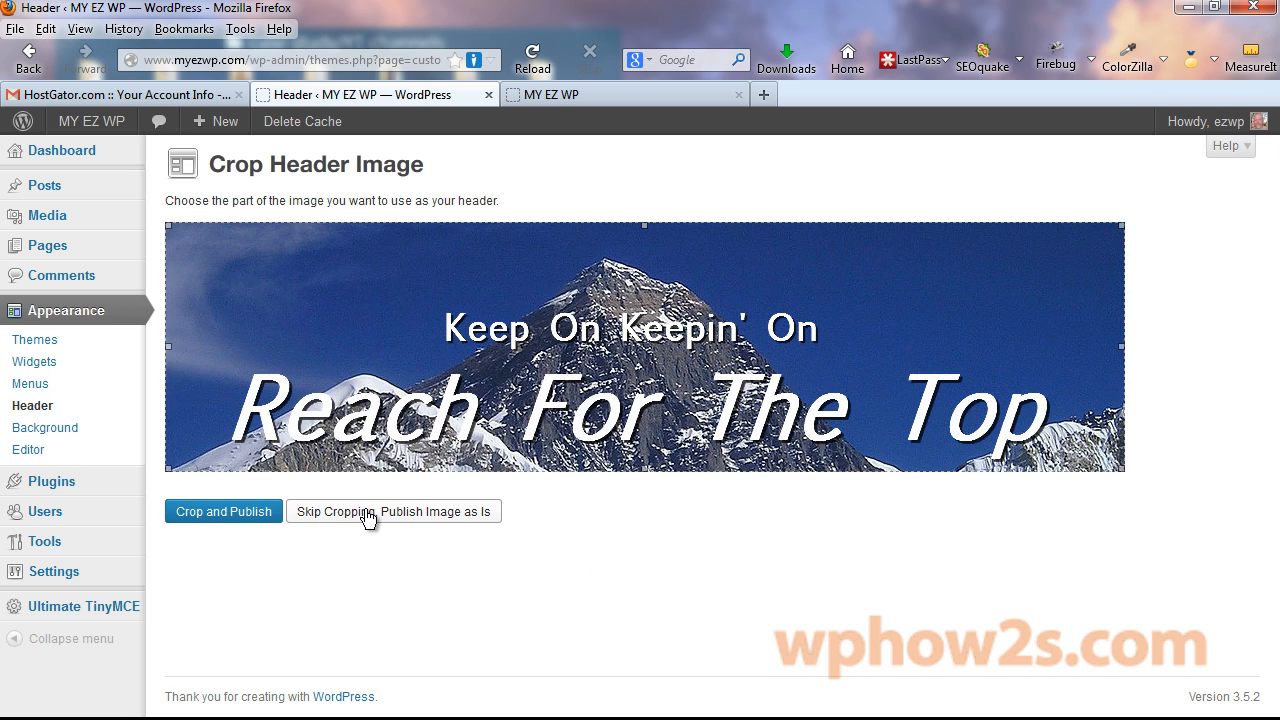
pyautogui.click(390, 512)
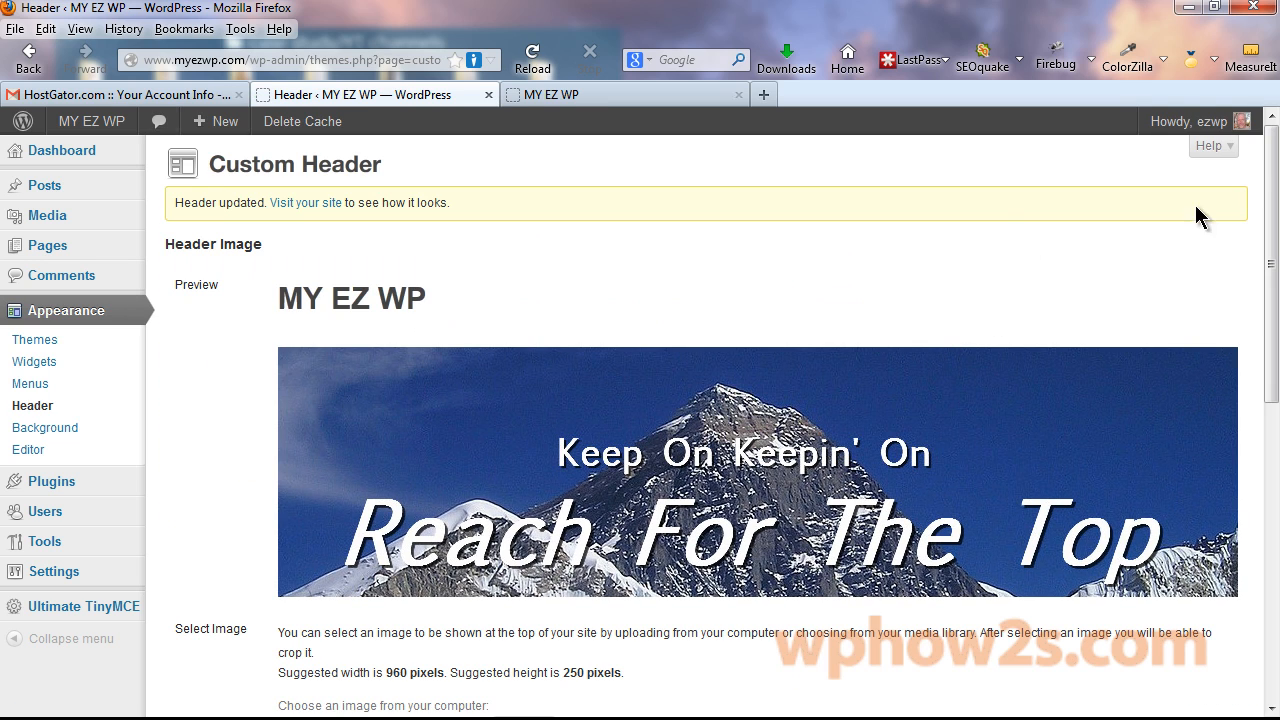
# Reload the MY EZ WP site tab to view the new header.
pyautogui.click(683, 95)
pyautogui.rightClick(684, 97)
pyautogui.click(750, 112)
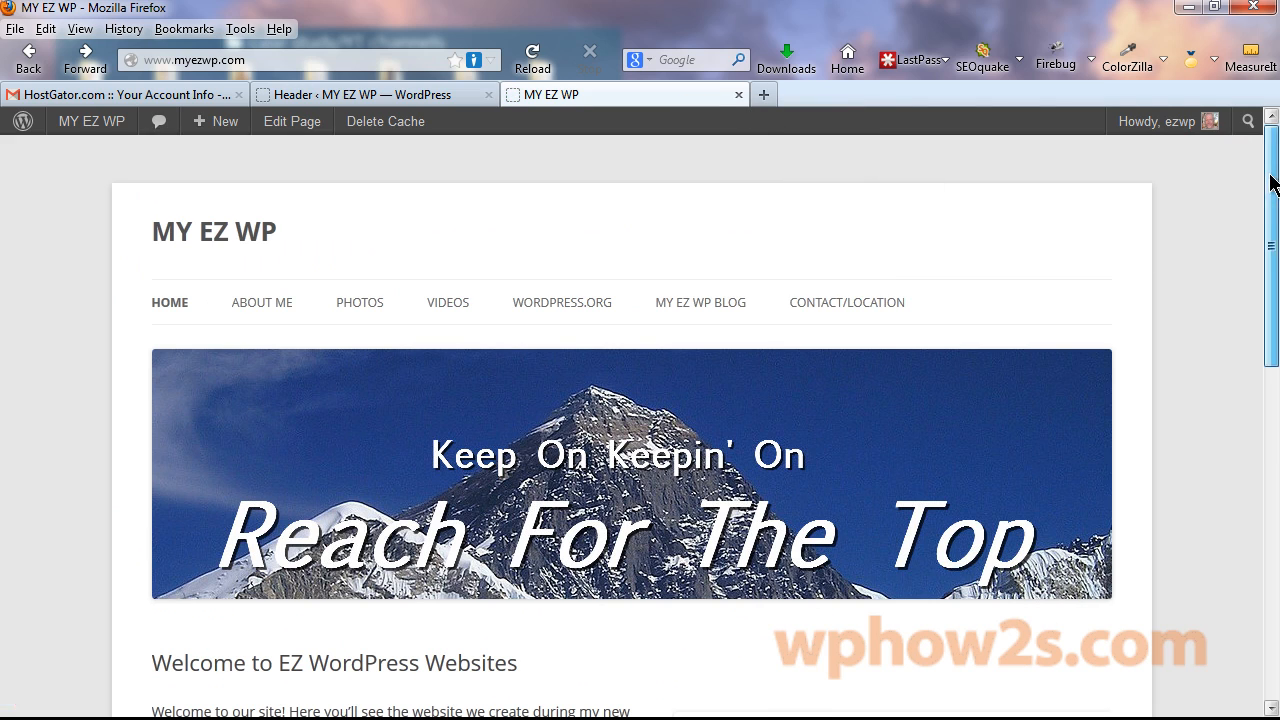
# Uncheck 'Show header text with your image', save, and reload the site to preview.
pyautogui.moveTo(1272, 186); pyautogui.dragTo(1276, 460)
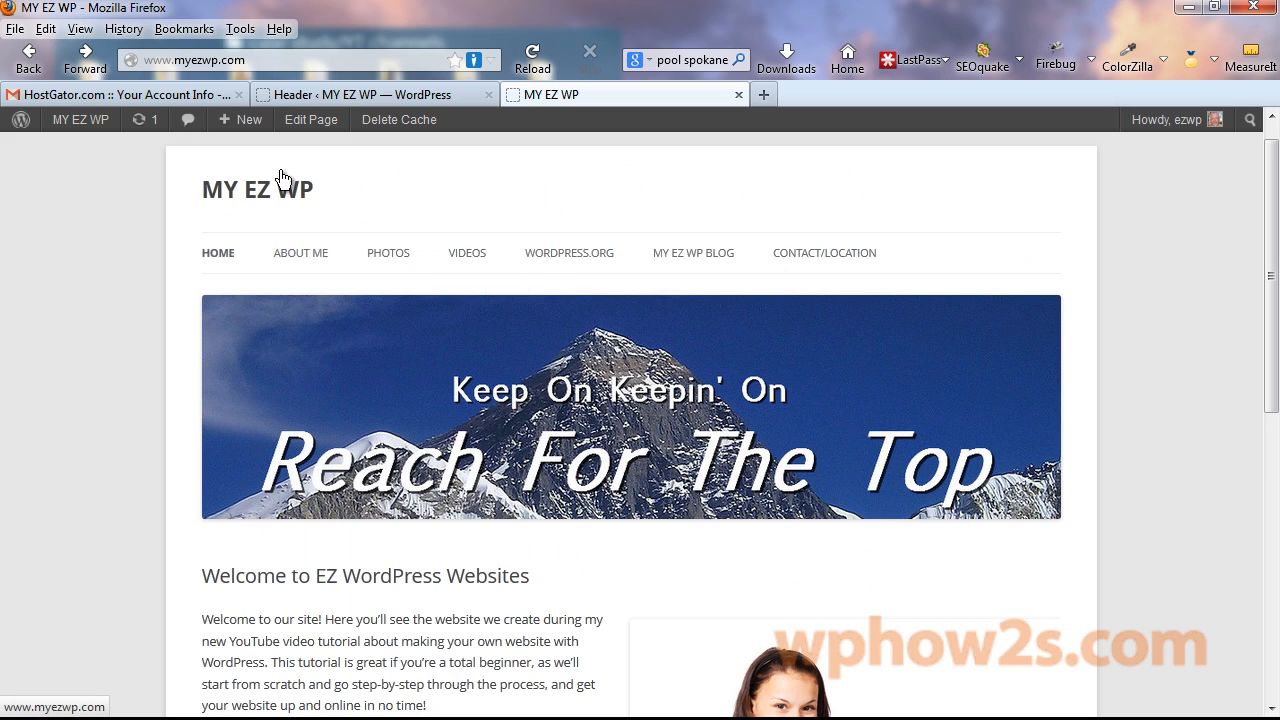
pyautogui.moveTo(310, 191)
pyautogui.mouseDown()
pyautogui.moveTo(213, 199)
pyautogui.moveTo(323, 194)
pyautogui.mouseUp()
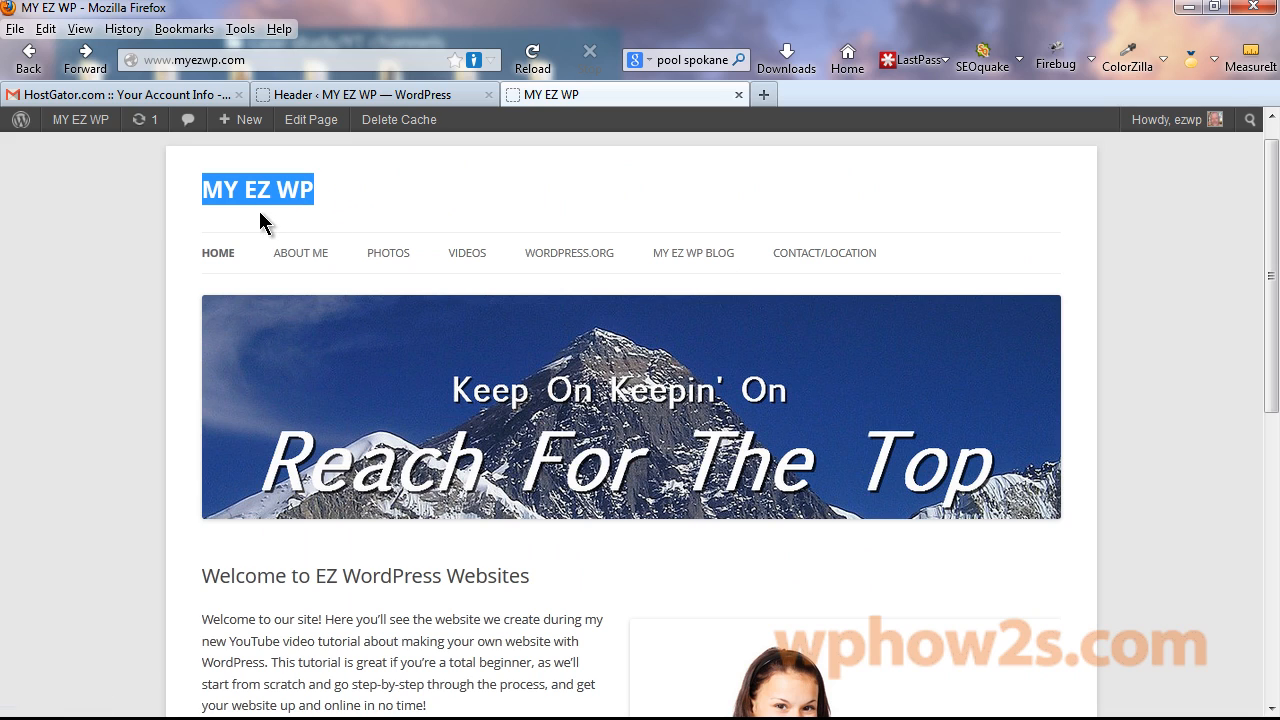
pyautogui.click(386, 208)
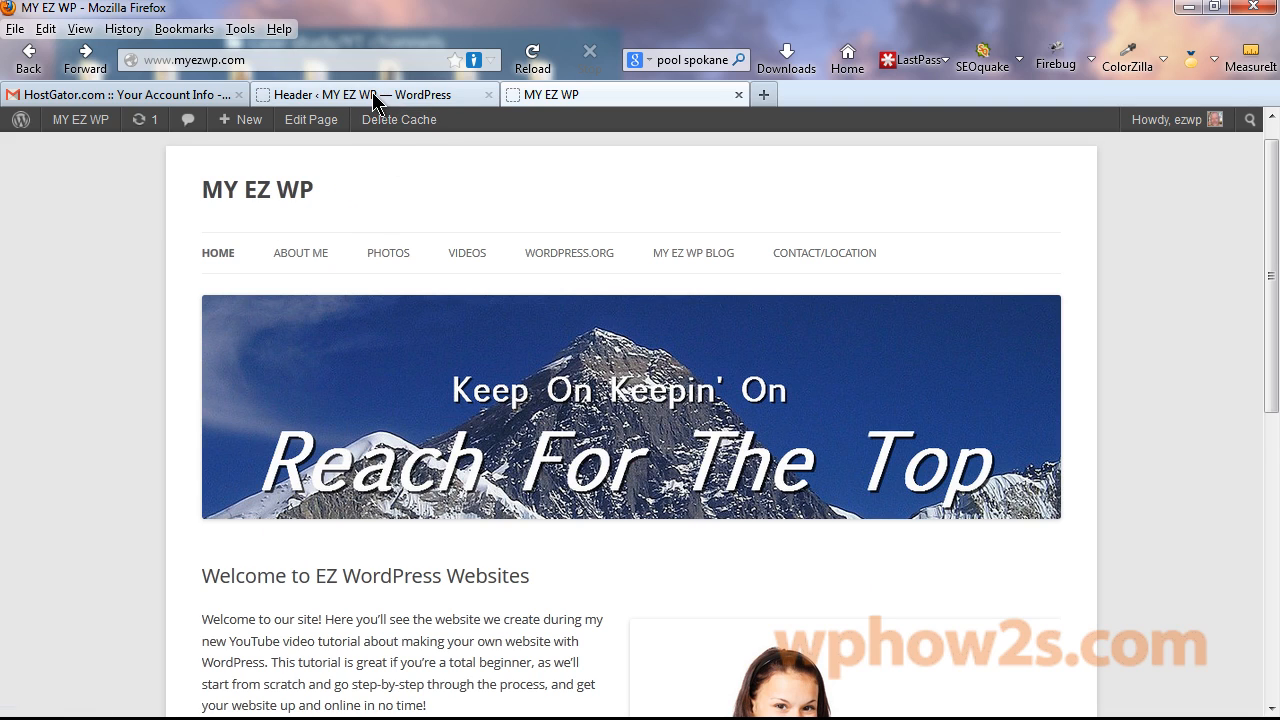
pyautogui.click(372, 97)
pyautogui.scroll(-7, 1276, 152)
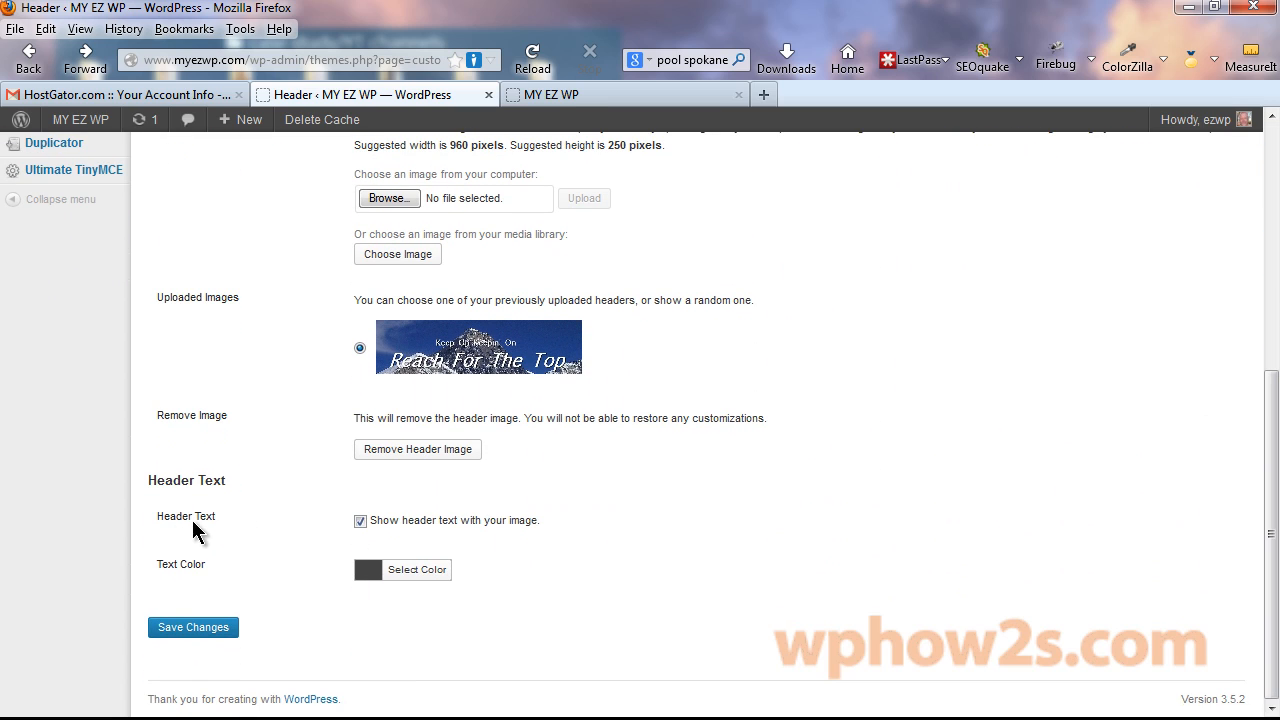
pyautogui.click(360, 522)
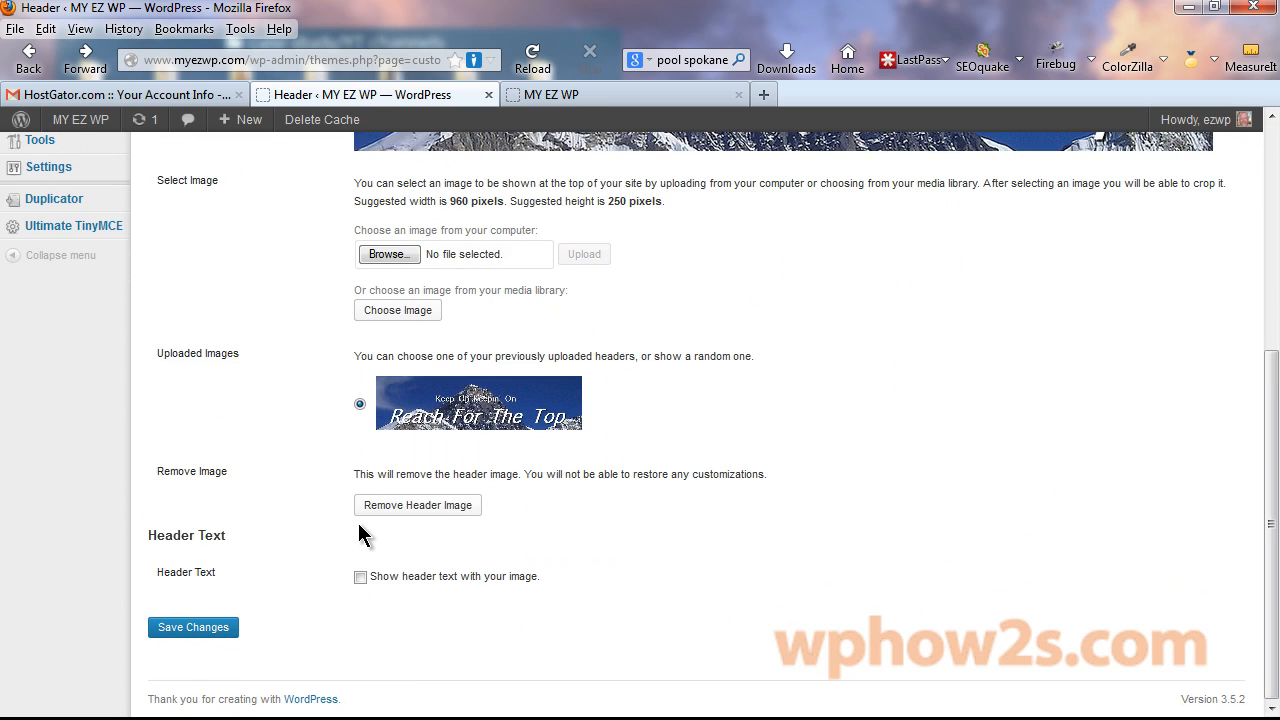
pyautogui.click(177, 630)
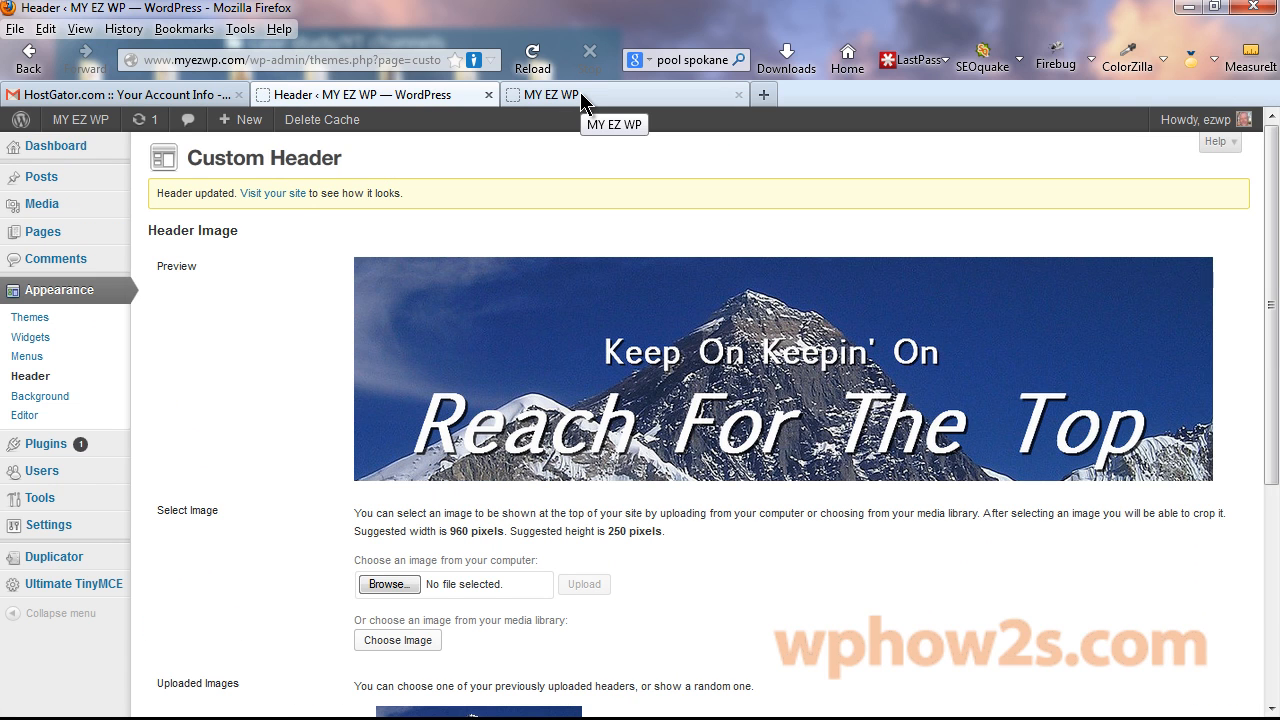
pyautogui.click(583, 100)
pyautogui.rightClick(583, 100)
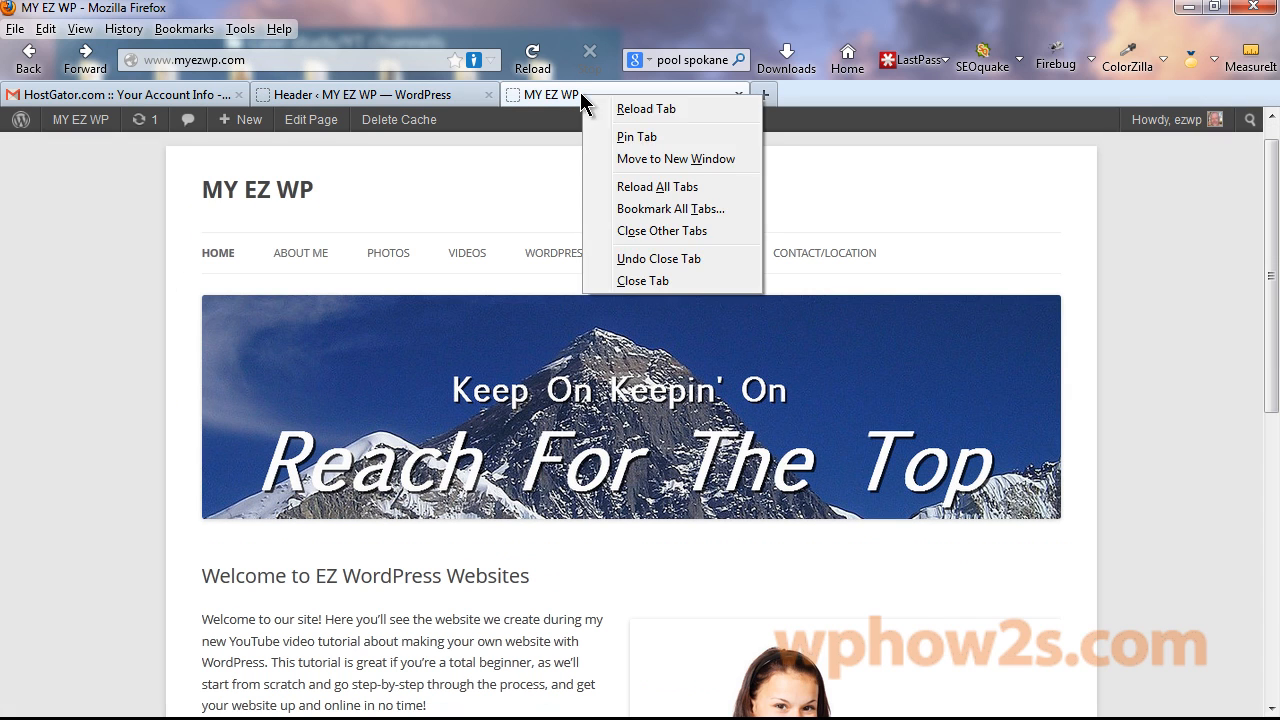
pyautogui.click(628, 106)
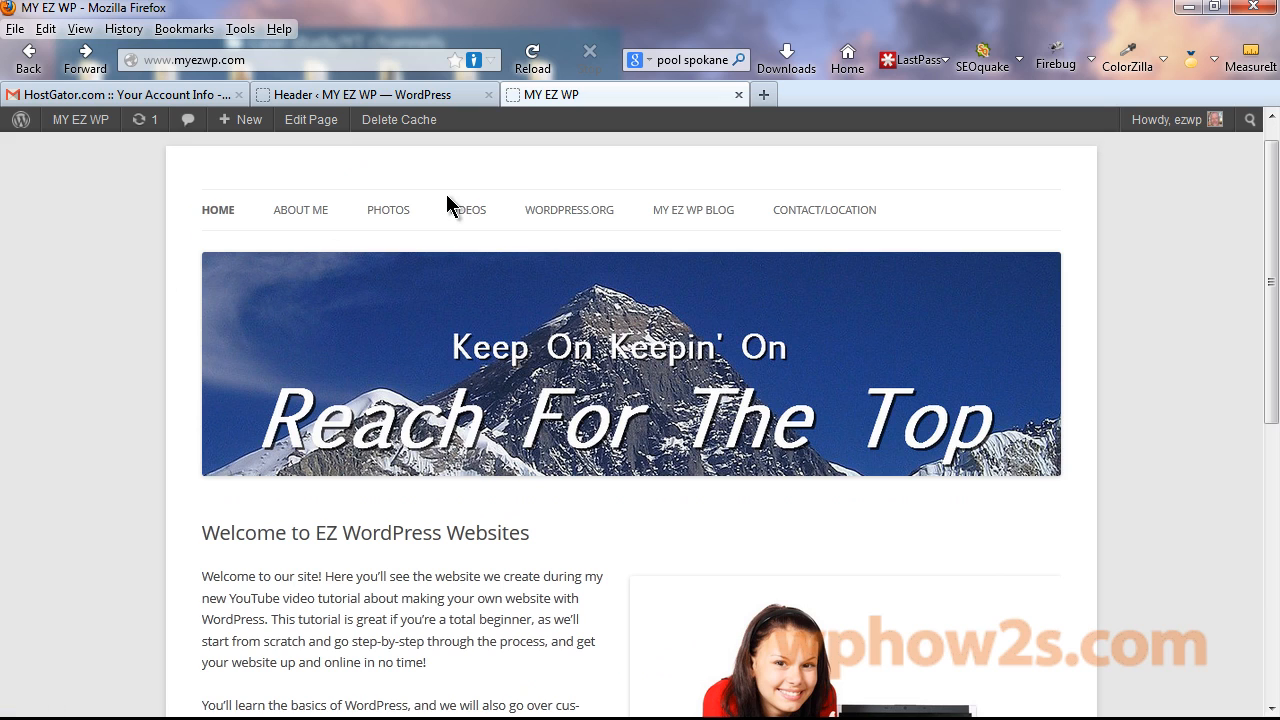
# Re-enable the header text option, save, and reload the site page.
pyautogui.click(325, 96)
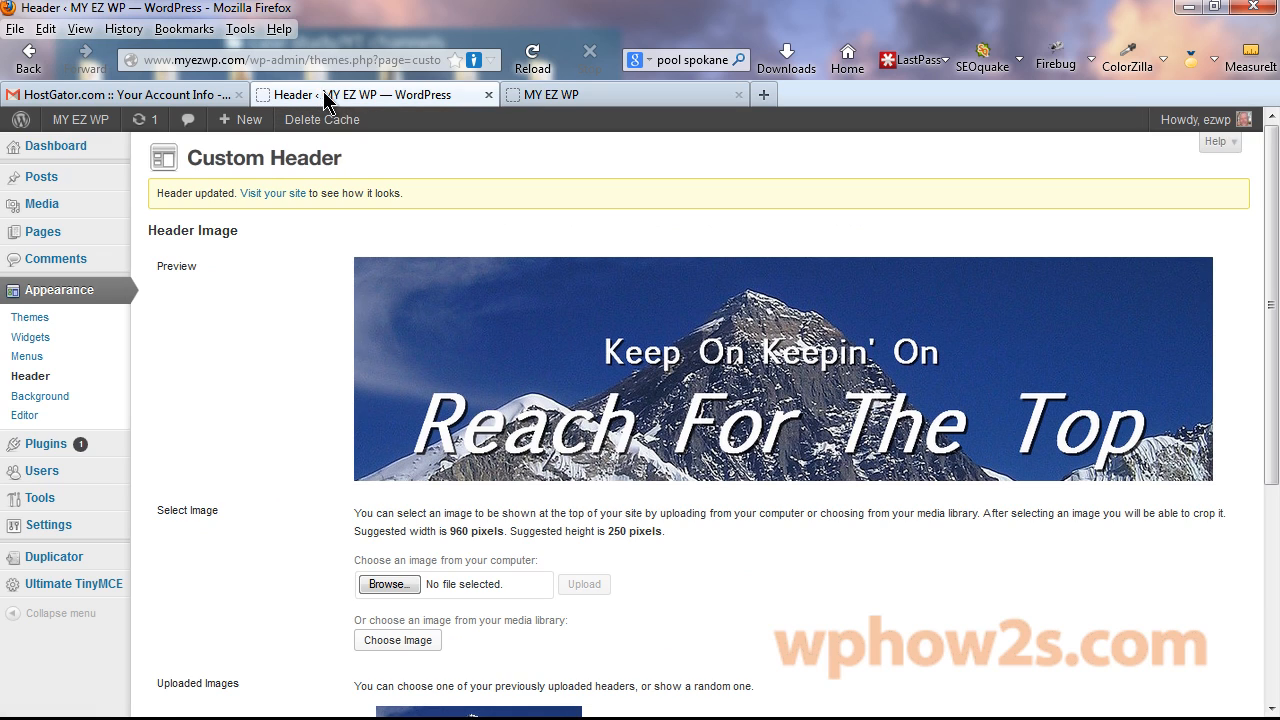
pyautogui.scroll(-5, 505, 600)
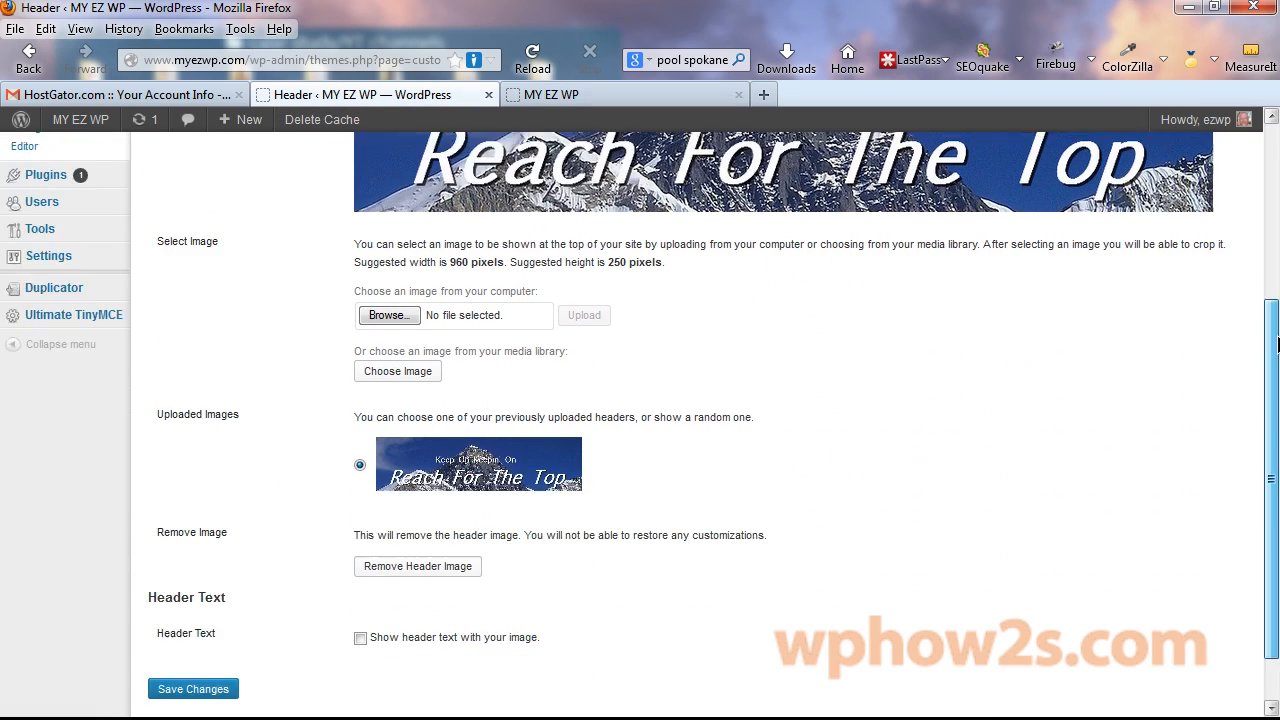
pyautogui.click(360, 577)
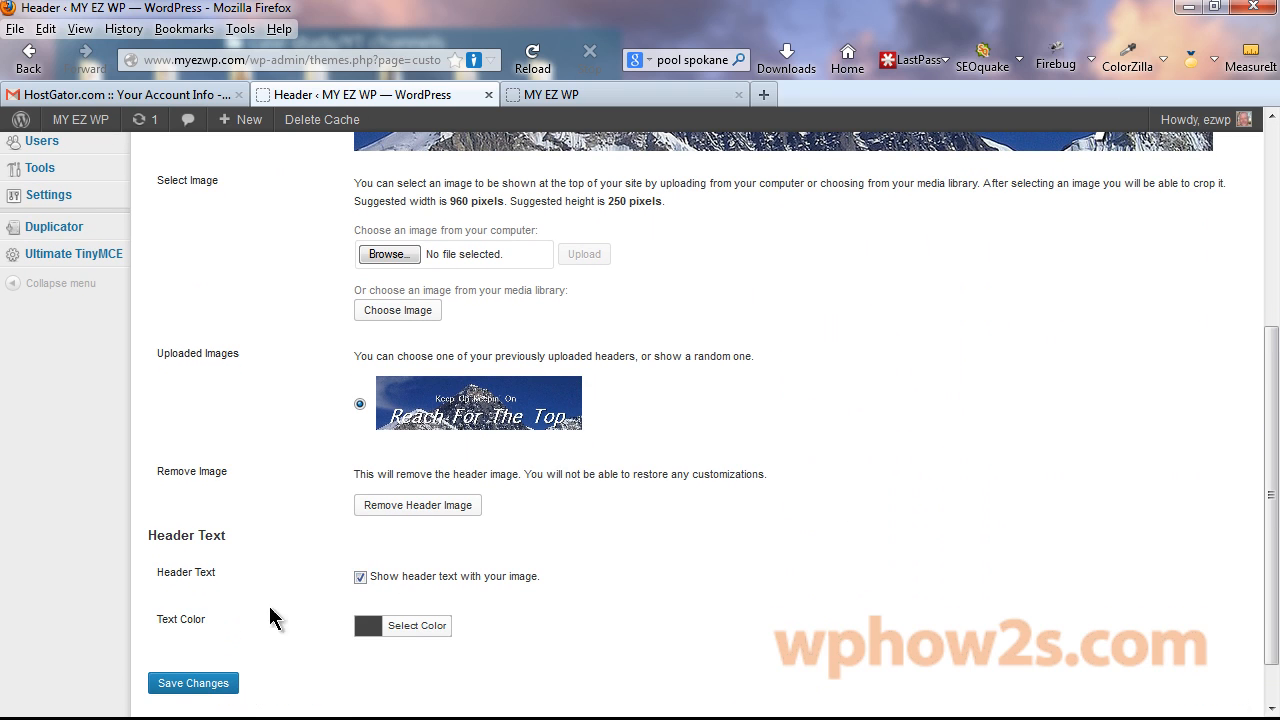
pyautogui.click(175, 686)
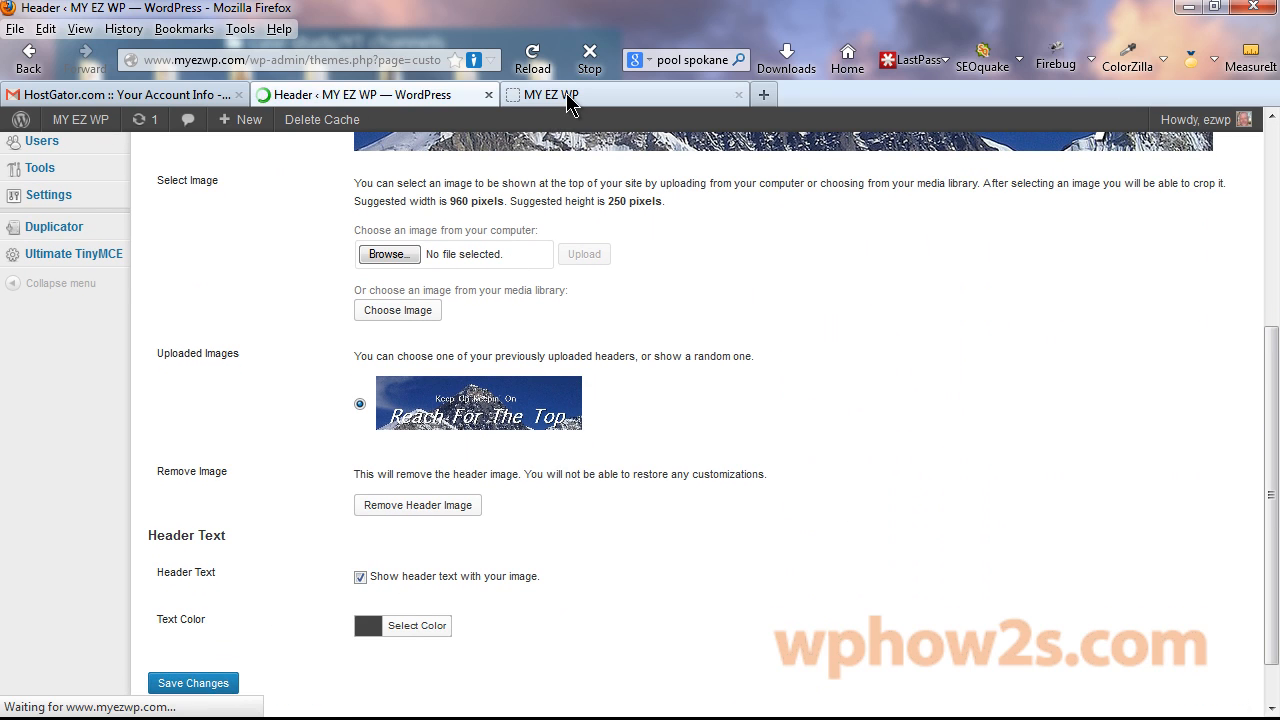
pyautogui.click(570, 95)
pyautogui.rightClick(568, 96)
pyautogui.click(617, 110)
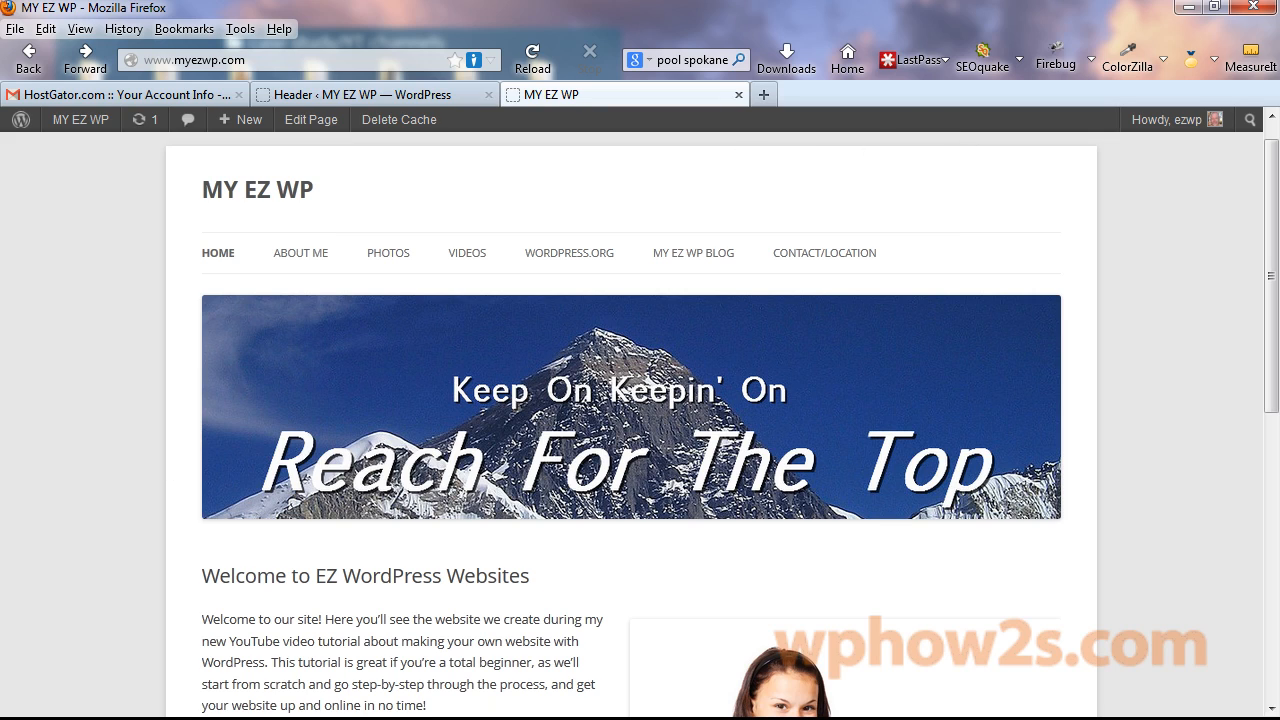
# Copy the sky blue #1C3A7A from the header with ColorZilla's eyedropper.
pyautogui.hotkey('alt', 'Tab')
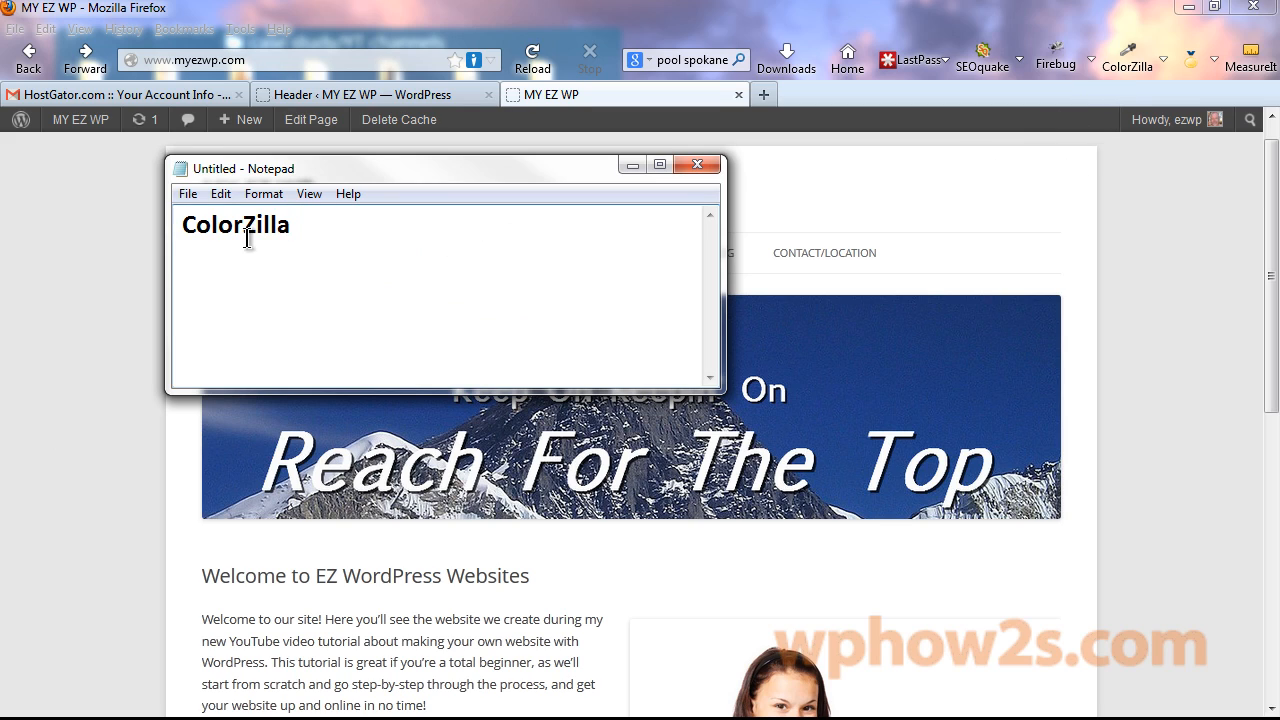
pyautogui.click(630, 166)
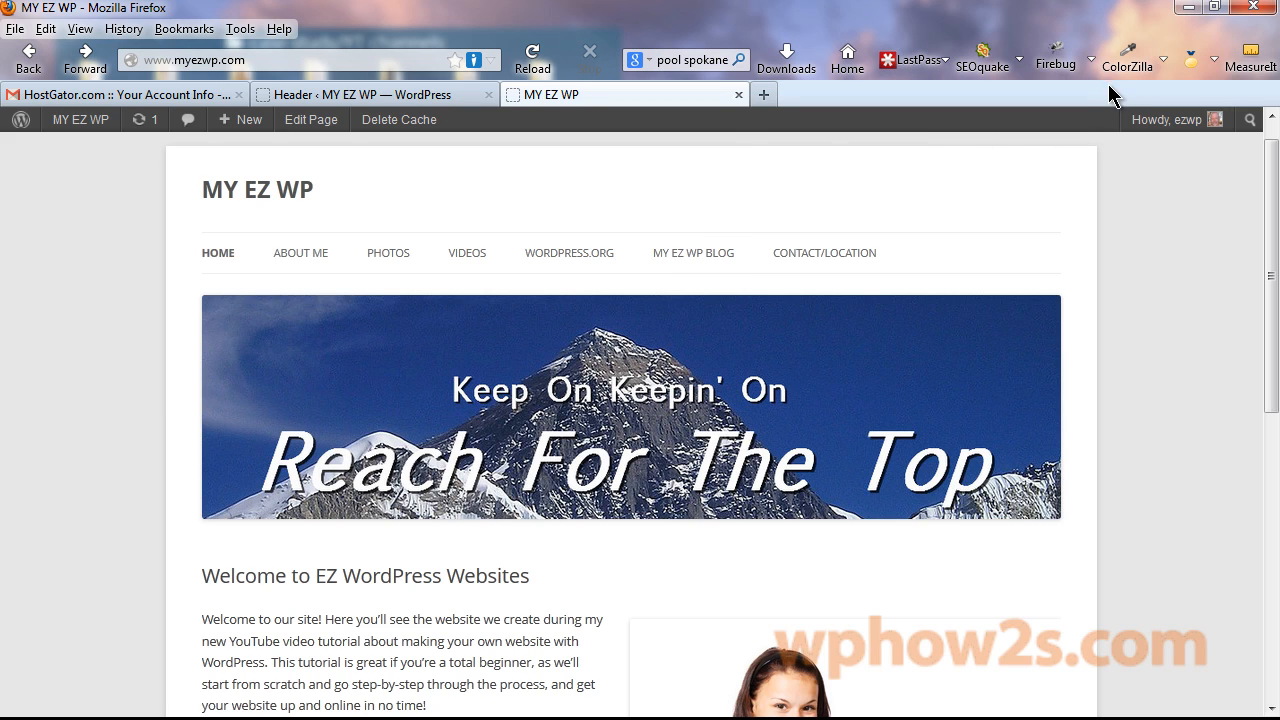
pyautogui.click(1127, 58)
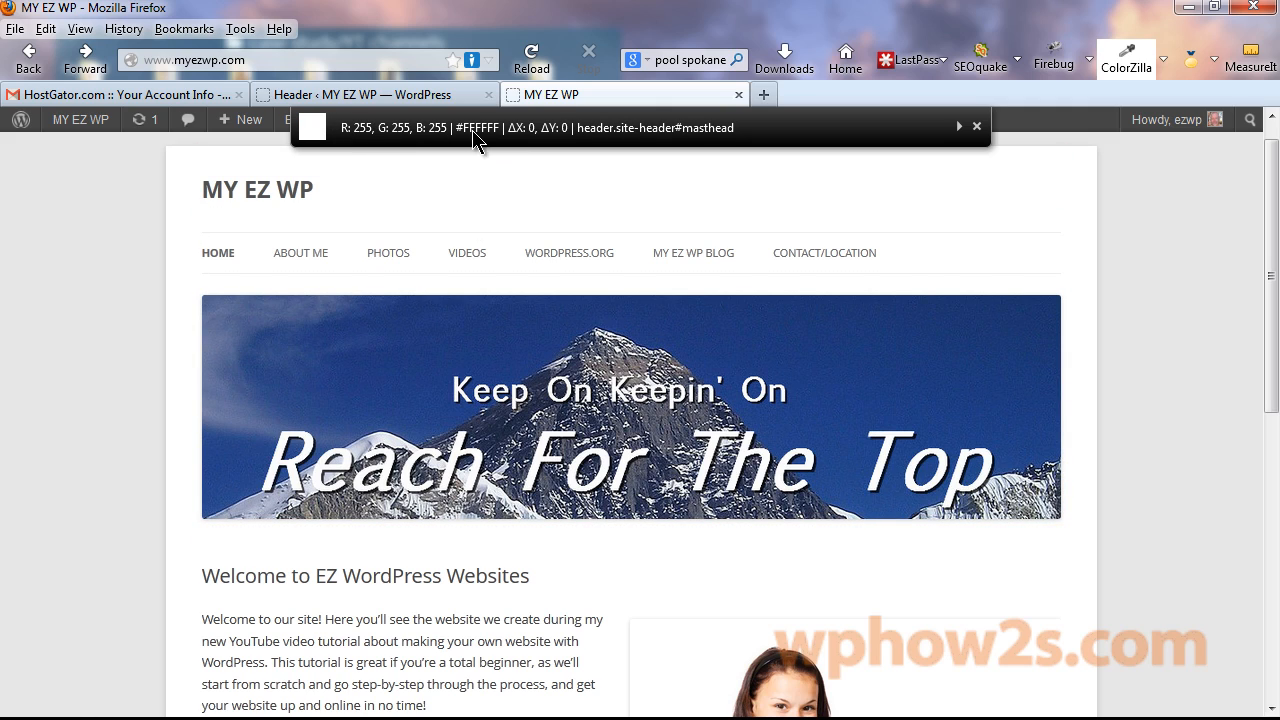
pyautogui.click(822, 349)
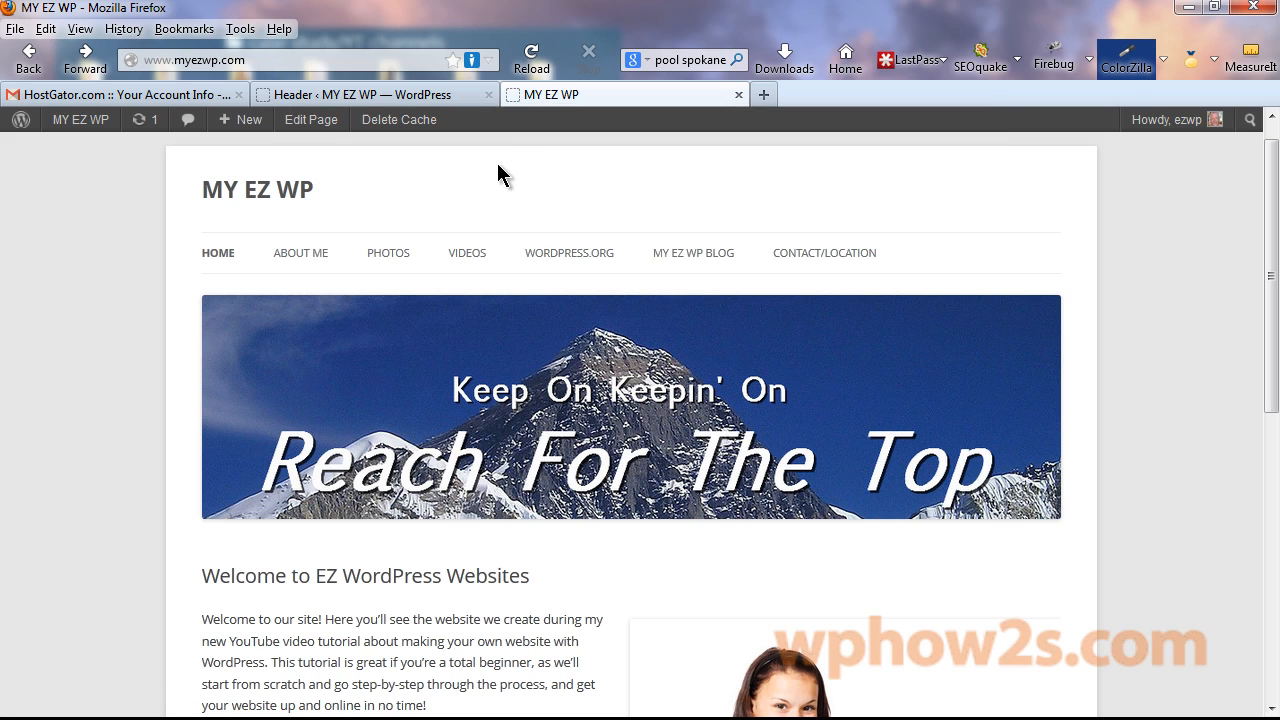
pyautogui.click(407, 97)
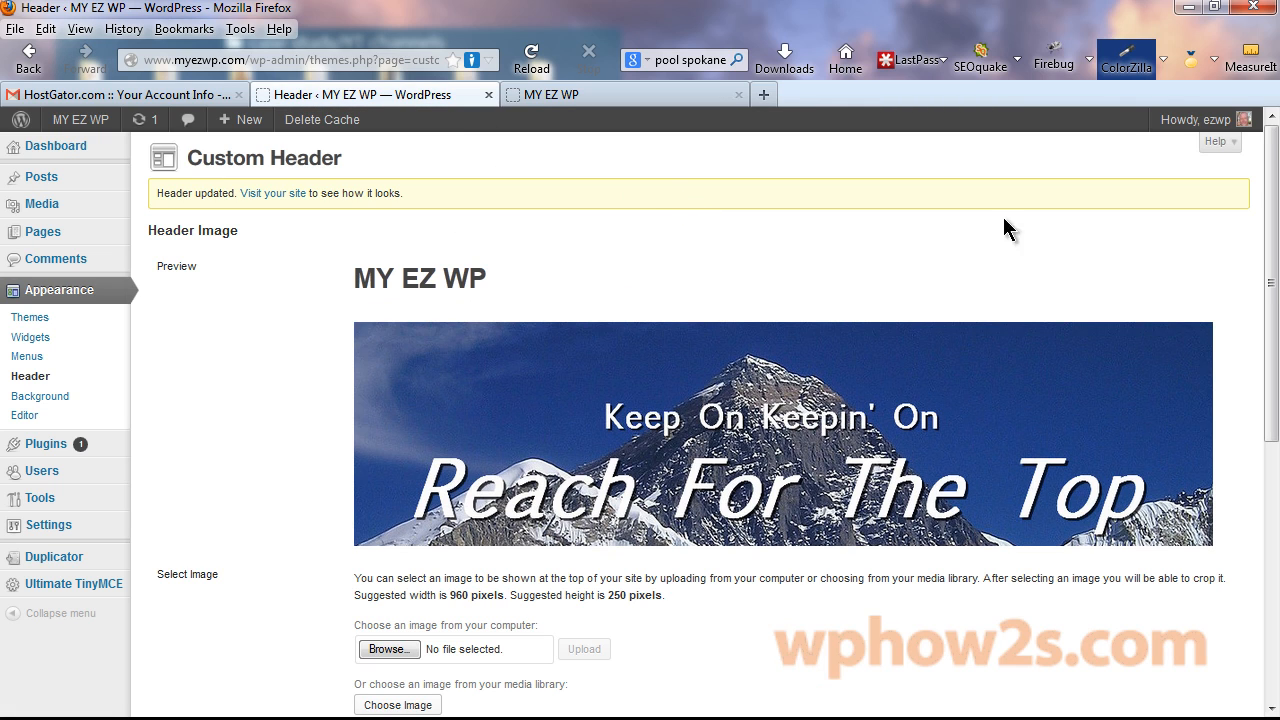
# Set the header text colour to #1c3a7a and save the change.
pyautogui.moveTo(1277, 193); pyautogui.dragTo(1265, 460)
pyautogui.click(420, 574)
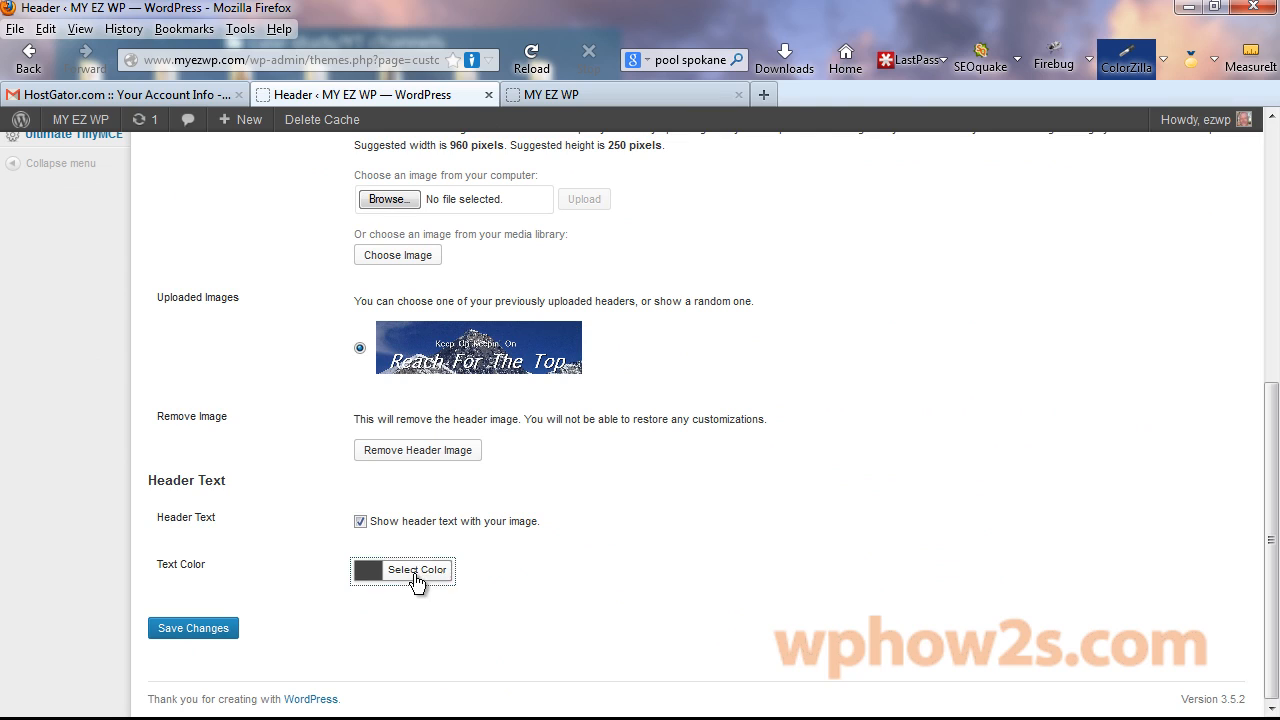
pyautogui.press('Tab')
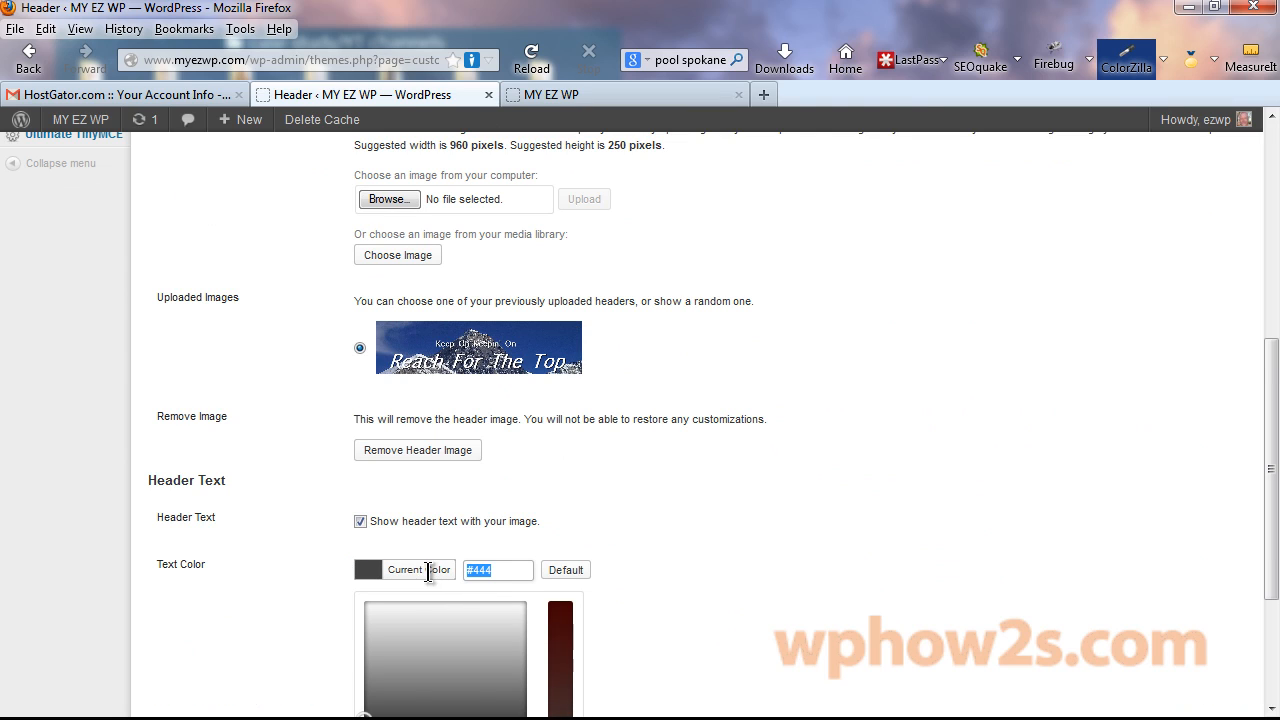
pyautogui.hotkey('ctrl', 'v')
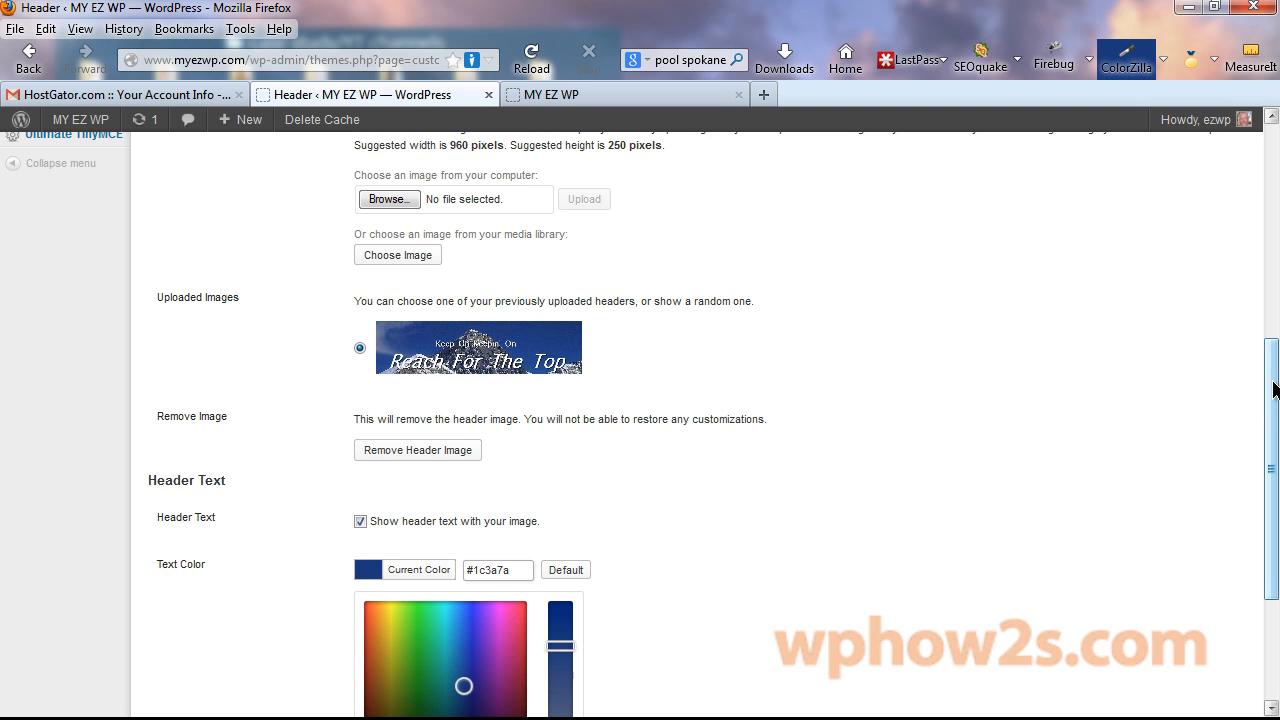
pyautogui.scroll(-4, 1270, 390)
pyautogui.click(175, 628)
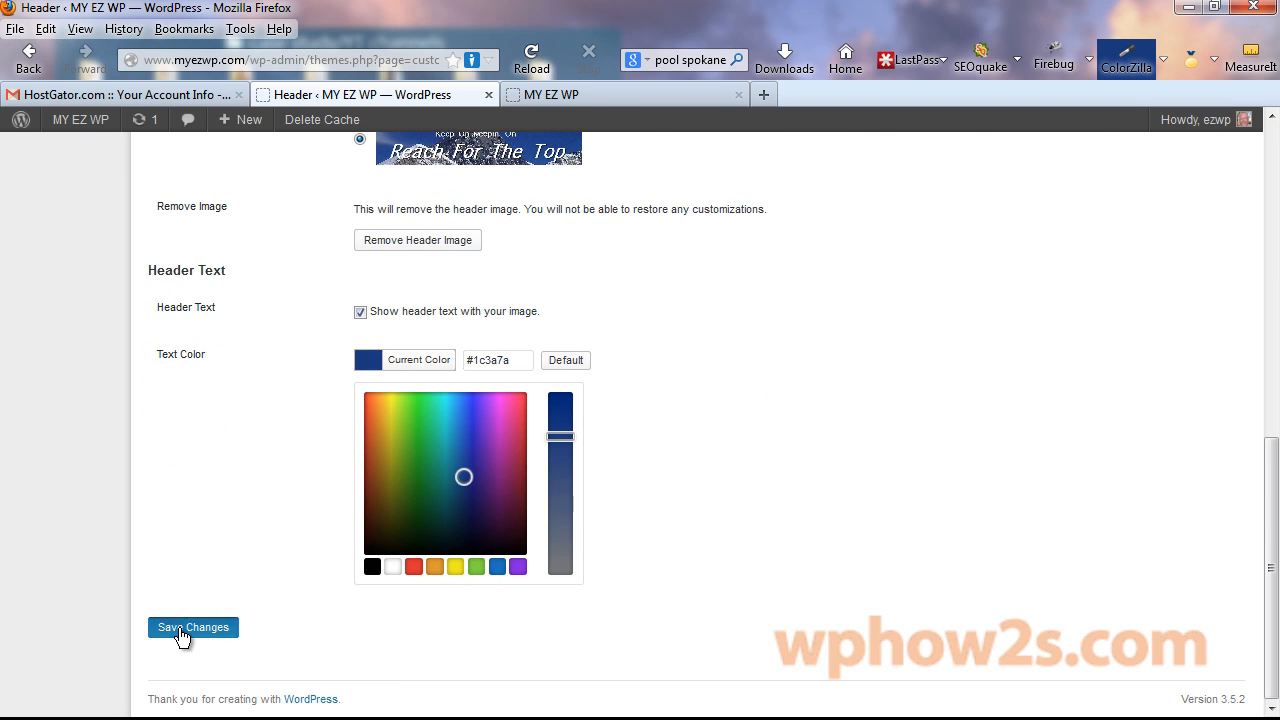
# Reload the live MY EZ WP site to see the blue title.
pyautogui.click(600, 94)
pyautogui.rightClick(614, 96)
pyautogui.click(667, 109)
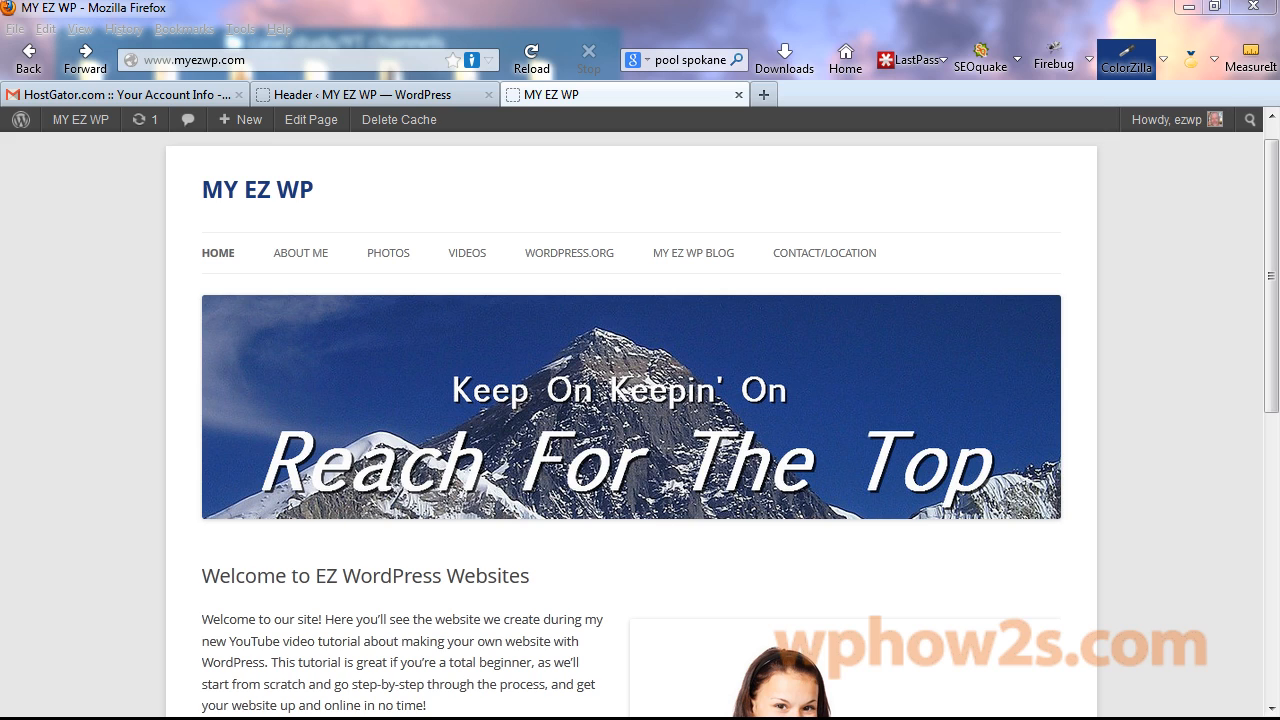
# Zoom the site page out one step and go back to the Header settings tab.
pyautogui.hotkey('ctrl', '-')
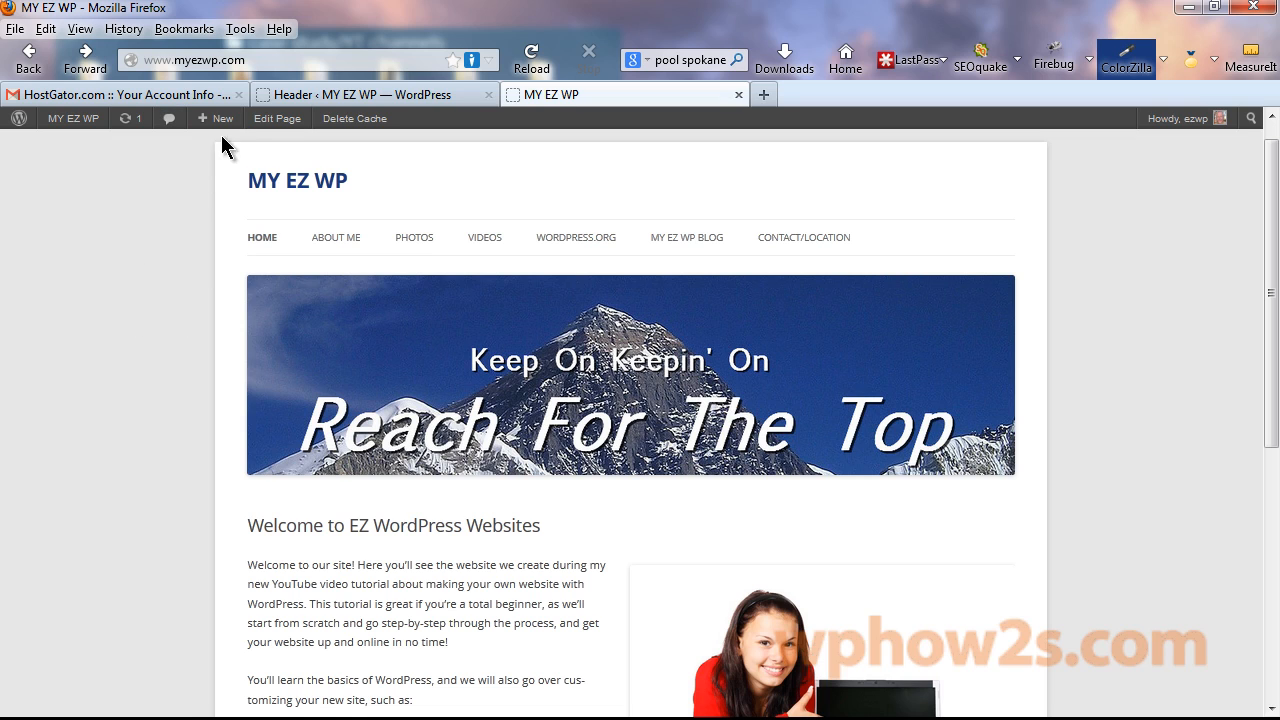
pyautogui.click(344, 103)
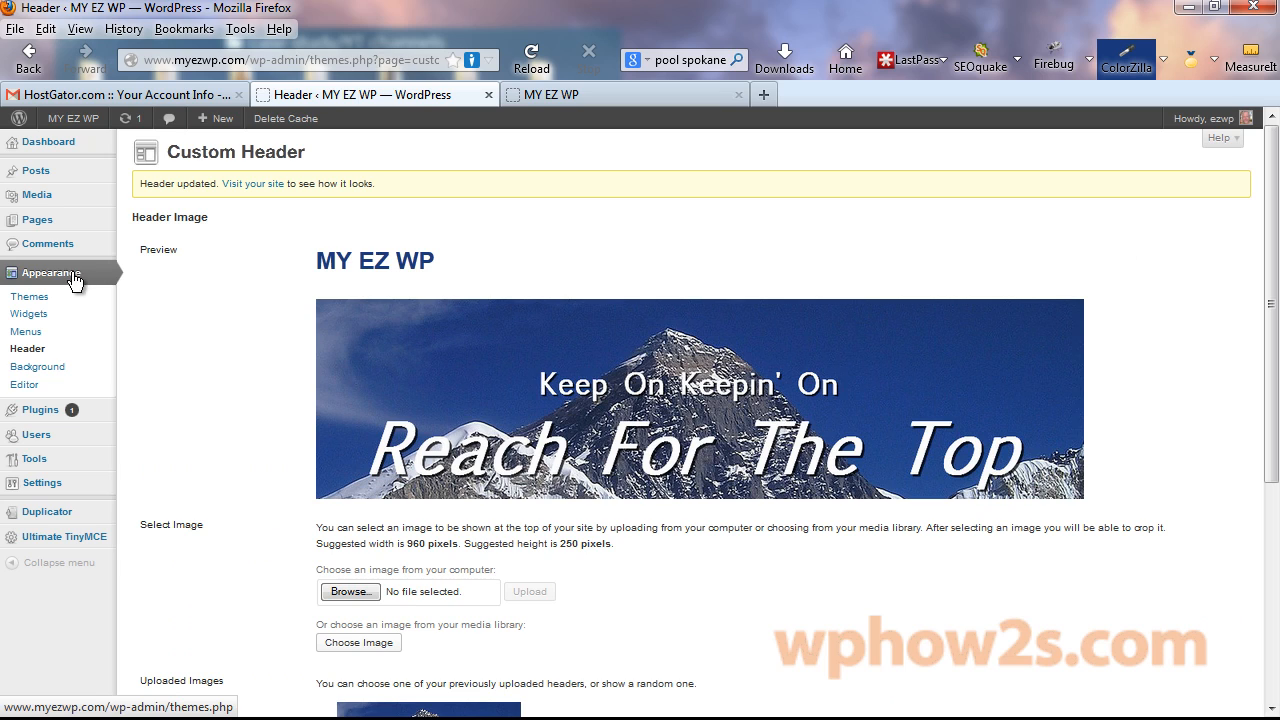
# Set the Custom Background colour to #6d96bf and save it.
pyautogui.click(37, 368)
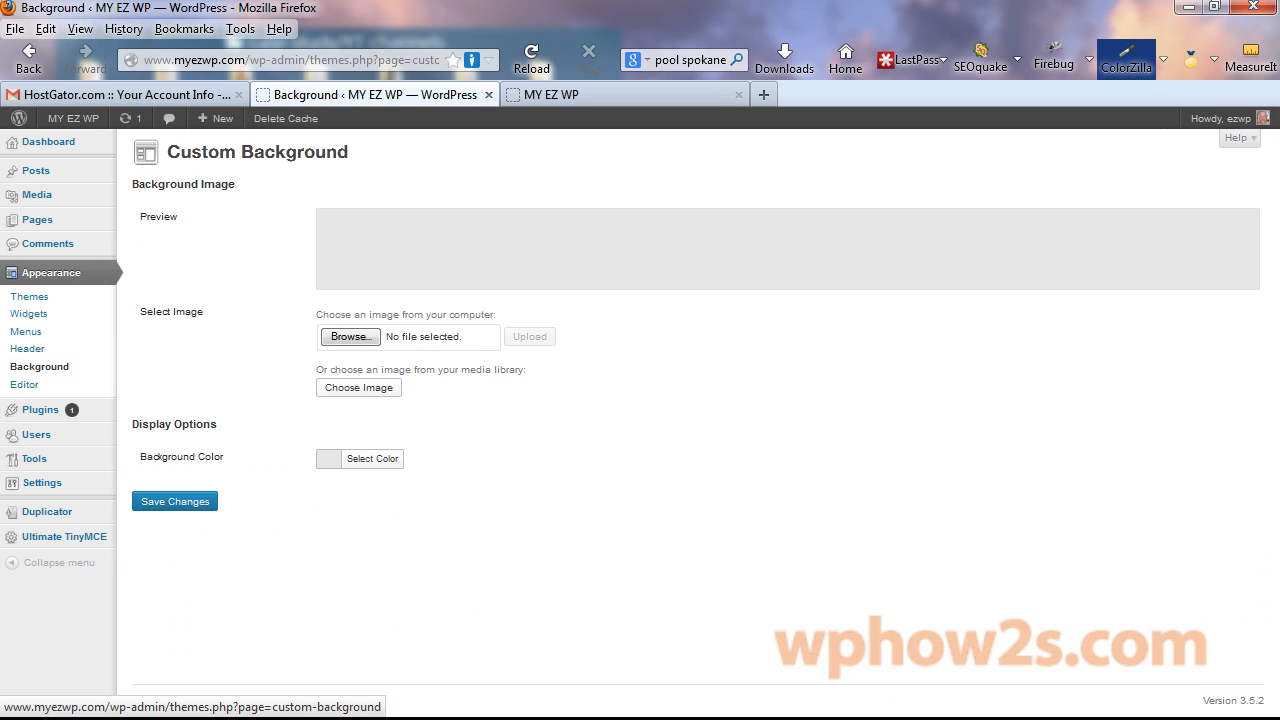
pyautogui.moveTo(64, 392)
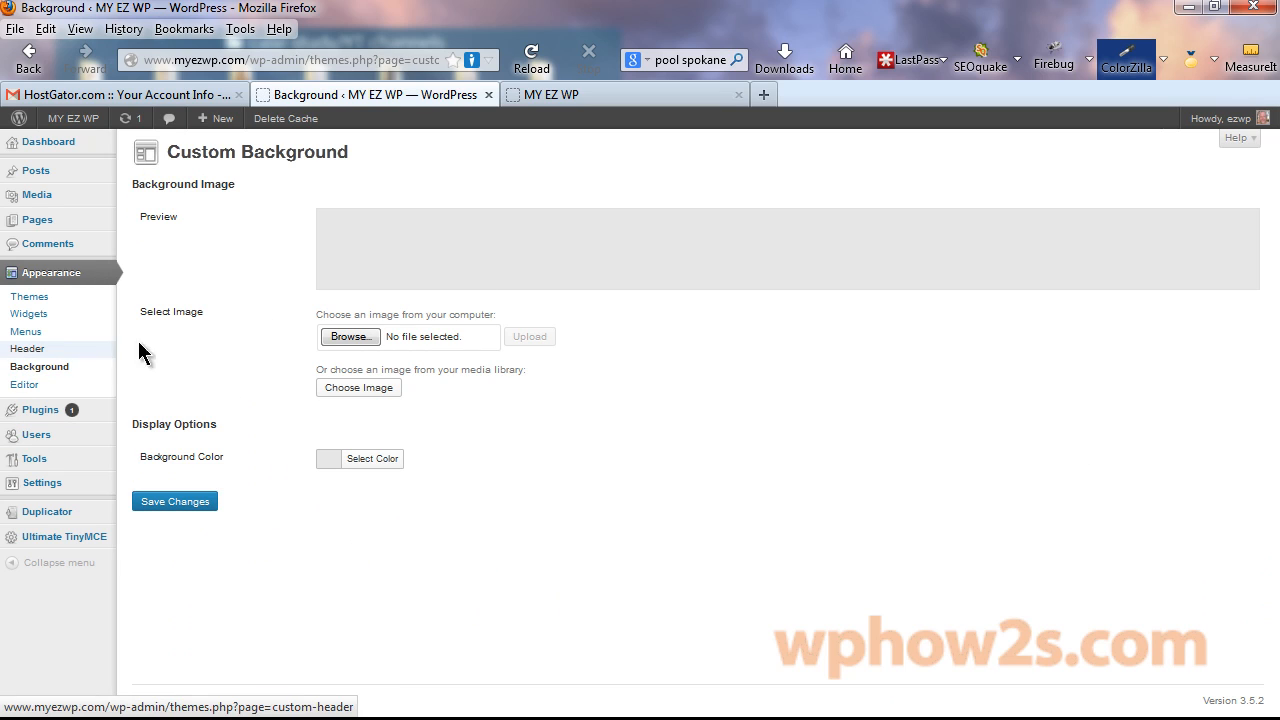
pyautogui.click(378, 462)
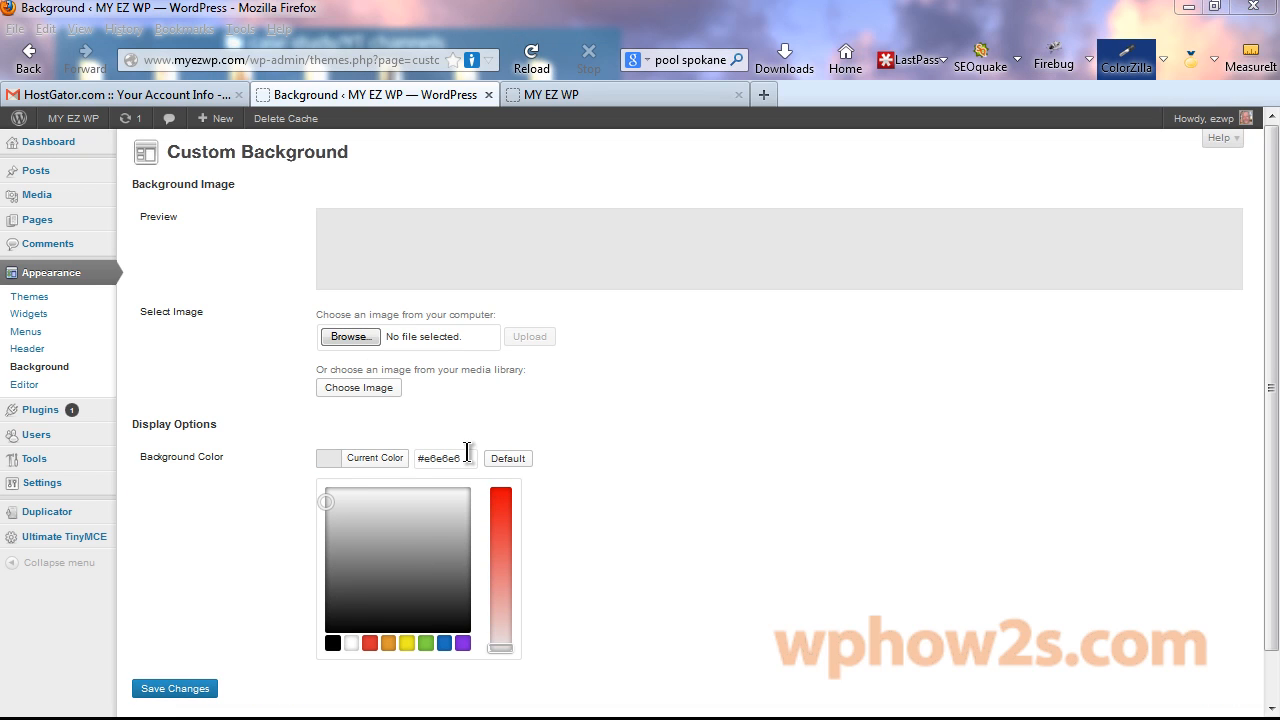
pyautogui.moveTo(467, 458); pyautogui.dragTo(424, 458)
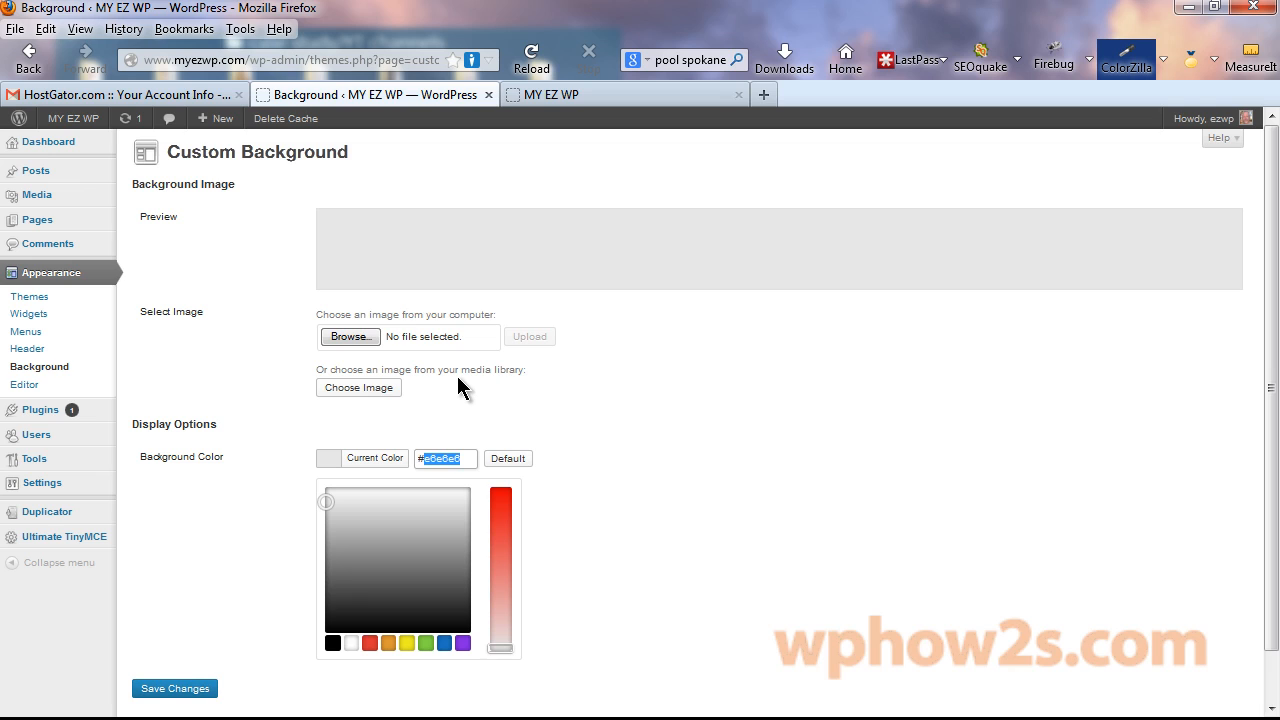
pyautogui.write('6d96bf')
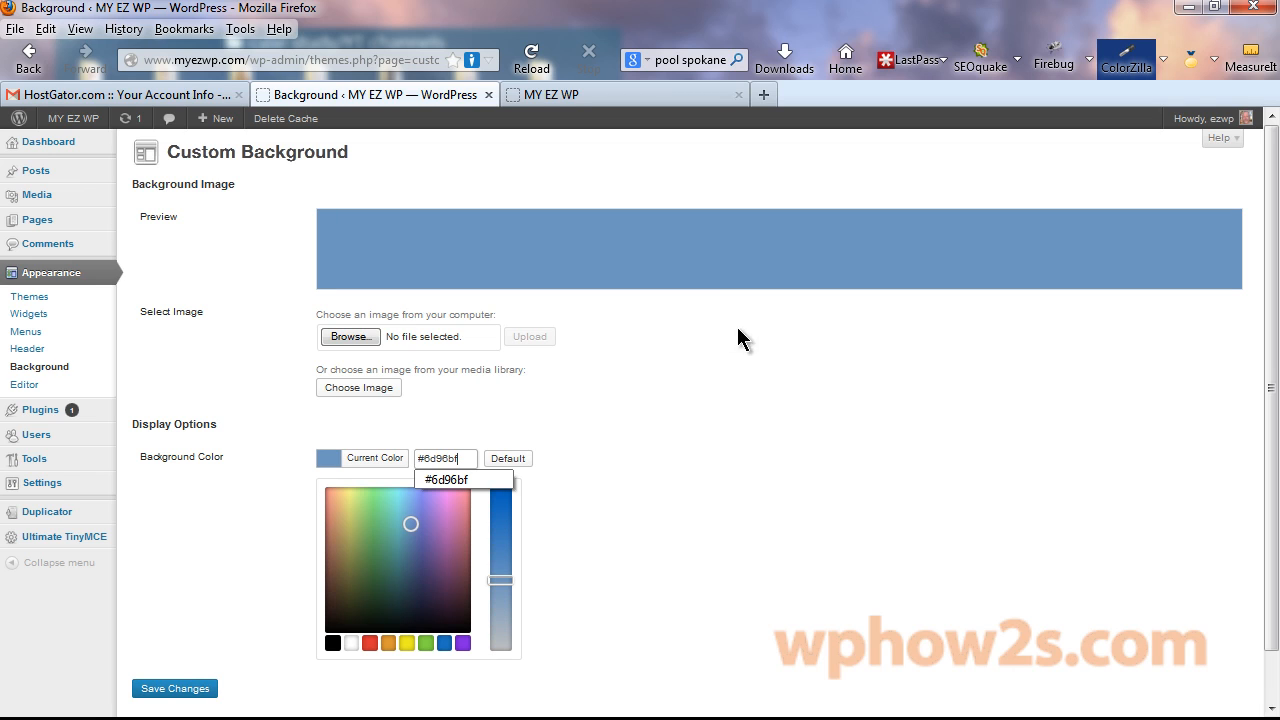
pyautogui.click(155, 690)
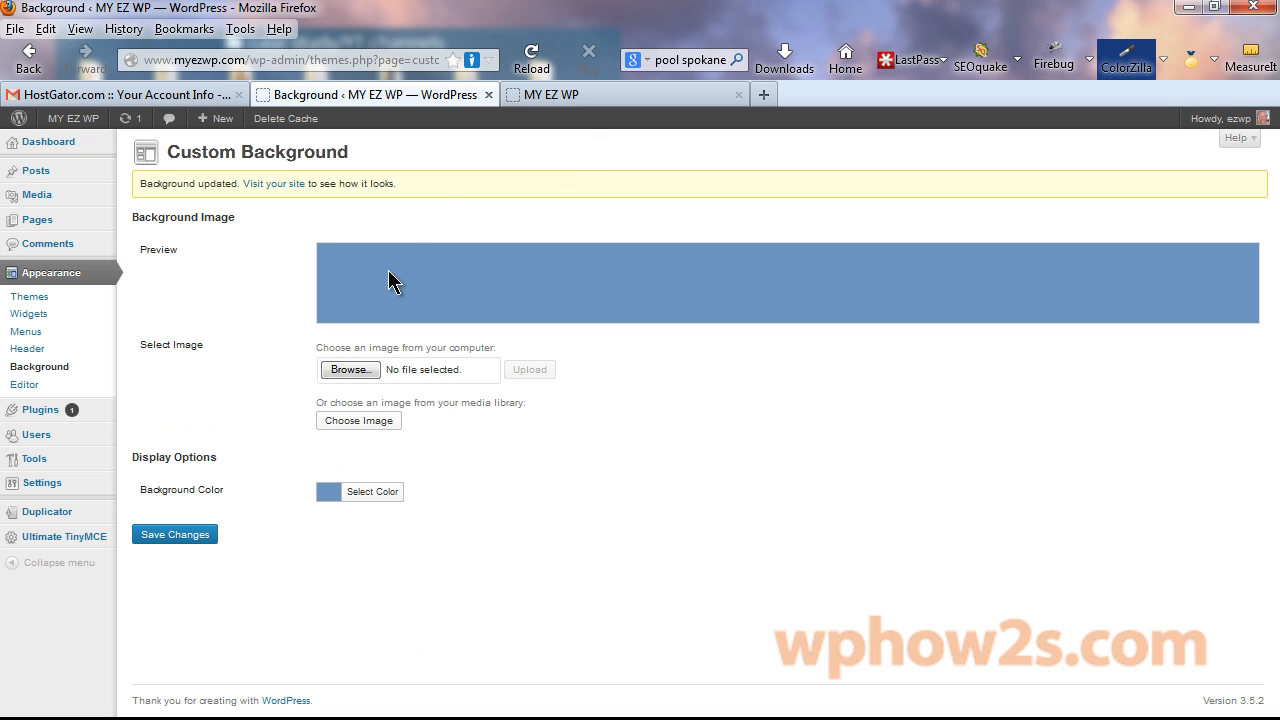
# Reload the live site to check the blue background, then return to Custom Background.
pyautogui.click(611, 88)
pyautogui.rightClick(612, 86)
pyautogui.click(678, 98)
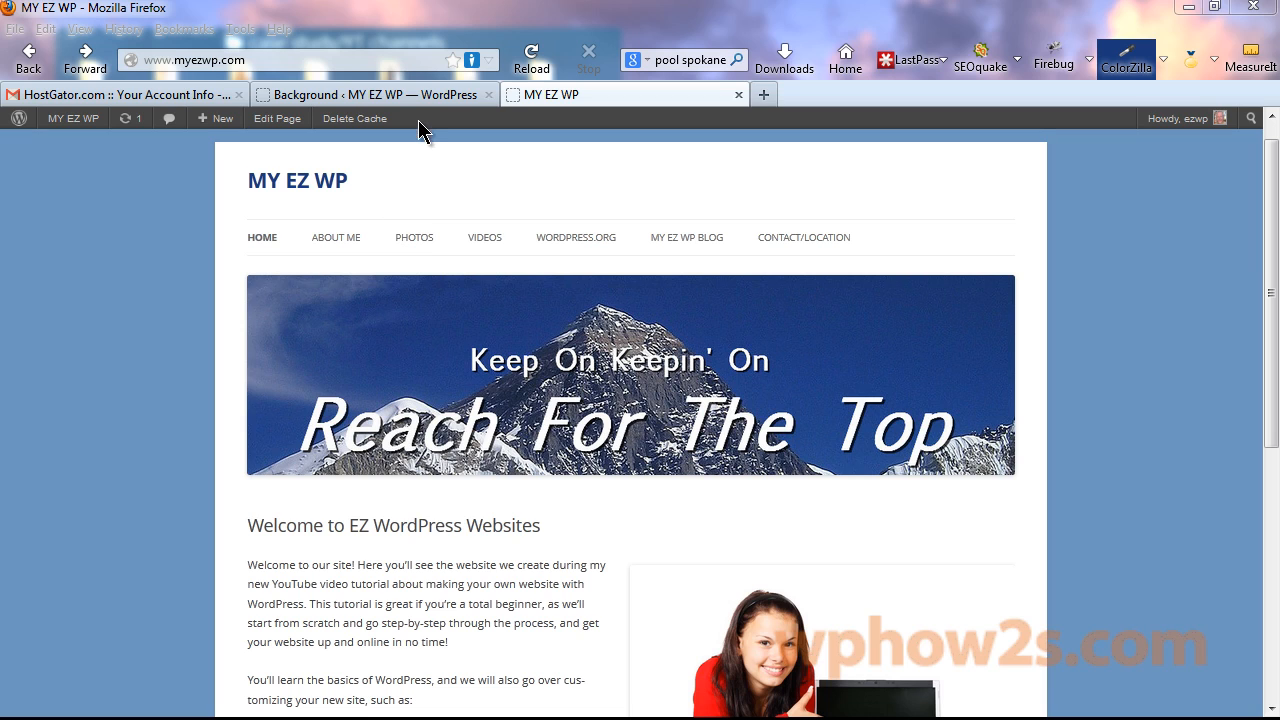
pyautogui.click(366, 98)
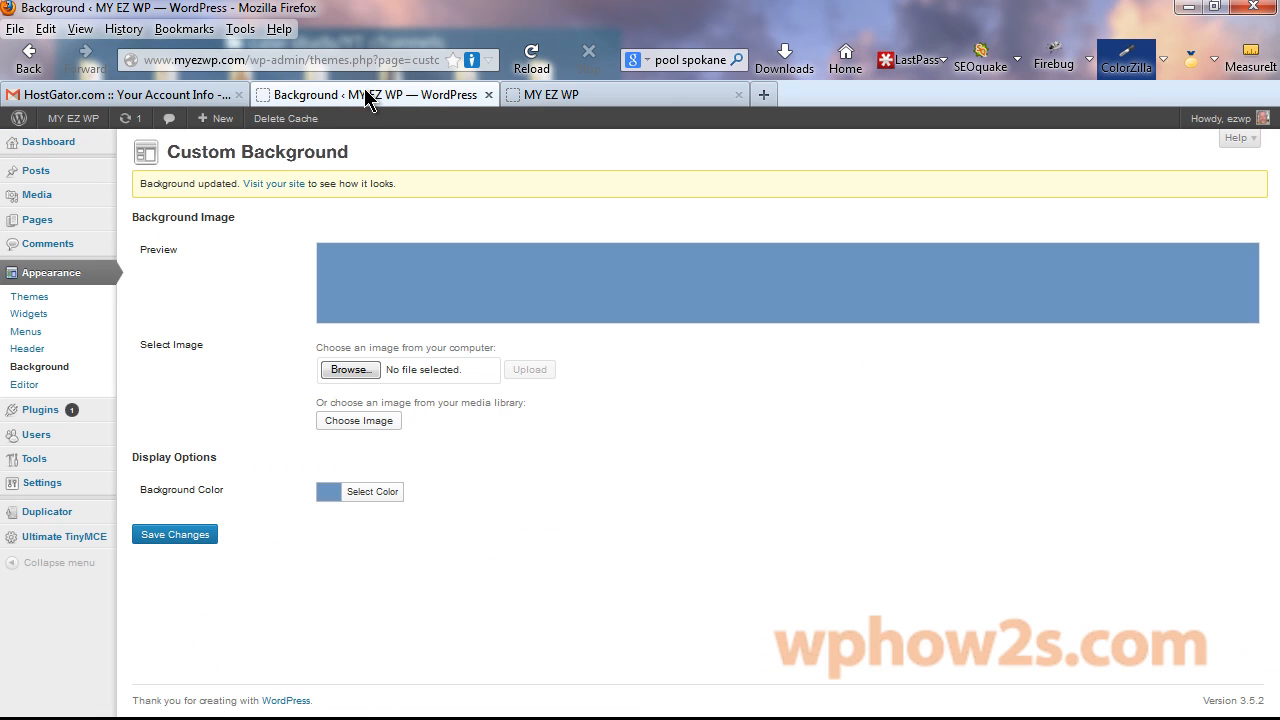
# Upload clouds.jpg as the background image and save it.
pyautogui.click(351, 370)
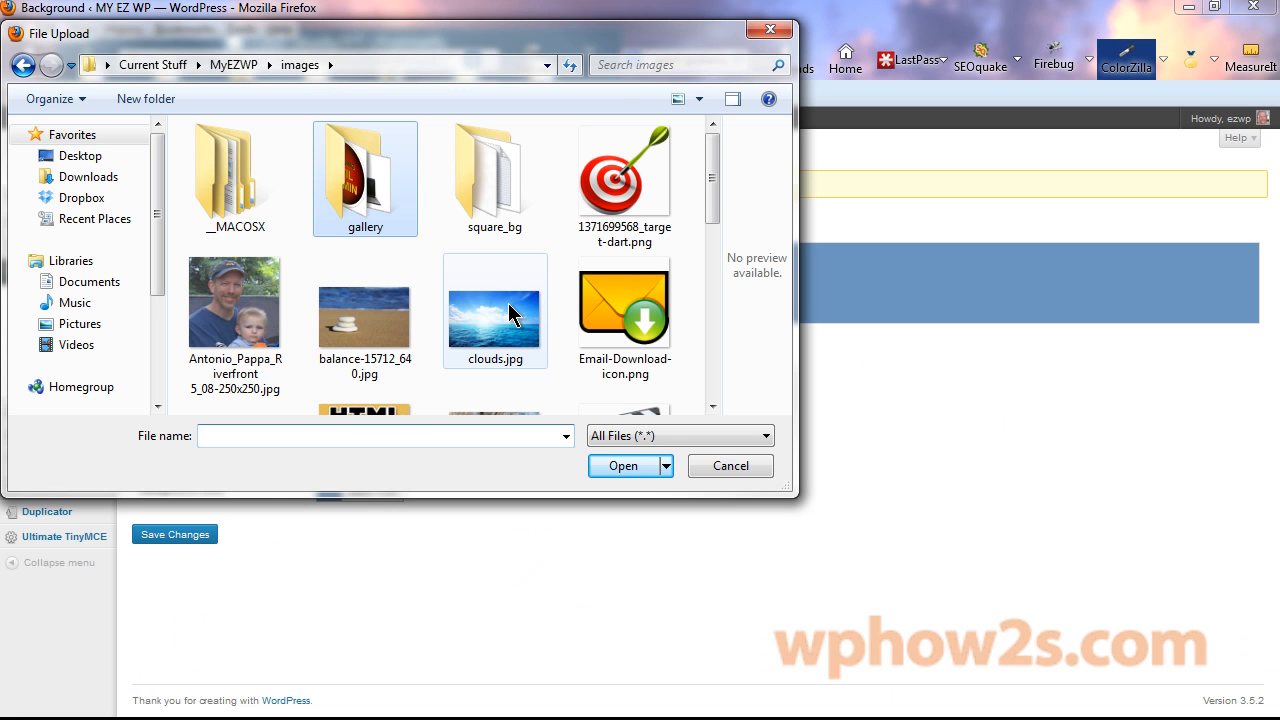
pyautogui.doubleClick(494, 318)
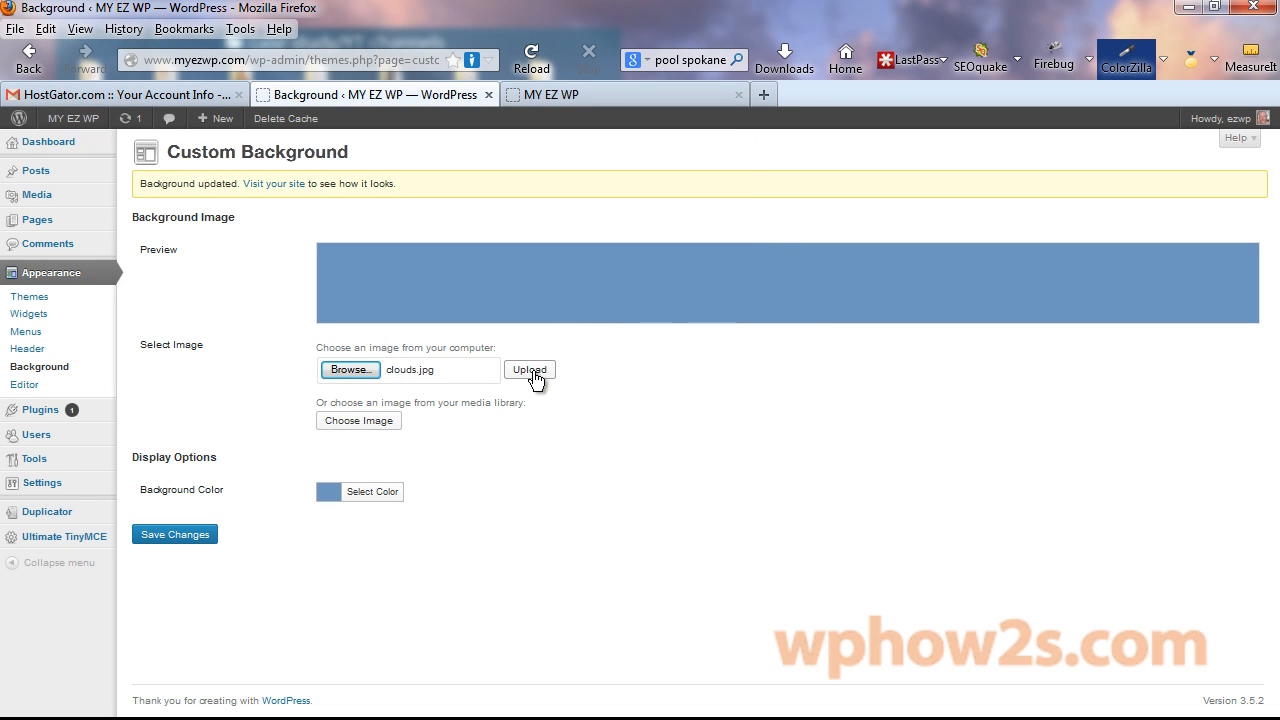
pyautogui.click(533, 372)
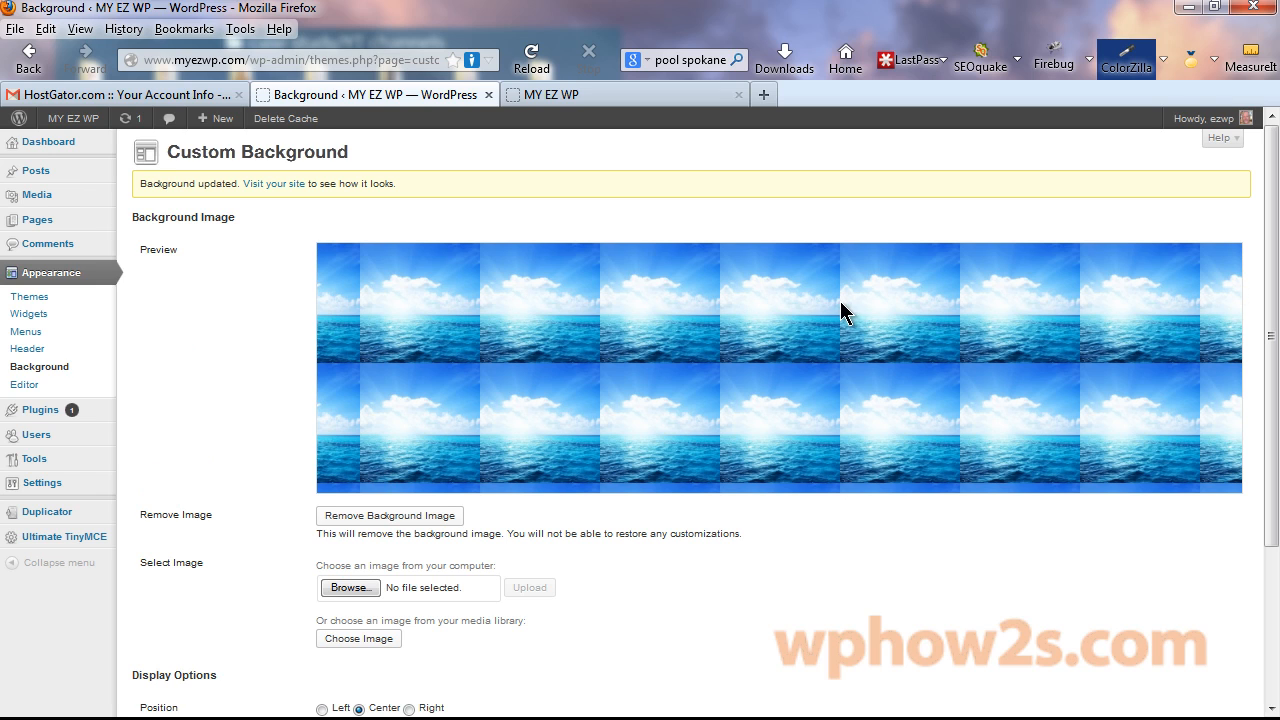
pyautogui.moveTo(1270, 256); pyautogui.dragTo(1264, 405)
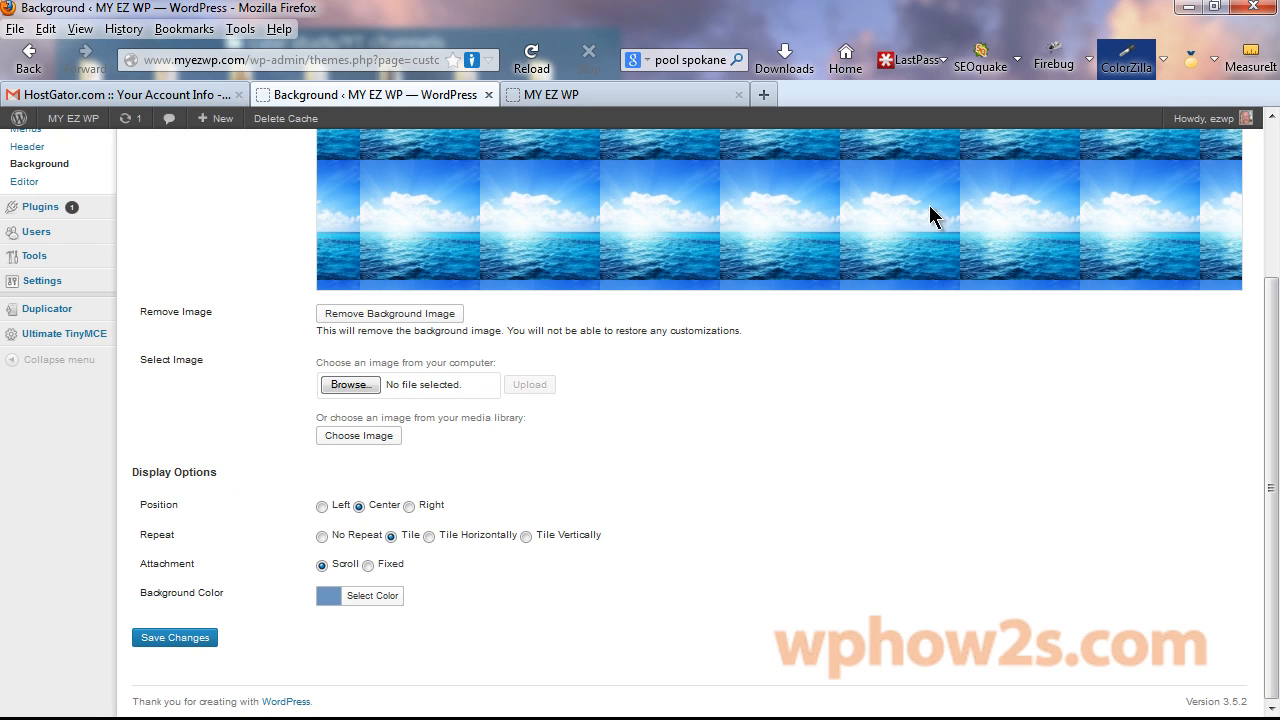
pyautogui.click(155, 642)
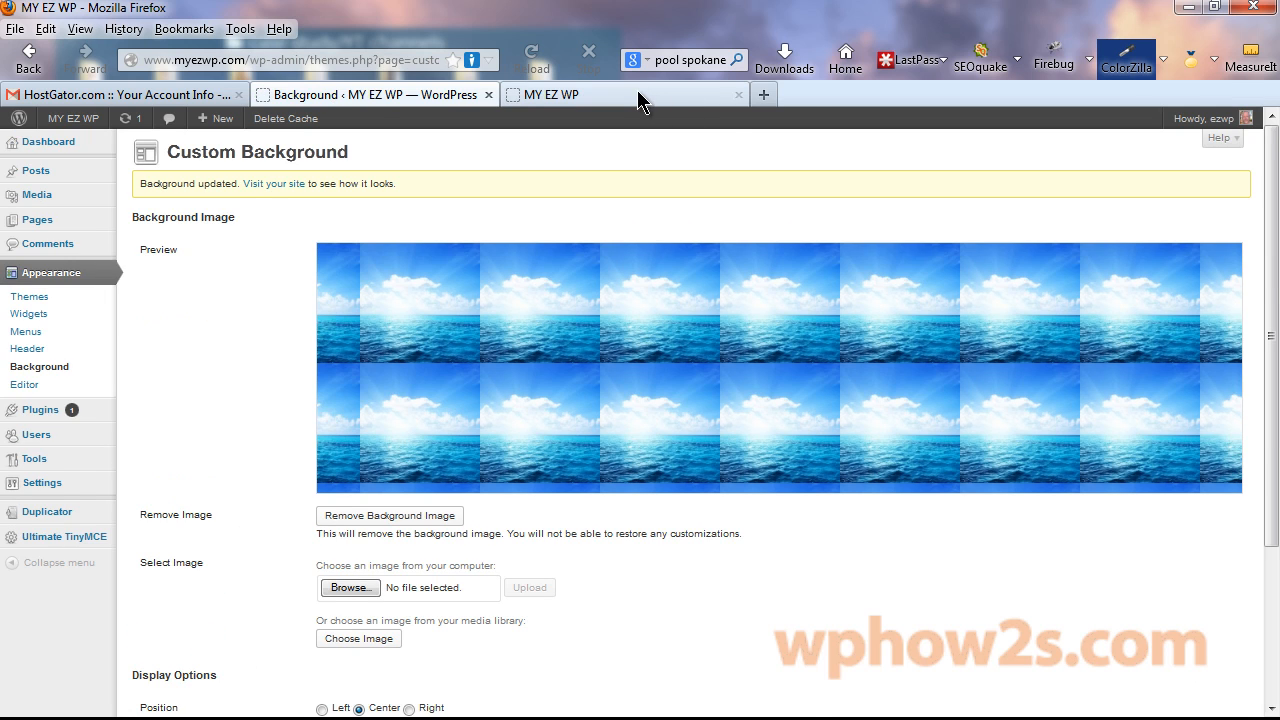
# Reload the live MY EZ WP site to show the clouds background.
pyautogui.click(640, 96)
pyautogui.rightClick(641, 96)
pyautogui.click(702, 112)
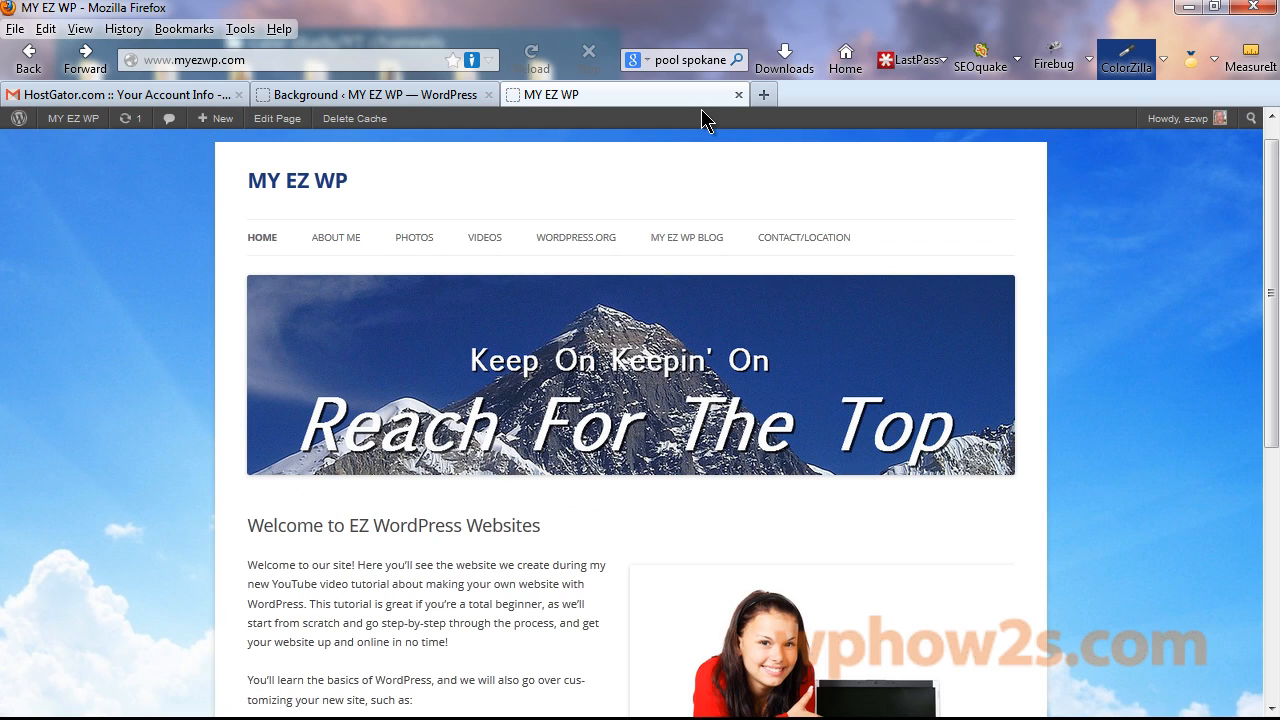
# Scroll down the front page to view the clouds background.
pyautogui.moveTo(1275, 185); pyautogui.dragTo(1257, 222)
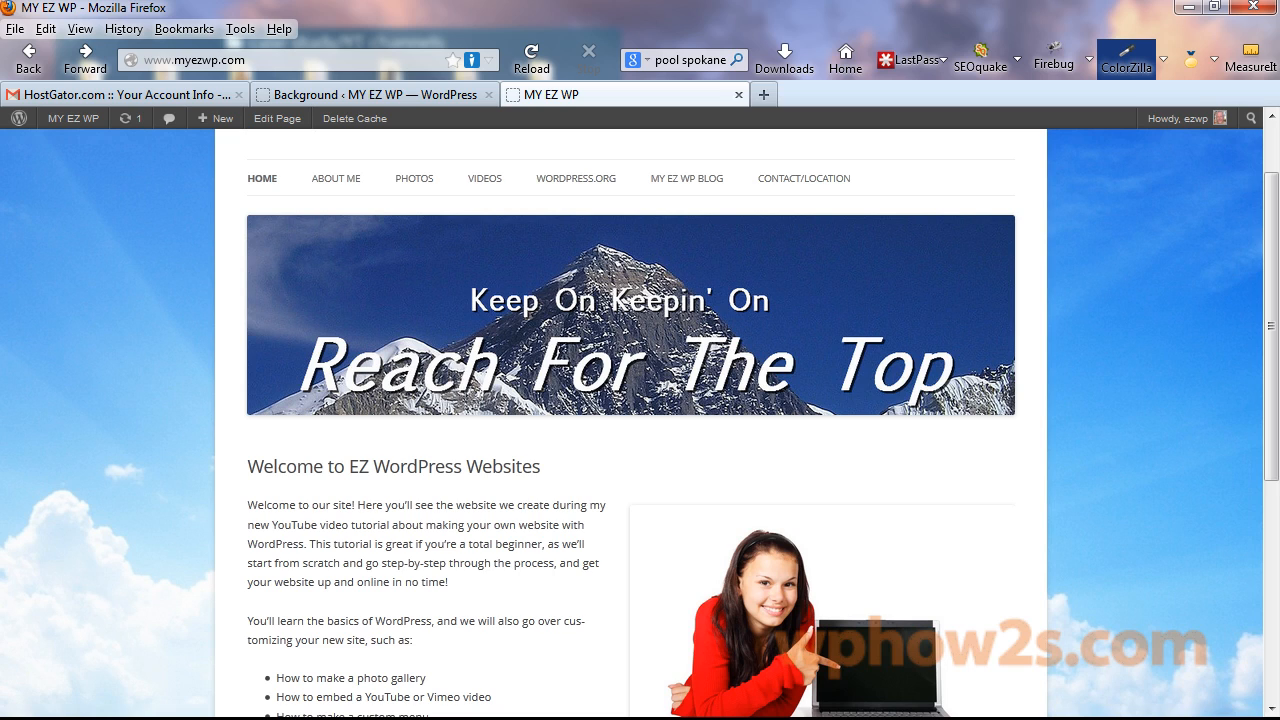
# Replace the Notepad note with 'subtlepatterns.com', fix its spelling, and cut the address.
pyautogui.hotkey('alt', 'Tab')
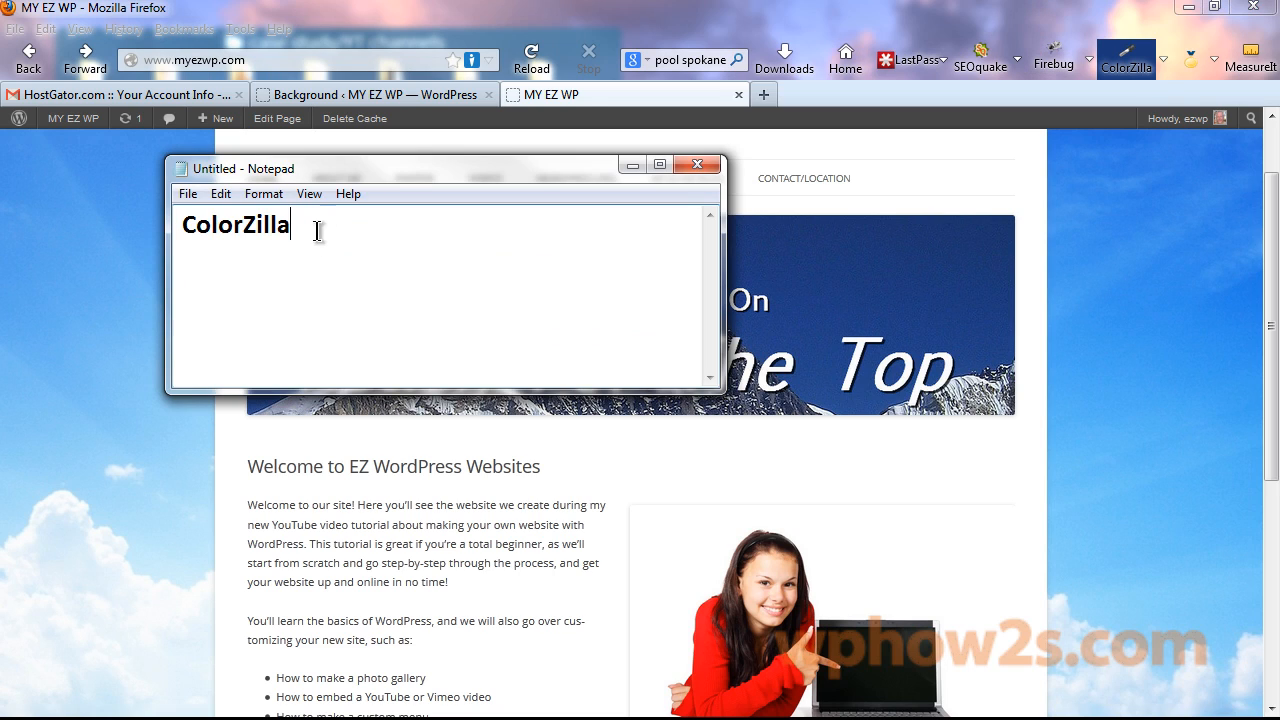
pyautogui.moveTo(317, 229); pyautogui.dragTo(79, 227)
pyautogui.write('subtlpa')
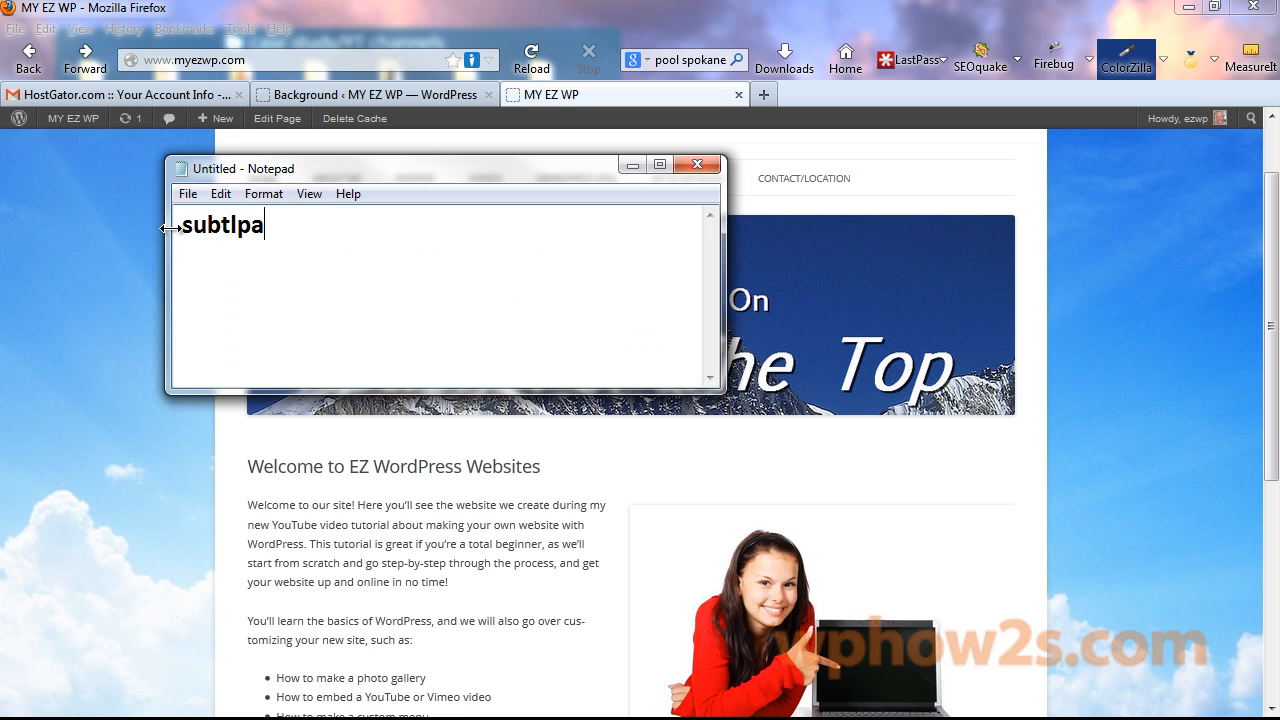
pyautogui.write('tterns.com')
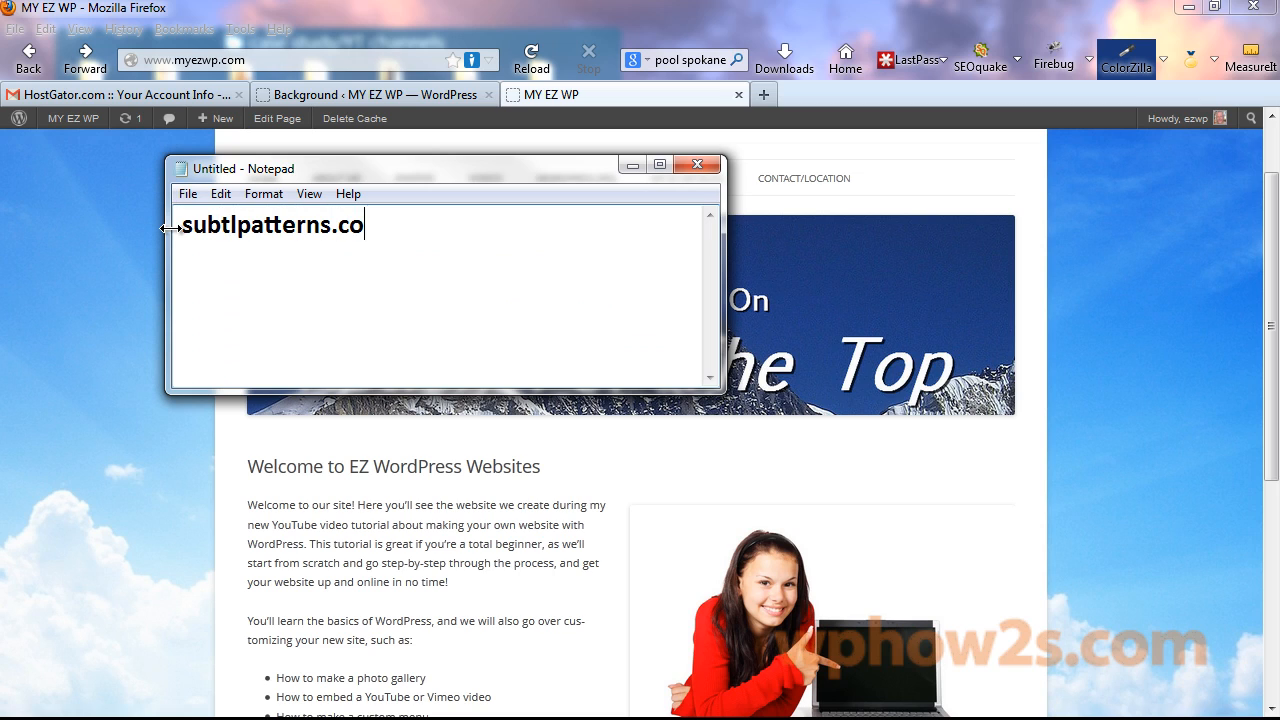
pyautogui.click(240, 225)
pyautogui.write('e')
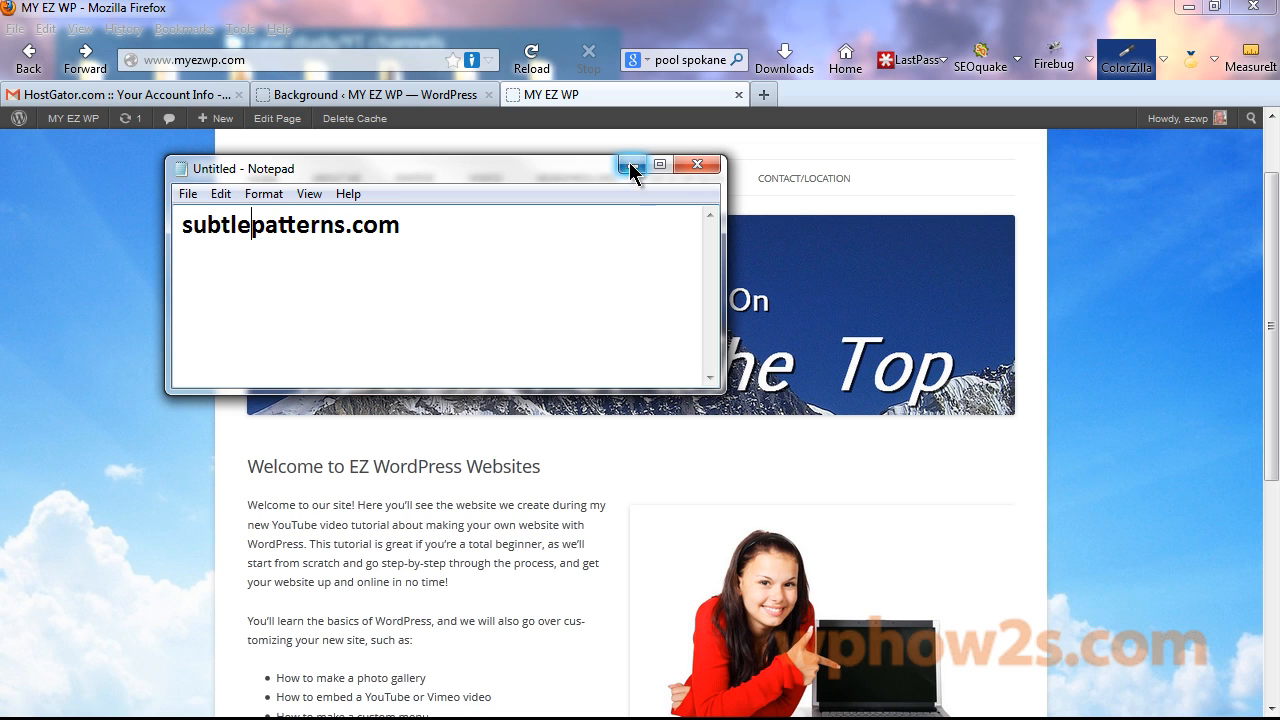
pyautogui.moveTo(182, 225); pyautogui.dragTo(400, 230)
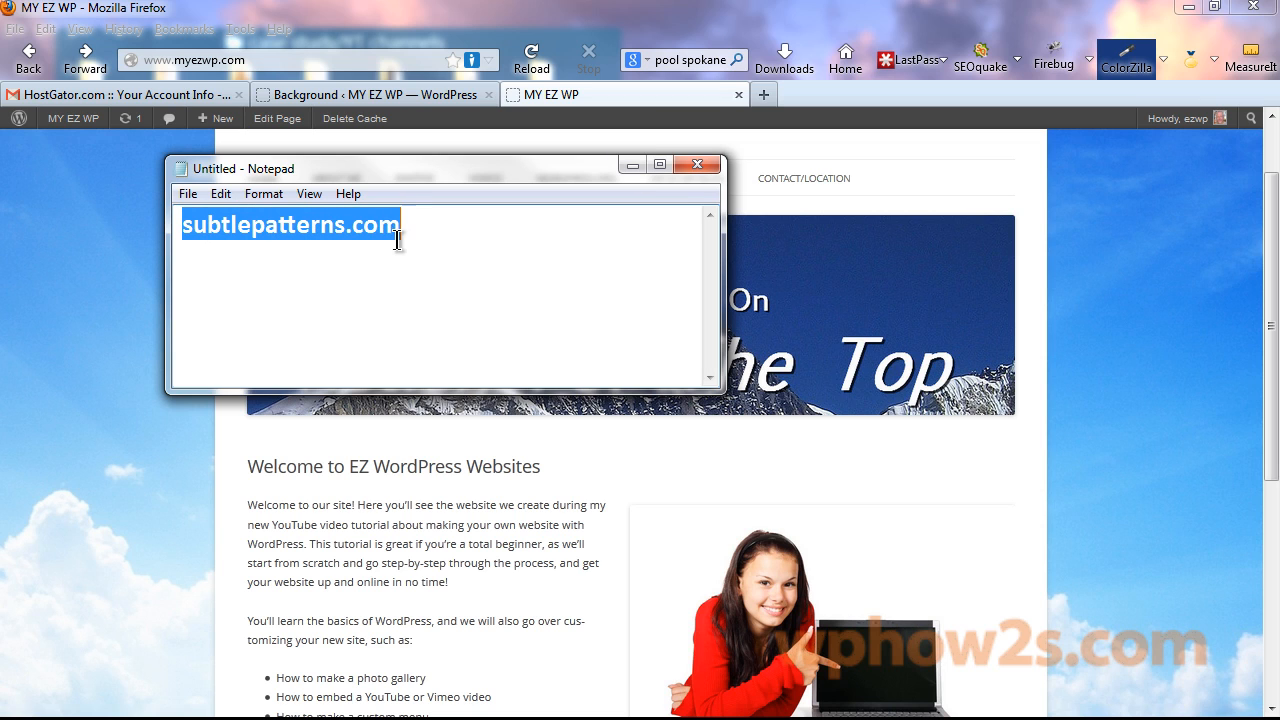
pyautogui.rightClick(342, 229)
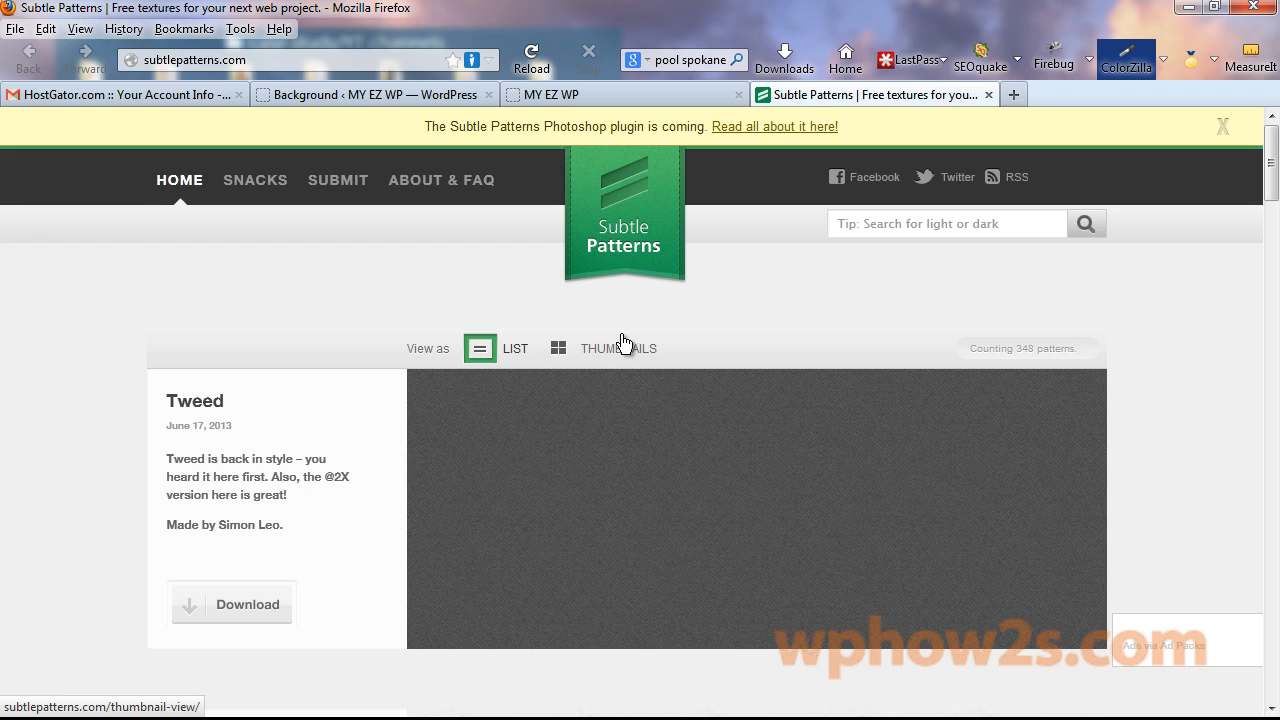
# Search Subtle Patterns for 'square bg' and preview Transparent Square Tiles as the background.
pyautogui.click(907, 225)
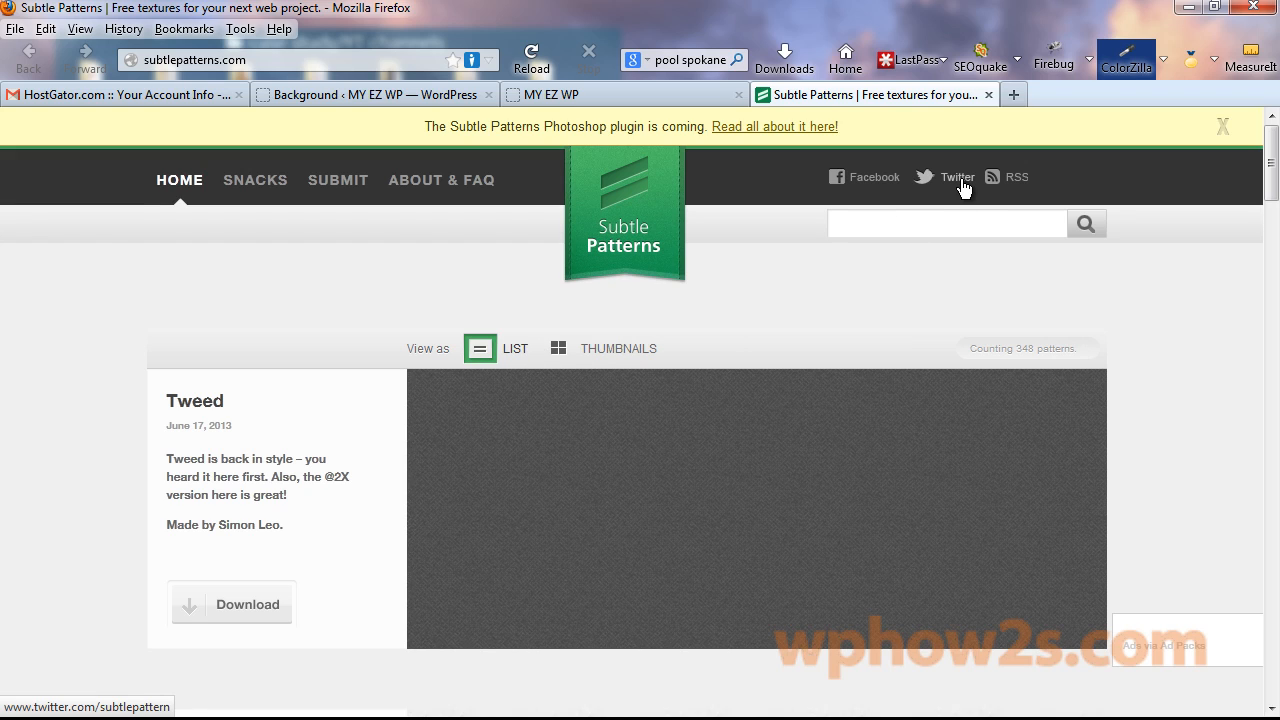
pyautogui.write('square ')
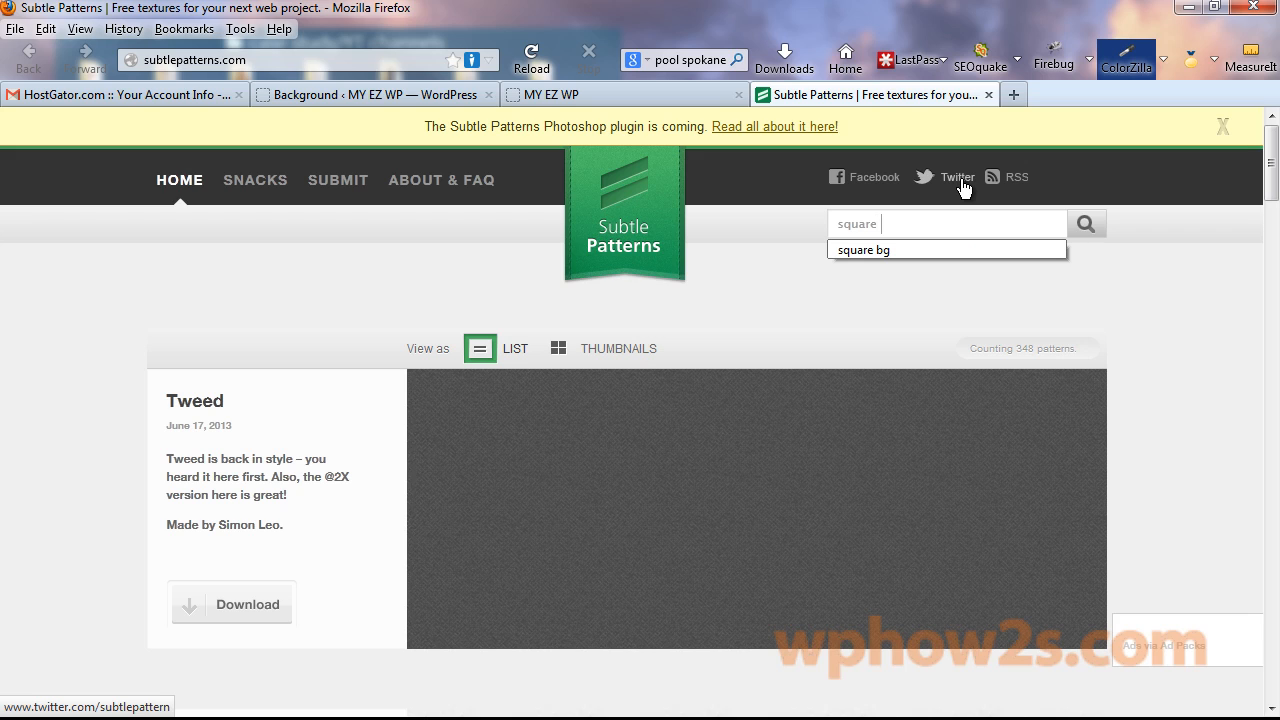
pyautogui.write('bg')
pyautogui.click(1082, 232)
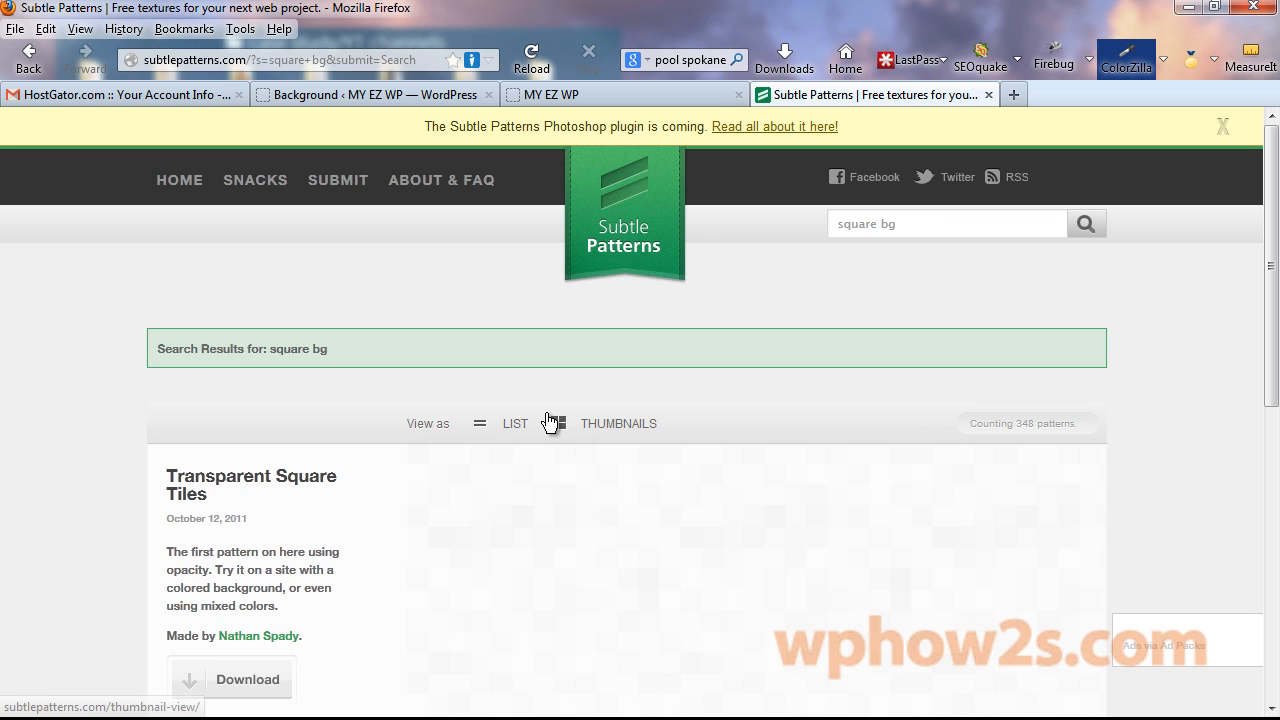
pyautogui.moveTo(1272, 208); pyautogui.dragTo(1270, 295)
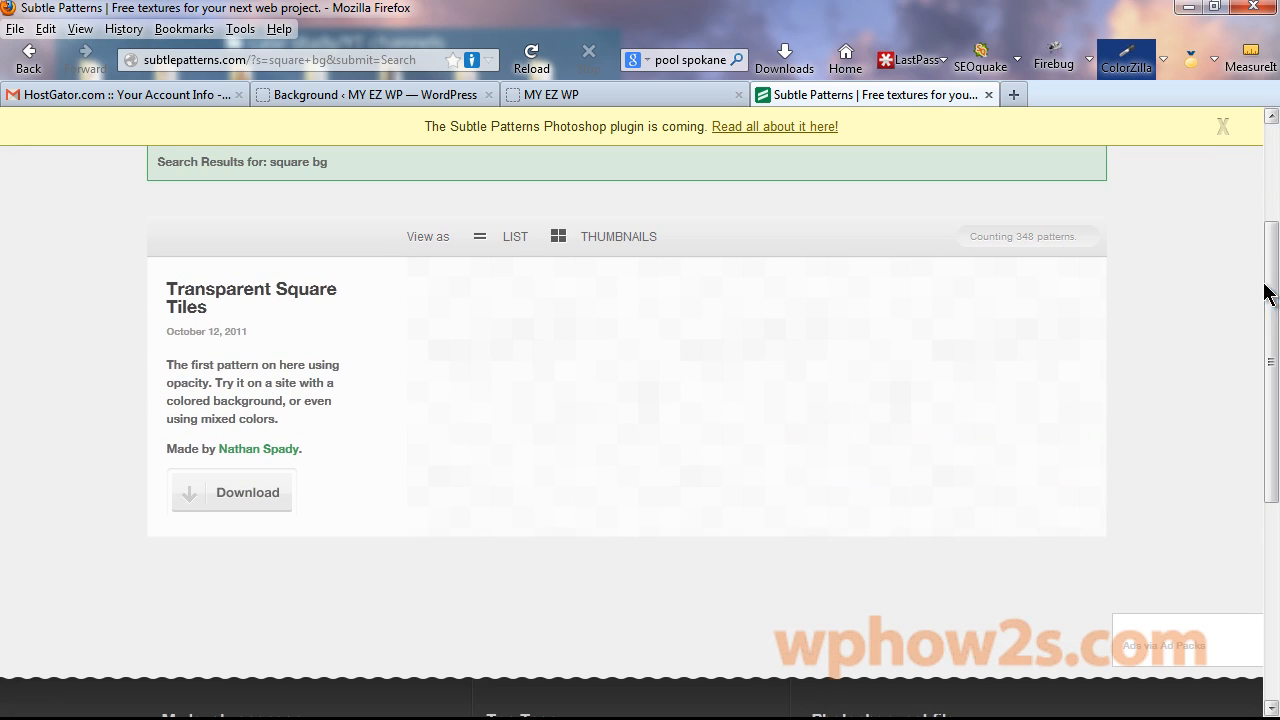
pyautogui.moveTo(665, 385)
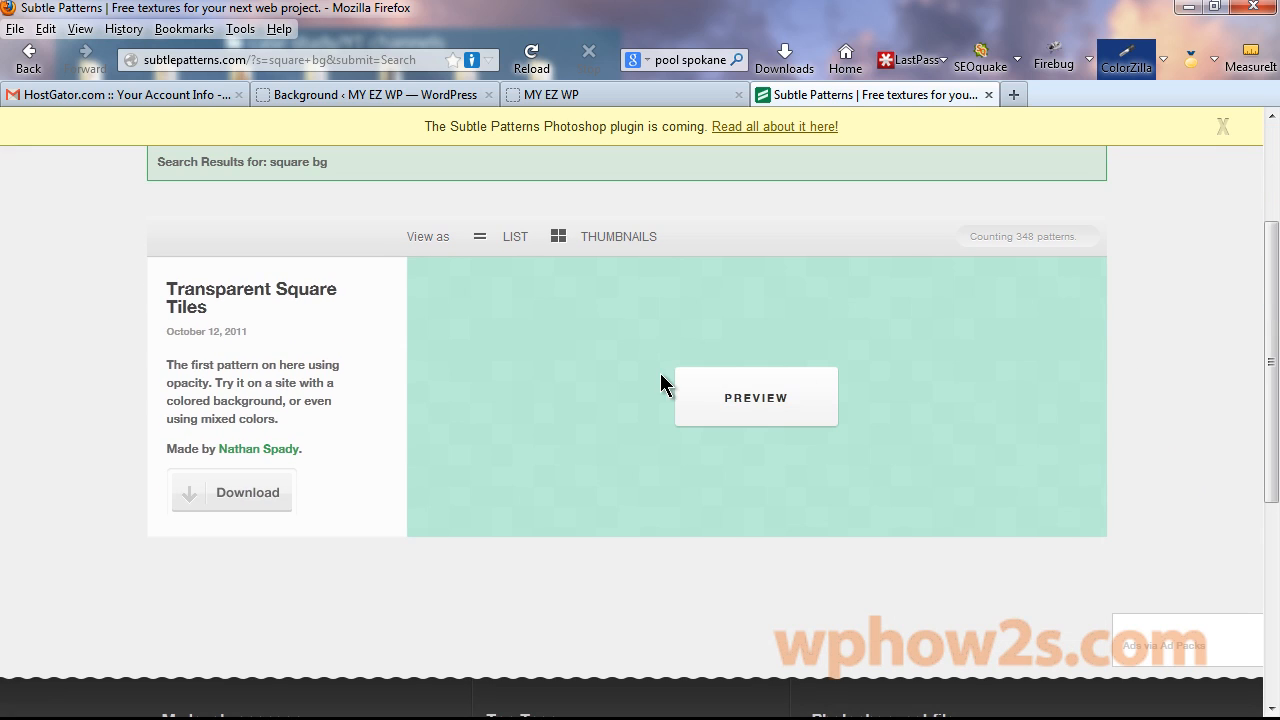
pyautogui.click(751, 400)
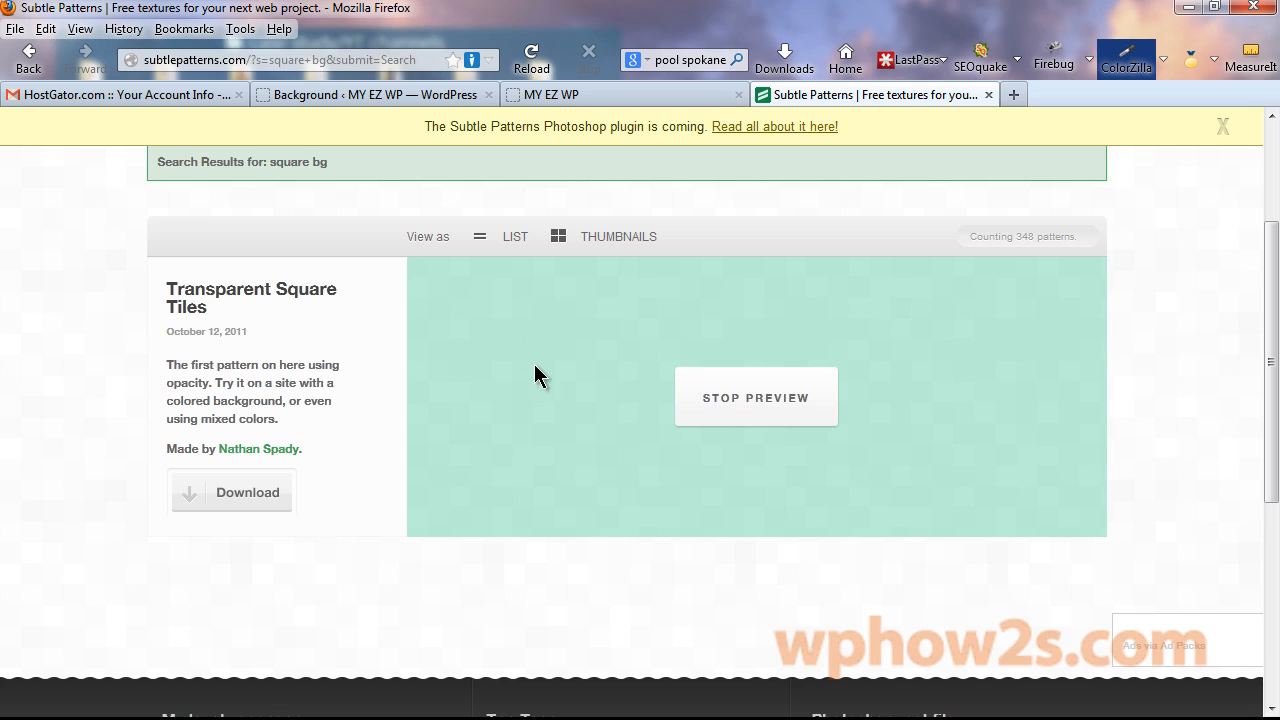
pyautogui.click(355, 95)
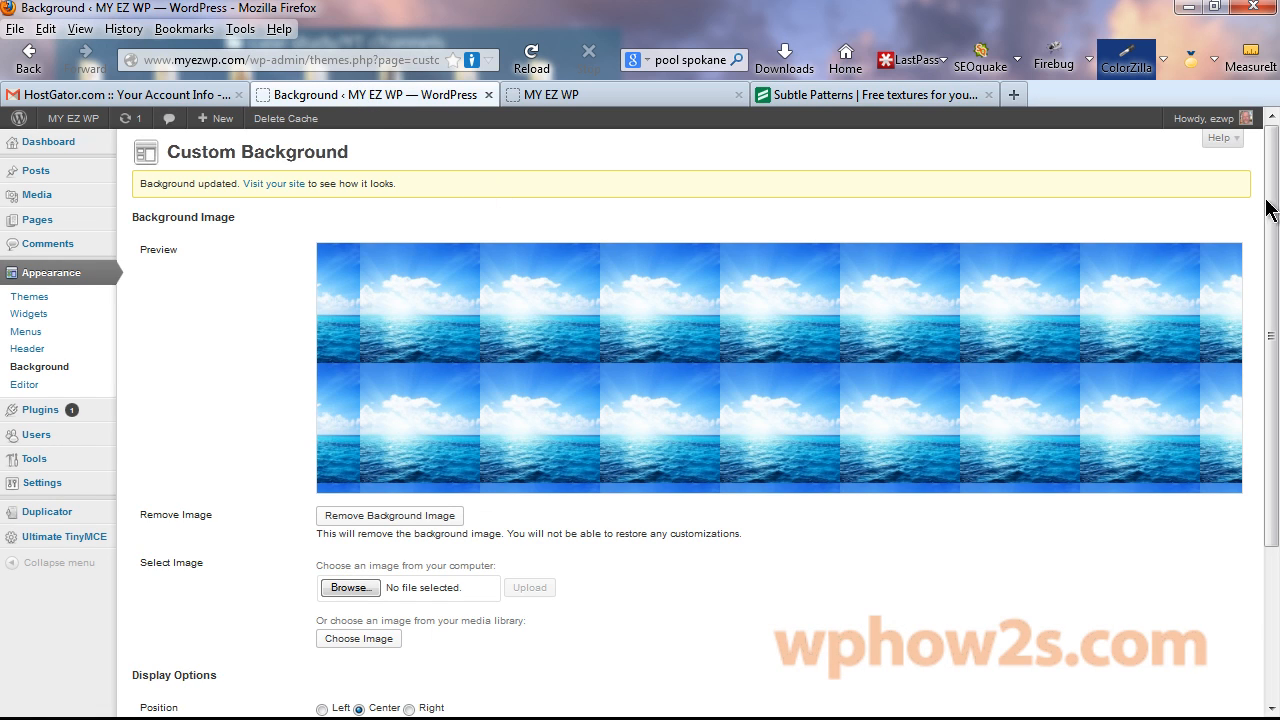
# Upload square_bg.png from the square_bg folder as the background image and save.
pyautogui.scroll(-4, 423, 462)
pyautogui.click(347, 385)
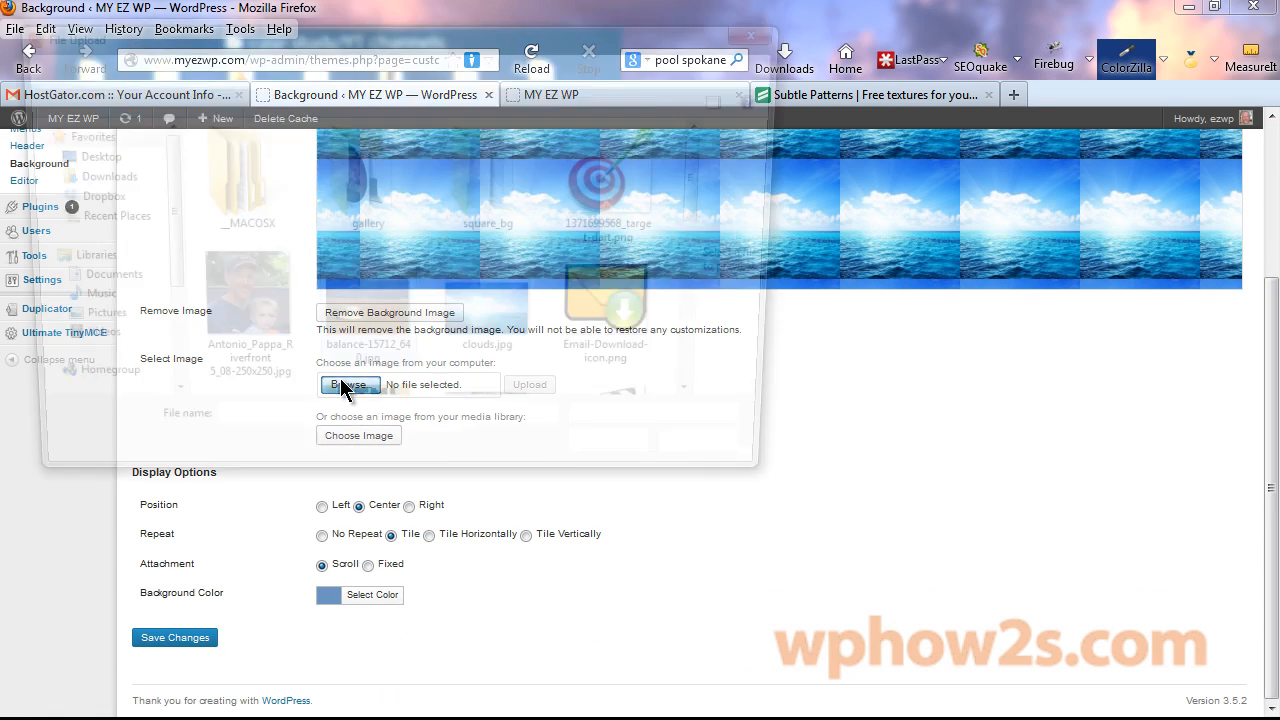
pyautogui.doubleClick(494, 160)
pyautogui.doubleClick(335, 177)
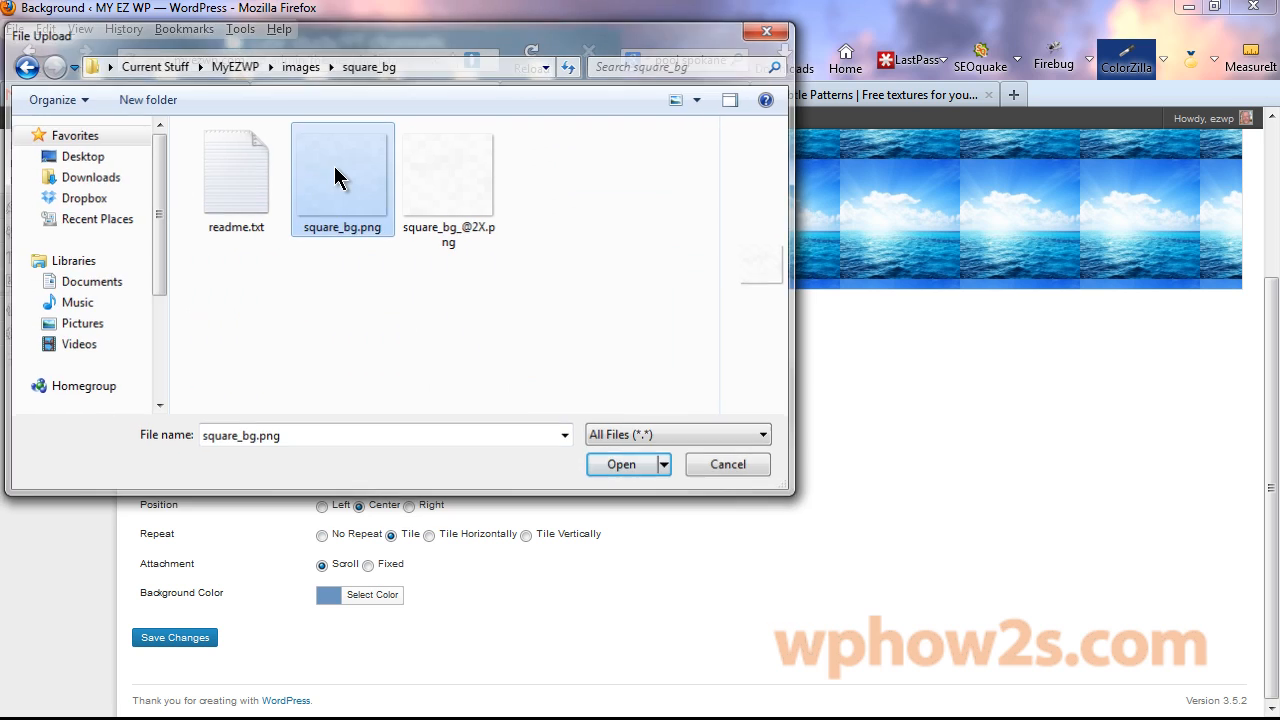
pyautogui.click(528, 386)
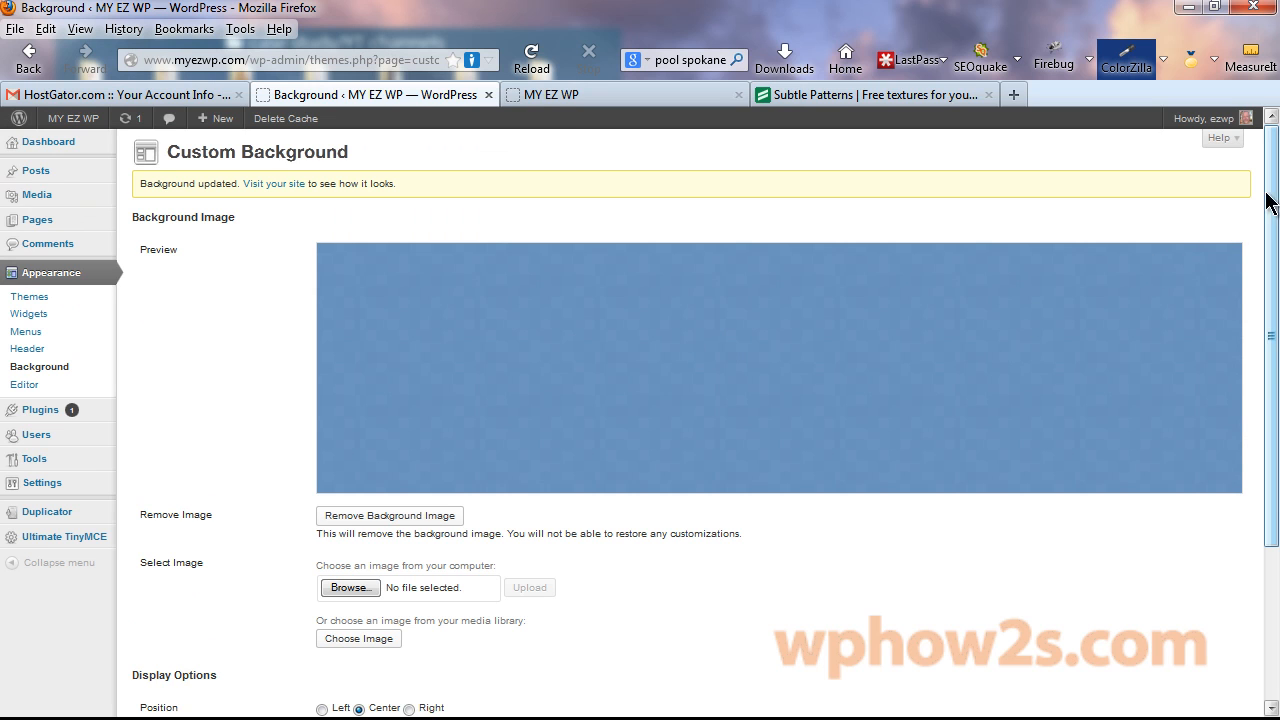
pyautogui.scroll(-3, 1266, 200)
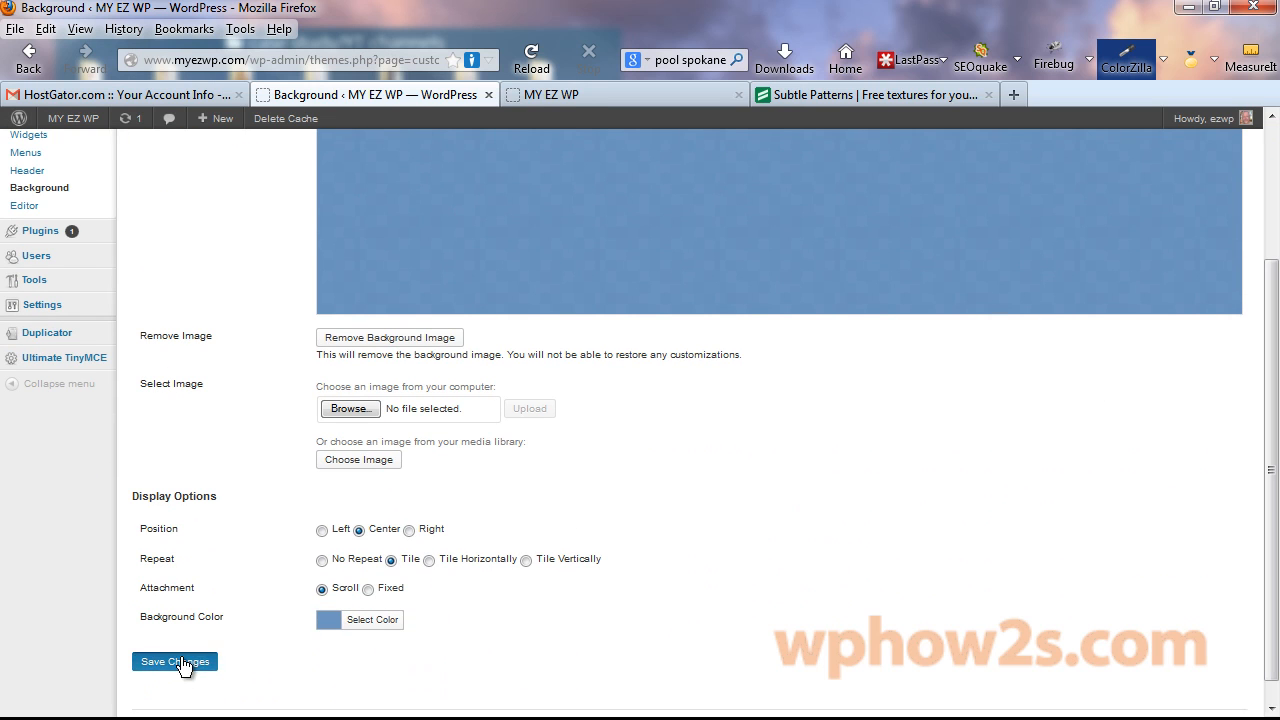
pyautogui.click(182, 665)
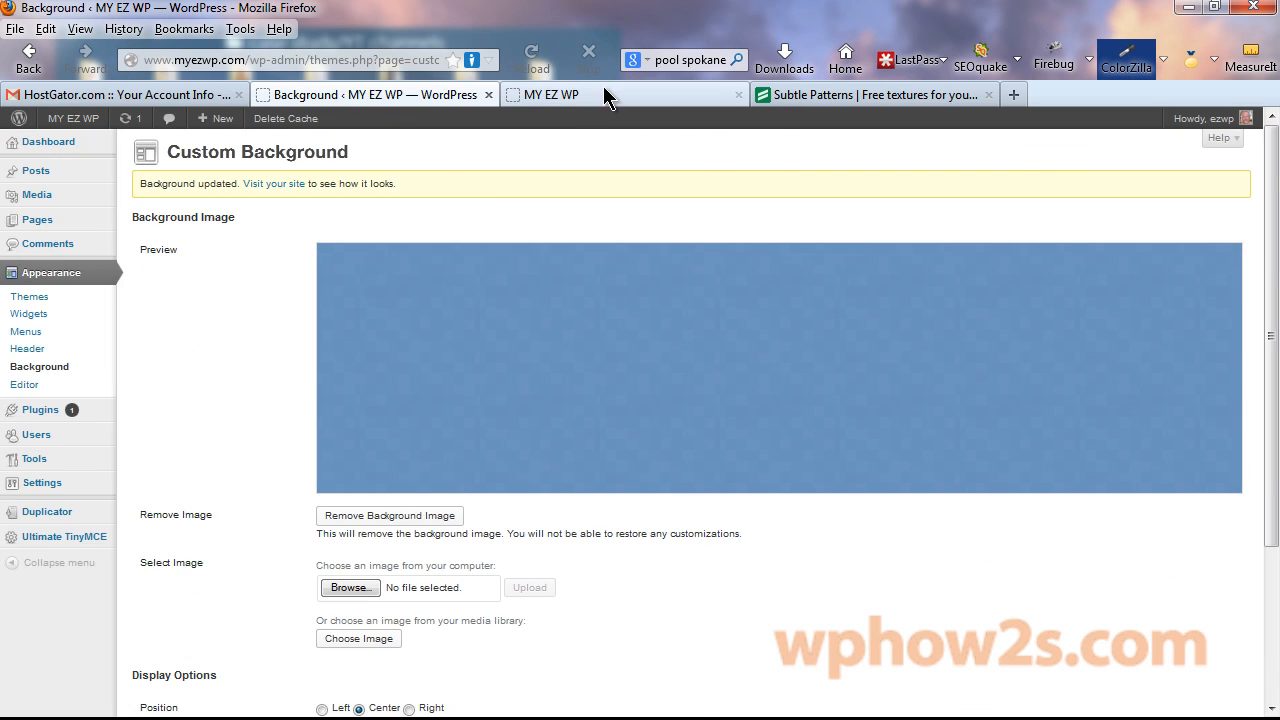
# Reload the live site to check the square tiles, then return to Subtle Patterns results.
pyautogui.click(645, 95)
pyautogui.press('F5')
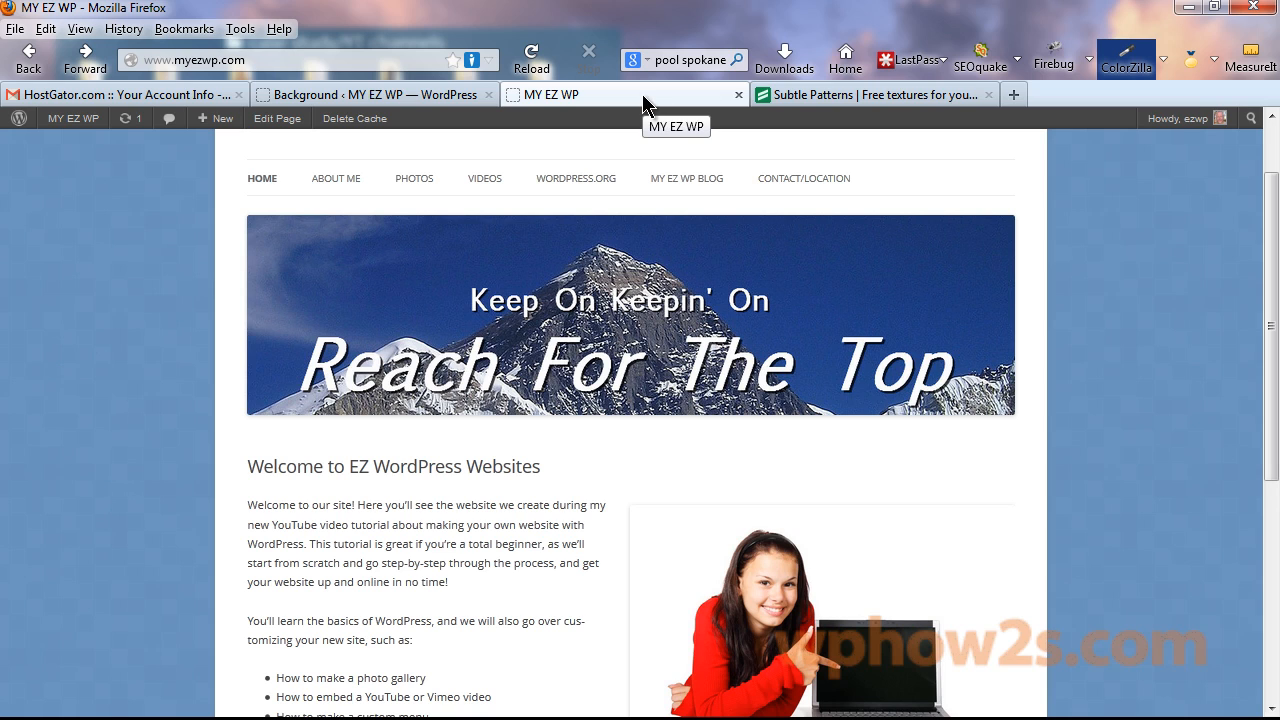
pyautogui.click(838, 96)
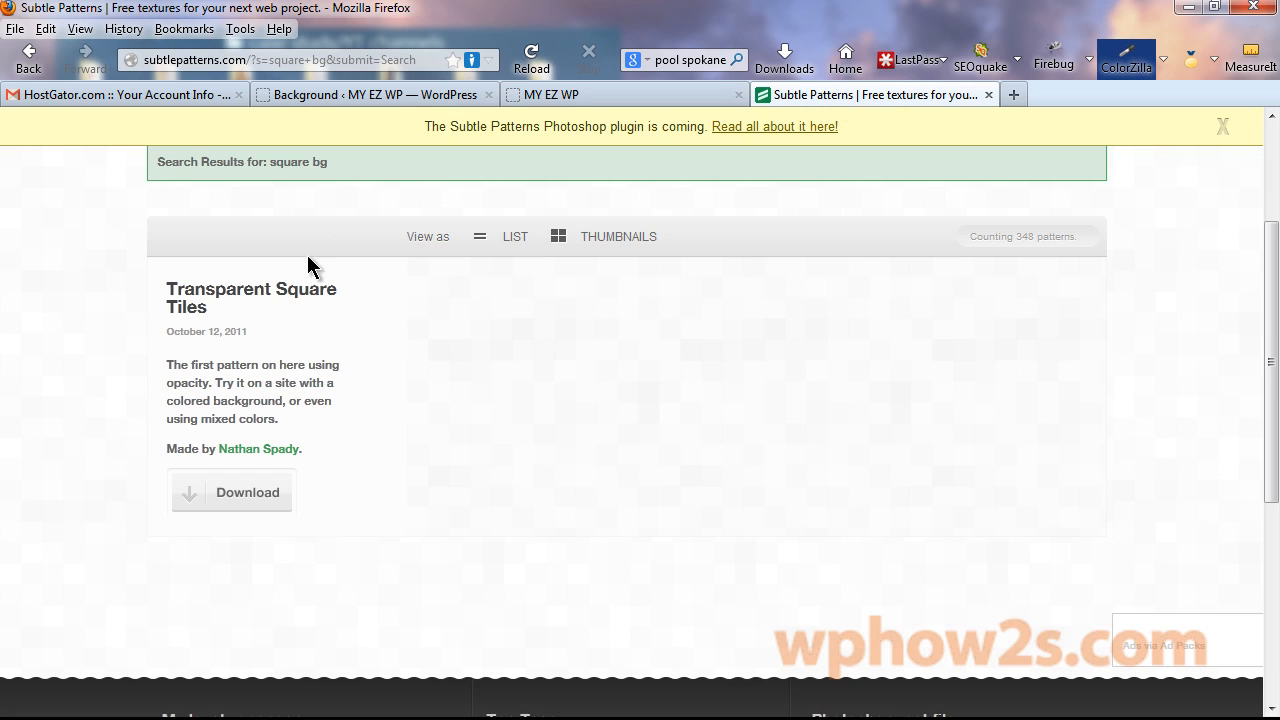
pyautogui.moveTo(1275, 350); pyautogui.dragTo(1257, 237)
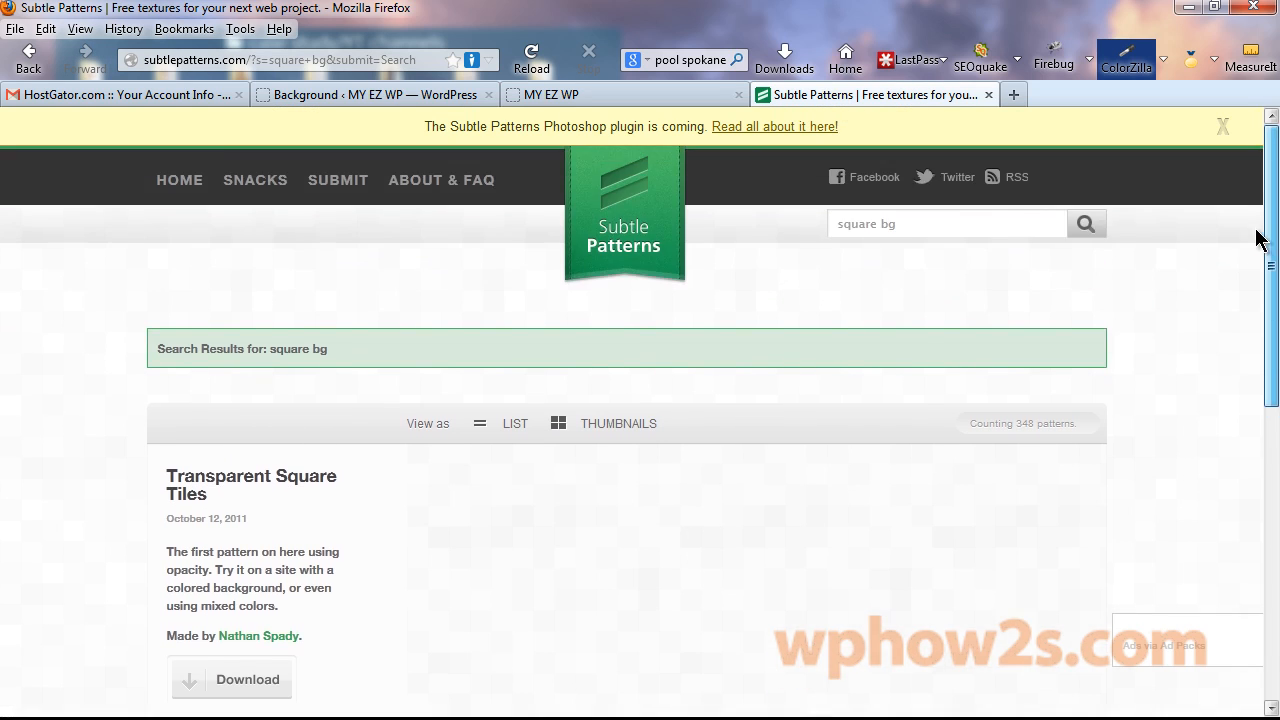
# Close the Subtle Patterns tab and open Appearance > Widgets in WordPress.
pyautogui.click(988, 94)
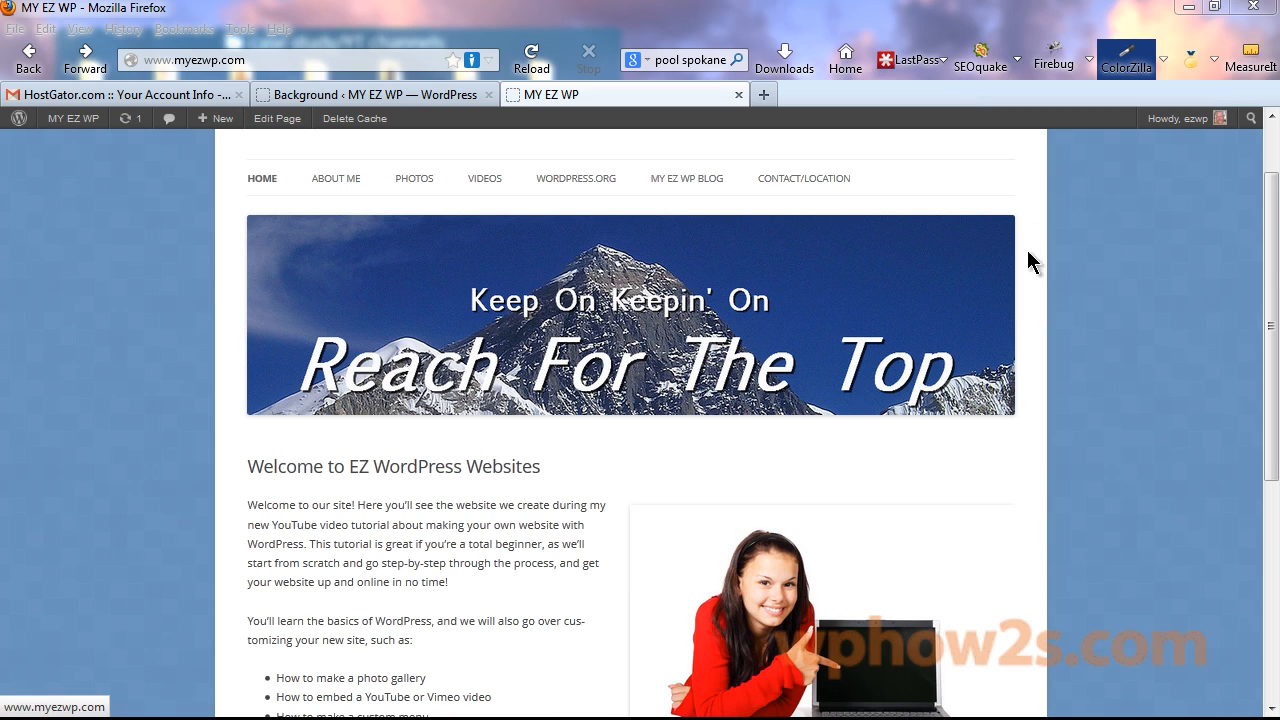
pyautogui.click(330, 93)
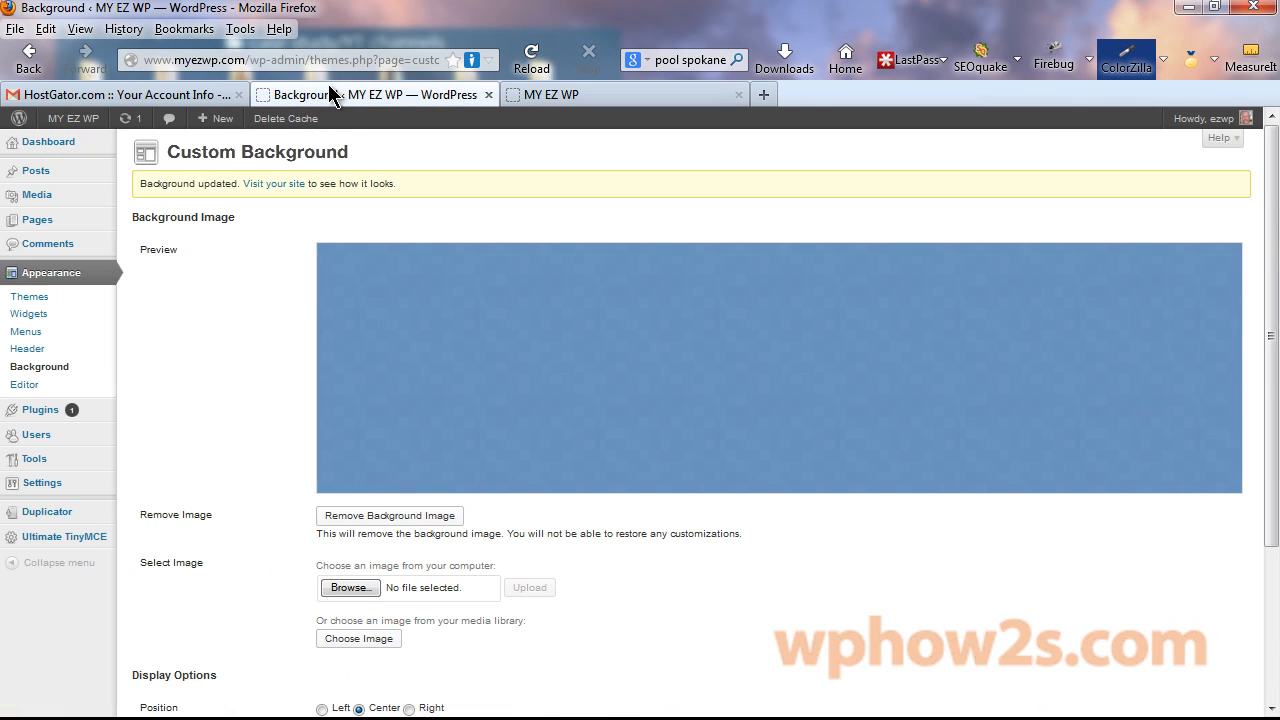
pyautogui.click(32, 315)
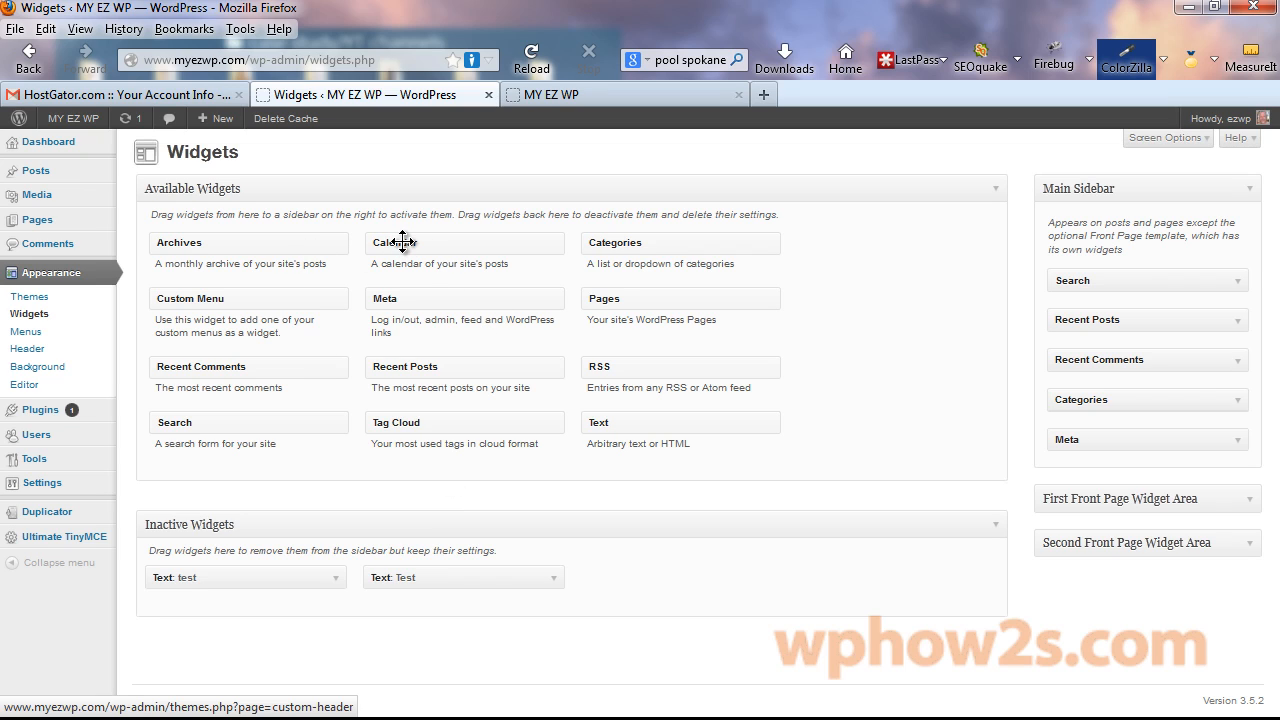
# Add Calendar to the Main Sidebar and a Text widget to the First Front Page Widget Area.
pyautogui.moveTo(403, 240); pyautogui.dragTo(1094, 483)
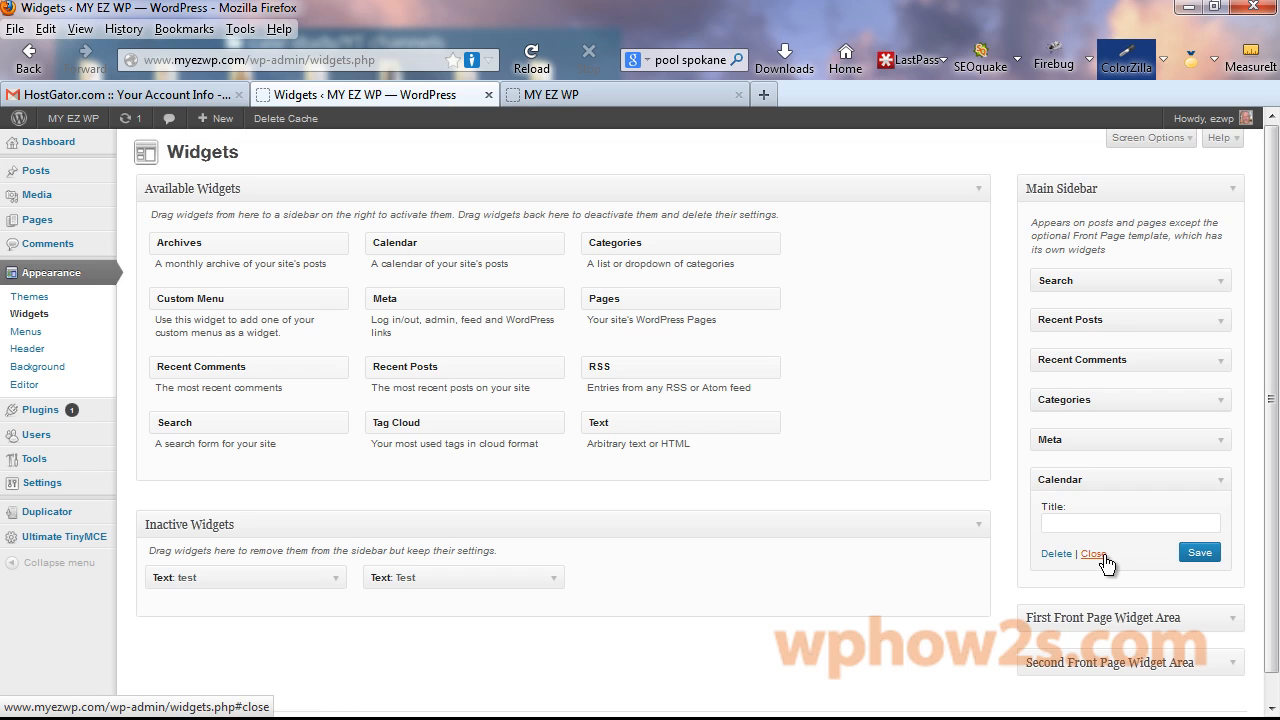
pyautogui.click(1116, 548)
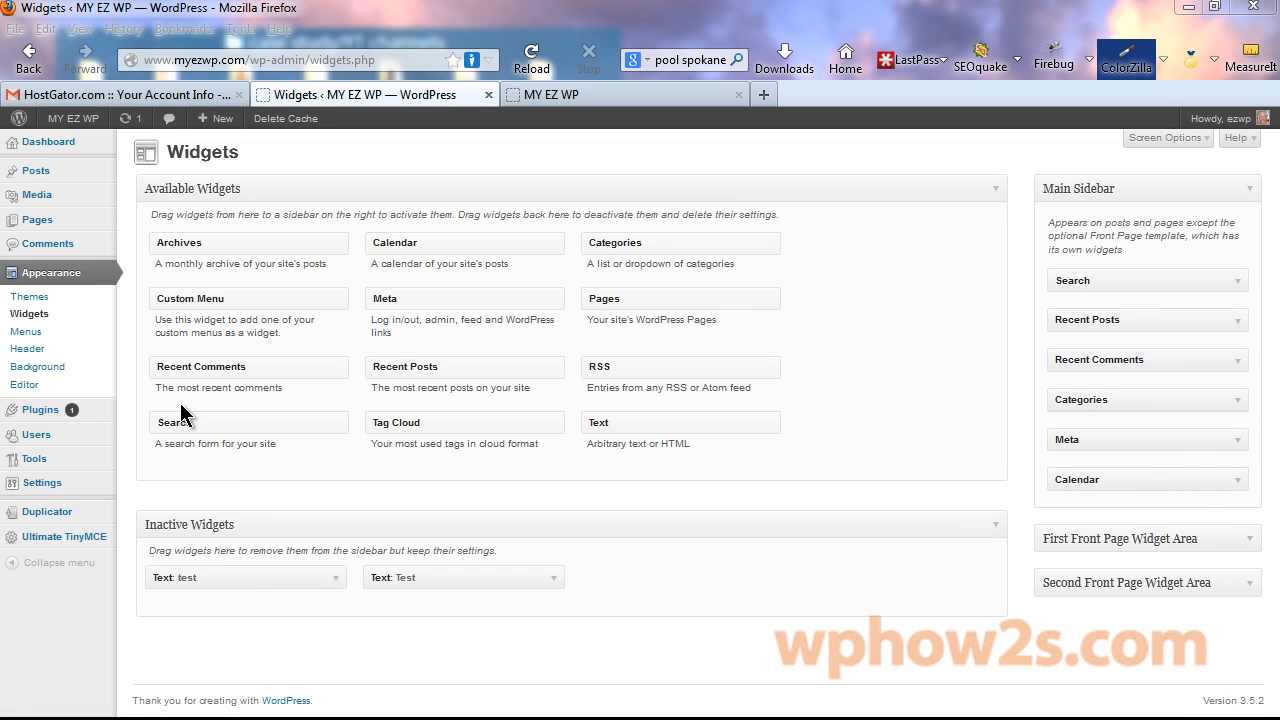
pyautogui.click(1250, 541)
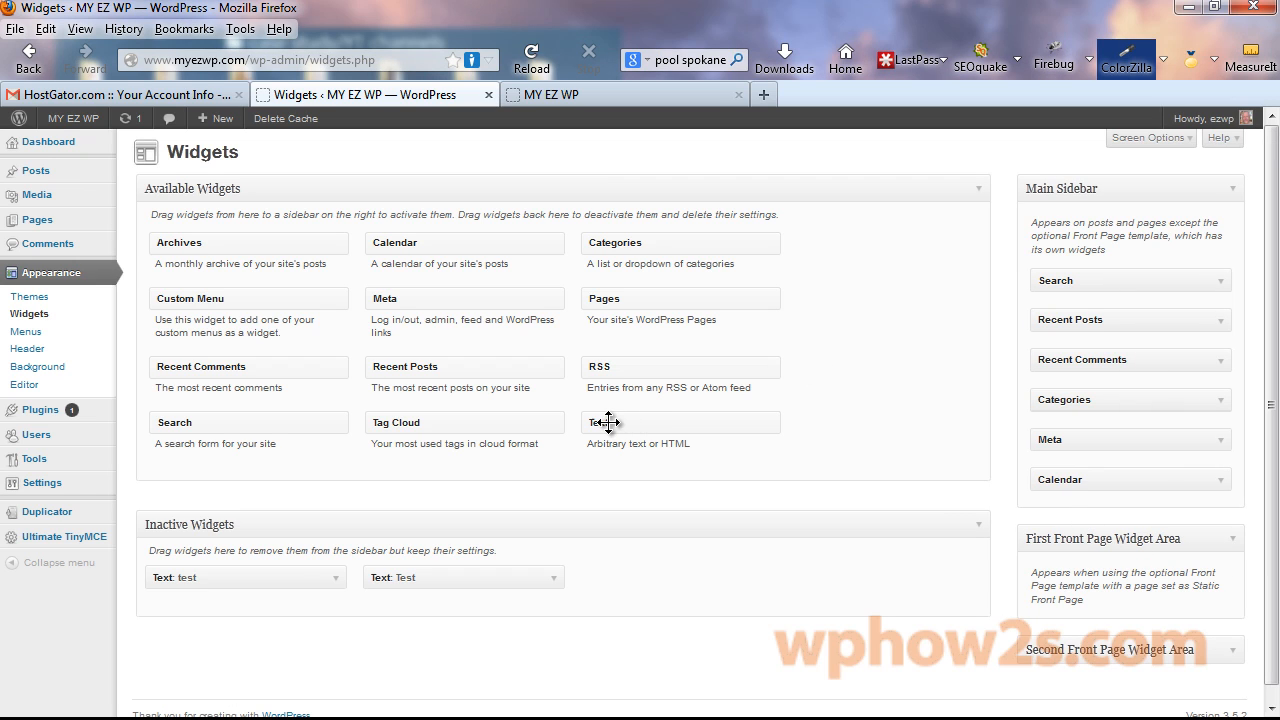
pyautogui.moveTo(608, 422); pyautogui.dragTo(1054, 628)
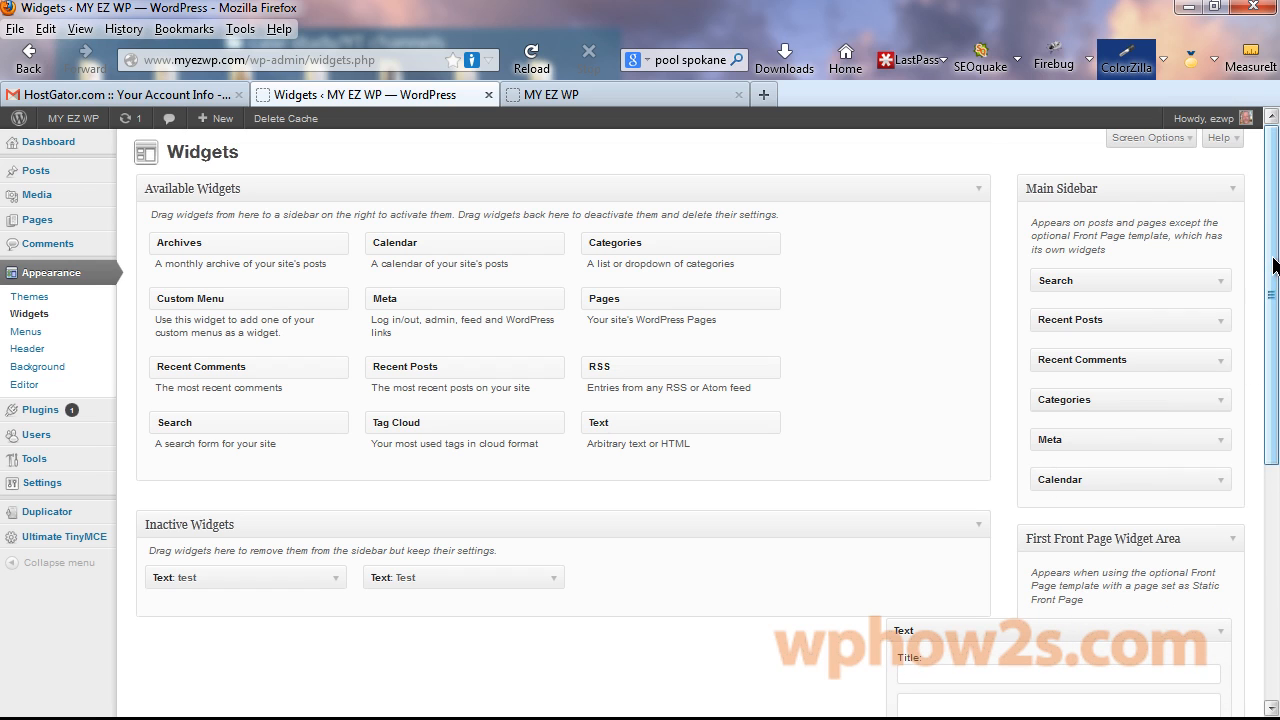
# Title the Text widget 'Test', paste <strong>BIG</strong> as its body, and save.
pyautogui.moveTo(1268, 266); pyautogui.dragTo(1268, 429)
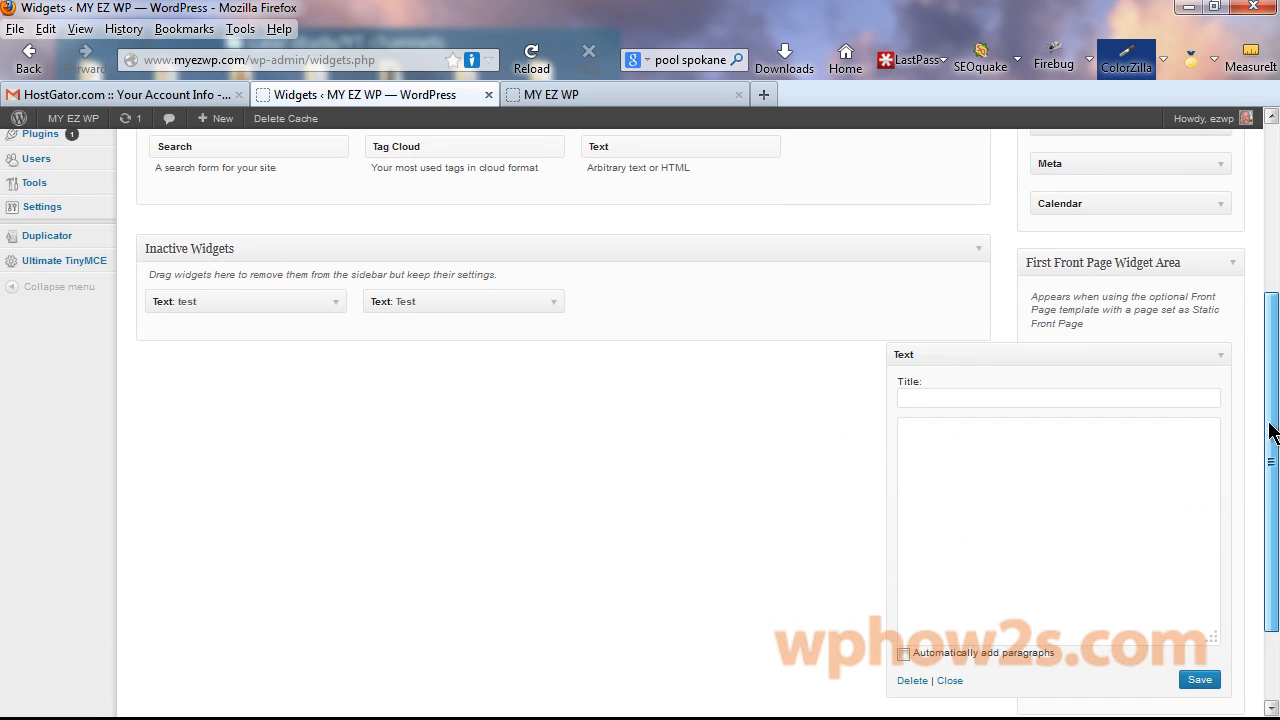
pyautogui.click(929, 398)
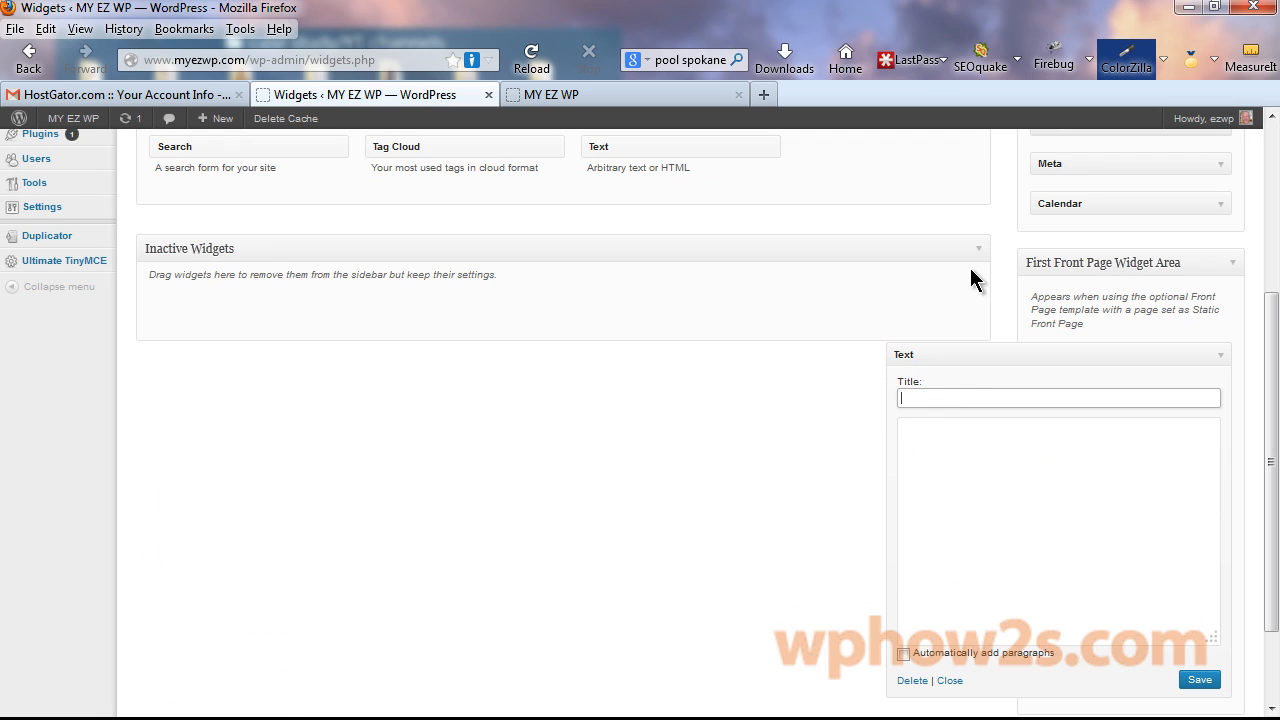
pyautogui.write('Test')
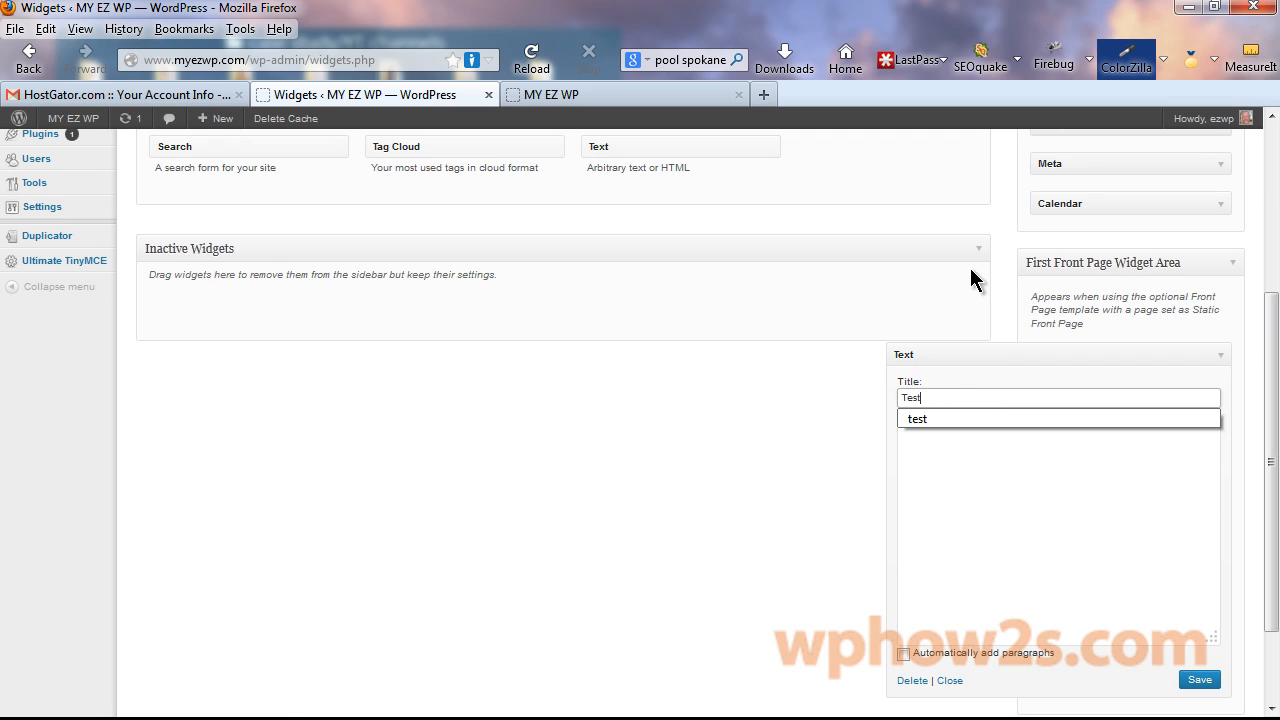
pyautogui.click(940, 456)
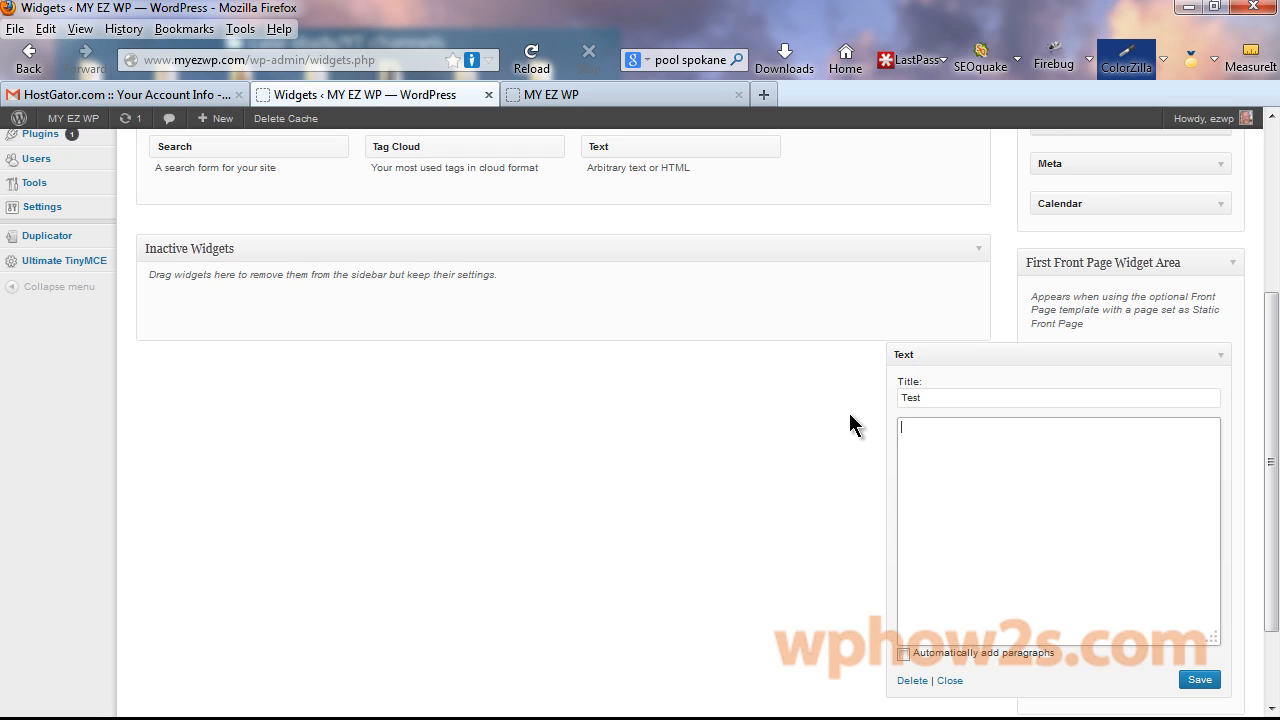
pyautogui.write('<strong>Bold</strong>')
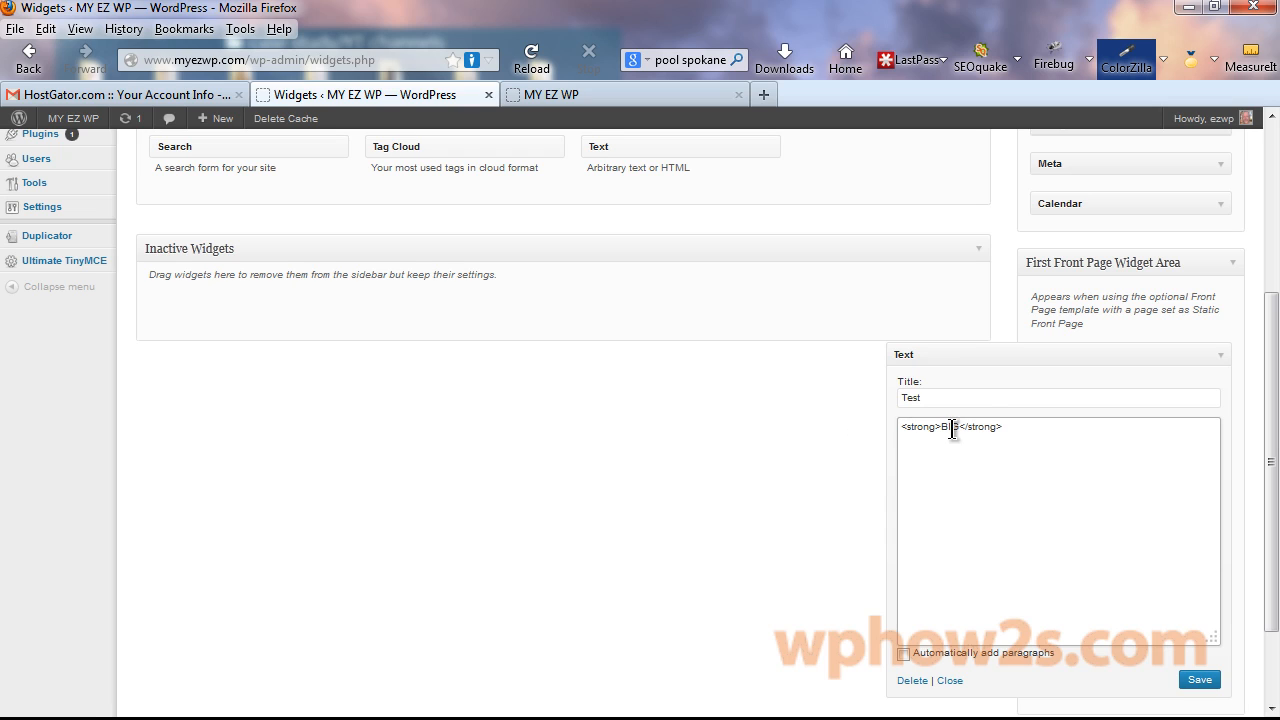
pyautogui.click(1197, 681)
# Reload the MY EZ WP live site and scroll down to check the TEST widget's bold BIG text.
pyautogui.click(622, 96)
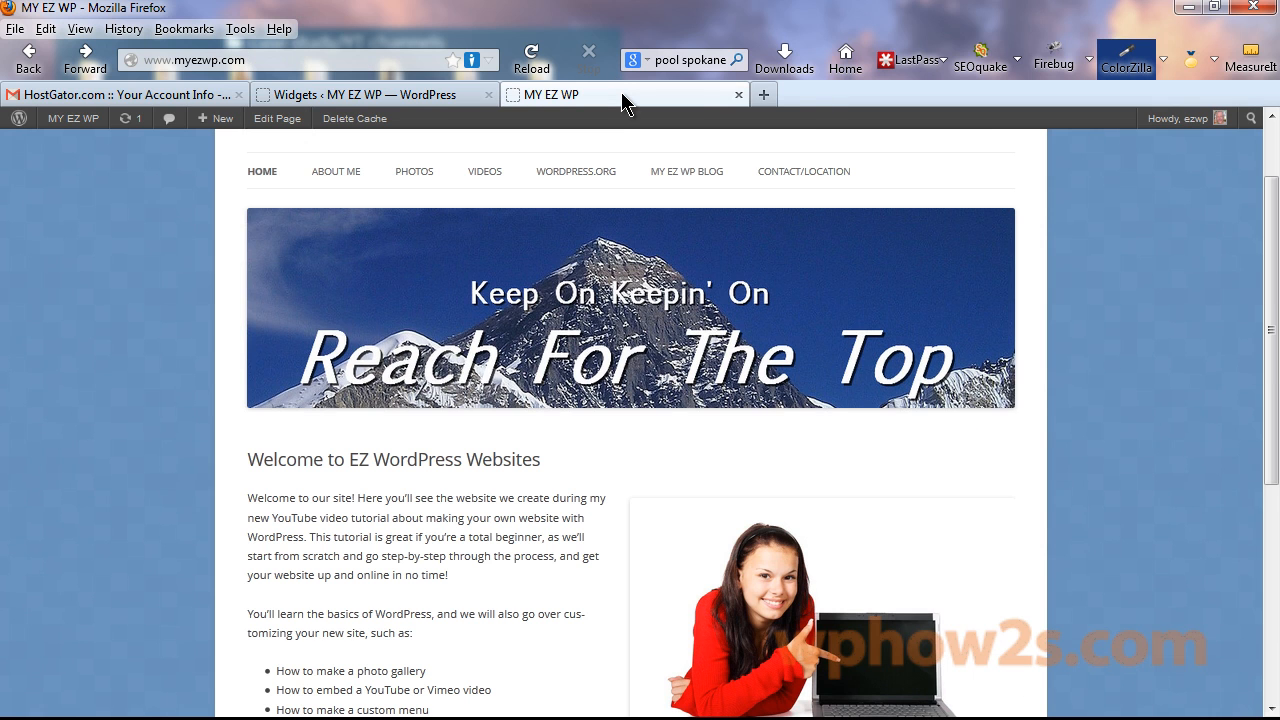
pyautogui.rightClick(622, 96)
pyautogui.click(688, 106)
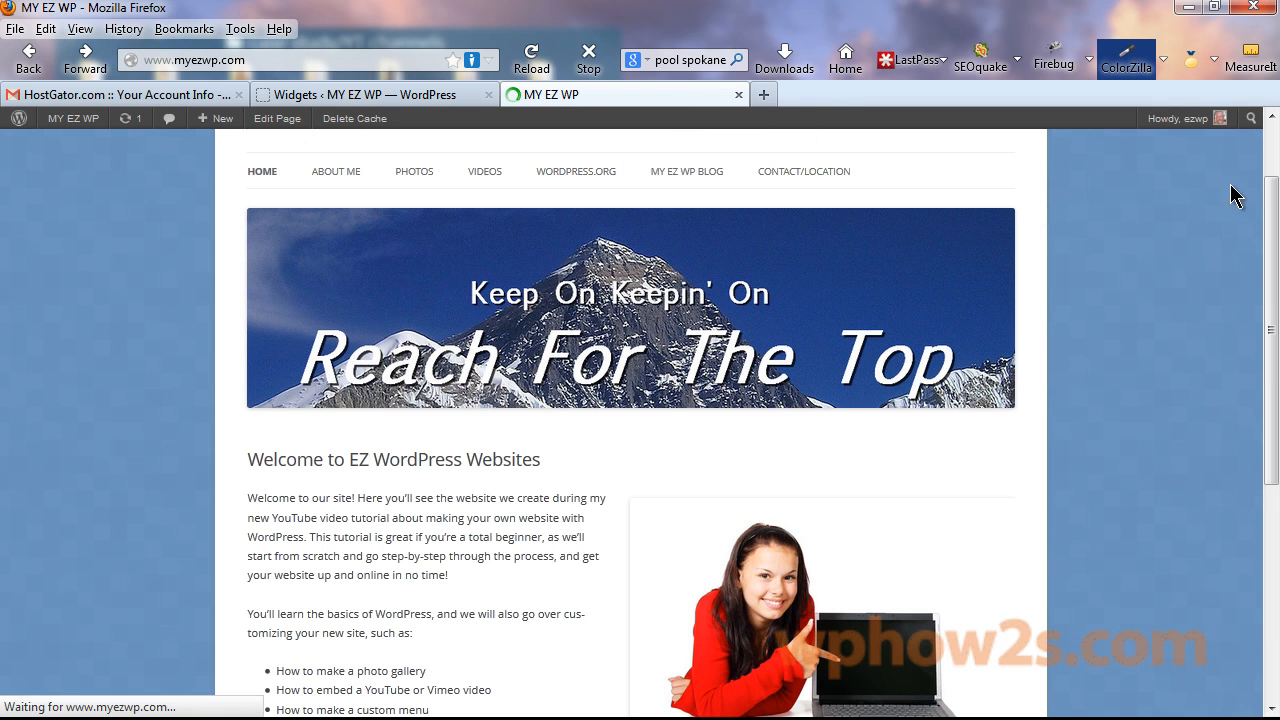
pyautogui.moveTo(1270, 212); pyautogui.dragTo(1268, 460)
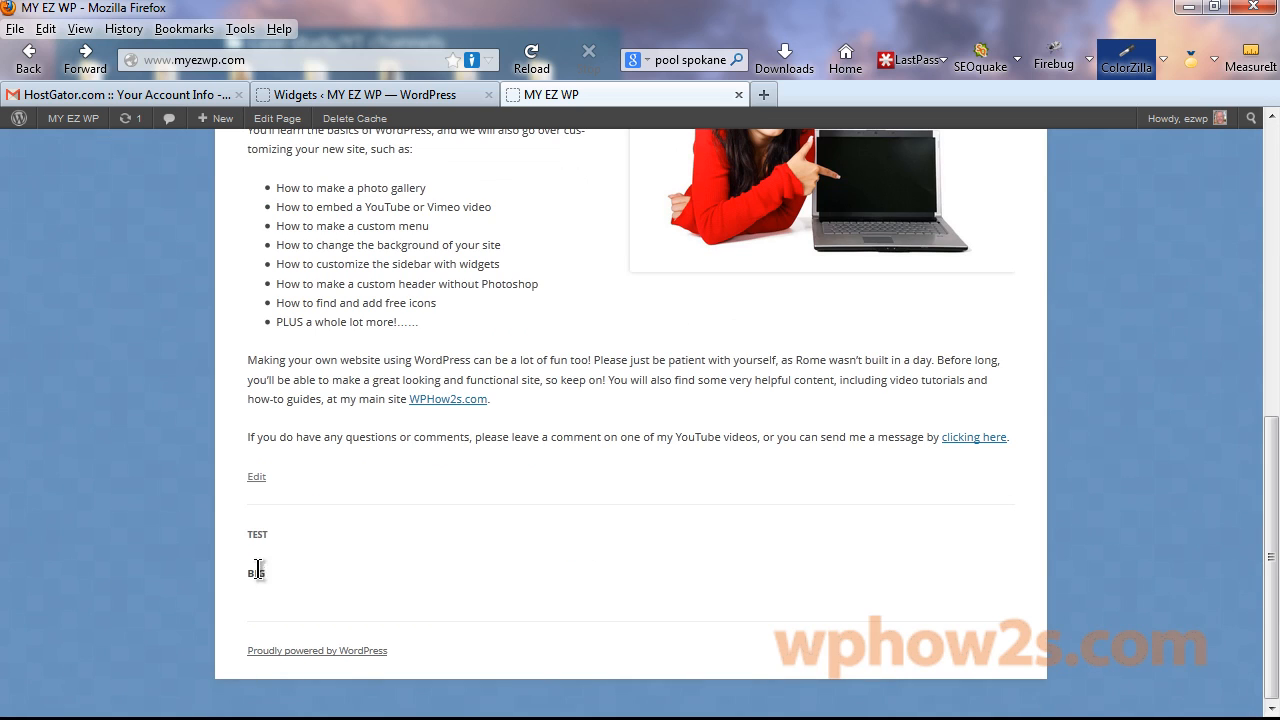
pyautogui.scroll(5, 239, 526)
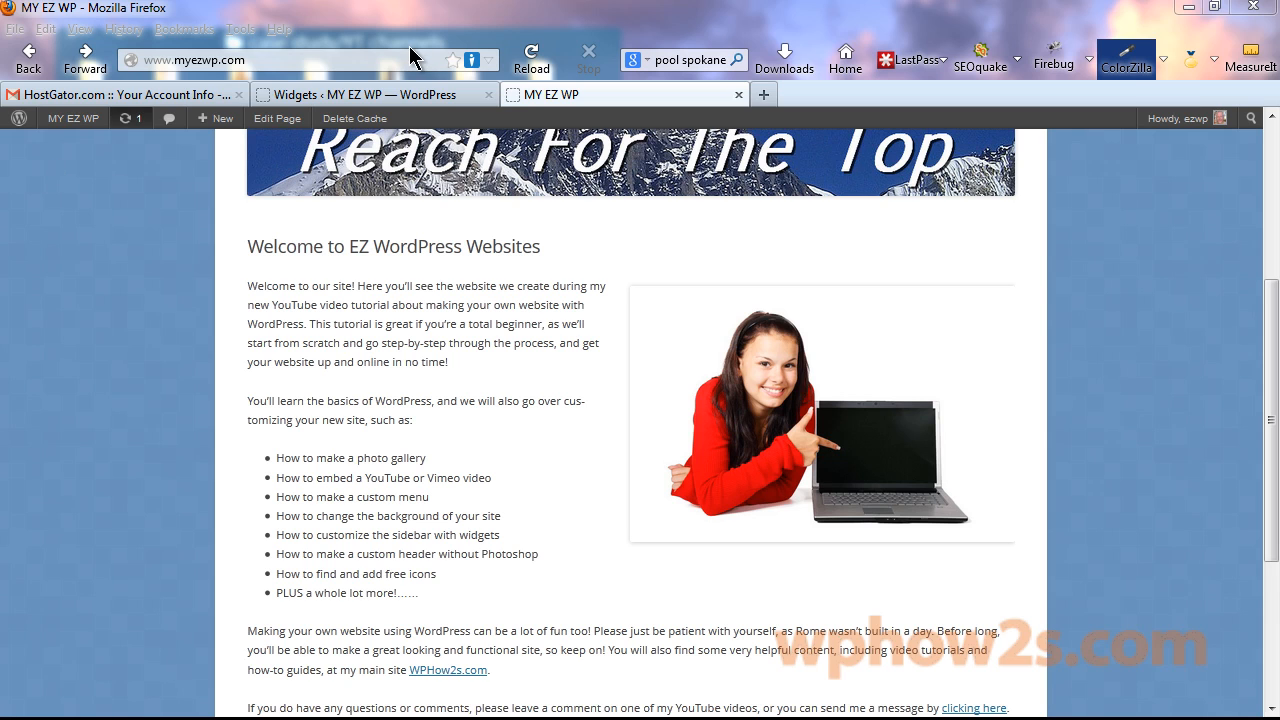
# Search the Add New plugins directory for 'tinymce'.
pyautogui.click(377, 100)
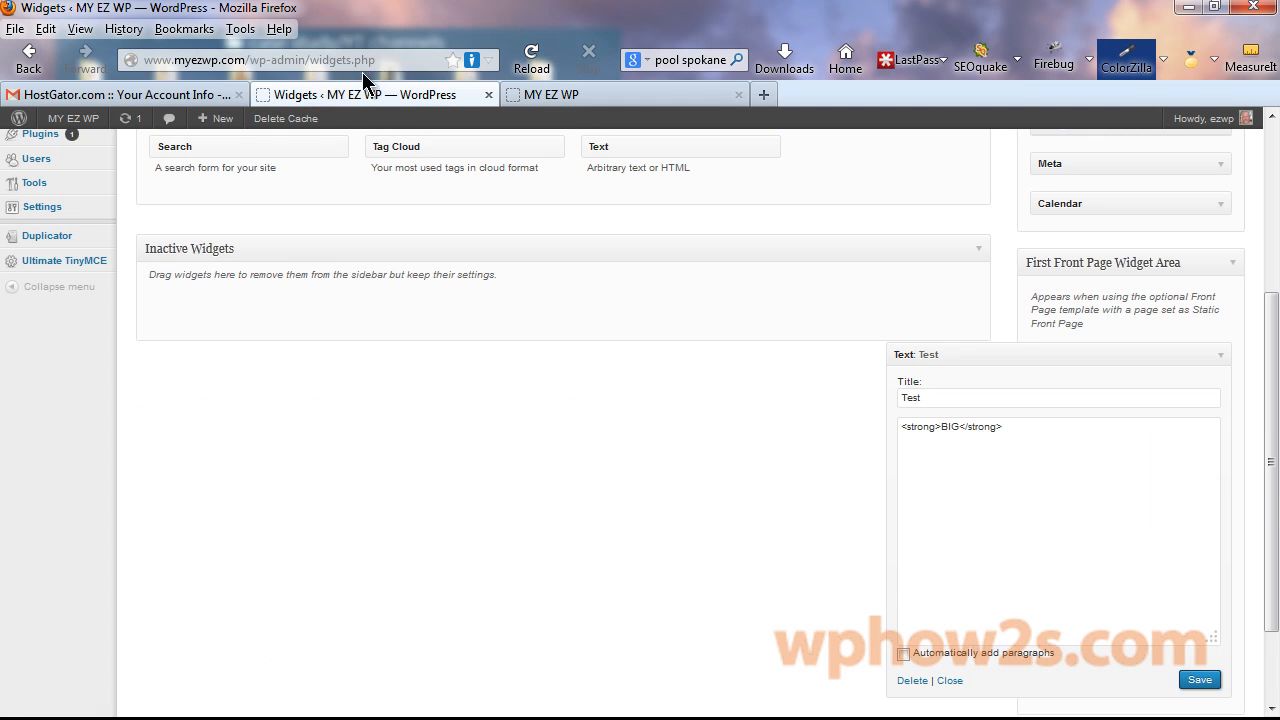
pyautogui.scroll(5, 1266, 443)
pyautogui.moveTo(37, 320)
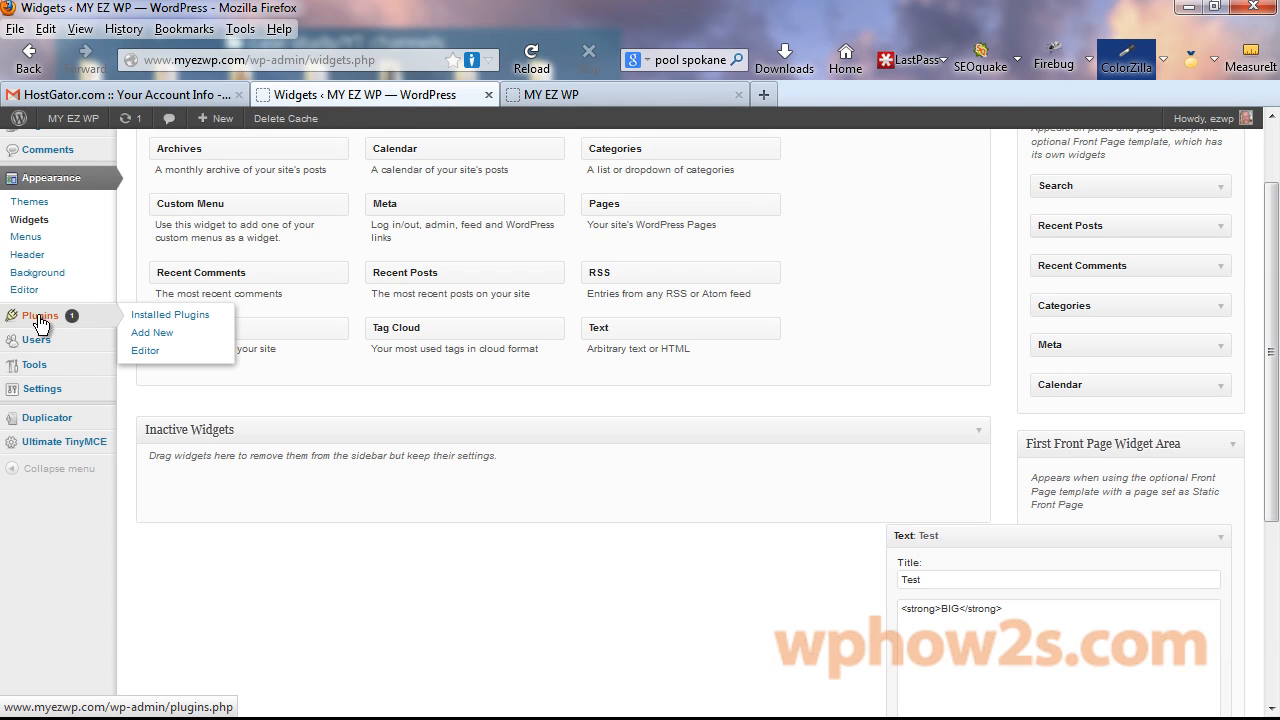
pyautogui.click(153, 333)
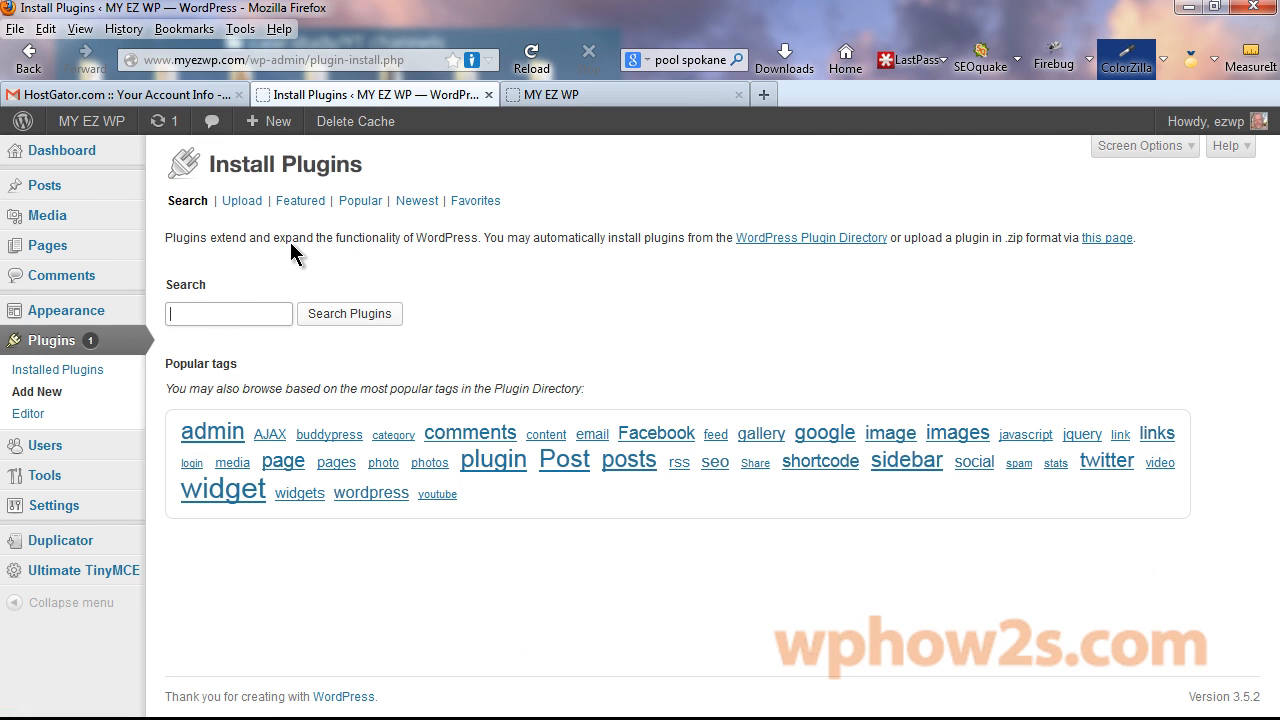
pyautogui.write('tinymce')
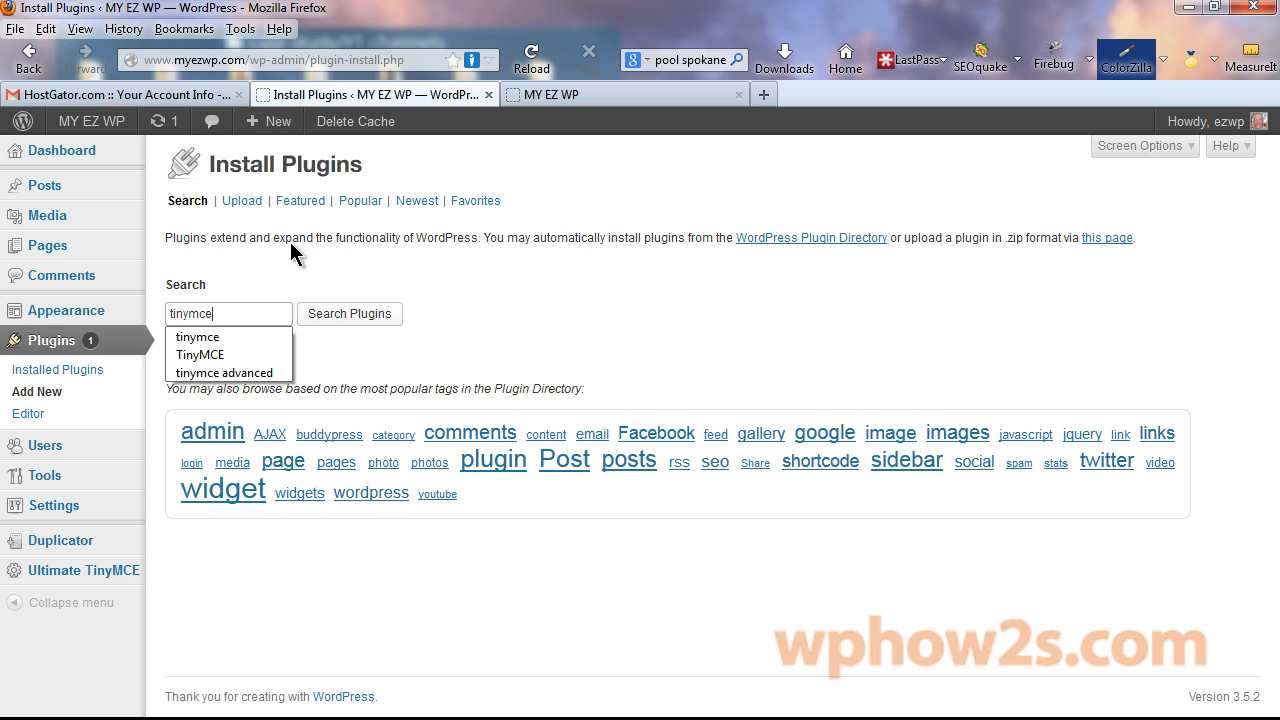
pyautogui.click(350, 316)
# Install Black Studio TinyMCE Widget 1.2.0 from the results, confirm, and activate it.
pyautogui.moveTo(1268, 194); pyautogui.dragTo(1272, 228)
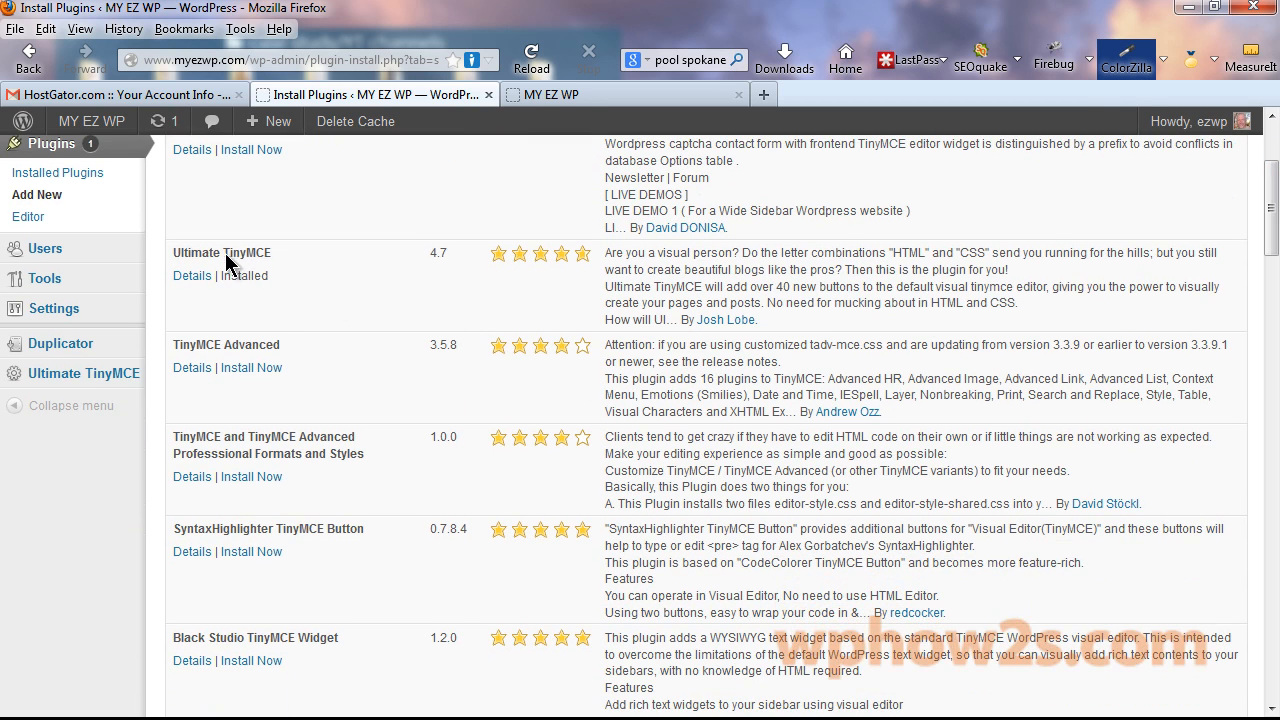
pyautogui.moveTo(1275, 211); pyautogui.dragTo(1275, 261)
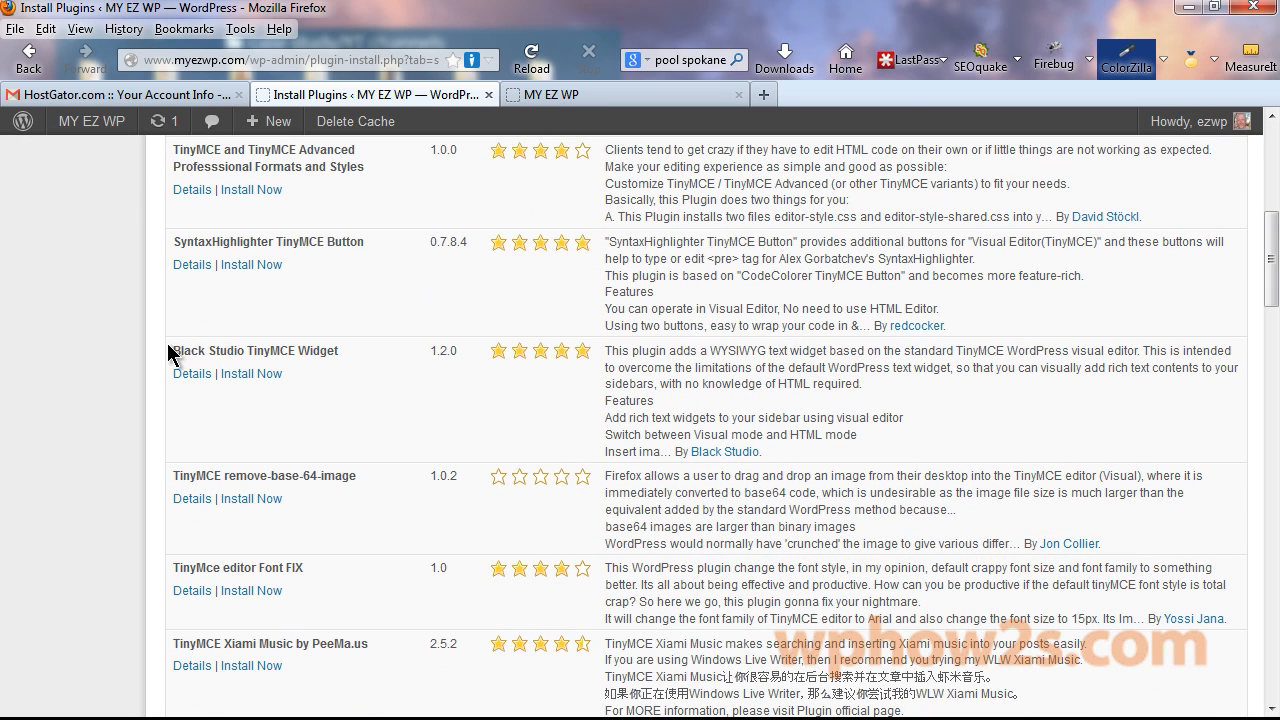
pyautogui.moveTo(172, 352); pyautogui.dragTo(333, 365)
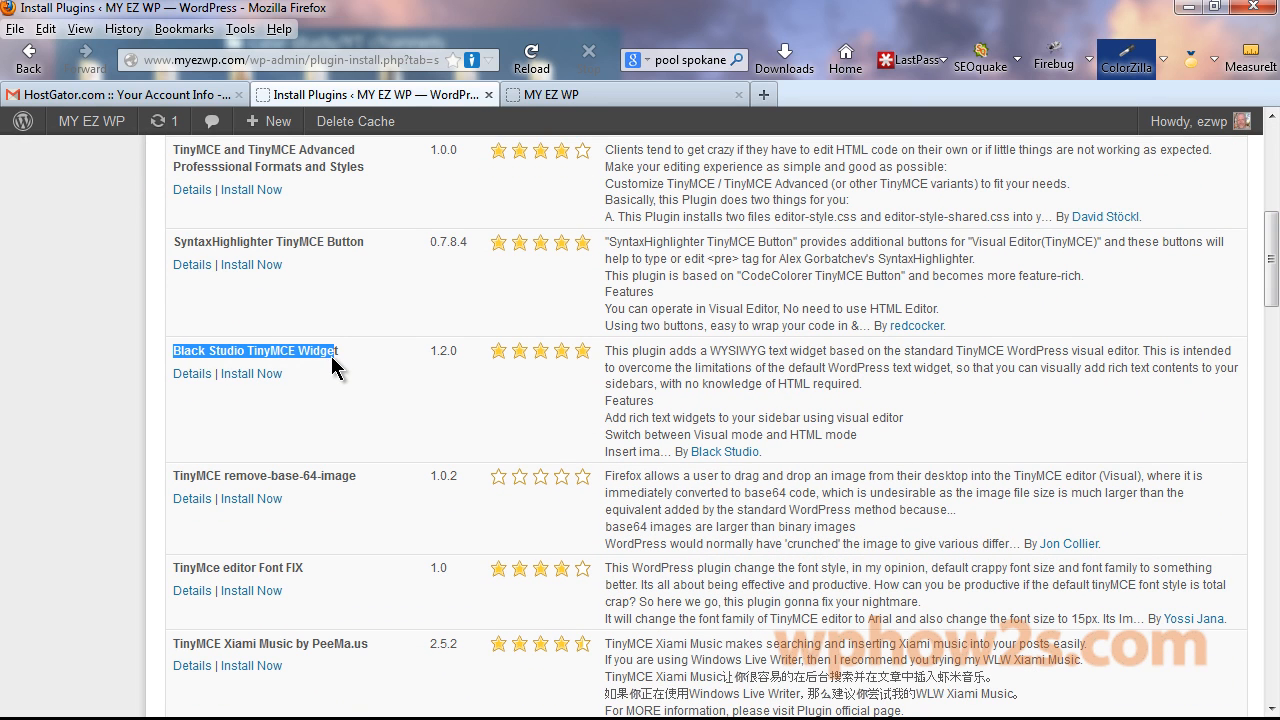
pyautogui.click(330, 370)
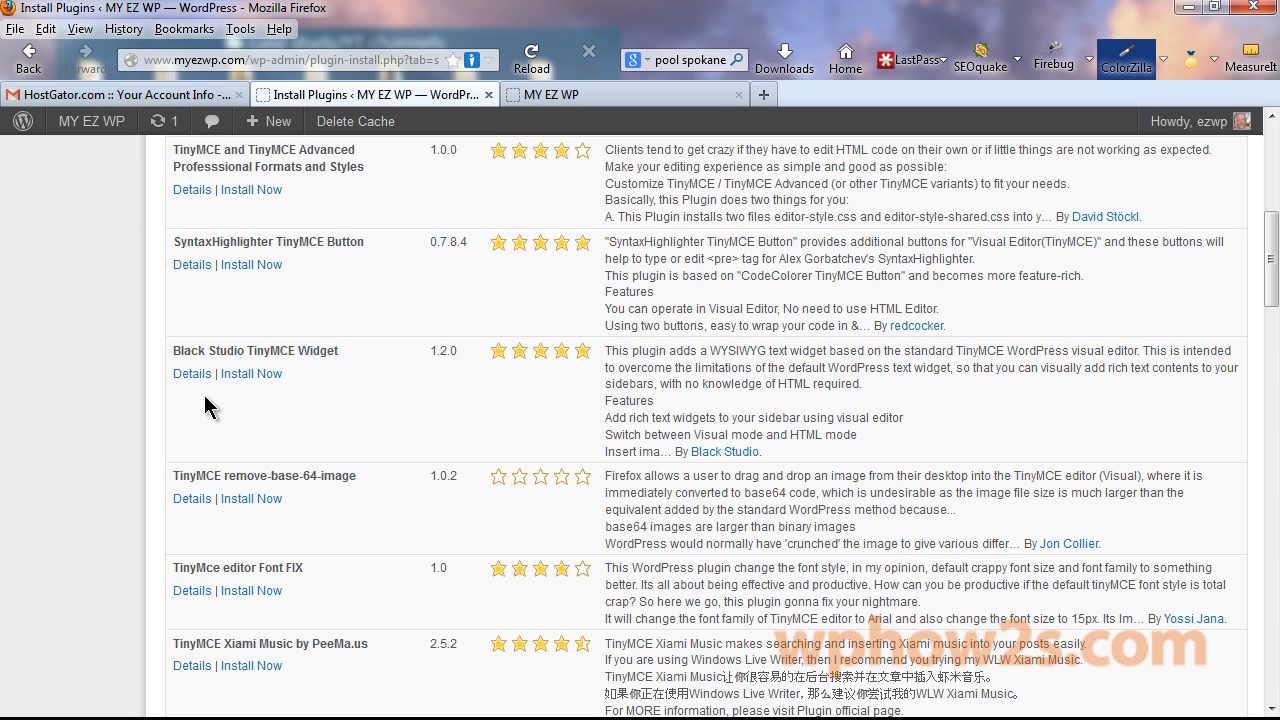
pyautogui.click(243, 374)
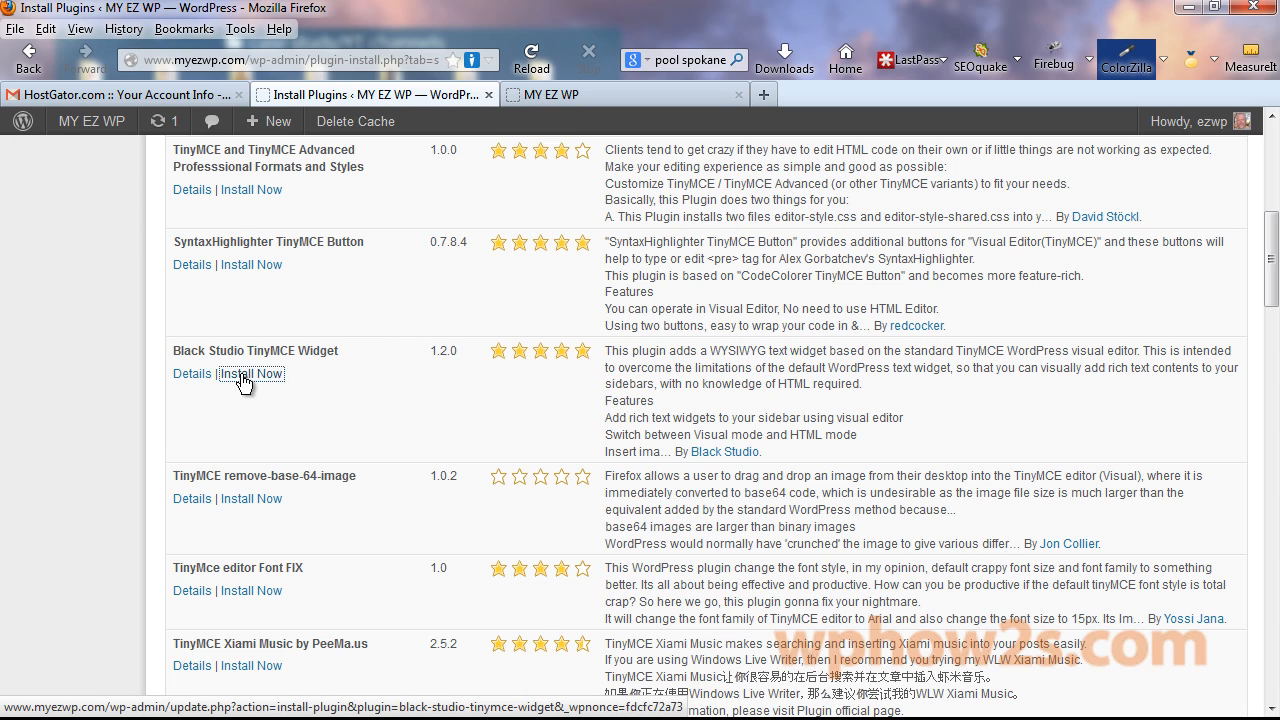
pyautogui.click(609, 376)
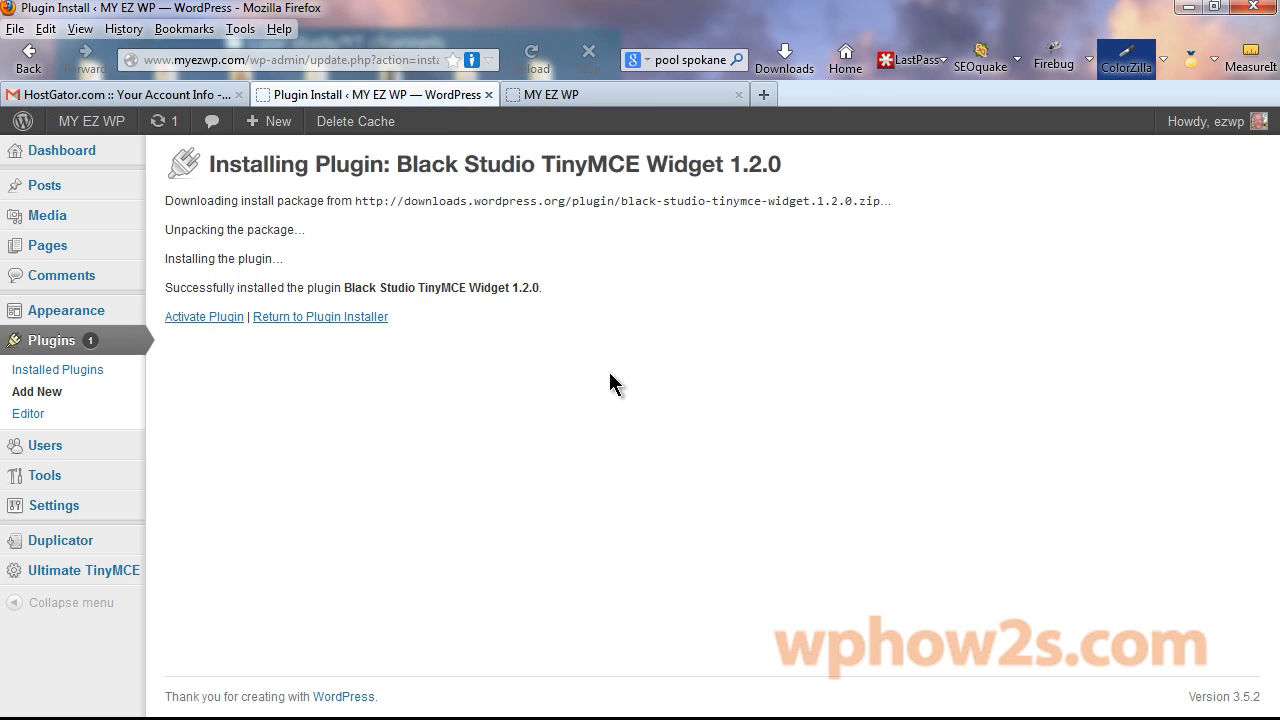
pyautogui.click(190, 318)
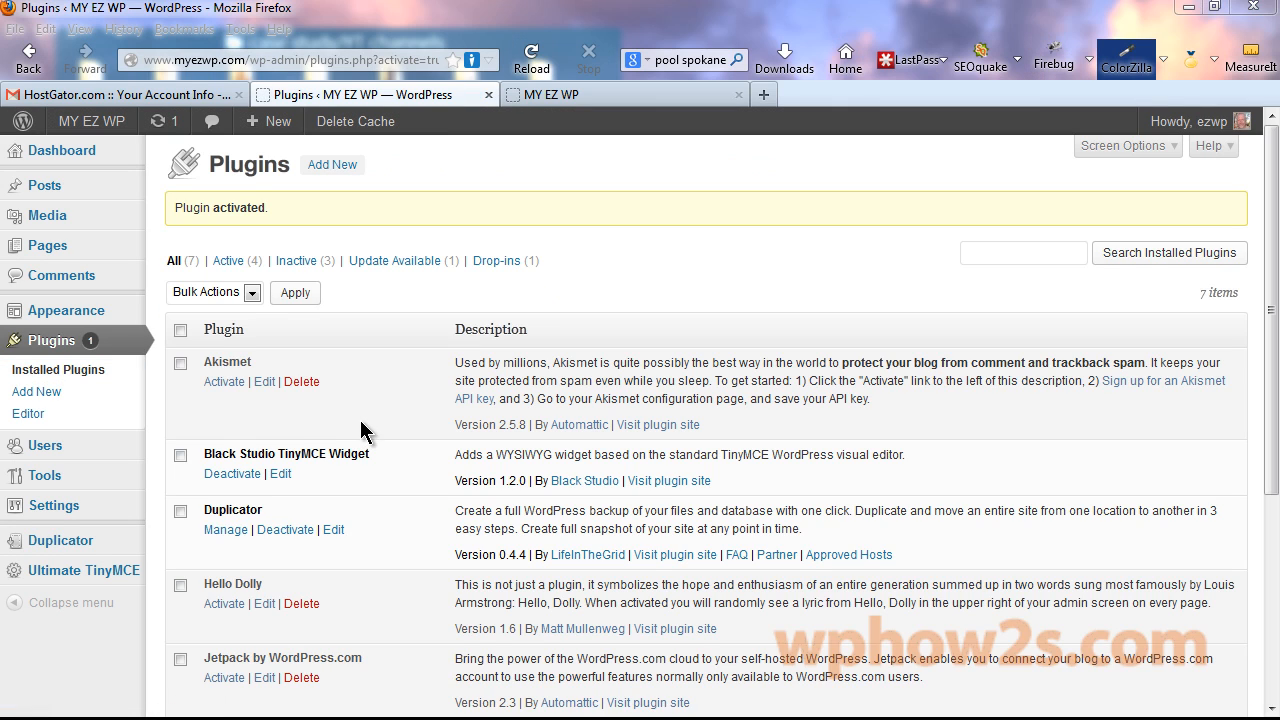
# Expand the First Front Page Widget Area and move its Test text widget to Inactive Widgets.
pyautogui.moveTo(64, 316)
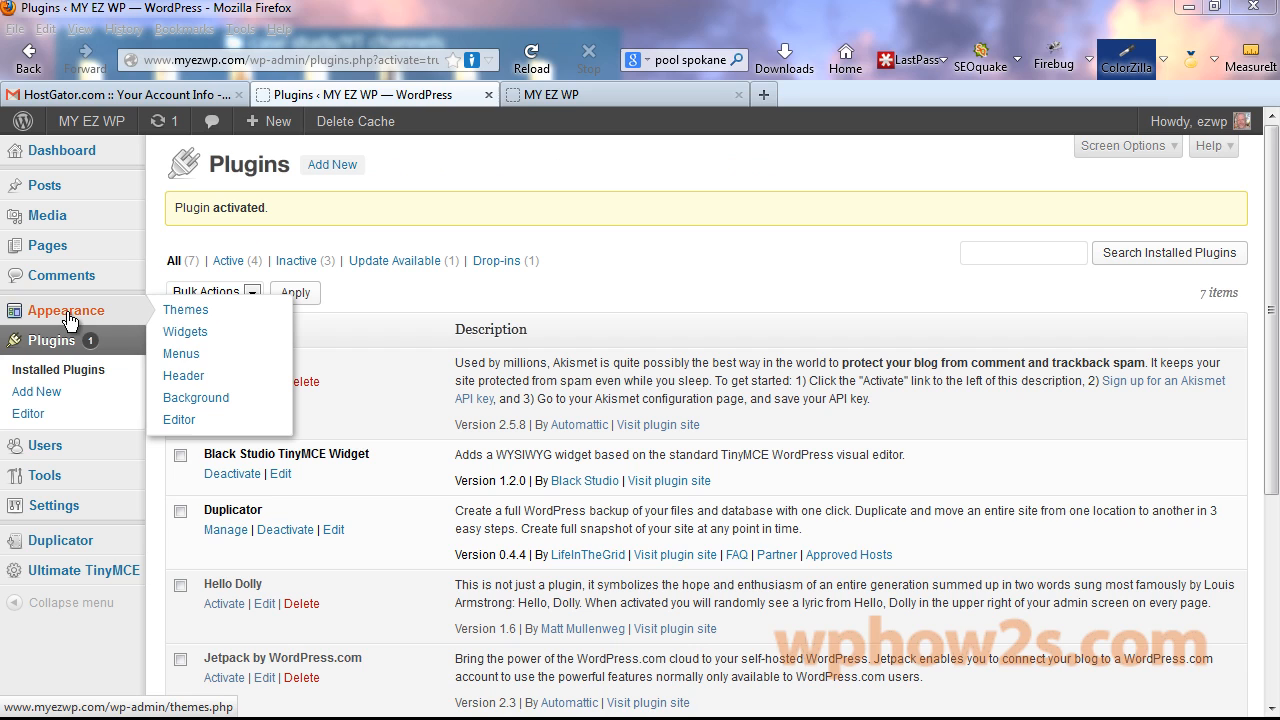
pyautogui.click(185, 331)
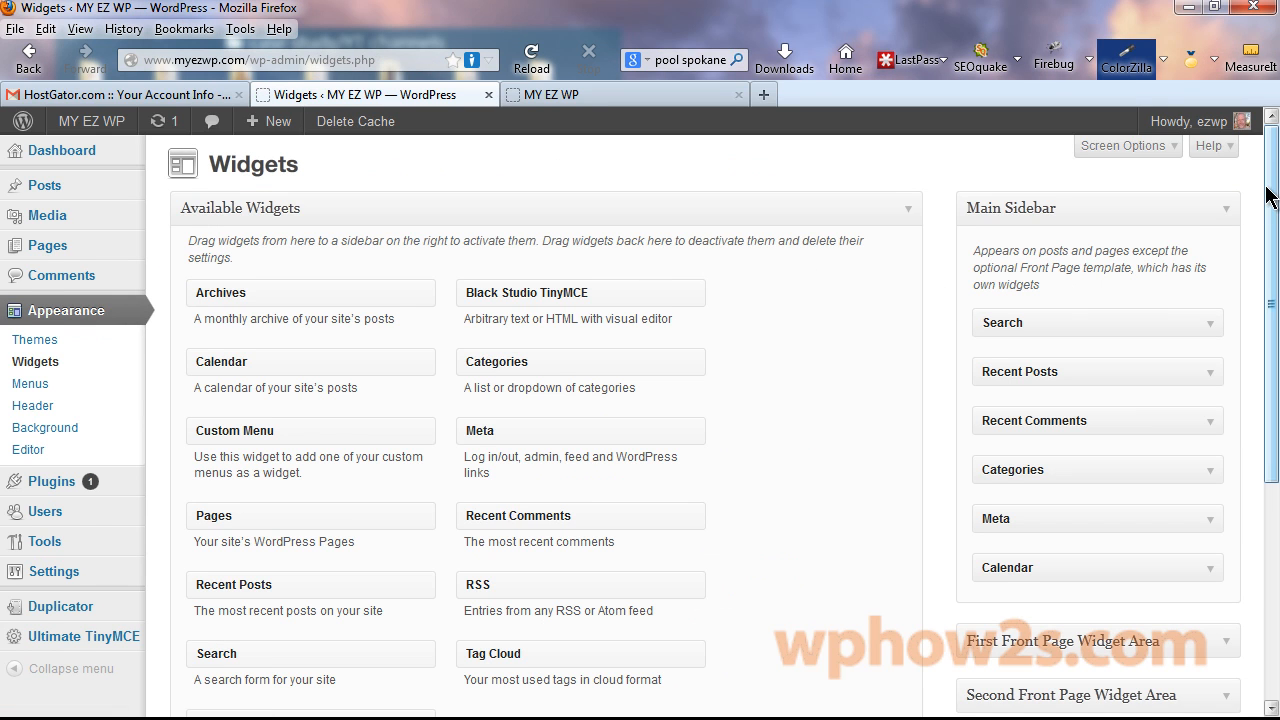
pyautogui.moveTo(1268, 187); pyautogui.dragTo(1276, 245)
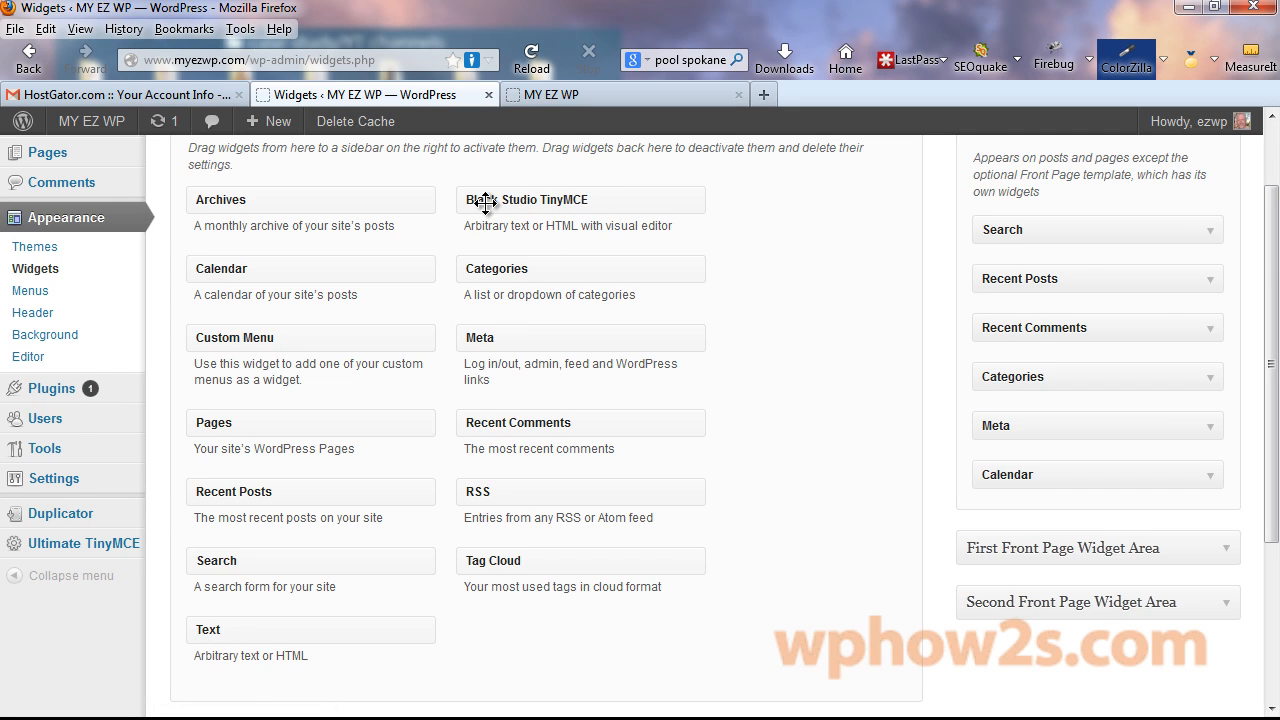
pyautogui.click(1227, 550)
pyautogui.moveTo(1272, 320); pyautogui.dragTo(1272, 377)
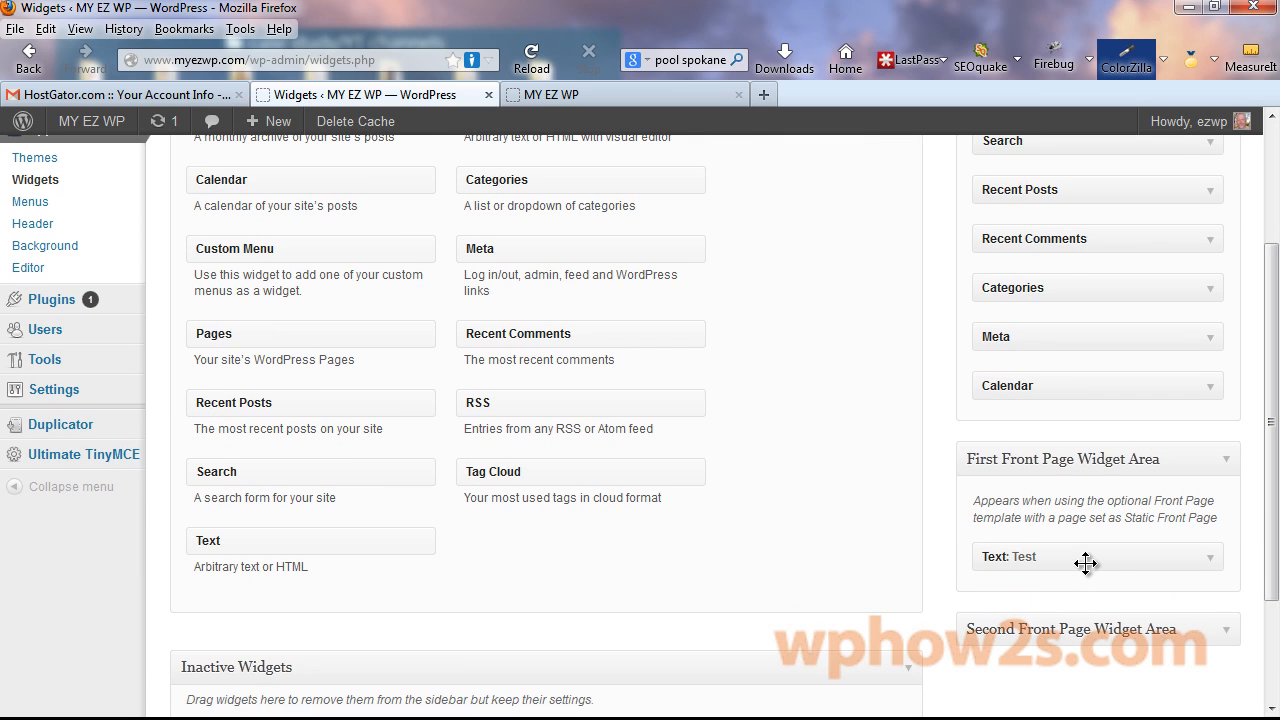
pyautogui.moveTo(1275, 465); pyautogui.dragTo(1275, 538)
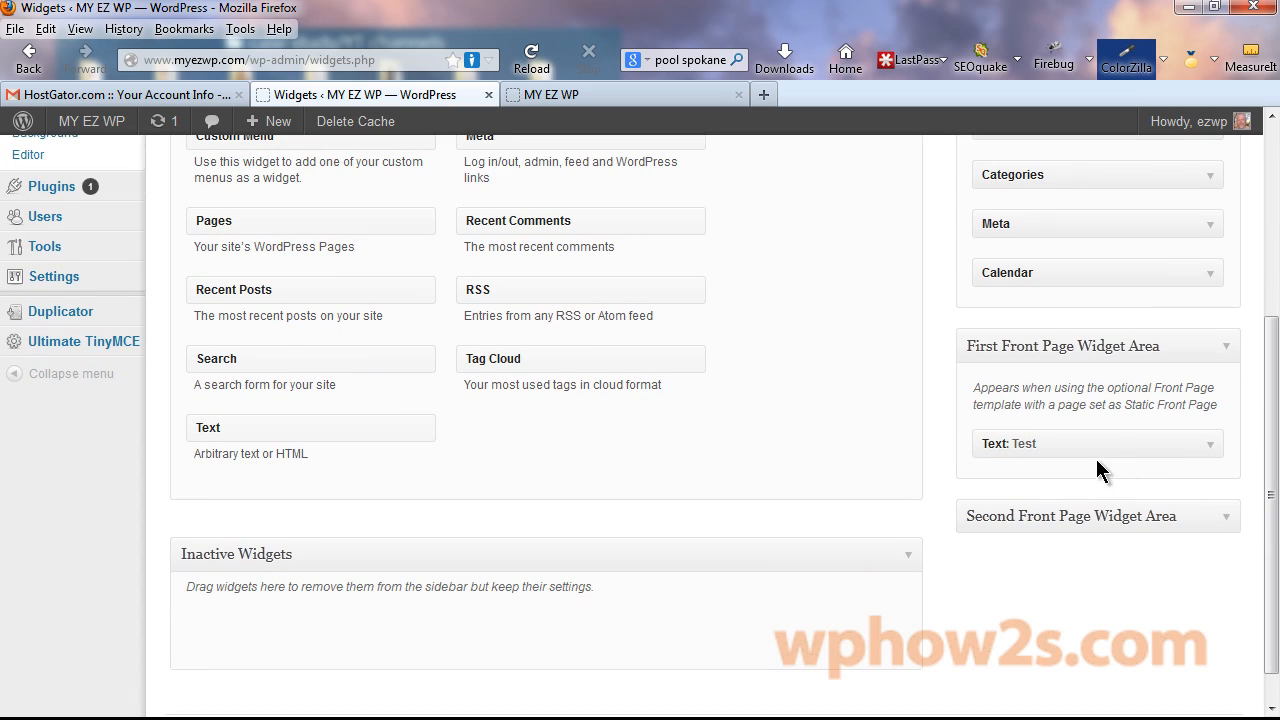
pyautogui.moveTo(1083, 444); pyautogui.dragTo(275, 618)
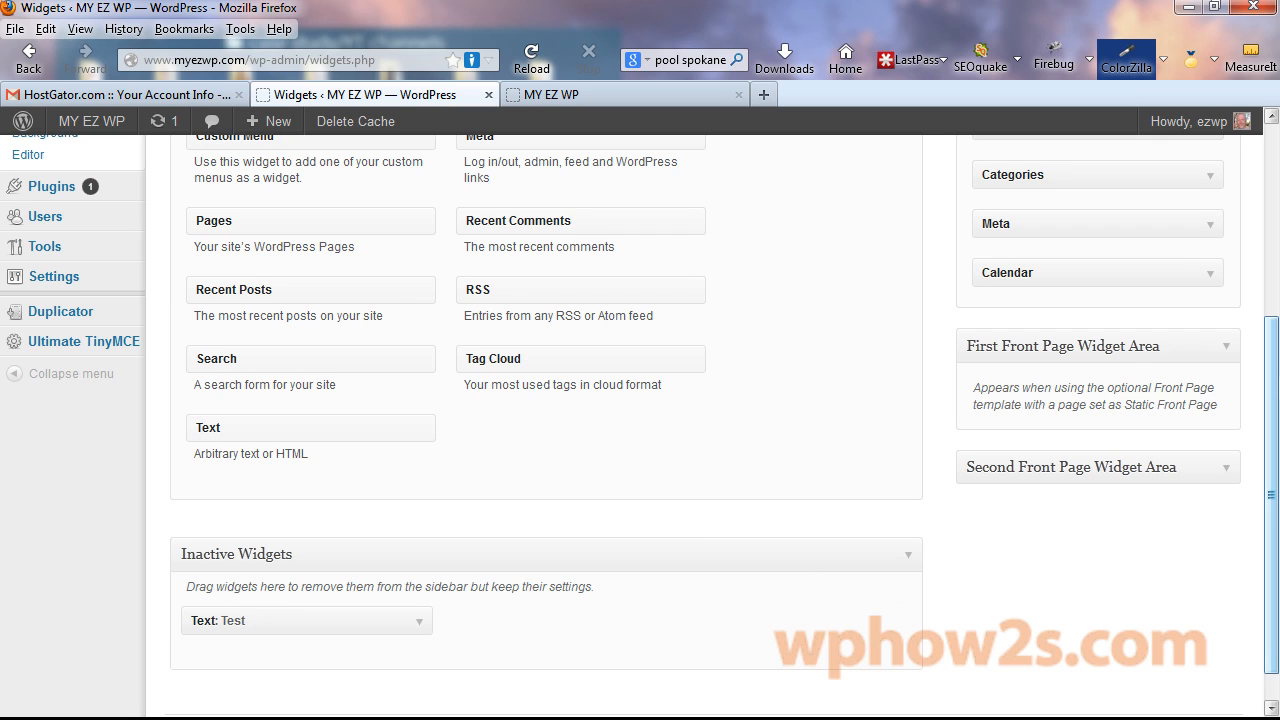
# Drag the Black Studio TinyMCE widget into the First Front Page Widget Area.
pyautogui.moveTo(1275, 415); pyautogui.dragTo(1262, 315)
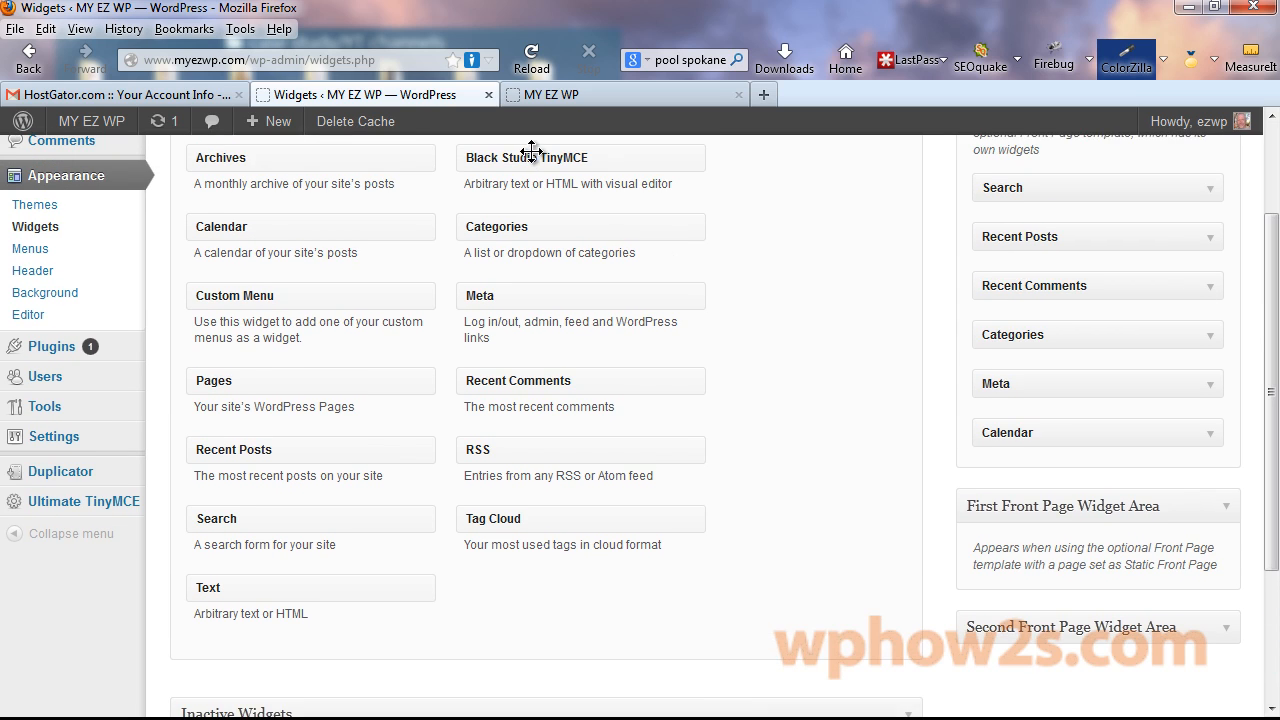
pyautogui.moveTo(531, 150); pyautogui.dragTo(1046, 598)
pyautogui.scroll(-5, 1089, 397)
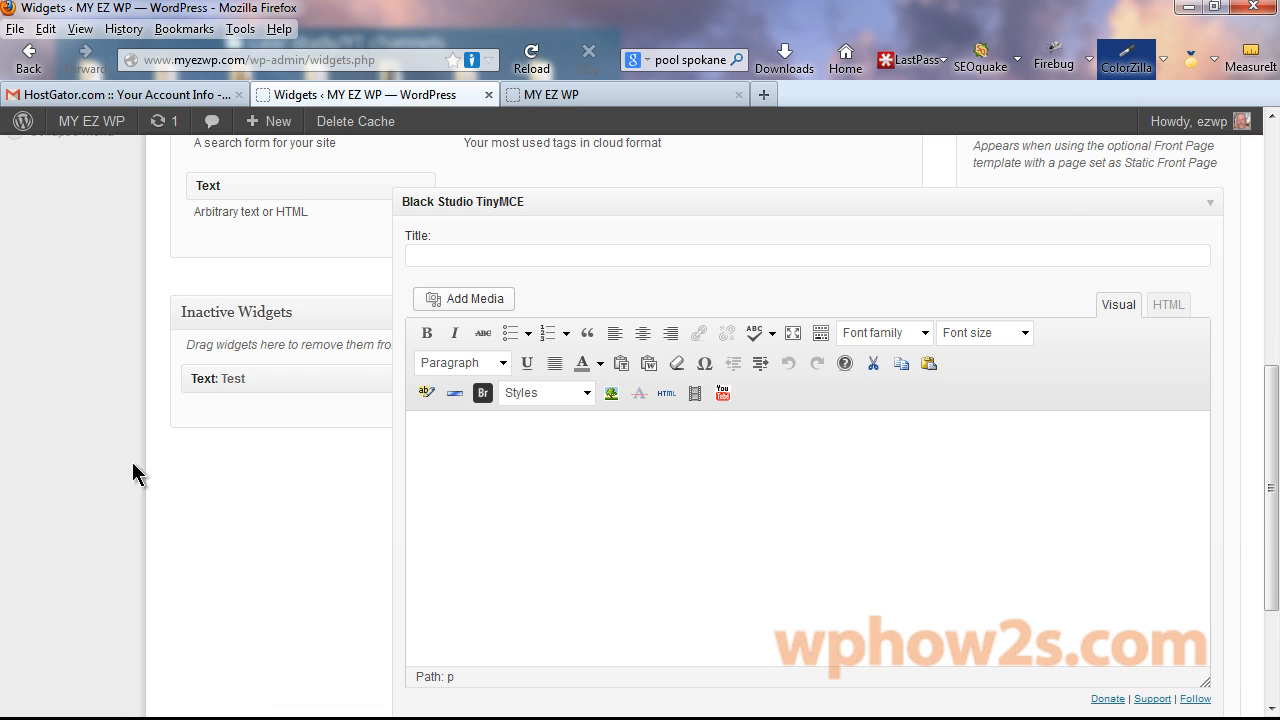
# Title the TinyMCE widget 'Contact Me', paste the description paragraph into its Visual editor, and save.
pyautogui.click(1175, 315)
pyautogui.click(1120, 314)
pyautogui.click(441, 256)
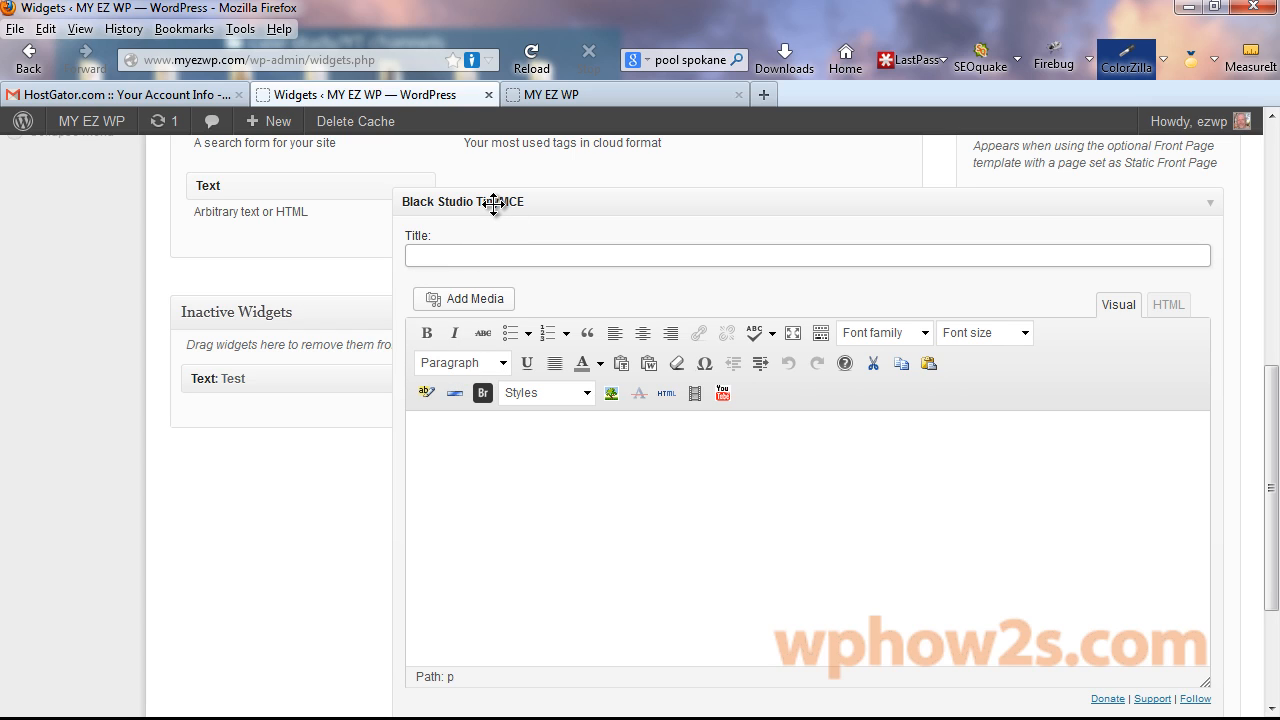
pyautogui.write('Contact Me')
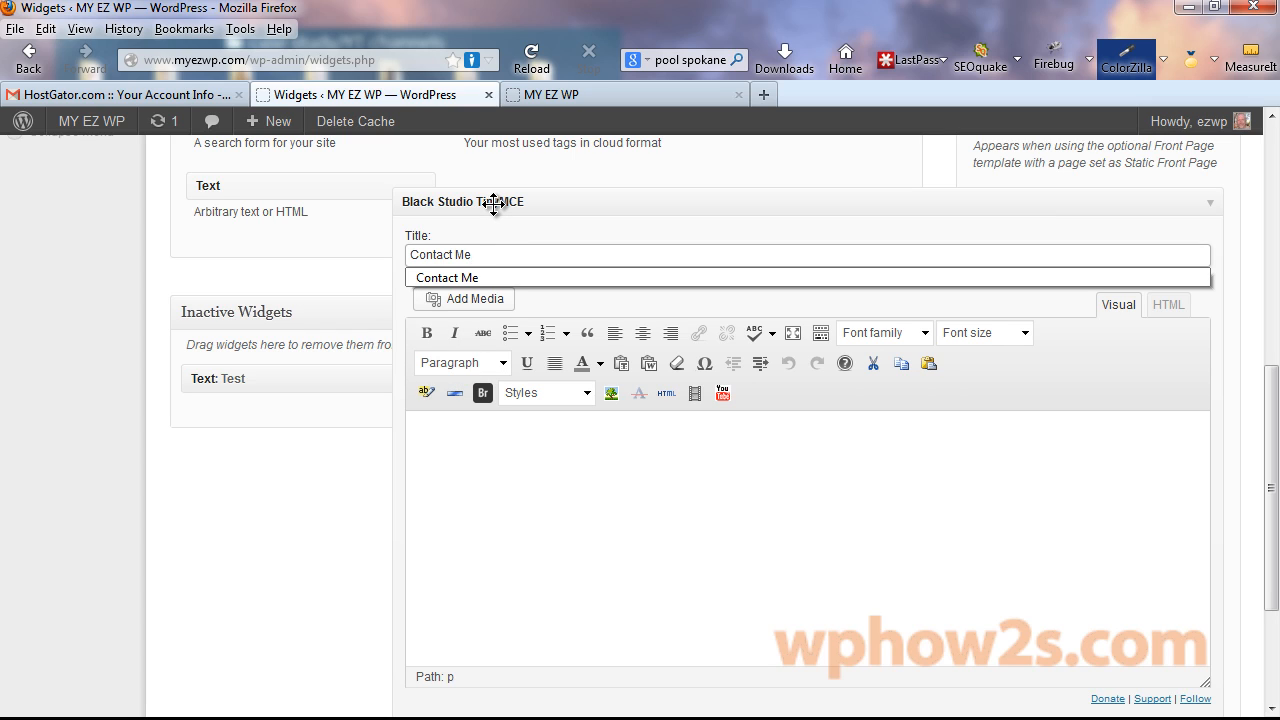
pyautogui.click(423, 434)
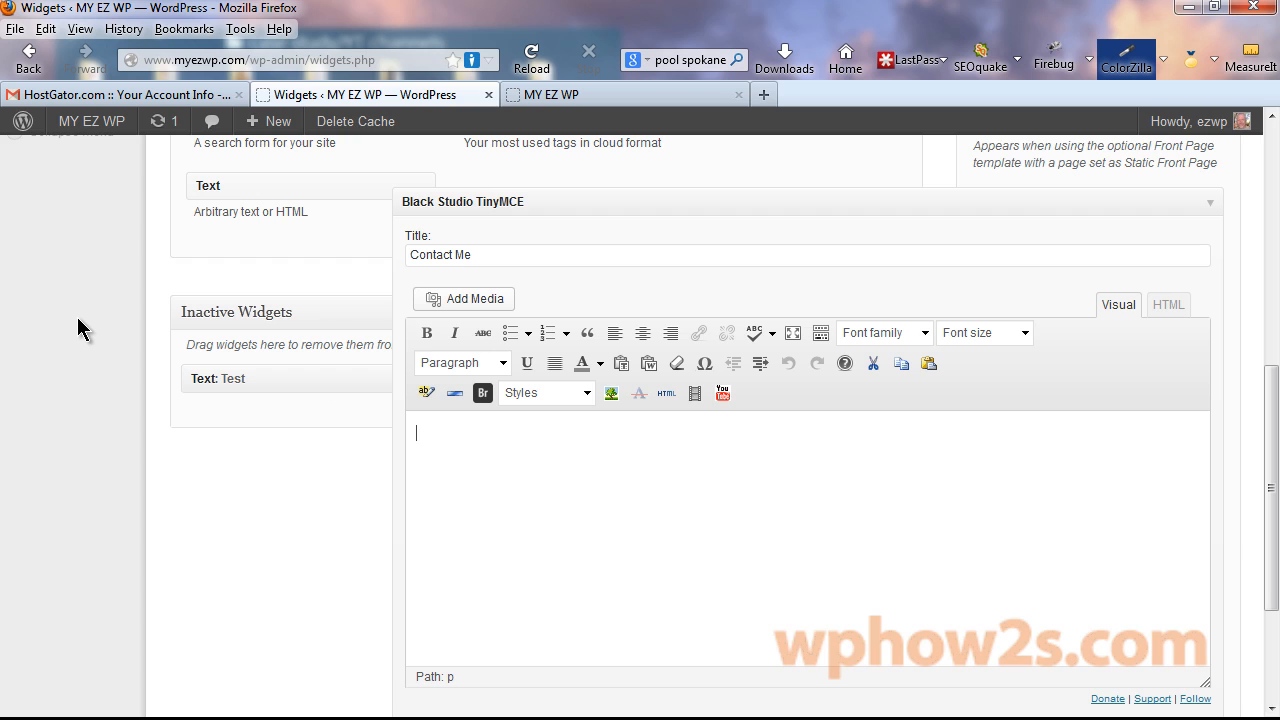
pyautogui.write("This is the first front page widget area of the TwentyTwelve theme's front page template. This will show on the left below the main content. Click on the email icon to go to the Contact/ Location page.")
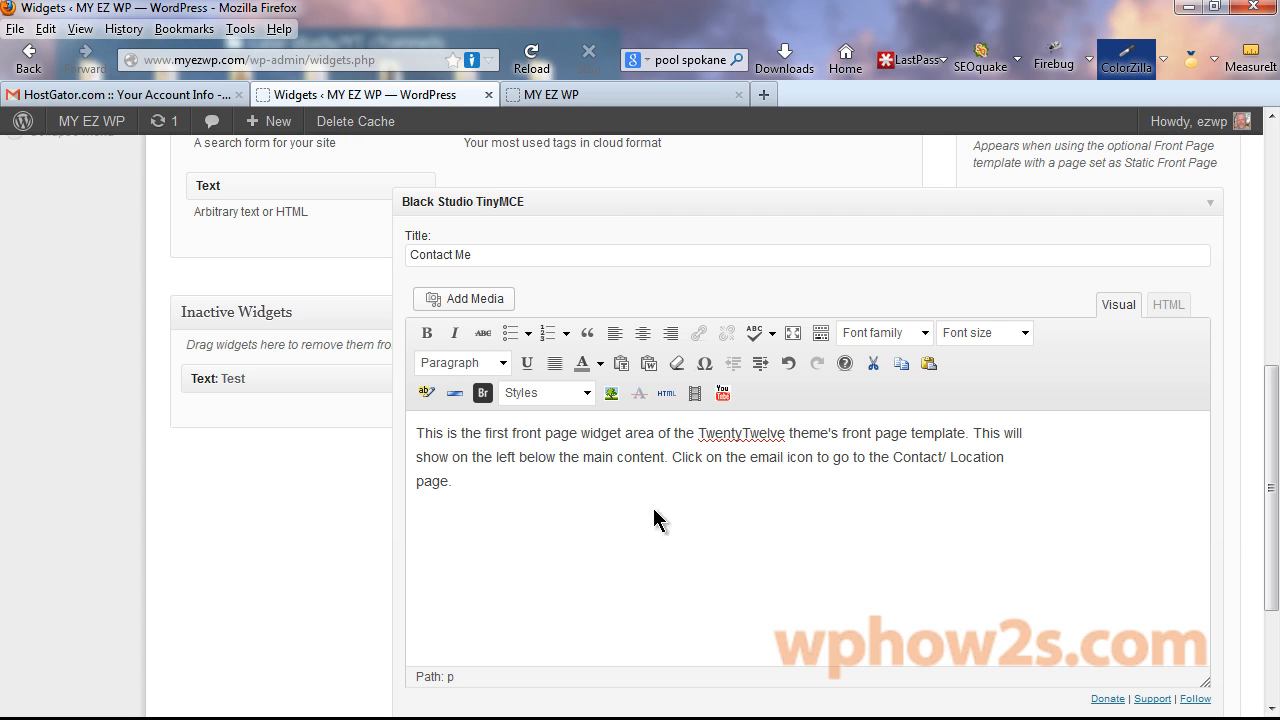
pyautogui.moveTo(1271, 543); pyautogui.dragTo(1271, 617)
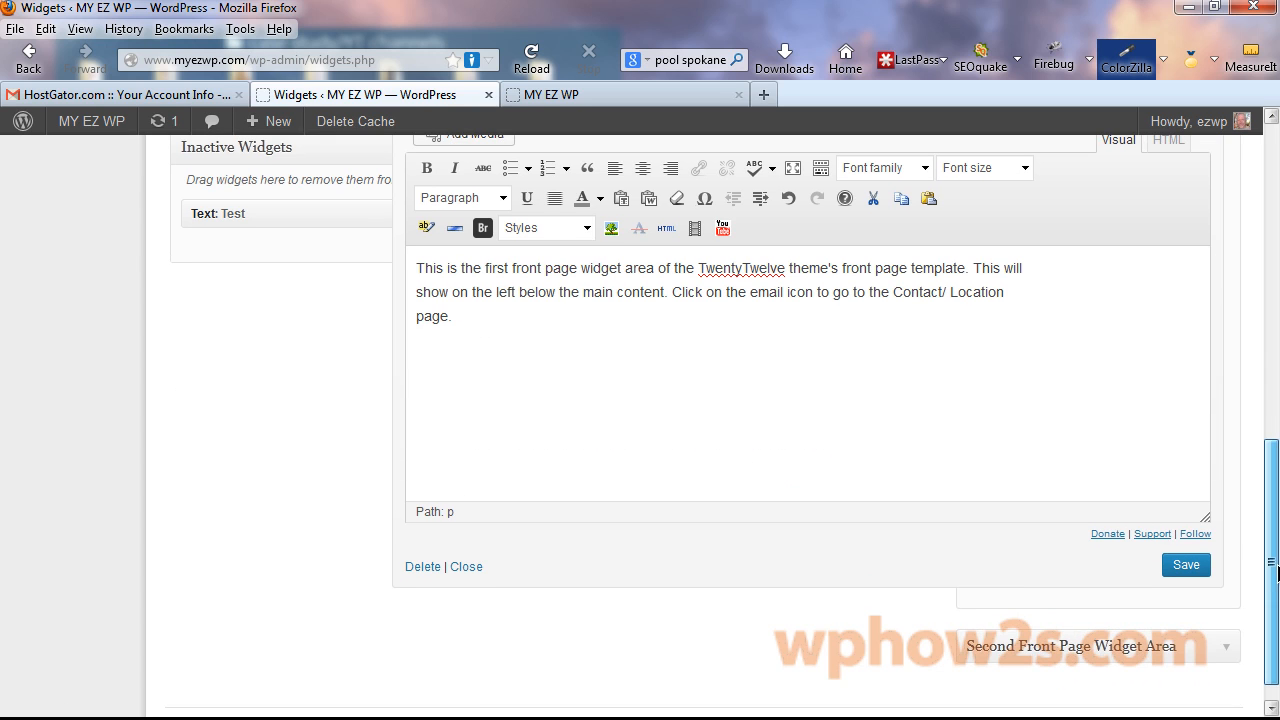
pyautogui.click(1186, 566)
# Reload the MY EZ WP tab and scroll down to the Contact Me section below the welcome content.
pyautogui.click(600, 94)
pyautogui.rightClick(603, 92)
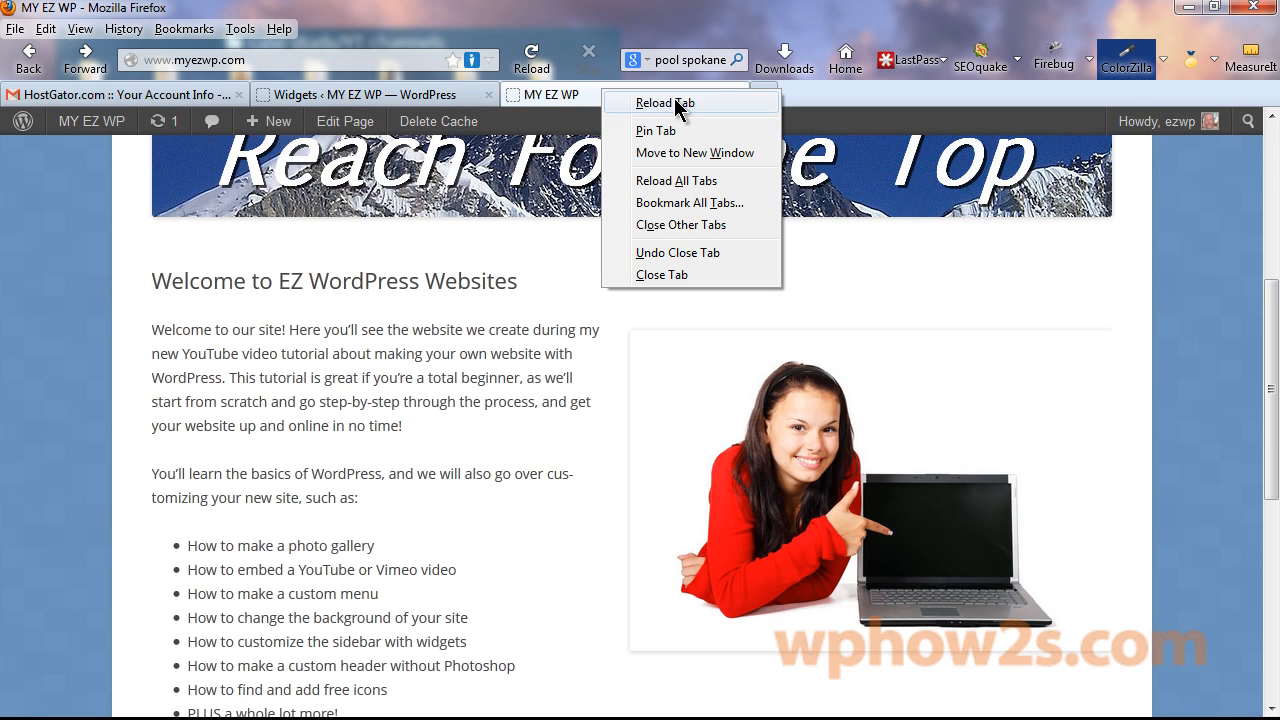
pyautogui.click(676, 103)
pyautogui.moveTo(1268, 294); pyautogui.dragTo(1270, 523)
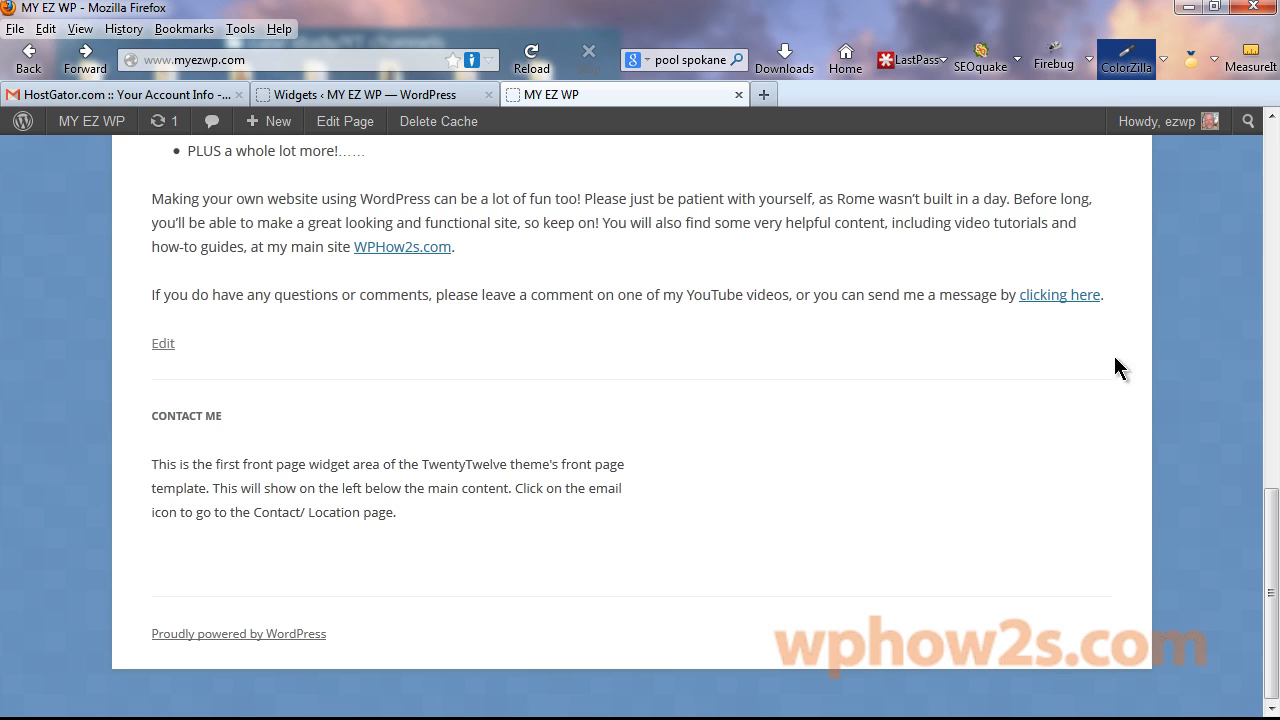
pyautogui.moveTo(1269, 537)
pyautogui.mouseDown()
pyautogui.moveTo(1271, 563)
pyautogui.moveTo(1273, 533)
pyautogui.mouseUp()
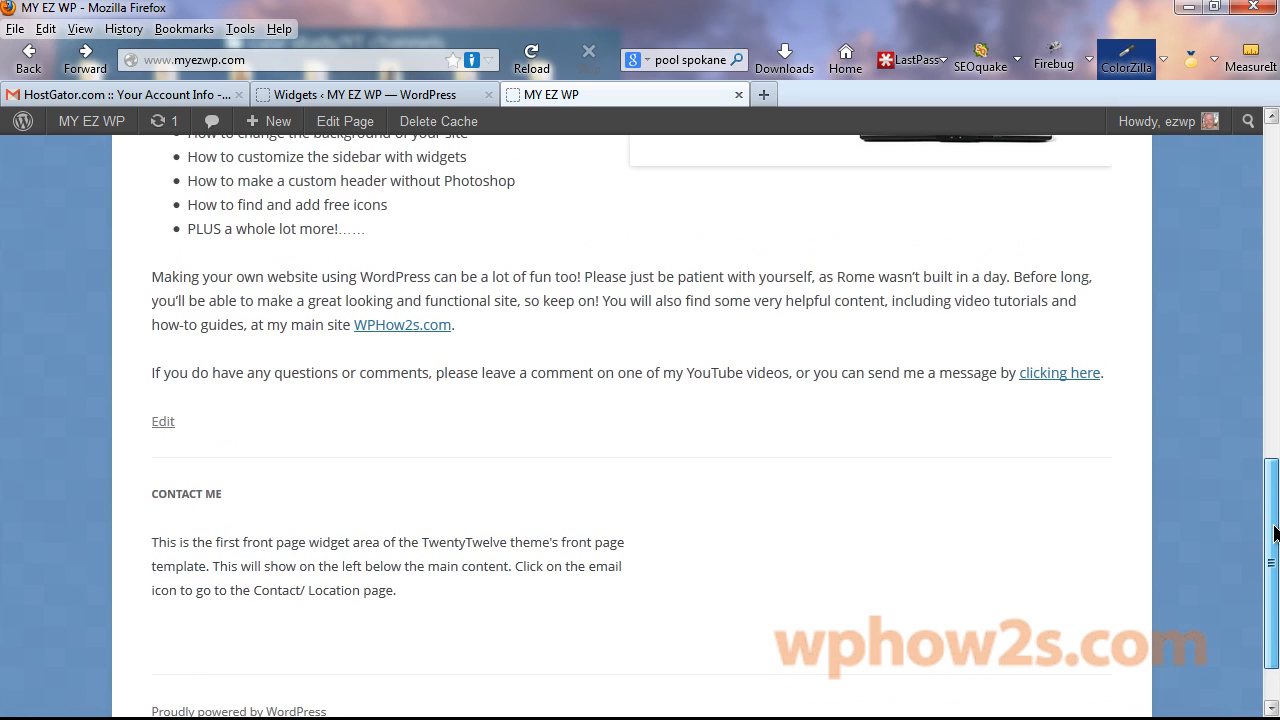
pyautogui.moveTo(1274, 533); pyautogui.dragTo(1273, 563)
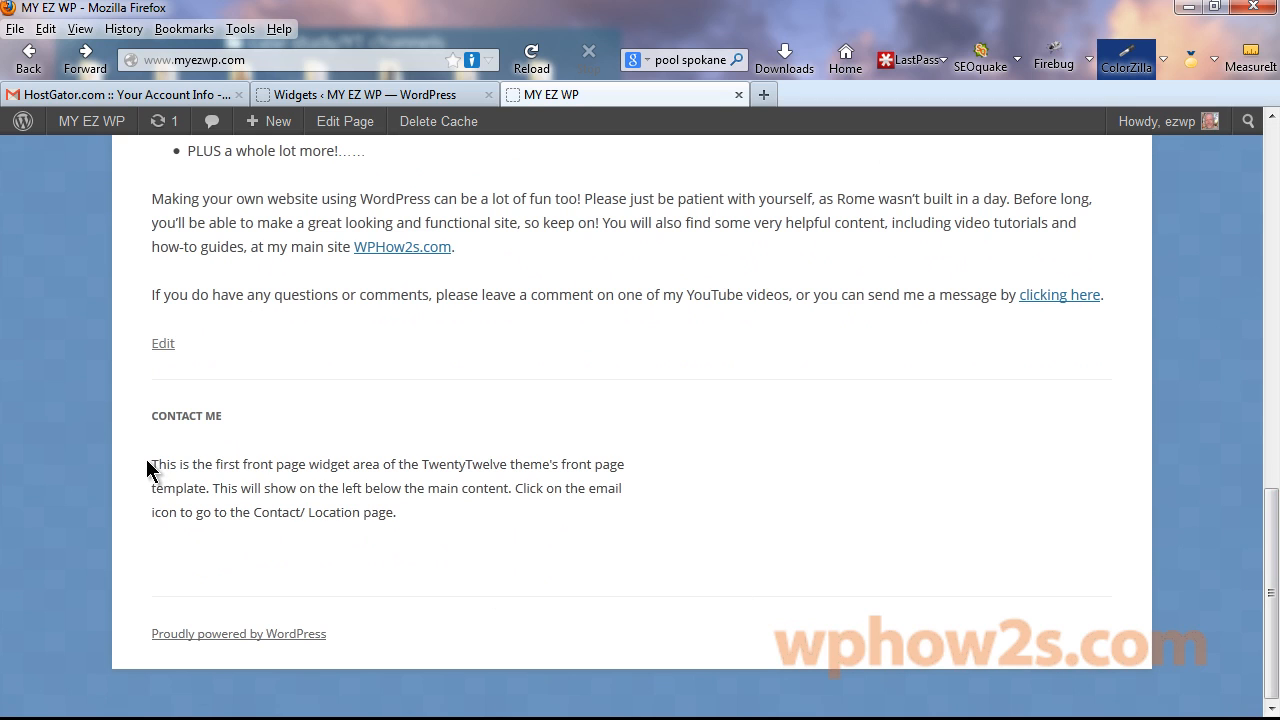
# Open a new browser tab, then type iconarchive.com in Notepad and copy it.
pyautogui.click(763, 94)
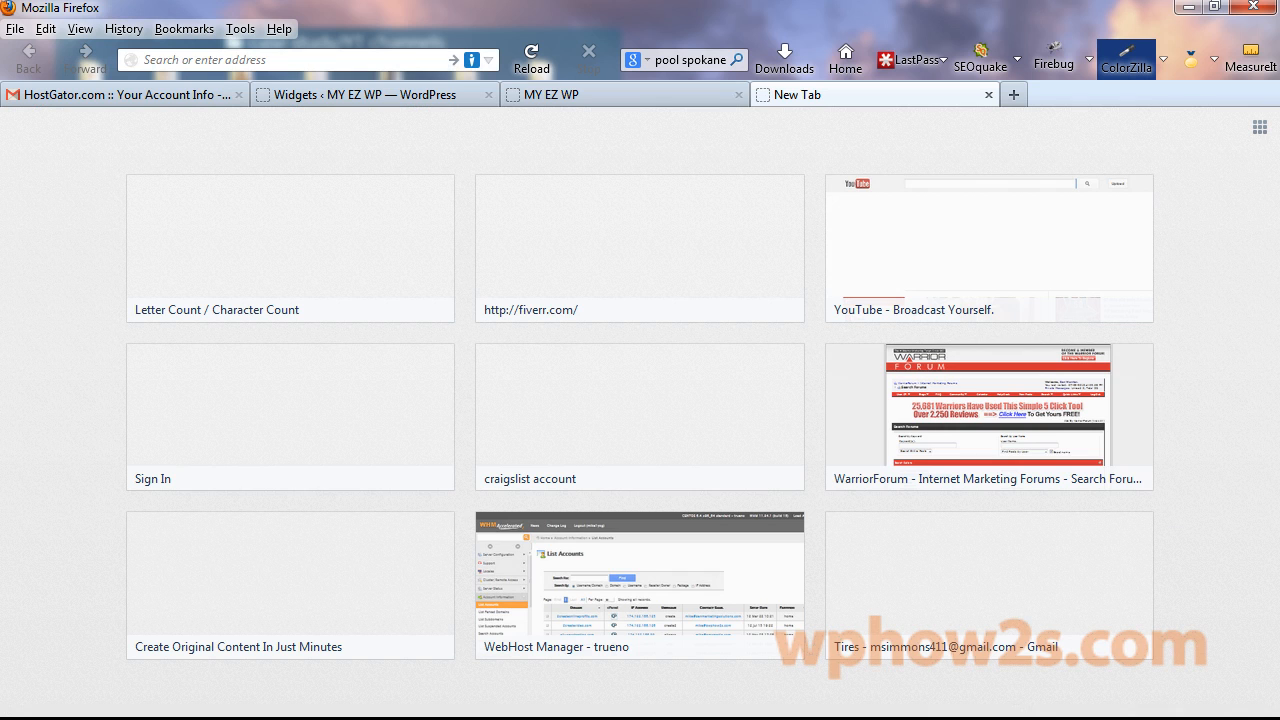
pyautogui.hotkey('alt', 'Tab')
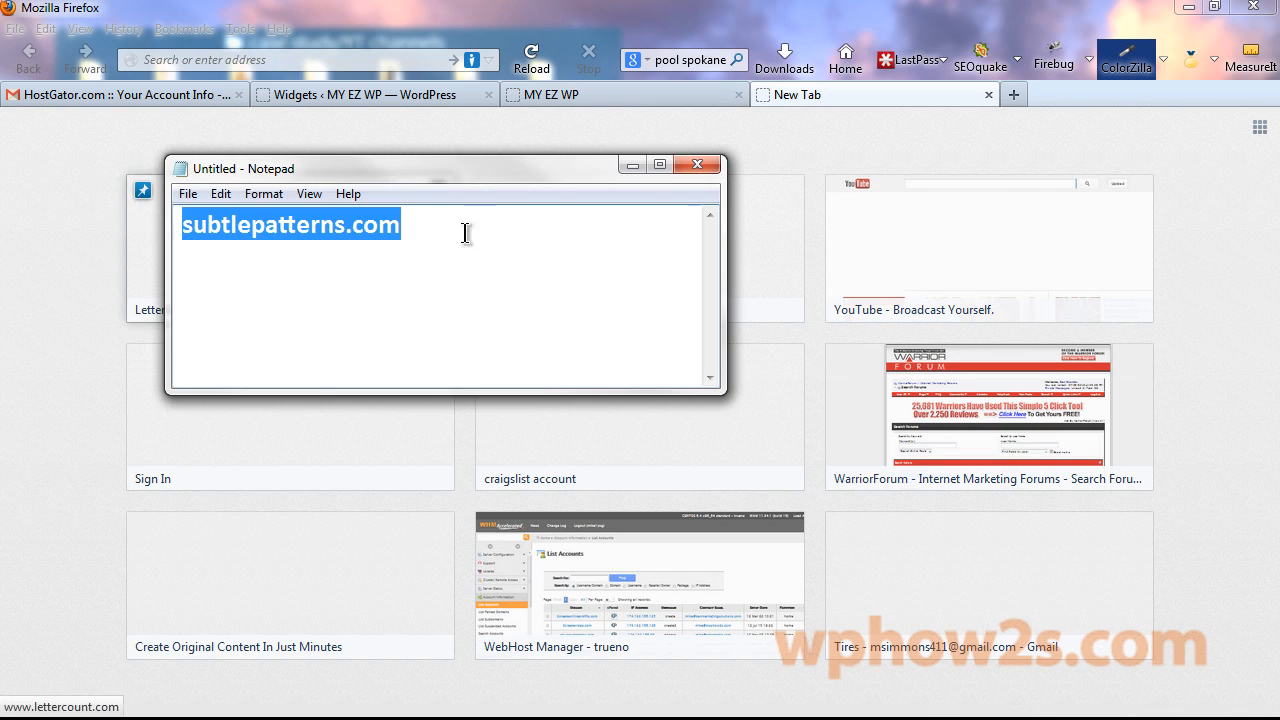
pyautogui.write('iconarchiv')
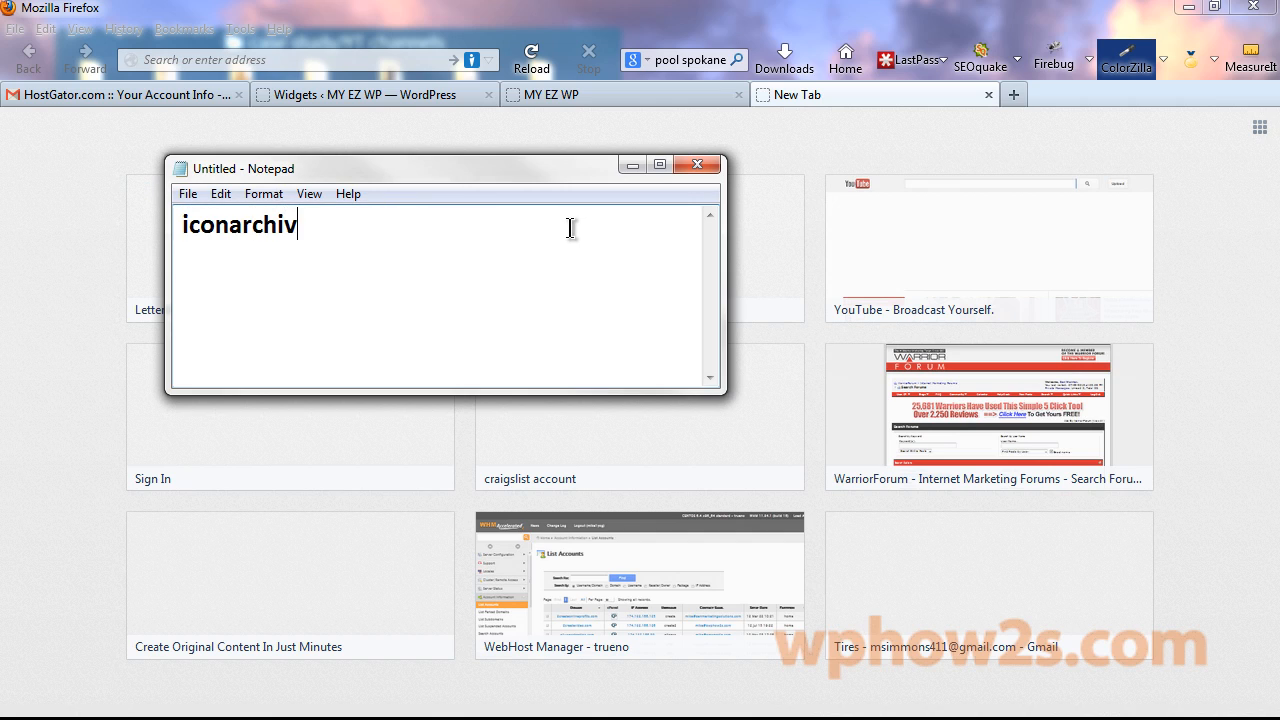
pyautogui.write('e.com')
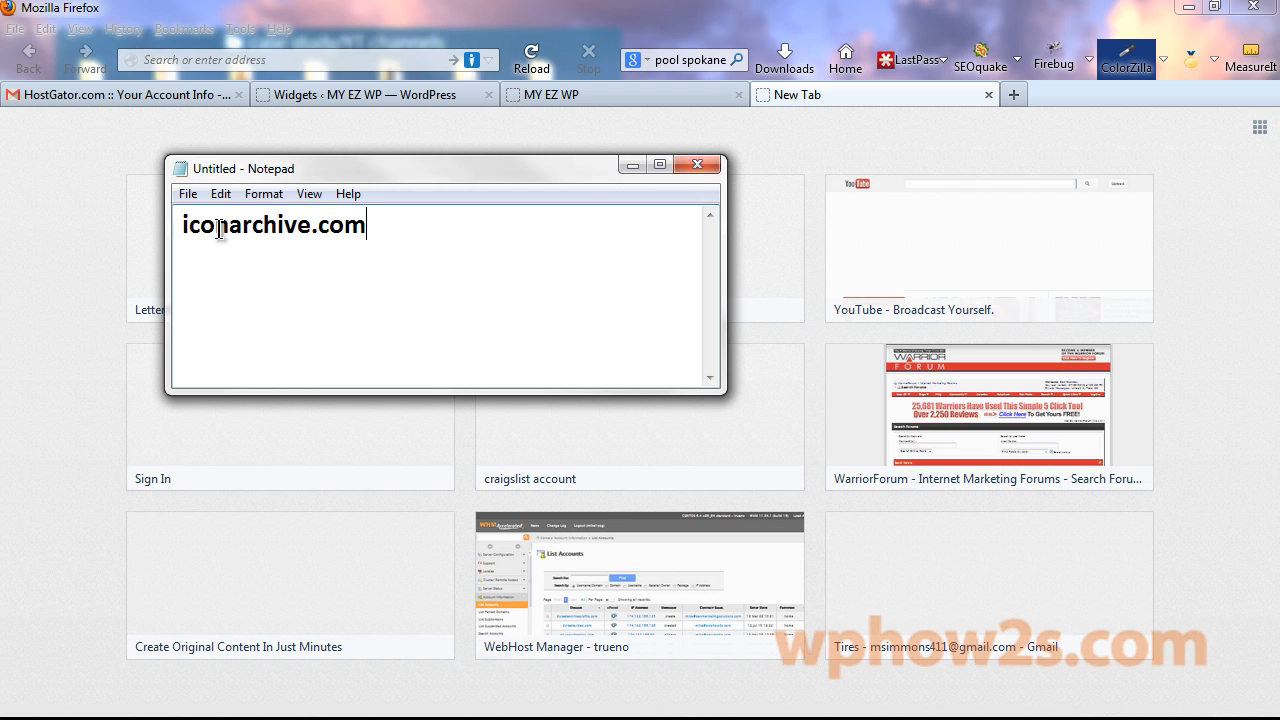
pyautogui.moveTo(389, 237); pyautogui.dragTo(178, 226)
pyautogui.rightClick(264, 228)
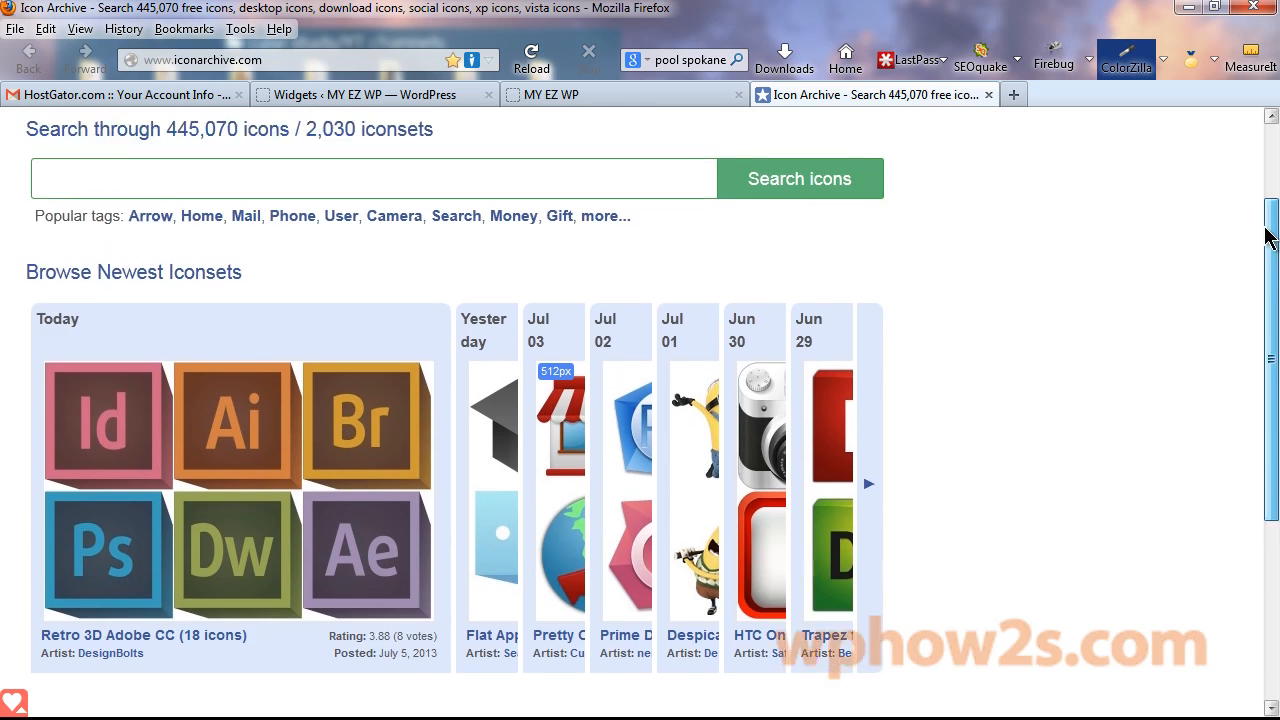
pyautogui.moveTo(1271, 237); pyautogui.dragTo(1260, 194)
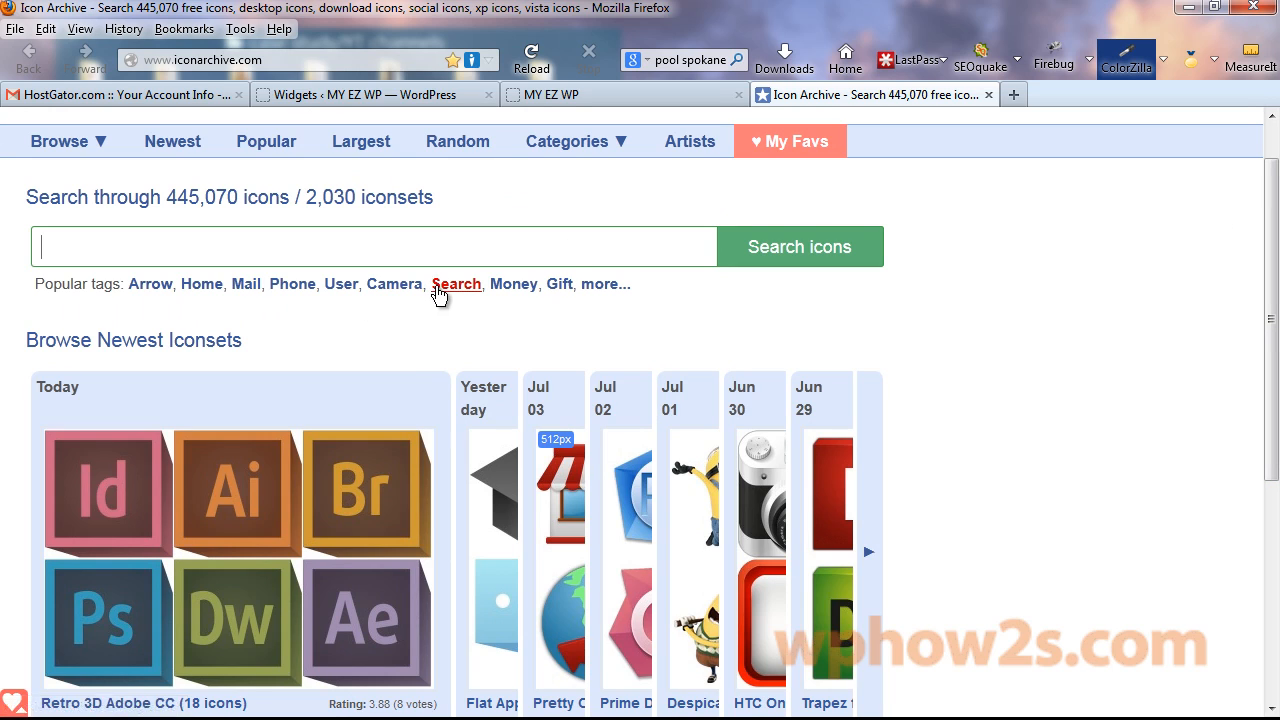
# Search Icon Archive for 'email' and open the Email Download icon's detail page.
pyautogui.click(142, 243)
pyautogui.write('email')
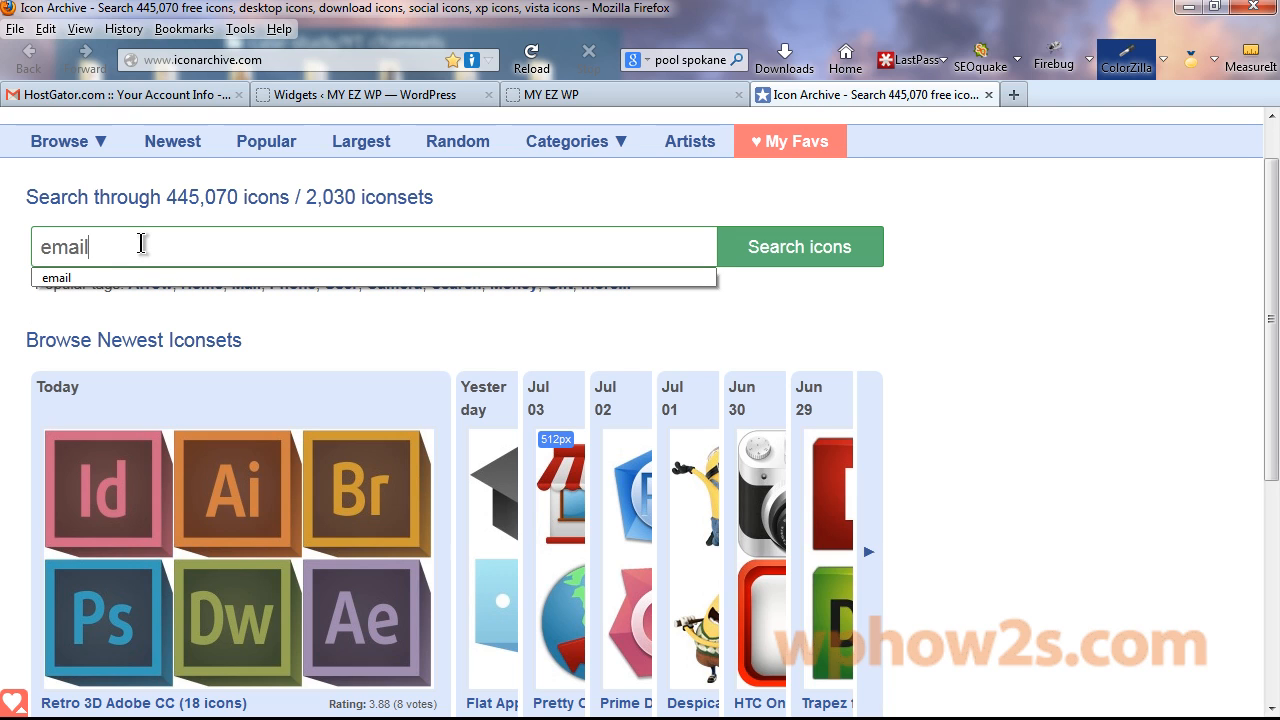
pyautogui.click(827, 250)
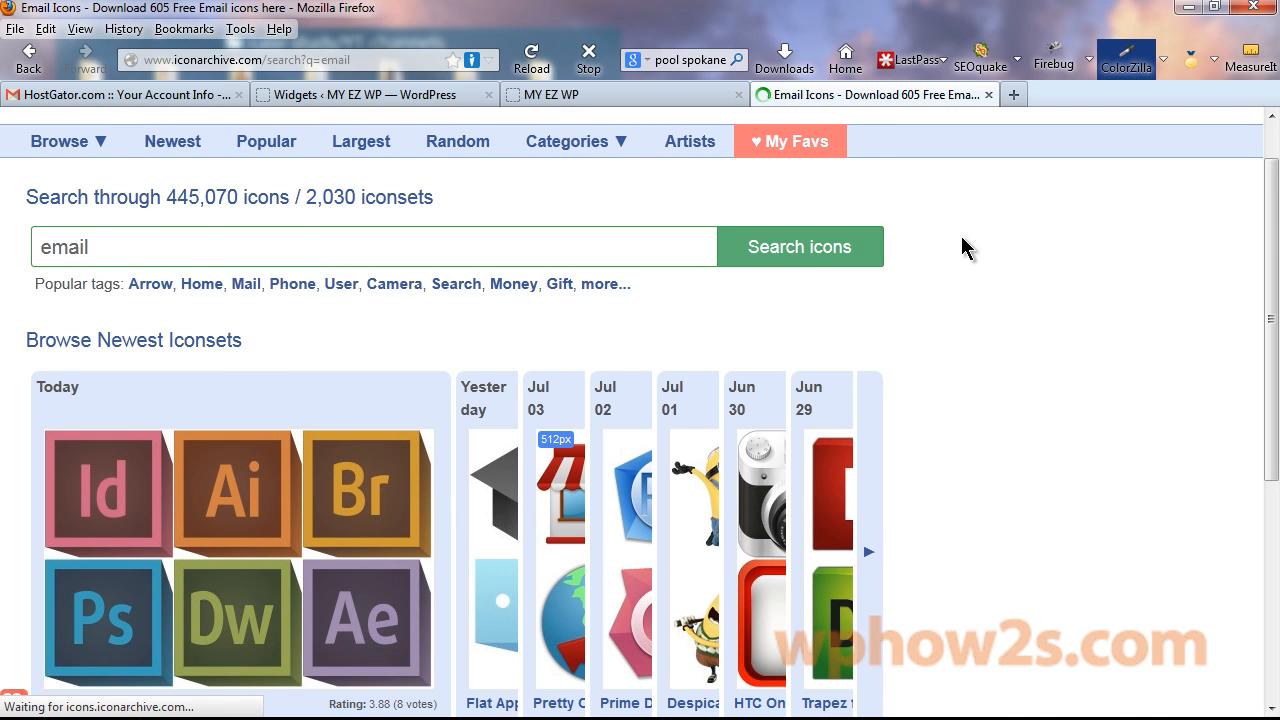
pyautogui.scroll(-10, 1252, 458)
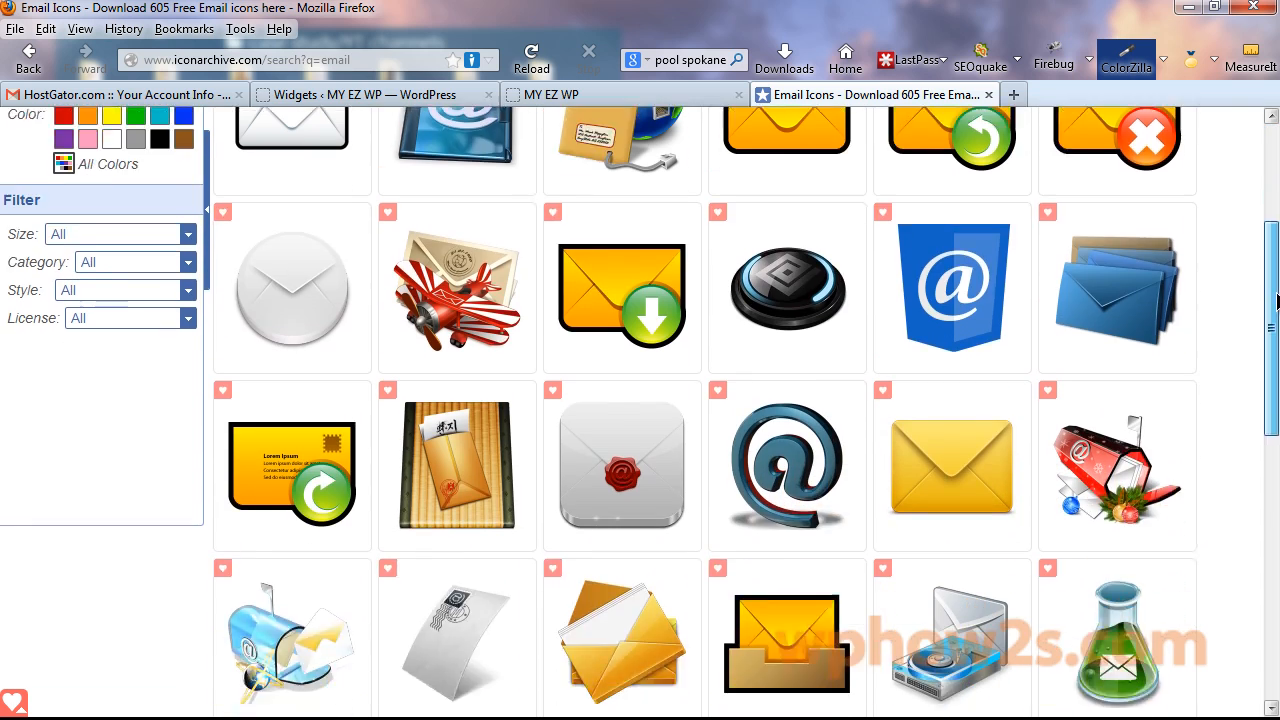
pyautogui.scroll(-3, 1250, 500)
pyautogui.scroll(10, 1245, 543)
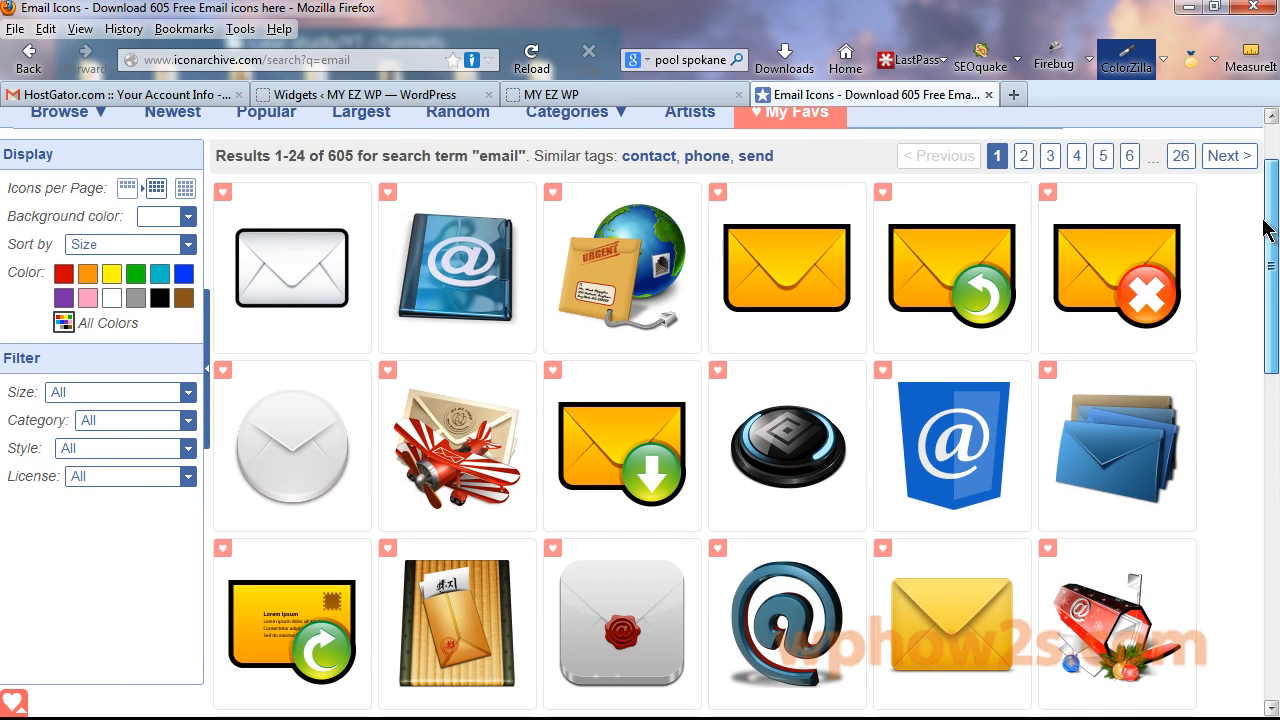
pyautogui.moveTo(1020, 390)
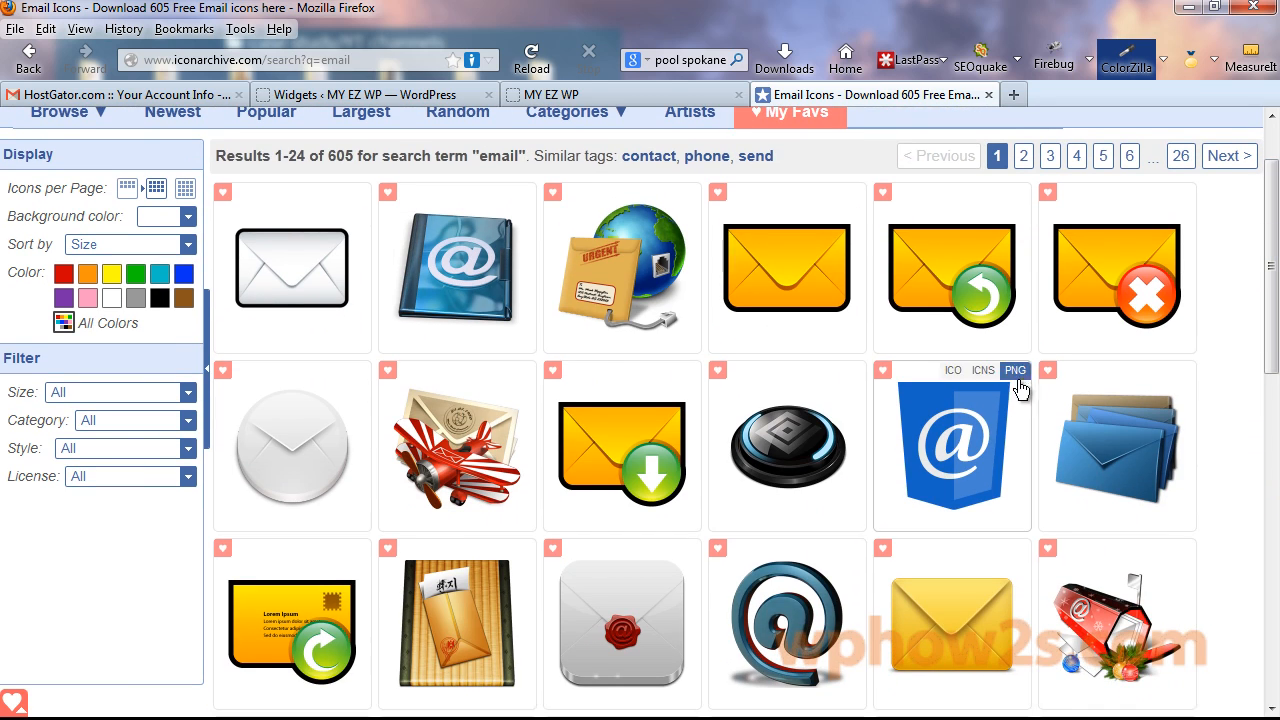
pyautogui.click(610, 450)
pyautogui.scroll(-5, 1273, 347)
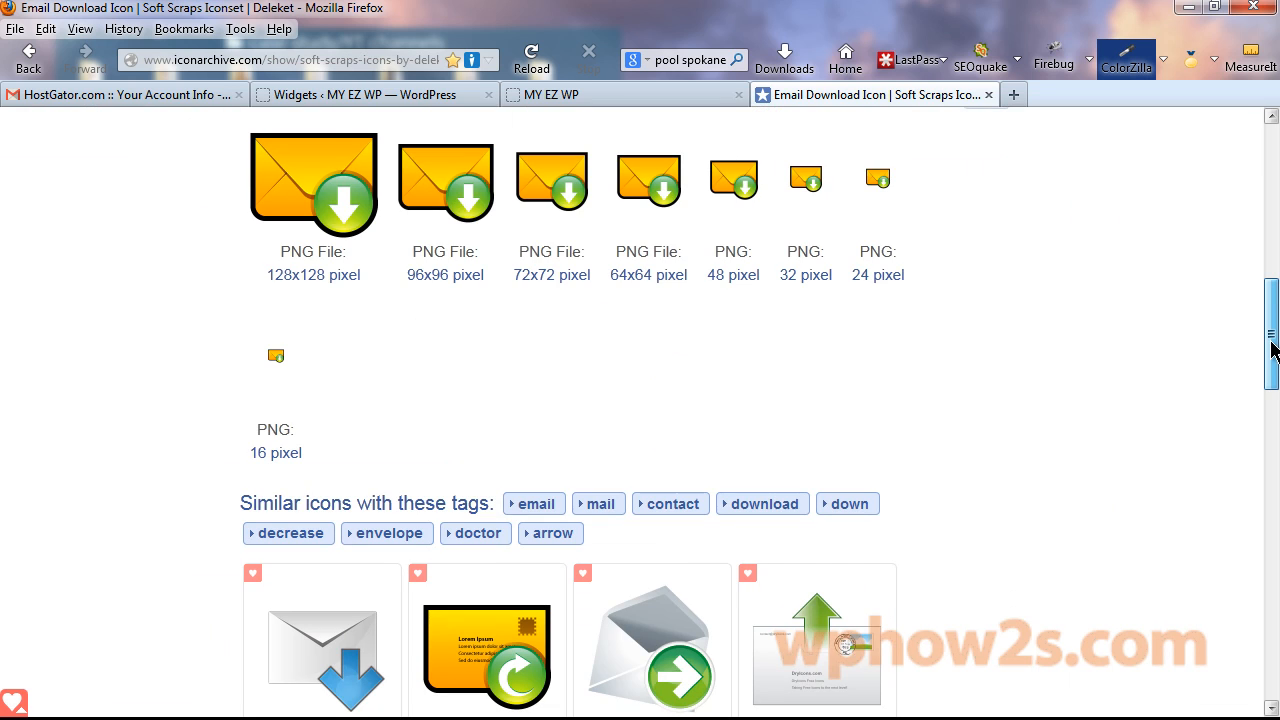
pyautogui.moveTo(1273, 347); pyautogui.dragTo(1248, 194)
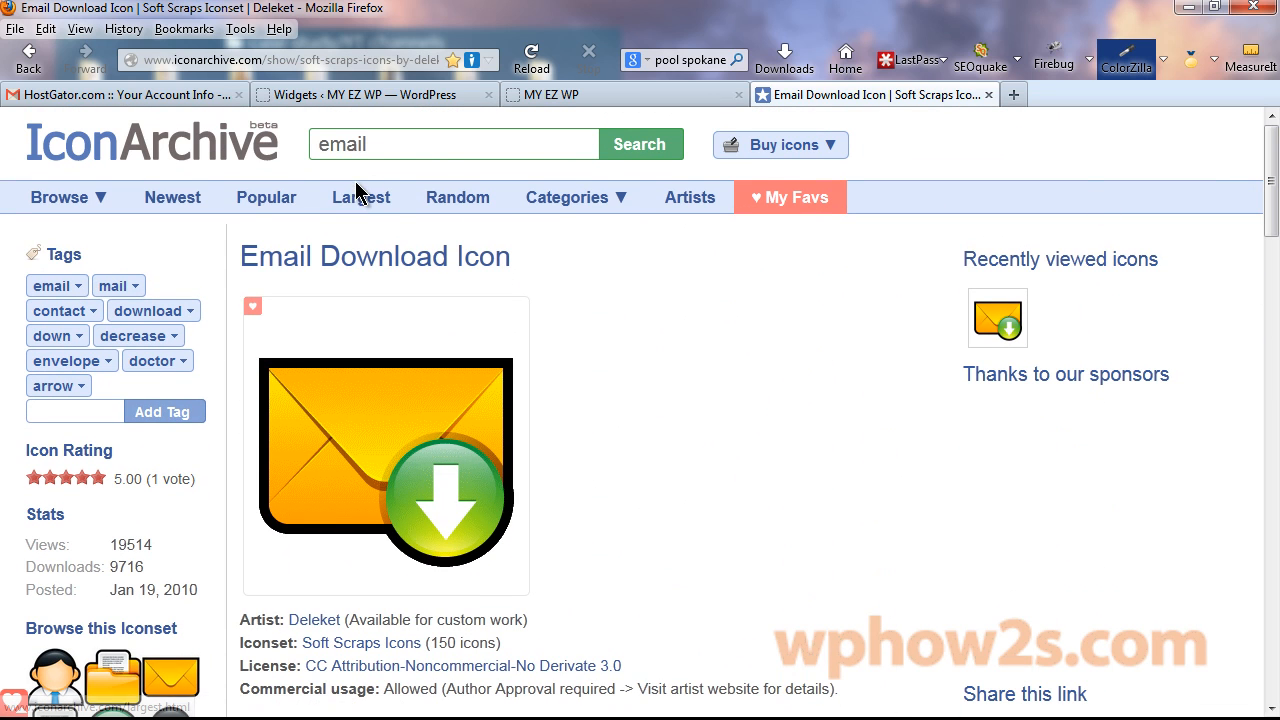
# Search Icon Archive for 'videos' icons, then close the Icon Archive tab.
pyautogui.doubleClick(382, 145)
pyautogui.write('v')
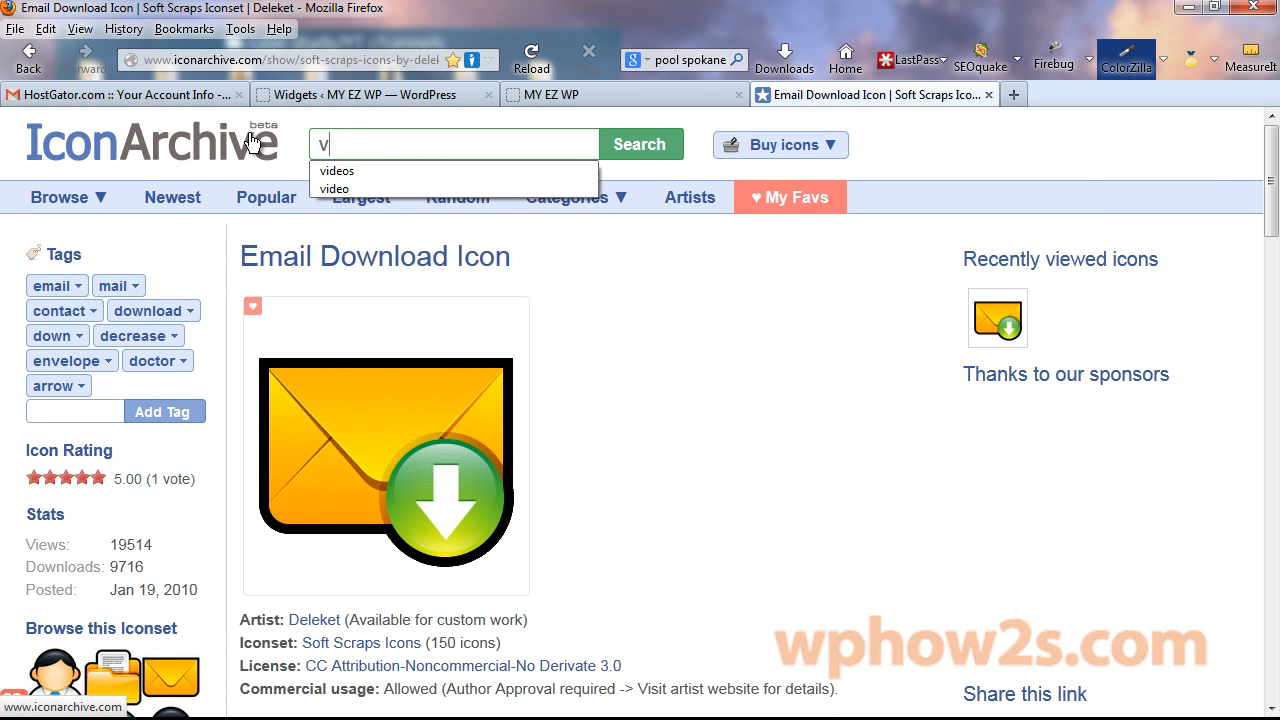
pyautogui.write('ideo')
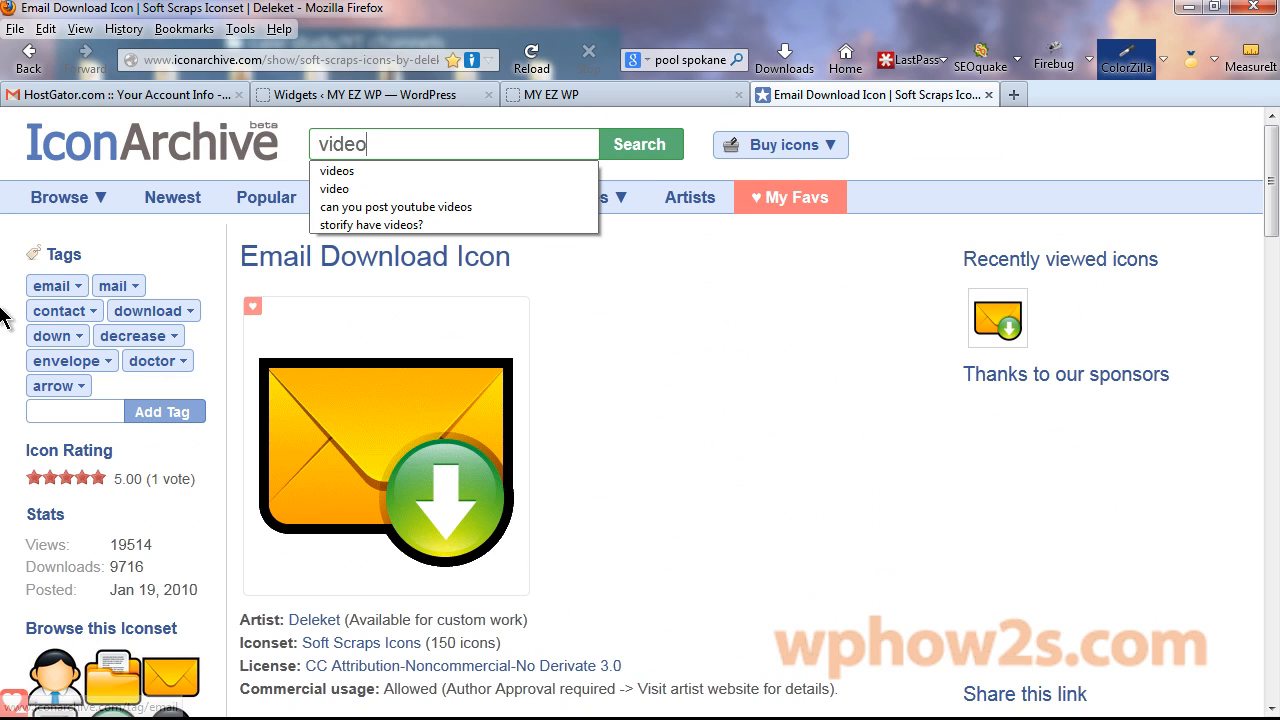
pyautogui.click(540, 171)
pyautogui.click(668, 155)
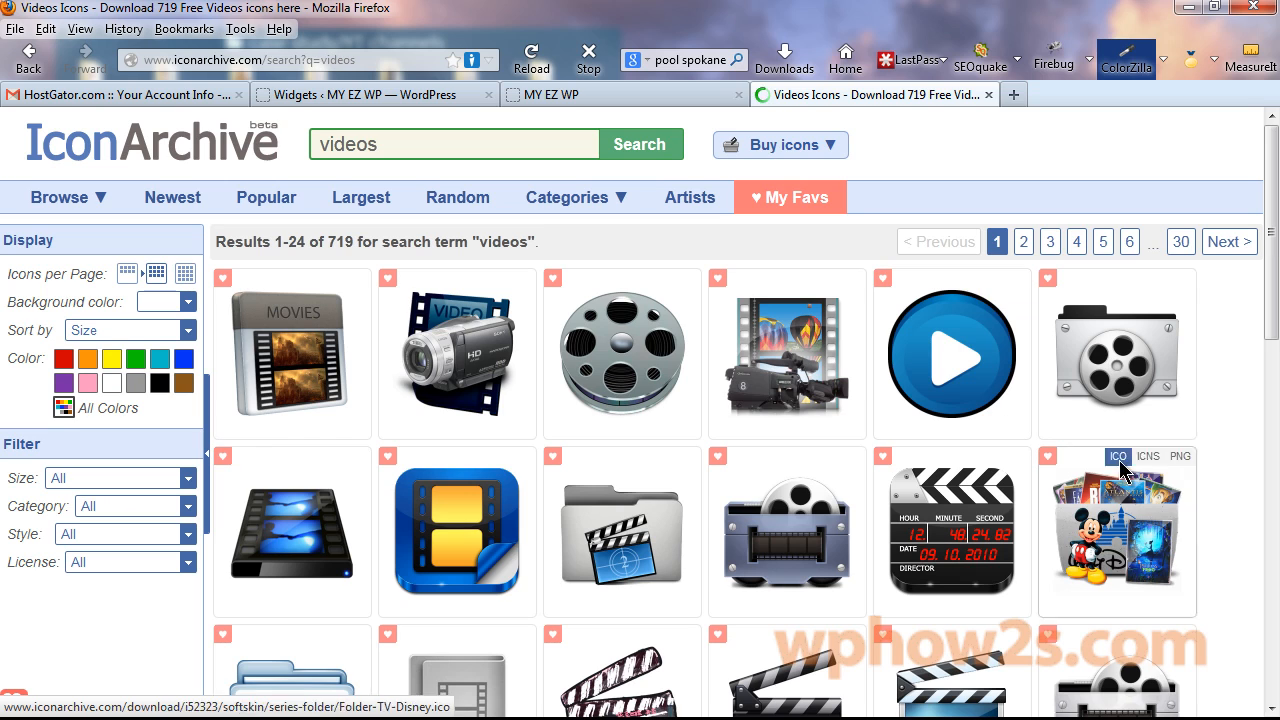
pyautogui.scroll(-3, 1271, 229)
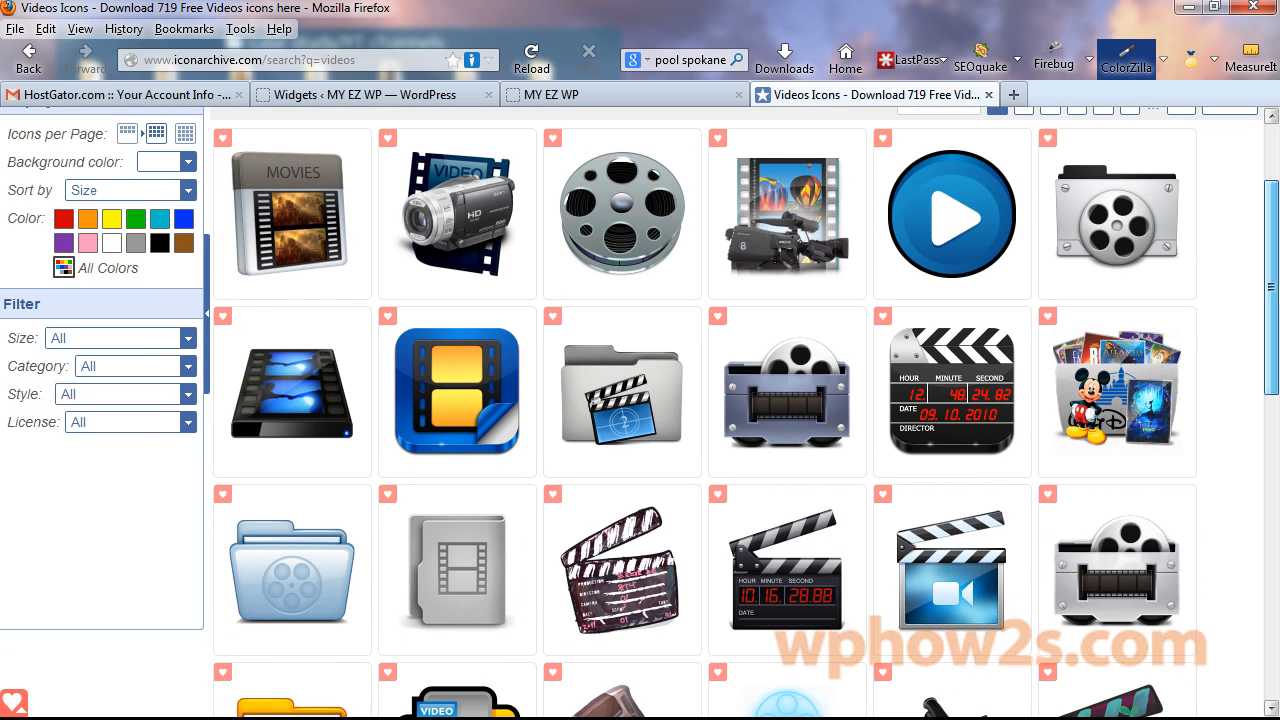
pyautogui.click(988, 95)
# At the start of the Contact Me text, upload the Email Download icon via Add Media.
pyautogui.click(371, 95)
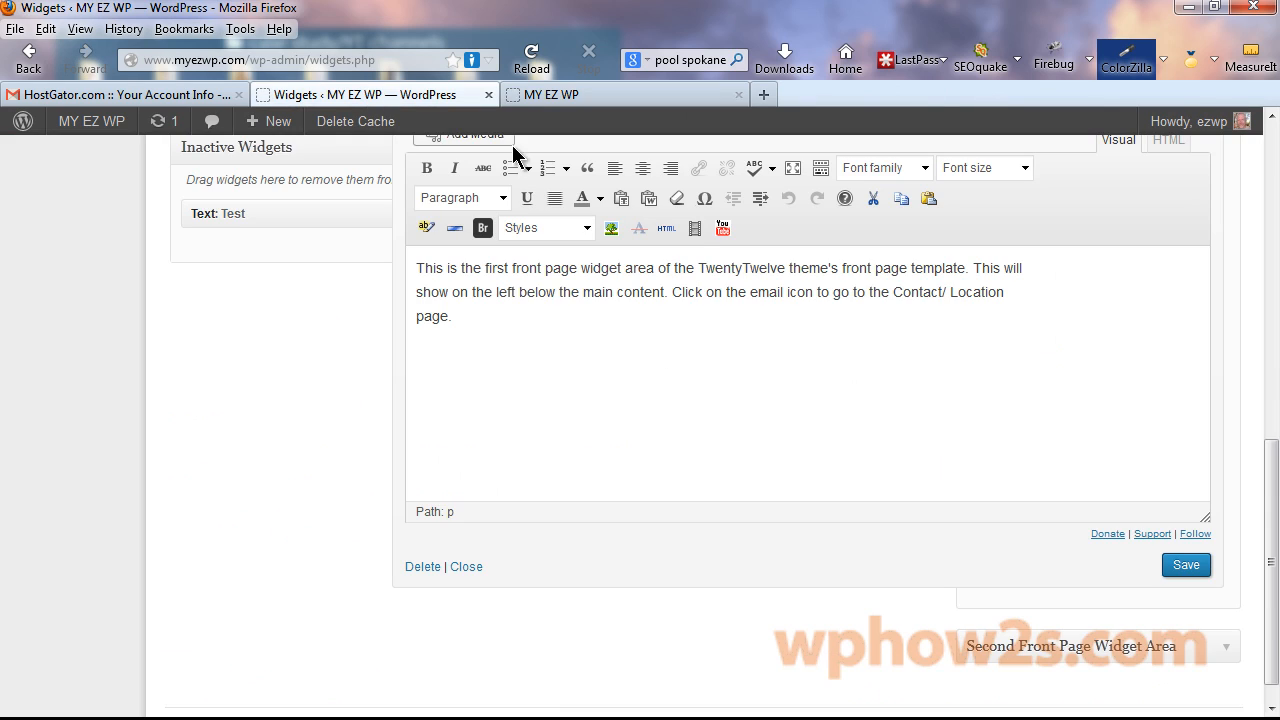
pyautogui.scroll(3, 516, 352)
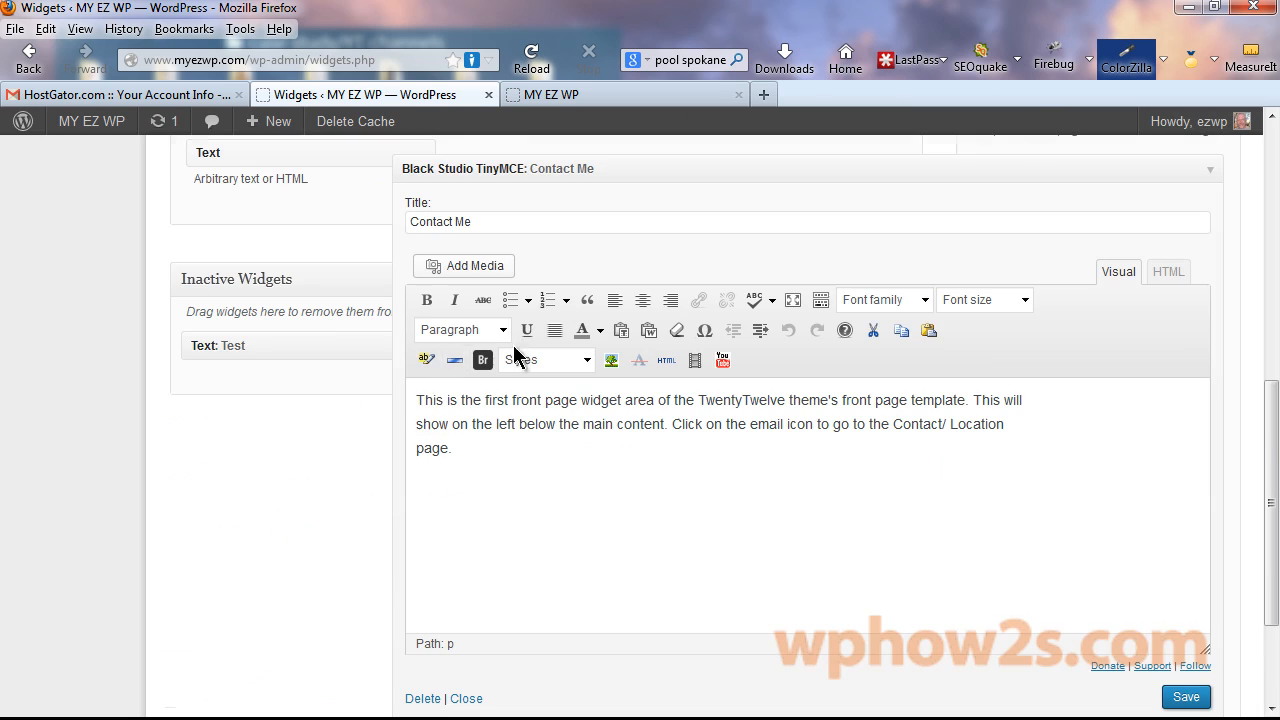
pyautogui.click(419, 399)
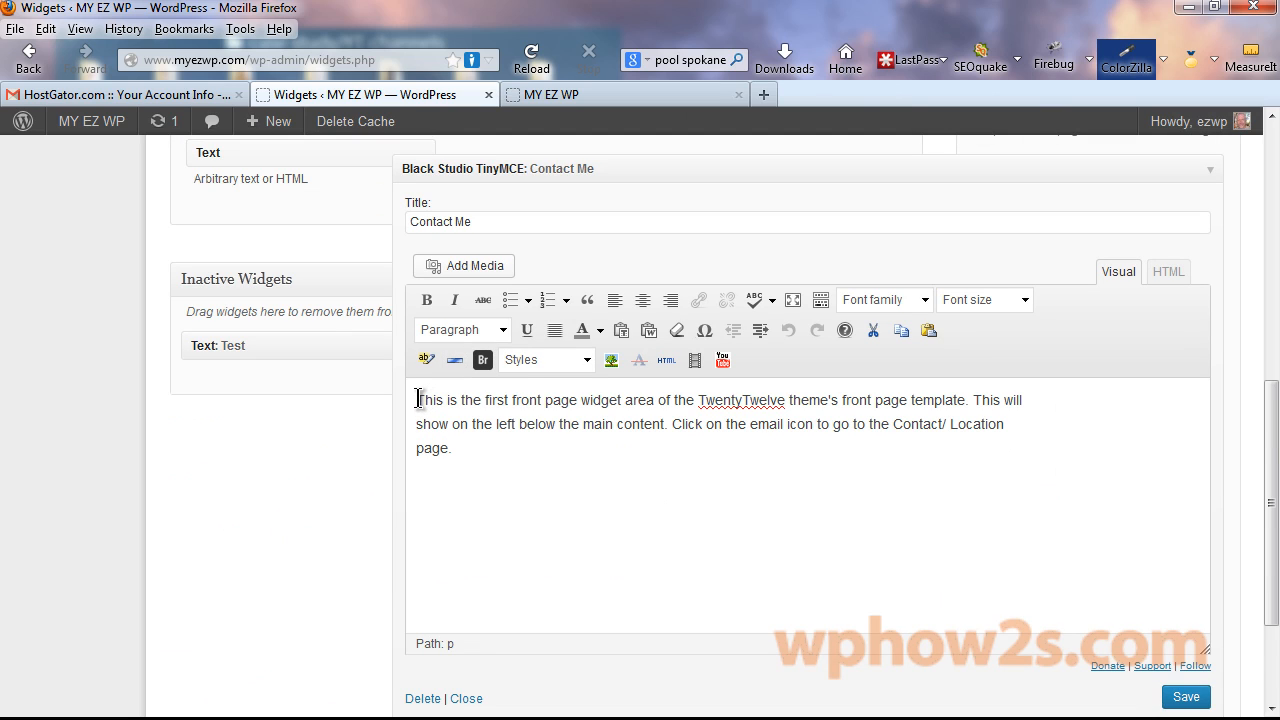
pyautogui.click(476, 267)
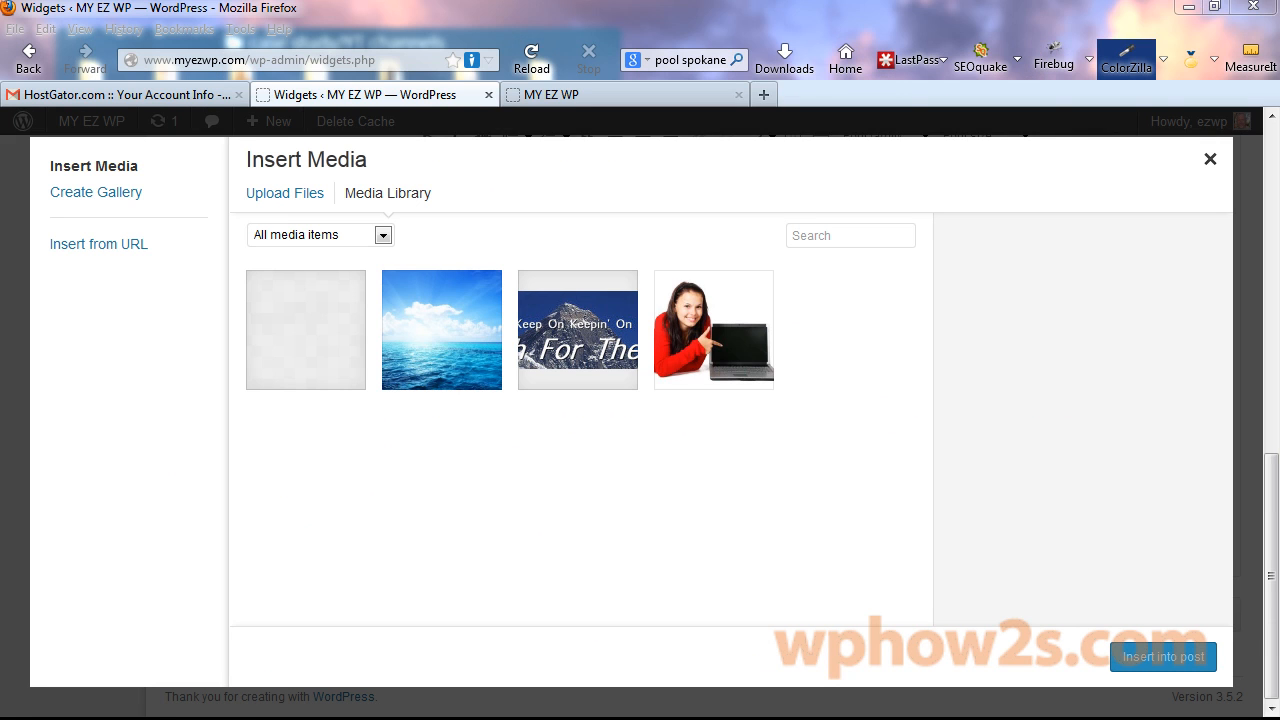
pyautogui.moveTo(240, 440); pyautogui.dragTo(618, 434)
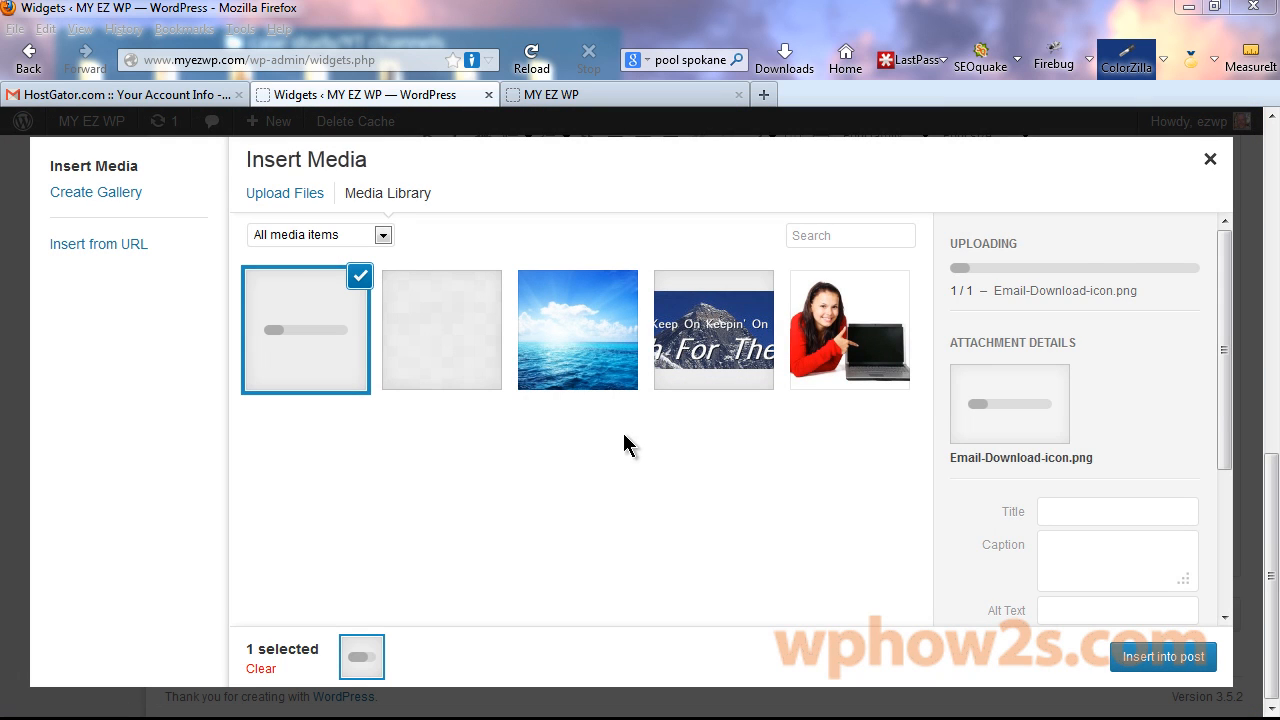
# Set the icon's size to Thumbnail – 150 × 150 and insert it into the widget.
pyautogui.moveTo(1229, 322); pyautogui.dragTo(1237, 410)
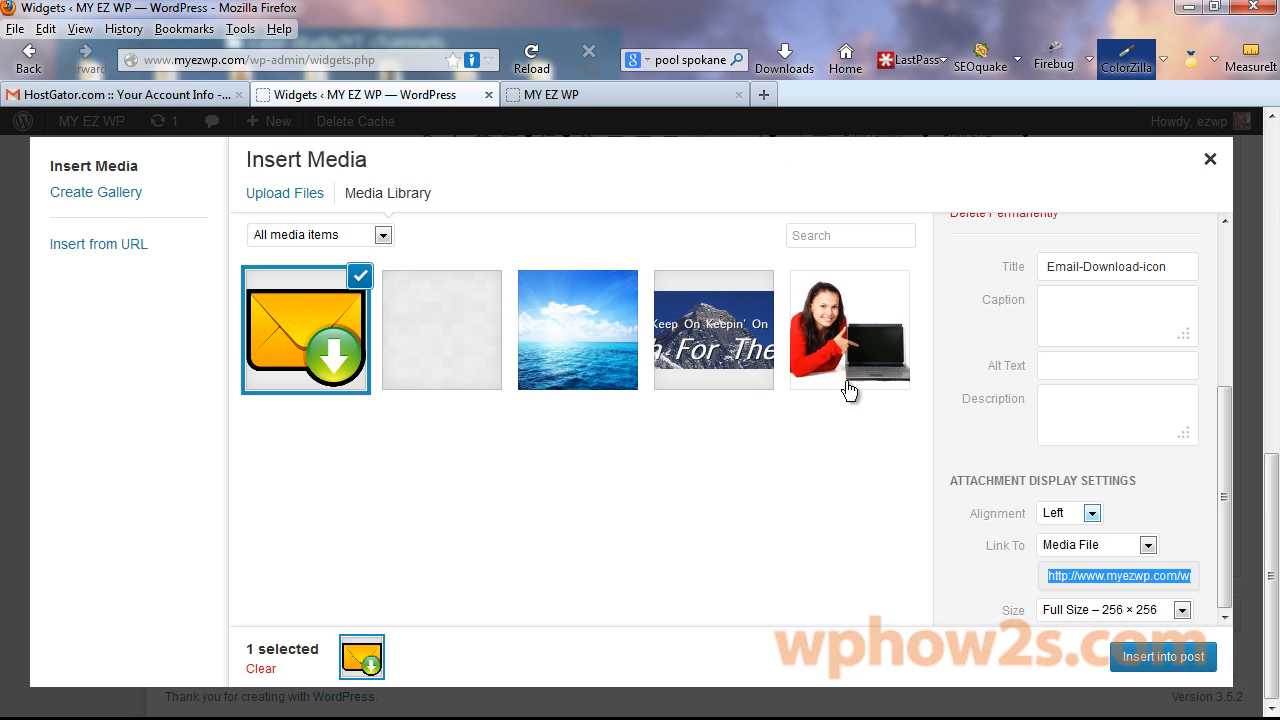
pyautogui.click(1182, 610)
pyautogui.click(1136, 632)
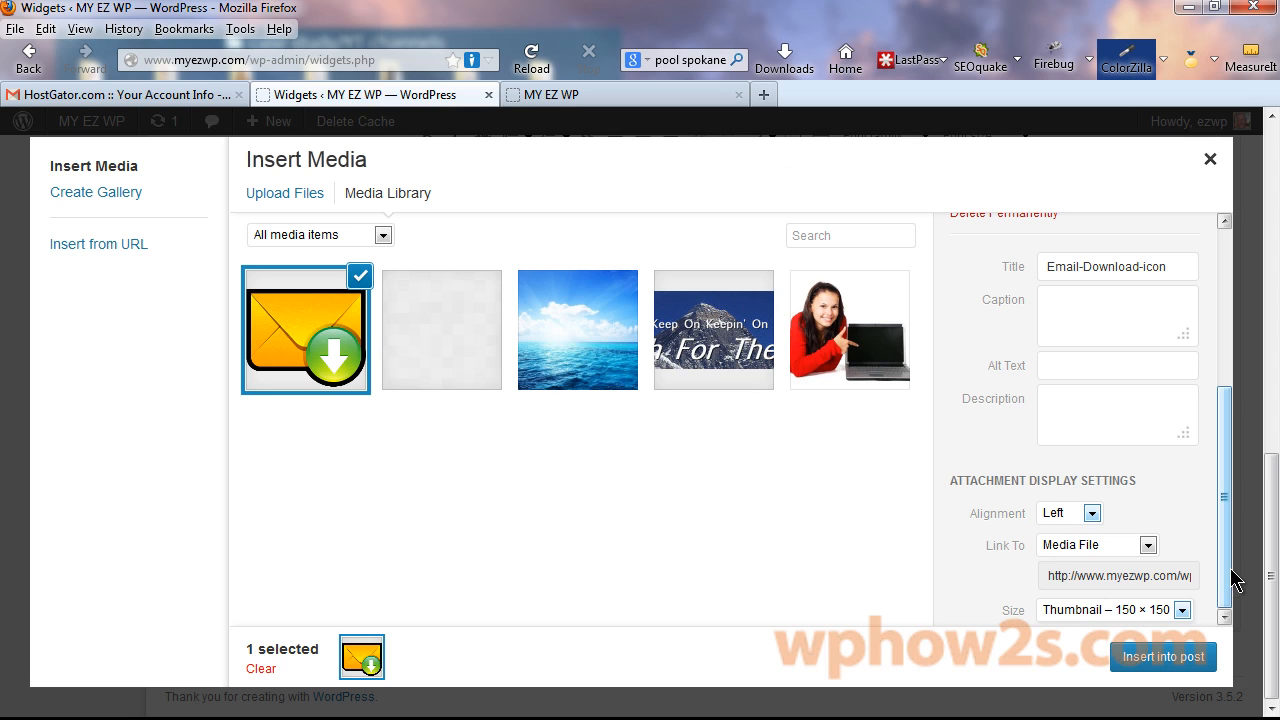
pyautogui.click(1143, 657)
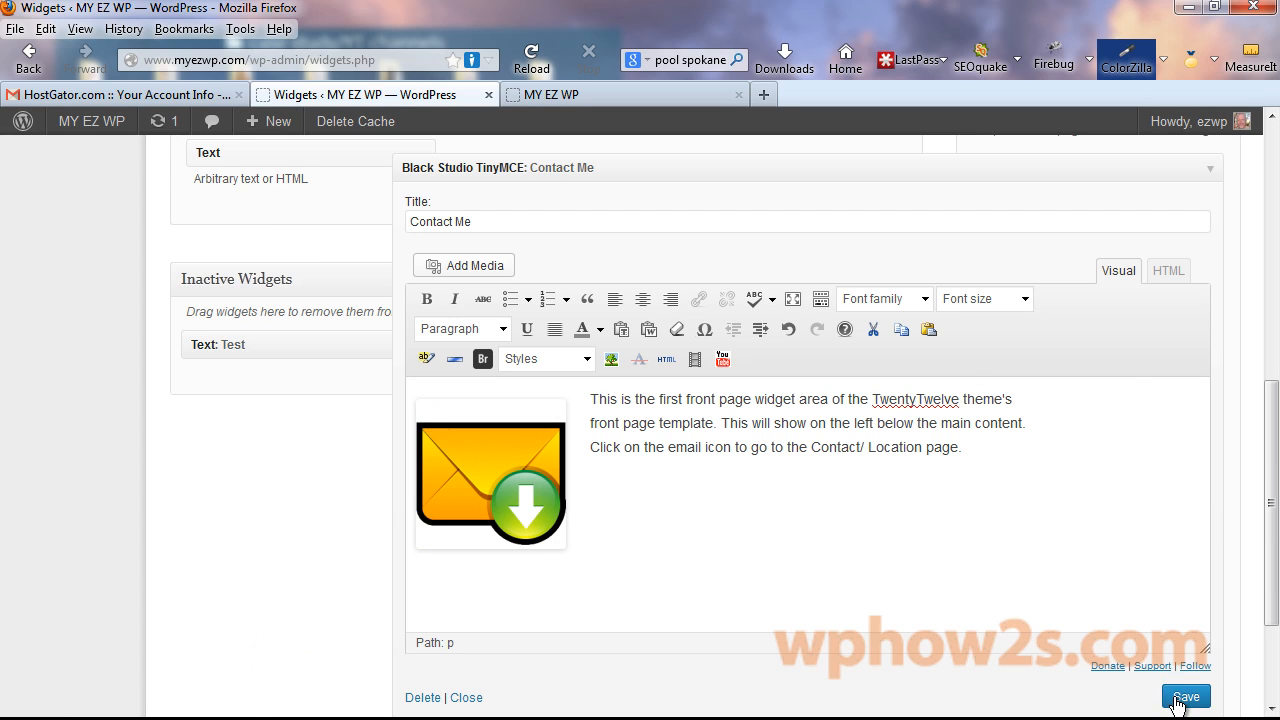
# Save the Contact Me widget and reload the MY EZ WP front page to see the envelope icon.
pyautogui.click(1177, 700)
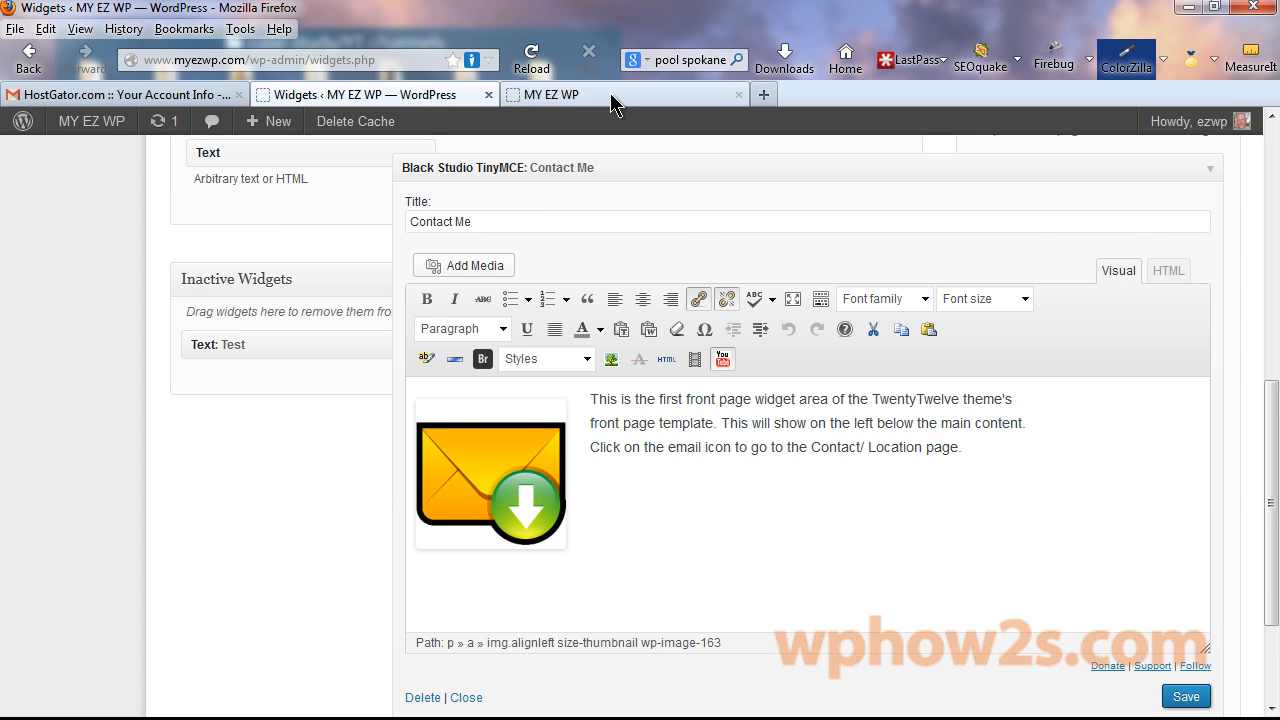
pyautogui.click(612, 98)
pyautogui.rightClick(612, 98)
pyautogui.click(697, 112)
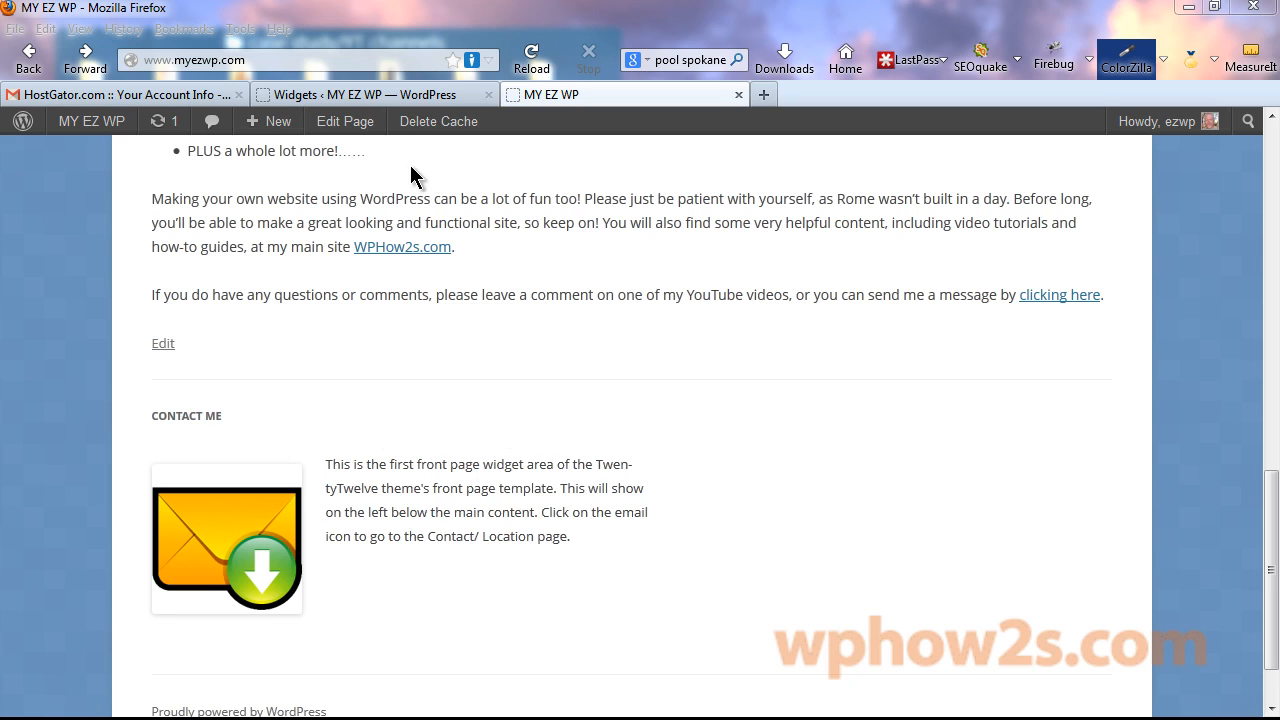
# Cut 'Contact Me' from the widget title and paste it on its own line at the body's start.
pyautogui.click(361, 95)
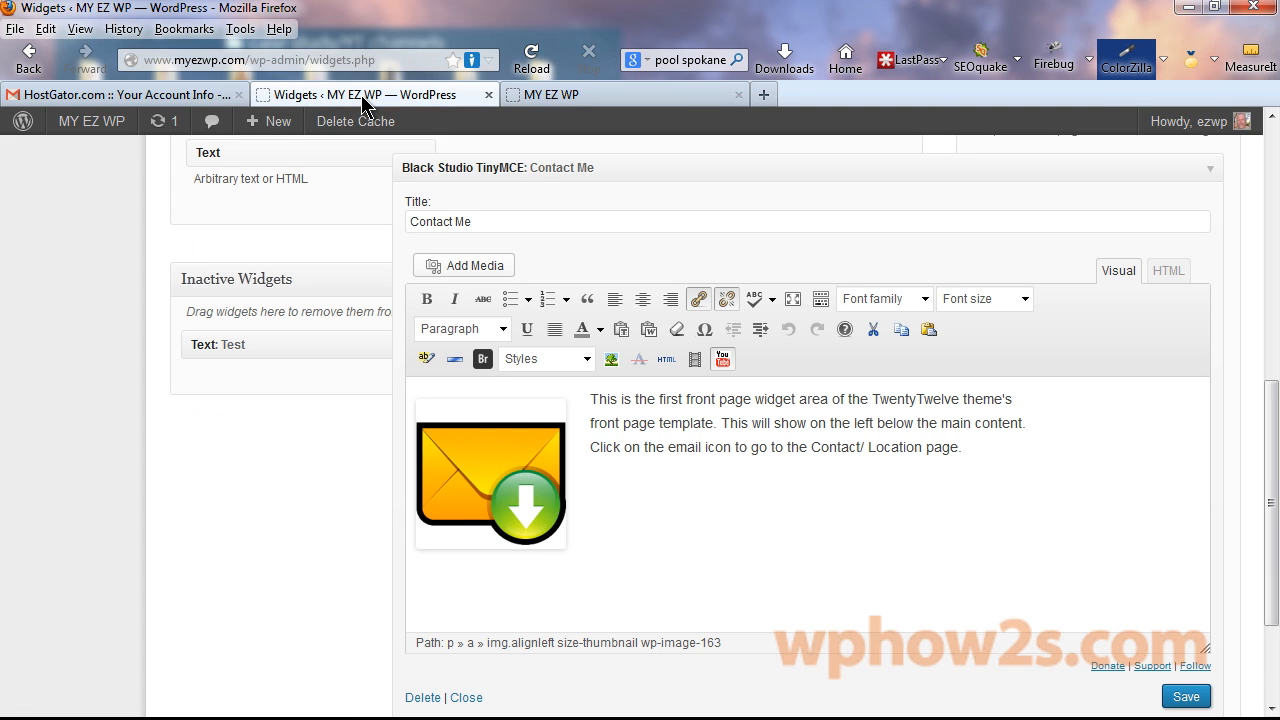
pyautogui.moveTo(480, 221); pyautogui.dragTo(369, 216)
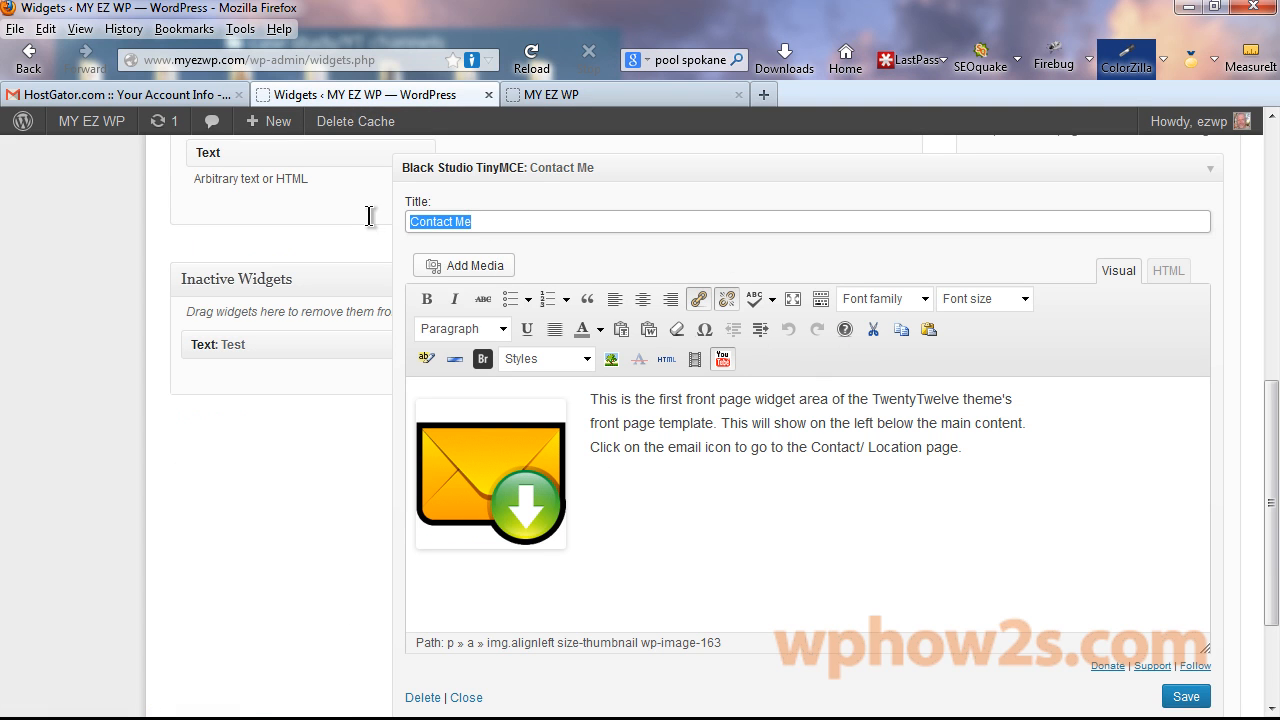
pyautogui.rightClick(424, 219)
pyautogui.click(471, 251)
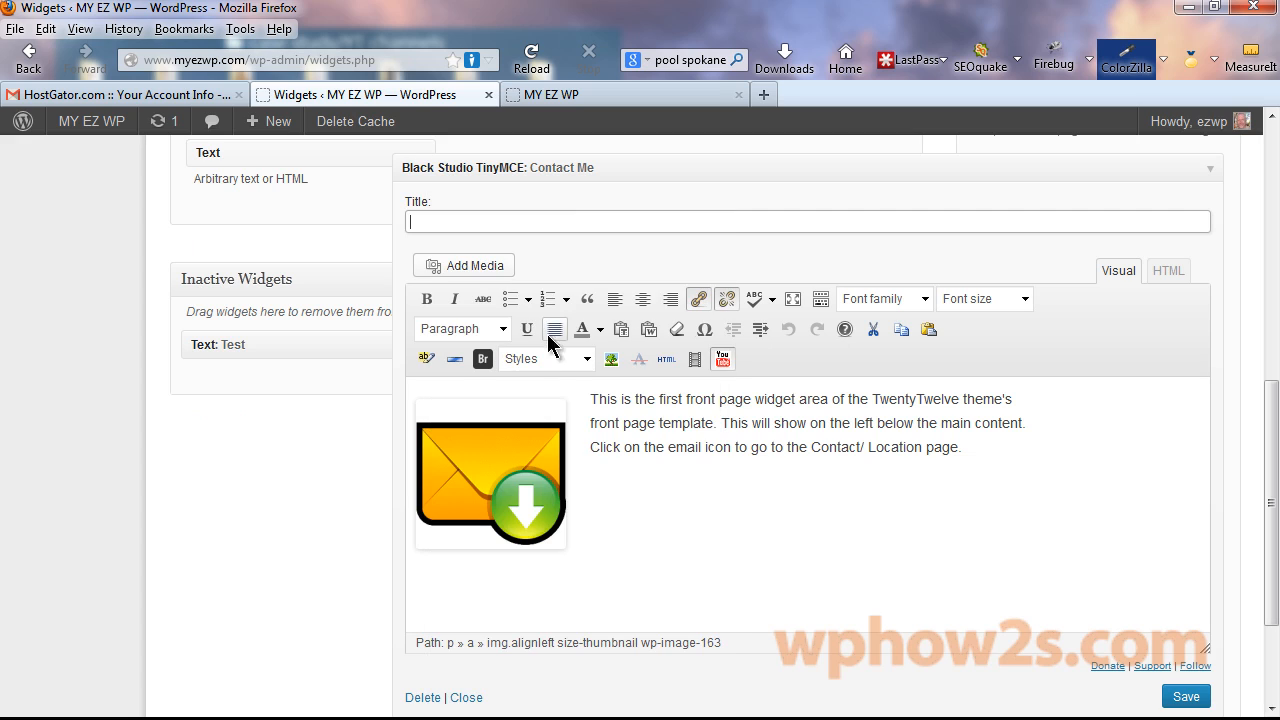
pyautogui.click(590, 398)
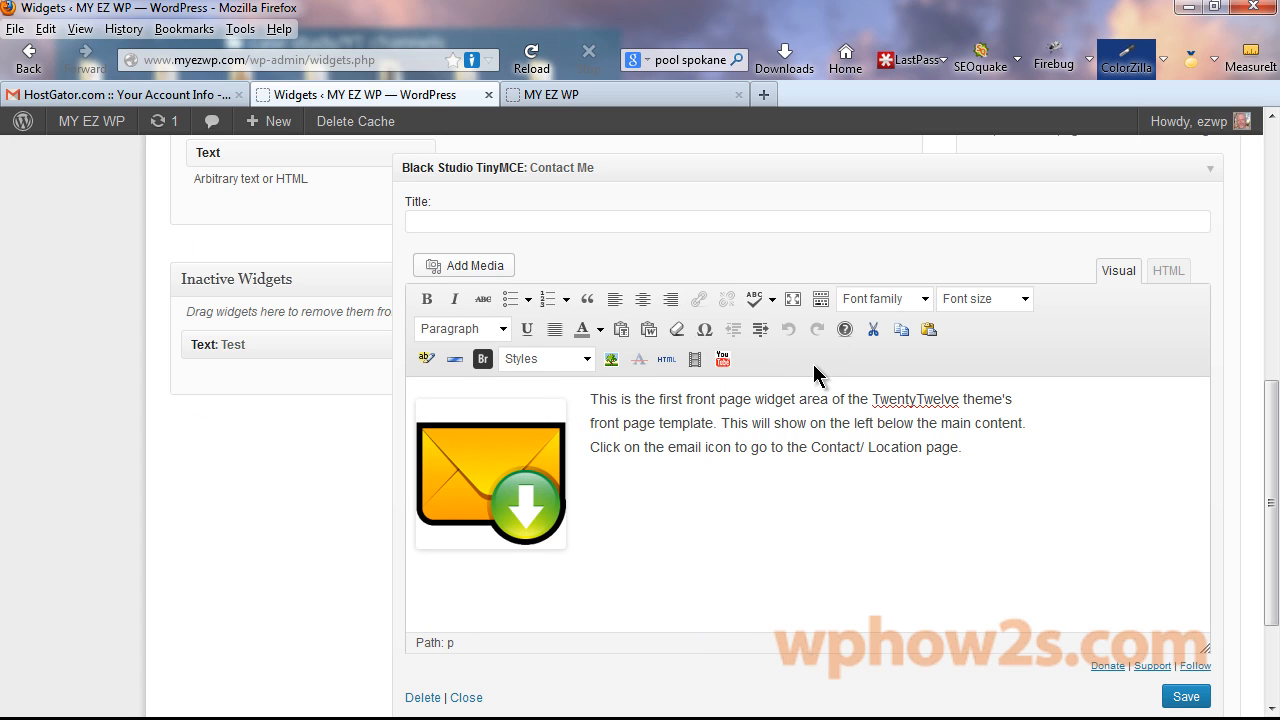
pyautogui.hotkey('ctrl', 'v')
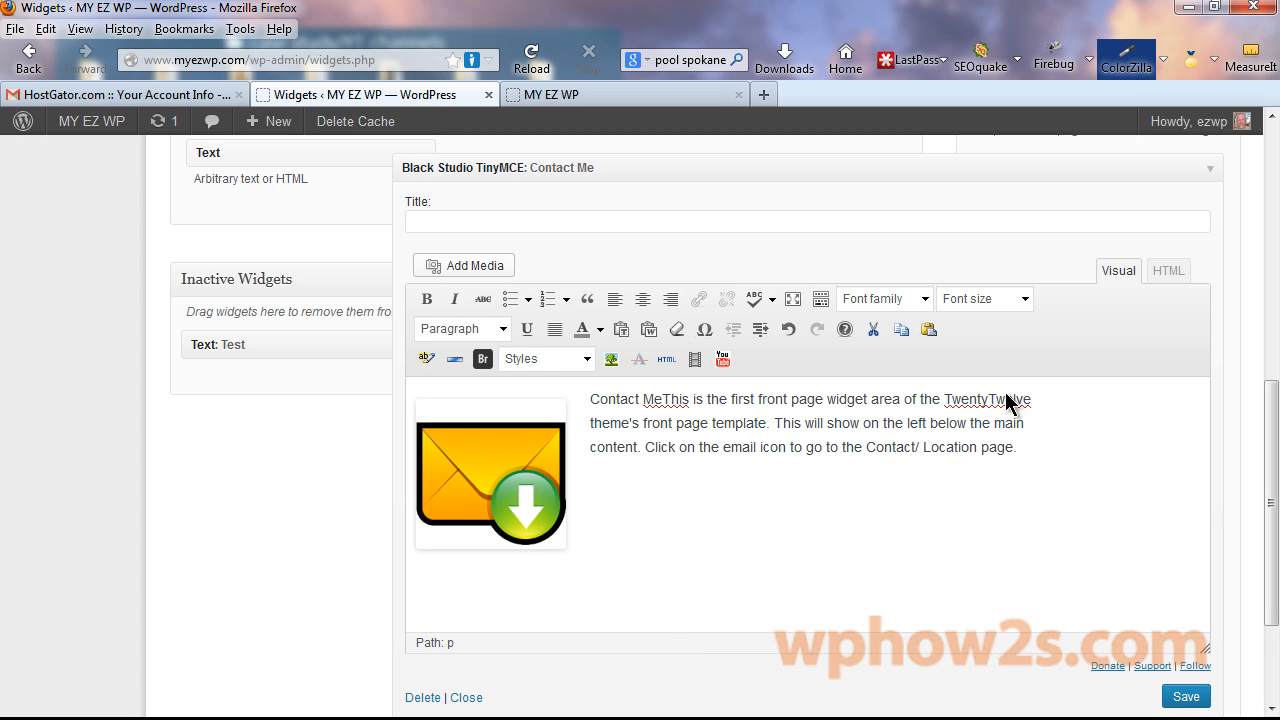
pyautogui.press('Return')
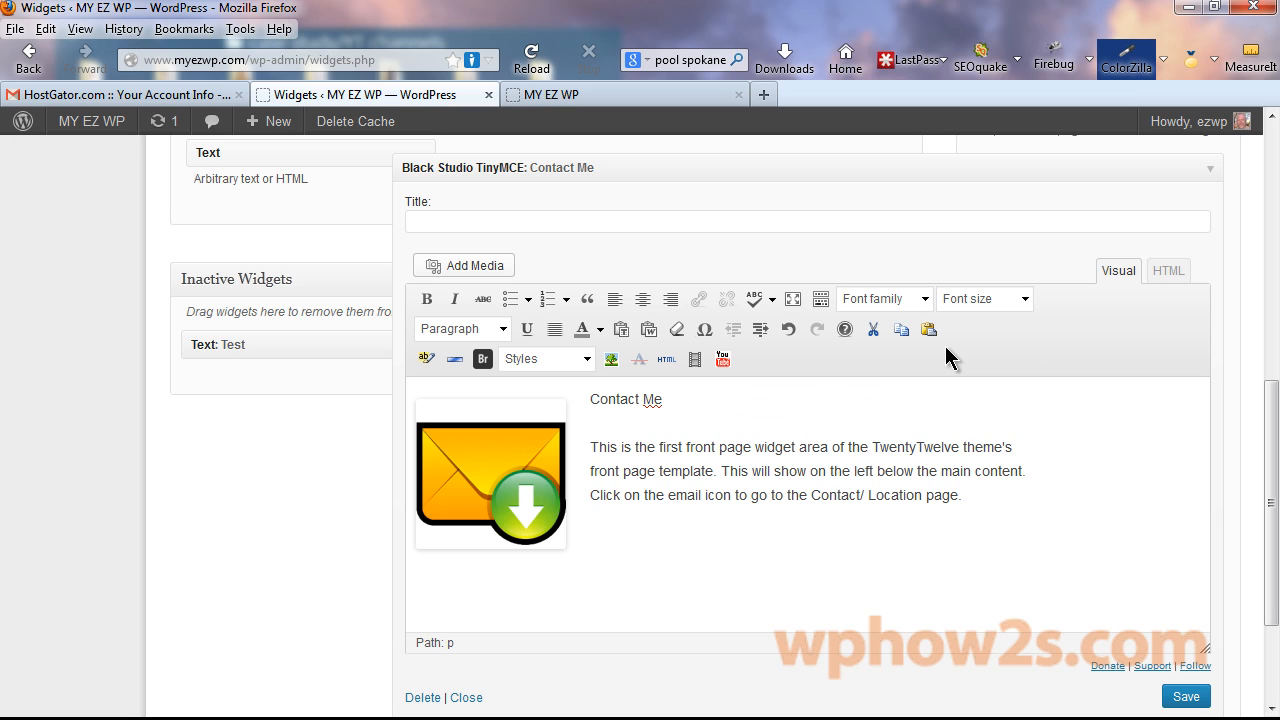
# Format the Contact Me line as Heading 3 and save the widget.
pyautogui.moveTo(675, 399); pyautogui.dragTo(589, 400)
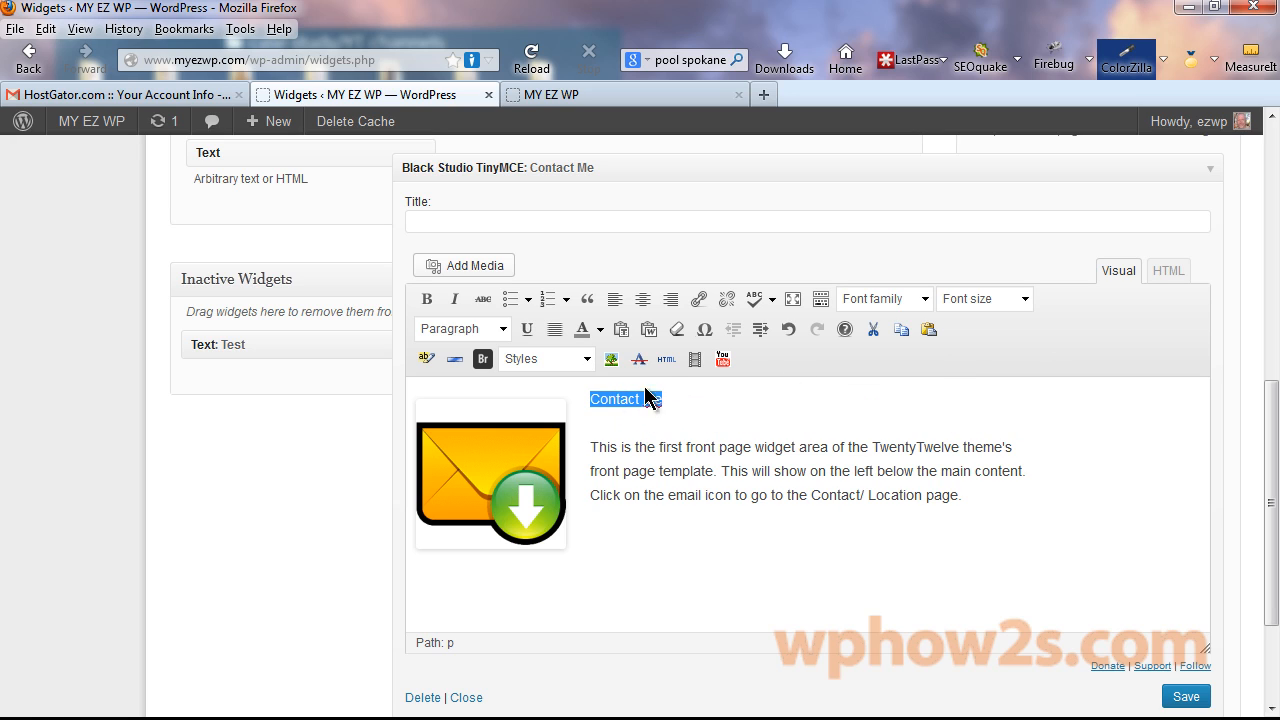
pyautogui.click(503, 329)
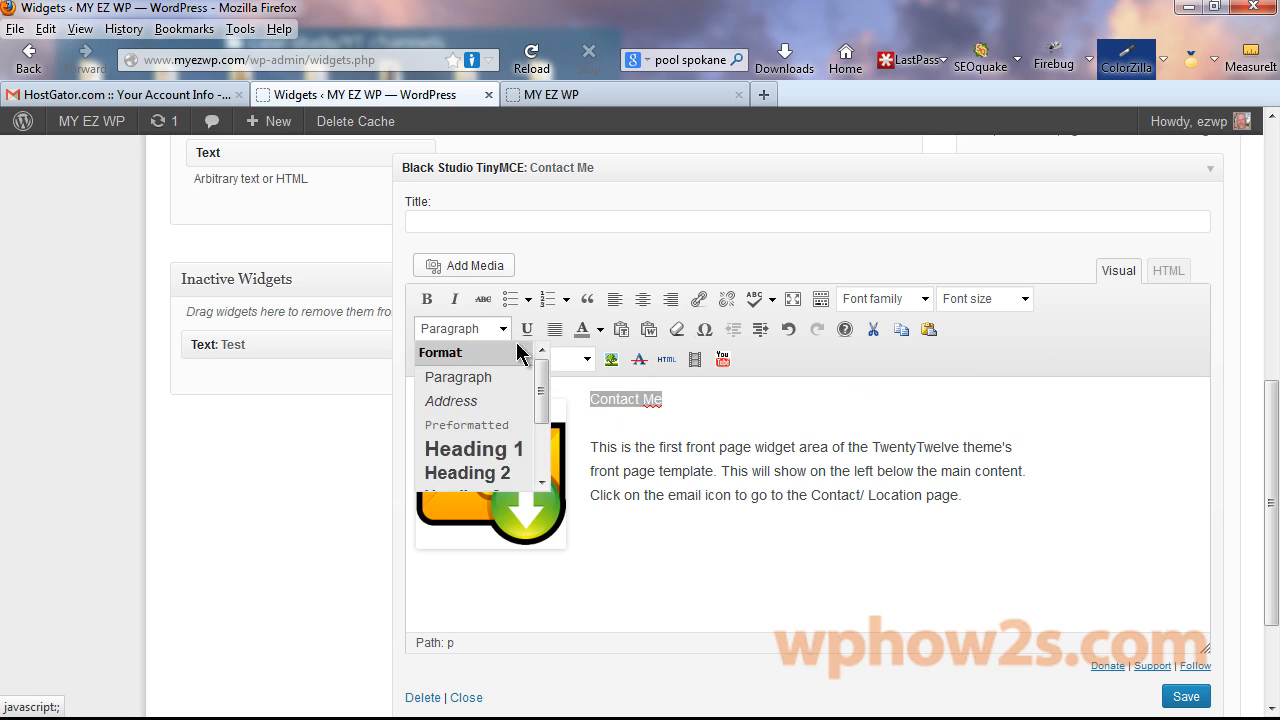
pyautogui.scroll(-1, 543, 406)
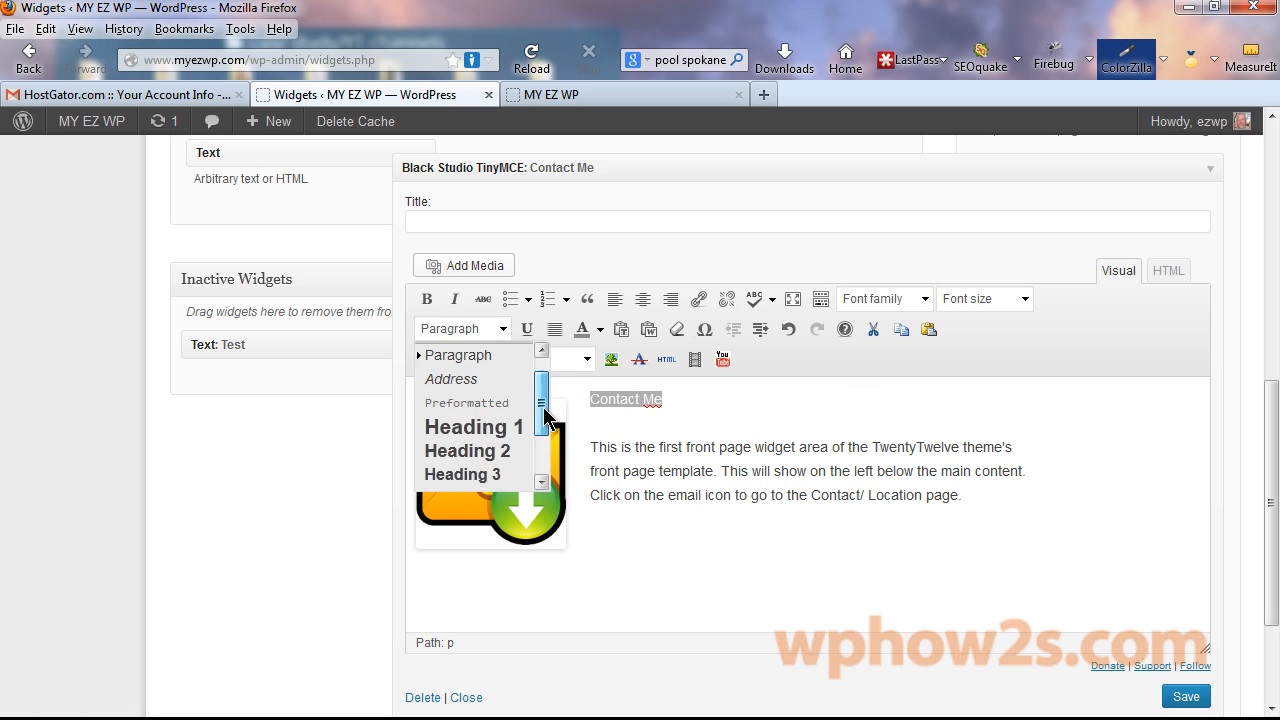
pyautogui.click(478, 471)
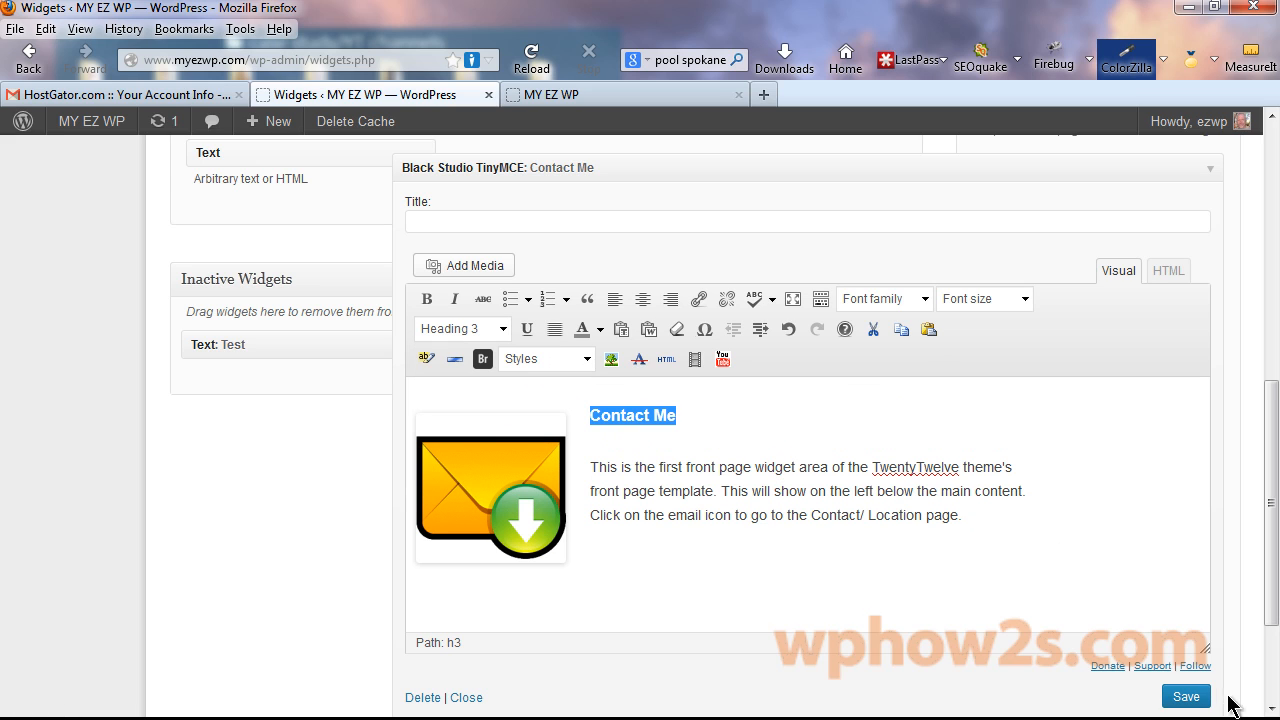
pyautogui.click(1184, 697)
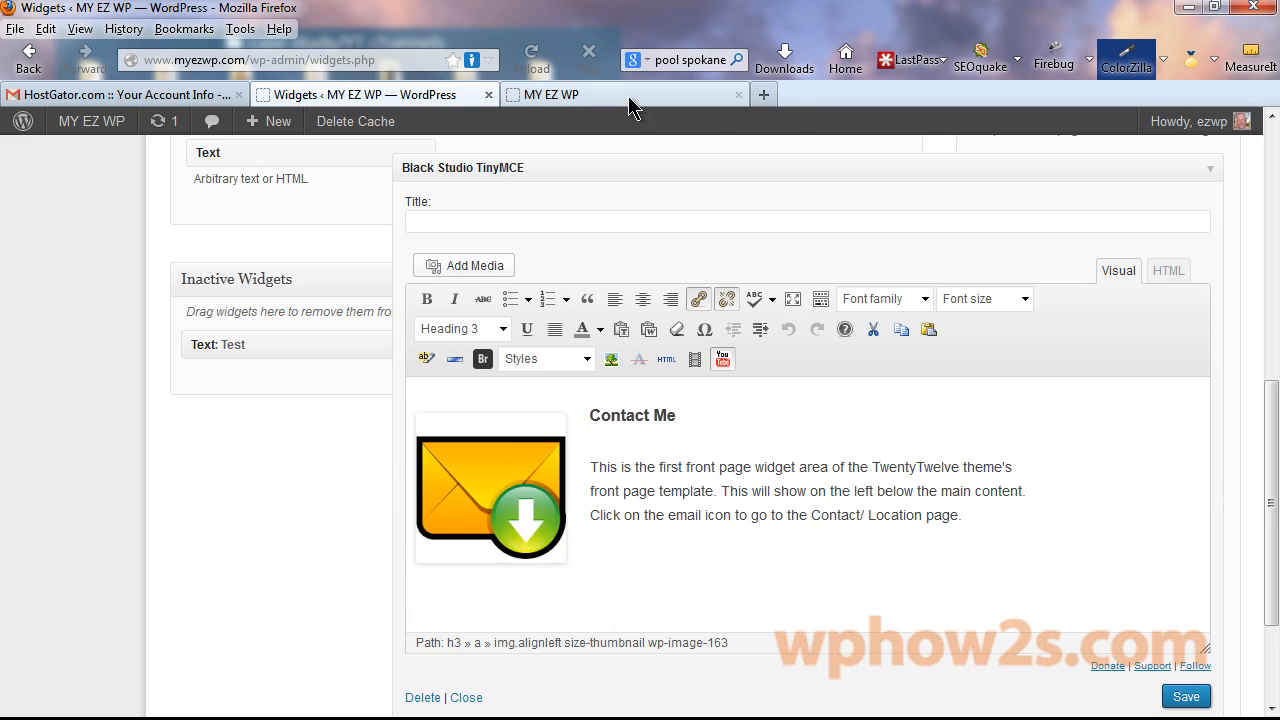
# Reload the MY EZ WP front page to check the heading, then go back to the widgets page.
pyautogui.click(630, 98)
pyautogui.rightClick(630, 98)
pyautogui.click(675, 98)
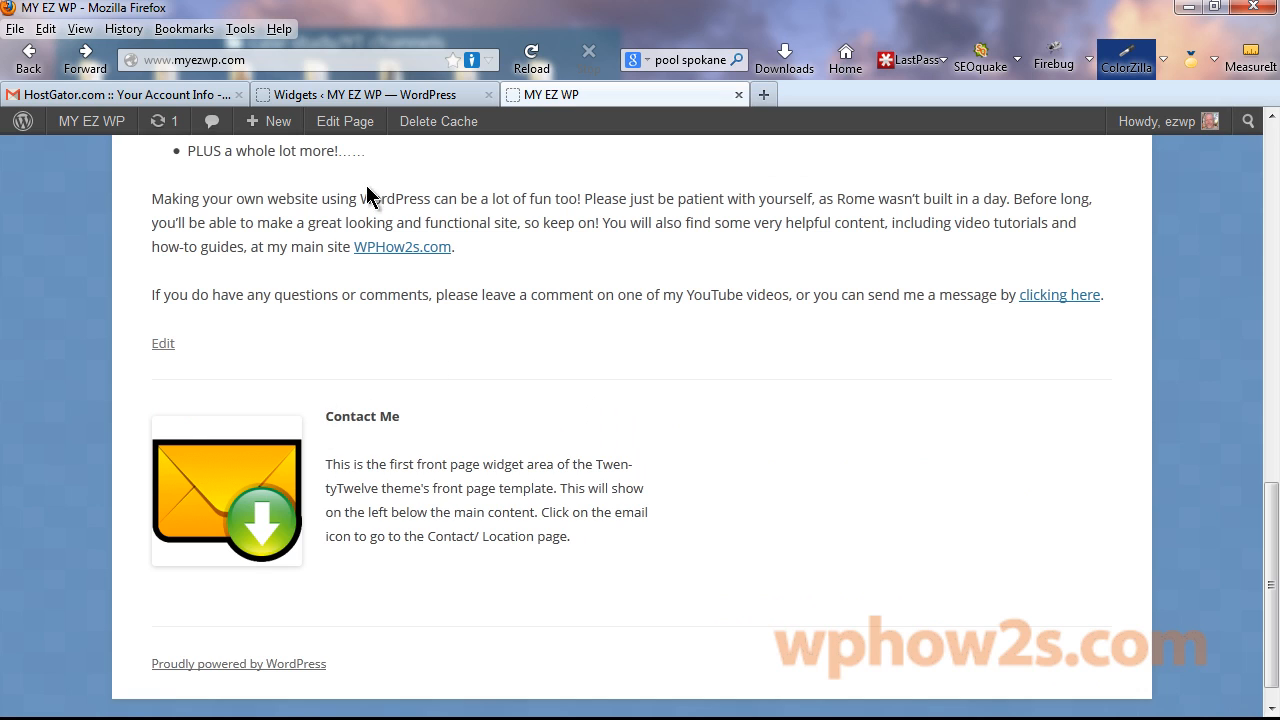
pyautogui.click(372, 97)
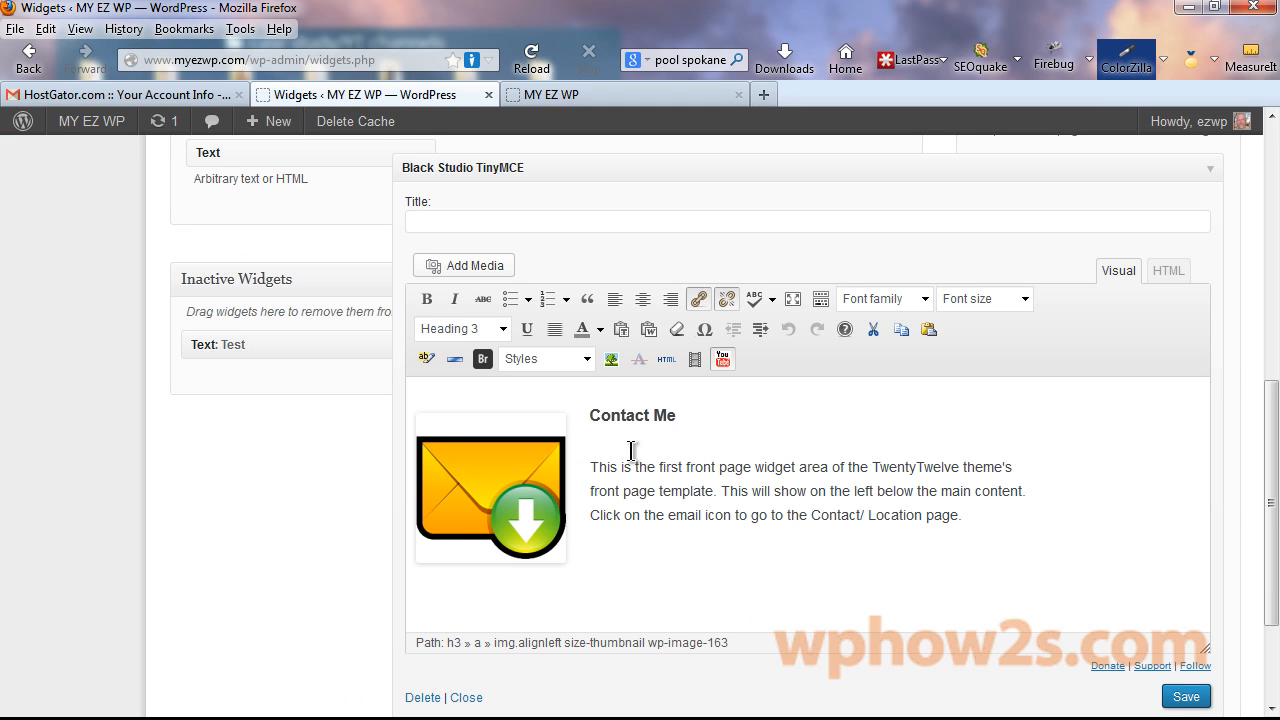
# Insert a Br line break above the Contact Me heading, save the widget, and go back to the MY EZ WP tab.
pyautogui.click(592, 411)
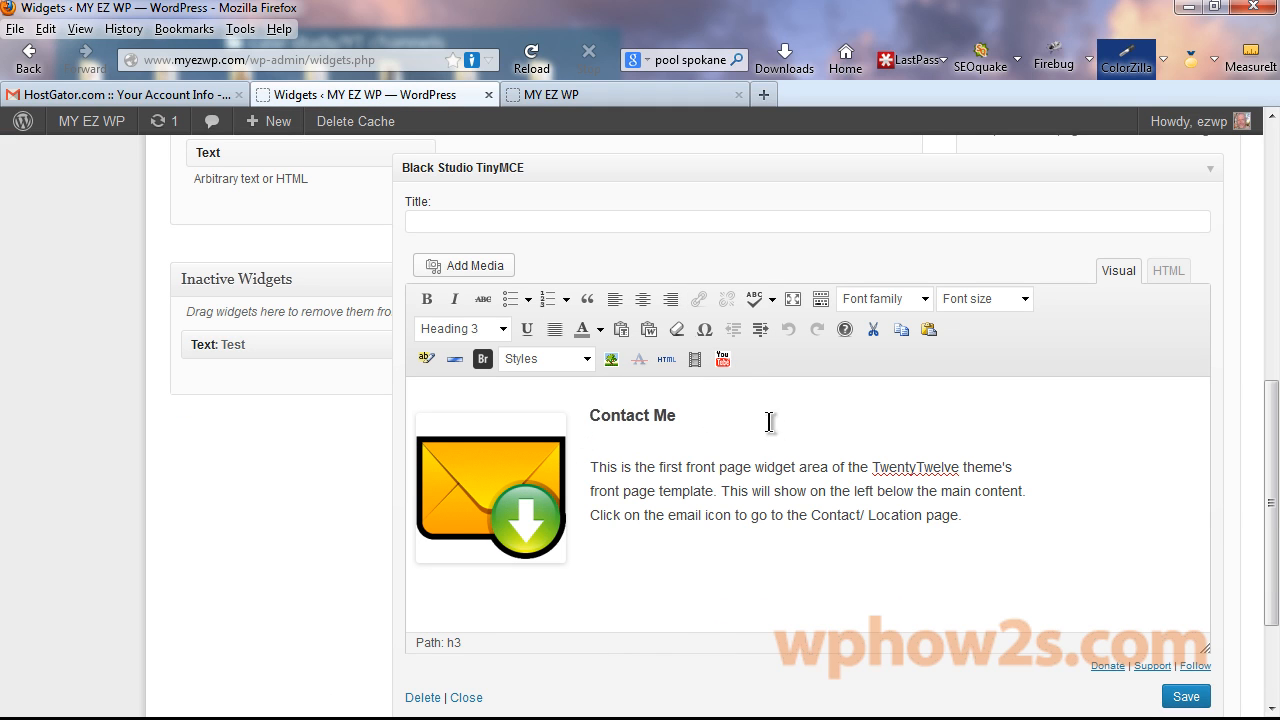
pyautogui.click(484, 359)
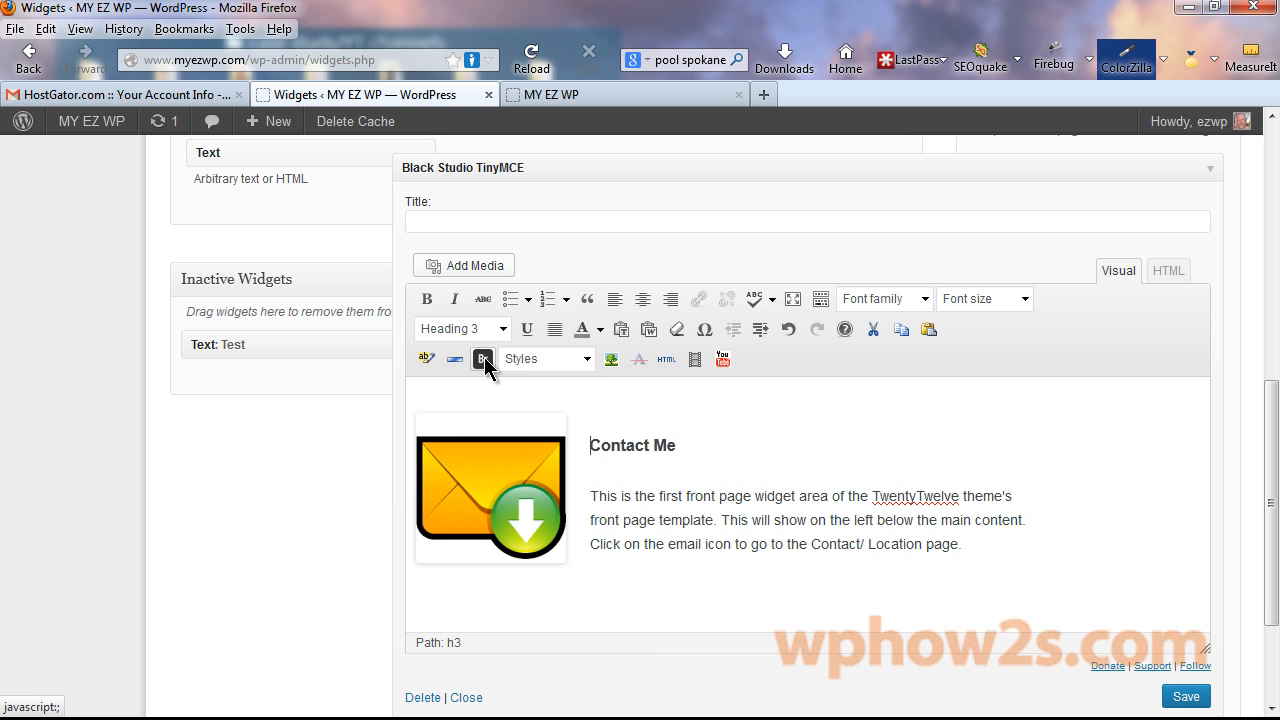
pyautogui.click(1174, 695)
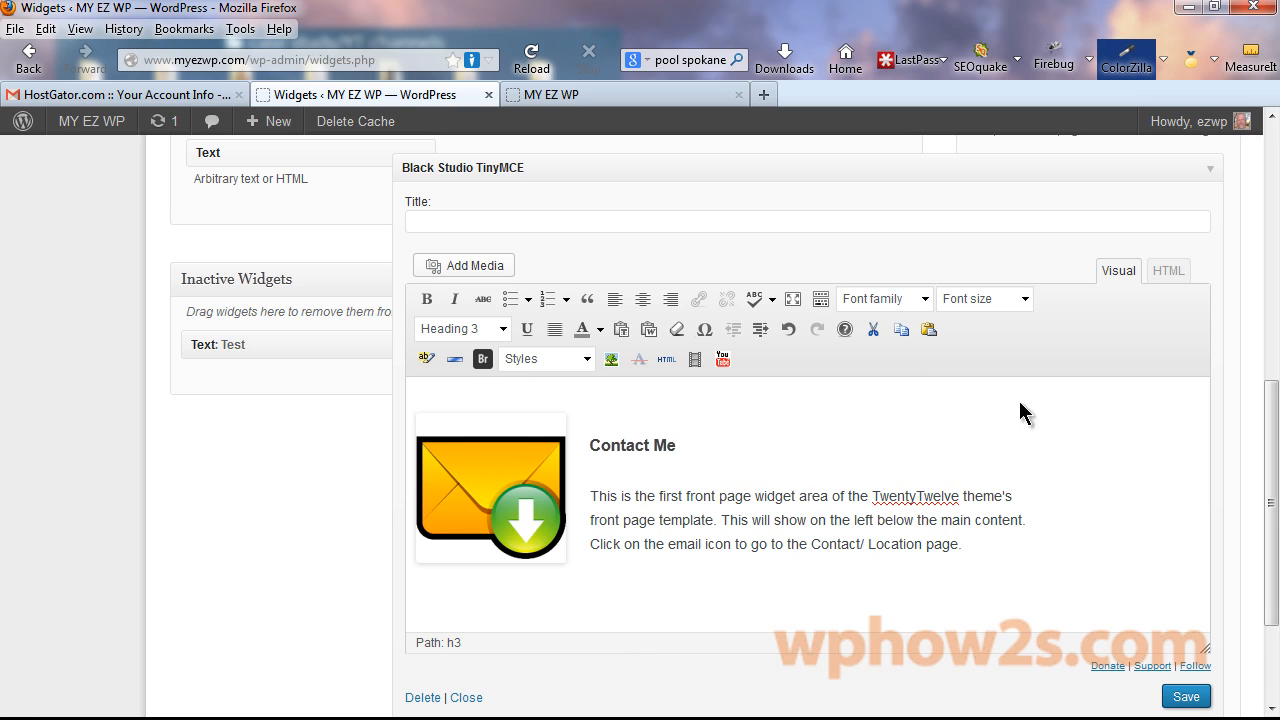
pyautogui.click(617, 97)
pyautogui.rightClick(616, 96)
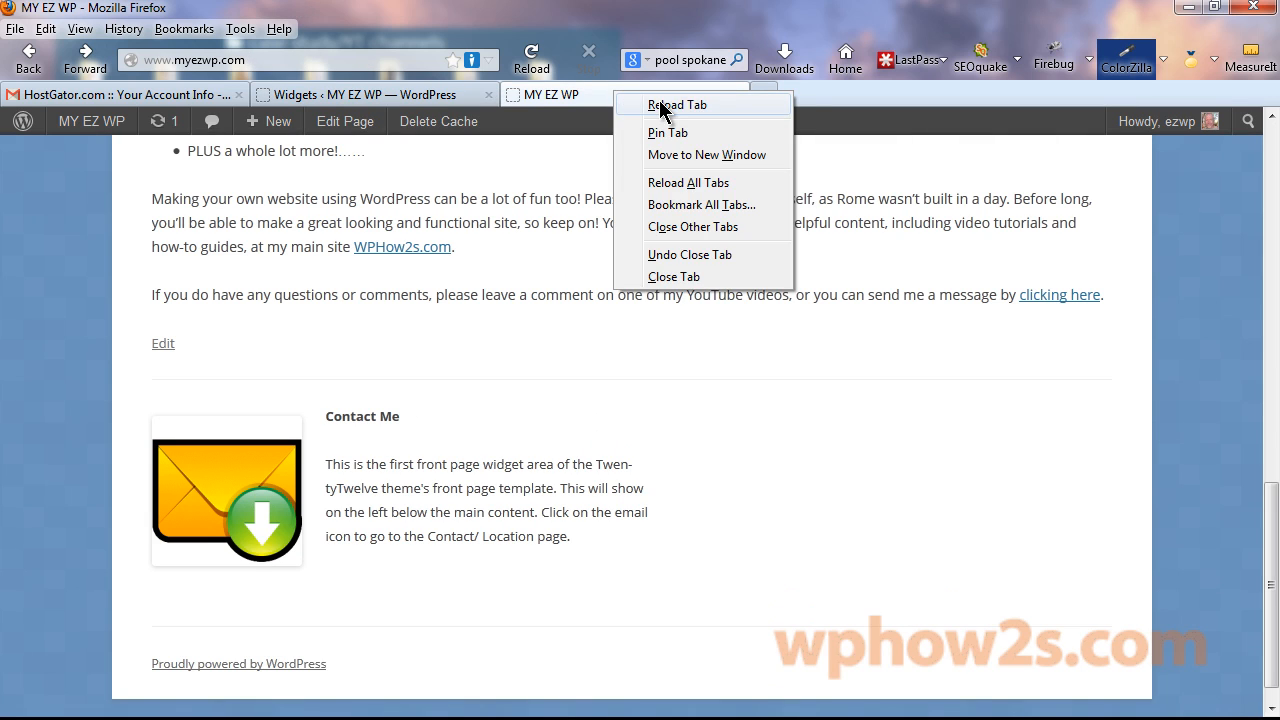
# Reload the homepage and check that the envelope icon opens only Email-Download-icon.png.
pyautogui.click(661, 106)
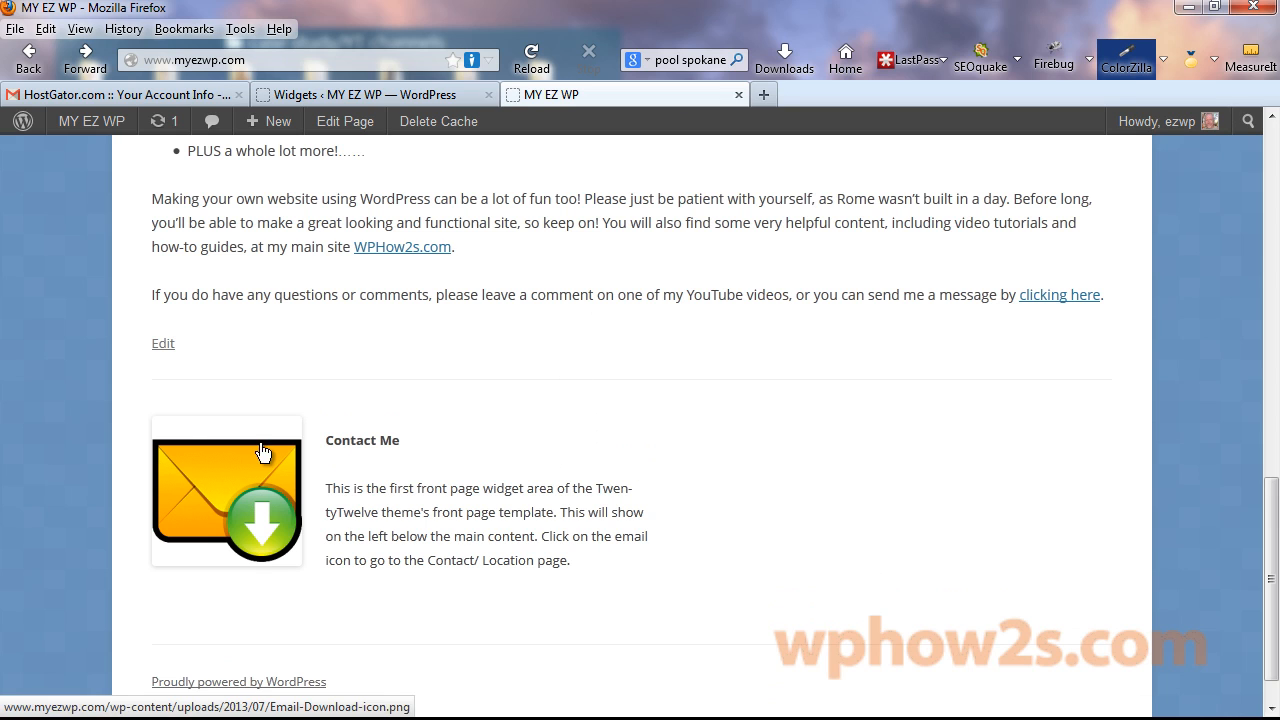
pyautogui.click(215, 484)
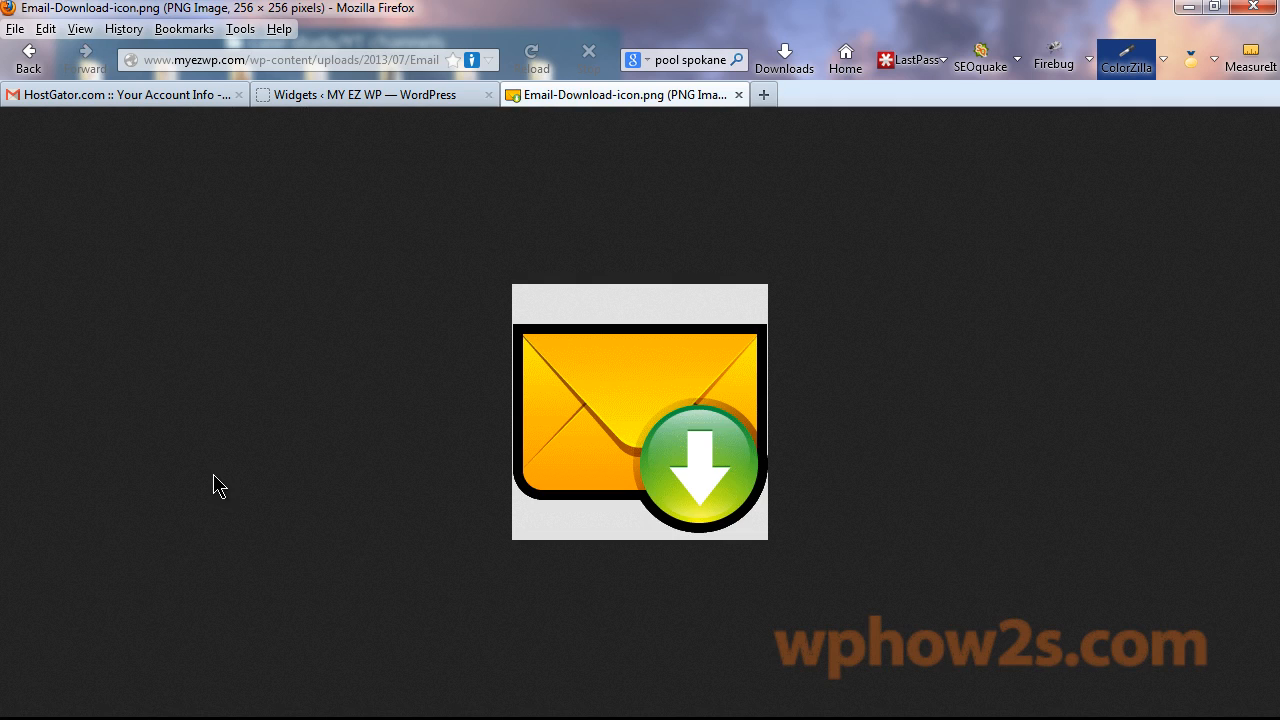
pyautogui.click(29, 57)
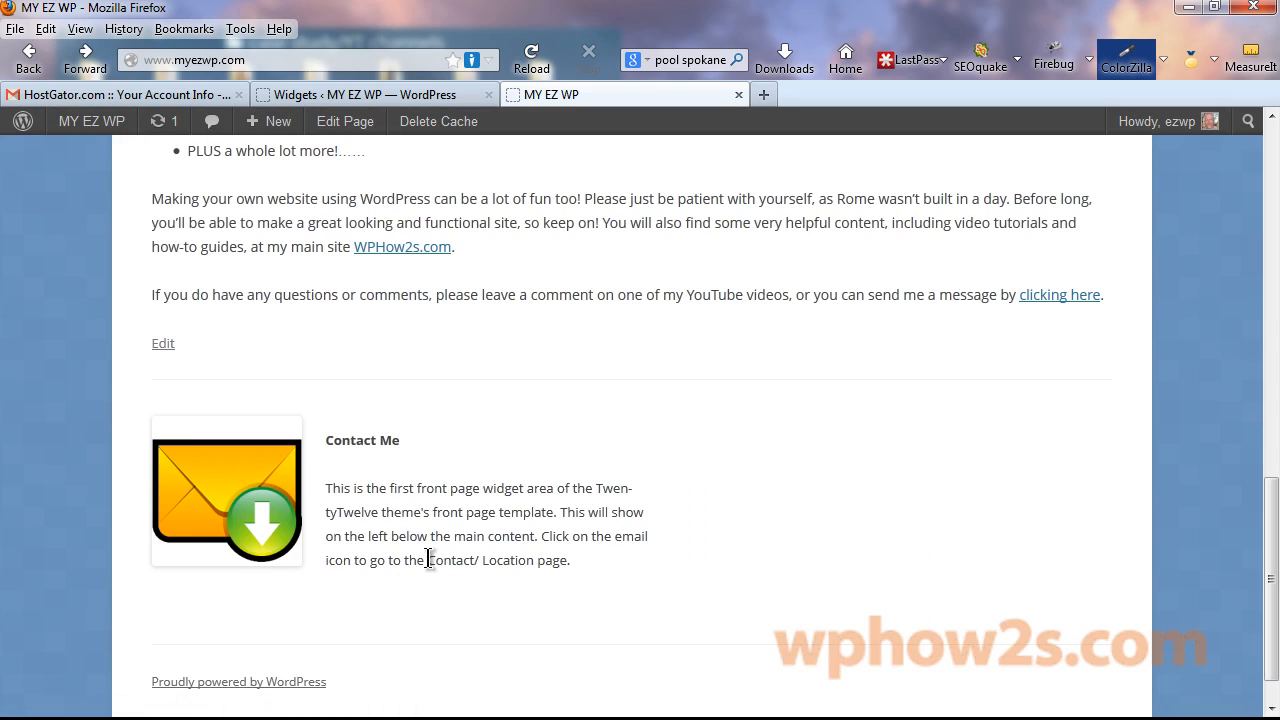
# Select and then deselect the 'Contact/ Location page' text, and scroll back to the page top.
pyautogui.moveTo(430, 559); pyautogui.dragTo(566, 560)
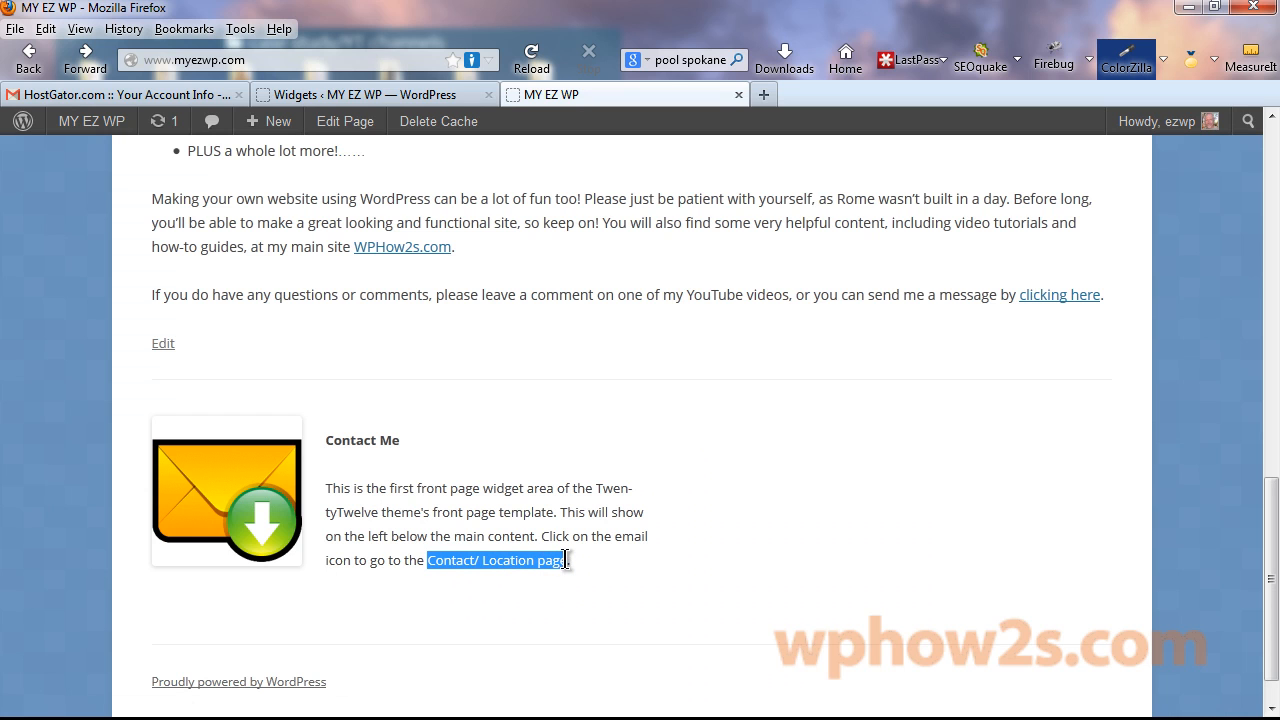
pyautogui.click(884, 472)
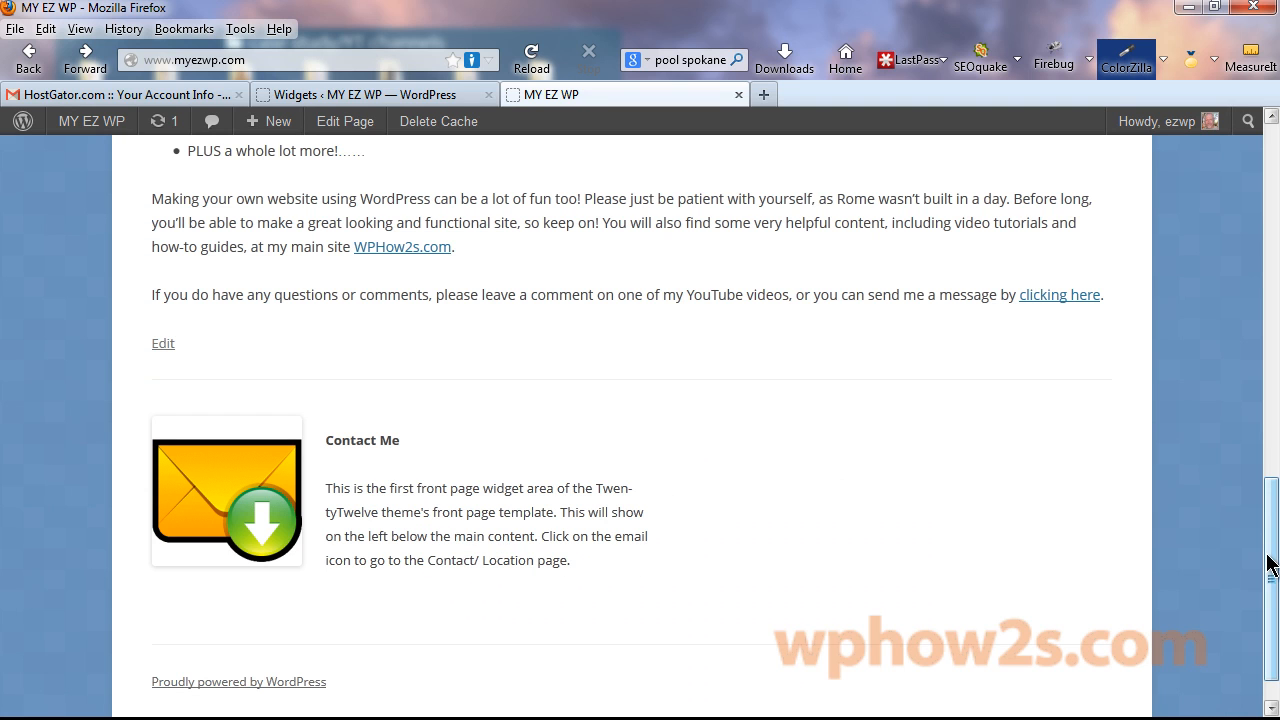
pyautogui.moveTo(1270, 565); pyautogui.dragTo(1128, 251)
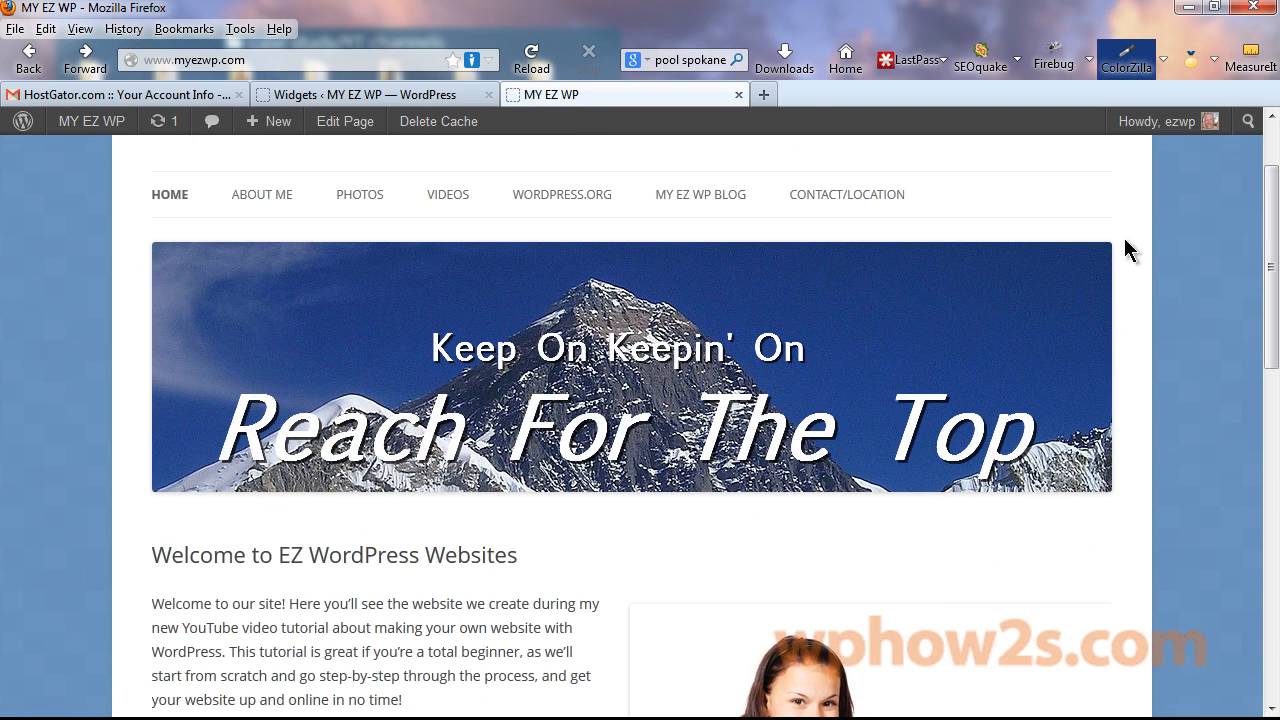
pyautogui.click(840, 205)
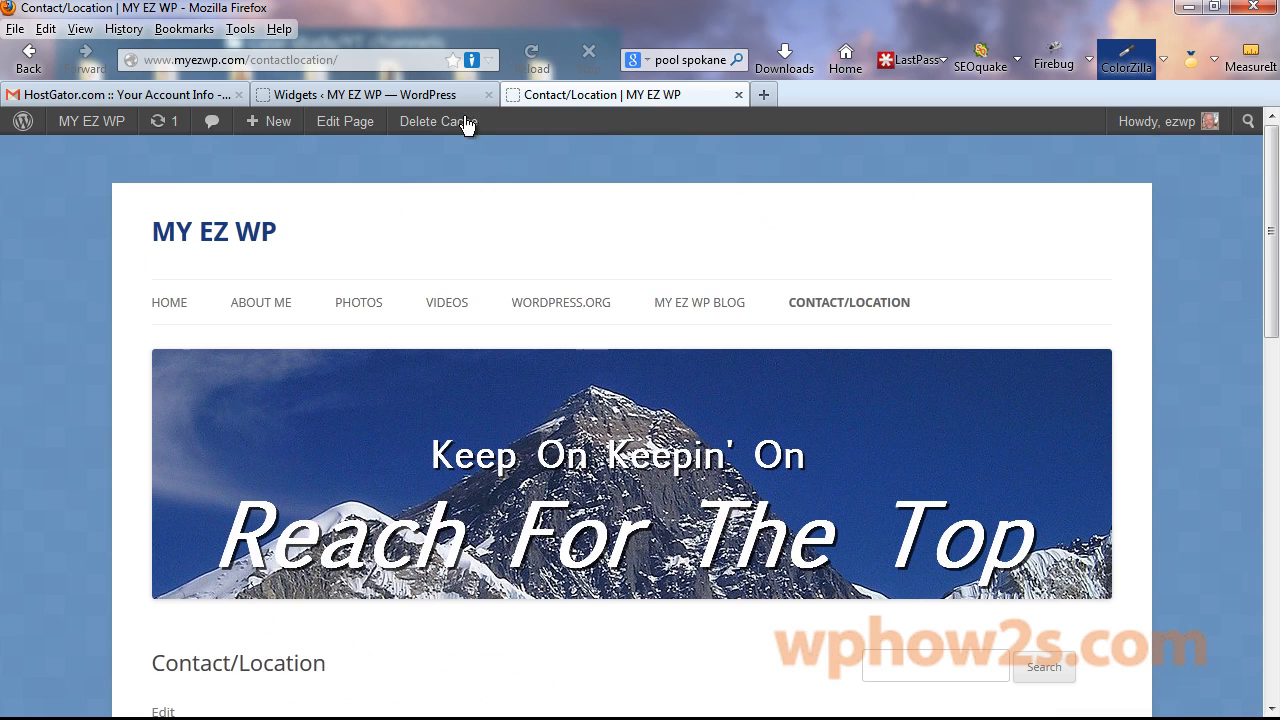
pyautogui.click(190, 62)
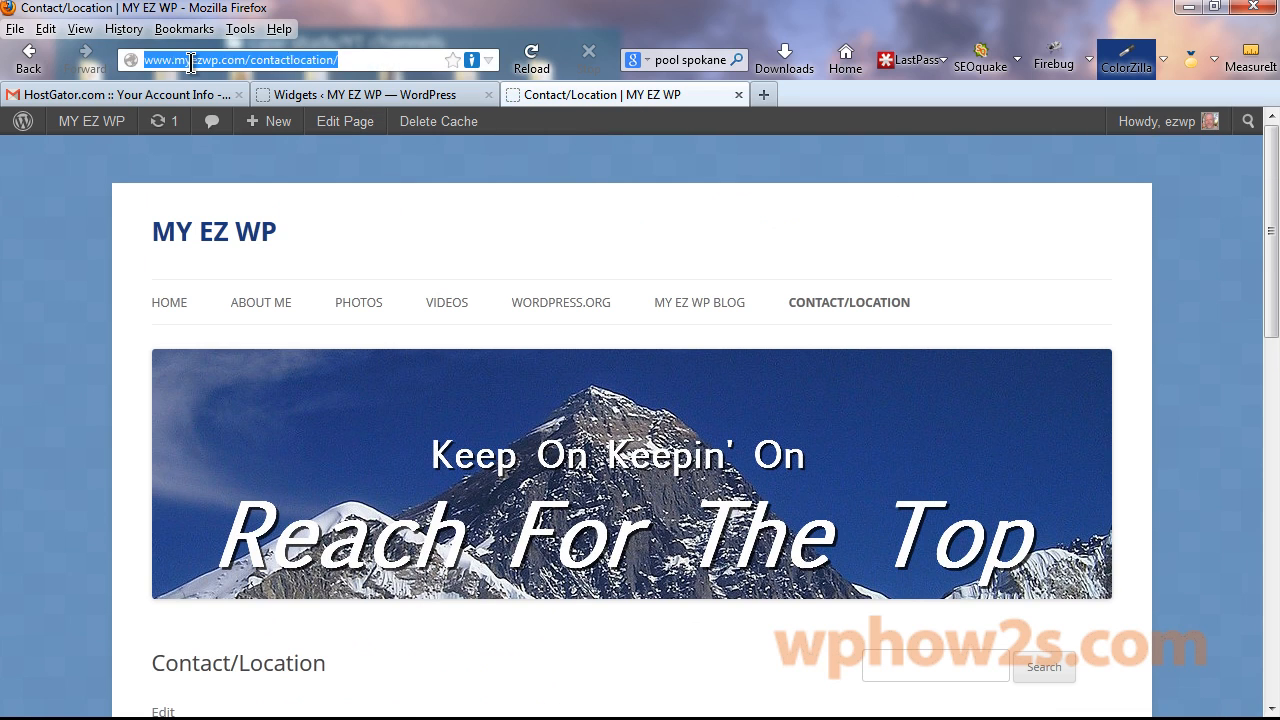
pyautogui.doubleClick(191, 62)
pyautogui.tripleClick(191, 62)
pyautogui.rightClick(190, 62)
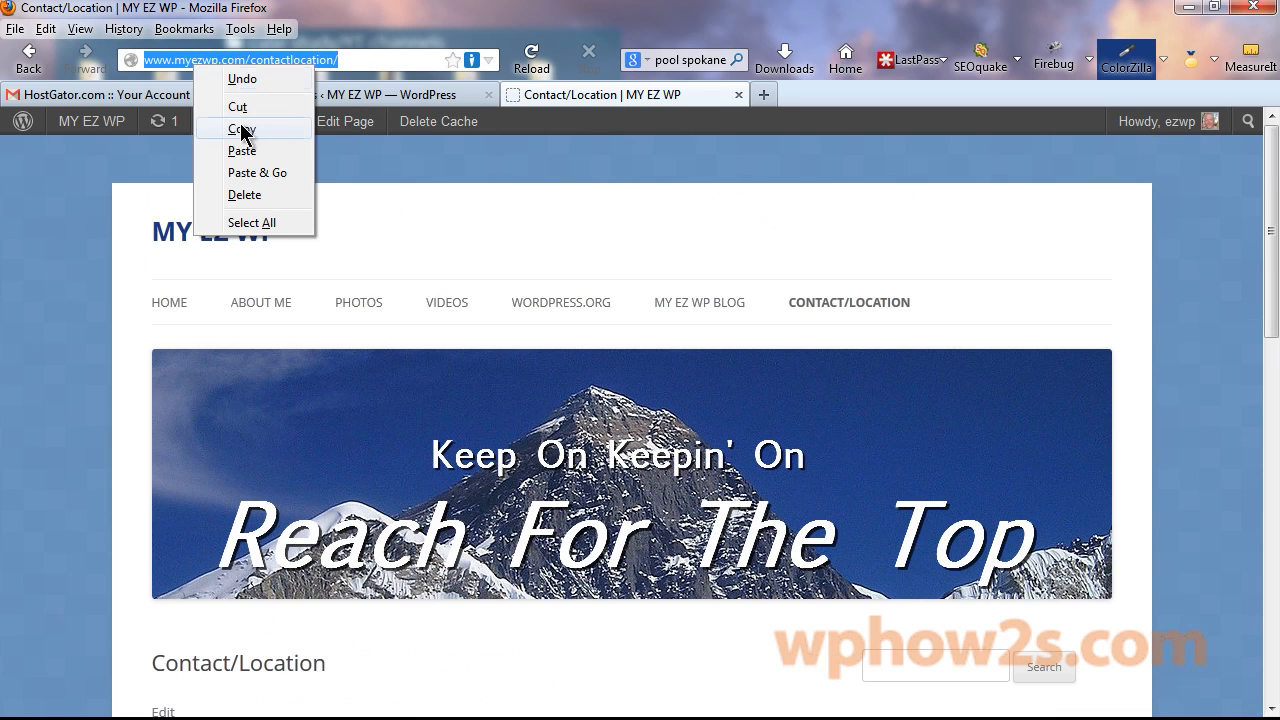
pyautogui.click(245, 131)
pyautogui.click(345, 95)
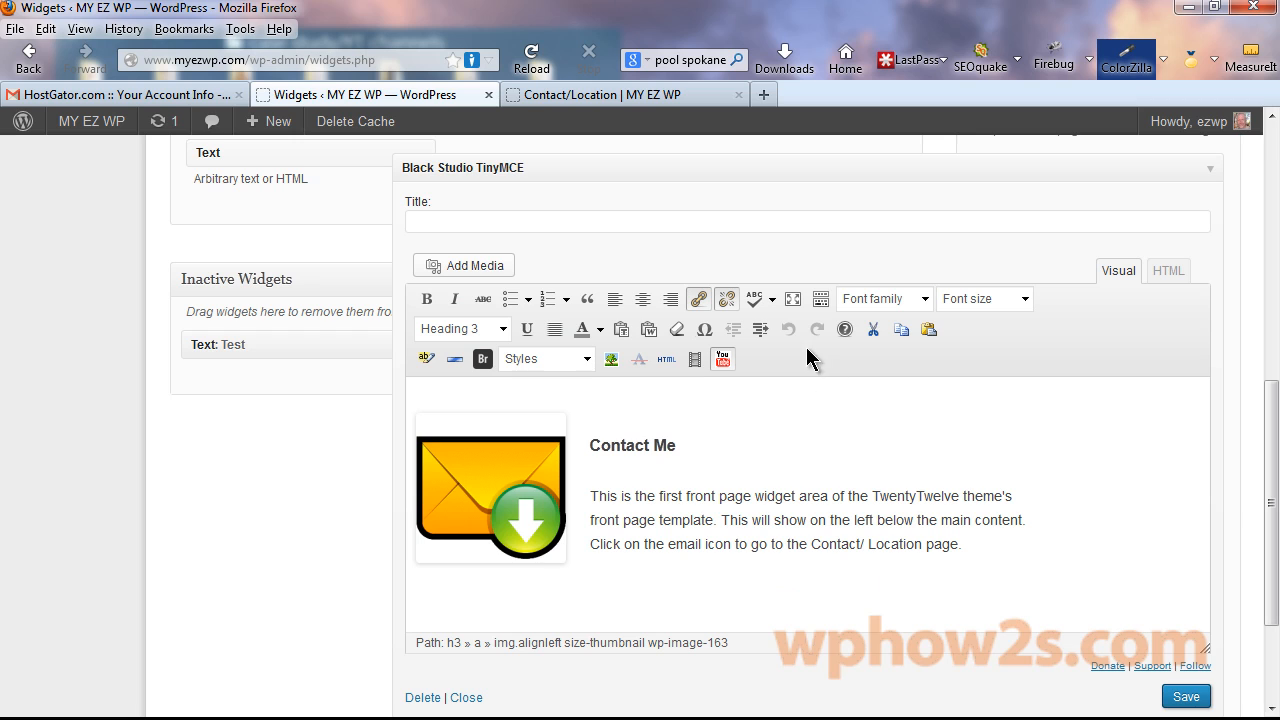
# Replace the envelope image's link URL with the copied contactlocation address and update the image.
pyautogui.click(482, 475)
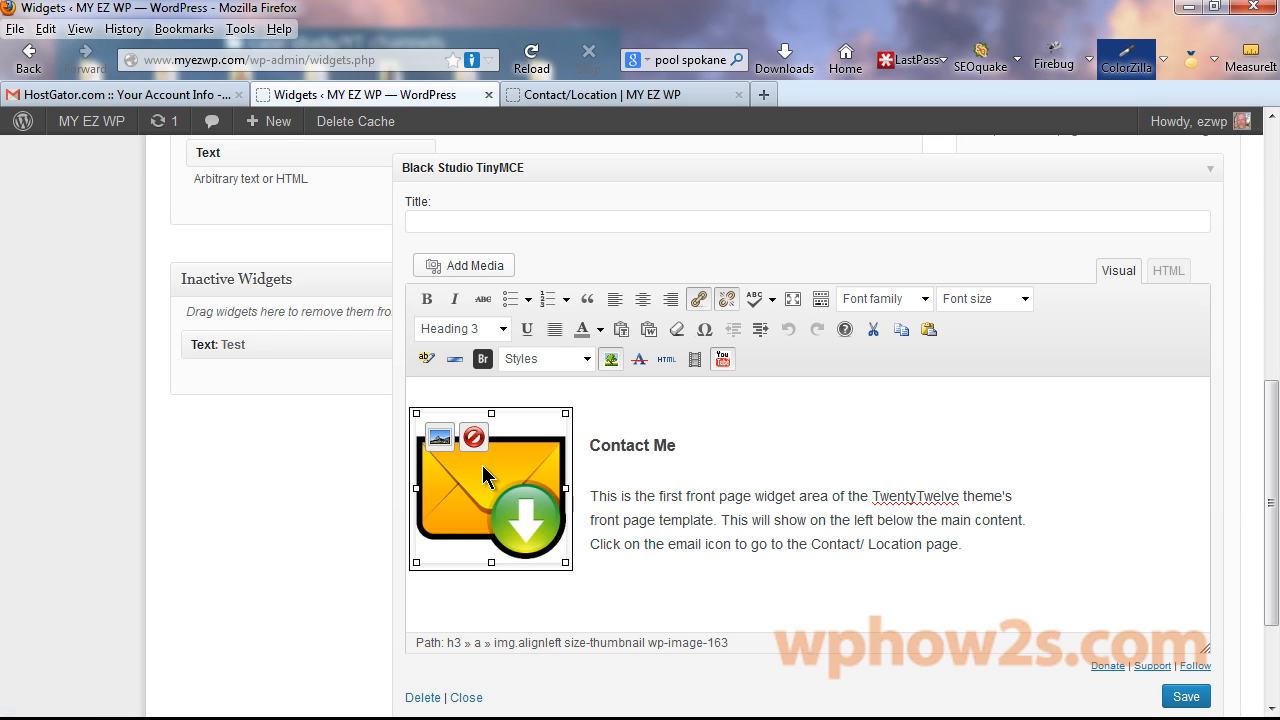
pyautogui.click(441, 436)
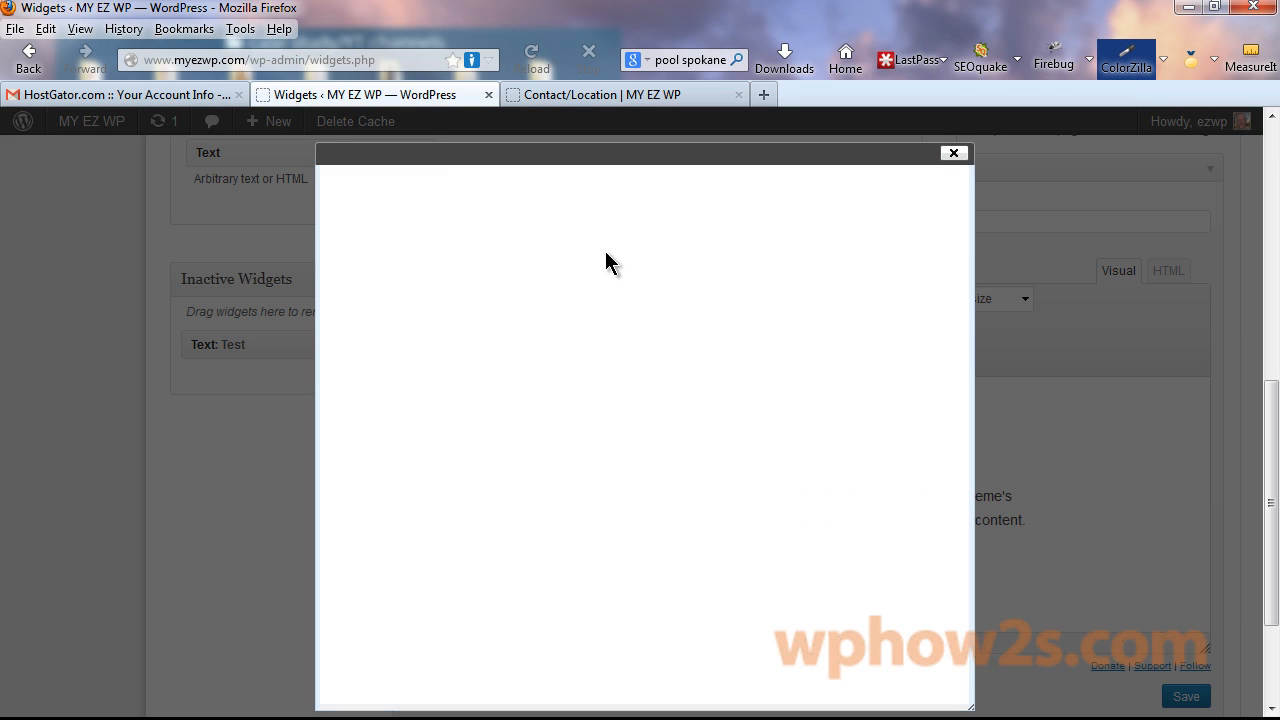
pyautogui.scroll(-1, 970, 460)
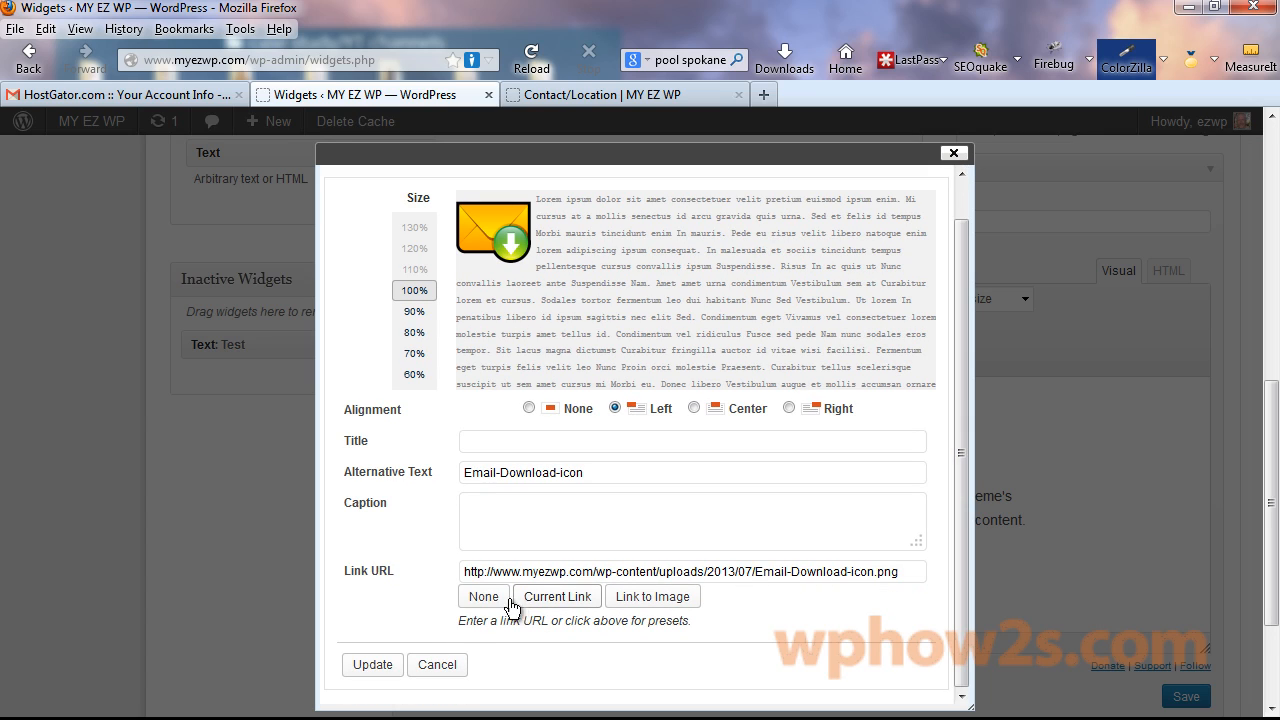
pyautogui.click(581, 572)
pyautogui.tripleClick(581, 572)
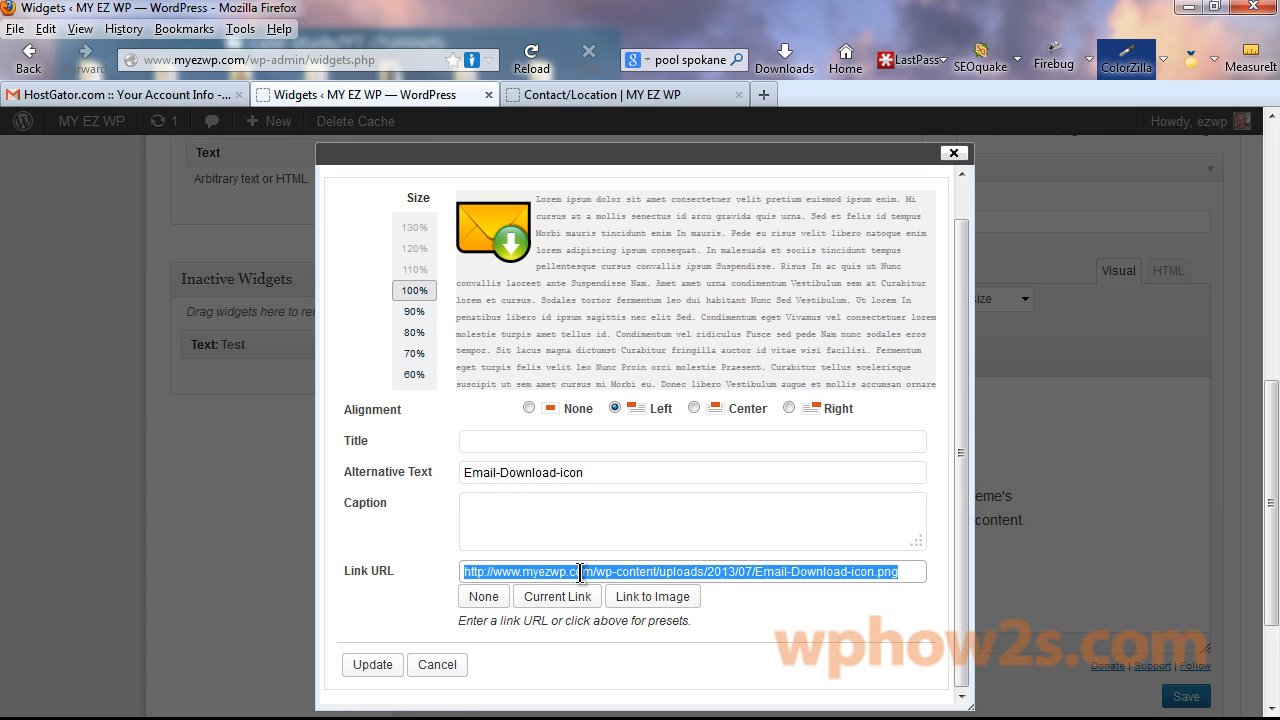
pyautogui.hotkey('ctrl', 'v')
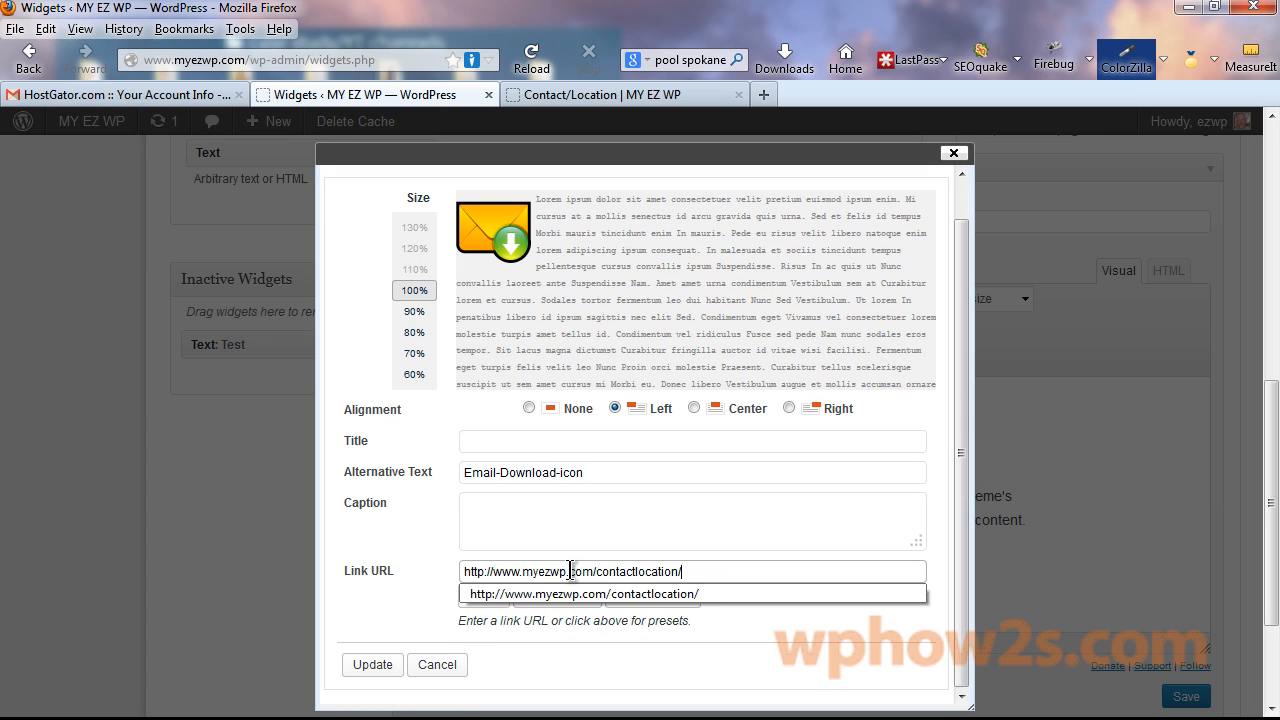
pyautogui.click(372, 665)
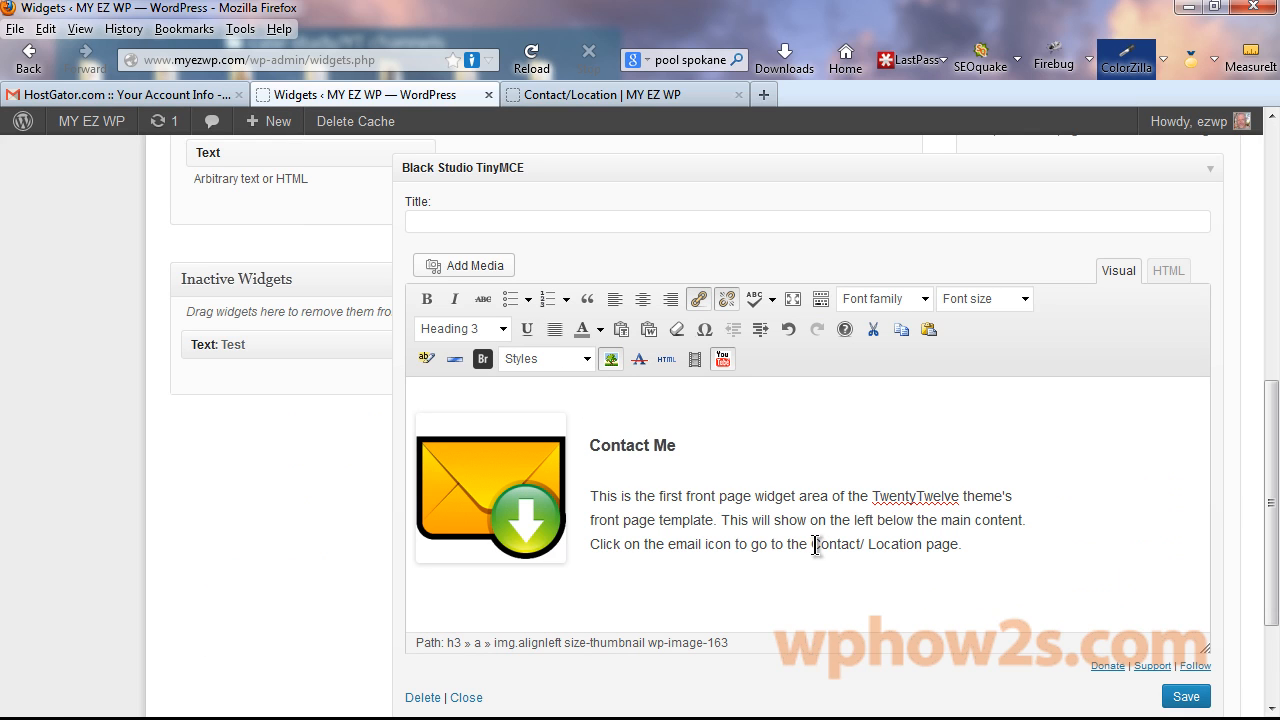
pyautogui.moveTo(813, 544); pyautogui.dragTo(959, 546)
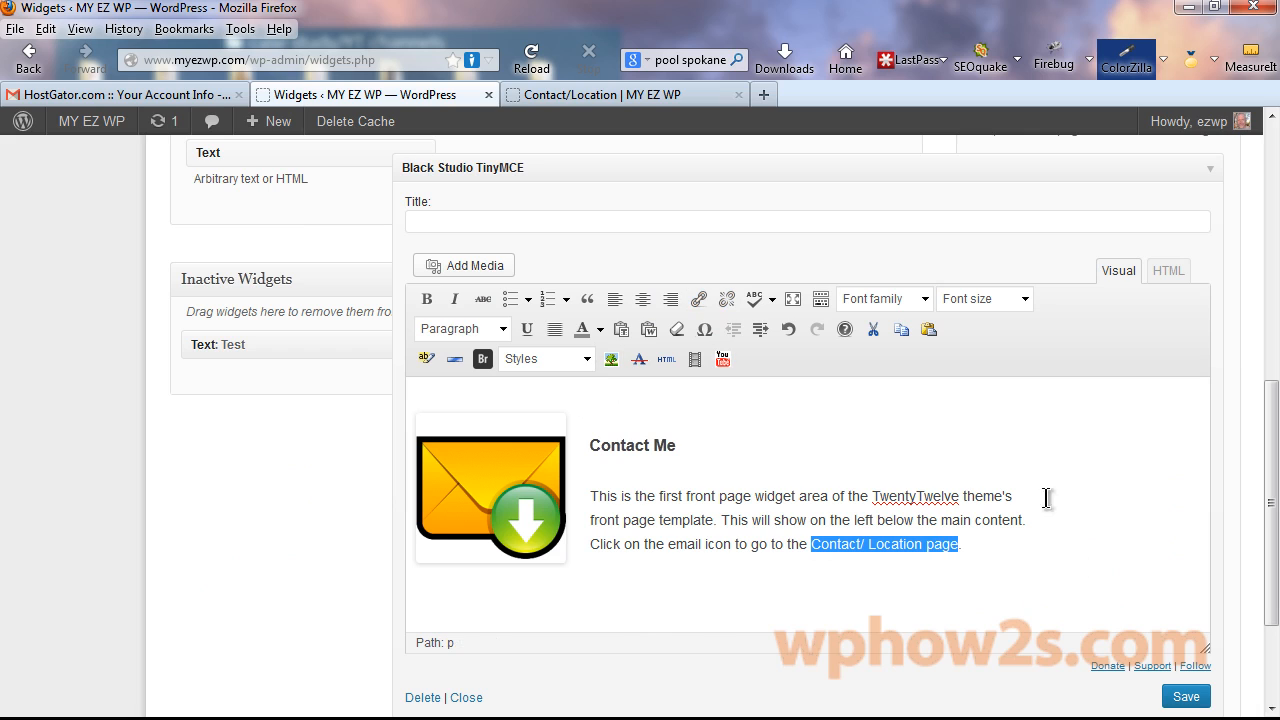
pyautogui.click(702, 297)
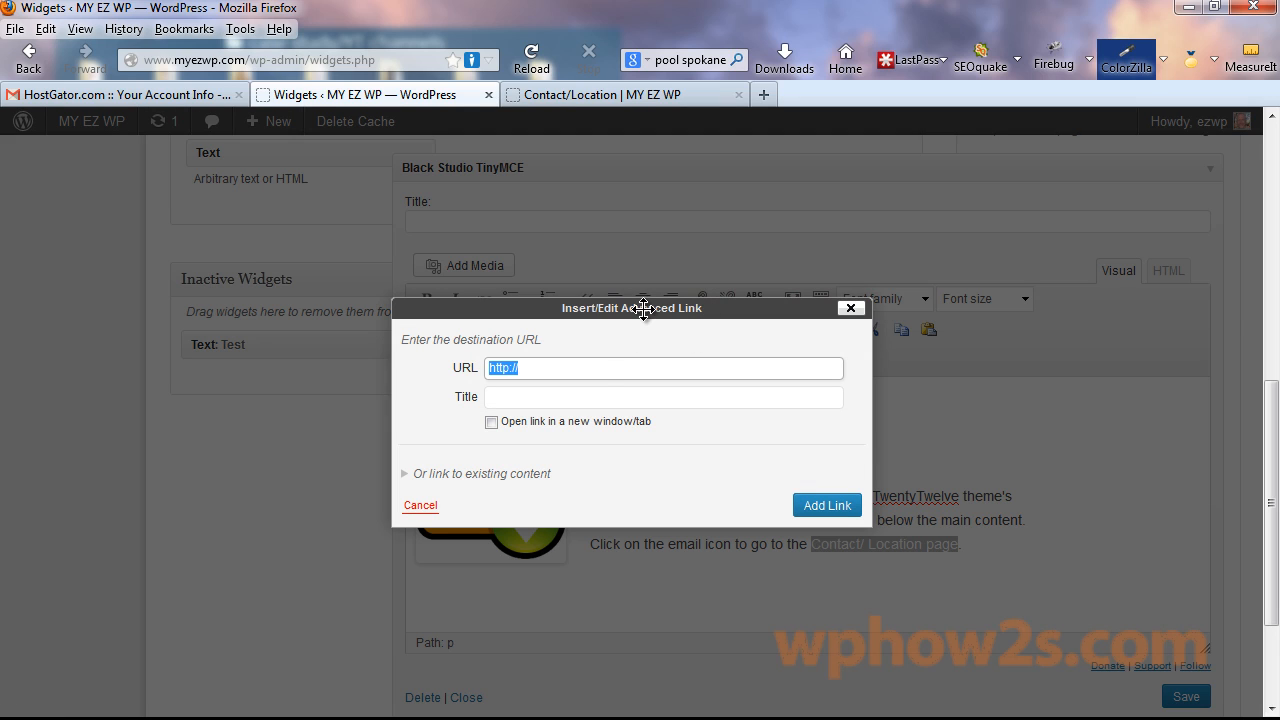
pyautogui.hotkey('ctrl', 'v')
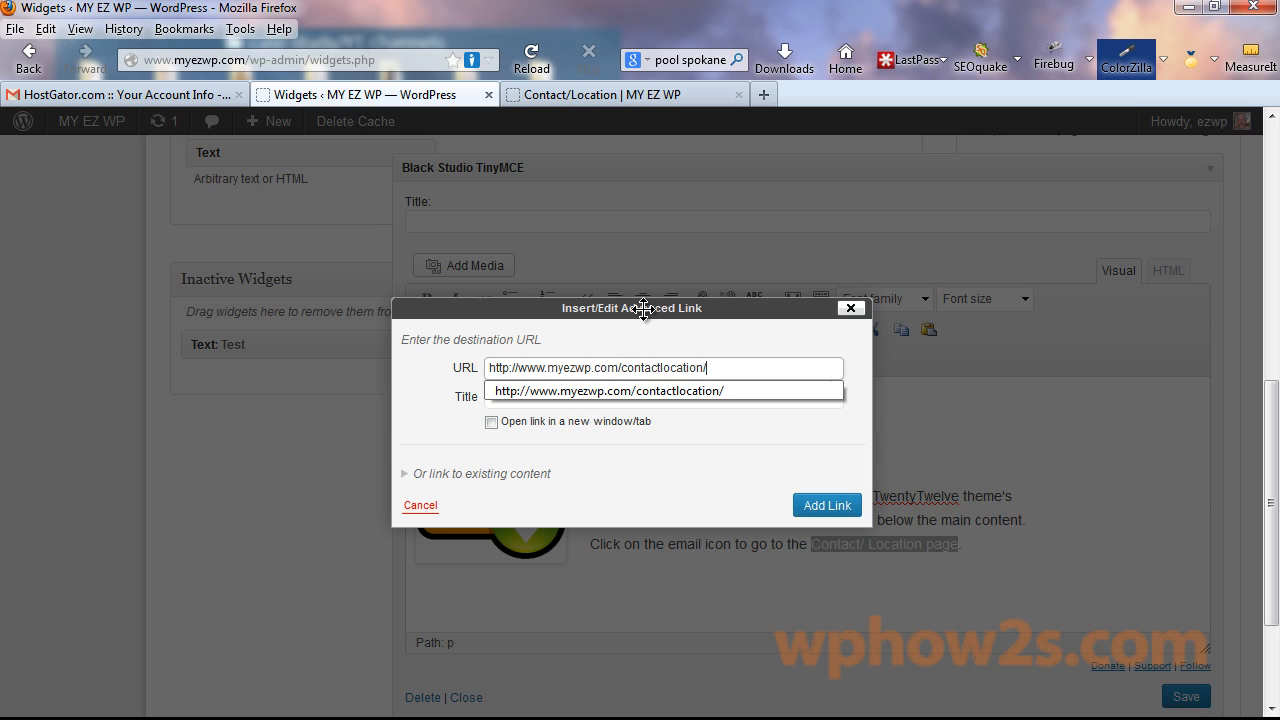
pyautogui.click(756, 448)
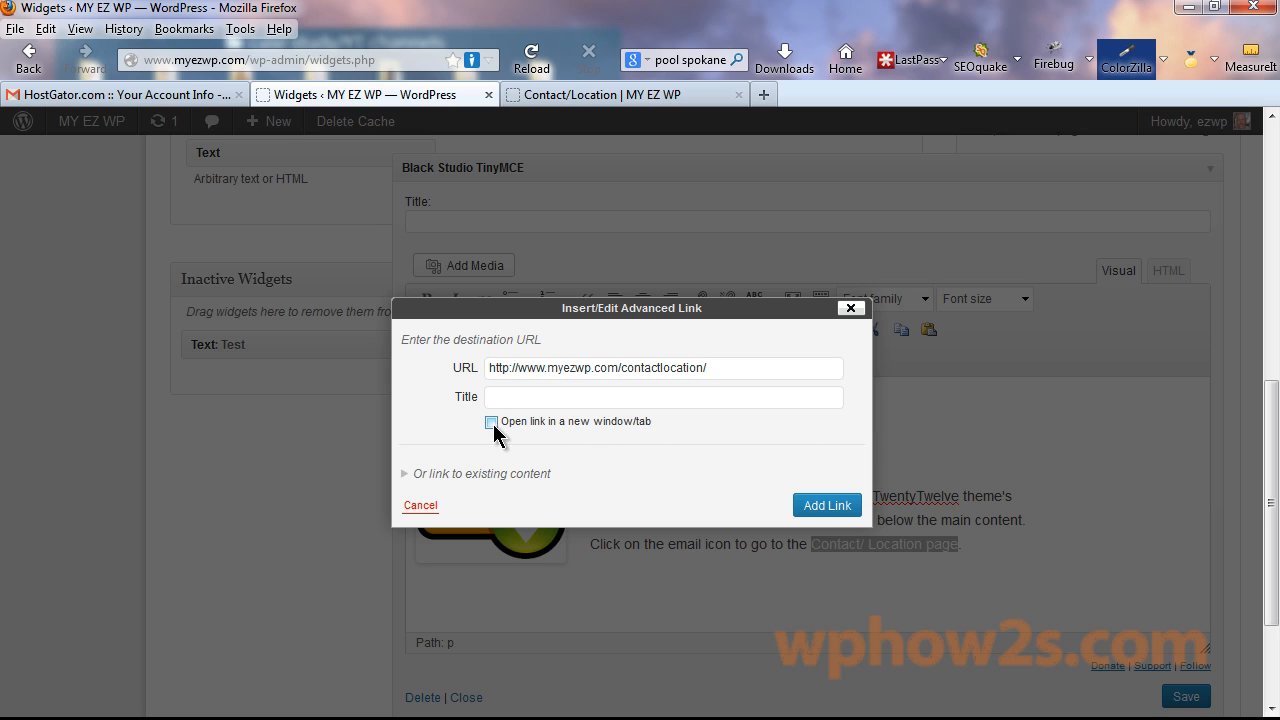
pyautogui.click(826, 506)
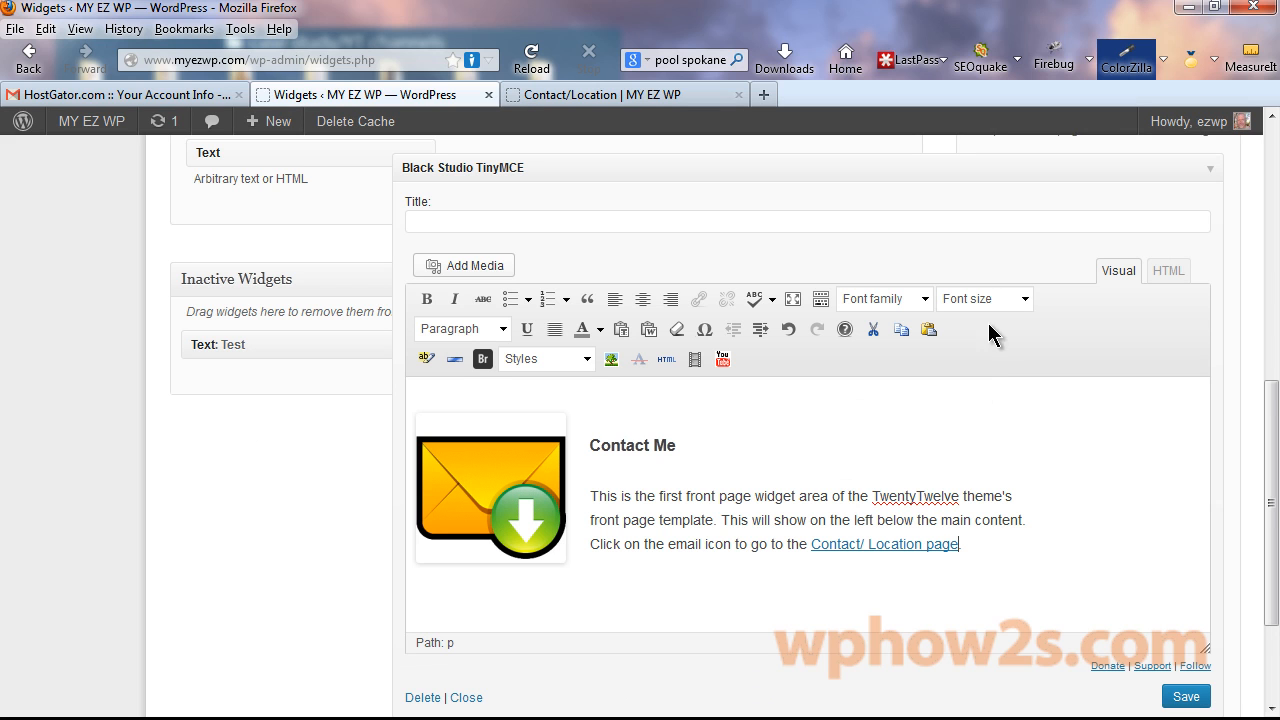
pyautogui.click(1188, 699)
# Reload the Contact/Location tab and go to the home page footer.
pyautogui.click(606, 92)
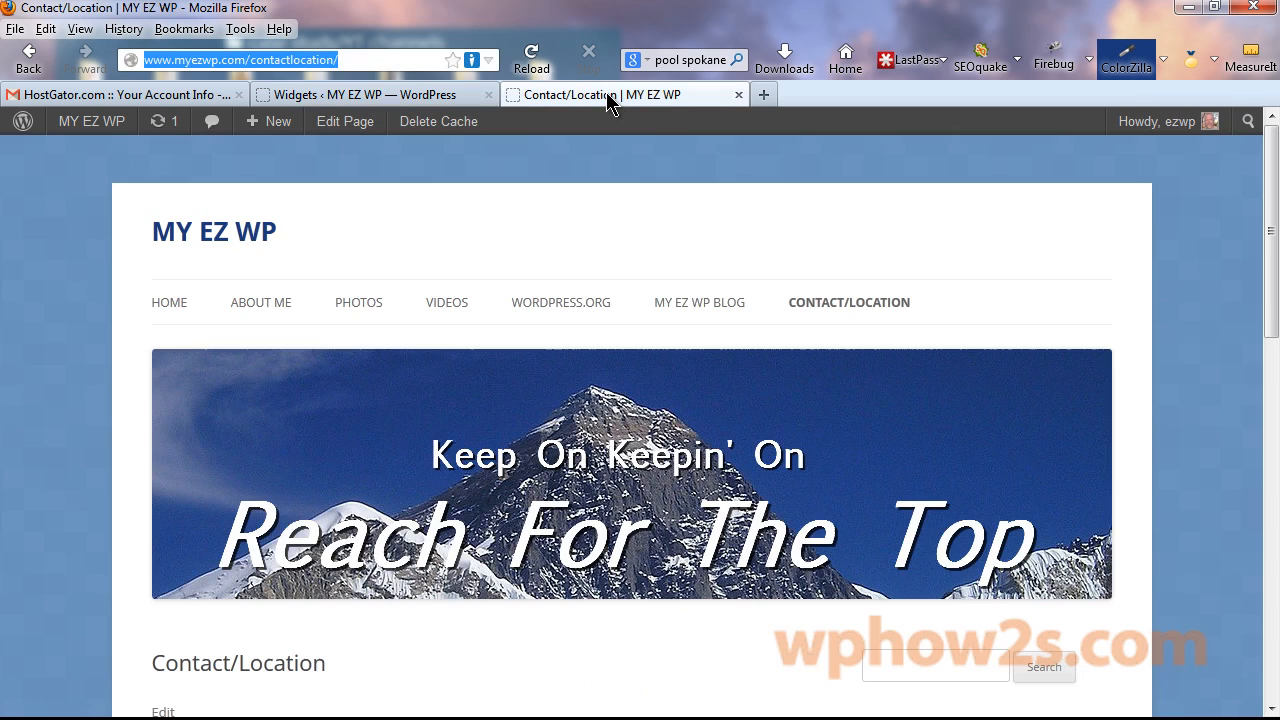
pyautogui.rightClick(606, 92)
pyautogui.click(686, 109)
pyautogui.click(170, 305)
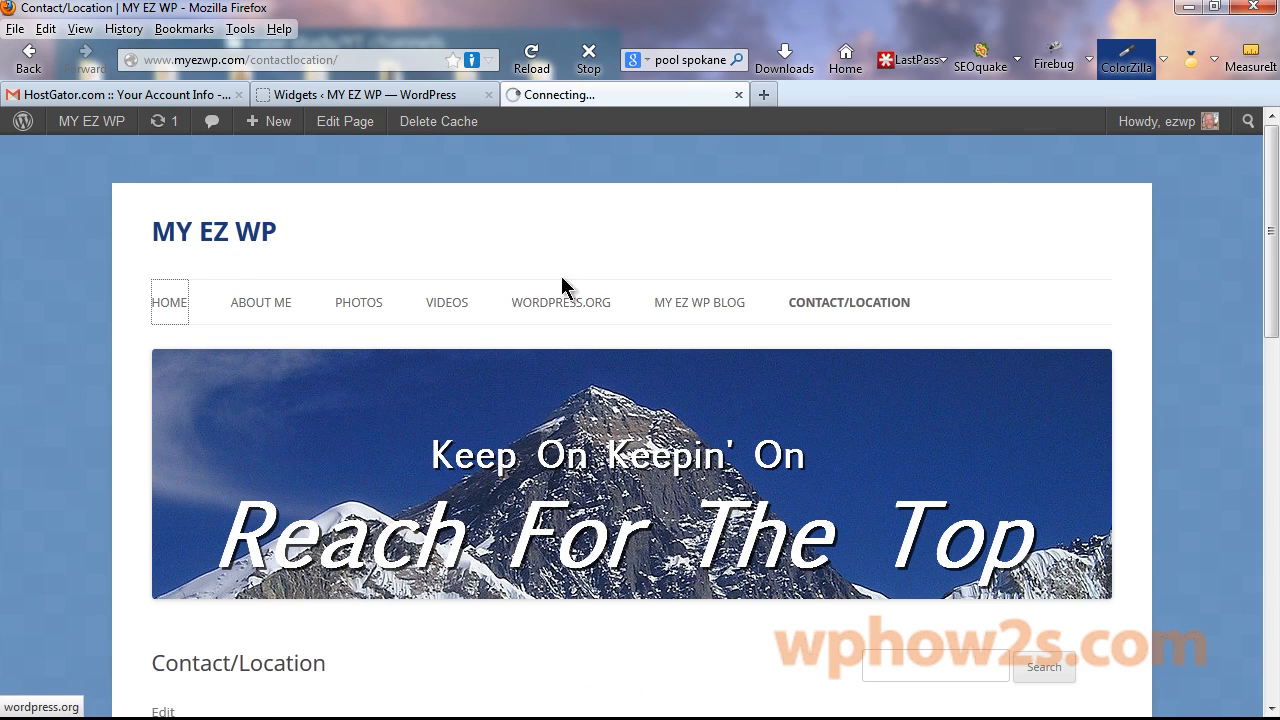
pyautogui.moveTo(1271, 157); pyautogui.dragTo(1271, 508)
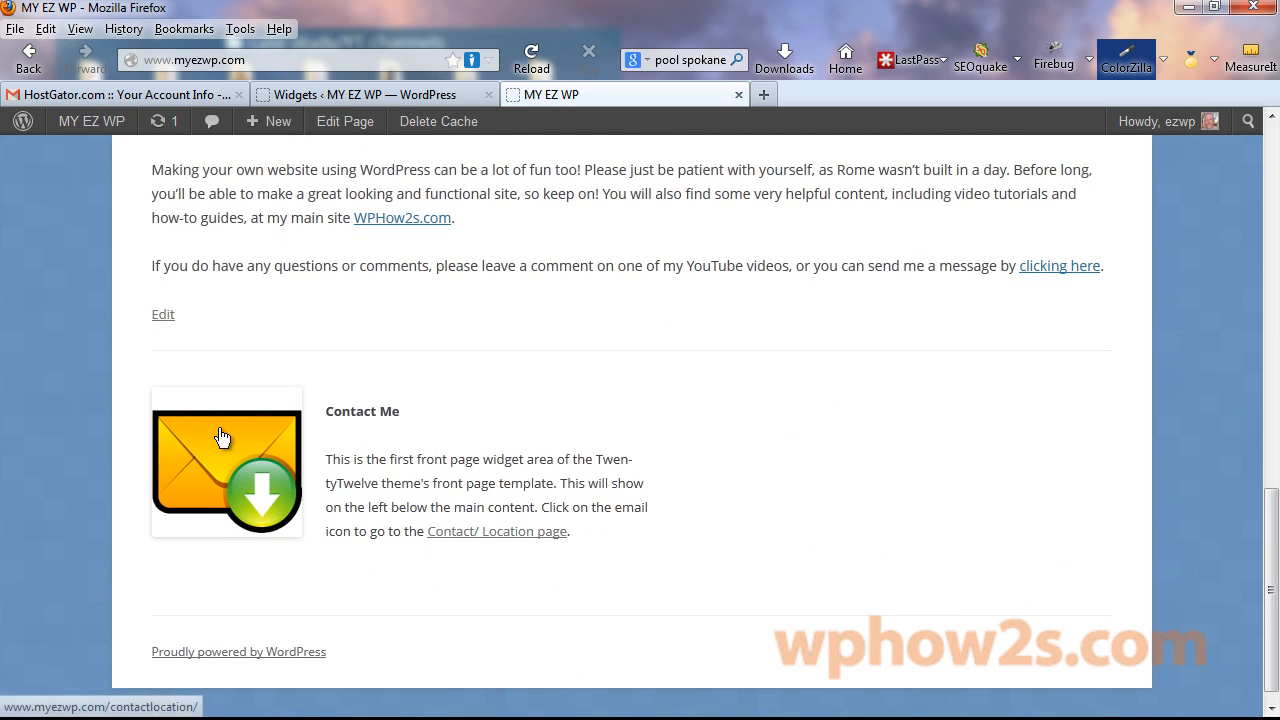
# Verify that both the envelope icon and the 'Contact/ Location page' text open Contact/Location.
pyautogui.click(173, 442)
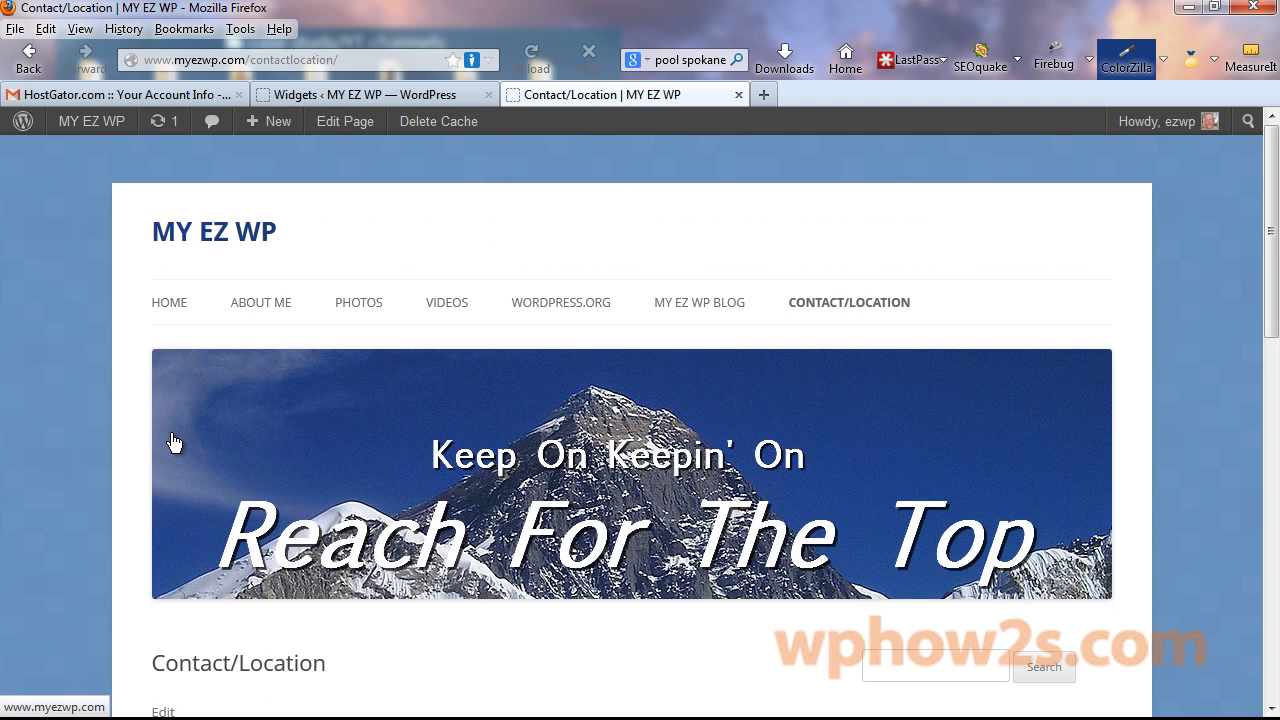
pyautogui.click(30, 60)
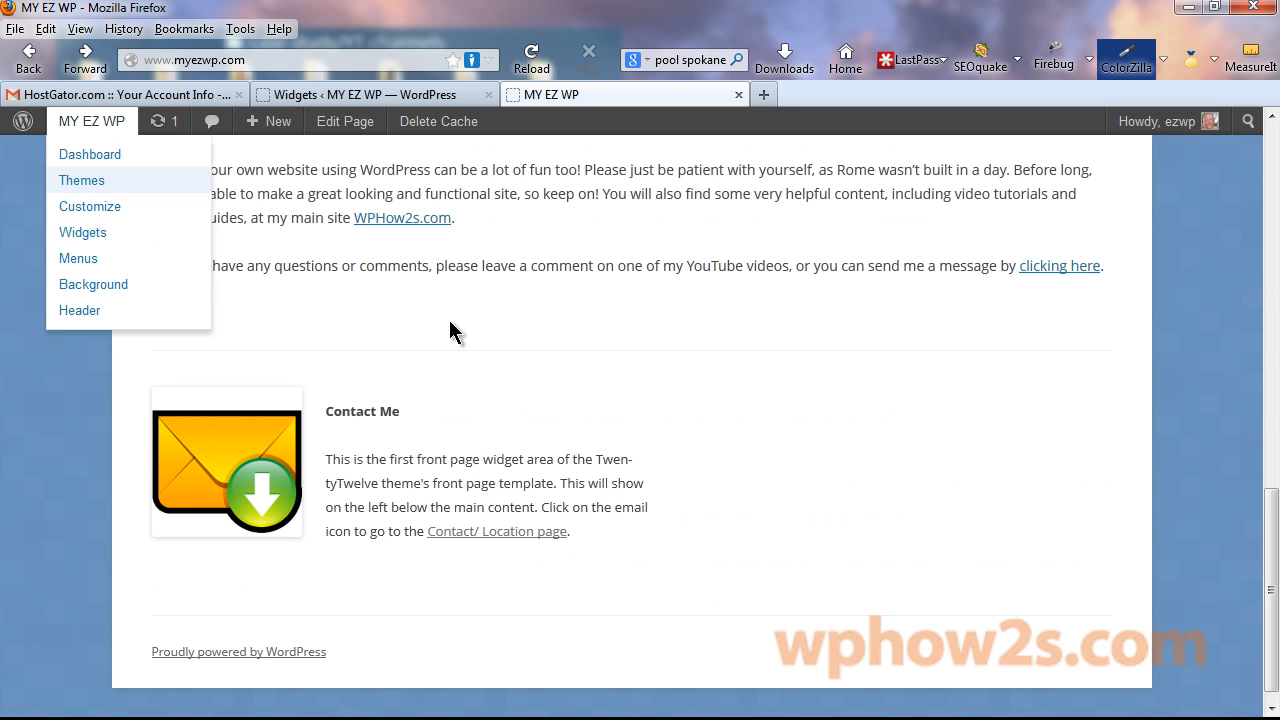
pyautogui.click(500, 539)
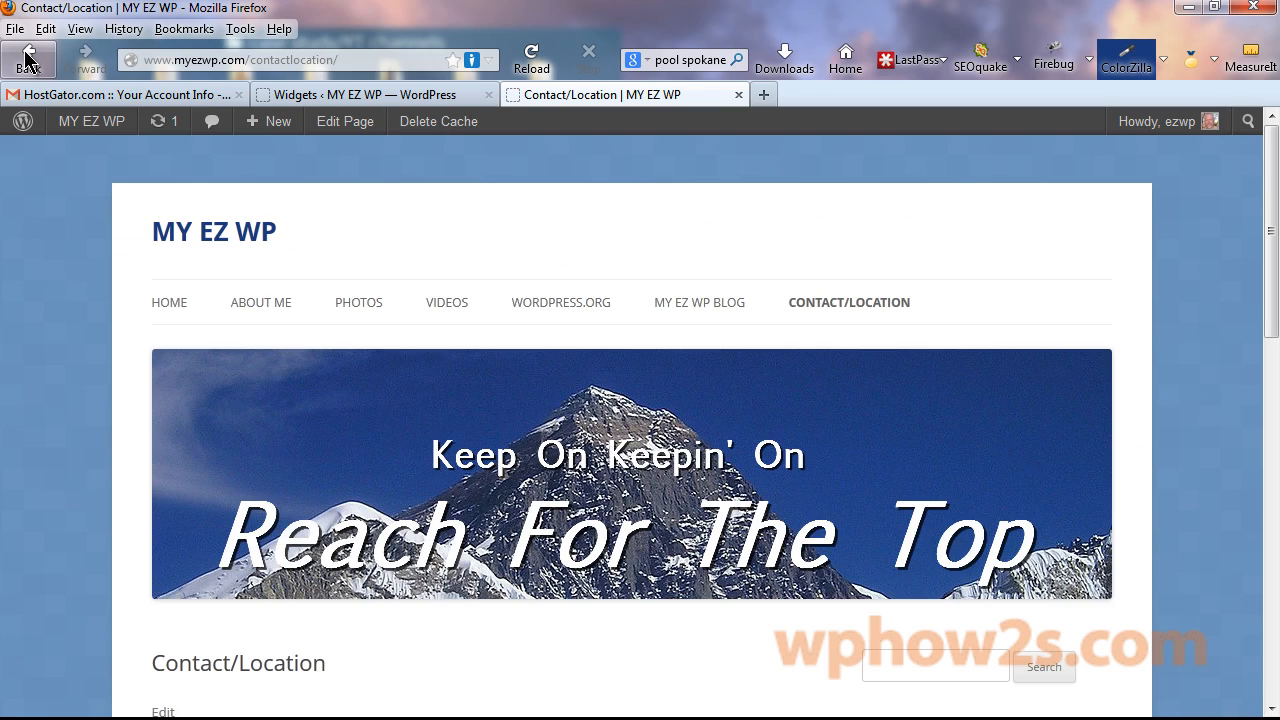
pyautogui.click(26, 60)
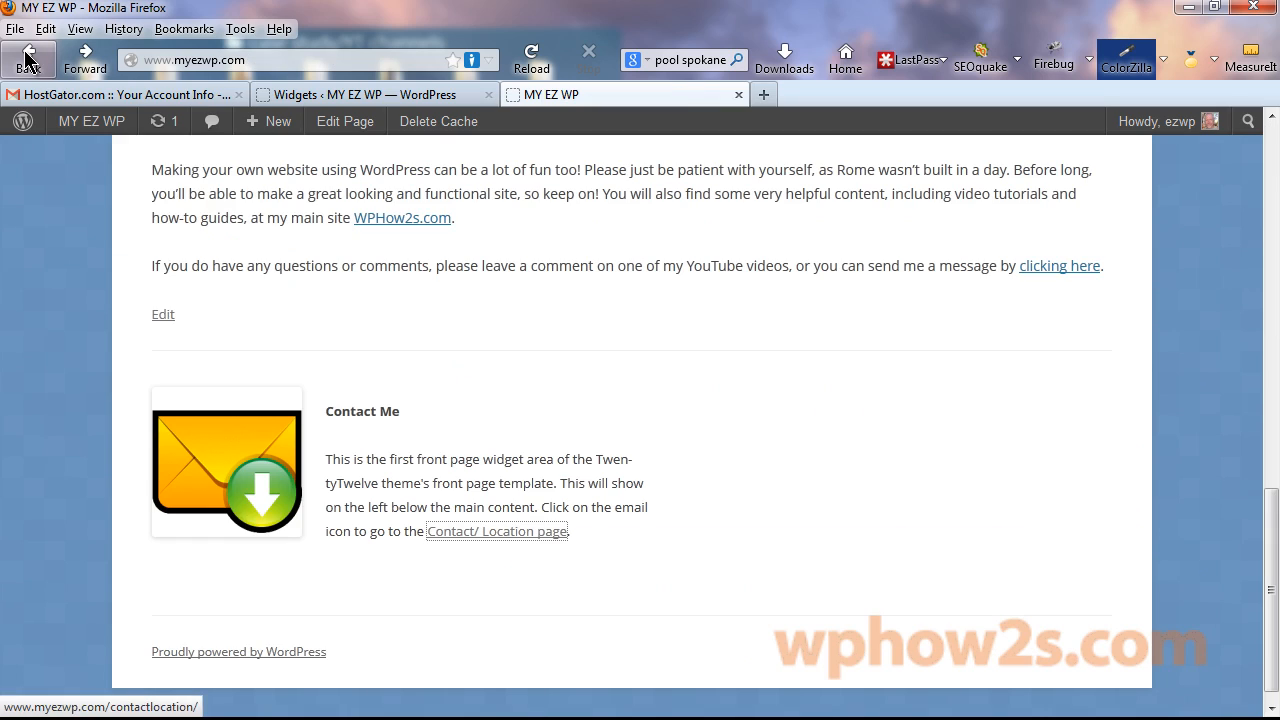
# Close the Contact Me widget editor and drag a Black Studio TinyMCE widget into Second Front Page Widget Area.
pyautogui.click(346, 97)
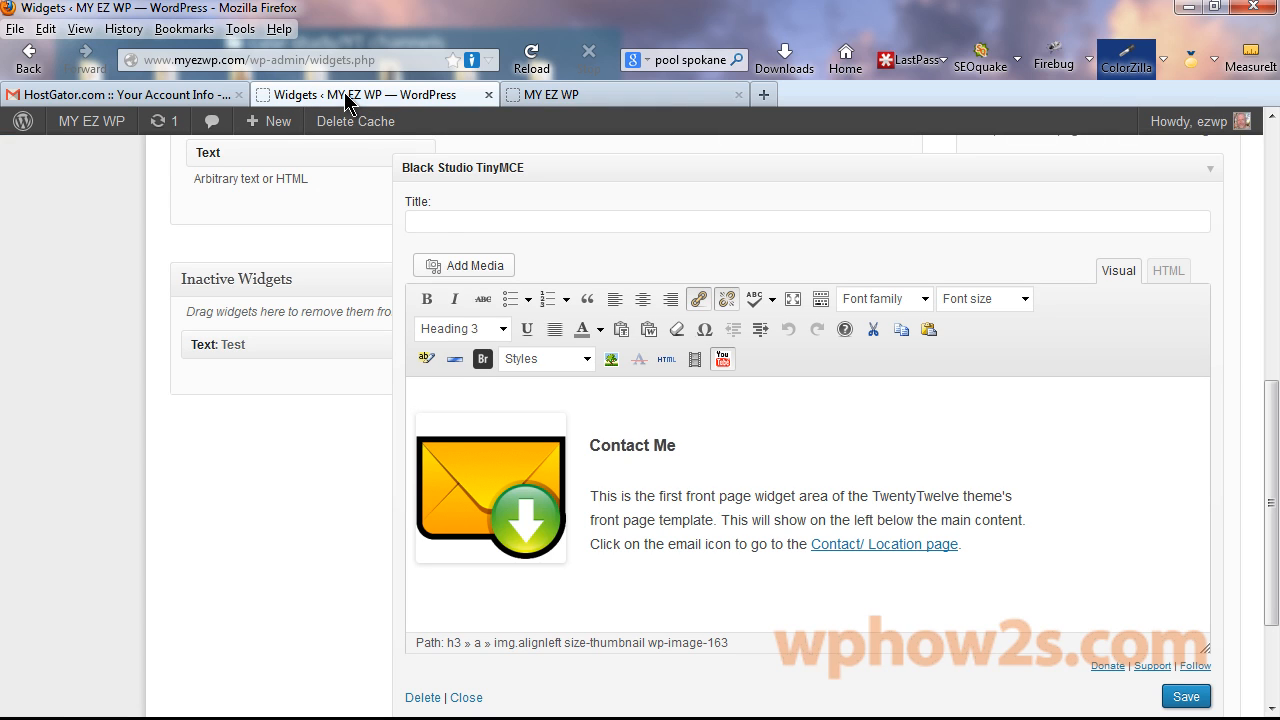
pyautogui.click(466, 698)
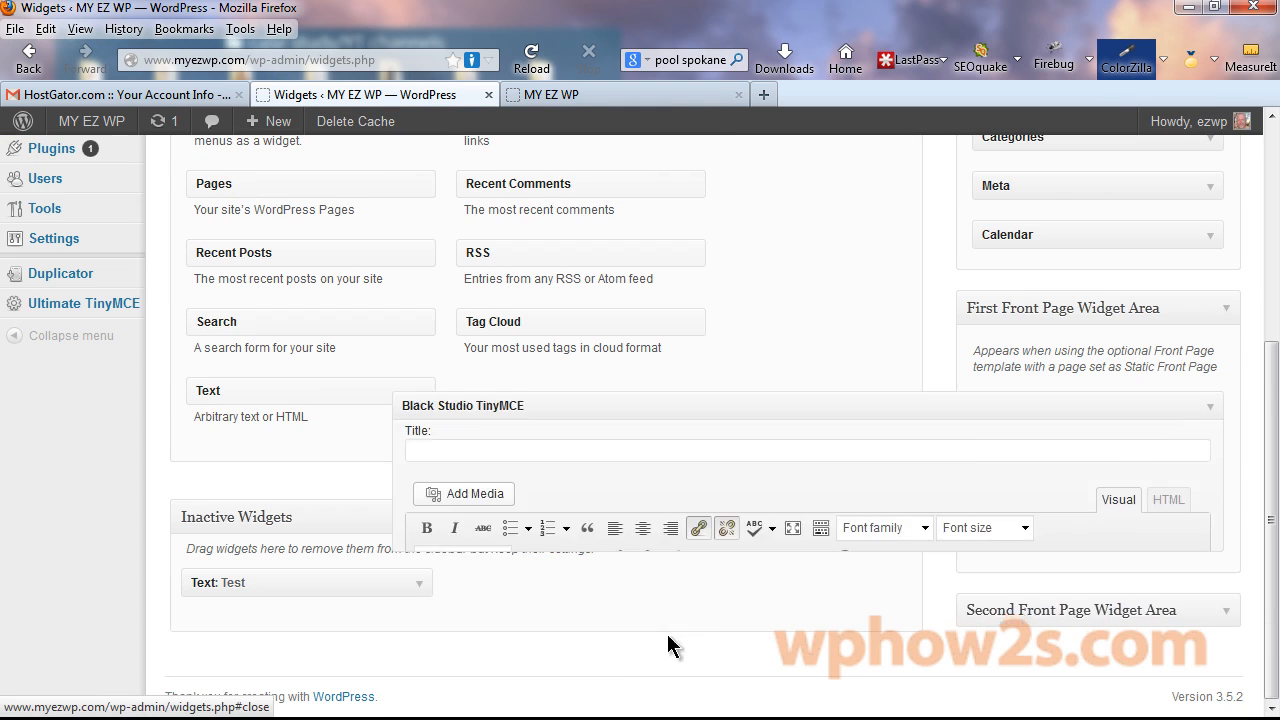
pyautogui.scroll(3, 1150, 308)
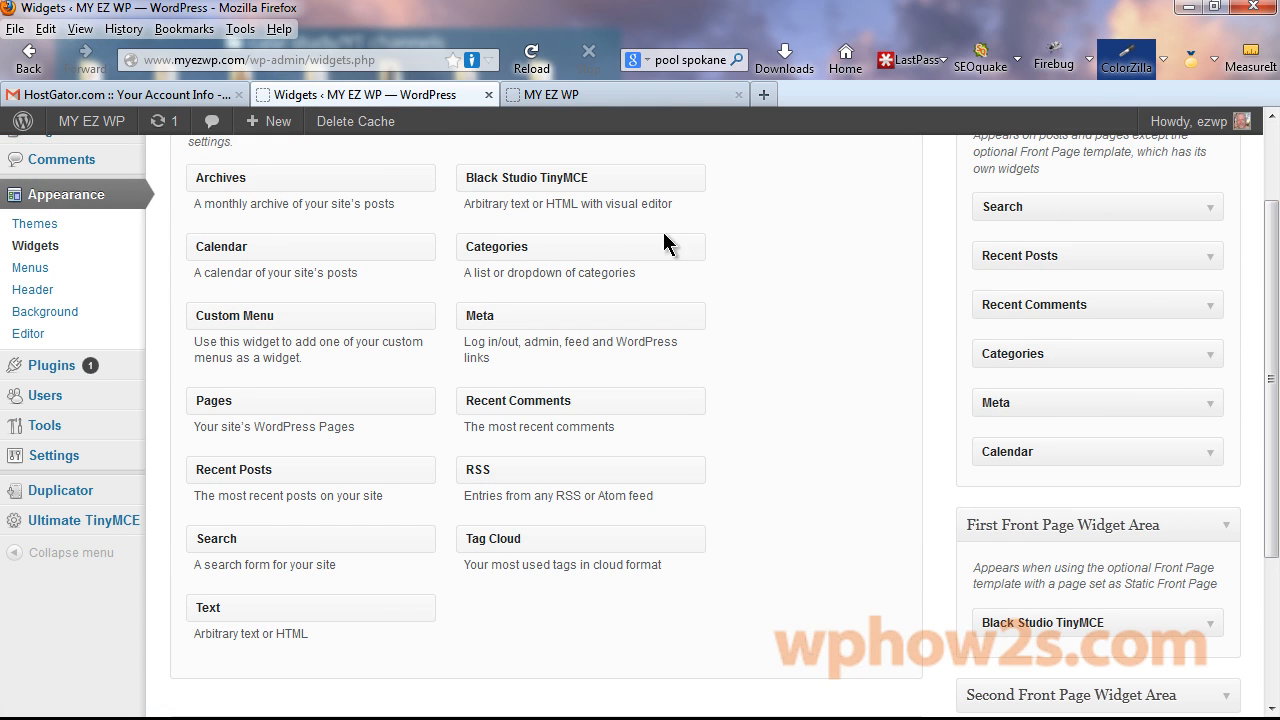
pyautogui.moveTo(520, 175)
pyautogui.mouseDown()
pyautogui.moveTo(812, 249)
pyautogui.moveTo(1034, 427)
pyautogui.moveTo(1072, 520)
pyautogui.moveTo(1085, 625)
pyautogui.moveTo(1065, 695)
pyautogui.moveTo(945, 495)
pyautogui.moveTo(522, 184)
pyautogui.mouseUp()
pyautogui.scroll(-4, 1240, 480)
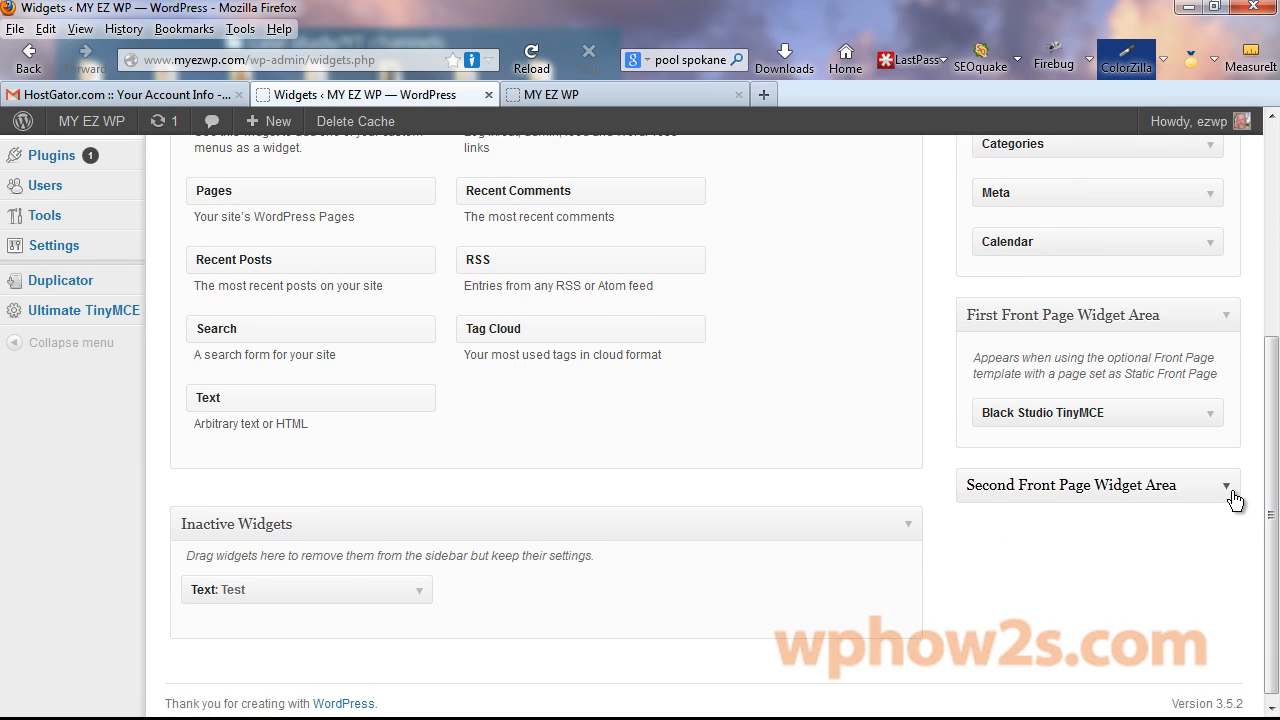
pyautogui.click(1230, 490)
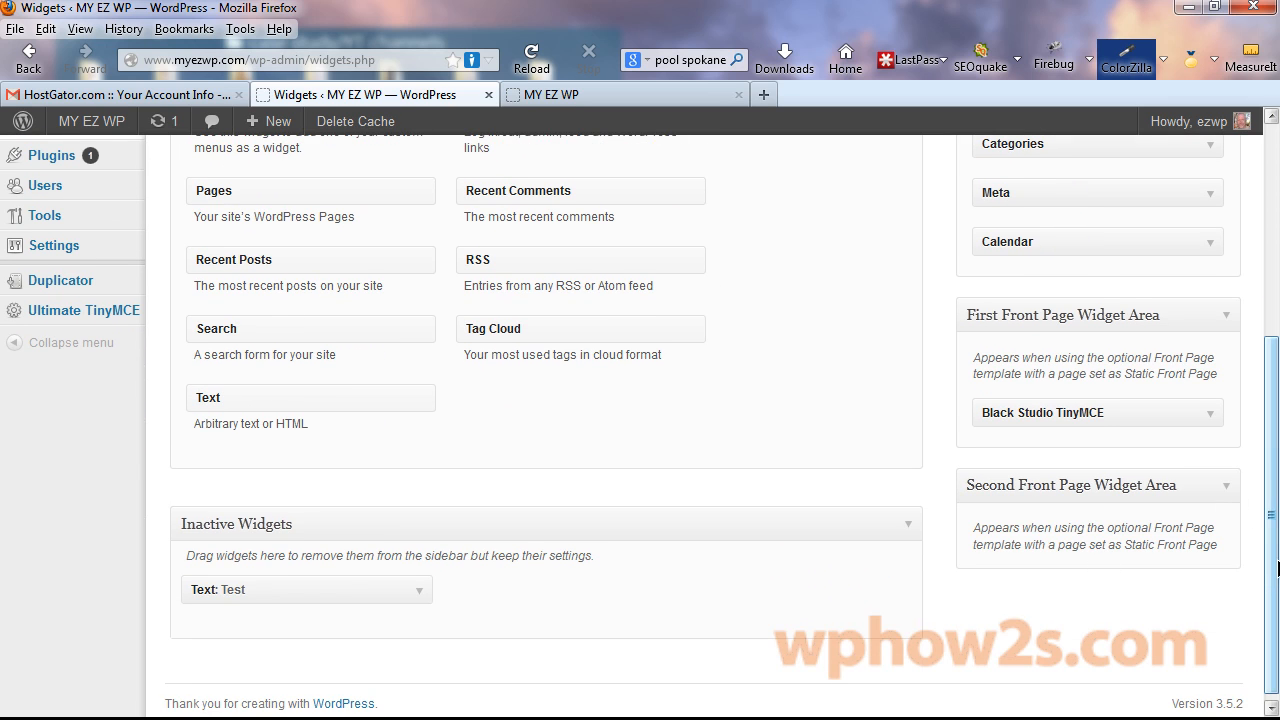
pyautogui.moveTo(1278, 568); pyautogui.dragTo(1278, 404)
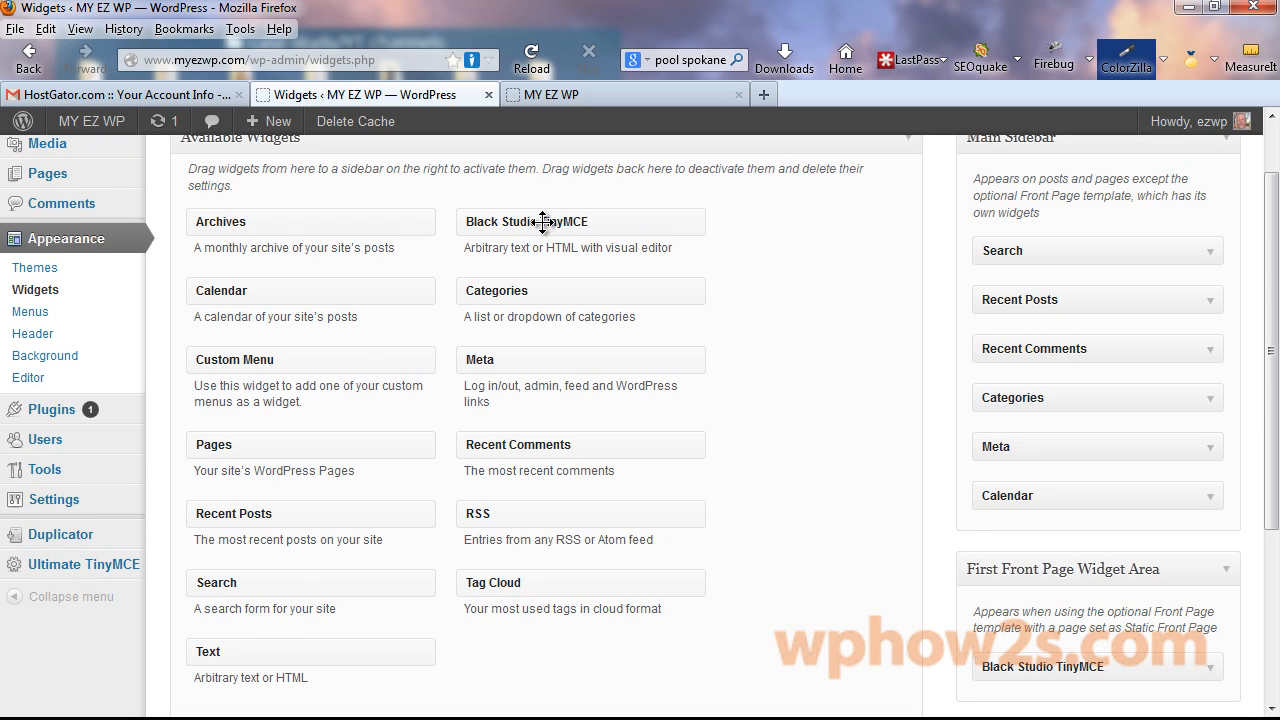
pyautogui.moveTo(541, 221); pyautogui.dragTo(1060, 568)
pyautogui.scroll(-5, 1276, 481)
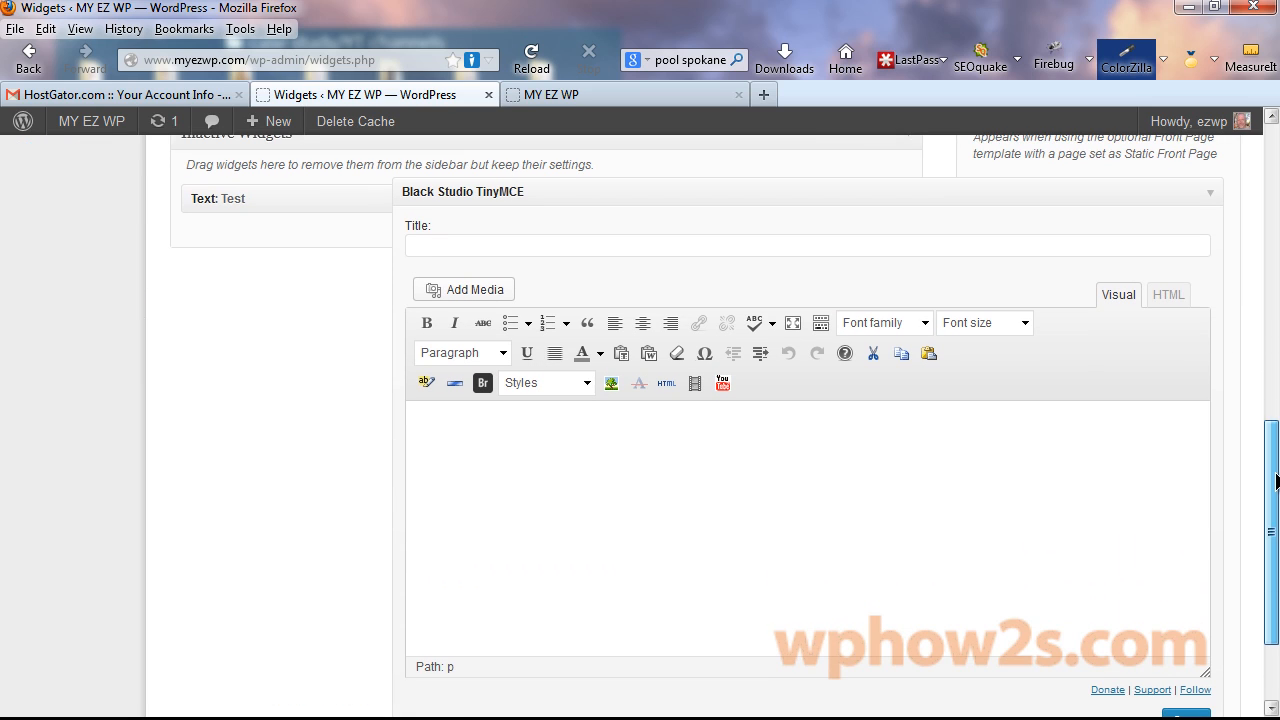
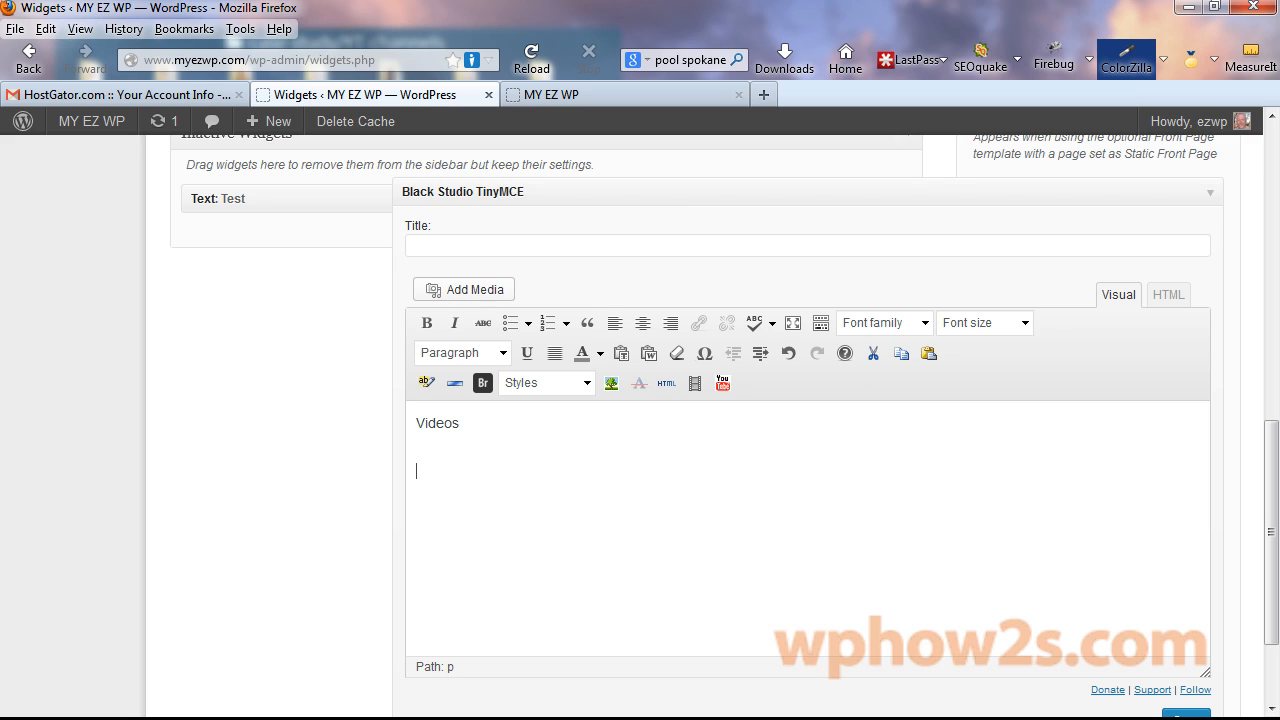
# Paste the description paragraph under the title and format Videos as Heading 3.
pyautogui.write('This is the second front page widget area. This content was configured without using any HTML code. Click on the icon to the left to go to the Videos page.')
pyautogui.moveTo(415, 422); pyautogui.dragTo(480, 423)
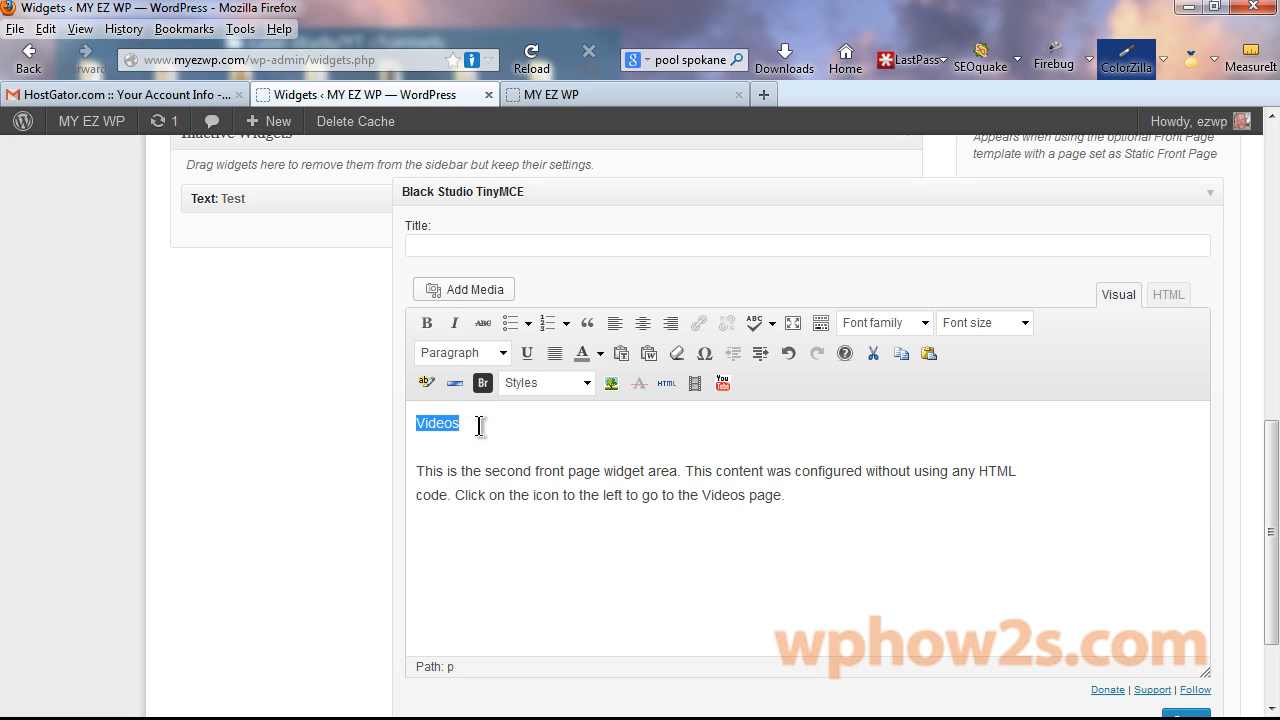
pyautogui.click(502, 352)
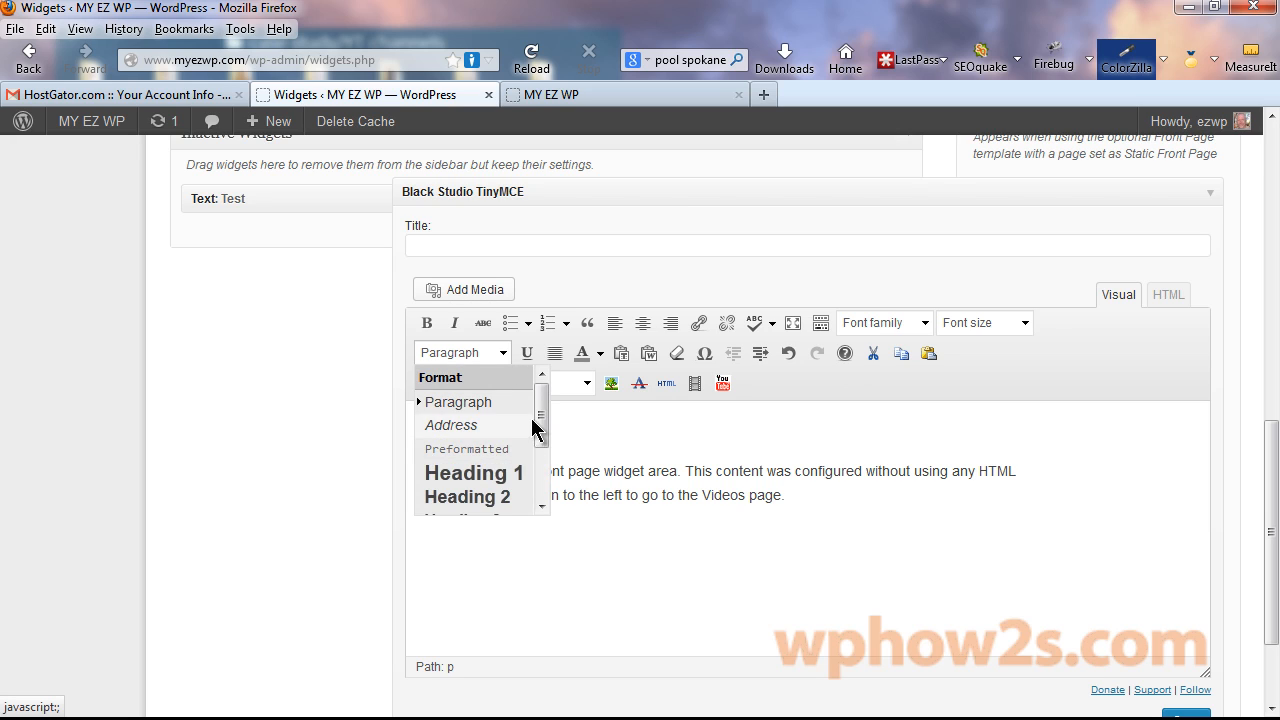
pyautogui.scroll(-1, 488, 460)
pyautogui.click(491, 463)
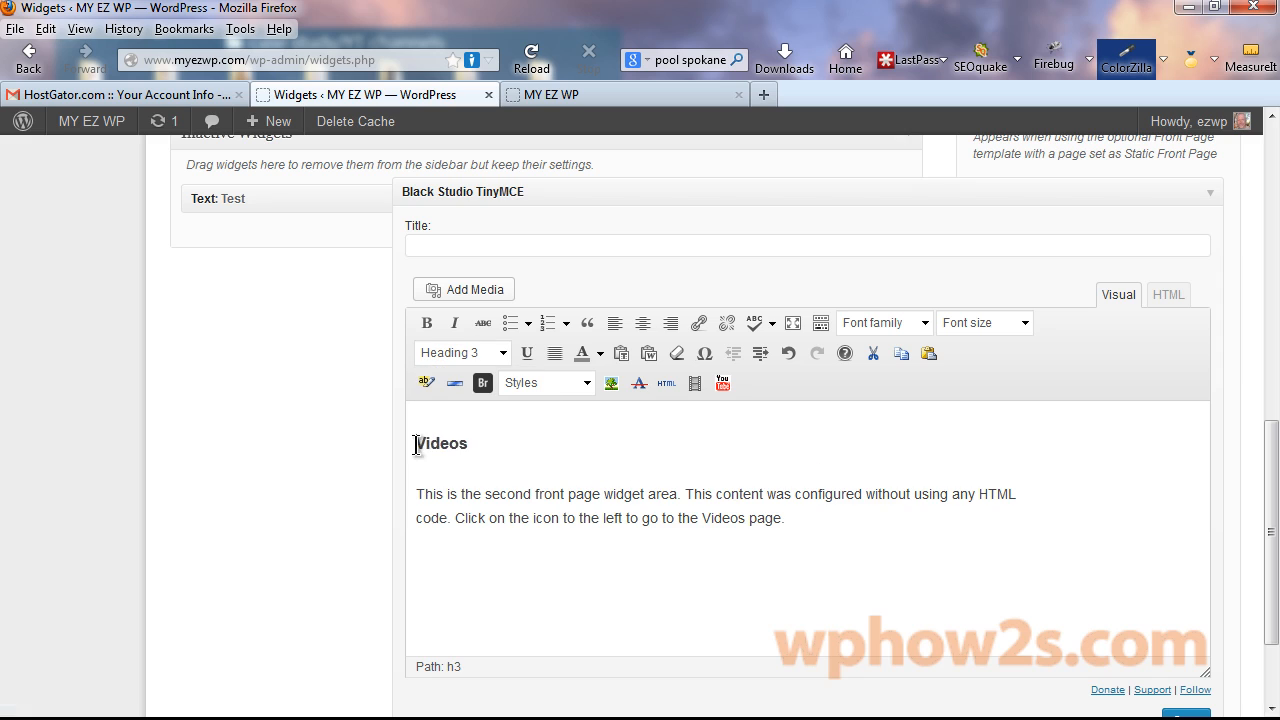
# Upload the Movies-icon image, insert it beside the Videos heading, and save the widget.
pyautogui.click(478, 291)
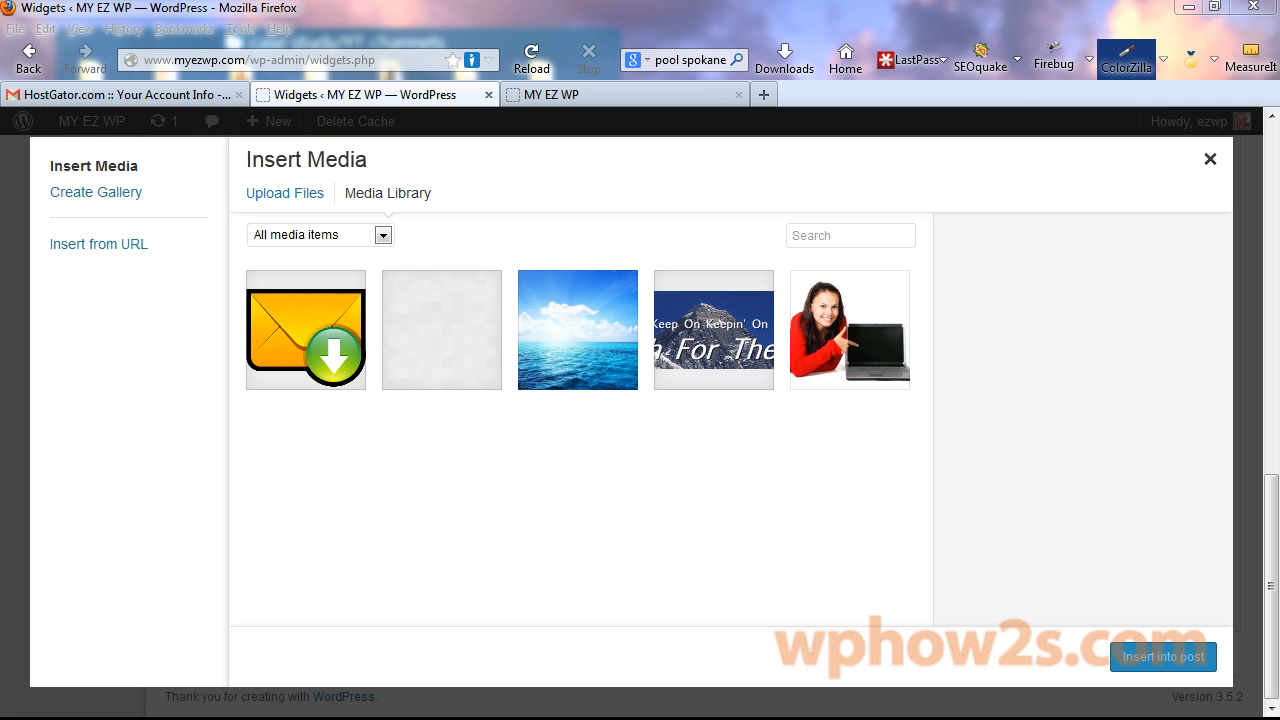
pyautogui.moveTo(240, 530); pyautogui.dragTo(520, 395)
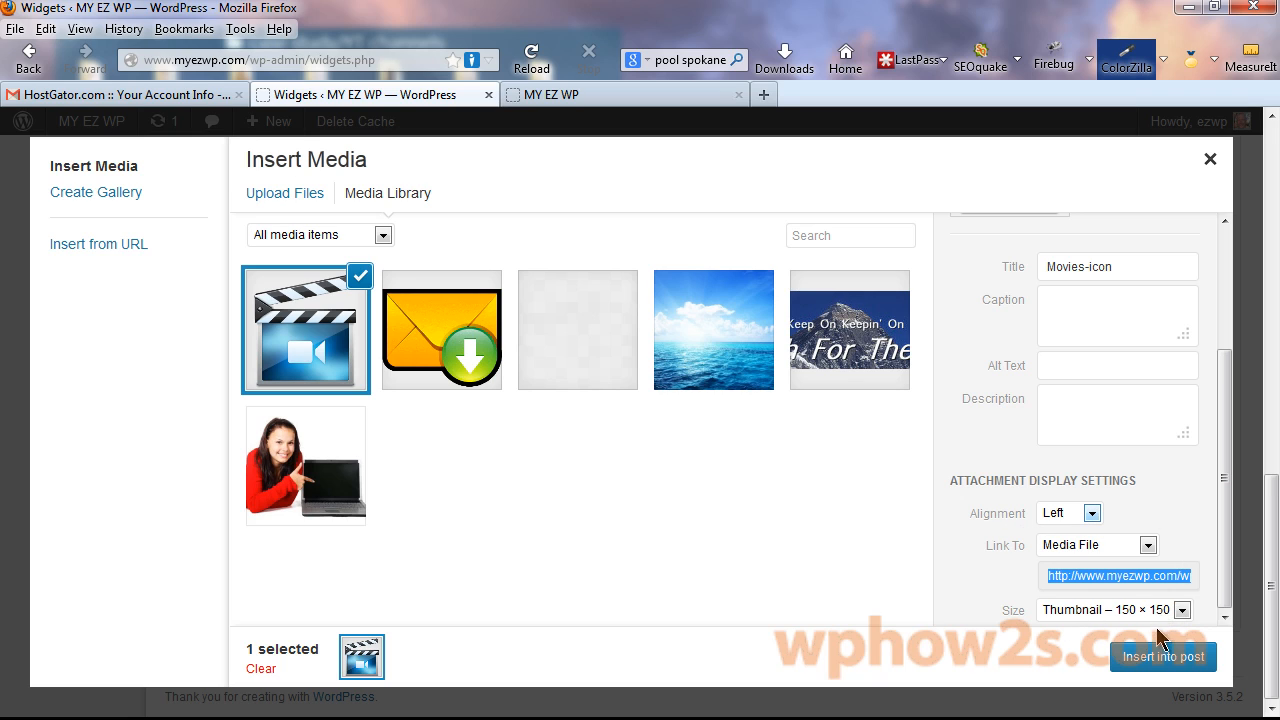
pyautogui.click(1160, 668)
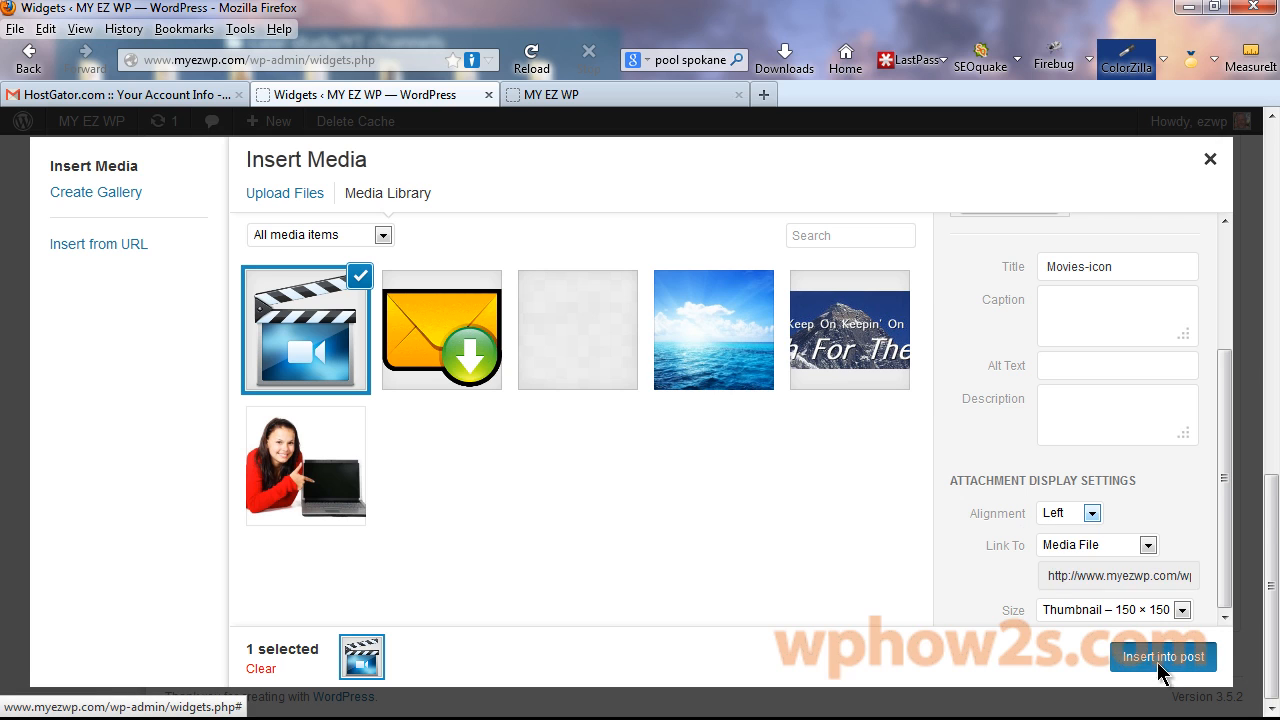
pyautogui.moveTo(1270, 458); pyautogui.dragTo(1268, 531)
pyautogui.click(1182, 614)
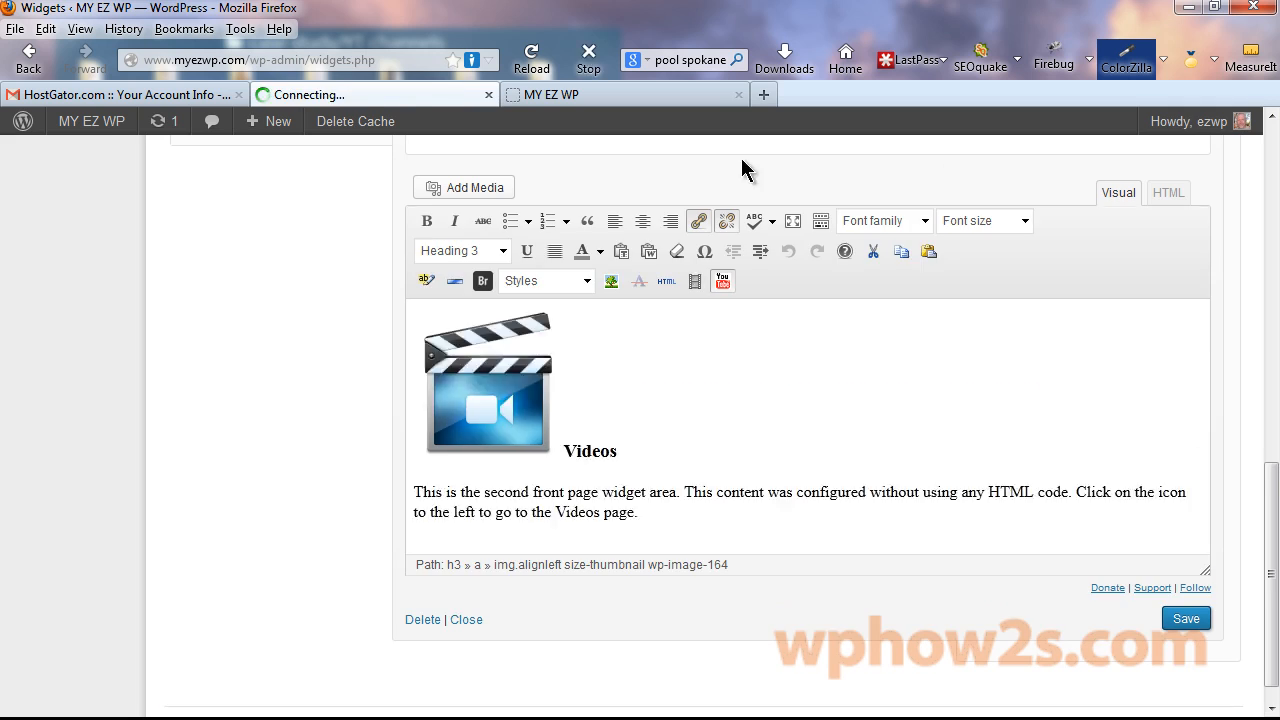
# Reload the live site and check the new Videos widget on the front page.
pyautogui.click(571, 94)
pyautogui.rightClick(572, 93)
pyautogui.click(637, 105)
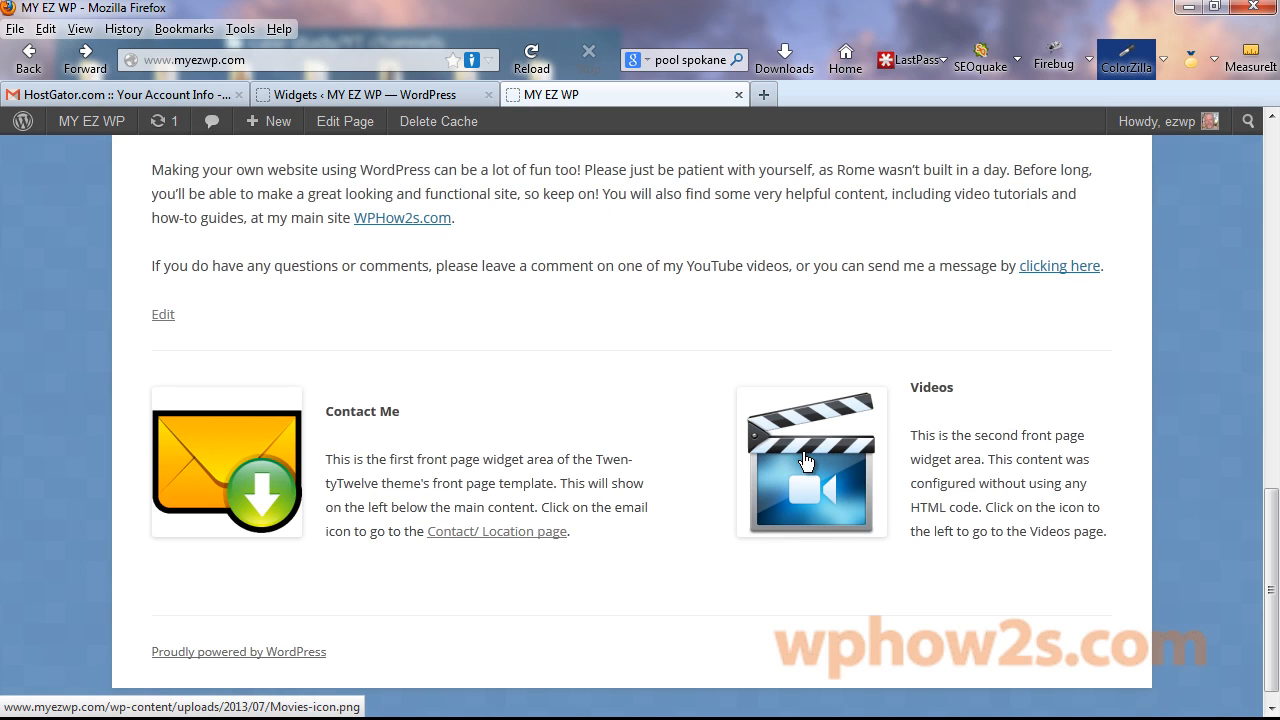
pyautogui.moveTo(1031, 531); pyautogui.dragTo(1103, 531)
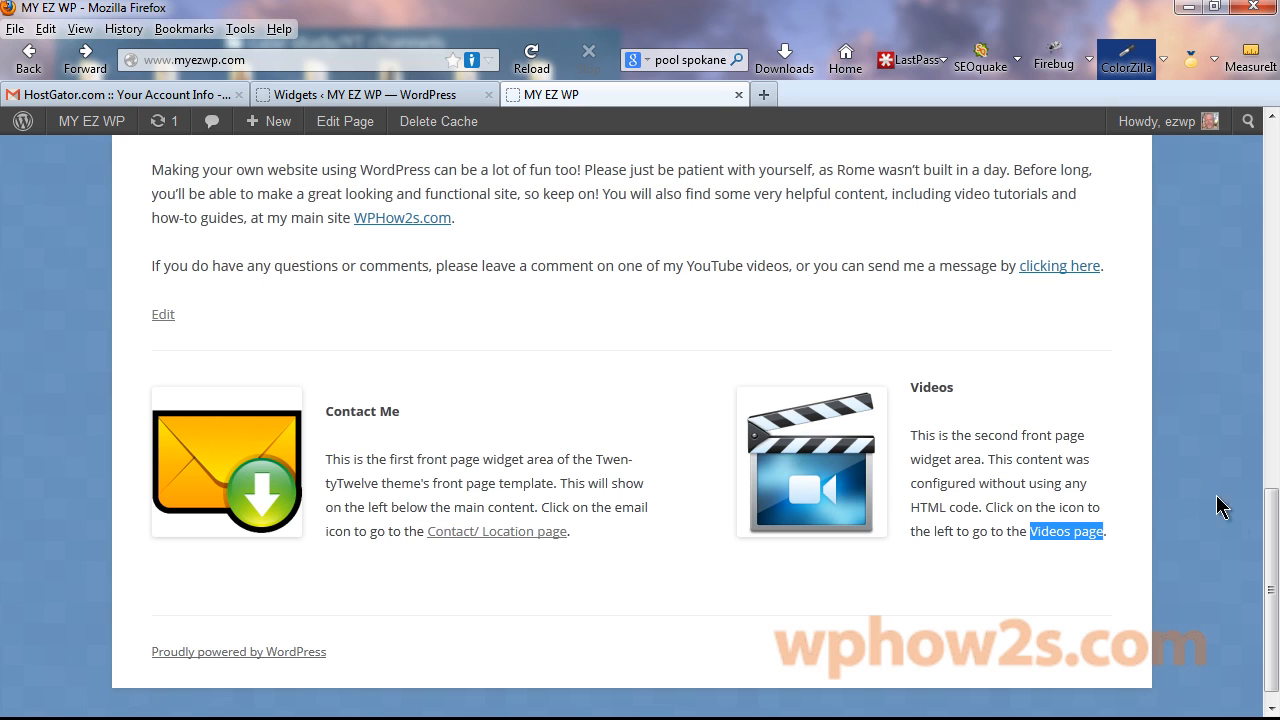
pyautogui.moveTo(1271, 571); pyautogui.dragTo(1198, 188)
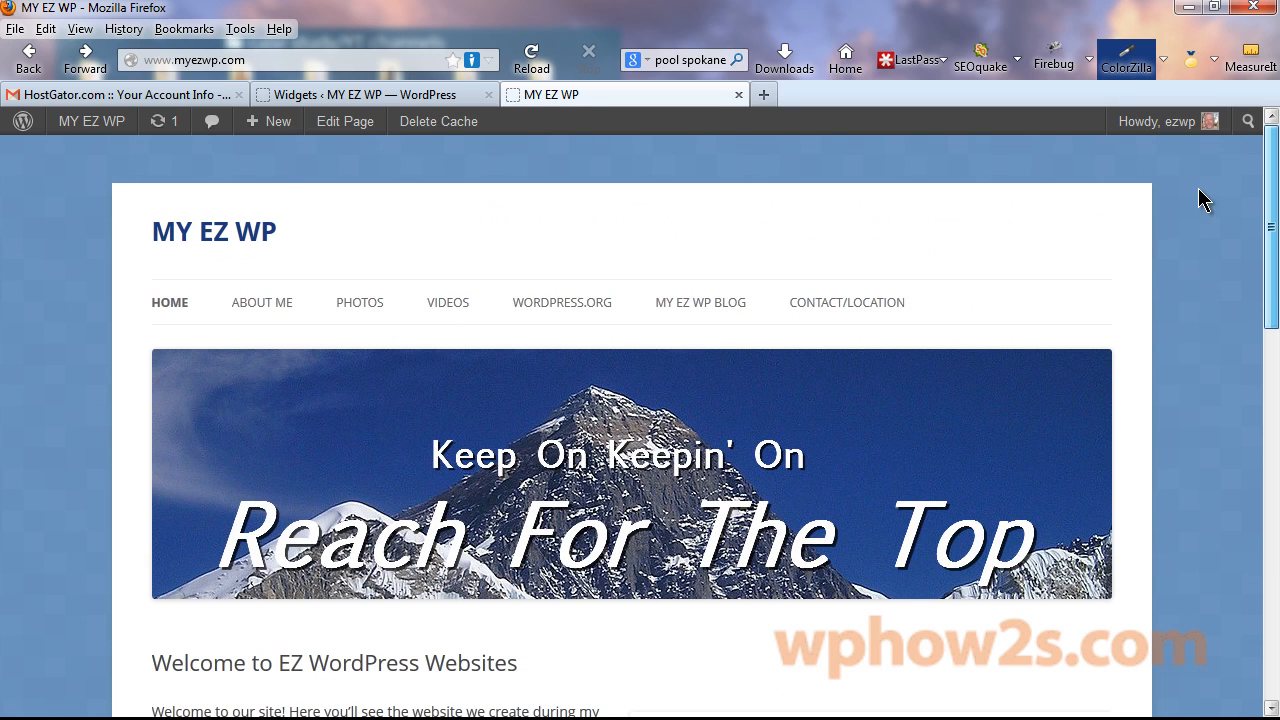
# Open the Videos page, copy its web address, and return to the Videos widget editor.
pyautogui.click(449, 306)
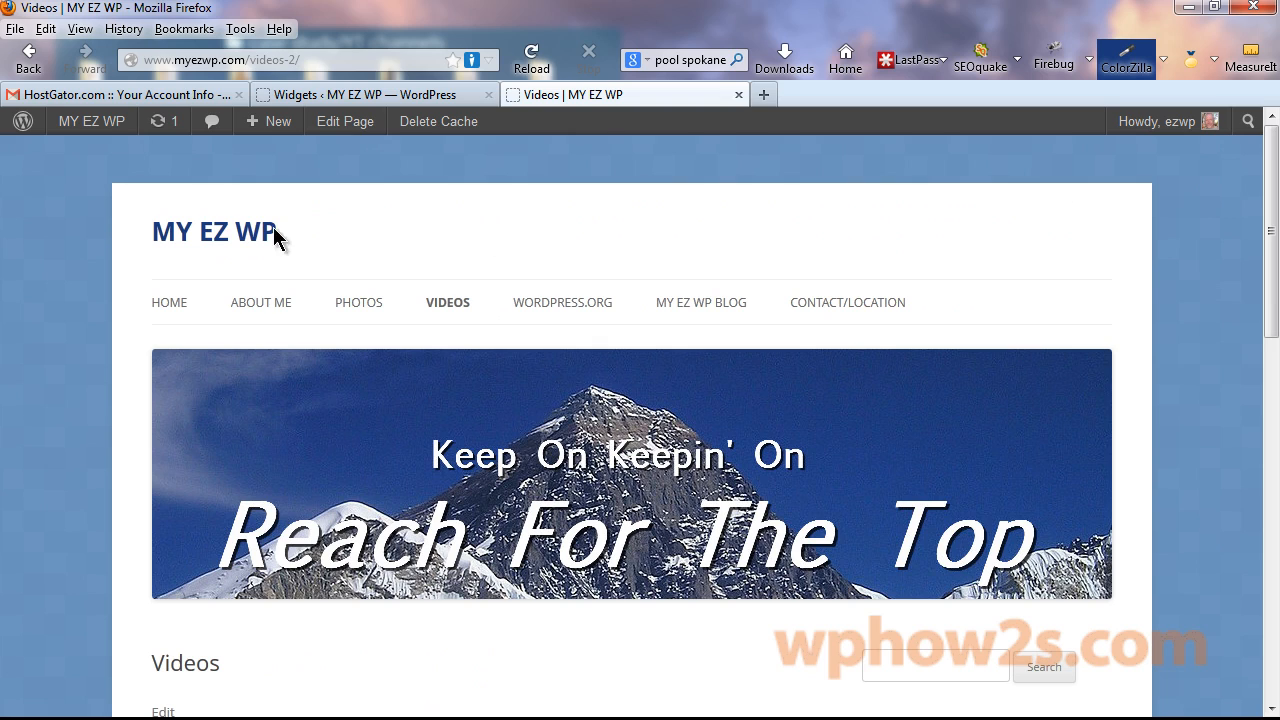
pyautogui.click(215, 58)
pyautogui.rightClick(215, 58)
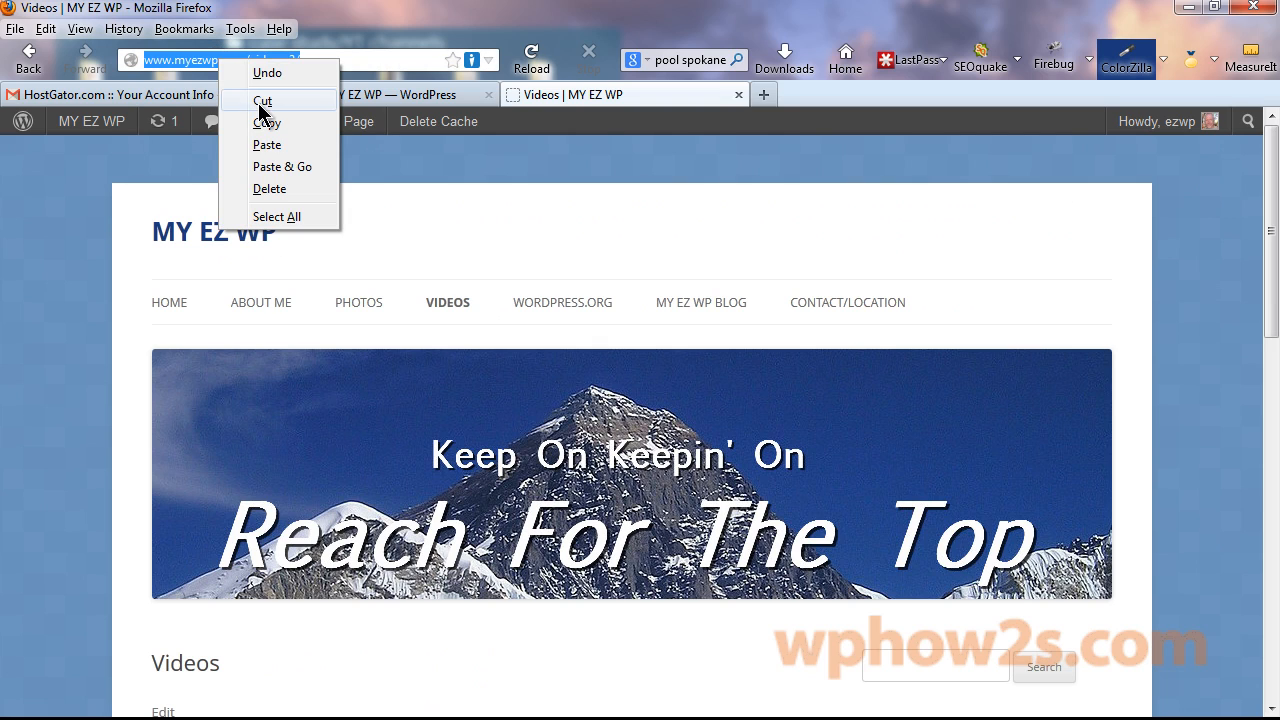
pyautogui.click(260, 121)
pyautogui.click(365, 94)
pyautogui.click(487, 412)
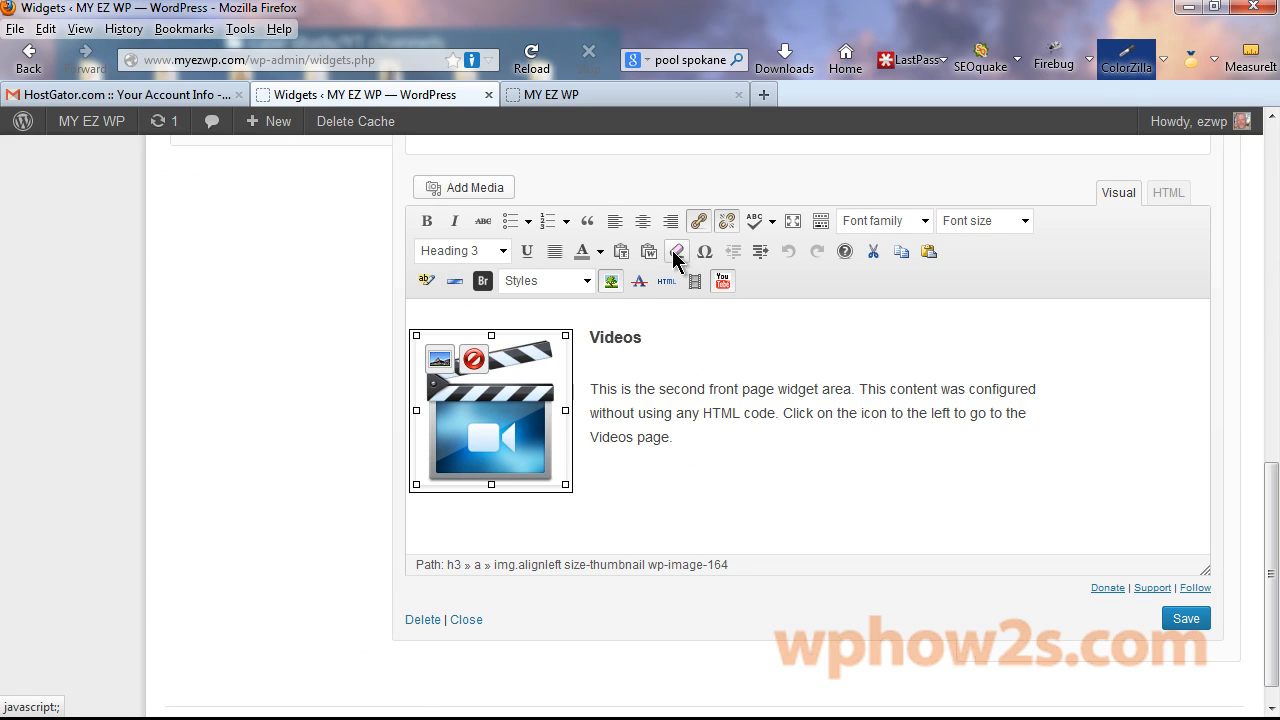
# Link the clapboard image to the copied Videos page address (/videos-2/).
pyautogui.click(441, 366)
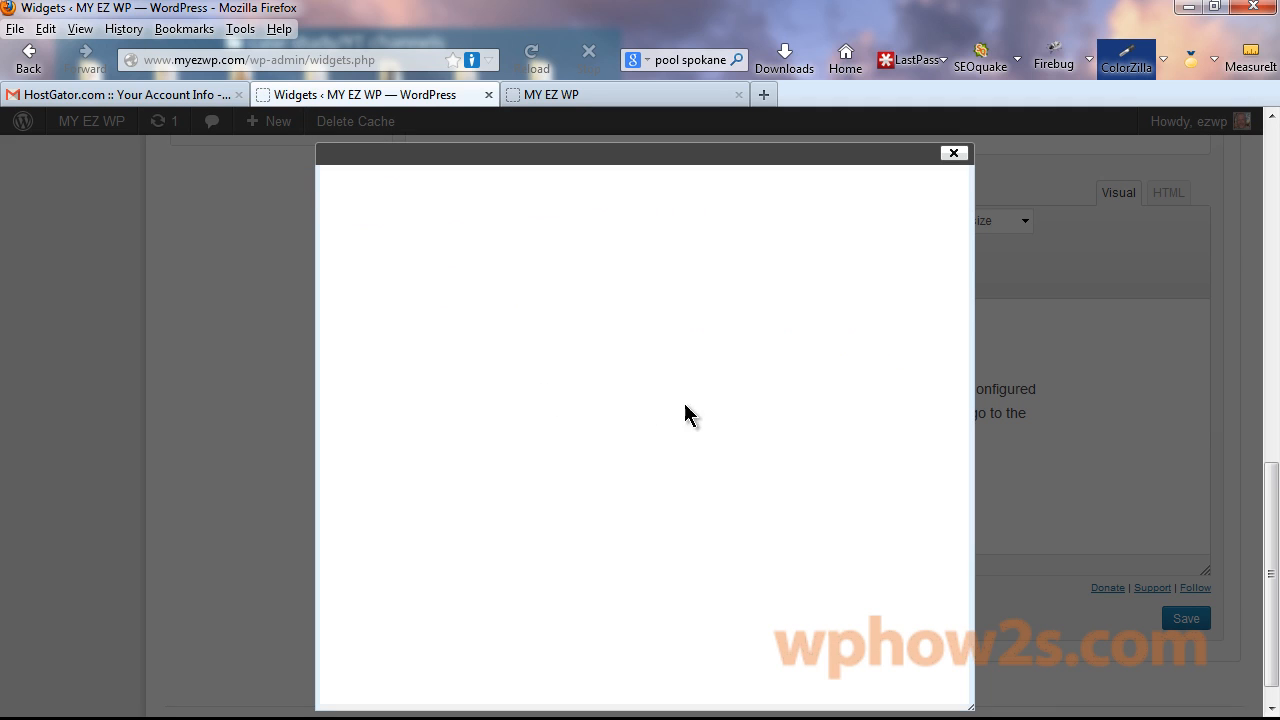
pyautogui.click(950, 160)
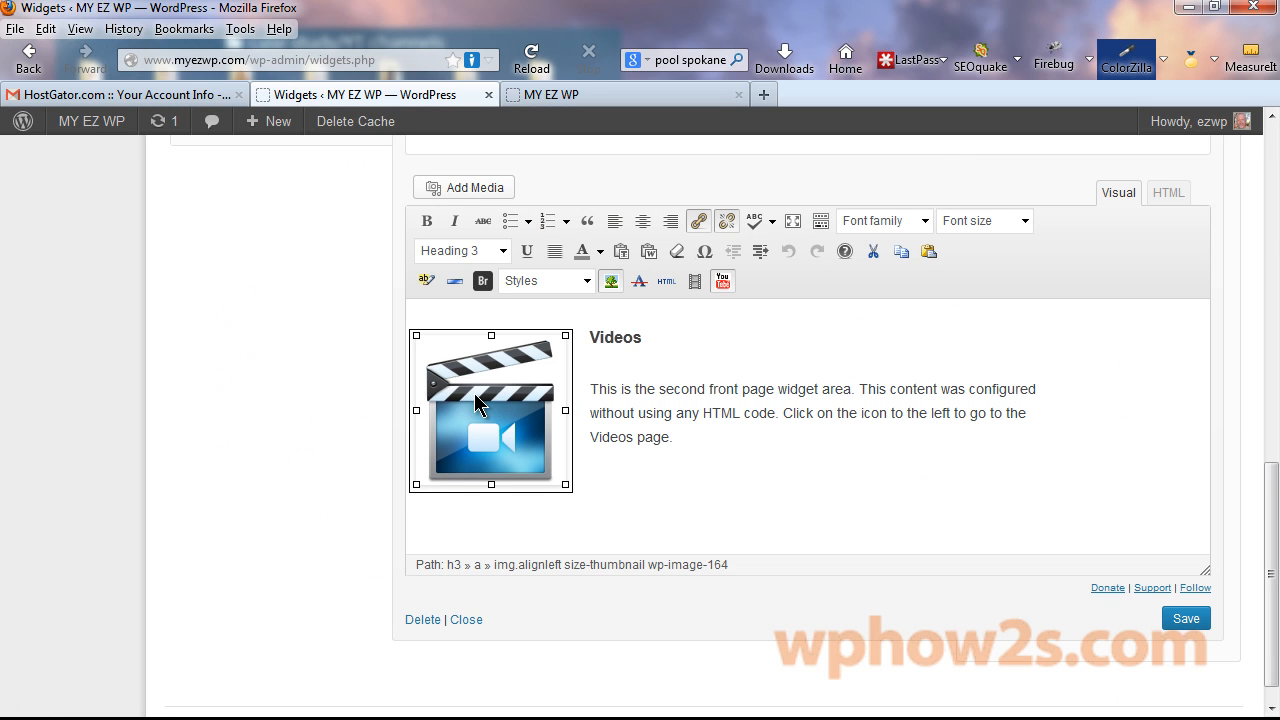
pyautogui.click(697, 223)
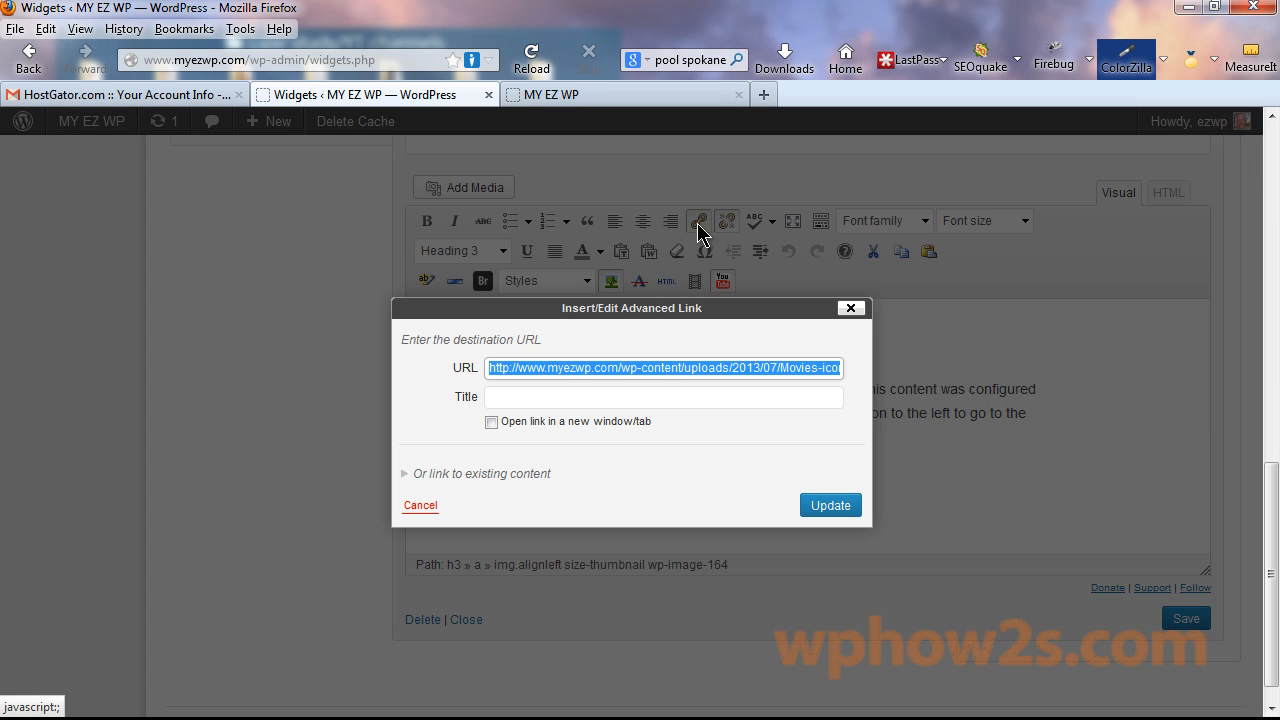
pyautogui.rightClick(602, 367)
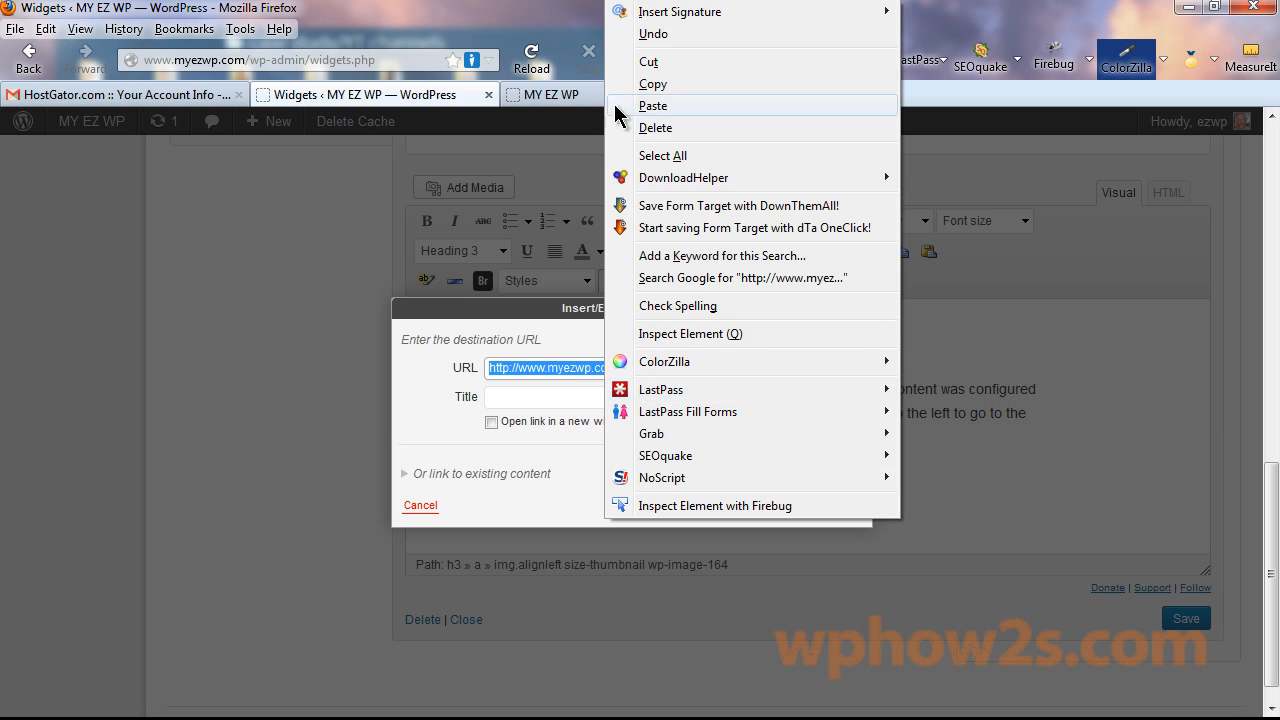
pyautogui.click(645, 106)
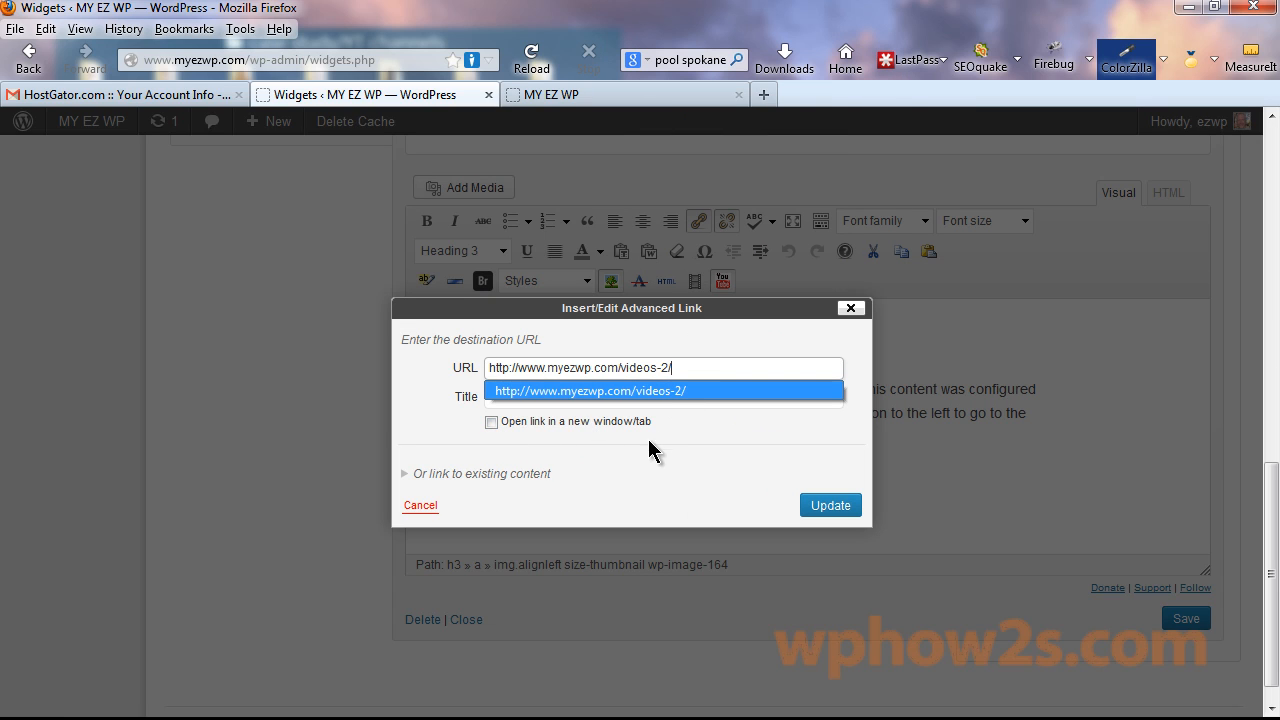
pyautogui.click(832, 506)
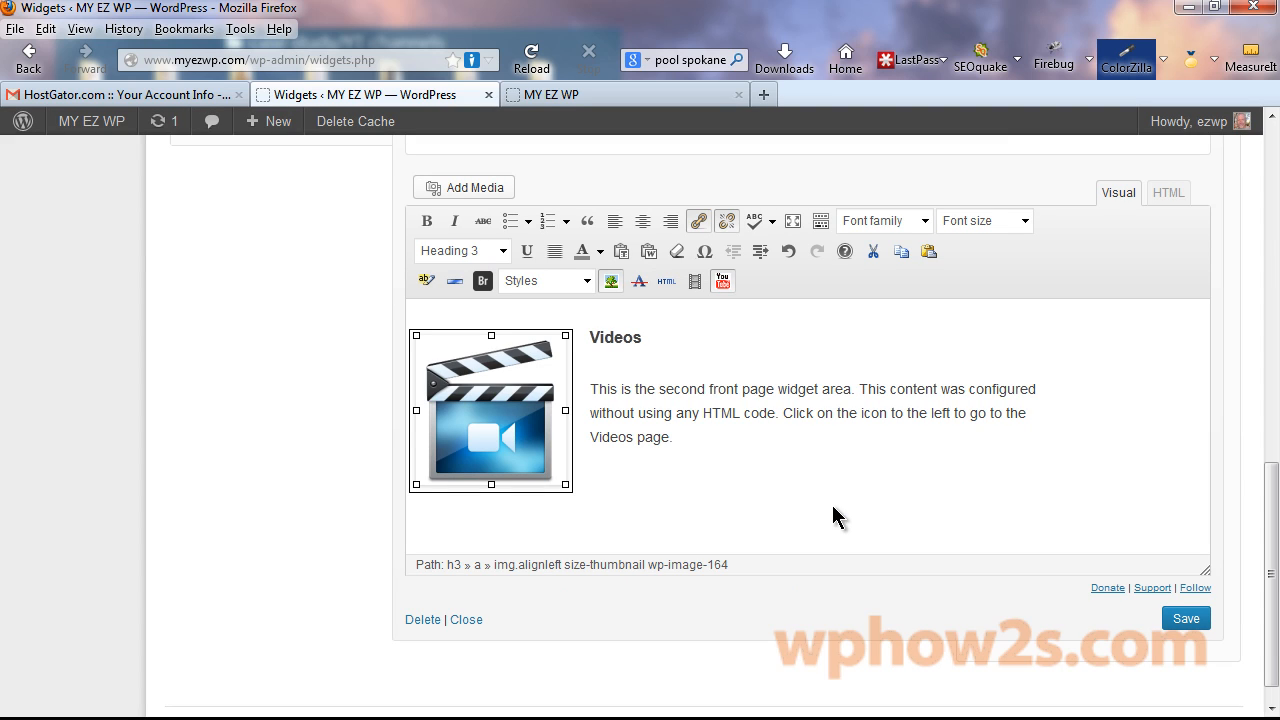
# Link the 'Videos page' text to the same /videos-2/ address and save the widget.
pyautogui.moveTo(590, 437); pyautogui.dragTo(668, 437)
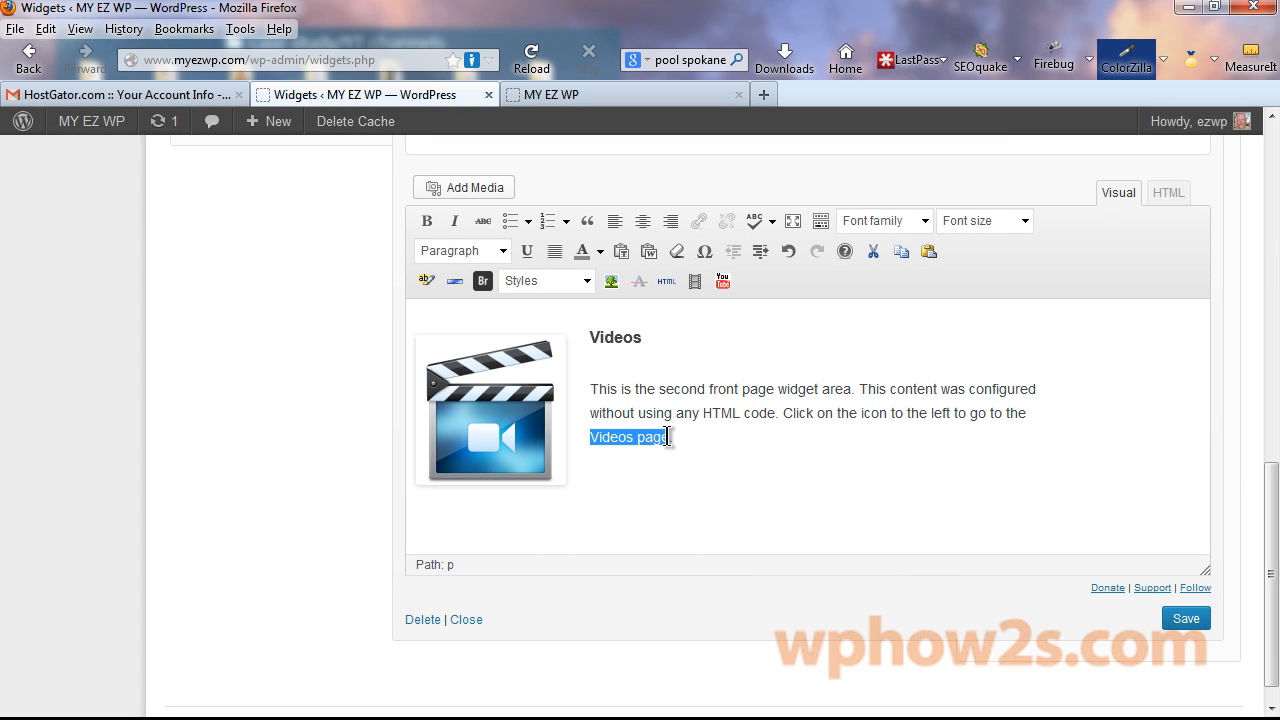
pyautogui.click(698, 220)
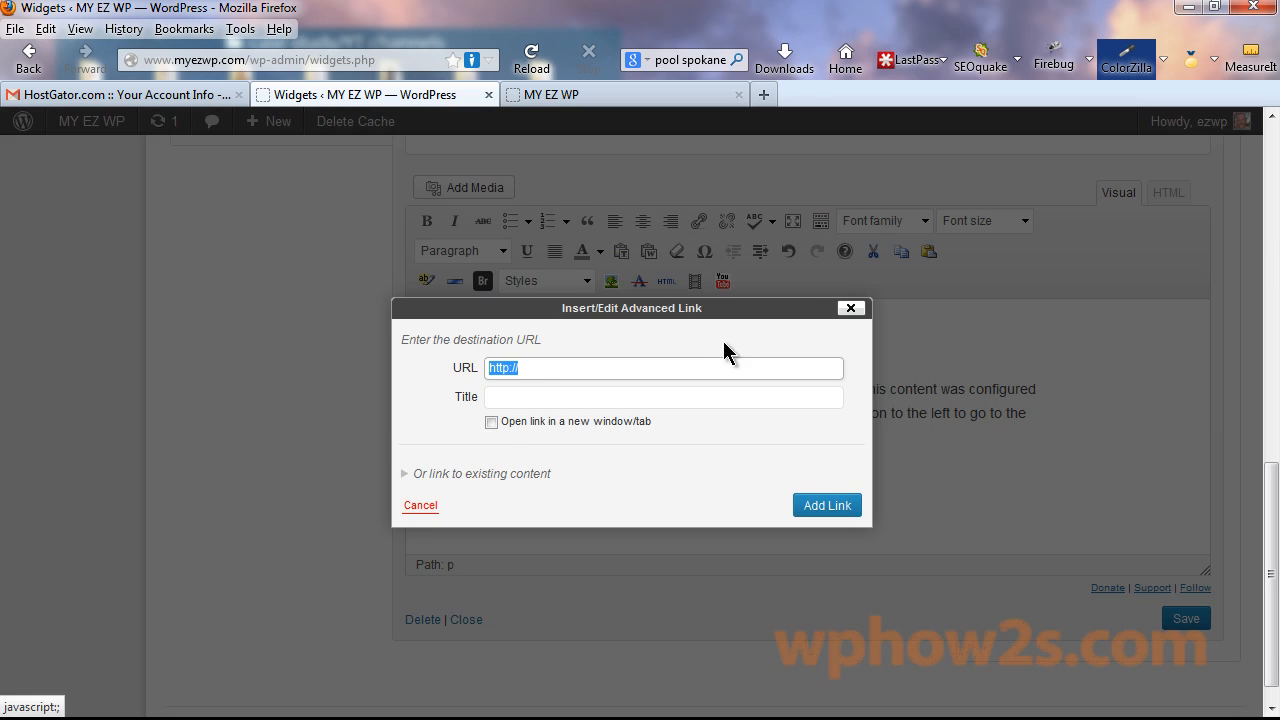
pyautogui.rightClick(515, 368)
pyautogui.click(560, 122)
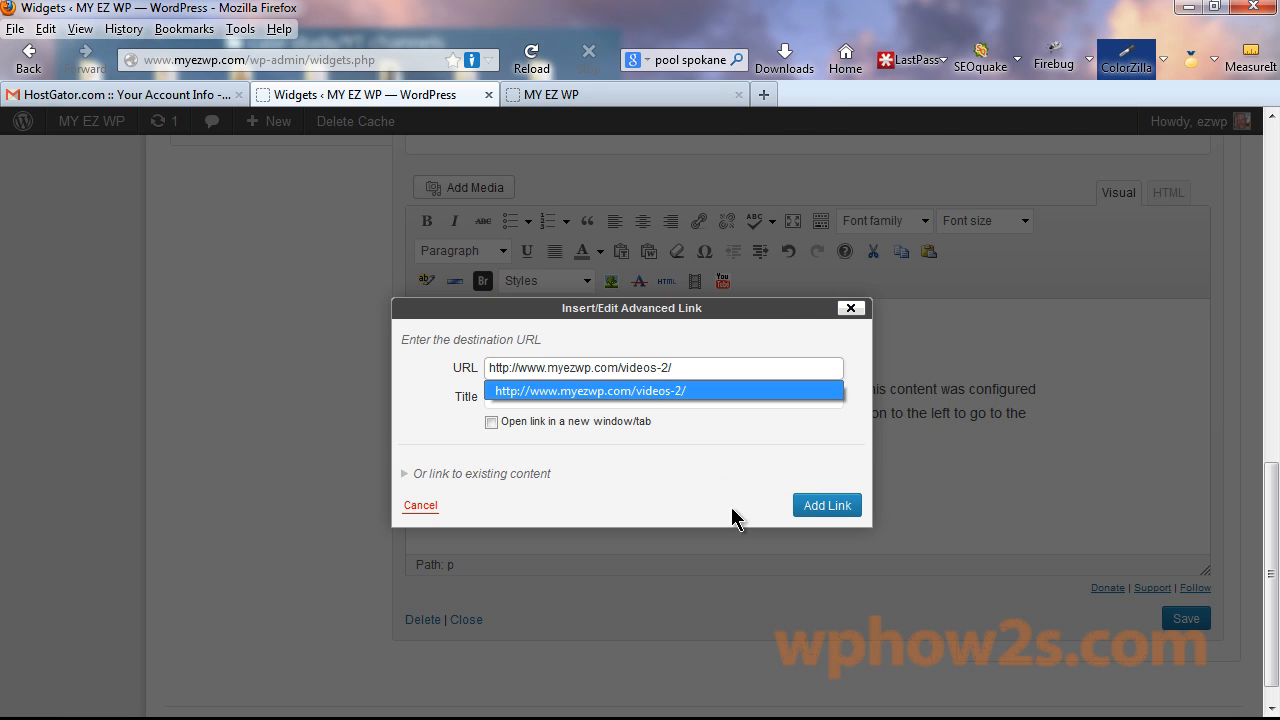
pyautogui.click(828, 506)
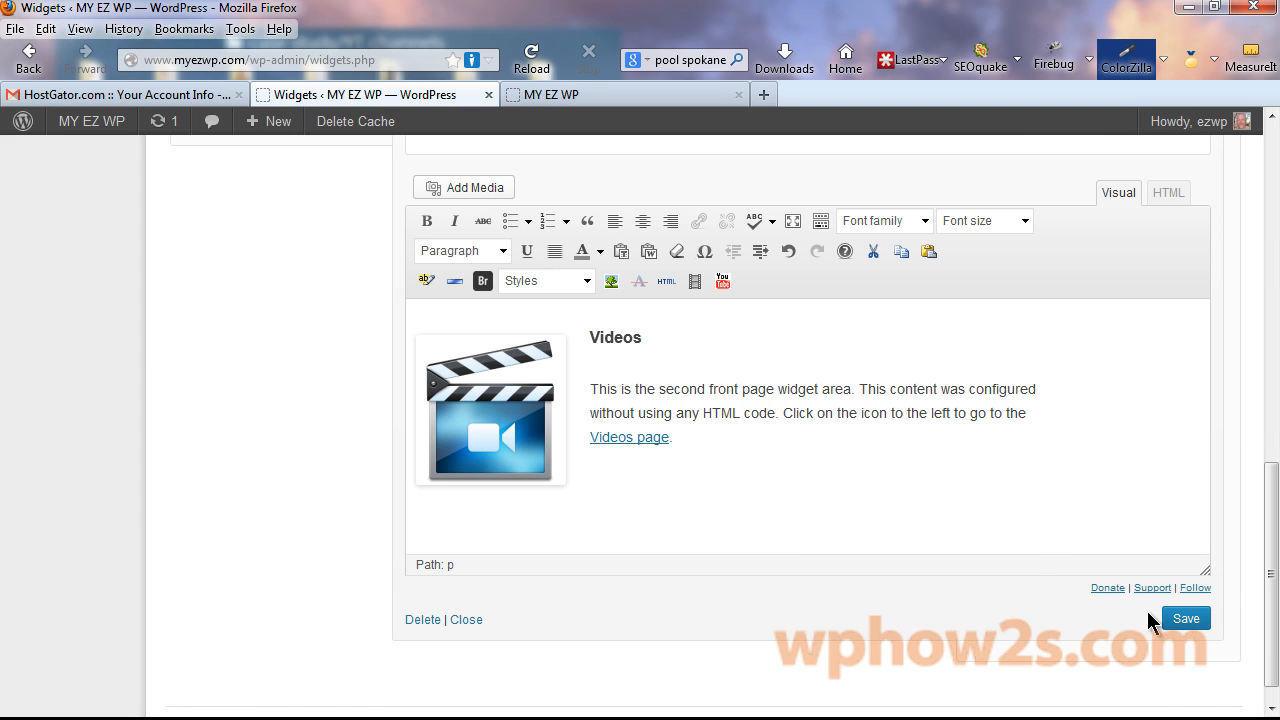
pyautogui.click(1182, 618)
# Reload the live site and confirm both the clapboard image and 'Videos page' text open Videos.
pyautogui.click(606, 96)
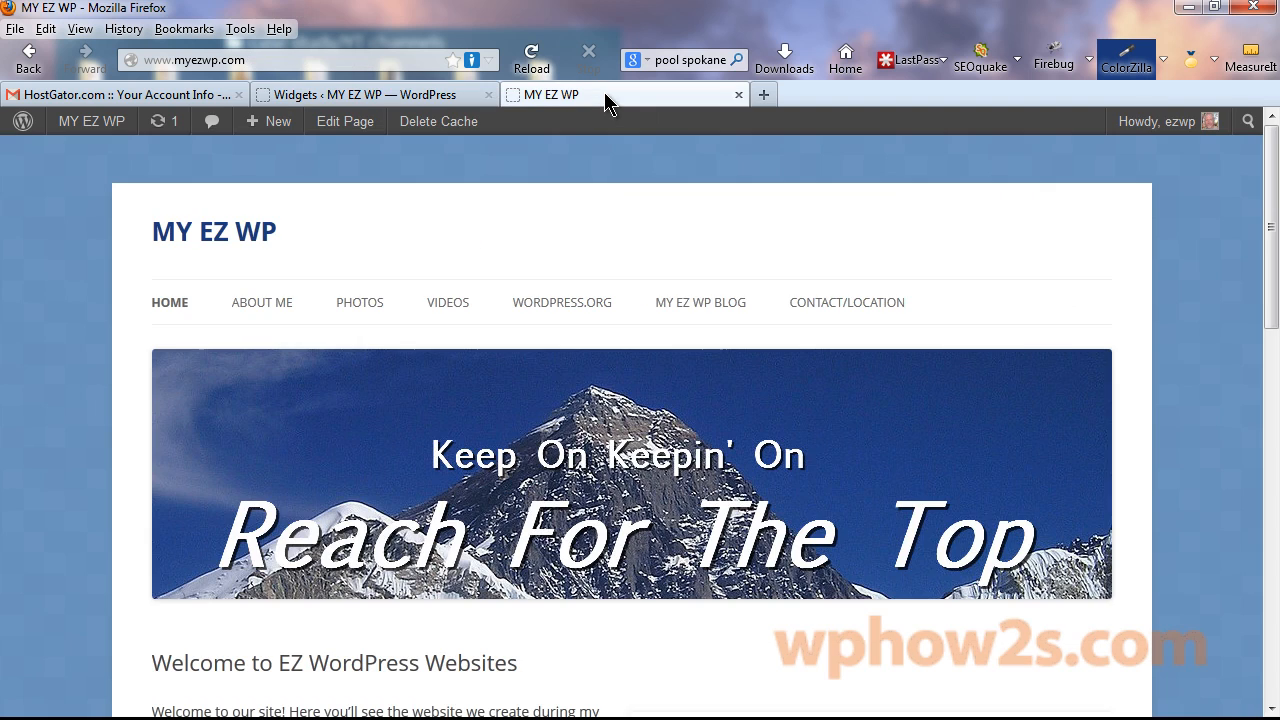
pyautogui.rightClick(606, 97)
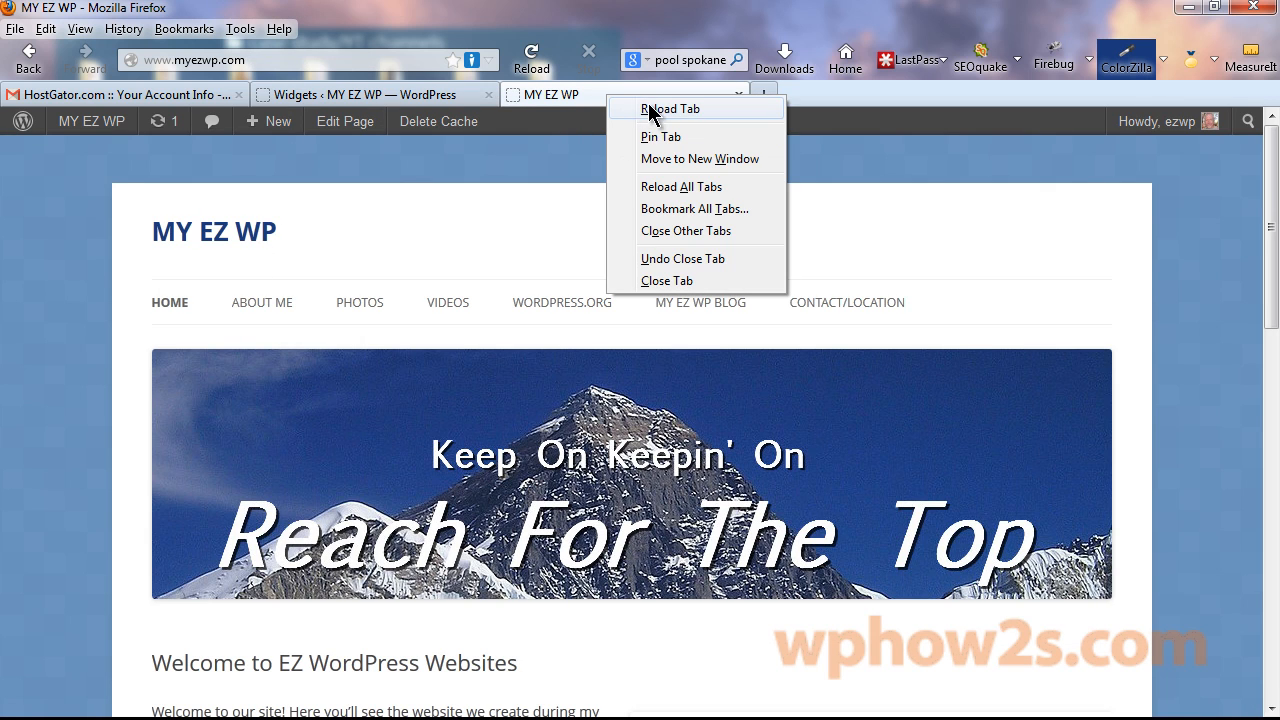
pyautogui.click(650, 109)
pyautogui.moveTo(1275, 165); pyautogui.dragTo(1275, 517)
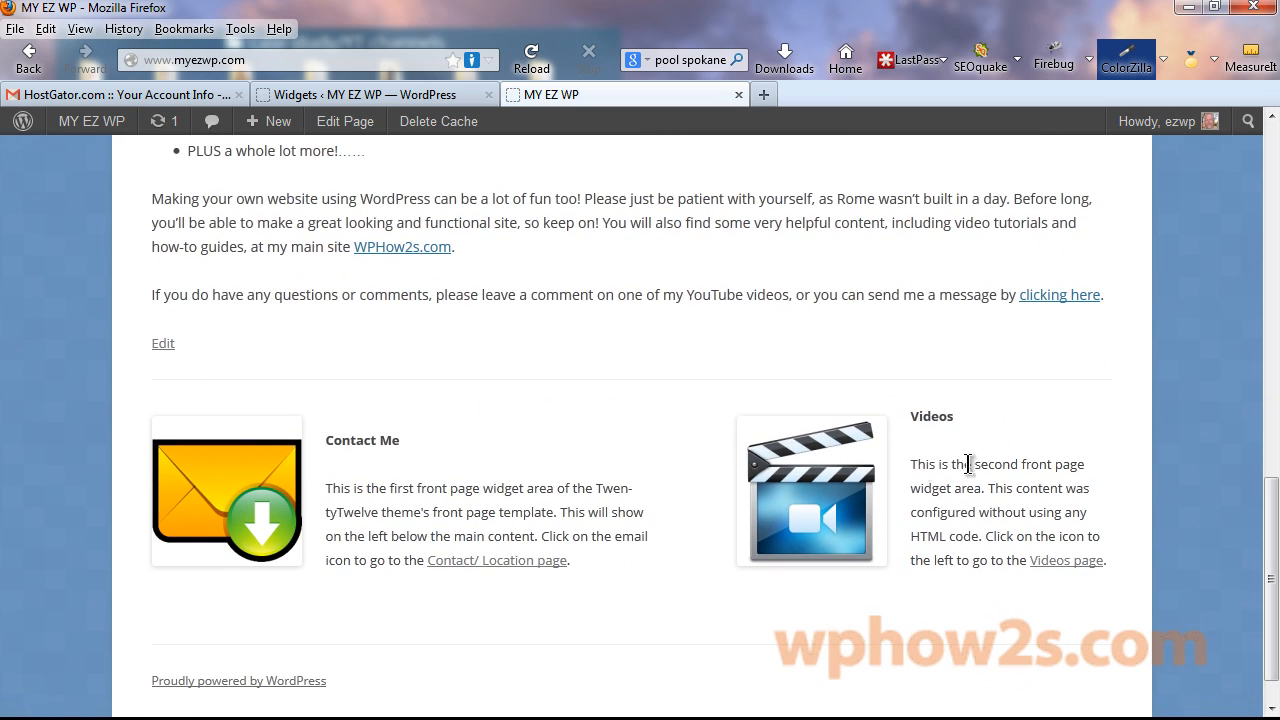
pyautogui.click(790, 510)
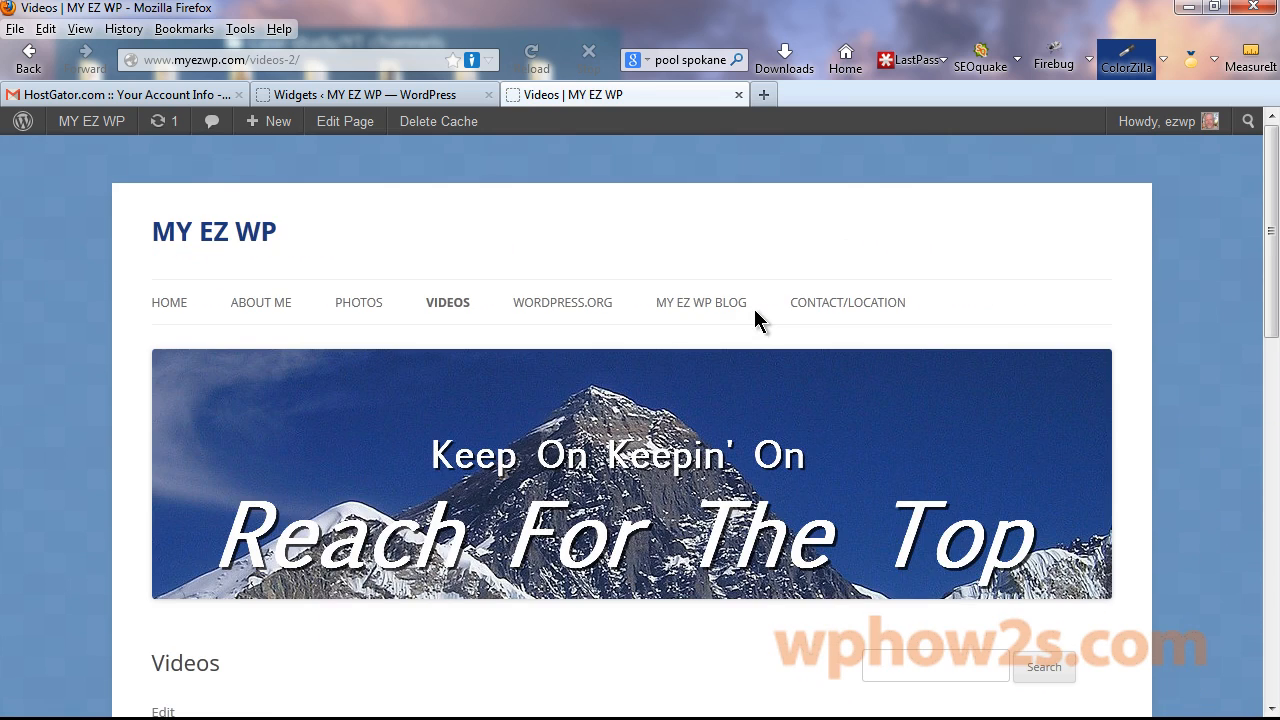
pyautogui.click(29, 60)
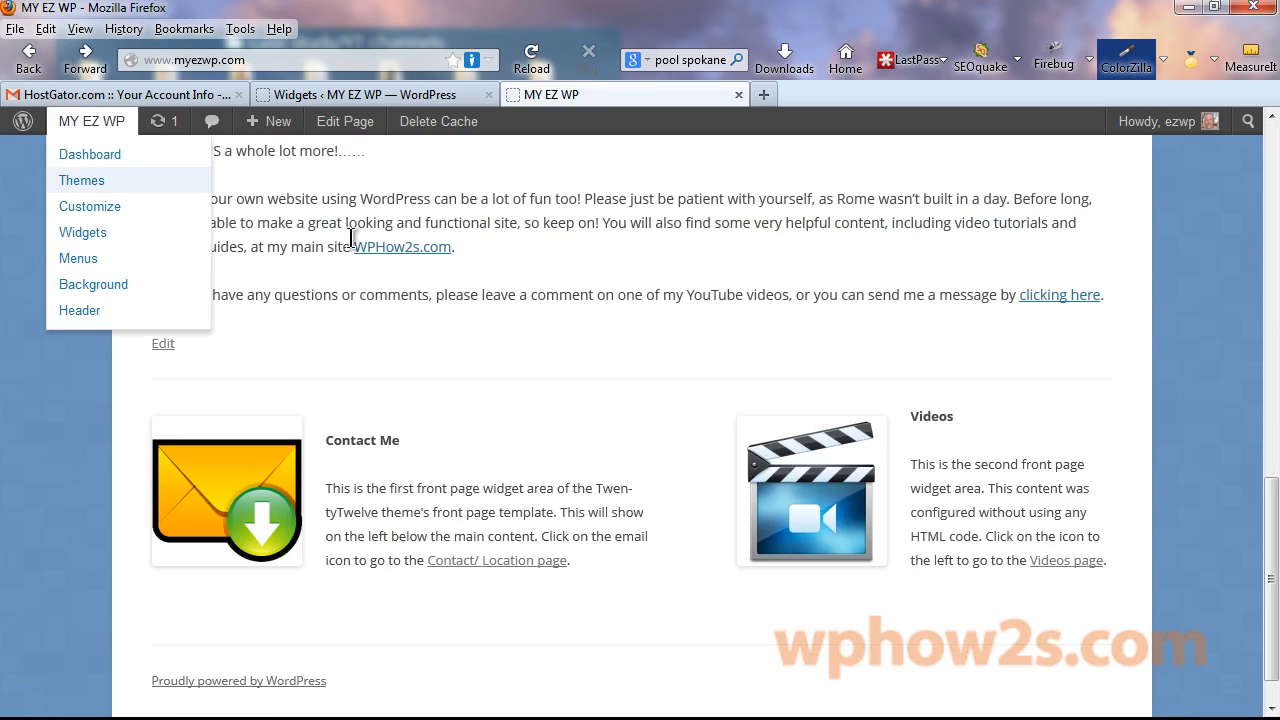
pyautogui.click(1062, 560)
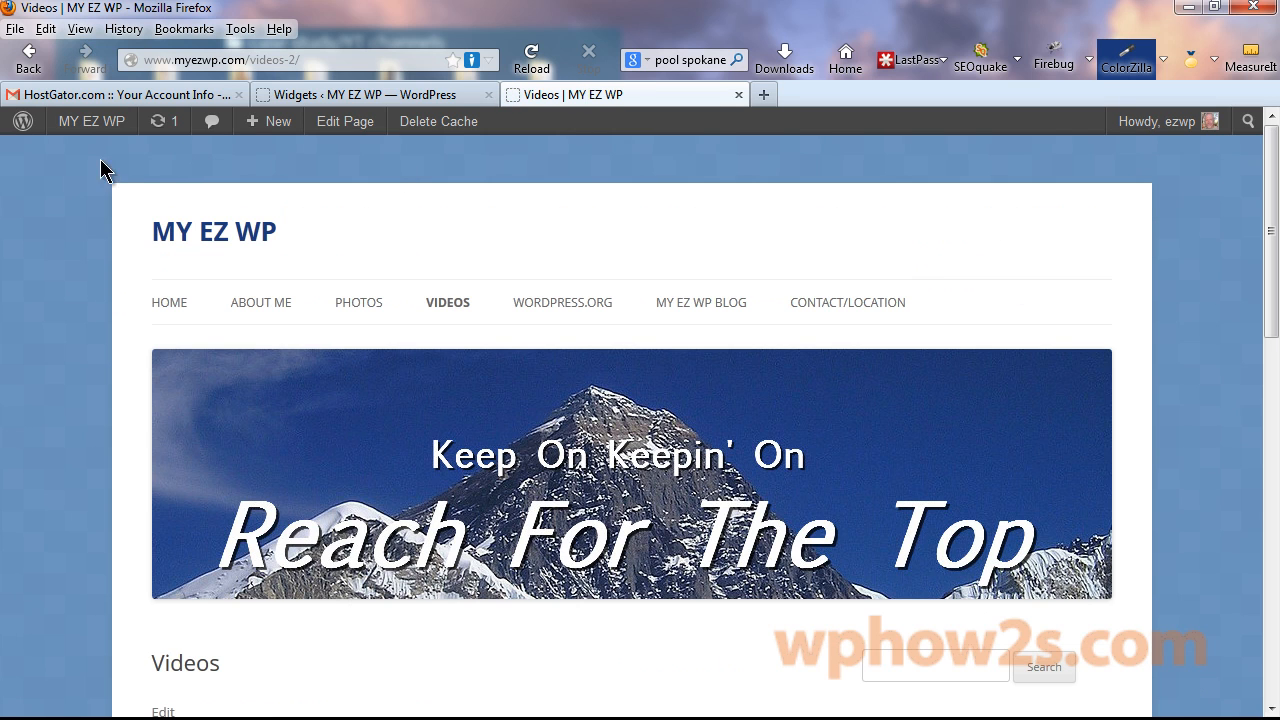
pyautogui.click(26, 55)
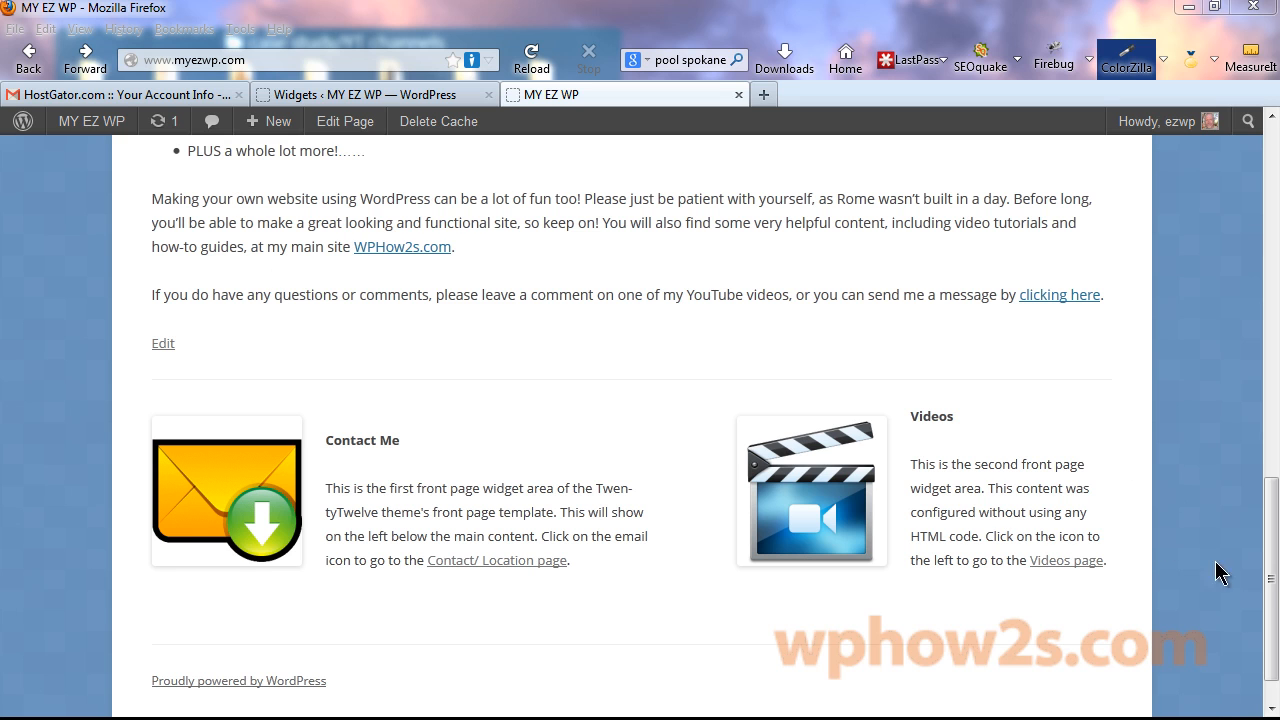
# Open the live About Me page, then go back to the Widgets admin.
pyautogui.moveTo(1270, 588); pyautogui.dragTo(1237, 251)
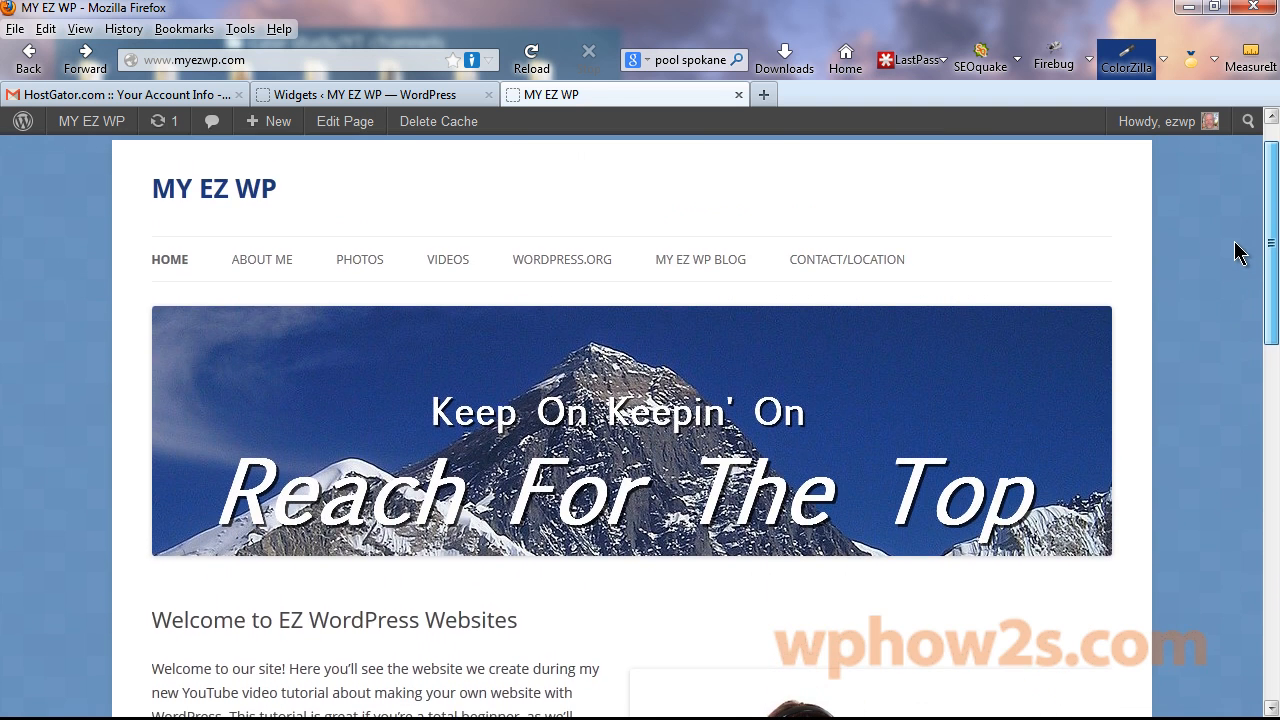
pyautogui.click(254, 268)
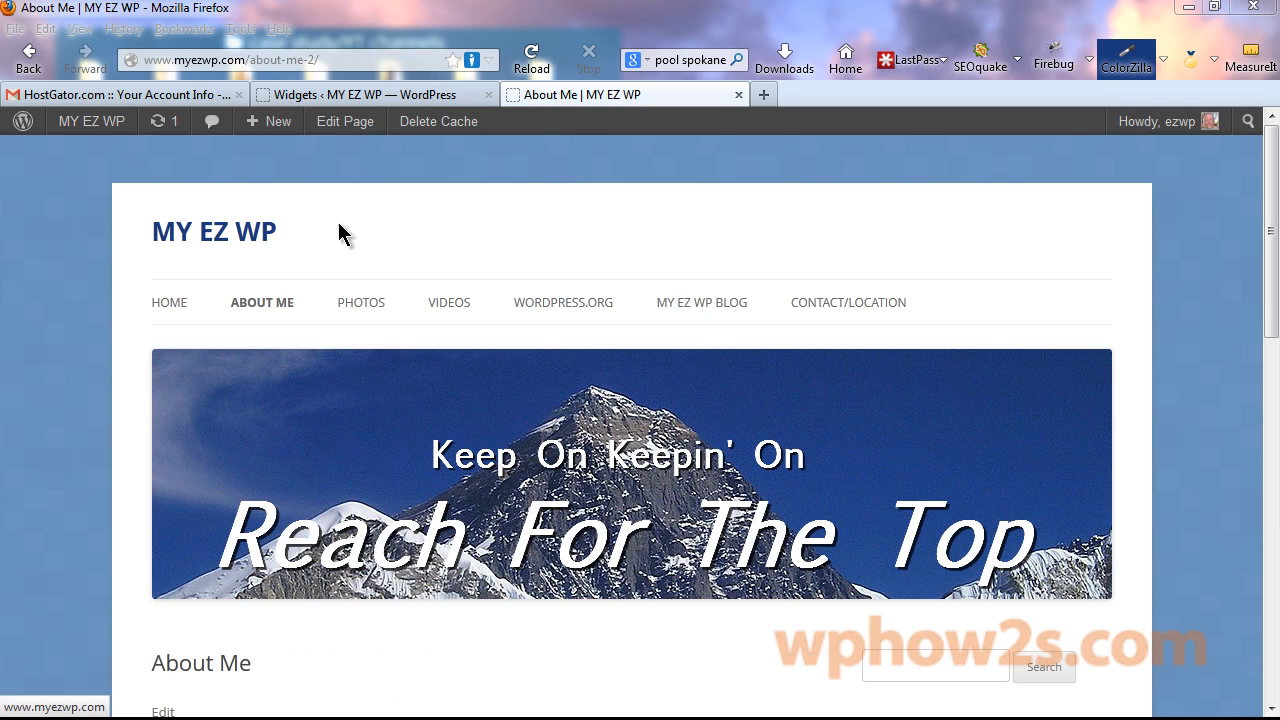
pyautogui.click(340, 95)
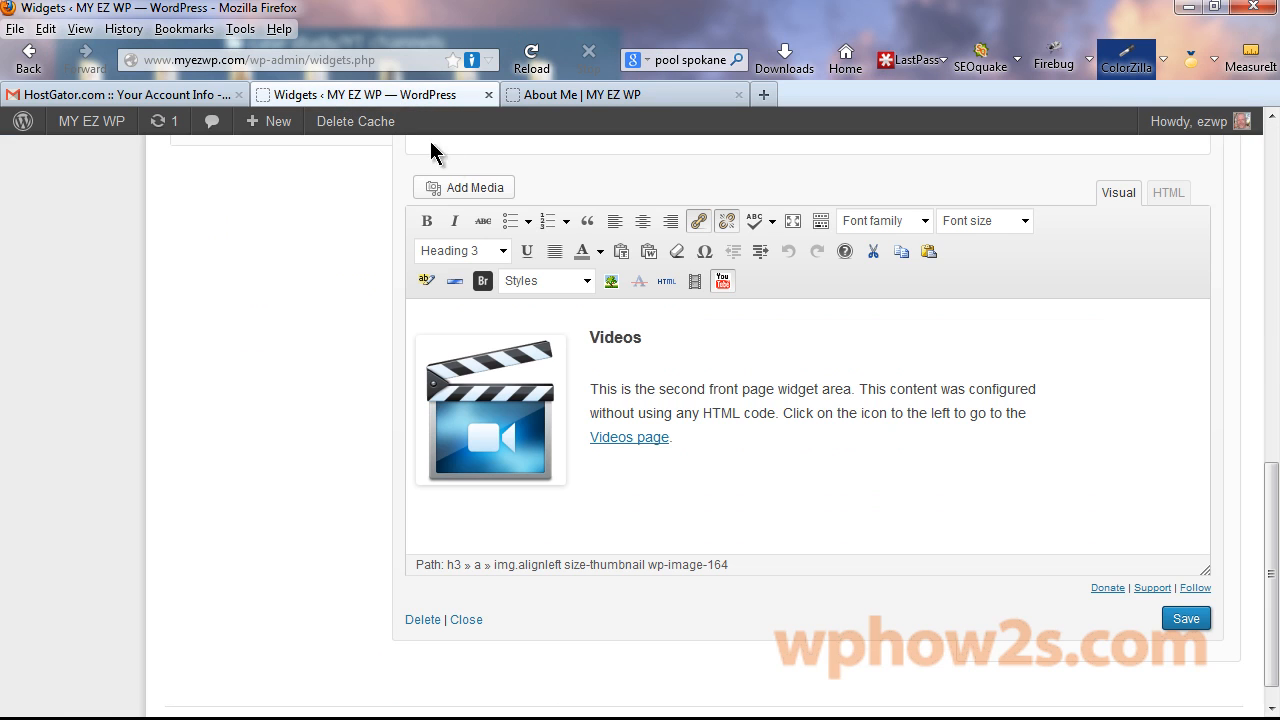
# Collapse the Videos widget and open the About Me page in the Visual editor.
pyautogui.click(462, 620)
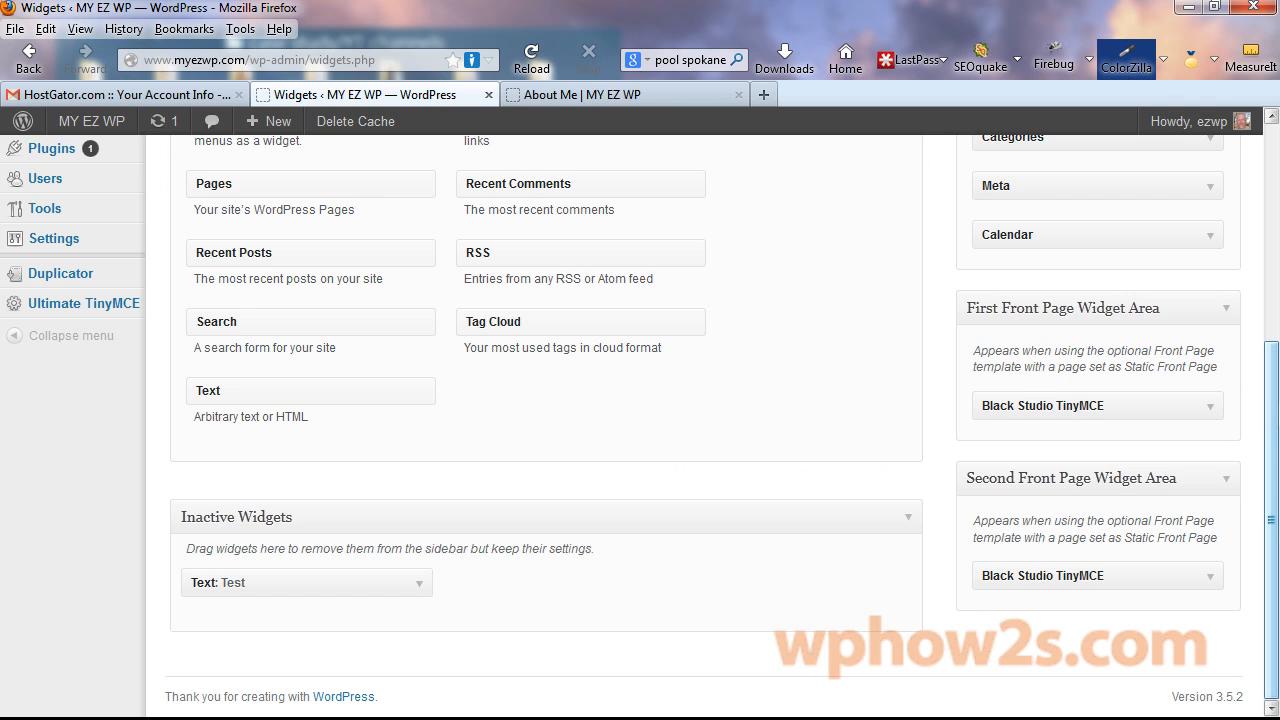
pyautogui.moveTo(1273, 418); pyautogui.dragTo(1250, 255)
pyautogui.click(38, 174)
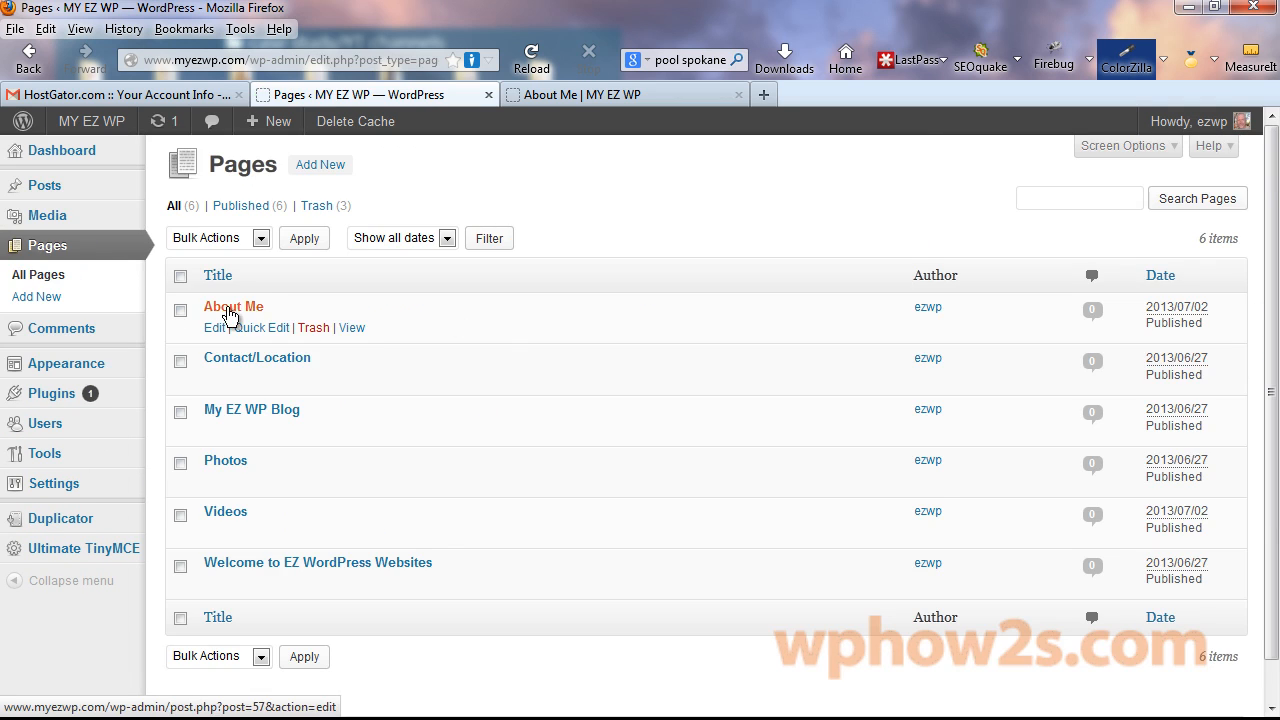
pyautogui.click(229, 312)
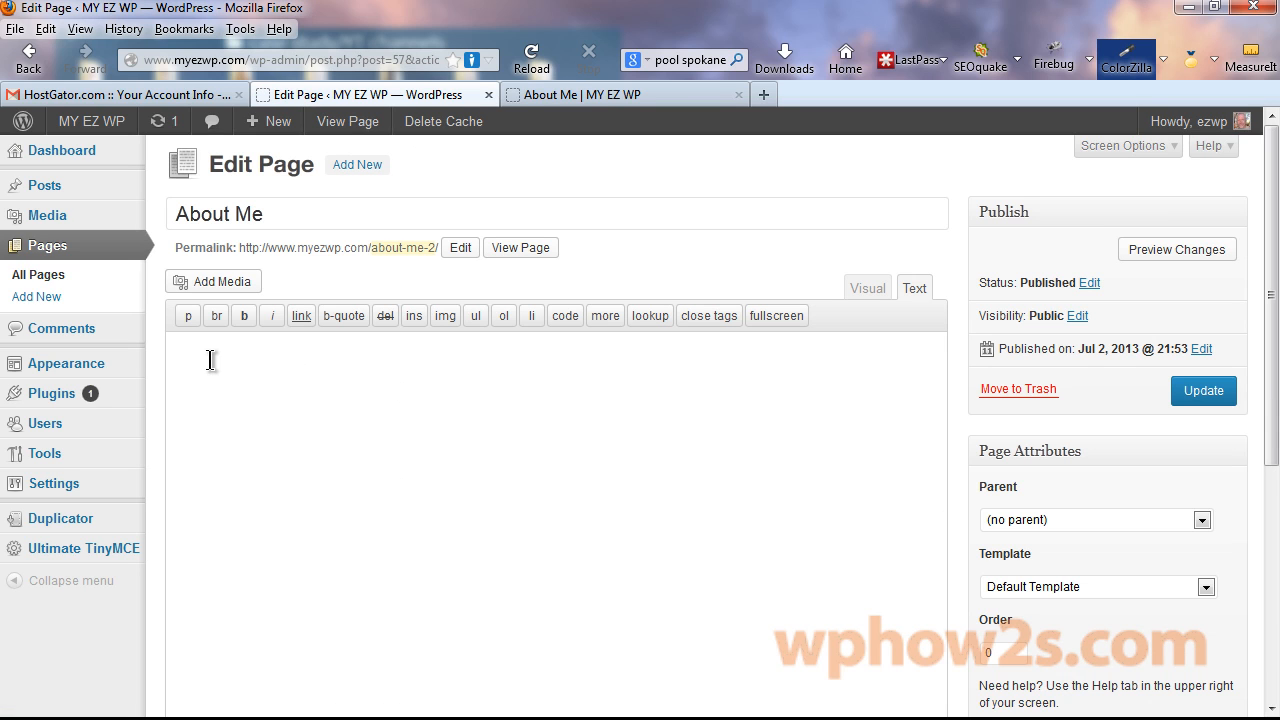
pyautogui.click(869, 292)
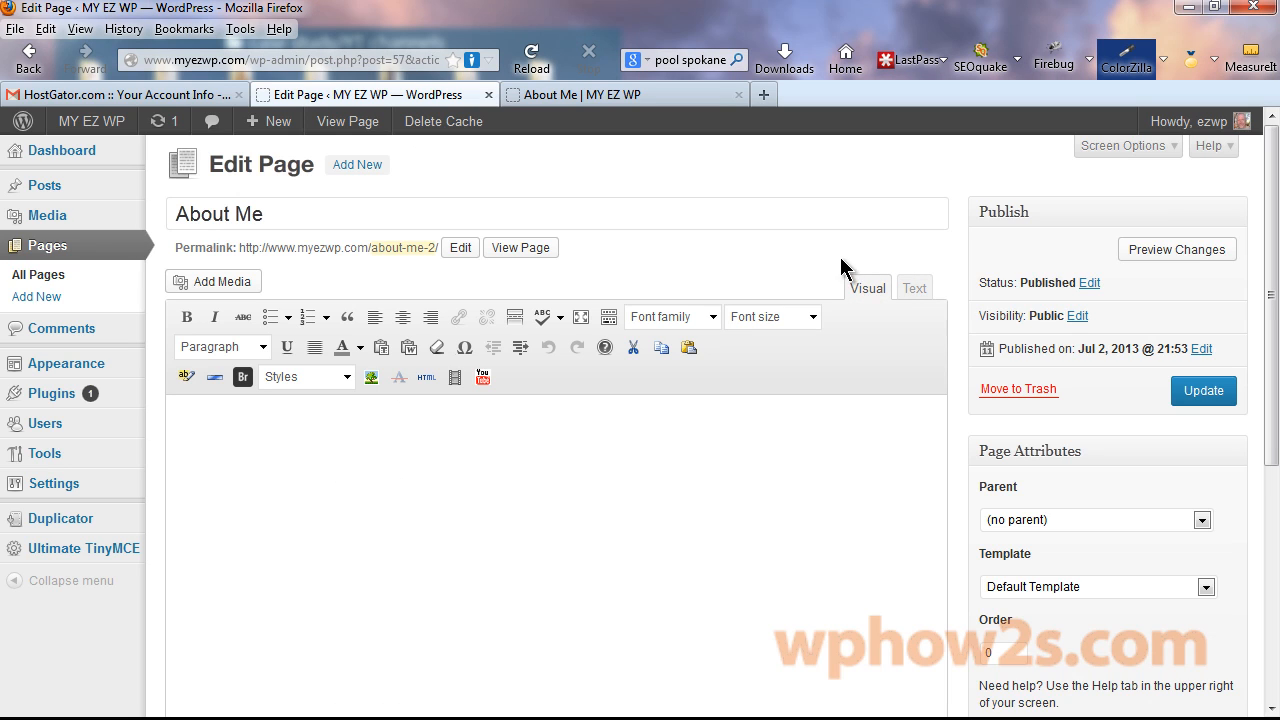
# Paste the bio and Einstein quote via Paste from Word, remove blank lines, and update.
pyautogui.click(410, 348)
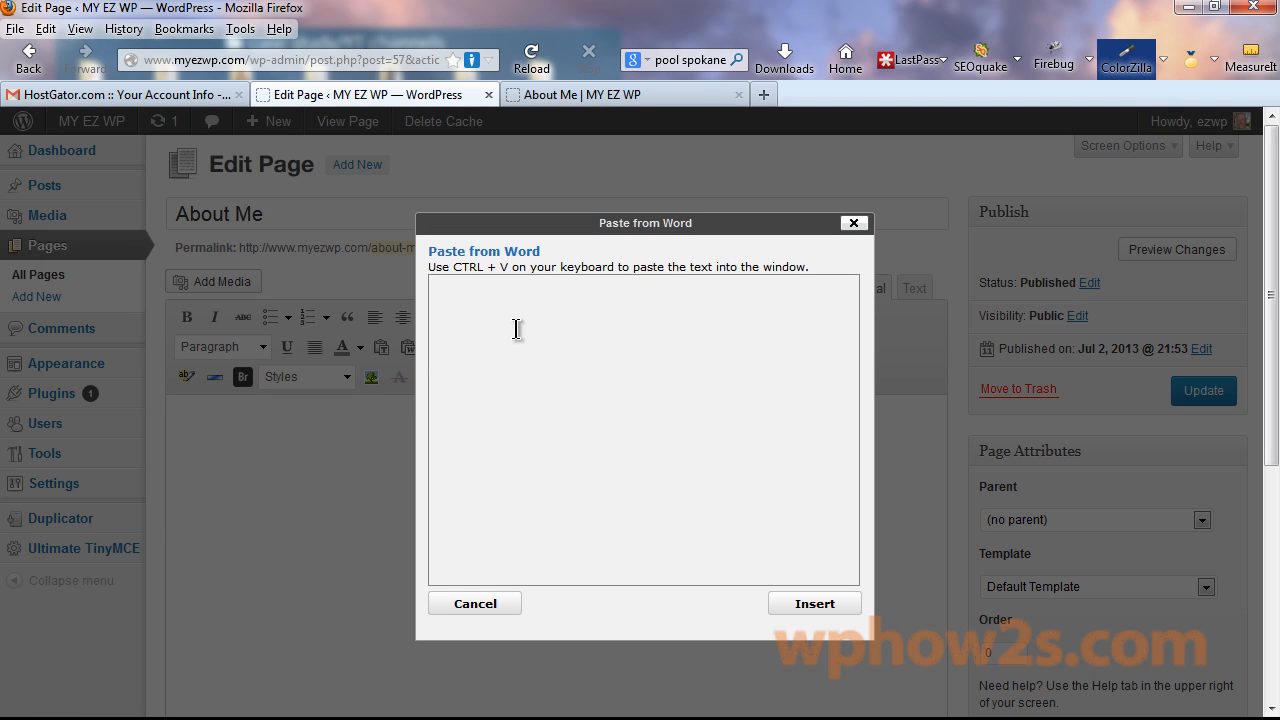
pyautogui.hotkey('ctrl', 'v')
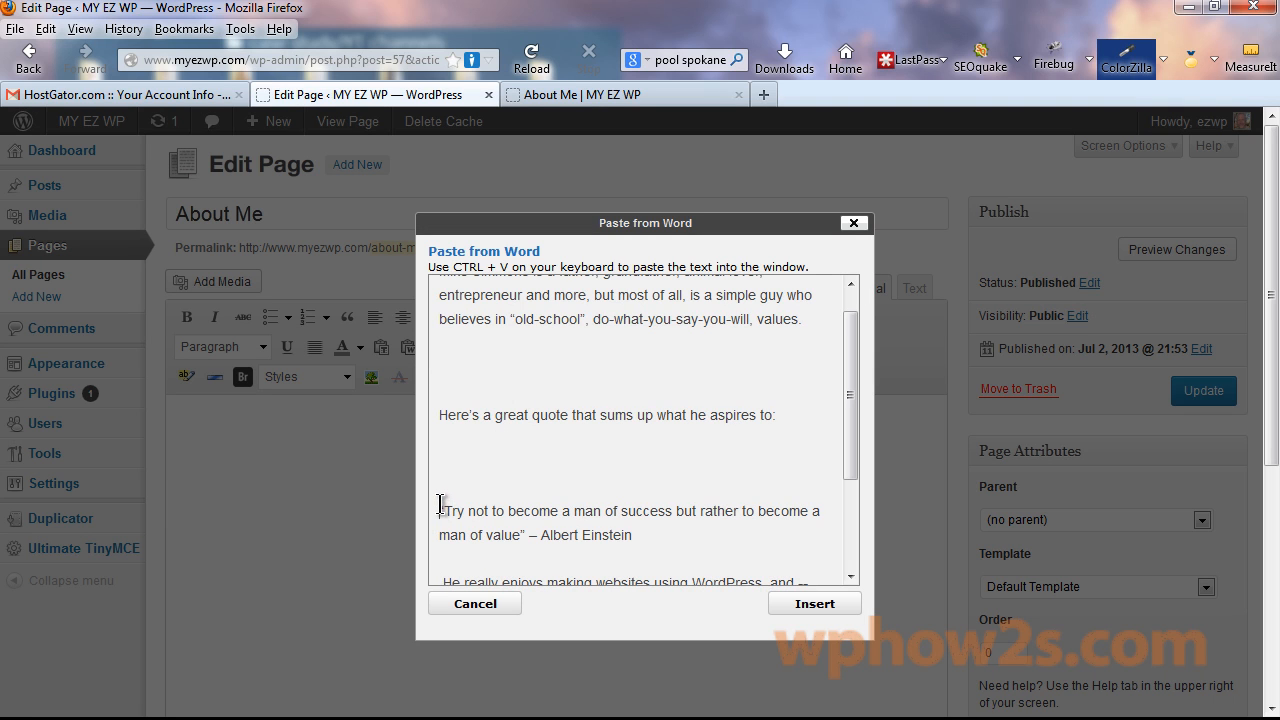
pyautogui.press('BackSpace')
pyautogui.press('BackSpace')
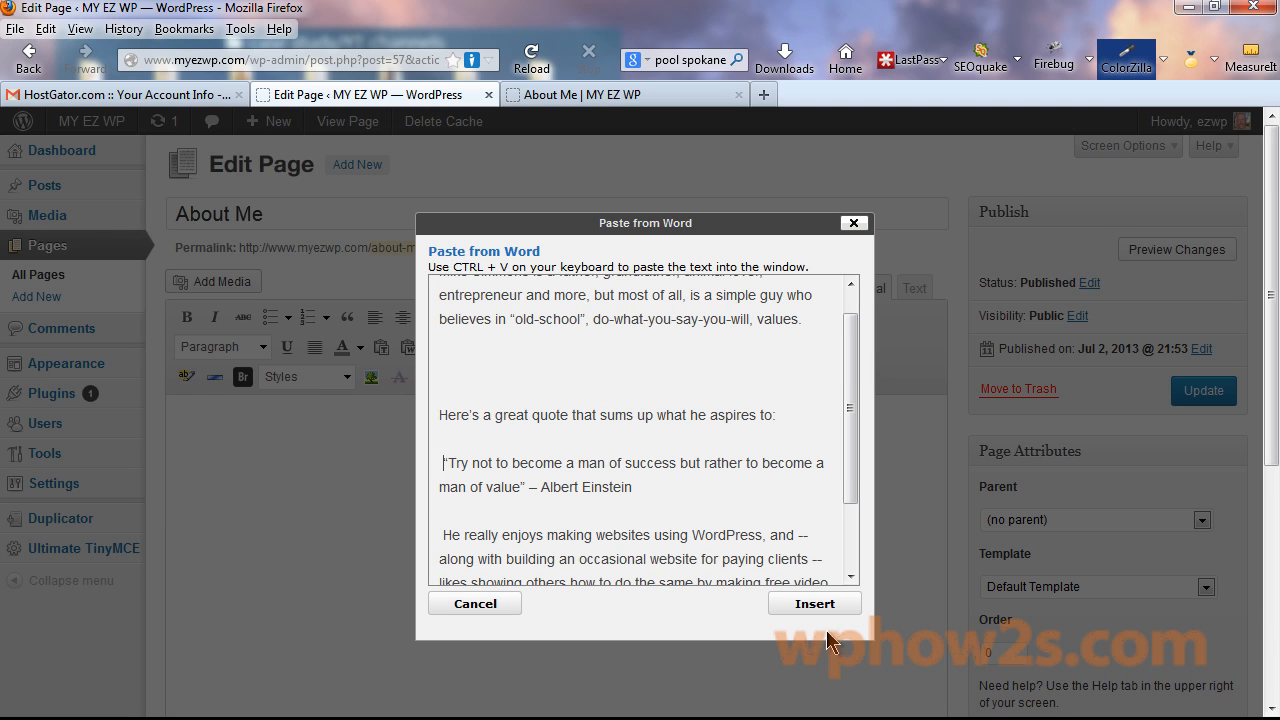
pyautogui.click(816, 604)
pyautogui.scroll(-2, 1170, 420)
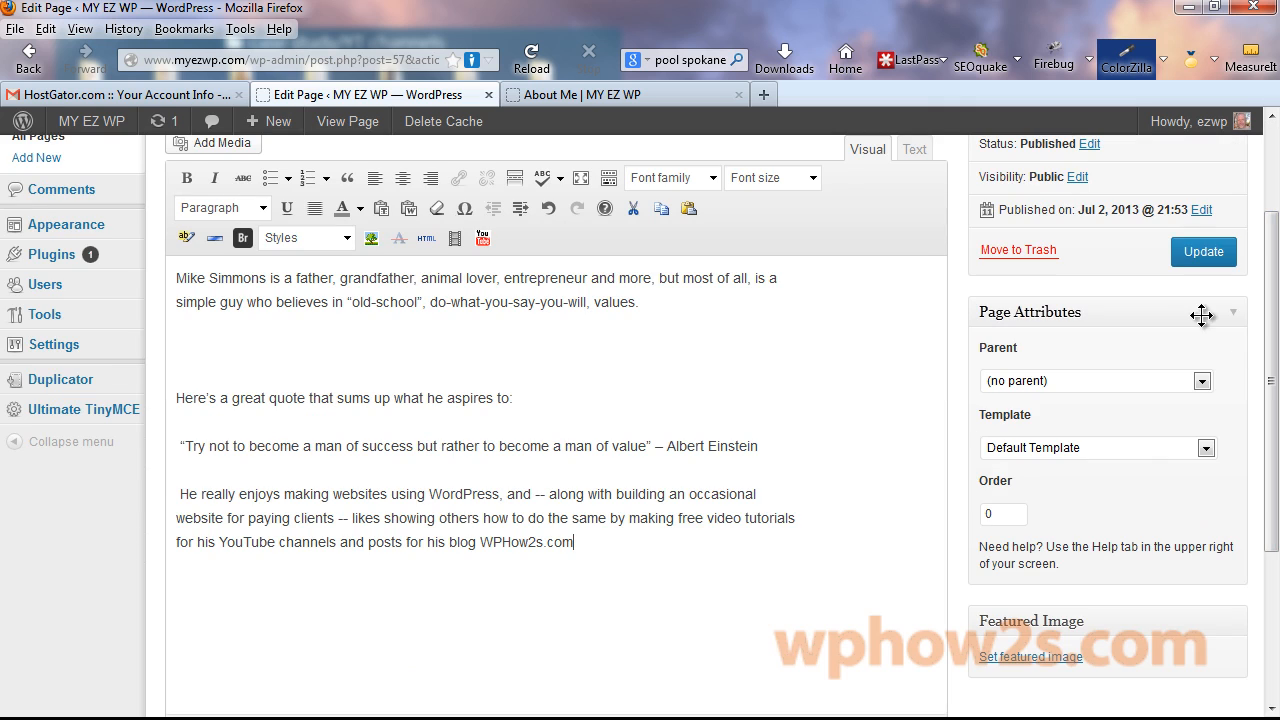
pyautogui.click(1198, 262)
pyautogui.click(576, 92)
# Reload the live About Me page and scroll to check the new bio and quote.
pyautogui.rightClick(576, 92)
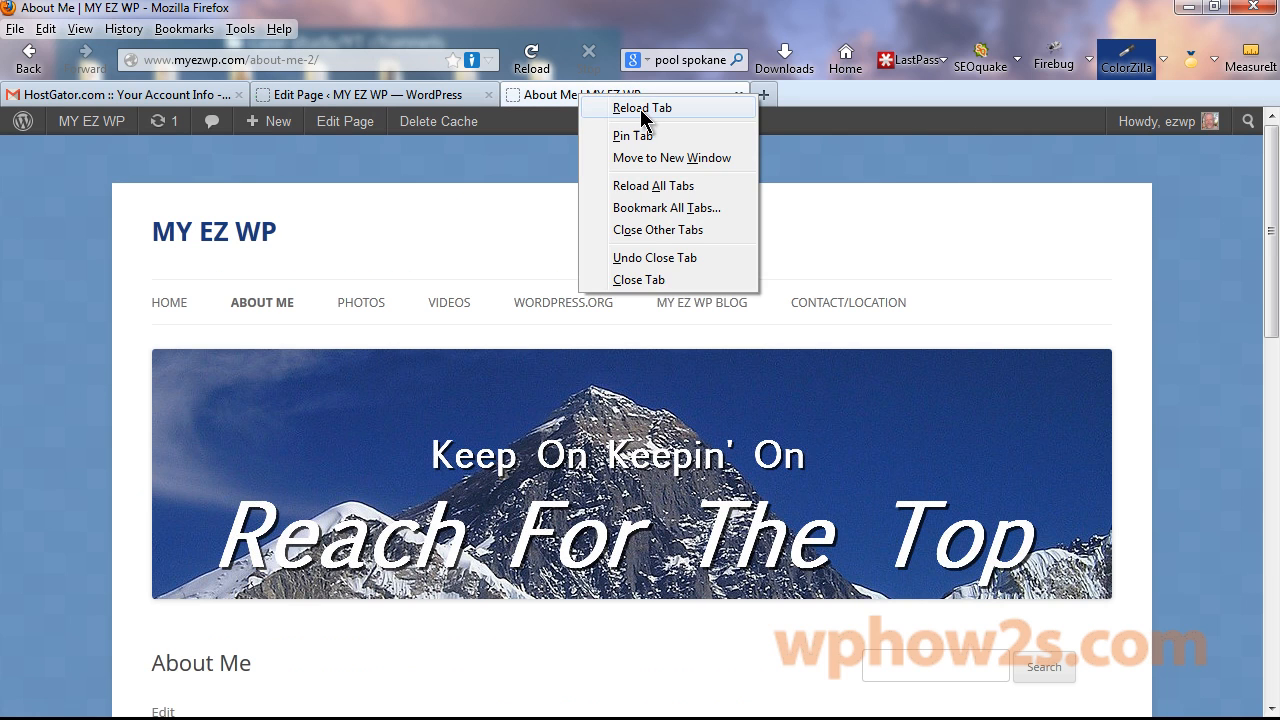
pyautogui.click(625, 106)
pyautogui.moveTo(1271, 171); pyautogui.dragTo(1277, 325)
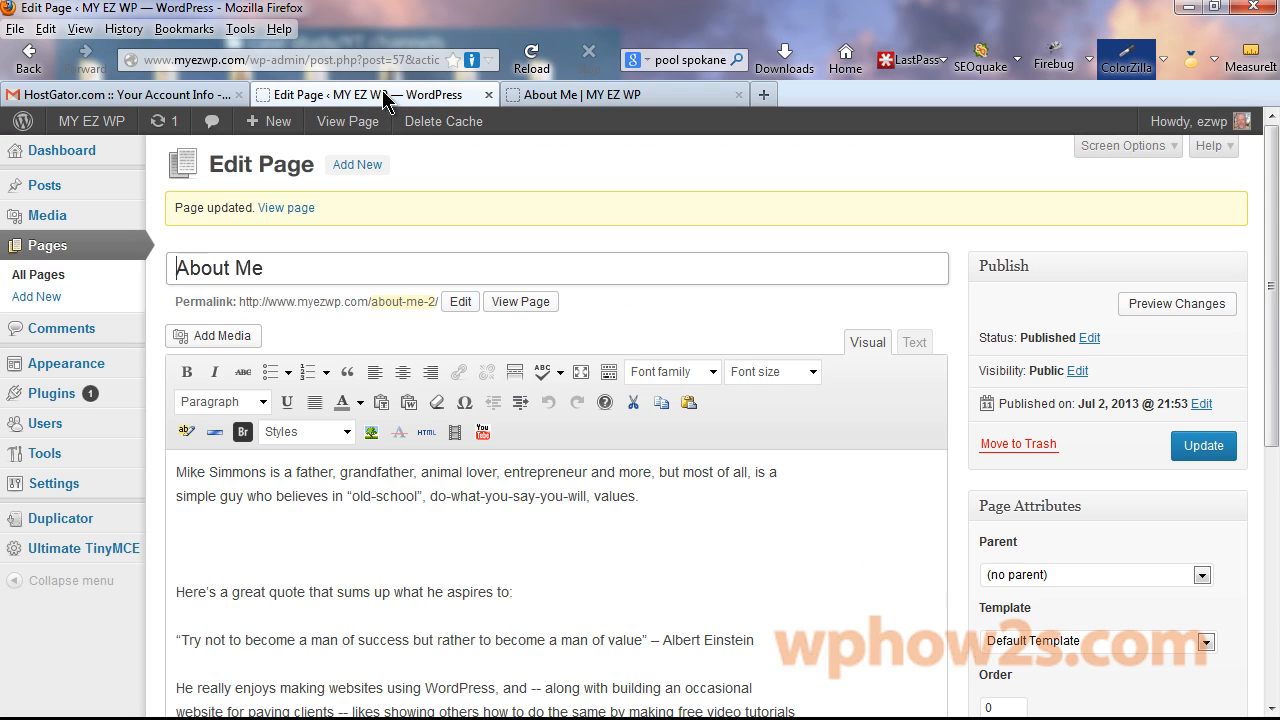
# Make the Einstein quote a blockquote with 18px font size and update the page.
pyautogui.click(397, 93)
pyautogui.scroll(-3, 729, 419)
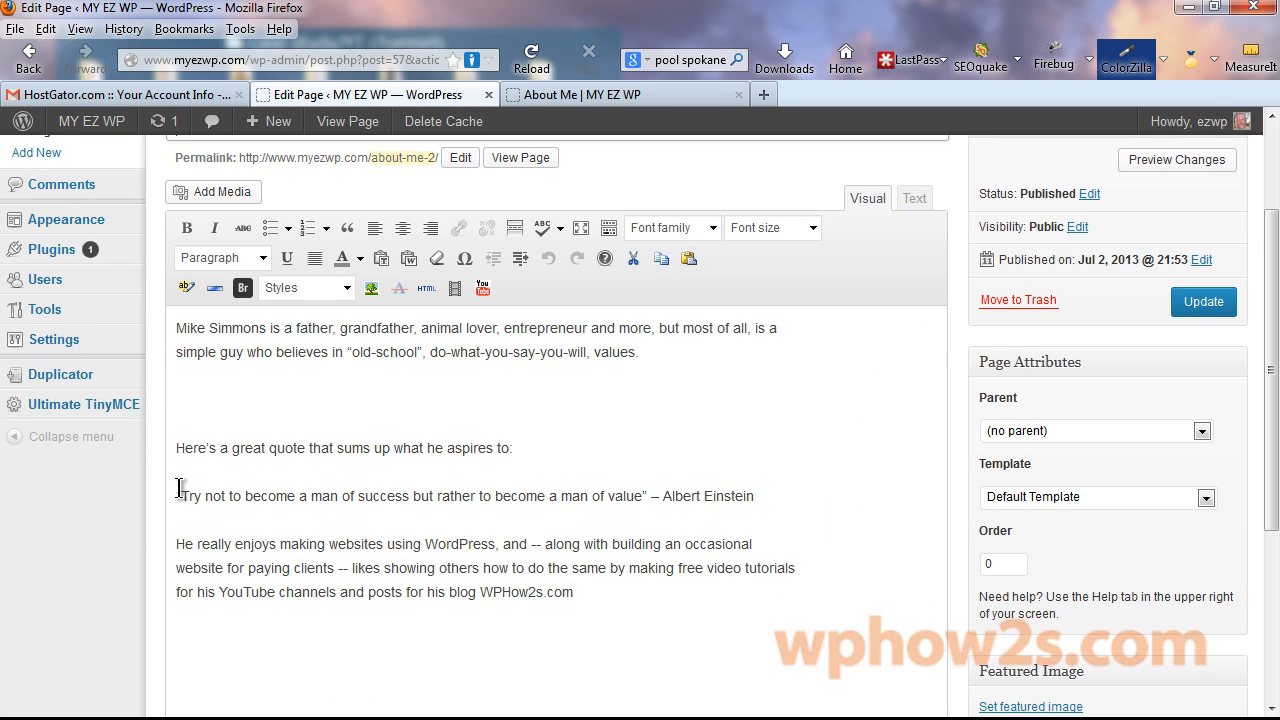
pyautogui.moveTo(177, 495); pyautogui.dragTo(806, 508)
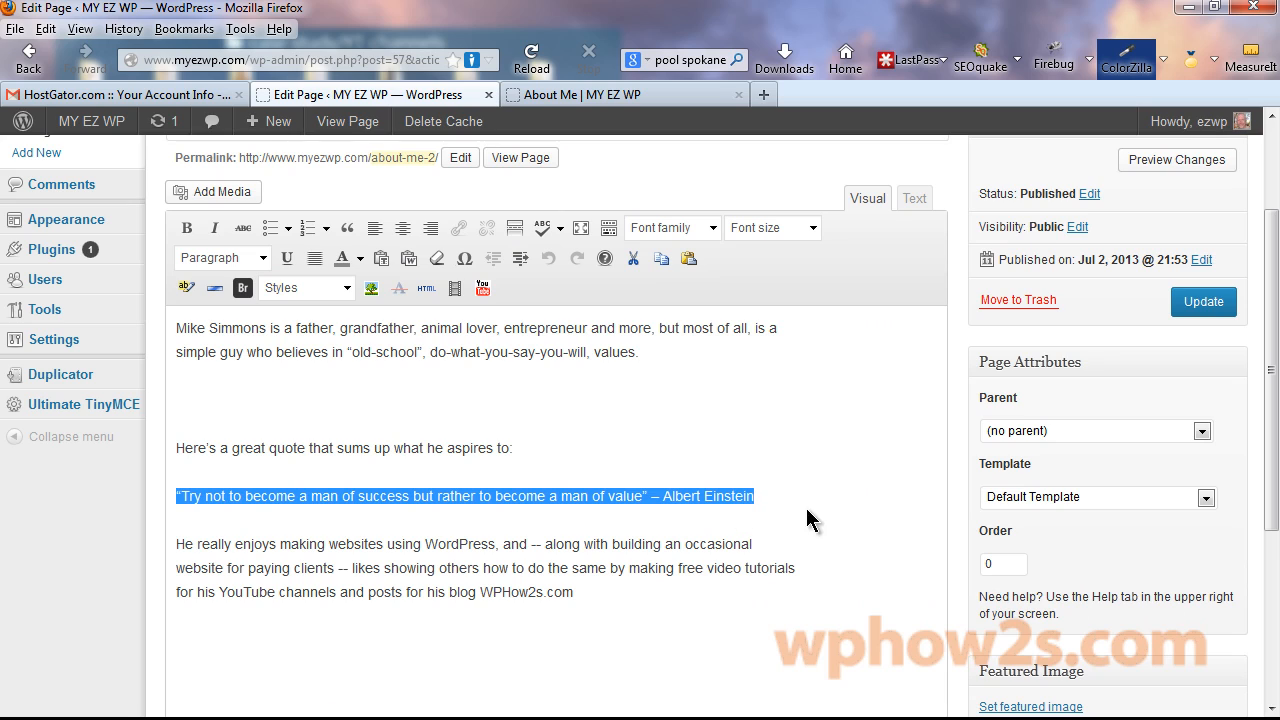
pyautogui.click(348, 229)
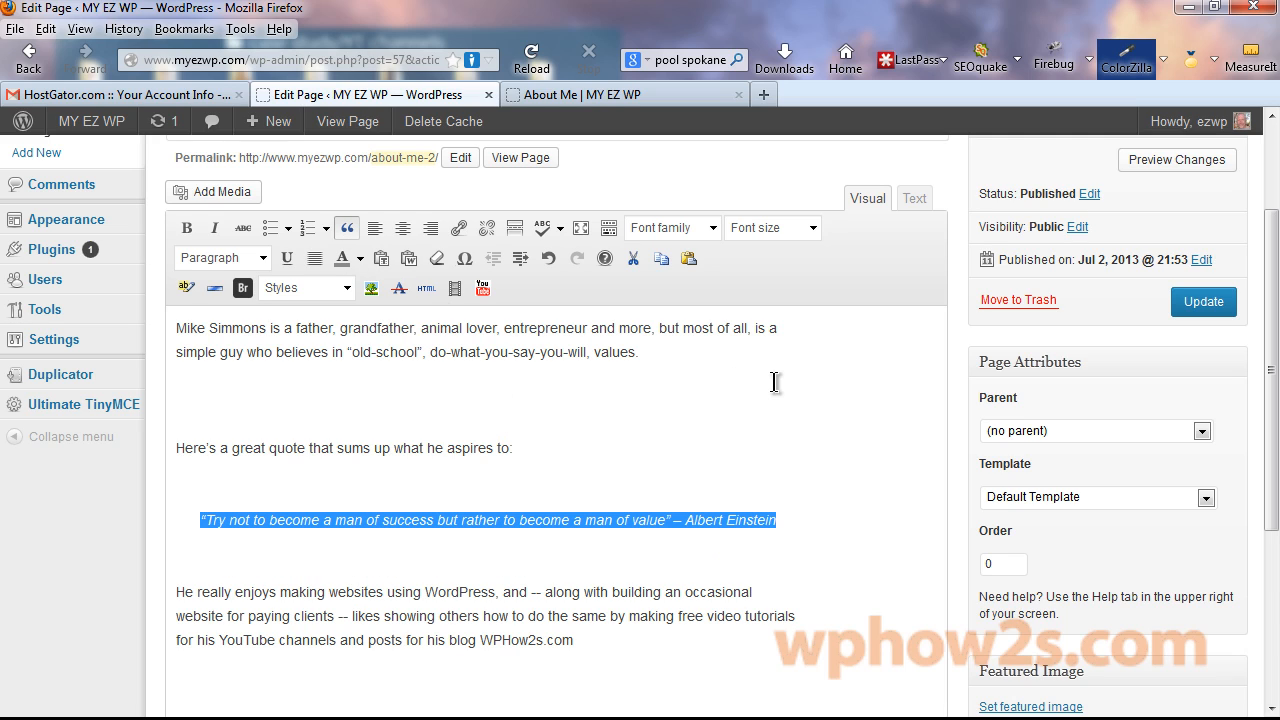
pyautogui.click(813, 230)
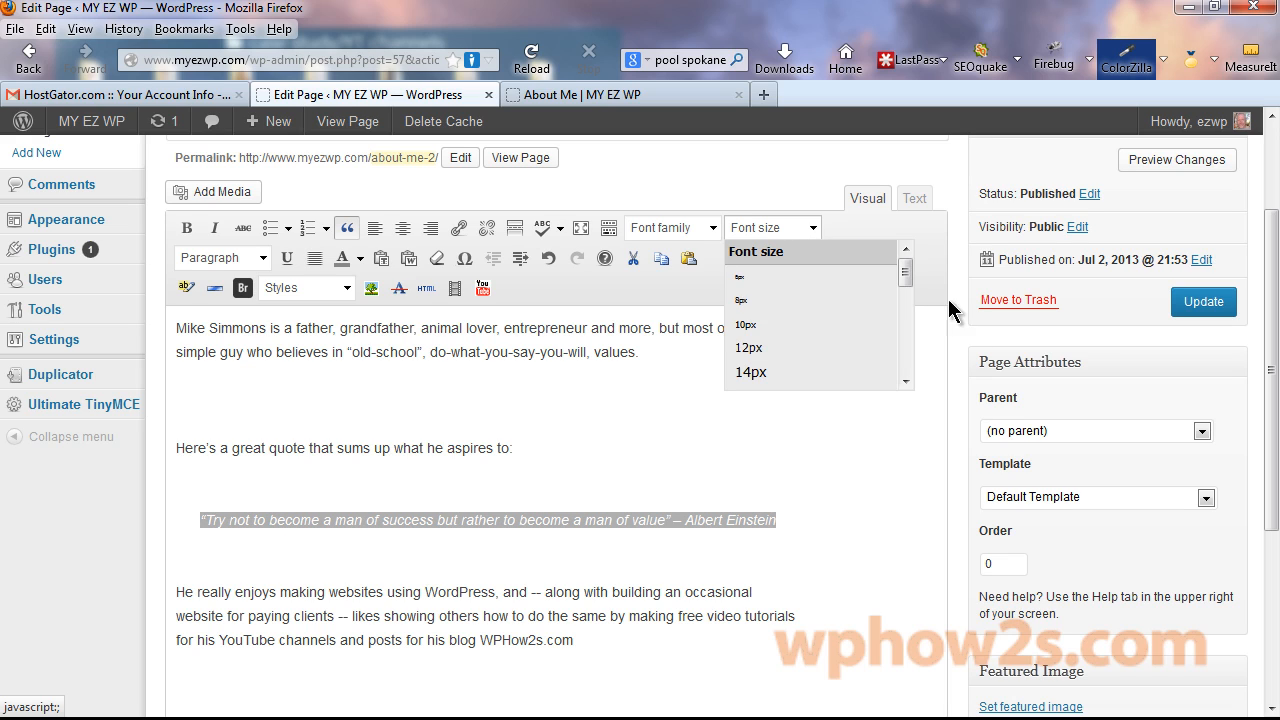
pyautogui.moveTo(906, 256); pyautogui.dragTo(905, 293)
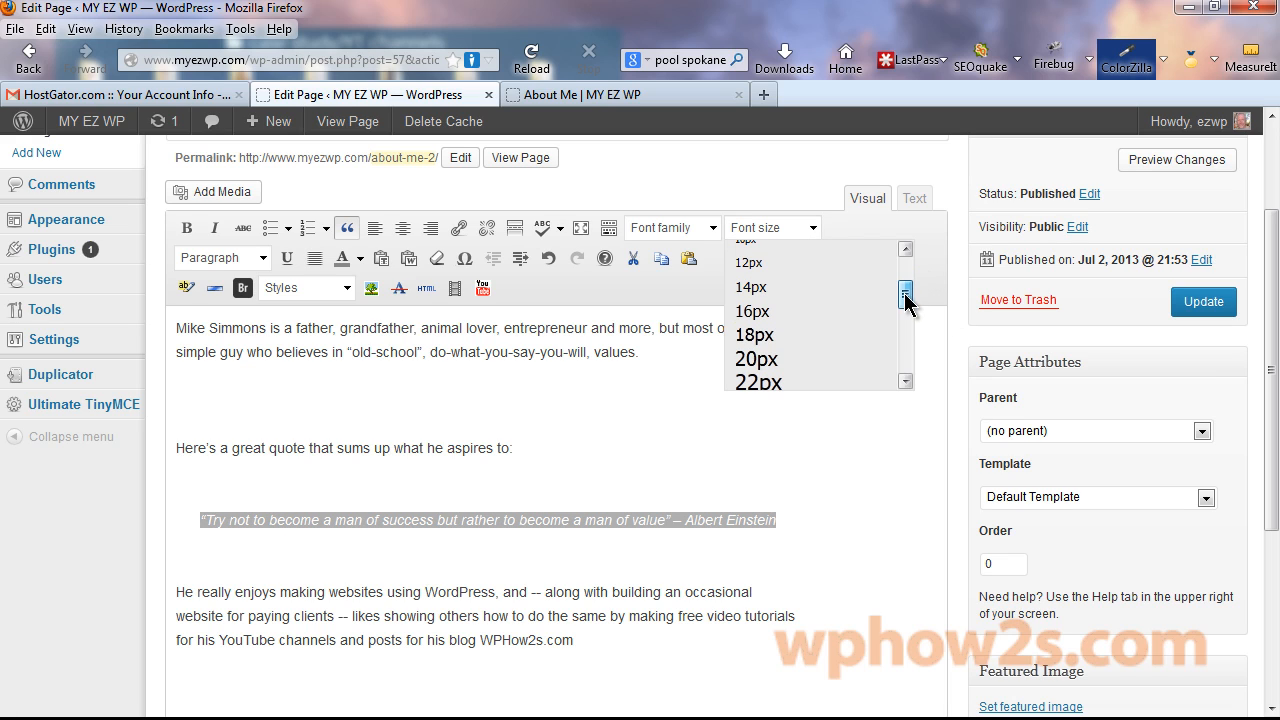
pyautogui.click(756, 336)
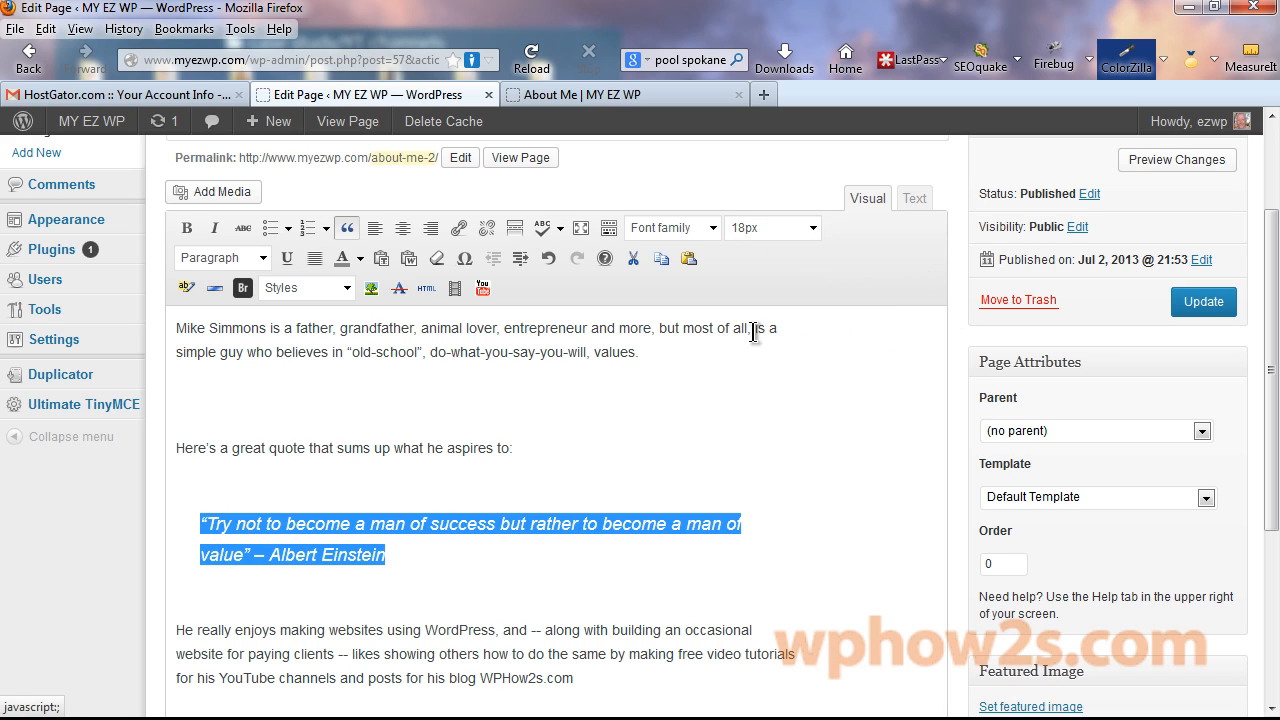
pyautogui.click(1205, 305)
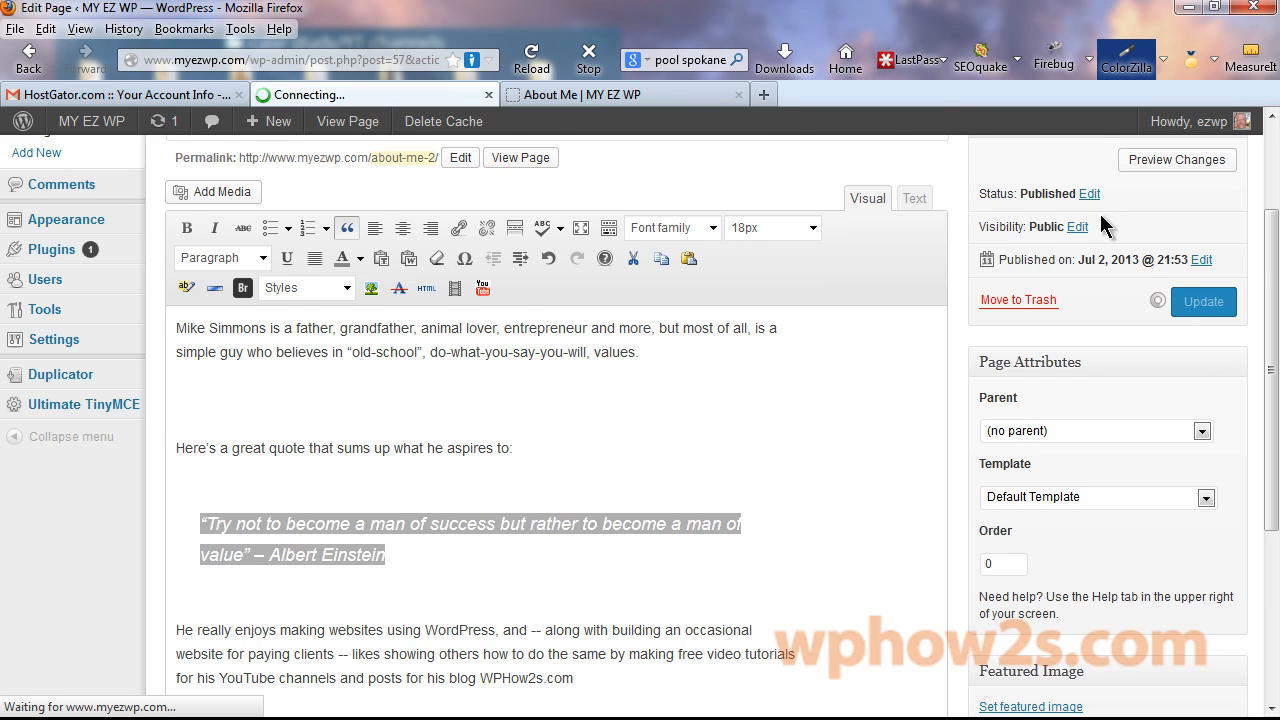
# Reload the live About Me page to see the larger quote.
pyautogui.click(580, 94)
pyautogui.rightClick(578, 94)
pyautogui.click(669, 108)
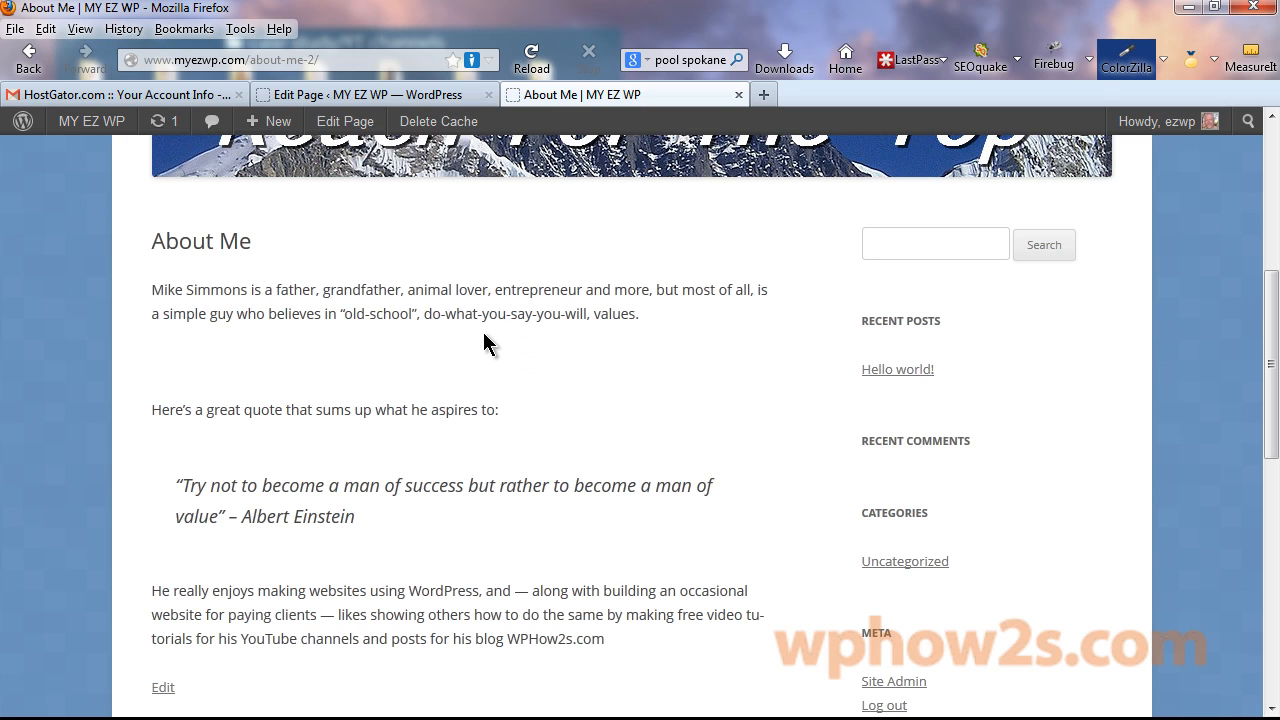
# Reselect the Einstein quote and change its font size to 16px.
pyautogui.click(380, 90)
pyautogui.moveTo(204, 668); pyautogui.dragTo(386, 700)
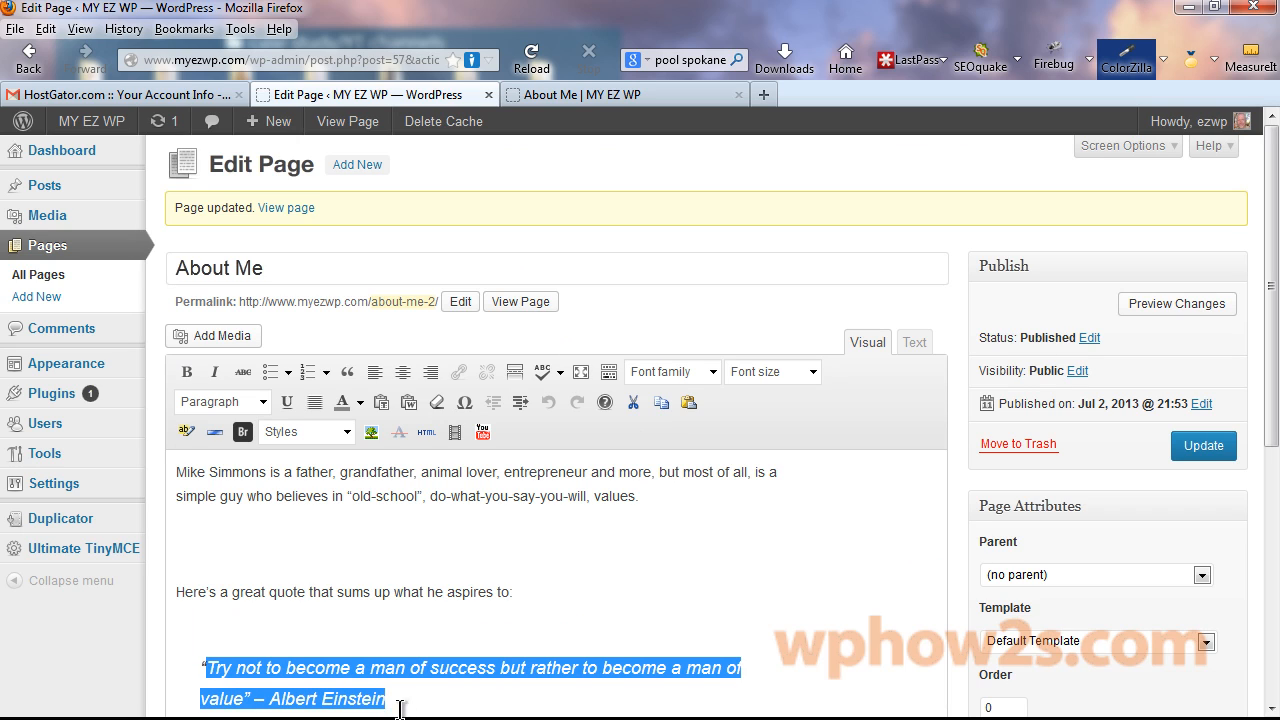
pyautogui.click(286, 624)
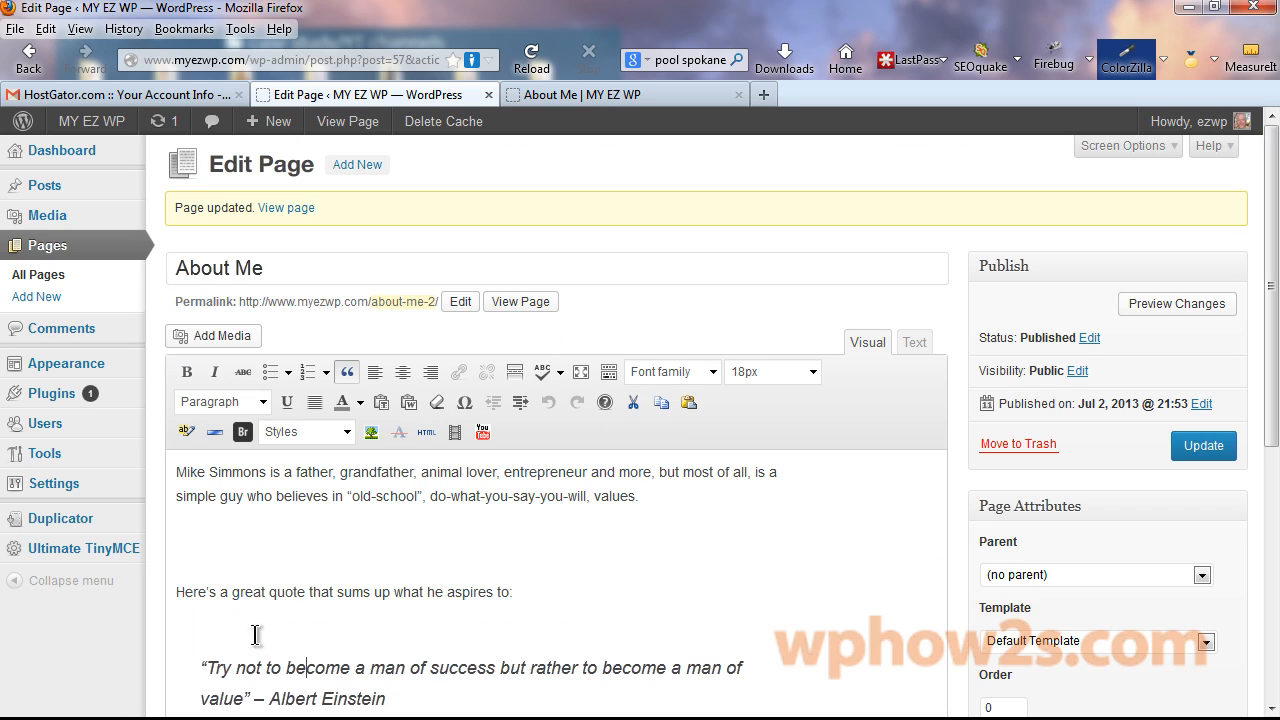
pyautogui.moveTo(196, 666); pyautogui.dragTo(466, 704)
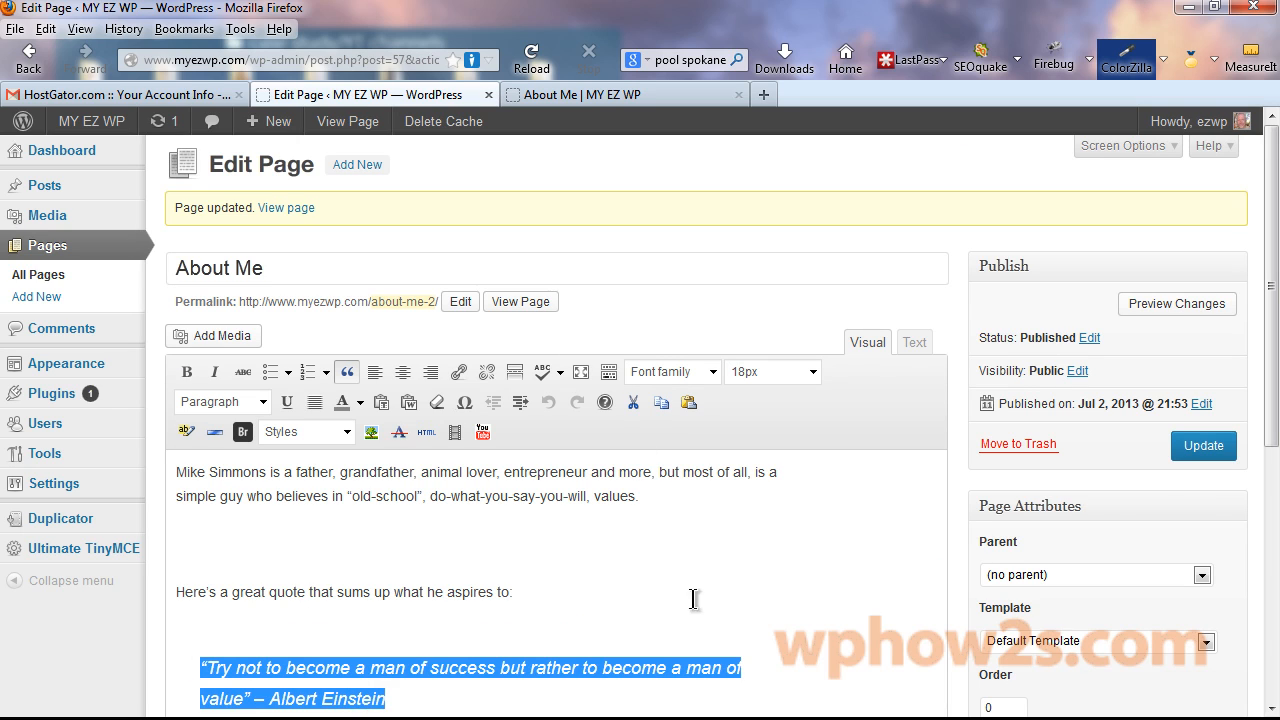
pyautogui.click(815, 372)
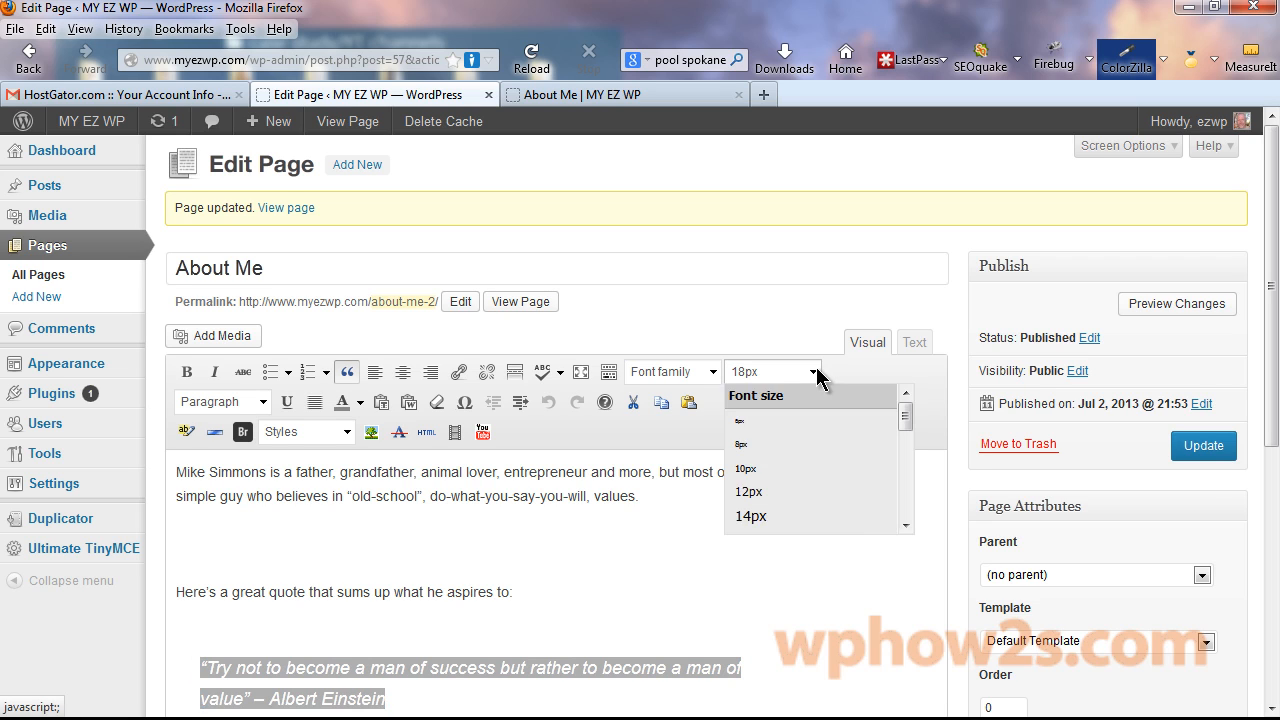
pyautogui.click(793, 497)
pyautogui.hotkey('ctrl', 'Tab')
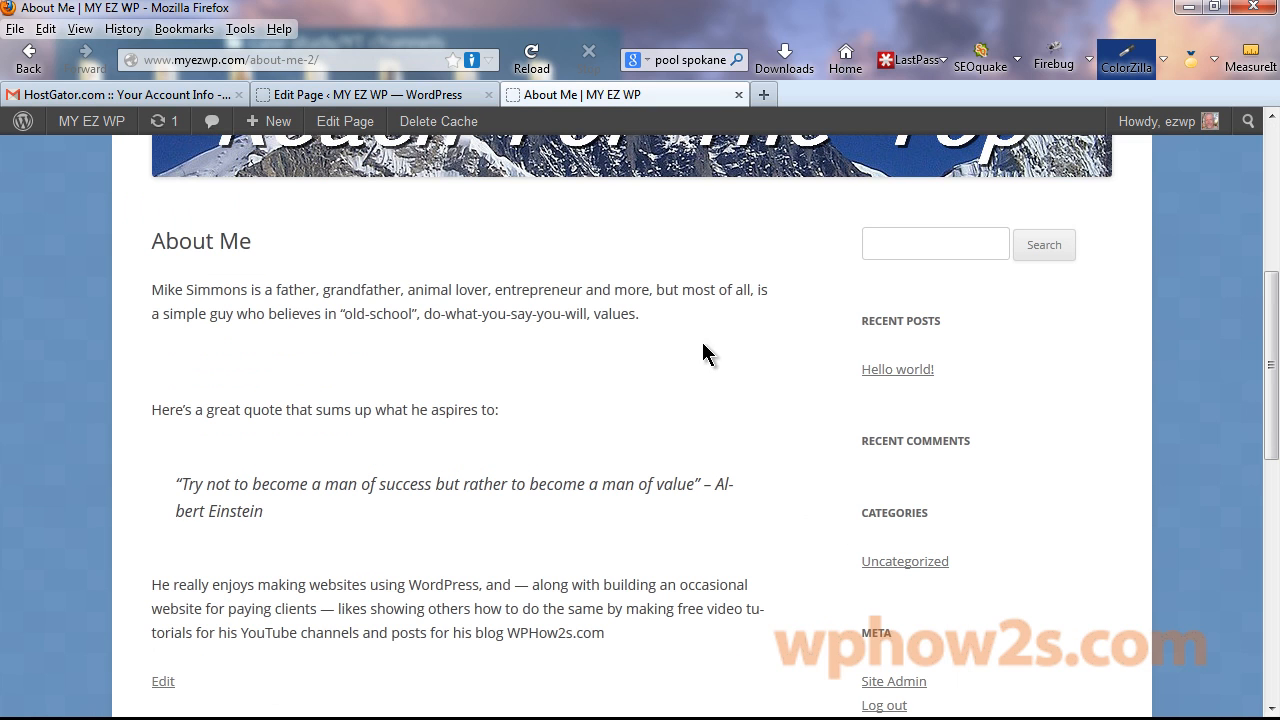
# Break the '– Albert Einstein' attribution onto its own line after the quote and update.
pyautogui.click(432, 92)
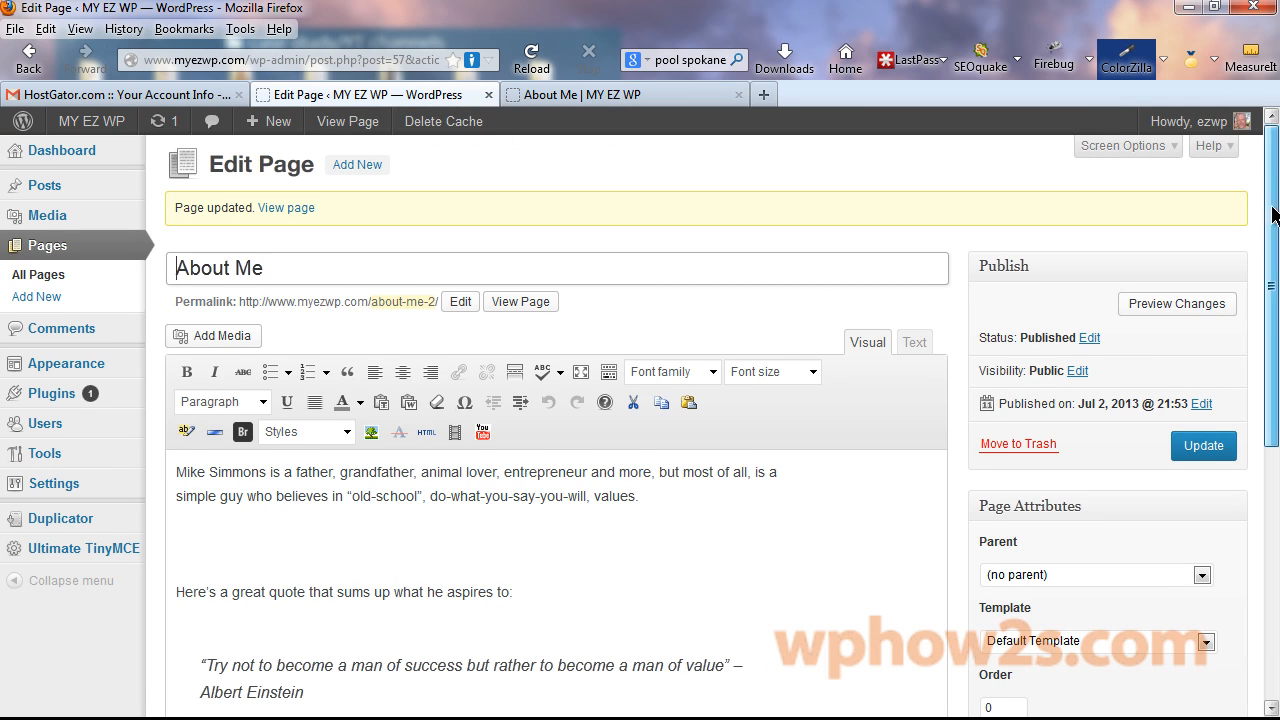
pyautogui.scroll(-3, 1257, 316)
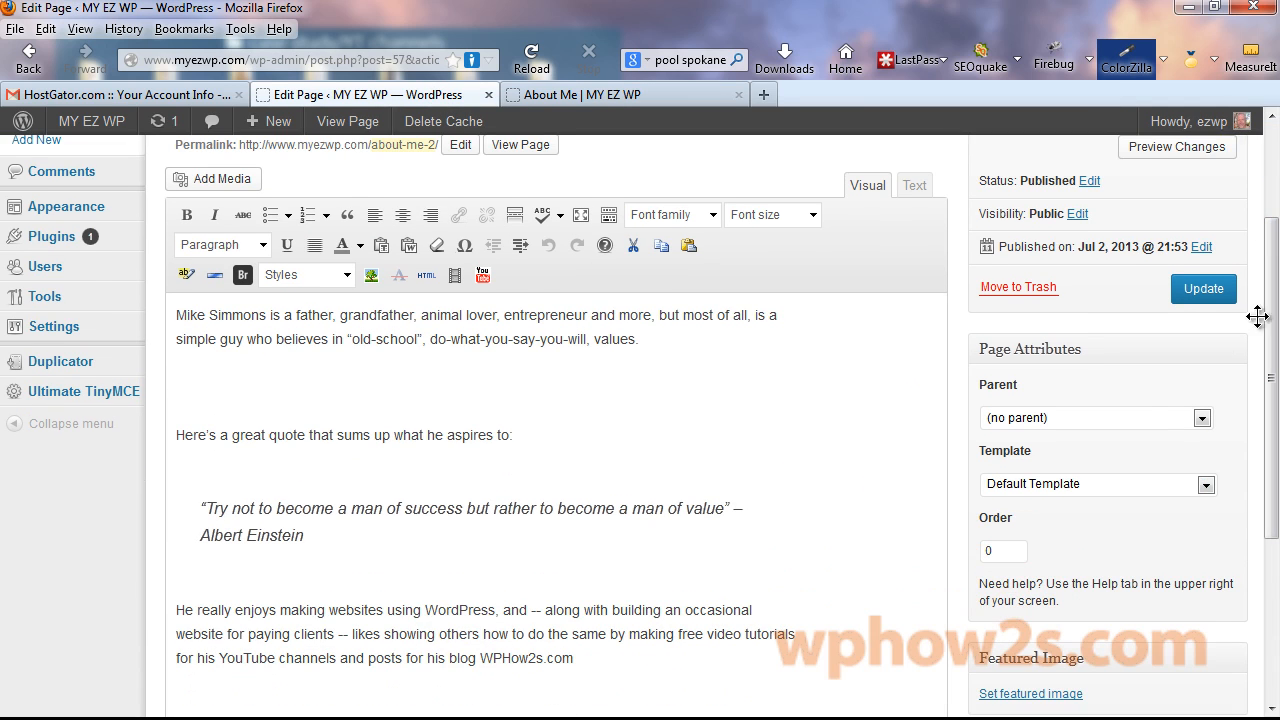
pyautogui.click(731, 508)
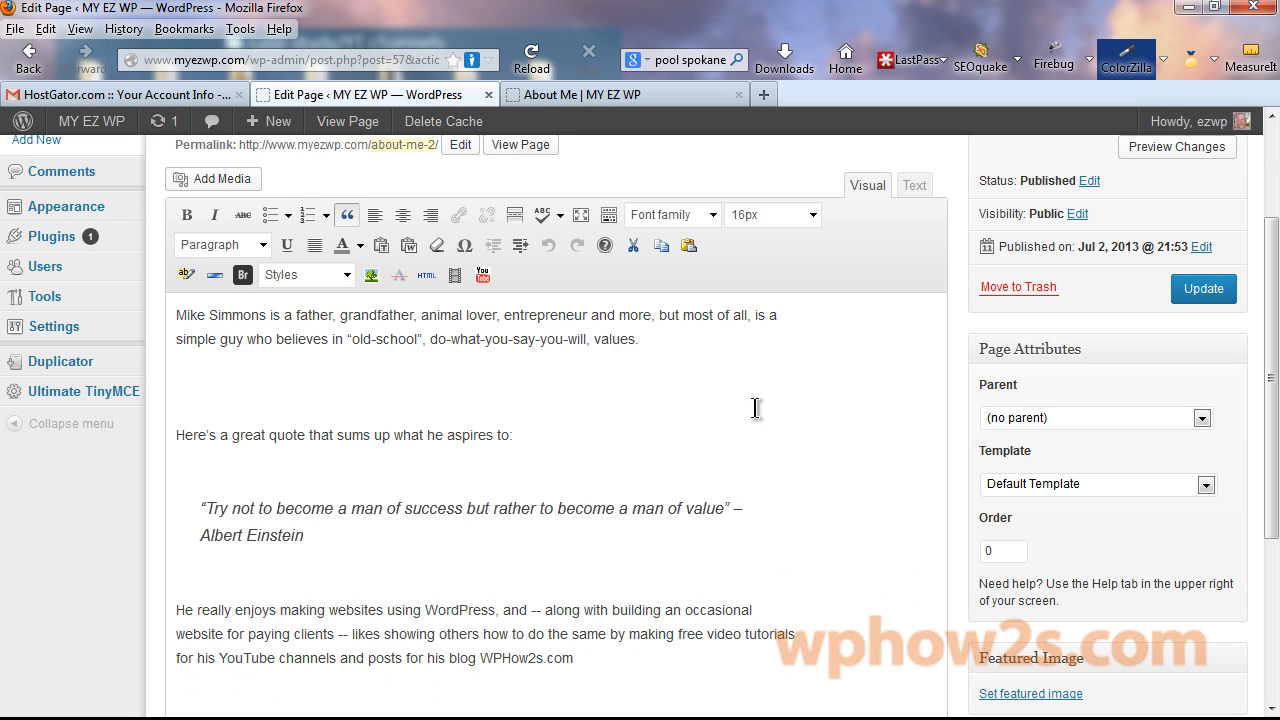
pyautogui.click(242, 276)
pyautogui.click(1196, 306)
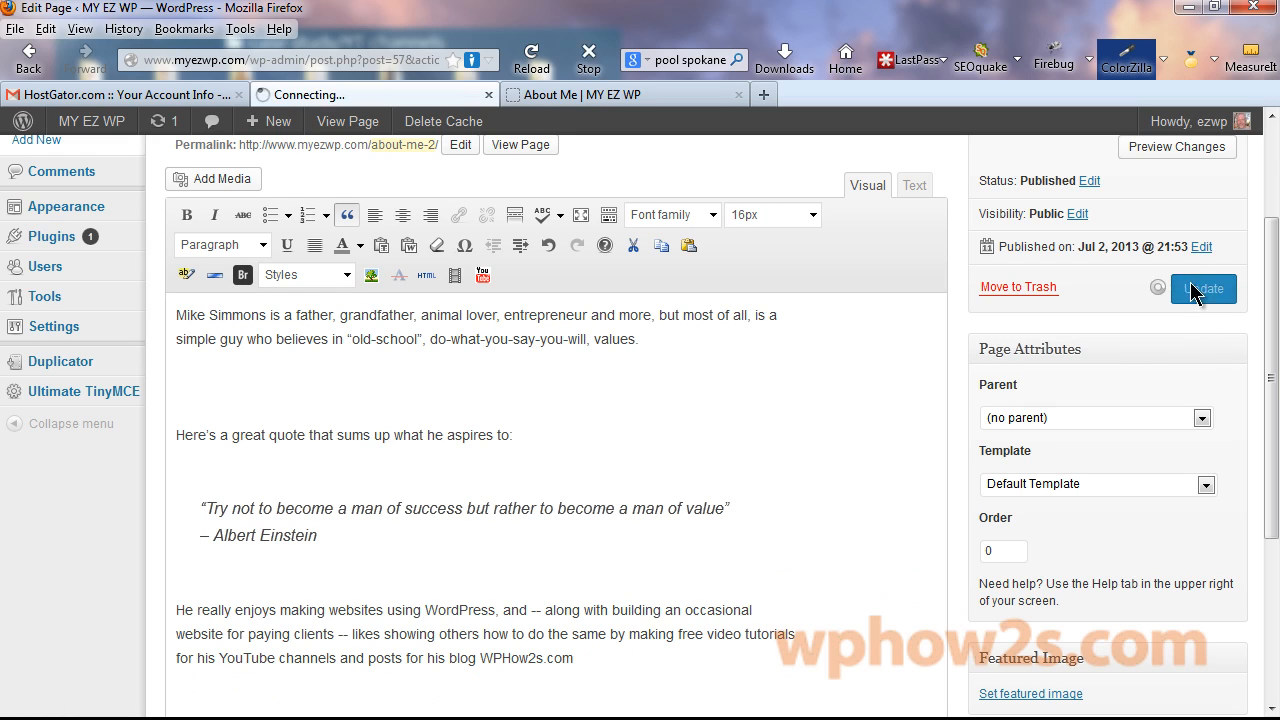
# Reload the live About Me page to check the attribution line.
pyautogui.click(576, 96)
pyautogui.rightClick(576, 97)
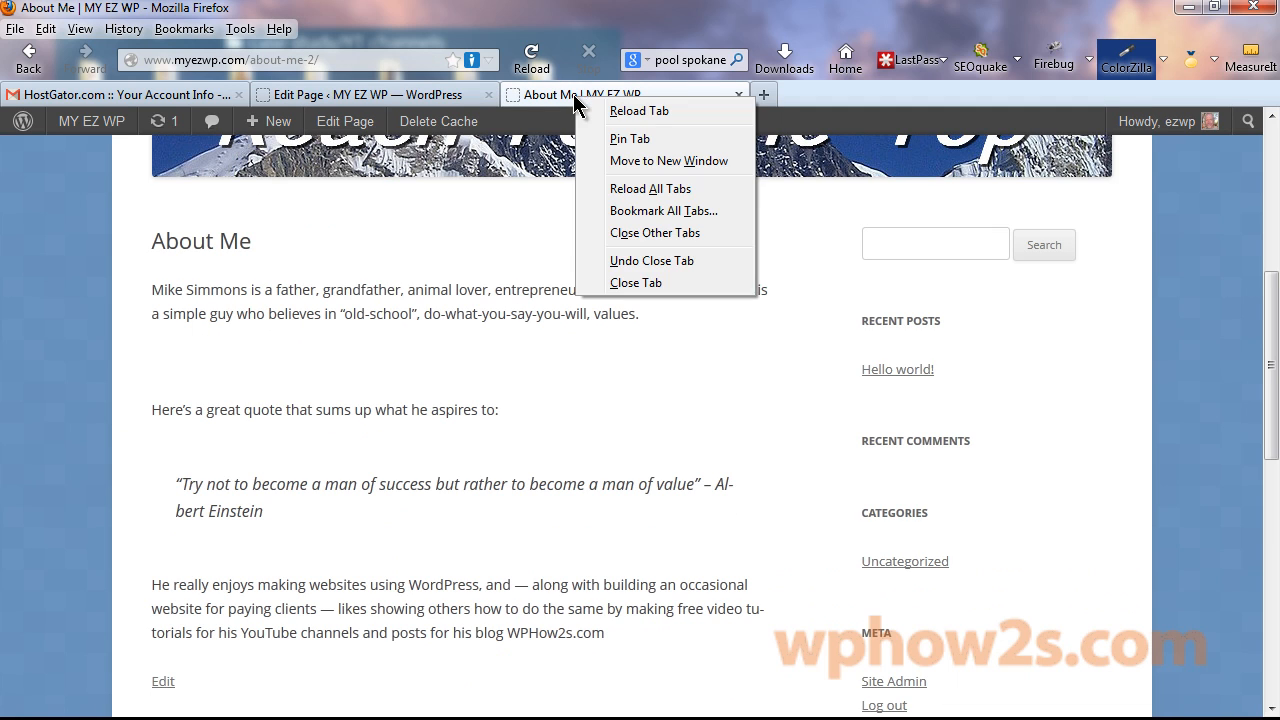
pyautogui.click(649, 110)
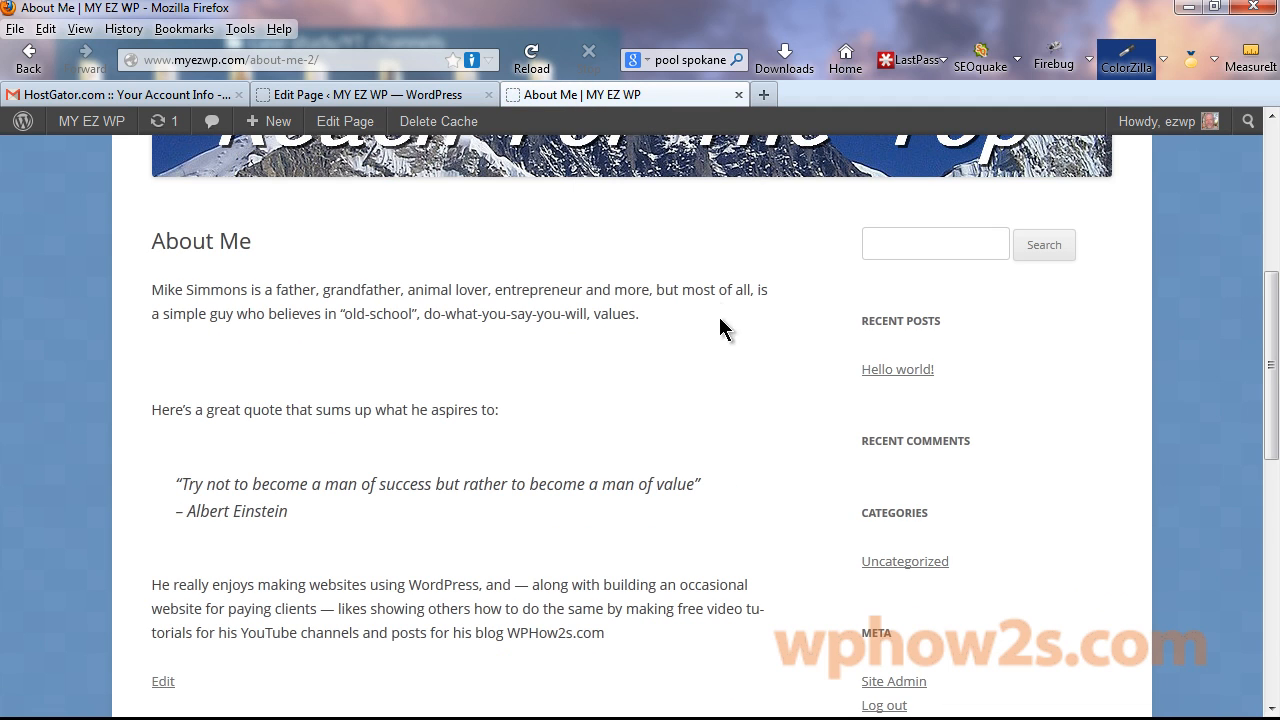
pyautogui.click(430, 96)
pyautogui.click(597, 95)
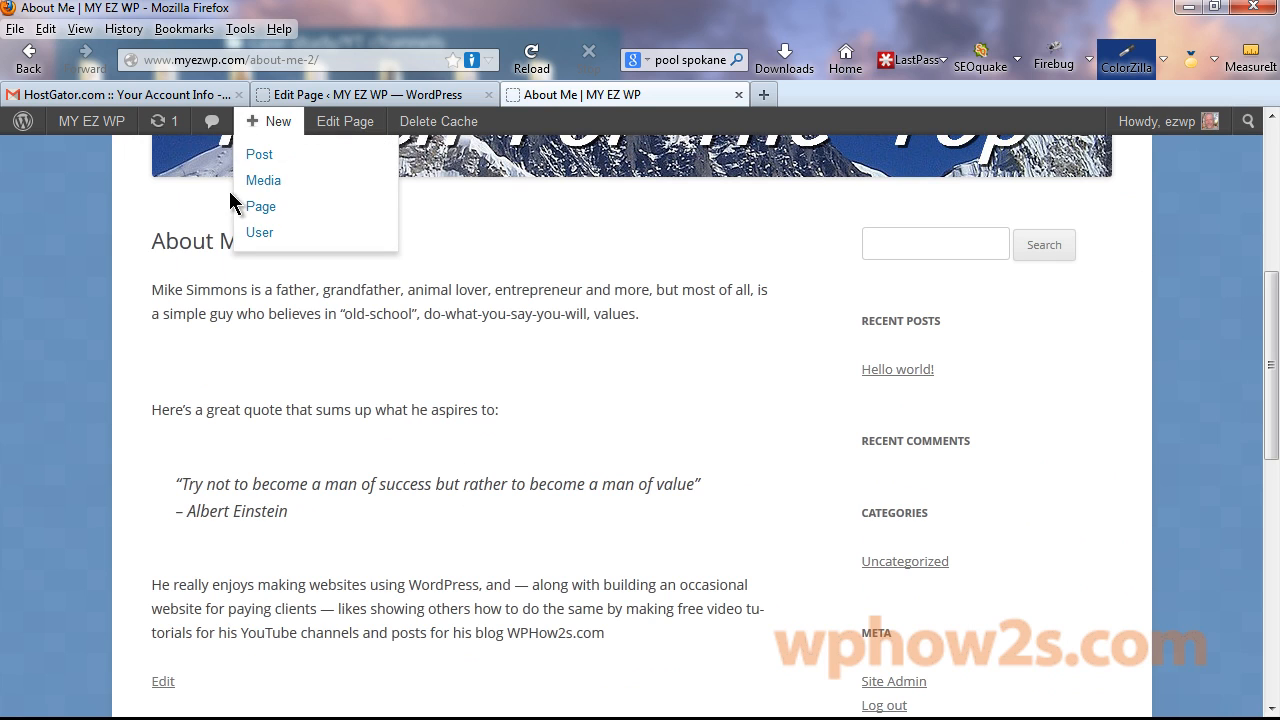
# Upload the Me_500 portrait, insert it at Full Size 500 × 456 into About Me, and update.
pyautogui.click(393, 104)
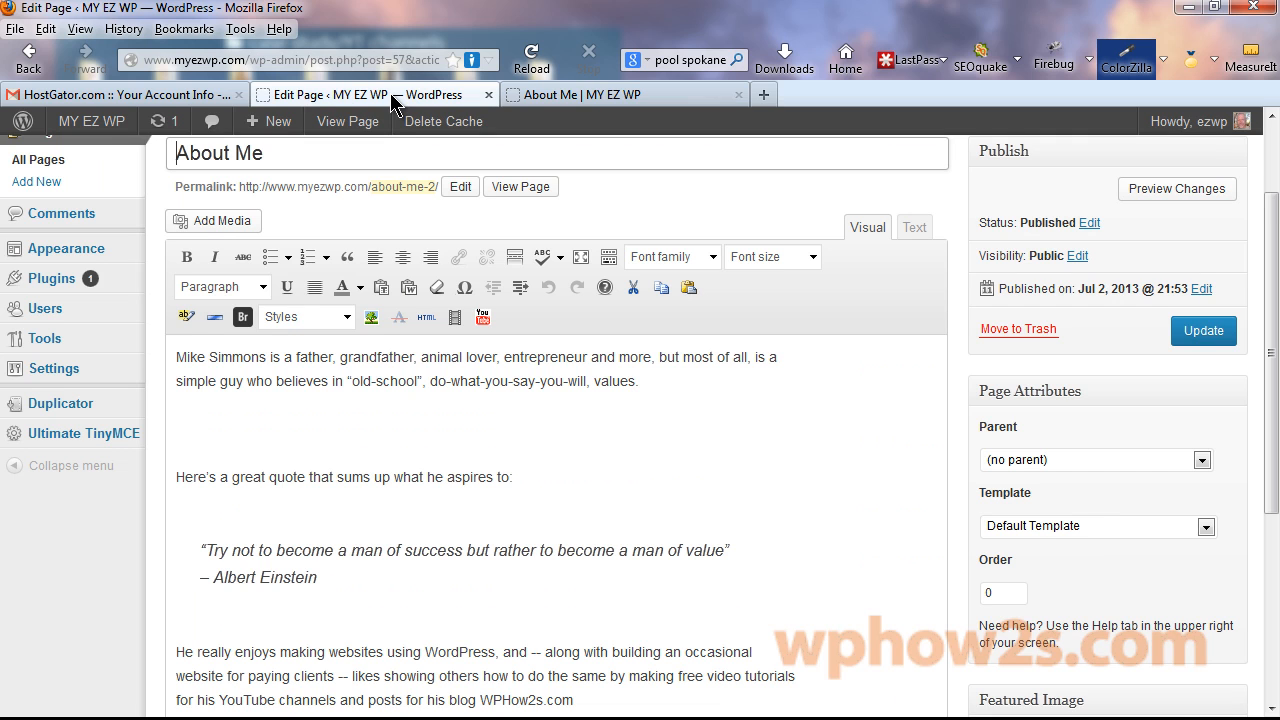
pyautogui.click(177, 361)
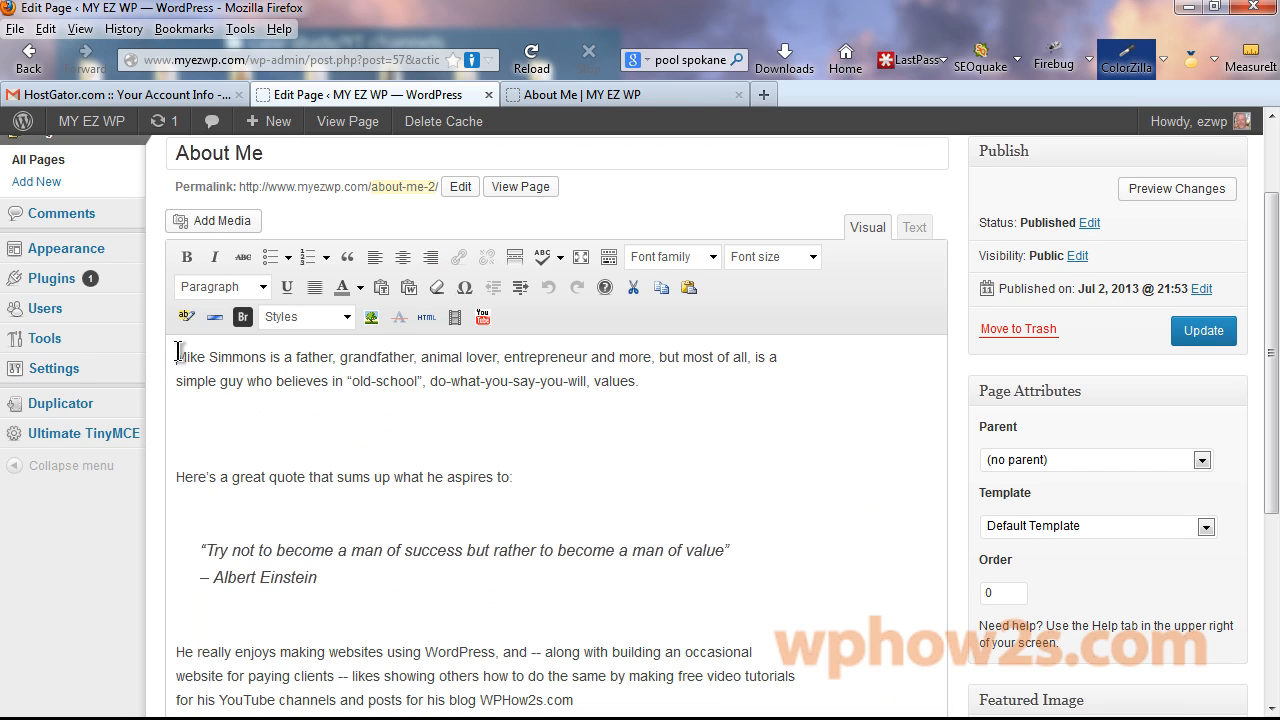
pyautogui.click(222, 220)
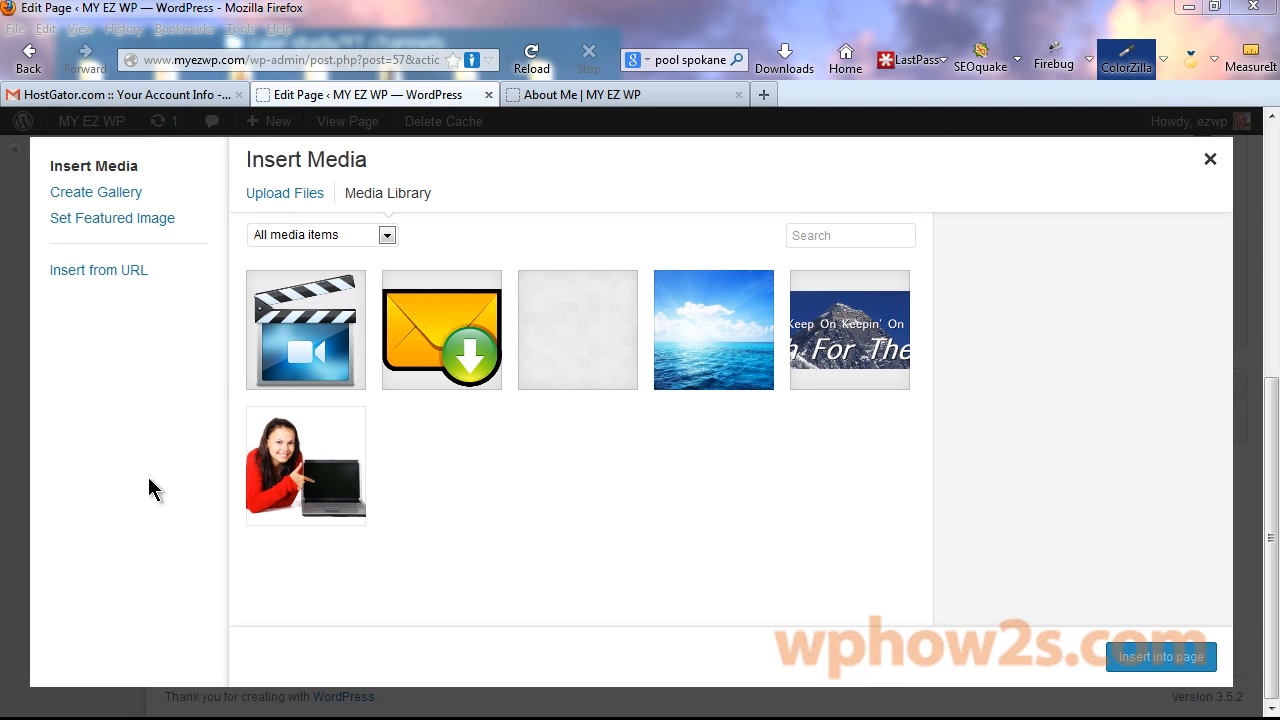
pyautogui.moveTo(148, 489); pyautogui.dragTo(514, 490)
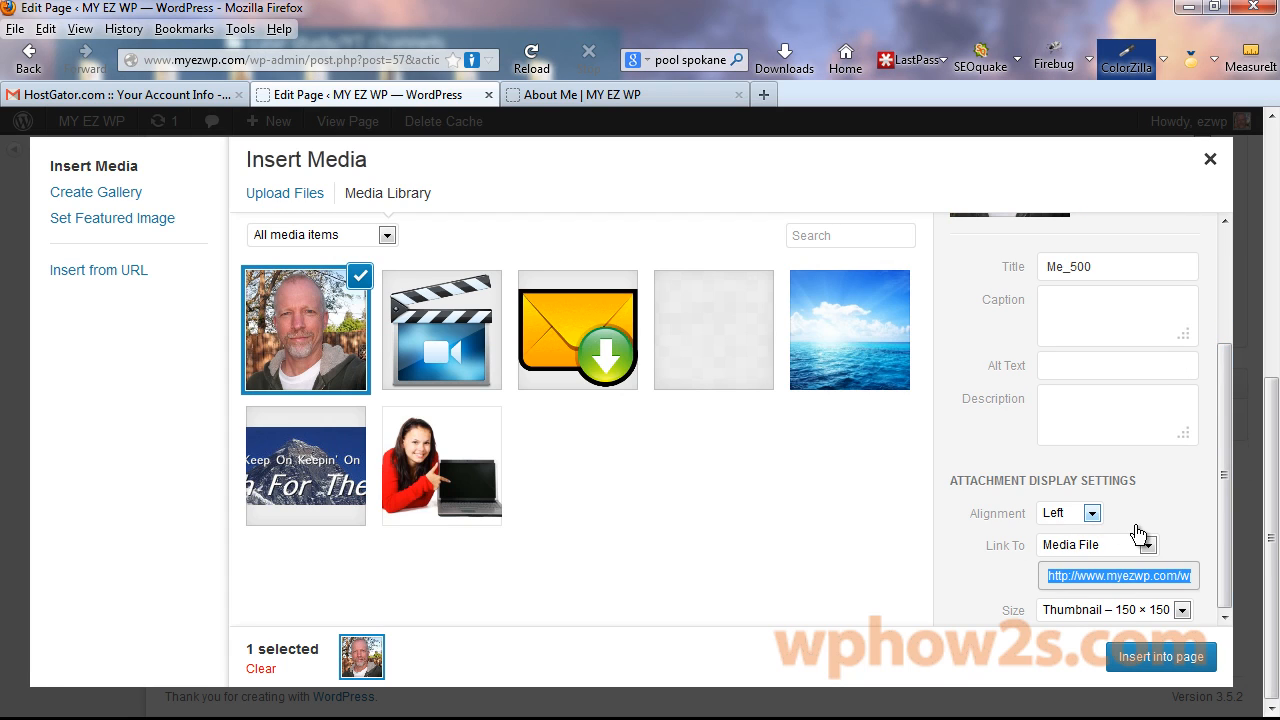
pyautogui.click(1191, 619)
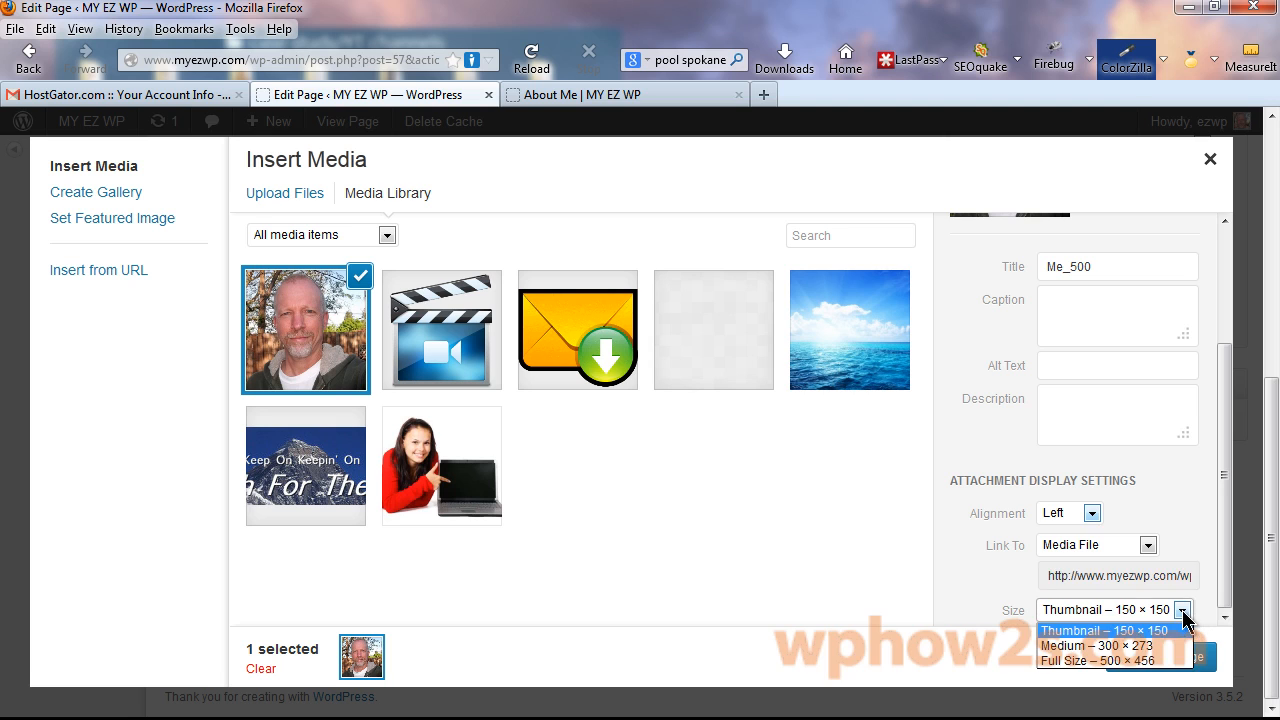
pyautogui.click(1113, 658)
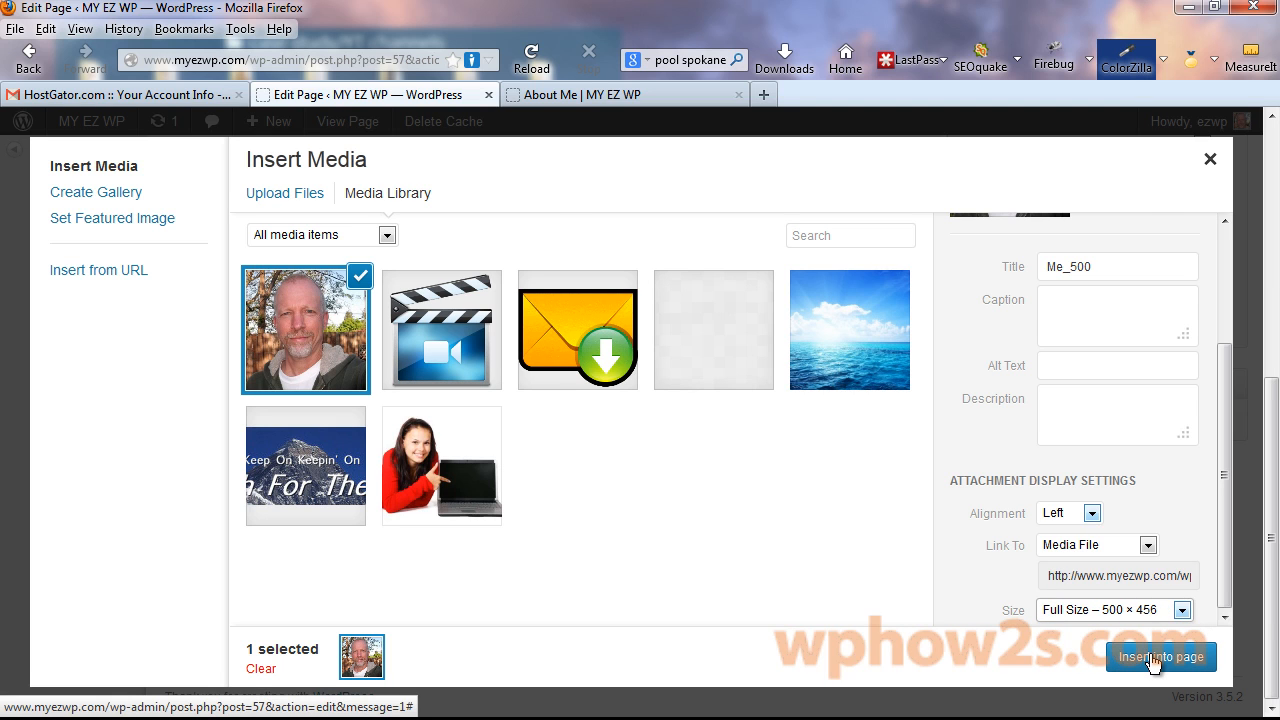
pyautogui.click(1153, 657)
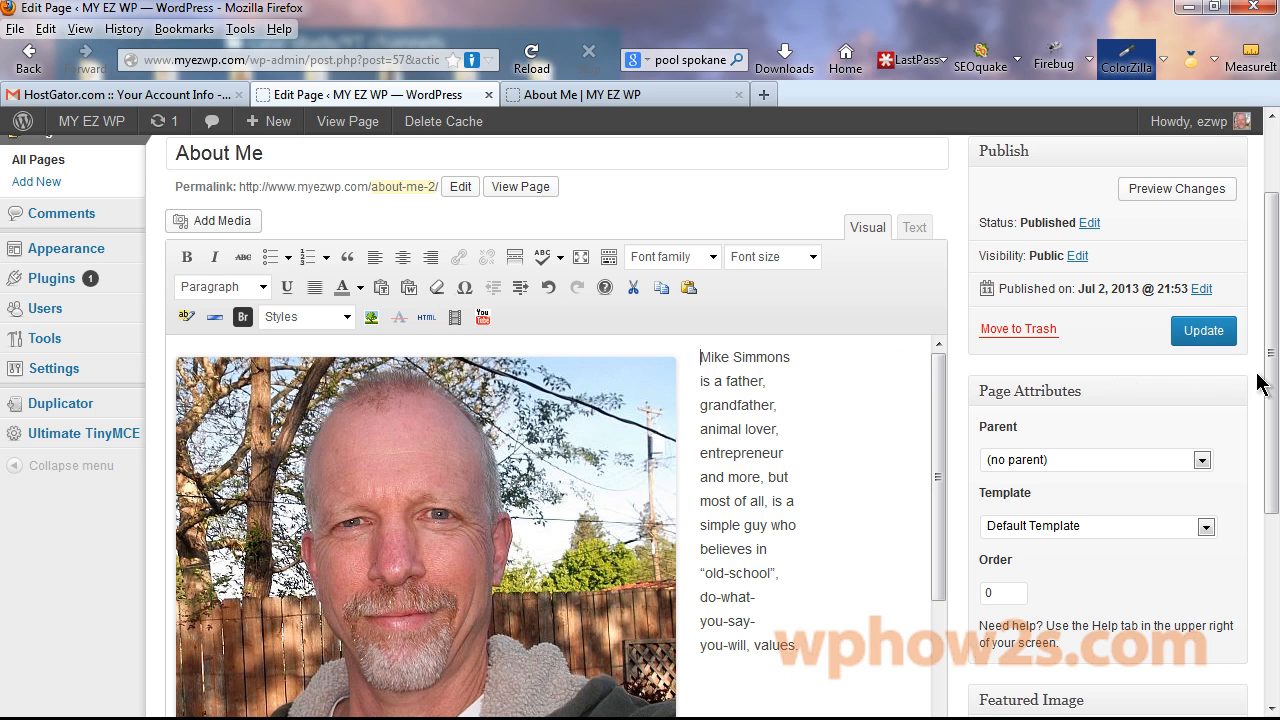
pyautogui.click(1200, 334)
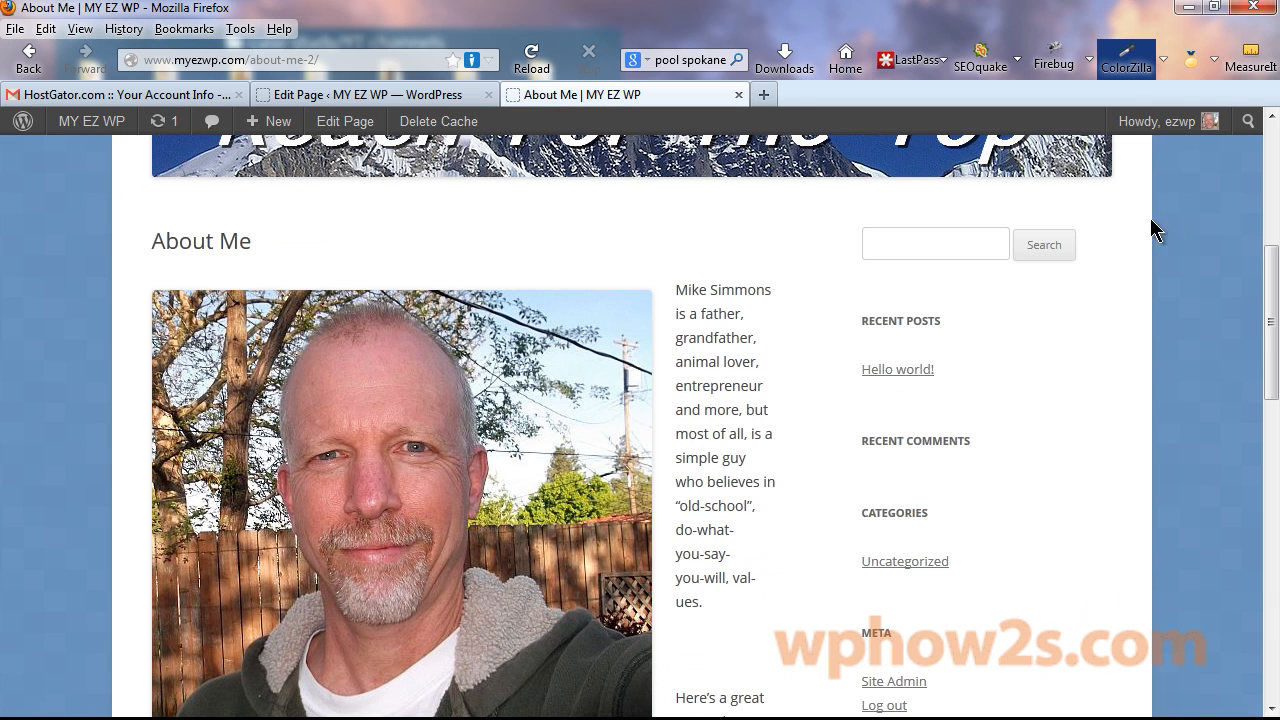
pyautogui.moveTo(1271, 271)
pyautogui.mouseDown()
pyautogui.moveTo(1266, 471)
pyautogui.moveTo(1260, 286)
pyautogui.mouseUp()
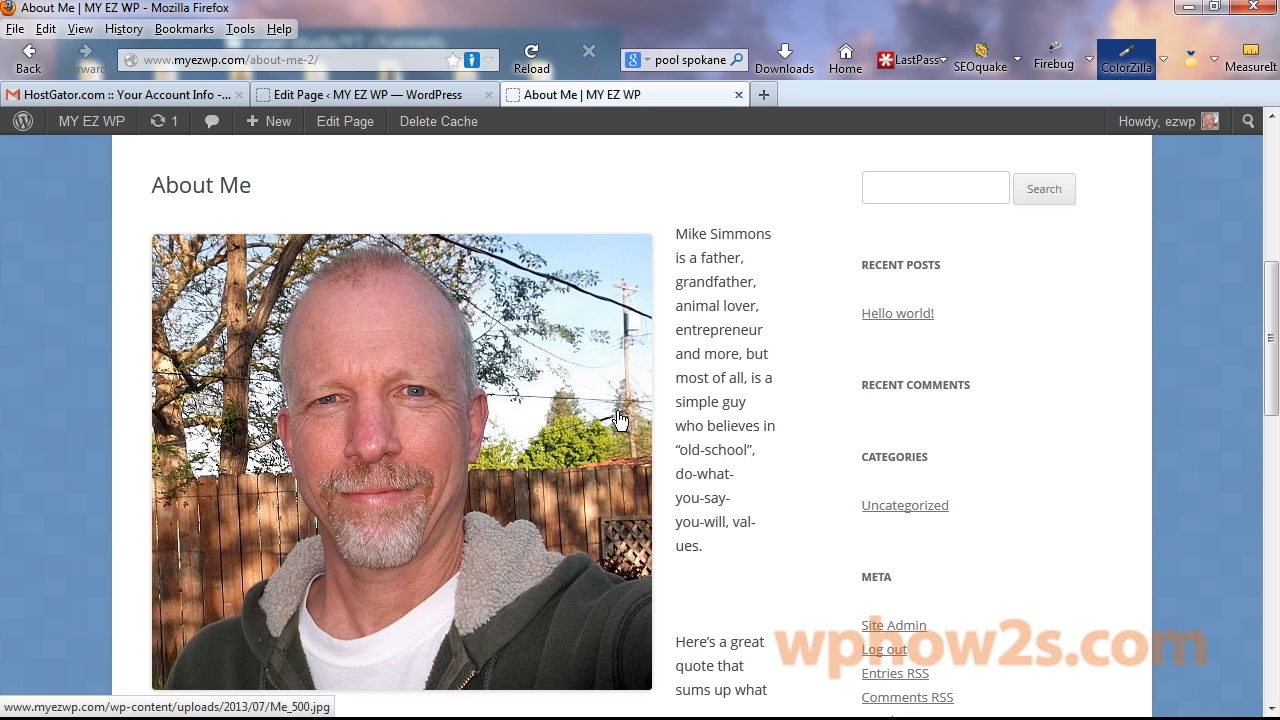
# In the media library image editor, crop Me_500 around the face and save it.
pyautogui.click(358, 95)
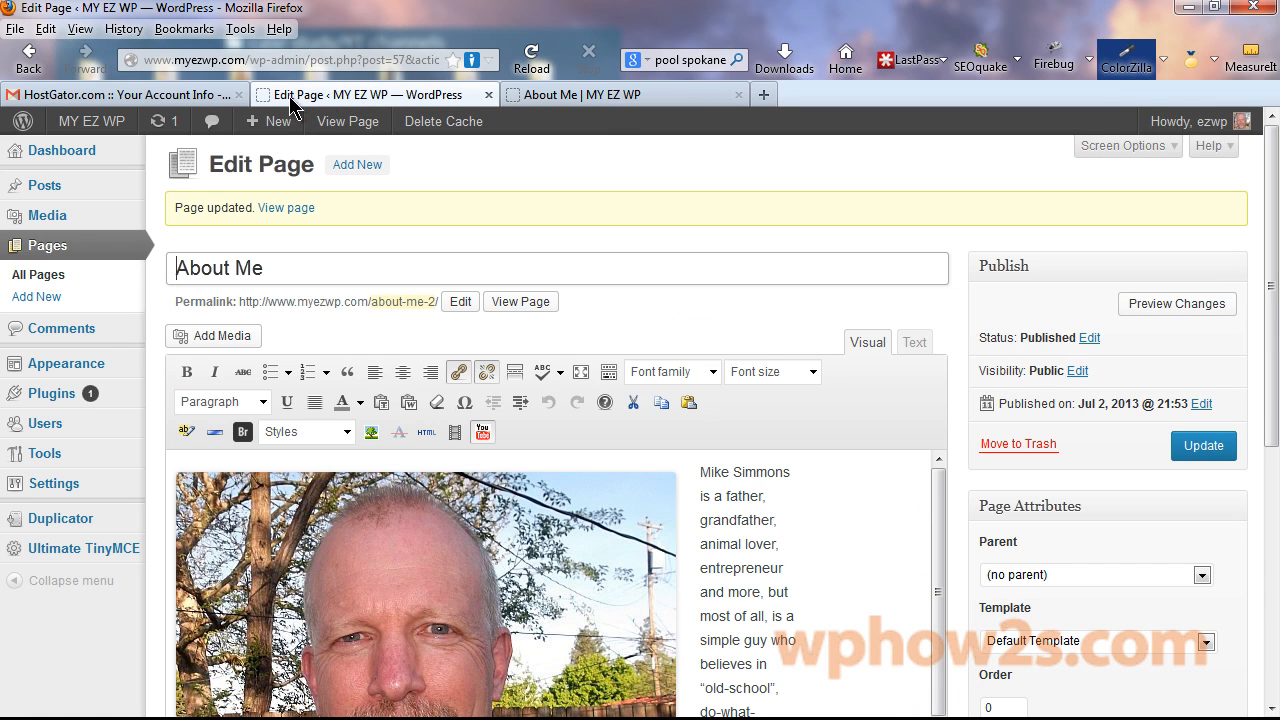
pyautogui.click(47, 218)
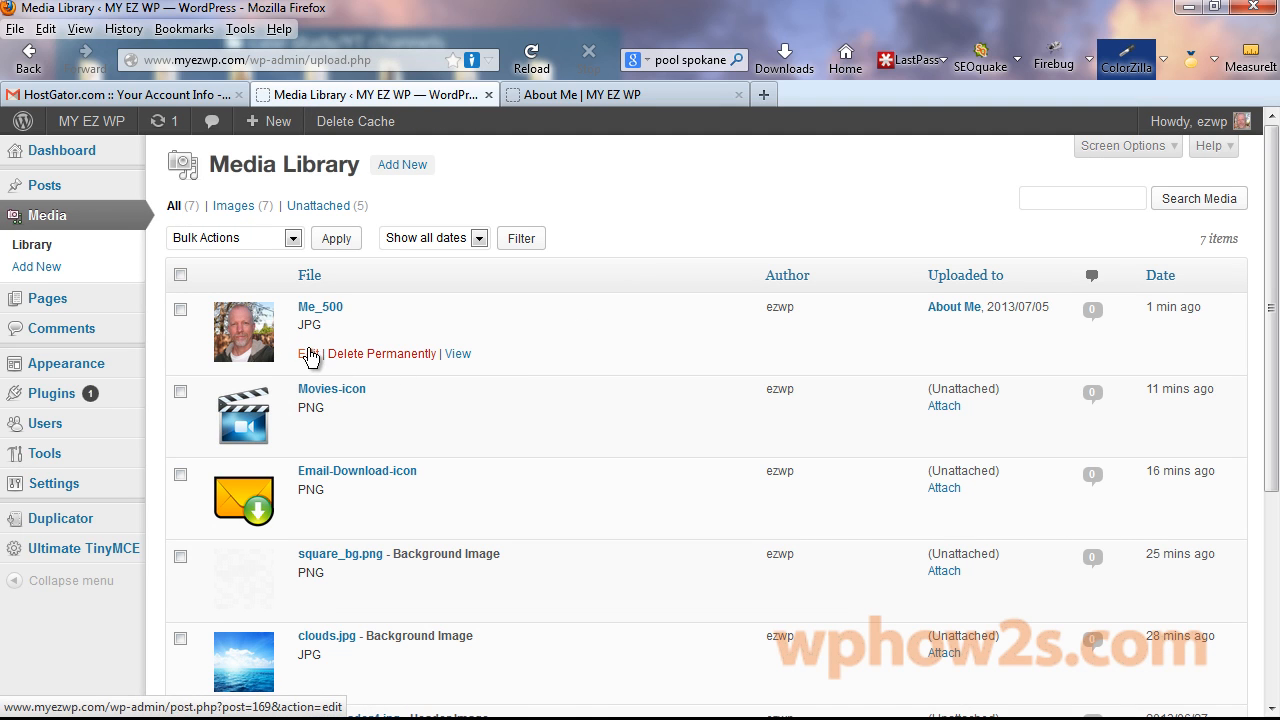
pyautogui.click(309, 354)
pyautogui.scroll(-3, 554, 526)
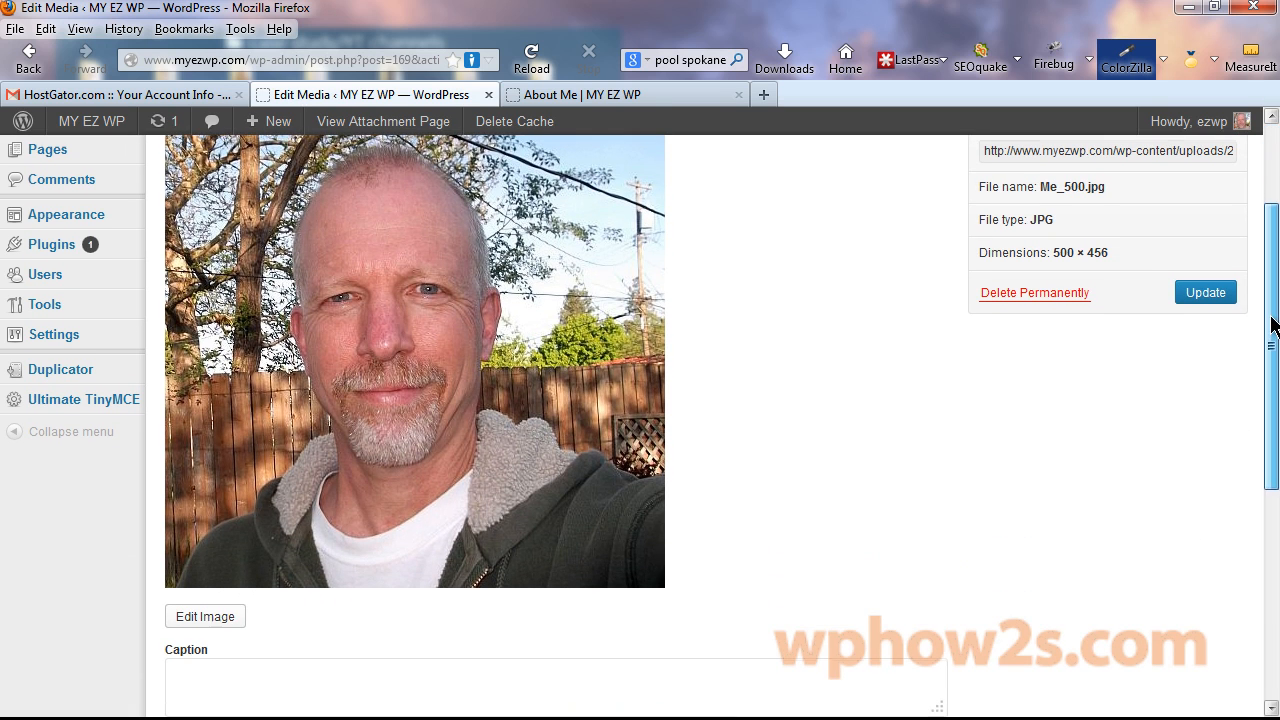
pyautogui.click(204, 617)
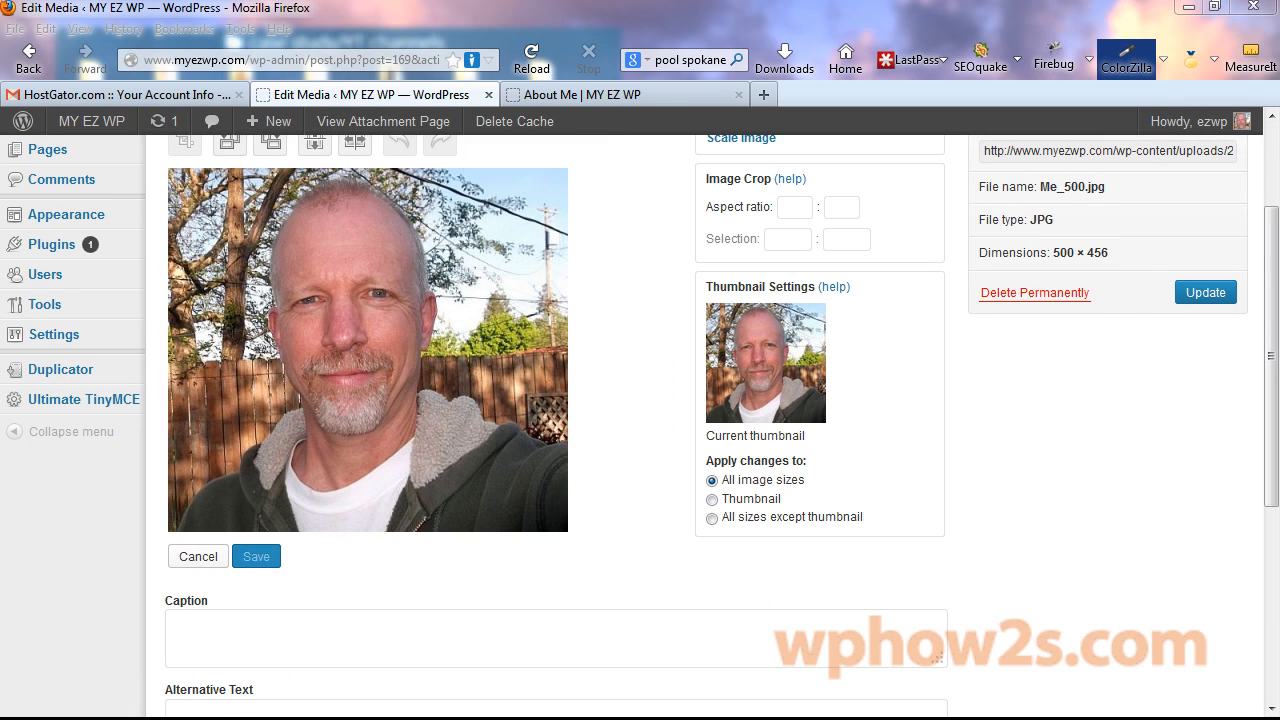
pyautogui.moveTo(270, 121)
pyautogui.moveTo(208, 180); pyautogui.dragTo(501, 464)
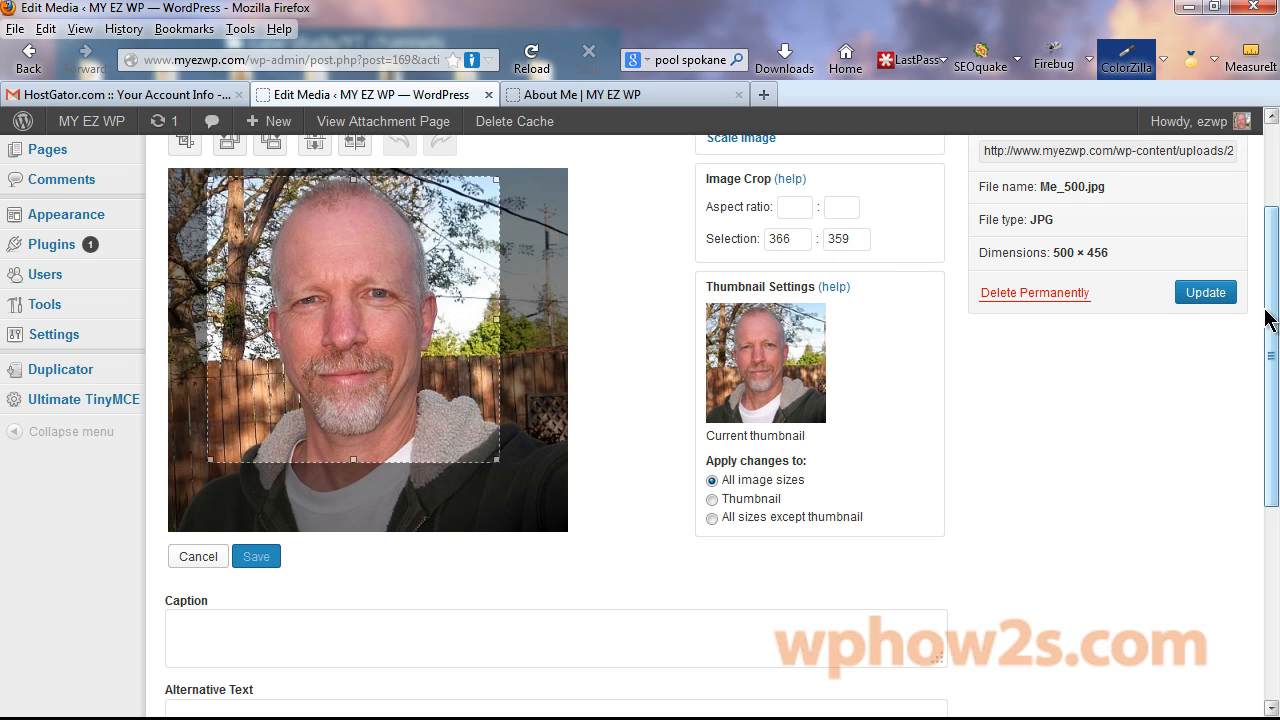
pyautogui.moveTo(1267, 308); pyautogui.dragTo(1259, 281)
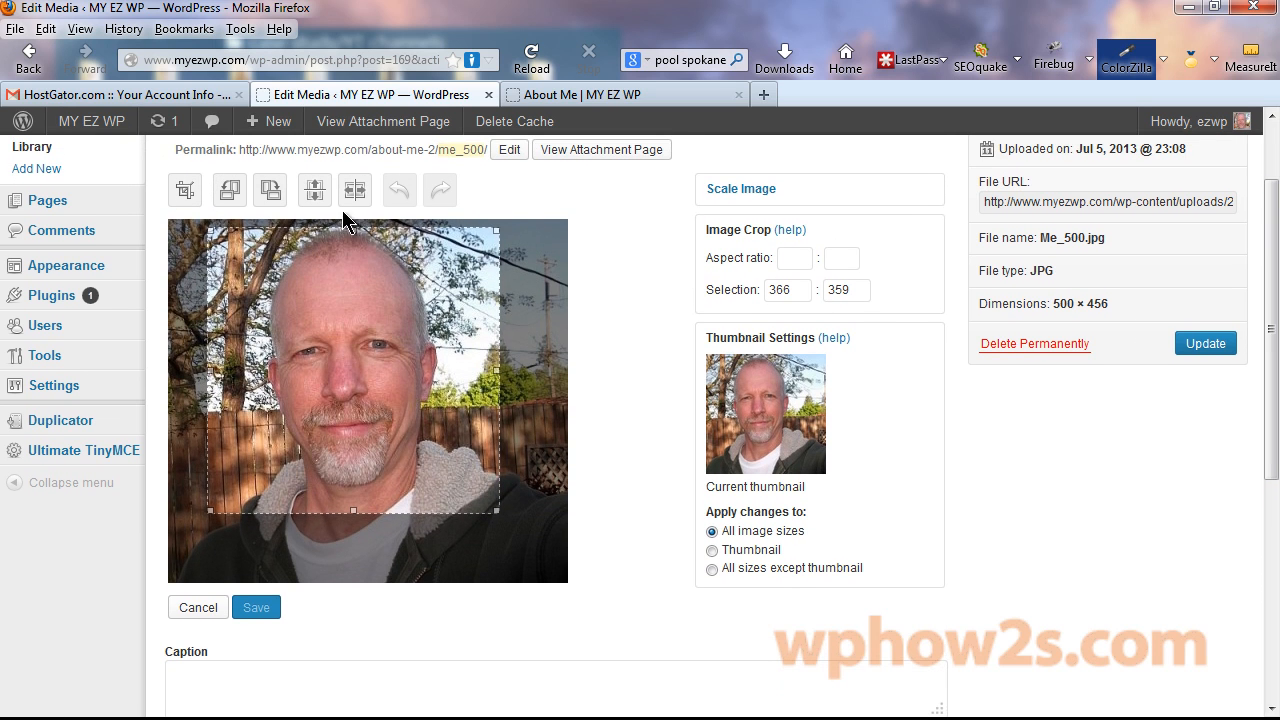
pyautogui.click(184, 193)
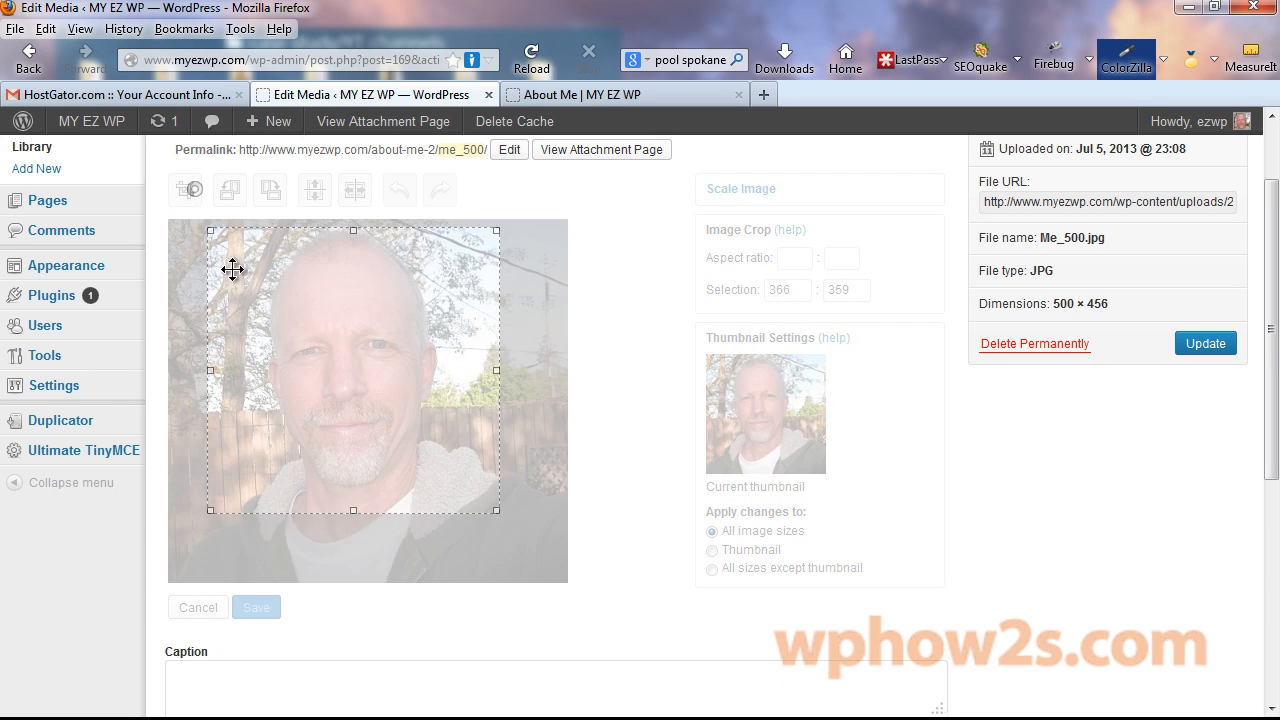
pyautogui.click(255, 598)
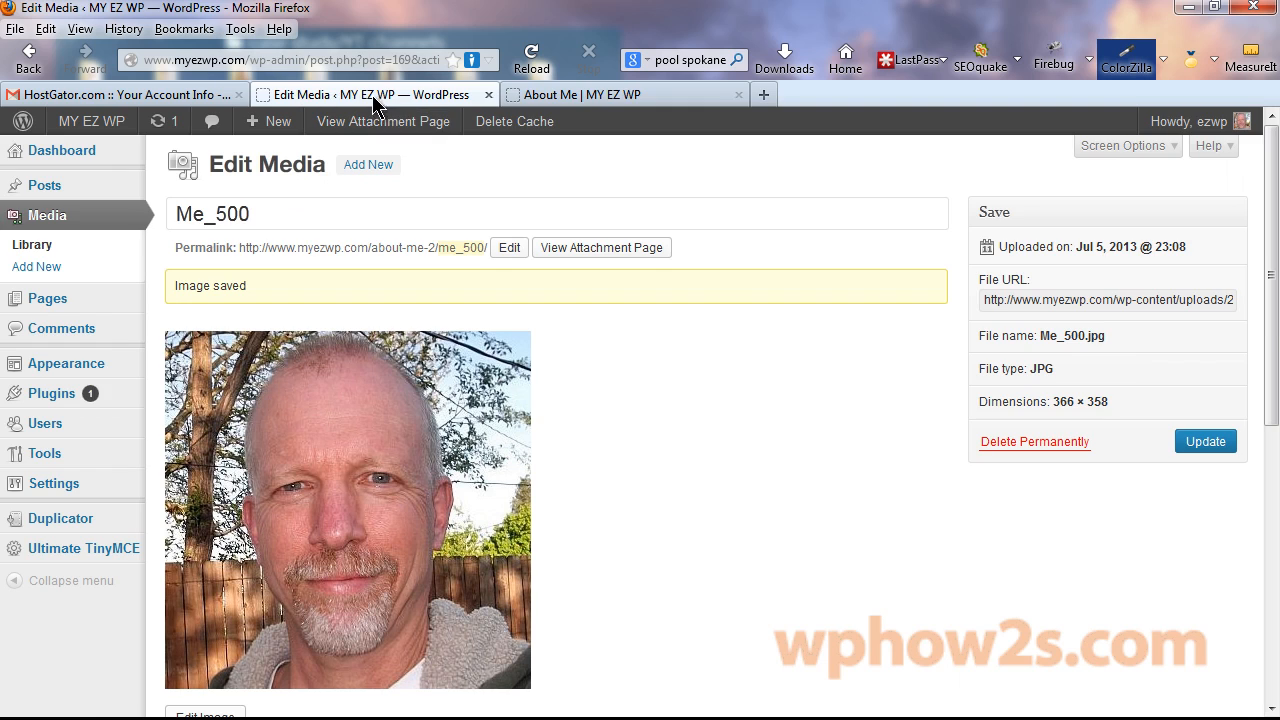
# Reload the live About Me page to view the portrait.
pyautogui.click(605, 93)
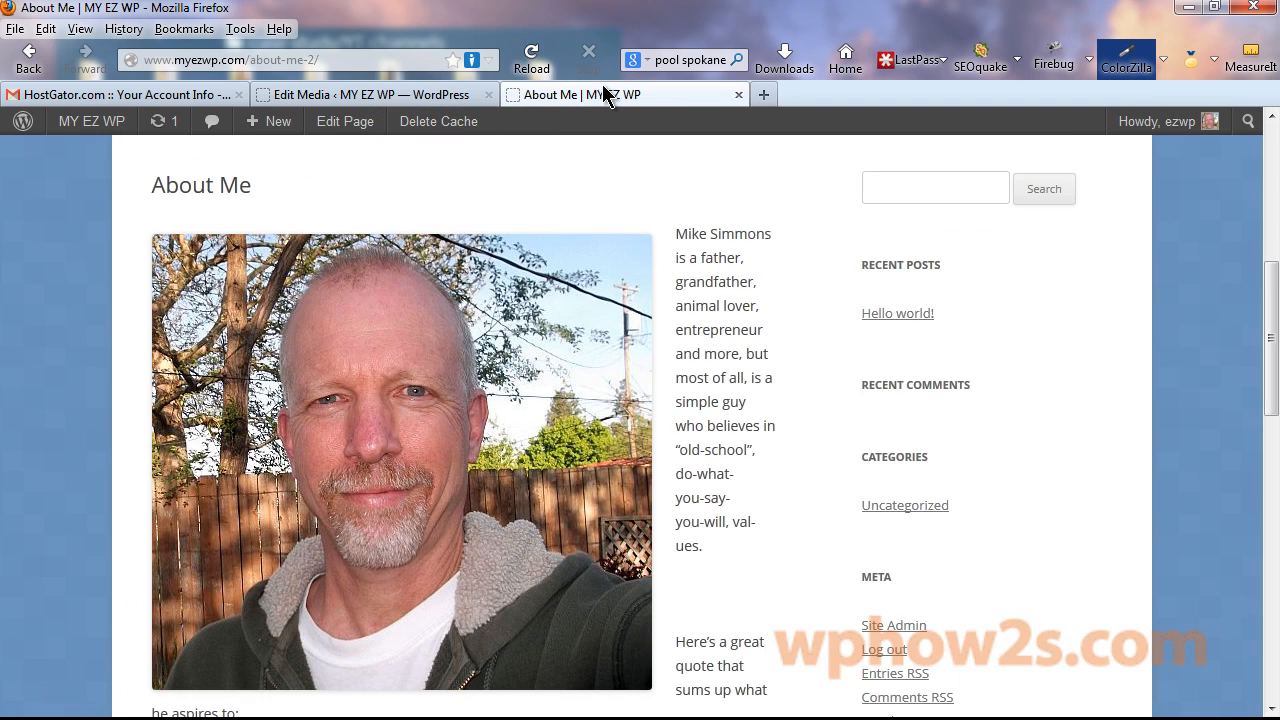
pyautogui.rightClick(600, 92)
pyautogui.click(664, 106)
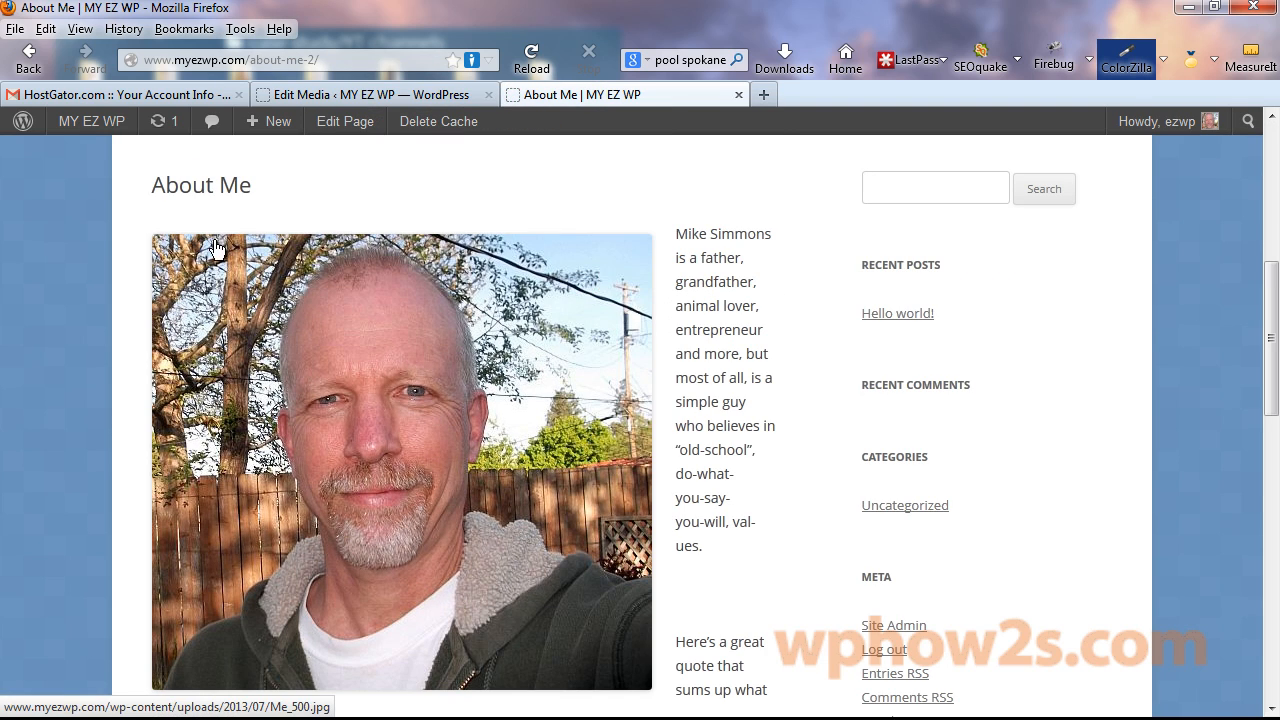
# Replace the About Me page photo with the Me_500 portrait, left-aligned beside the bio.
pyautogui.click(360, 96)
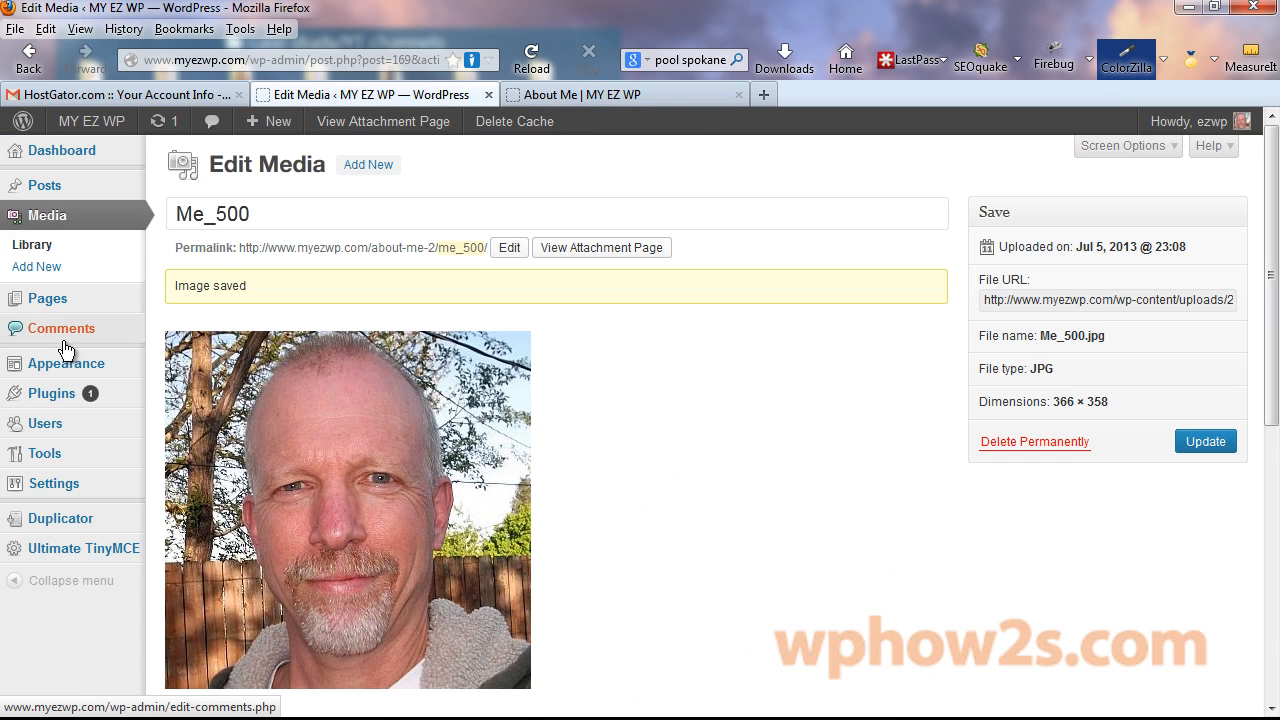
pyautogui.click(40, 300)
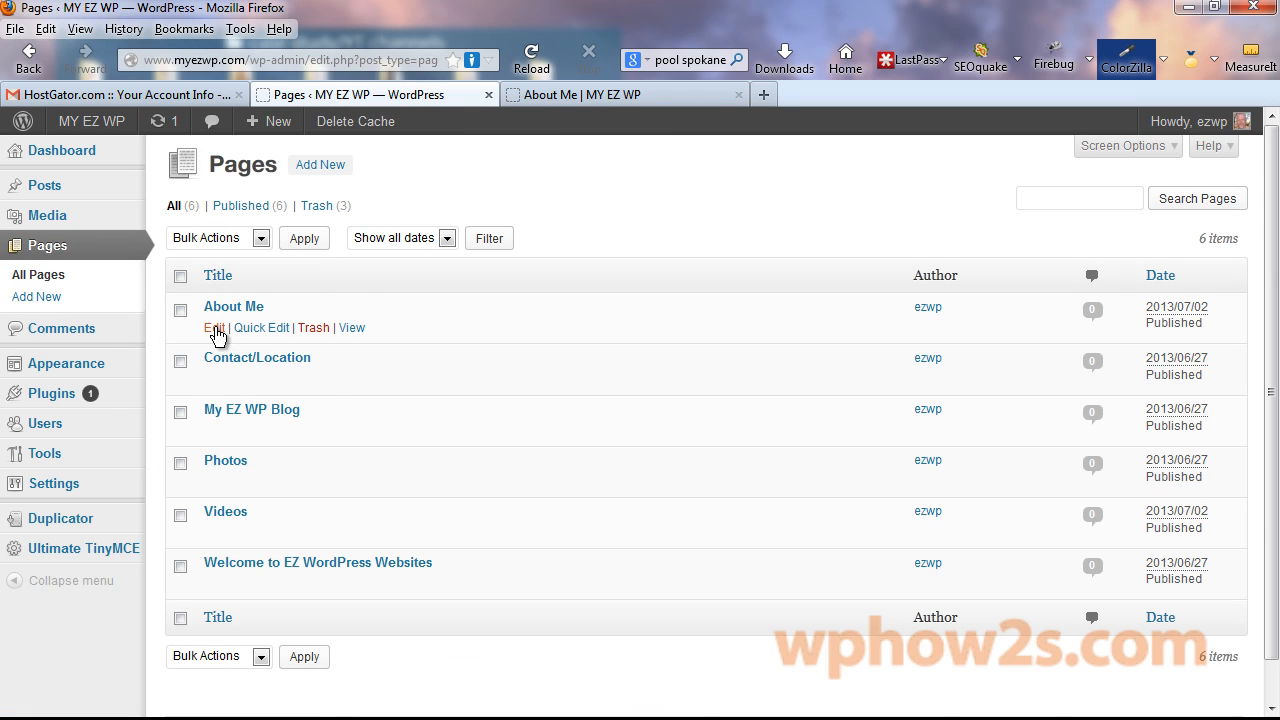
pyautogui.click(214, 330)
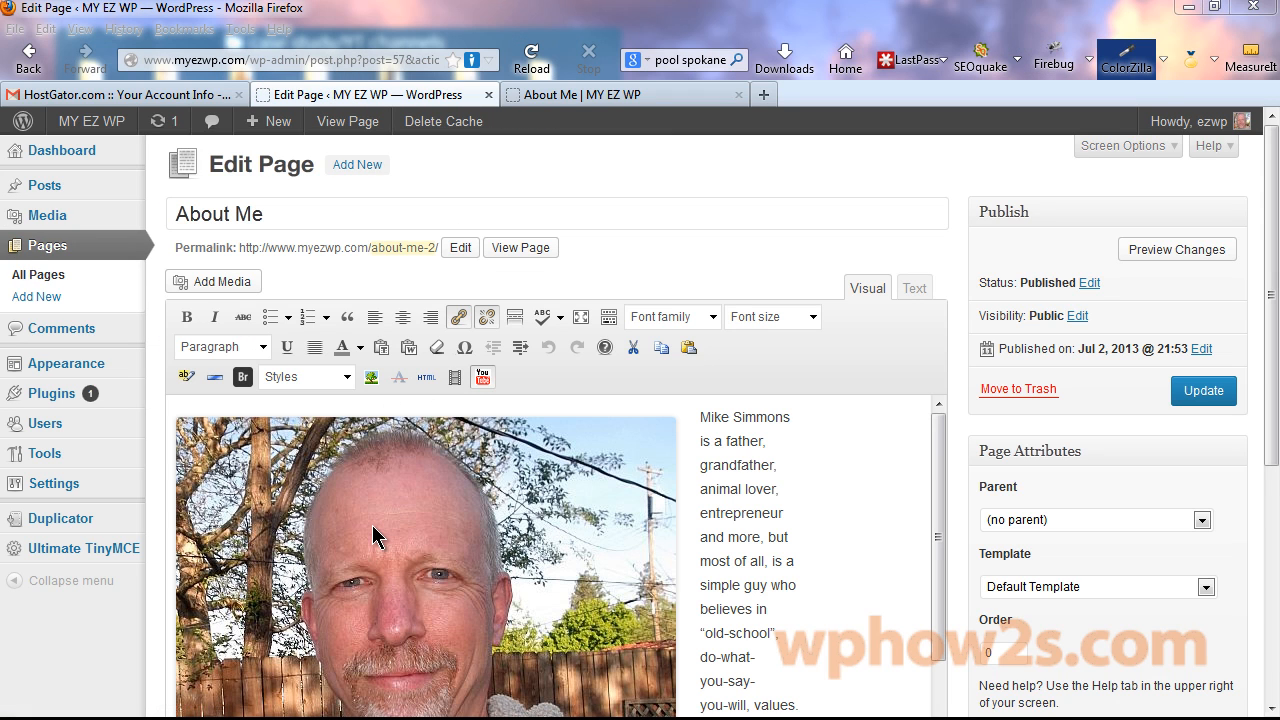
pyautogui.click(376, 537)
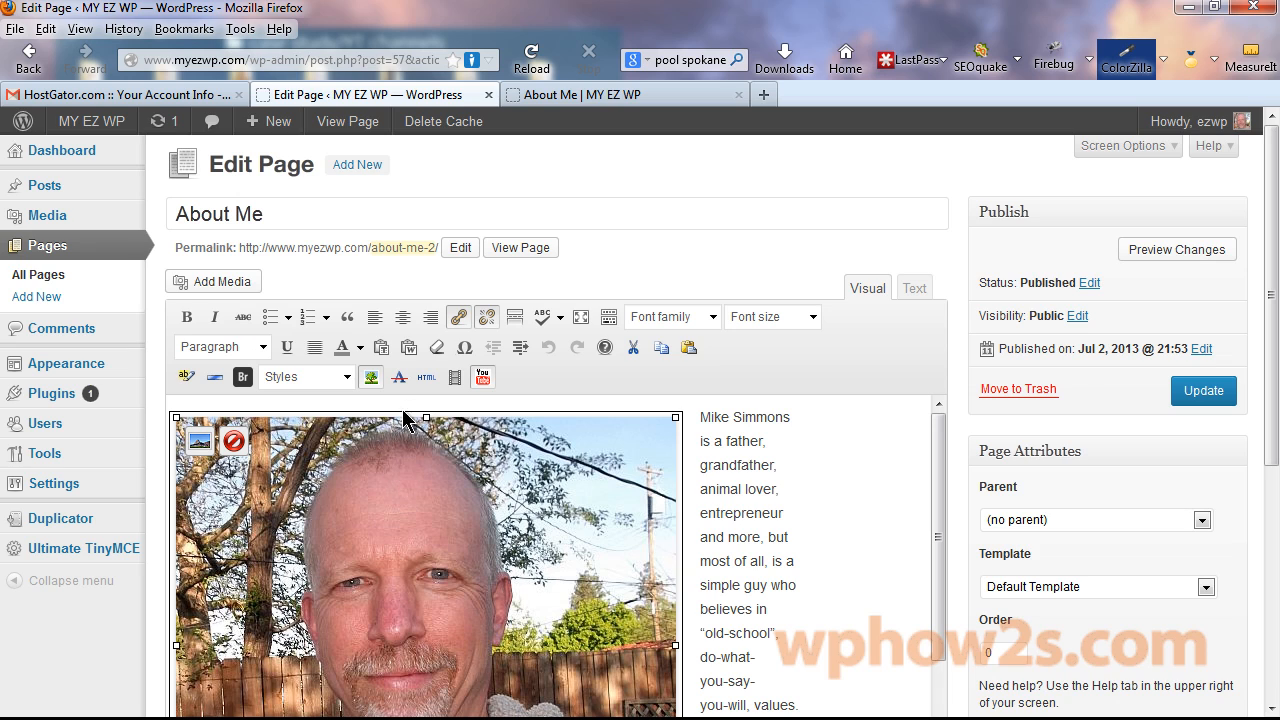
pyautogui.click(224, 290)
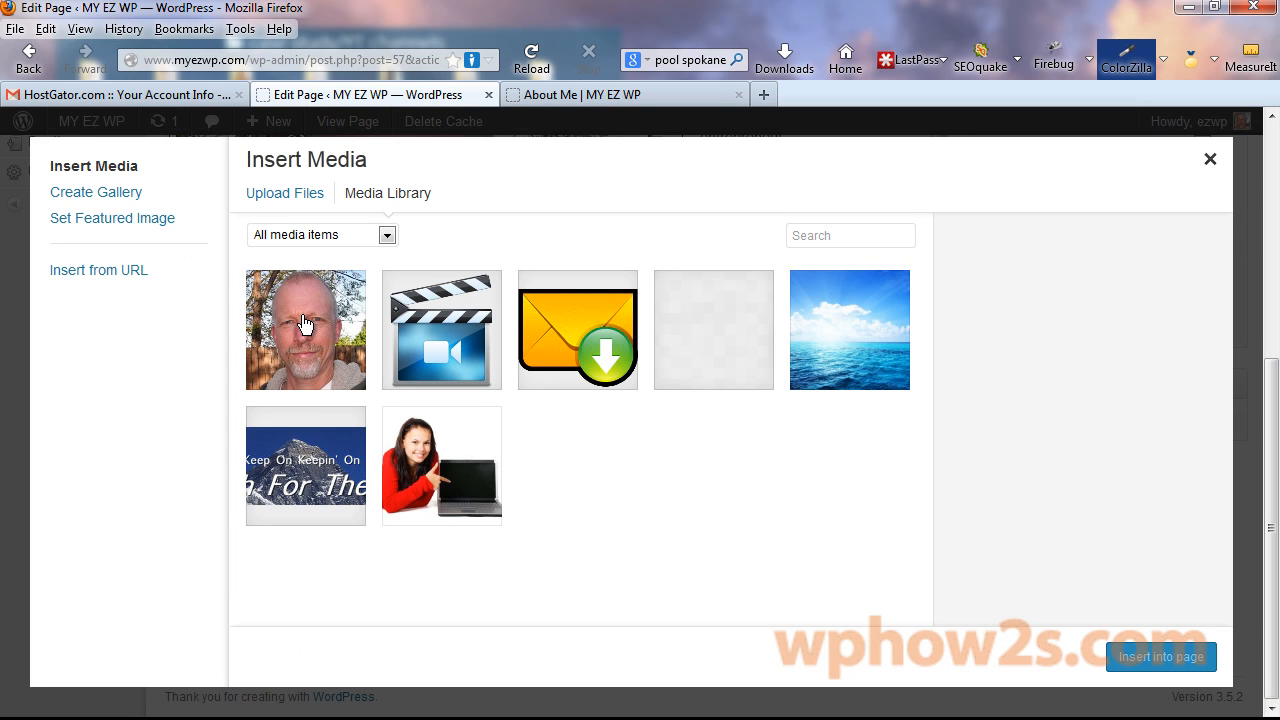
pyautogui.click(305, 325)
pyautogui.moveTo(1220, 258); pyautogui.dragTo(1232, 425)
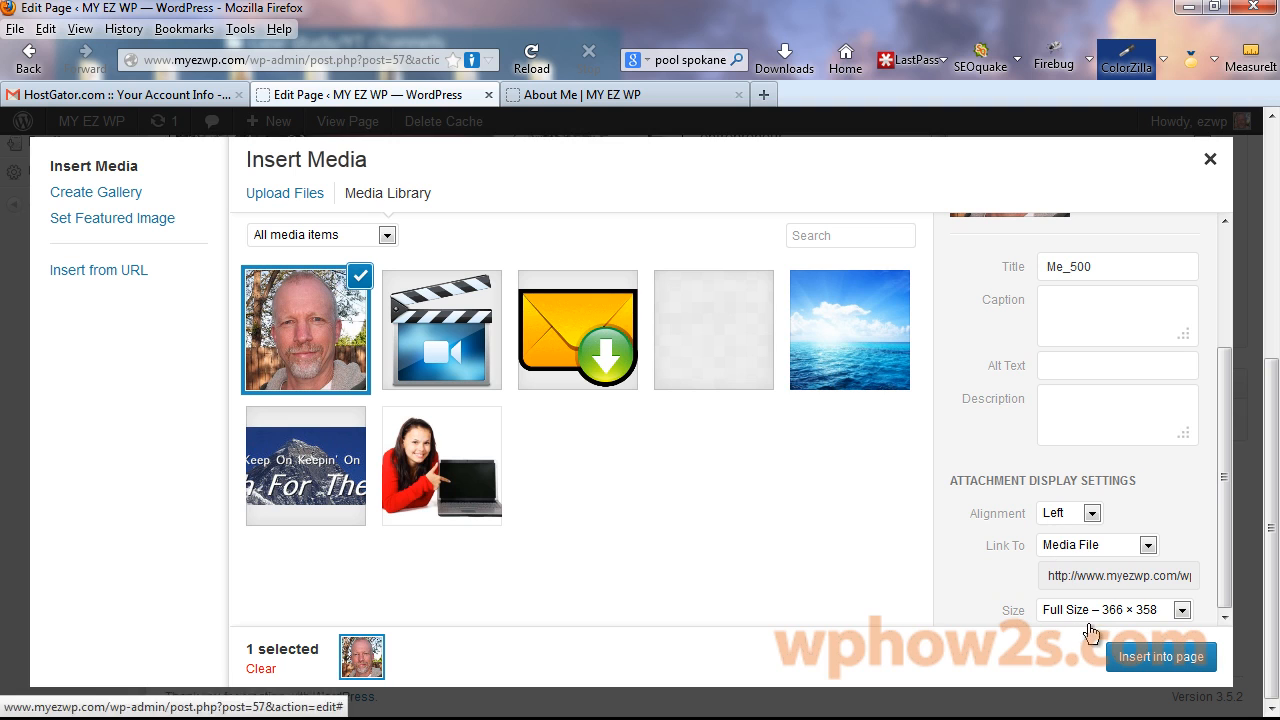
pyautogui.click(1155, 652)
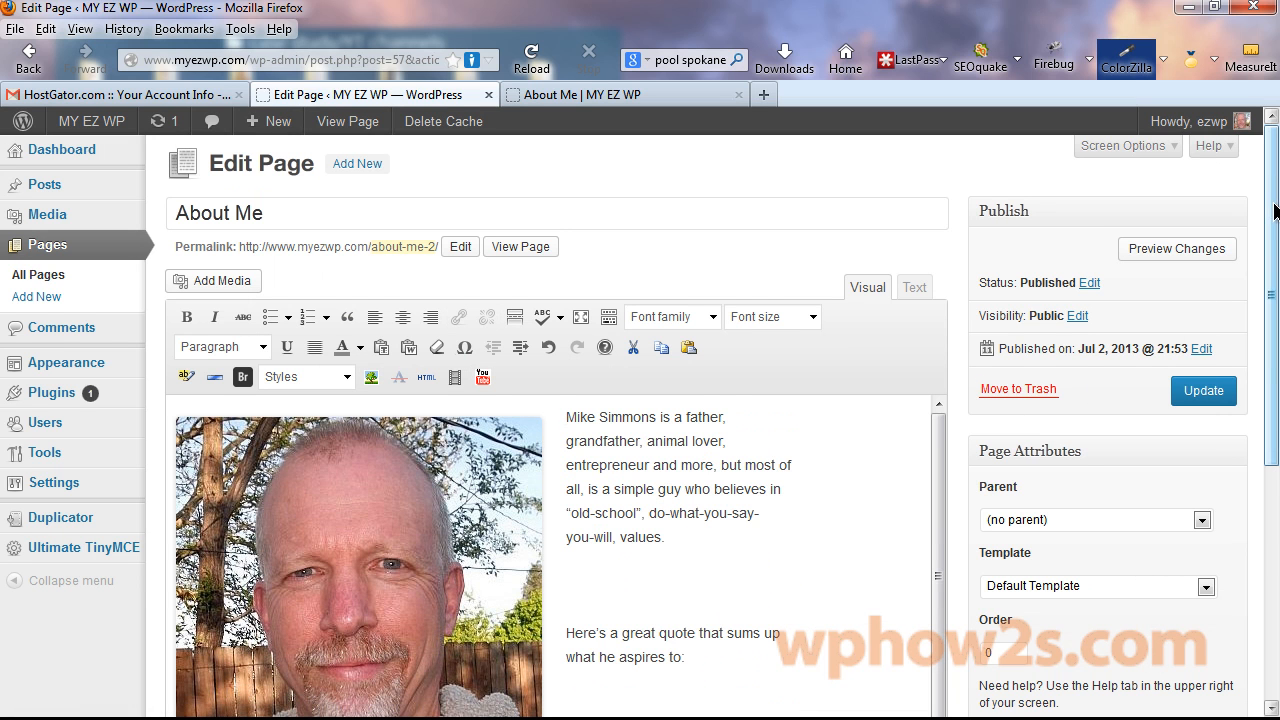
# Update the About Me page and check the portrait on the live site.
pyautogui.scroll(-3, 1268, 210)
pyautogui.click(1202, 227)
pyautogui.click(620, 94)
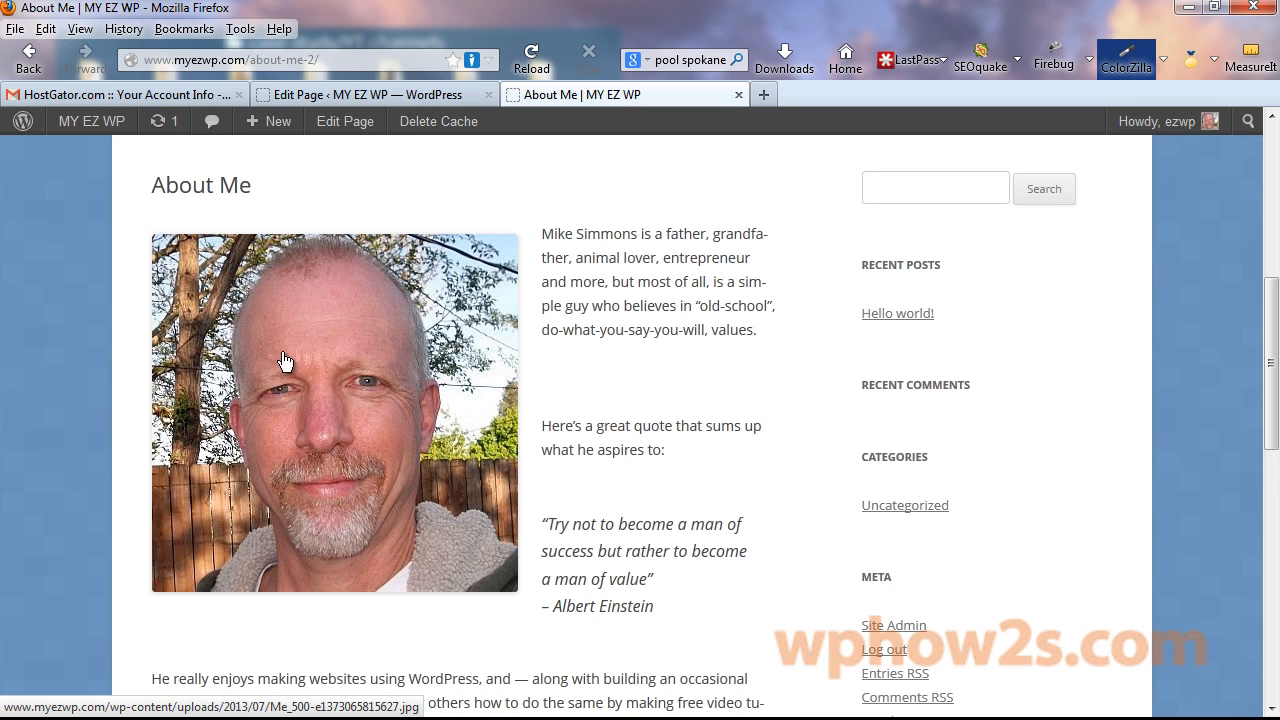
pyautogui.click(340, 96)
pyautogui.moveTo(1270, 190); pyautogui.dragTo(1266, 294)
# Preview the About Me photo at 90%, 80%, 70% and 60% sizes and check its advanced settings.
pyautogui.click(368, 372)
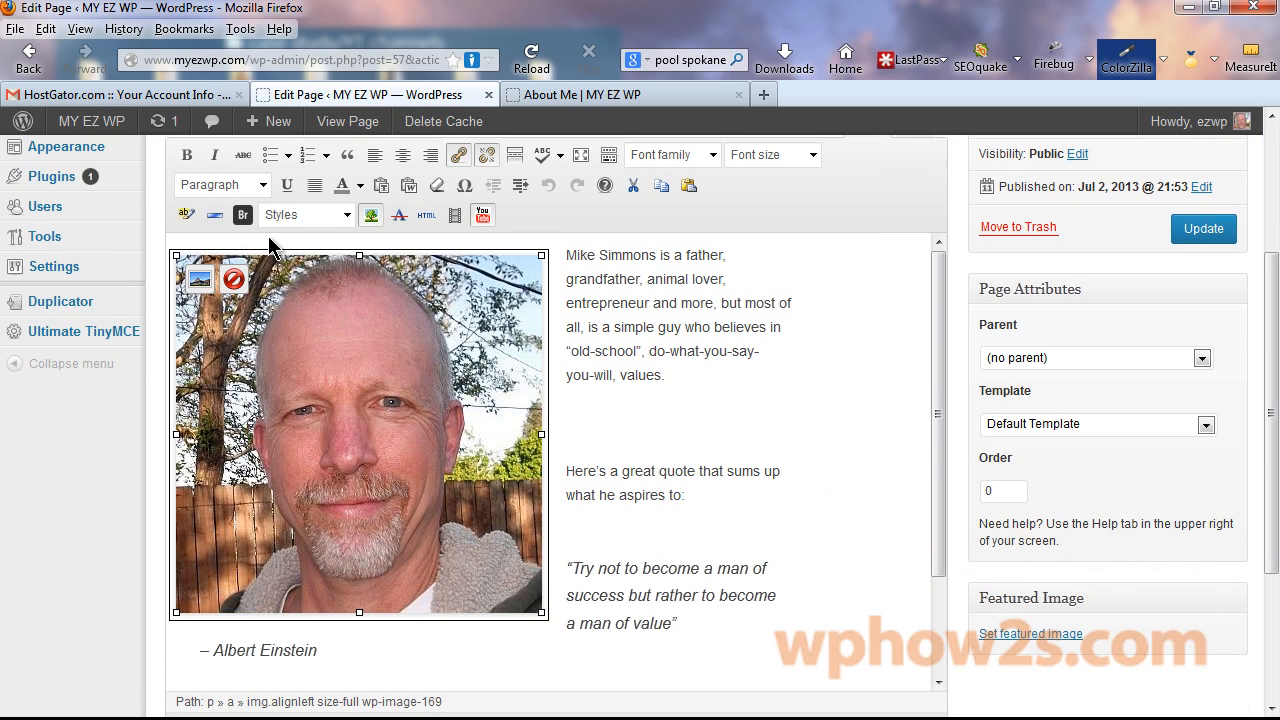
pyautogui.click(199, 281)
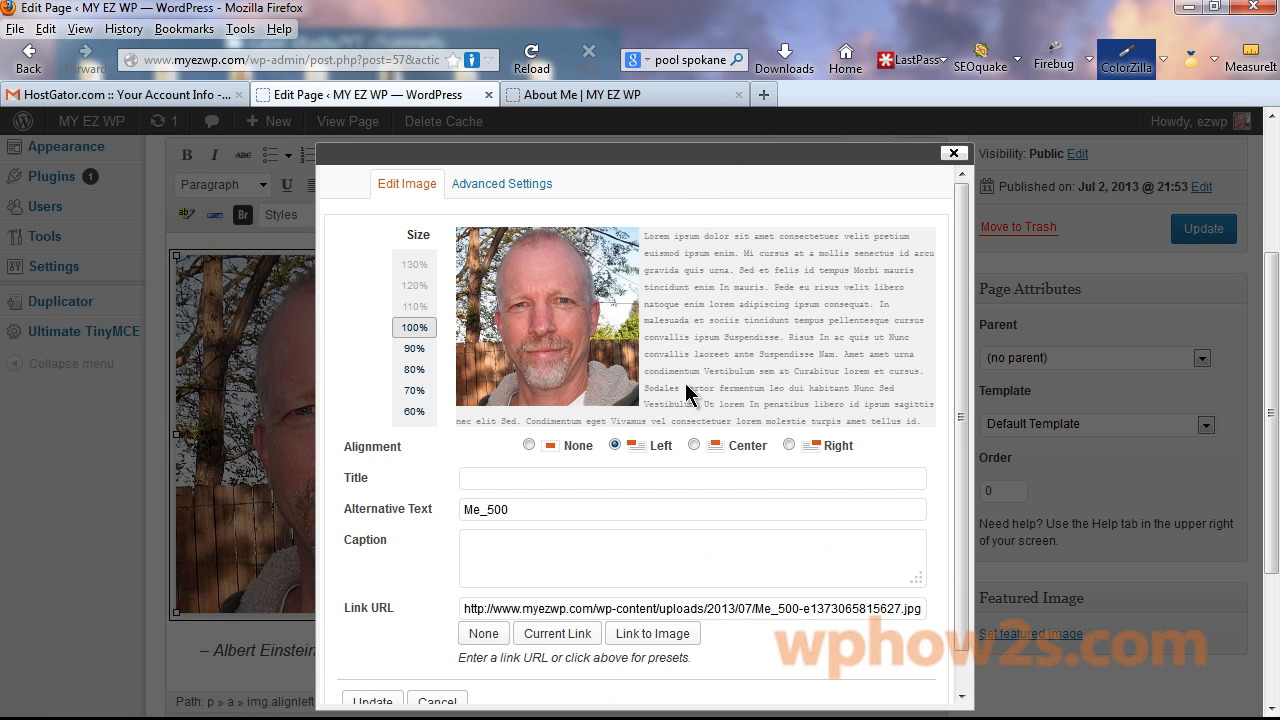
pyautogui.click(414, 348)
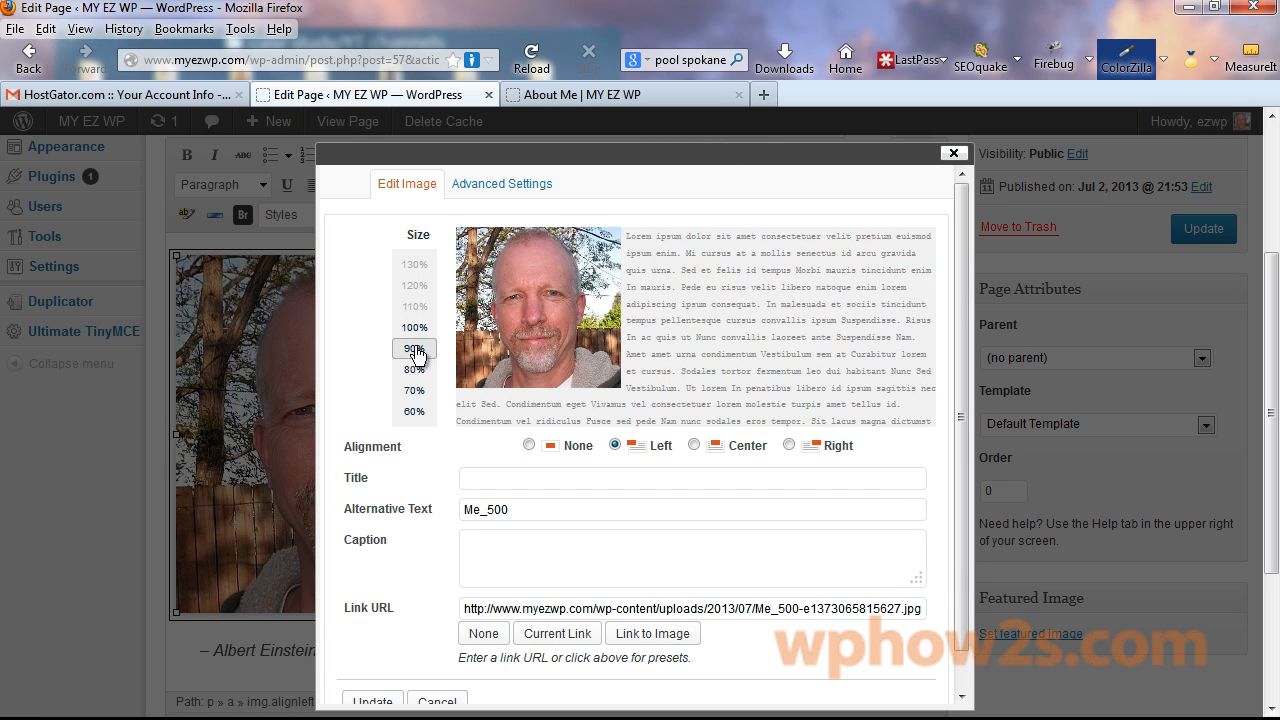
pyautogui.click(414, 369)
pyautogui.click(414, 390)
pyautogui.click(414, 411)
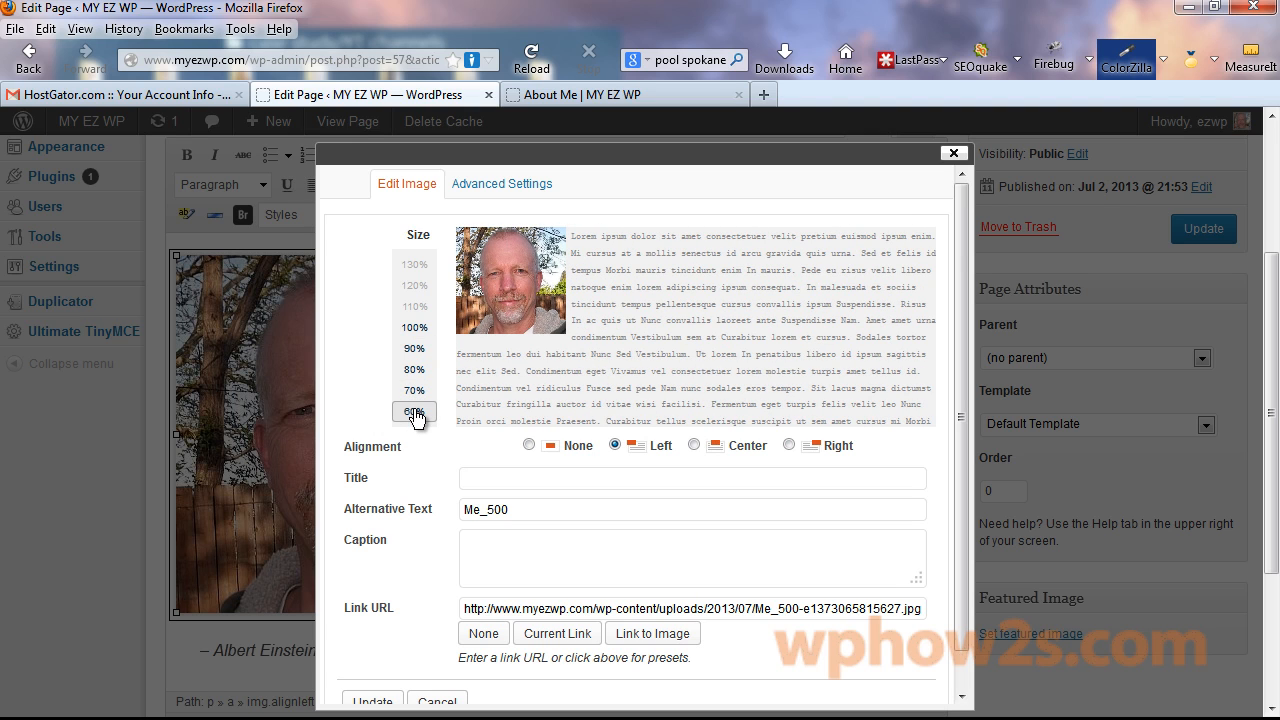
pyautogui.click(414, 327)
pyautogui.click(500, 183)
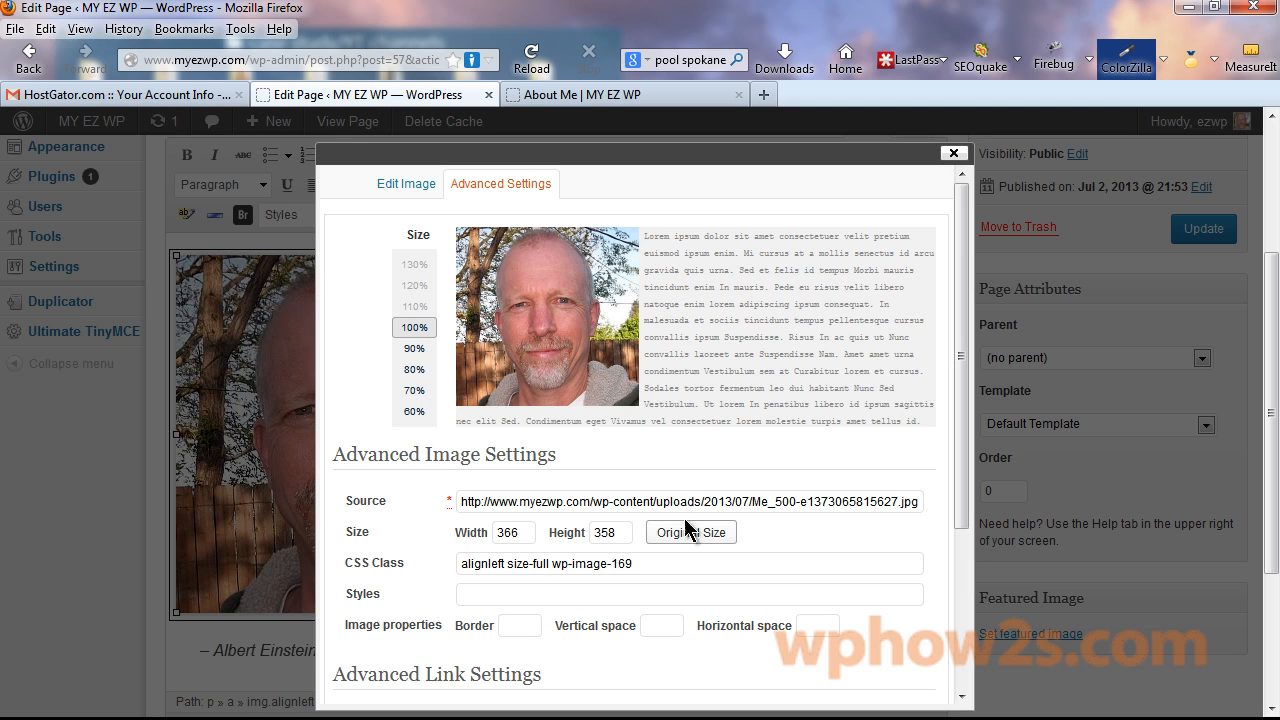
pyautogui.moveTo(966, 331); pyautogui.dragTo(985, 255)
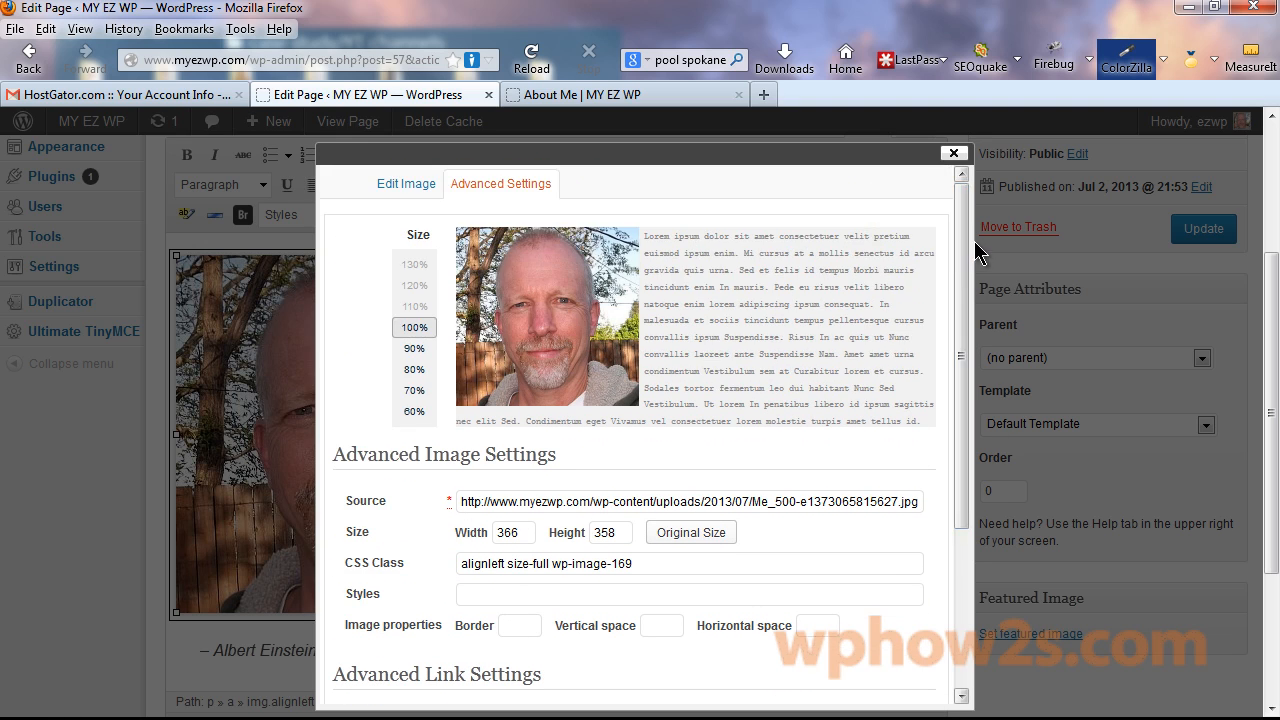
pyautogui.click(405, 183)
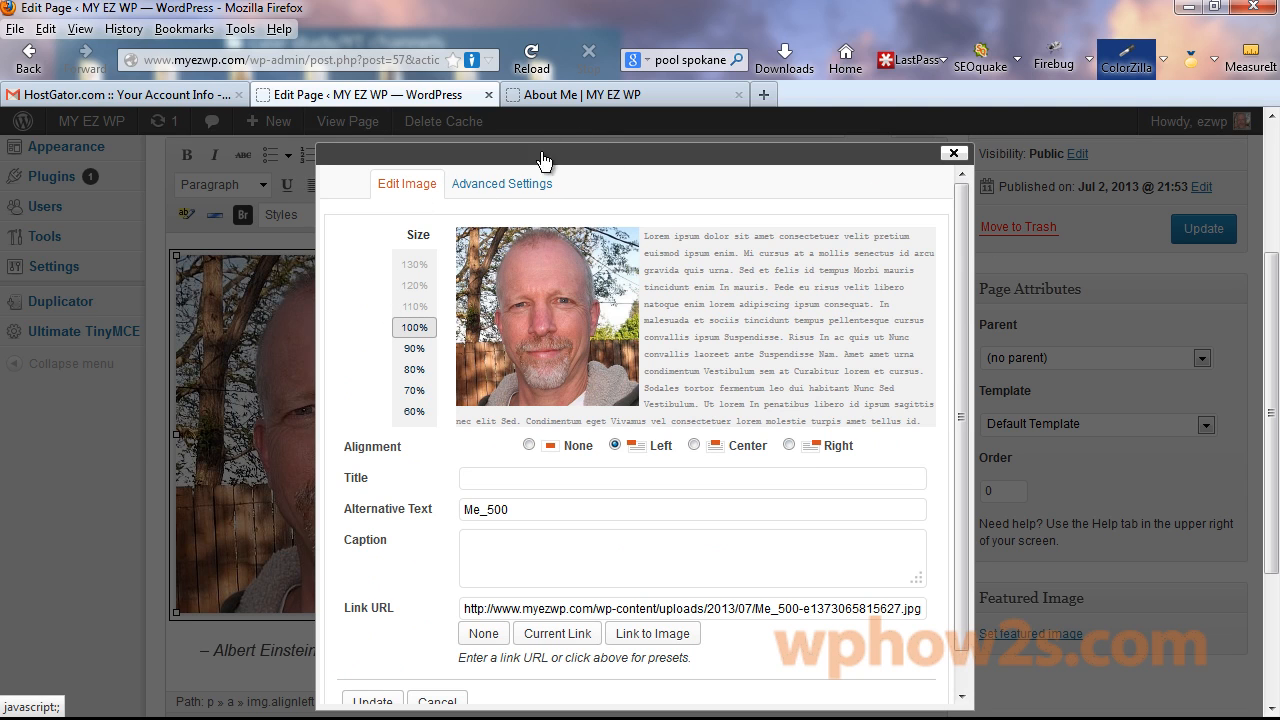
# Set the photo to 60% size with Link URL set to None.
pyautogui.click(415, 413)
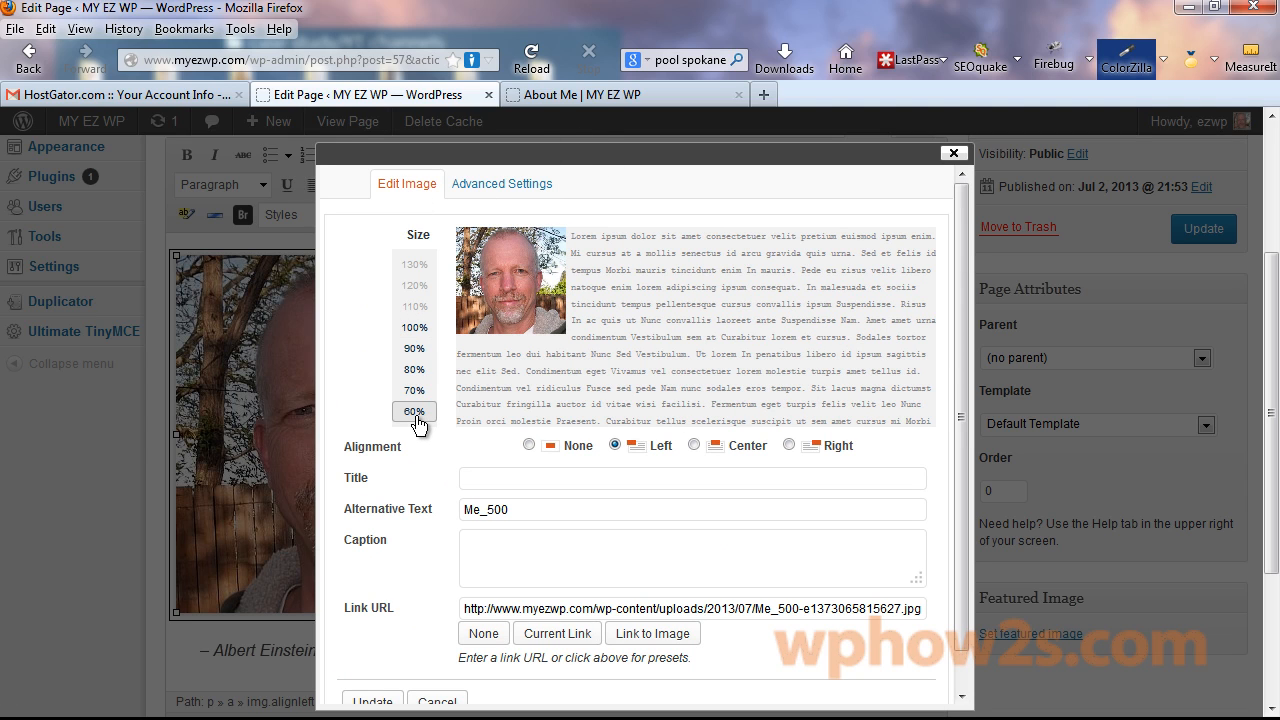
pyautogui.scroll(-2, 962, 445)
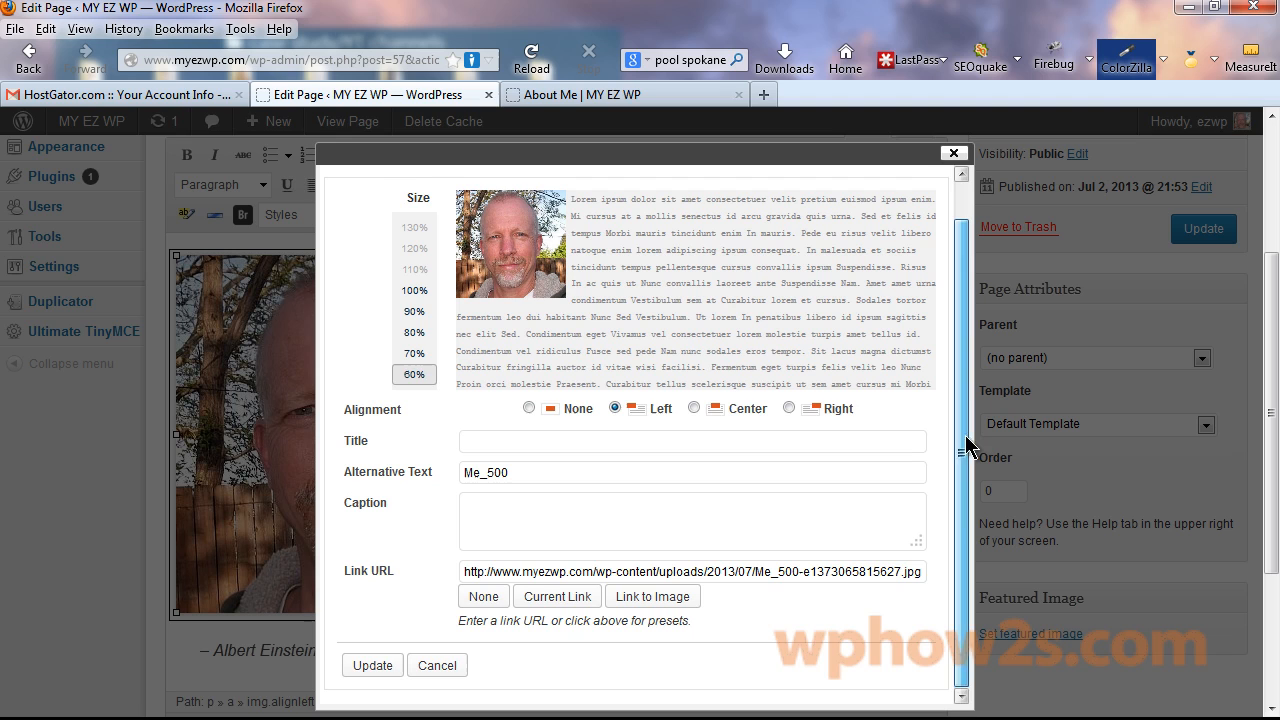
pyautogui.click(483, 597)
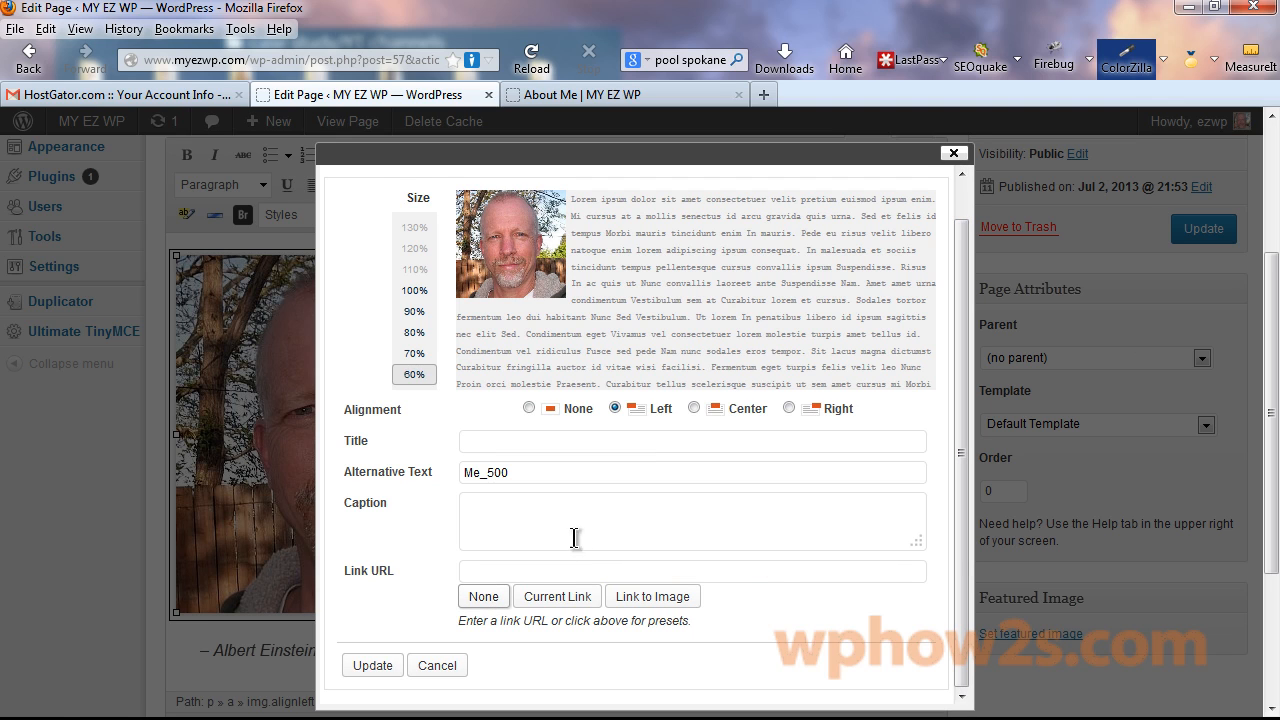
pyautogui.click(367, 666)
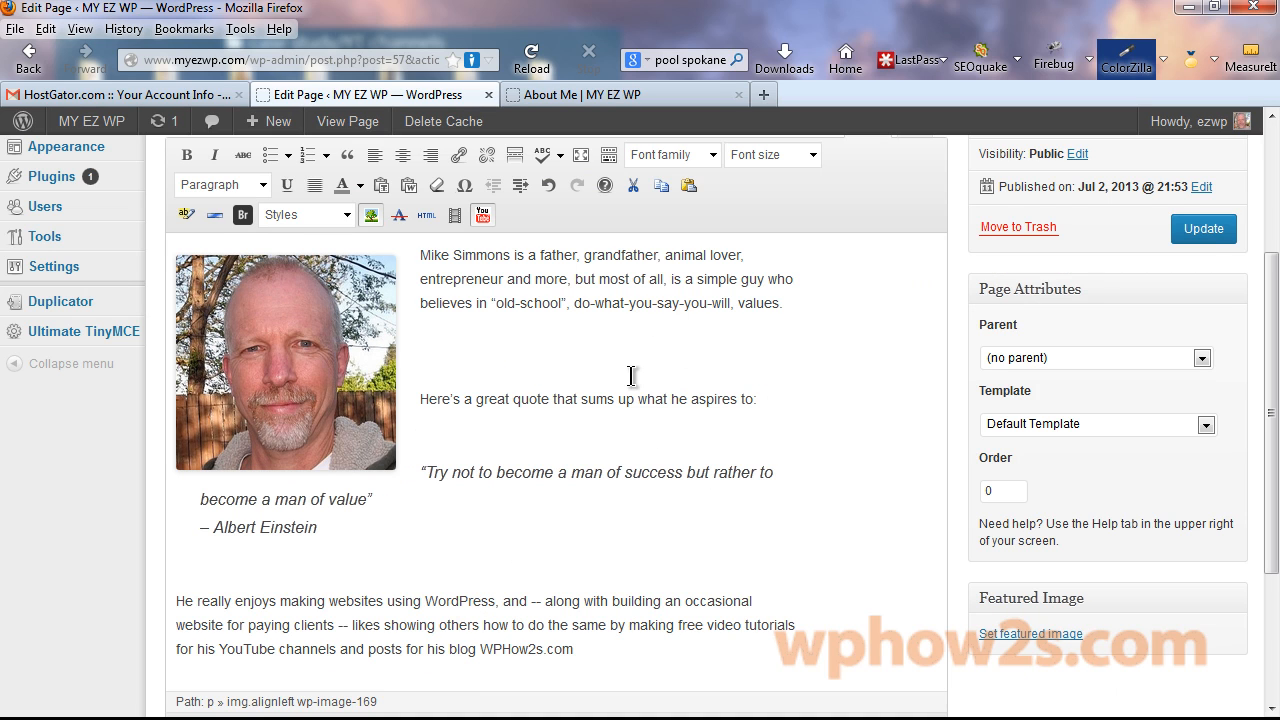
# Update the page and reload the live About Me page.
pyautogui.click(1210, 236)
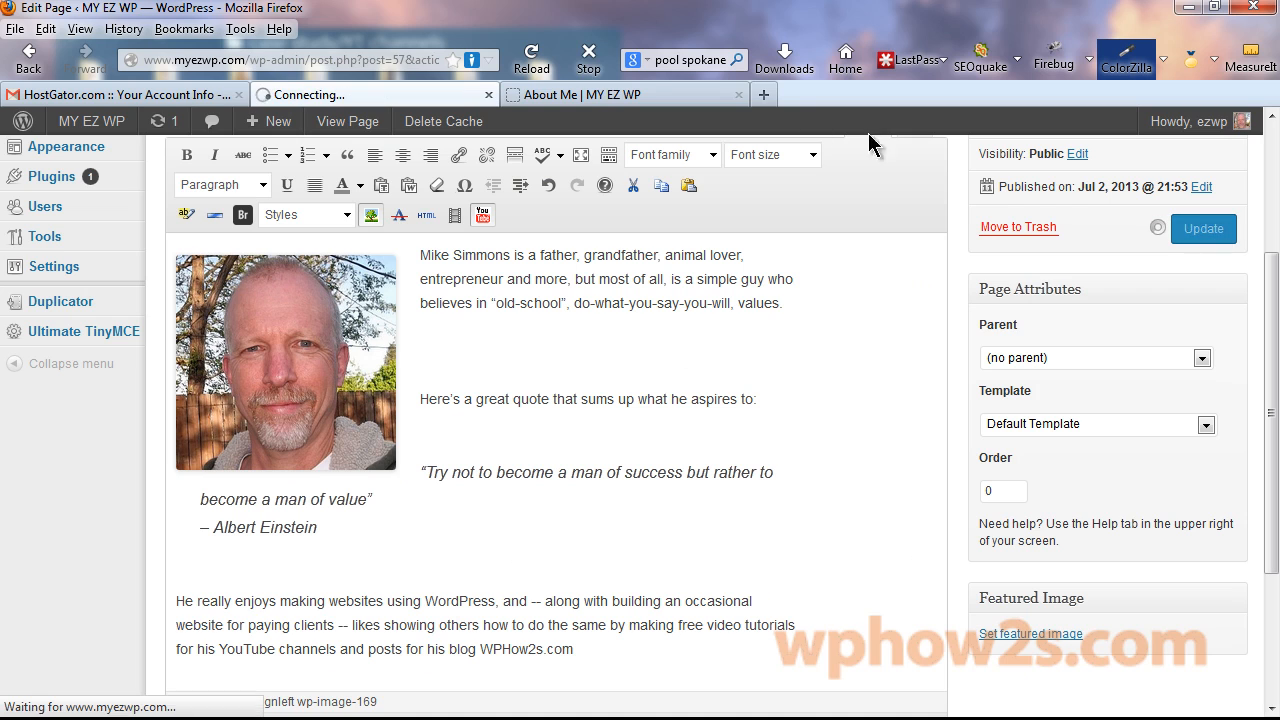
pyautogui.click(600, 94)
pyautogui.rightClick(593, 93)
pyautogui.click(636, 106)
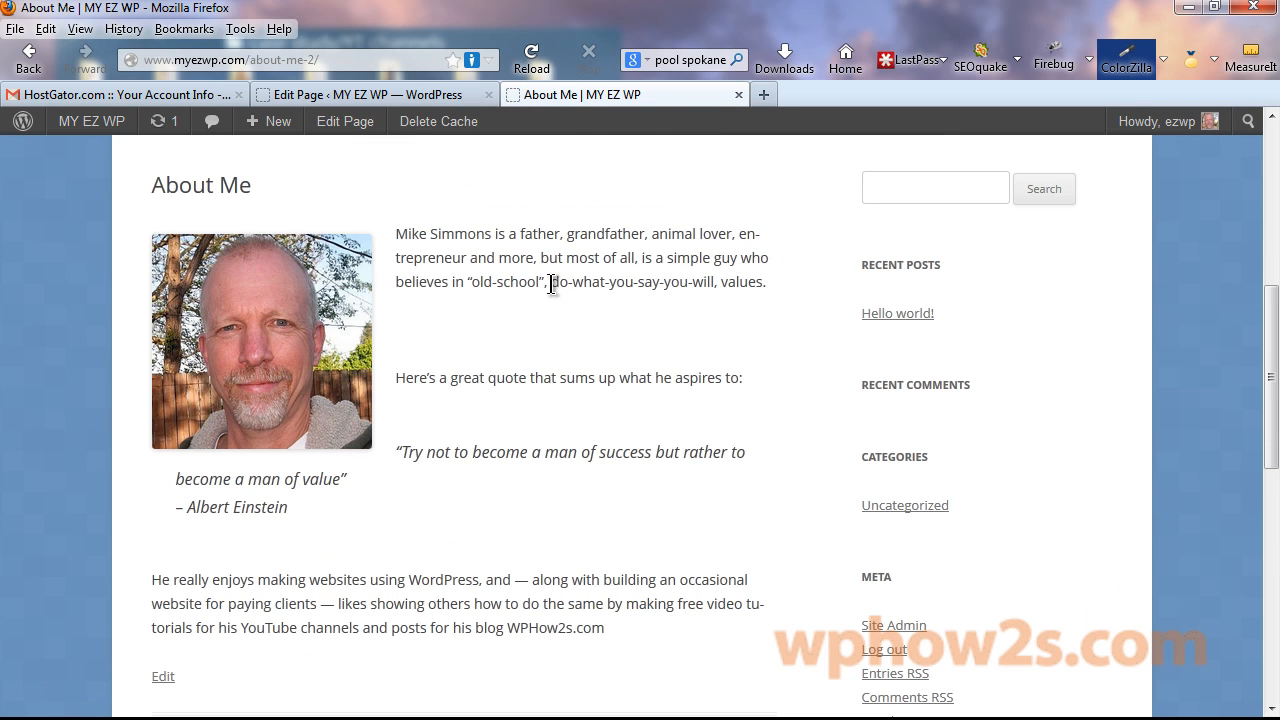
# Resize the About Me photo to 80% in the page editor.
pyautogui.click(378, 90)
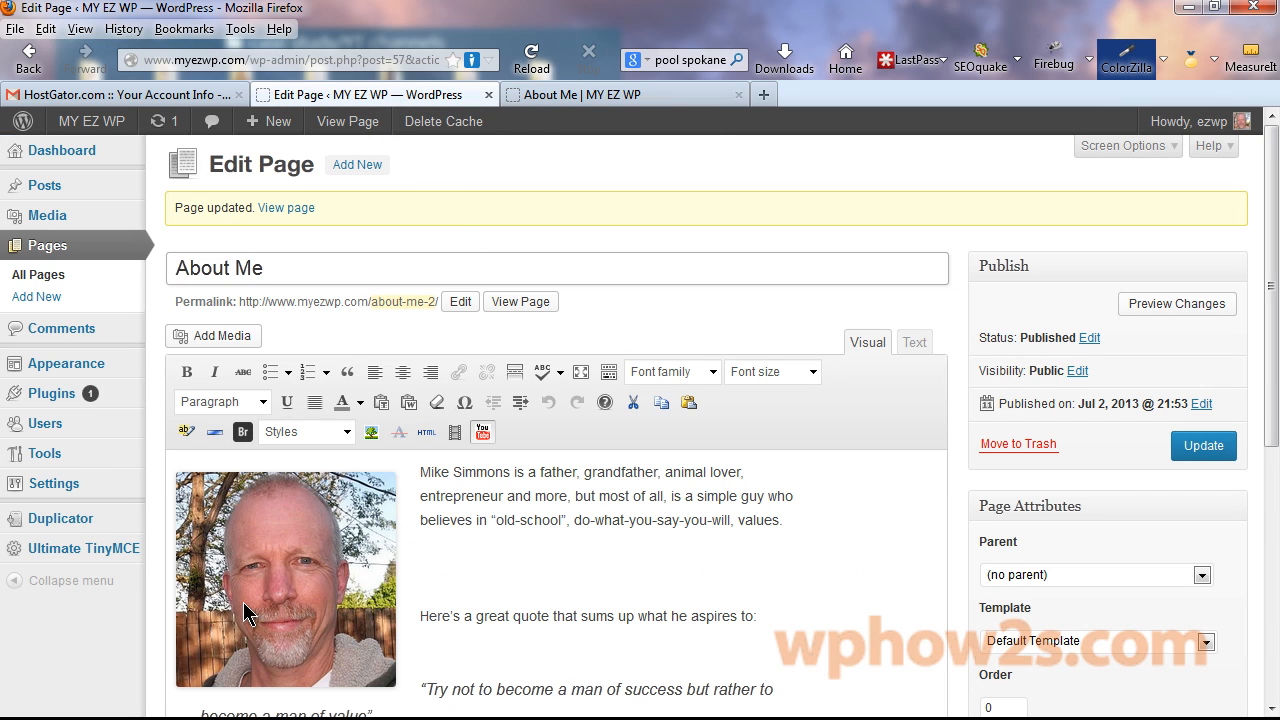
pyautogui.click(251, 552)
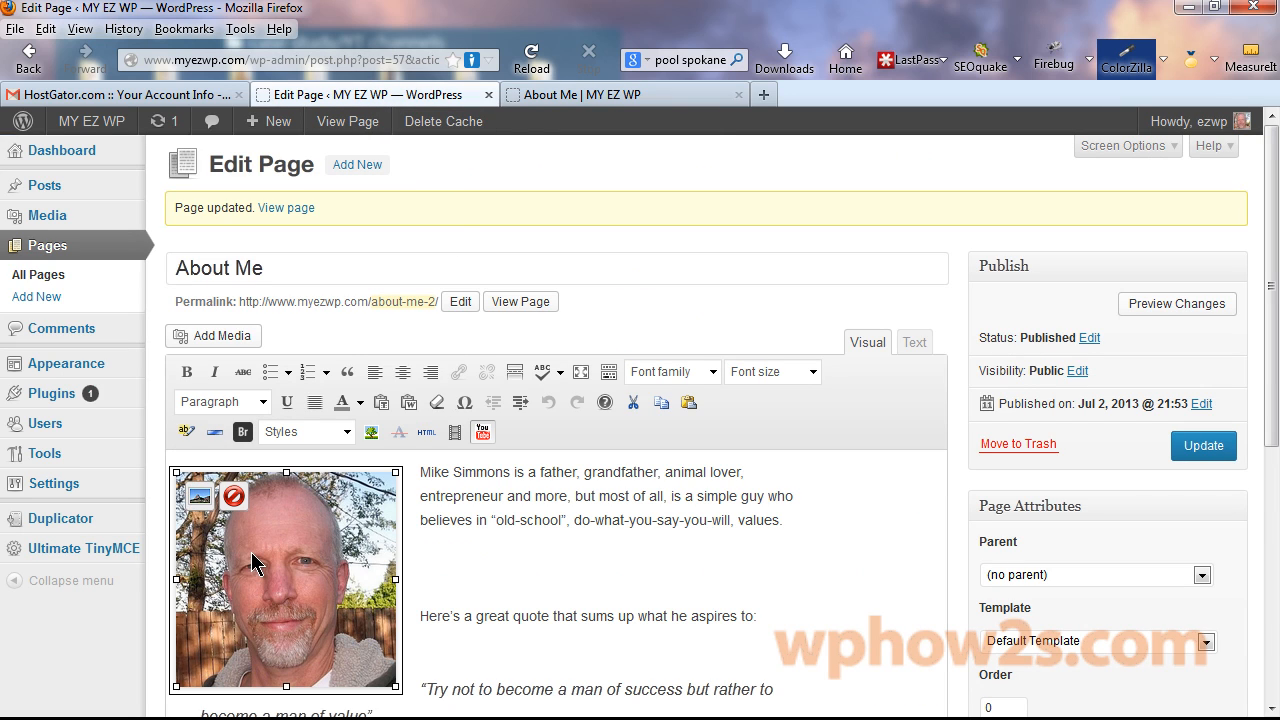
pyautogui.click(200, 496)
pyautogui.click(414, 369)
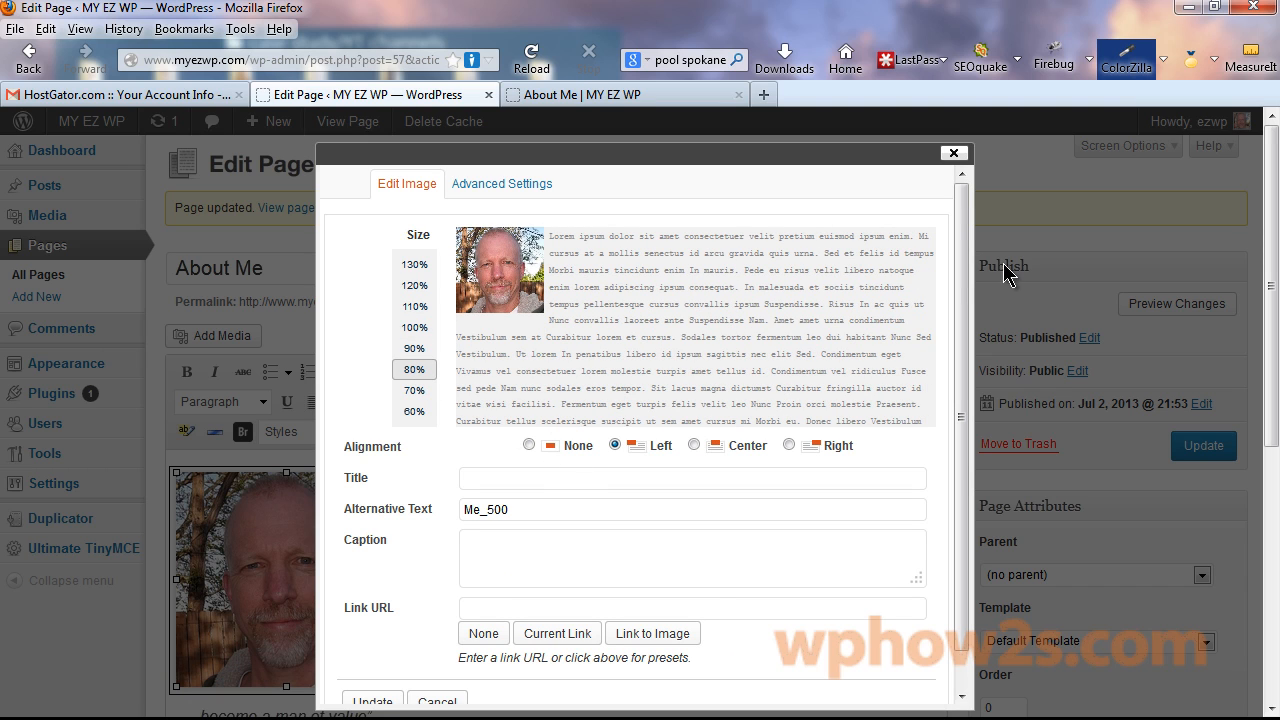
pyautogui.scroll(-1, 960, 337)
pyautogui.click(365, 667)
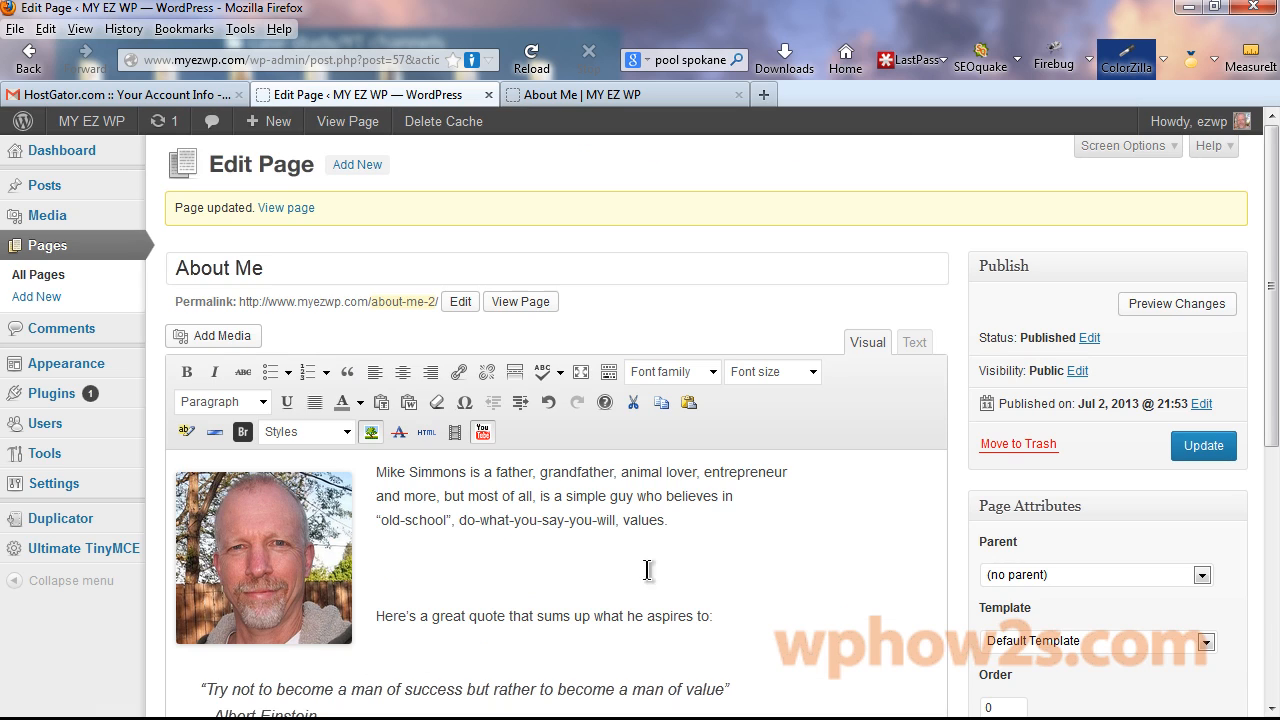
# Update the page and reload the live About Me page to see the smaller photo.
pyautogui.click(1190, 446)
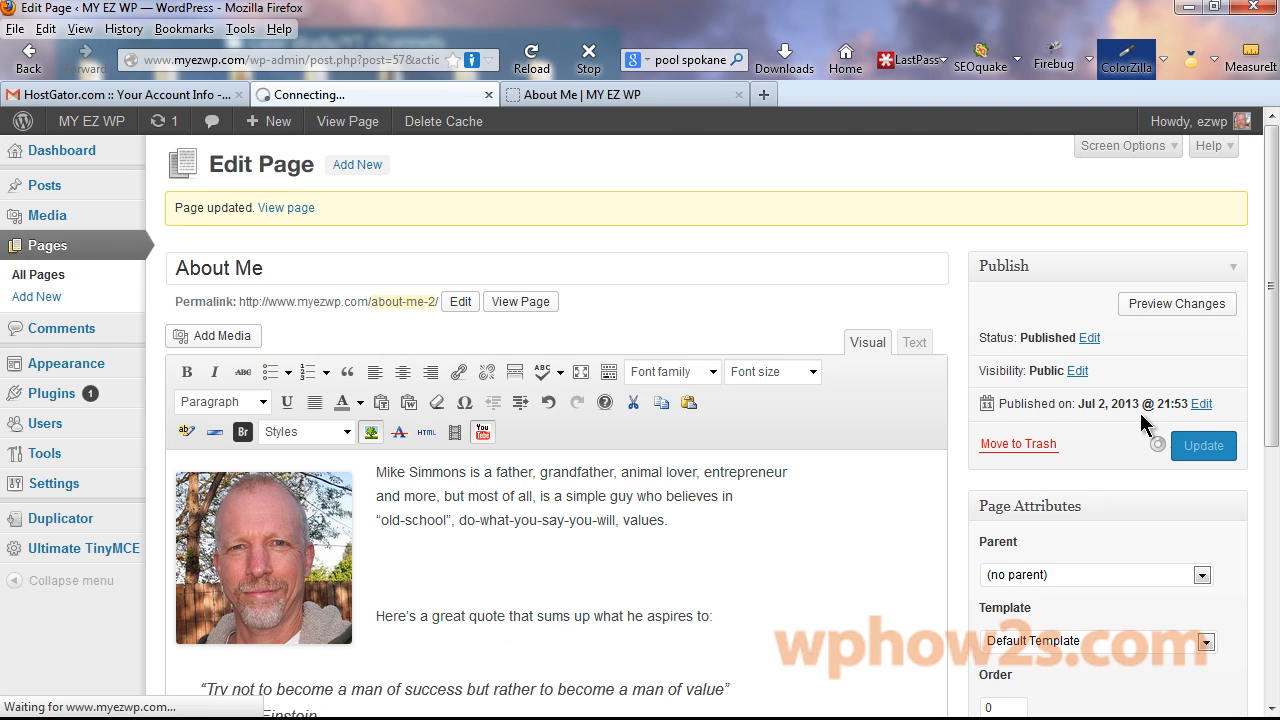
pyautogui.click(590, 96)
pyautogui.rightClick(592, 100)
pyautogui.click(638, 106)
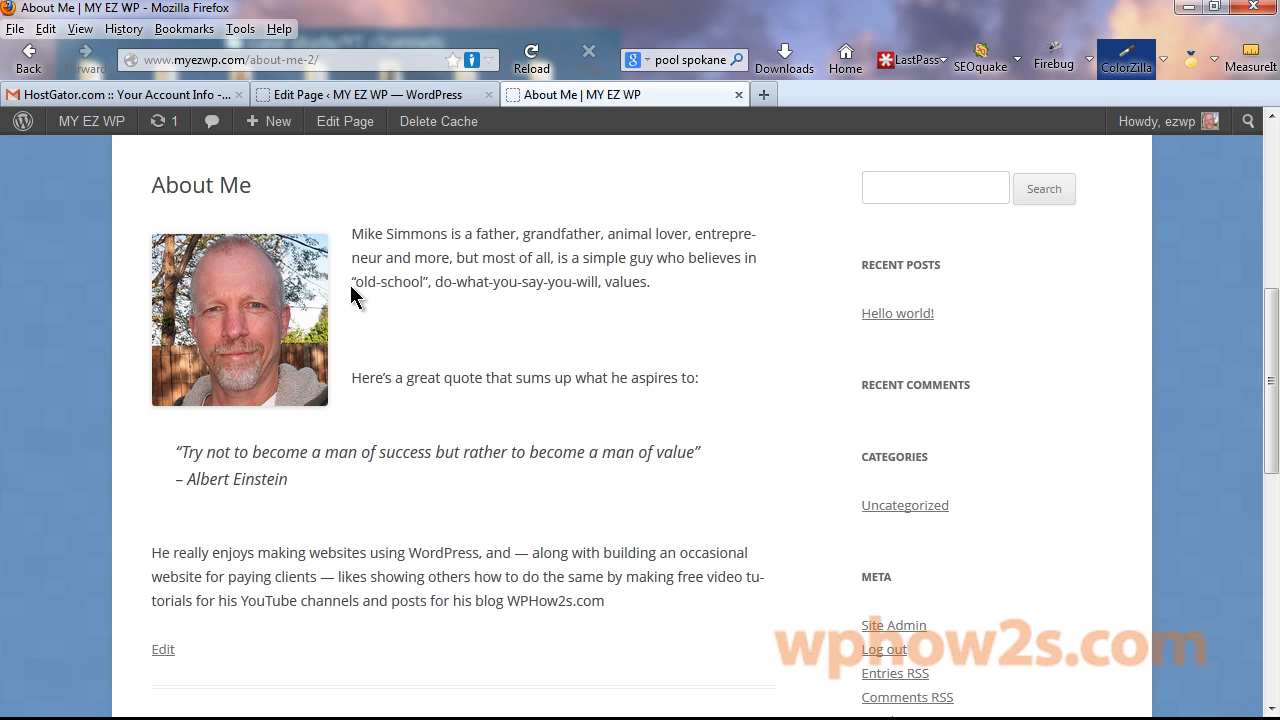
# Add a line break above the first paragraph, update, and reload the live About Me page.
pyautogui.click(356, 95)
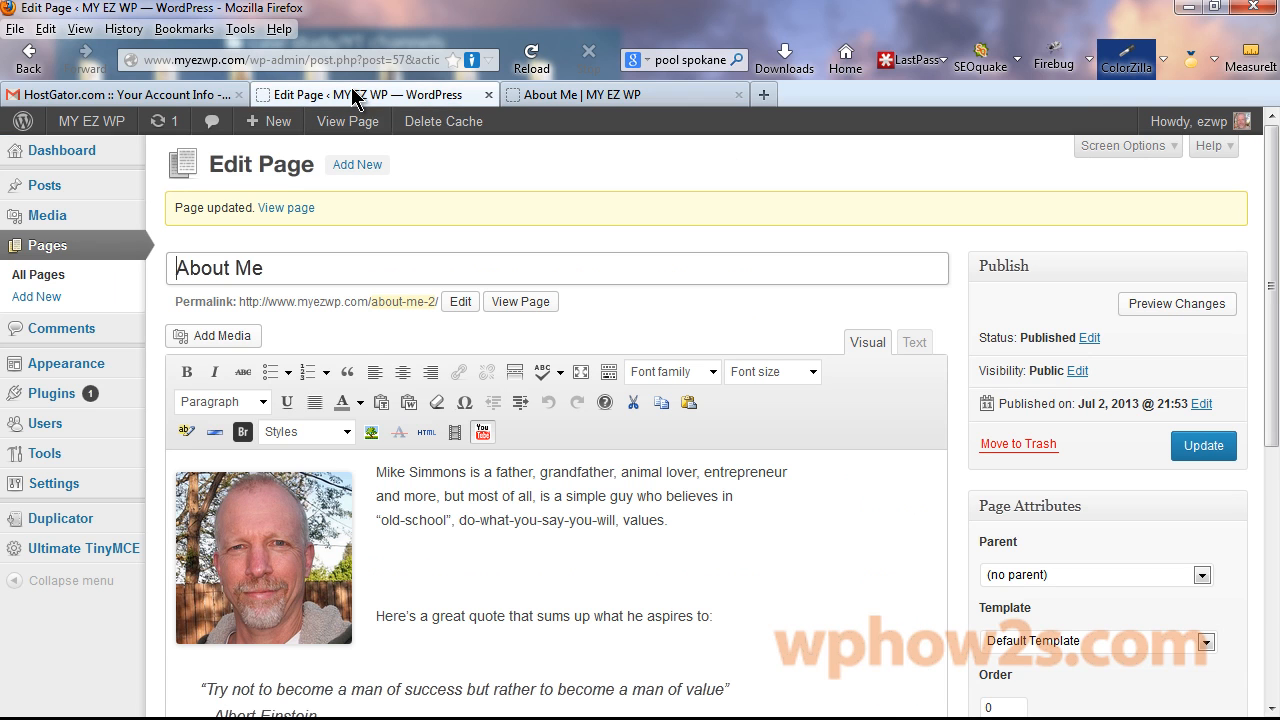
pyautogui.click(373, 473)
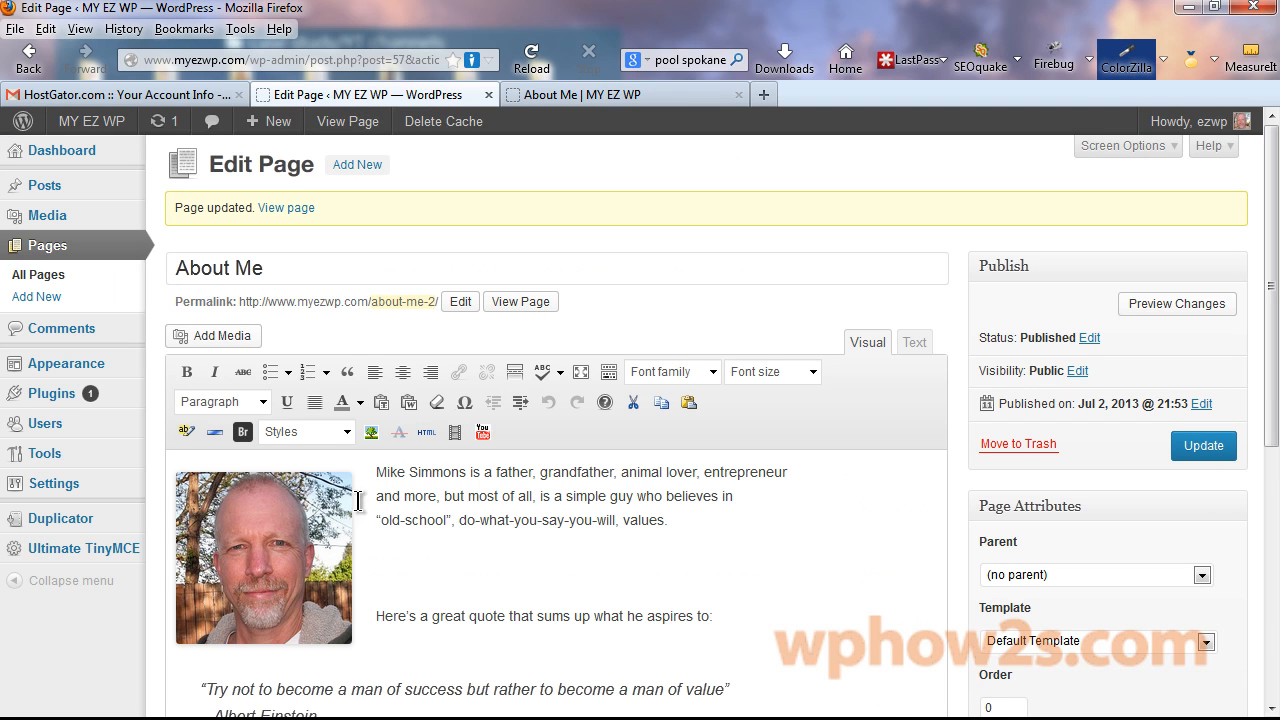
pyautogui.click(244, 433)
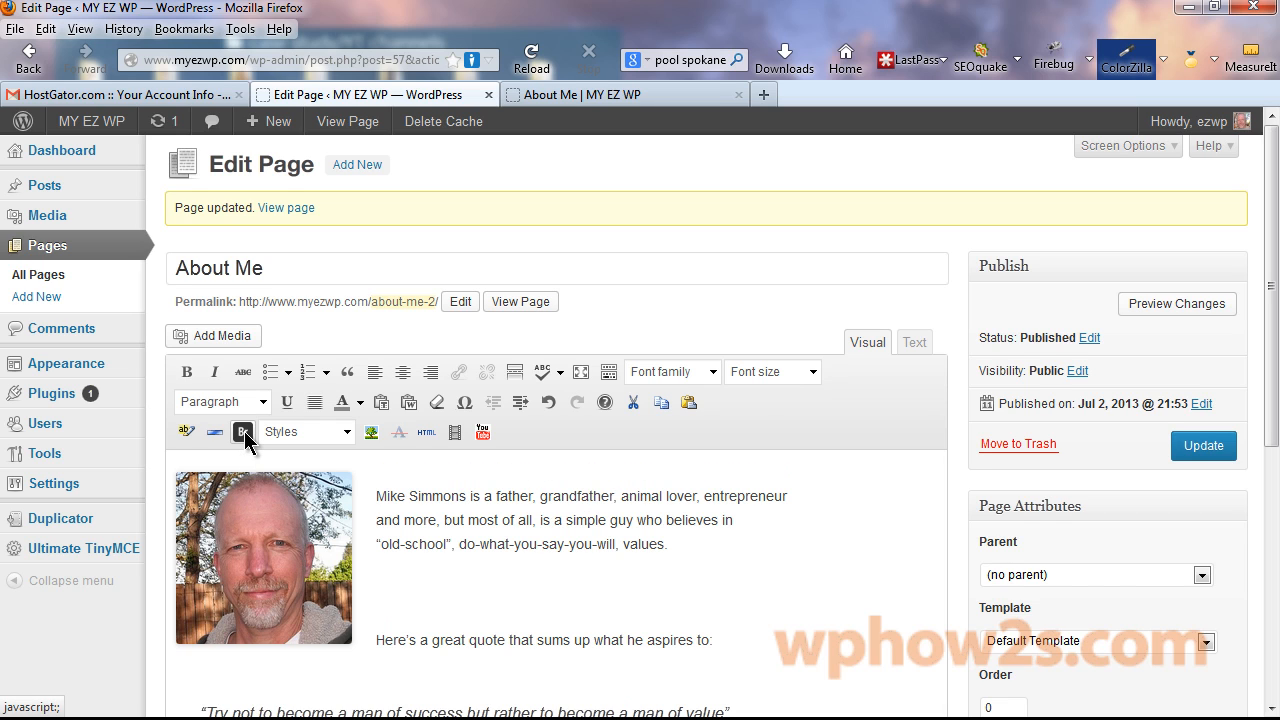
pyautogui.scroll(-3, 1275, 290)
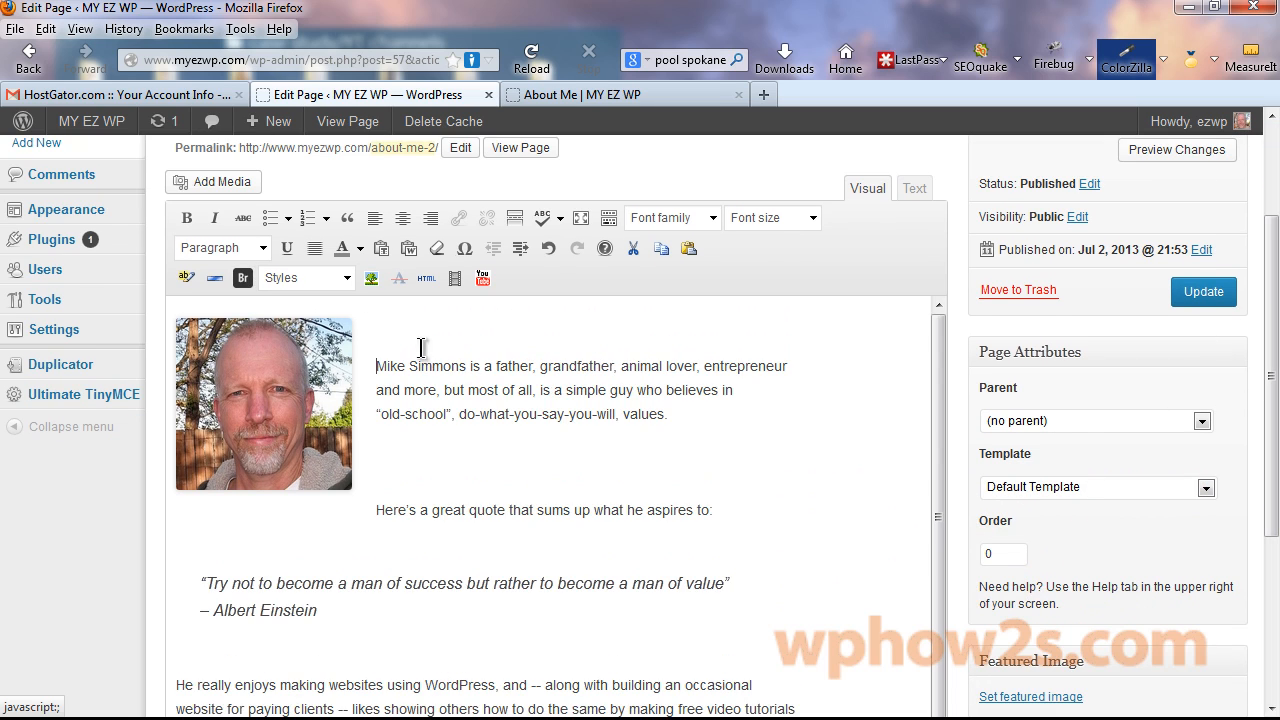
pyautogui.click(1170, 290)
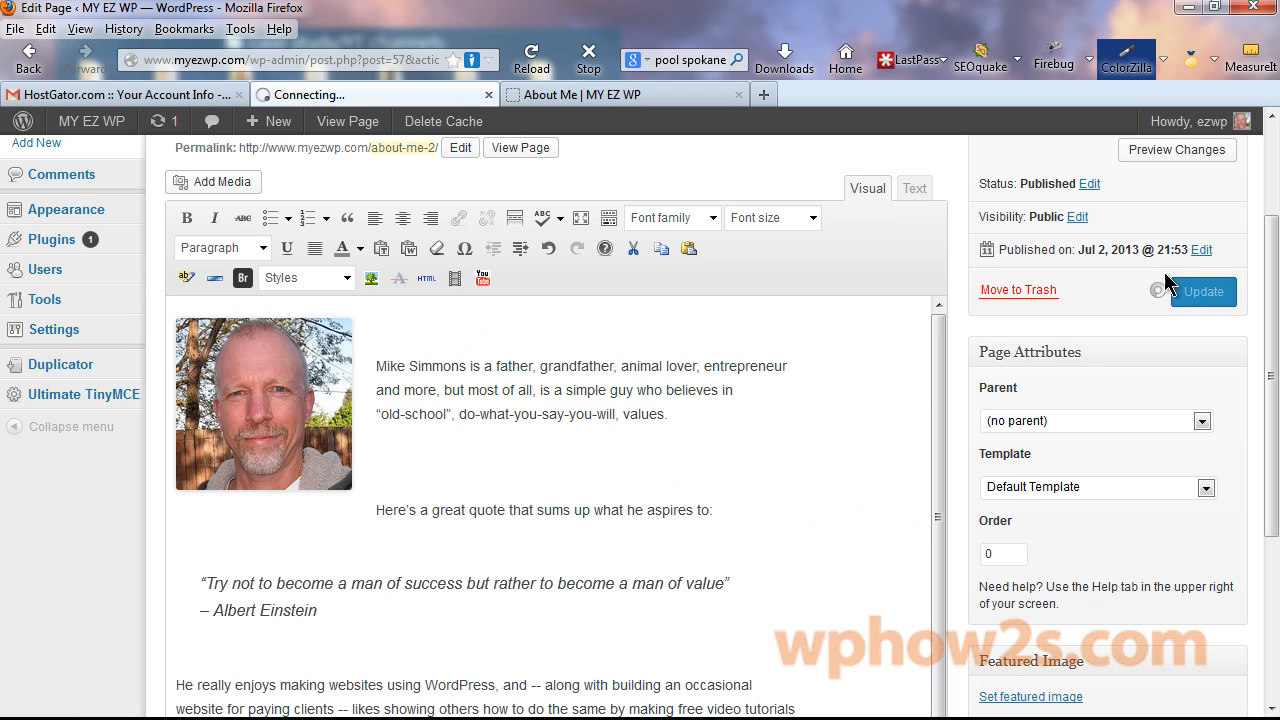
pyautogui.click(608, 95)
pyautogui.rightClick(609, 94)
pyautogui.click(642, 102)
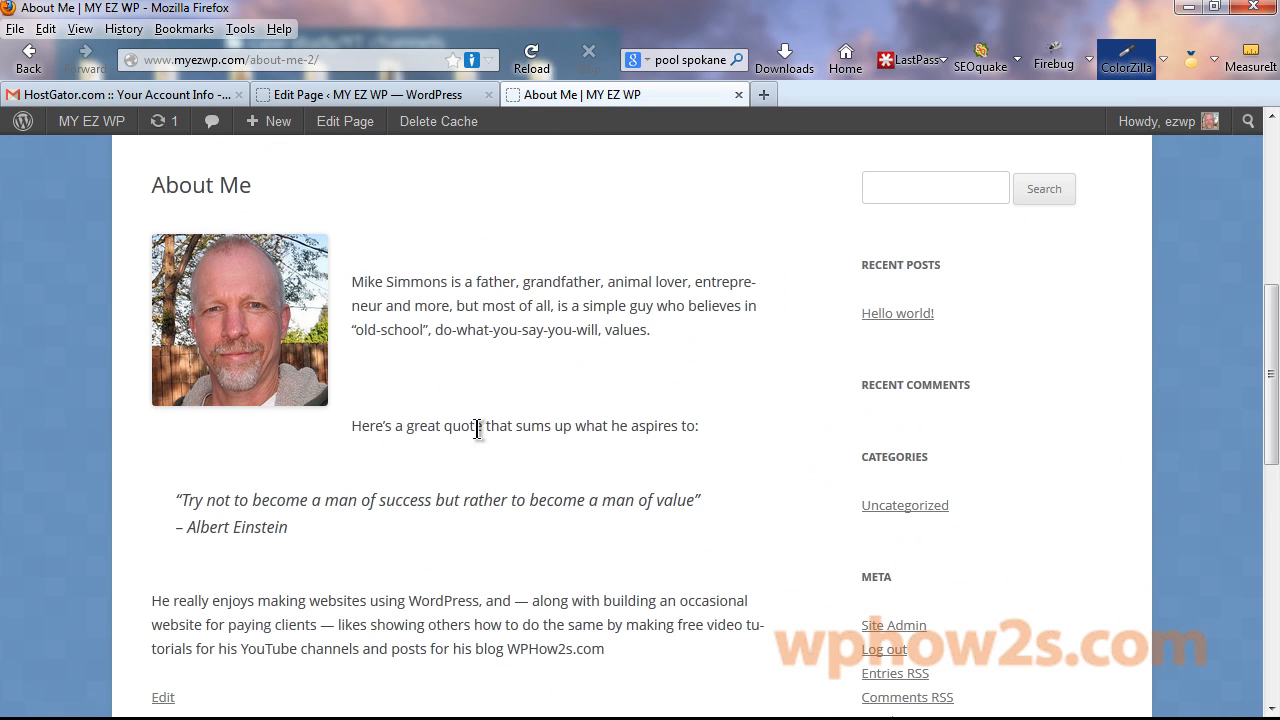
# Push the quote intro line below the photo with a line break and update the page.
pyautogui.click(362, 95)
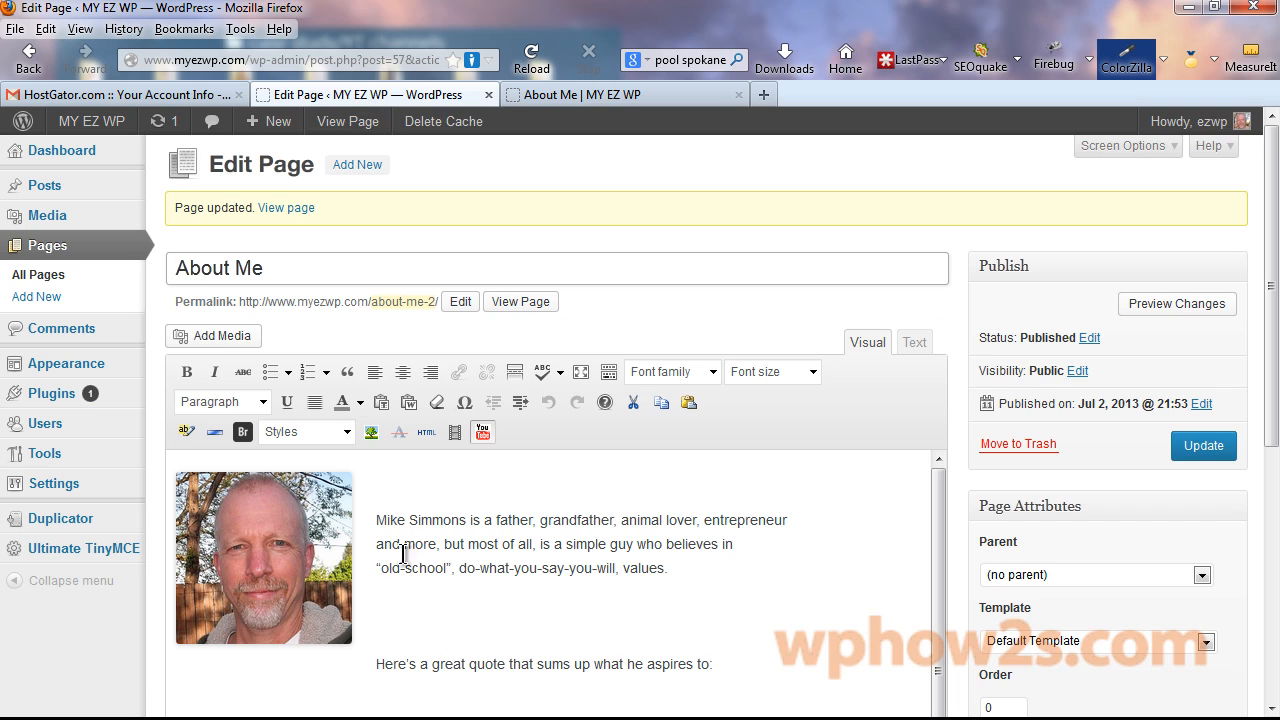
pyautogui.scroll(-3, 1270, 300)
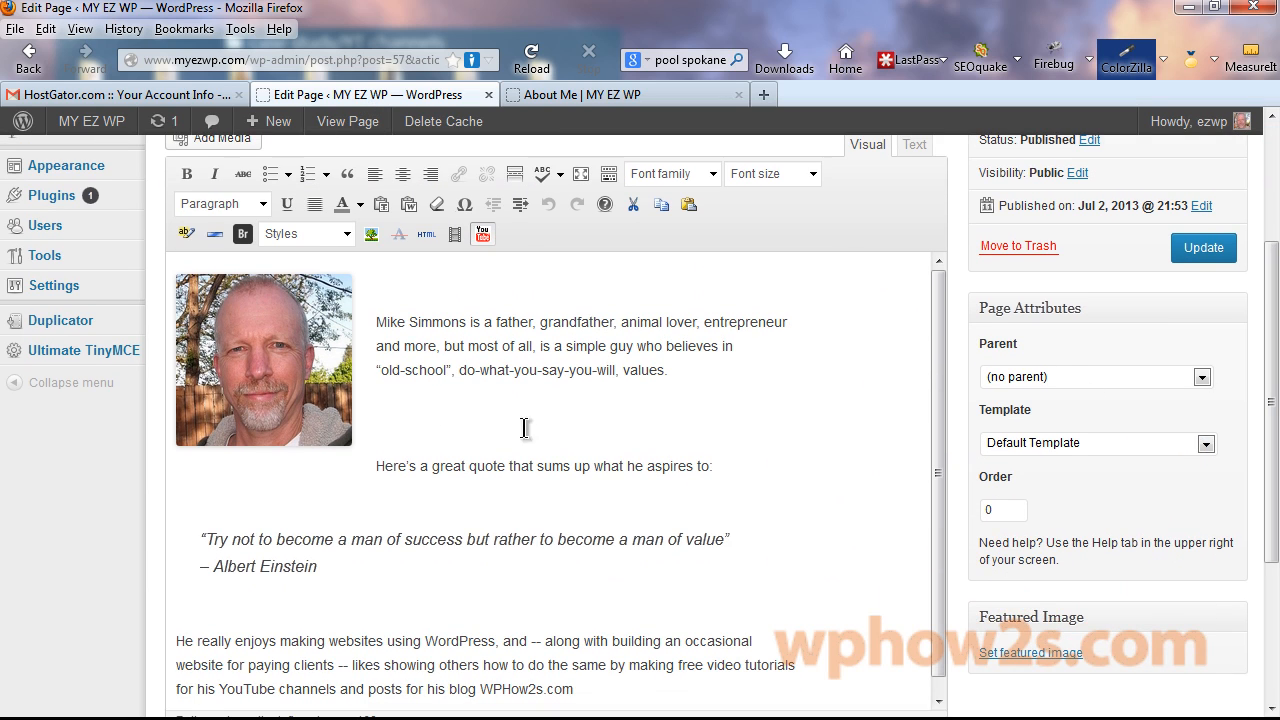
pyautogui.click(379, 465)
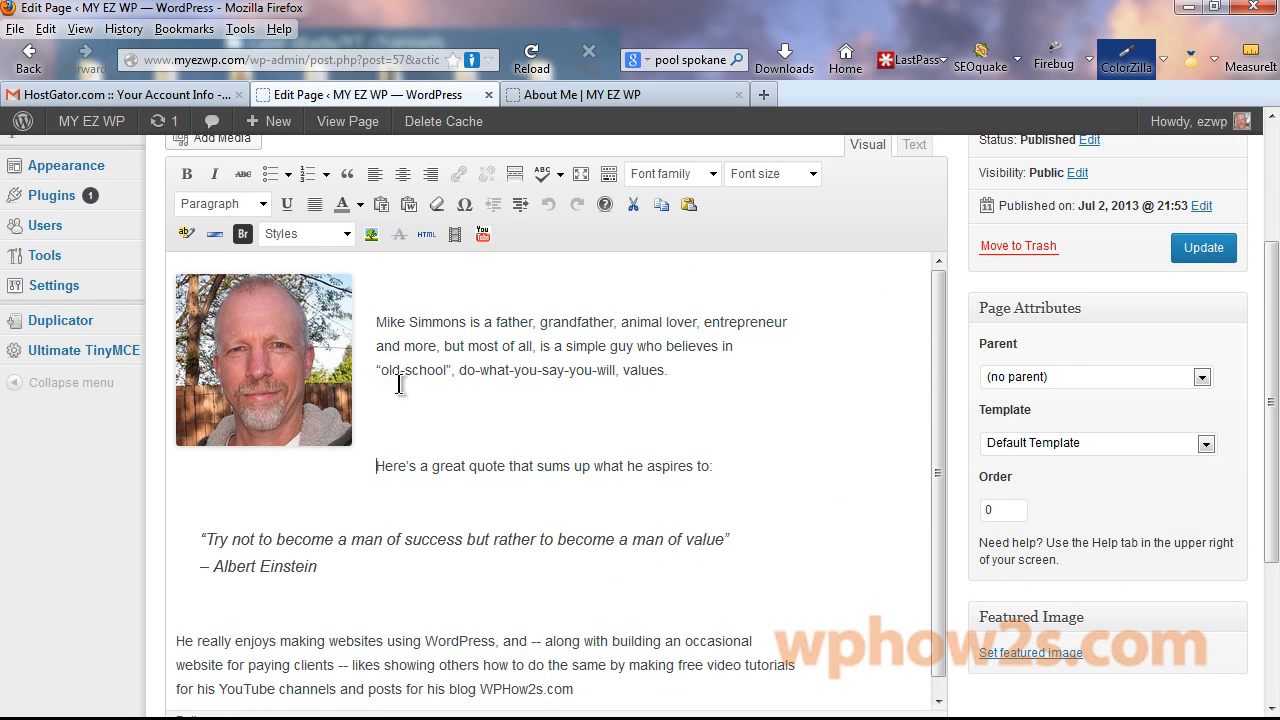
pyautogui.click(245, 233)
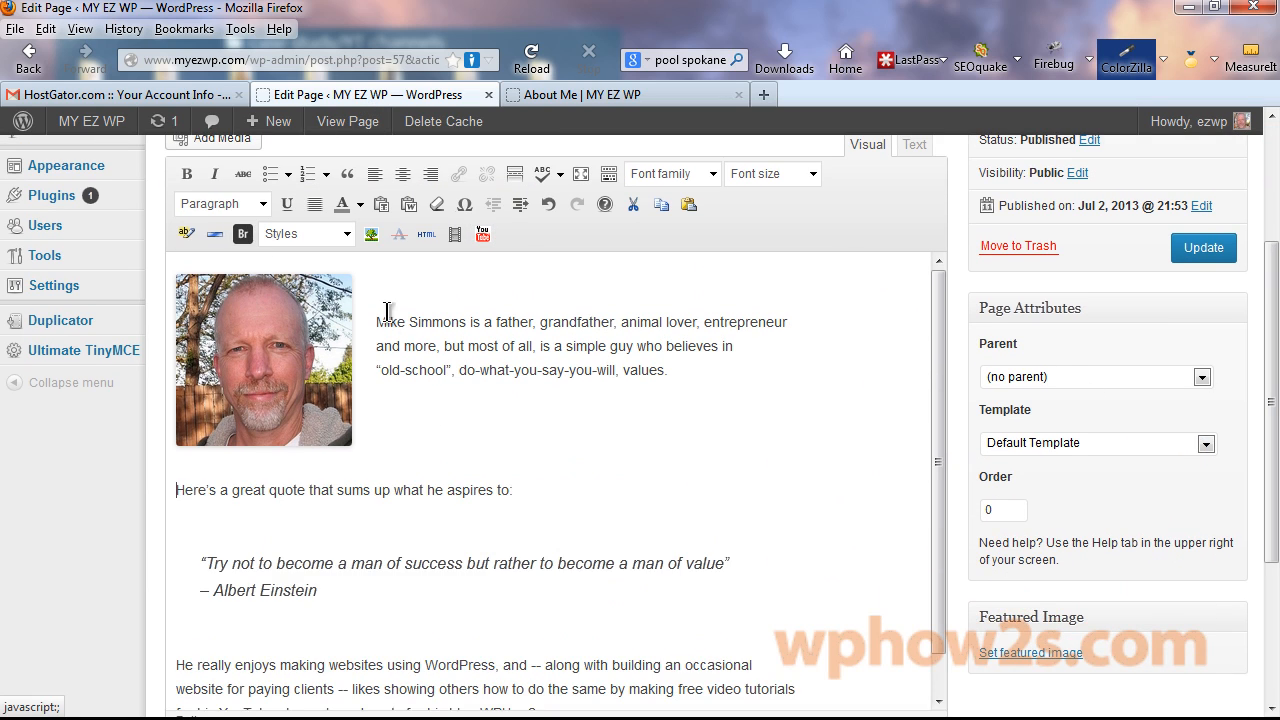
pyautogui.click(1203, 247)
pyautogui.click(655, 95)
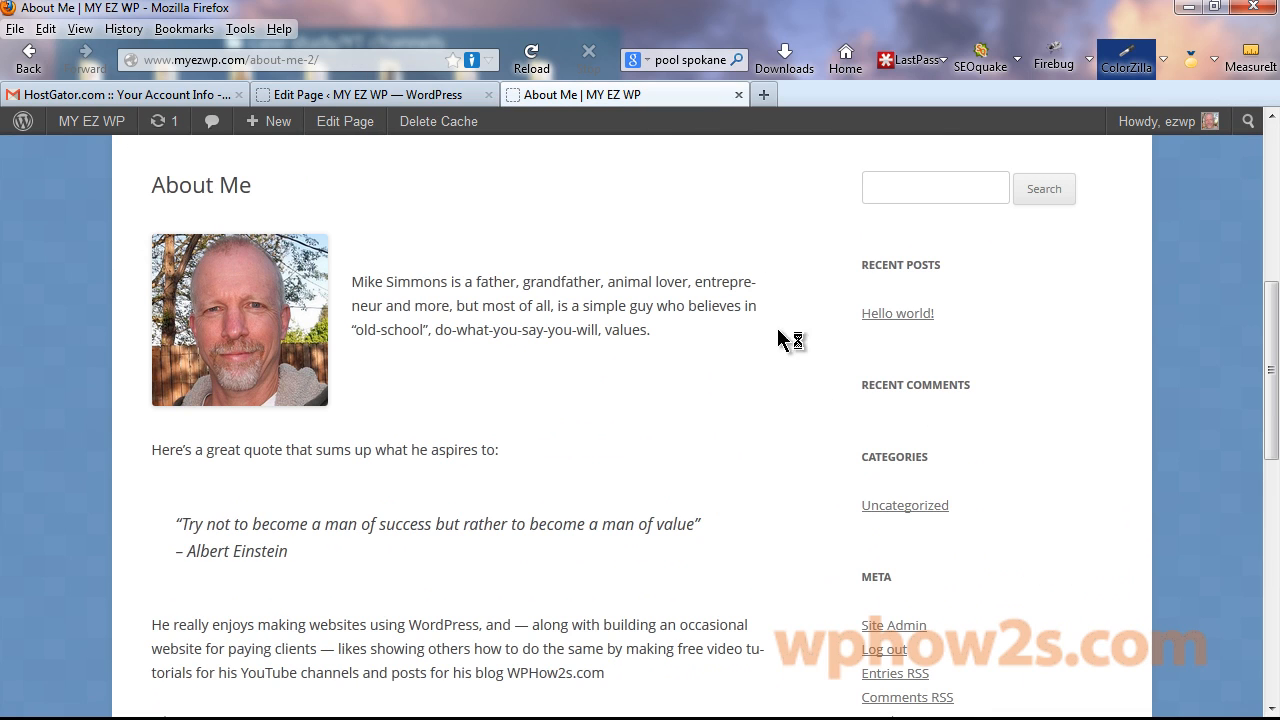
pyautogui.moveTo(1268, 365); pyautogui.dragTo(1268, 290)
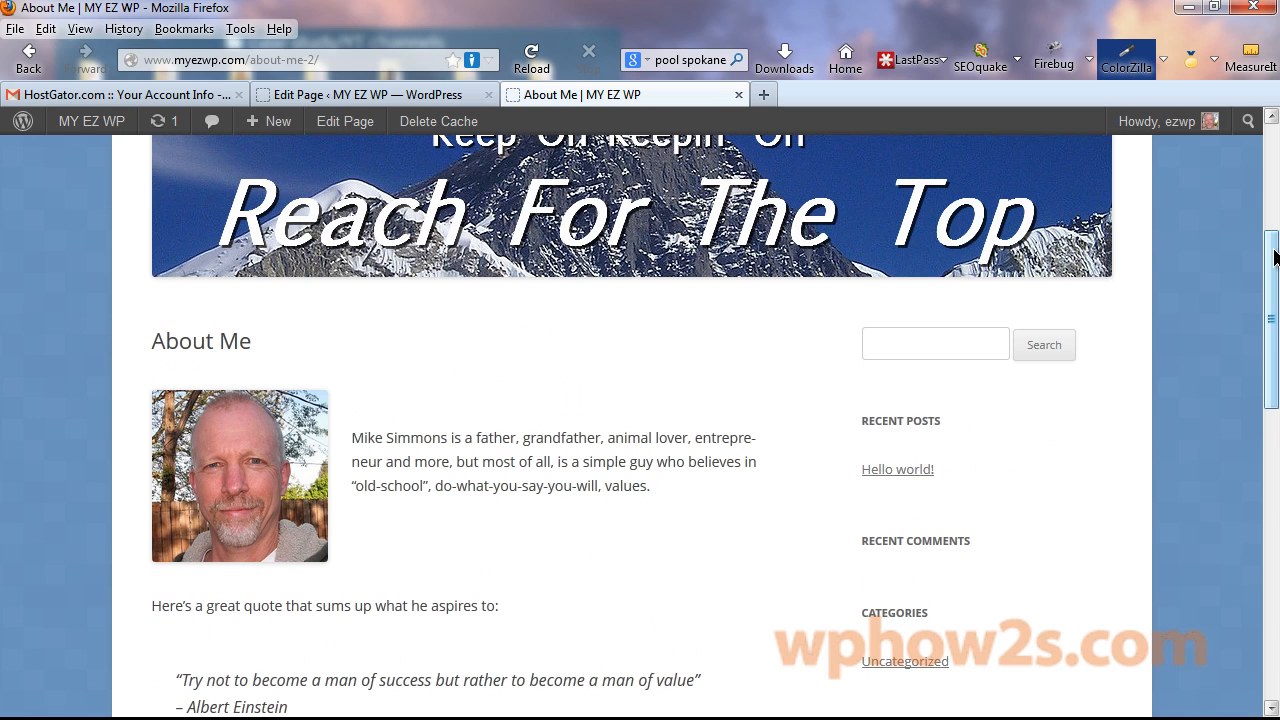
# Review the editor and the live About Me page with the quote now under the photo.
pyautogui.click(360, 95)
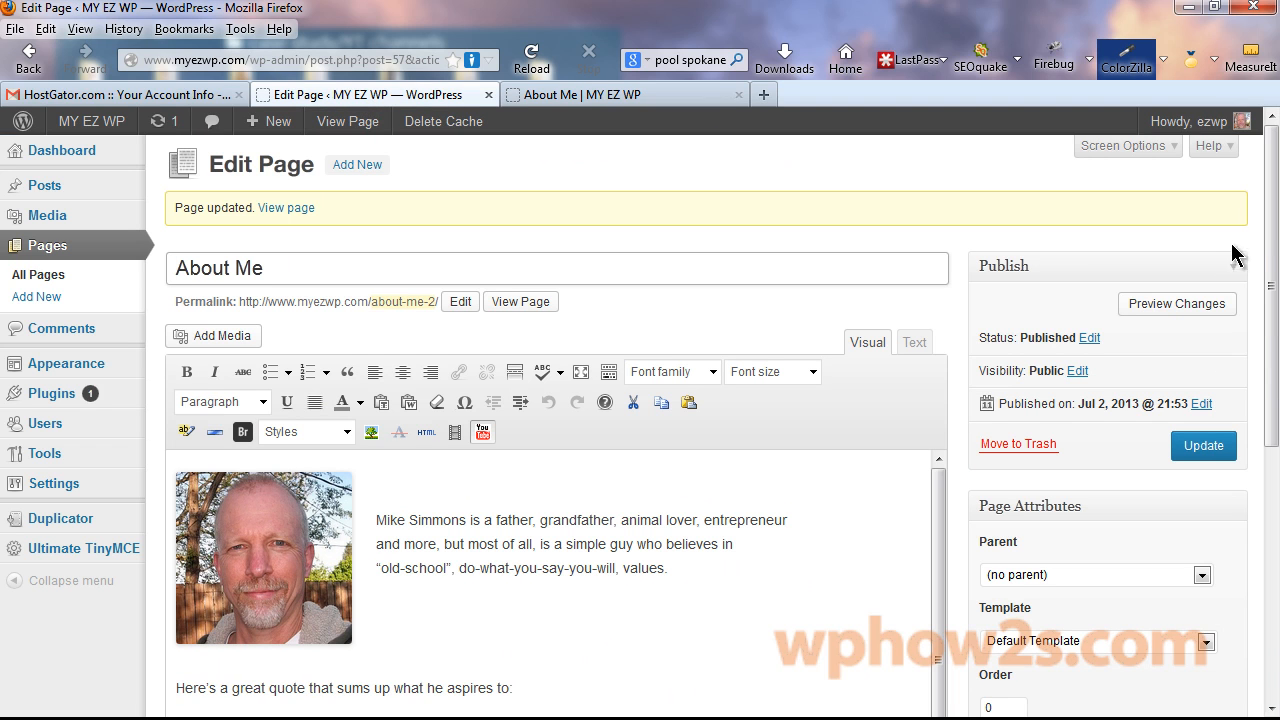
pyautogui.moveTo(1271, 200); pyautogui.dragTo(1271, 375)
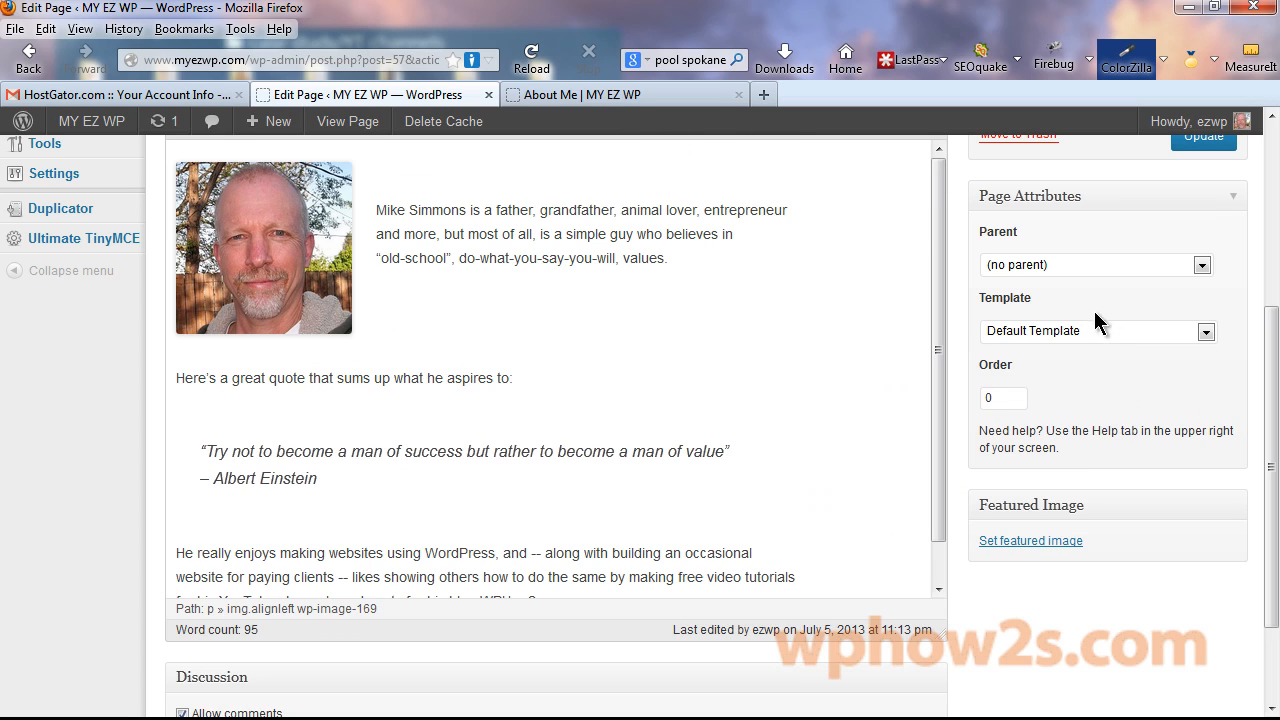
pyautogui.click(655, 92)
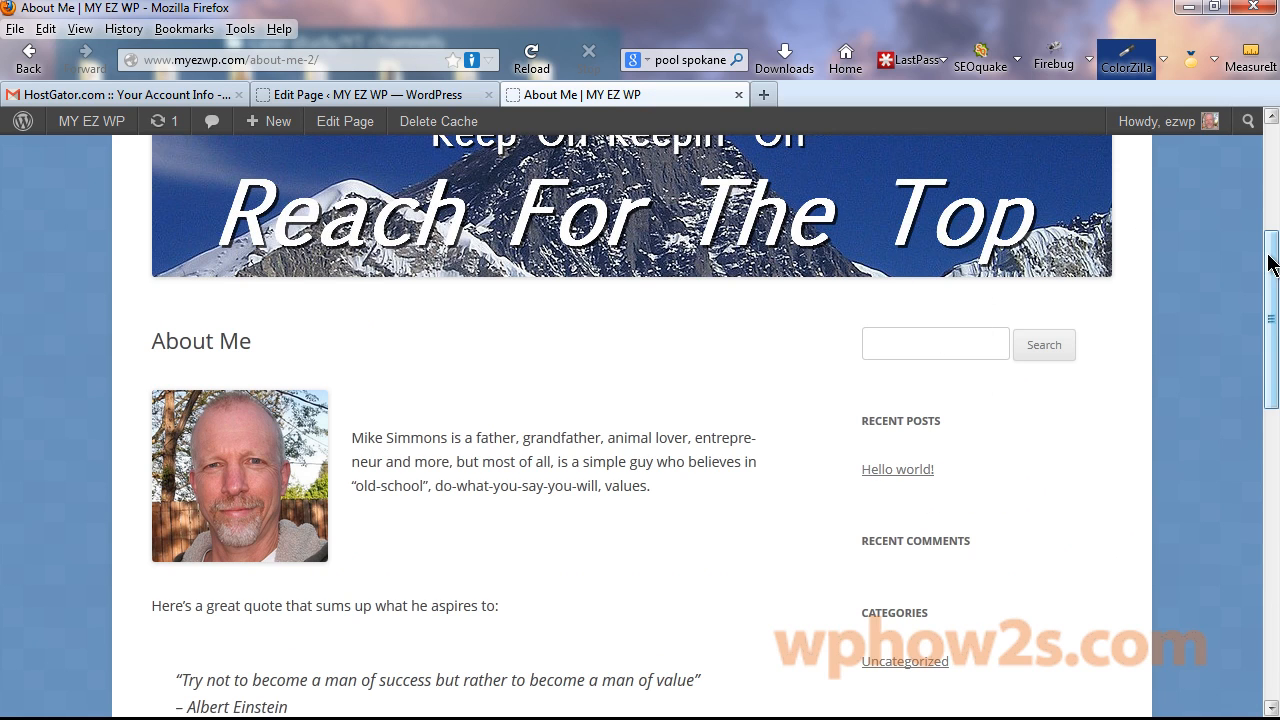
pyautogui.moveTo(1271, 266); pyautogui.dragTo(1268, 323)
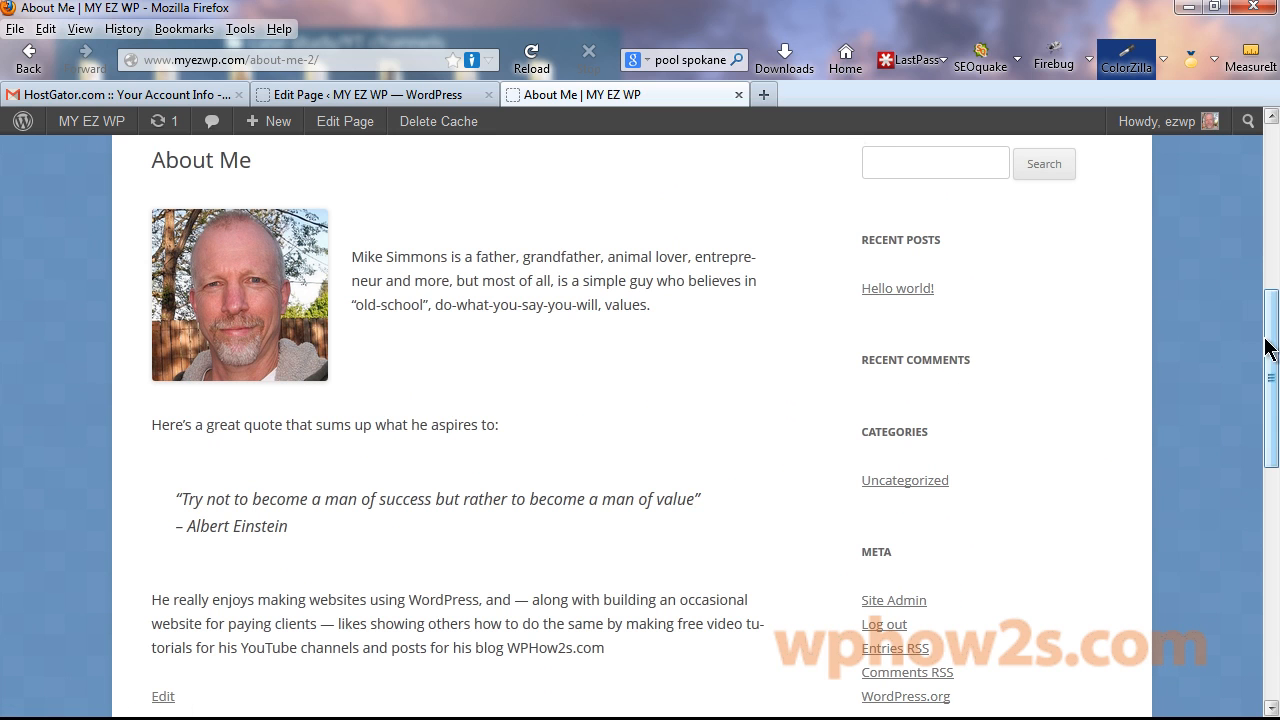
pyautogui.moveTo(1275, 415); pyautogui.dragTo(1270, 328)
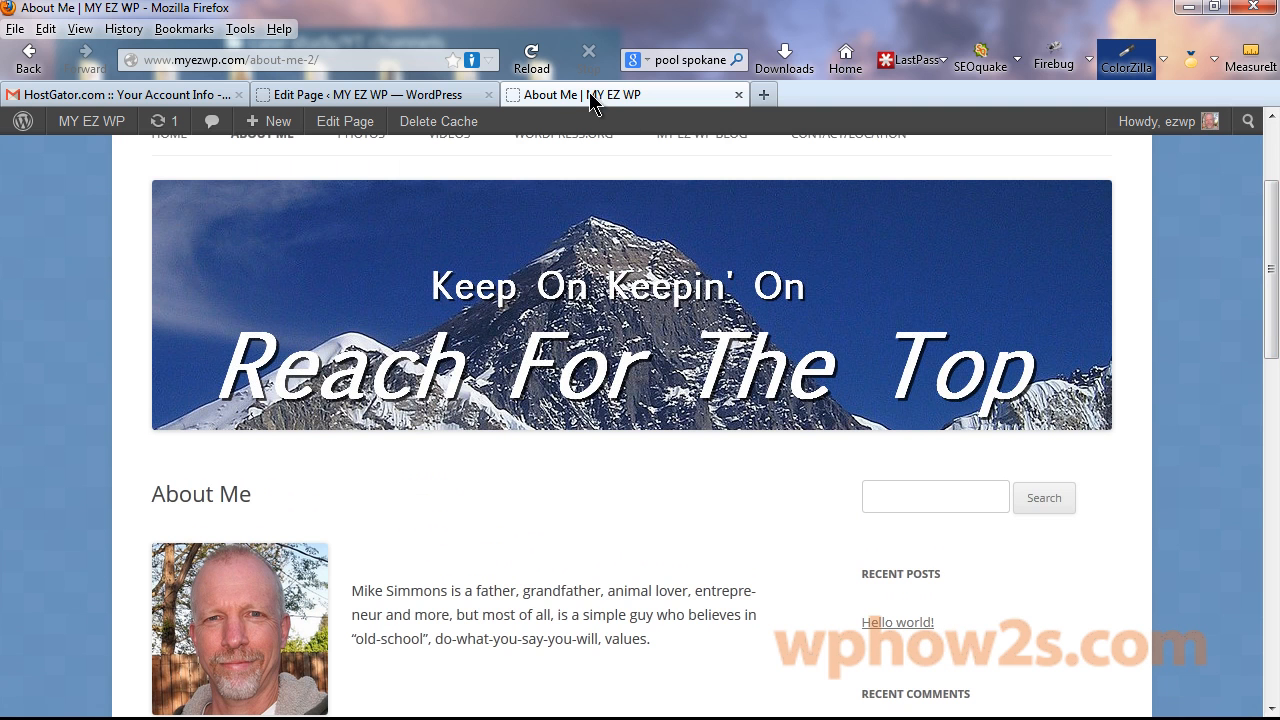
# Remove the Recent Comments widget from the sidebar on the Widgets screen.
pyautogui.click(356, 100)
pyautogui.scroll(5, 1094, 318)
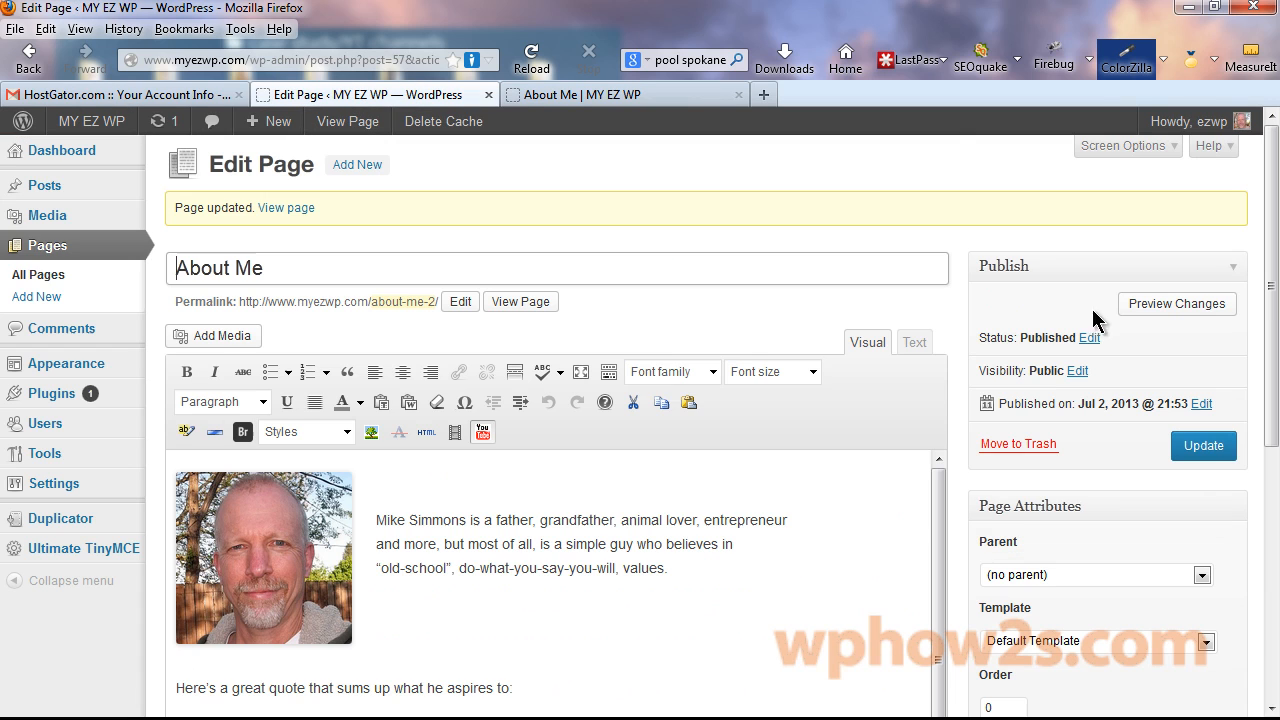
pyautogui.moveTo(63, 366)
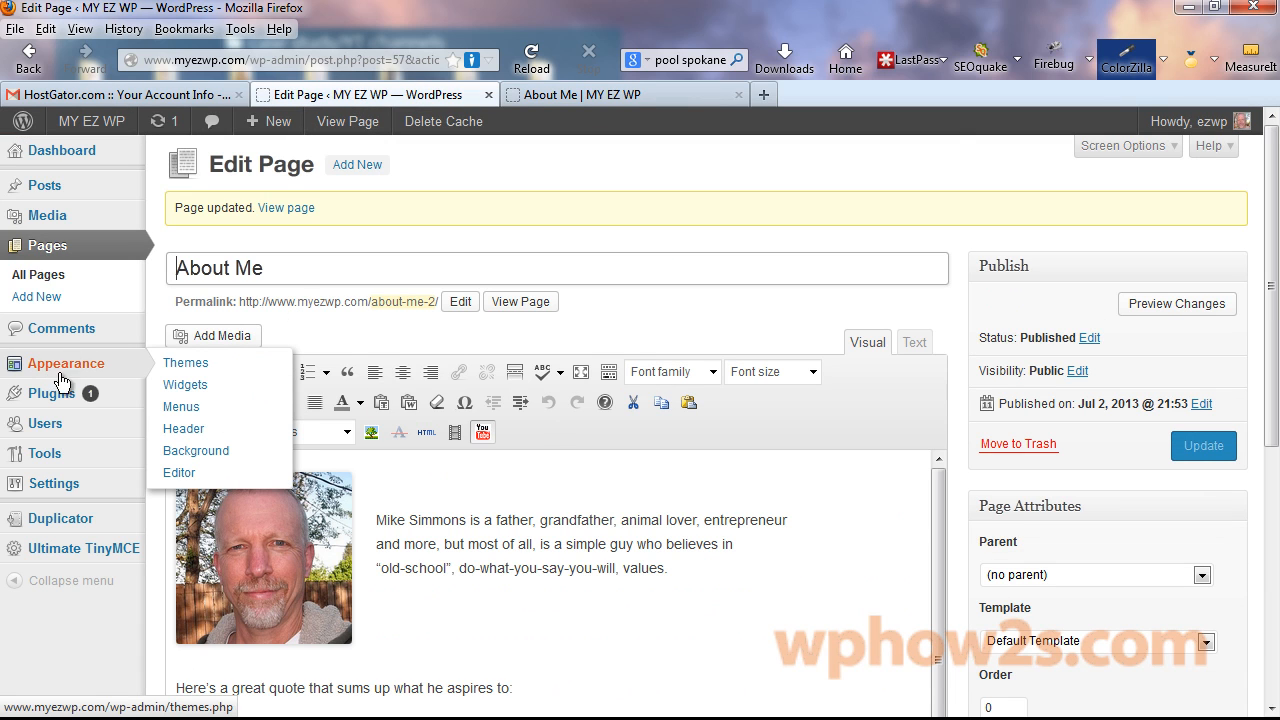
pyautogui.click(190, 396)
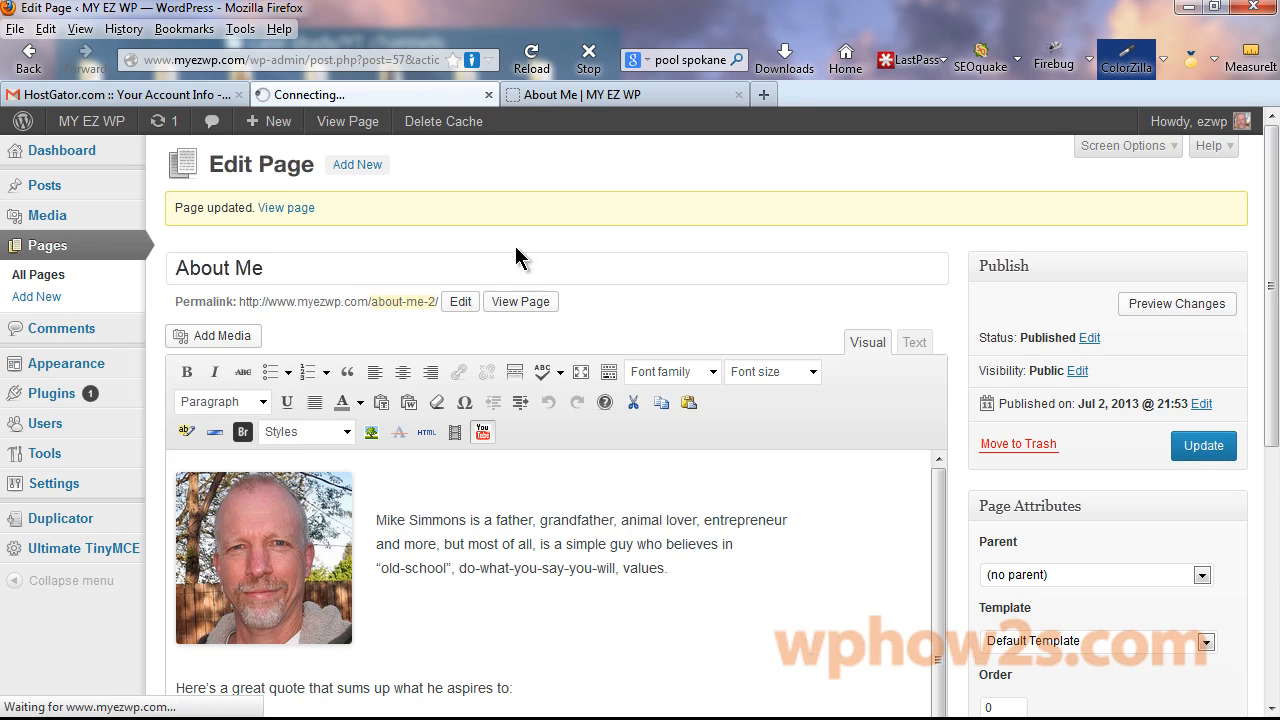
pyautogui.scroll(-2, 1275, 305)
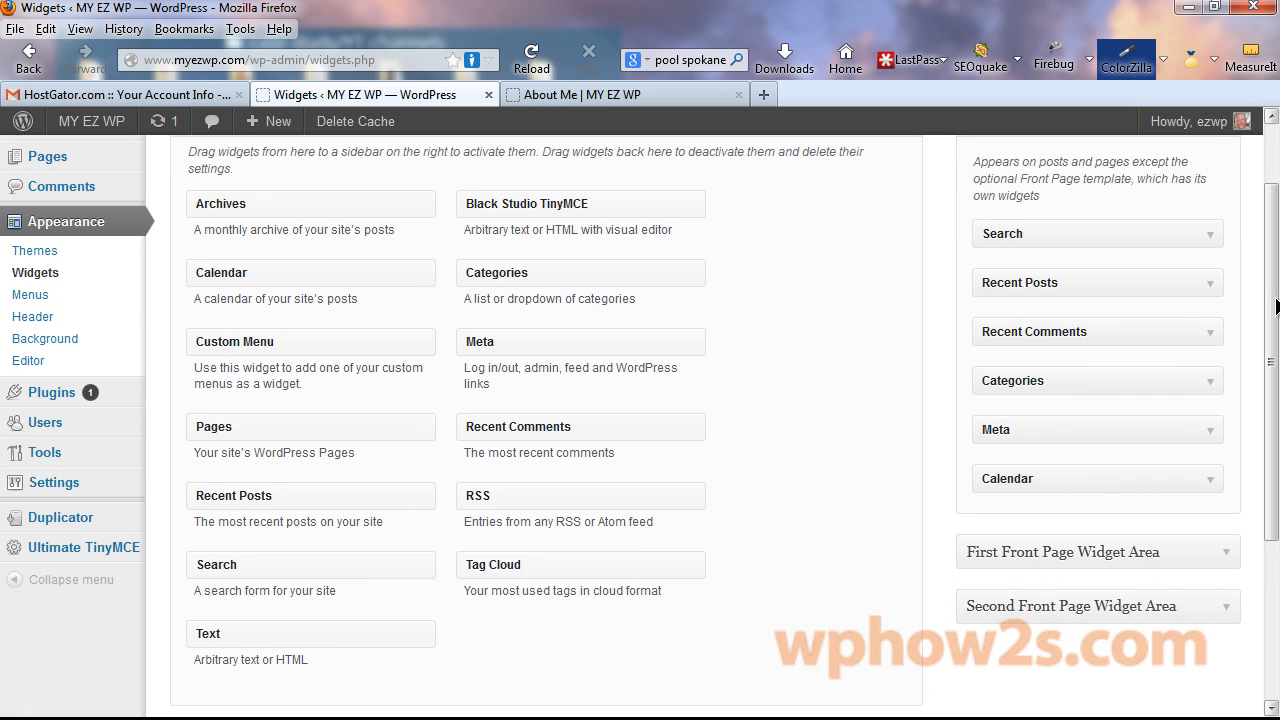
pyautogui.click(1210, 336)
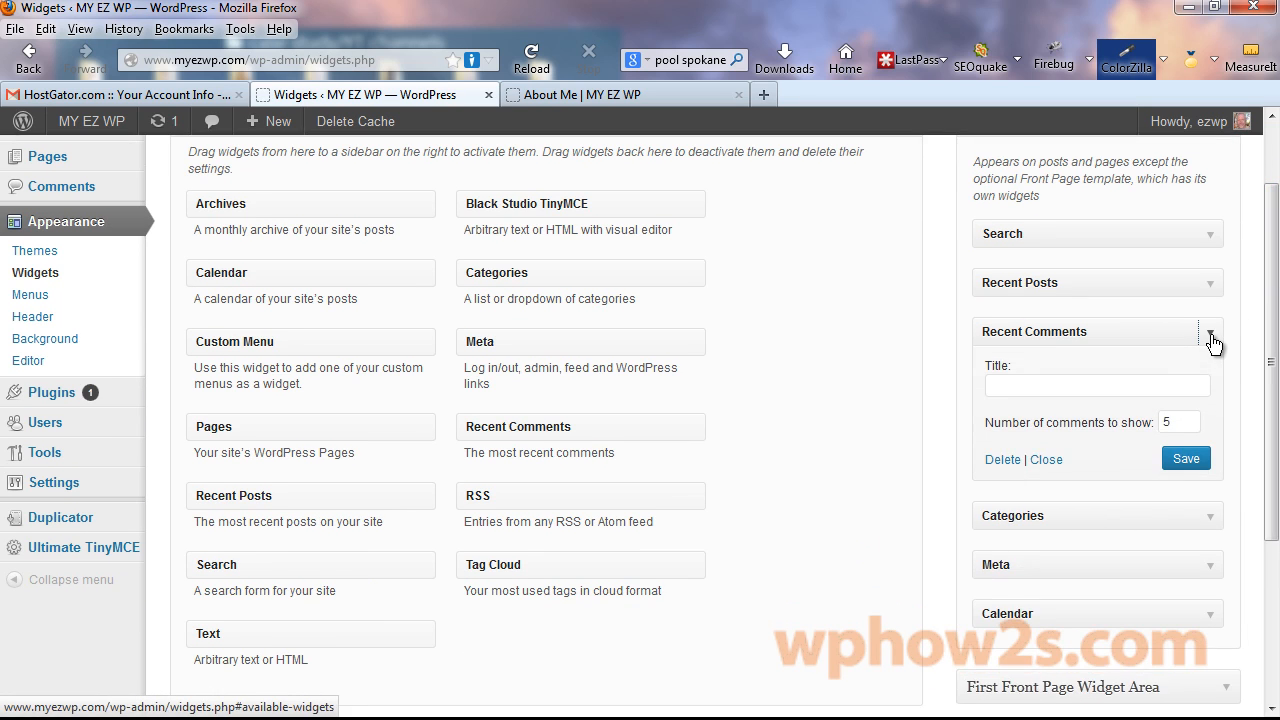
pyautogui.click(1002, 460)
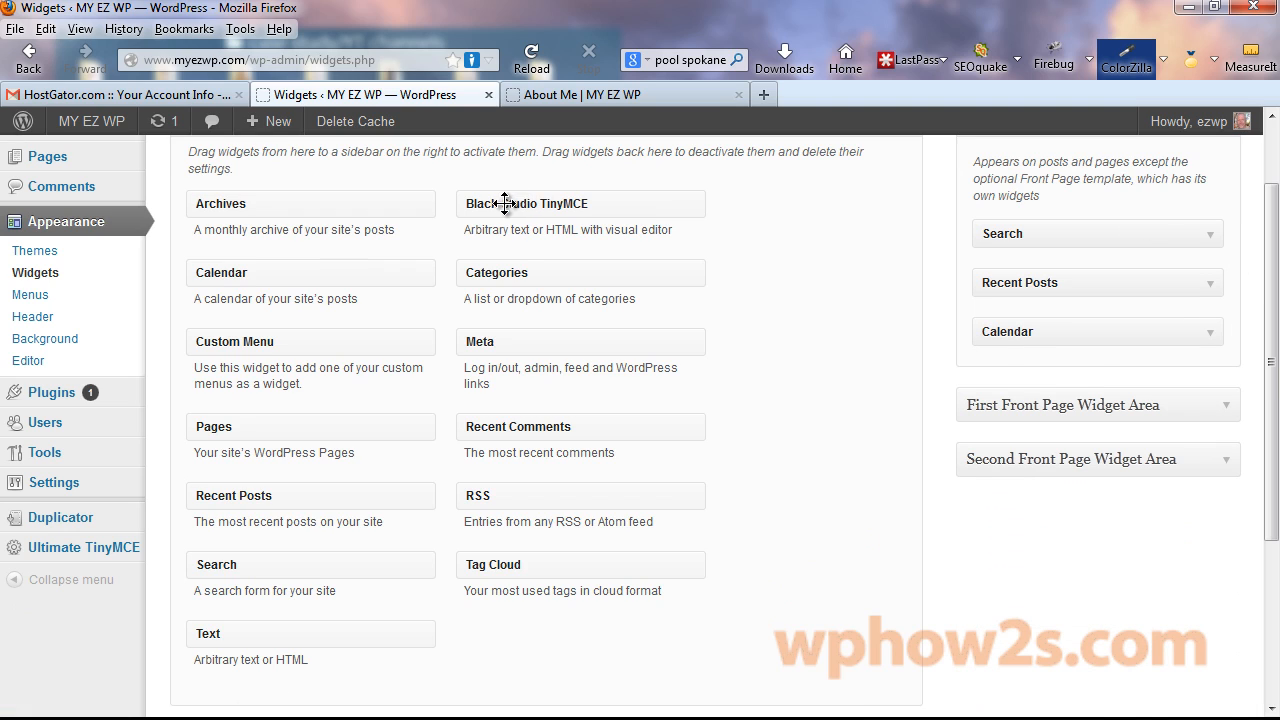
# Add a Black Studio TinyMCE widget containing "WP Warriors, click image for FREE Tutorials & Tips!".
pyautogui.moveTo(505, 203); pyautogui.dragTo(1028, 283)
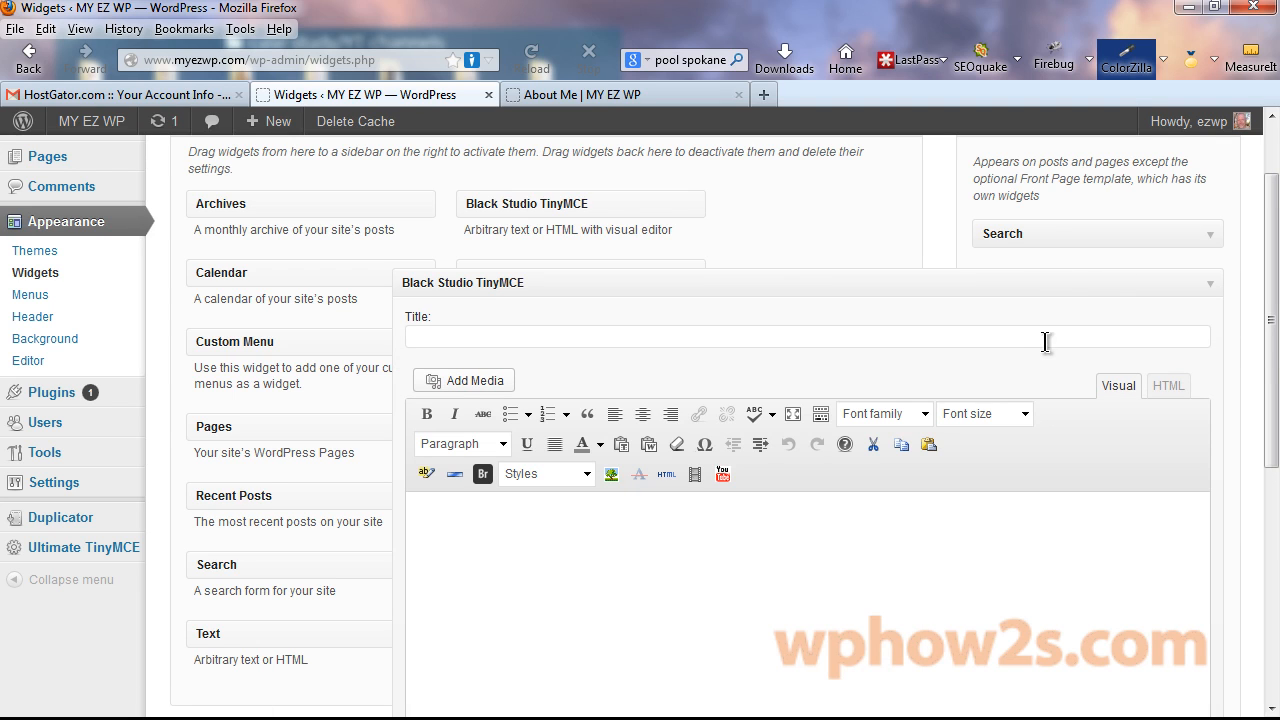
pyautogui.moveTo(1273, 240); pyautogui.dragTo(1270, 330)
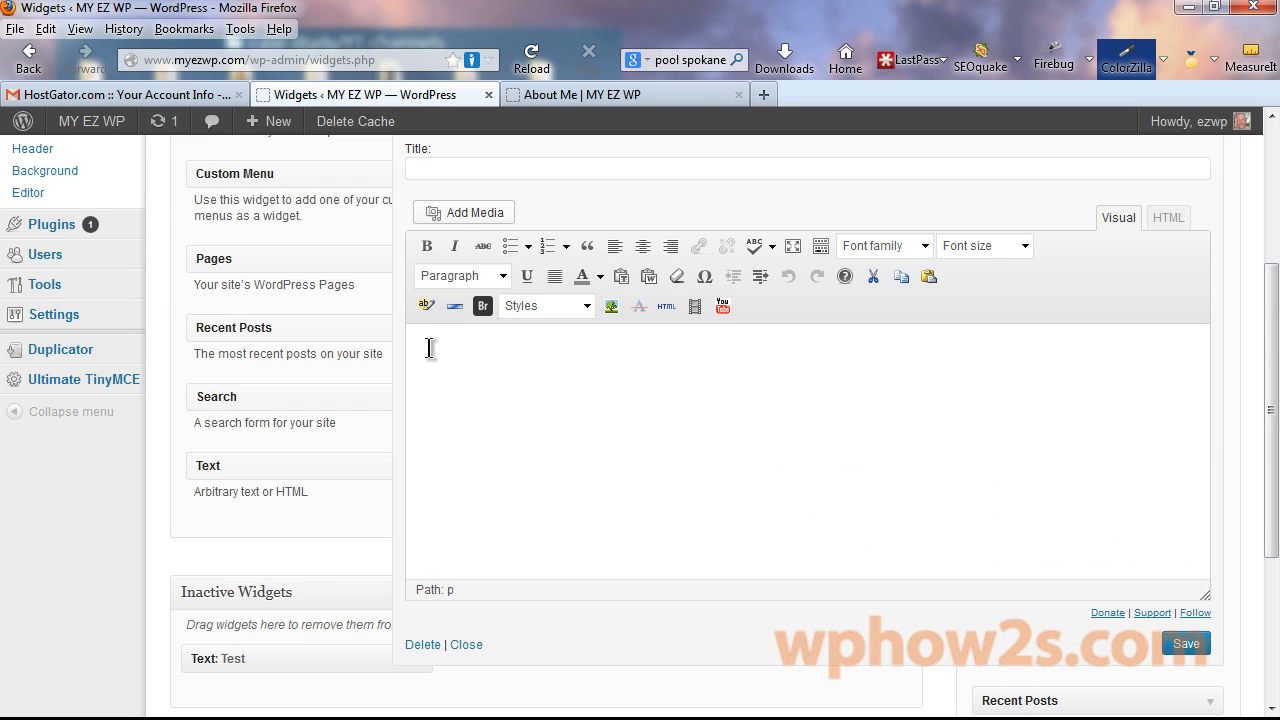
pyautogui.click(549, 397)
pyautogui.write('WP Warriors, click image for FREE Tutorials & Tips!')
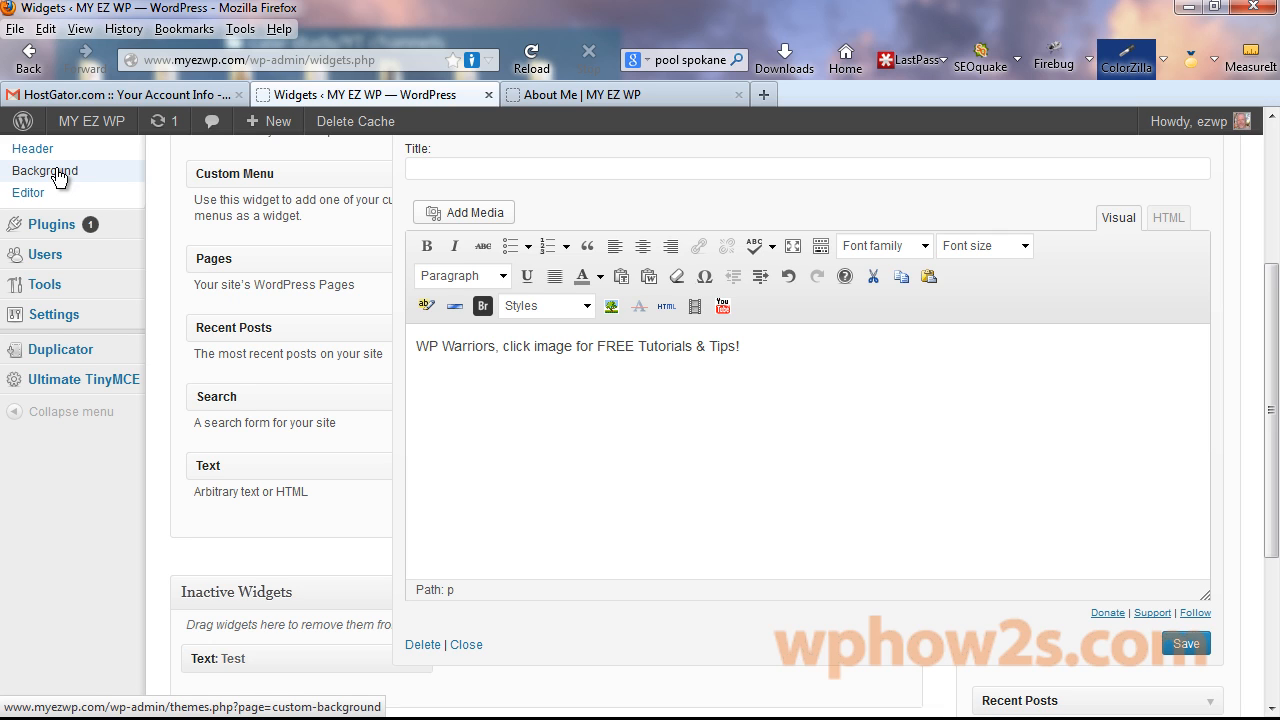
pyautogui.scroll(-2, 58, 177)
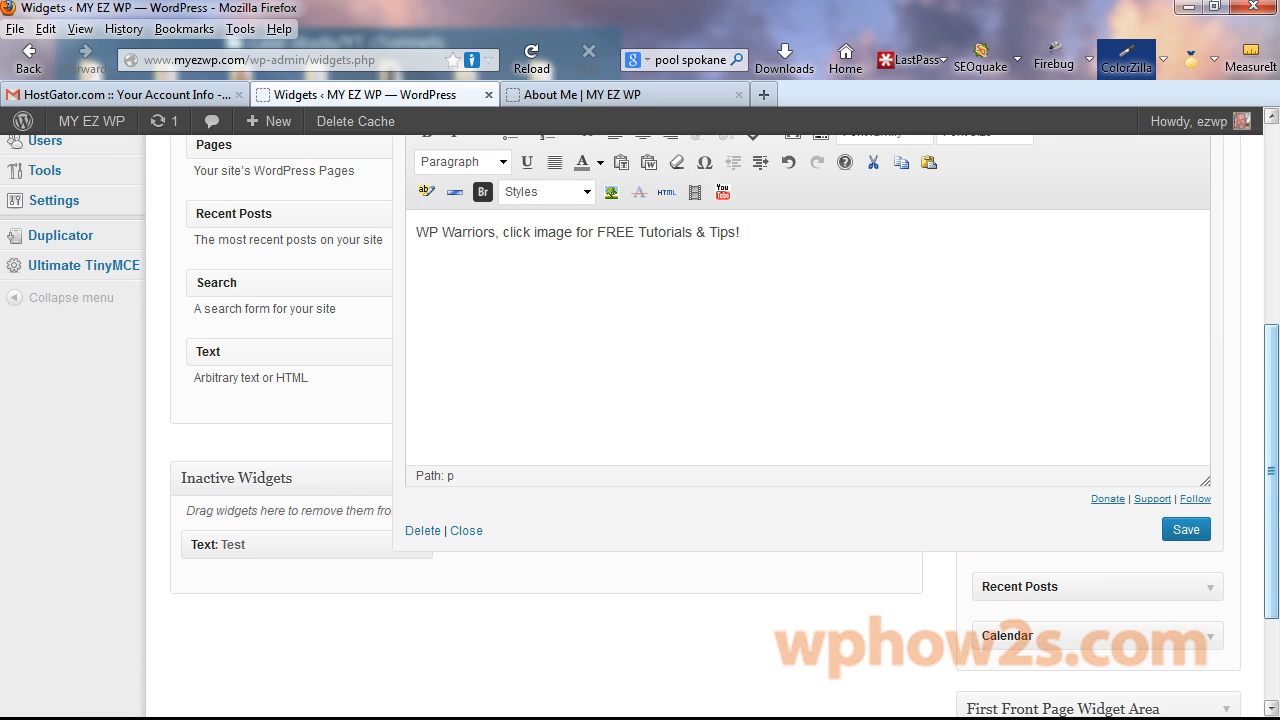
pyautogui.scroll(3, 1270, 510)
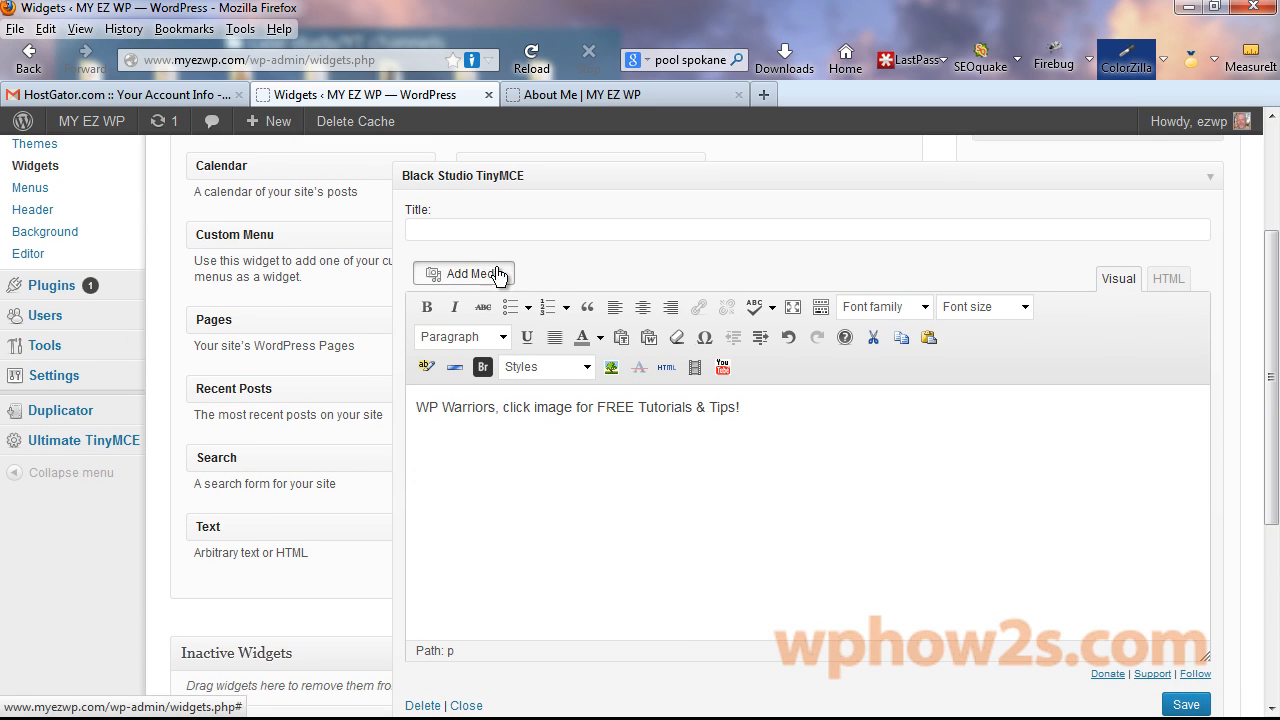
# Insert the wpWarrior1 image into the rich-text widget and save the widget.
pyautogui.click(500, 274)
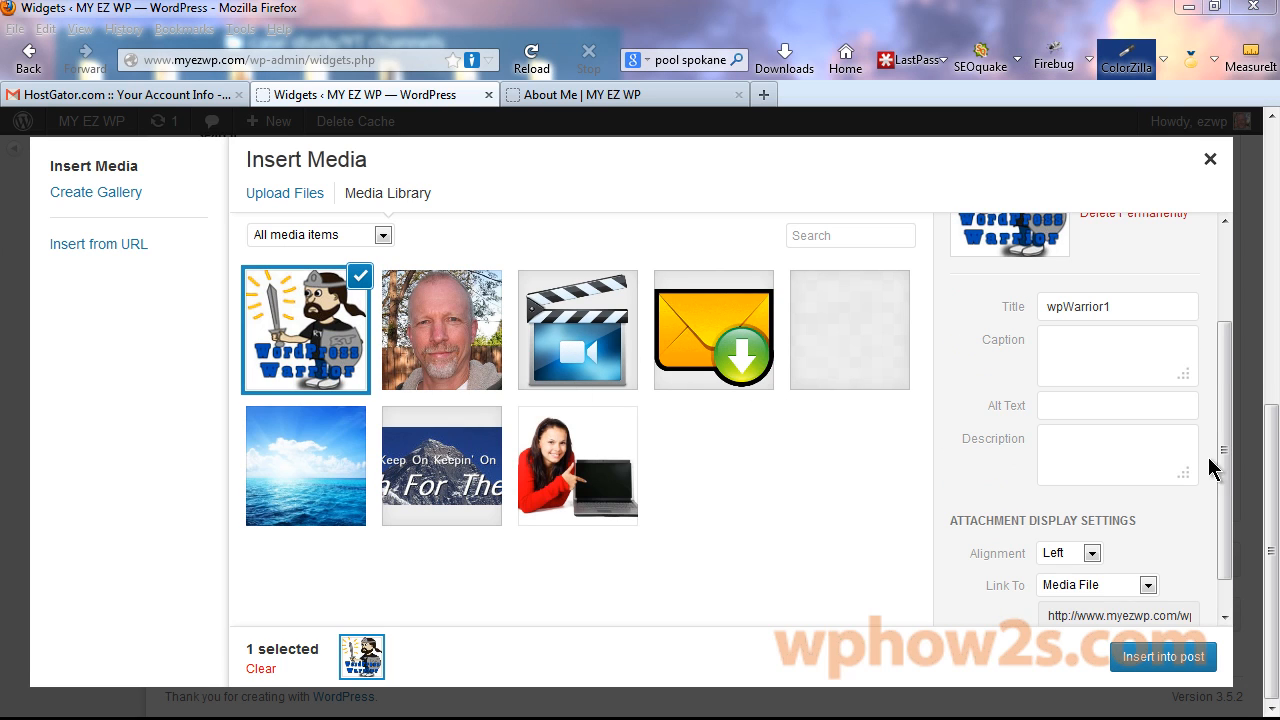
pyautogui.moveTo(1227, 377); pyautogui.dragTo(1227, 410)
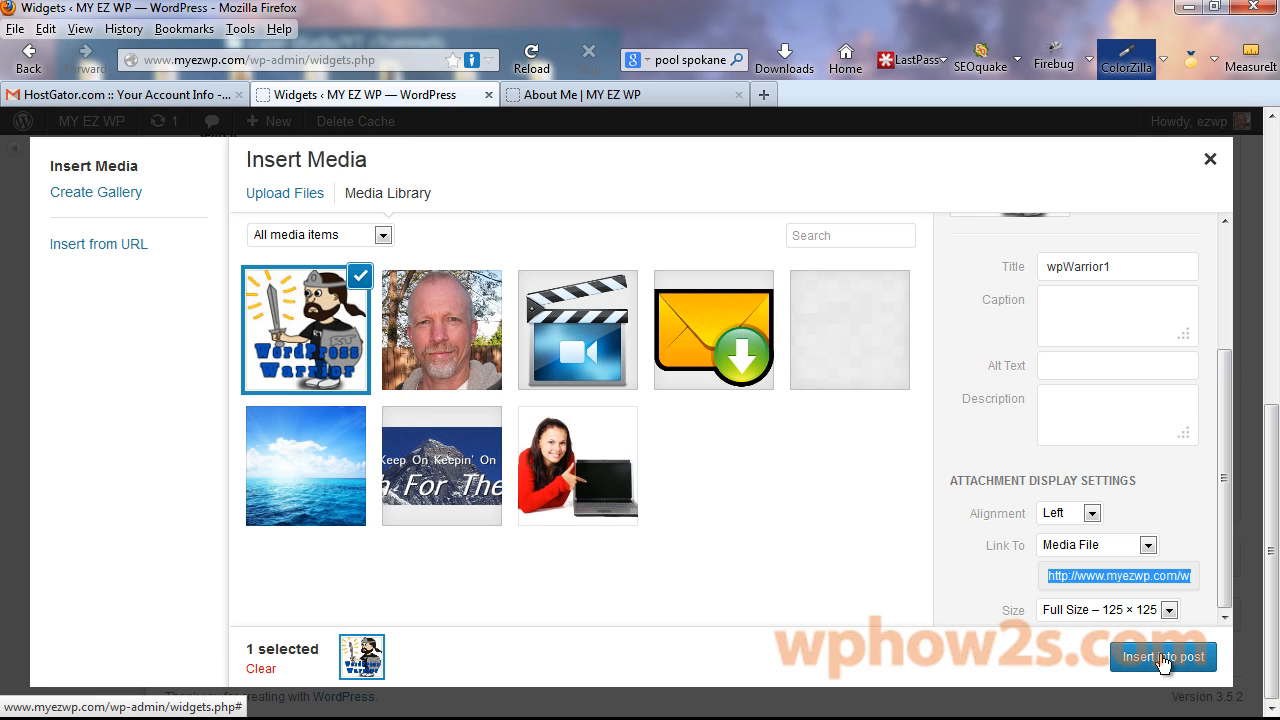
pyautogui.click(1163, 657)
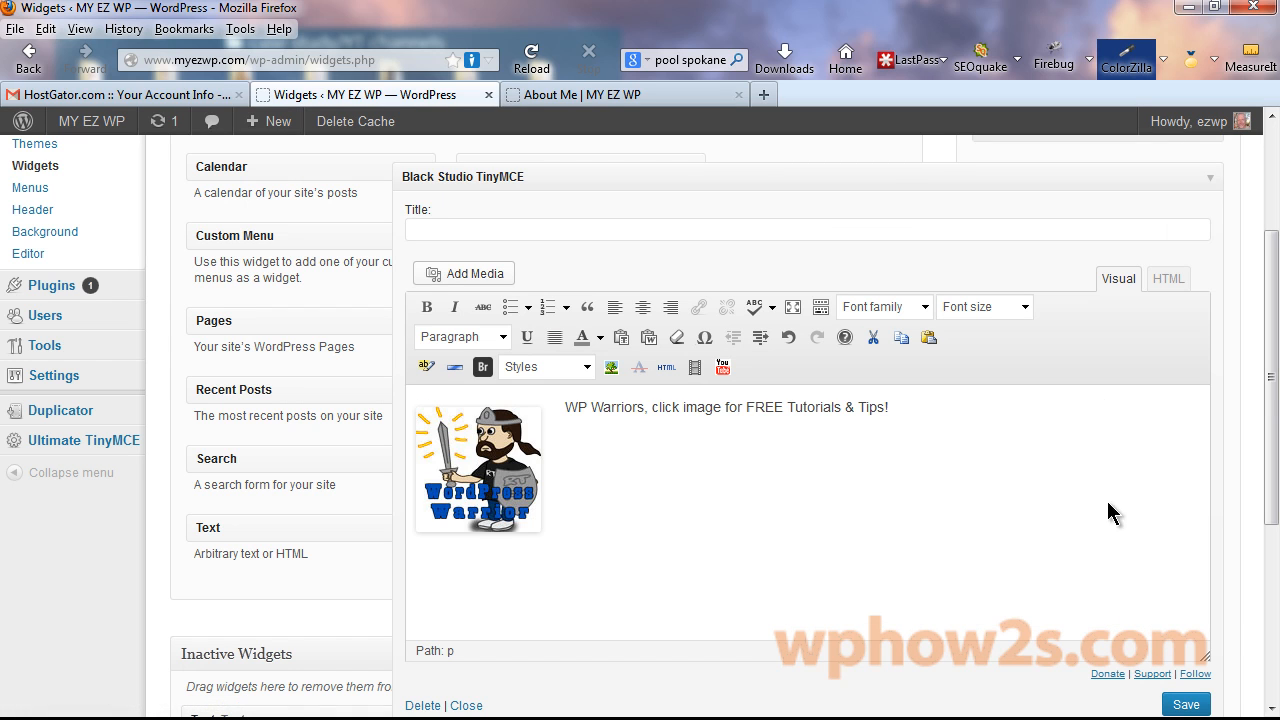
pyautogui.click(1182, 705)
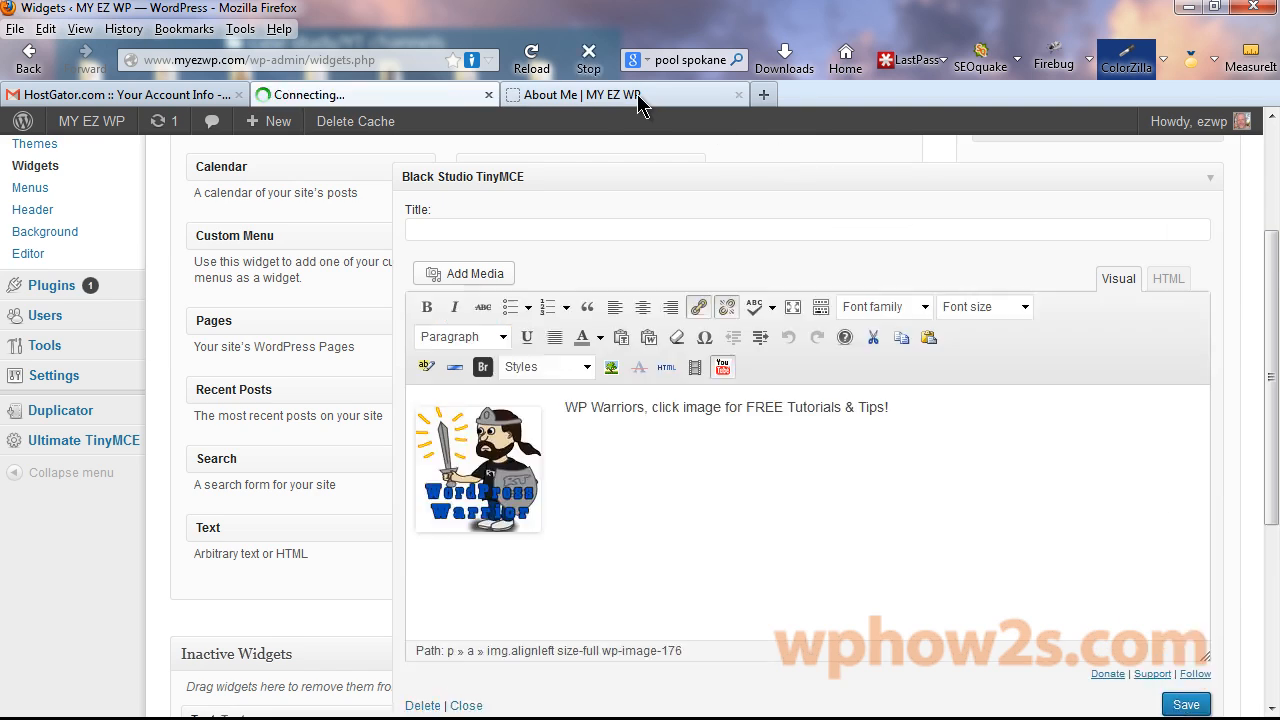
# Reload the live About Me page and test the sidebar image's link.
pyautogui.click(637, 94)
pyautogui.press('F5')
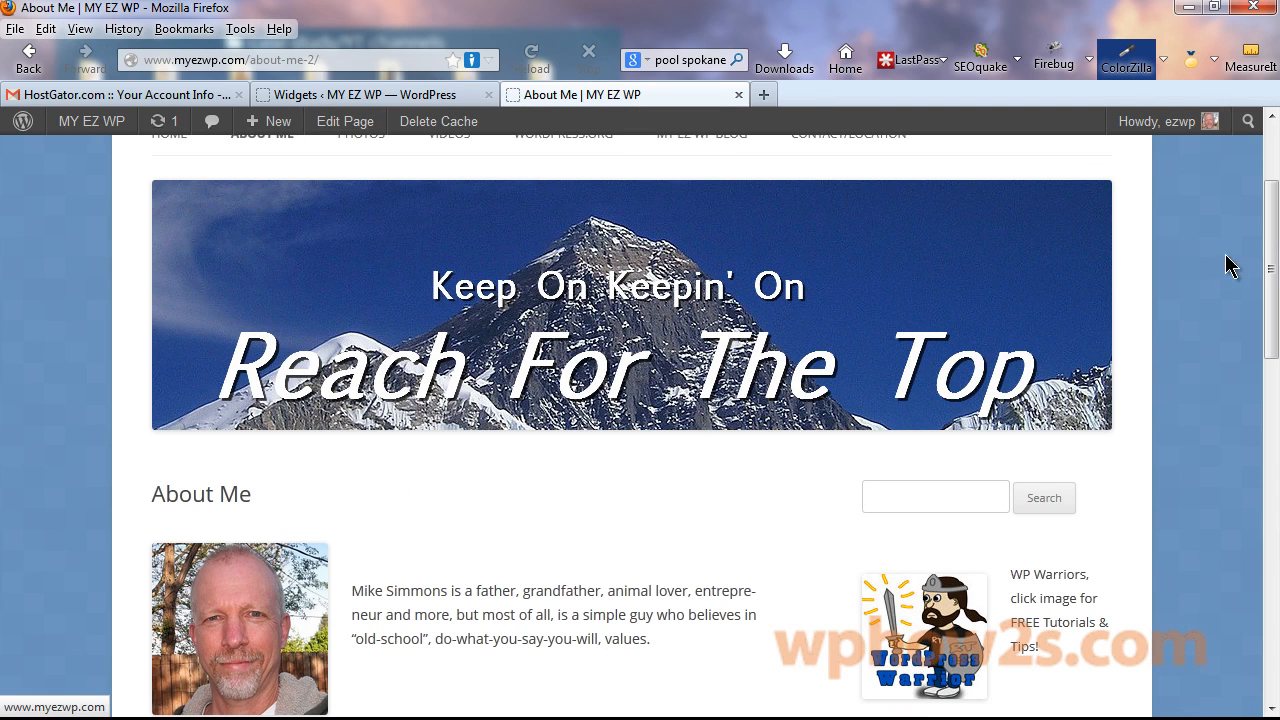
pyautogui.moveTo(1274, 231); pyautogui.dragTo(1274, 310)
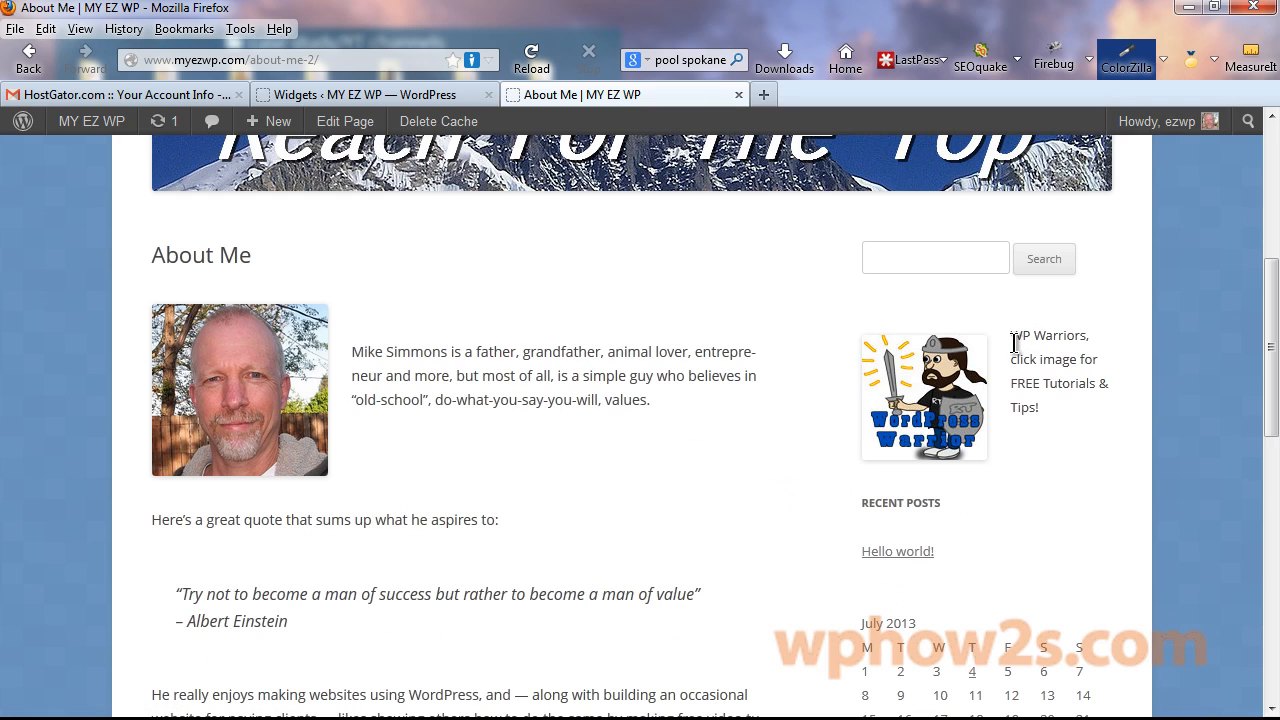
pyautogui.click(921, 376)
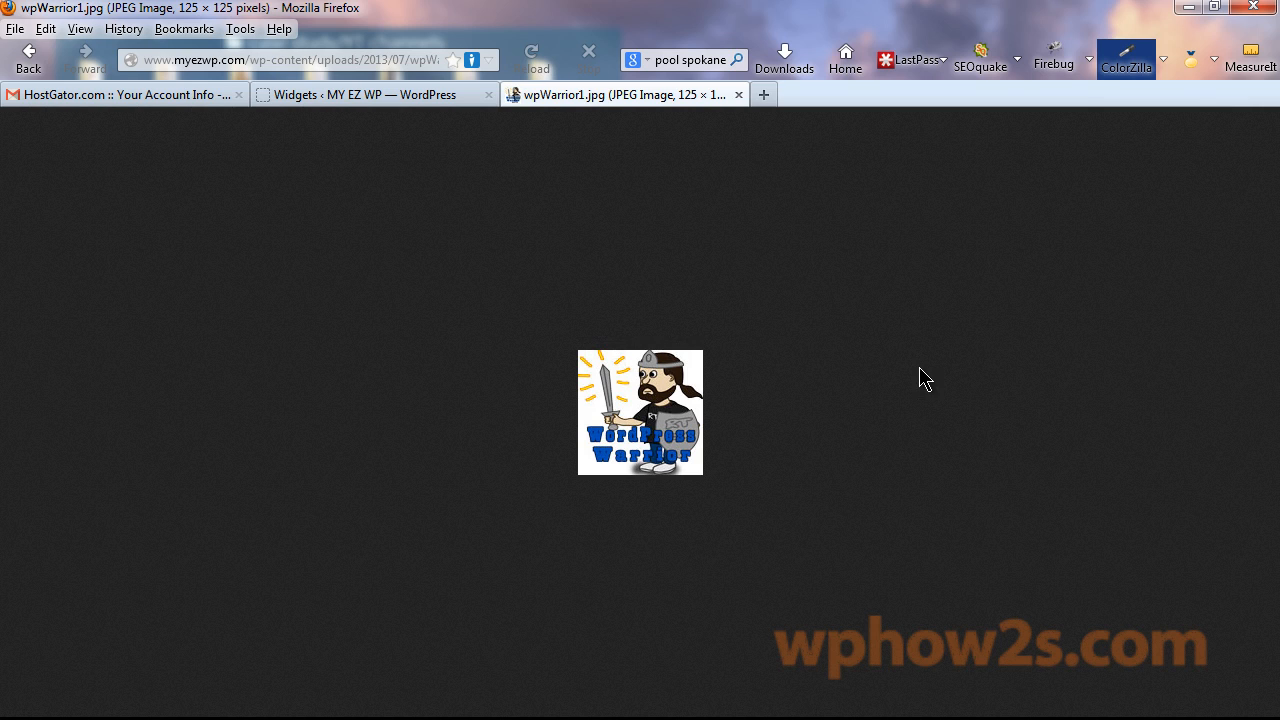
pyautogui.click(30, 57)
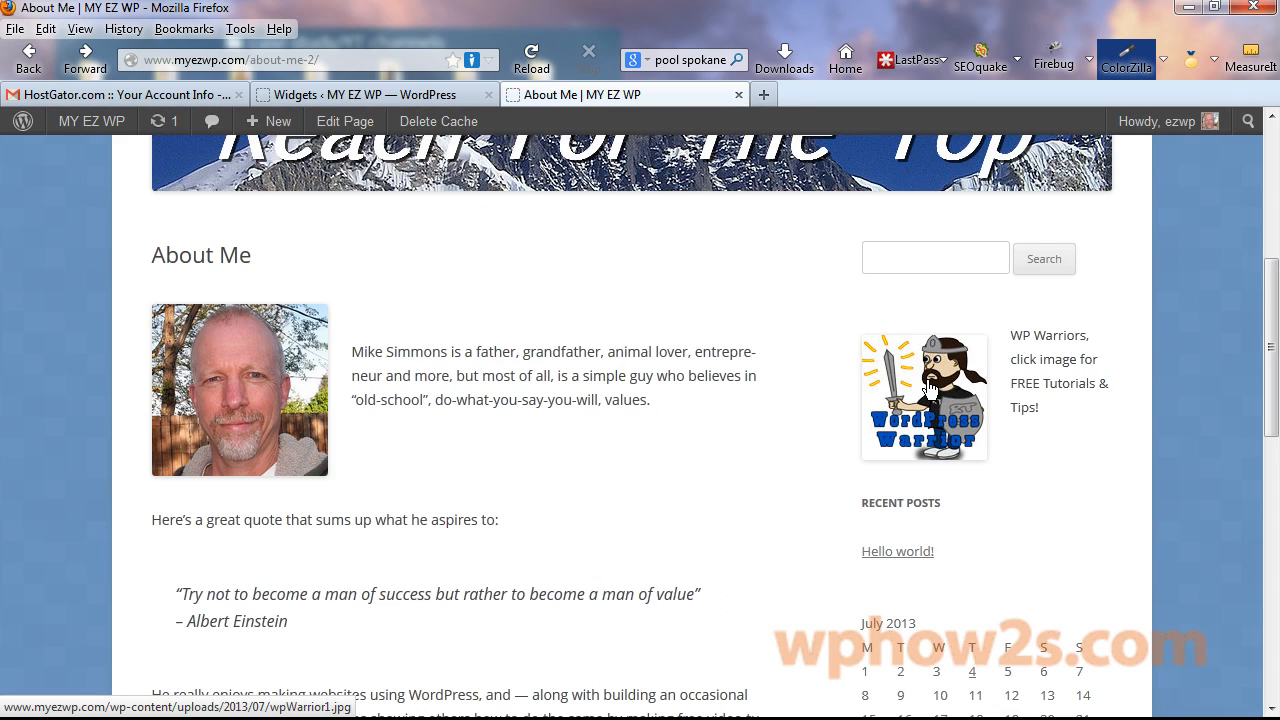
pyautogui.click(358, 95)
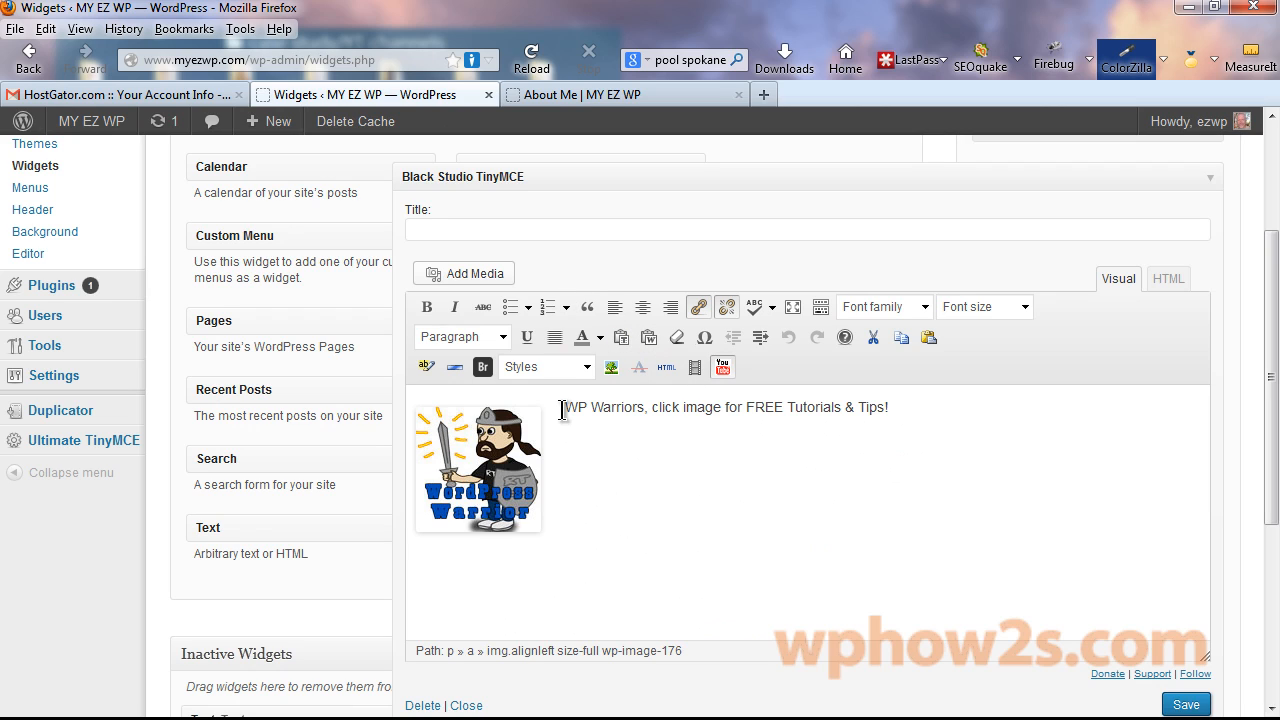
# Make the WP Warriors caption bold and add a line break before it.
pyautogui.moveTo(562, 410); pyautogui.dragTo(973, 440)
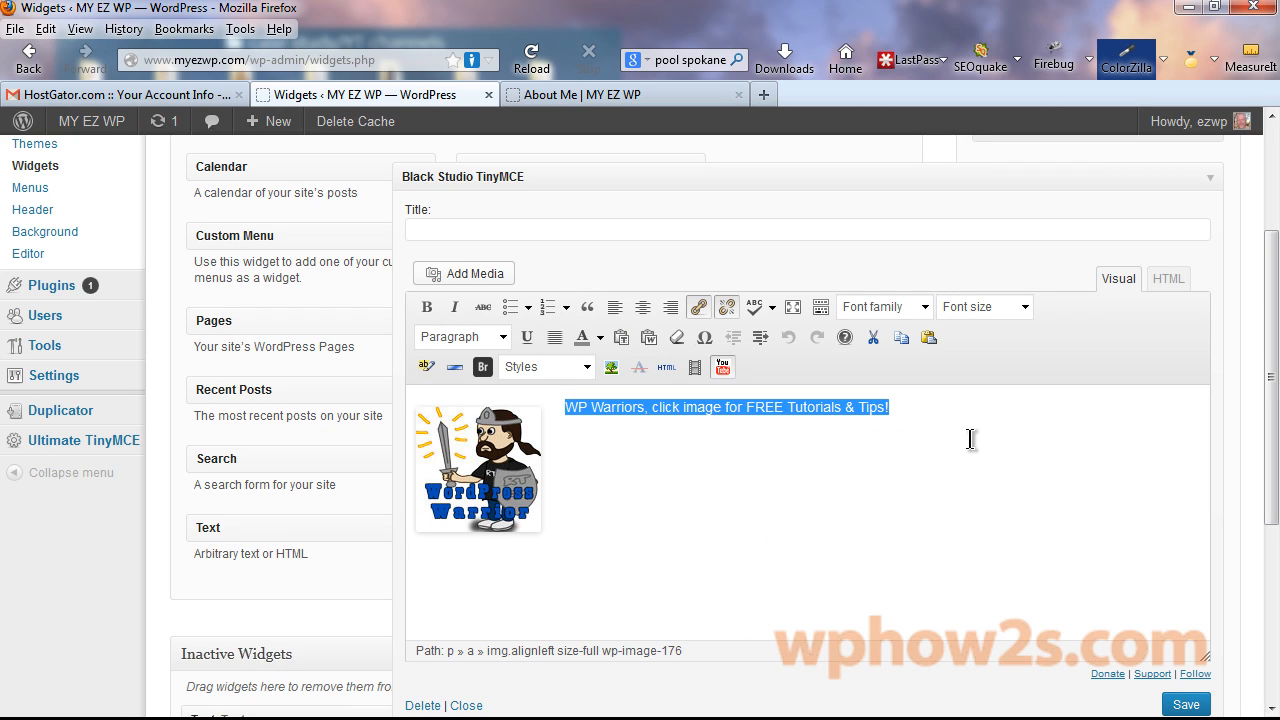
pyautogui.click(427, 312)
pyautogui.click(563, 405)
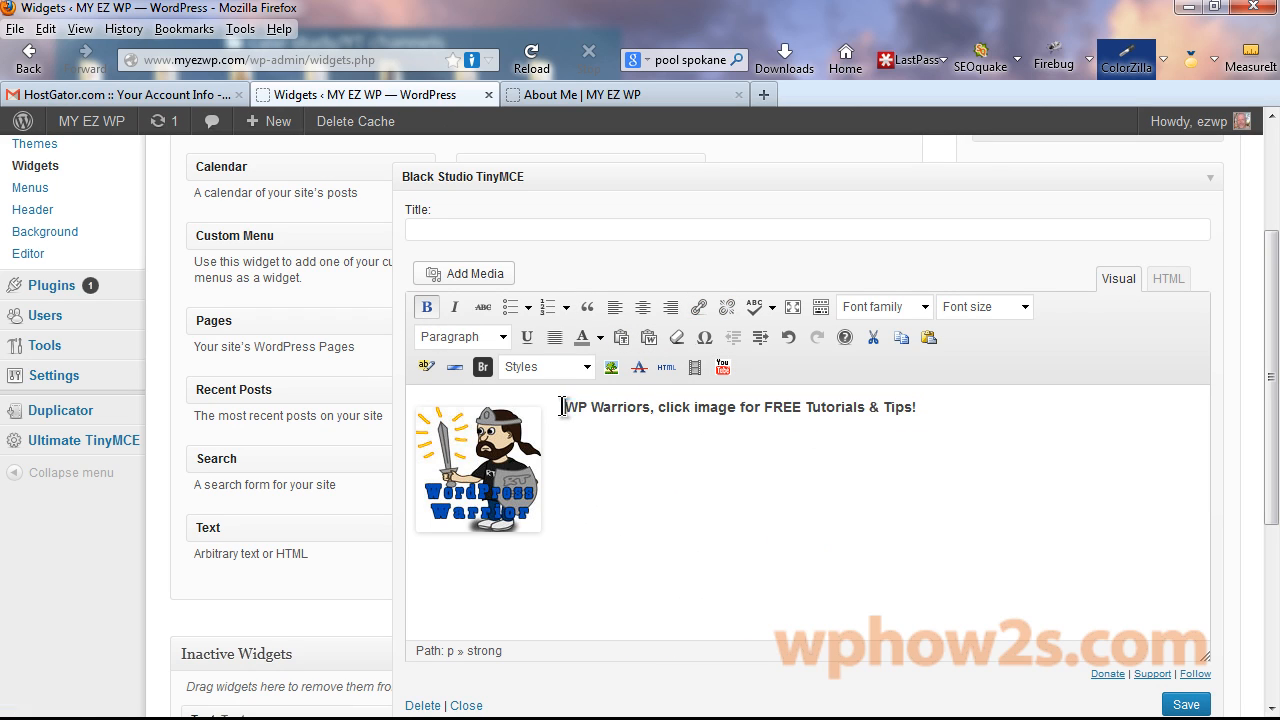
pyautogui.click(482, 370)
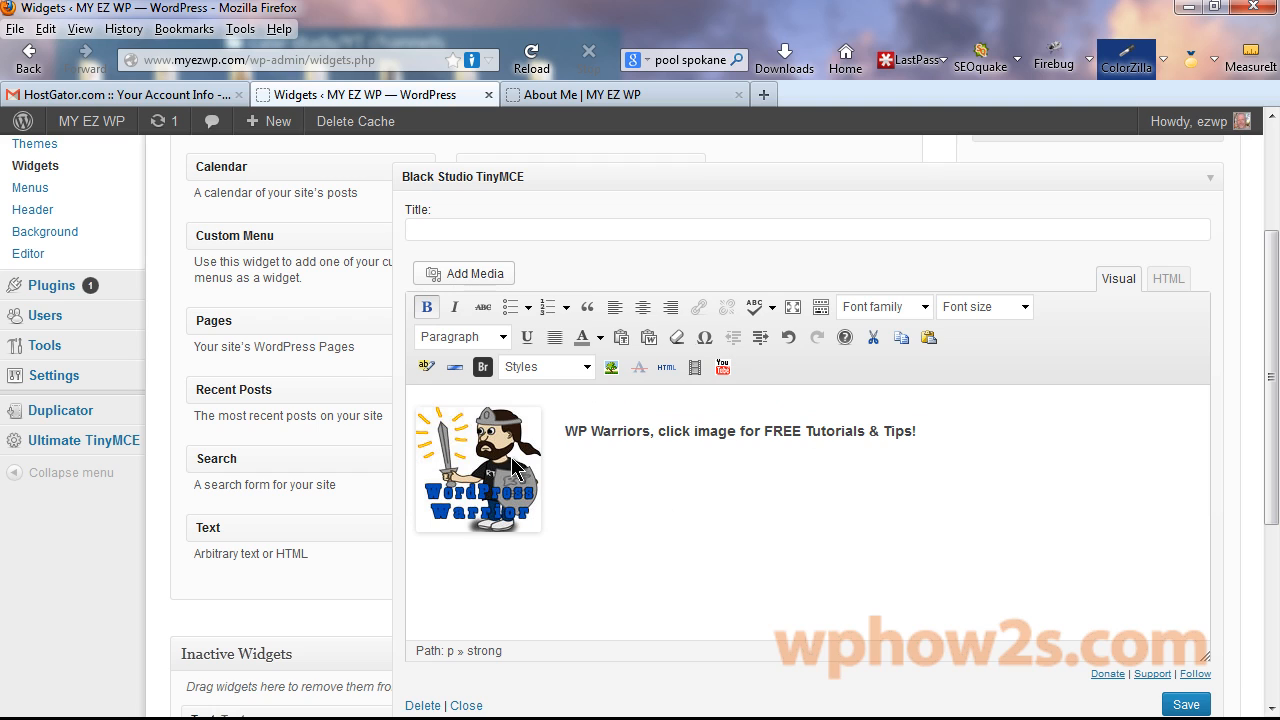
pyautogui.click(512, 462)
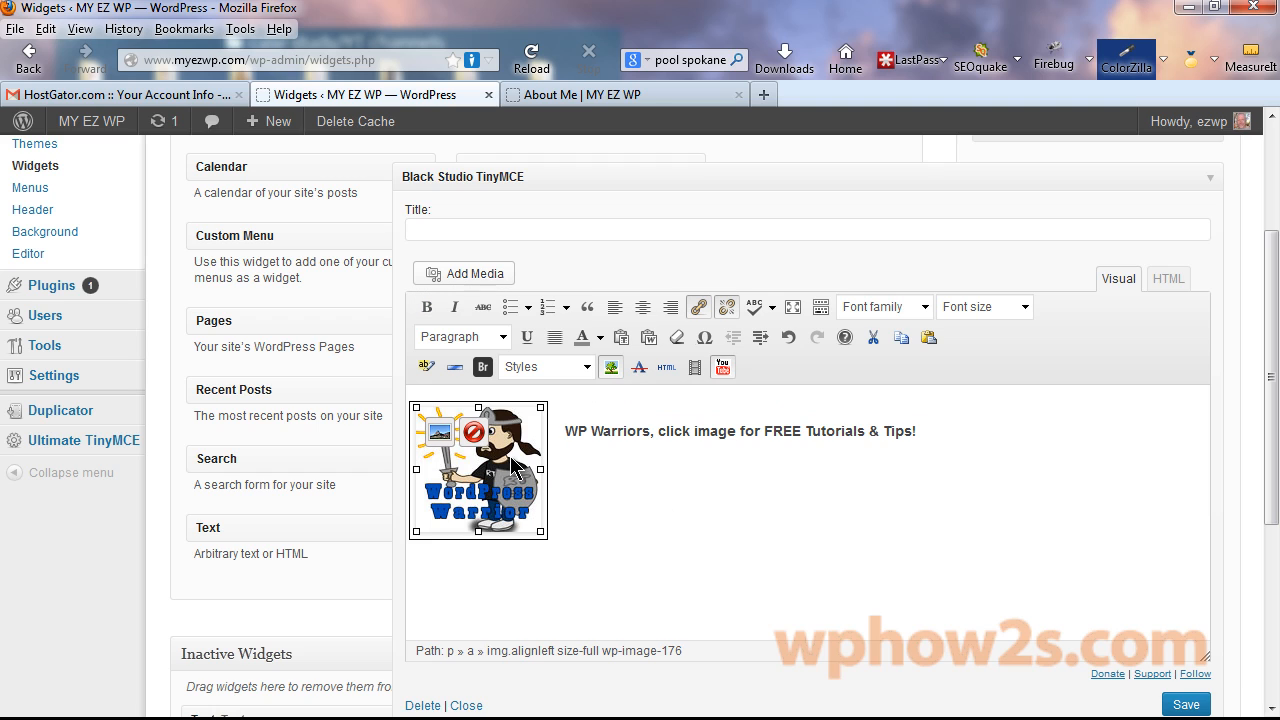
pyautogui.click(699, 309)
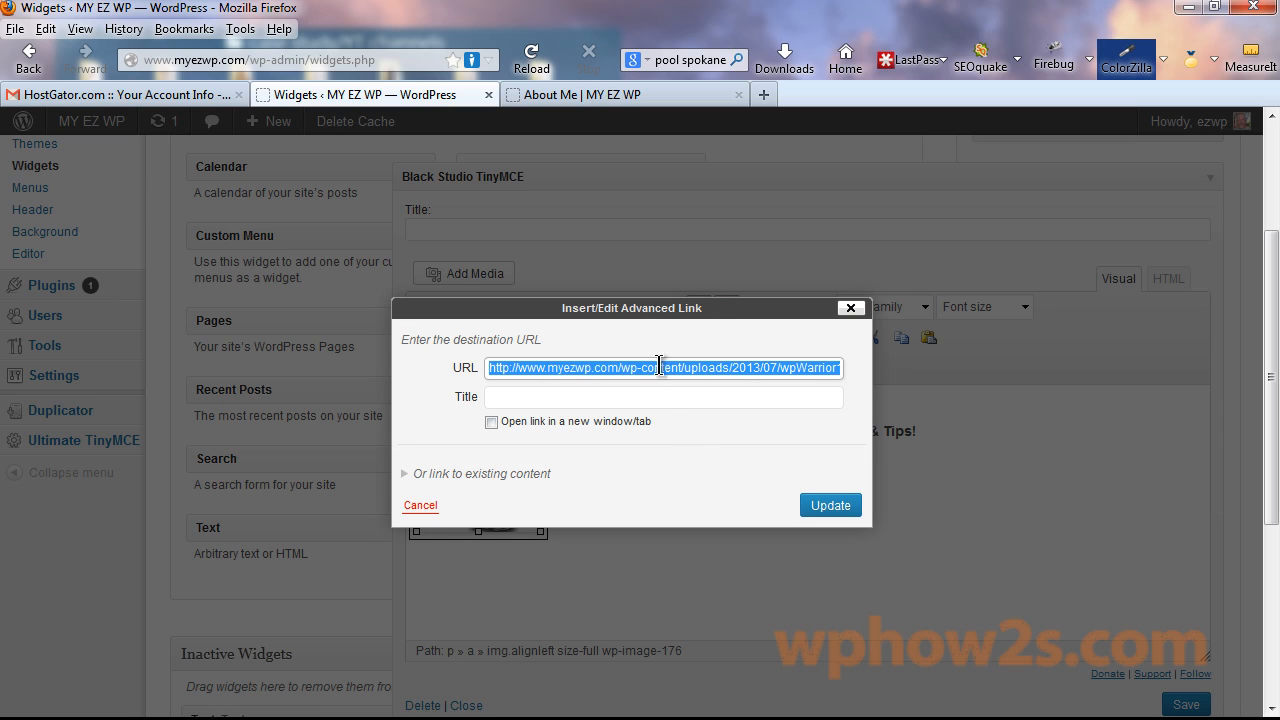
pyautogui.click(569, 367)
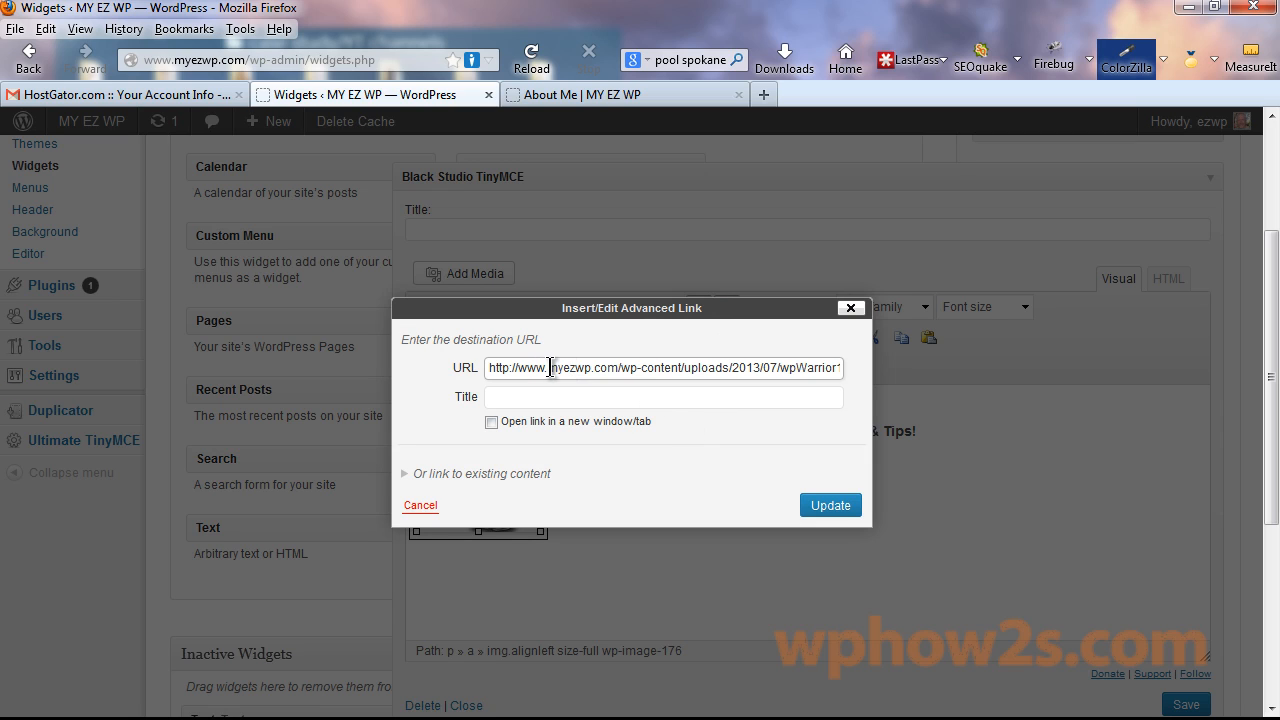
pyautogui.moveTo(550, 367); pyautogui.dragTo(1066, 387)
pyautogui.write('wp')
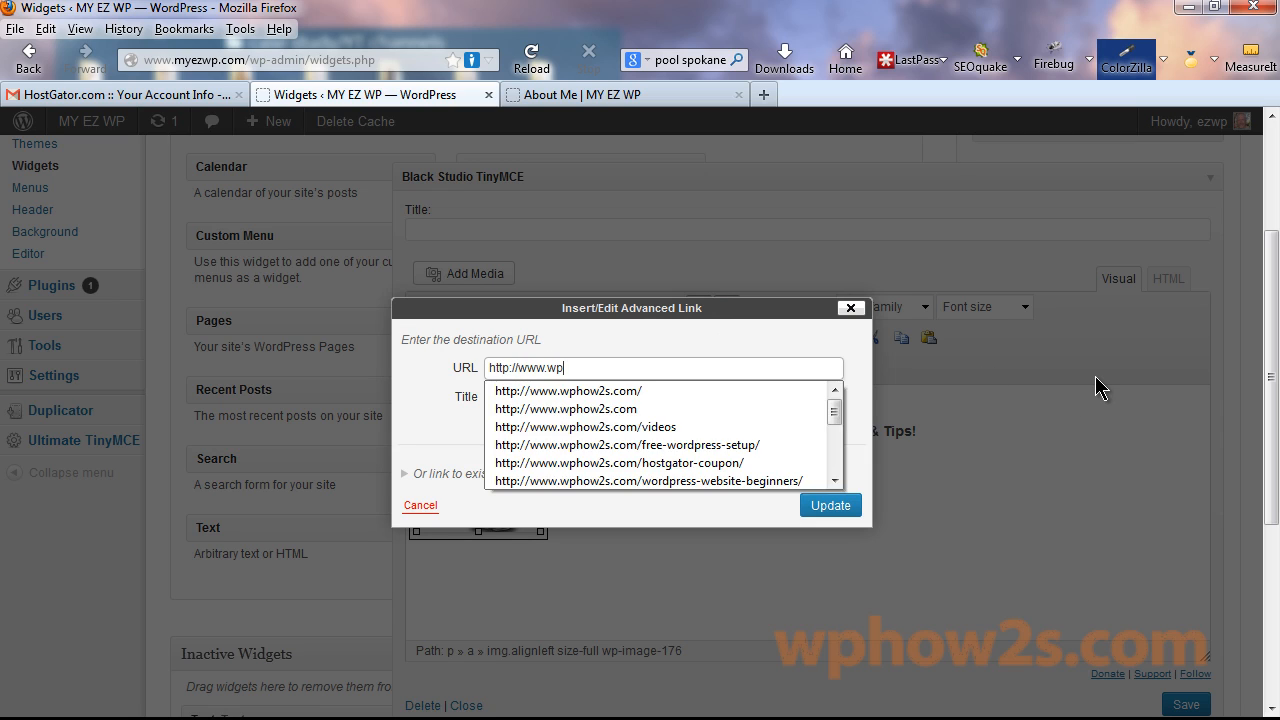
pyautogui.write('how2s.com')
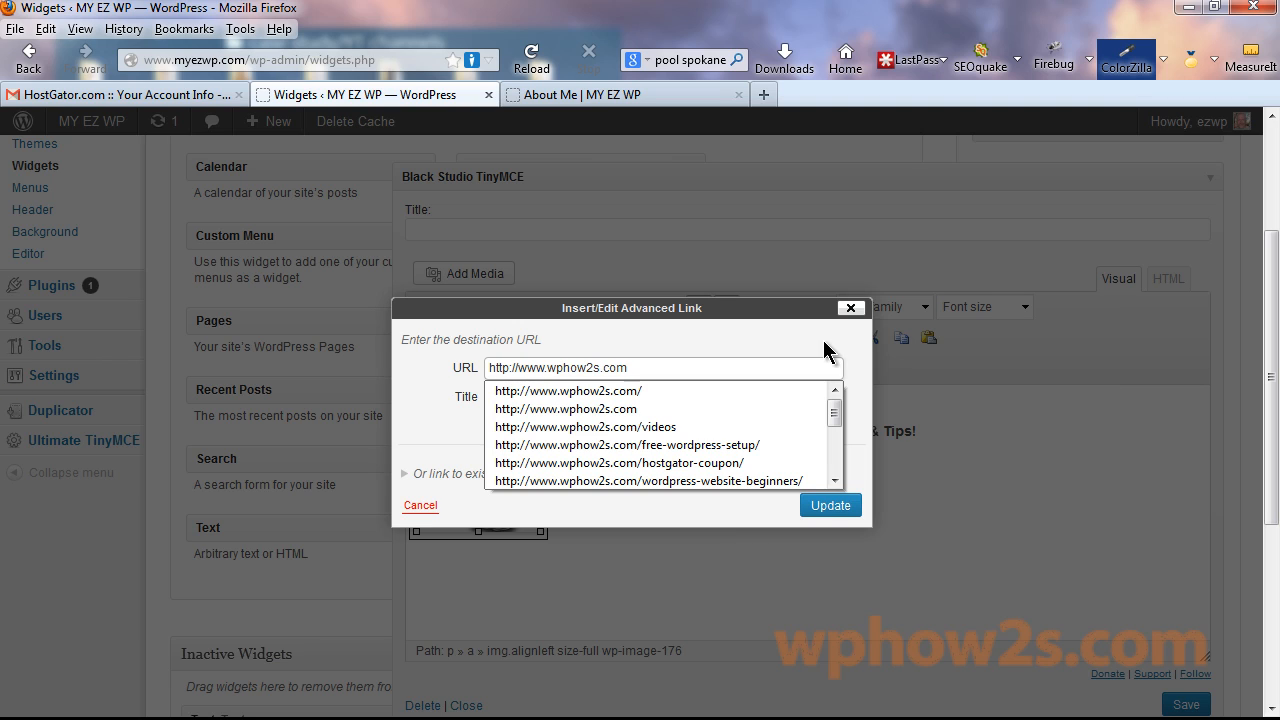
pyautogui.click(816, 345)
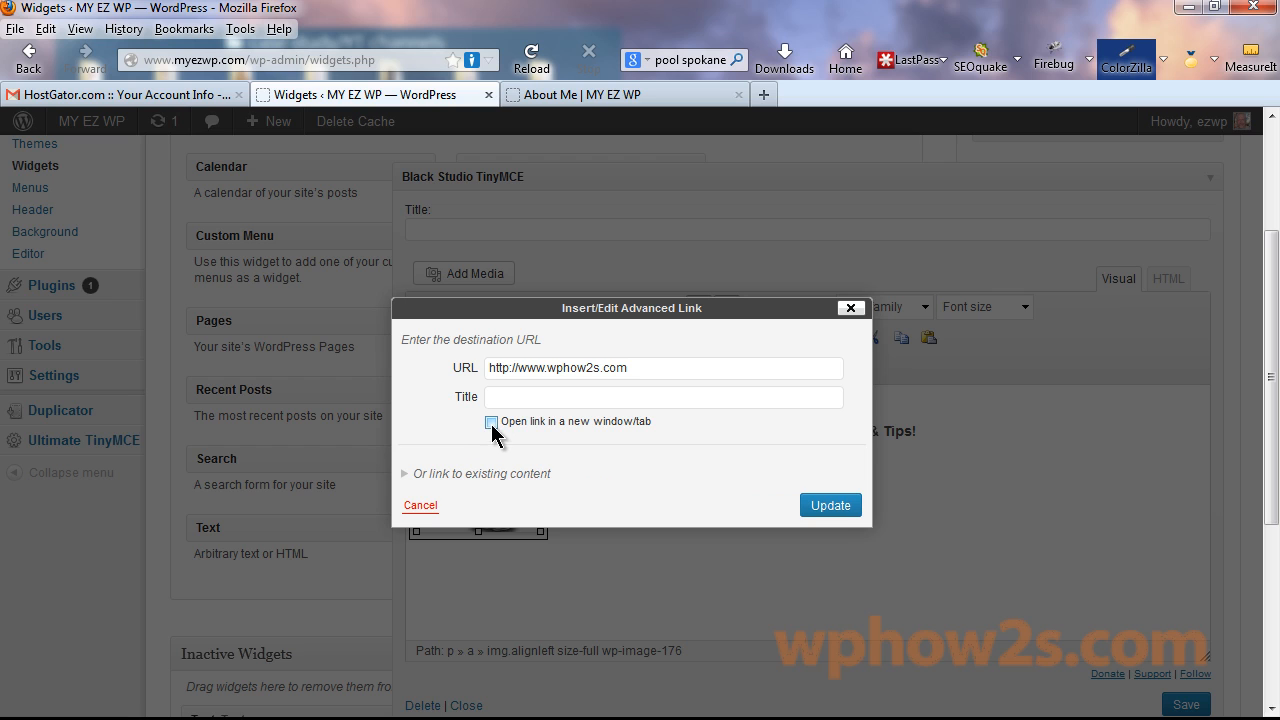
pyautogui.click(822, 507)
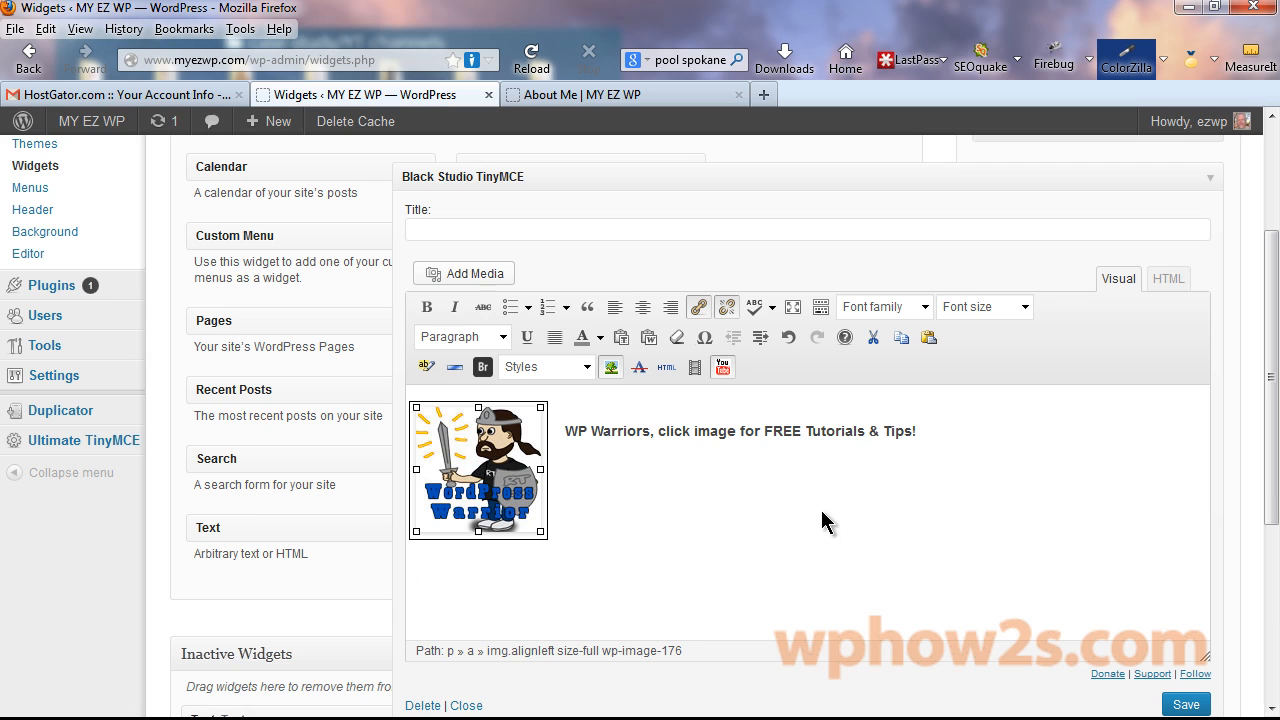
pyautogui.click(1185, 705)
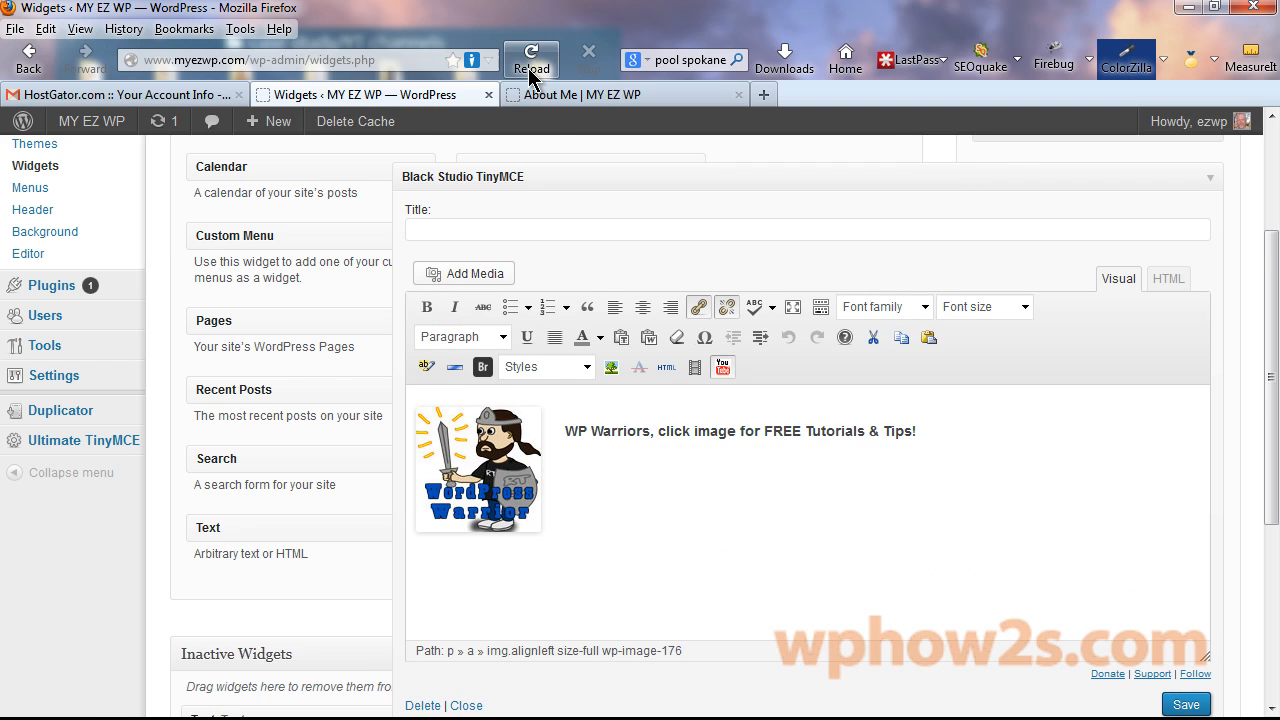
pyautogui.click(563, 96)
pyautogui.rightClick(563, 96)
# Reload the About Me page and confirm the Warrior image opens the wphow2s homepage.
pyautogui.click(623, 106)
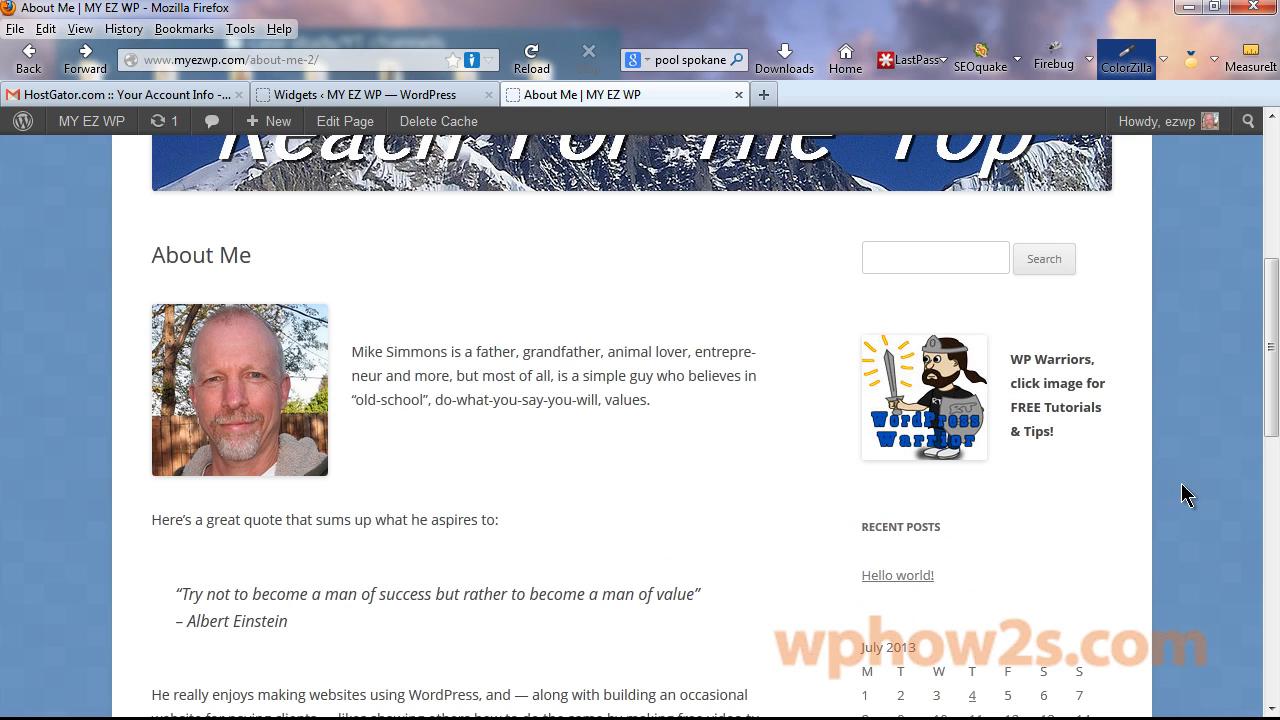
pyautogui.click(958, 407)
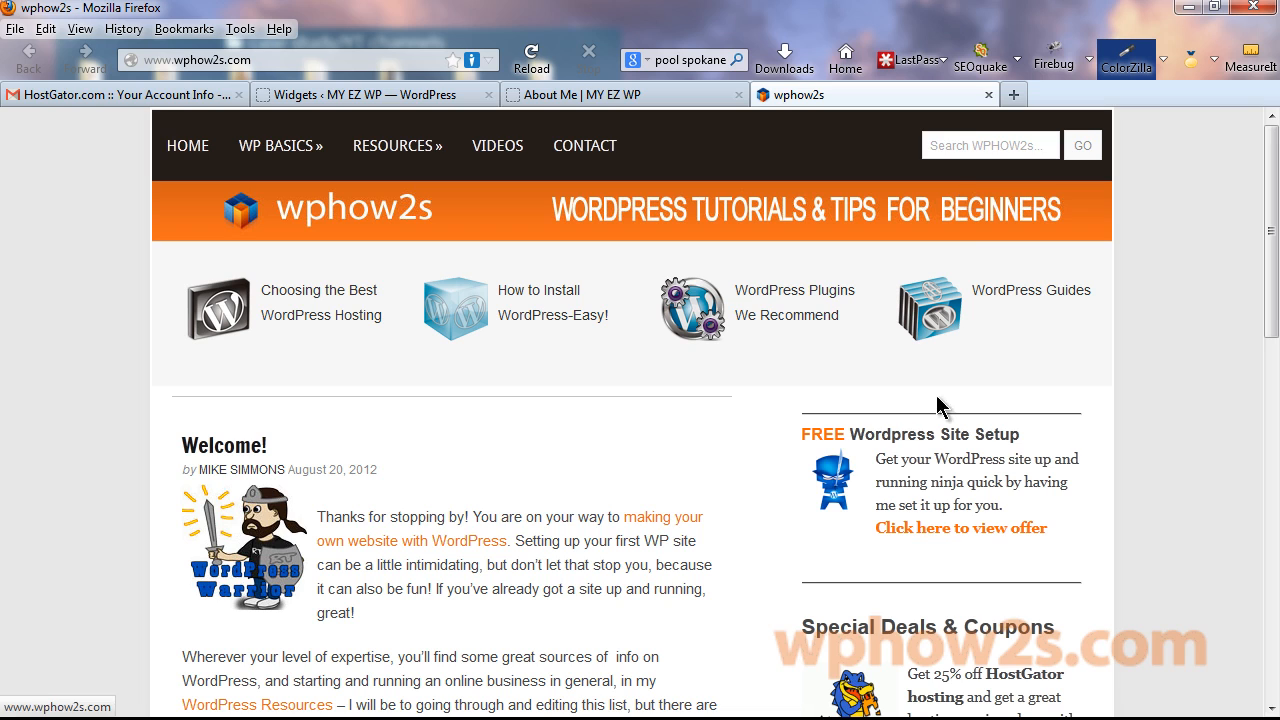
pyautogui.click(988, 95)
pyautogui.scroll(-2, 600, 329)
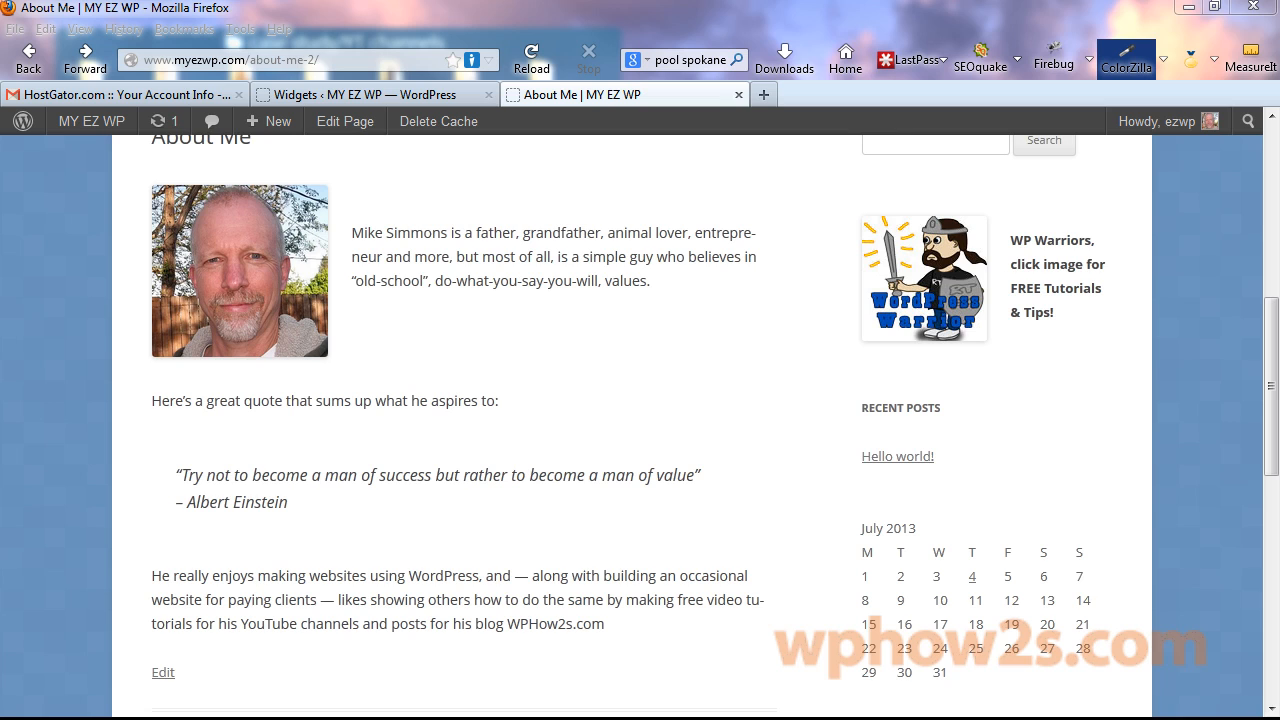
pyautogui.scroll(2, 1271, 337)
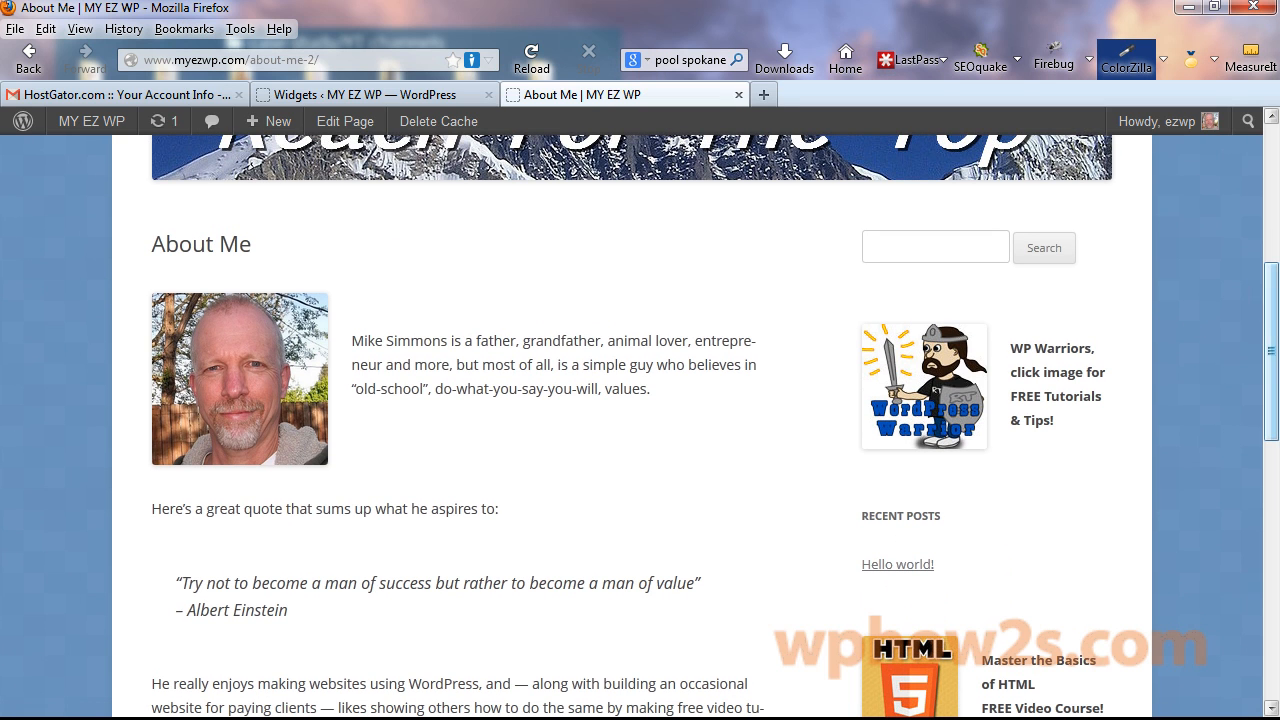
pyautogui.scroll(-5, 1275, 310)
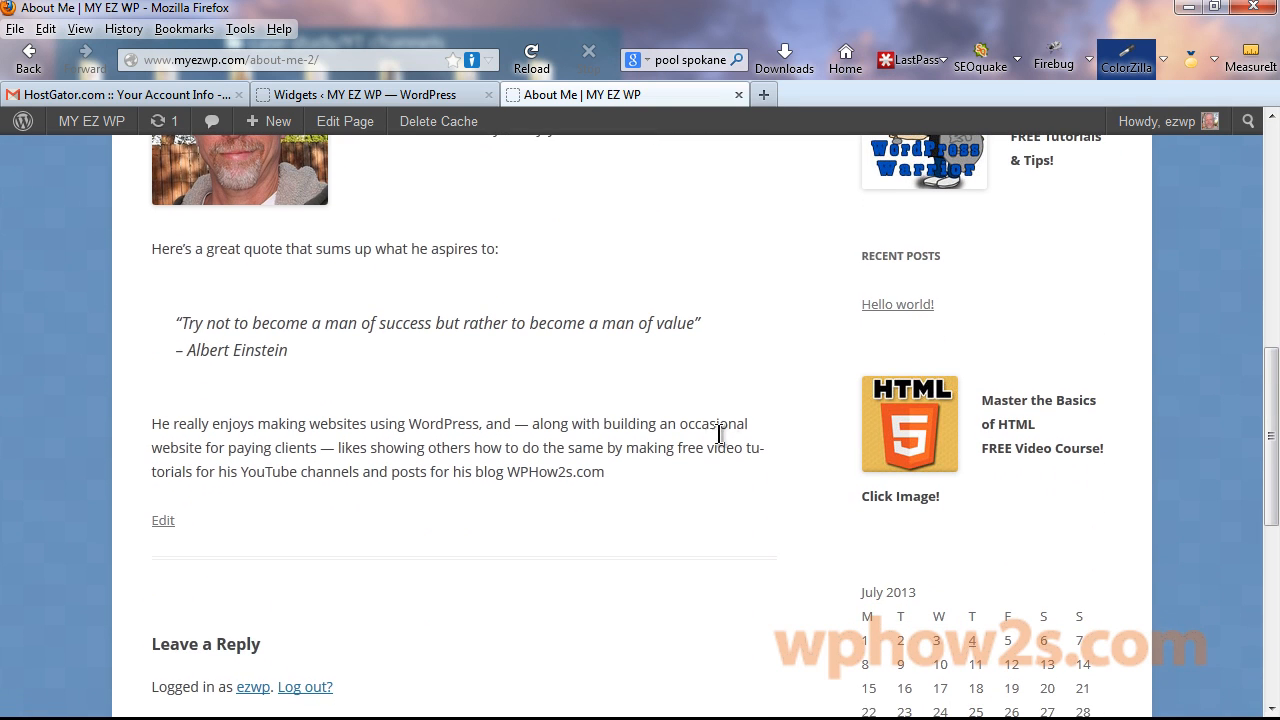
pyautogui.moveTo(1271, 400); pyautogui.dragTo(1270, 365)
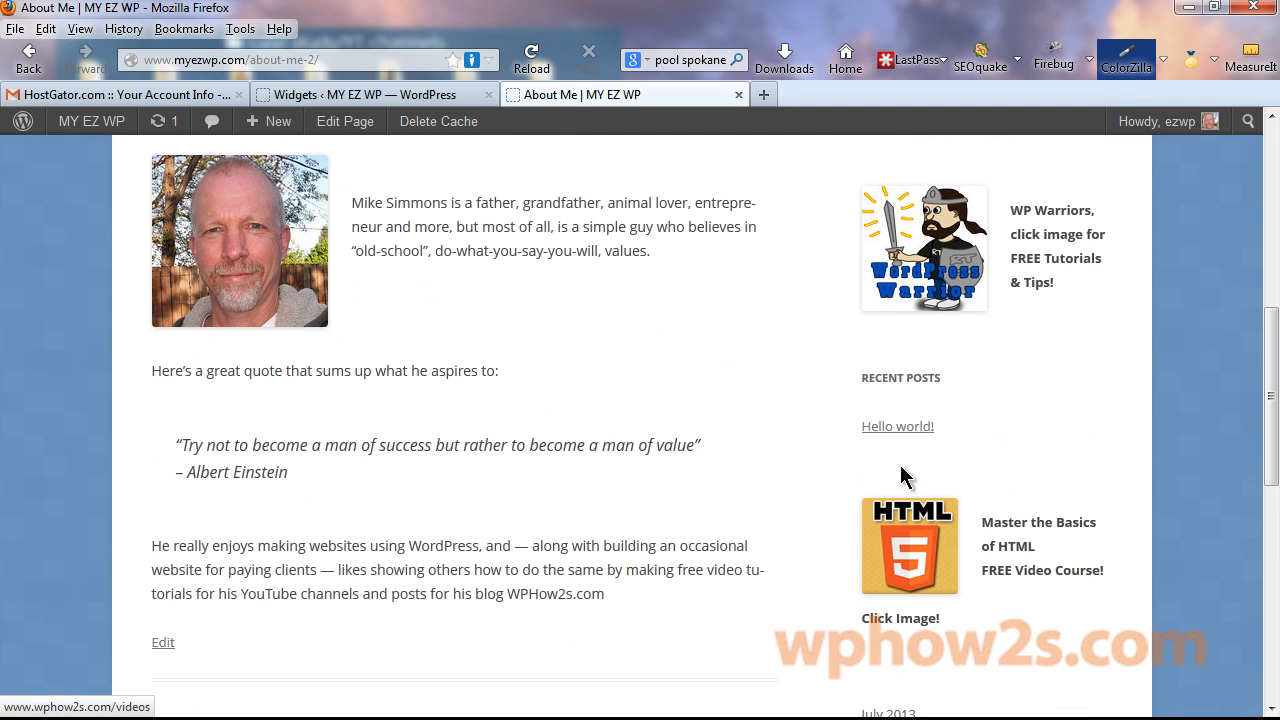
# Check the HTML5 sidebar image's wphow2s link, then open the site's Photos page.
pyautogui.click(925, 545)
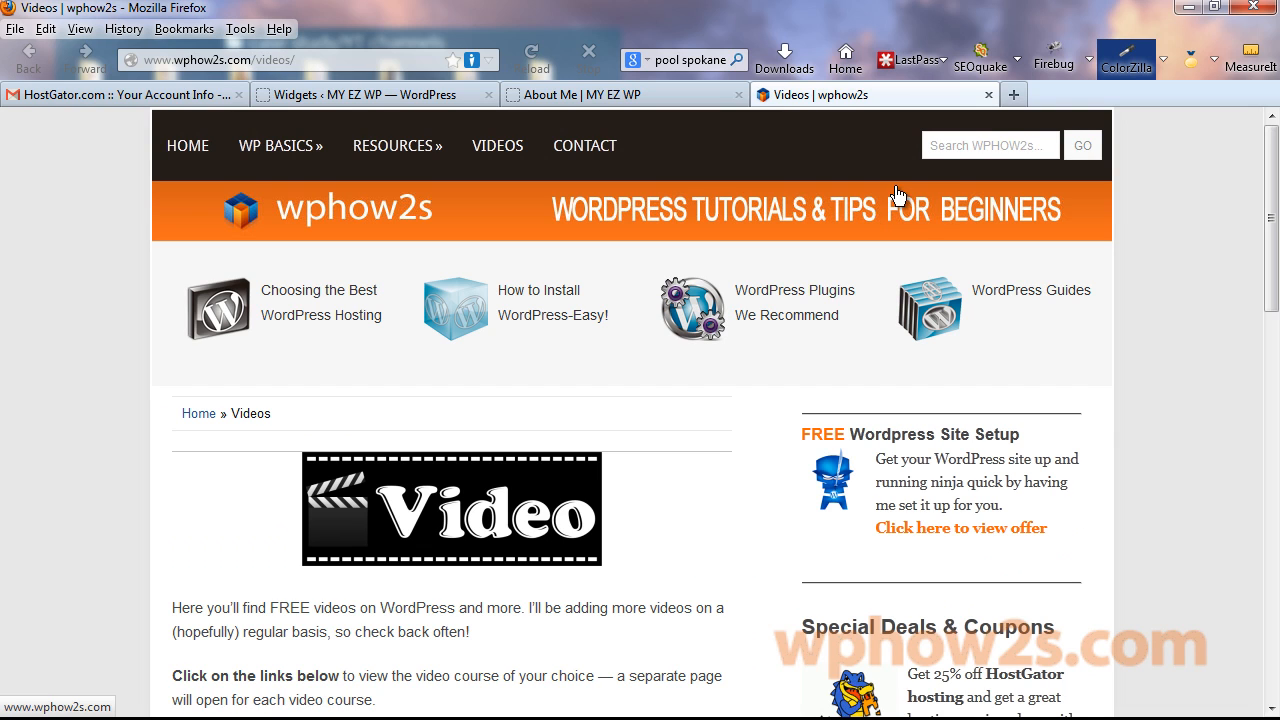
pyautogui.moveTo(1272, 160); pyautogui.dragTo(1276, 332)
pyautogui.click(572, 94)
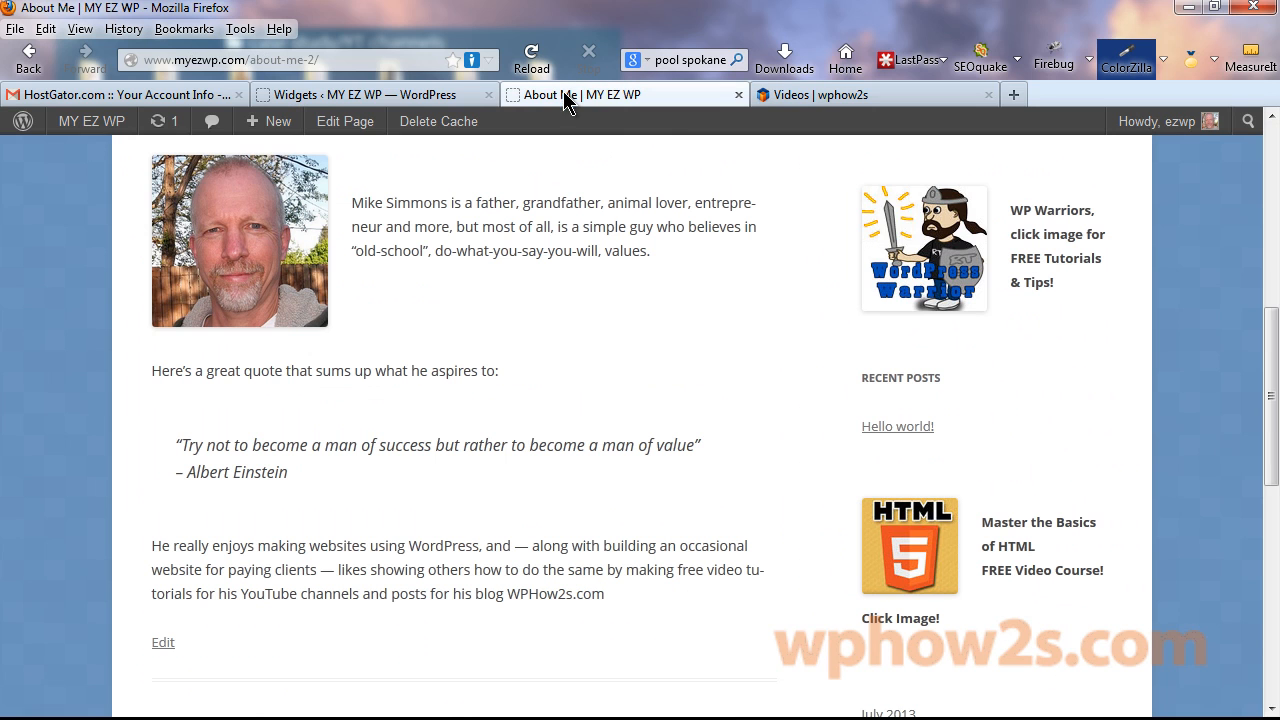
pyautogui.moveTo(1266, 409); pyautogui.dragTo(1266, 229)
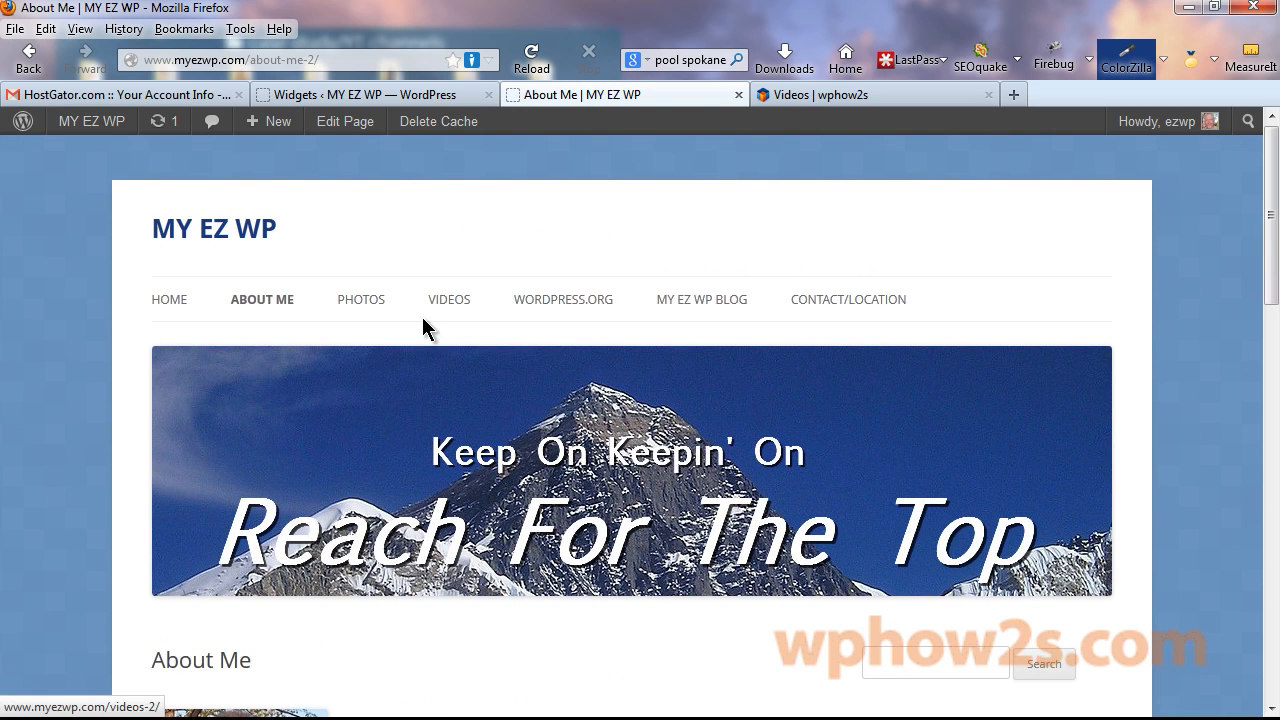
pyautogui.click(369, 303)
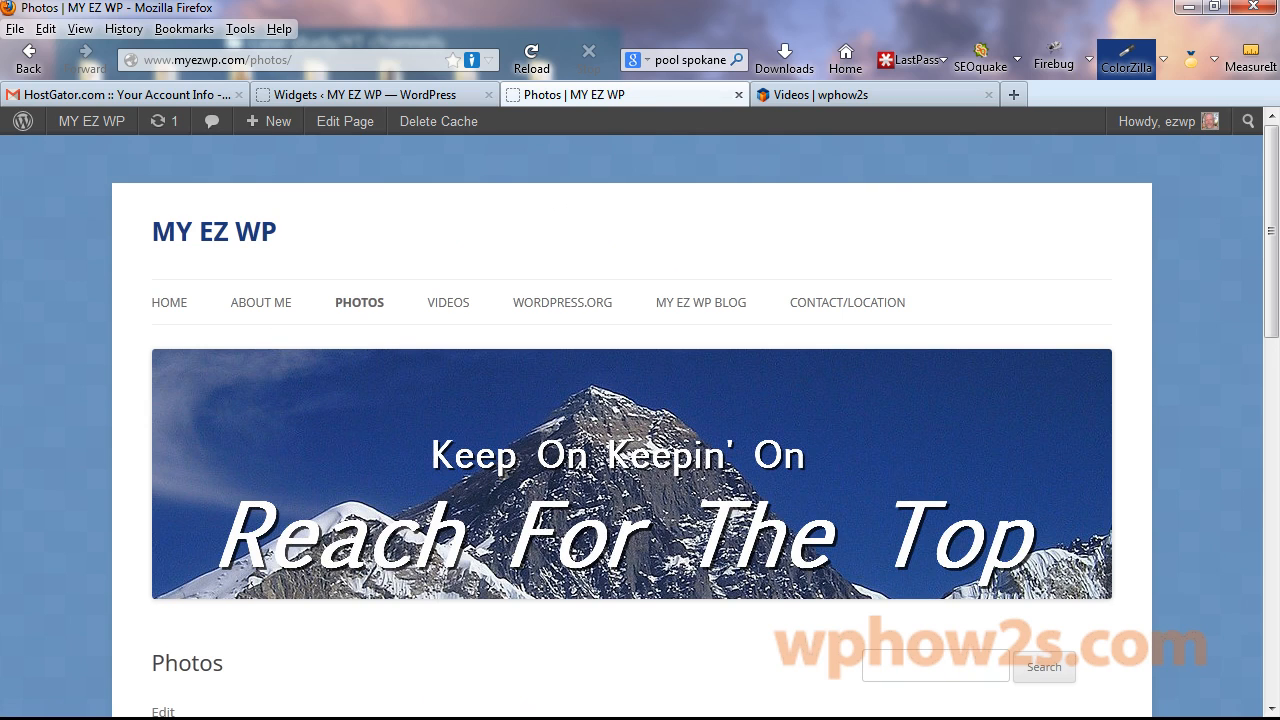
# Search the Add Plugins directory for nextgen.
pyautogui.click(350, 95)
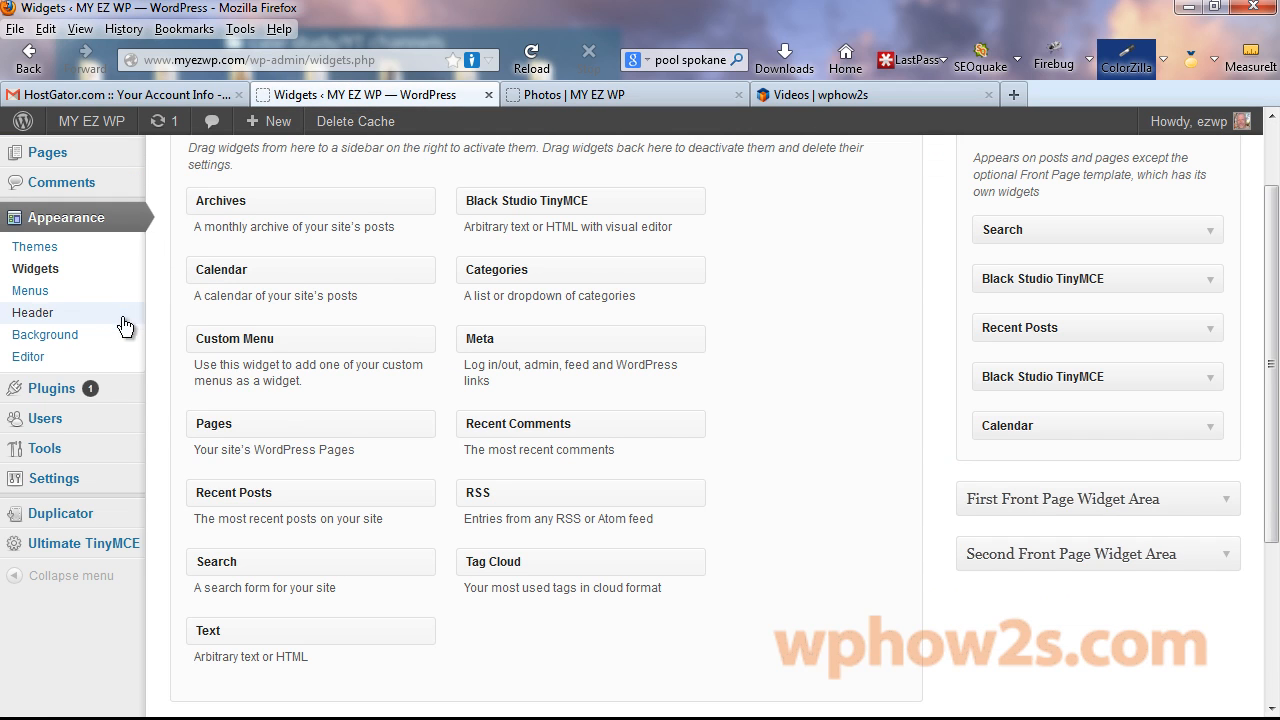
pyautogui.moveTo(53, 397)
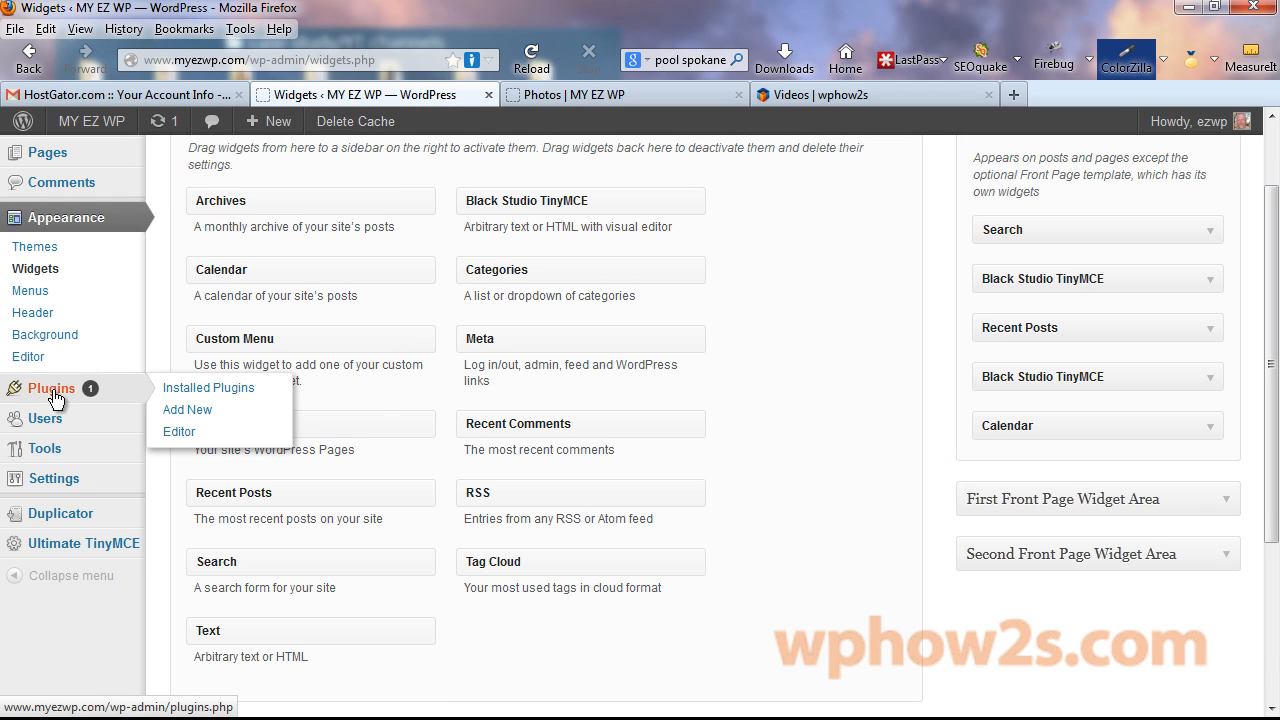
pyautogui.click(180, 420)
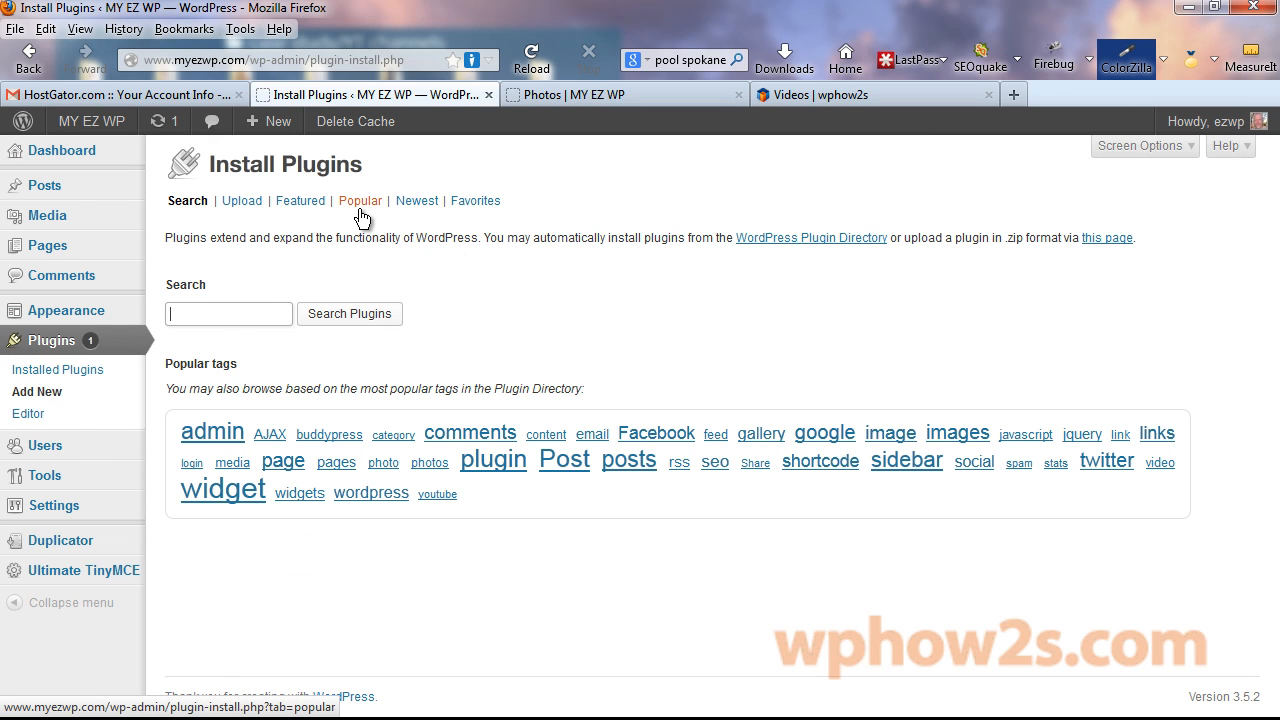
pyautogui.write('nextgen')
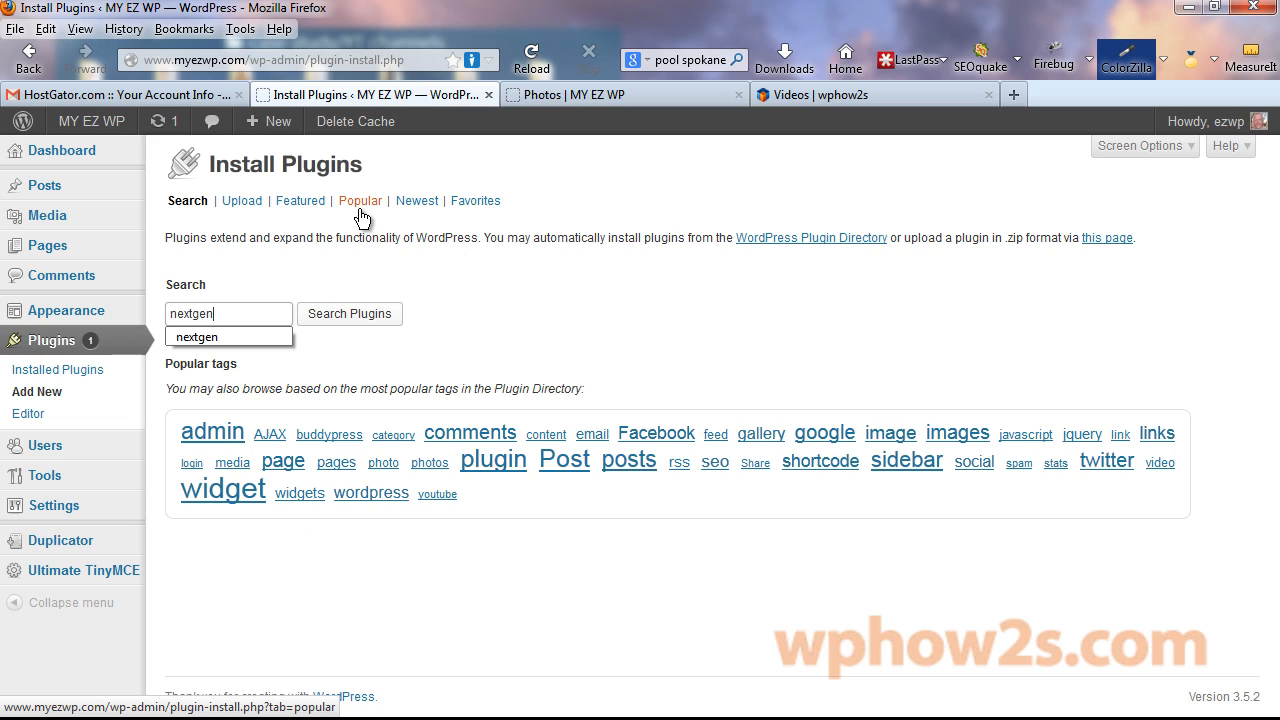
pyautogui.write('extgen')
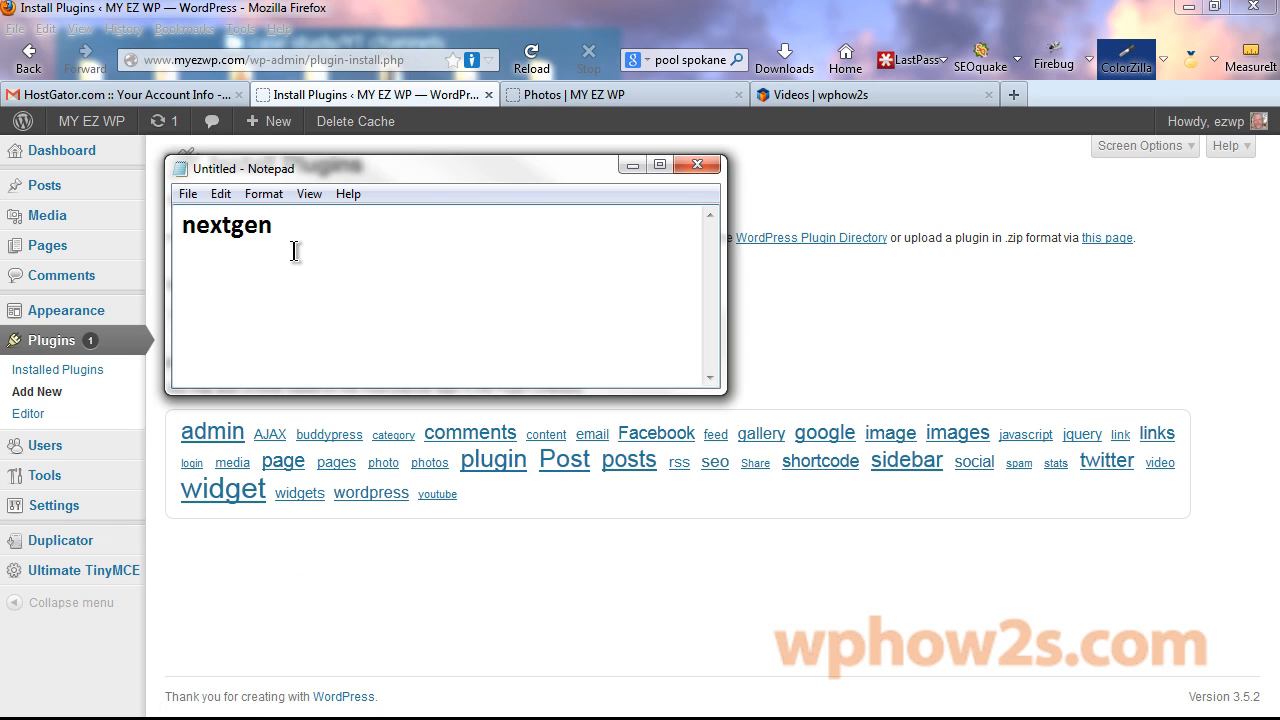
pyautogui.click(629, 164)
pyautogui.press('Return')
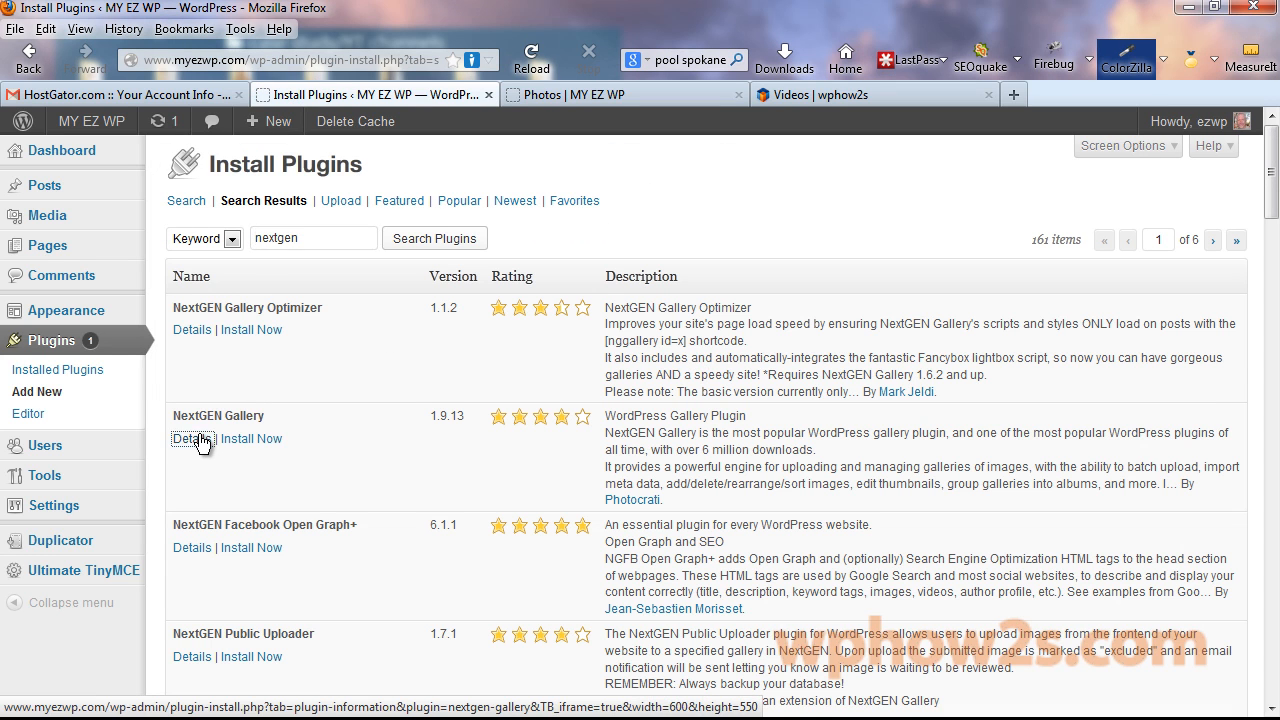
# Install and activate NextGEN Gallery and show its Overview page.
pyautogui.click(196, 438)
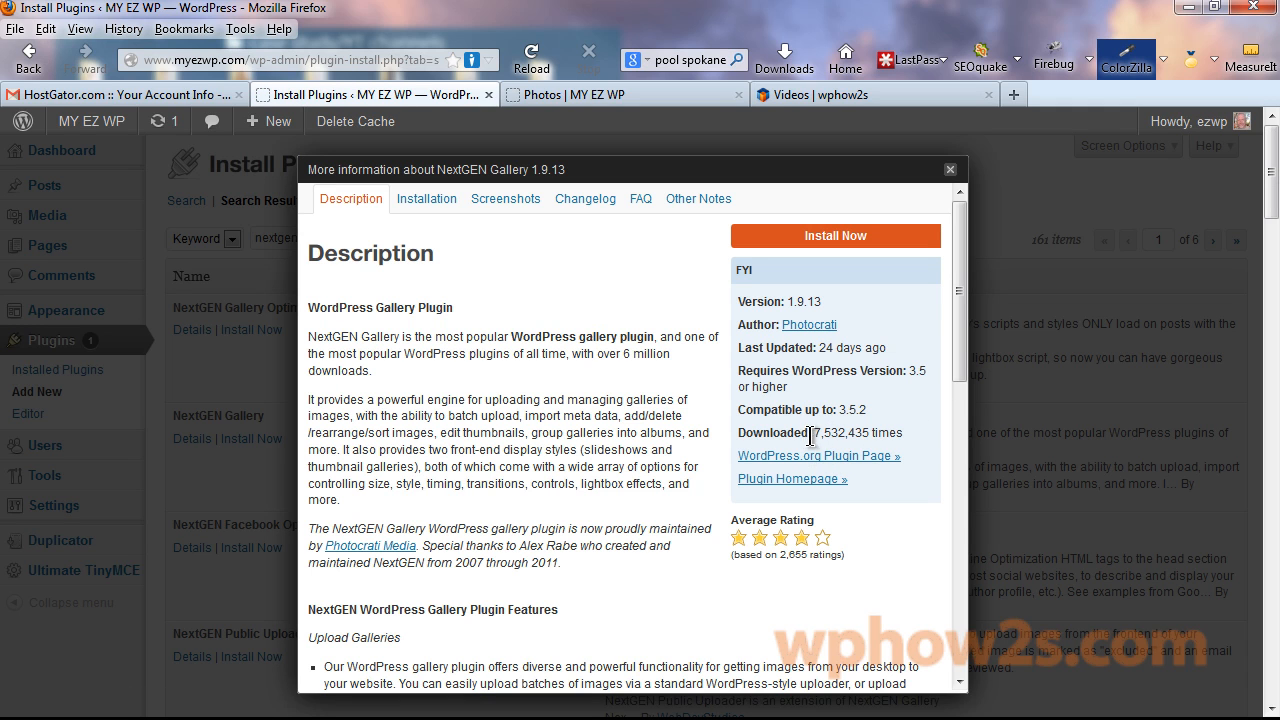
pyautogui.click(827, 238)
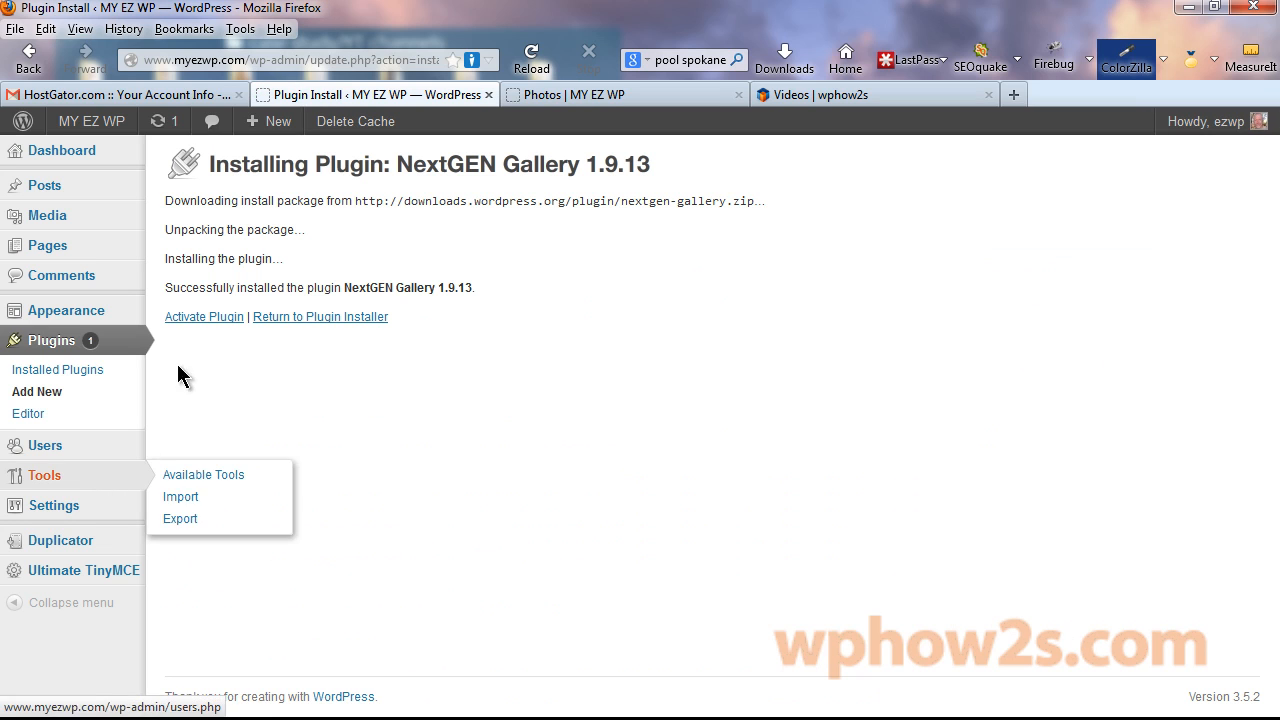
pyautogui.click(205, 316)
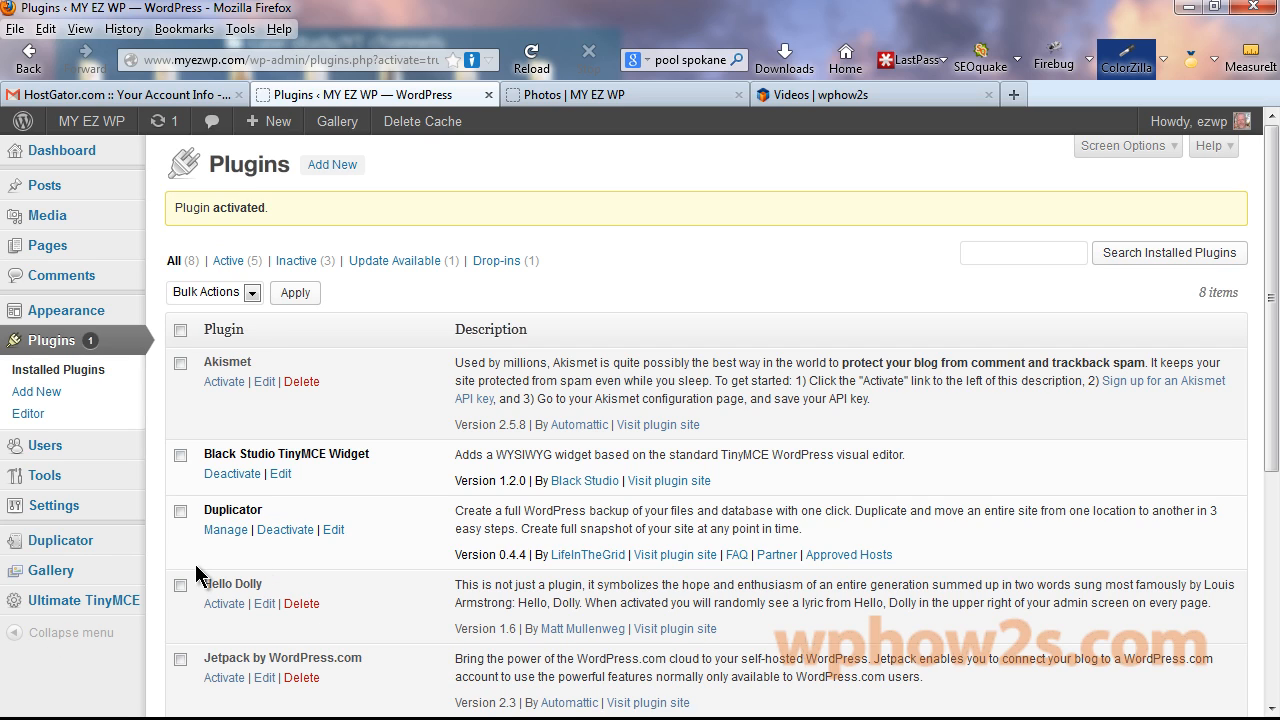
pyautogui.moveTo(53, 578)
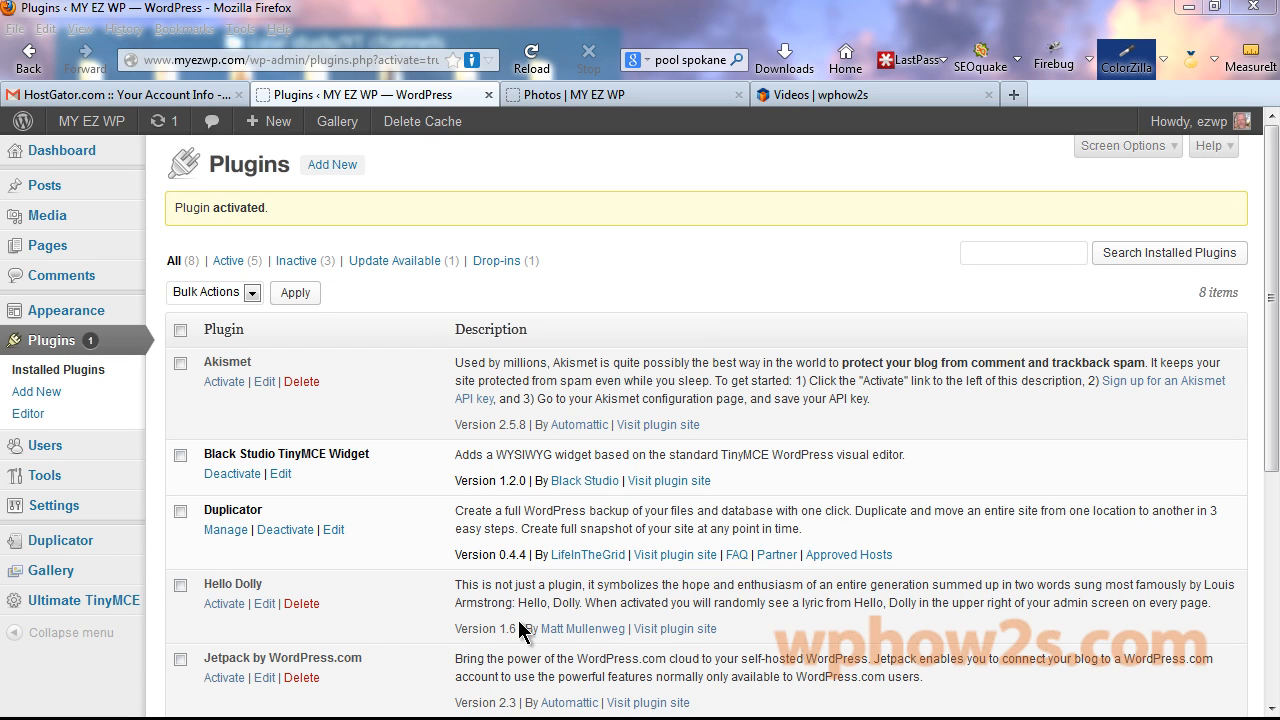
pyautogui.click(40, 572)
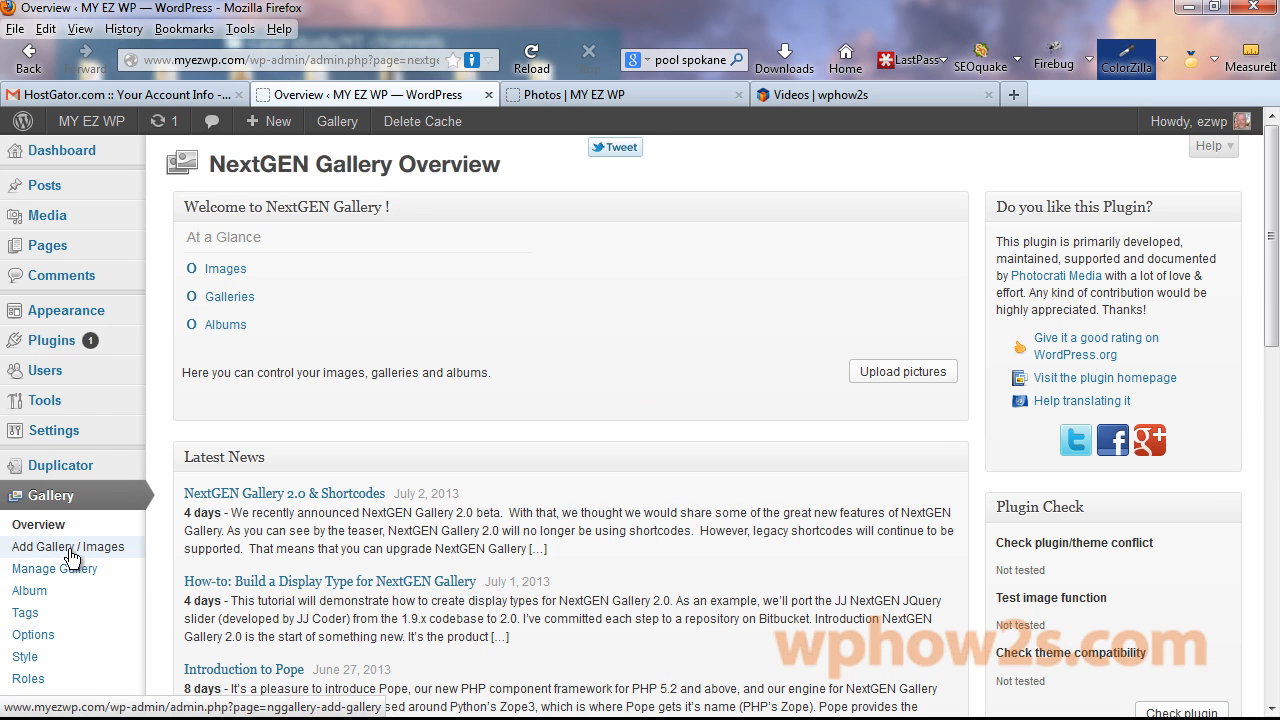
# Create a new NextGEN gallery named 'main gallery'.
pyautogui.click(70, 556)
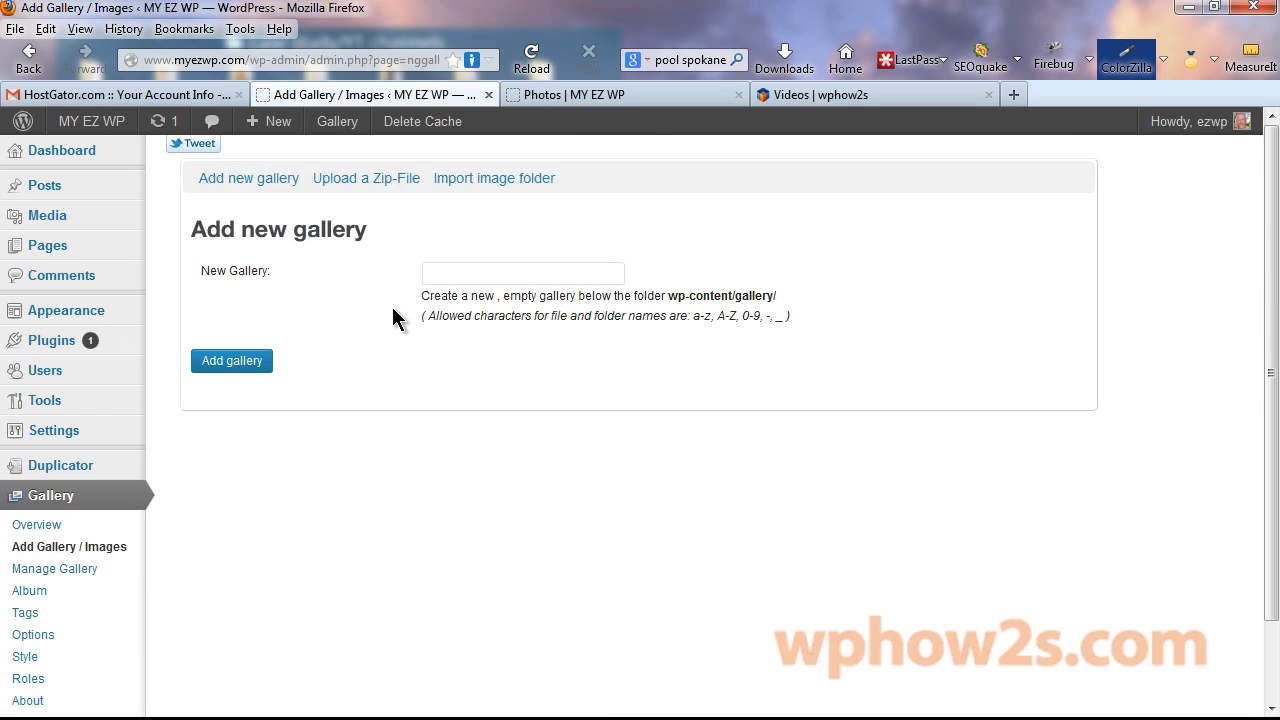
pyautogui.click(453, 273)
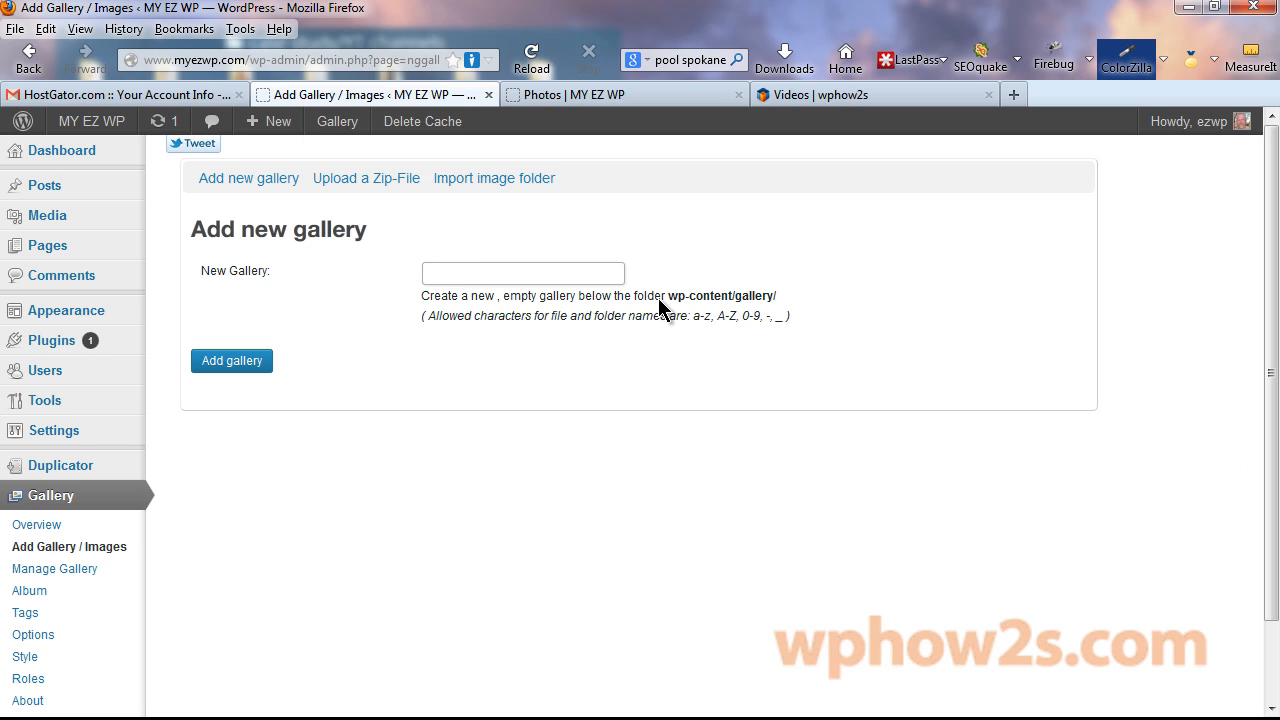
pyautogui.write('m')
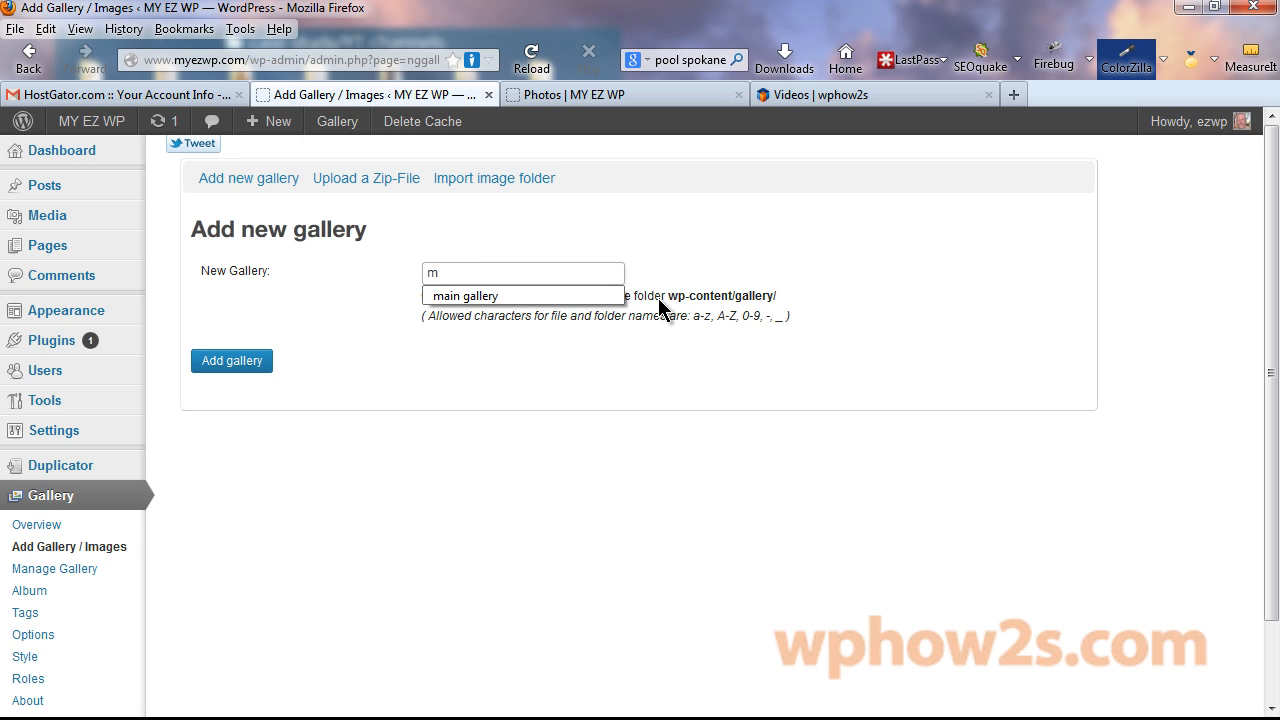
pyautogui.click(489, 296)
pyautogui.scroll(-2, 277, 326)
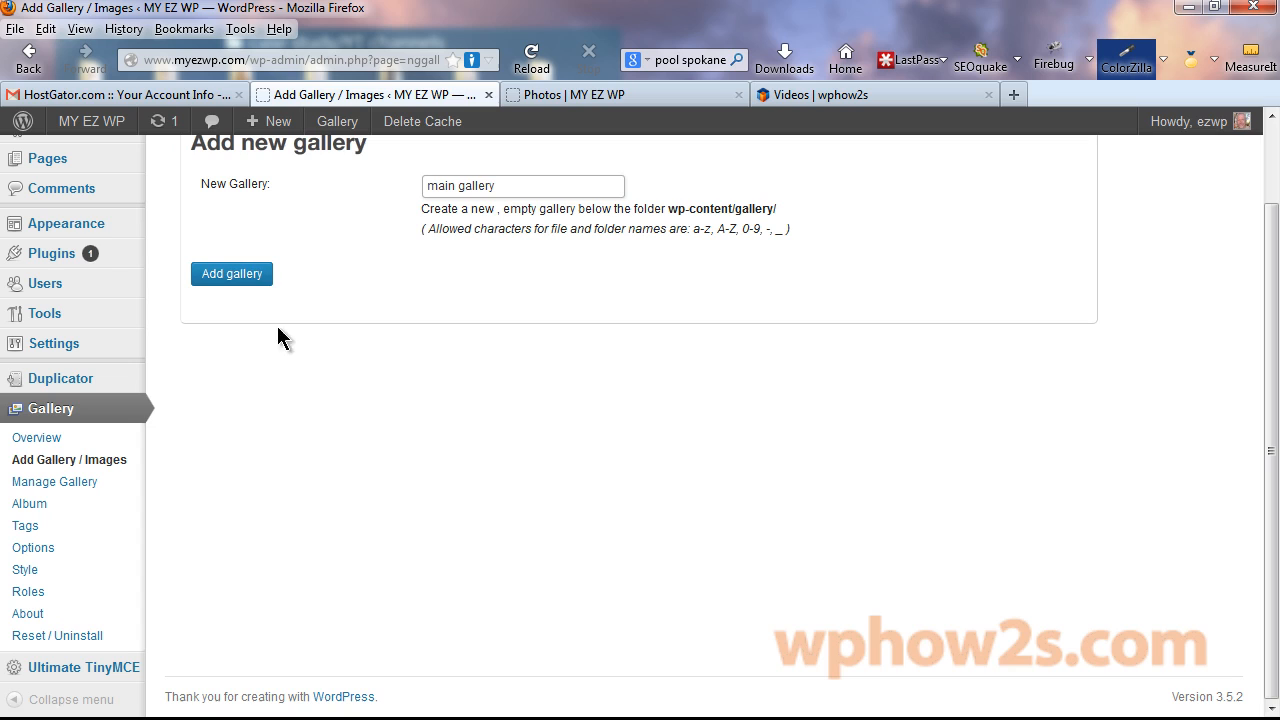
pyautogui.click(247, 275)
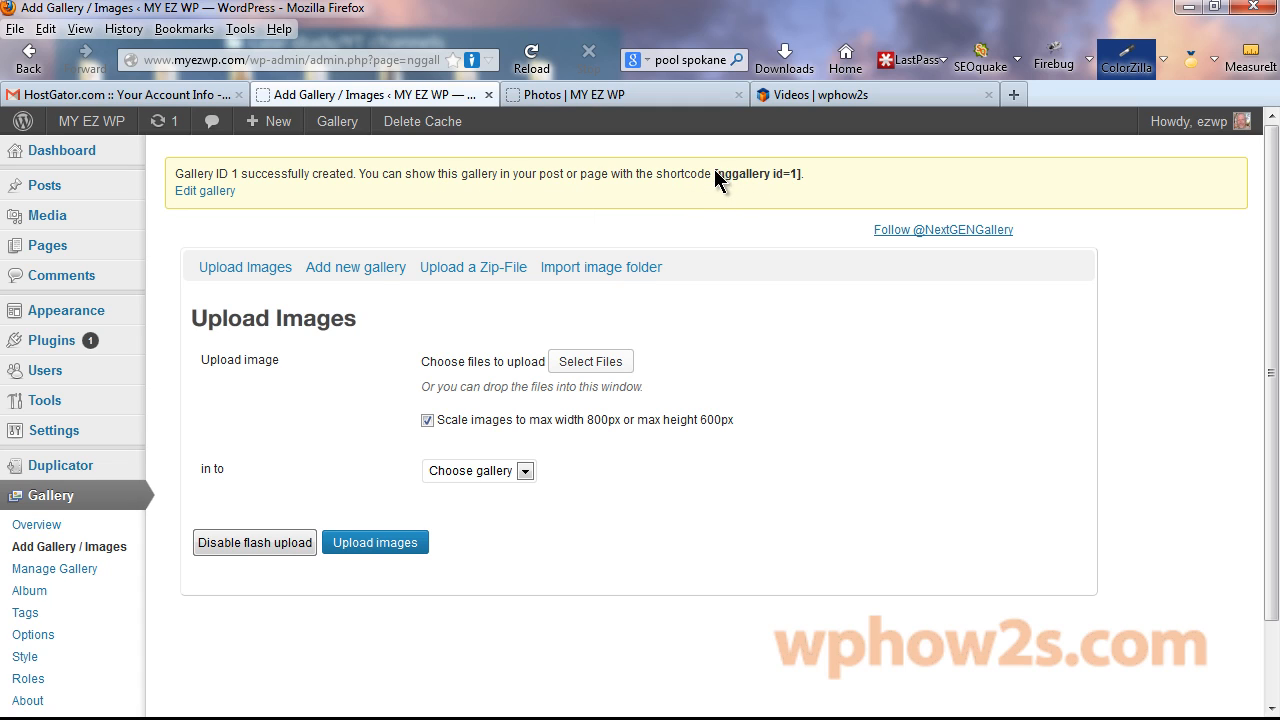
# Copy the [nggallery id=1] shortcode into the notes, replacing the word nextgen.
pyautogui.moveTo(715, 173); pyautogui.dragTo(799, 174)
pyautogui.rightClick(783, 177)
pyautogui.click(829, 211)
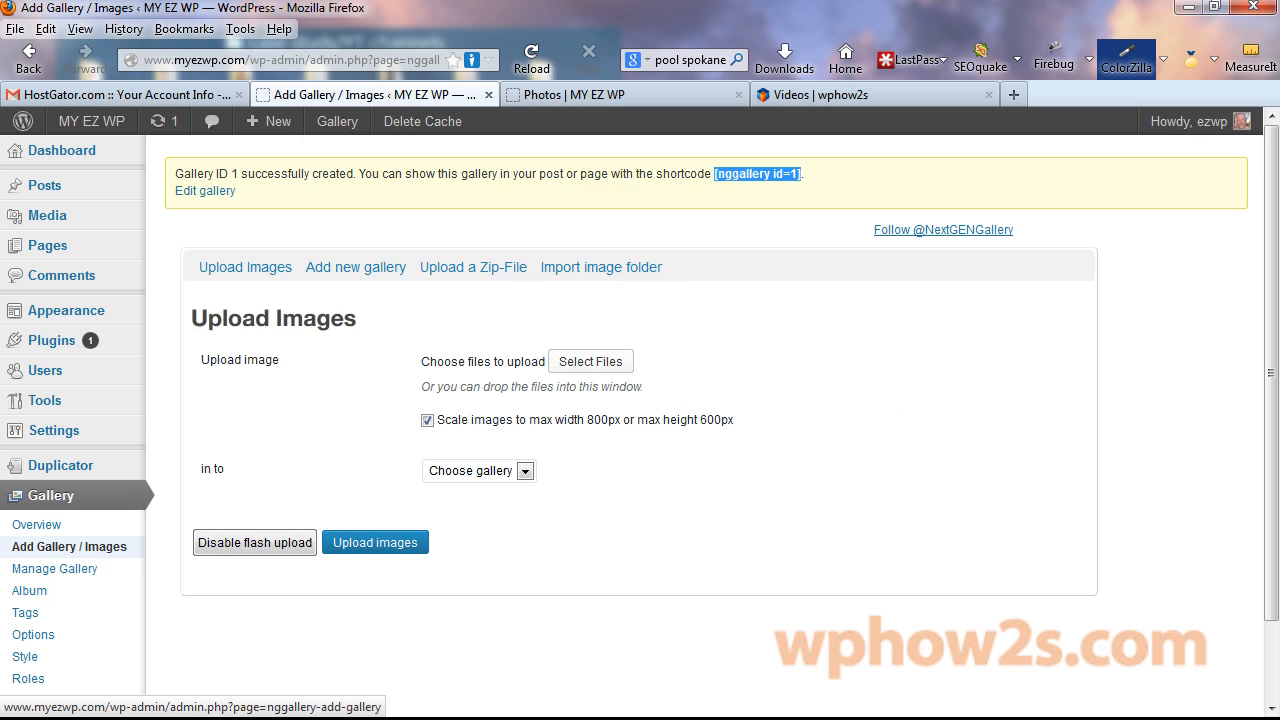
pyautogui.hotkey('alt', 'Tab')
pyautogui.moveTo(305, 232); pyautogui.dragTo(118, 220)
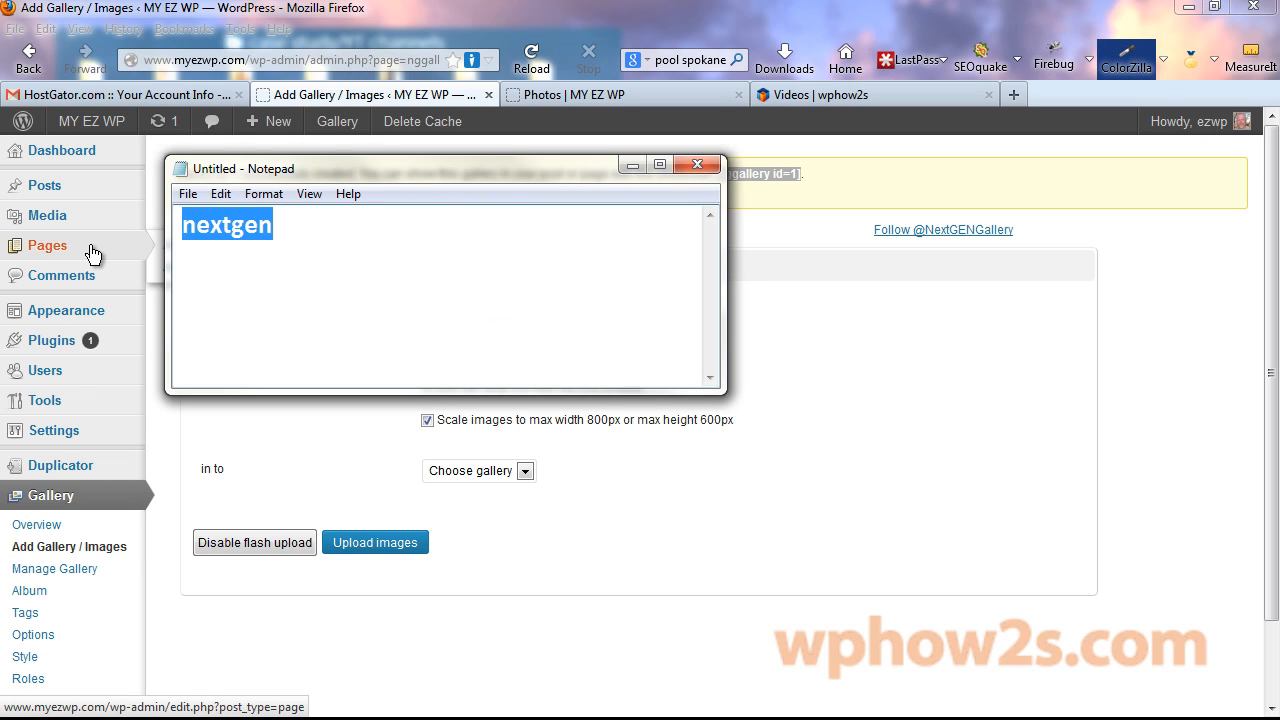
pyautogui.hotkey('ctrl', 'v')
pyautogui.hotkey('alt', 'Tab')
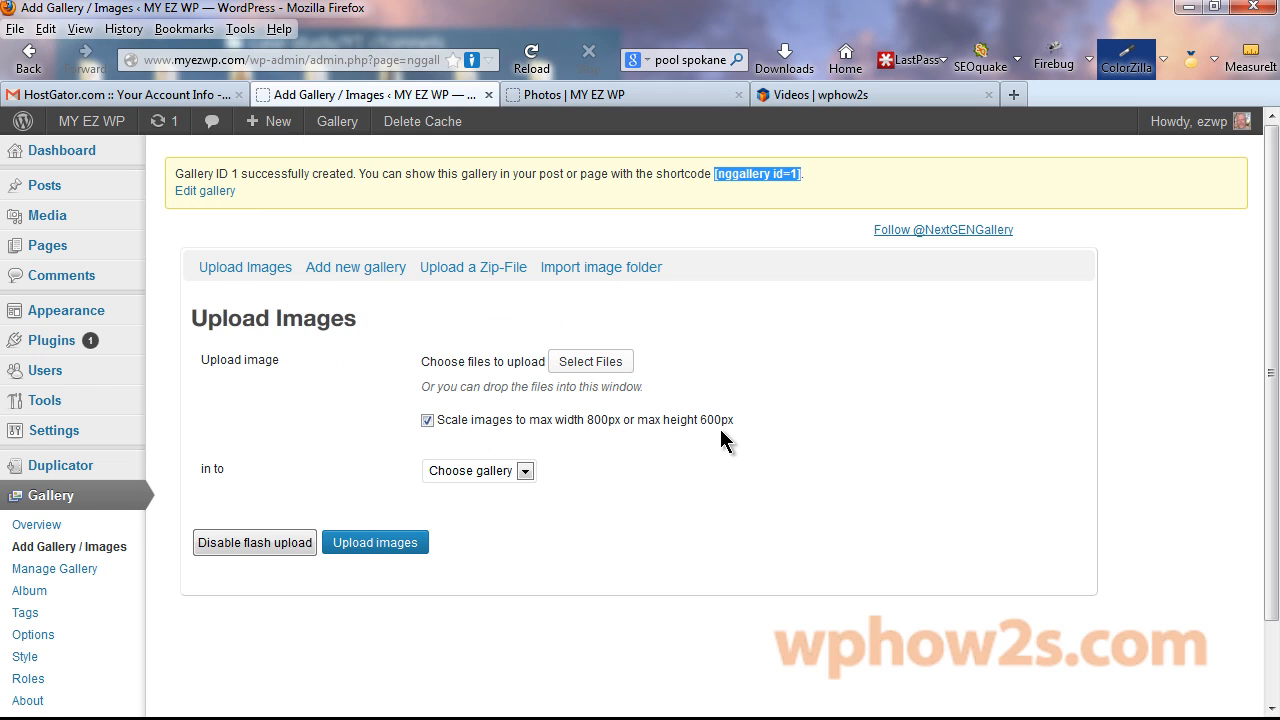
# Queue the eleven images adult-15700_1280.jpg through red-39930_1280.png from images > gallery for upload into 1 - main gallery.
pyautogui.click(529, 471)
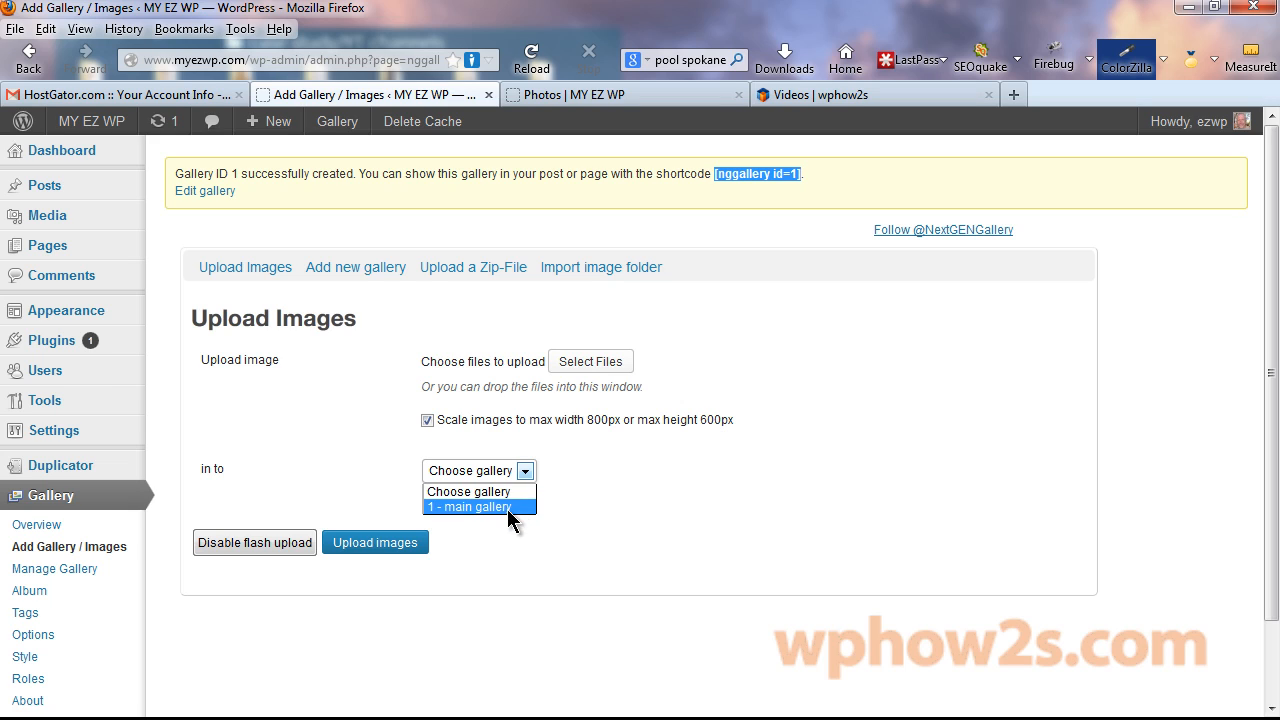
pyautogui.click(495, 507)
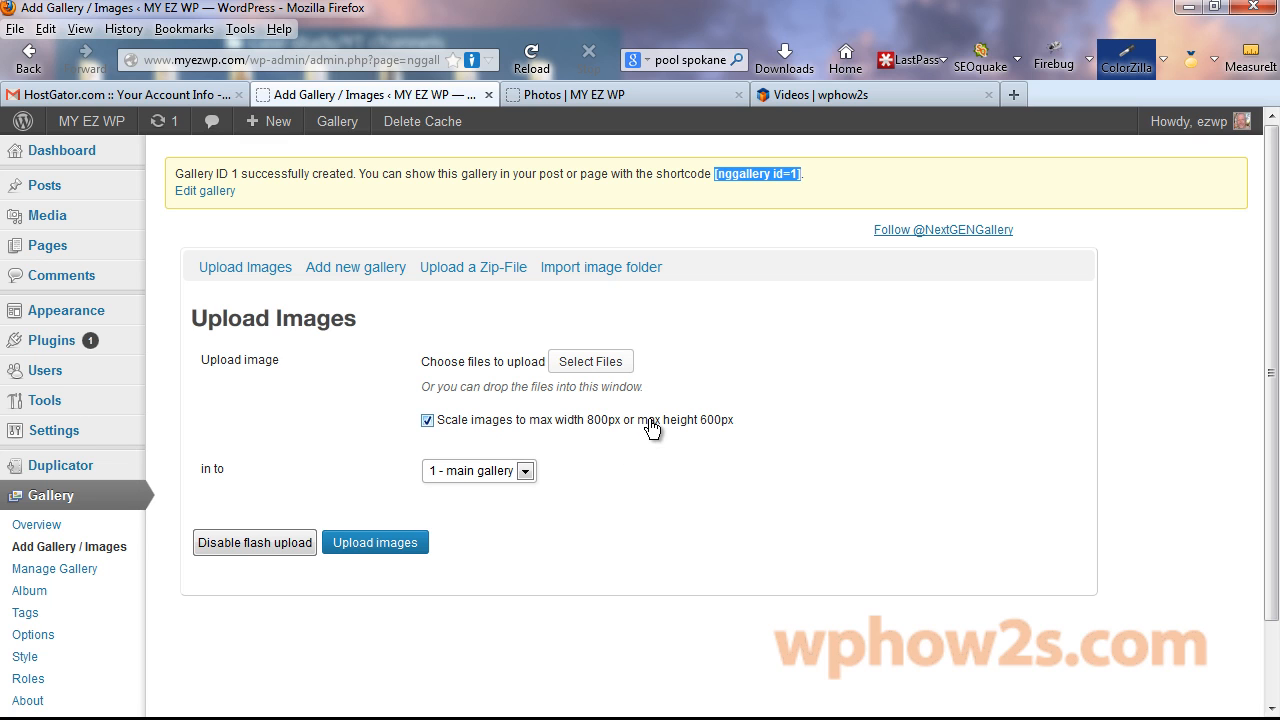
pyautogui.click(596, 362)
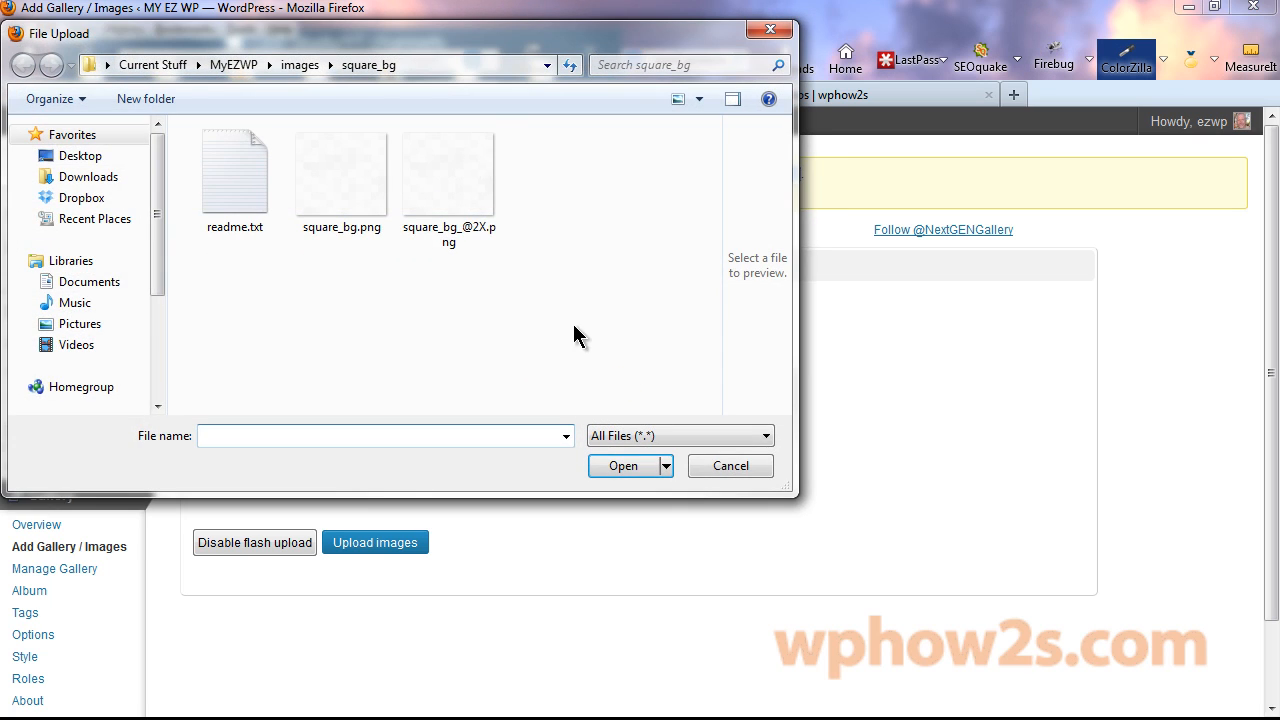
pyautogui.click(300, 64)
pyautogui.doubleClick(374, 185)
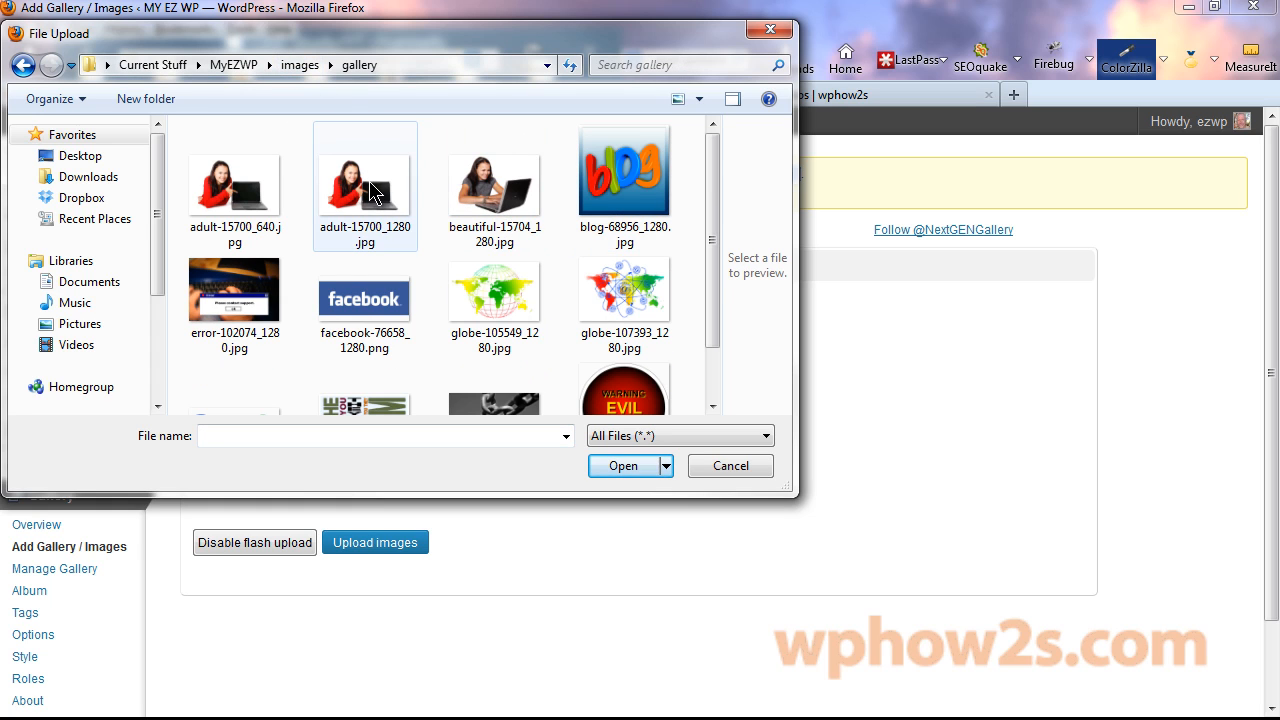
pyautogui.click(370, 190)
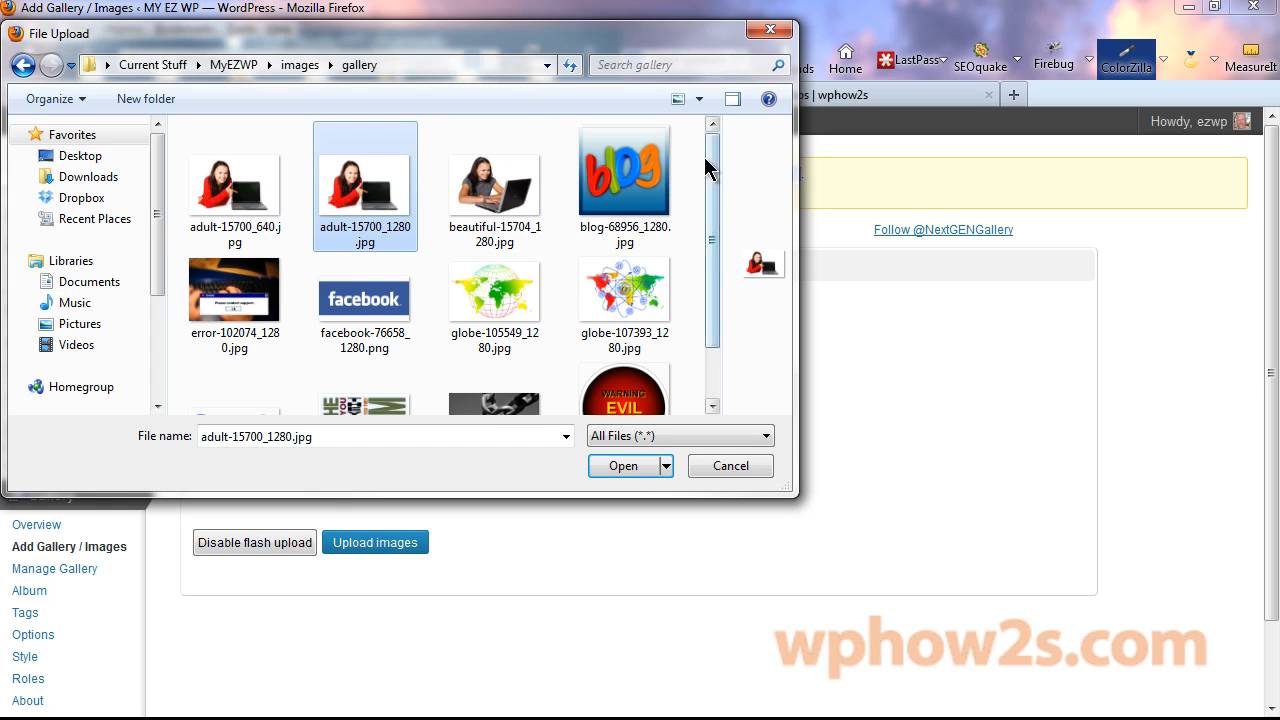
pyautogui.moveTo(706, 171); pyautogui.dragTo(716, 313)
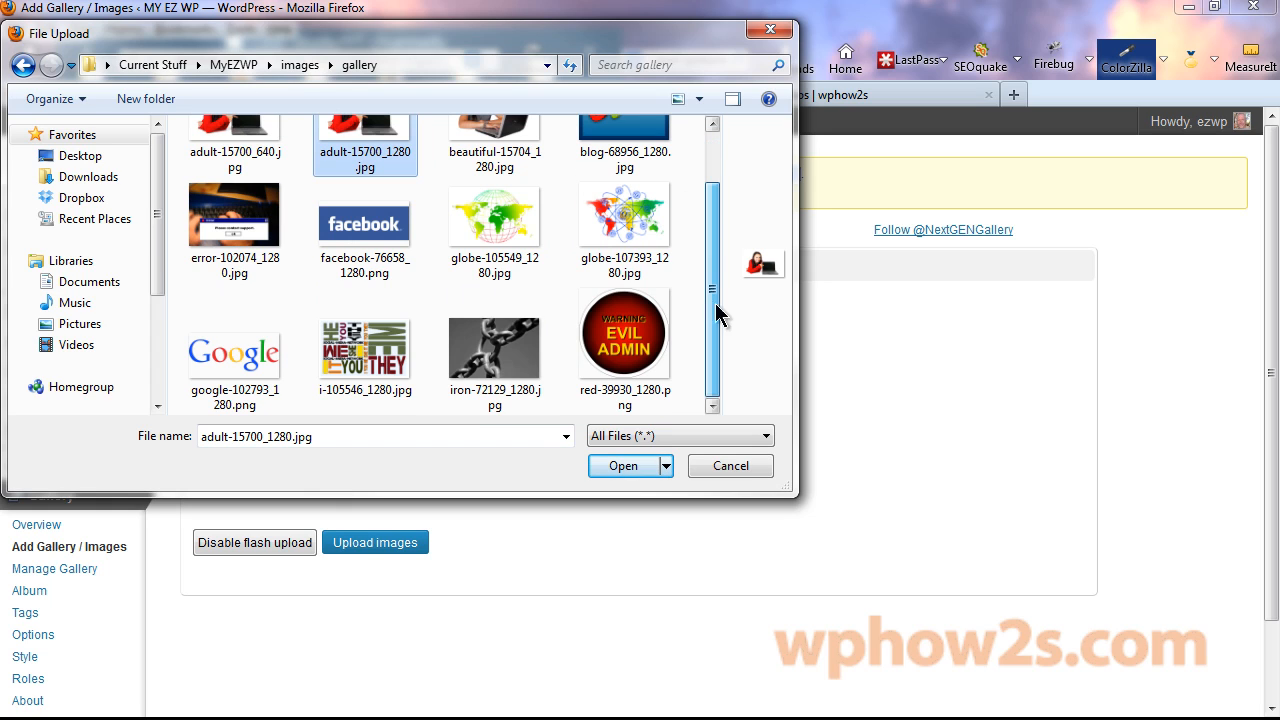
pyautogui.keyDown('shift'); pyautogui.click(603, 337); pyautogui.keyUp('shift')
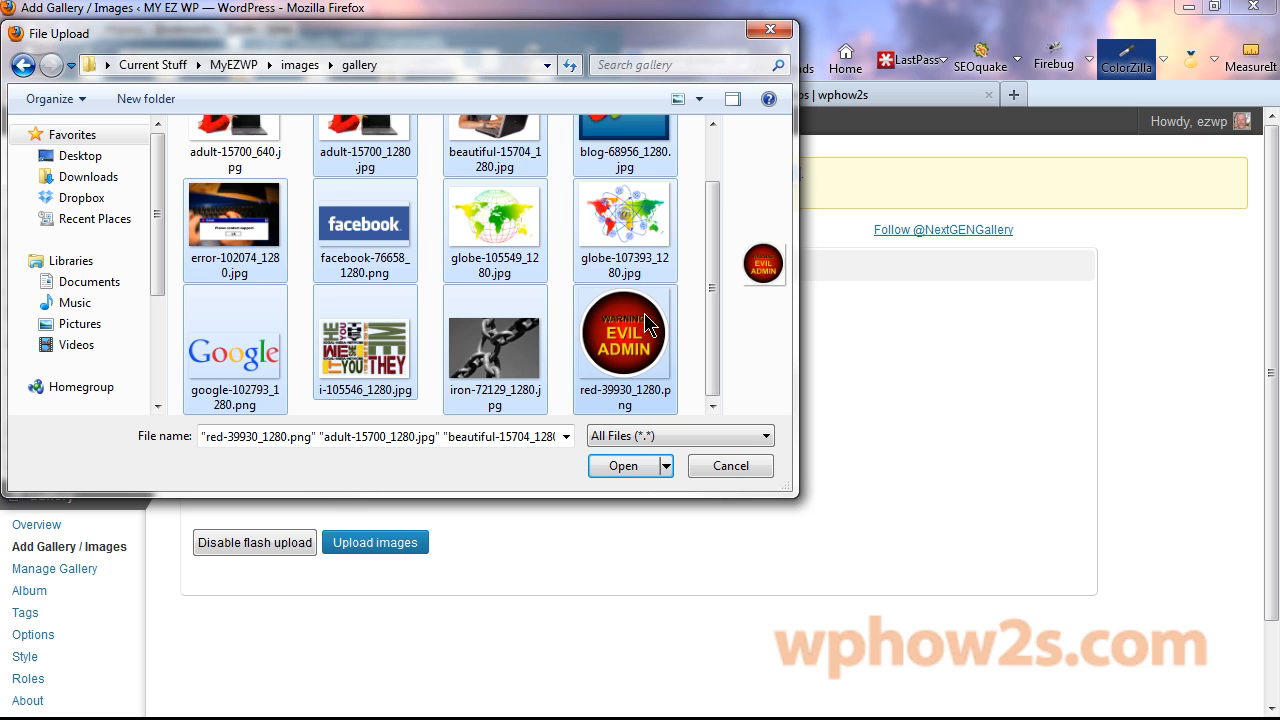
pyautogui.click(620, 466)
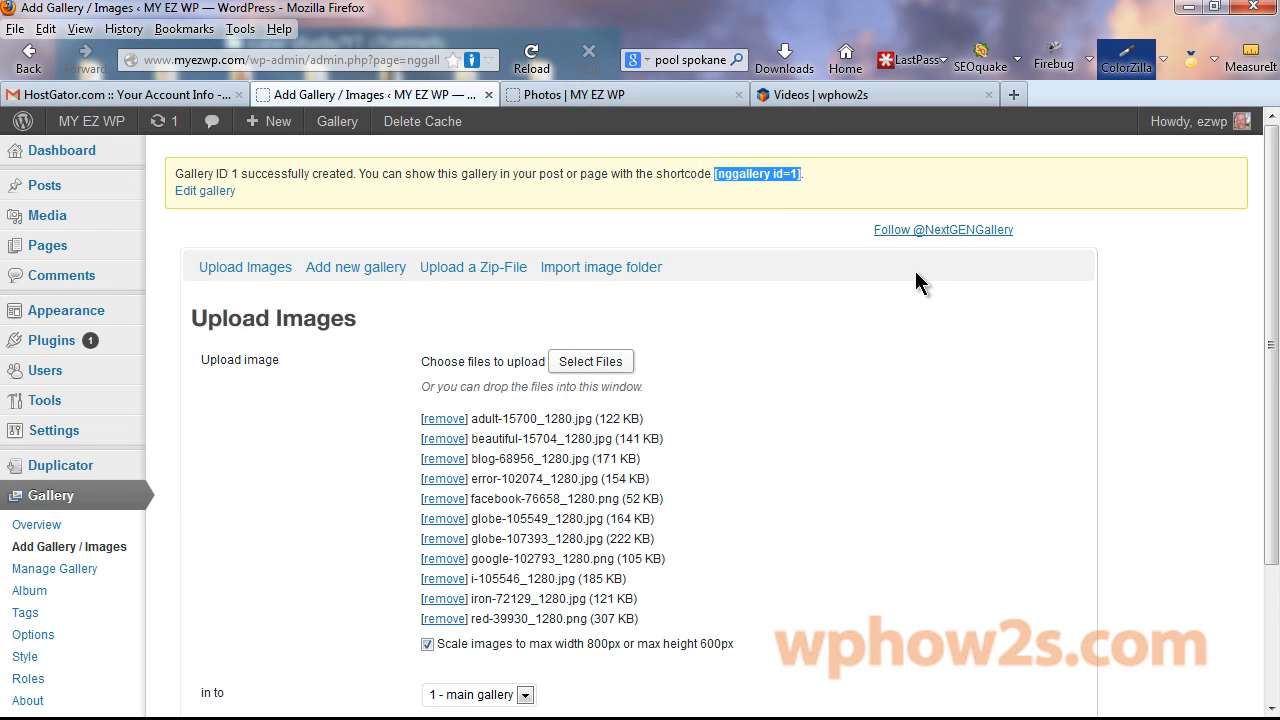
pyautogui.scroll(-3, 1270, 360)
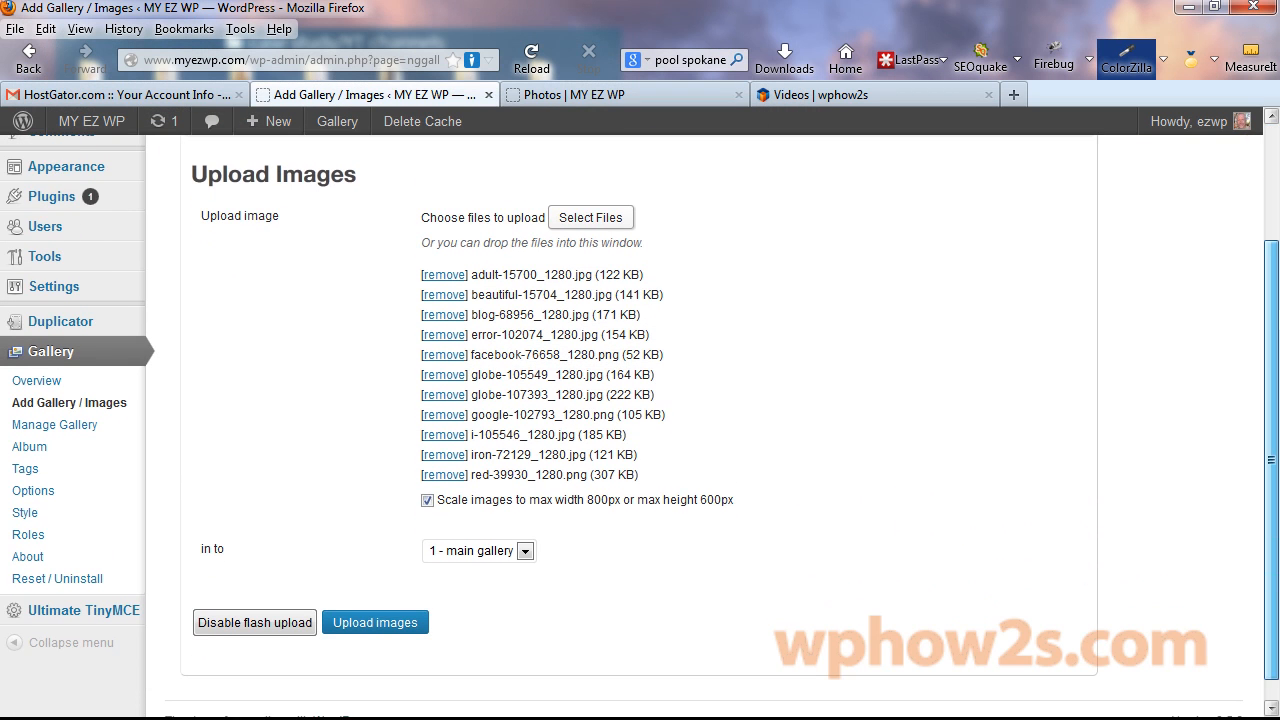
# Upload the queued images, then paste [nggallery id=1] into the Photos page body and update it.
pyautogui.click(384, 630)
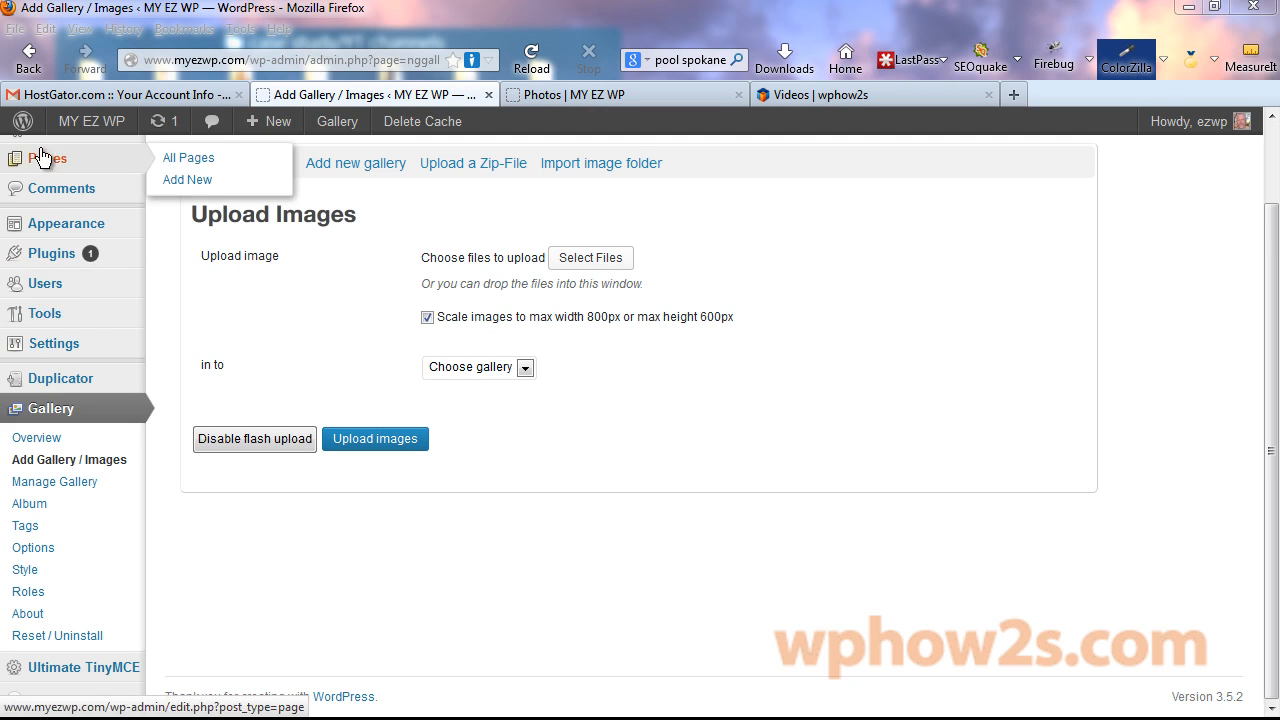
pyautogui.click(41, 163)
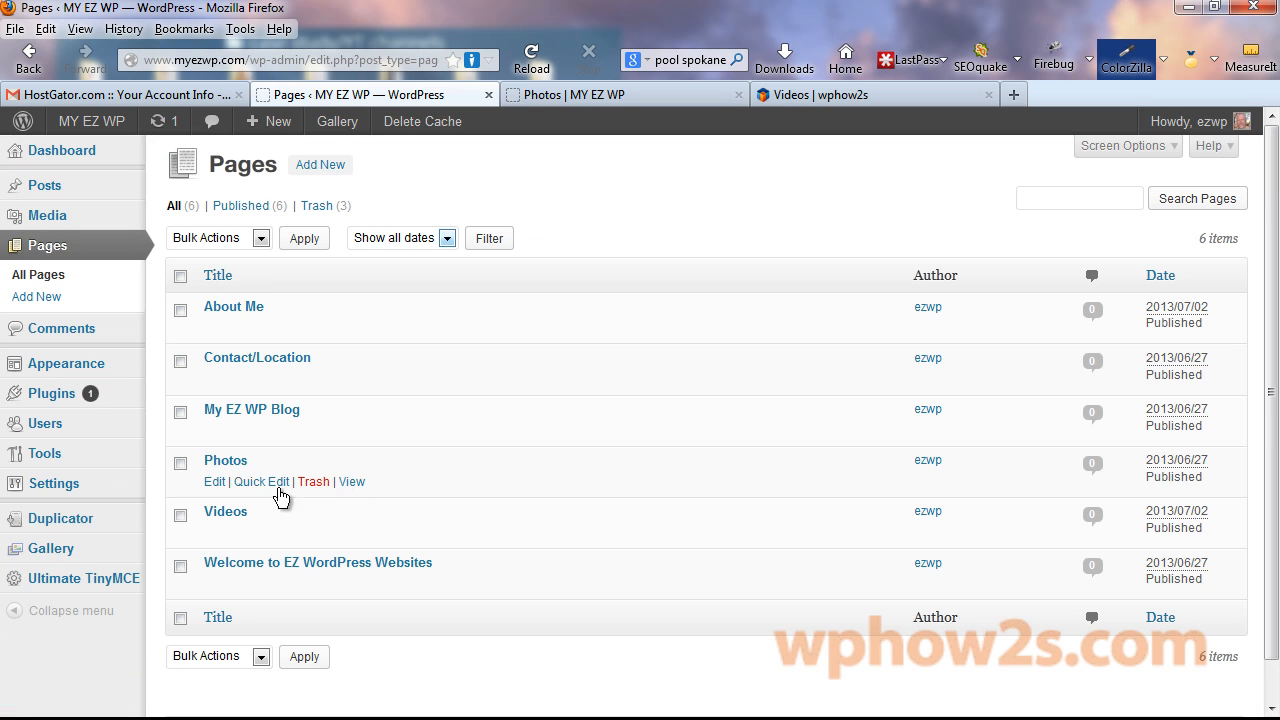
pyautogui.click(225, 462)
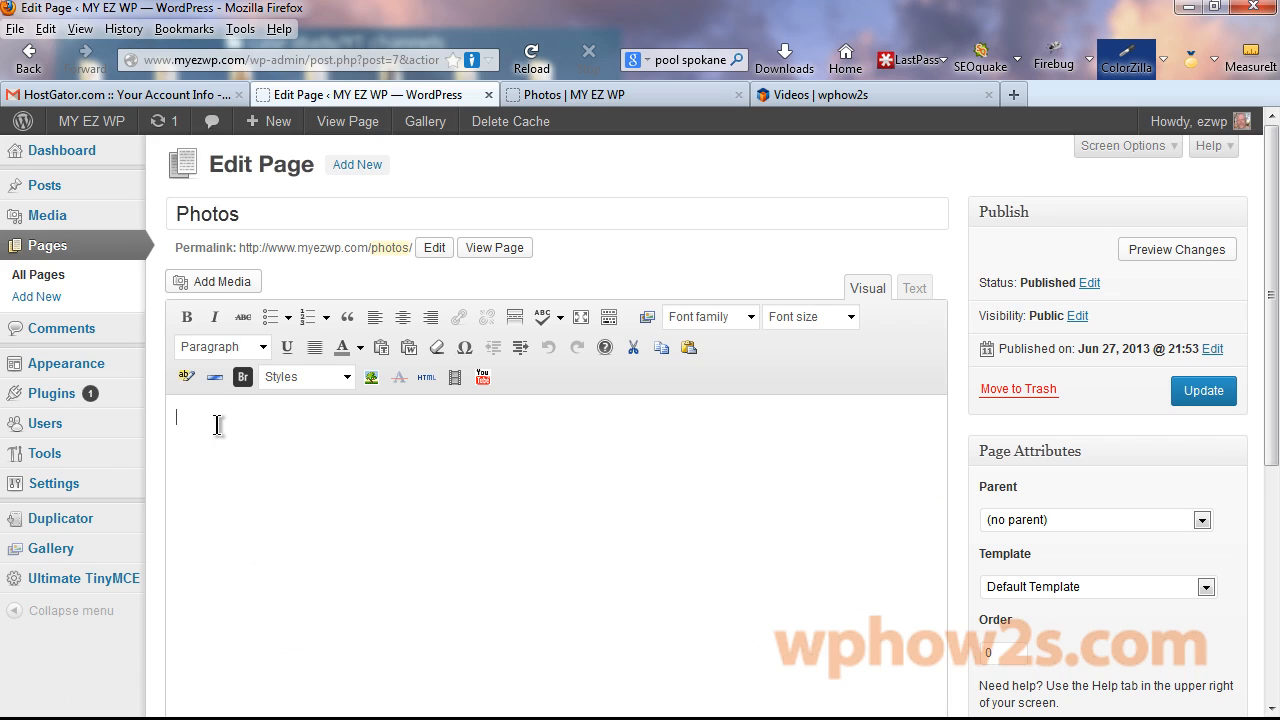
pyautogui.click(234, 433)
pyautogui.write('[nggallery id=1]')
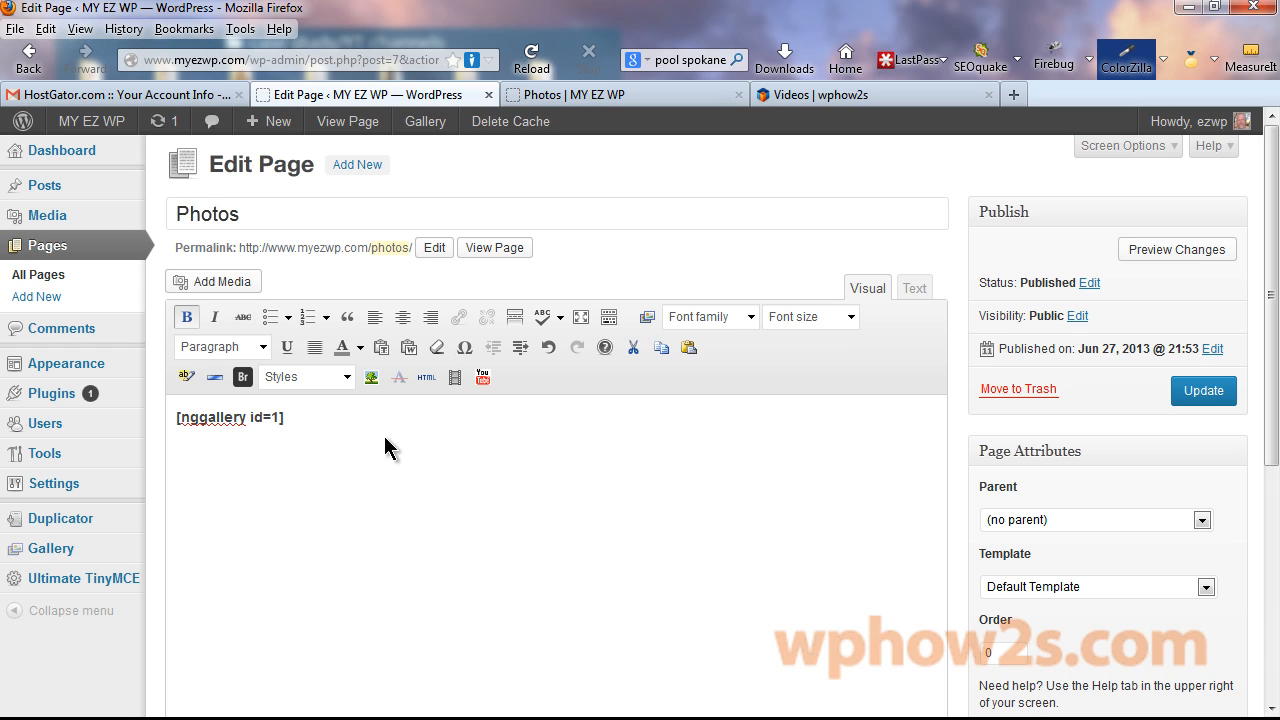
pyautogui.click(1203, 395)
# Reload the live Photos page and open, then close, the second gallery photo to check it.
pyautogui.click(623, 94)
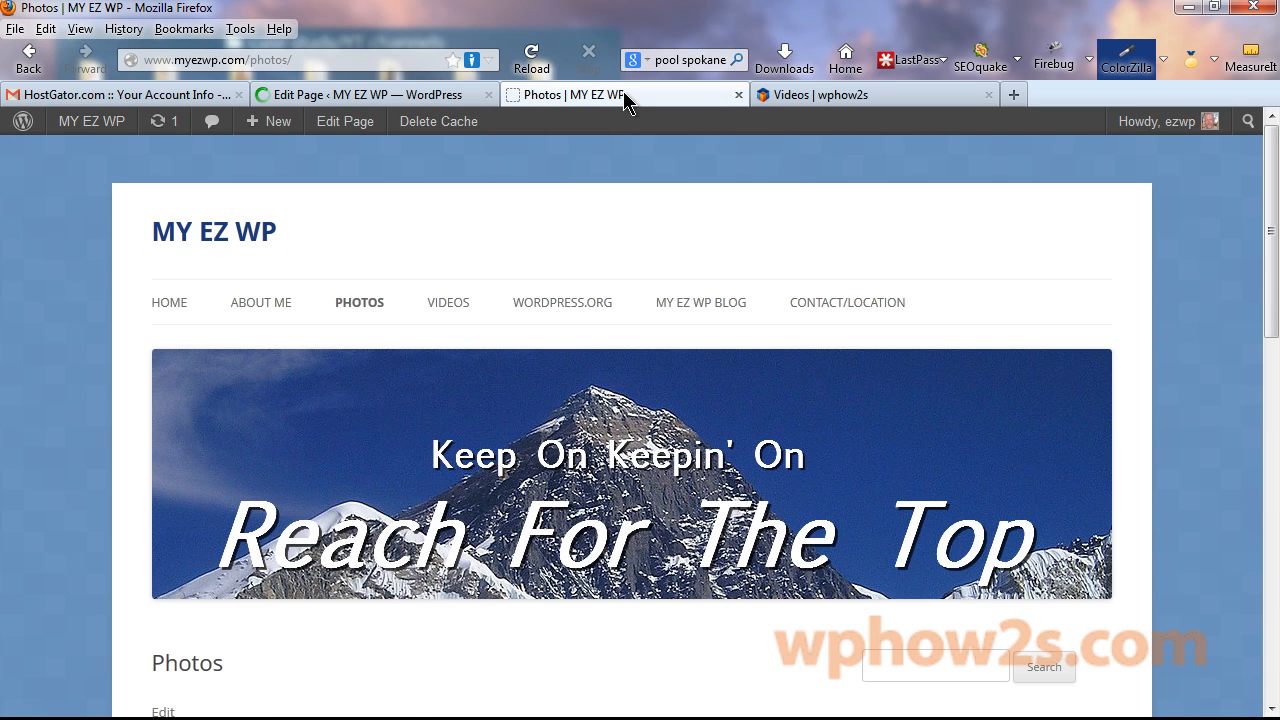
pyautogui.rightClick(623, 91)
pyautogui.click(666, 106)
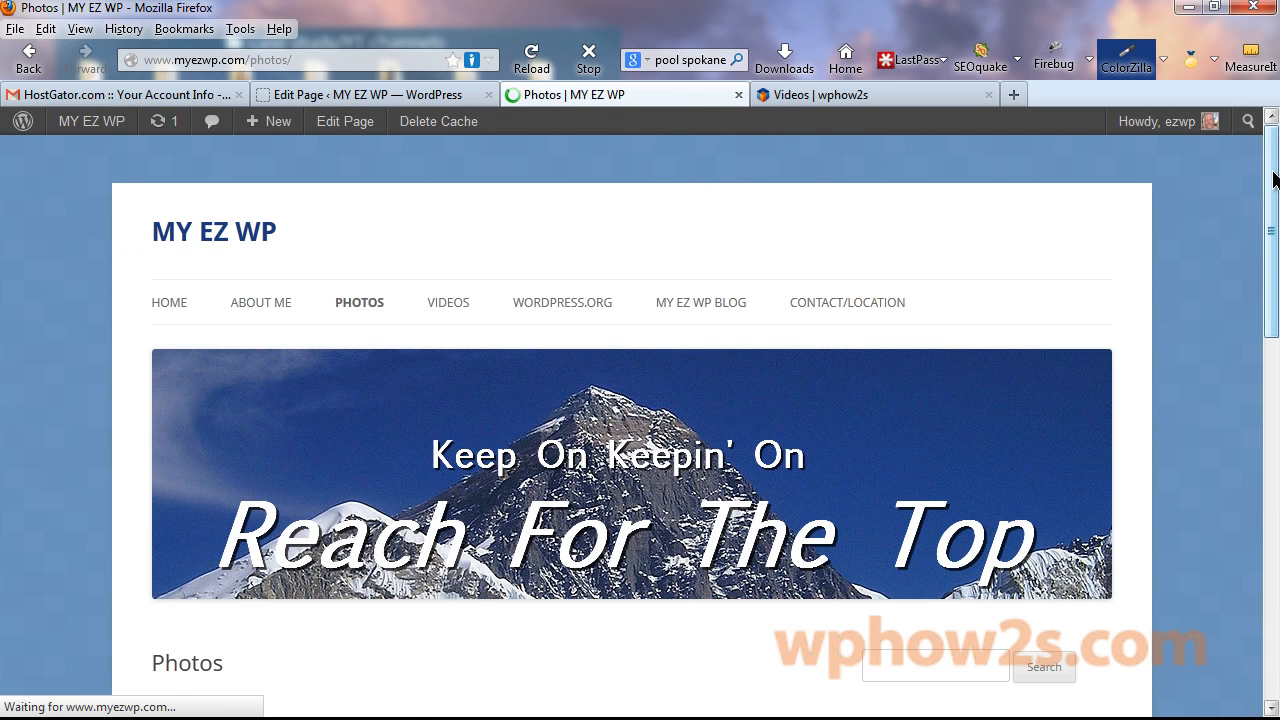
pyautogui.scroll(-6, 1275, 178)
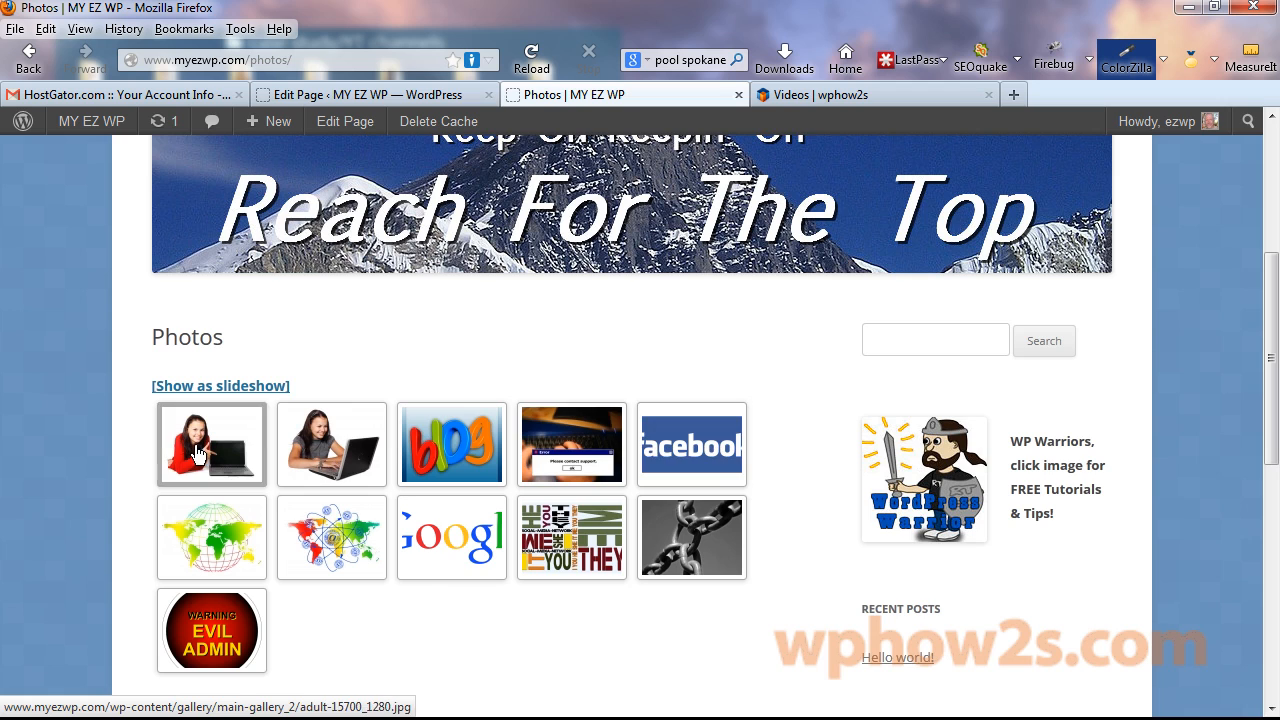
pyautogui.click(331, 445)
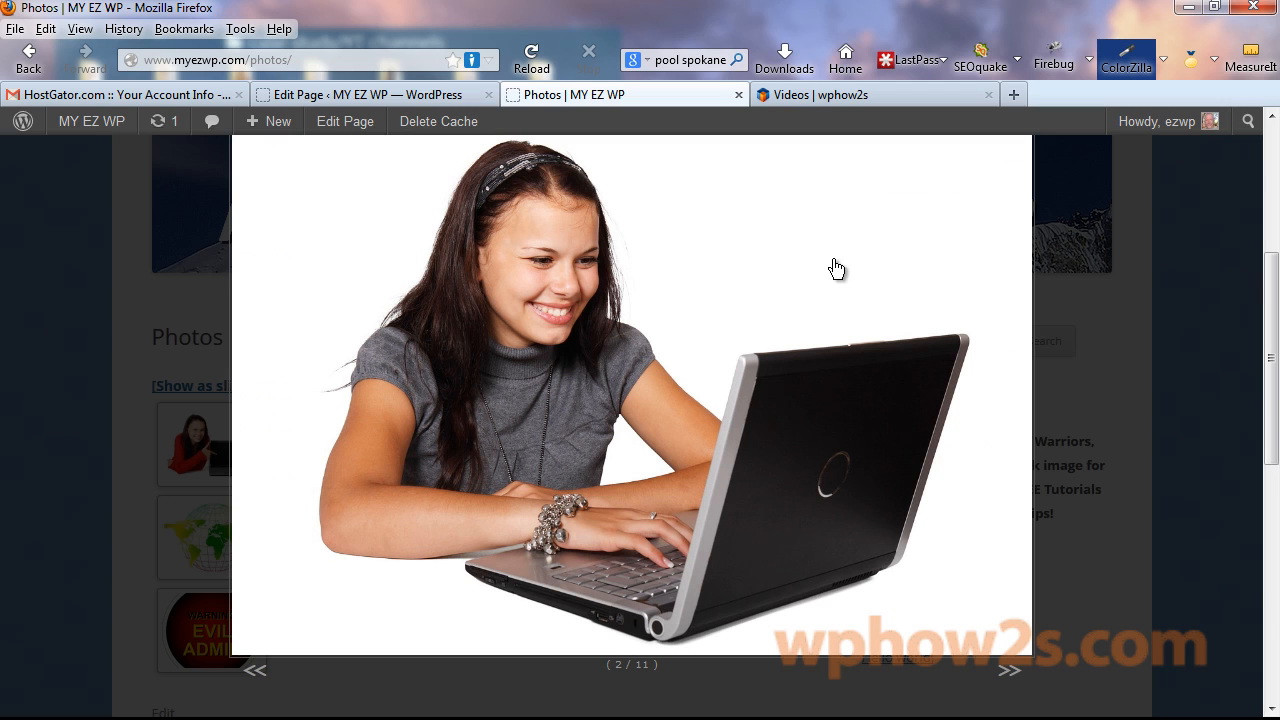
pyautogui.click(653, 262)
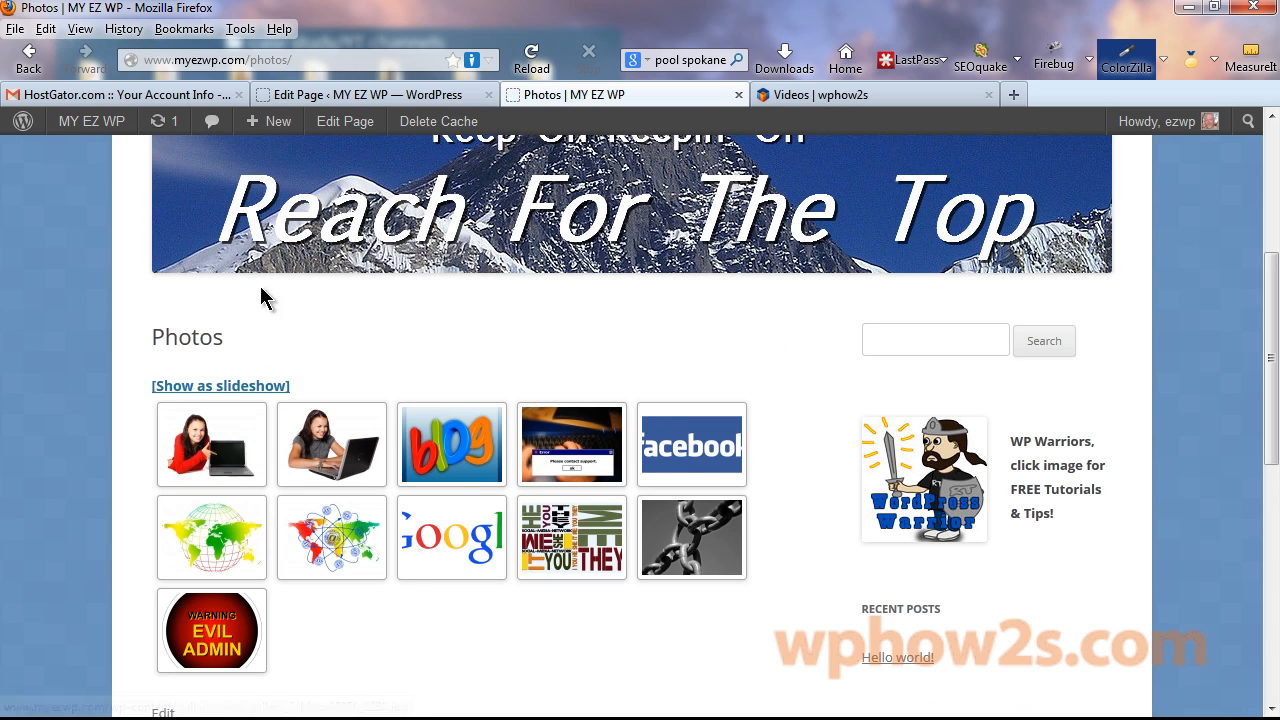
pyautogui.click(352, 95)
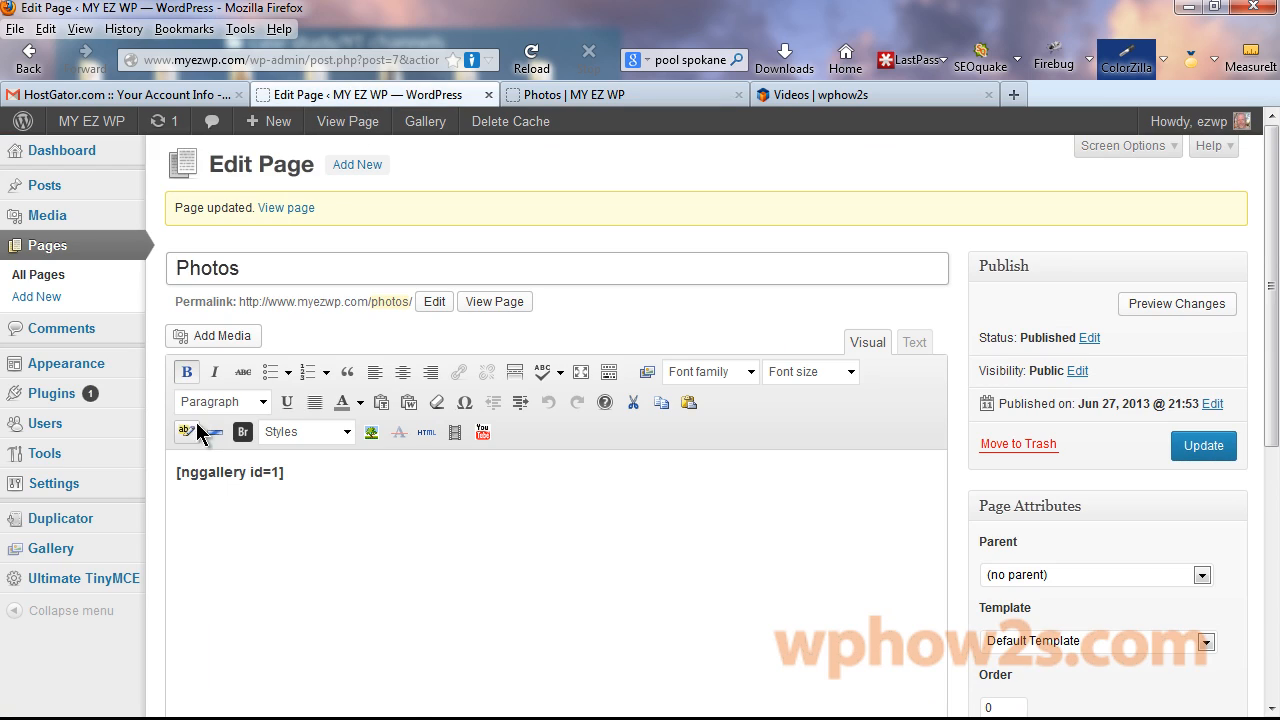
# Paste the click-to-view instruction sentence above the [nggallery id=1] shortcode, keeping the shortcode on its own line.
pyautogui.click(175, 473)
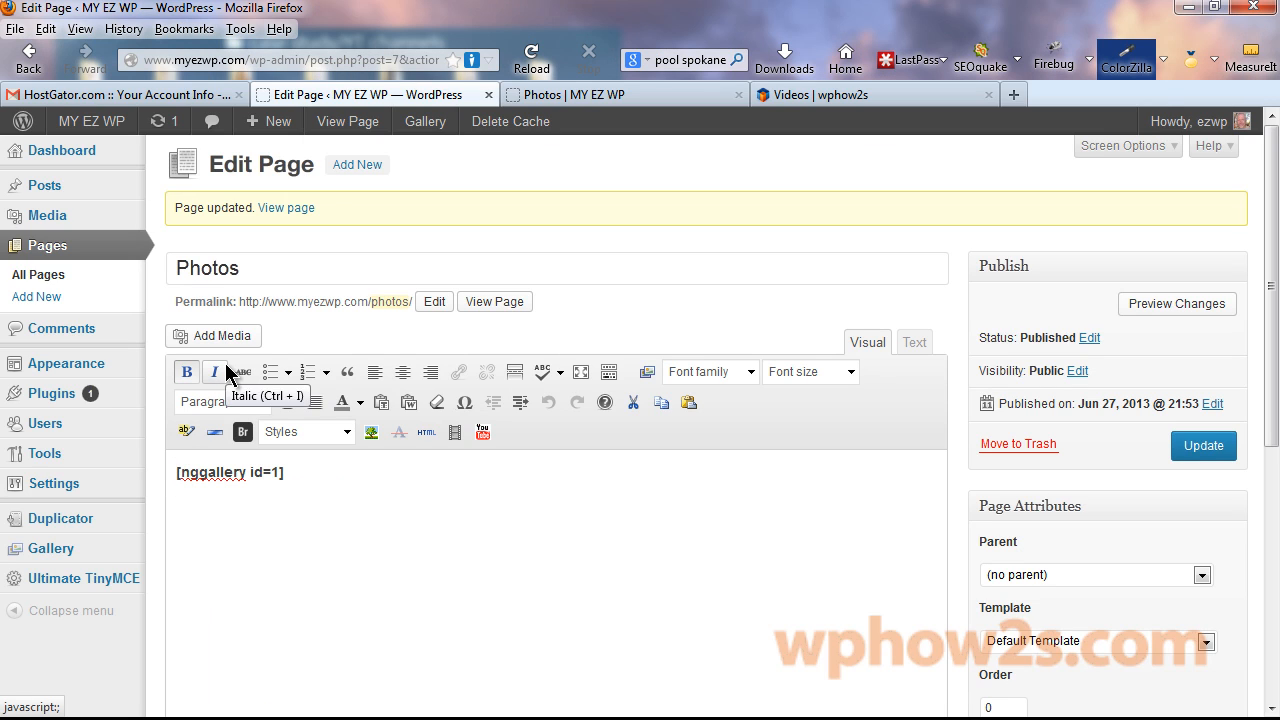
pyautogui.write('Click on an image to view full-size. Click inside the image to close.')
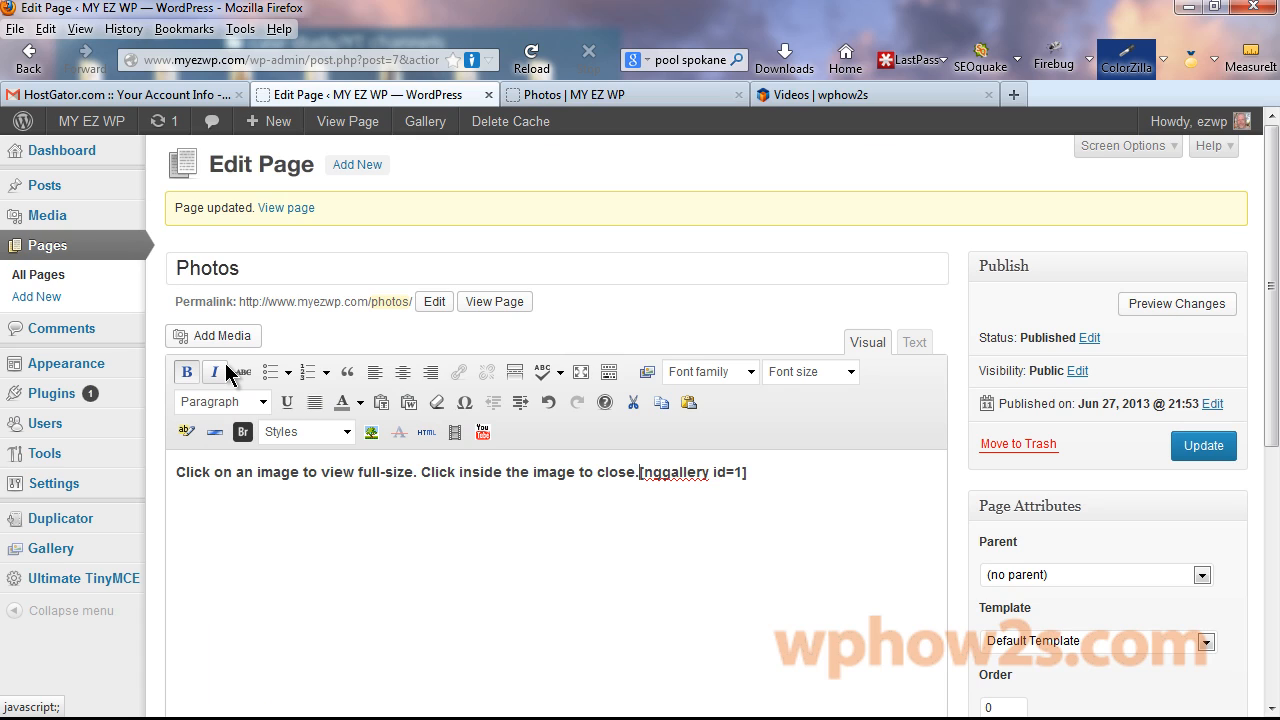
pyautogui.press('Return')
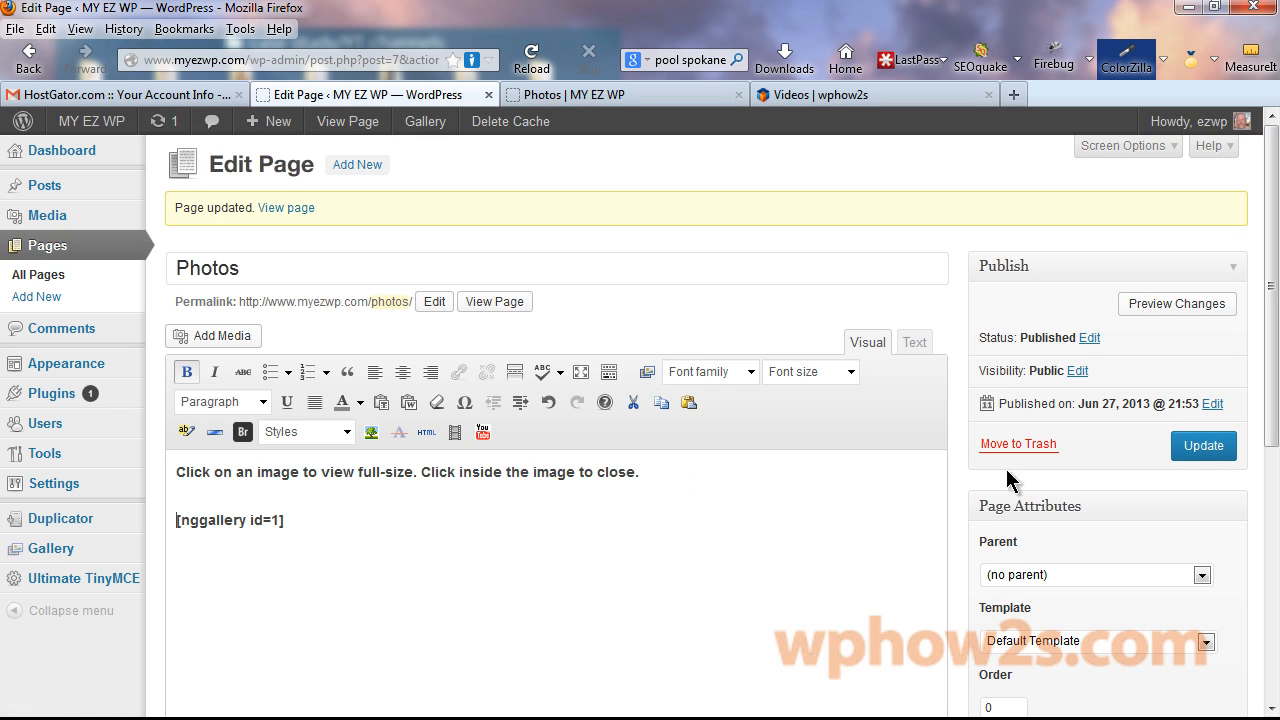
# Unbold the intro line, update the Photos page, and check the result on the live site.
pyautogui.moveTo(648, 473); pyautogui.dragTo(137, 474)
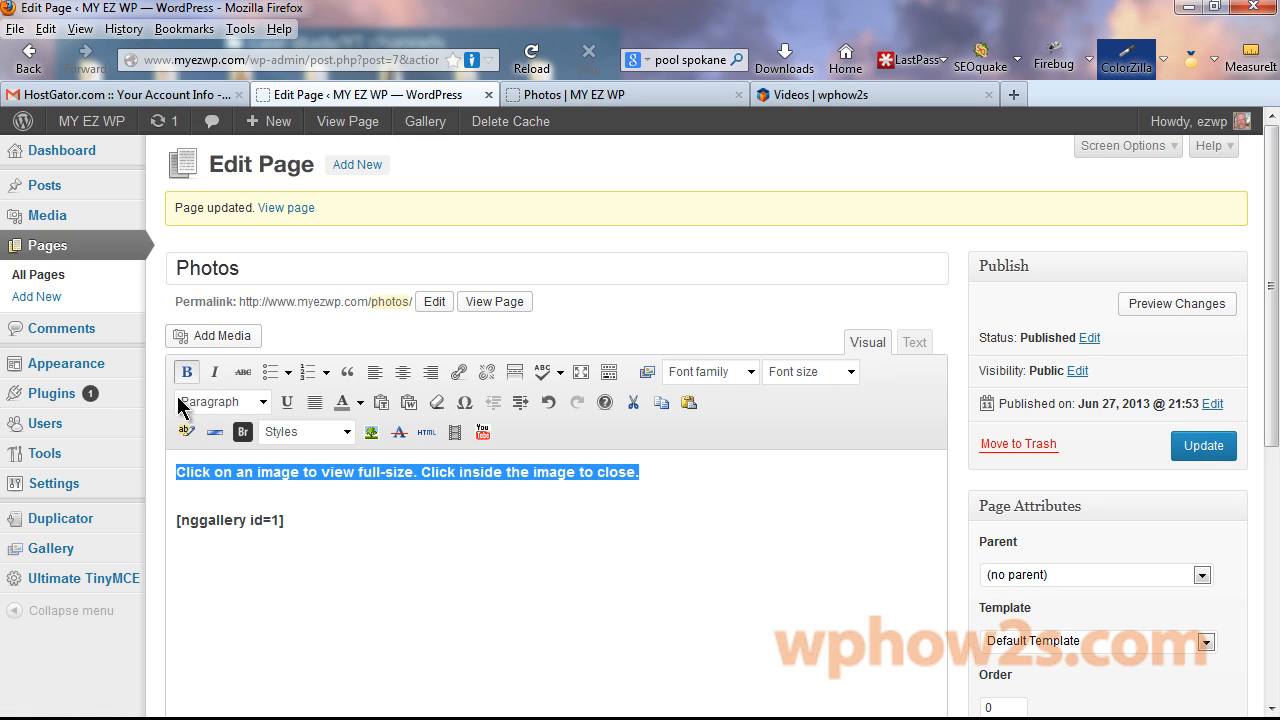
pyautogui.click(186, 372)
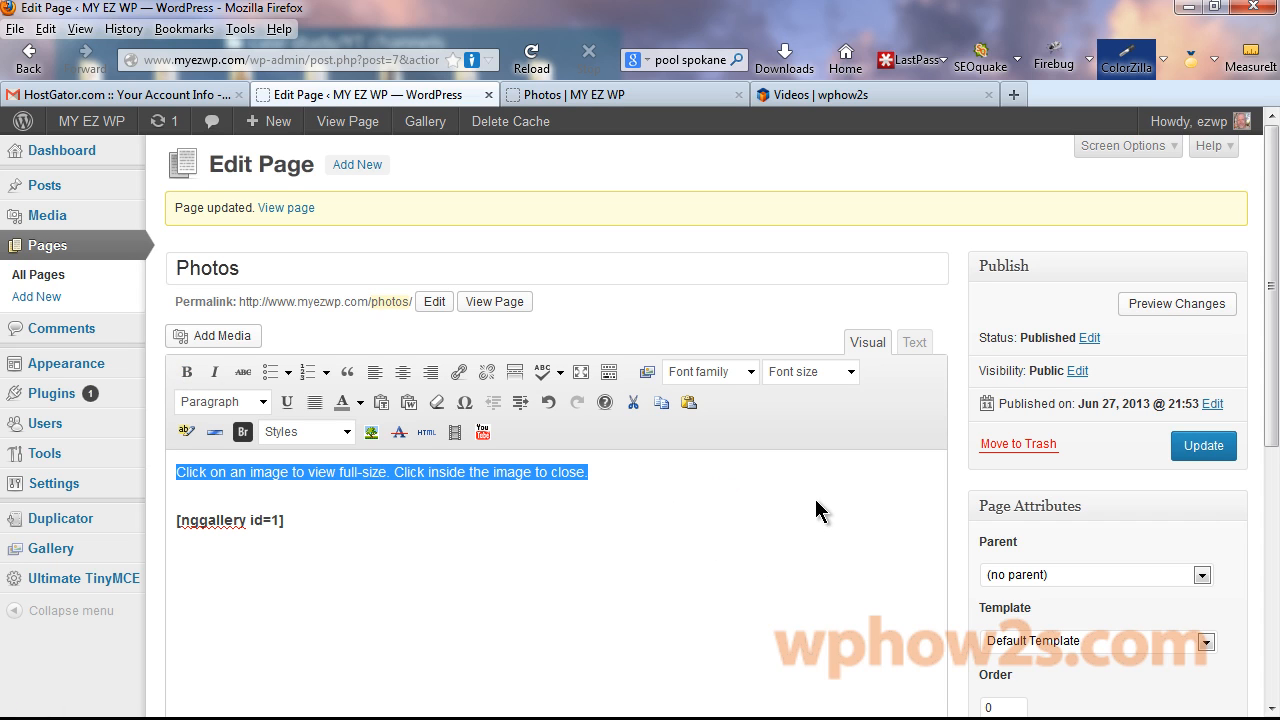
pyautogui.click(1200, 450)
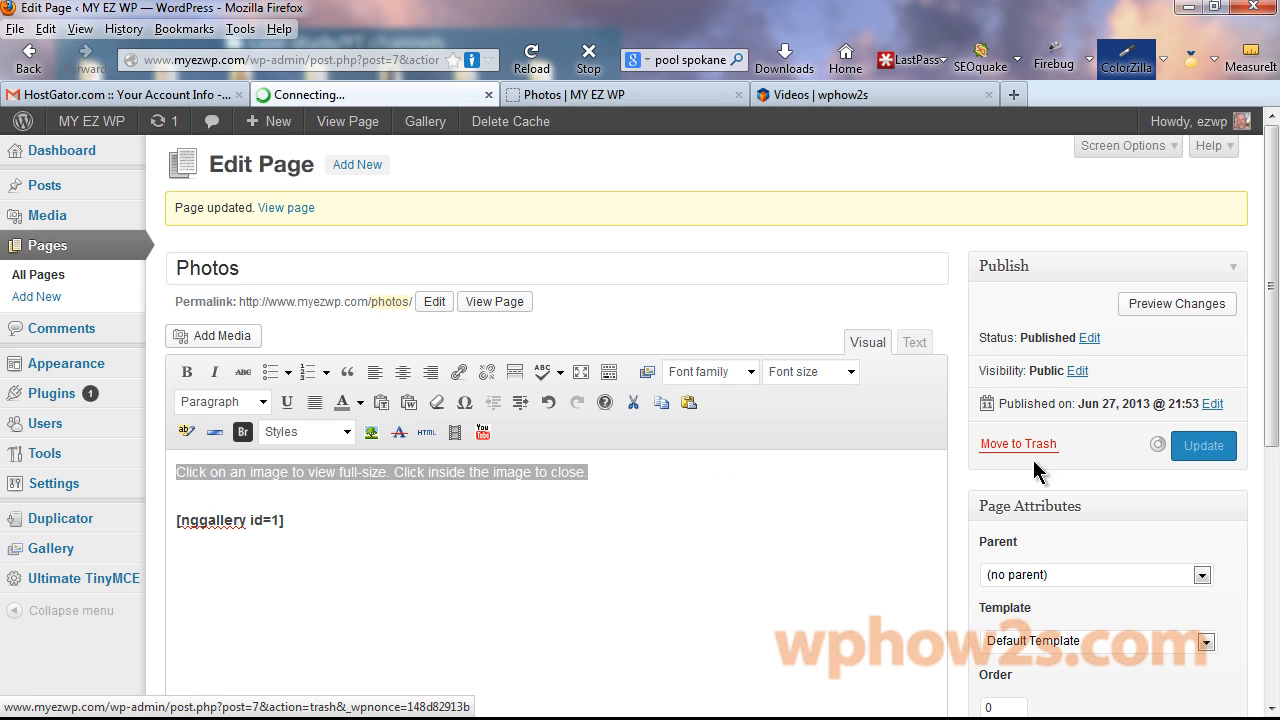
pyautogui.click(700, 98)
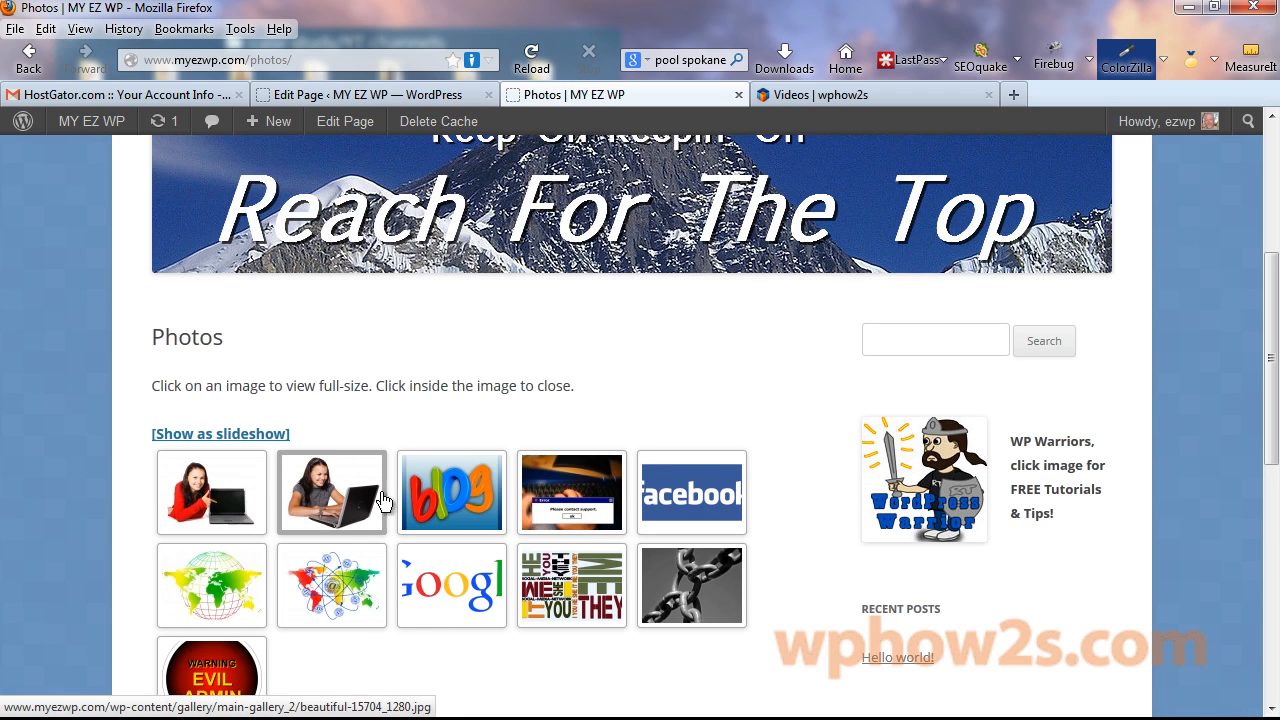
pyautogui.click(352, 96)
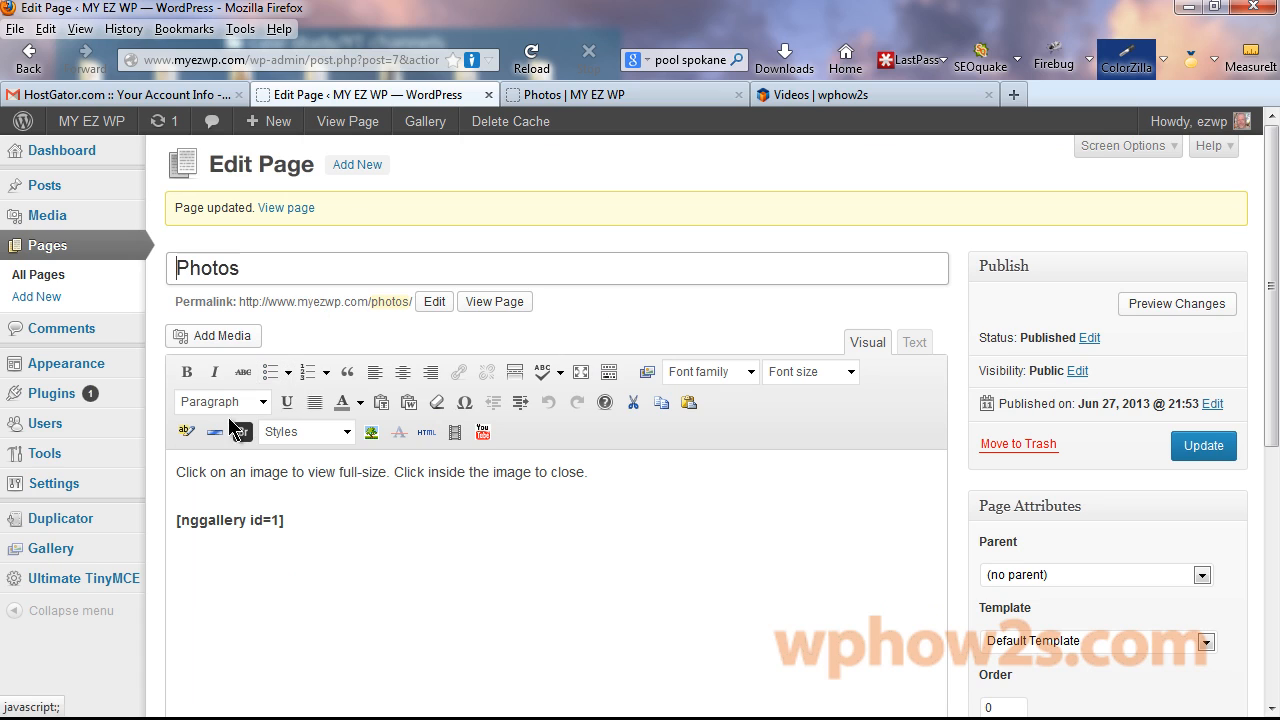
pyautogui.moveTo(52, 549)
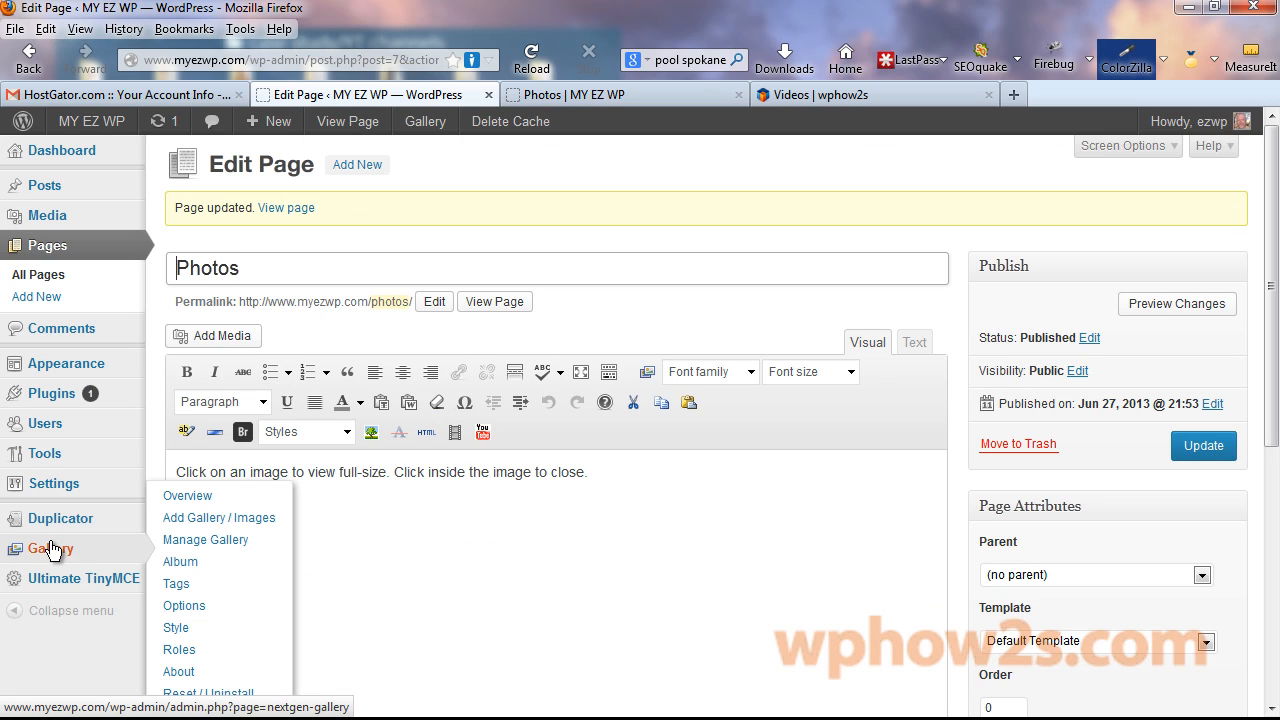
# Set the main gallery's Page Link to Photos in Manage Gallery and save the changes.
pyautogui.click(207, 541)
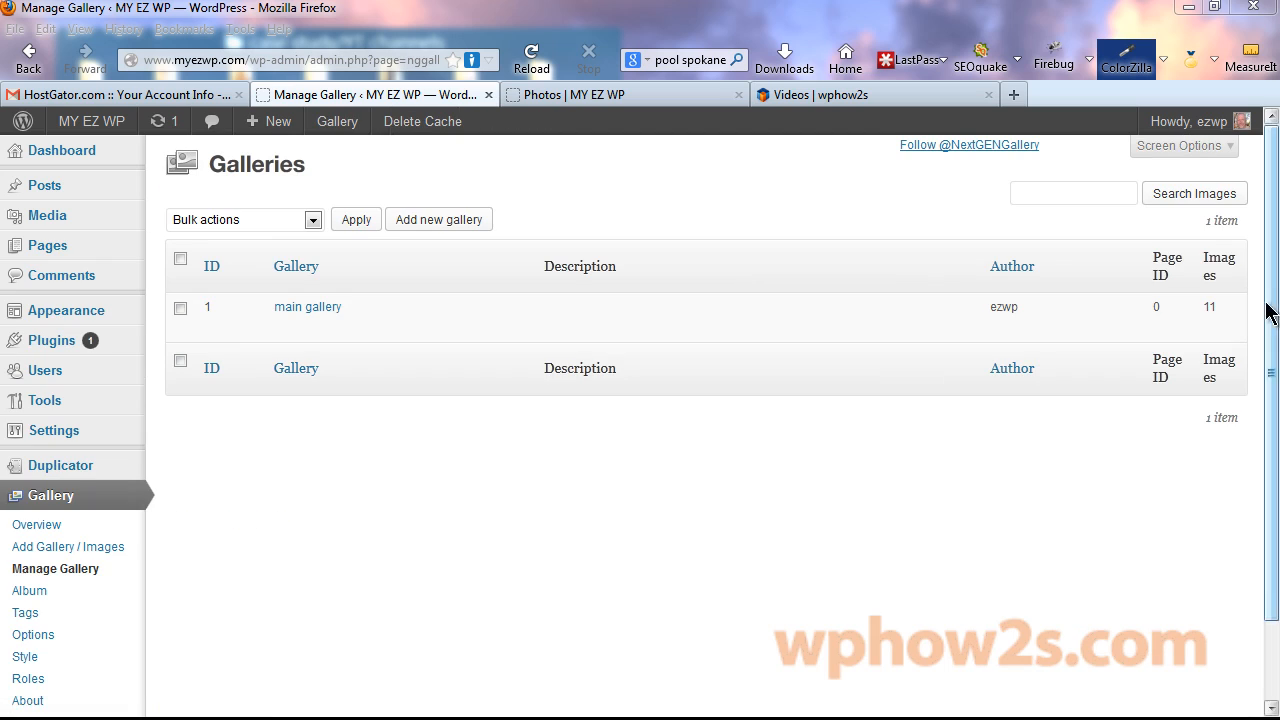
pyautogui.click(327, 310)
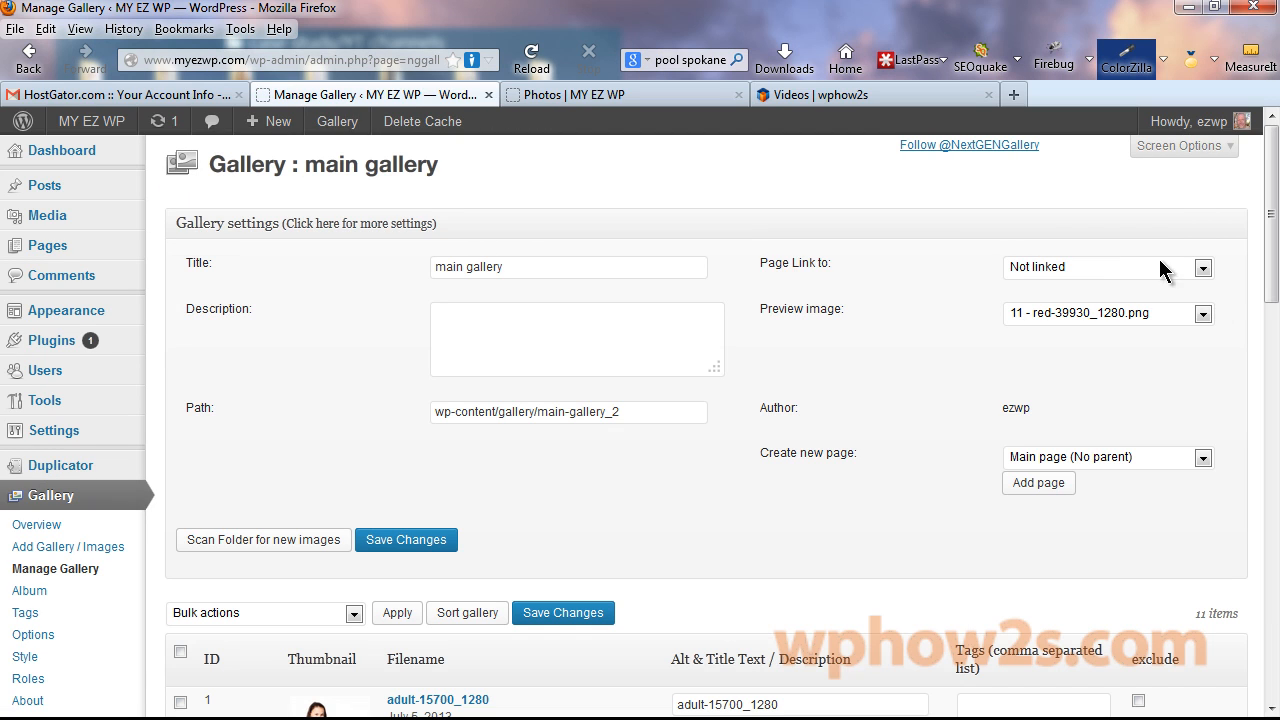
pyautogui.click(1203, 268)
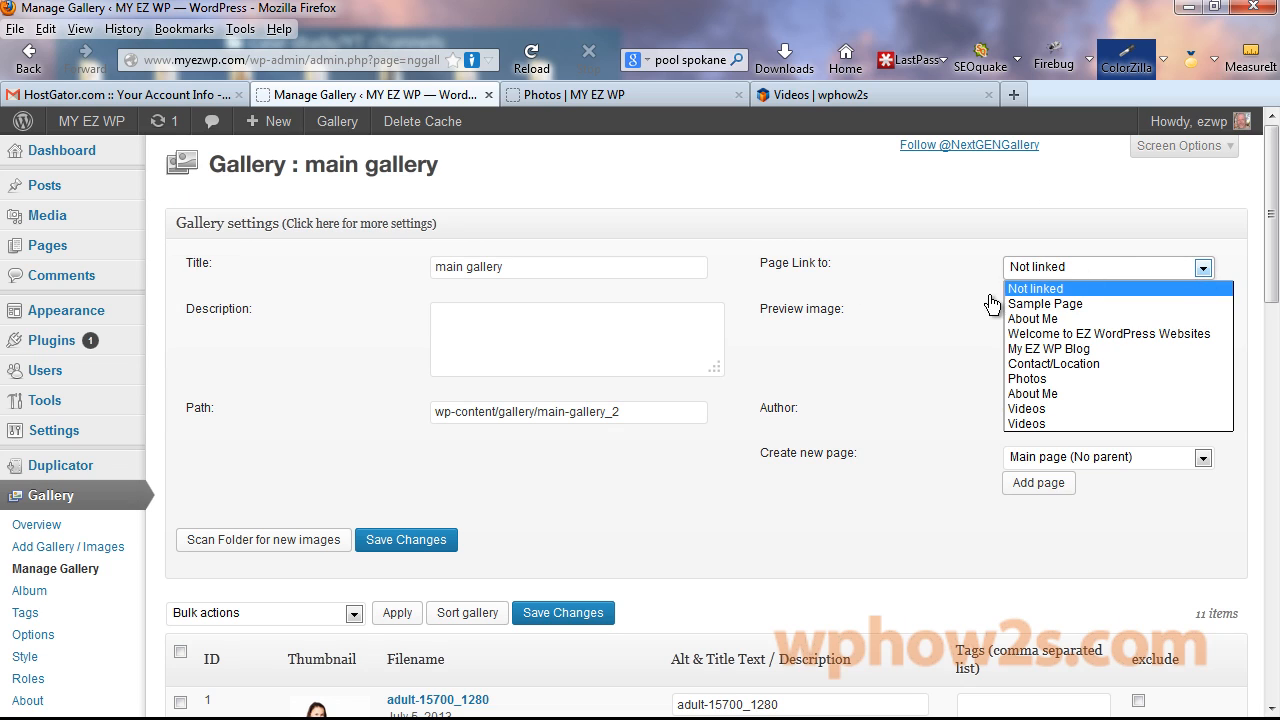
pyautogui.click(1045, 379)
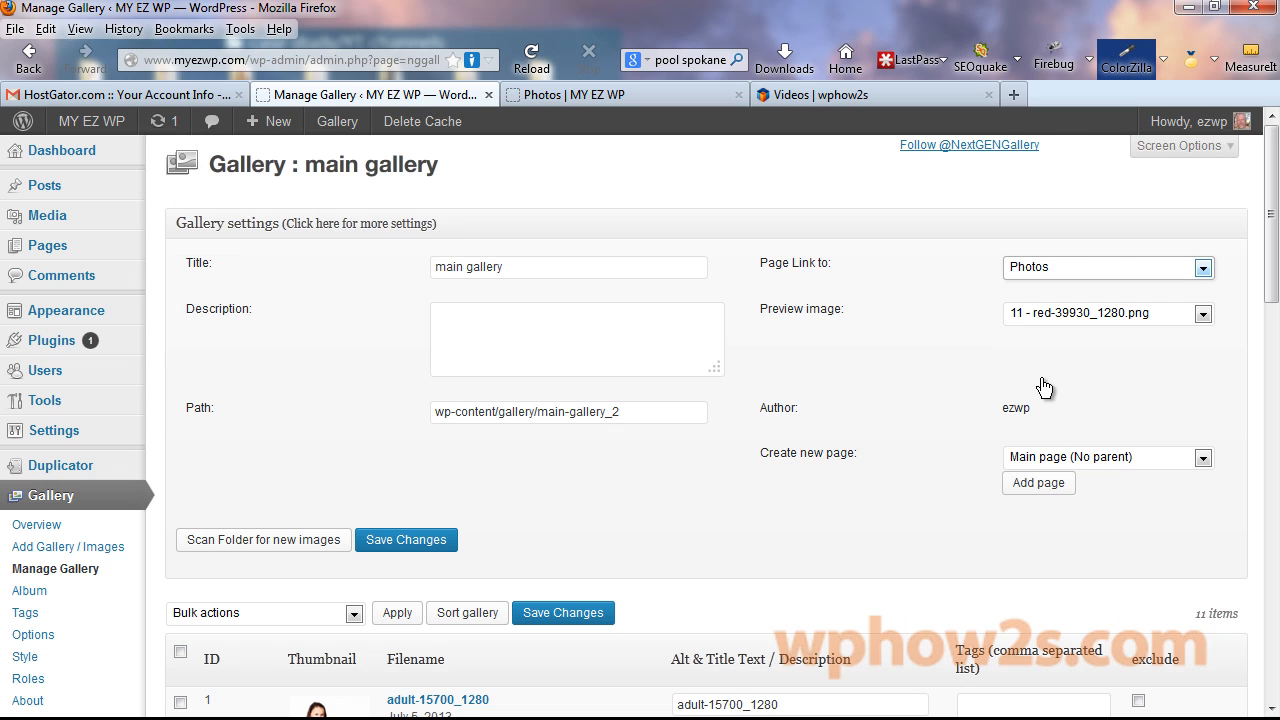
pyautogui.click(434, 543)
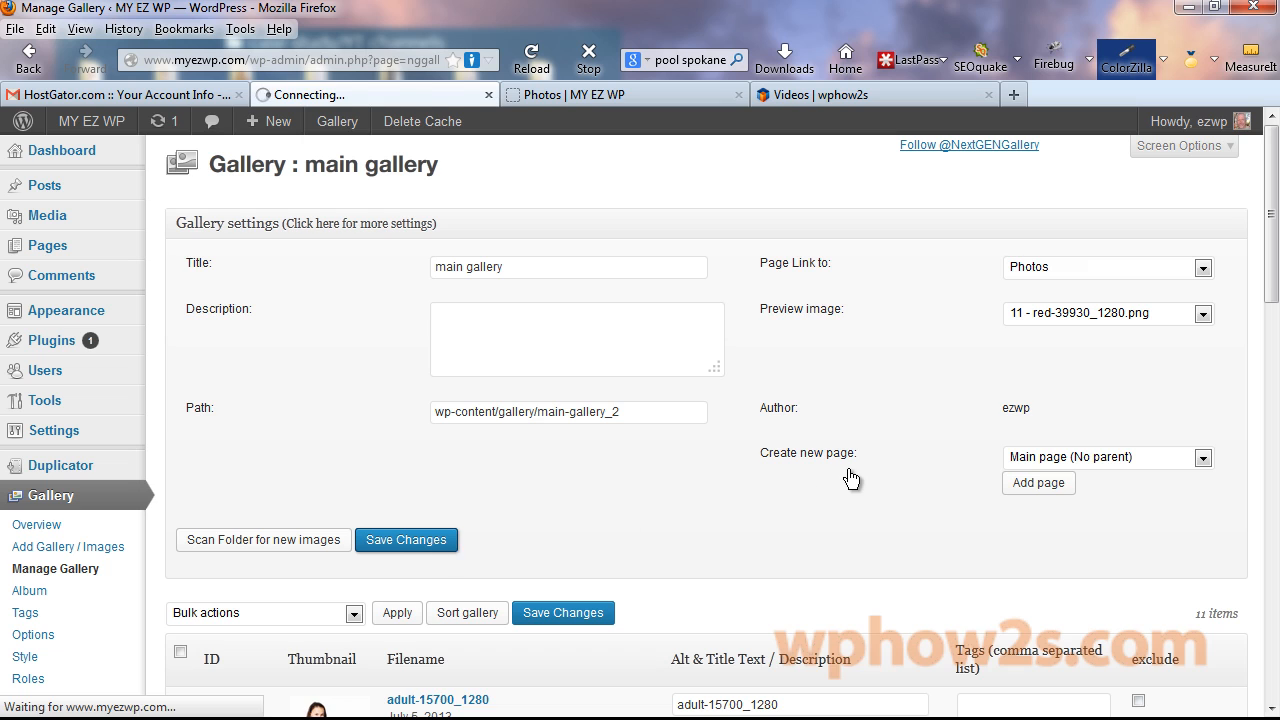
pyautogui.moveTo(1270, 225); pyautogui.dragTo(1268, 325)
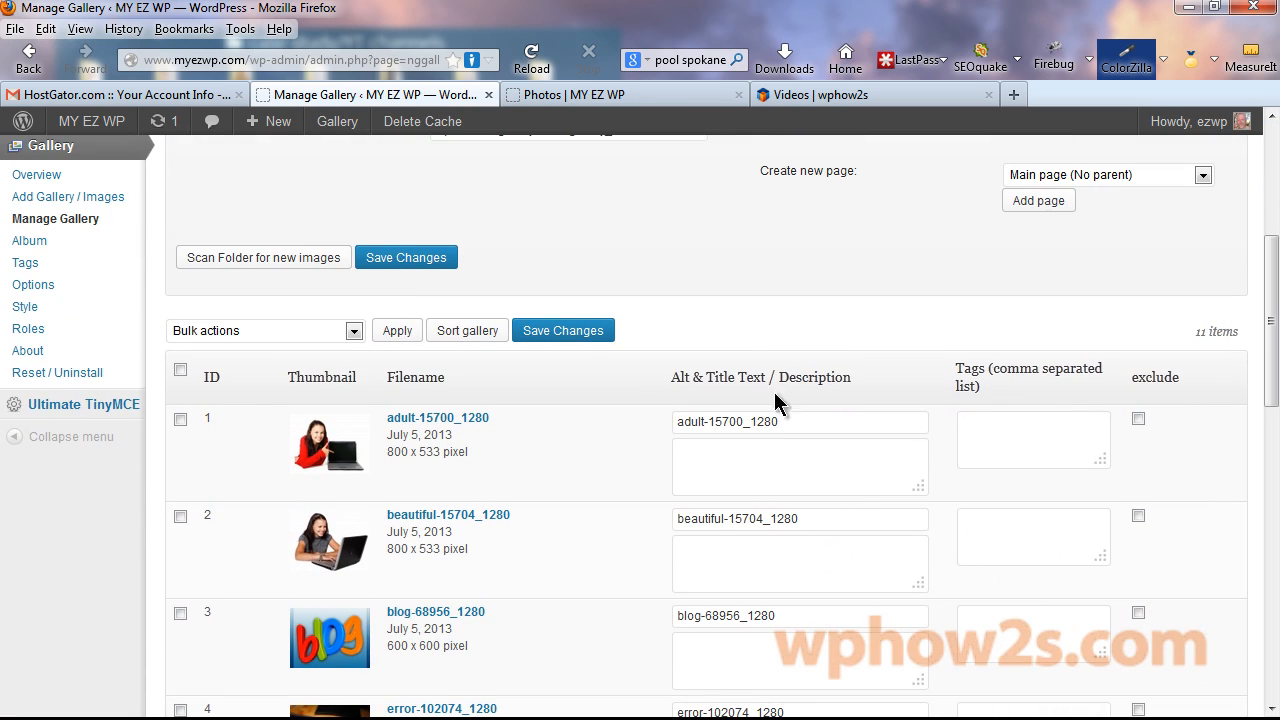
# Reorder main gallery images, moving beautiful-15704 after facebook and error-102074 after i-105546, and save the order.
pyautogui.click(468, 331)
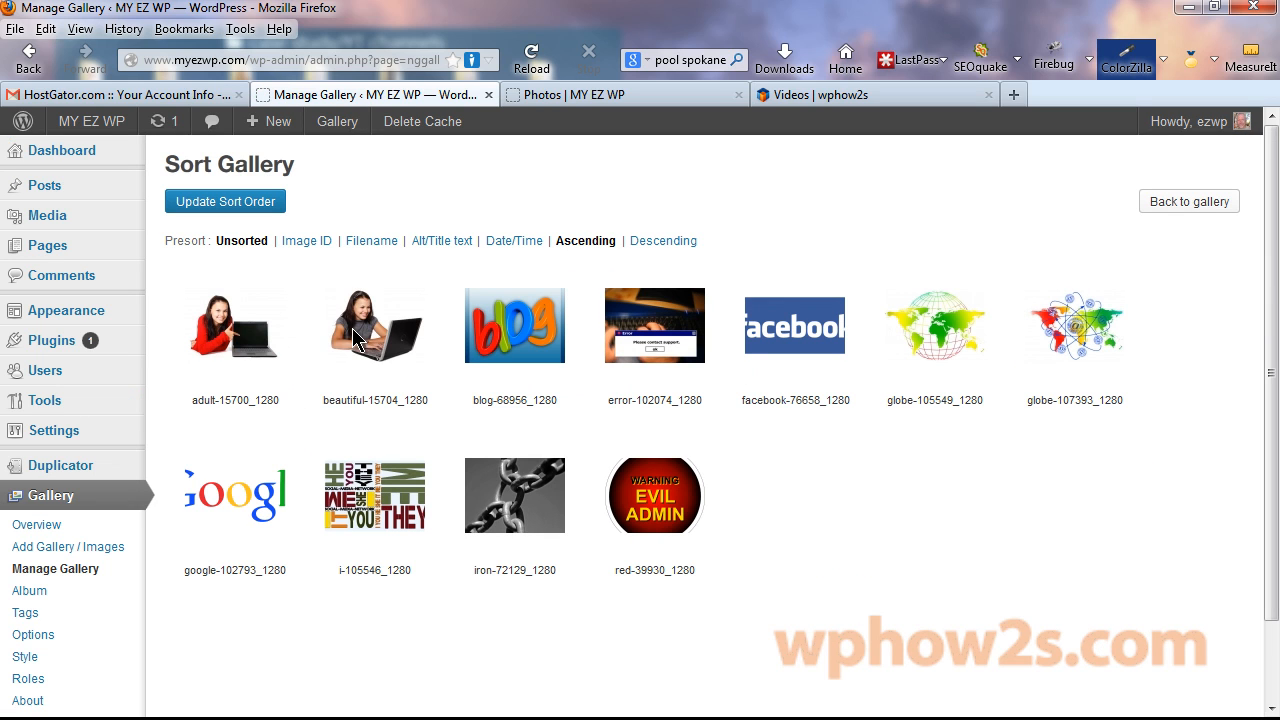
pyautogui.click(664, 243)
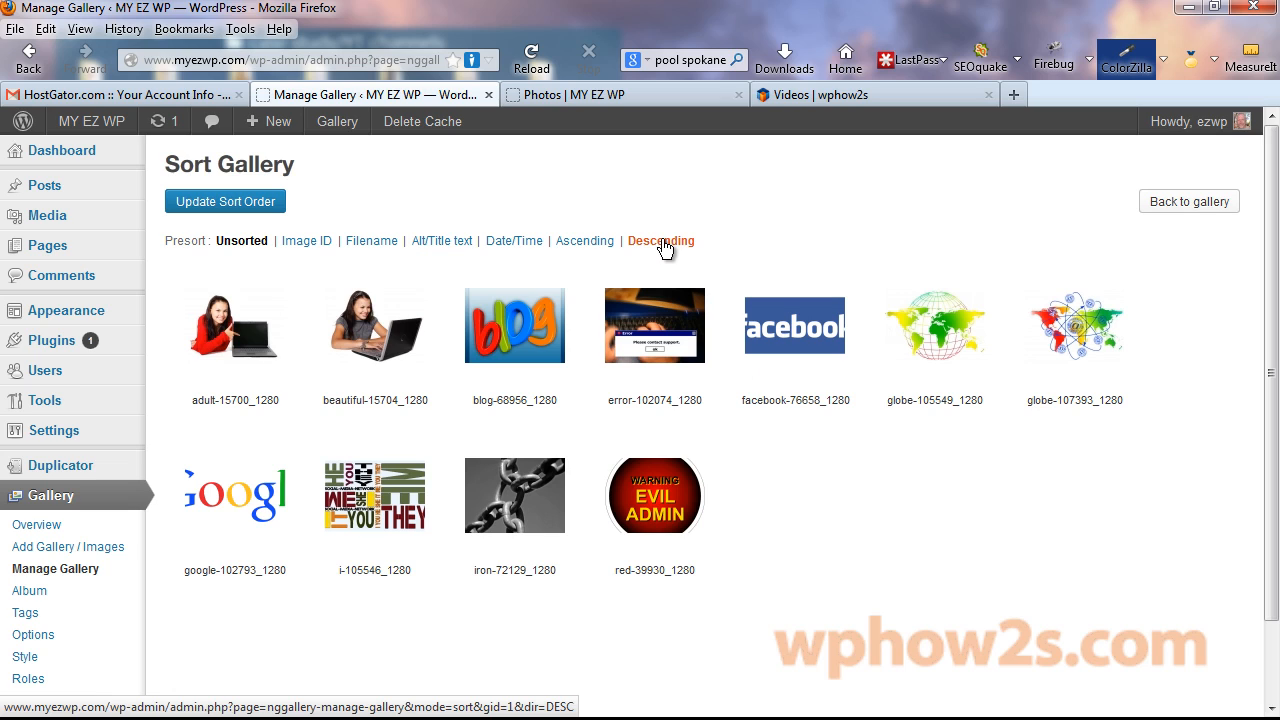
pyautogui.click(661, 241)
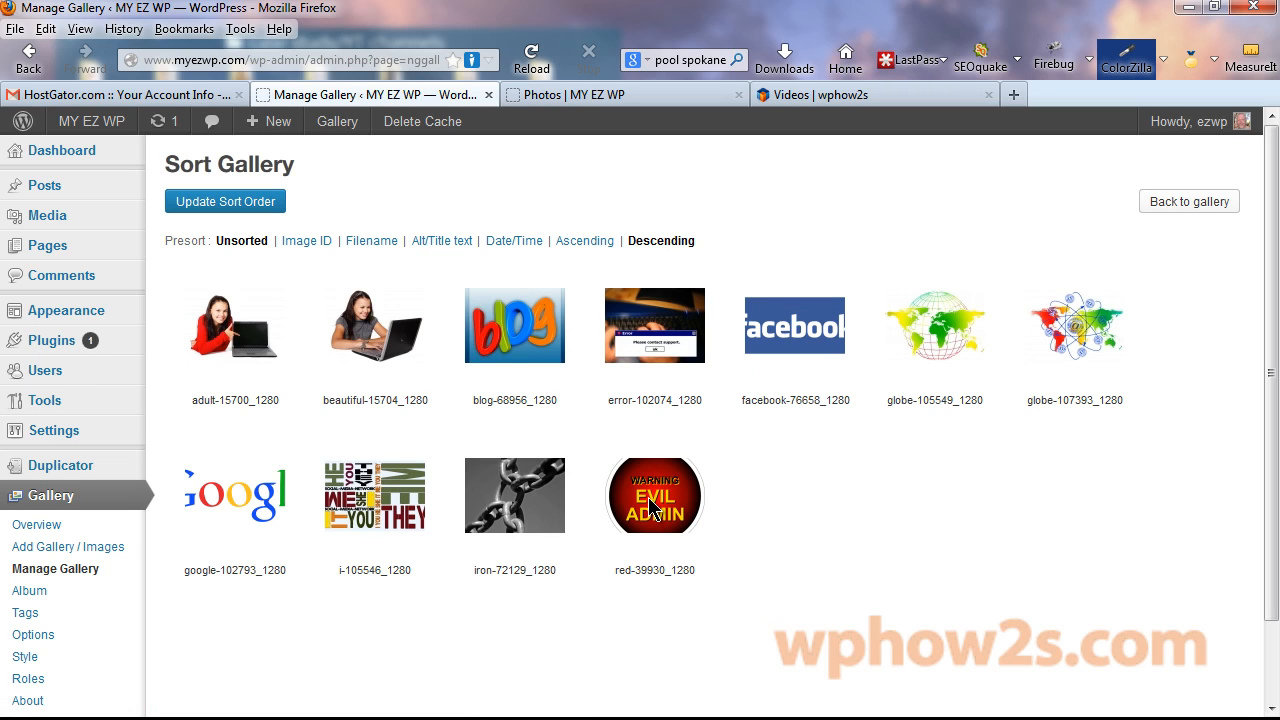
pyautogui.click(590, 243)
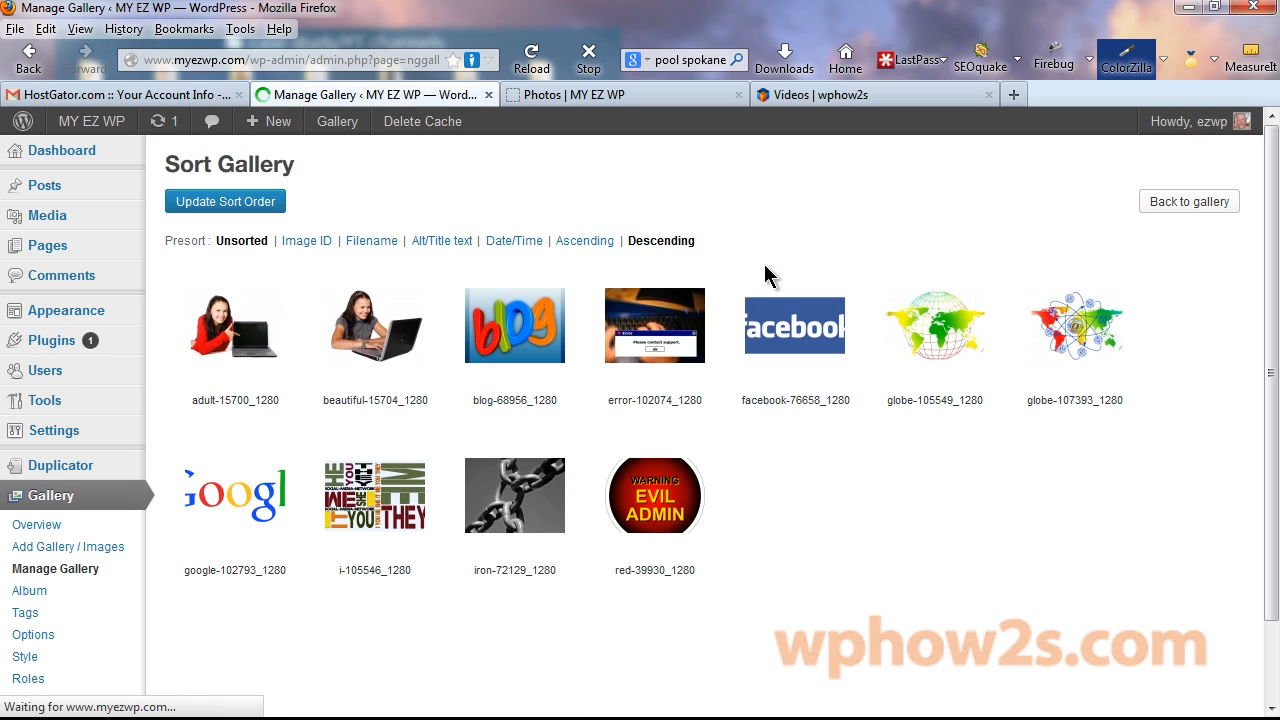
pyautogui.moveTo(381, 332); pyautogui.dragTo(832, 336)
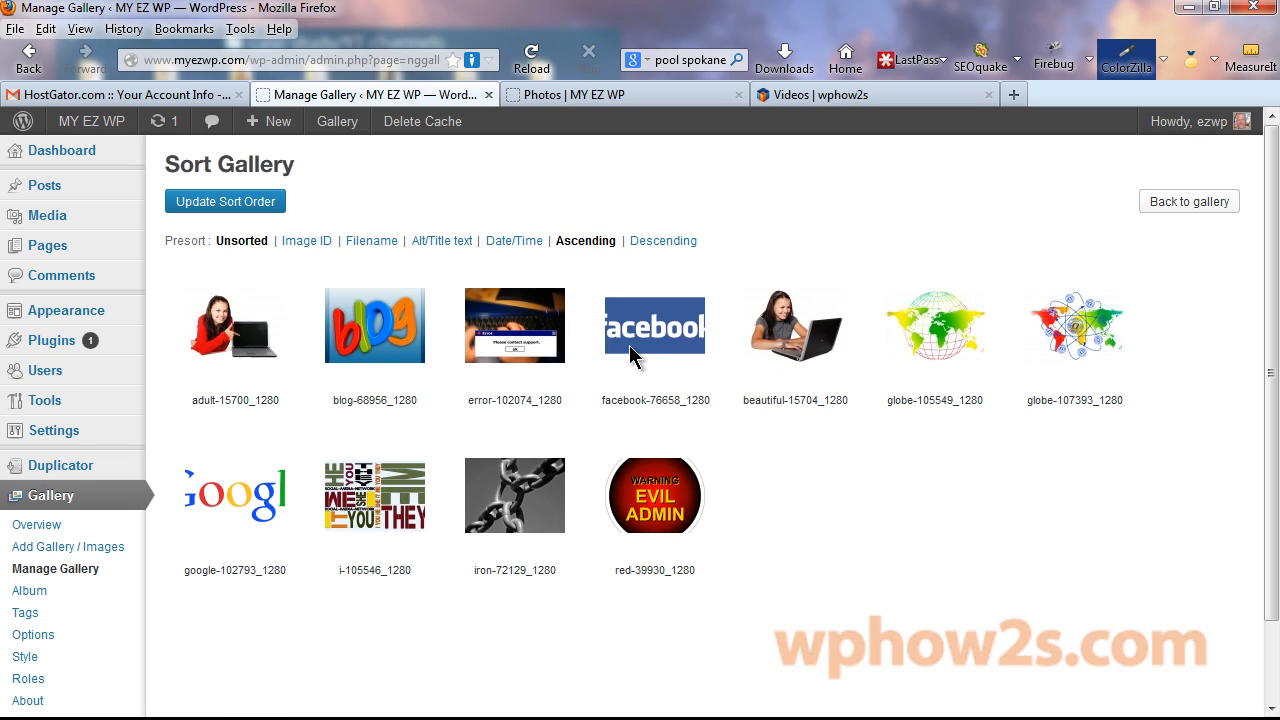
pyautogui.moveTo(516, 327); pyautogui.dragTo(375, 495)
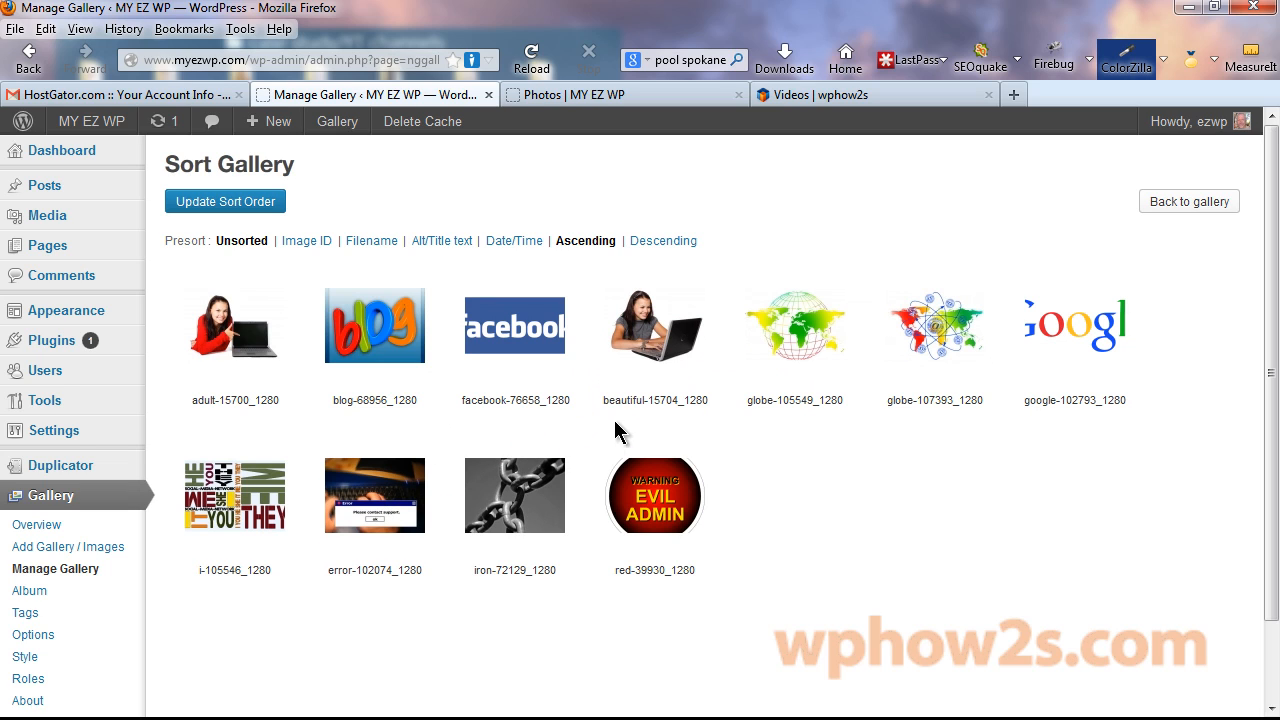
pyautogui.click(245, 202)
# Reload the live Photos page to see the new image order, then visit the Videos page.
pyautogui.click(560, 94)
pyautogui.rightClick(610, 93)
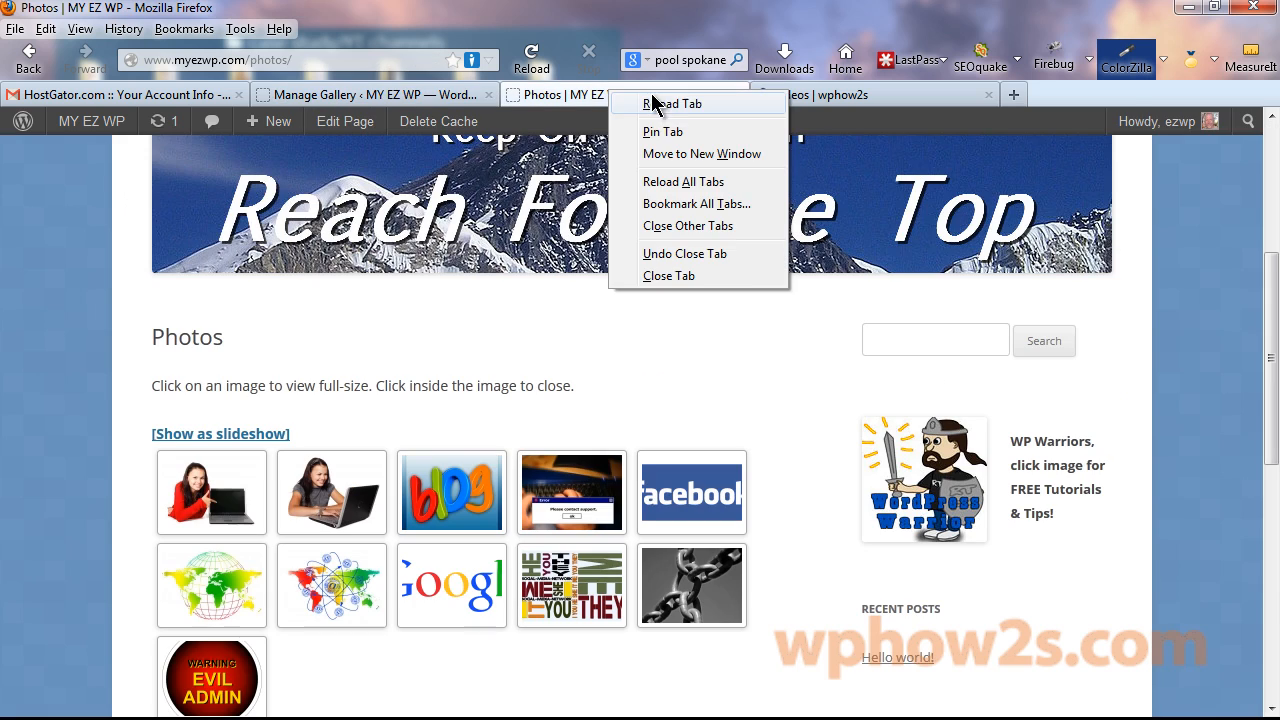
pyautogui.click(680, 106)
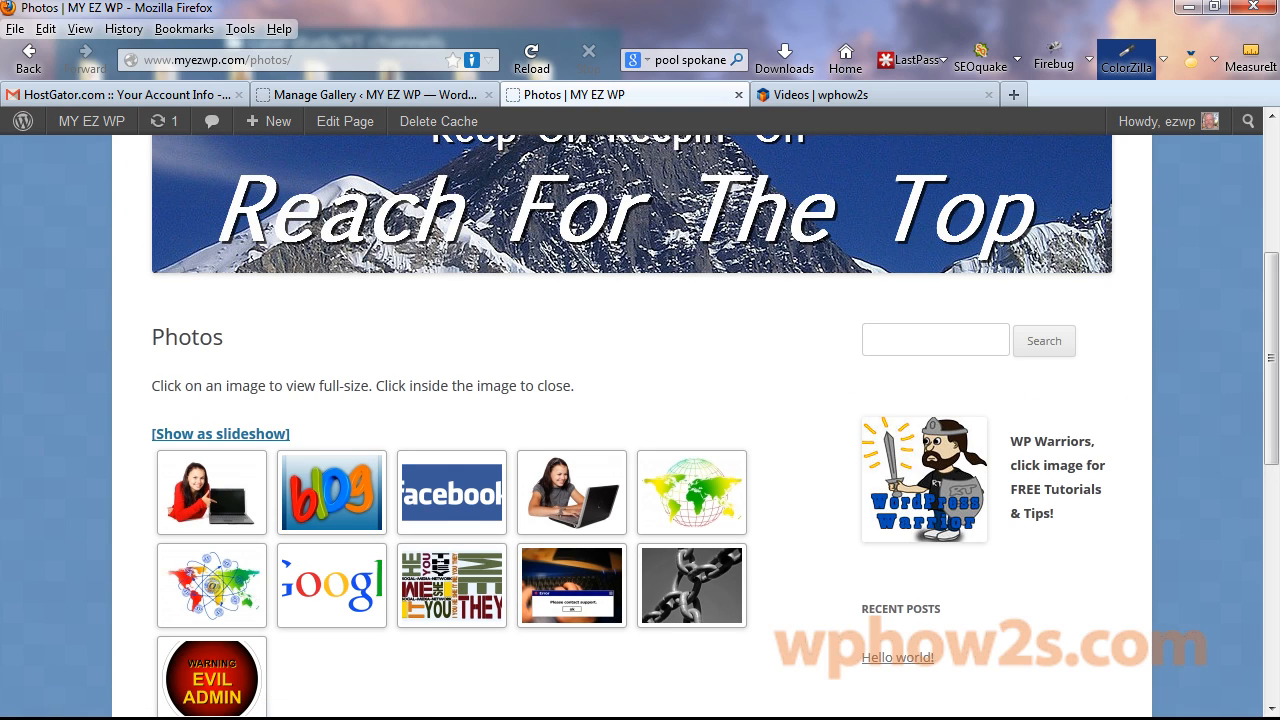
pyautogui.moveTo(1268, 376); pyautogui.dragTo(1260, 257)
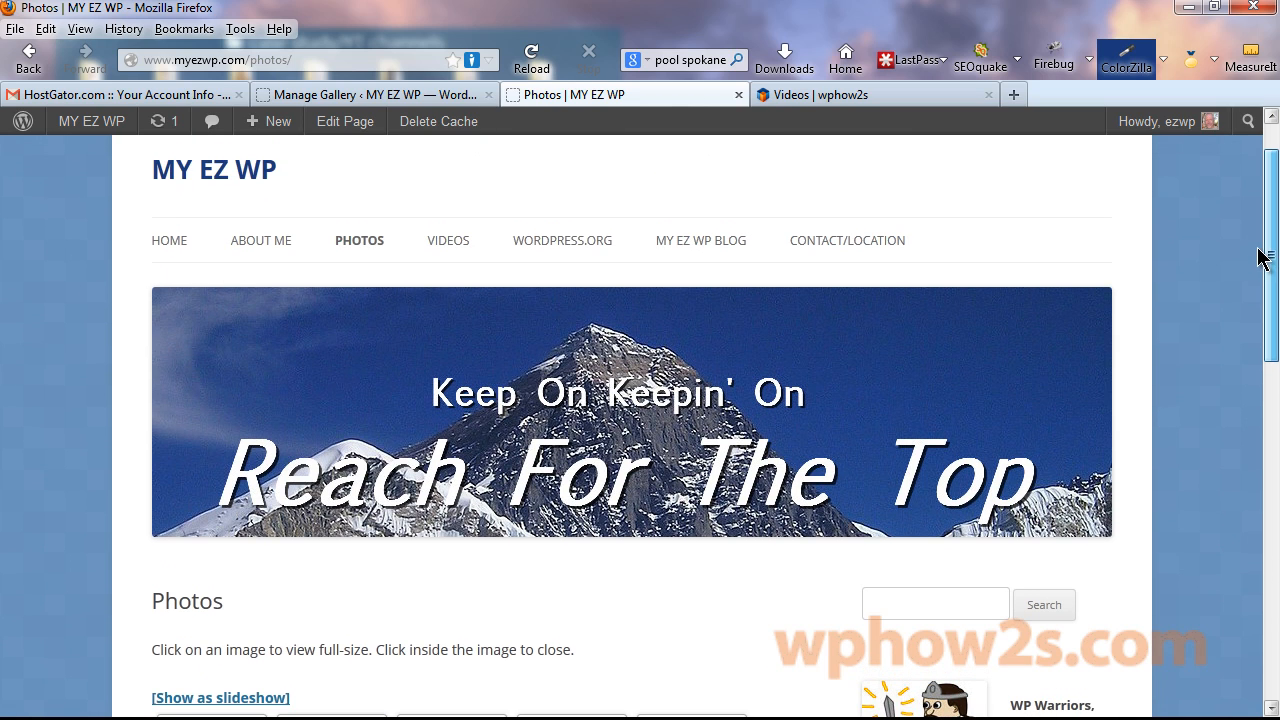
pyautogui.click(450, 241)
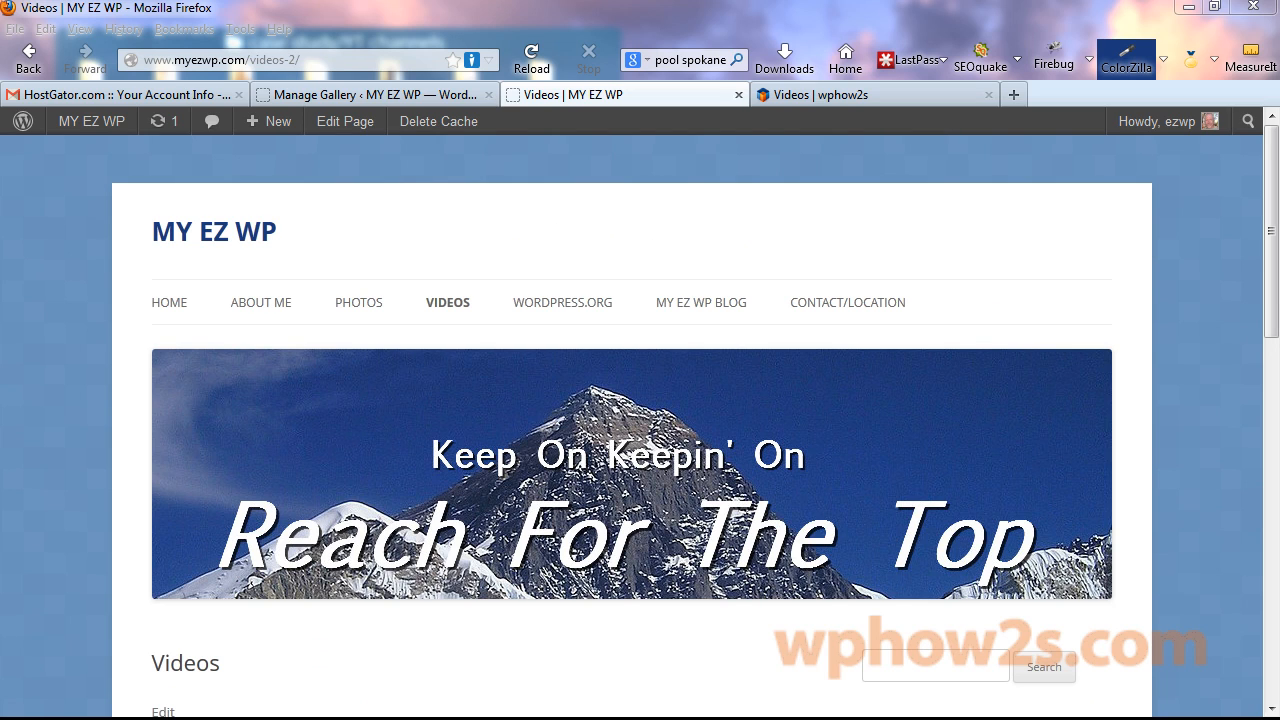
pyautogui.click(360, 94)
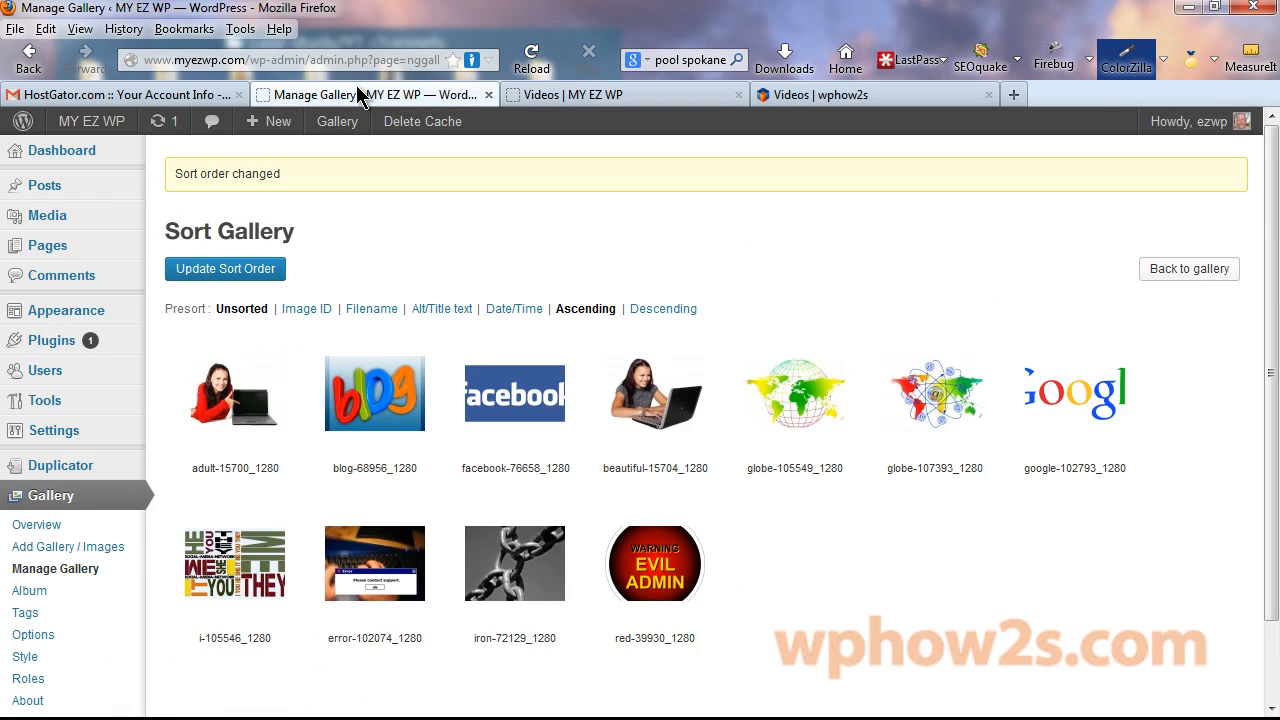
pyautogui.click(64, 246)
pyautogui.click(222, 509)
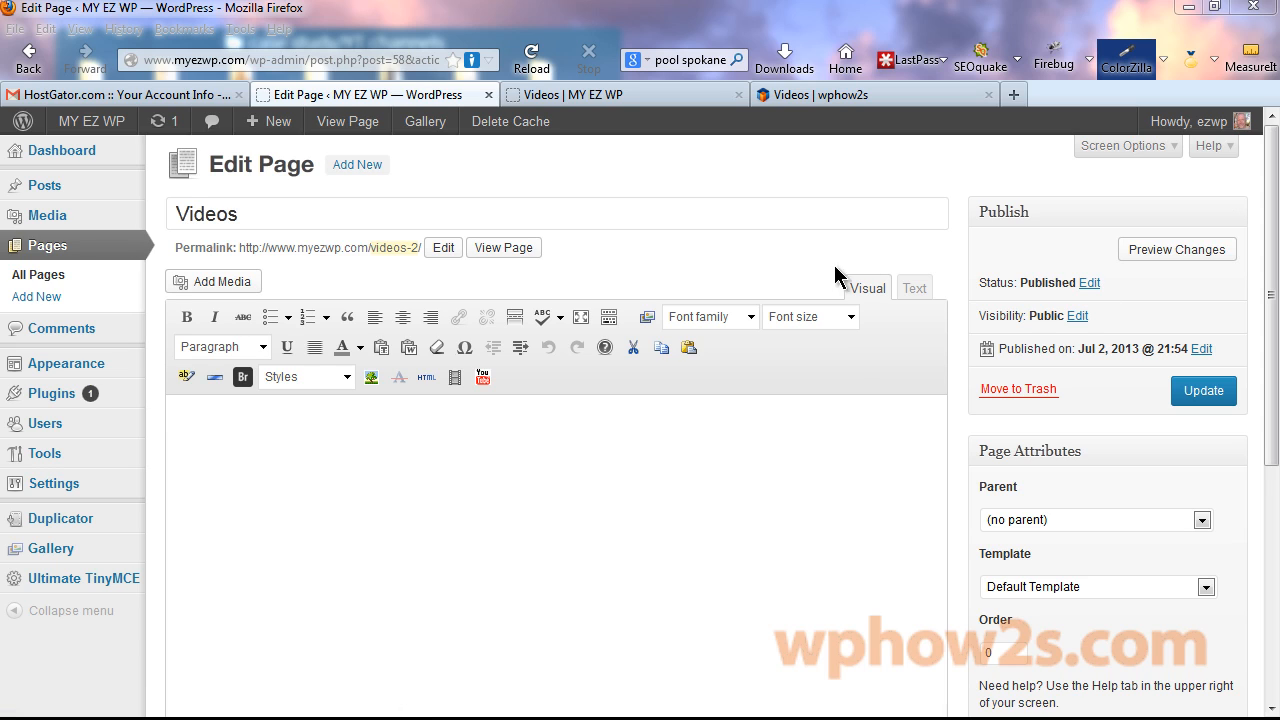
pyautogui.click(241, 425)
pyautogui.write('http://www.youtube.com/watch?v=hV157PdFDus')
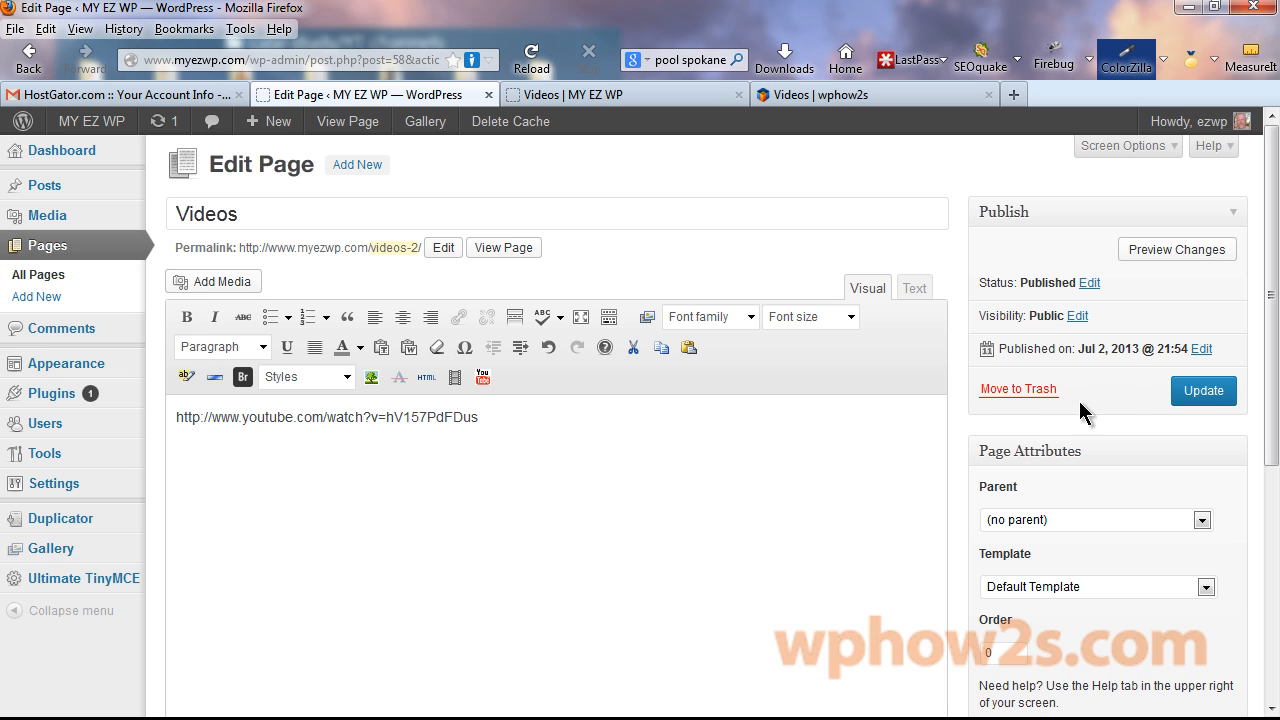
pyautogui.click(1188, 392)
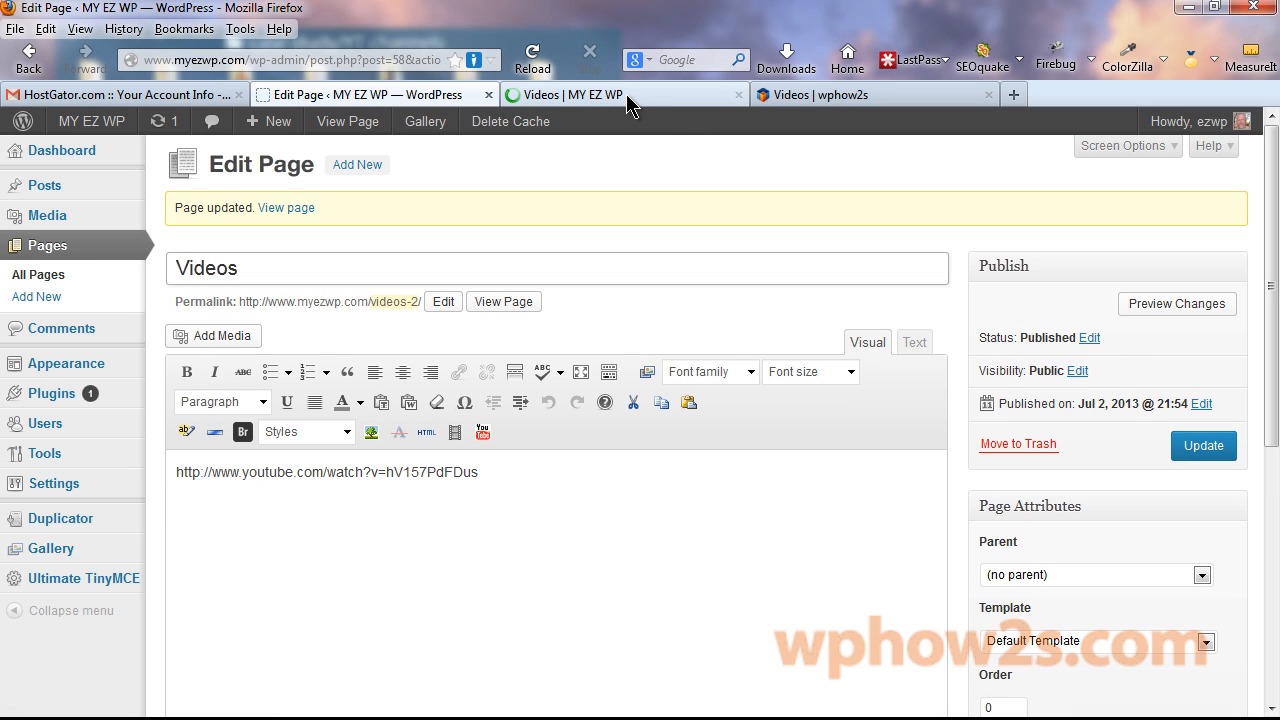
# Play and then pause the embedded YouTube themes tutorial on the live Videos page.
pyautogui.click(626, 94)
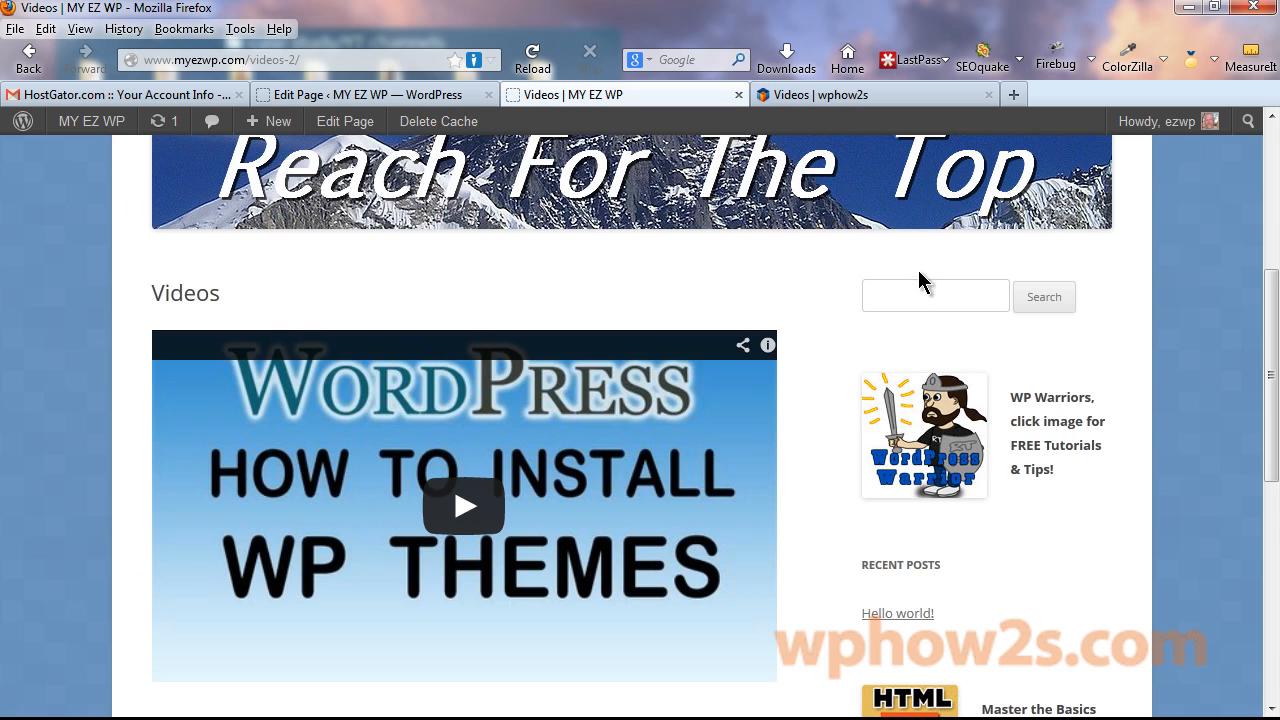
pyautogui.moveTo(1270, 289); pyautogui.dragTo(1268, 305)
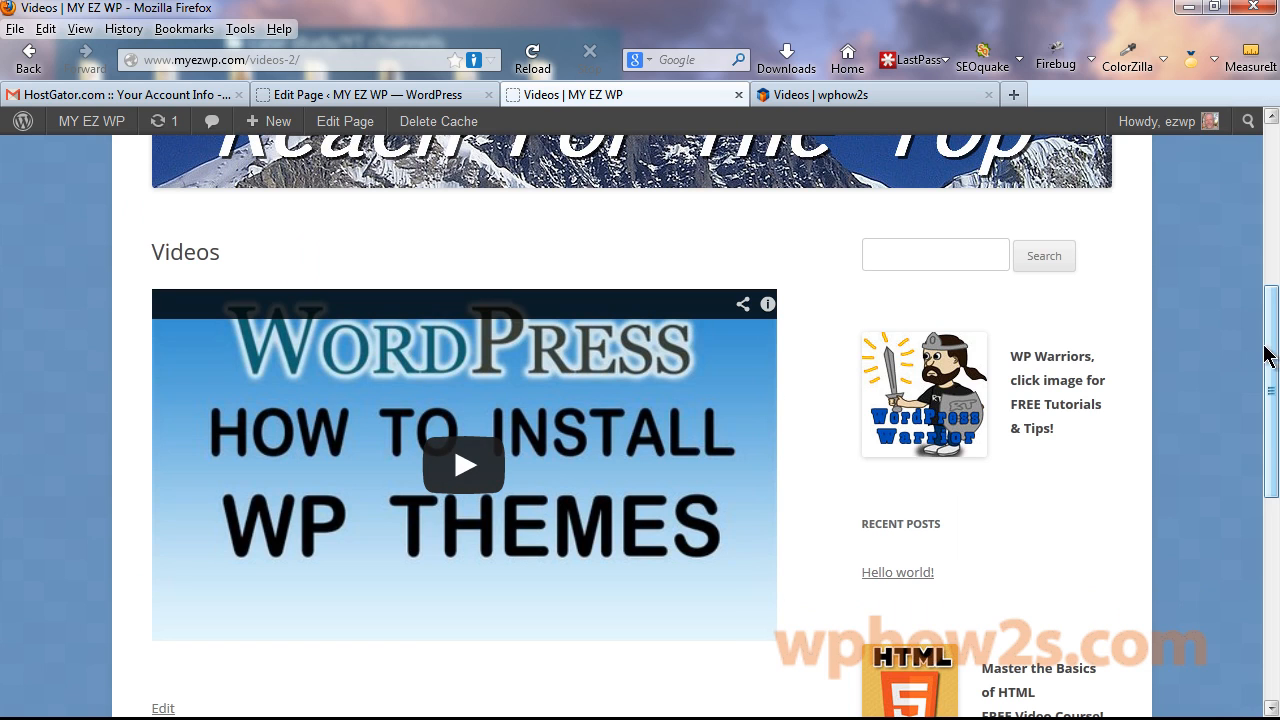
pyautogui.moveTo(1268, 355)
pyautogui.mouseDown()
pyautogui.moveTo(1268, 440)
pyautogui.moveTo(1268, 347)
pyautogui.mouseUp()
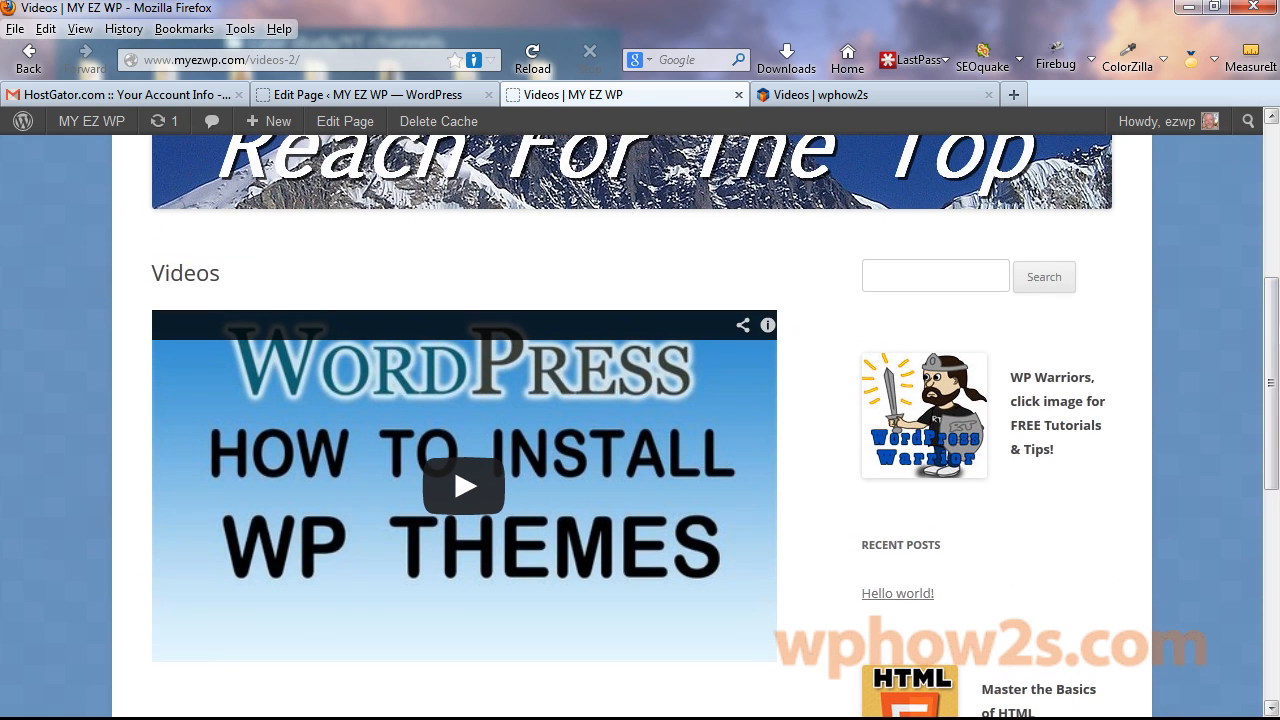
pyautogui.click(464, 490)
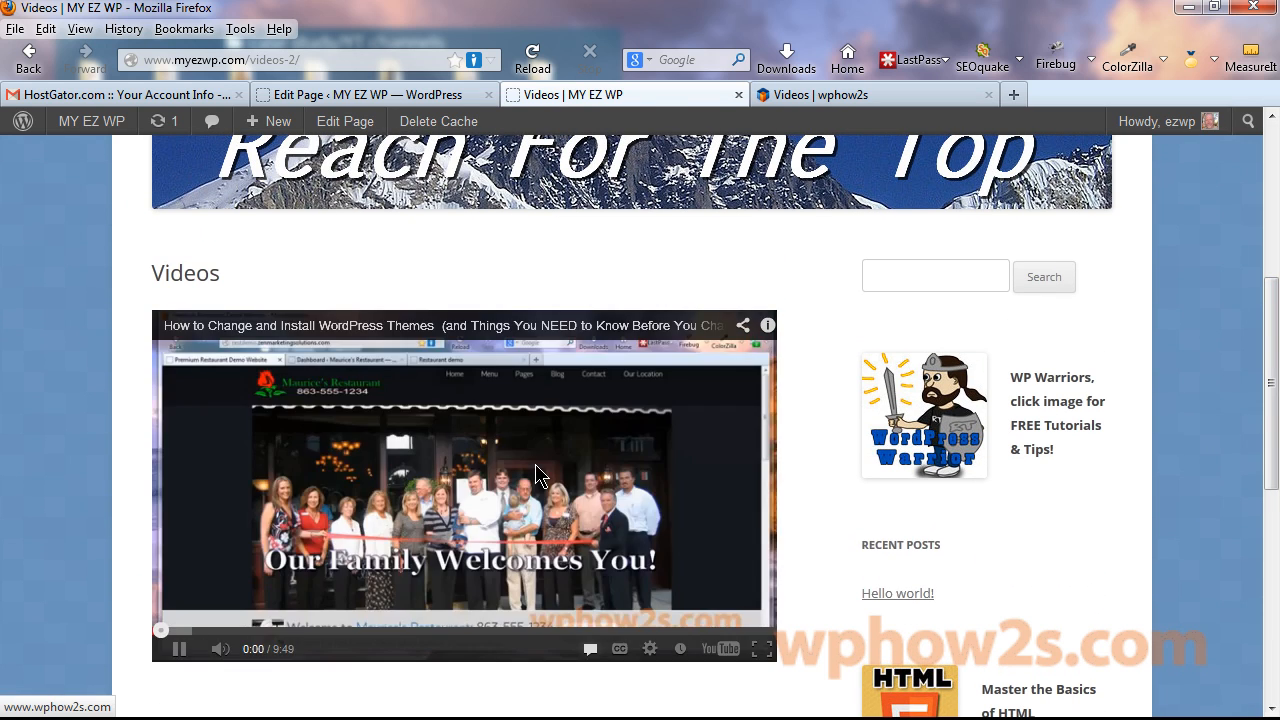
pyautogui.click(178, 648)
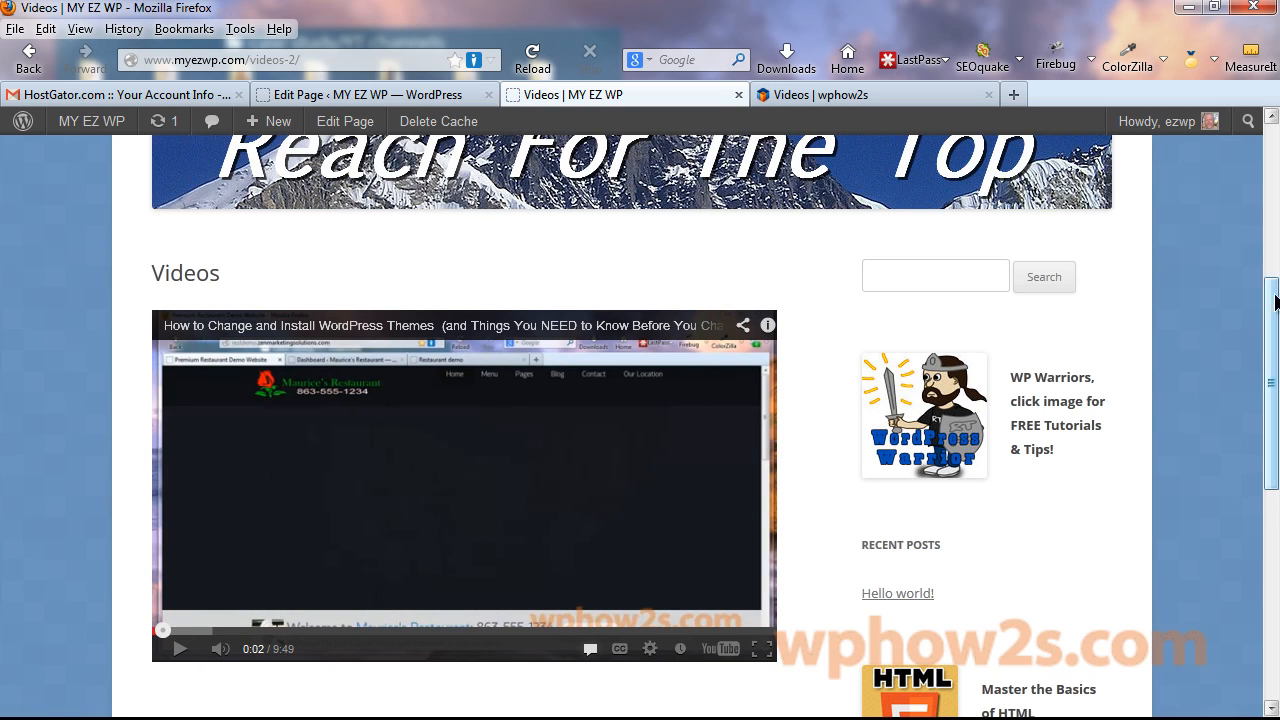
pyautogui.moveTo(1276, 302); pyautogui.dragTo(1268, 320)
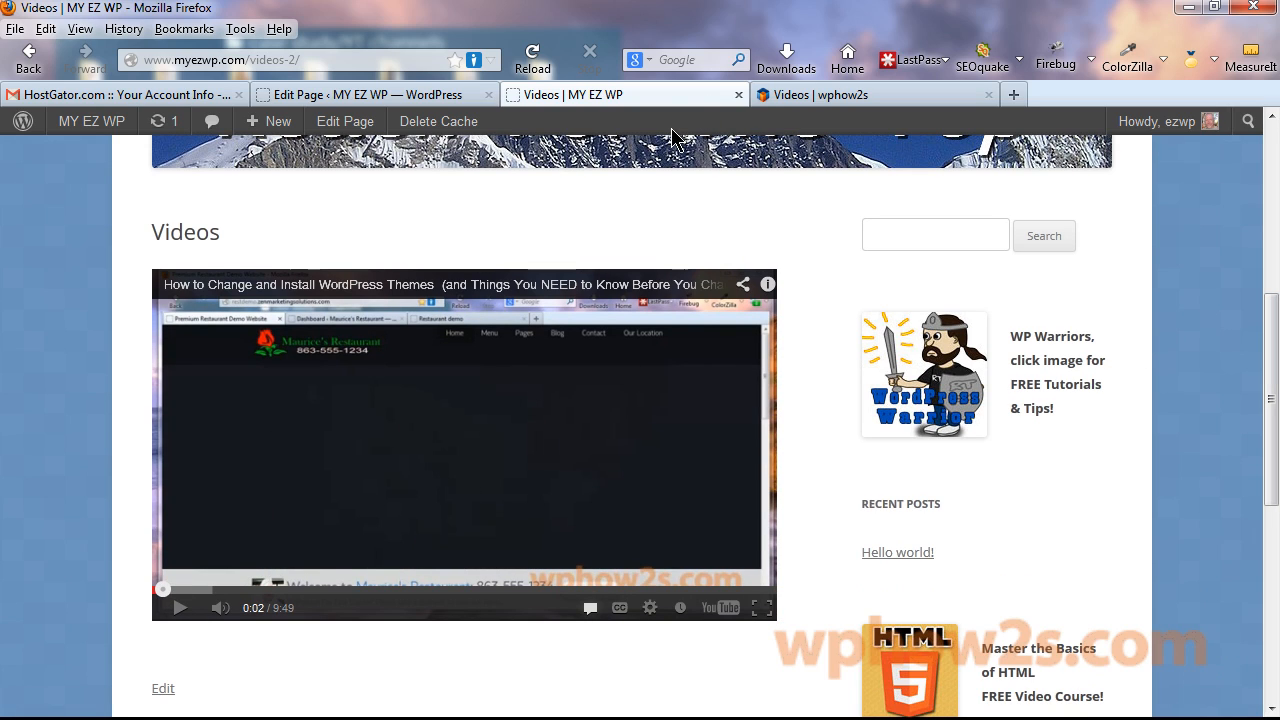
# Open the embedded video on YouTube from the live Videos page and pause it.
pyautogui.click(1014, 94)
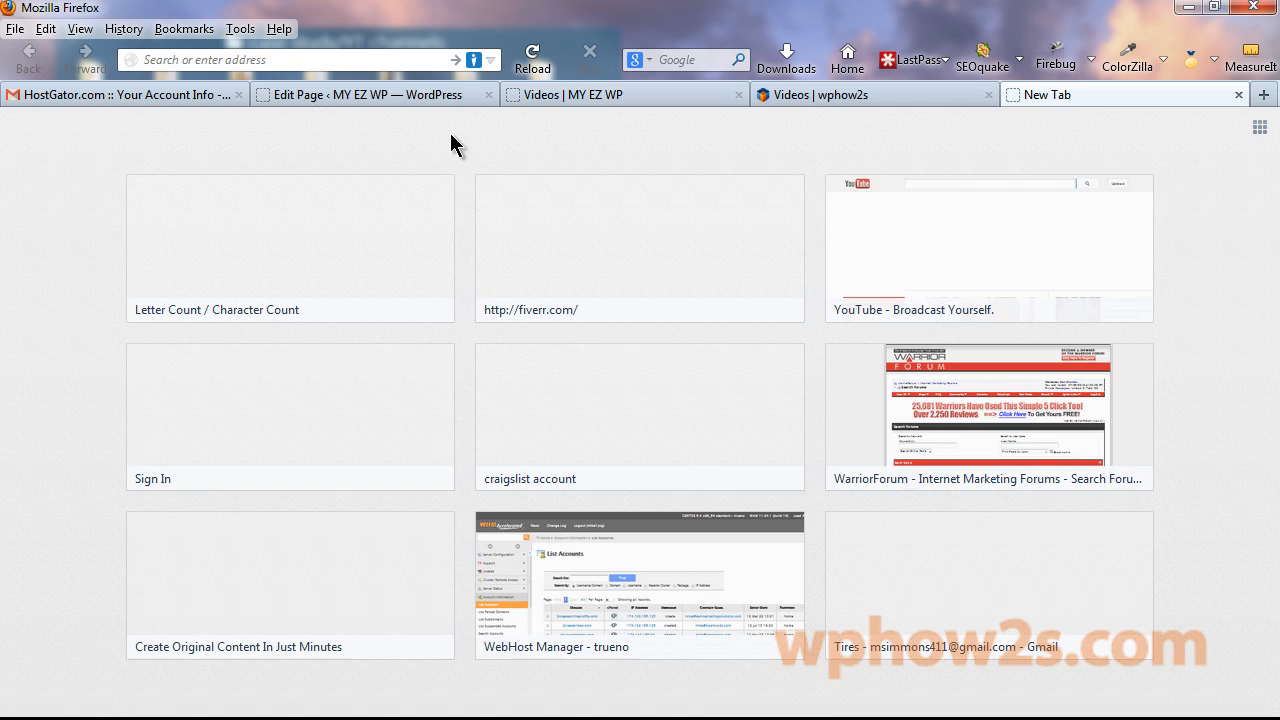
pyautogui.click(614, 88)
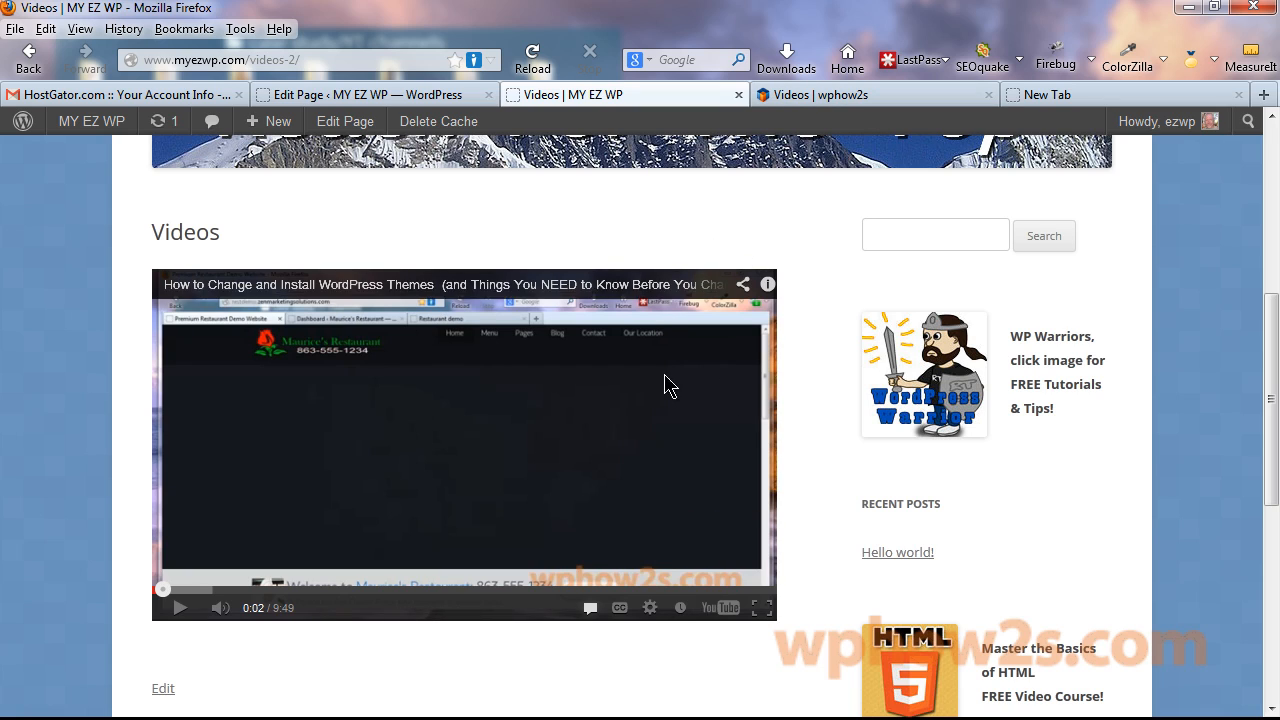
pyautogui.click(590, 284)
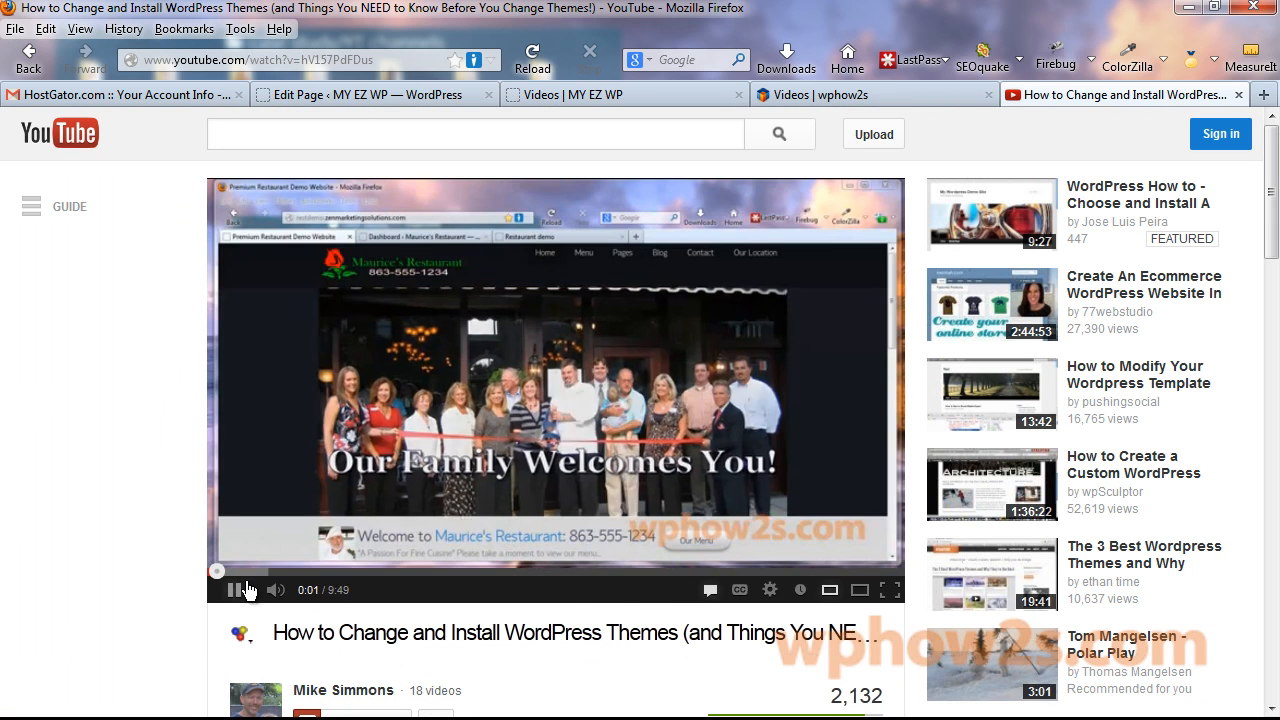
pyautogui.click(248, 590)
pyautogui.moveTo(1270, 170); pyautogui.dragTo(1270, 250)
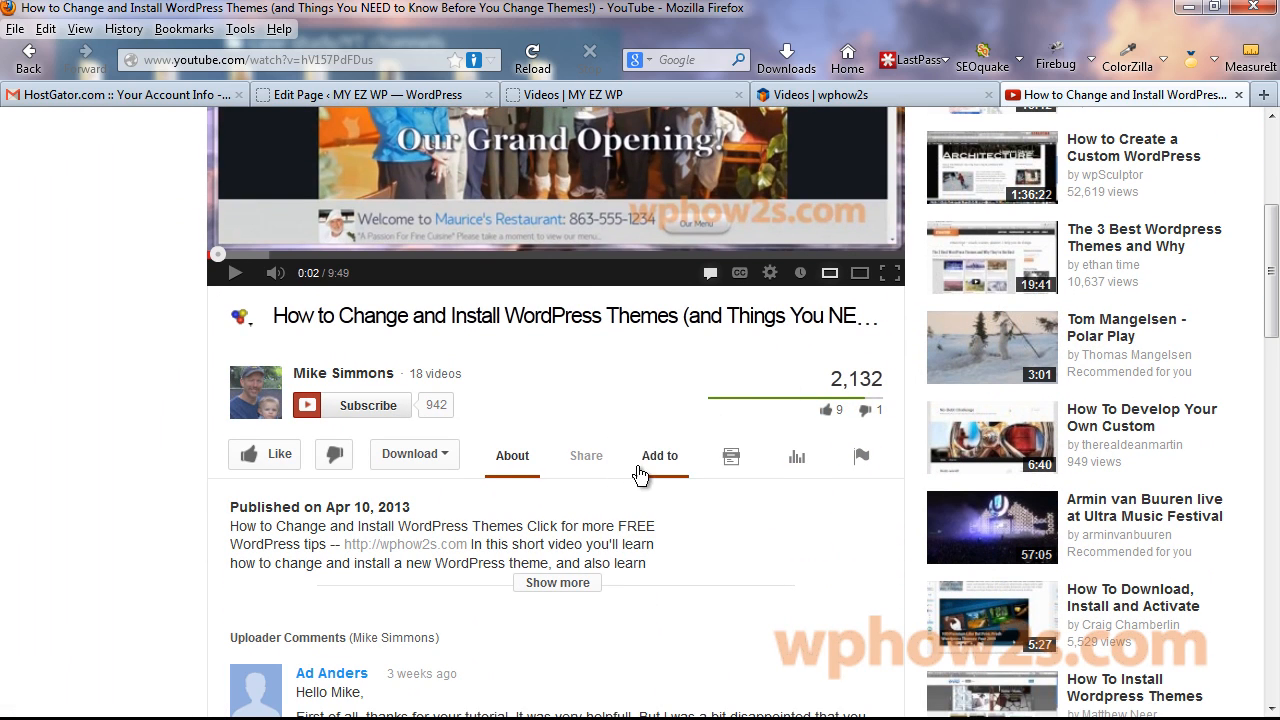
# Copy the video's 560 × 315 iframe embed code from Share > Embed.
pyautogui.click(587, 458)
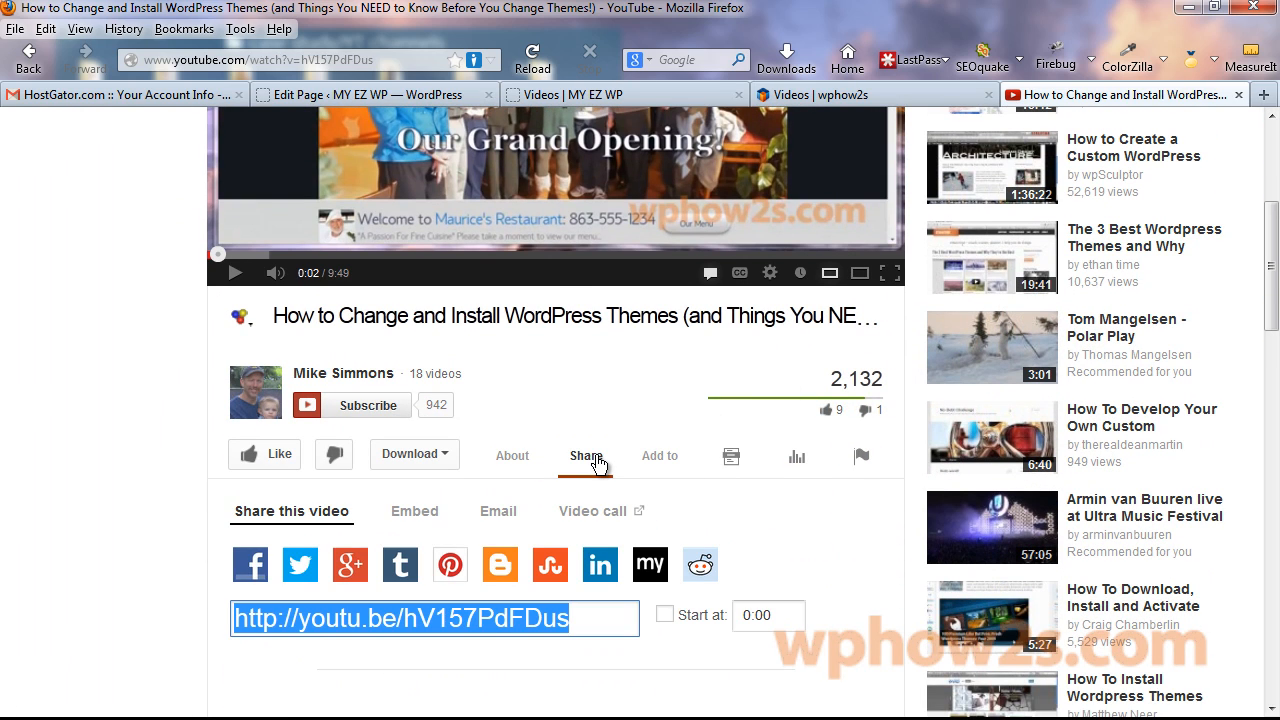
pyautogui.click(432, 514)
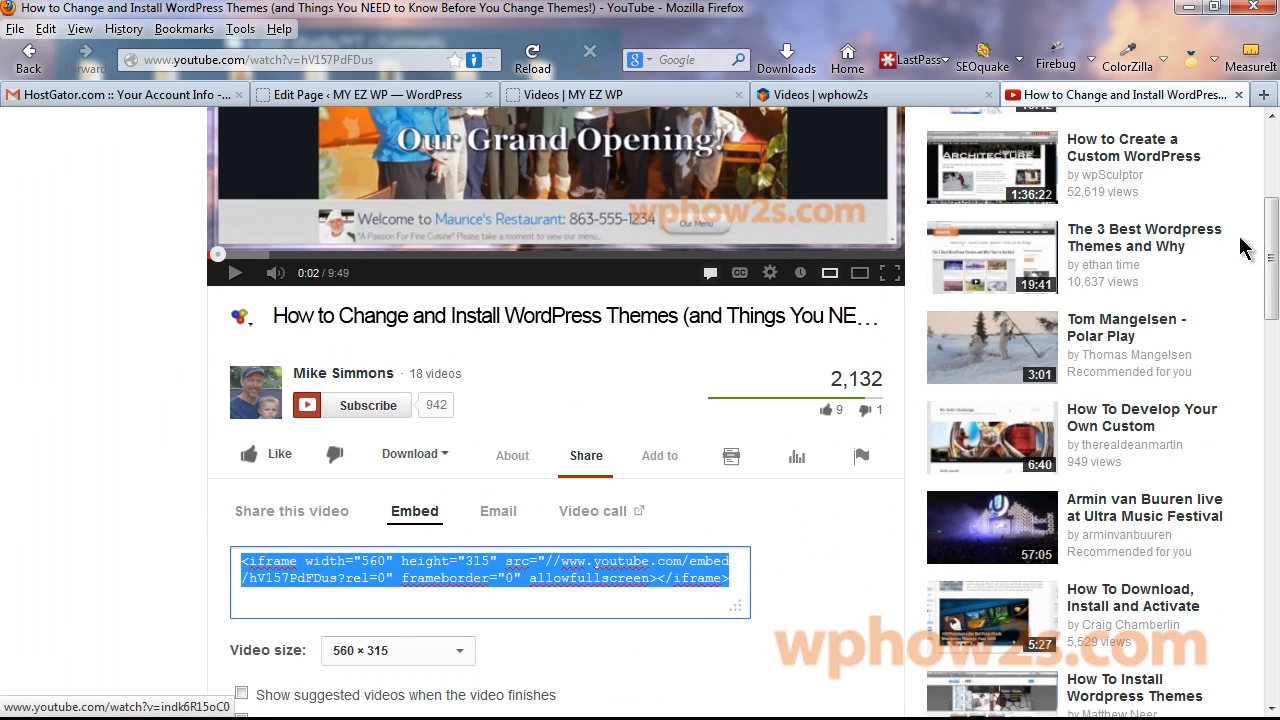
pyautogui.moveTo(1272, 217); pyautogui.dragTo(1237, 290)
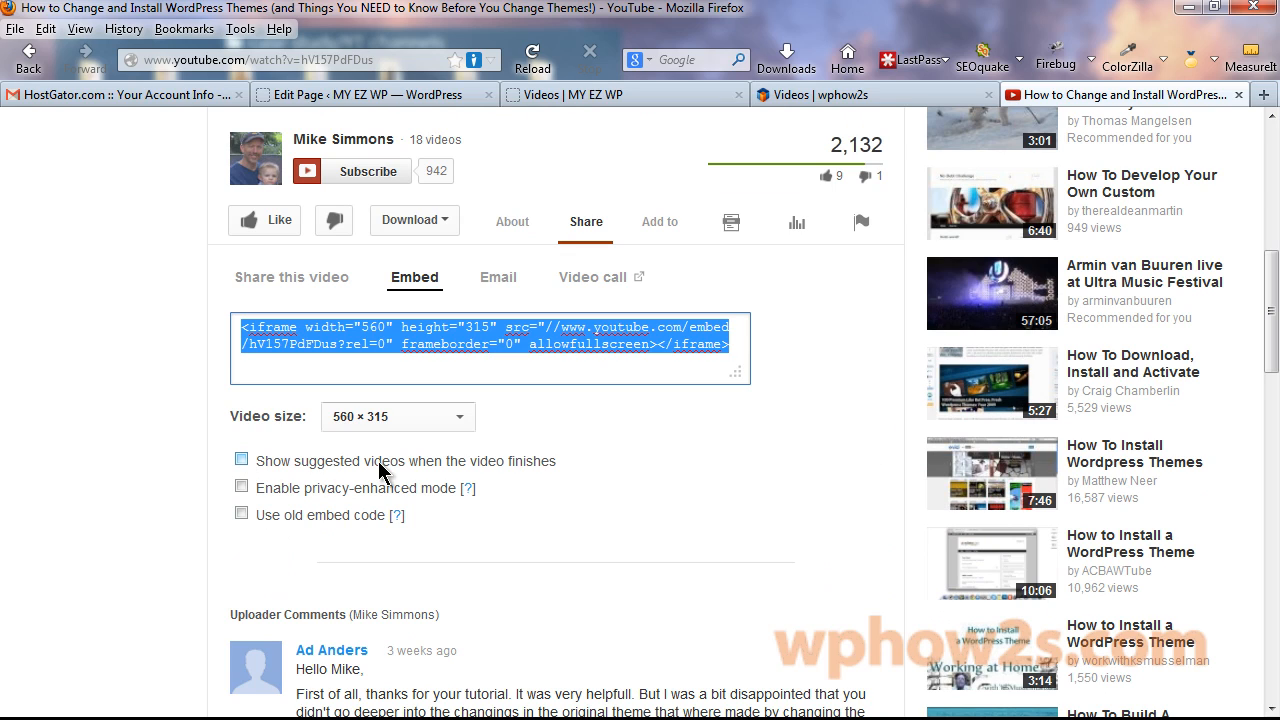
pyautogui.click(463, 418)
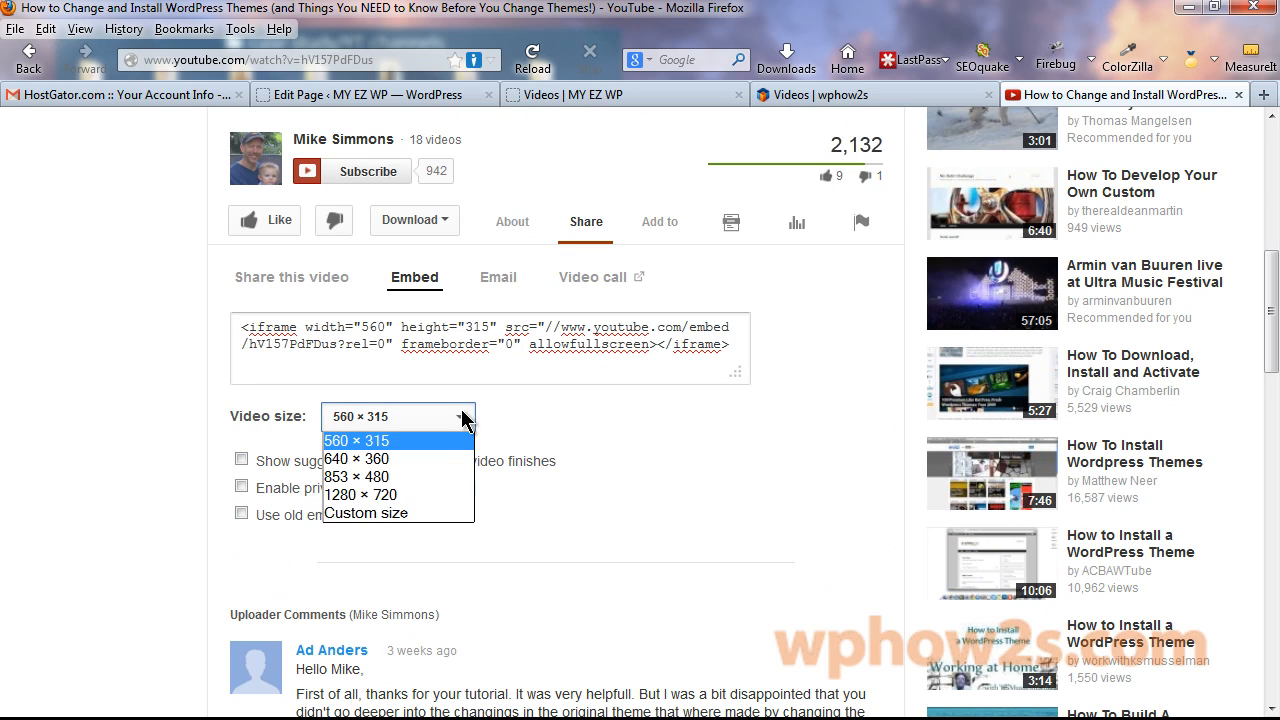
pyautogui.click(378, 515)
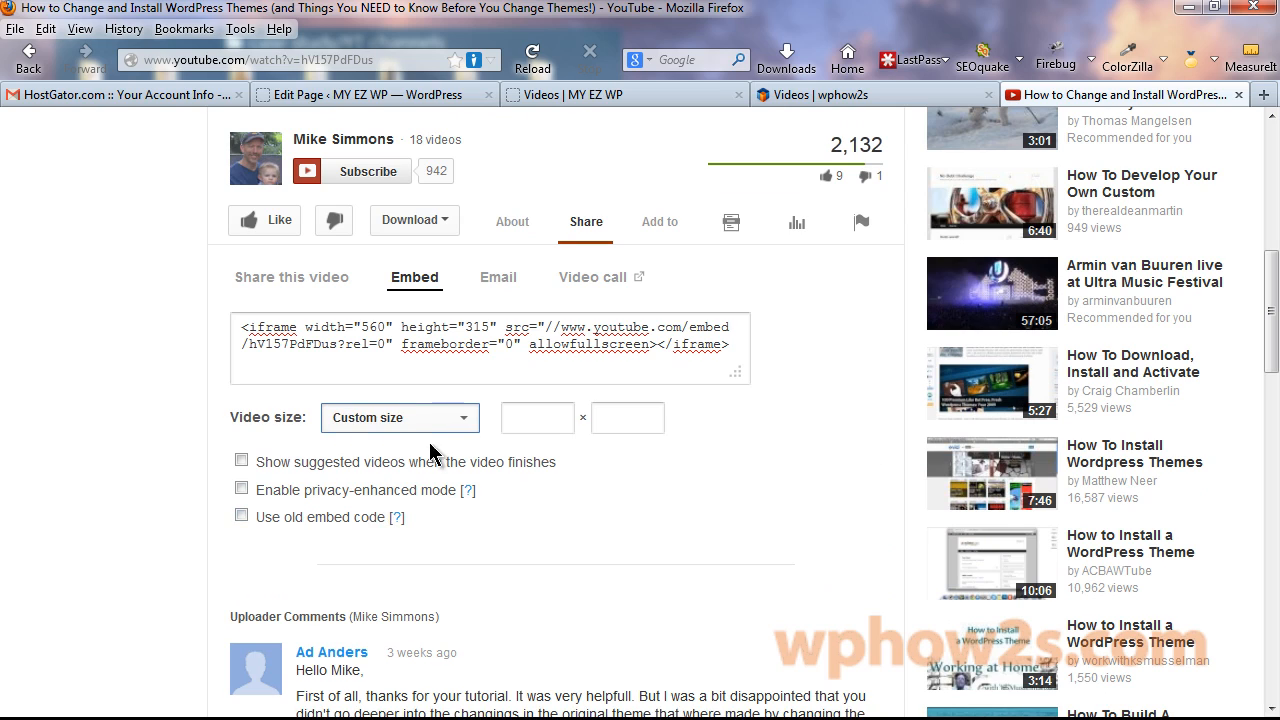
pyautogui.click(470, 420)
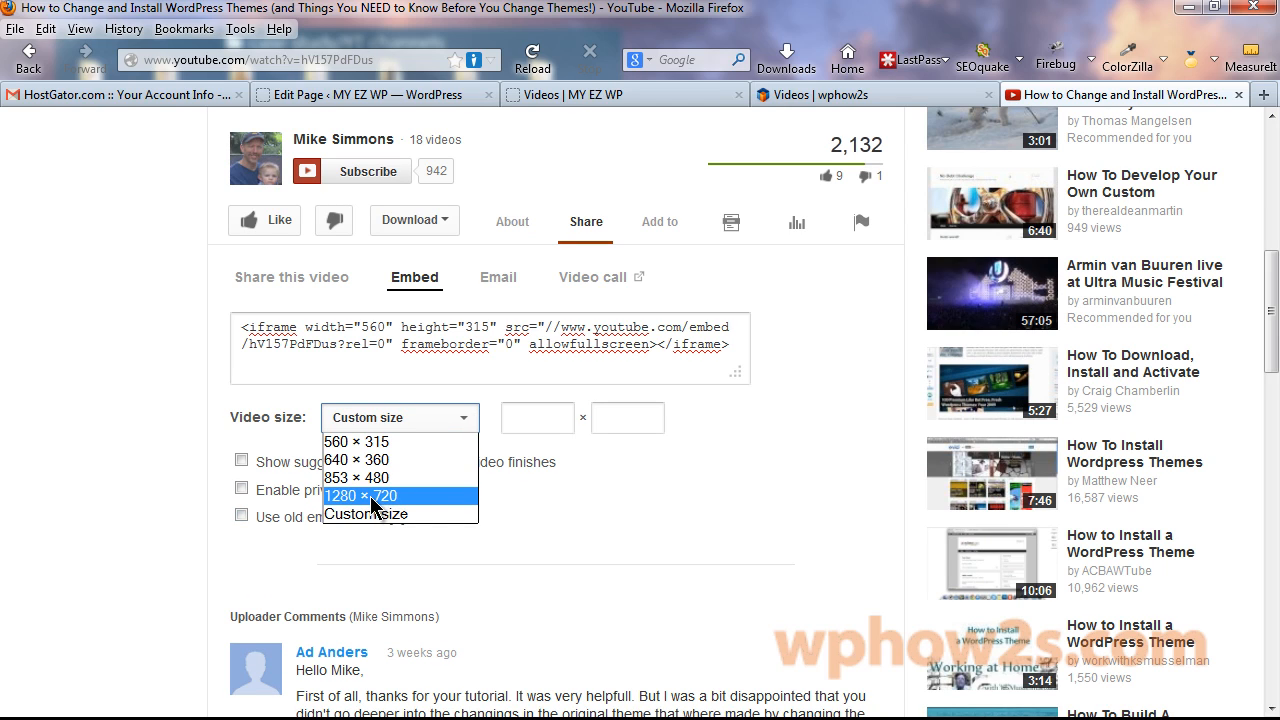
pyautogui.click(441, 341)
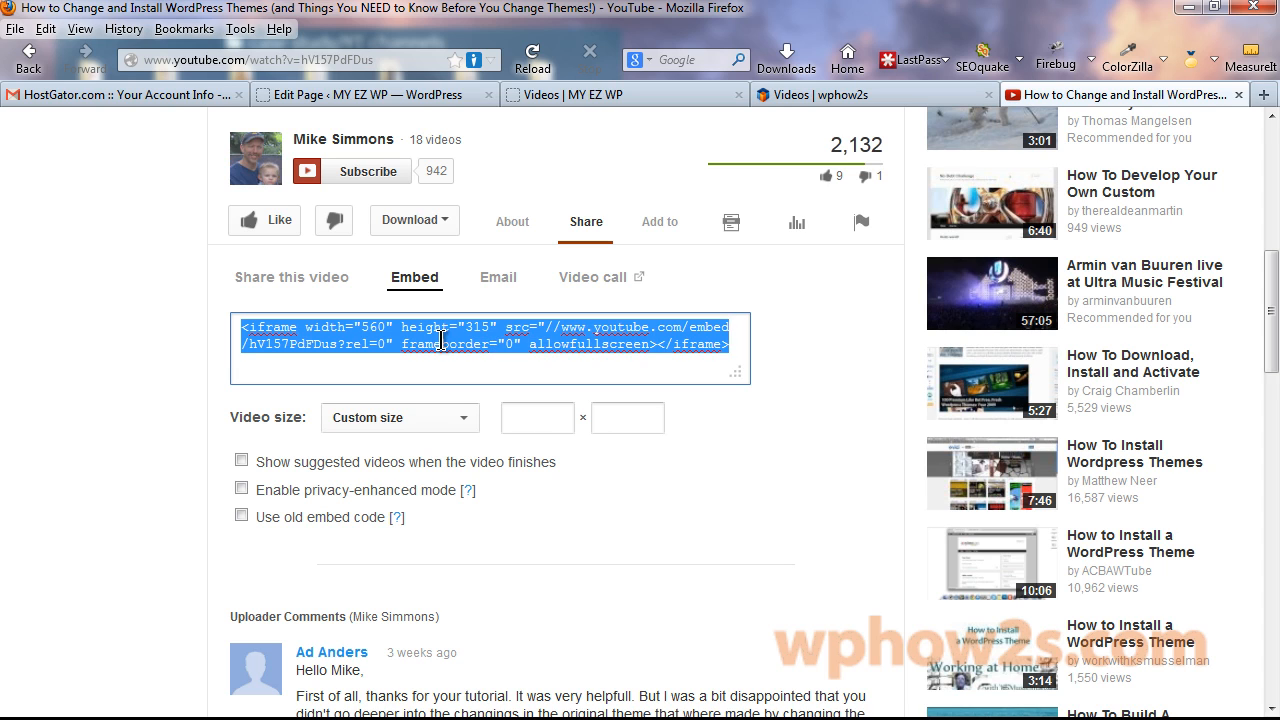
pyautogui.rightClick(441, 341)
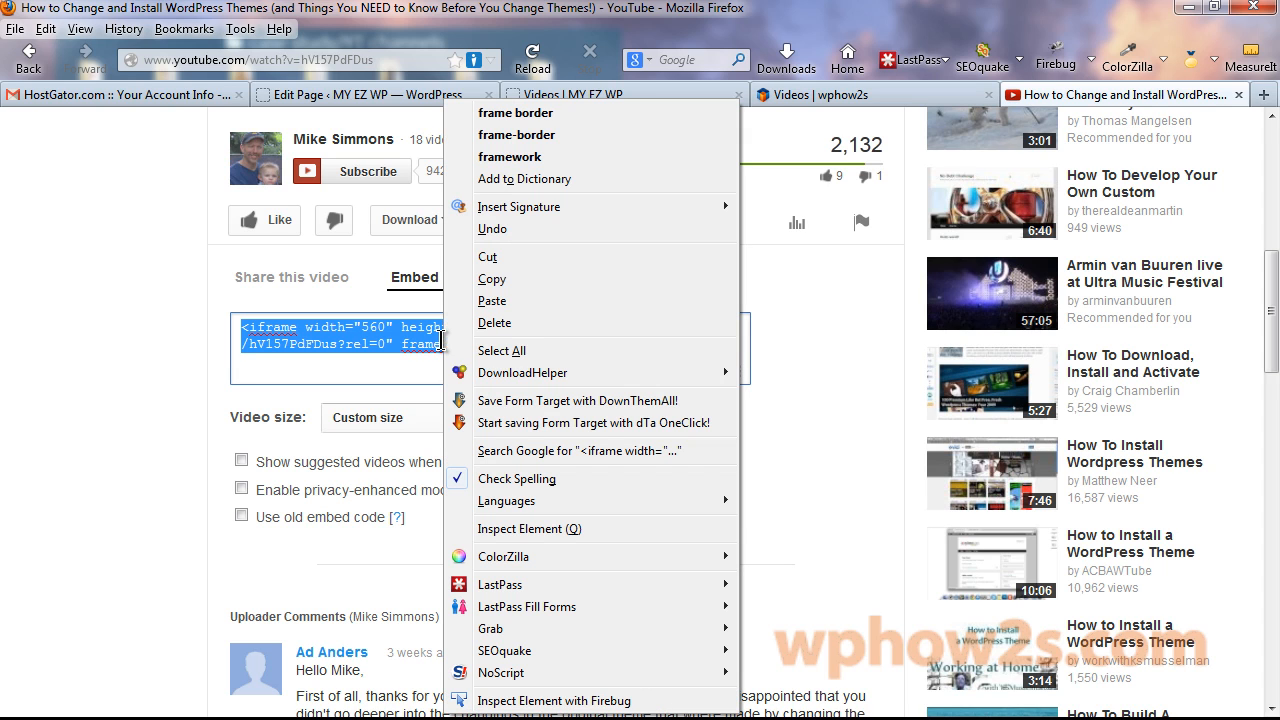
pyautogui.click(491, 281)
pyautogui.click(340, 98)
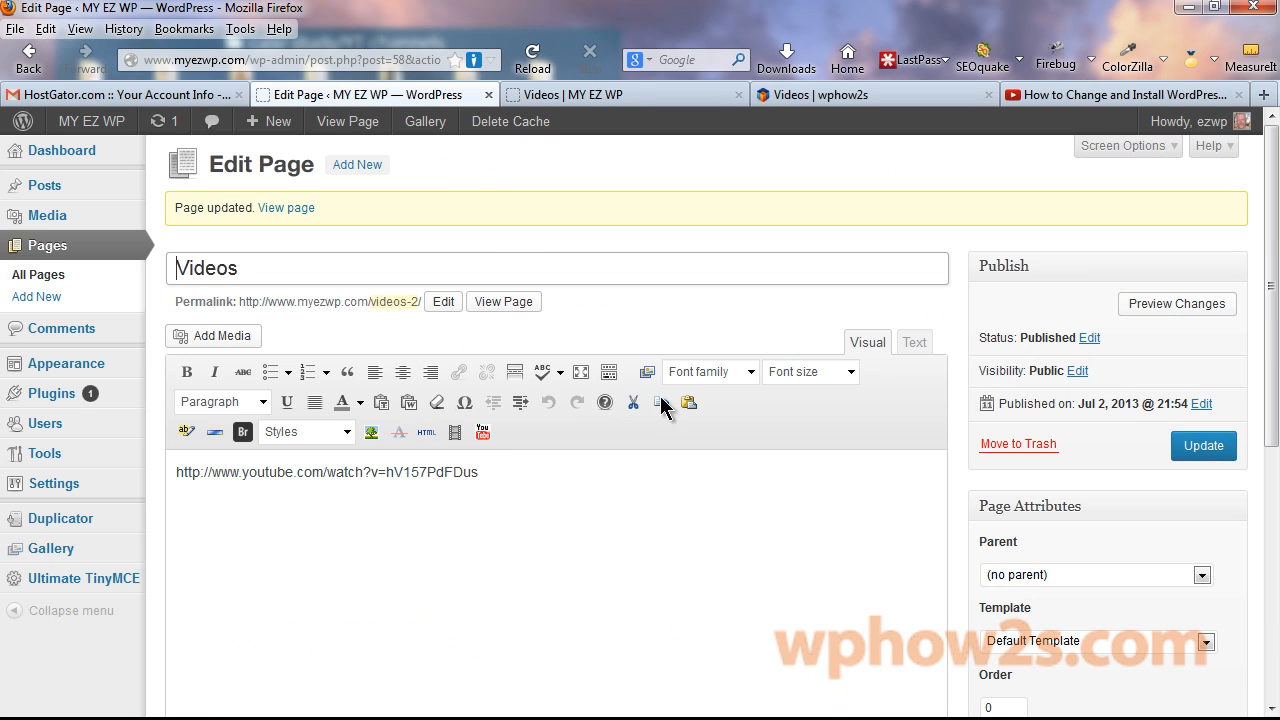
# In Text mode, replace the Videos page's YouTube link with the 560 × 315 iframe embed code and update.
pyautogui.click(914, 342)
pyautogui.hotkey('ctrl', 'a')
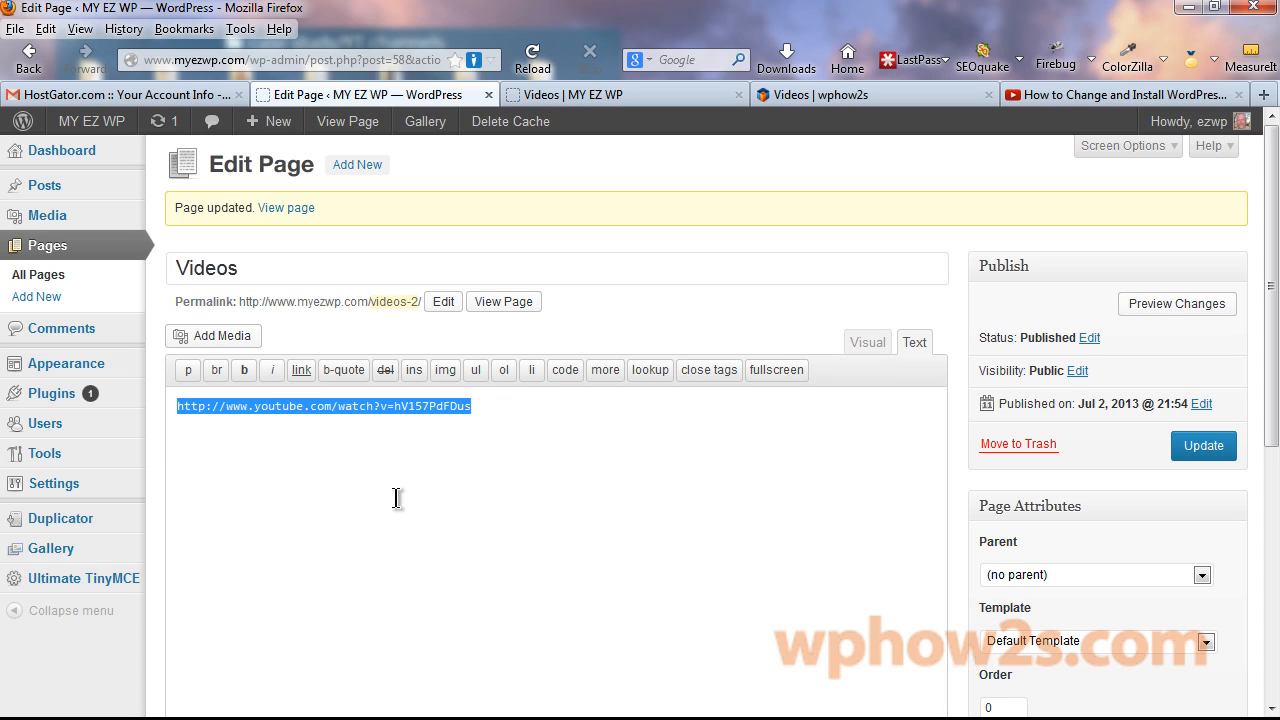
pyautogui.hotkey('ctrl', 'v')
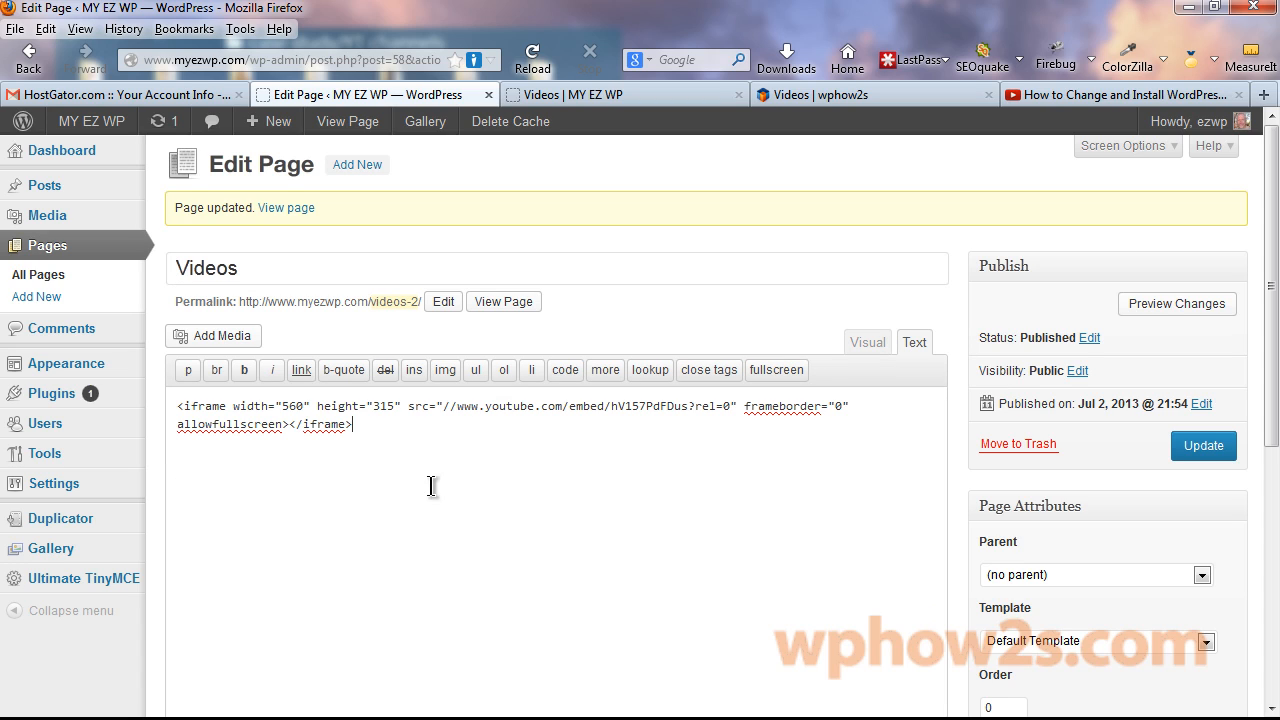
pyautogui.click(1205, 449)
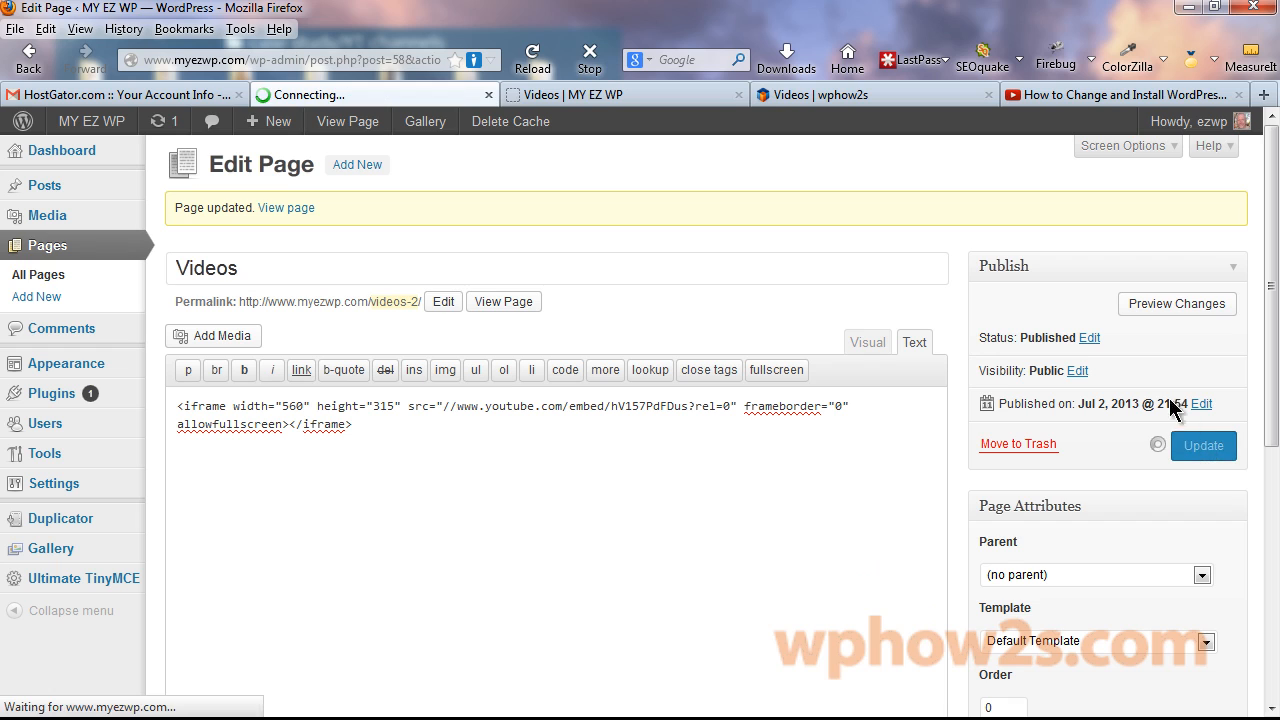
# Reload the live Videos page to see the embedded video.
pyautogui.click(618, 92)
pyautogui.rightClick(618, 92)
pyautogui.click(686, 100)
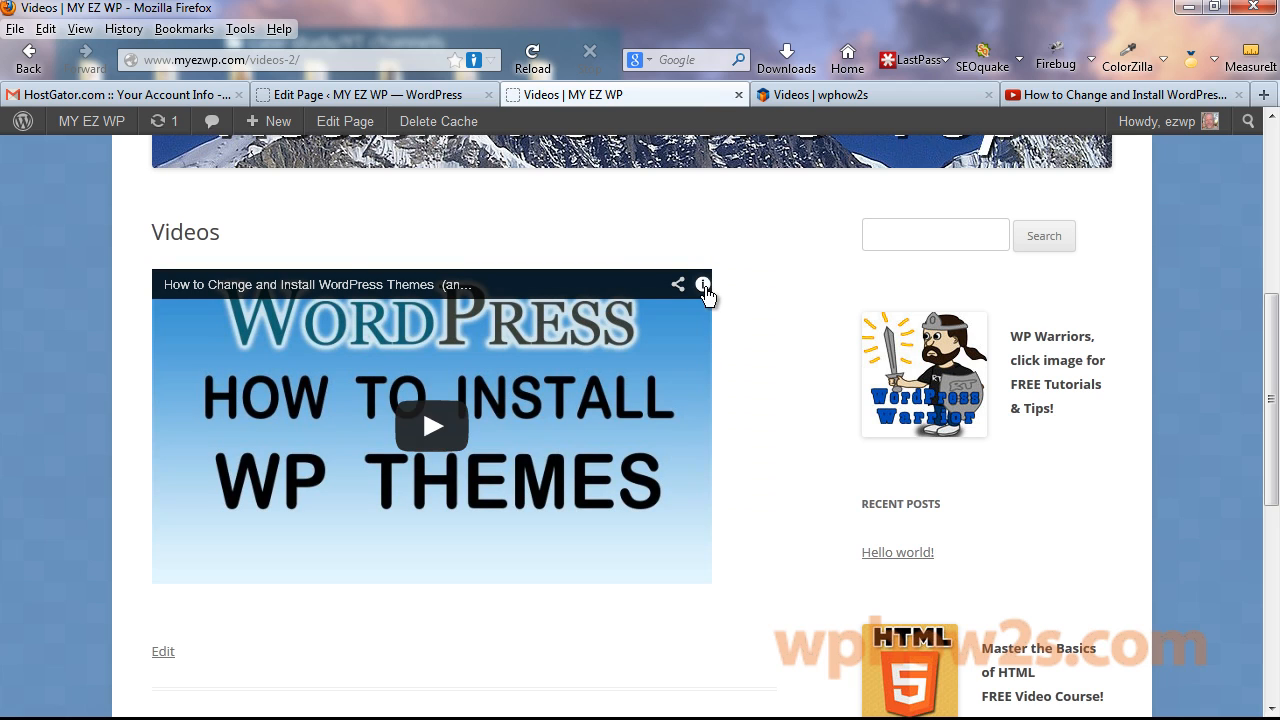
# Swap the iframe code back for the plain YouTube watch URL and update the Videos page.
pyautogui.click(362, 98)
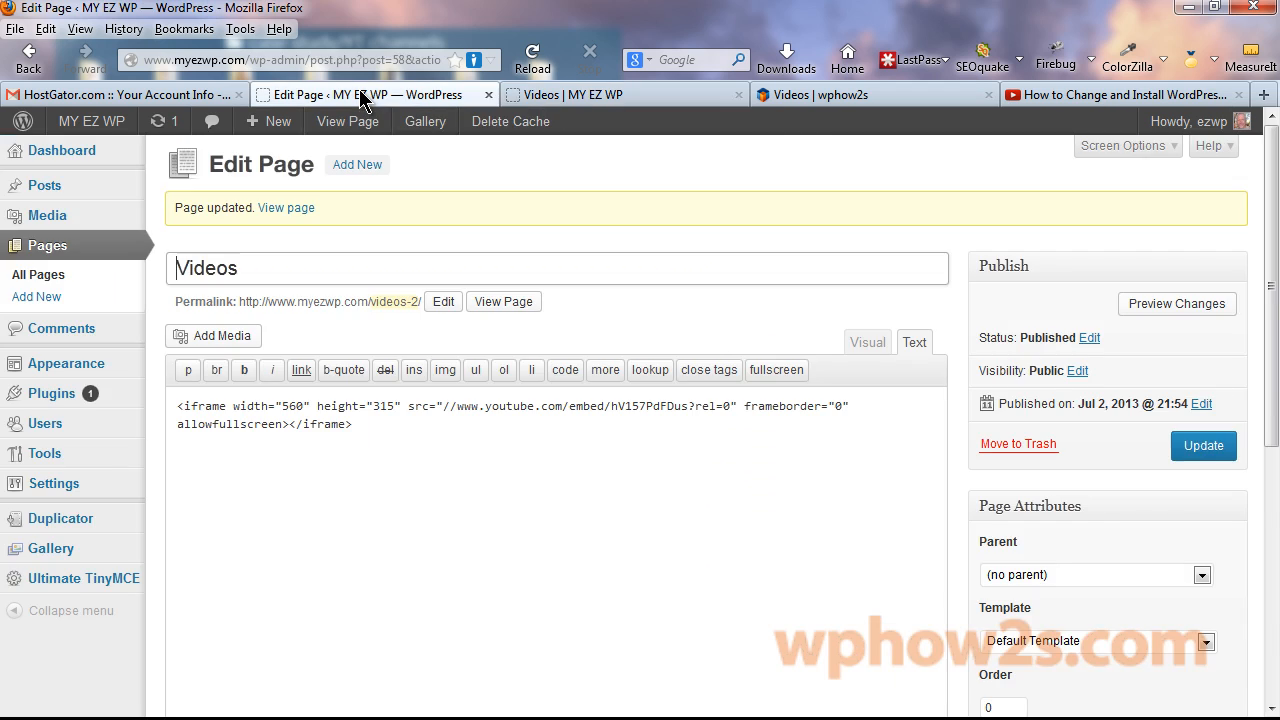
pyautogui.moveTo(358, 430); pyautogui.dragTo(160, 405)
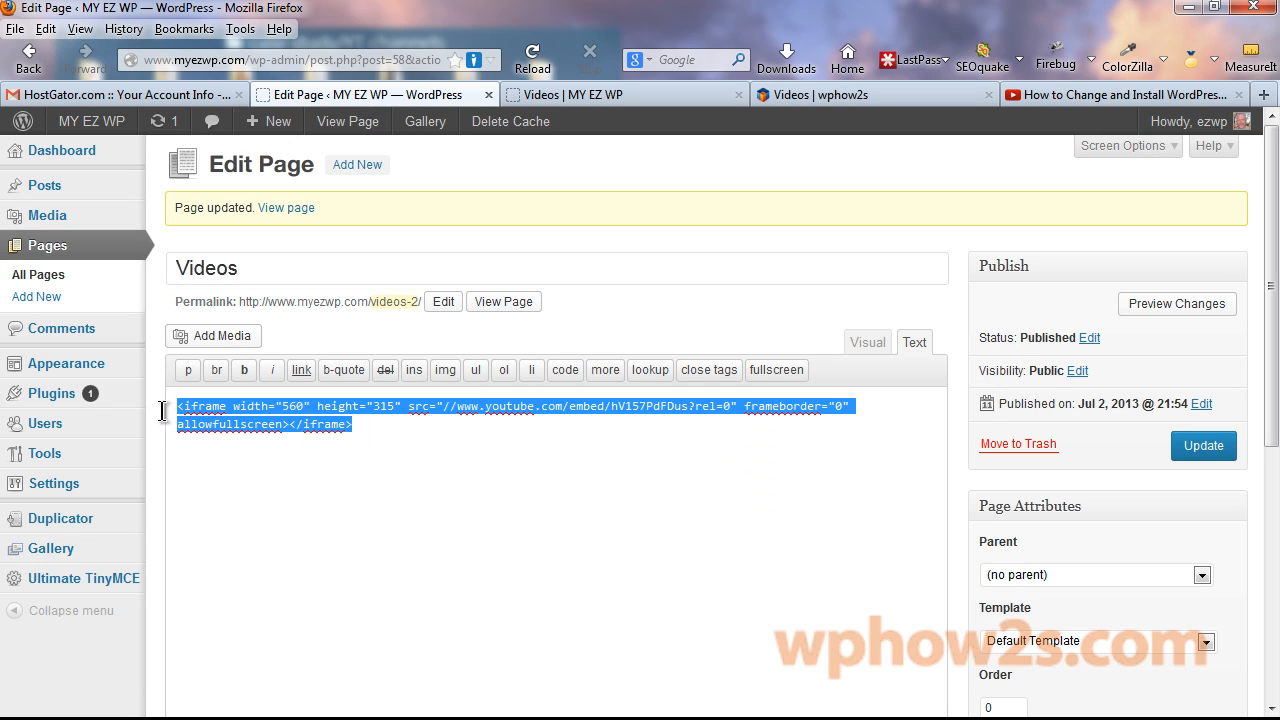
pyautogui.hotkey('ctrl', 'v')
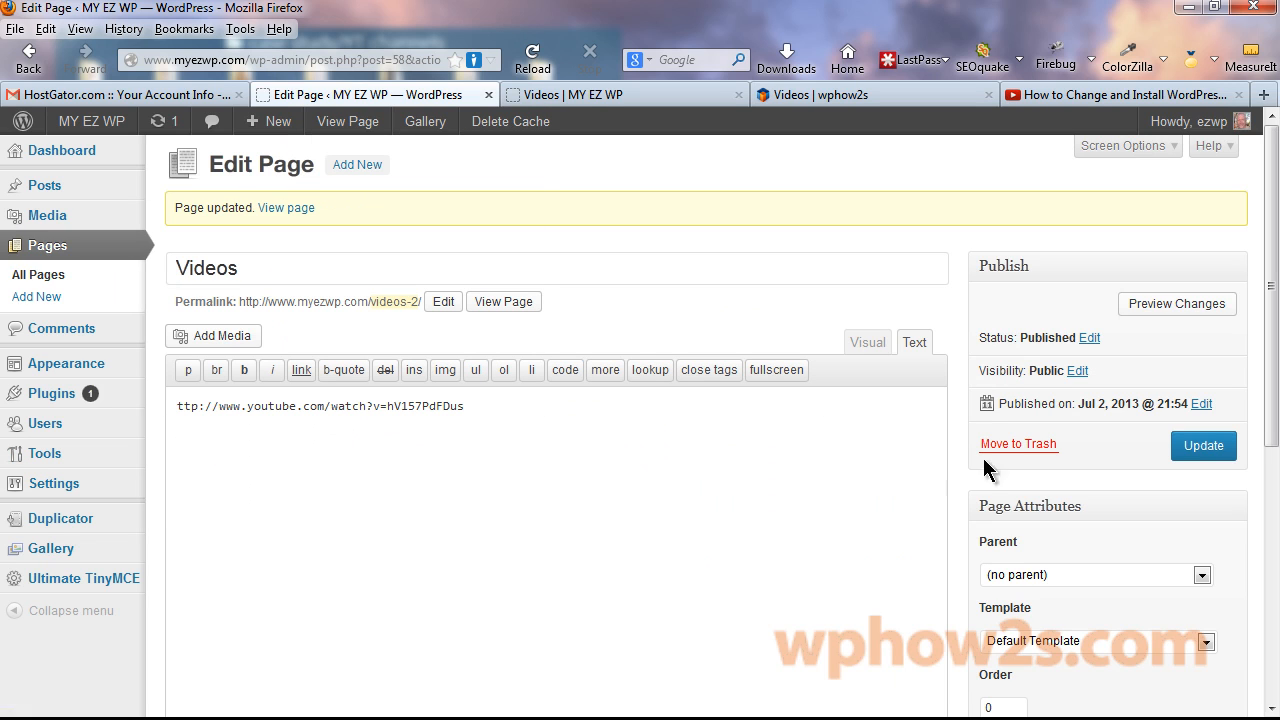
pyautogui.click(1212, 452)
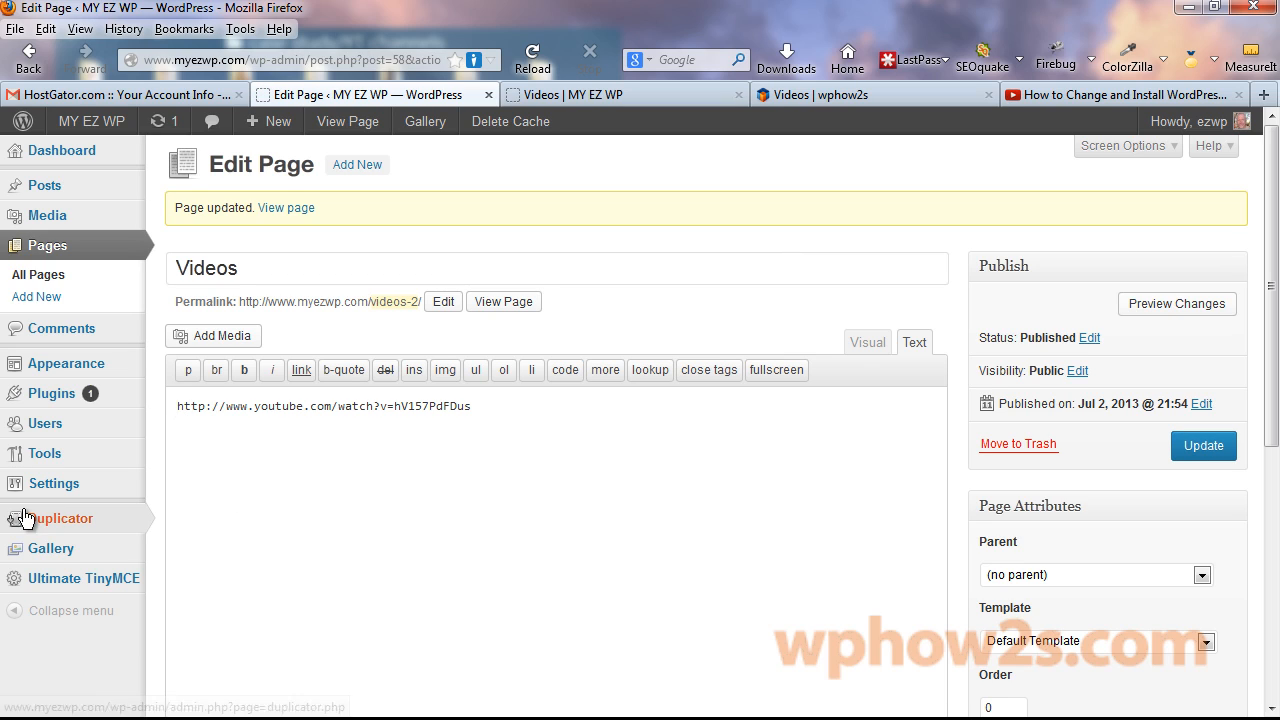
# Paste the video-tutorials intro paragraph above the URL, leaving the link on its own line.
pyautogui.moveTo(40, 515)
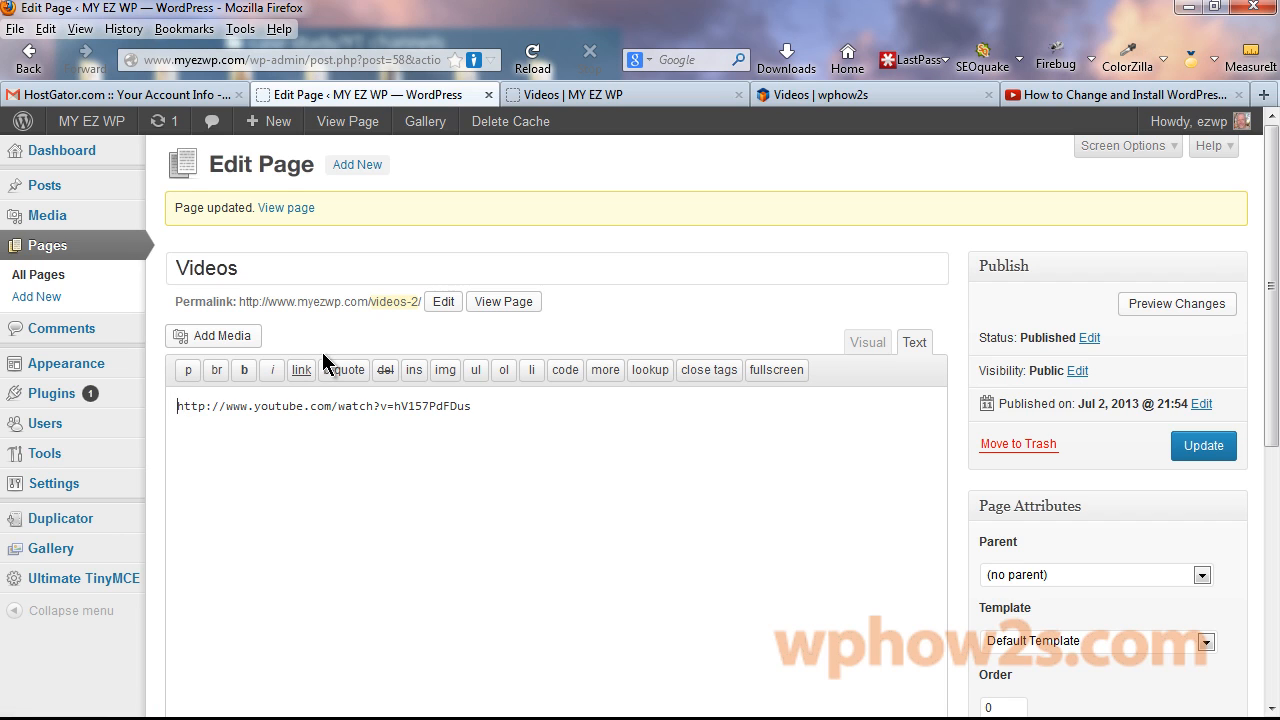
pyautogui.hotkey('ctrl', 'v')
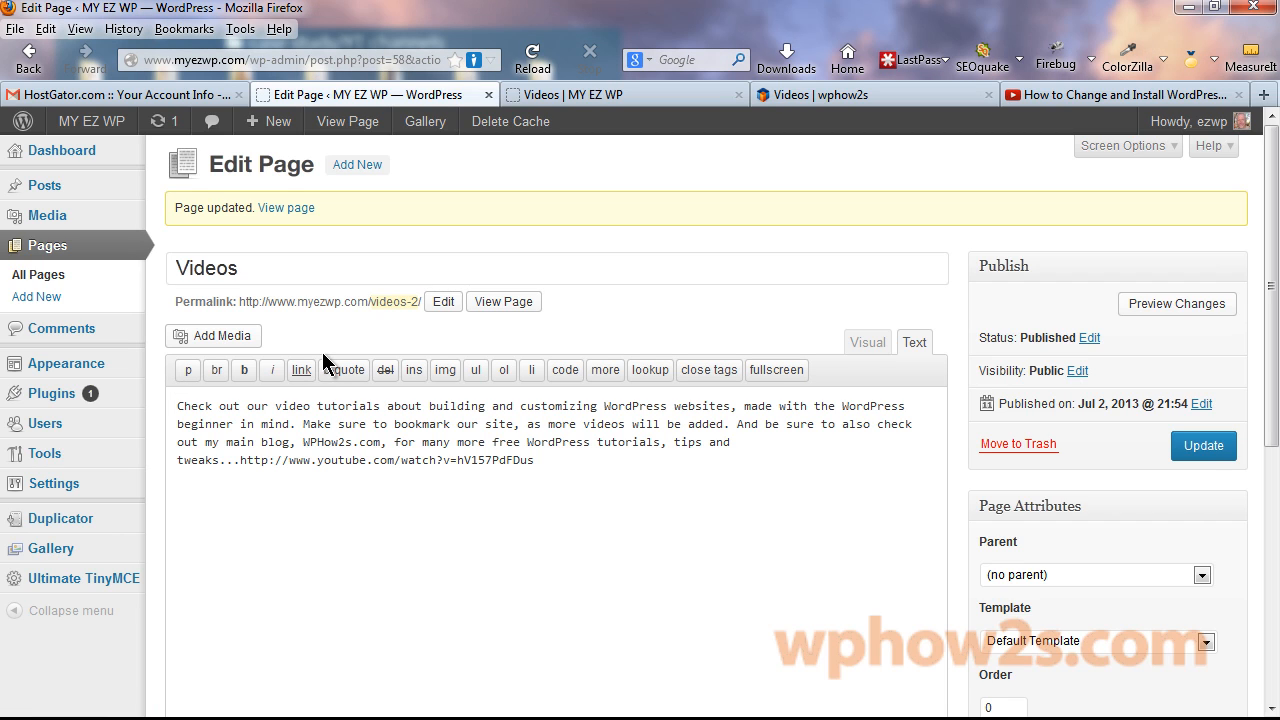
pyautogui.press('Return')
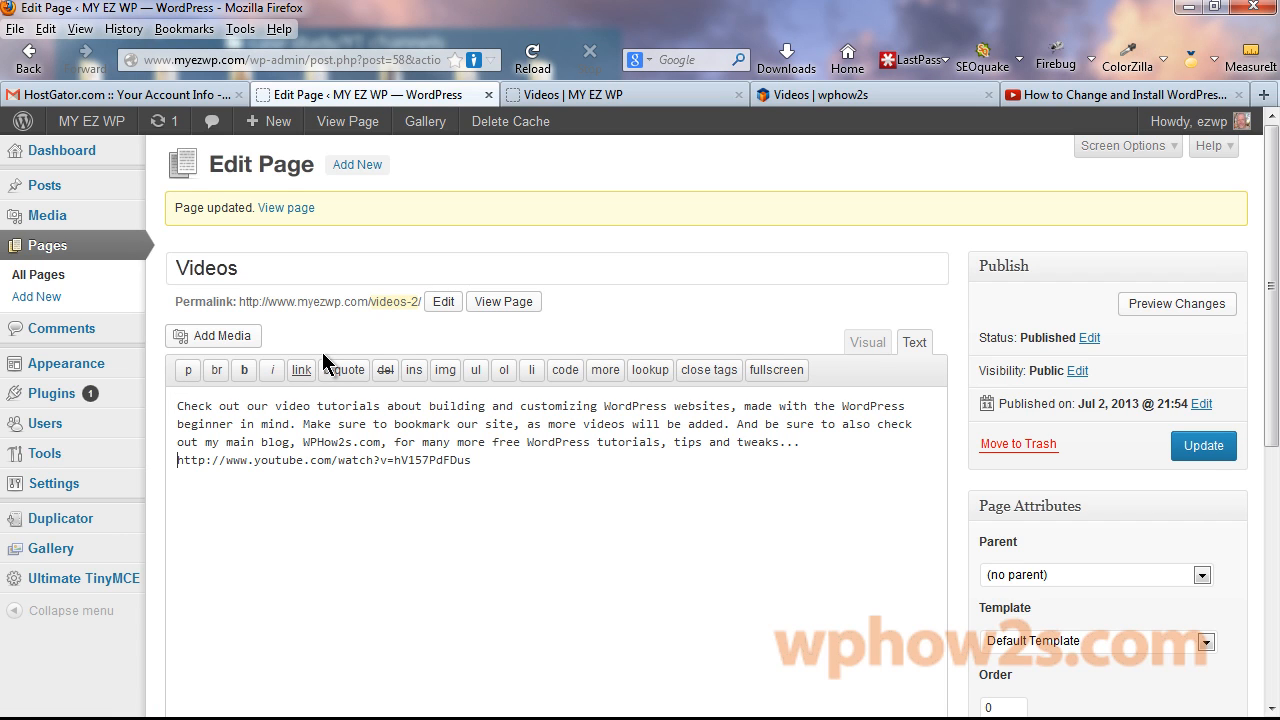
pyautogui.press('Return')
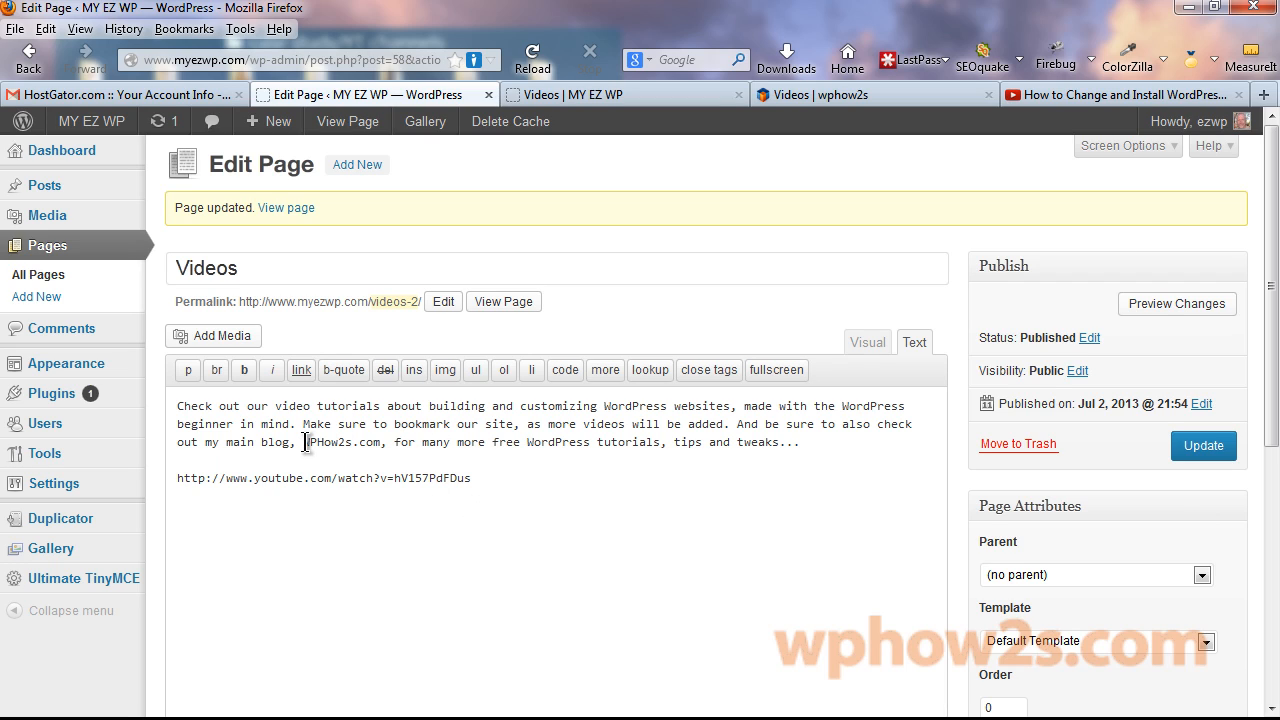
pyautogui.moveTo(305, 442); pyautogui.dragTo(363, 443)
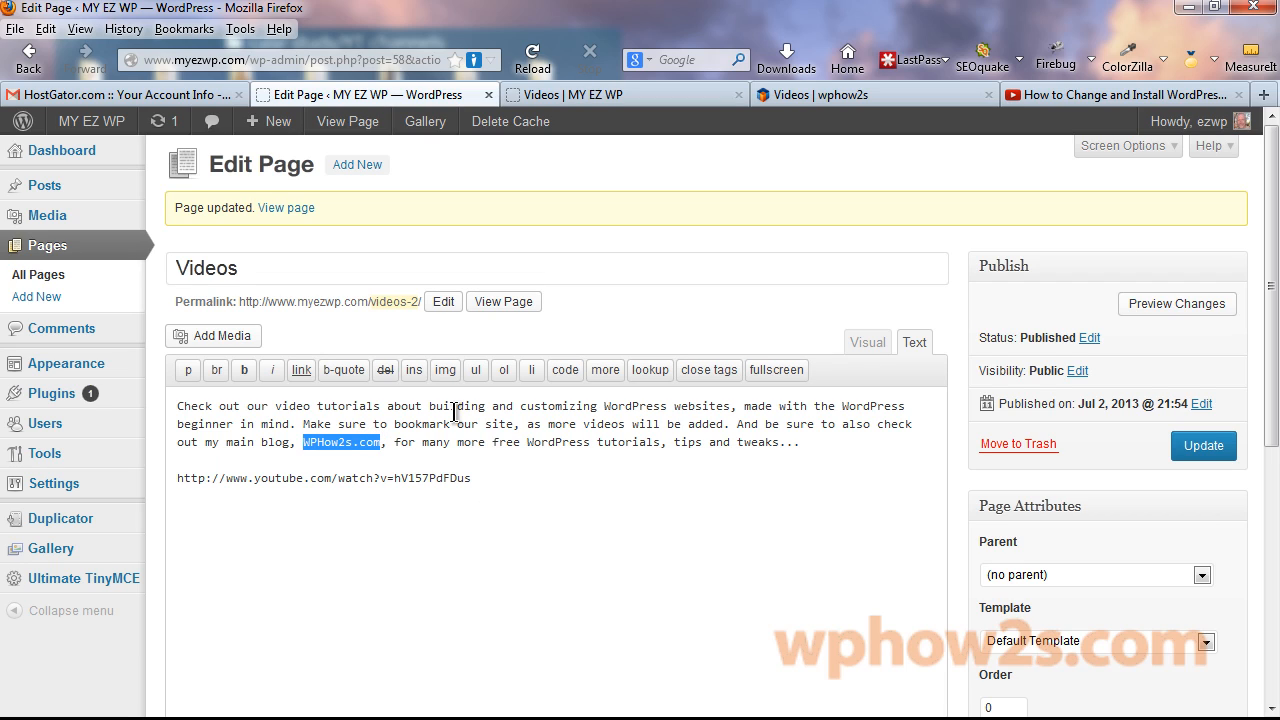
pyautogui.click(575, 499)
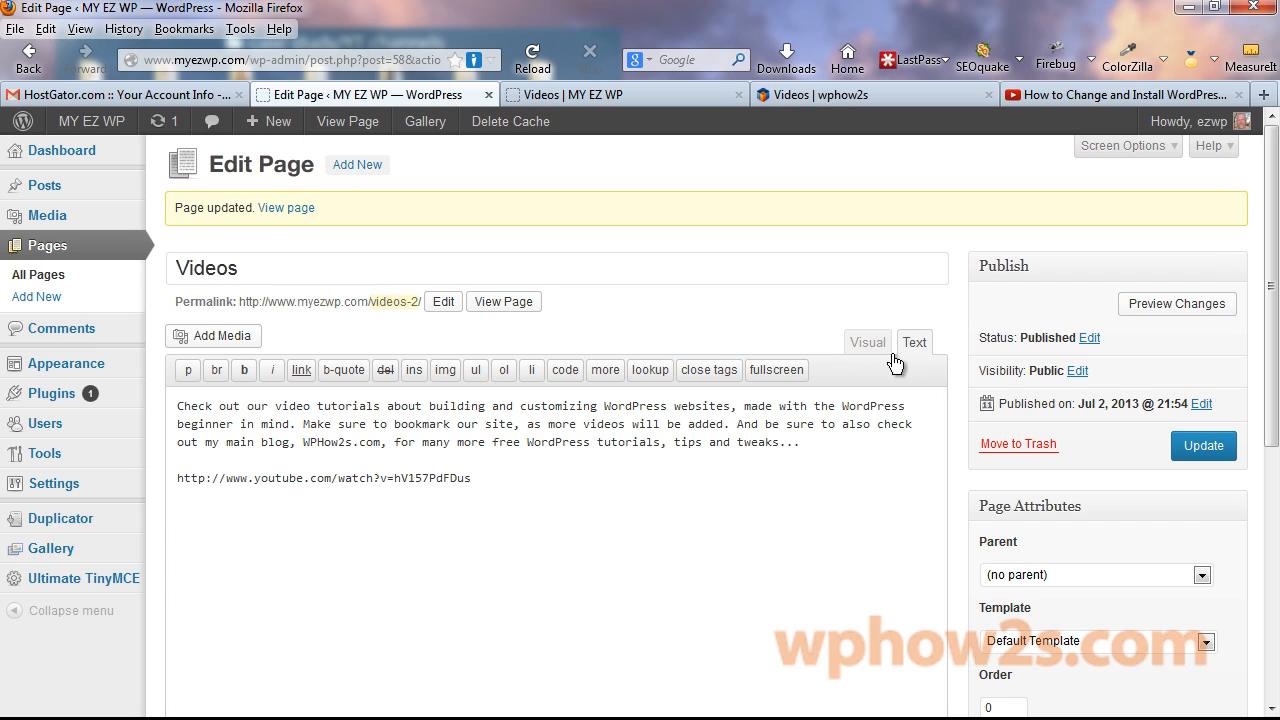
pyautogui.click(884, 342)
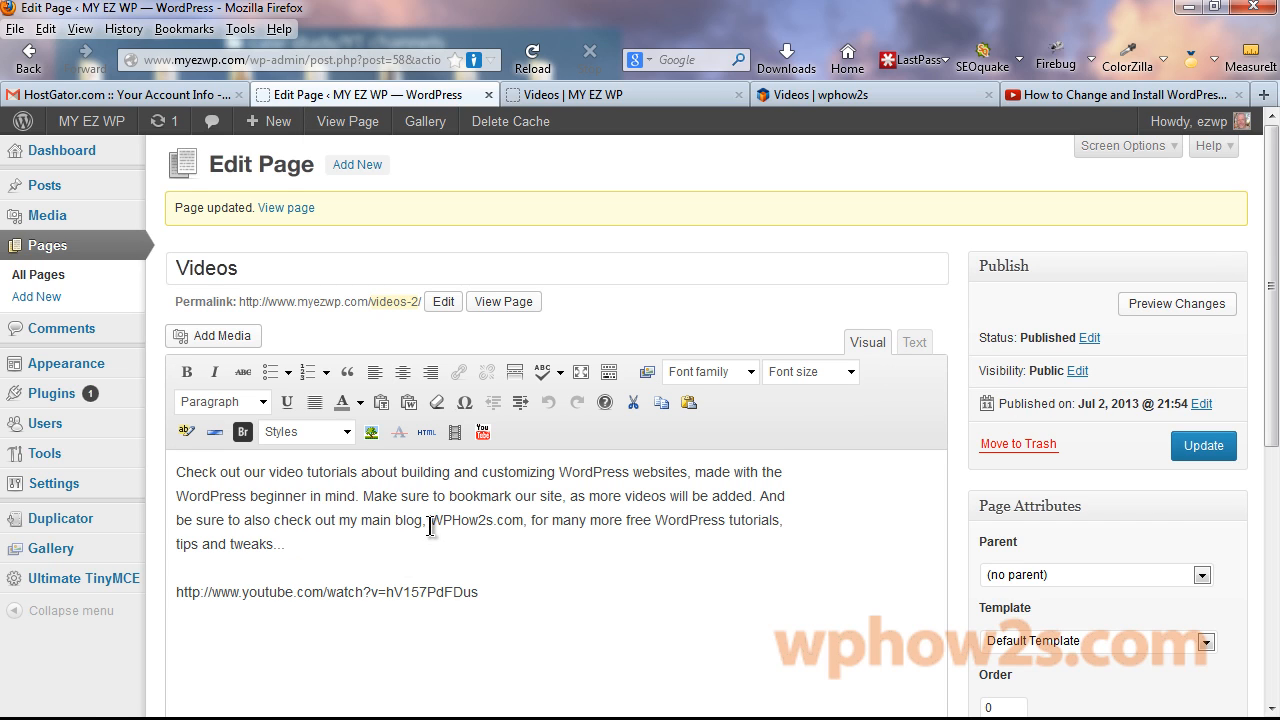
pyautogui.moveTo(433, 520); pyautogui.dragTo(523, 521)
pyautogui.click(459, 373)
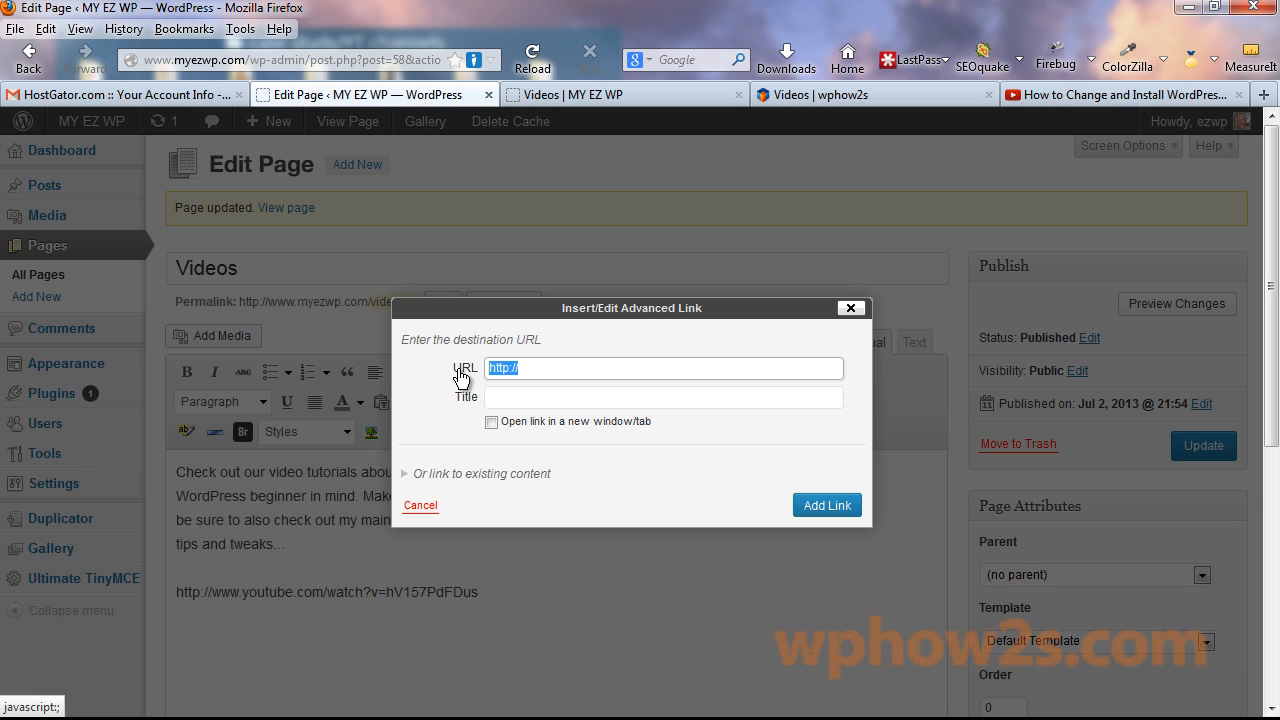
pyautogui.click(531, 372)
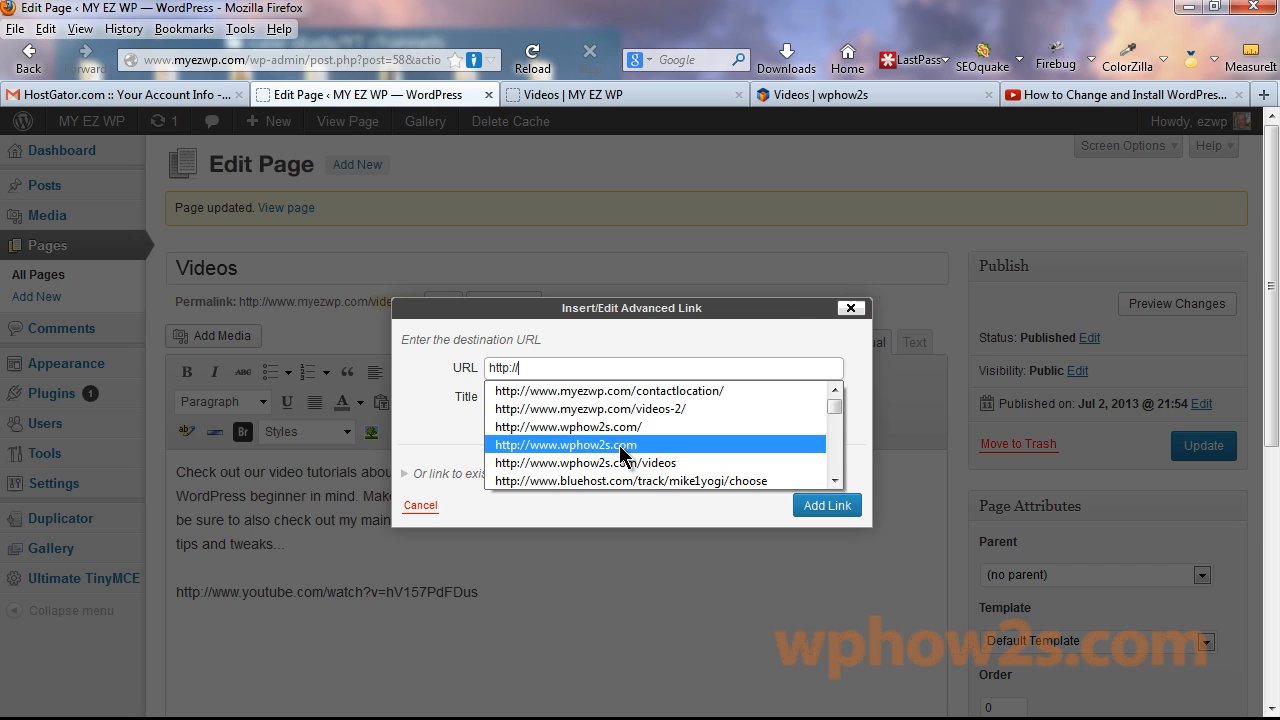
pyautogui.click(621, 428)
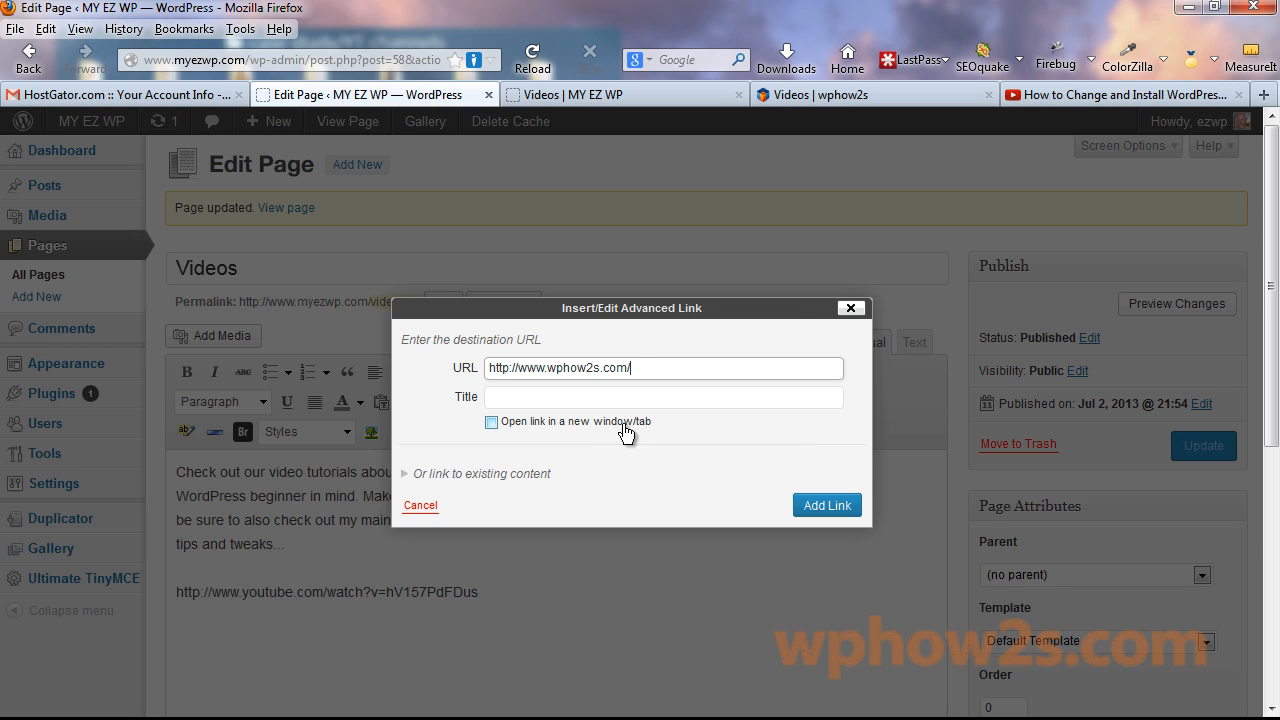
pyautogui.click(826, 506)
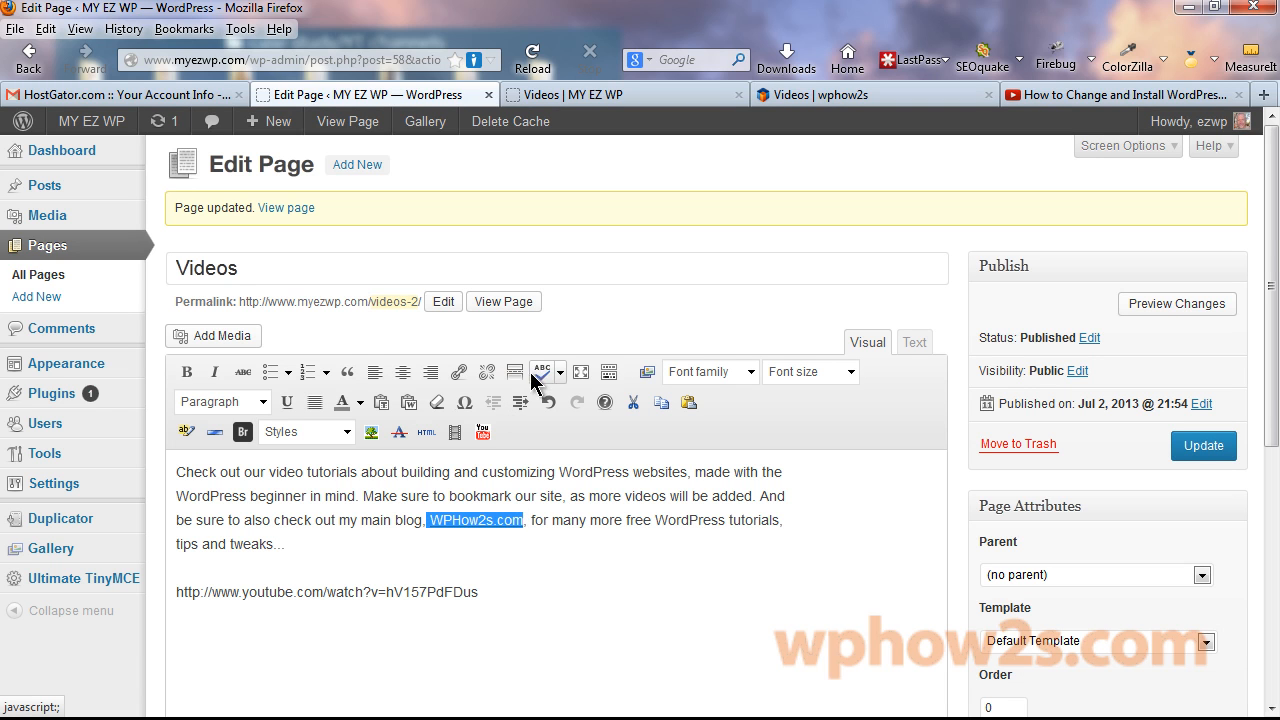
# Make the WPHow2s.com link open in a new tab and update the Videos page.
pyautogui.click(456, 370)
pyautogui.press('Escape')
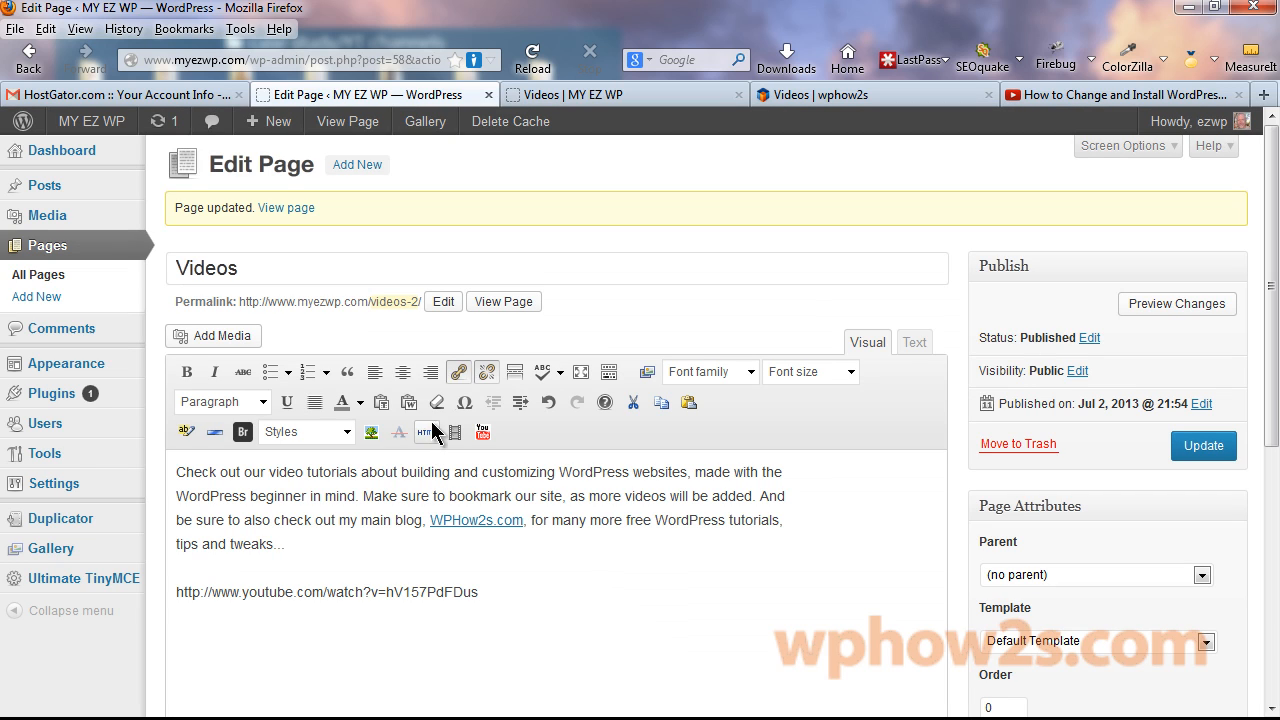
pyautogui.click(459, 372)
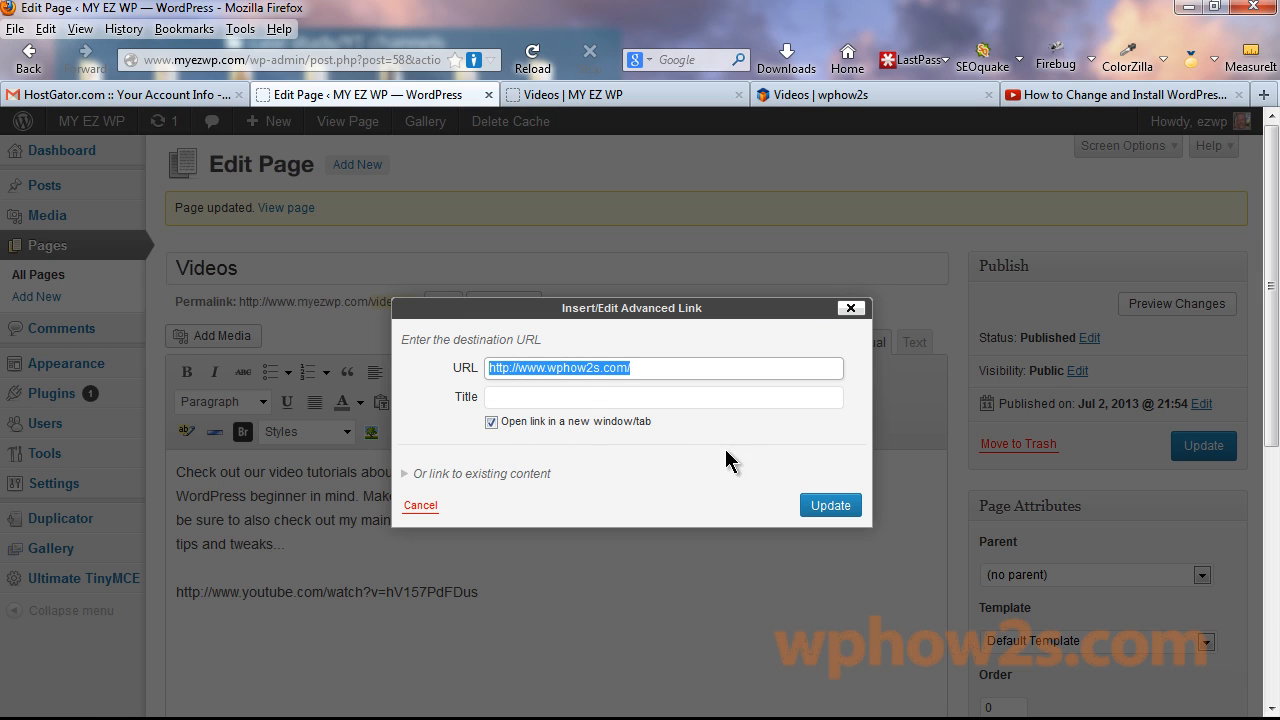
pyautogui.click(830, 506)
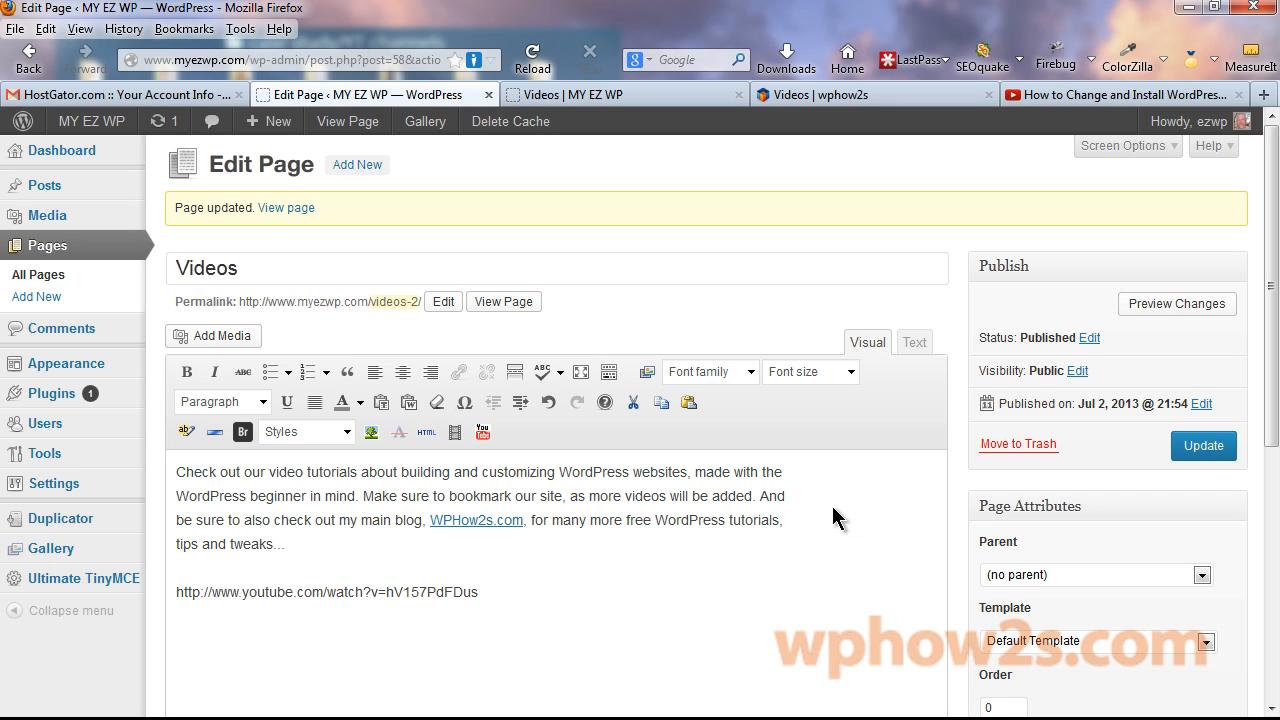
pyautogui.click(1201, 449)
# Reload the live Videos page and check the linked intro above the embedded video.
pyautogui.click(551, 95)
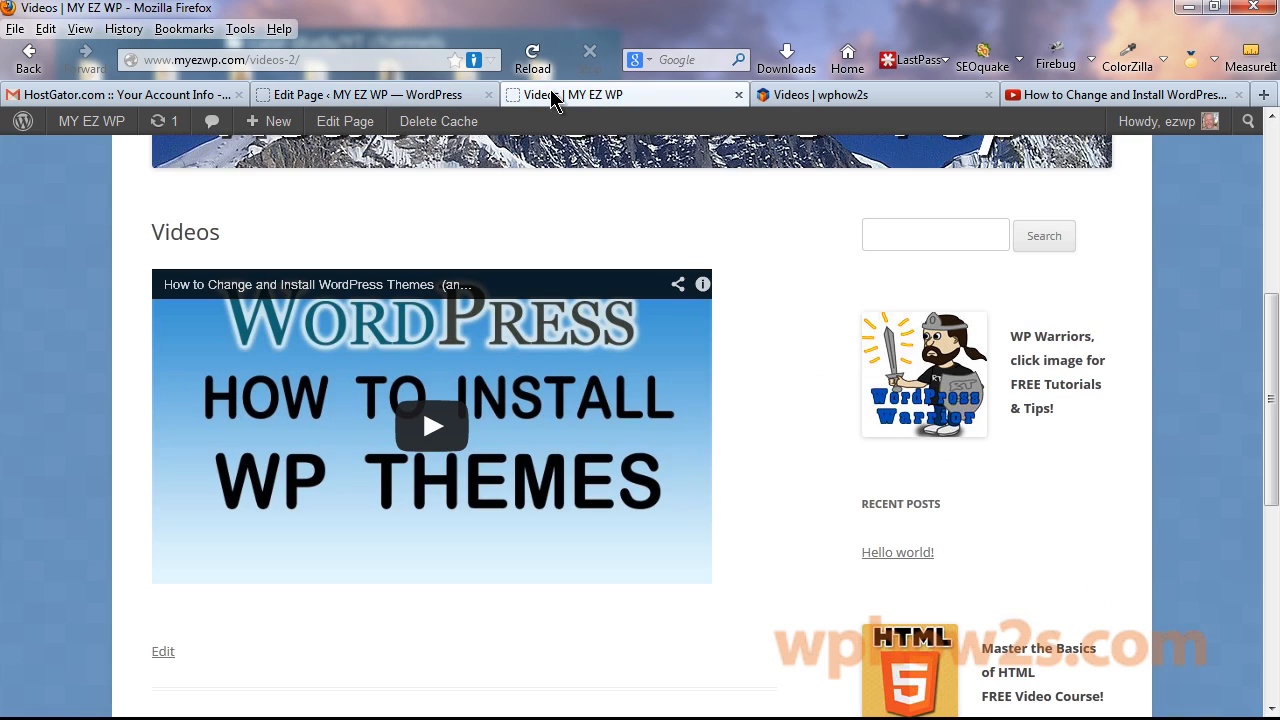
pyautogui.rightClick(551, 95)
pyautogui.click(636, 104)
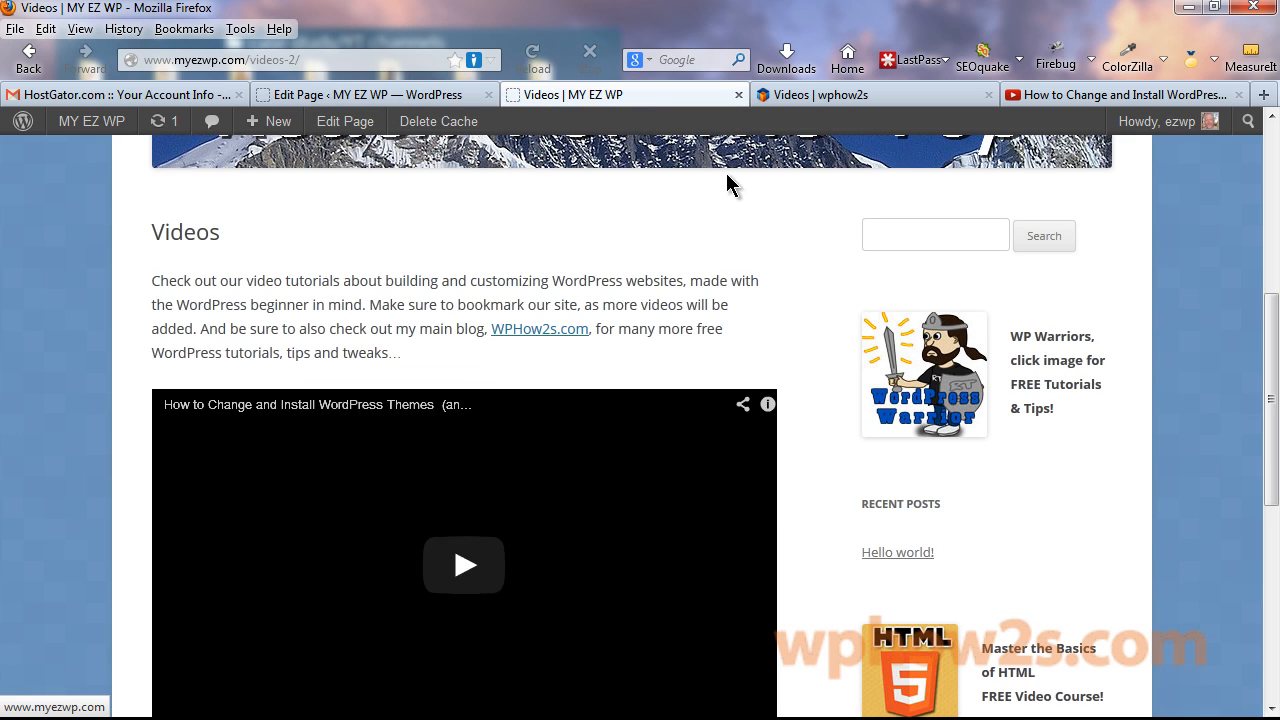
pyautogui.moveTo(1271, 323)
pyautogui.mouseDown()
pyautogui.moveTo(1271, 408)
pyautogui.moveTo(1264, 325)
pyautogui.mouseUp()
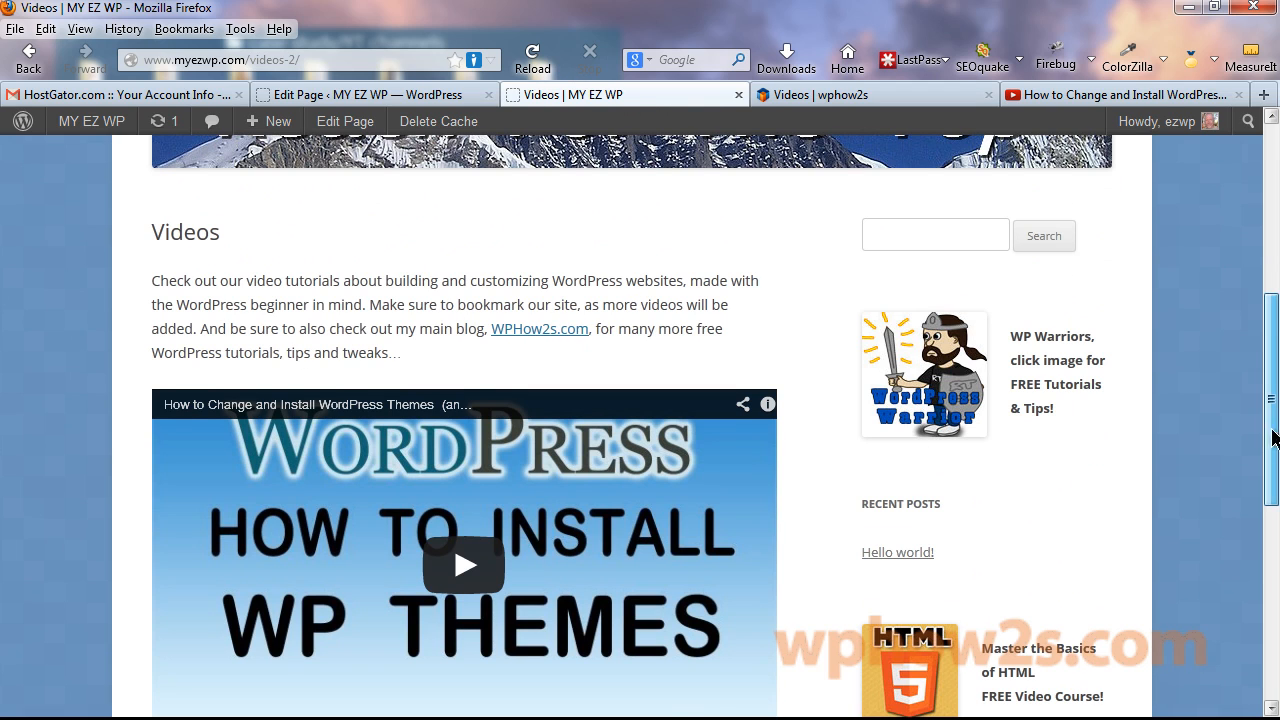
pyautogui.scroll(5, 1271, 434)
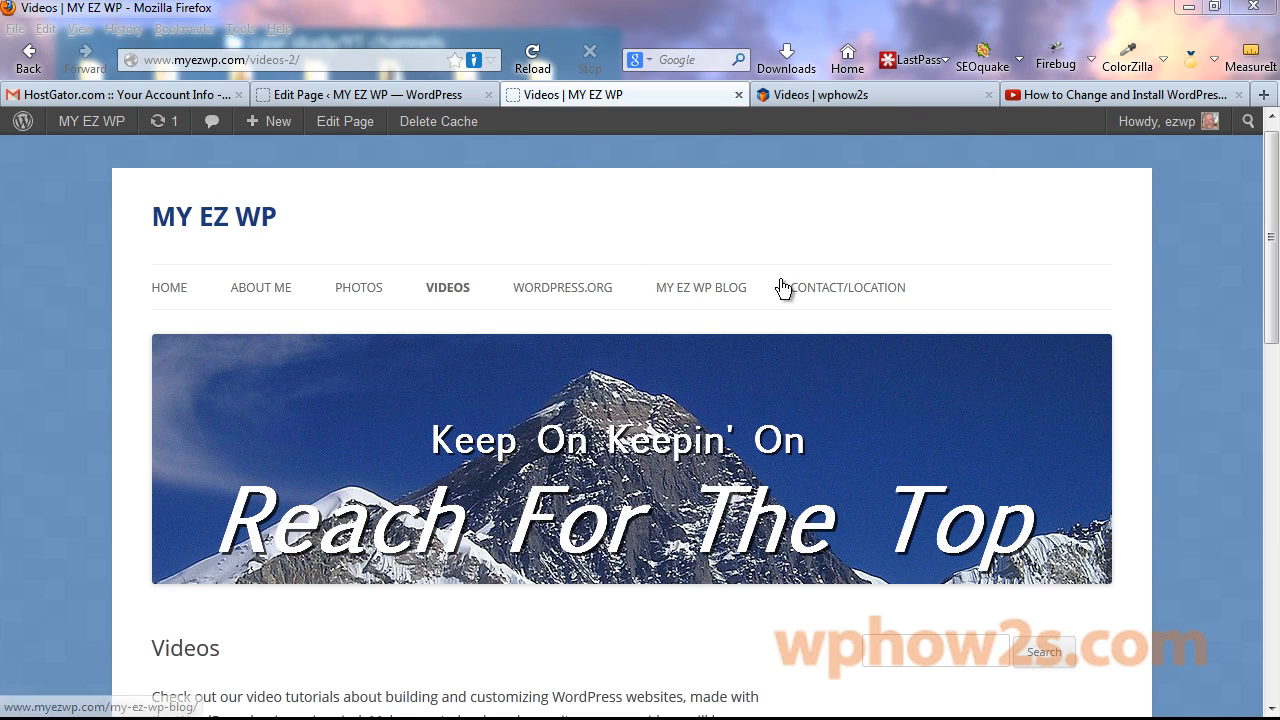
# Open the My EZ WP Blog page on the site, then the admin All Pages list.
pyautogui.click(703, 290)
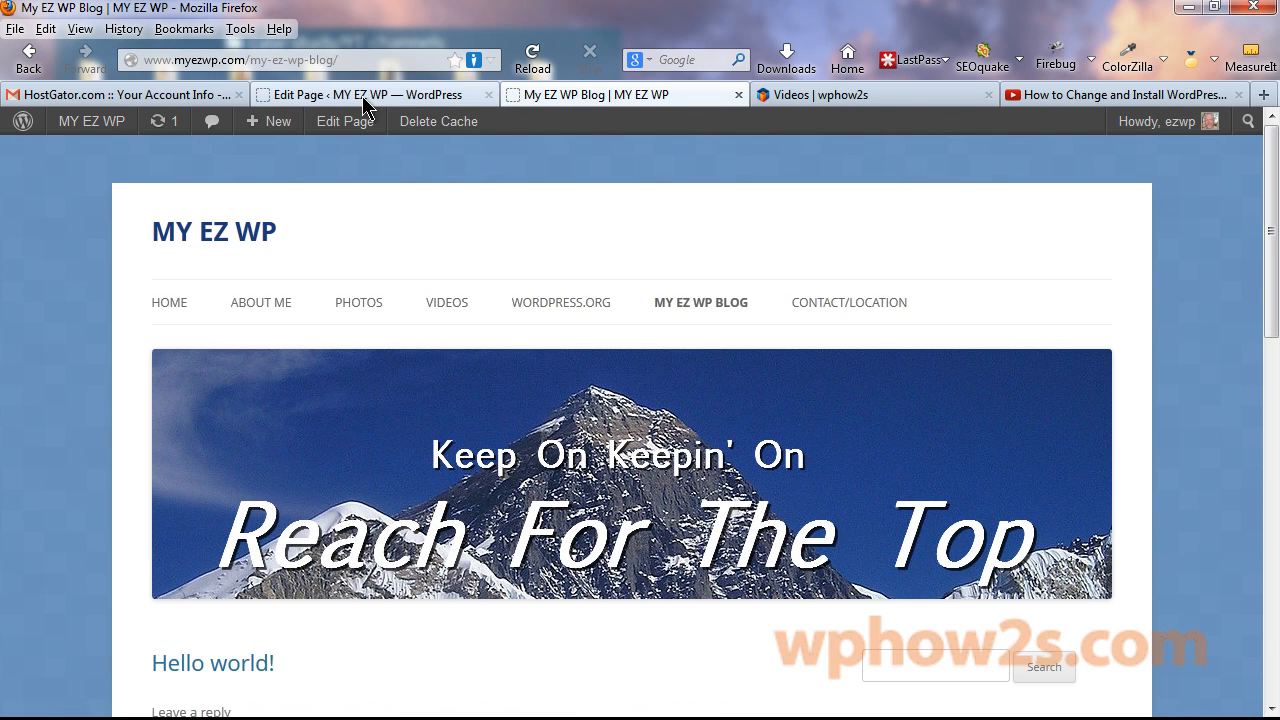
pyautogui.click(362, 95)
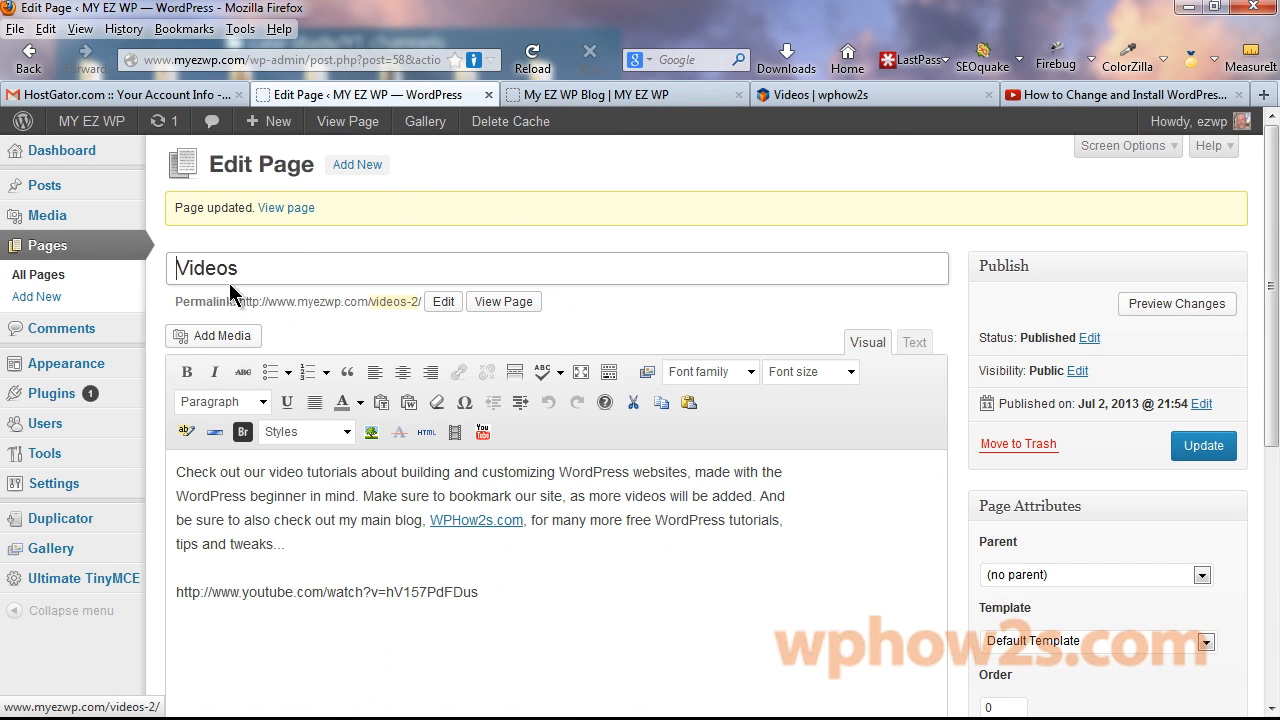
pyautogui.click(40, 276)
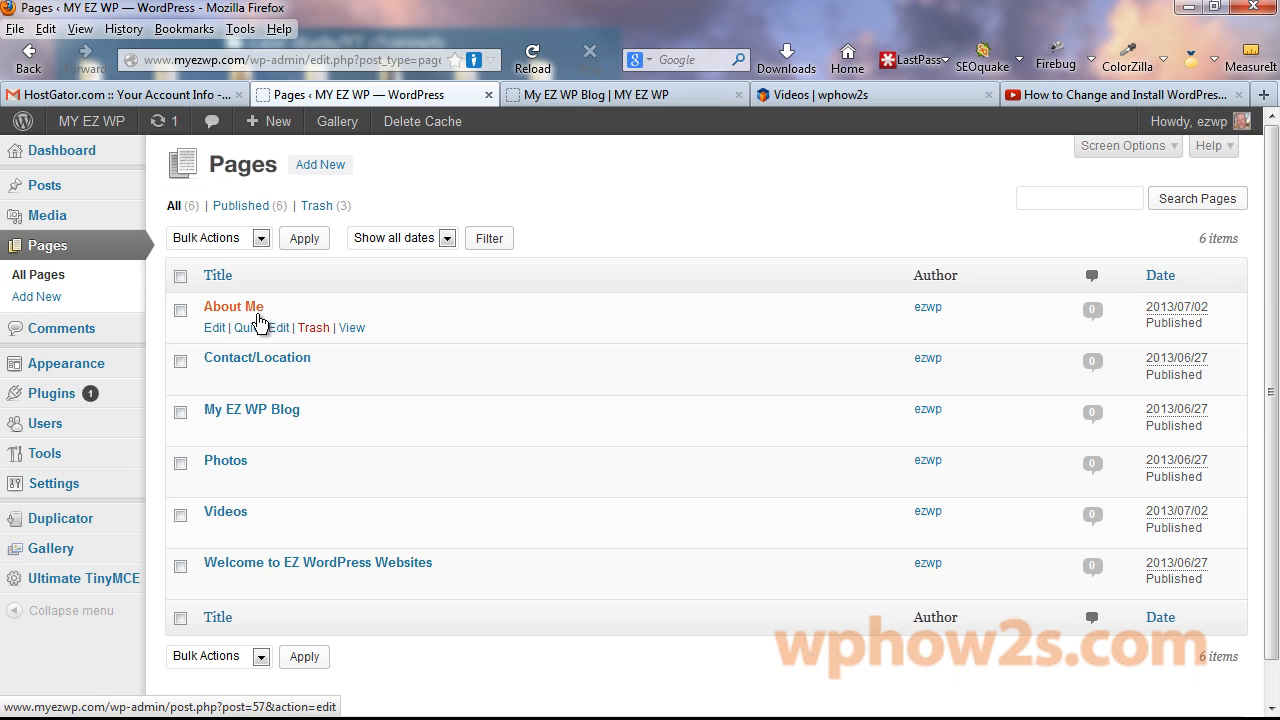
# Delete all body text from the My EZ WP Blog page and update it.
pyautogui.click(242, 419)
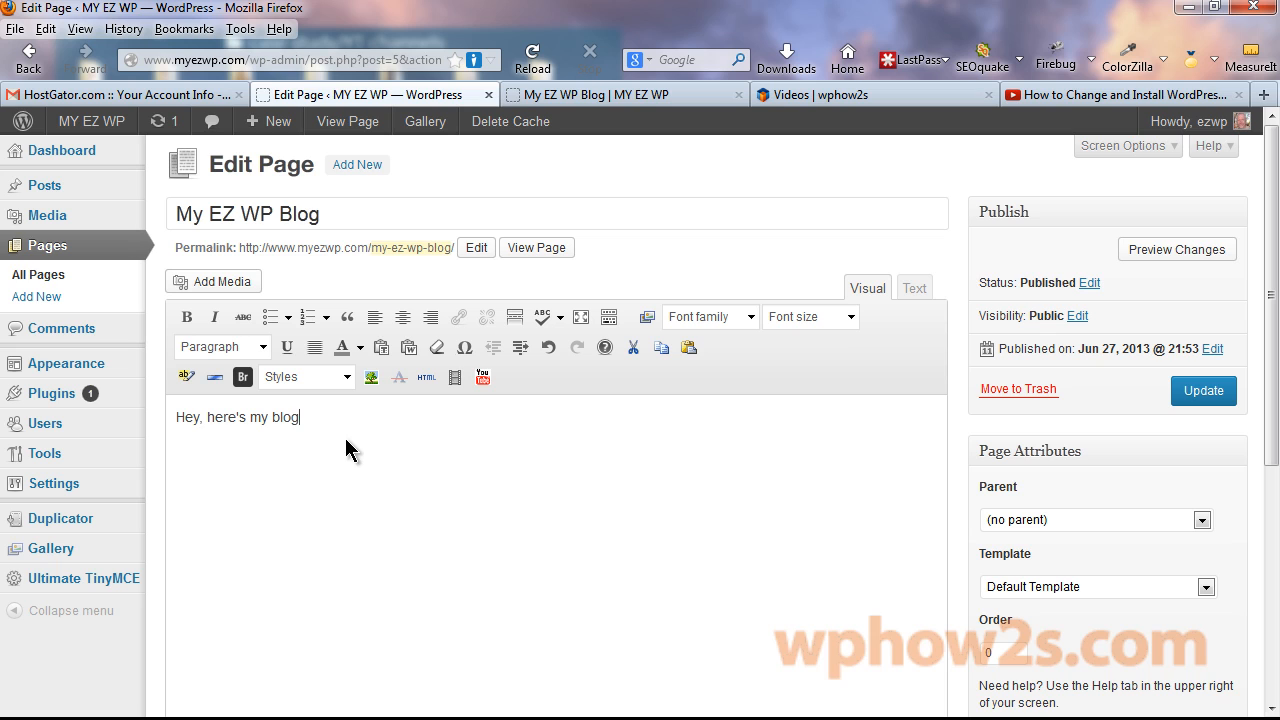
pyautogui.write('!')
pyautogui.click(1190, 394)
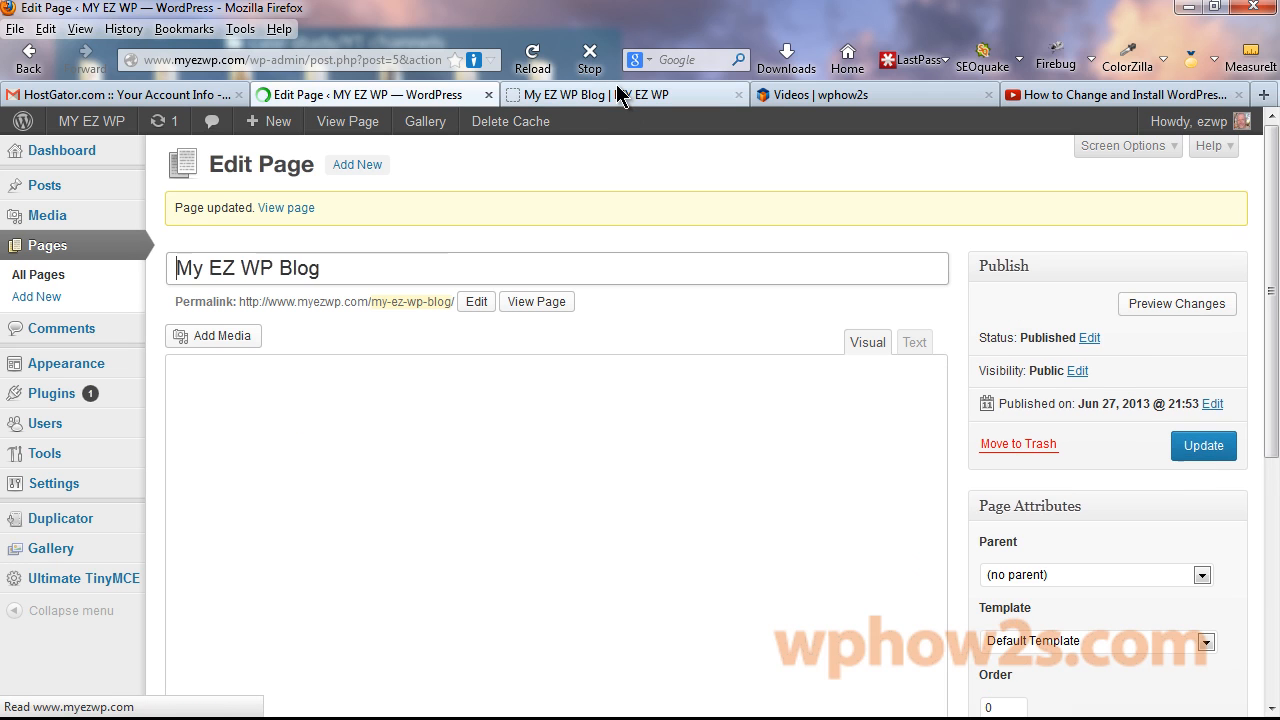
# Reload the live blog page and check that only the Hello world! post shows.
pyautogui.click(616, 97)
pyautogui.rightClick(617, 98)
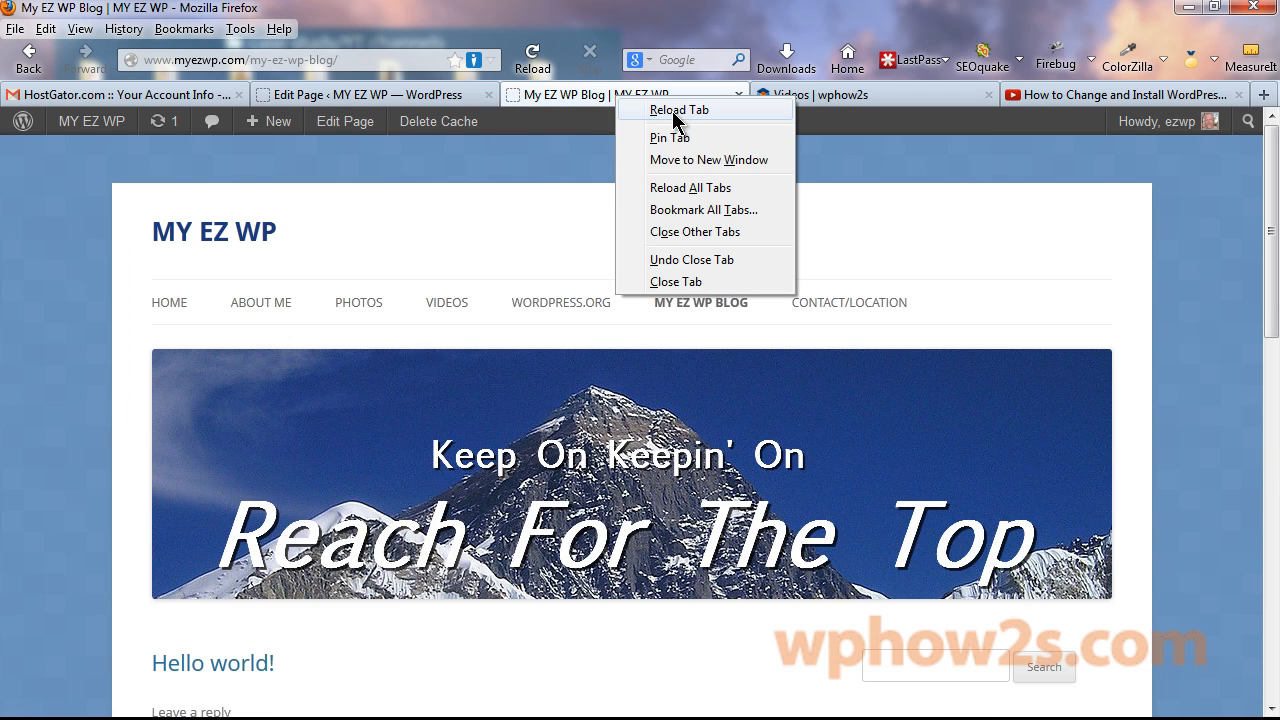
pyautogui.click(677, 111)
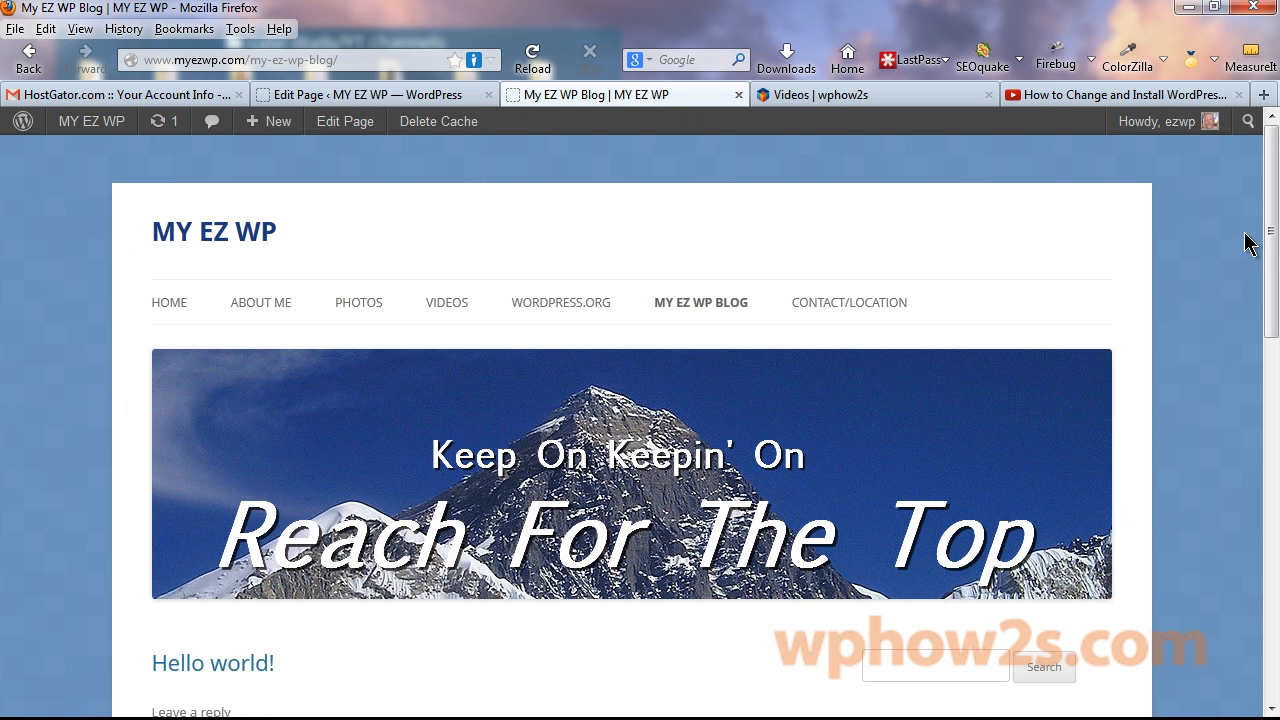
pyautogui.scroll(-4, 1270, 200)
pyautogui.scroll(4, 1266, 271)
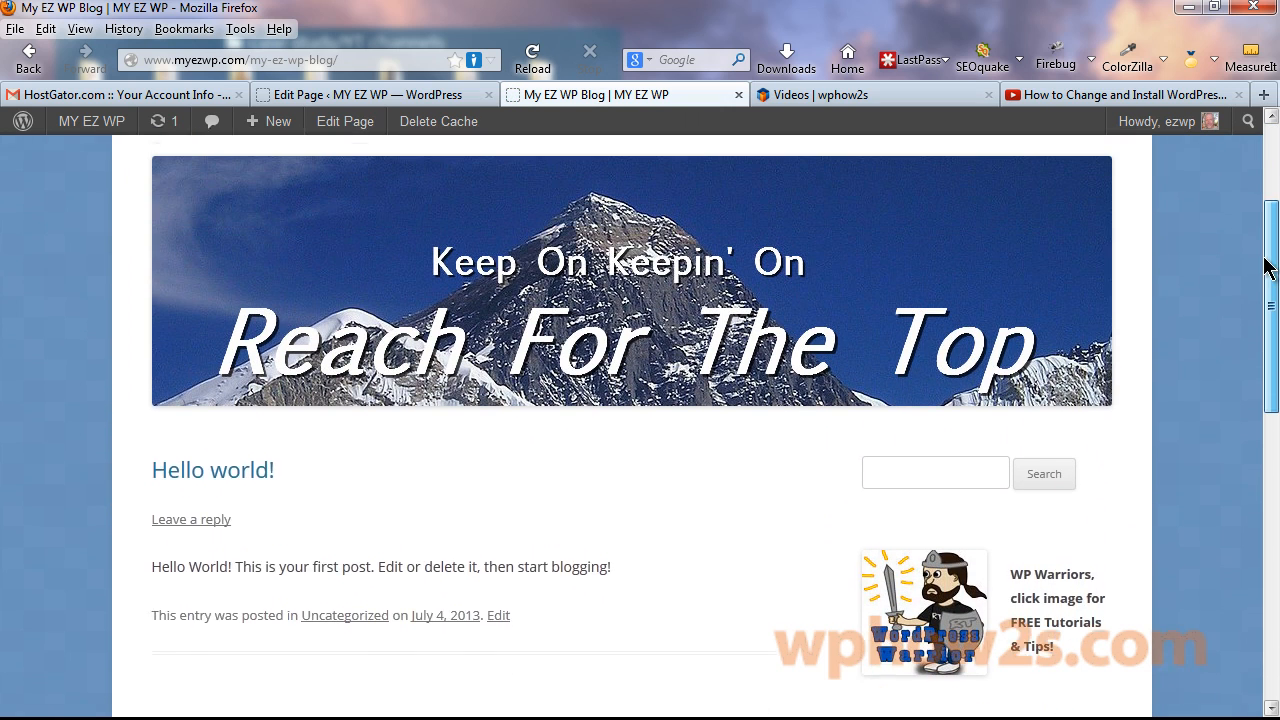
pyautogui.scroll(-2, 1266, 251)
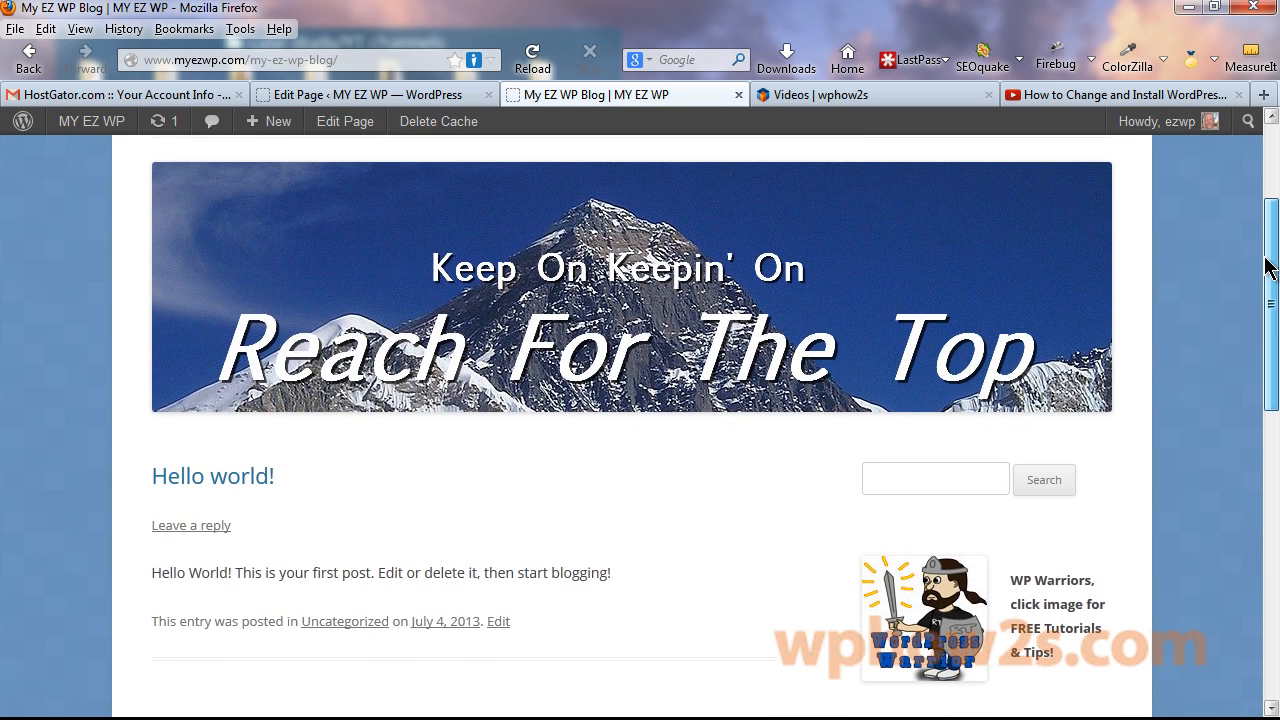
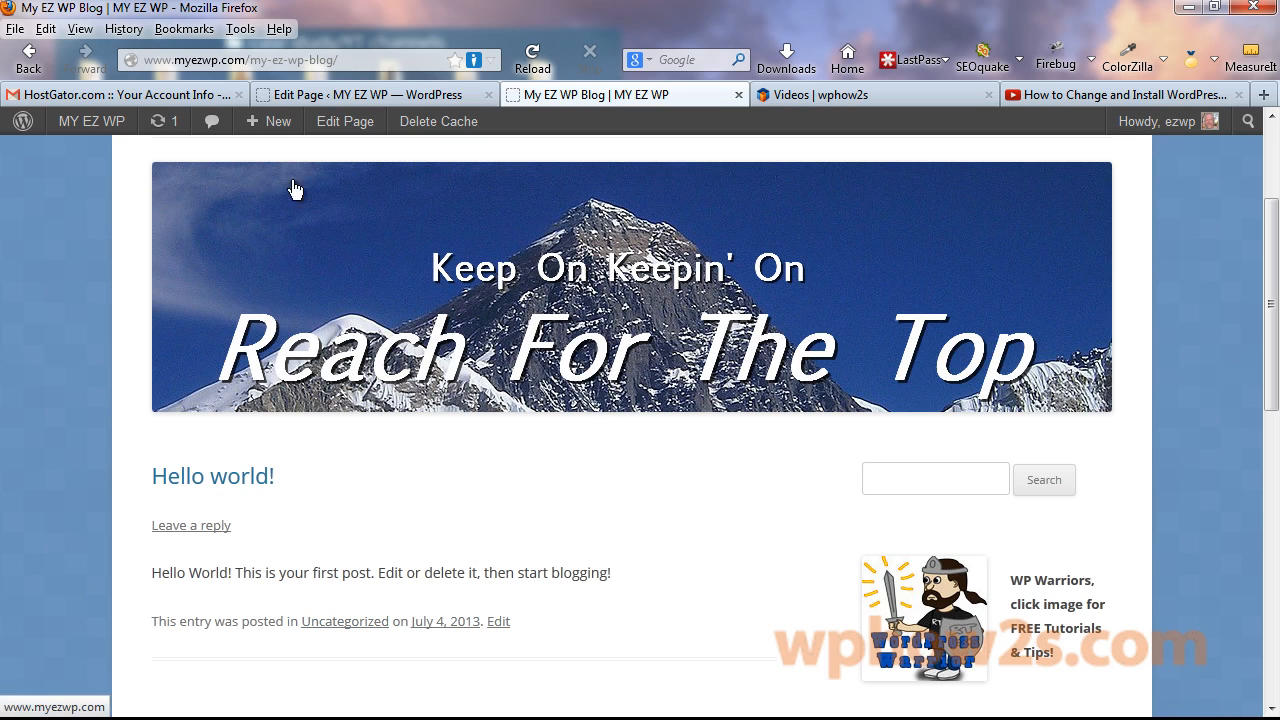
# Add a 'tutorials' post category under Posts > Categories.
pyautogui.click(322, 94)
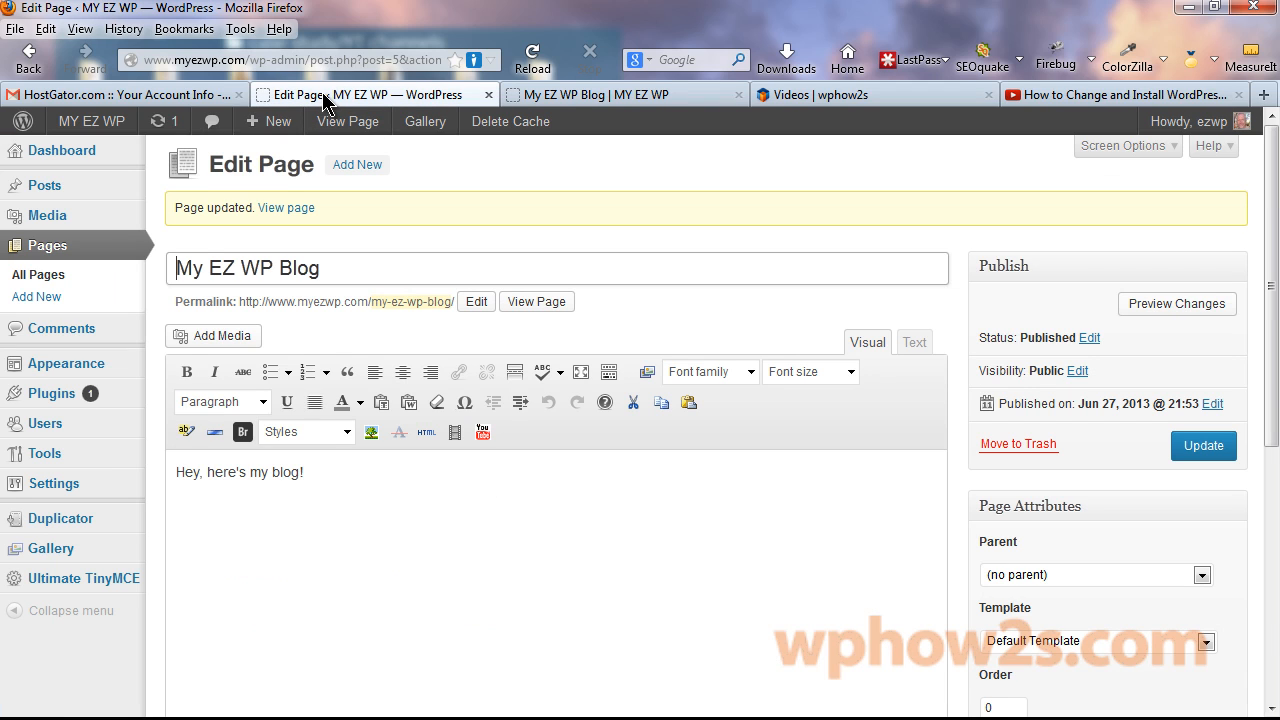
pyautogui.click(52, 190)
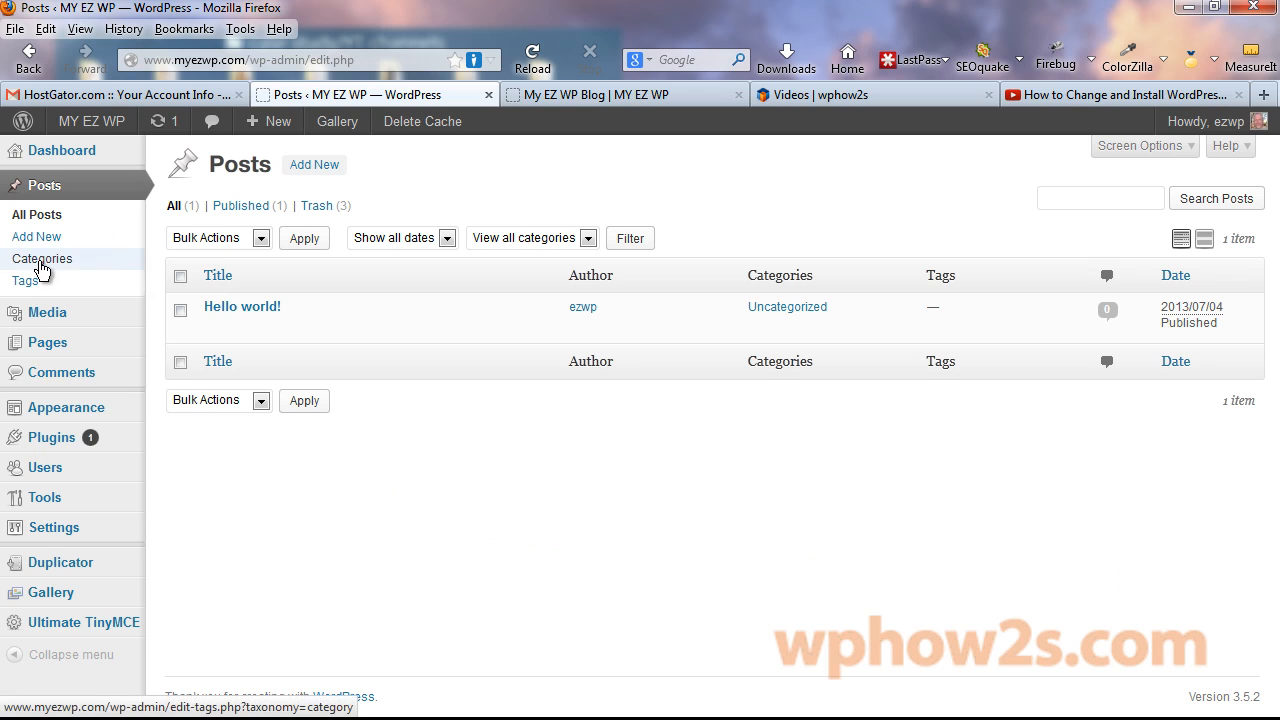
pyautogui.click(40, 262)
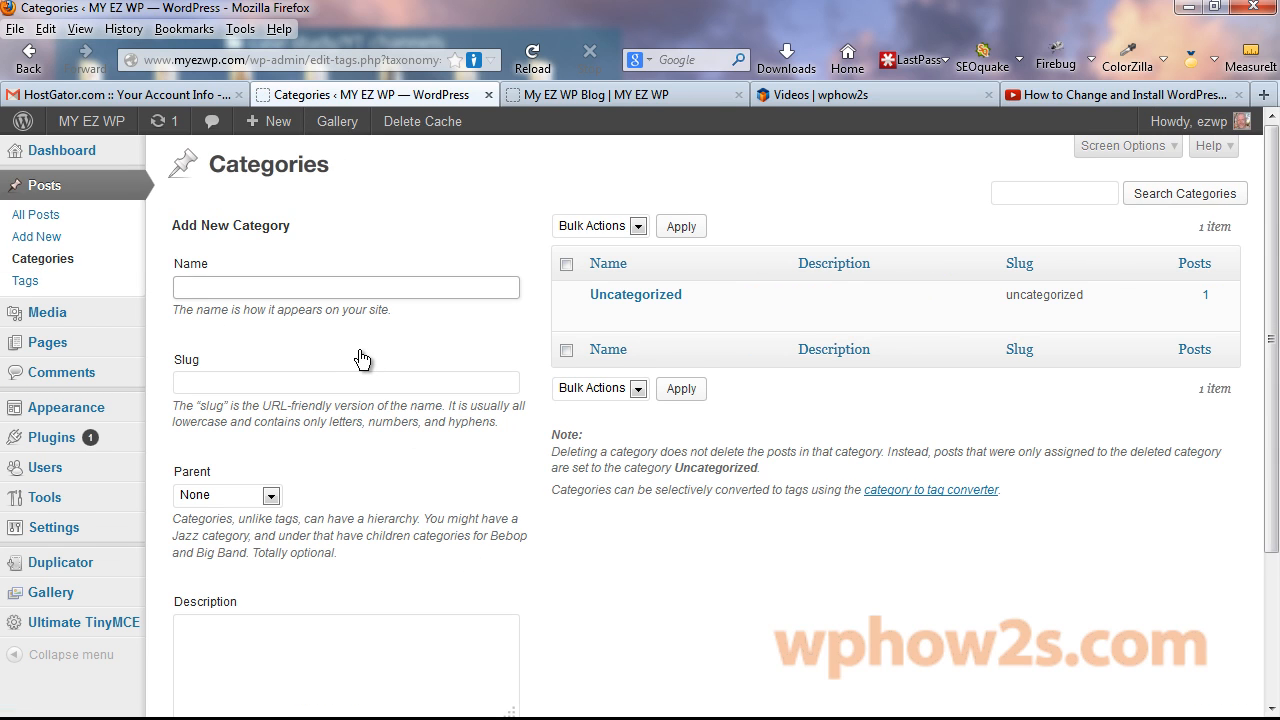
pyautogui.write('tutor')
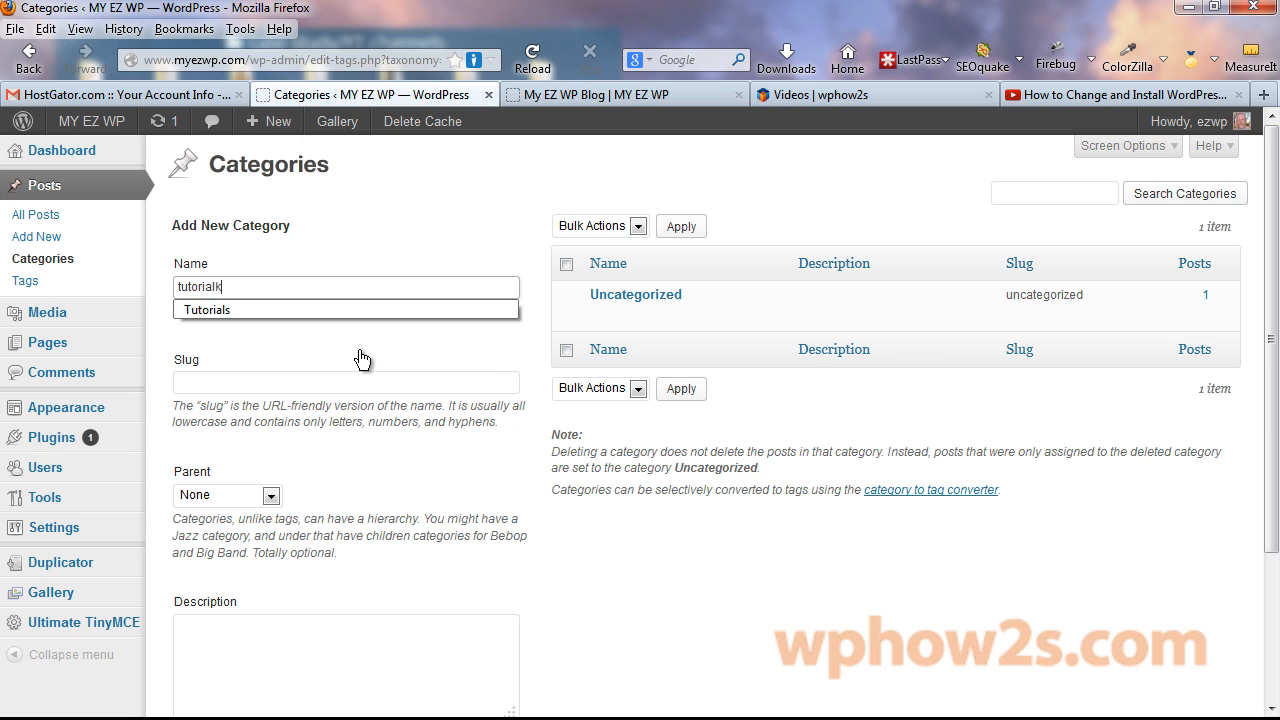
pyautogui.write('ialk')
pyautogui.press('BackSpace')
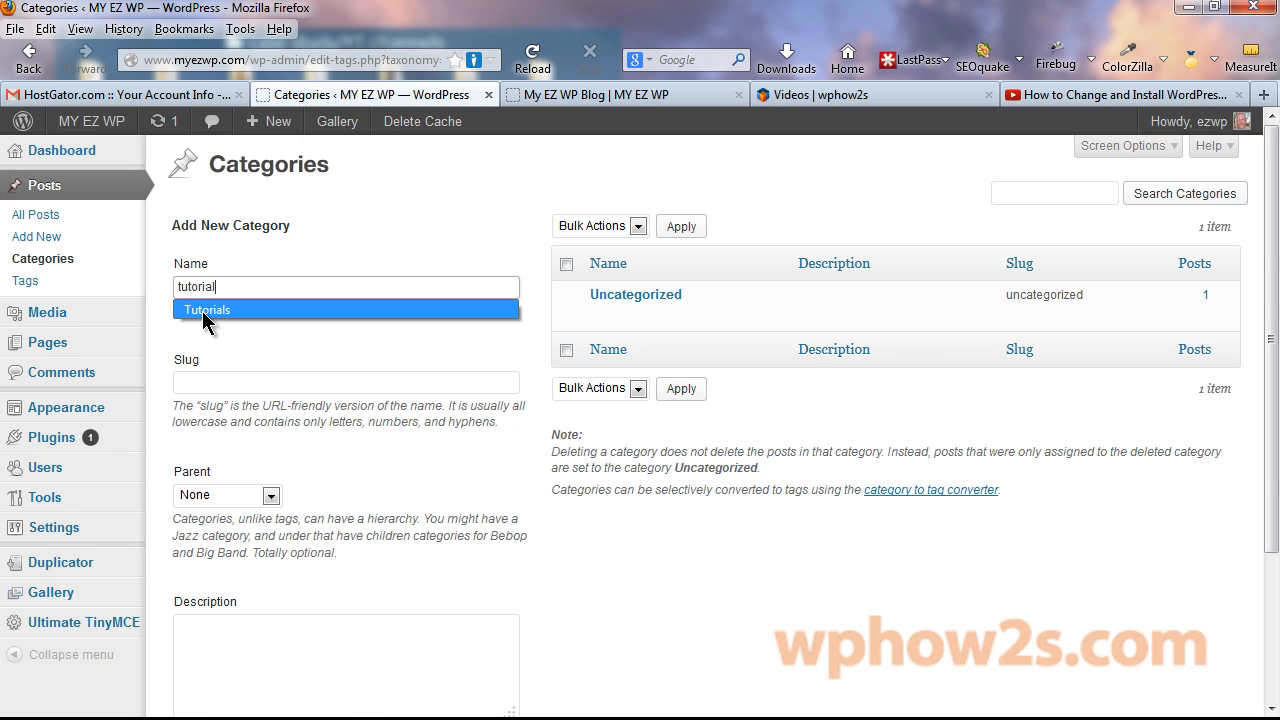
pyautogui.scroll(-3, 233, 600)
pyautogui.scroll(4, 900, 320)
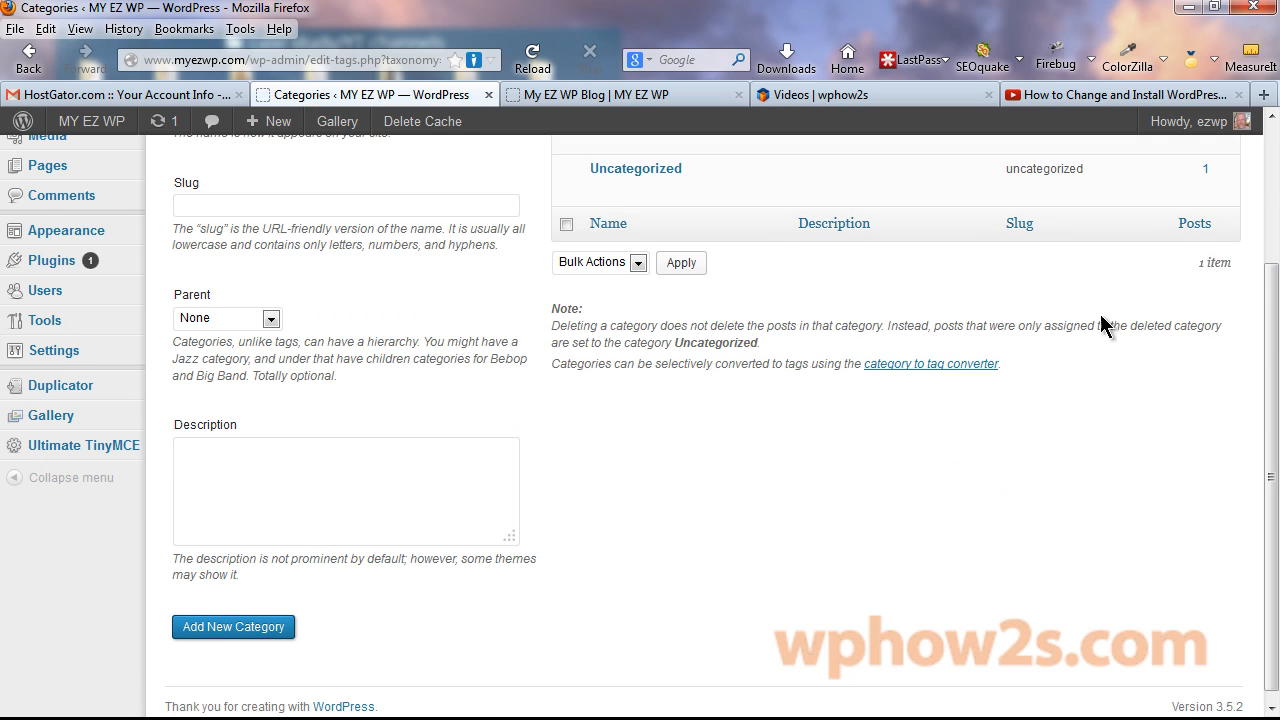
# Add a second category named 'news', then go back to All Posts.
pyautogui.click(204, 282)
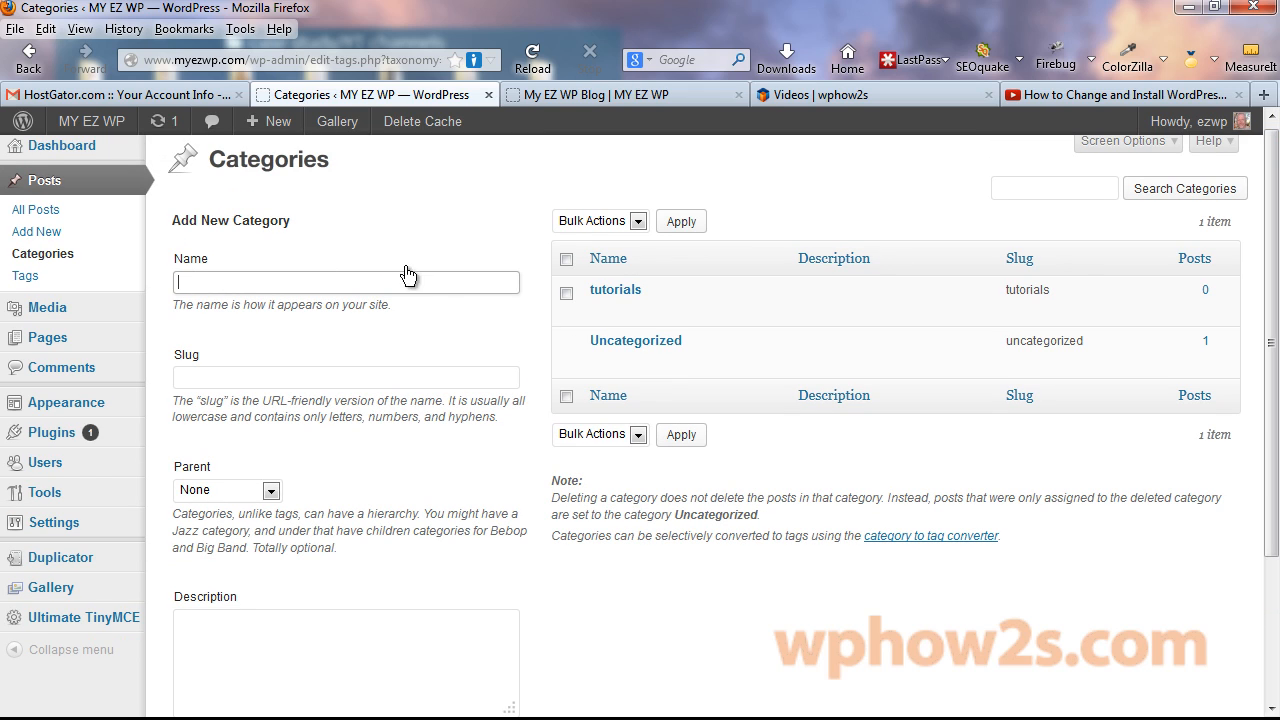
pyautogui.write('n')
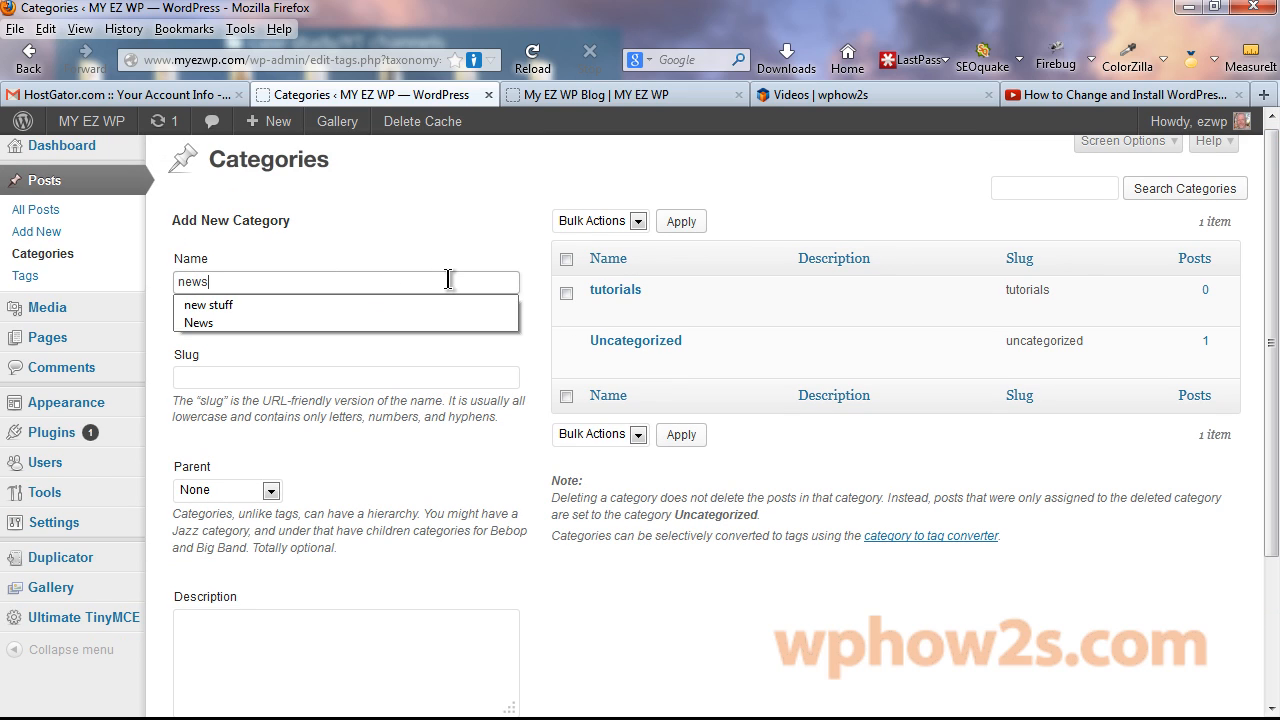
pyautogui.write('ews')
pyautogui.scroll(-3, 400, 660)
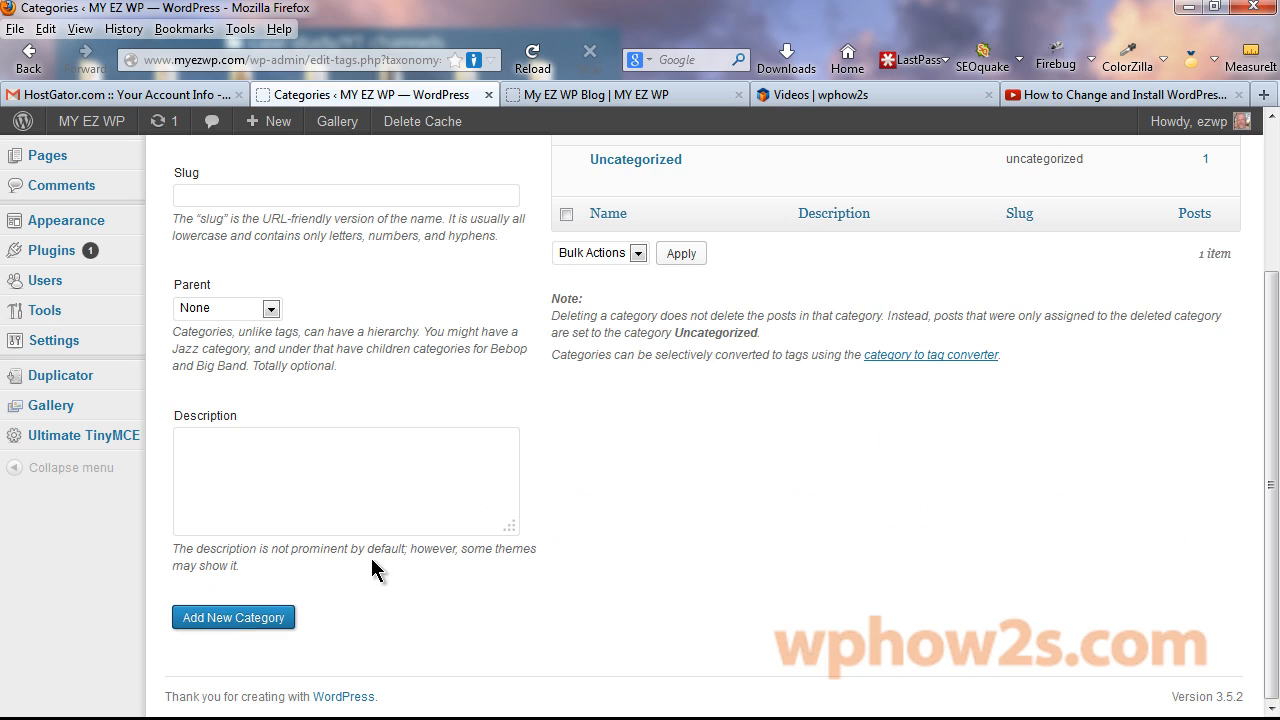
pyautogui.scroll(3, 986, 271)
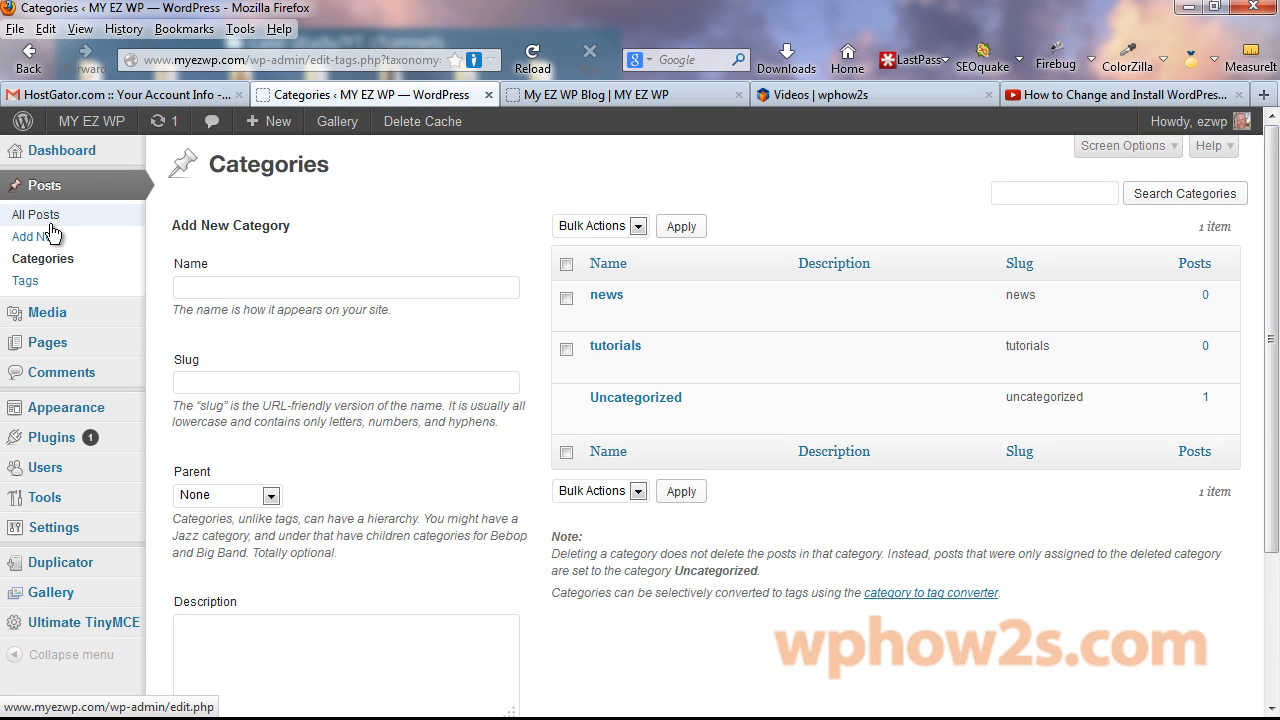
pyautogui.click(50, 225)
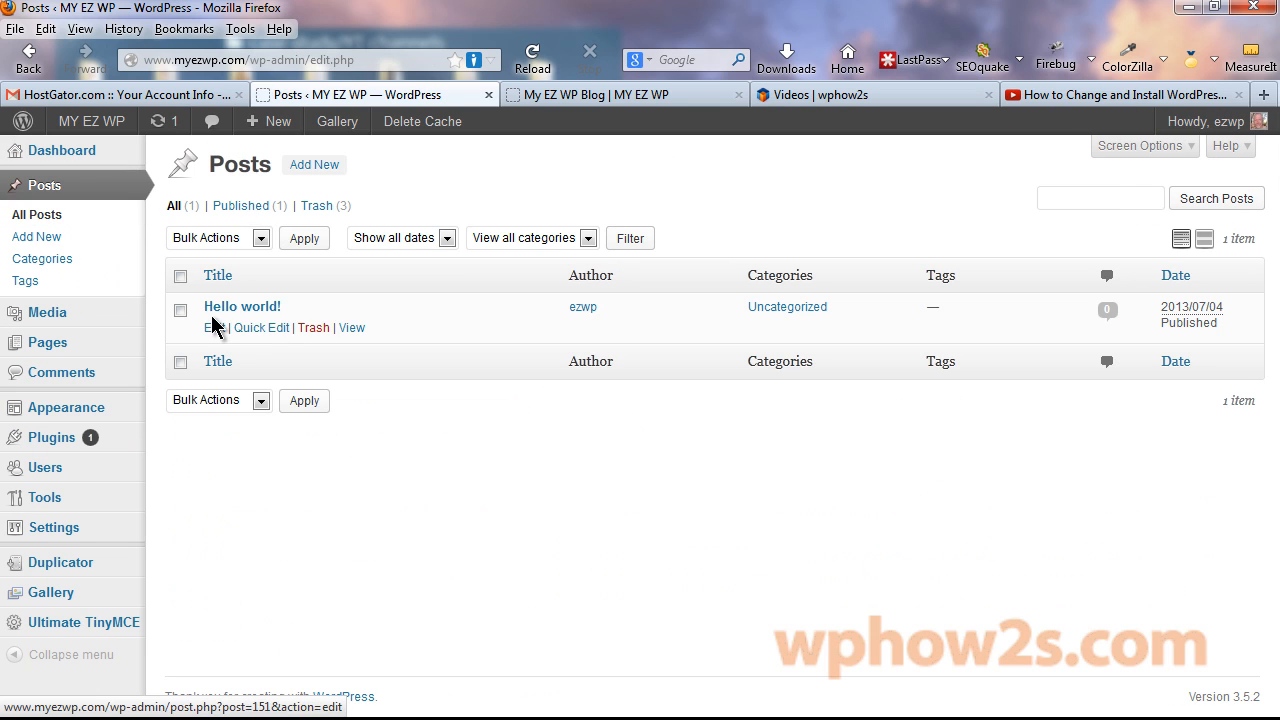
# Retitle the Hello world! post as 'My First Blog Post'.
pyautogui.click(243, 310)
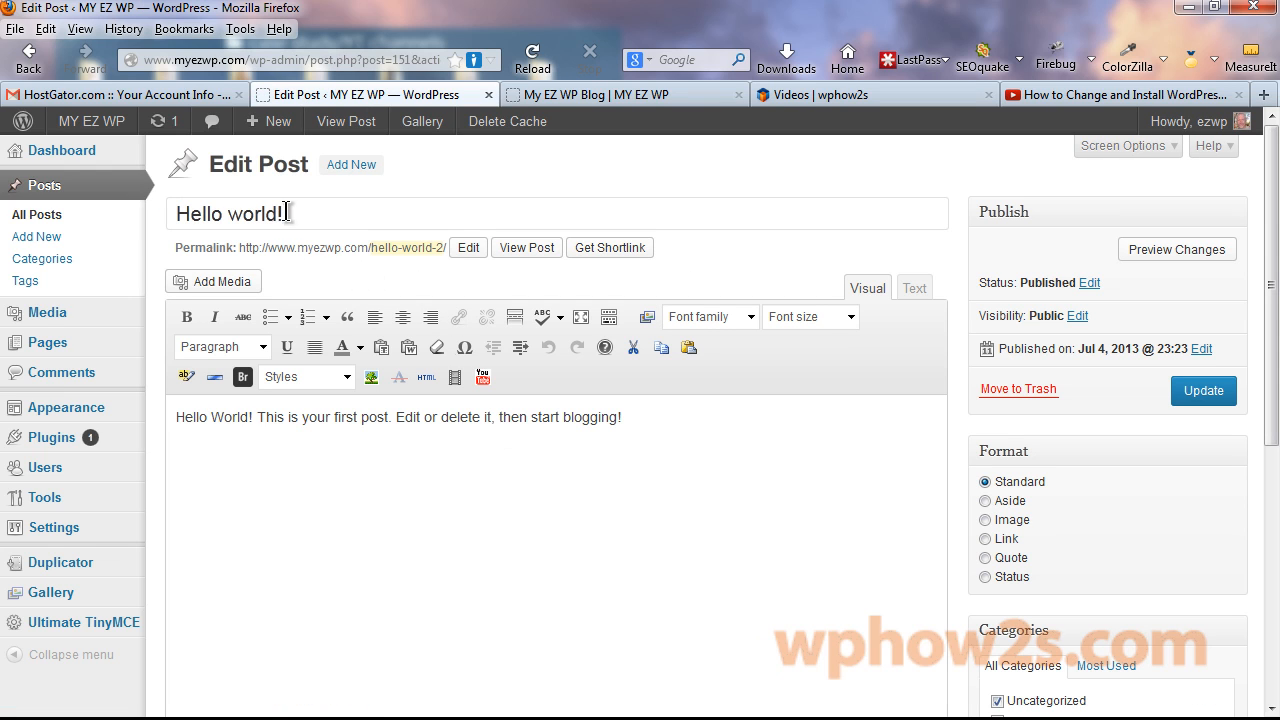
pyautogui.moveTo(288, 210); pyautogui.dragTo(126, 214)
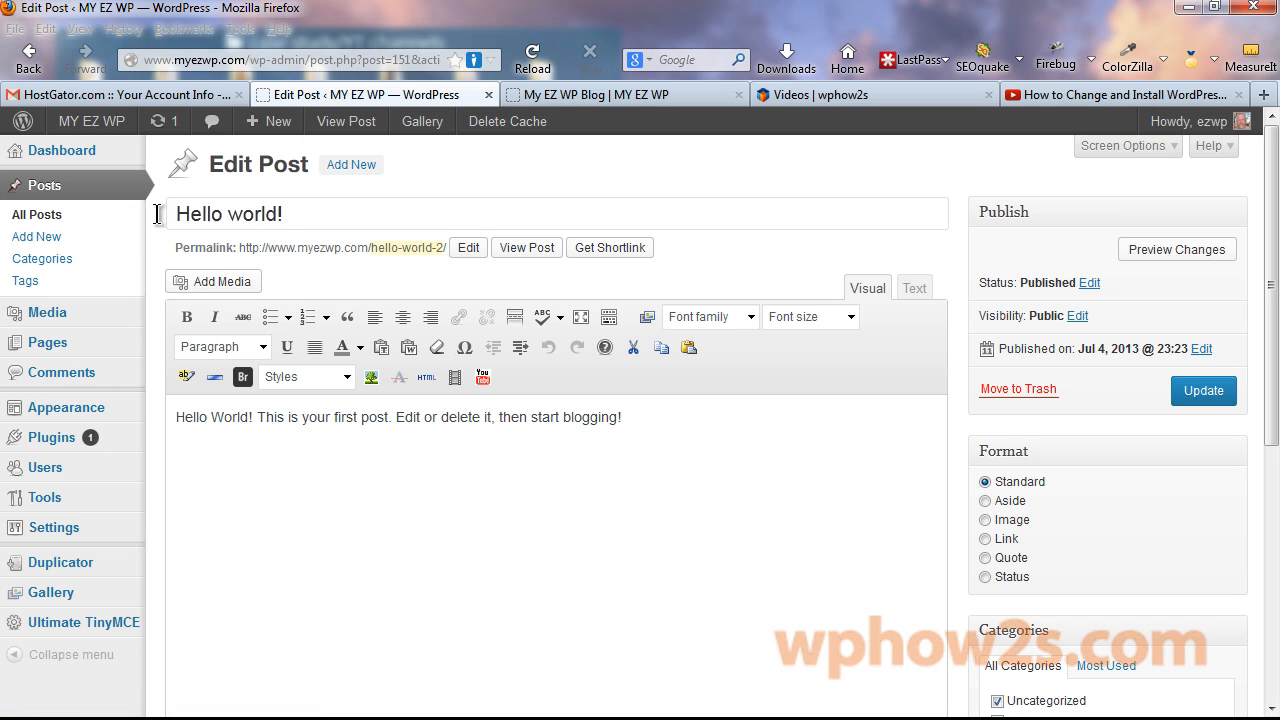
pyautogui.moveTo(295, 211); pyautogui.dragTo(89, 217)
pyautogui.rightClick(219, 200)
pyautogui.click(268, 301)
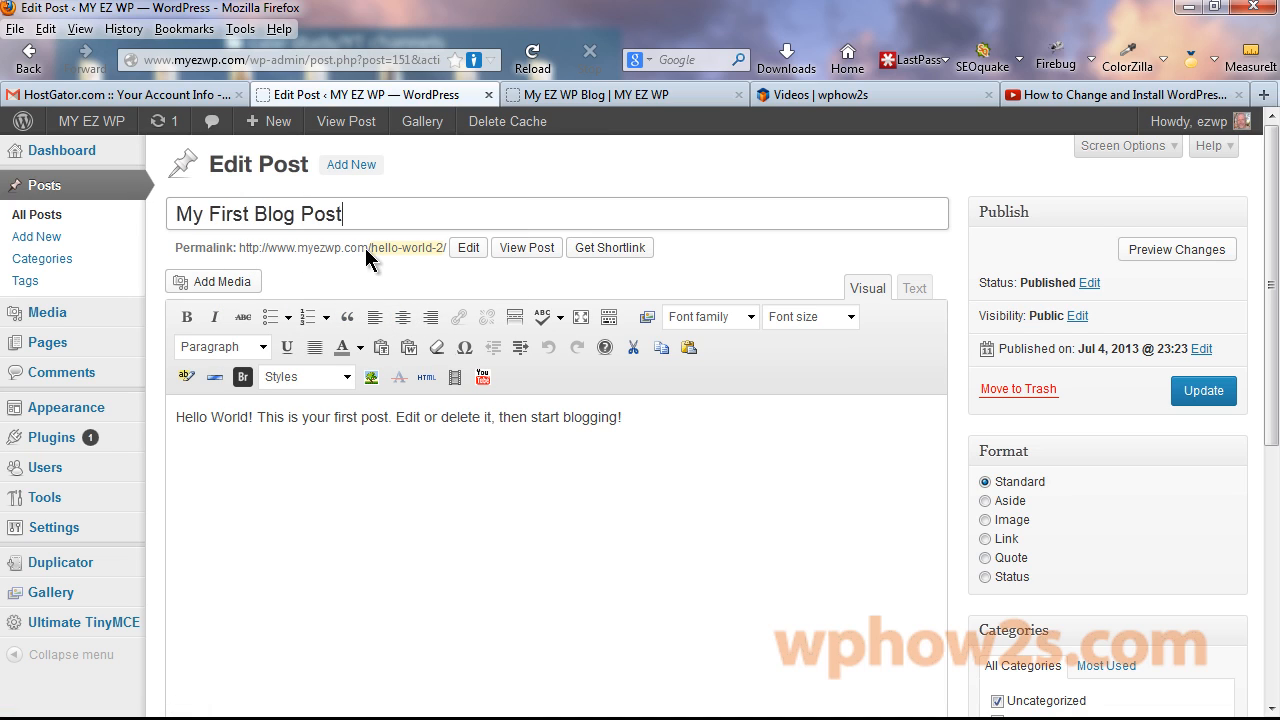
# Change the permalink slug from hello-world-2 to first-post.
pyautogui.click(462, 250)
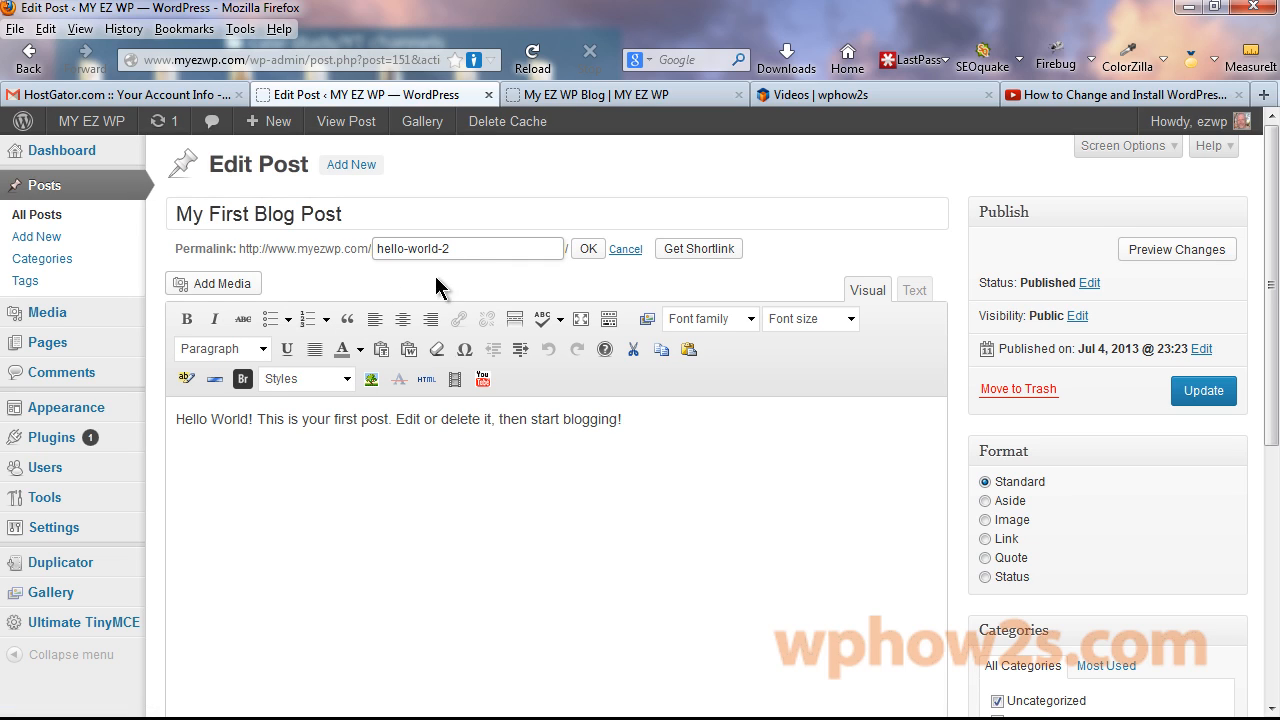
pyautogui.moveTo(463, 248); pyautogui.dragTo(376, 248)
pyautogui.click(588, 249)
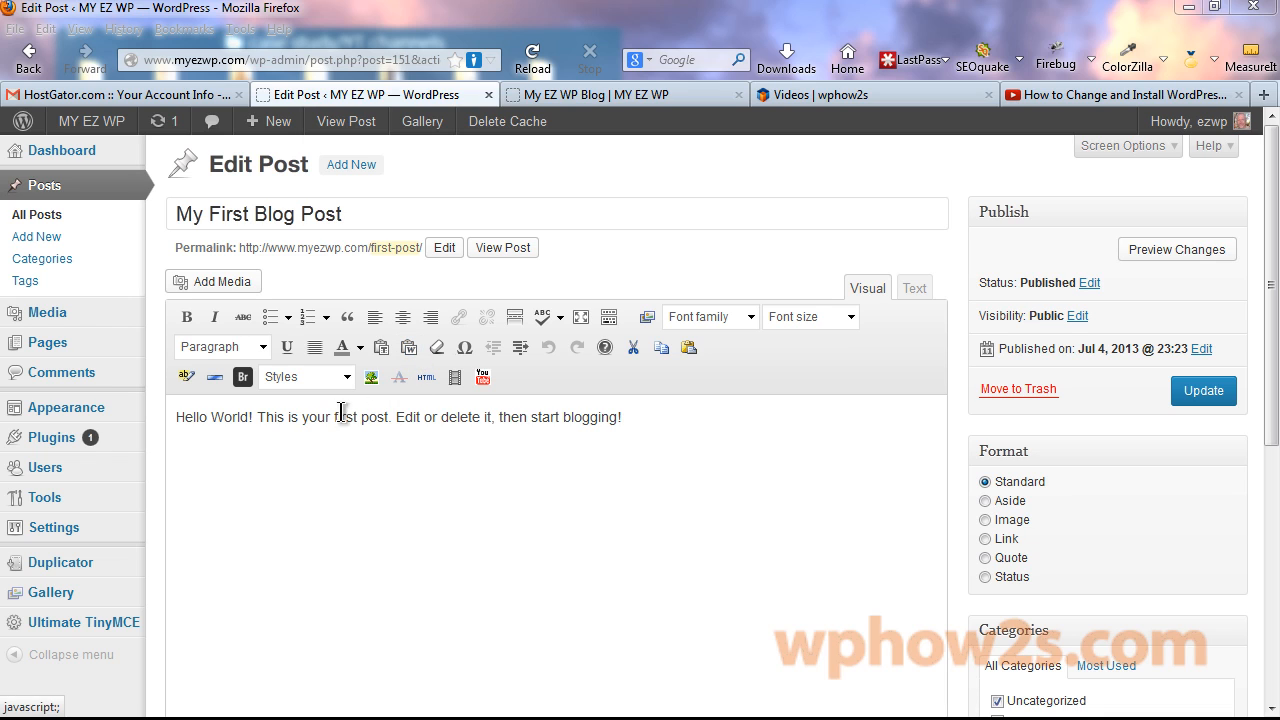
# Replace the body with three pasted paragraphs about posts and featured images, then update.
pyautogui.moveTo(173, 416); pyautogui.dragTo(597, 410)
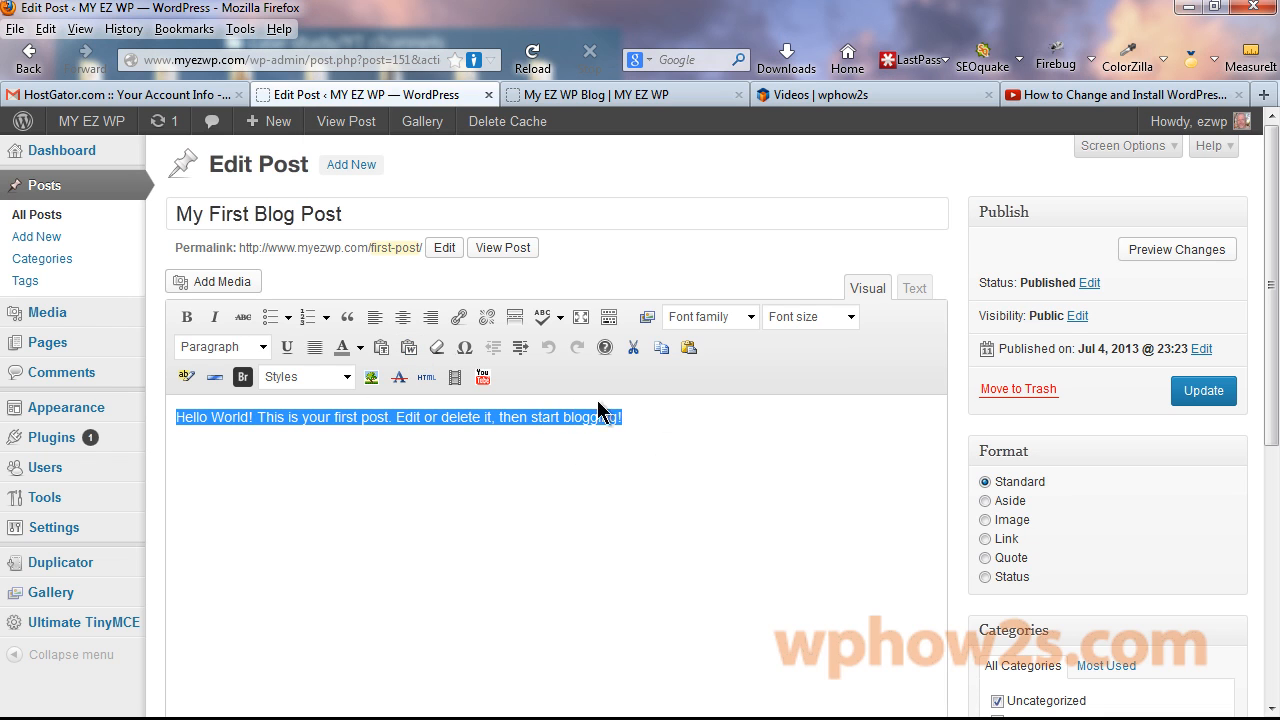
pyautogui.click(409, 348)
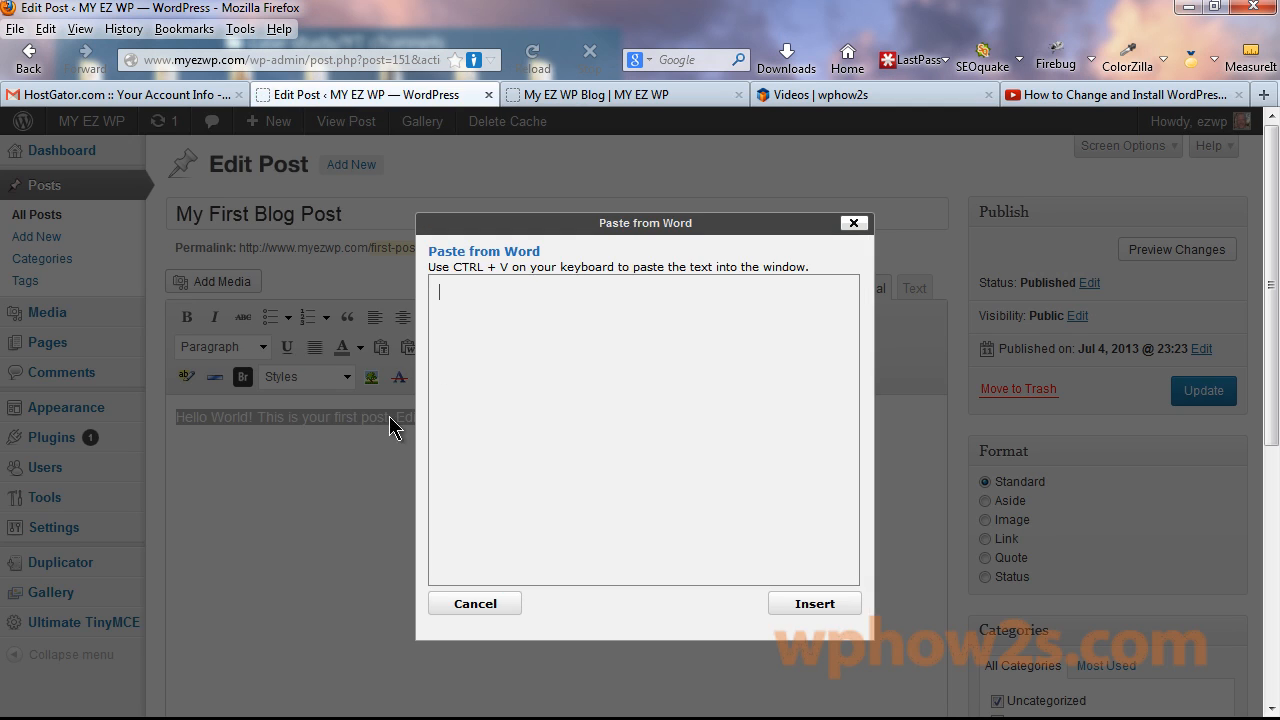
pyautogui.hotkey('ctrl', 'v')
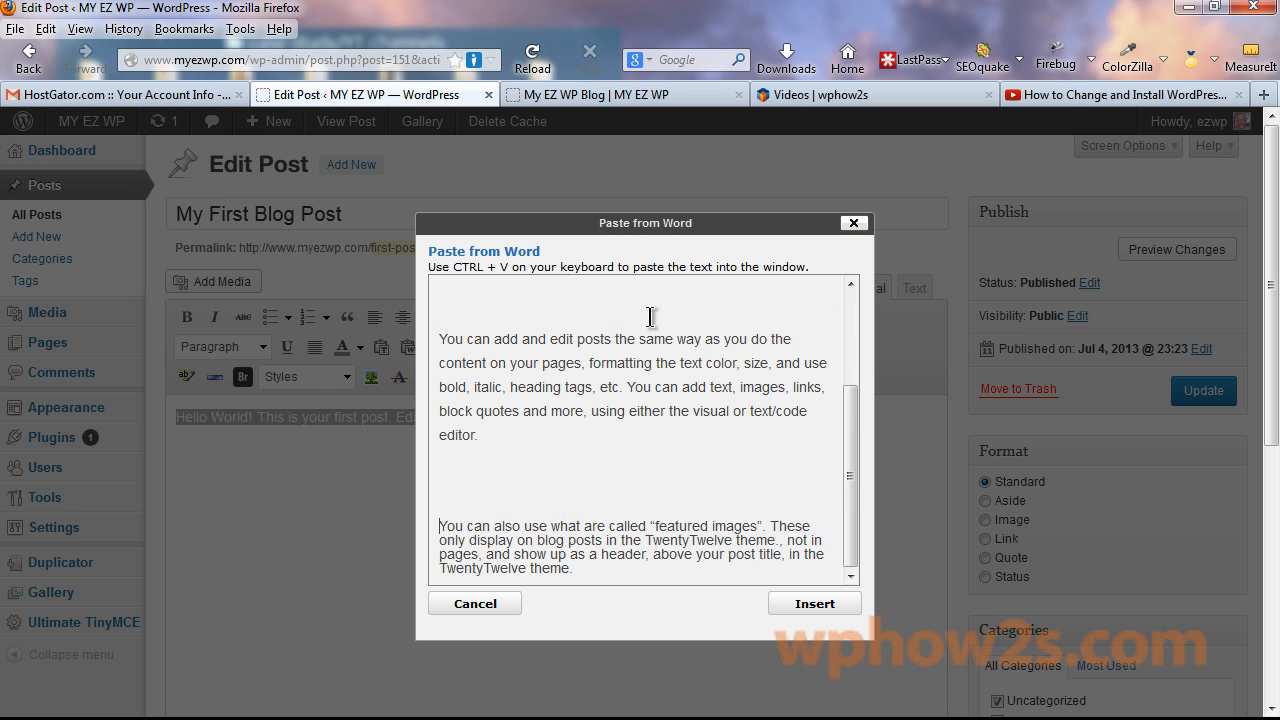
pyautogui.press('BackSpace')
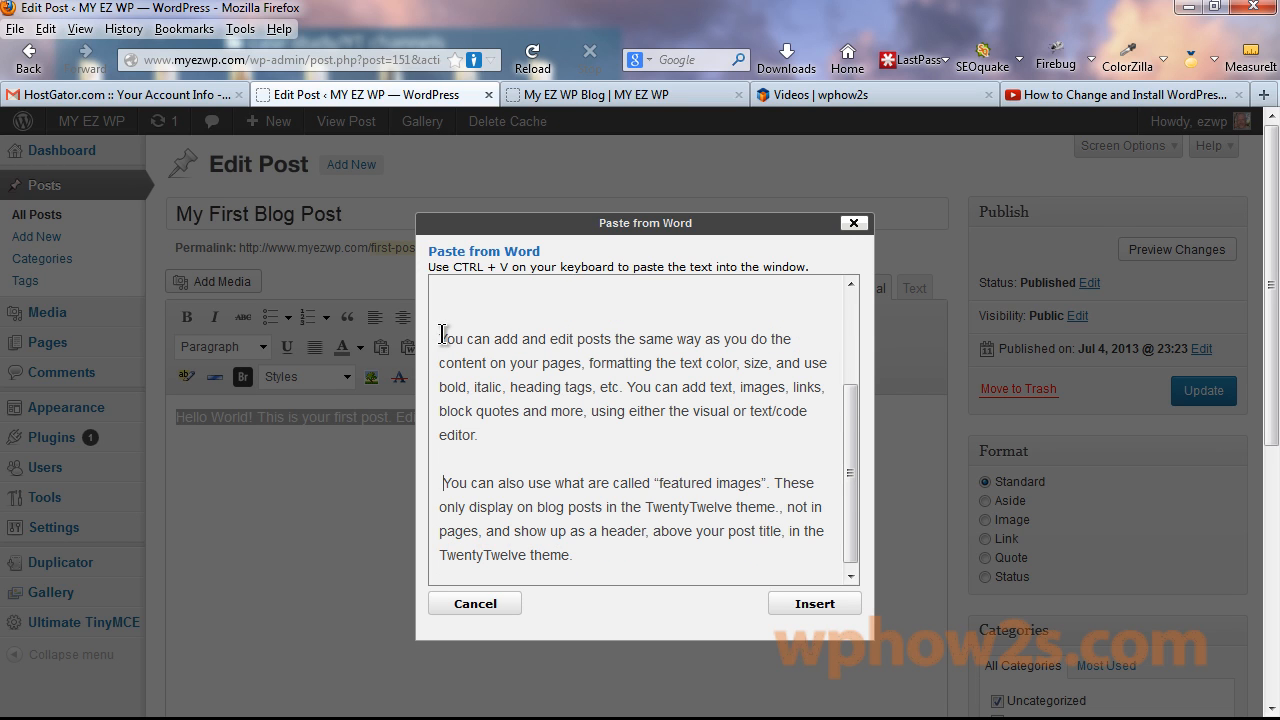
pyautogui.press('BackSpace')
pyautogui.press('BackSpace')
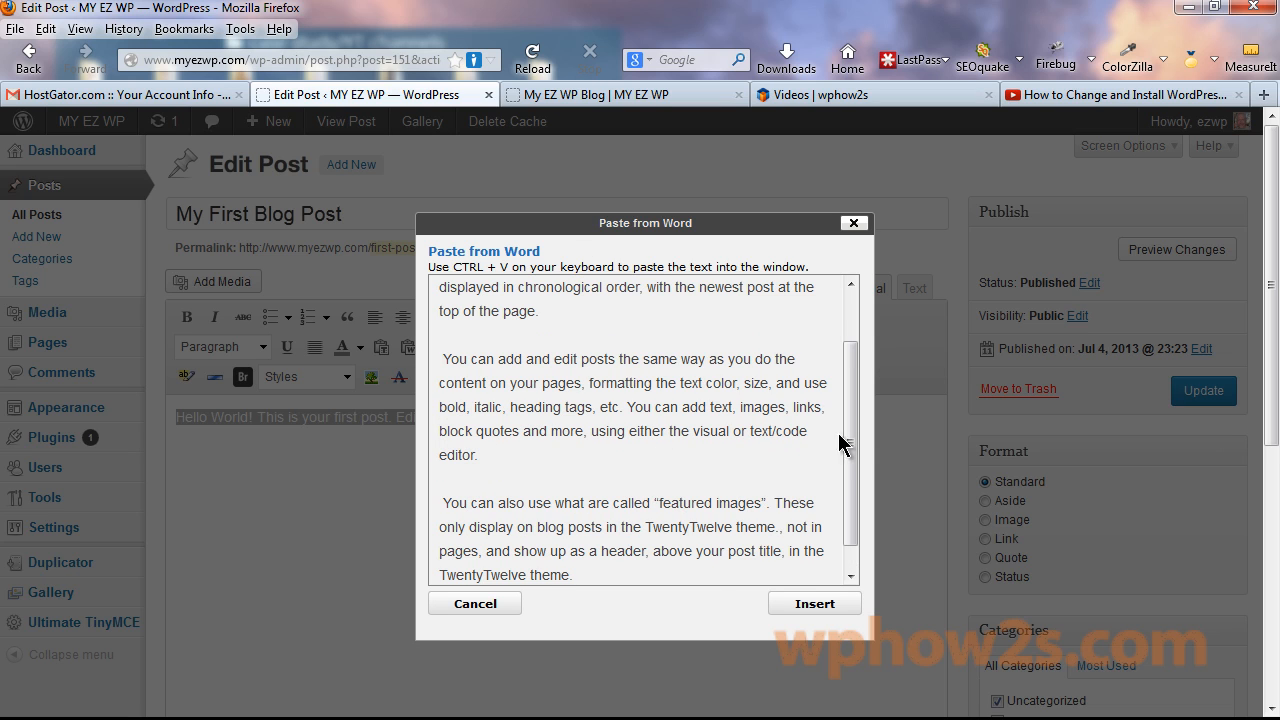
pyautogui.moveTo(847, 448)
pyautogui.mouseDown()
pyautogui.moveTo(837, 320)
pyautogui.moveTo(841, 443)
pyautogui.mouseUp()
pyautogui.scroll(-2, 840, 448)
pyautogui.click(808, 606)
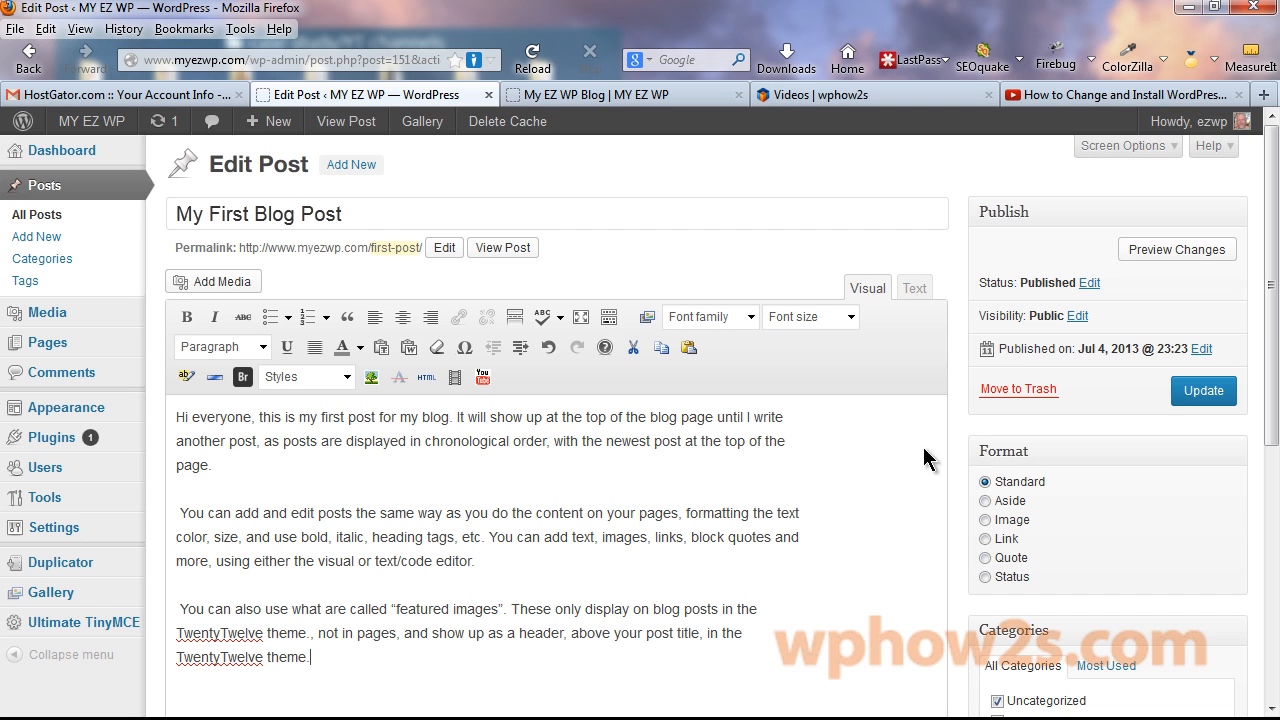
pyautogui.scroll(-3, 923, 450)
pyautogui.click(1205, 232)
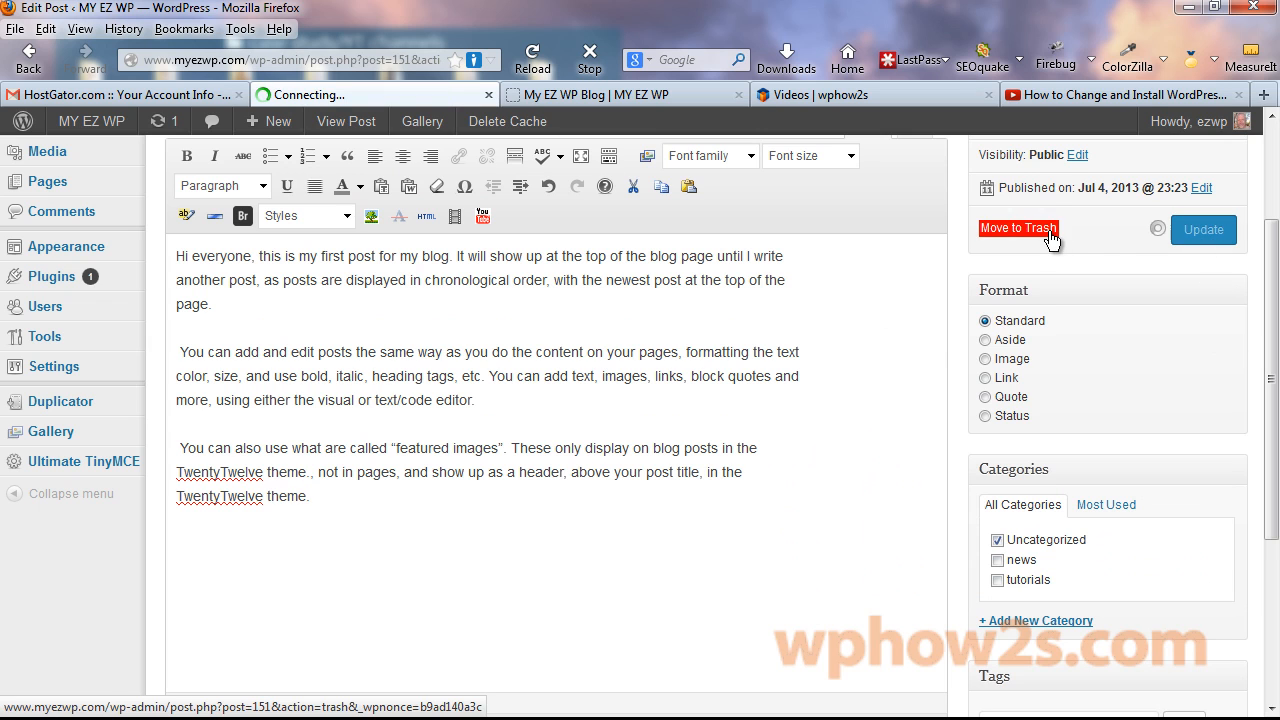
# Reload the live blog to confirm the new post text, then return to the editor.
pyautogui.click(583, 96)
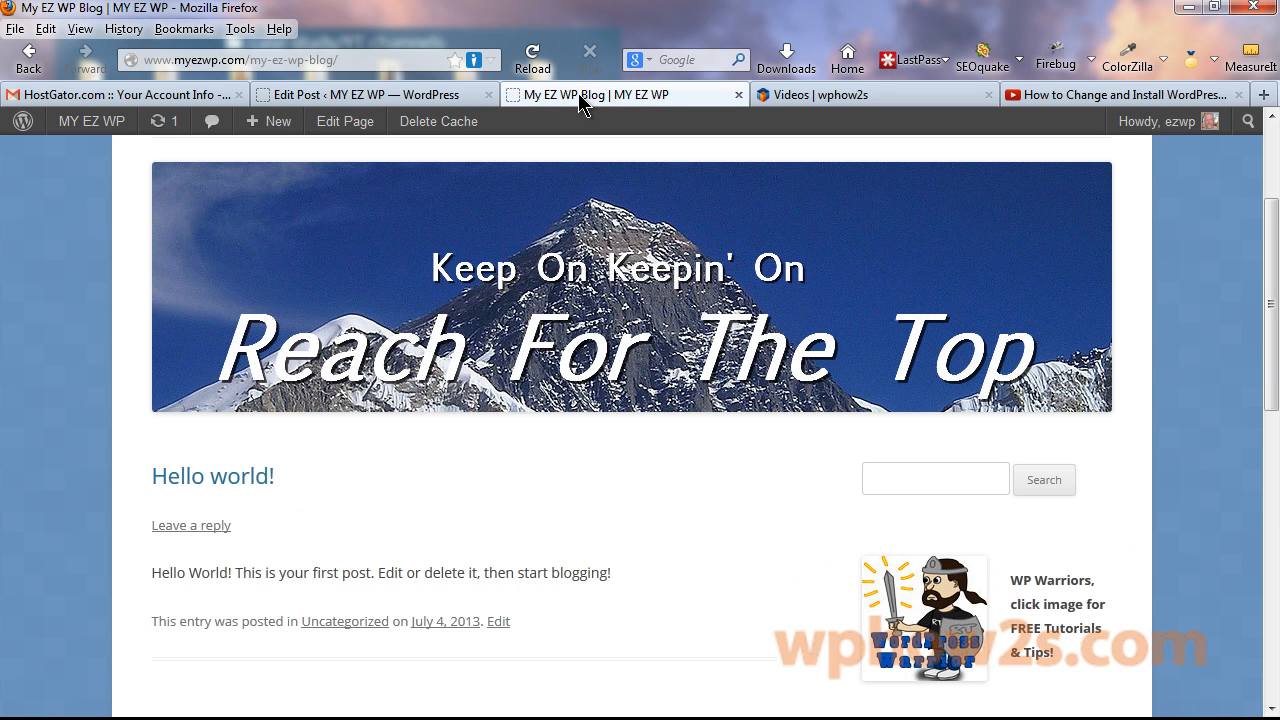
pyautogui.rightClick(586, 100)
pyautogui.click(660, 107)
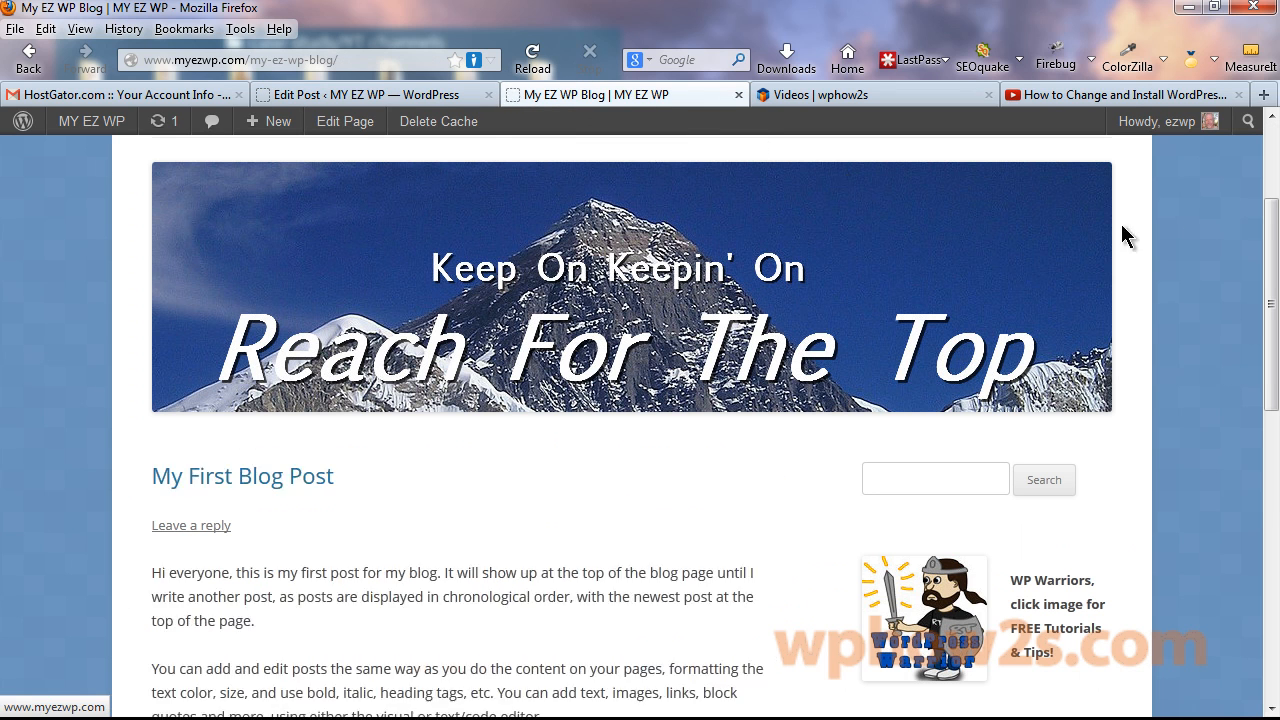
pyautogui.scroll(-3, 1275, 315)
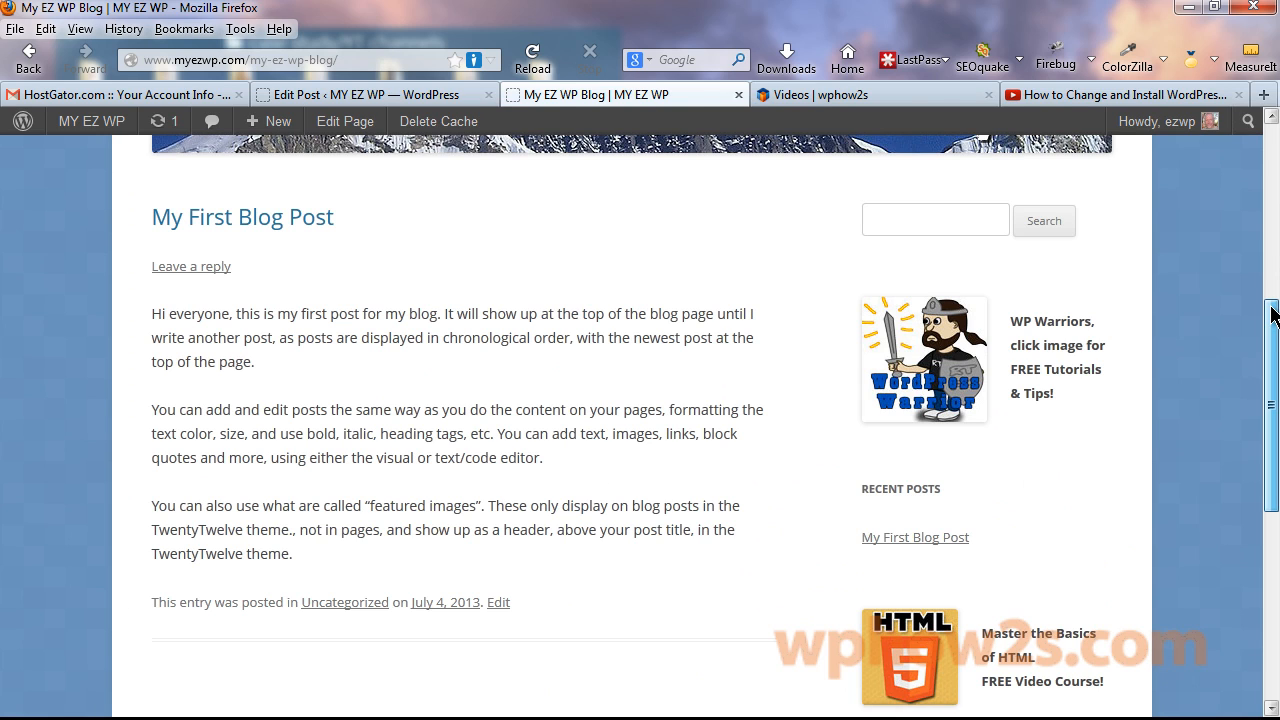
pyautogui.moveTo(1272, 315); pyautogui.dragTo(1272, 290)
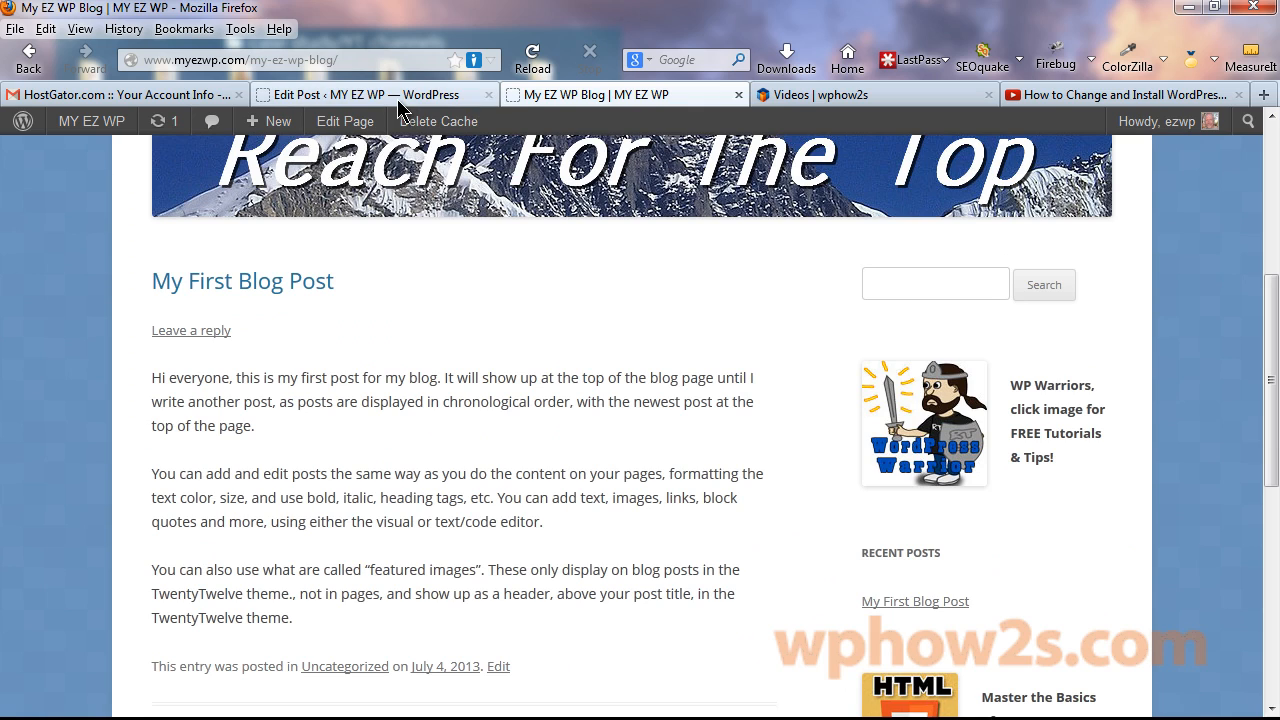
pyautogui.click(340, 94)
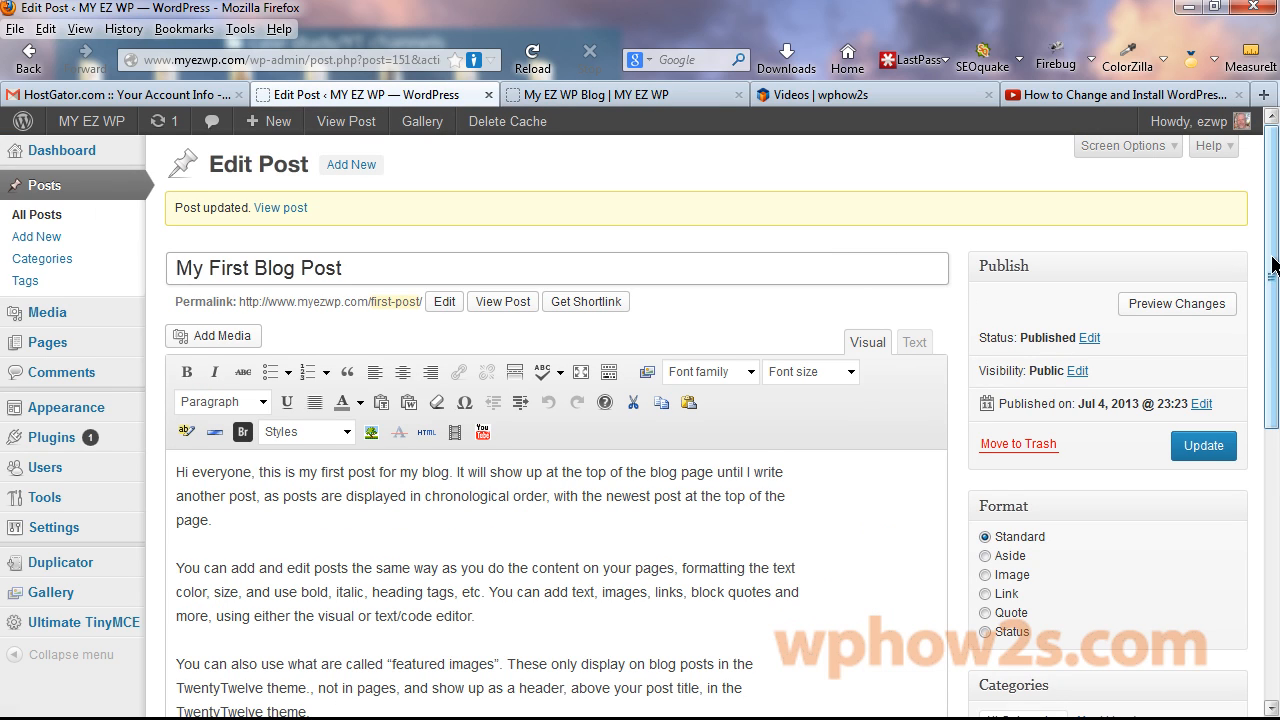
# Move the post from Uncategorized to the news category.
pyautogui.moveTo(1275, 287); pyautogui.dragTo(1276, 425)
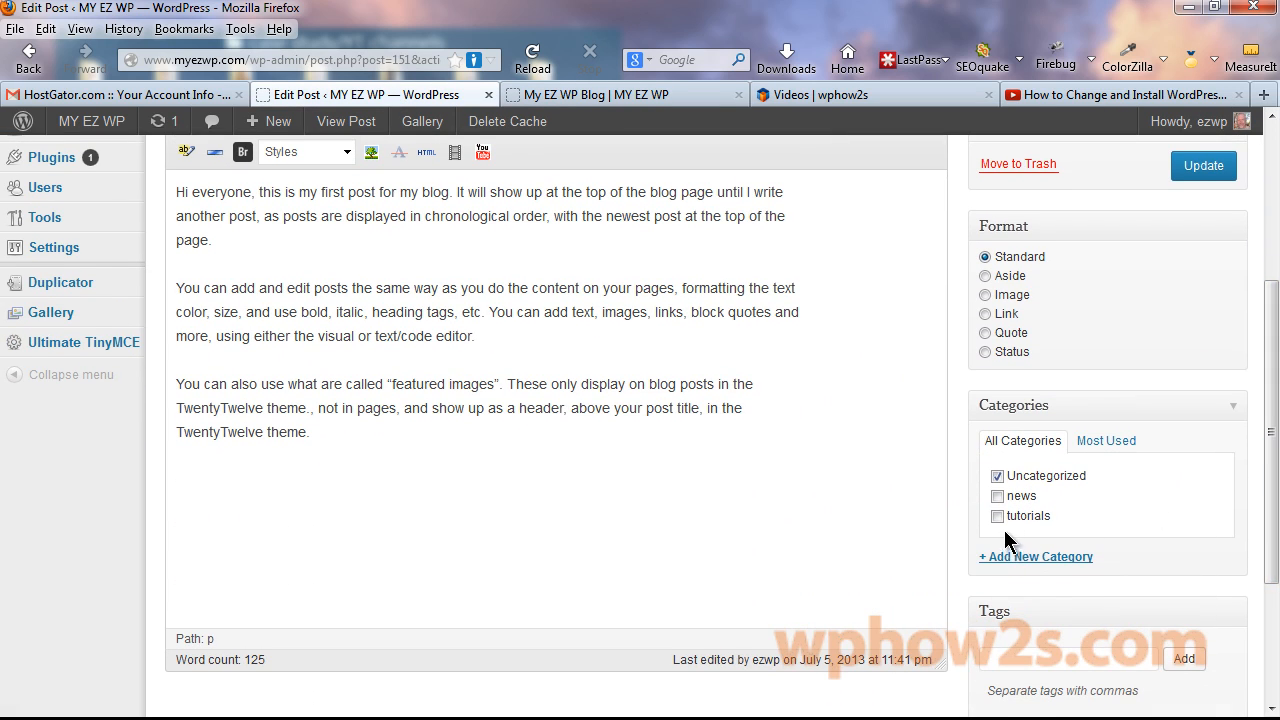
pyautogui.click(997, 477)
pyautogui.click(997, 496)
# Upload sunset-86214_640.jpg and set it as the post's featured image.
pyautogui.moveTo(1272, 478); pyautogui.dragTo(1272, 595)
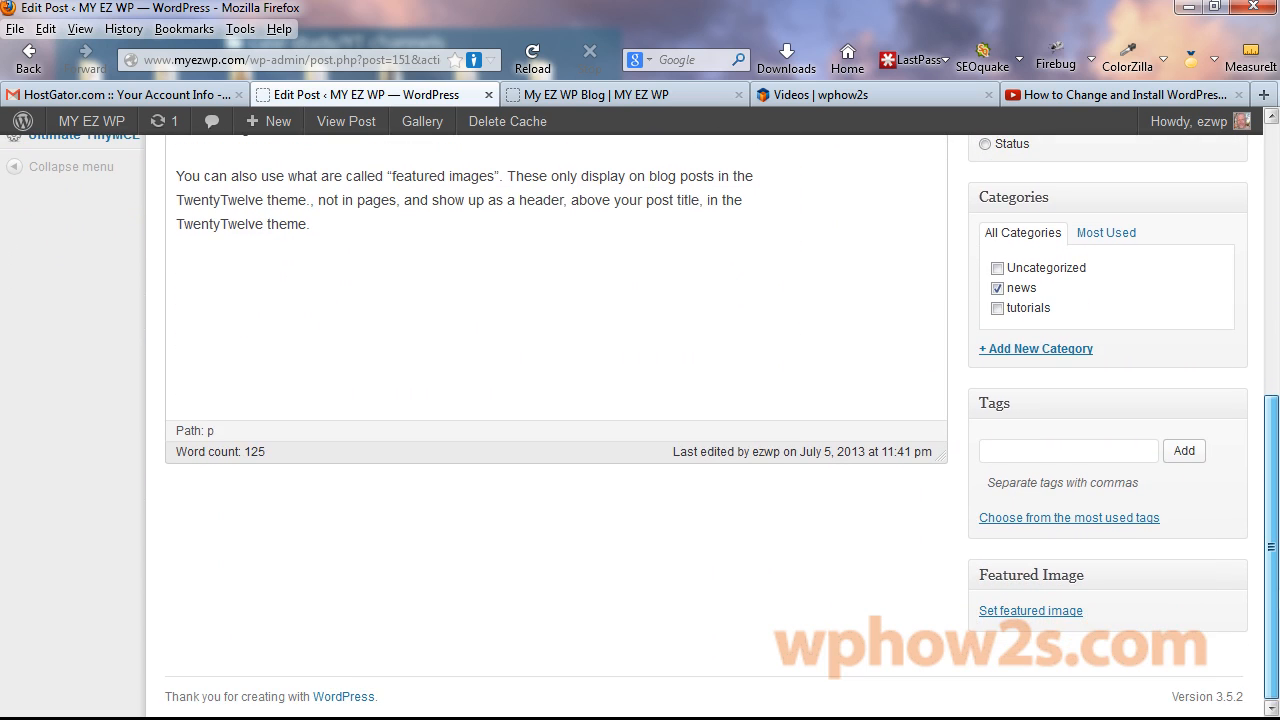
pyautogui.click(1021, 612)
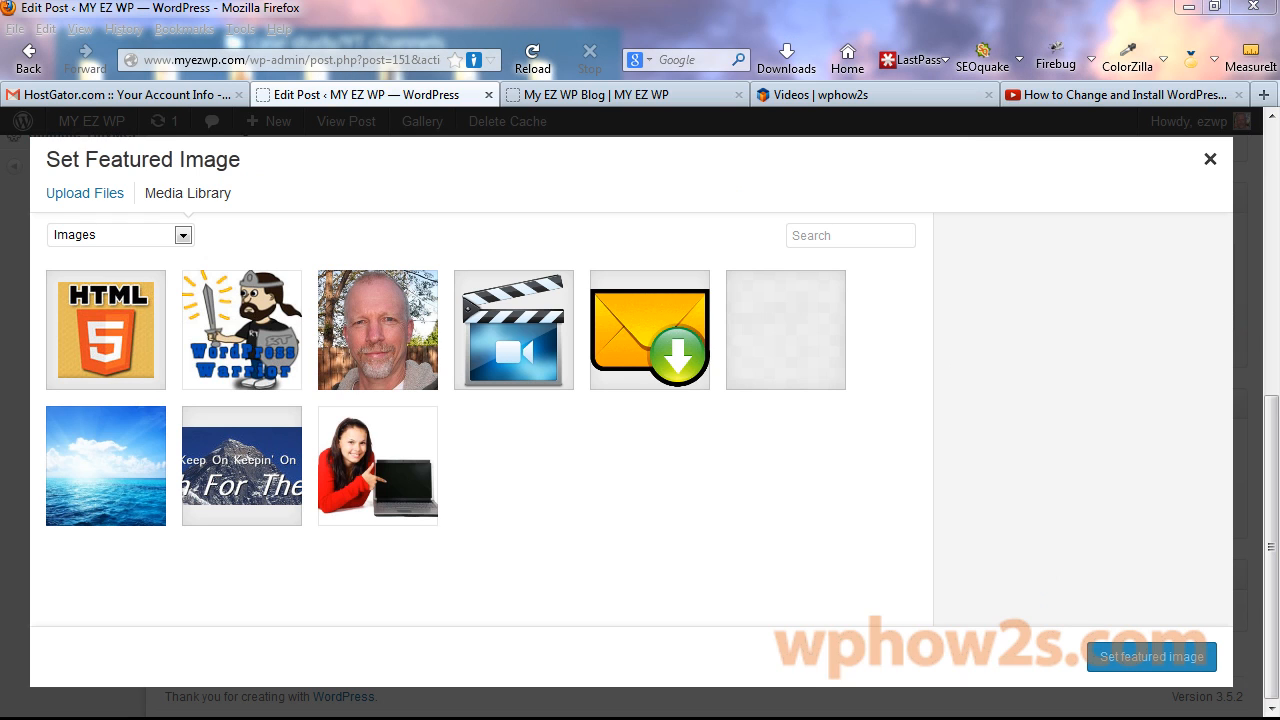
pyautogui.moveTo(289, 520); pyautogui.dragTo(543, 491)
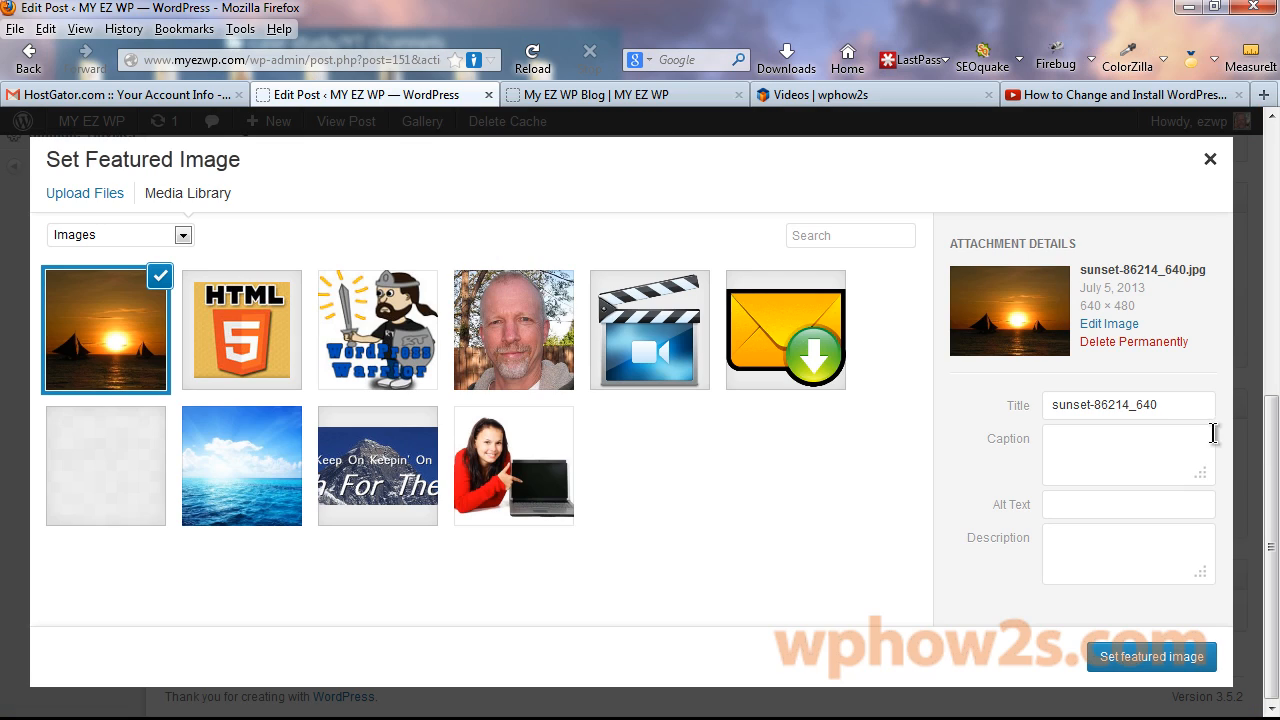
pyautogui.click(1134, 662)
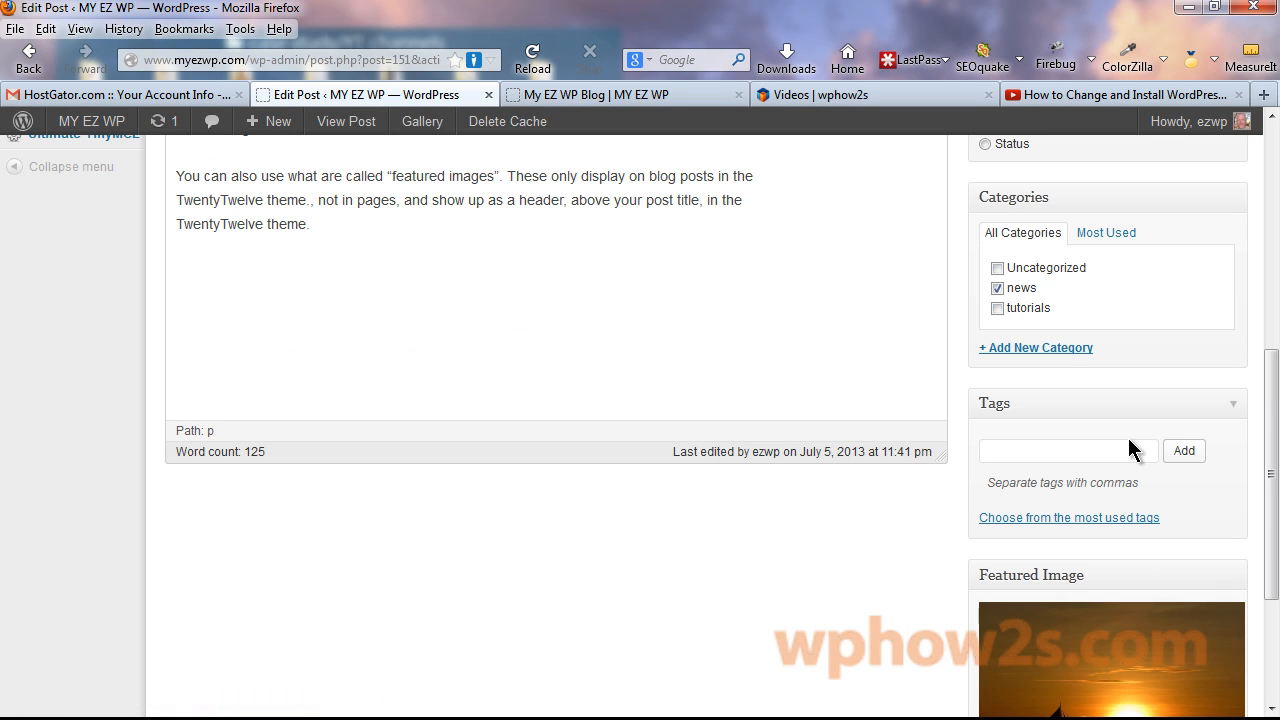
# Add the tags 'first blog post' and 'blog info' to the post and update it.
pyautogui.scroll(10, 1257, 543)
pyautogui.scroll(-5, 1020, 480)
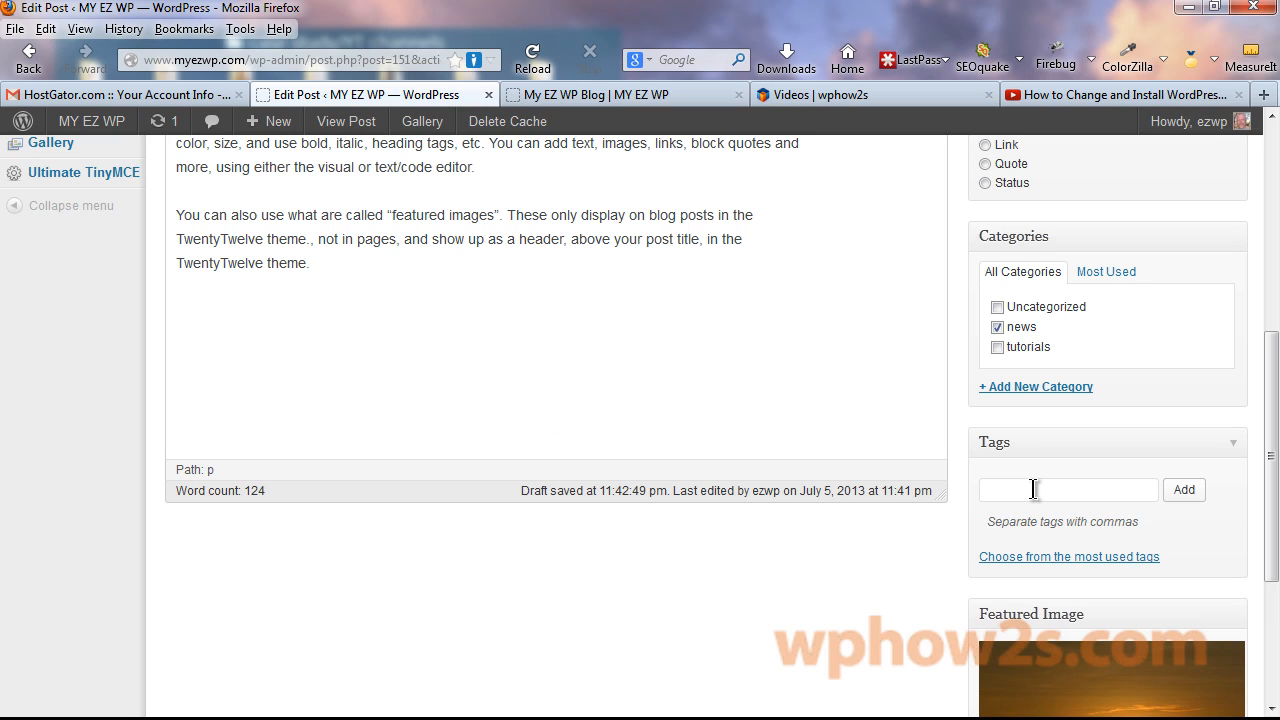
pyautogui.click(1034, 489)
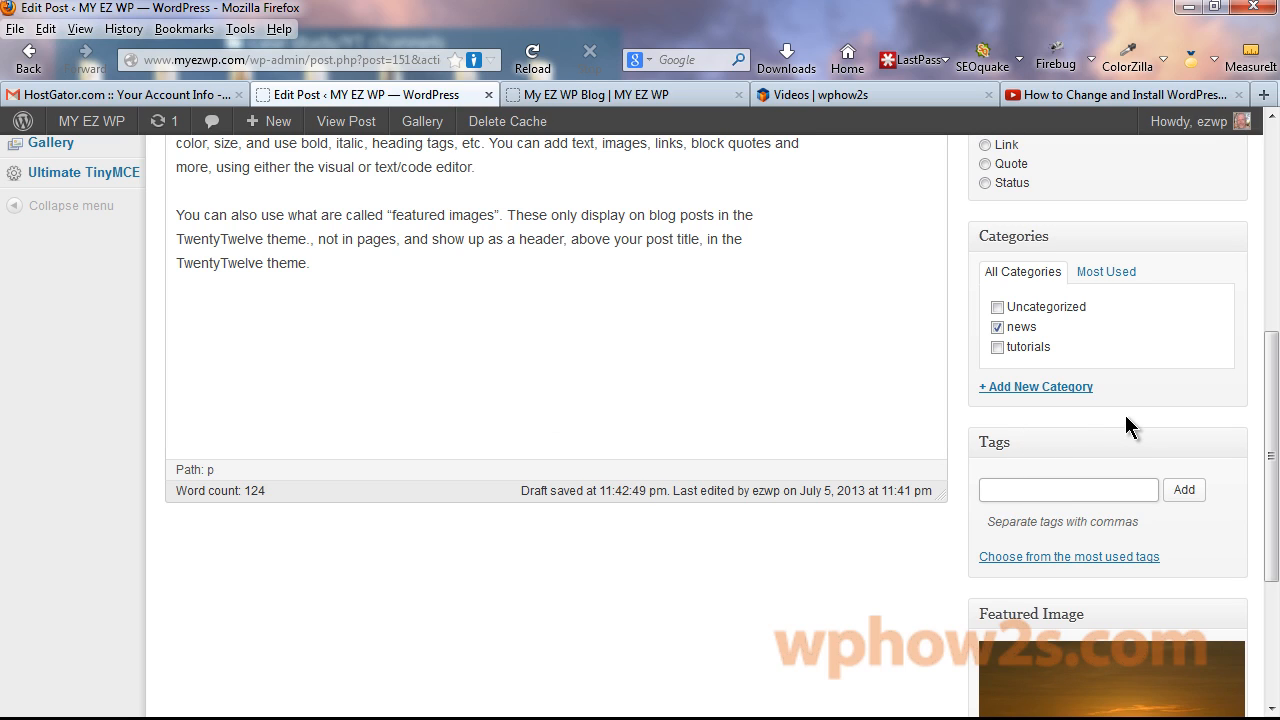
pyautogui.write('first blog post, blog info')
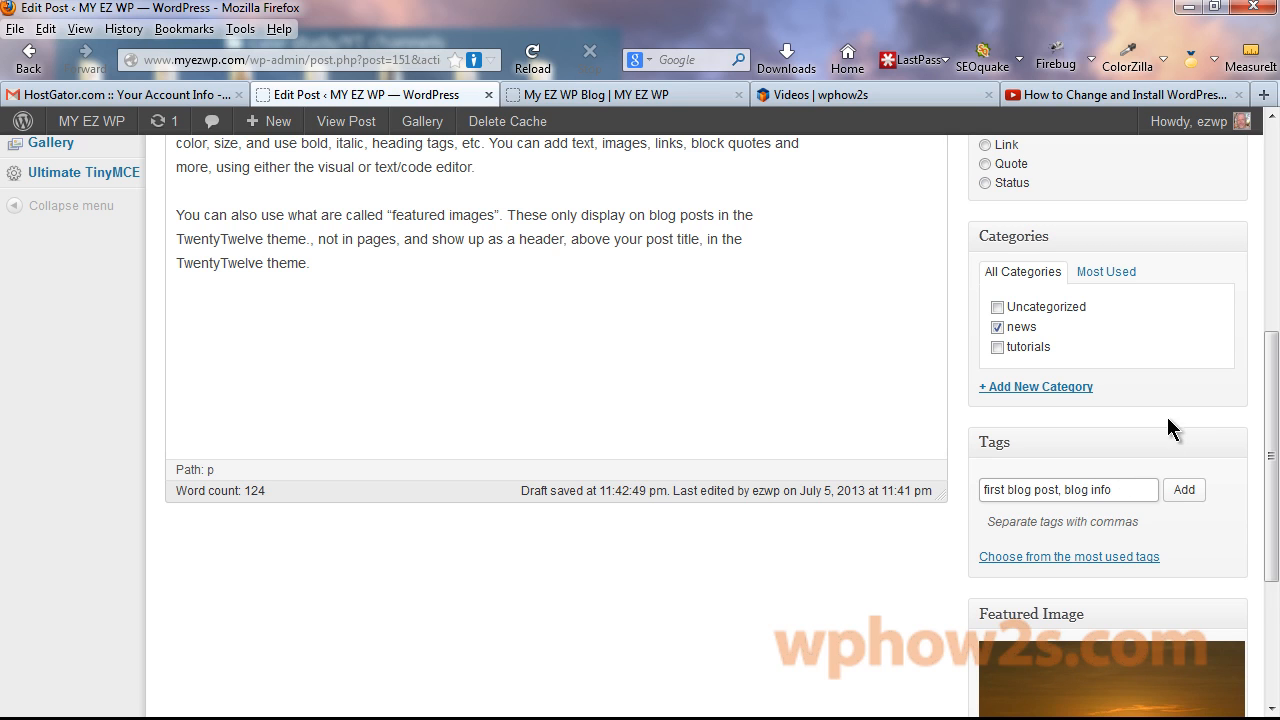
pyautogui.click(1187, 492)
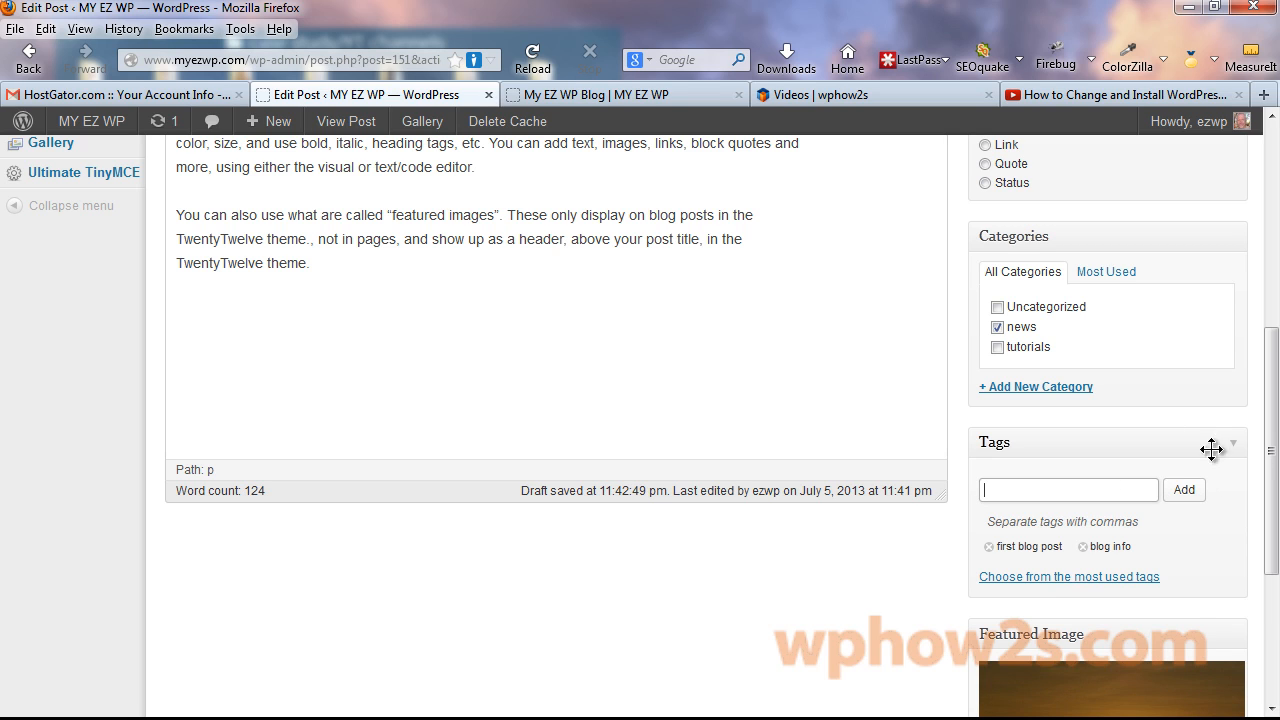
pyautogui.moveTo(1265, 530); pyautogui.dragTo(1265, 386)
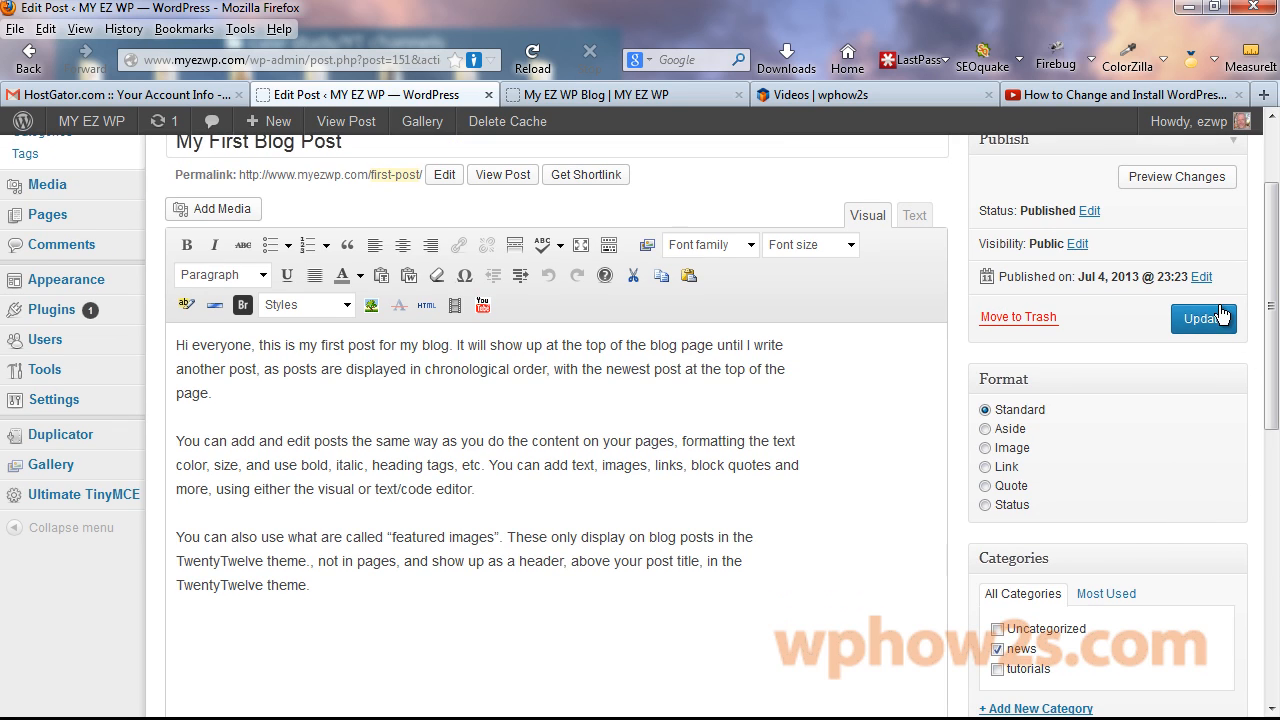
pyautogui.click(1203, 318)
# Reload the live blog and review the post's sunset image, news category and tags.
pyautogui.click(558, 94)
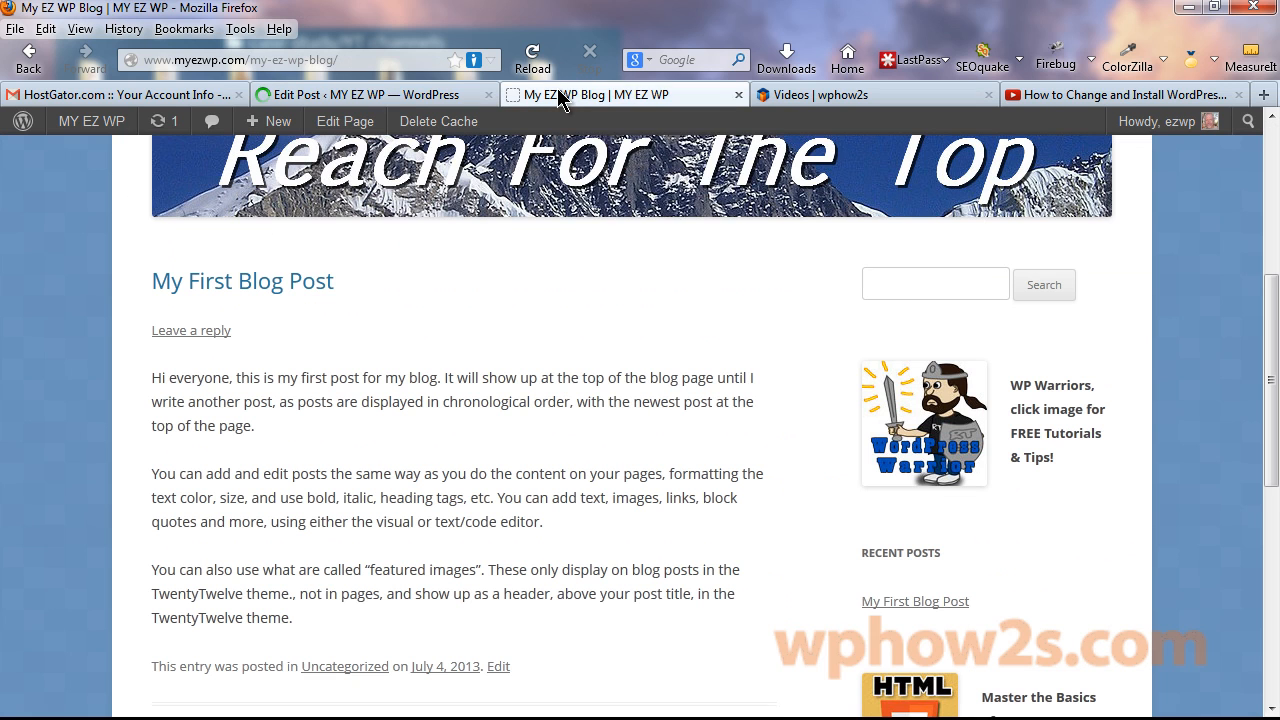
pyautogui.rightClick(560, 93)
pyautogui.click(622, 106)
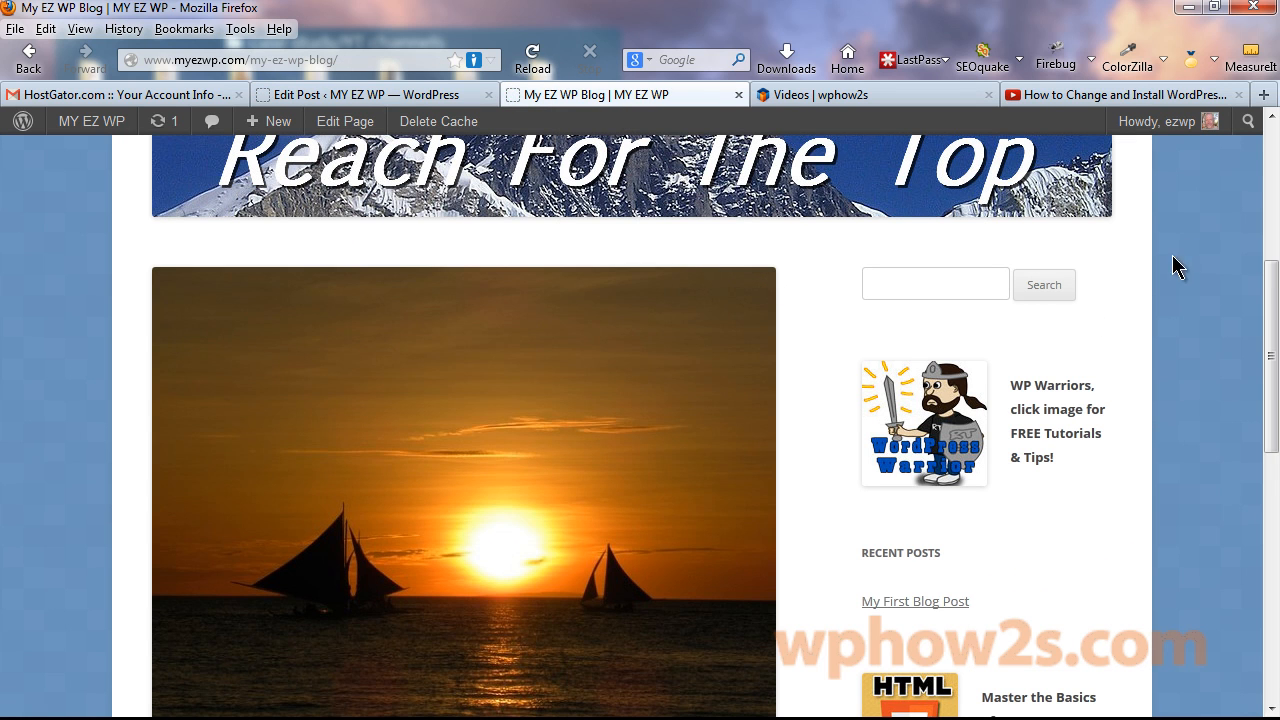
pyautogui.moveTo(1269, 281); pyautogui.dragTo(1276, 500)
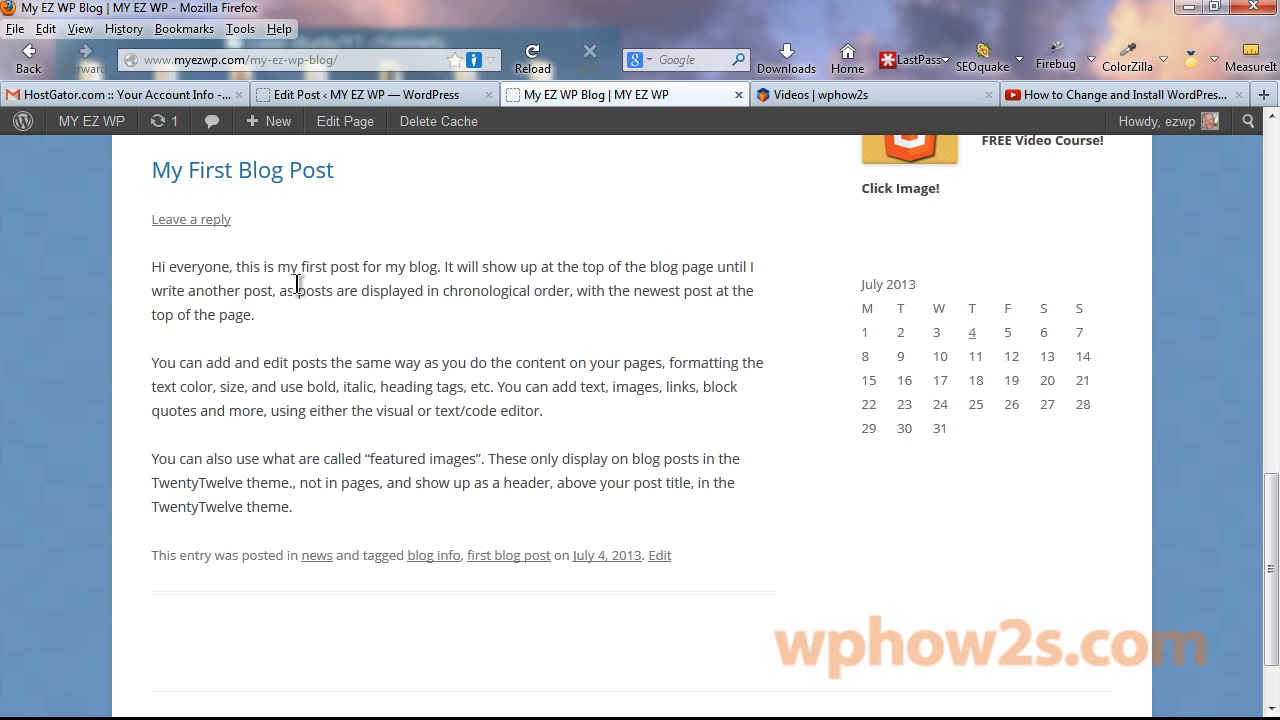
pyautogui.scroll(3, 652, 318)
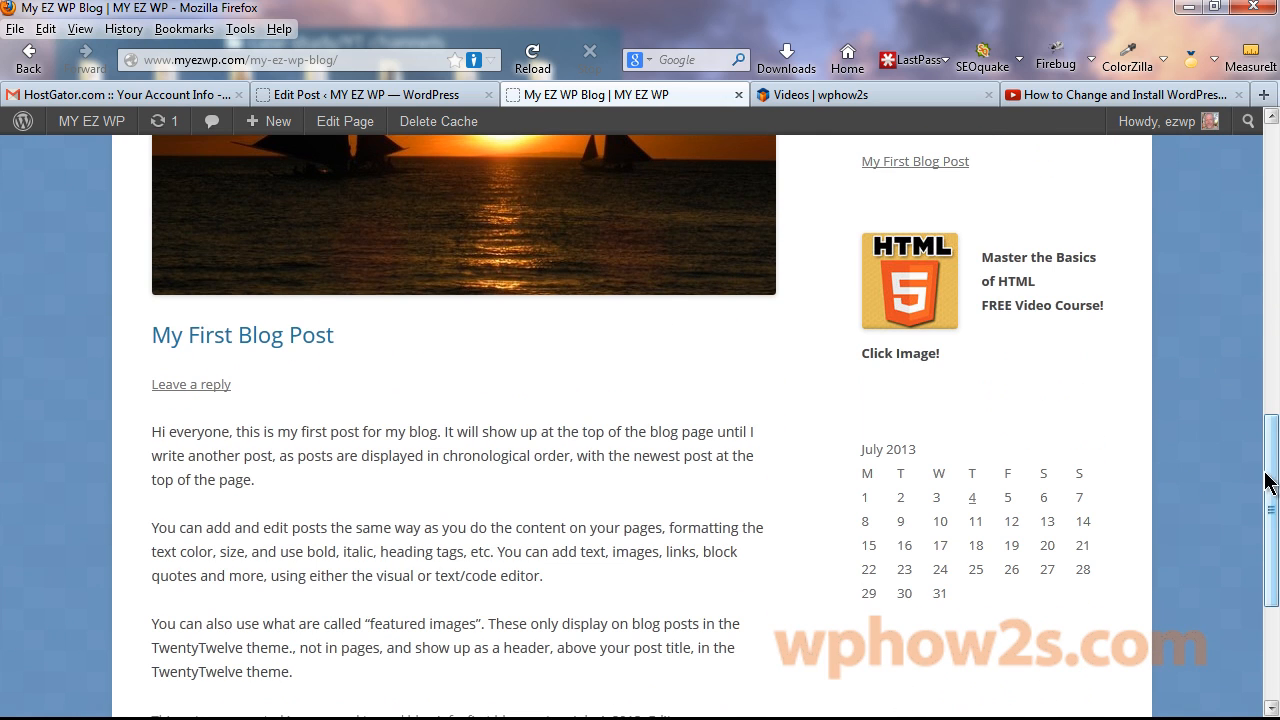
pyautogui.moveTo(1266, 478); pyautogui.dragTo(1268, 330)
# Go back to the admin and start a new blank post.
pyautogui.click(330, 94)
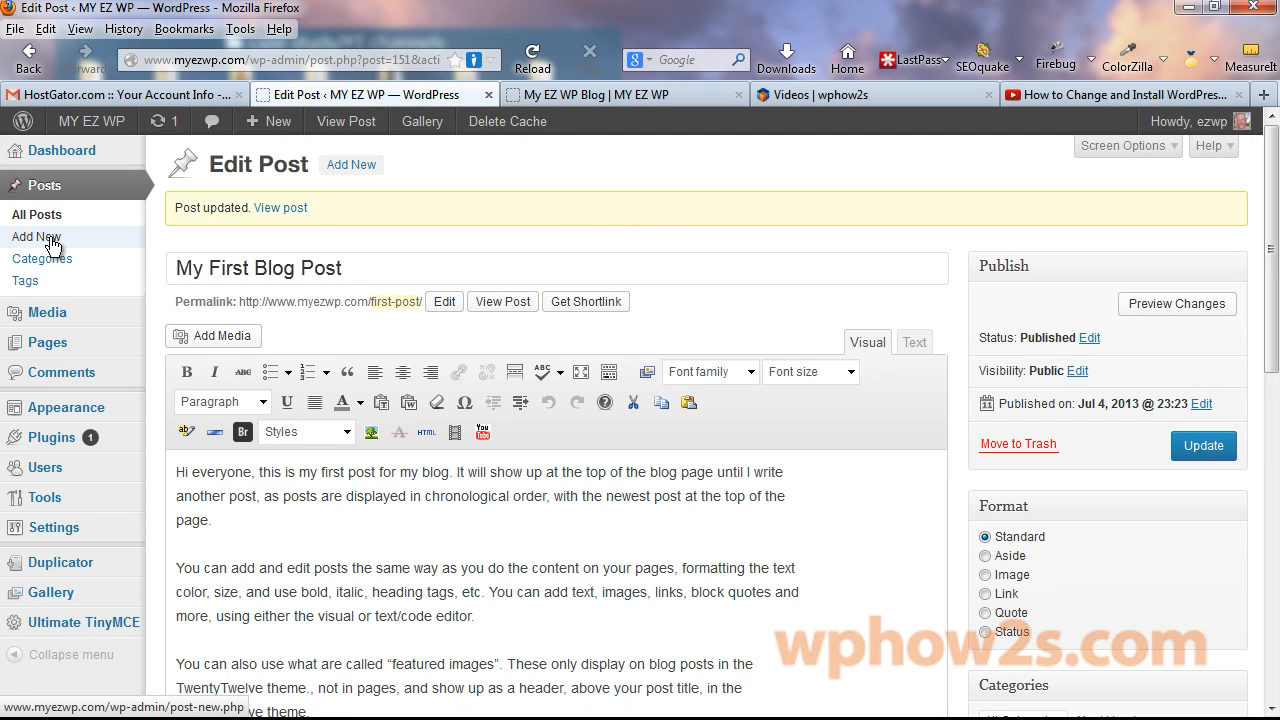
pyautogui.click(306, 203)
pyautogui.click(345, 165)
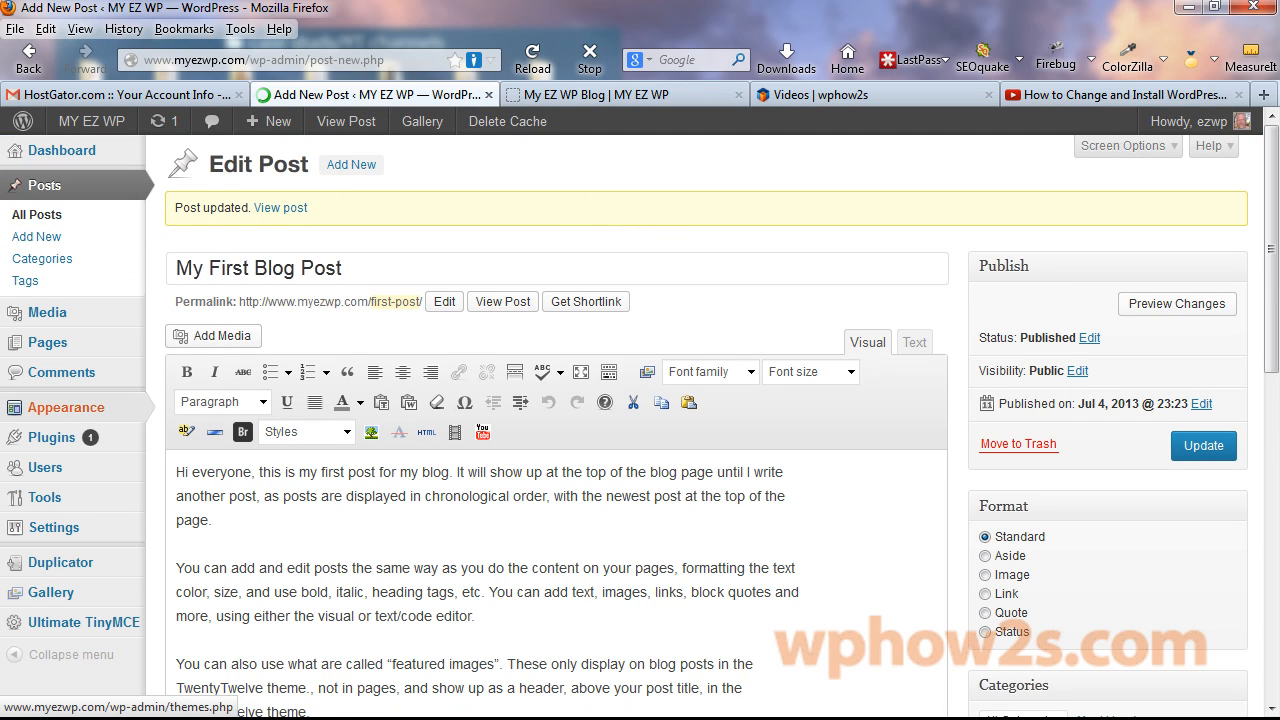
# Title the new post 'My Second Blog Post' and insert the pasted two-paragraph text.
pyautogui.click(219, 212)
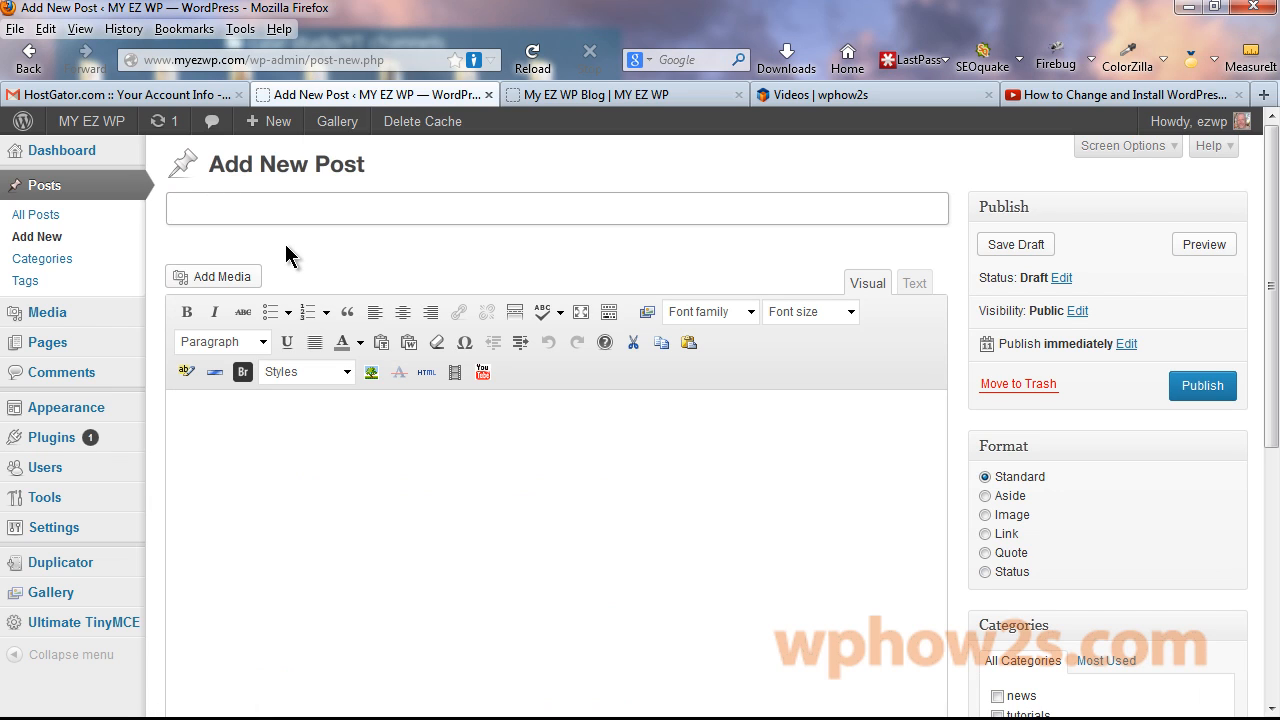
pyautogui.write('My Second Blog Post')
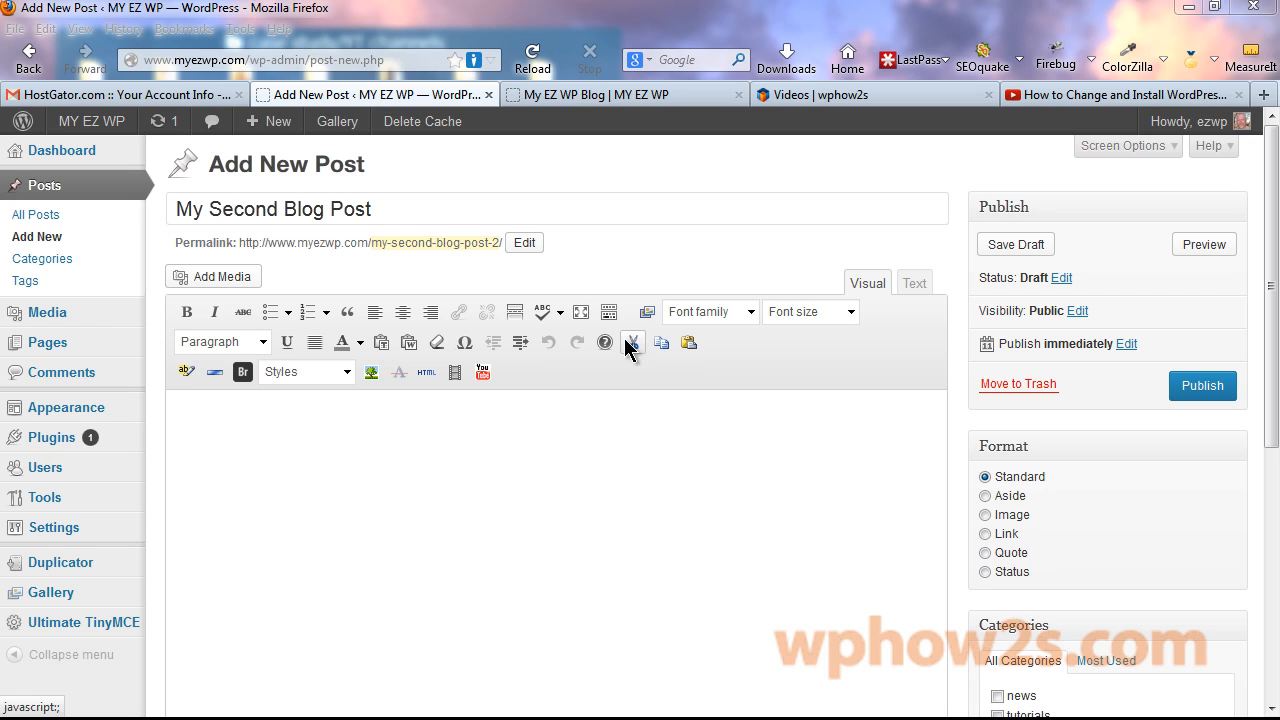
pyautogui.click(409, 342)
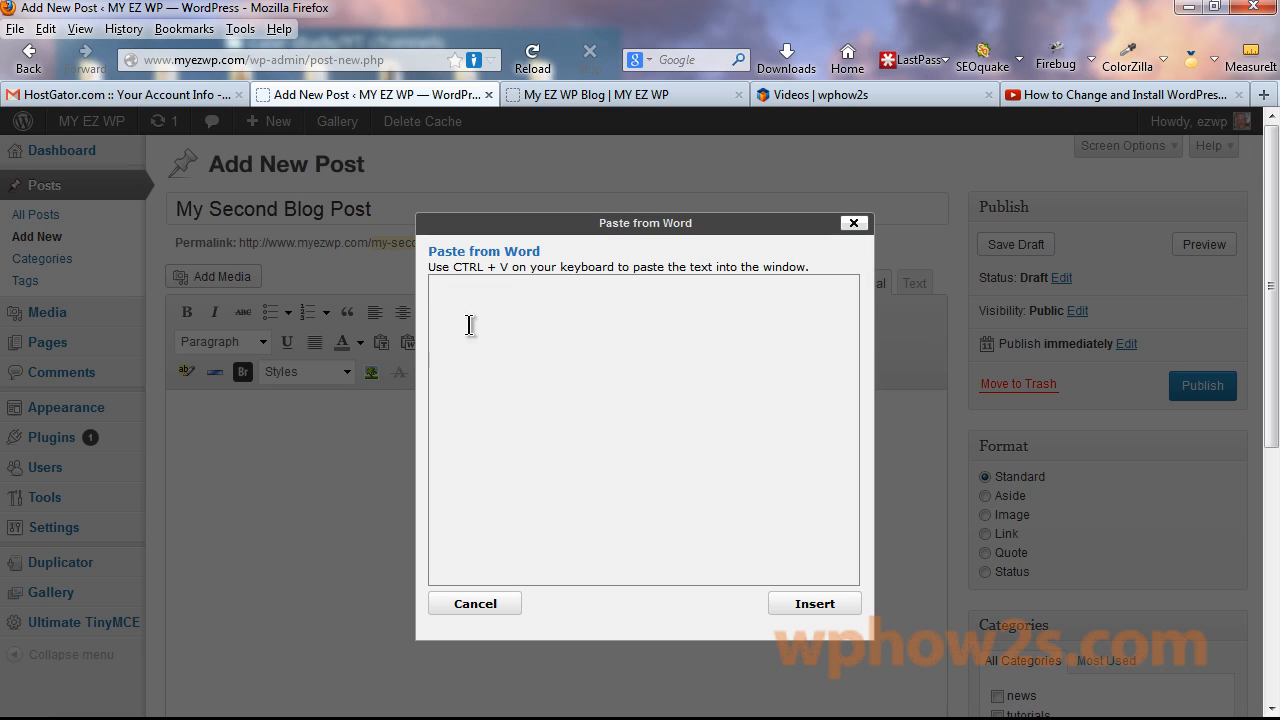
pyautogui.hotkey('ctrl', 'v')
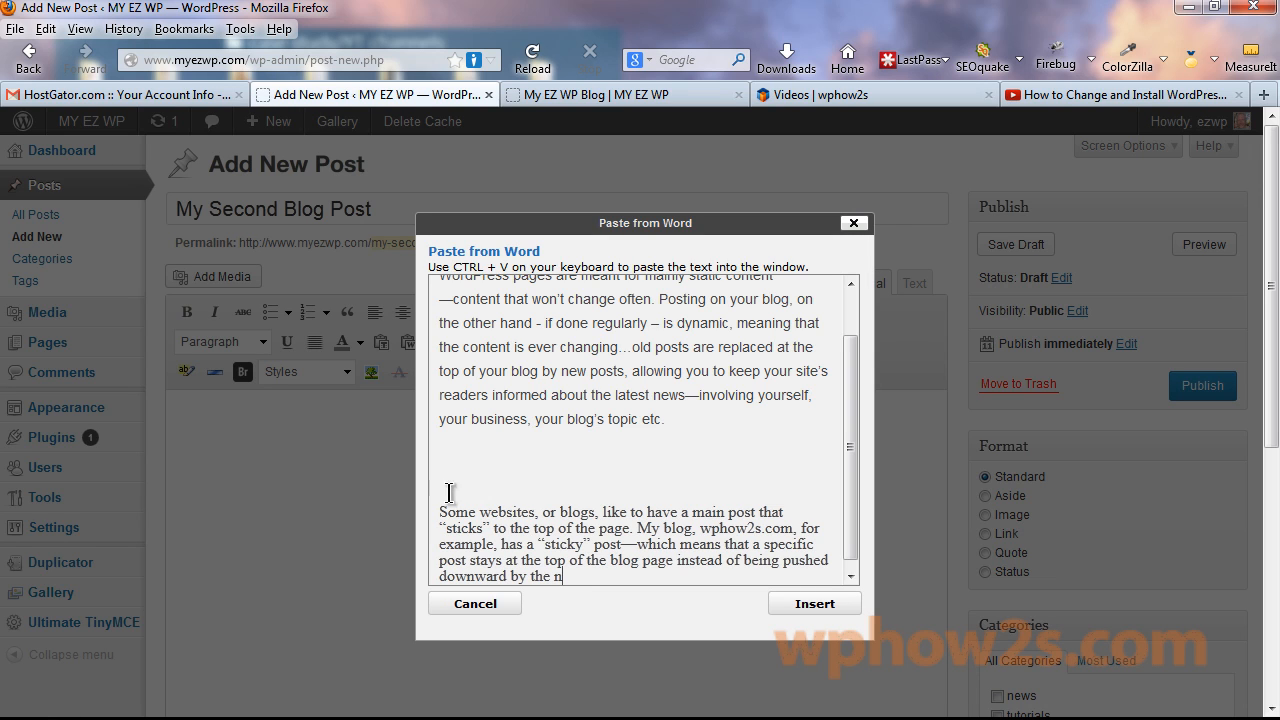
pyautogui.moveTo(438, 513); pyautogui.dragTo(447, 513)
pyautogui.press('BackSpace')
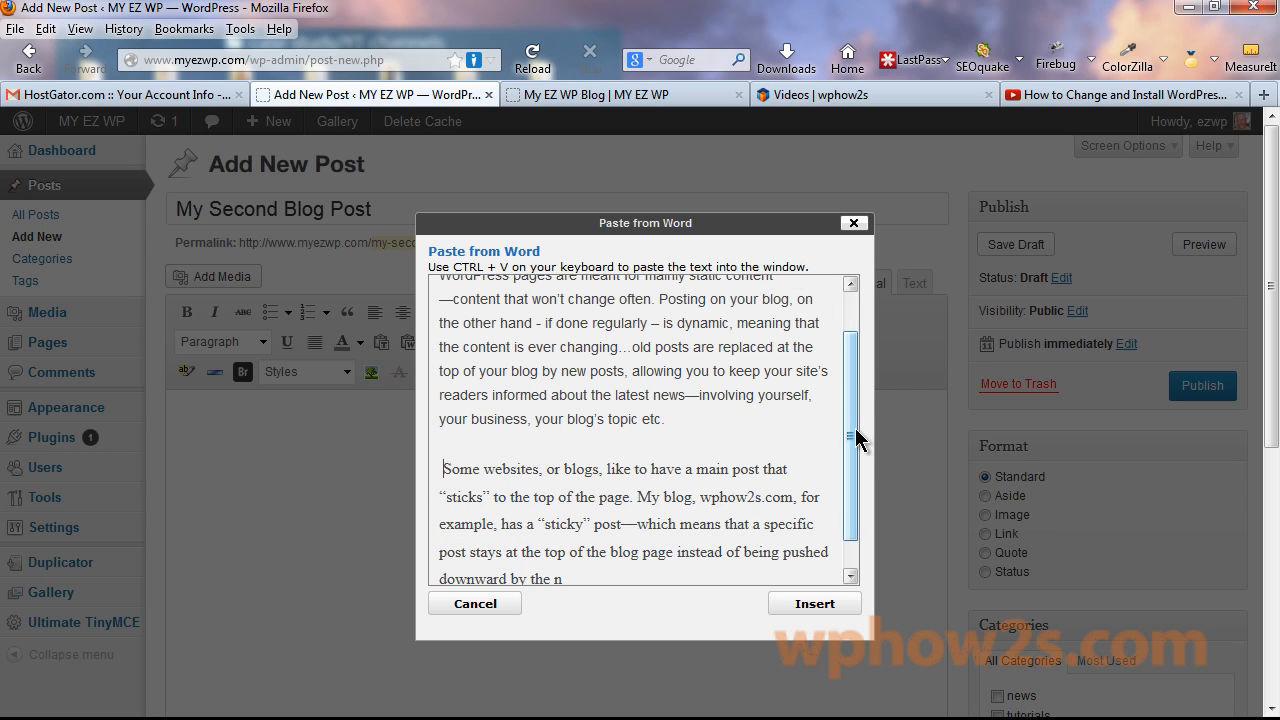
pyautogui.moveTo(853, 431); pyautogui.dragTo(827, 515)
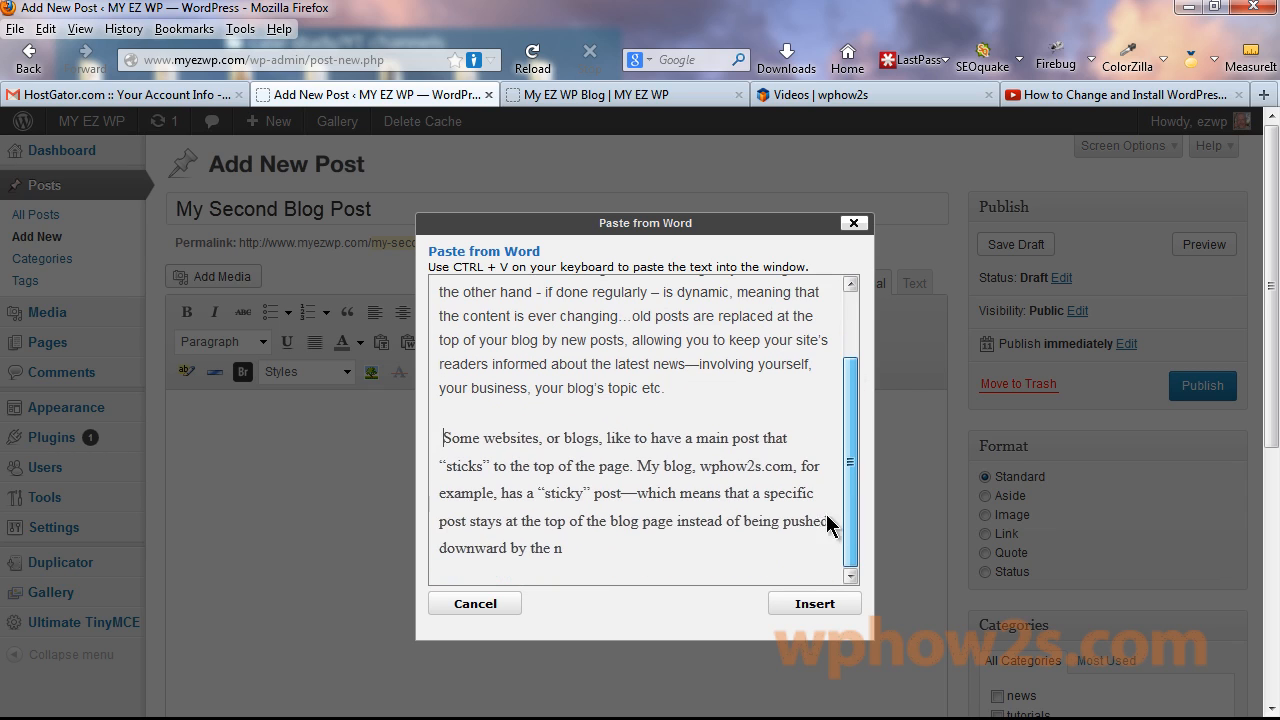
pyautogui.click(814, 603)
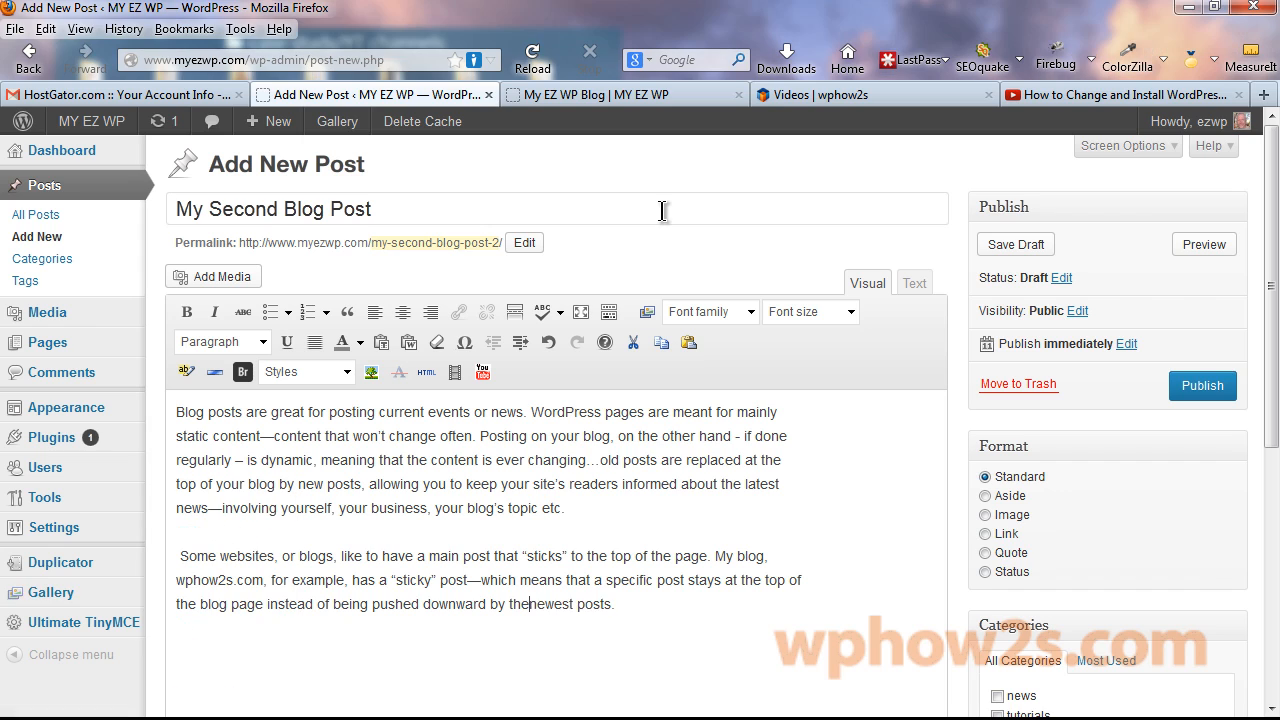
# Publish the post and set the beach pebbles photo as its featured image.
pyautogui.click(1205, 390)
pyautogui.scroll(-4, 960, 280)
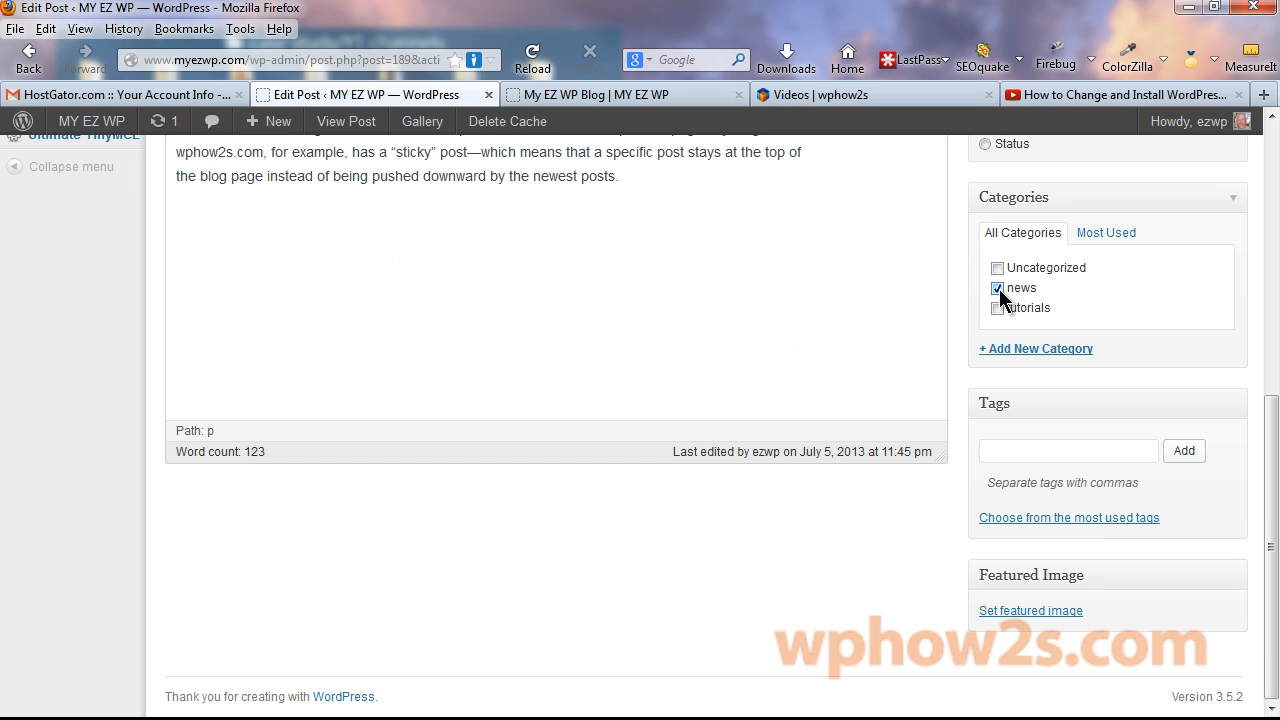
pyautogui.click(1058, 610)
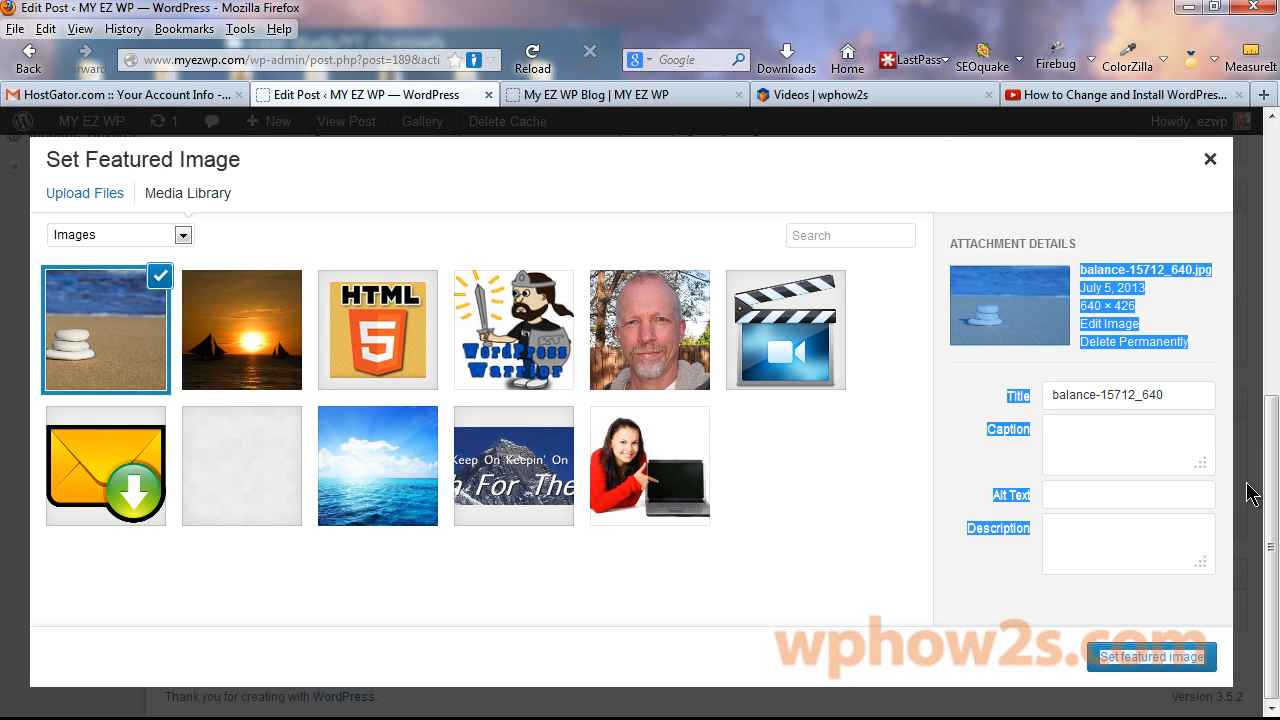
pyautogui.click(1148, 656)
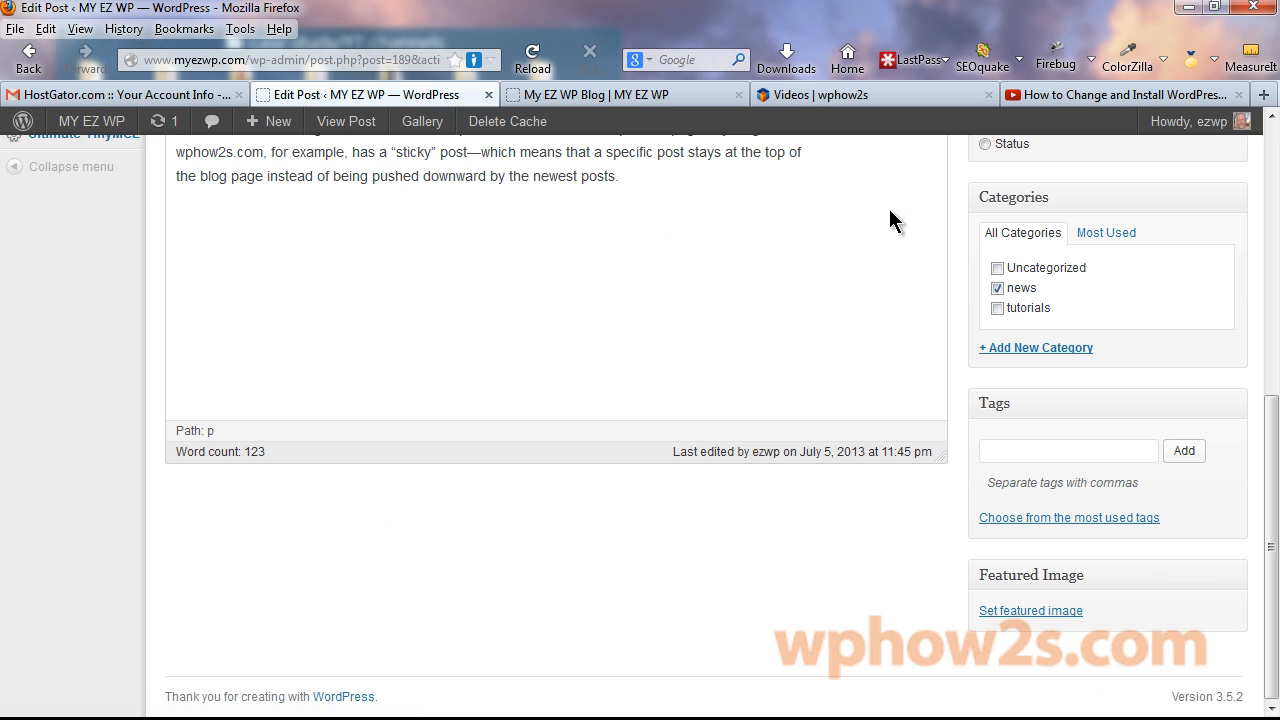
pyautogui.scroll(5, 1211, 360)
# Update the post, then reload the live blog to see My Second Blog Post on top.
pyautogui.click(1205, 447)
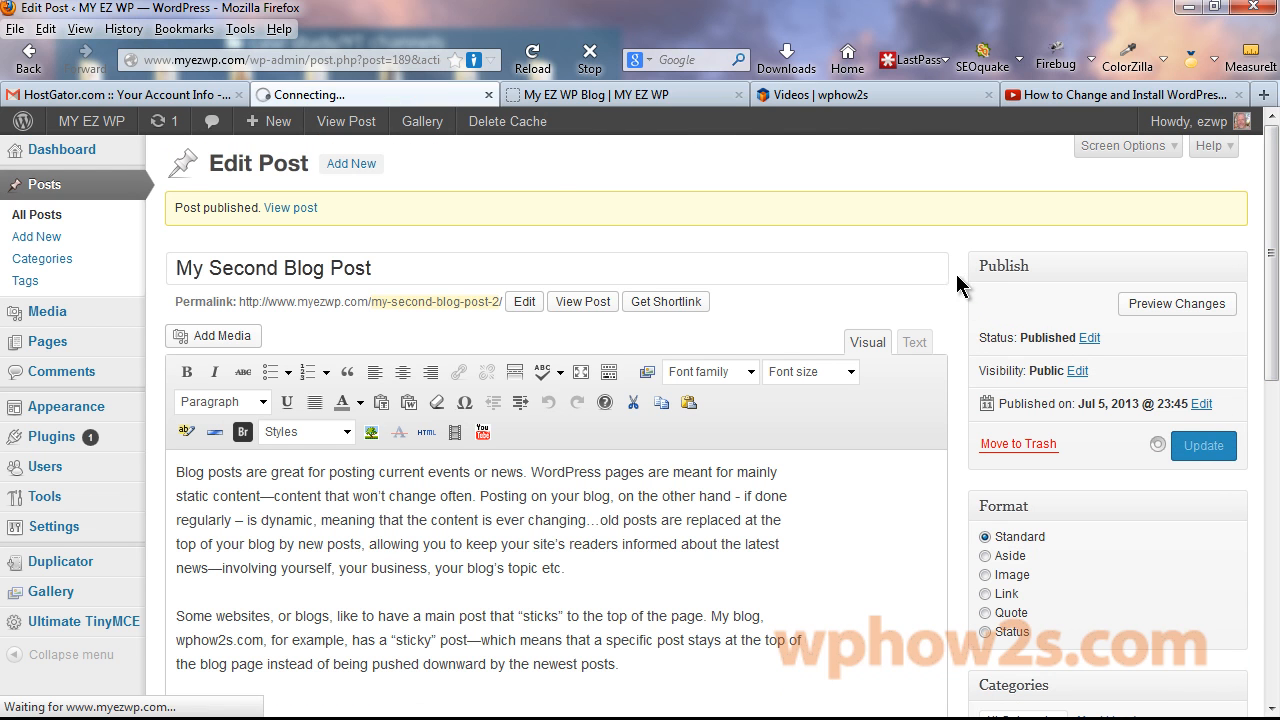
pyautogui.click(563, 95)
pyautogui.rightClick(564, 95)
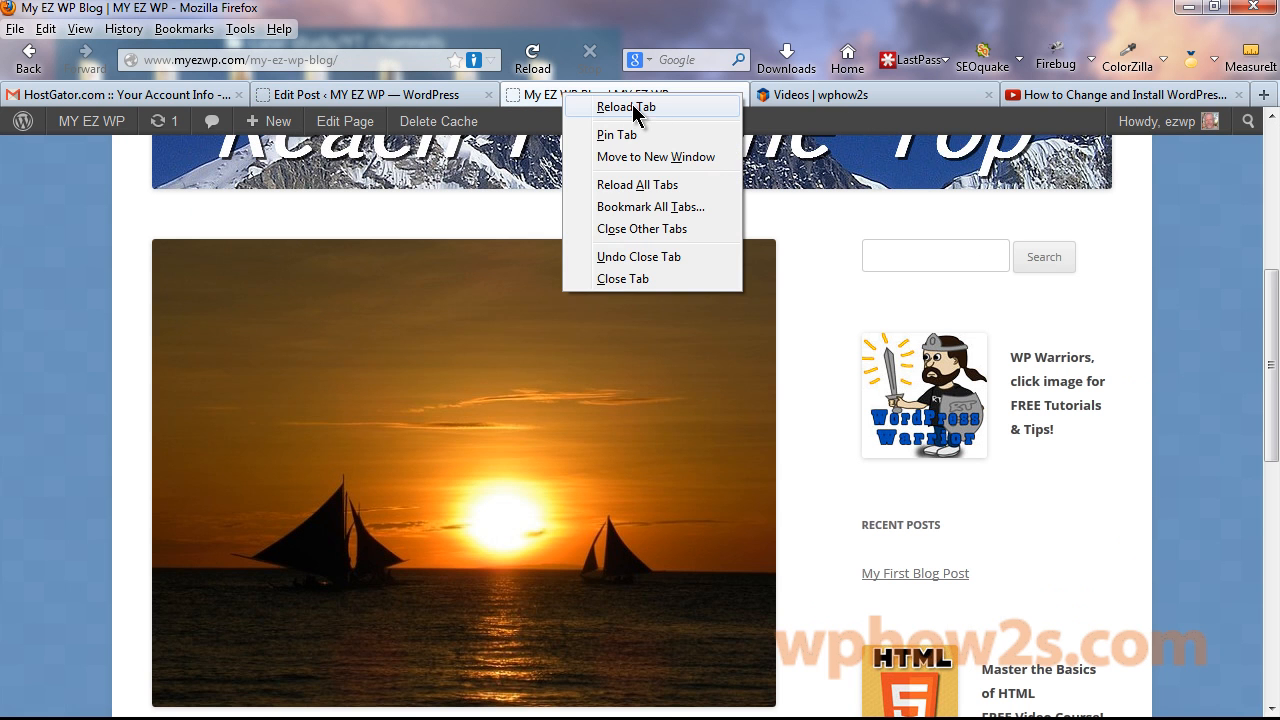
pyautogui.click(632, 104)
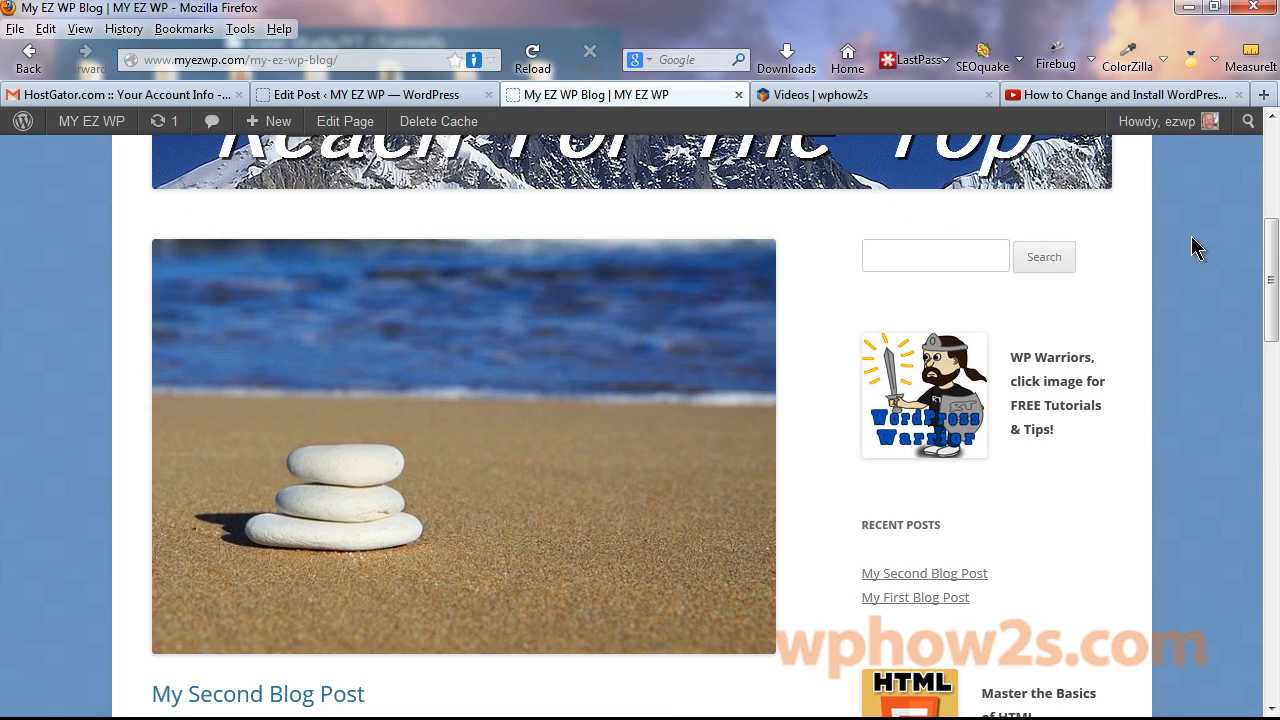
pyautogui.moveTo(1268, 260)
pyautogui.mouseDown()
pyautogui.moveTo(1268, 386)
pyautogui.moveTo(1251, 194)
pyautogui.moveTo(1275, 565)
pyautogui.moveTo(1246, 246)
pyautogui.moveTo(1260, 277)
pyautogui.mouseUp()
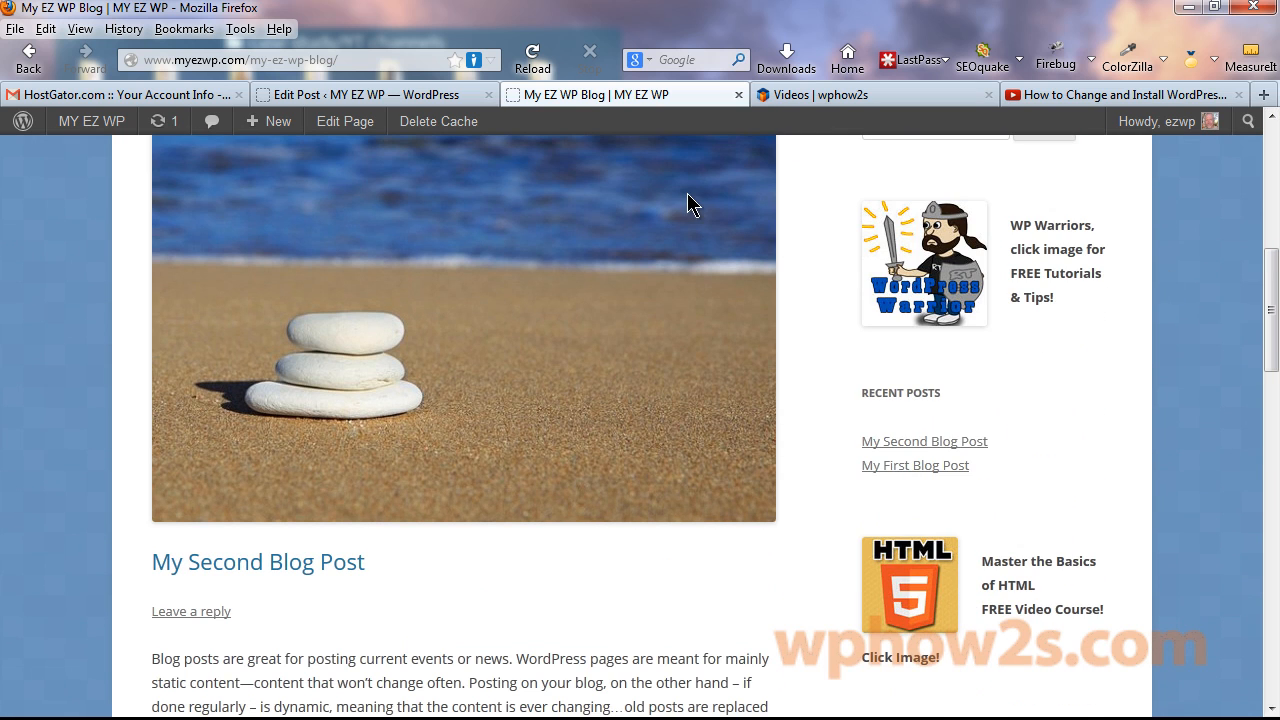
# Quick Edit My First Blog Post to make it sticky and save.
pyautogui.click(342, 86)
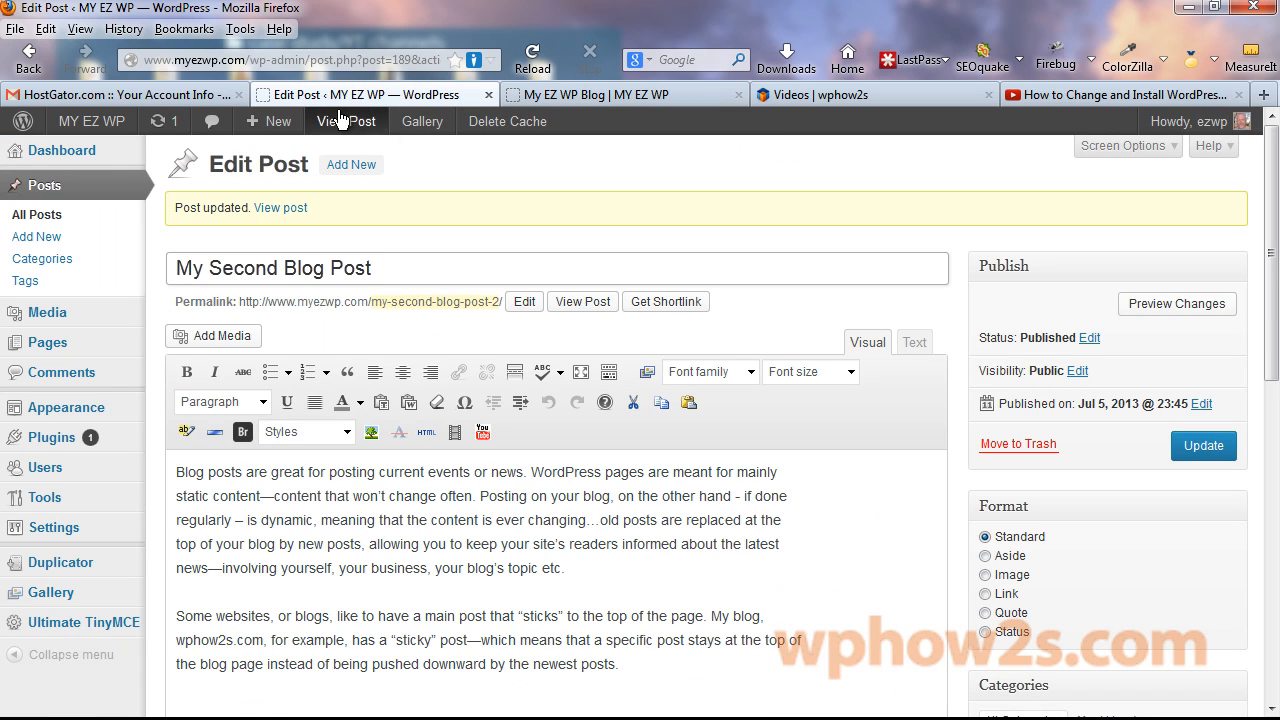
pyautogui.click(36, 214)
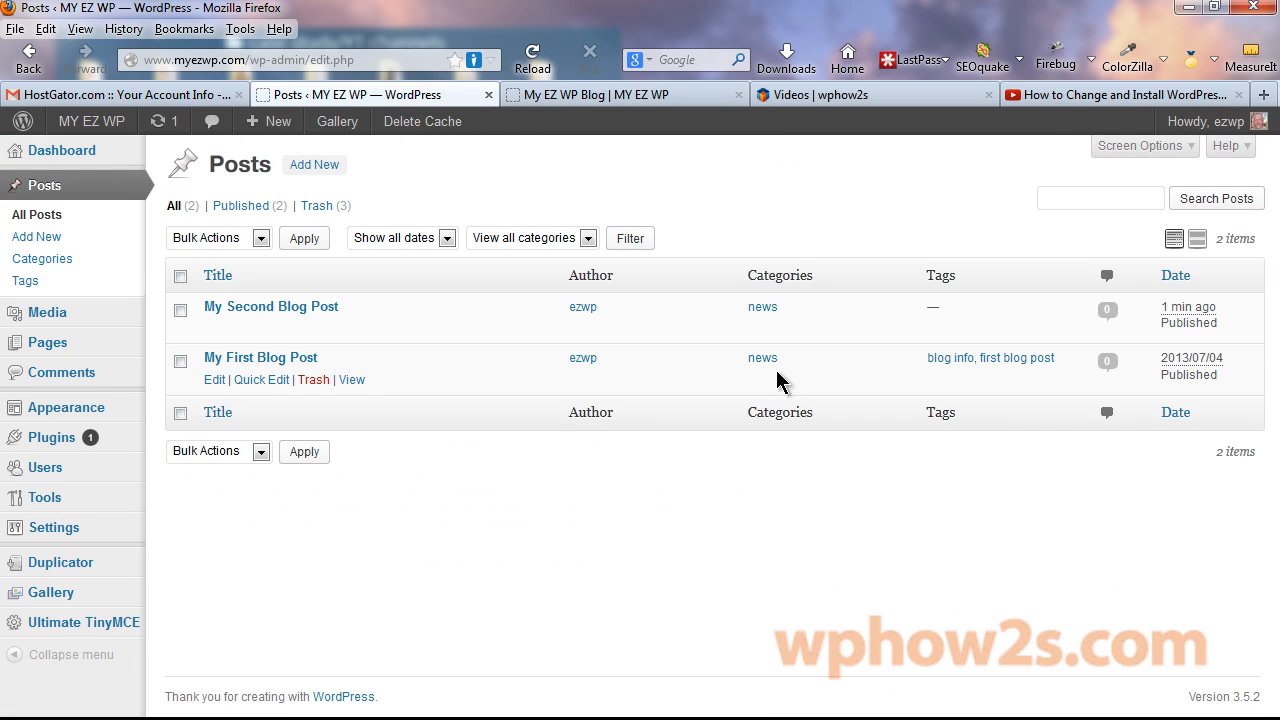
pyautogui.click(260, 381)
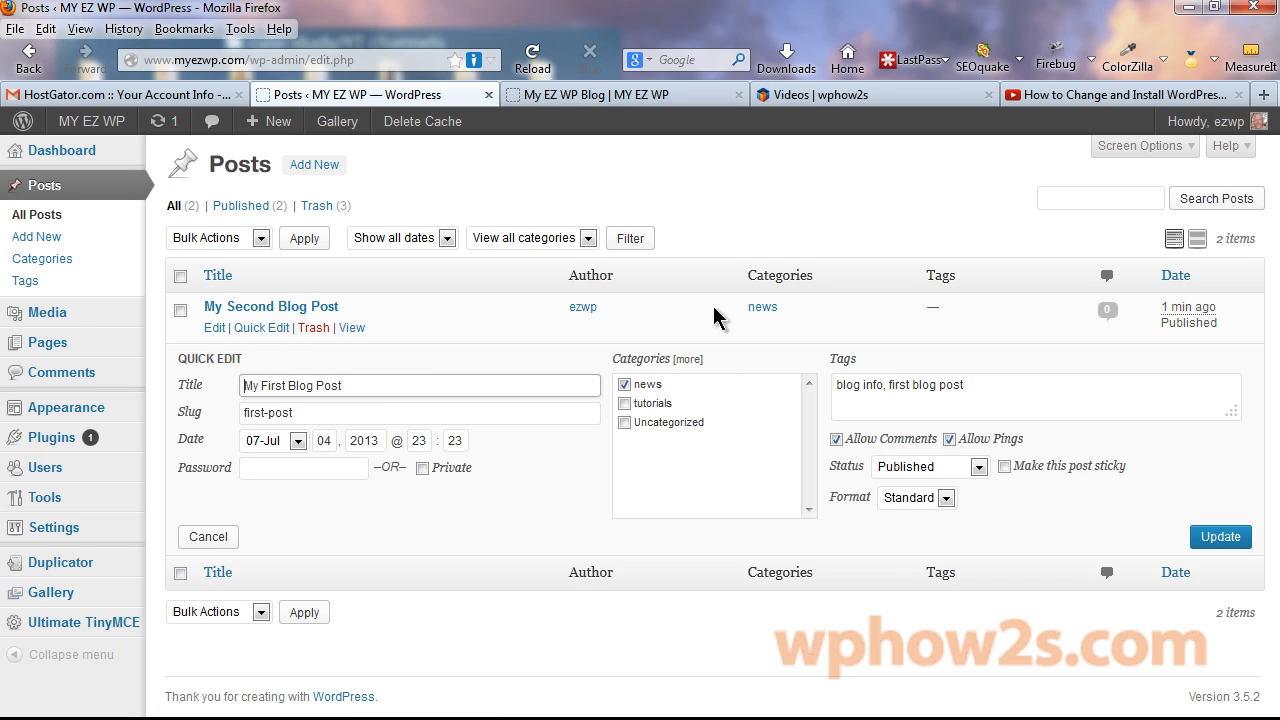
pyautogui.click(1004, 467)
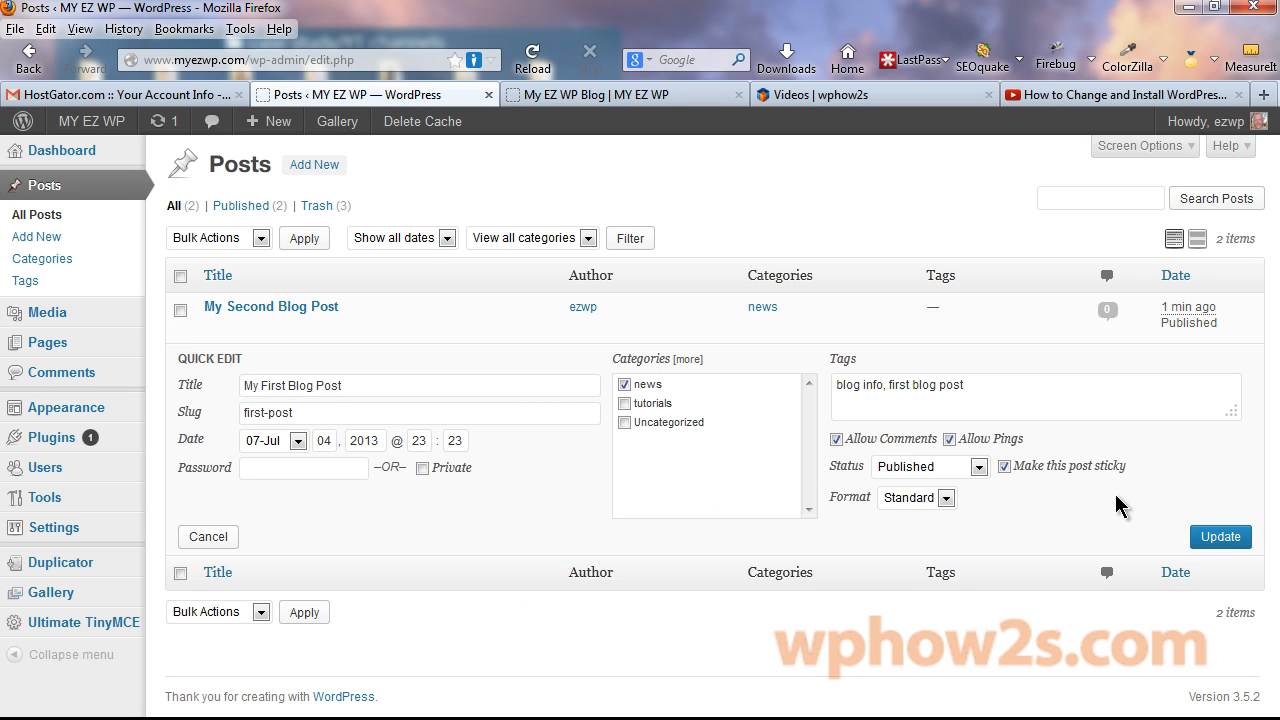
pyautogui.click(1221, 537)
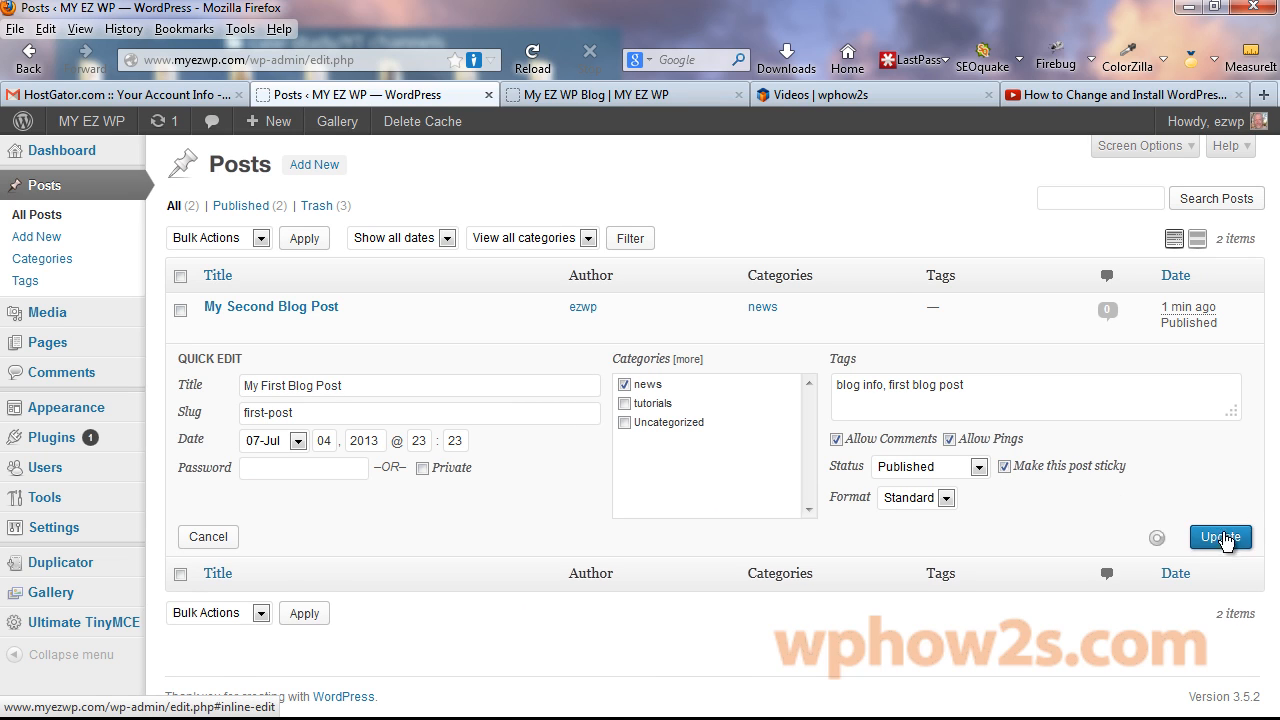
# Reload the live blog page to see the sticky post.
pyautogui.click(612, 98)
pyautogui.rightClick(648, 104)
pyautogui.click(665, 112)
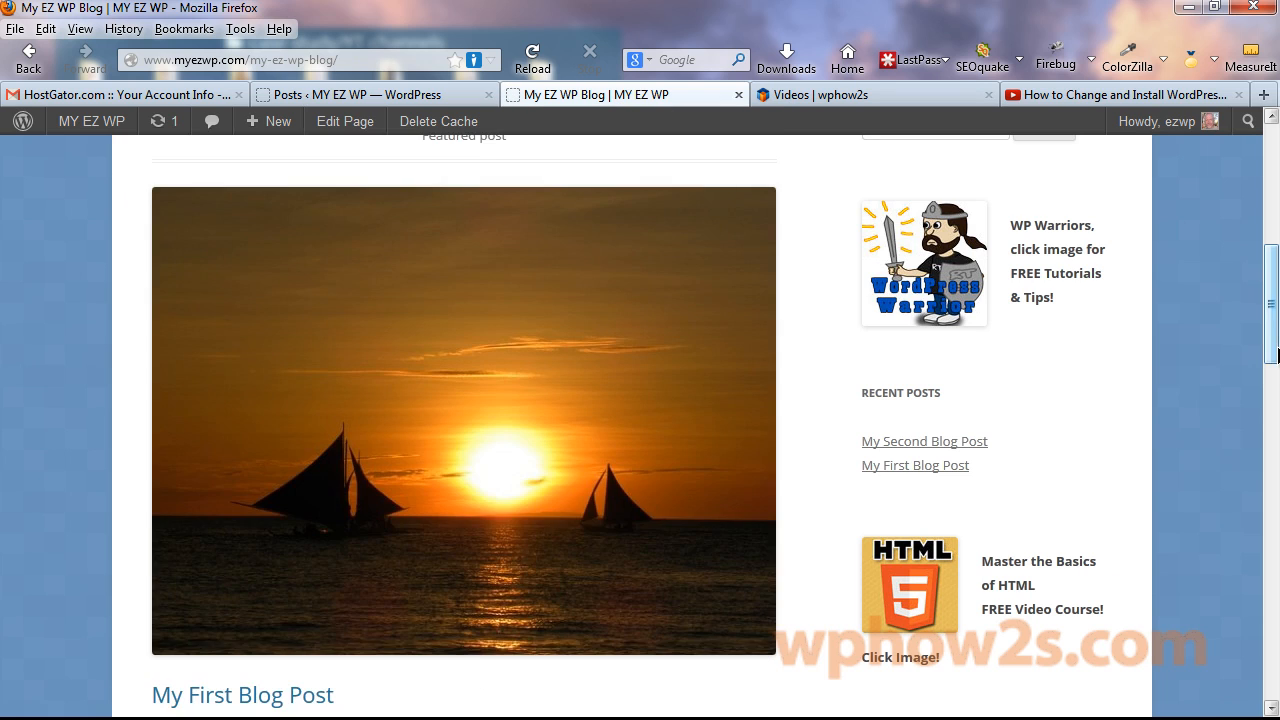
# Check My First Blog Post appears as the blog's featured post, view Contact/Location, return to Posts.
pyautogui.moveTo(1276, 357); pyautogui.dragTo(1271, 290)
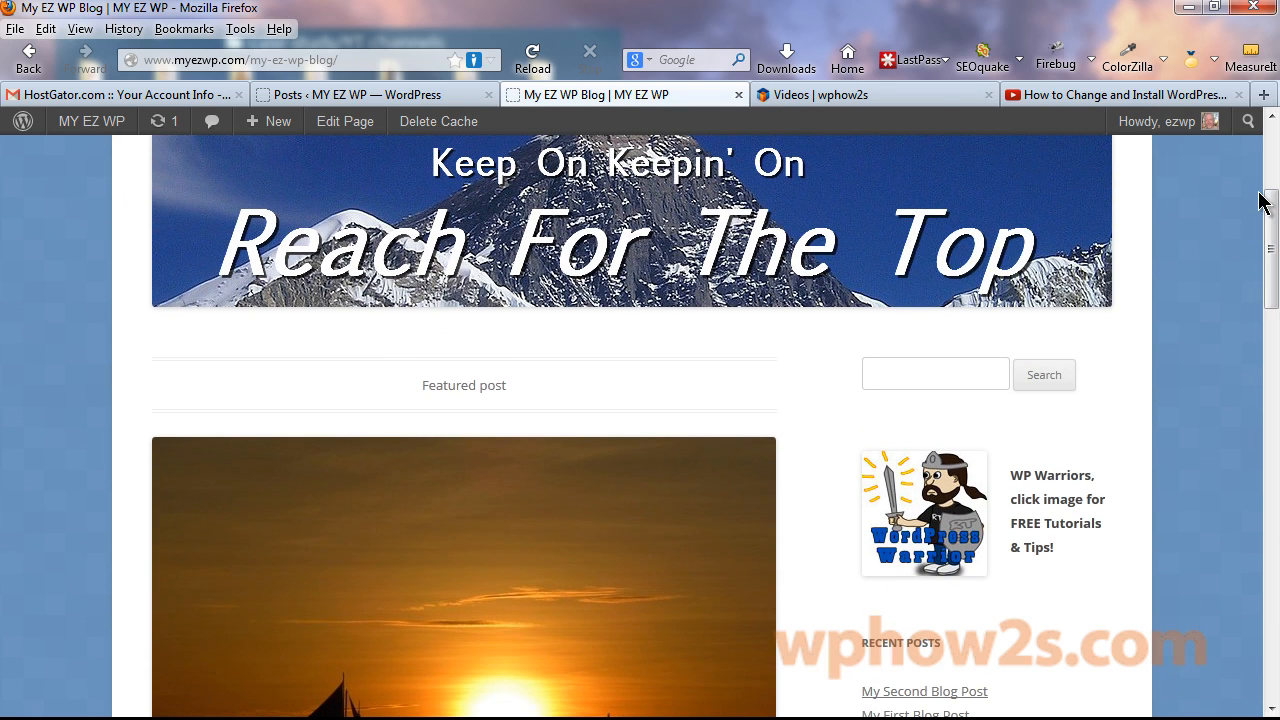
pyautogui.moveTo(1272, 213); pyautogui.dragTo(1275, 333)
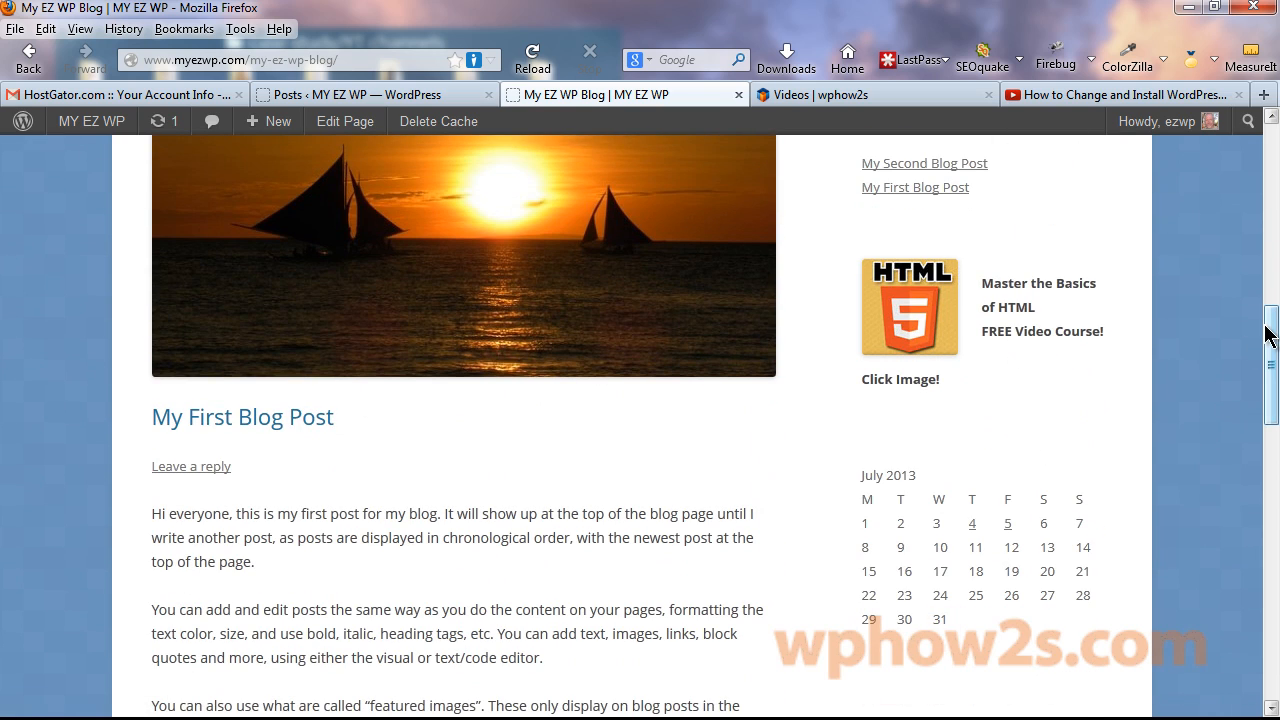
pyautogui.moveTo(1268, 335); pyautogui.dragTo(1271, 343)
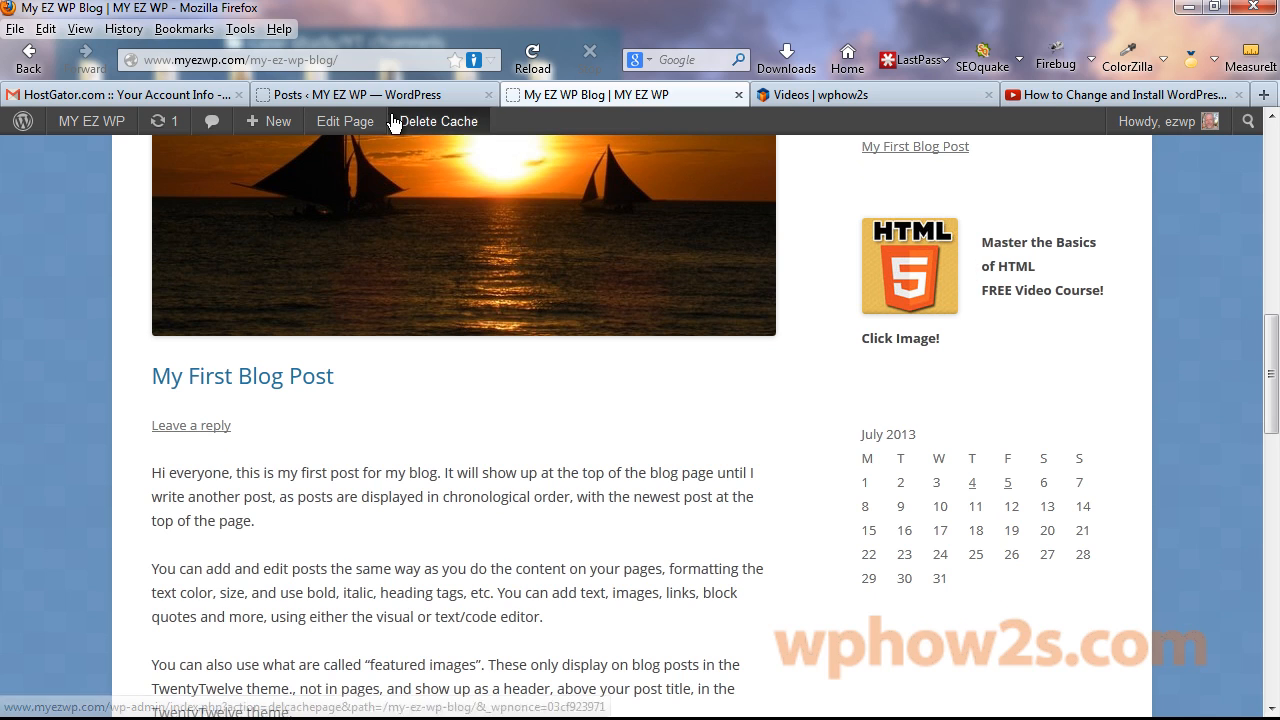
pyautogui.click(315, 92)
pyautogui.click(605, 98)
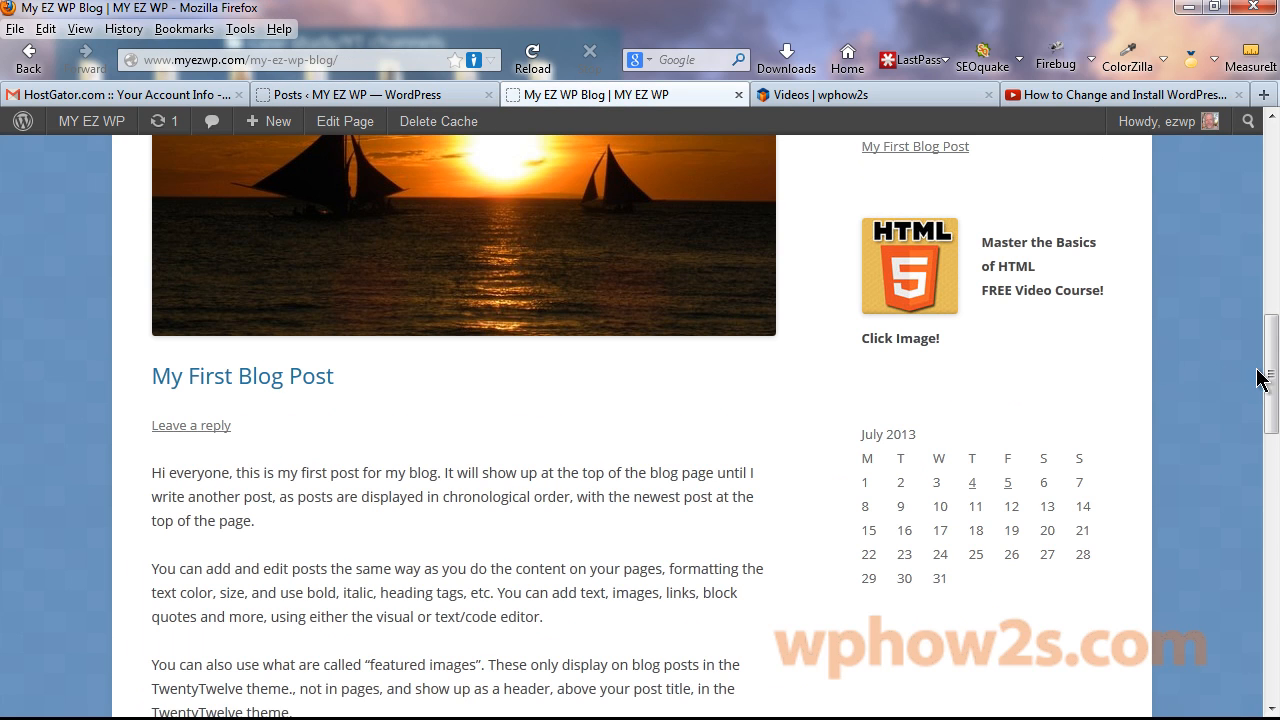
pyautogui.moveTo(1265, 378); pyautogui.dragTo(1238, 180)
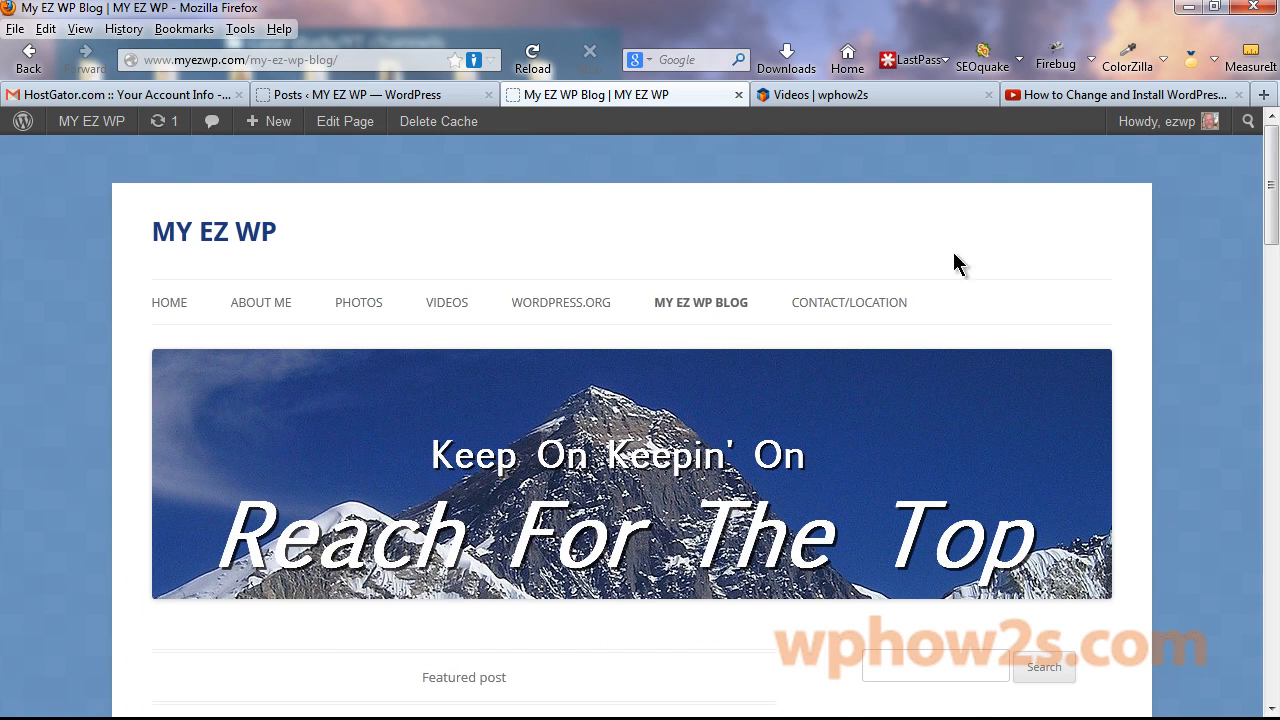
pyautogui.click(847, 306)
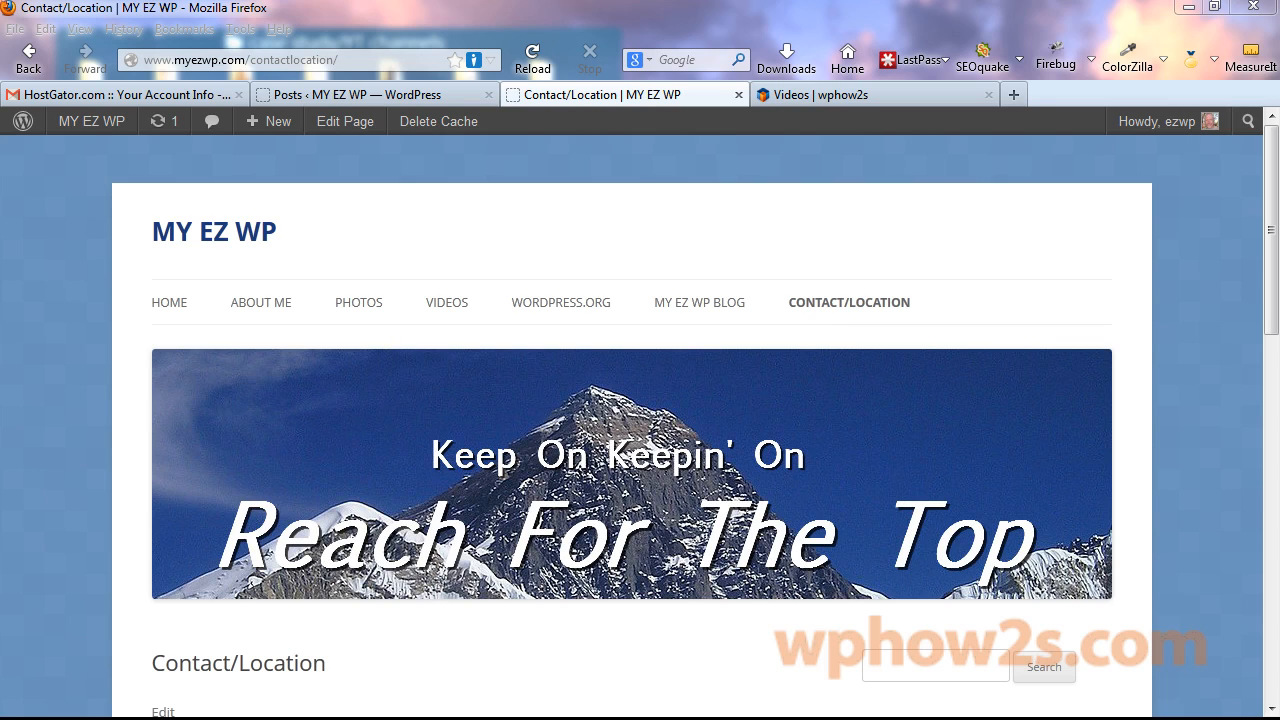
pyautogui.click(391, 92)
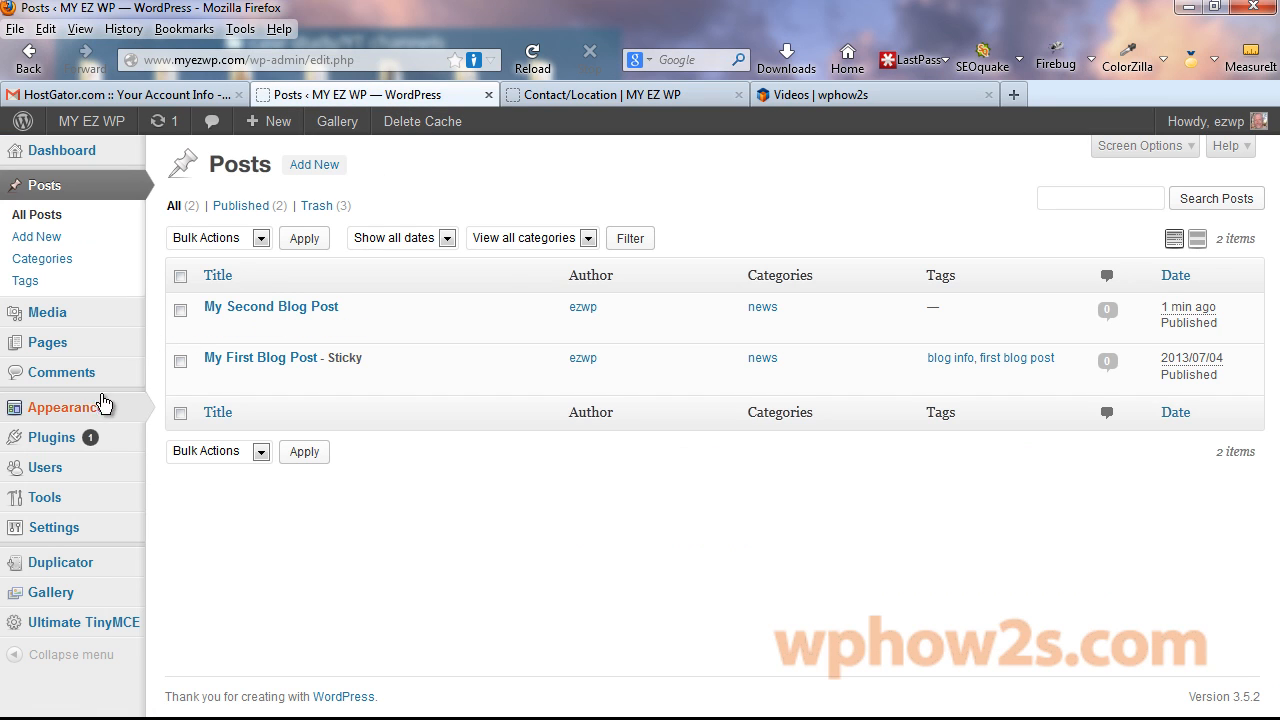
# Install and activate Contact Form 7 3.4.2 from a 'contact form 7' search, and open its forms list.
pyautogui.moveTo(60, 447)
pyautogui.click(189, 462)
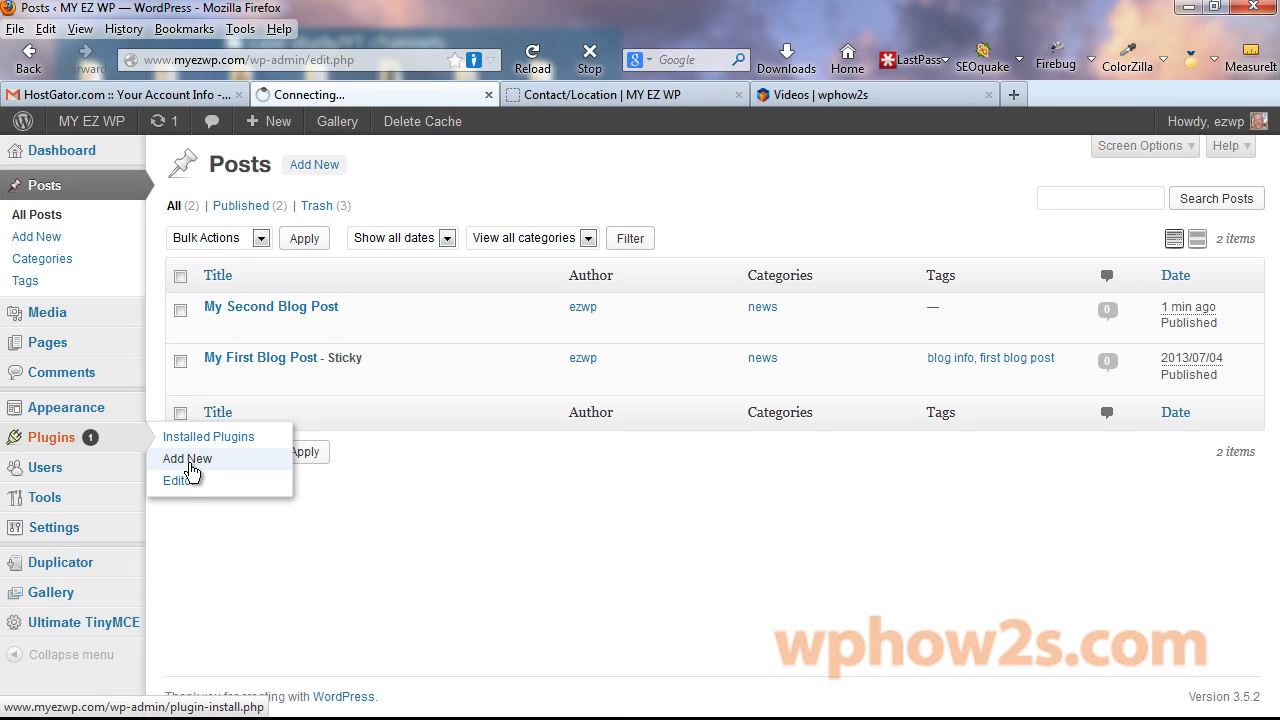
pyautogui.write('co')
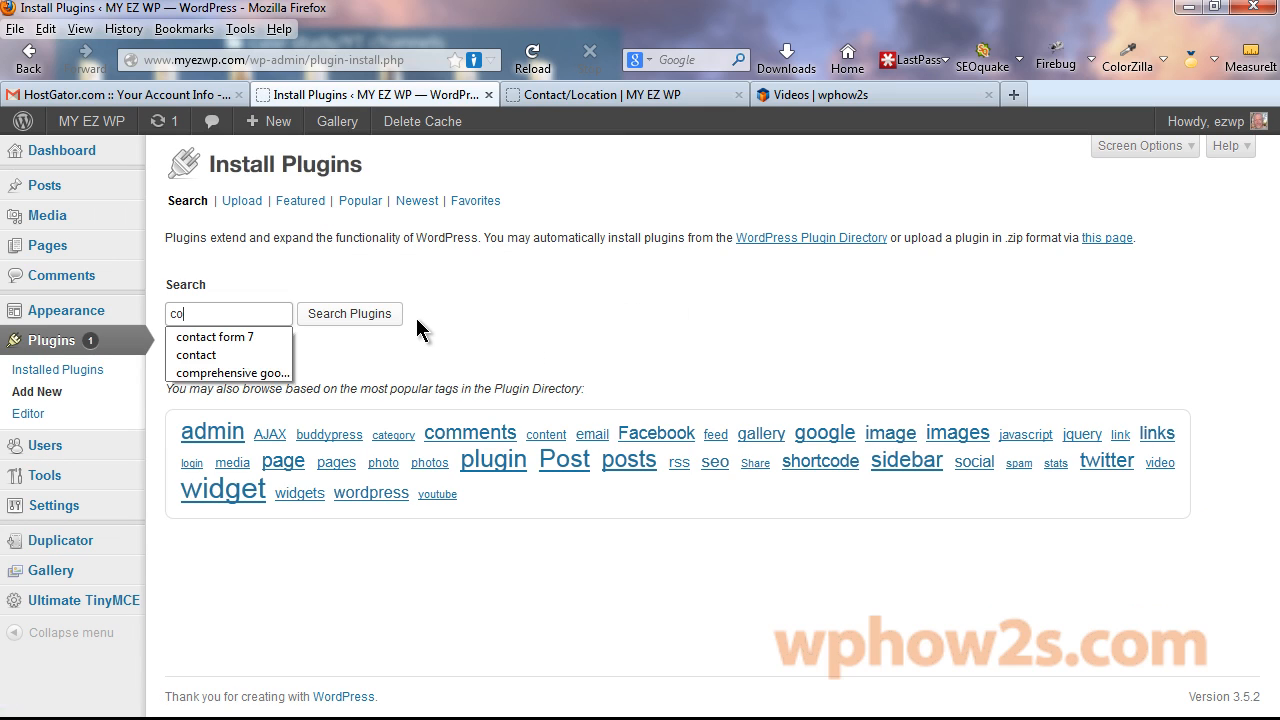
pyautogui.write('ntact form 7')
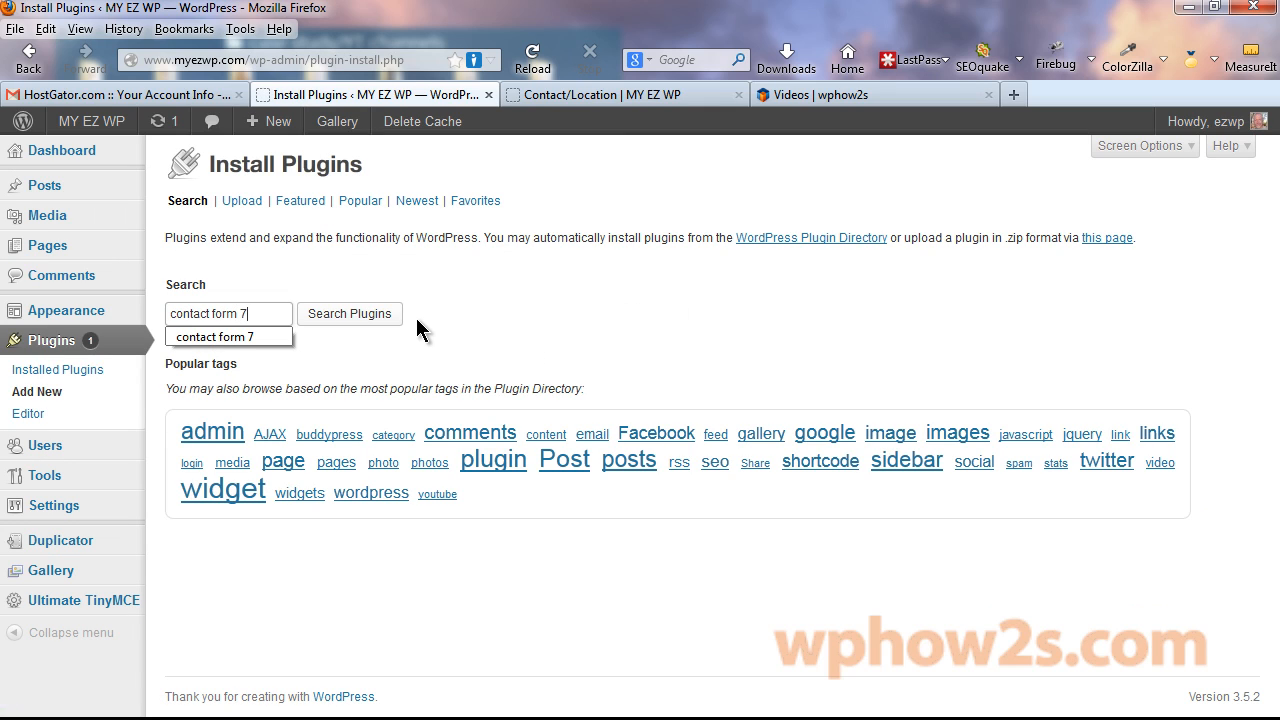
pyautogui.click(250, 337)
pyautogui.click(324, 316)
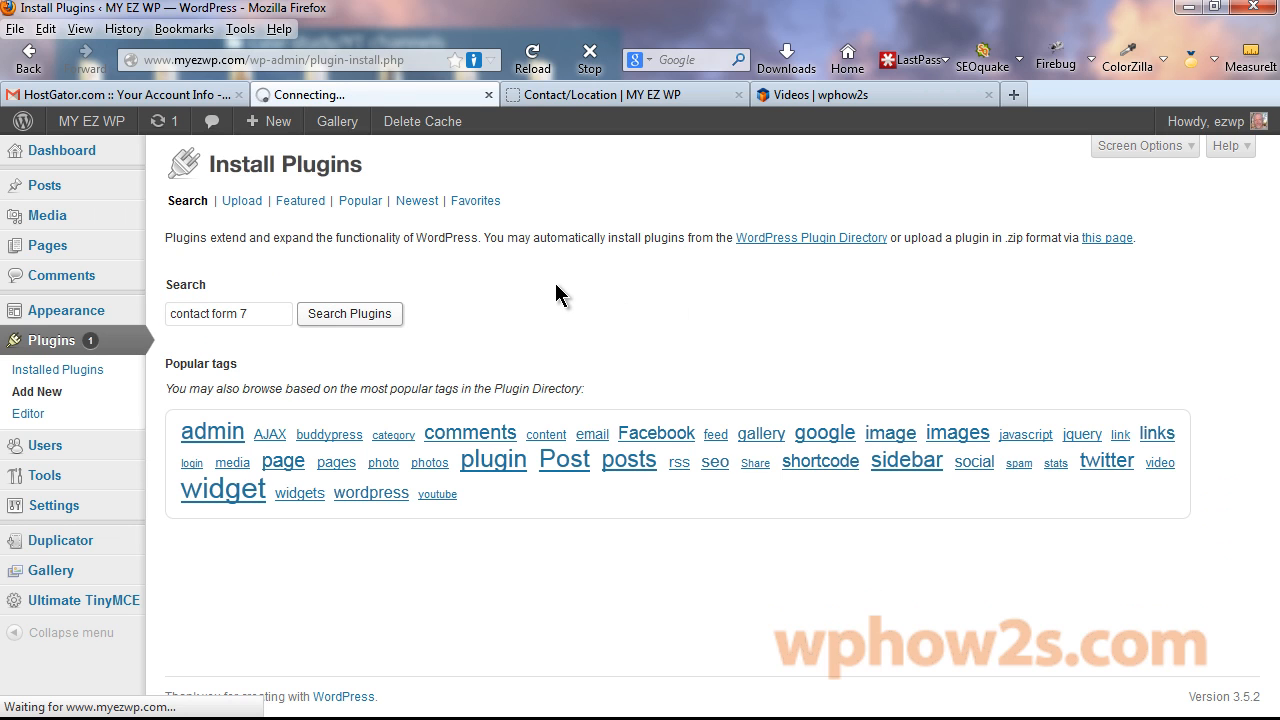
pyautogui.click(247, 331)
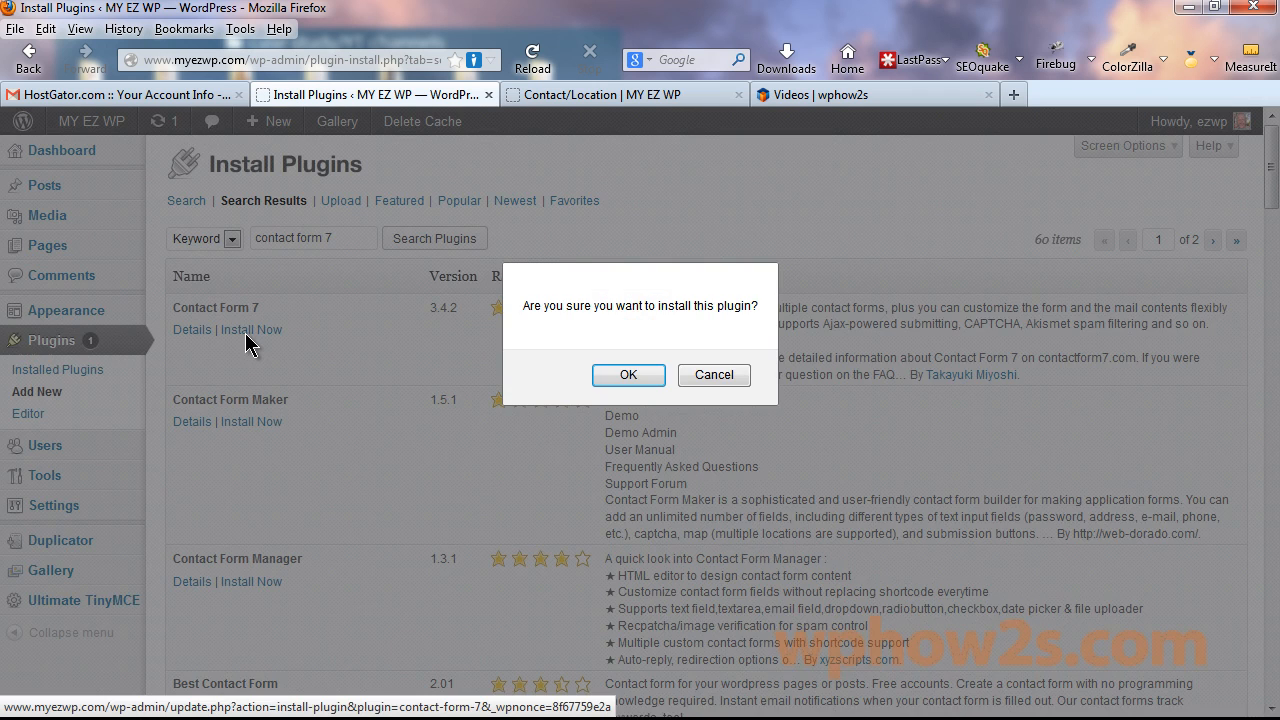
pyautogui.press('Return')
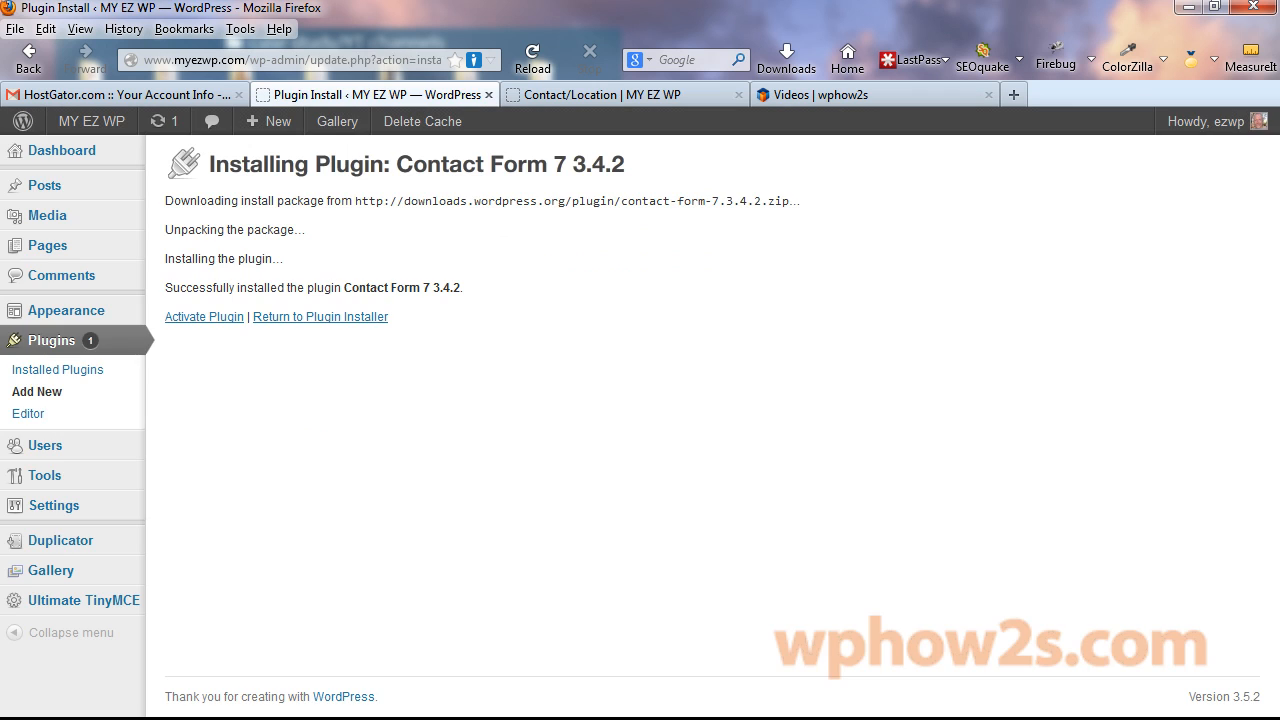
pyautogui.click(198, 317)
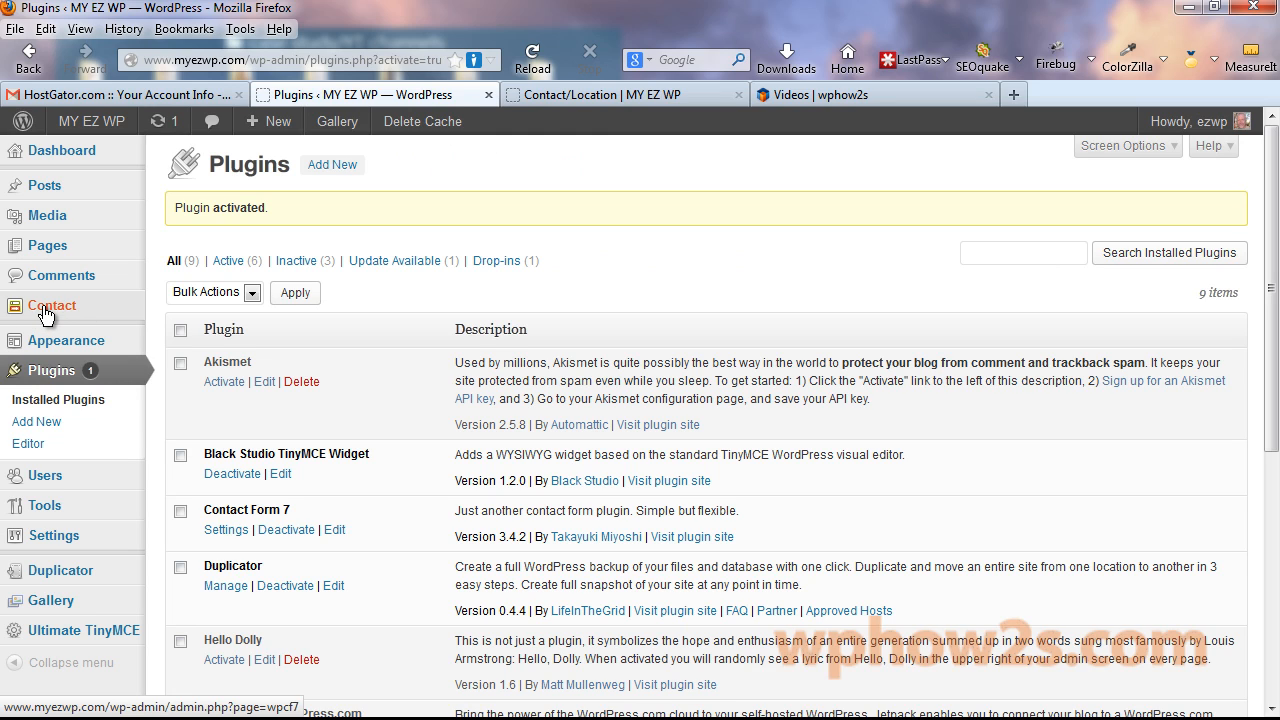
pyautogui.click(44, 314)
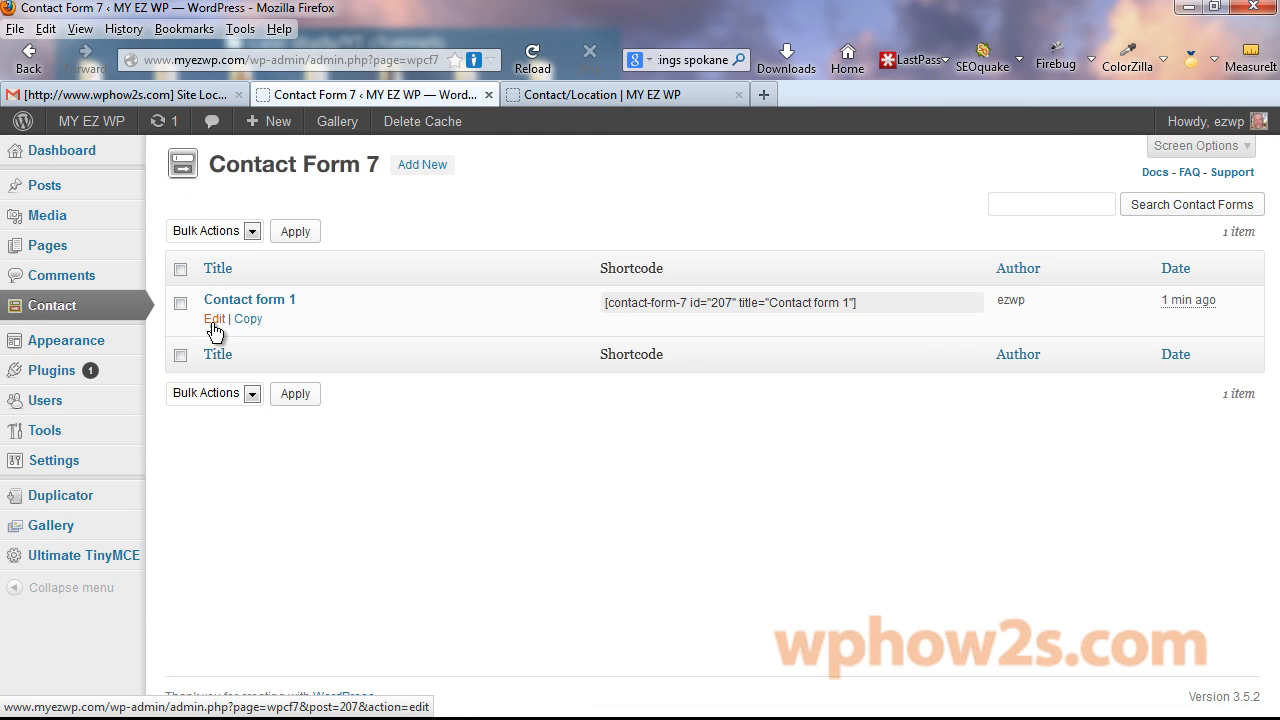
# Open Contact form 1 to reveal its shortcode [contact-form-7 id="207" title="Contact form 1"].
pyautogui.click(260, 306)
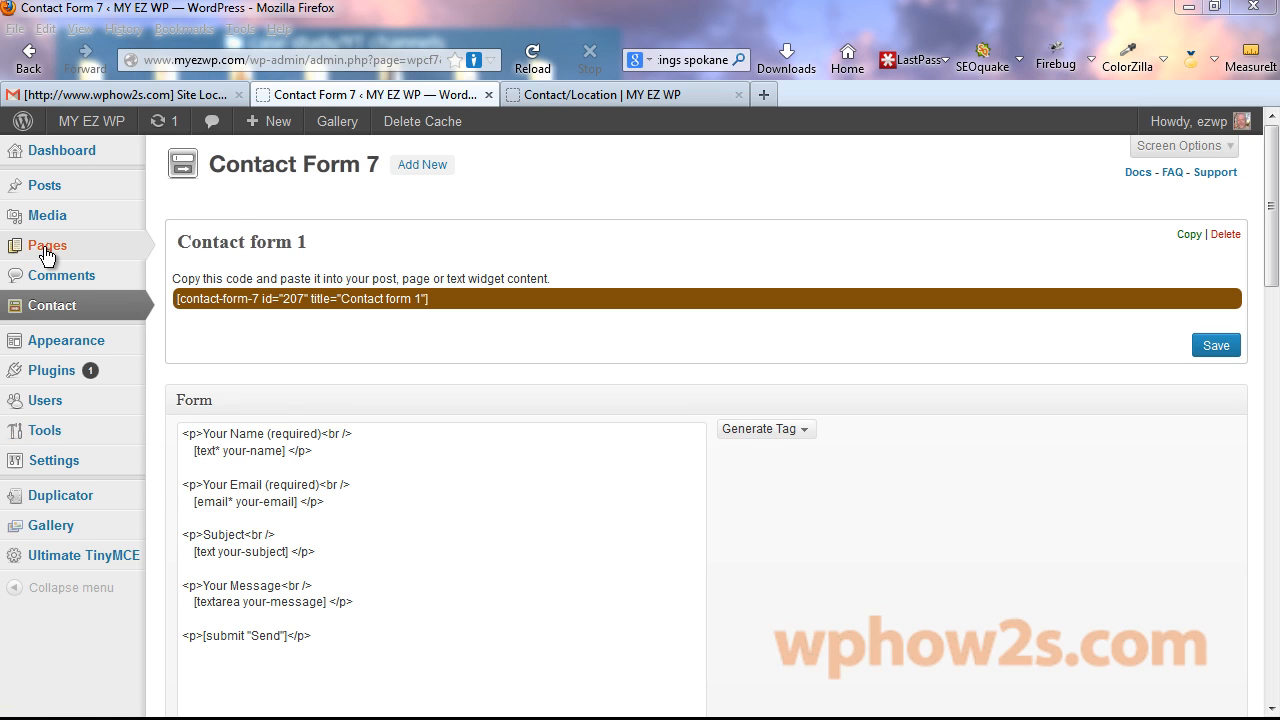
pyautogui.rightClick(47, 250)
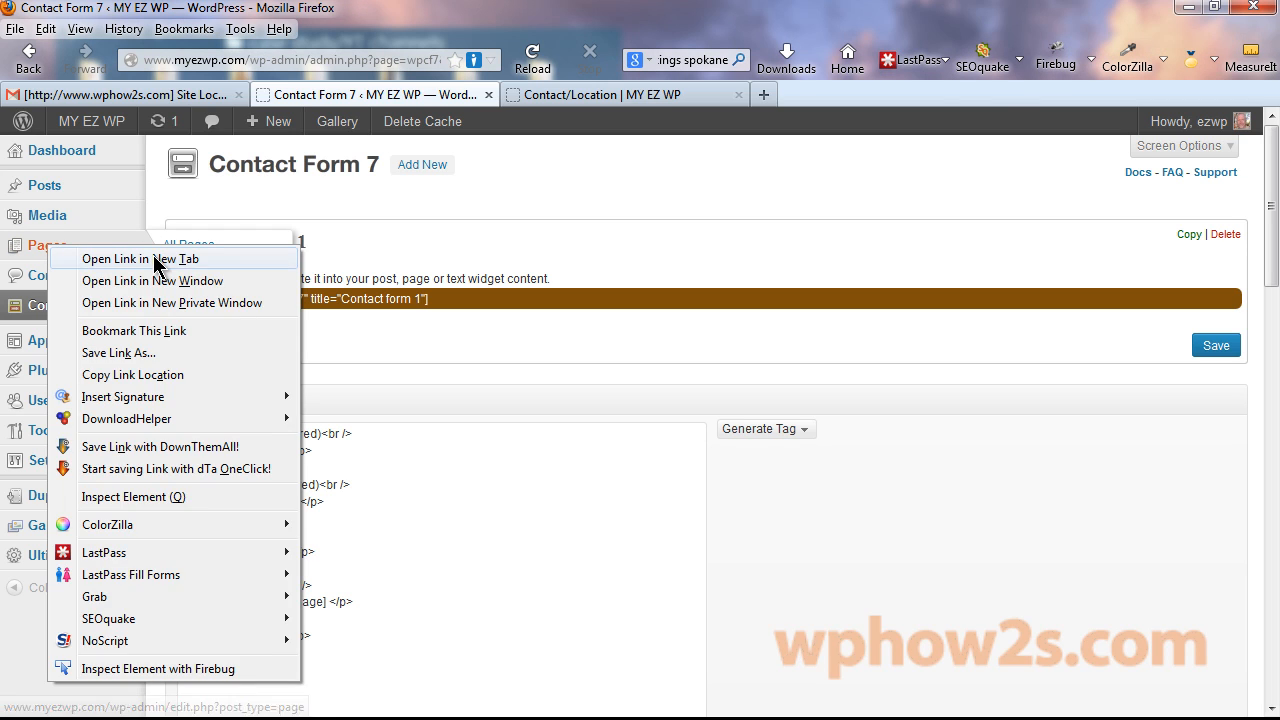
# Open the Contact/Location page for editing from the pages list in a new tab.
pyautogui.click(120, 258)
pyautogui.click(595, 96)
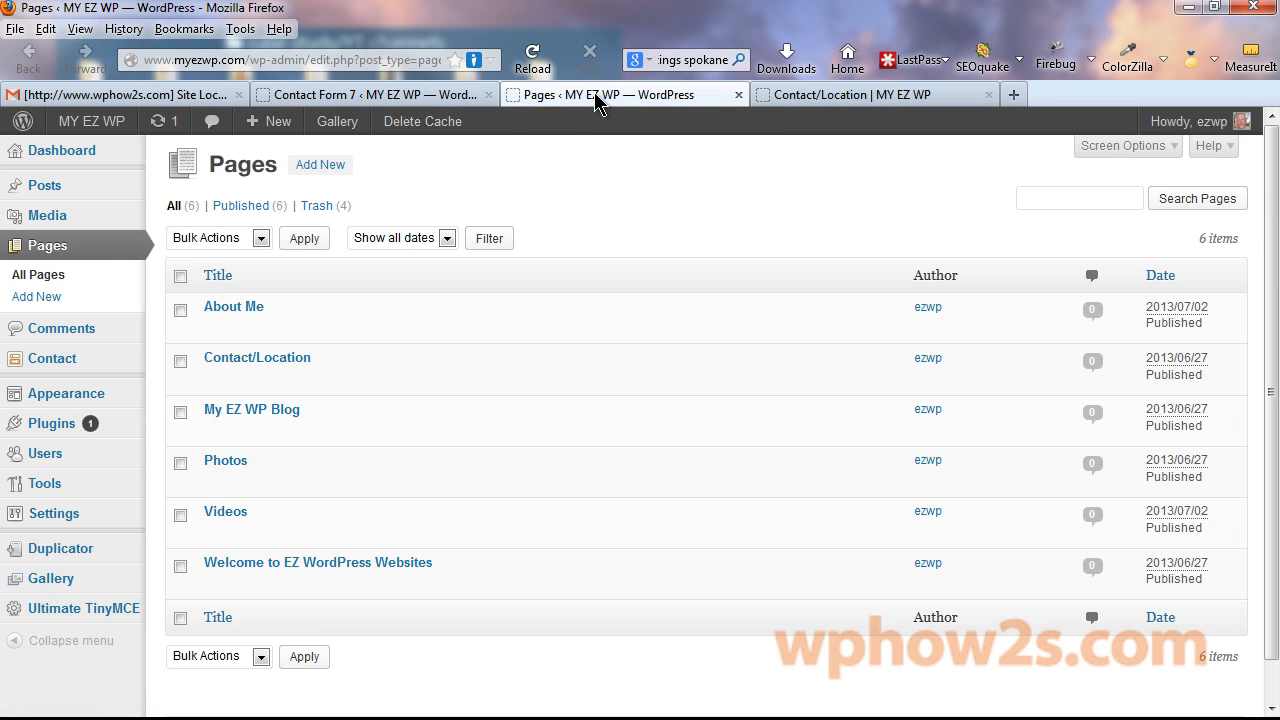
pyautogui.click(251, 356)
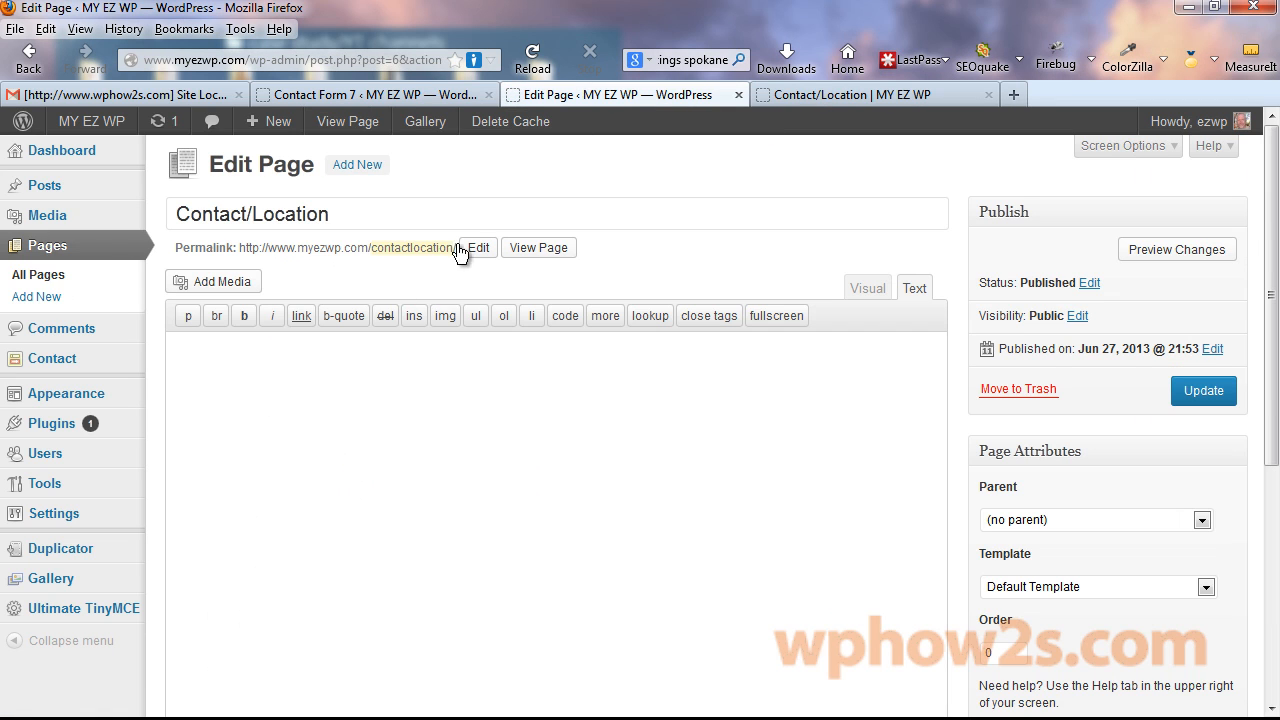
# Paste the contact sentence into the page body and format it as Heading 4.
pyautogui.moveTo(66, 393)
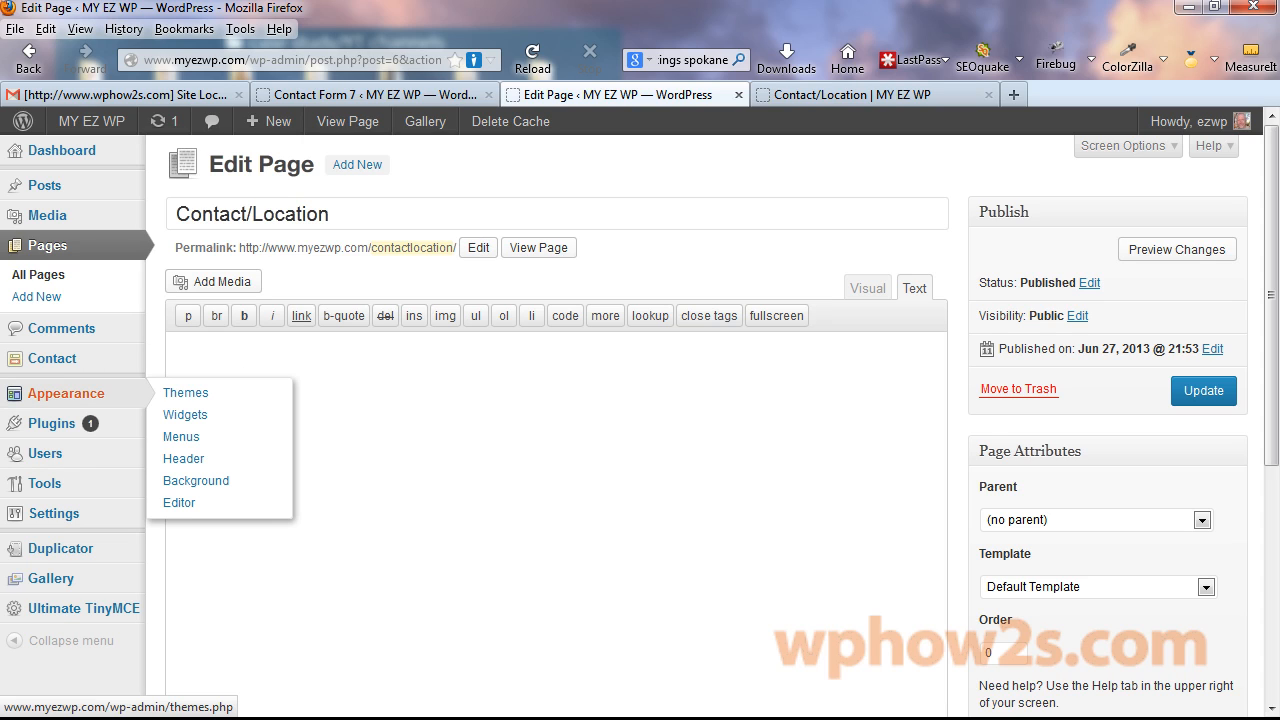
pyautogui.write('Please send us a message and we’ll get back to you ASAP…or you can call (555) 123-4567')
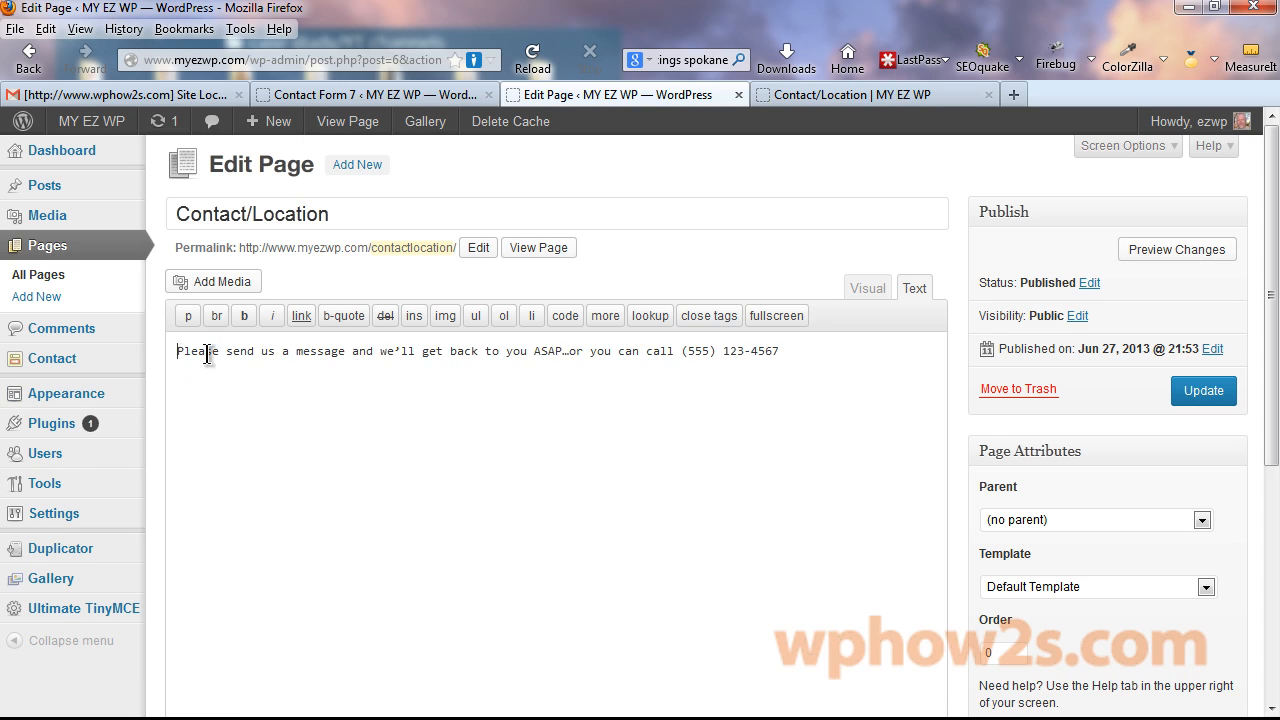
pyautogui.moveTo(177, 351); pyautogui.dragTo(814, 366)
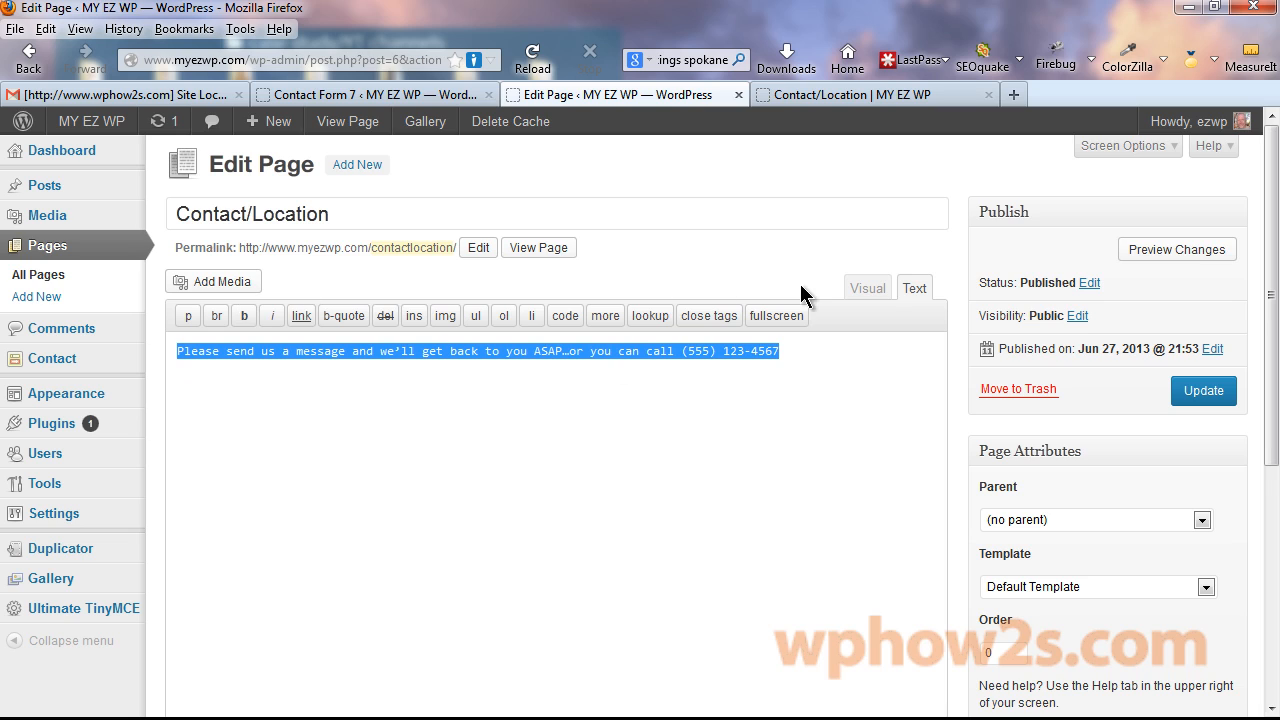
pyautogui.click(868, 289)
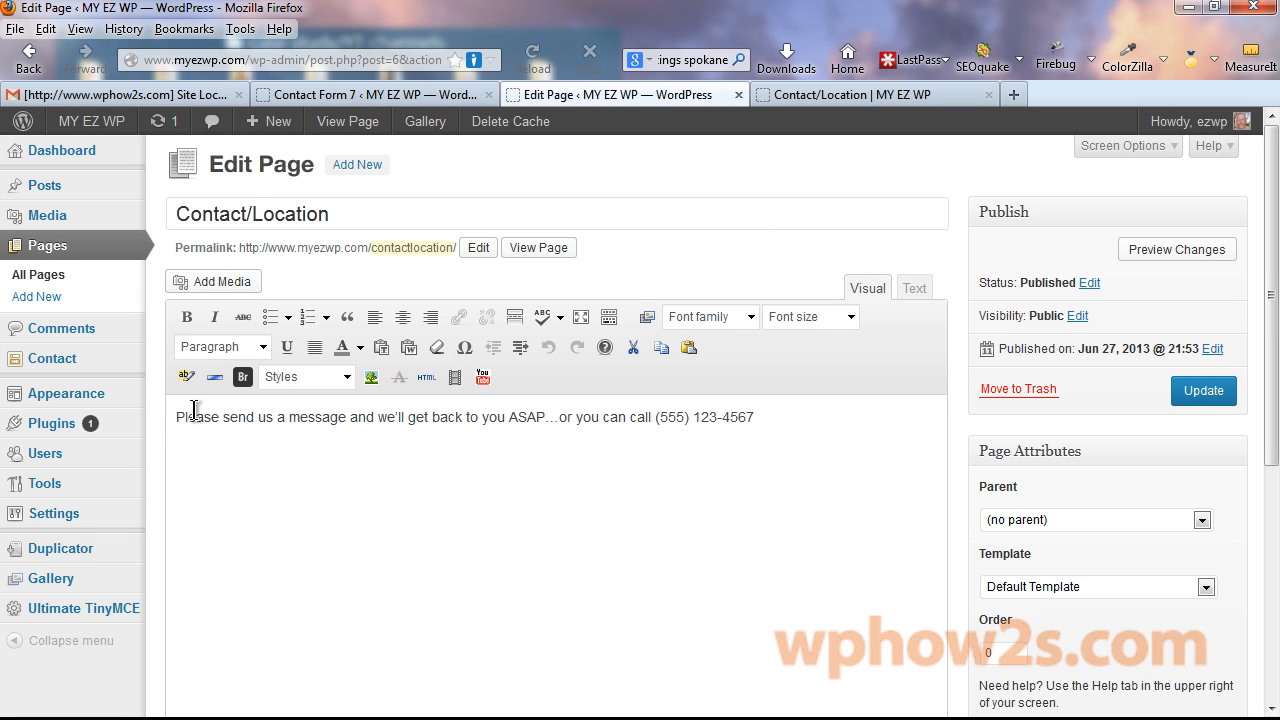
pyautogui.moveTo(172, 416); pyautogui.dragTo(831, 433)
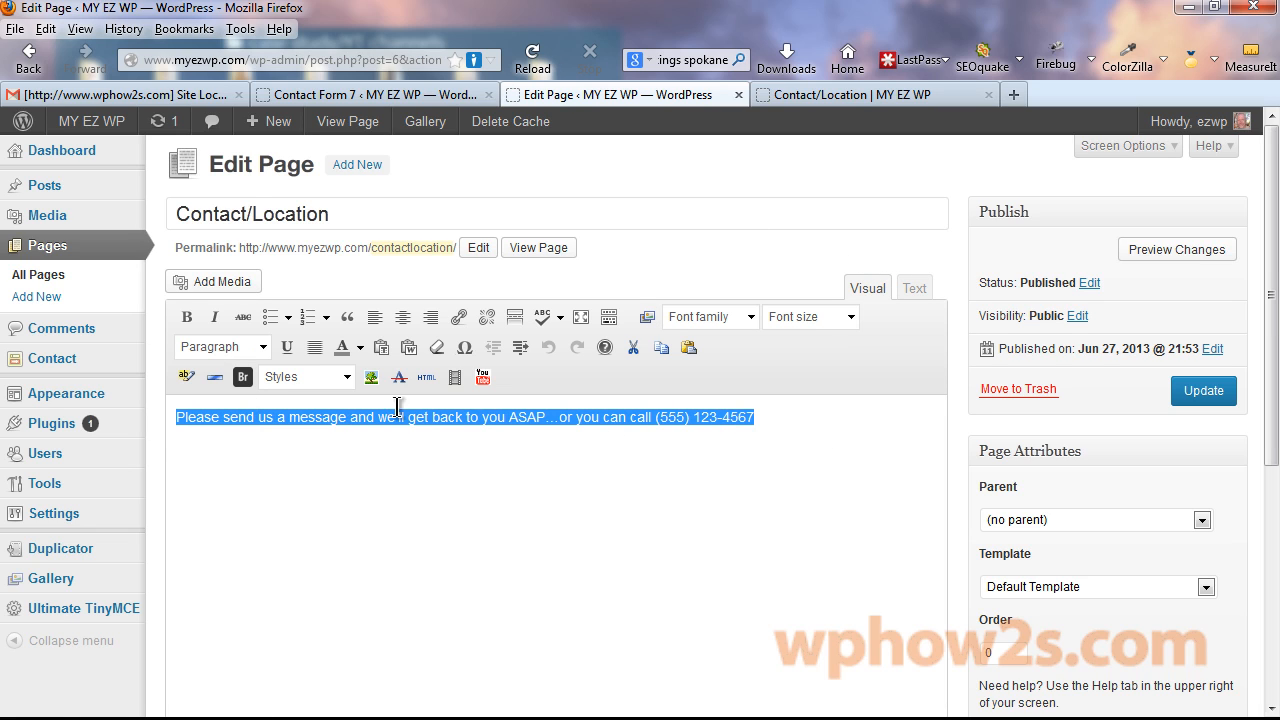
pyautogui.click(264, 347)
pyautogui.moveTo(297, 400); pyautogui.dragTo(301, 450)
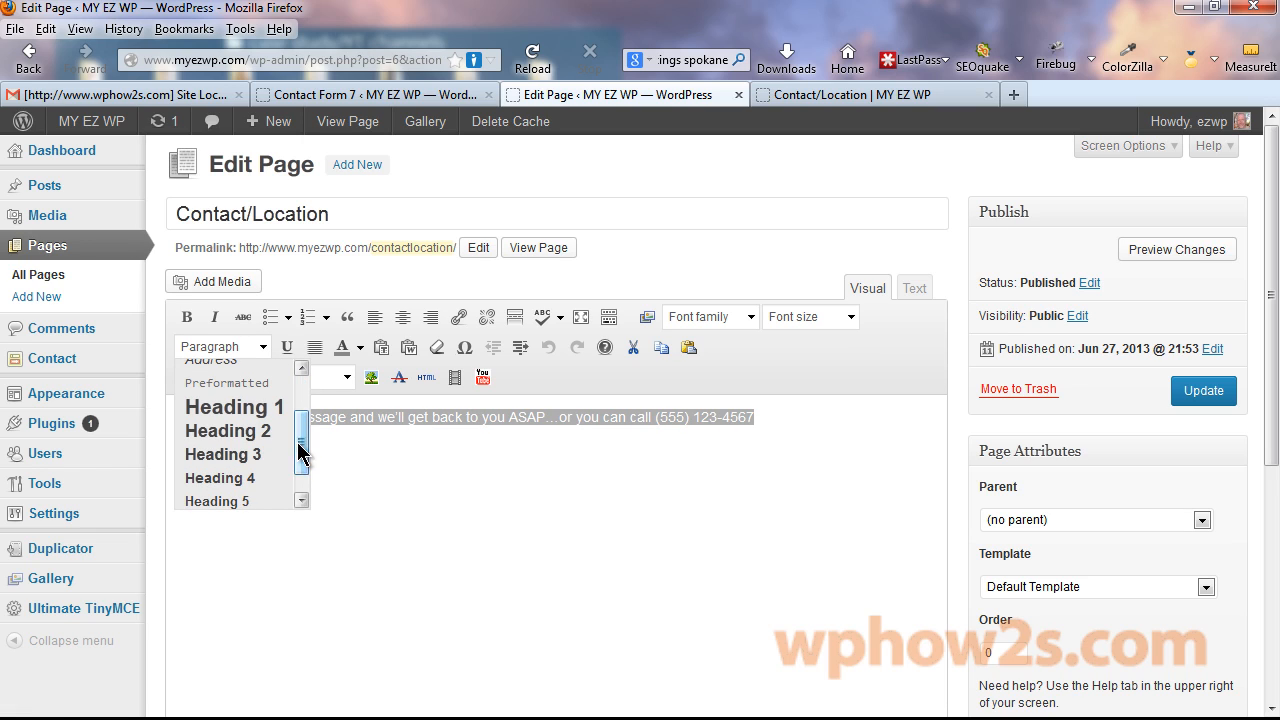
pyautogui.click(240, 478)
pyautogui.click(814, 428)
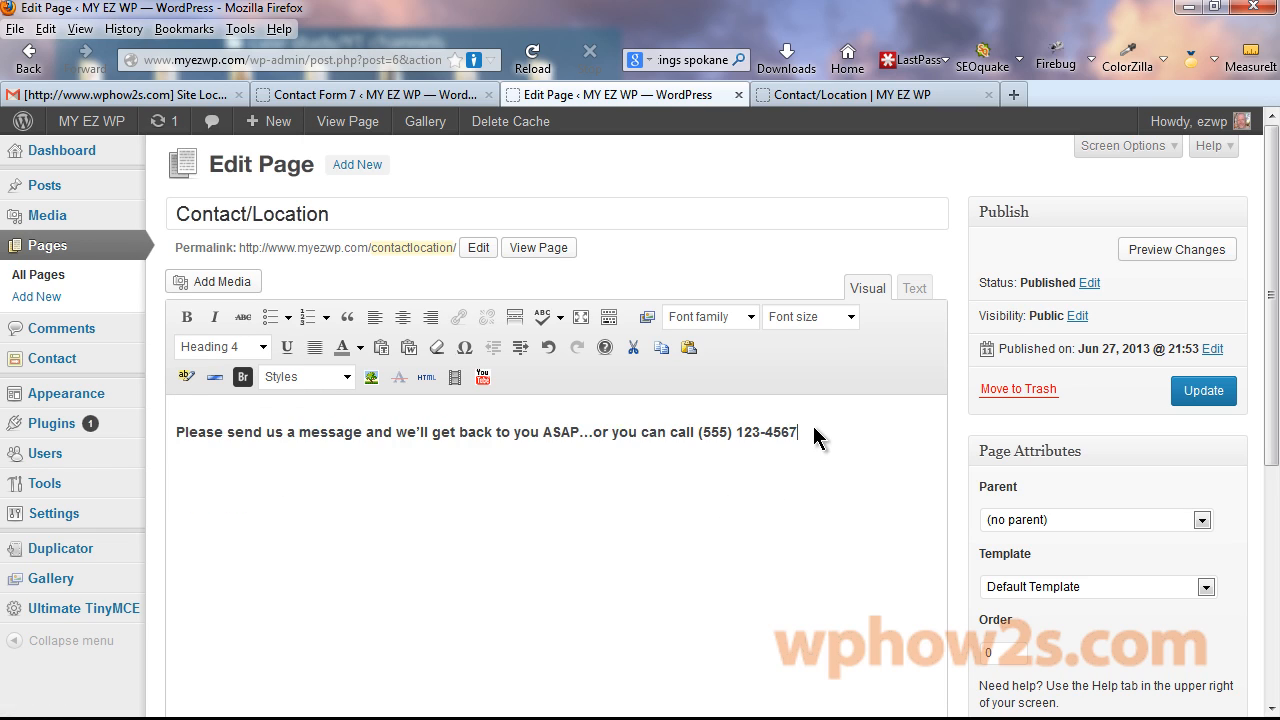
# Copy Contact form 1's shortcode, paste it below the message, and update the page.
pyautogui.click(357, 96)
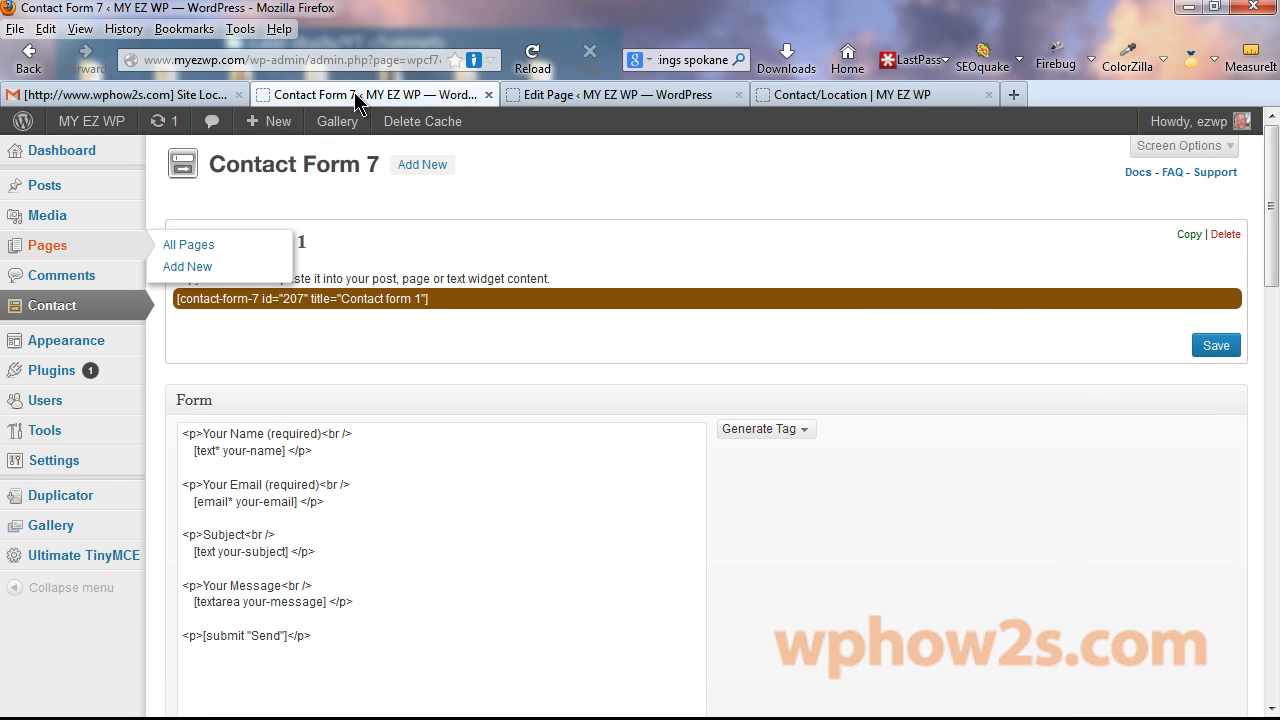
pyautogui.click(262, 301)
pyautogui.click(284, 300)
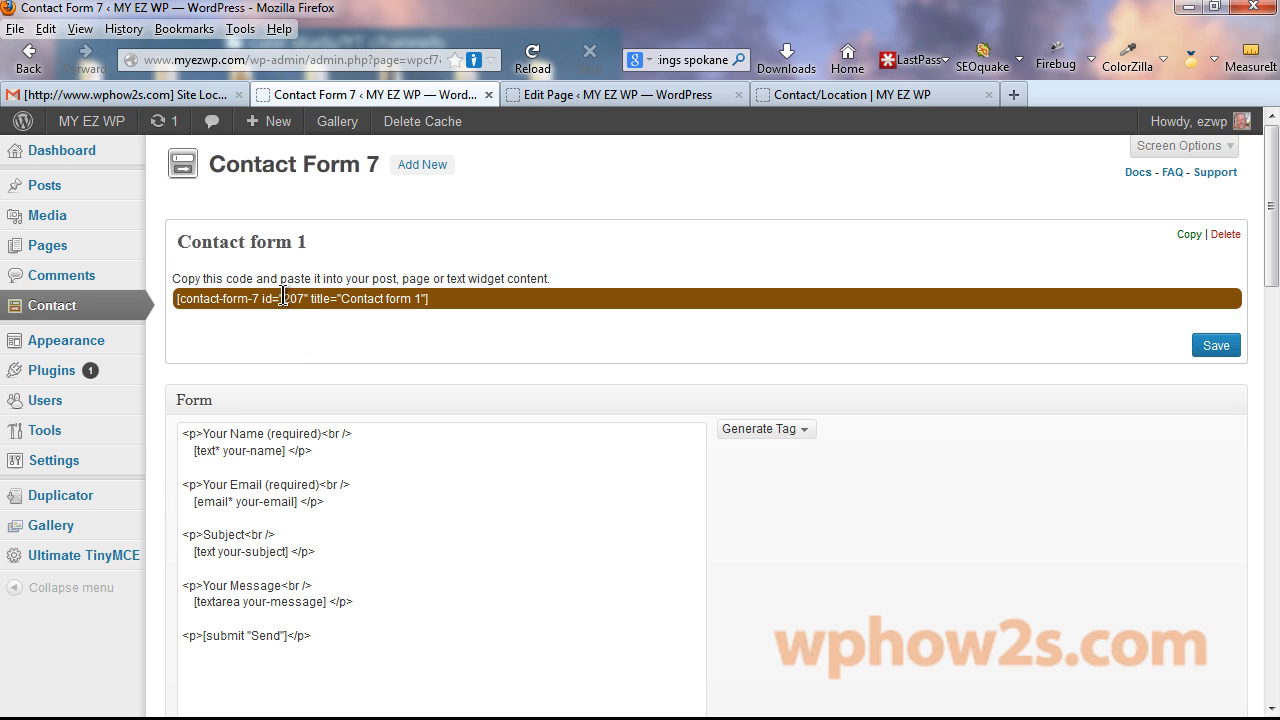
pyautogui.tripleClick(283, 293)
pyautogui.rightClick(283, 293)
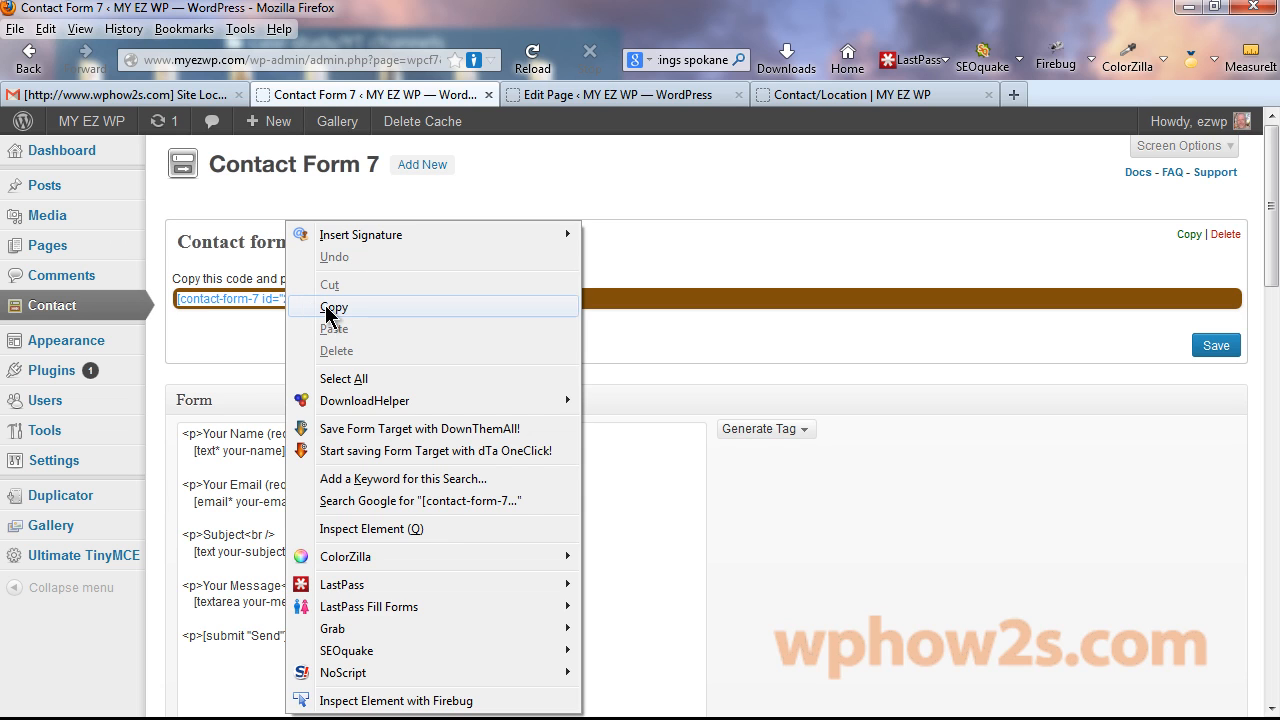
pyautogui.click(331, 306)
pyautogui.click(591, 98)
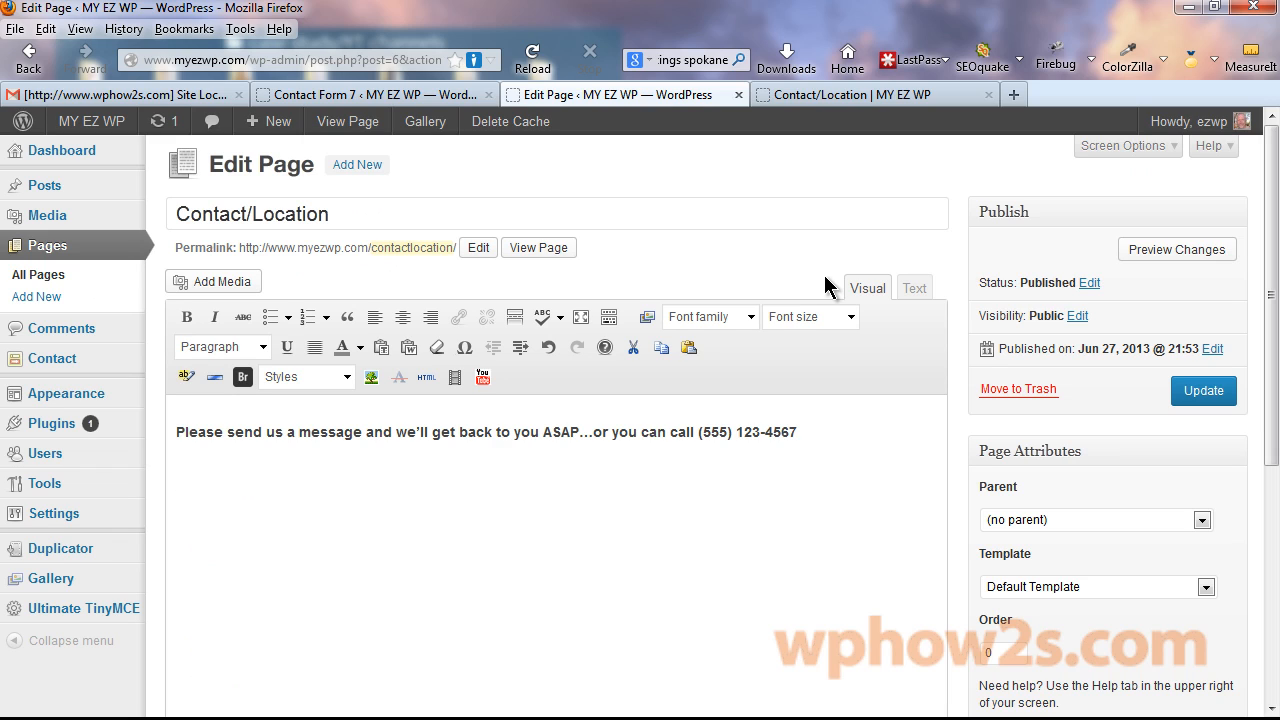
pyautogui.hotkey('ctrl', 'v')
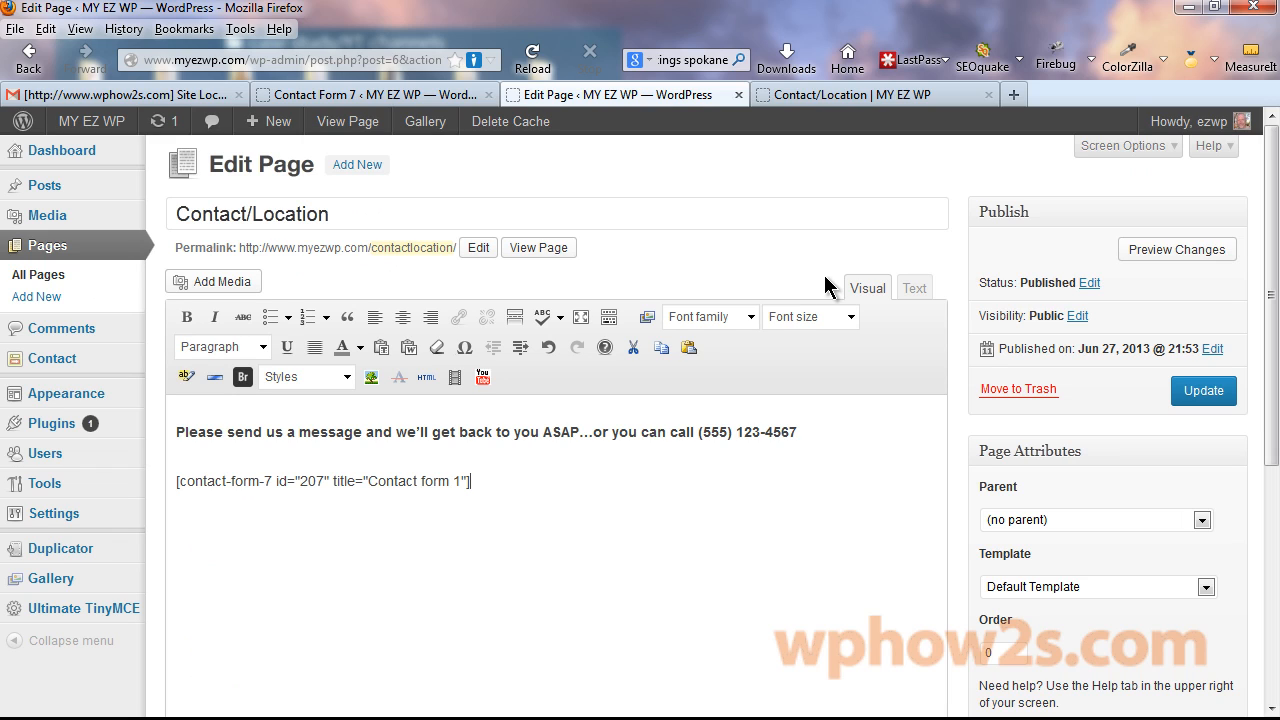
pyautogui.click(1209, 405)
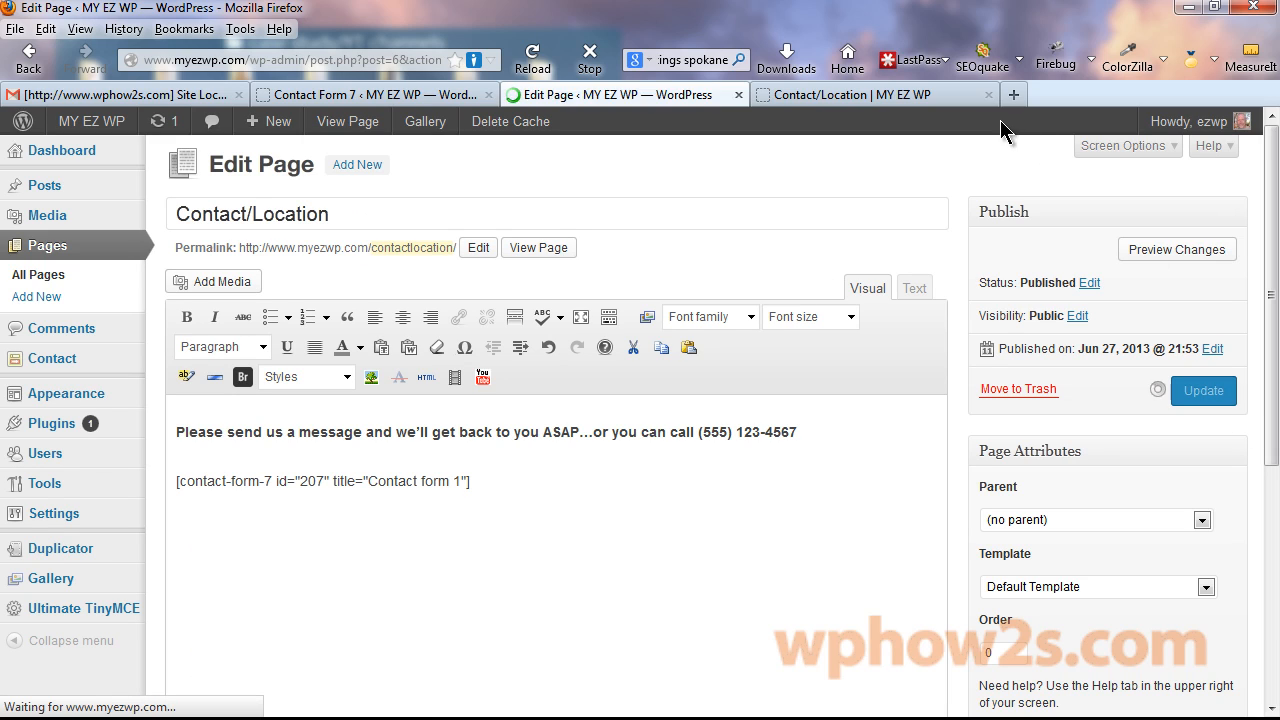
# Reload the live Contact/Location page and scroll to confirm the form's four fields appear.
pyautogui.click(878, 96)
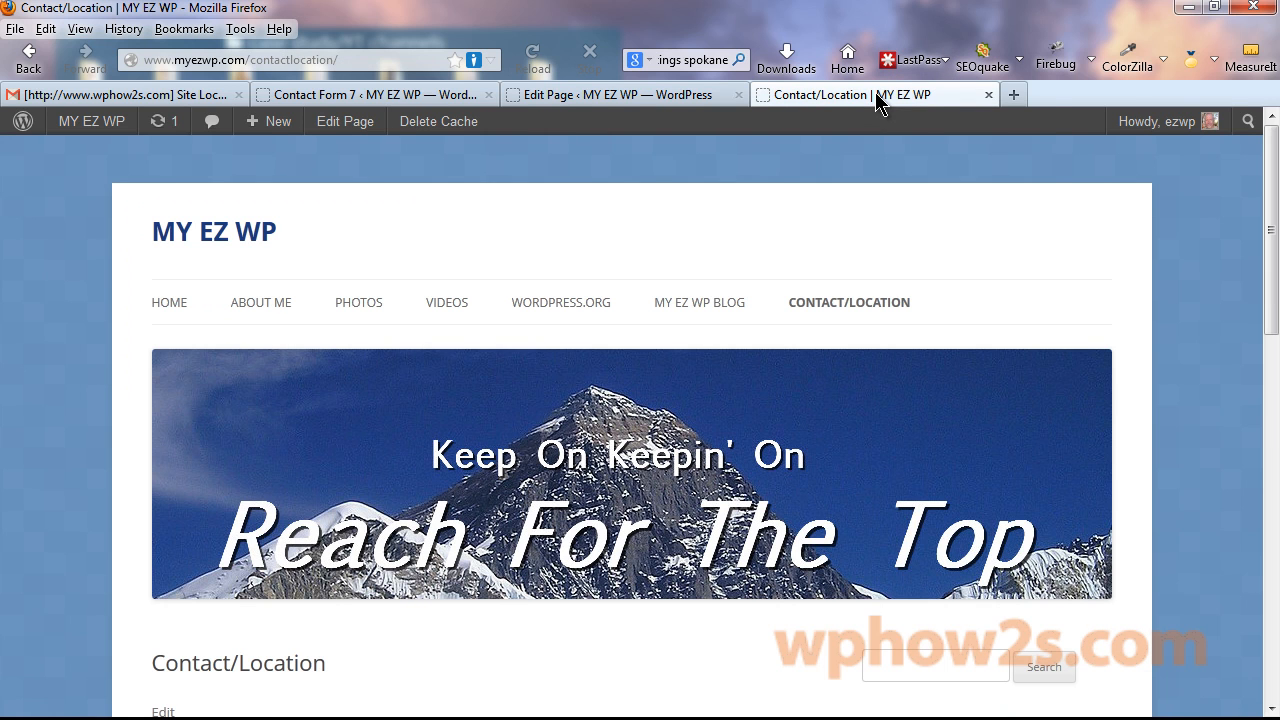
pyautogui.rightClick(876, 96)
pyautogui.click(918, 108)
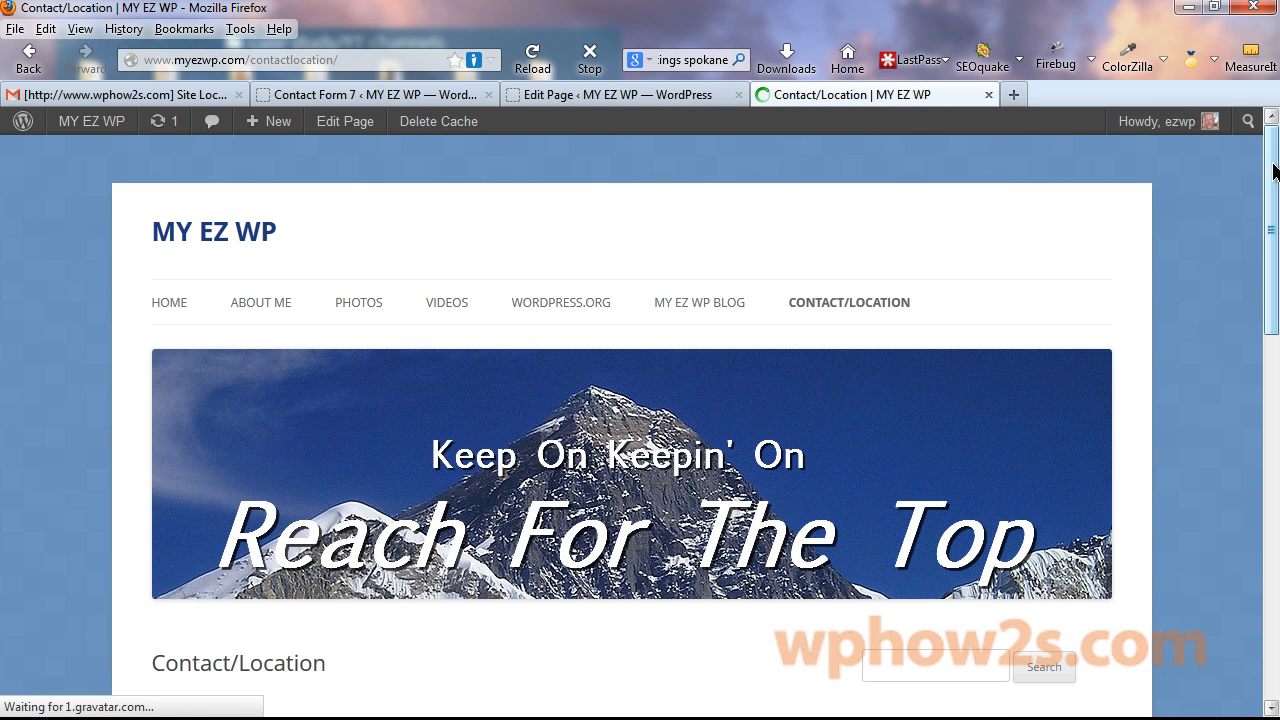
pyautogui.moveTo(1275, 172); pyautogui.dragTo(1251, 334)
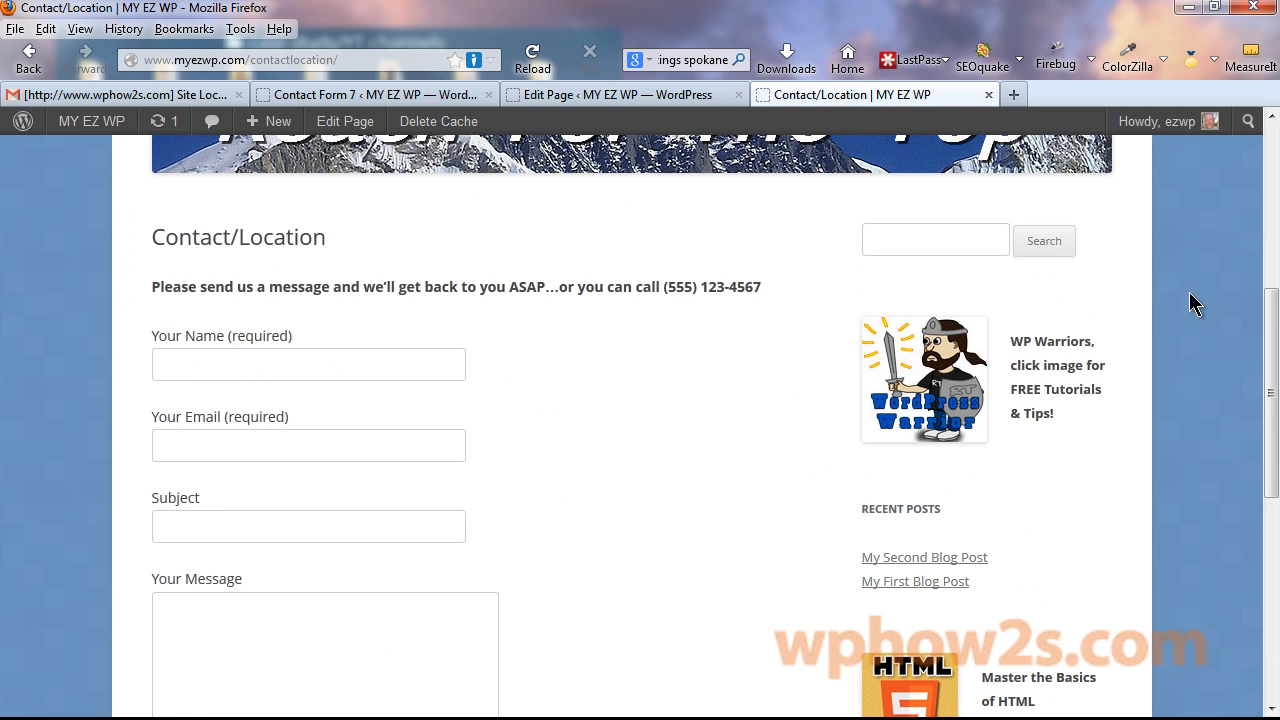
pyautogui.moveTo(1269, 294)
pyautogui.mouseDown()
pyautogui.moveTo(1275, 357)
pyautogui.moveTo(1270, 310)
pyautogui.mouseUp()
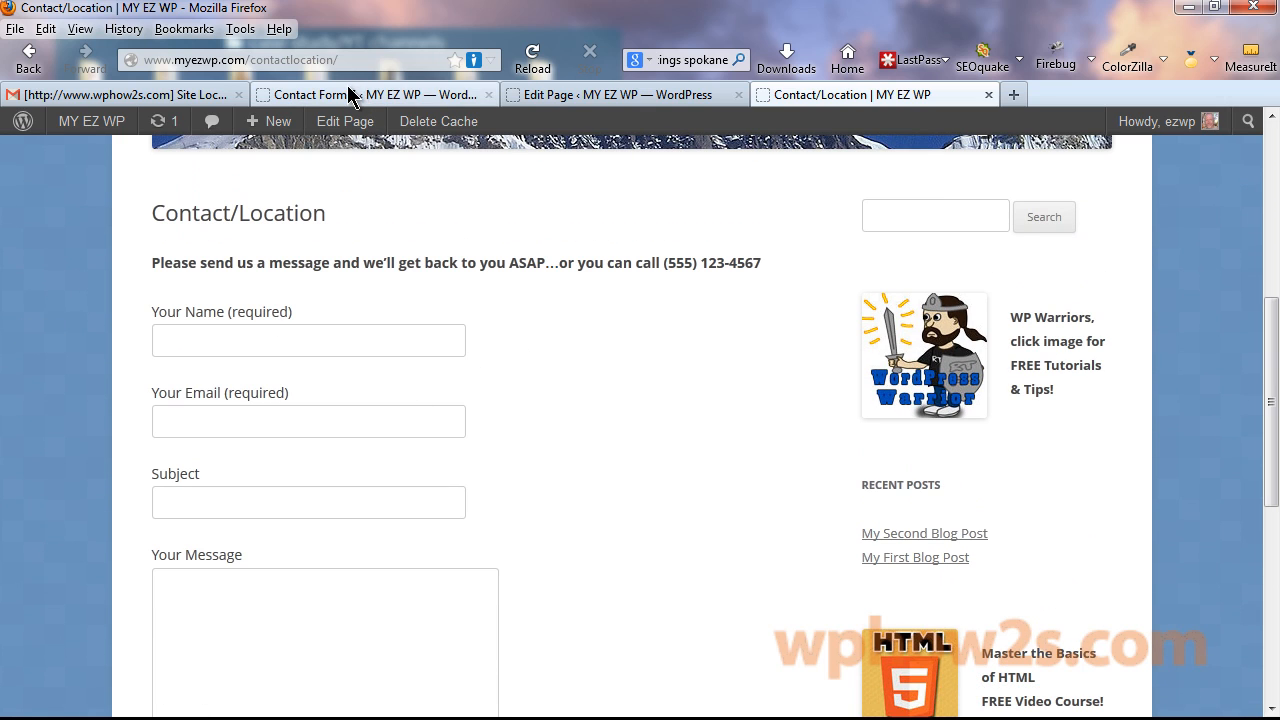
pyautogui.click(401, 90)
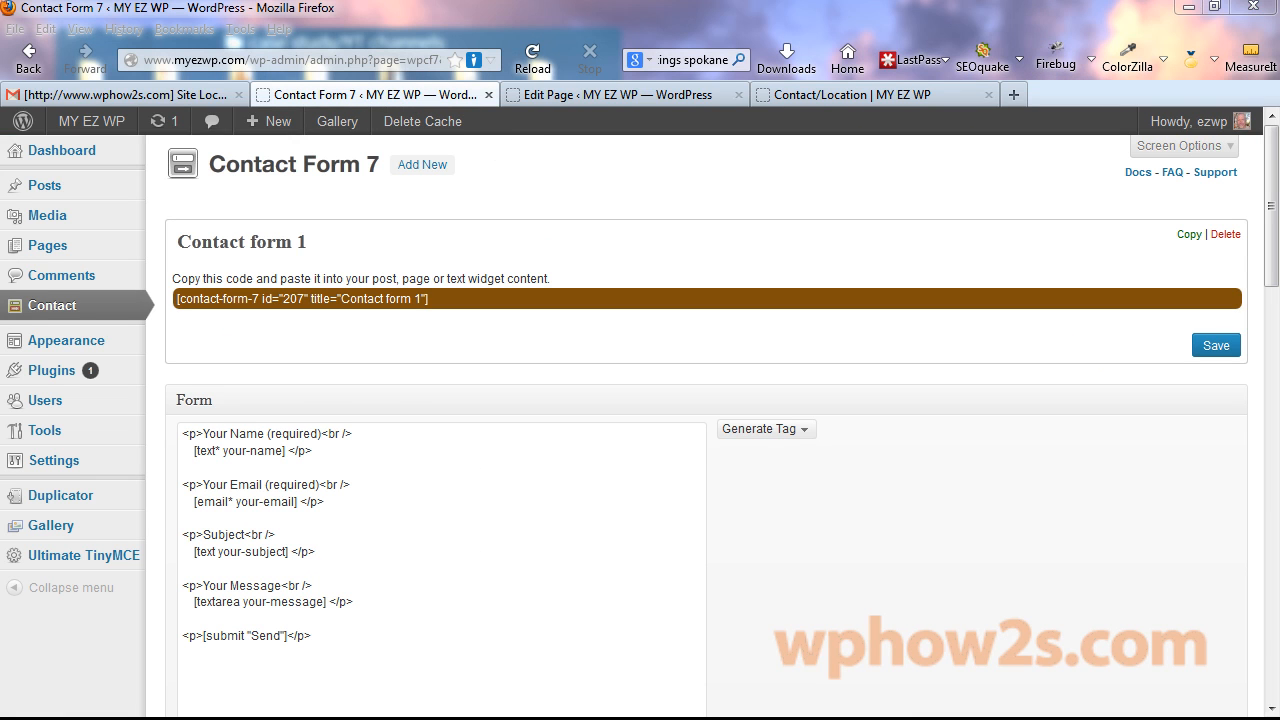
# Duplicate the two Your Name field lines and paste them below the email field.
pyautogui.click(265, 432)
pyautogui.moveTo(265, 433); pyautogui.dragTo(224, 433)
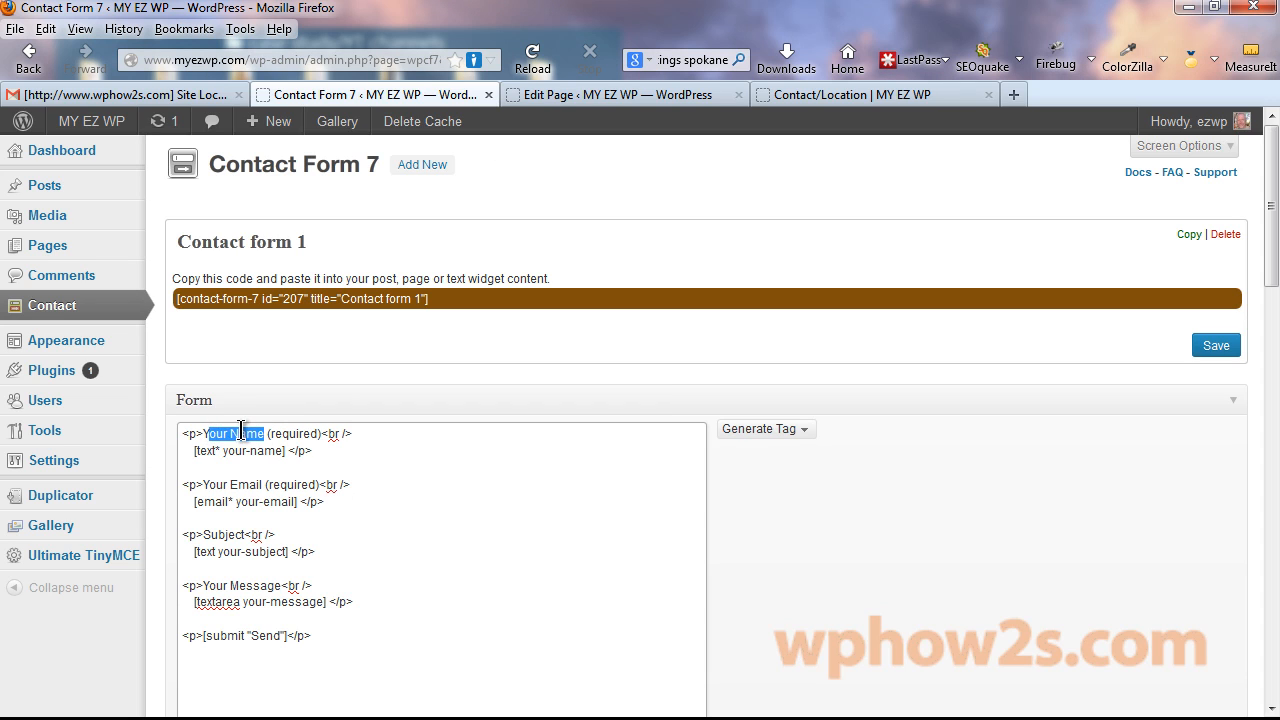
pyautogui.click(255, 433)
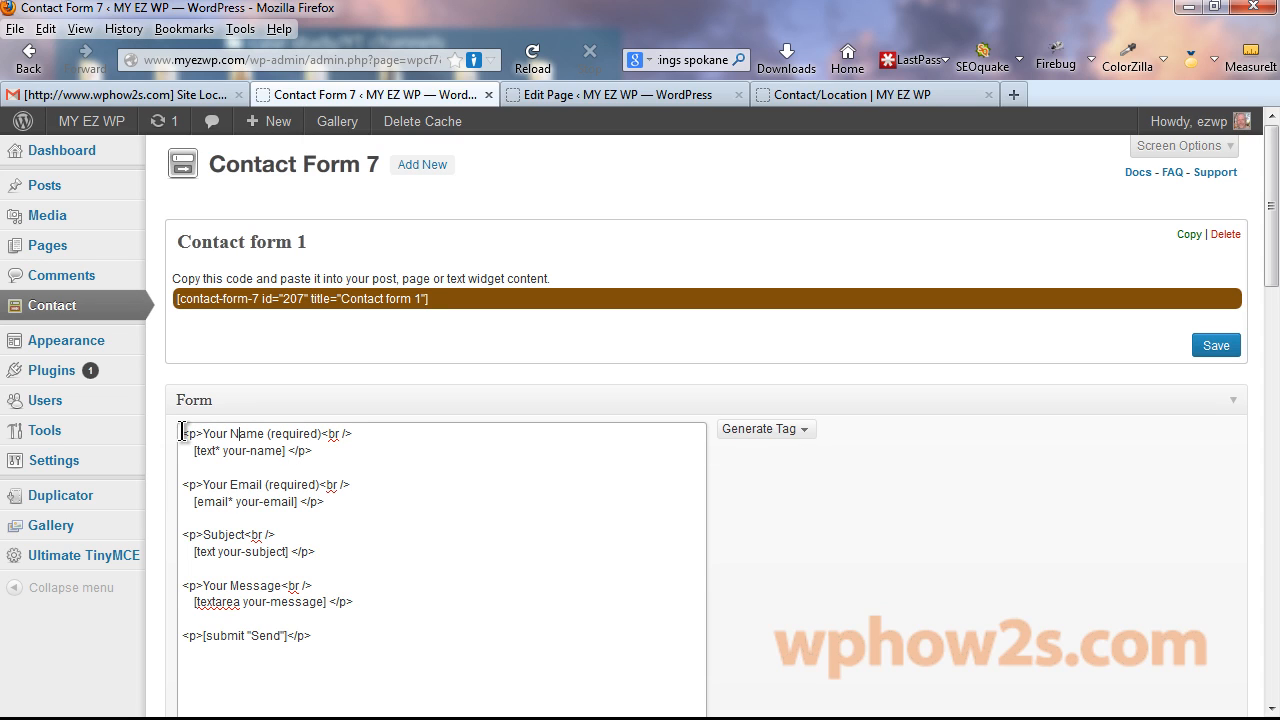
pyautogui.moveTo(181, 432); pyautogui.dragTo(318, 450)
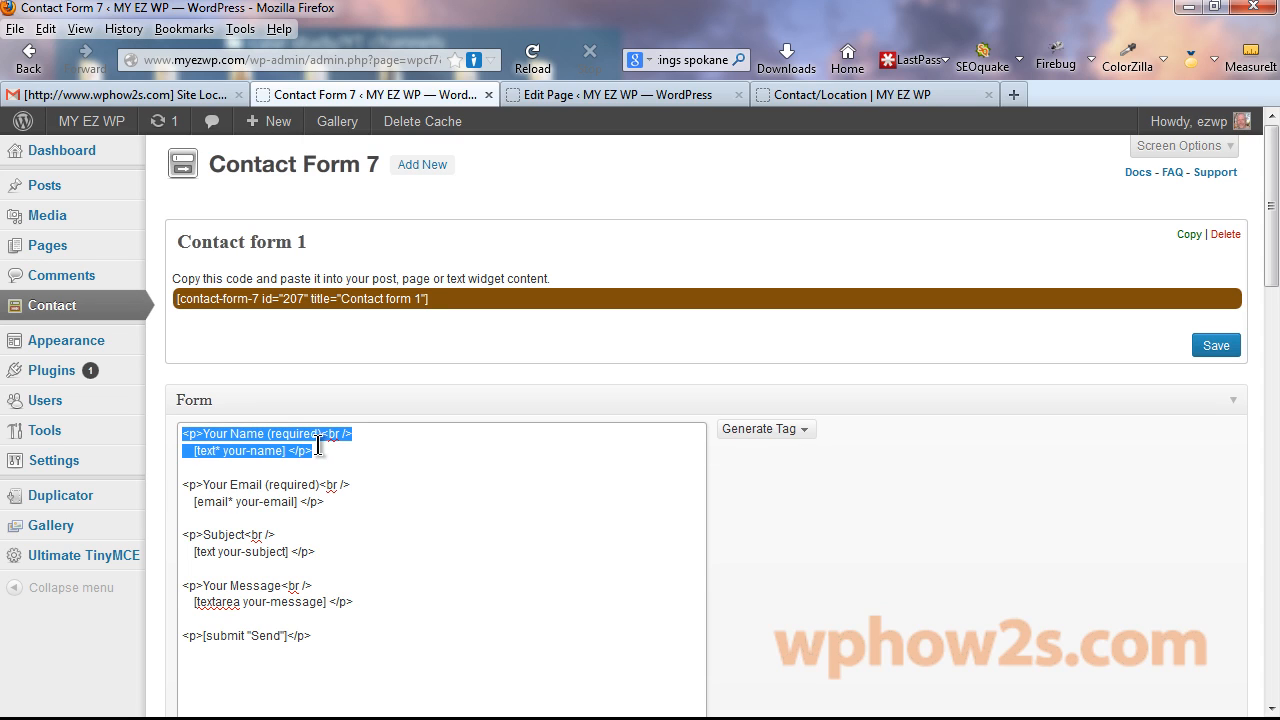
pyautogui.rightClick(258, 437)
pyautogui.click(305, 84)
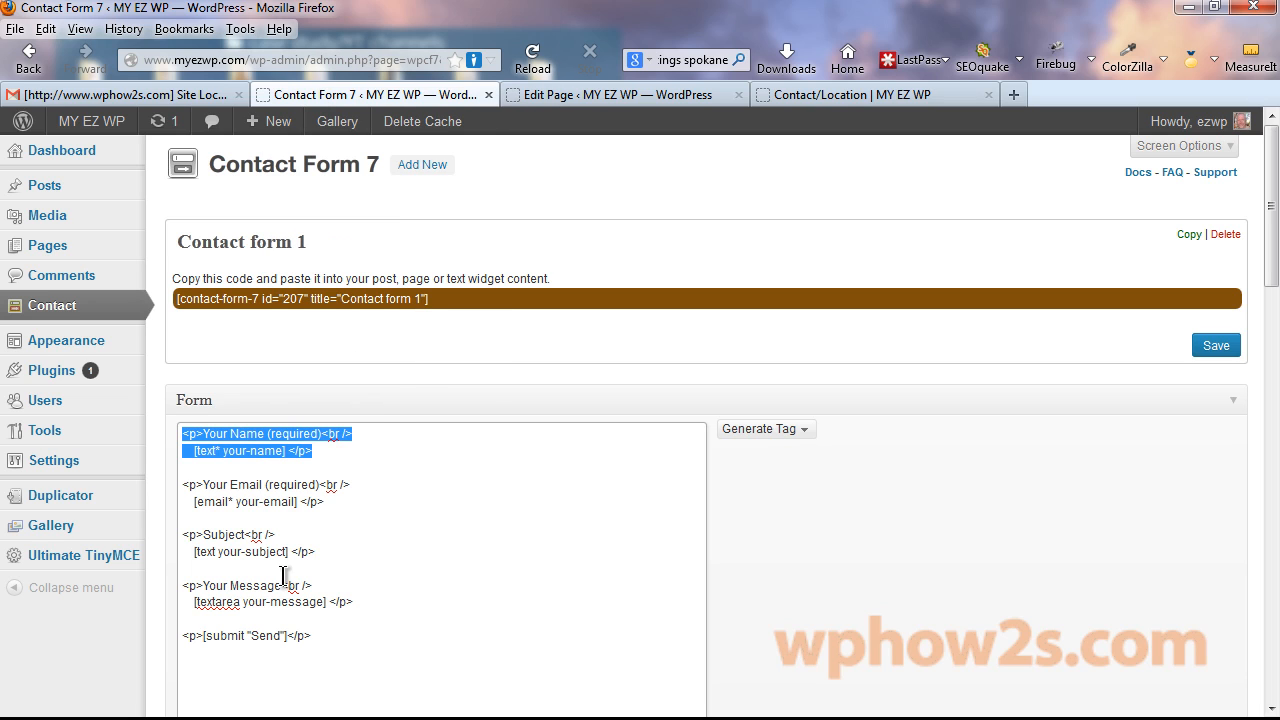
pyautogui.click(336, 507)
pyautogui.press('Return')
pyautogui.press('Return')
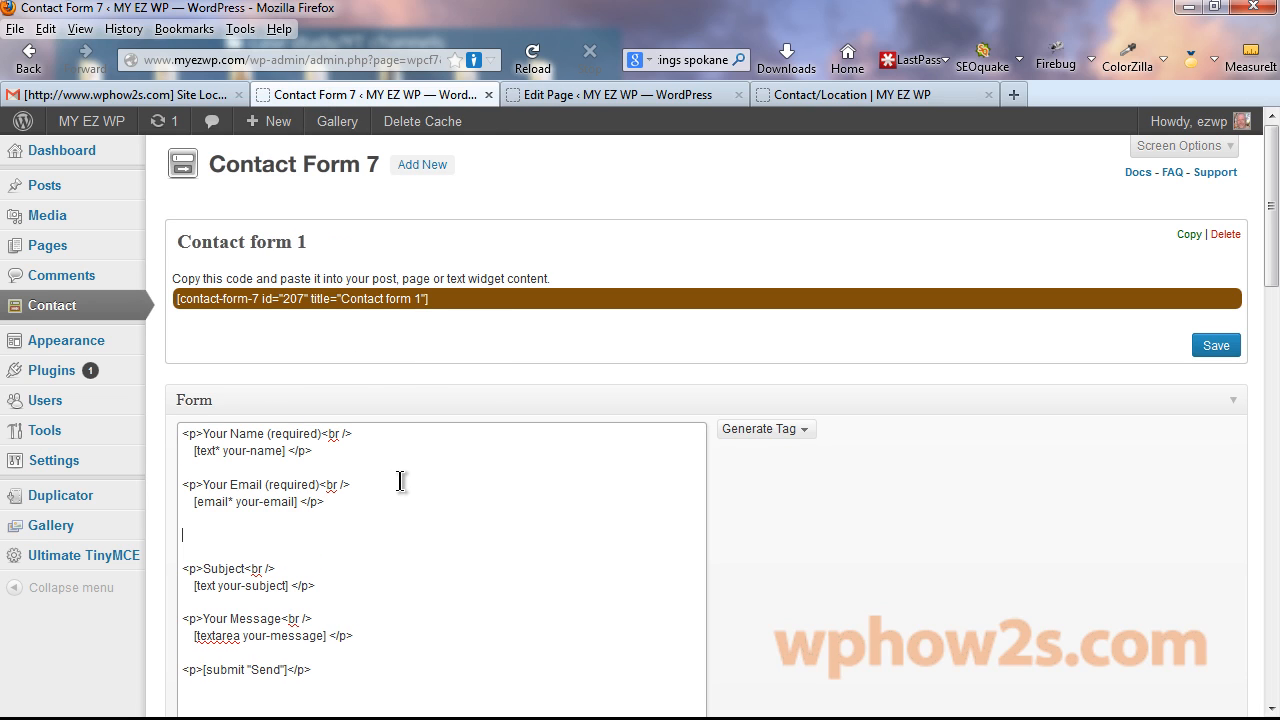
pyautogui.hotkey('ctrl', 'v')
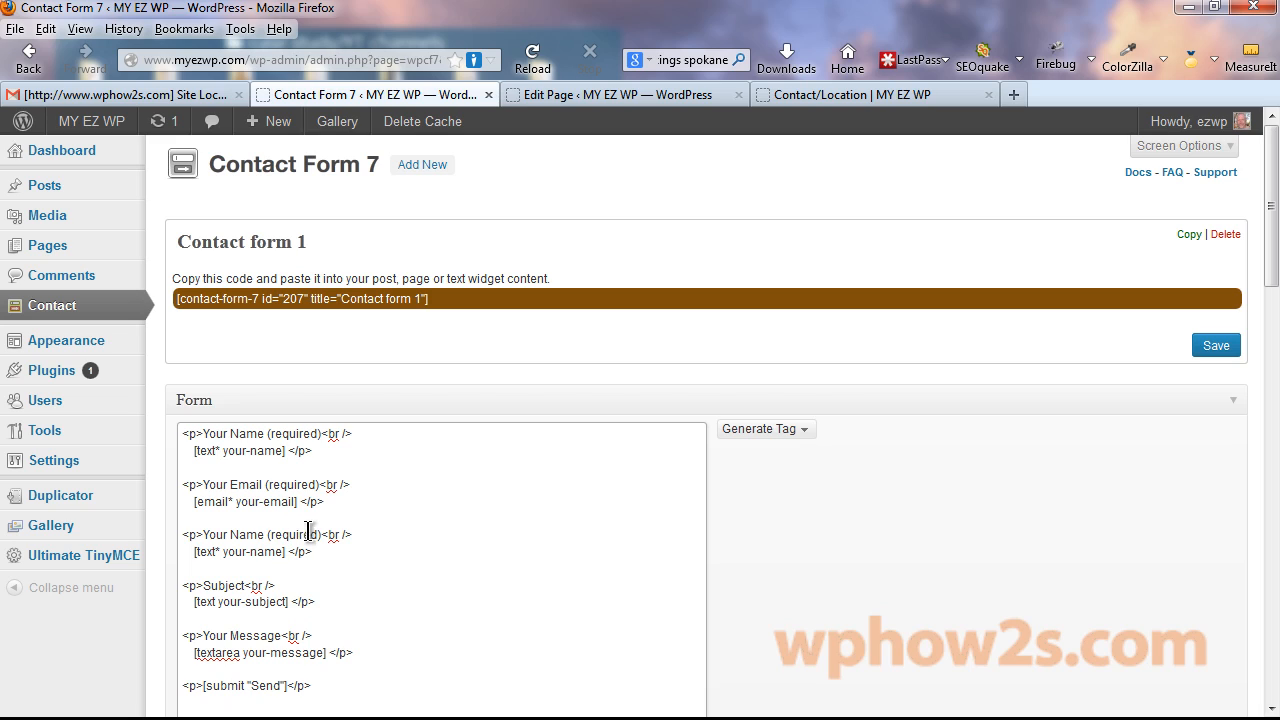
# Relabel the duplicated block's Your Name (required) label as 'Phone #'.
pyautogui.moveTo(322, 534); pyautogui.dragTo(206, 530)
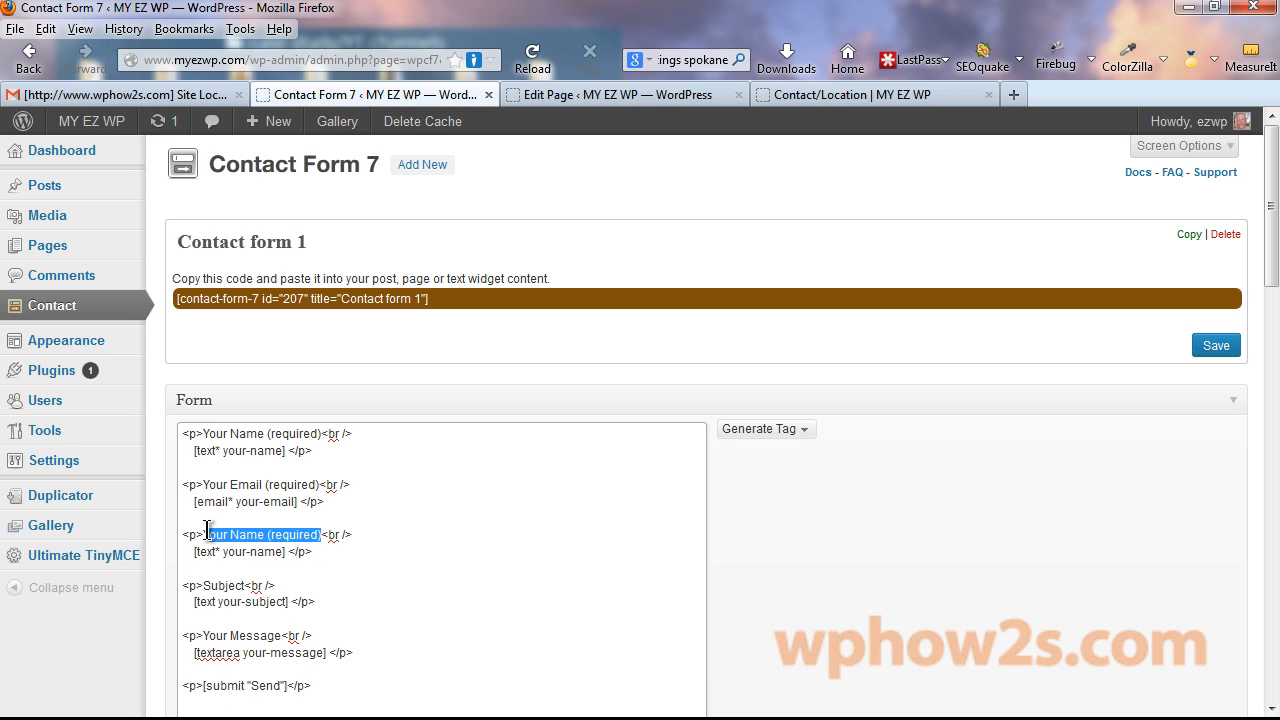
pyautogui.write('Phone #')
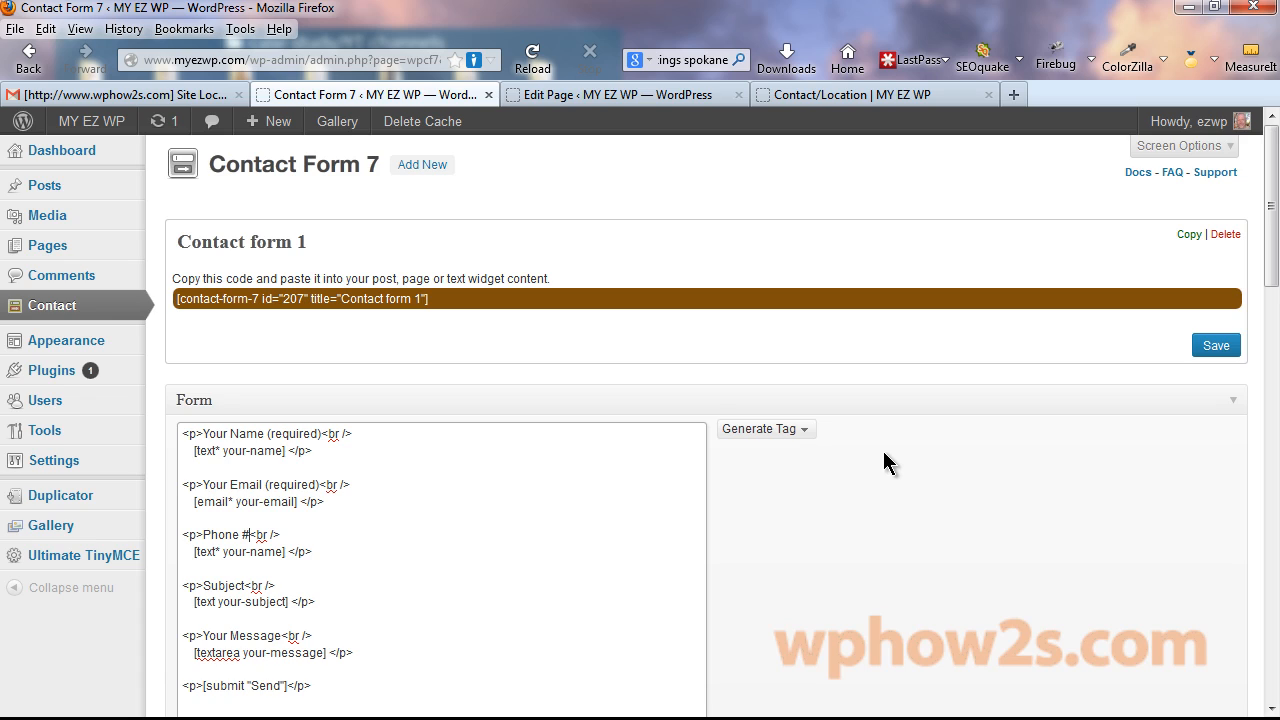
pyautogui.scroll(-2, 885, 463)
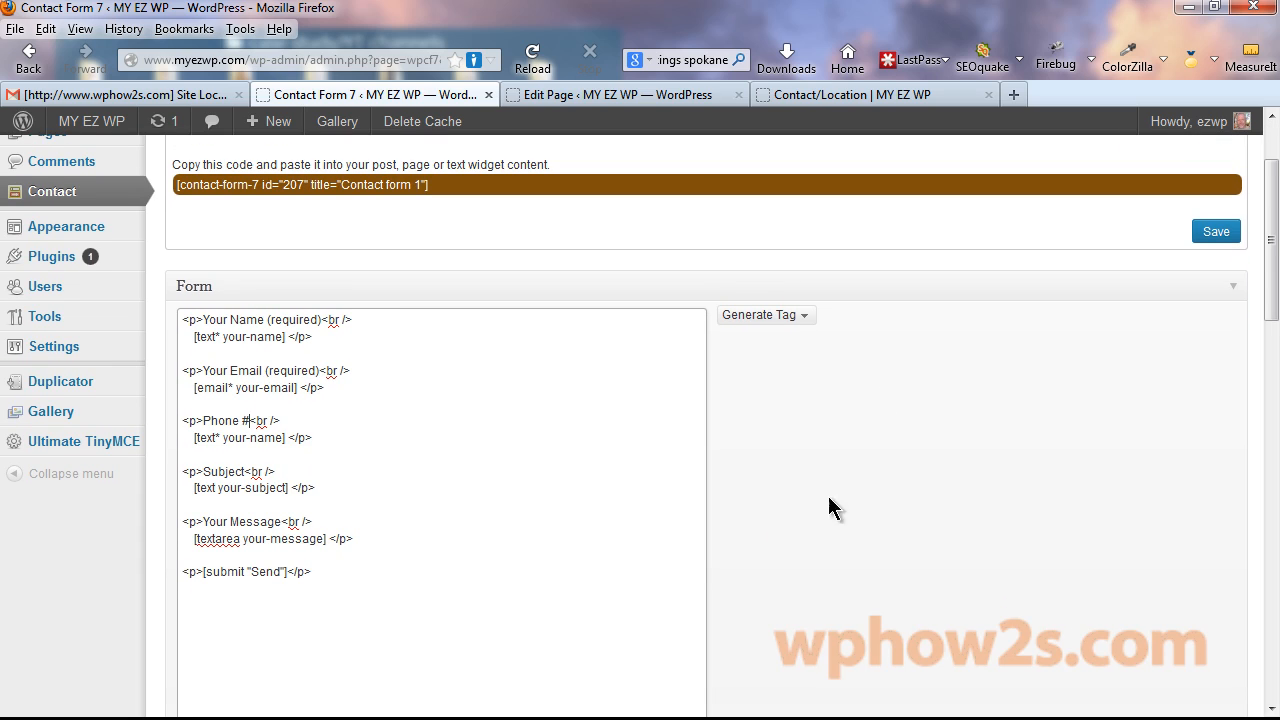
pyautogui.click(805, 316)
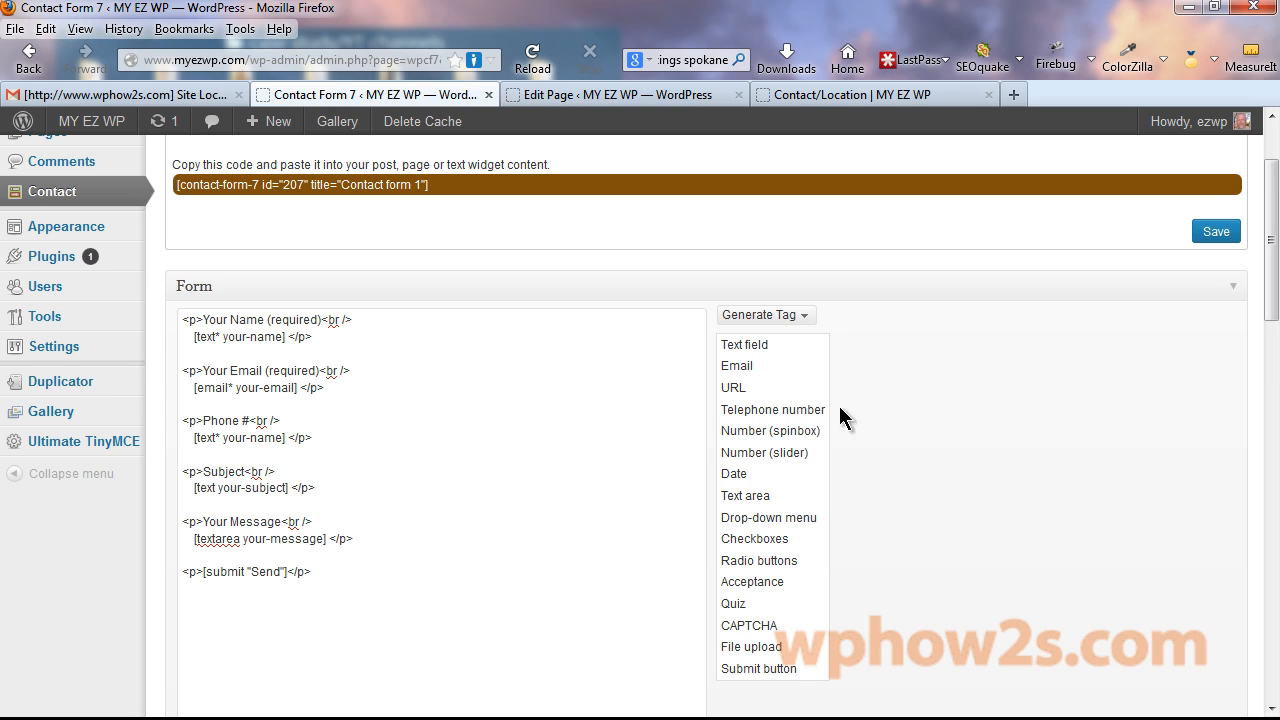
# Generate a Telephone number tag named 'phone' instead of the default tel-197.
pyautogui.click(767, 409)
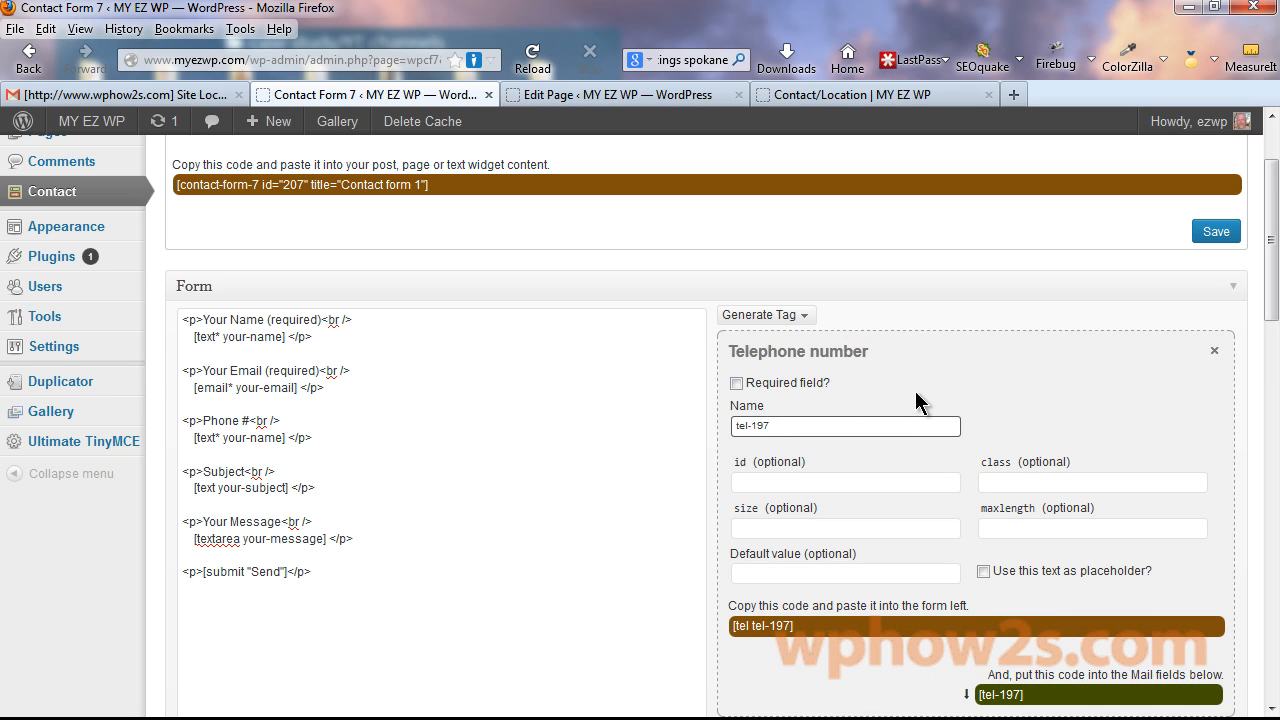
pyautogui.moveTo(780, 427); pyautogui.dragTo(677, 429)
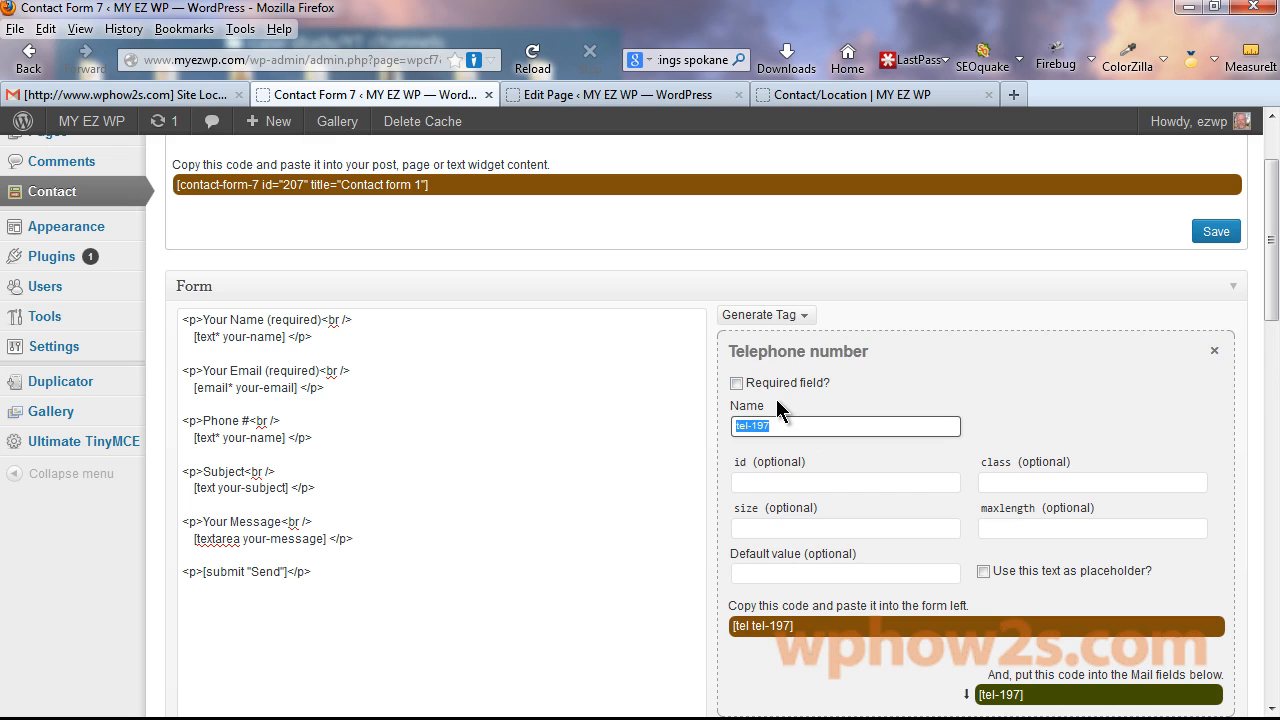
pyautogui.write('phone')
pyautogui.click(917, 527)
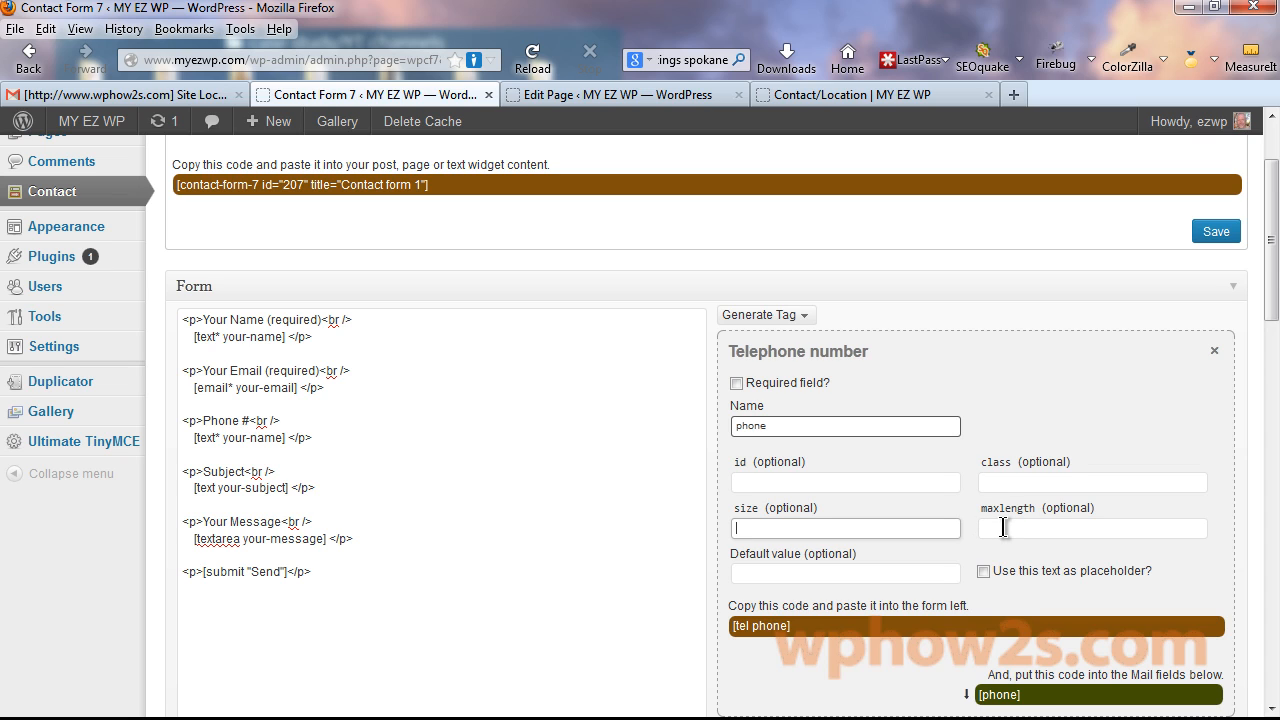
# Copy the [tel phone] code and paste it over the name-field code on the Phone line.
pyautogui.moveTo(1276, 225); pyautogui.dragTo(1276, 275)
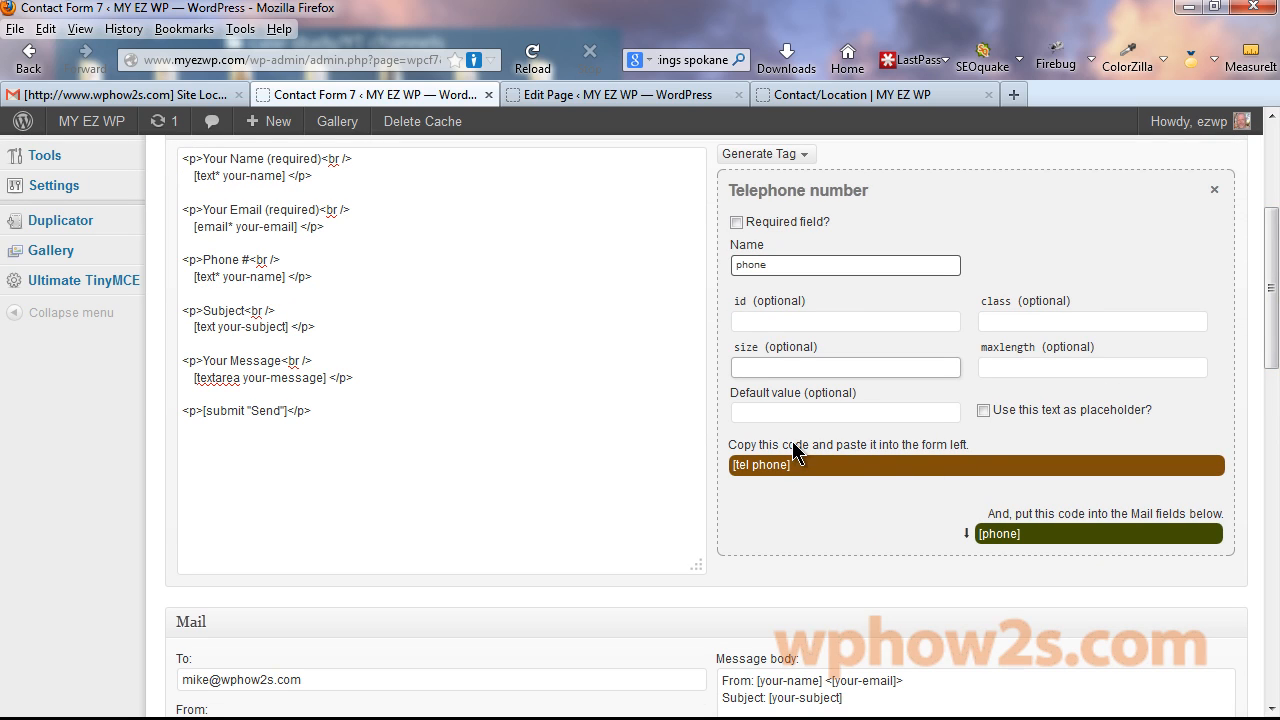
pyautogui.click(760, 470)
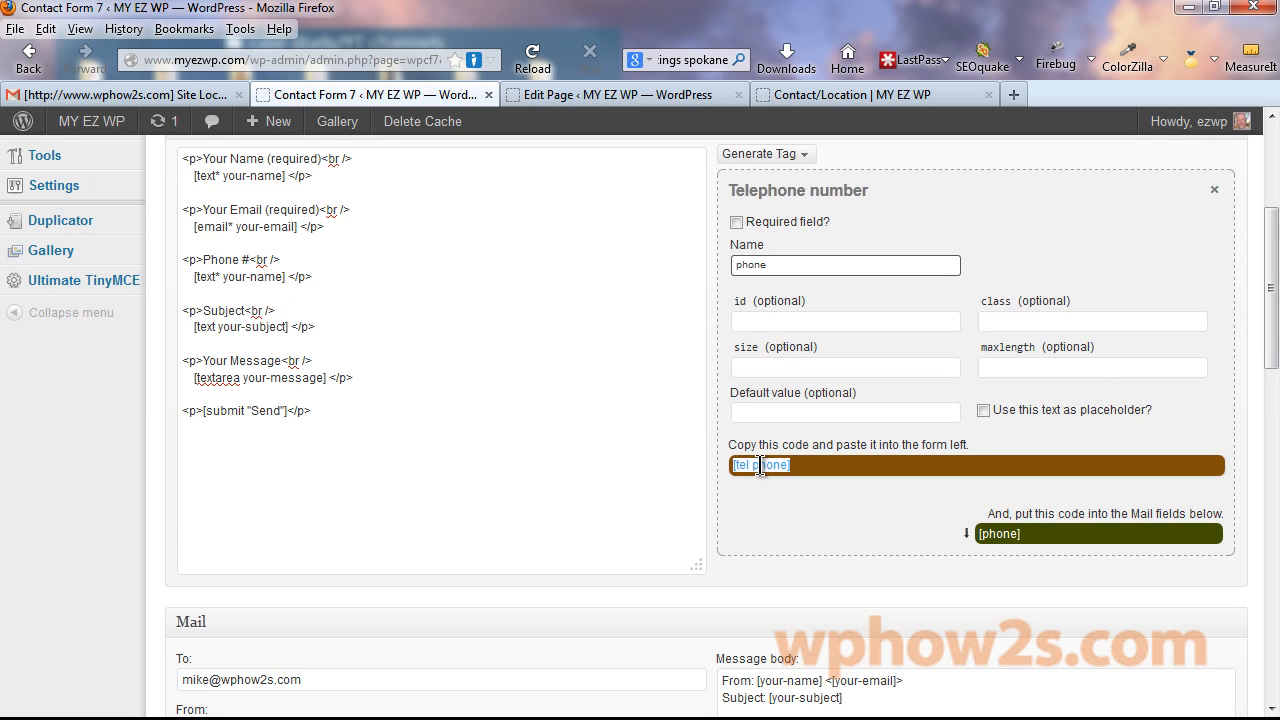
pyautogui.rightClick(760, 465)
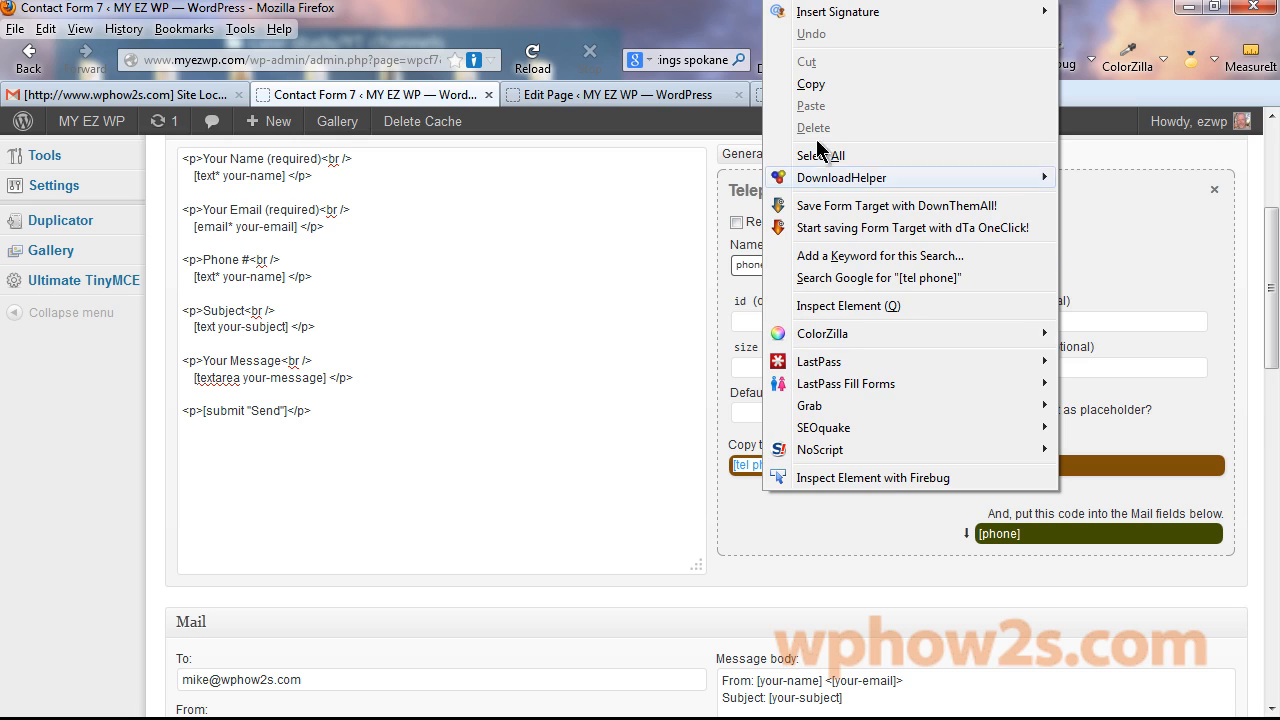
pyautogui.click(810, 86)
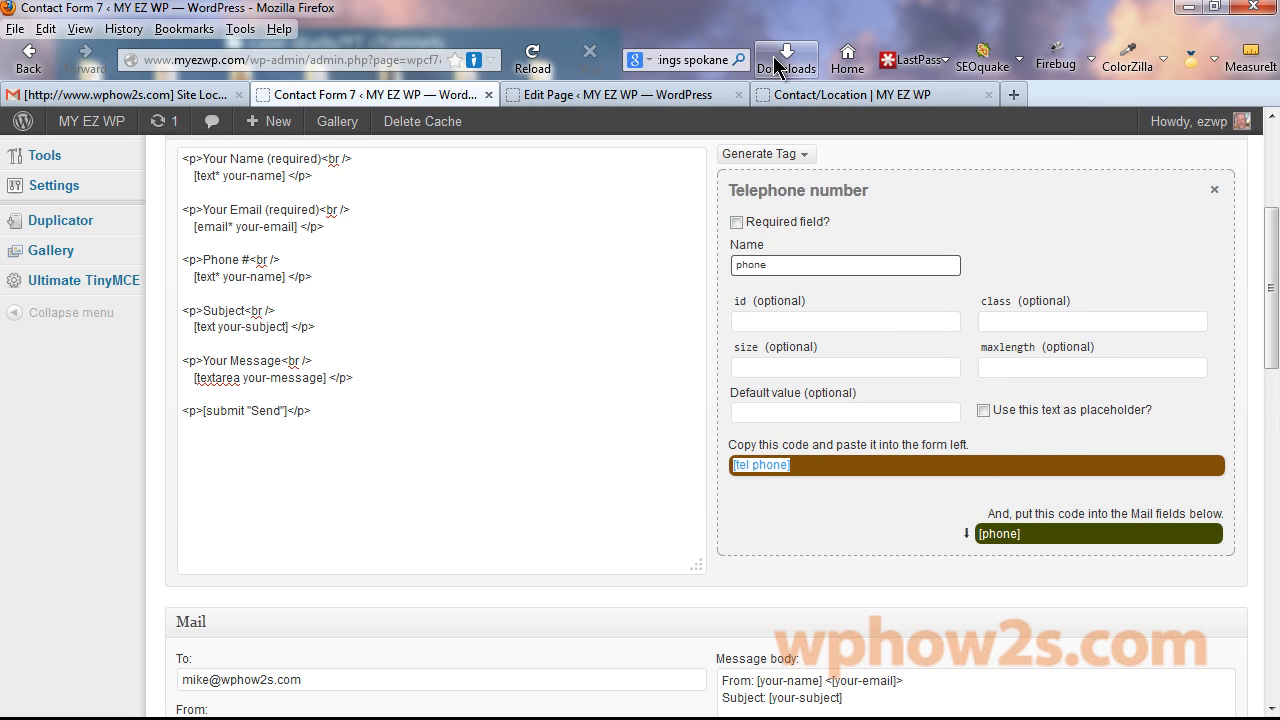
pyautogui.moveTo(288, 276)
pyautogui.mouseDown()
pyautogui.moveTo(190, 275)
pyautogui.moveTo(286, 277)
pyautogui.mouseUp()
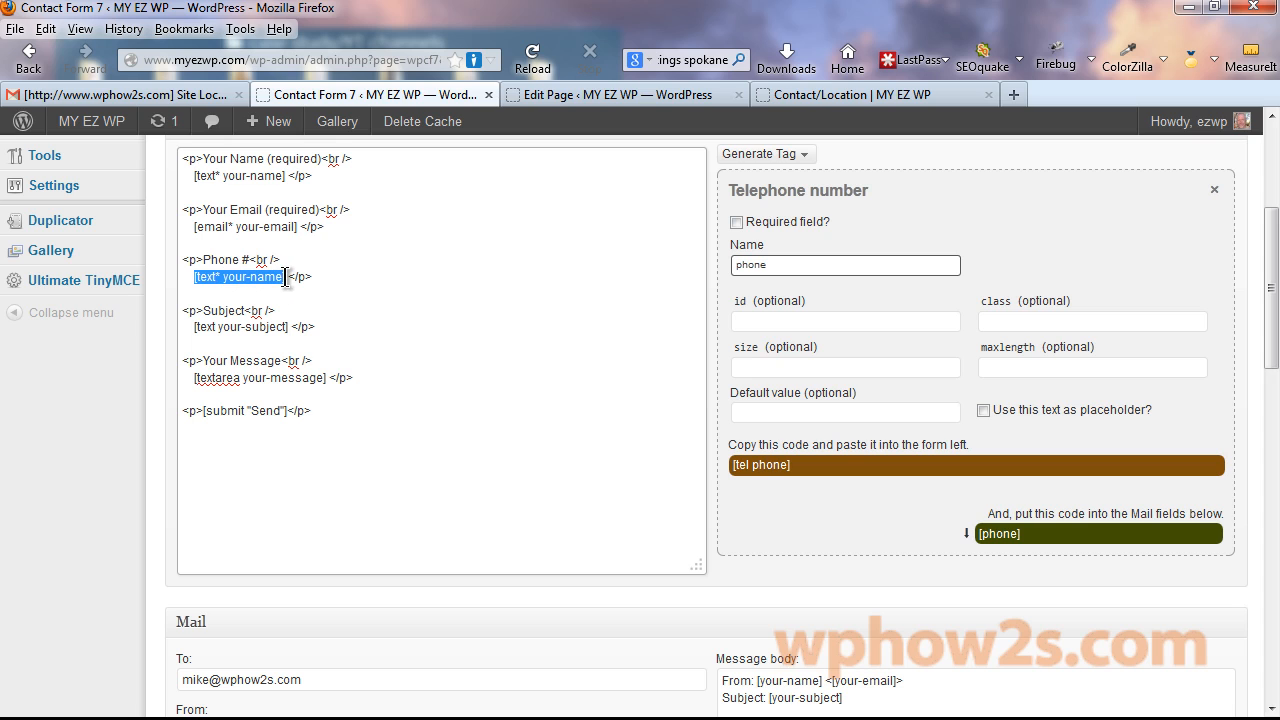
pyautogui.rightClick(250, 277)
pyautogui.click(308, 300)
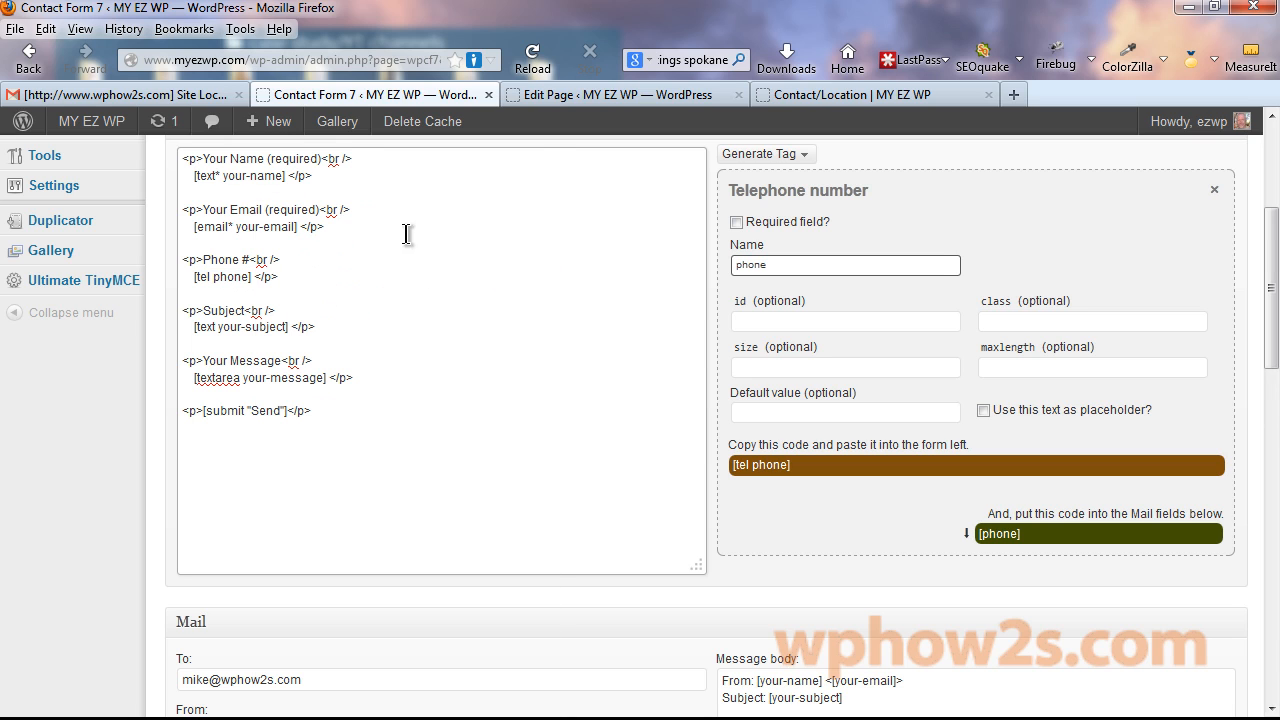
pyautogui.scroll(-3, 408, 234)
pyautogui.scroll(1, 408, 234)
# Copy the [phone] mail tag into the message body below the From line.
pyautogui.scroll(-1, 640, 430)
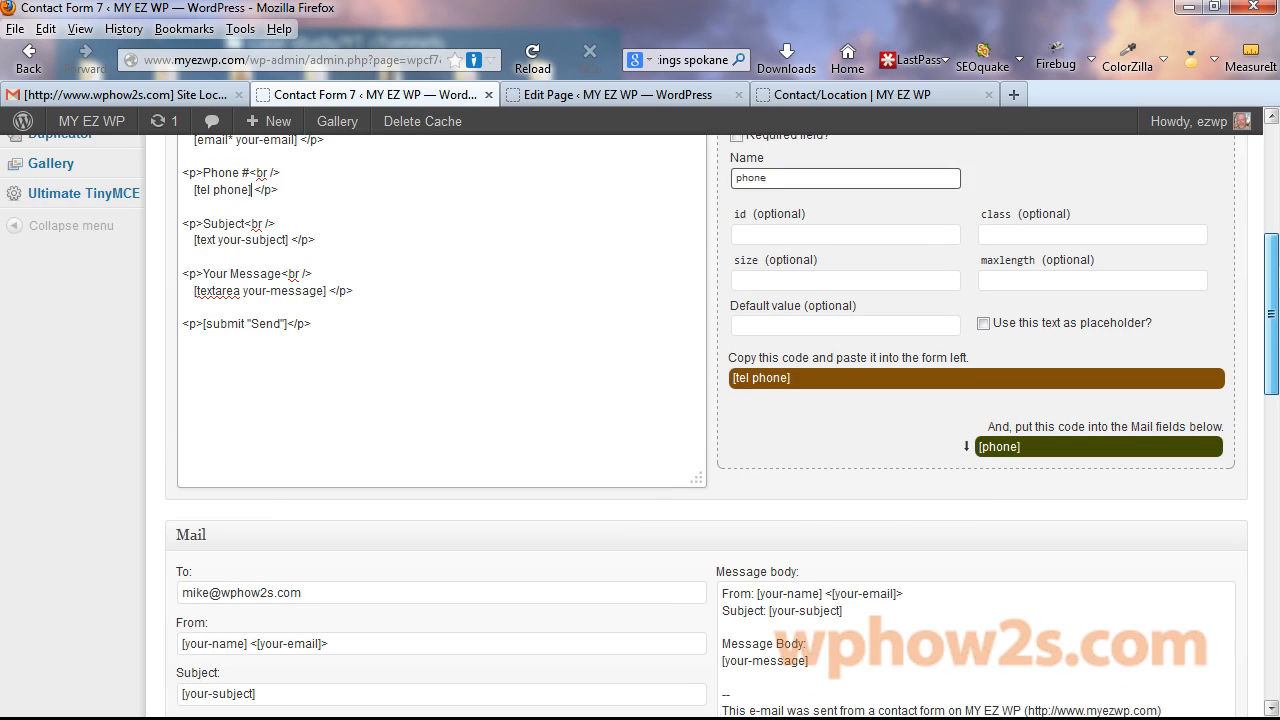
pyautogui.click(1000, 365)
pyautogui.rightClick(1000, 365)
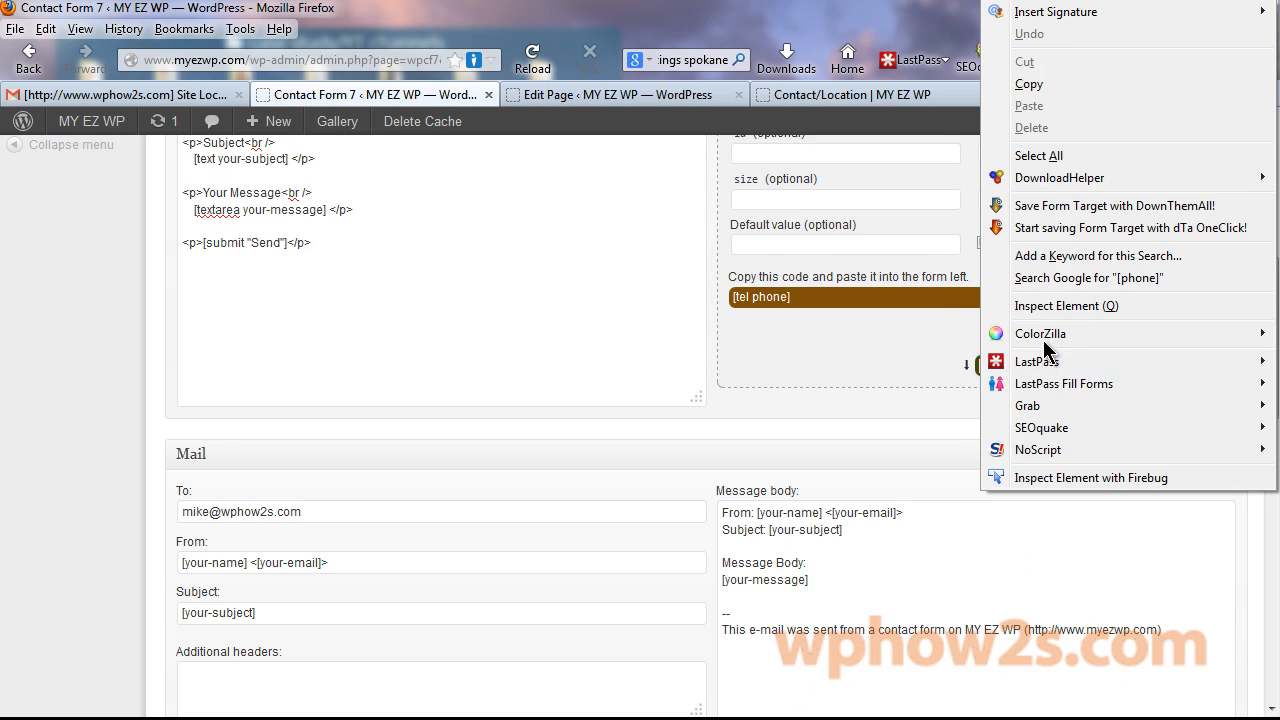
pyautogui.click(1029, 84)
pyautogui.scroll(-3, 1248, 453)
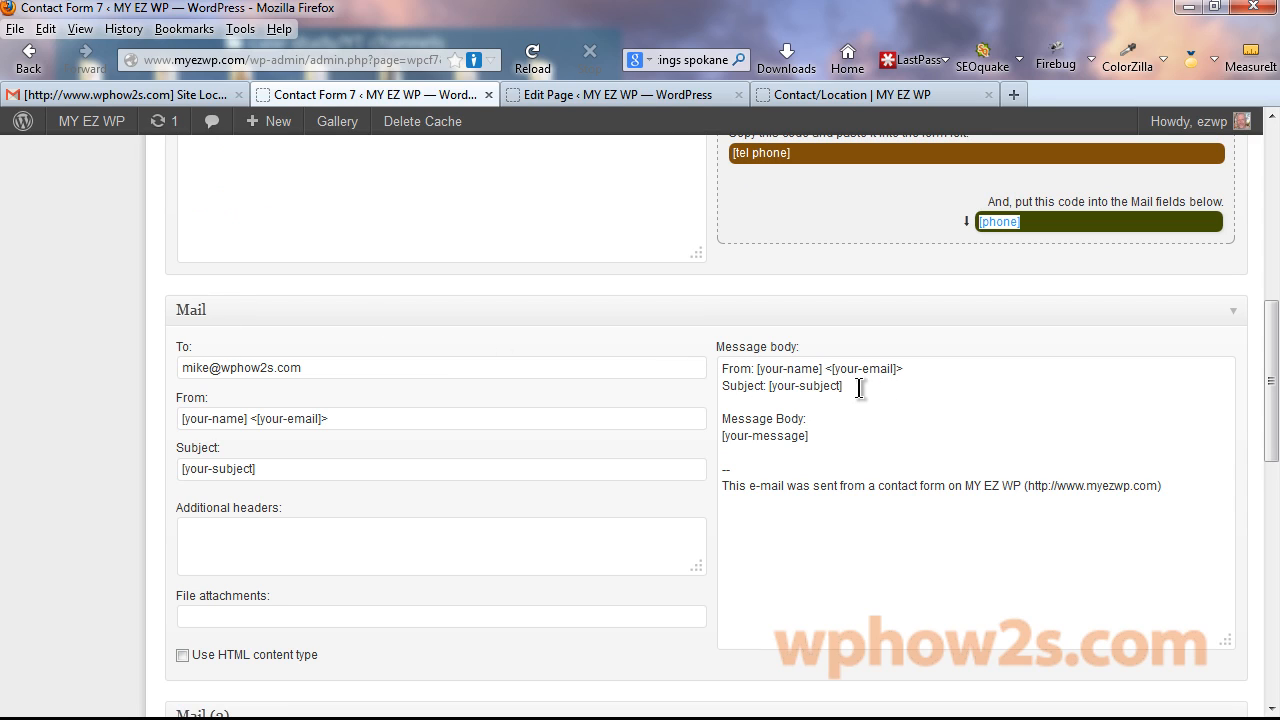
pyautogui.click(917, 366)
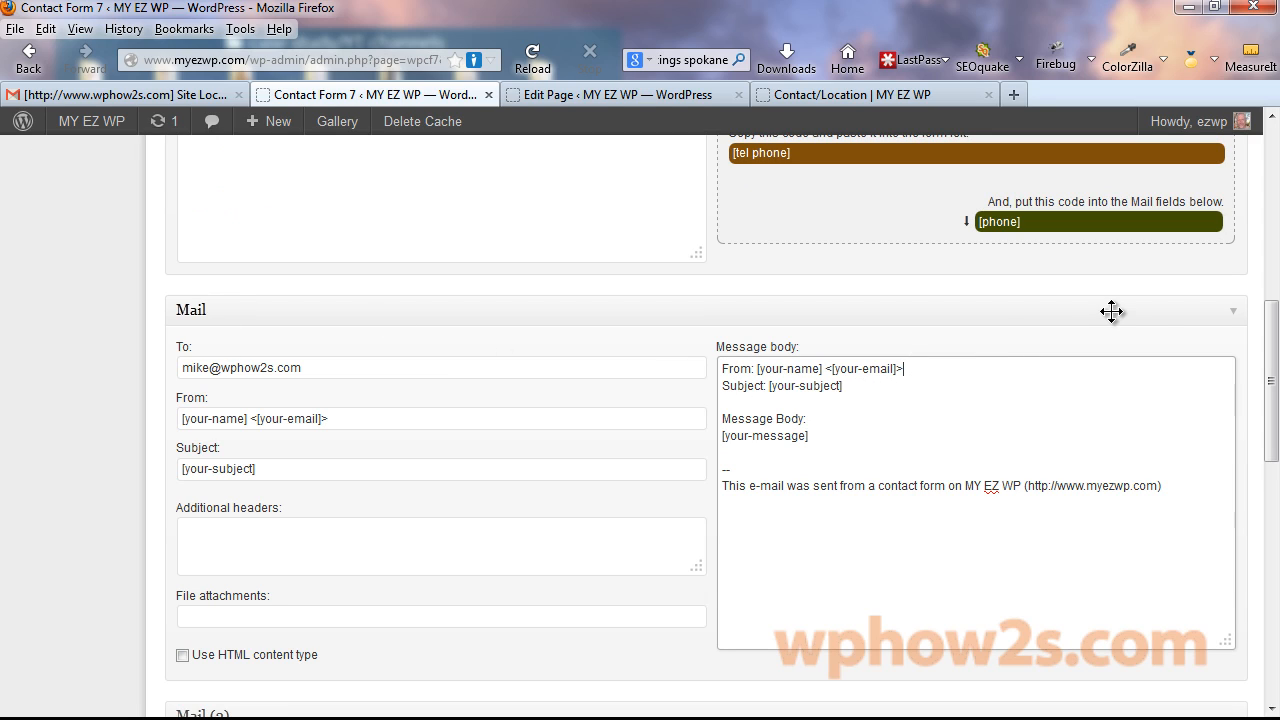
pyautogui.press('Return')
pyautogui.press('Return')
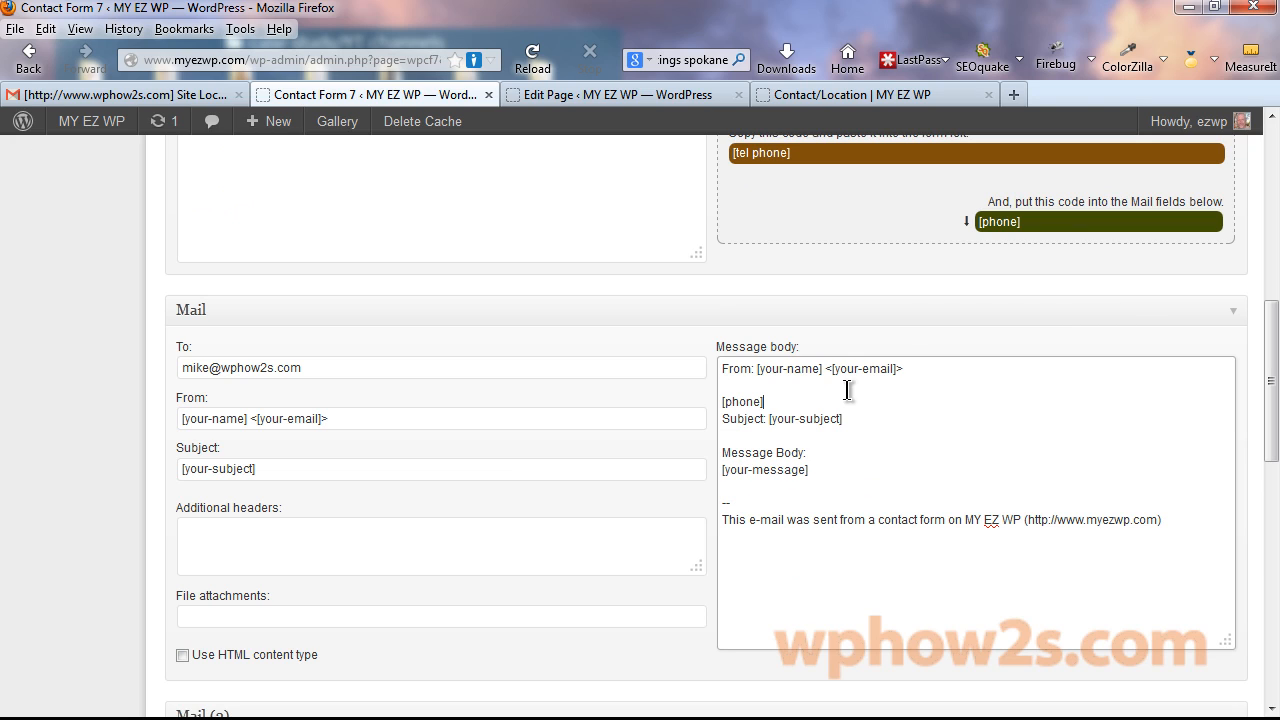
pyautogui.press('Return')
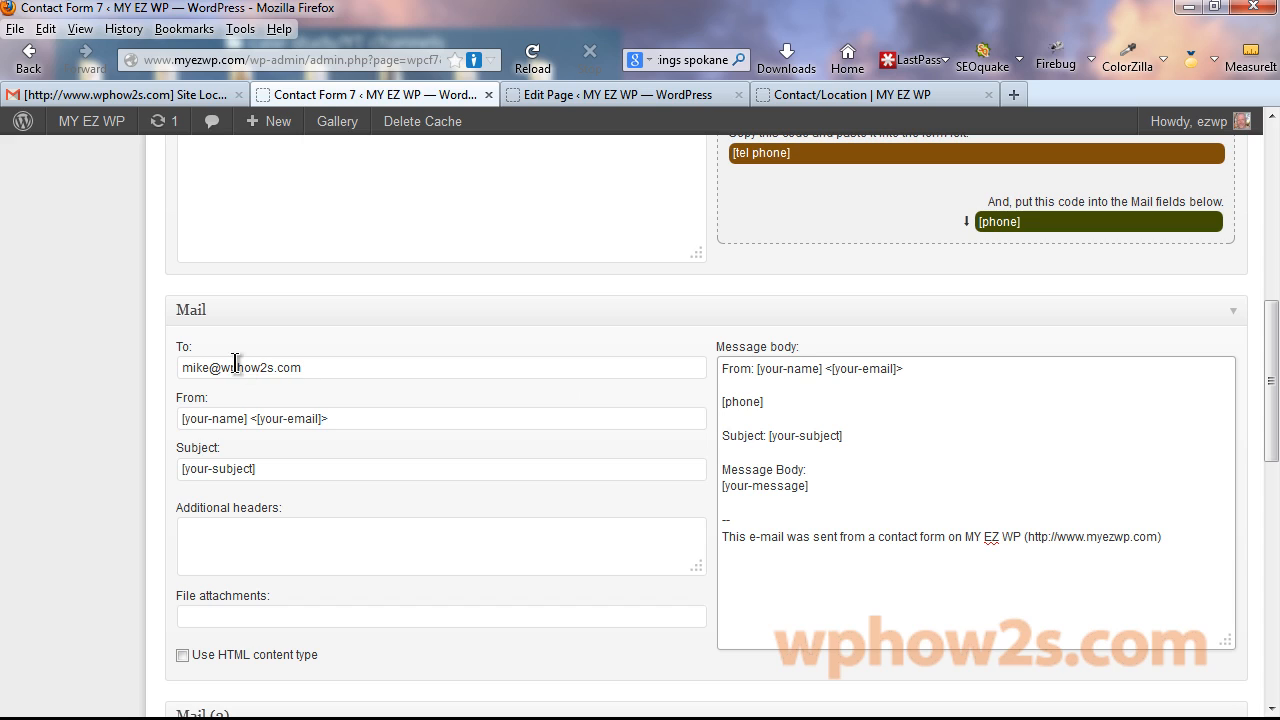
# Change the From sender to 'MY EZ WP contact' and save the contact form.
pyautogui.moveTo(334, 419); pyautogui.dragTo(158, 414)
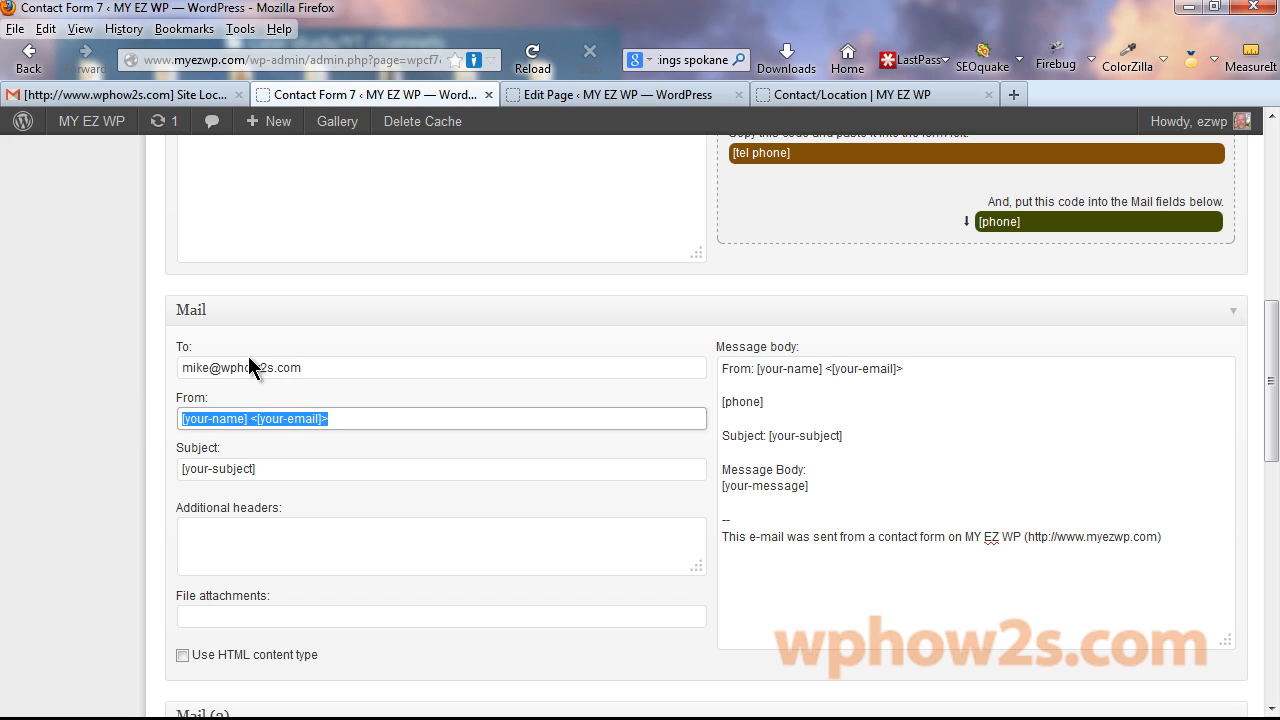
pyautogui.write('MY EZ')
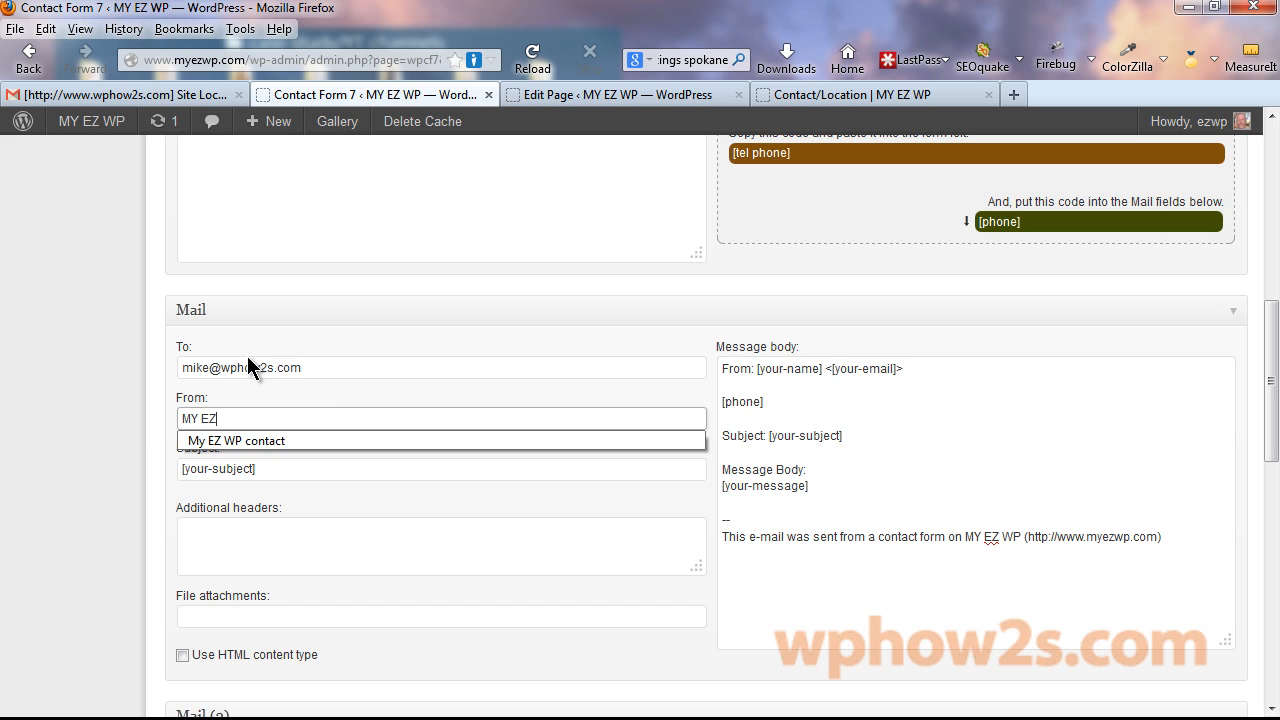
pyautogui.write(' WP coin')
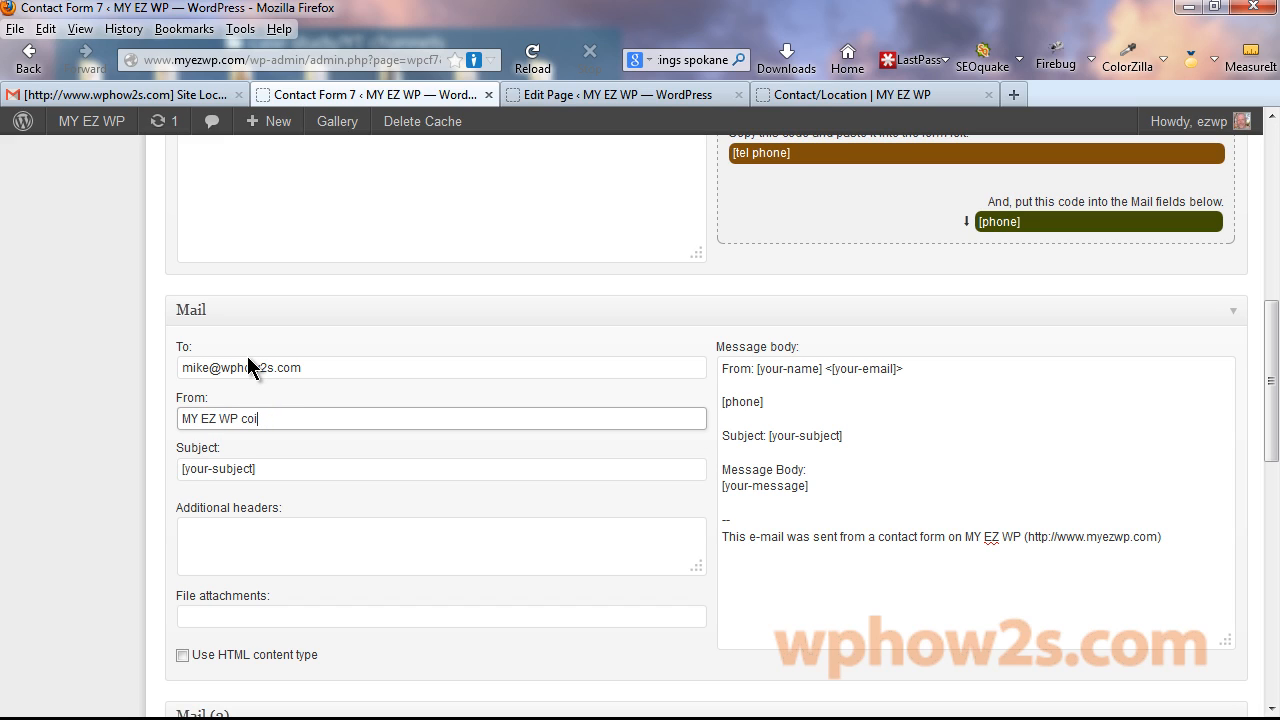
pyautogui.press('BackSpace')
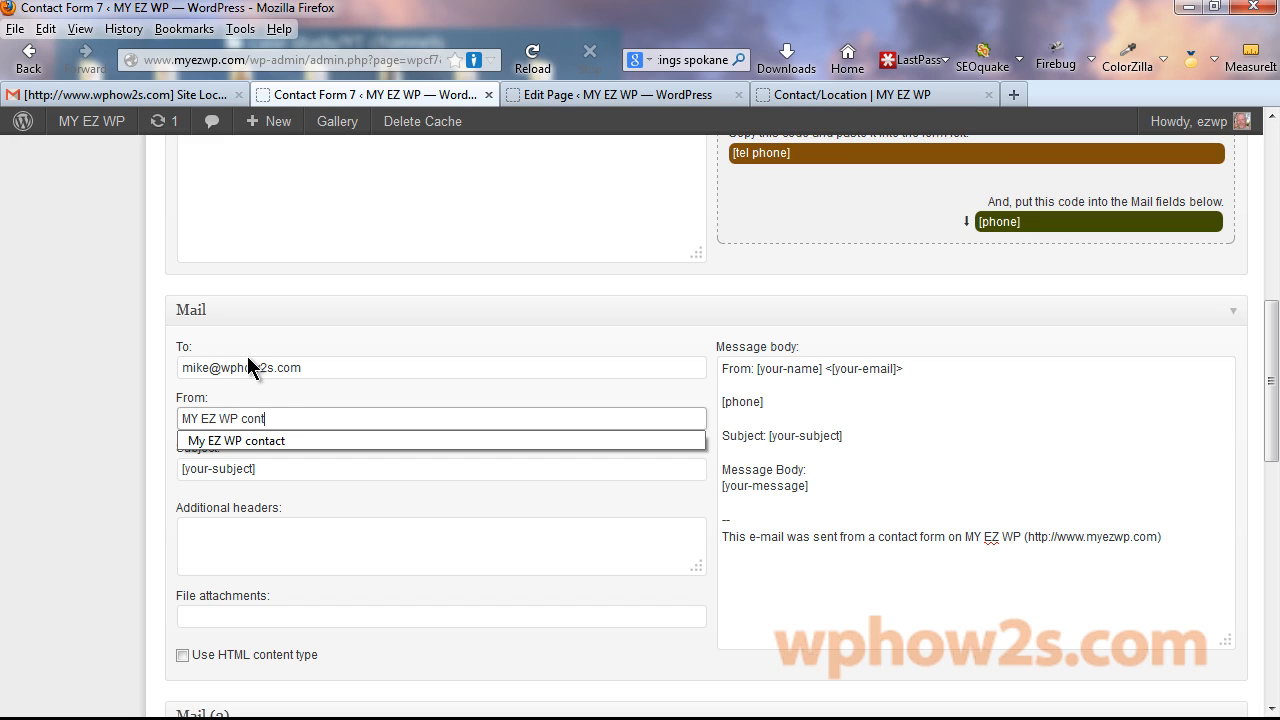
pyautogui.click(157, 466)
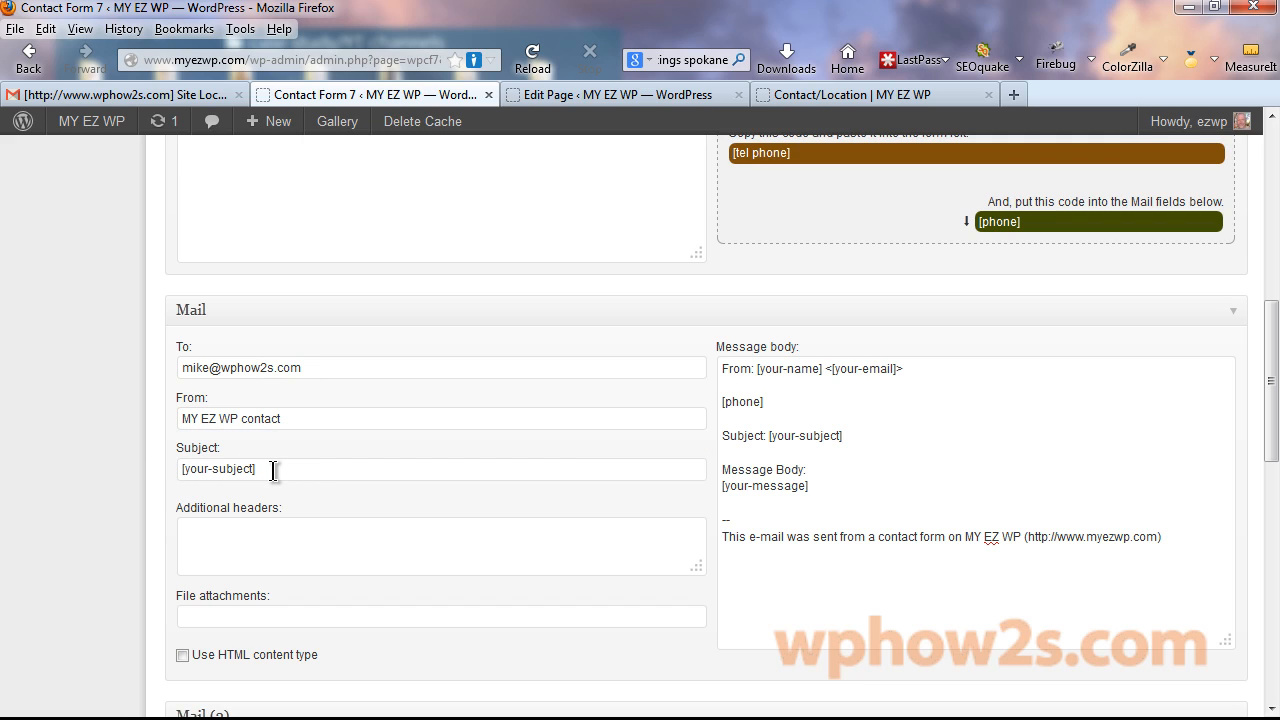
pyautogui.moveTo(1272, 428); pyautogui.dragTo(1271, 243)
pyautogui.click(1217, 354)
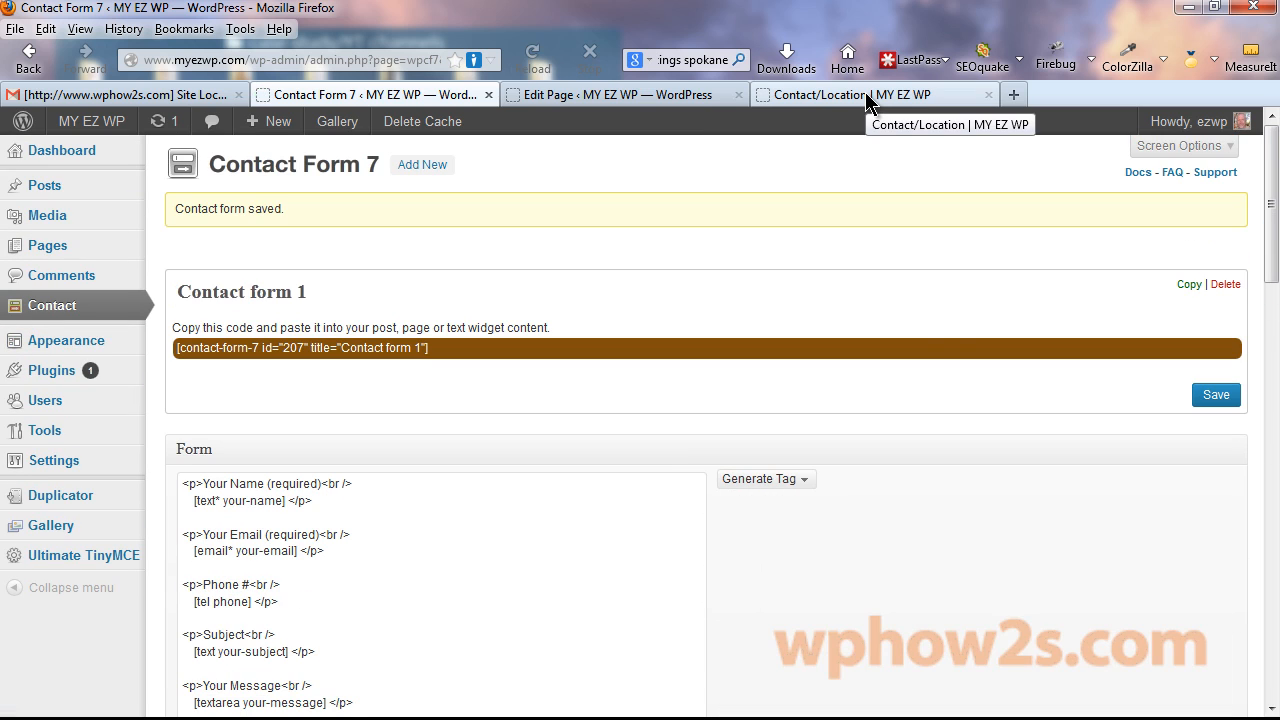
# Reload the live Contact/Location page and check the new Phone # field appears.
pyautogui.click(867, 97)
pyautogui.rightClick(868, 98)
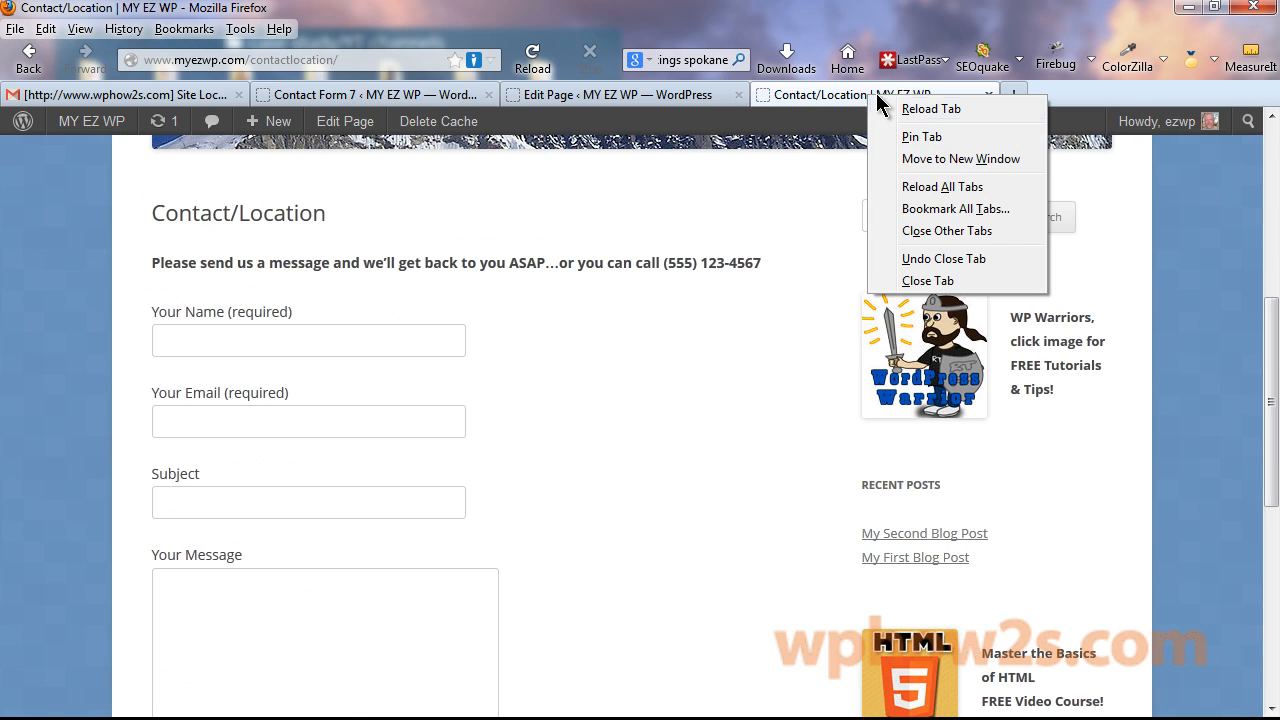
pyautogui.click(931, 110)
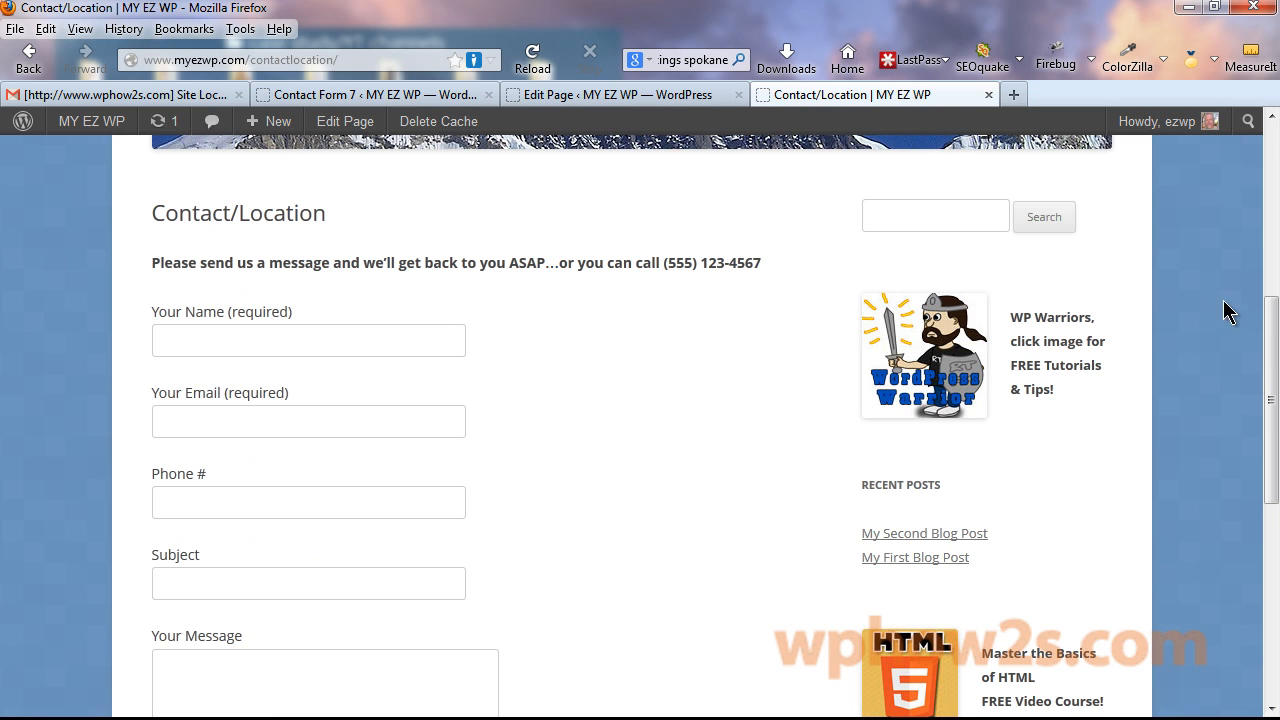
pyautogui.moveTo(1271, 314); pyautogui.dragTo(1273, 352)
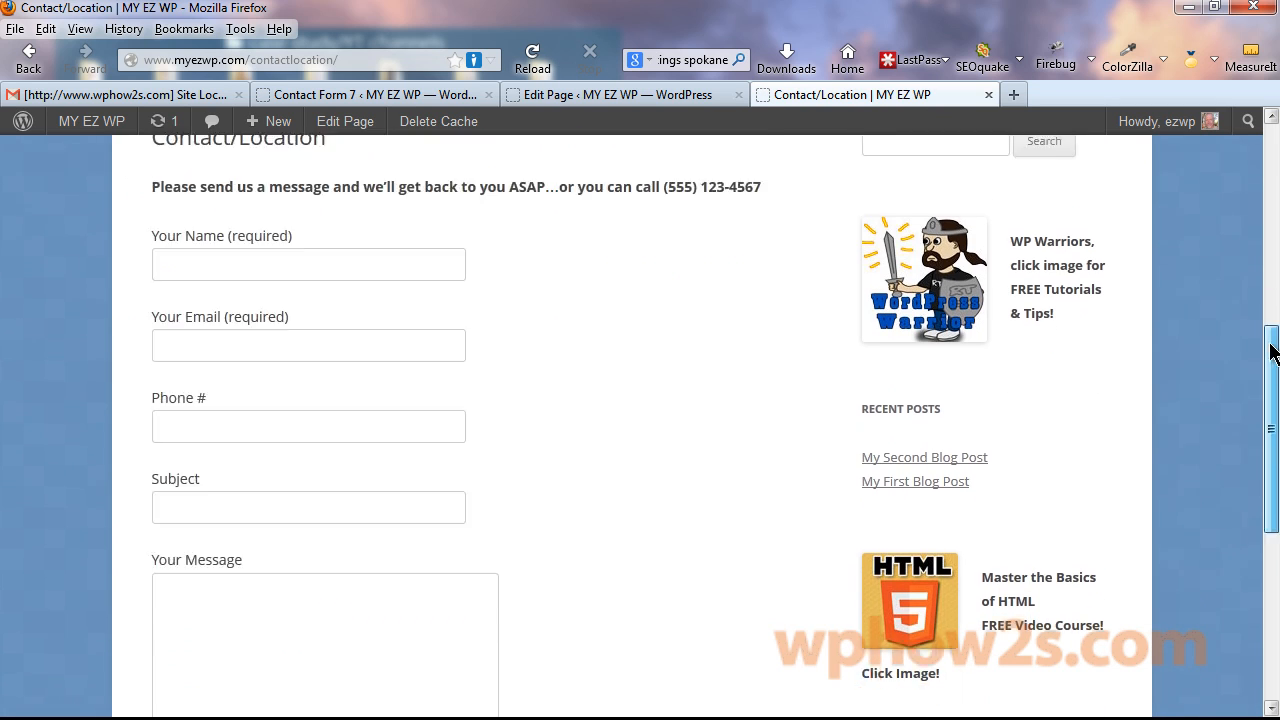
pyautogui.moveTo(1270, 346); pyautogui.dragTo(1270, 328)
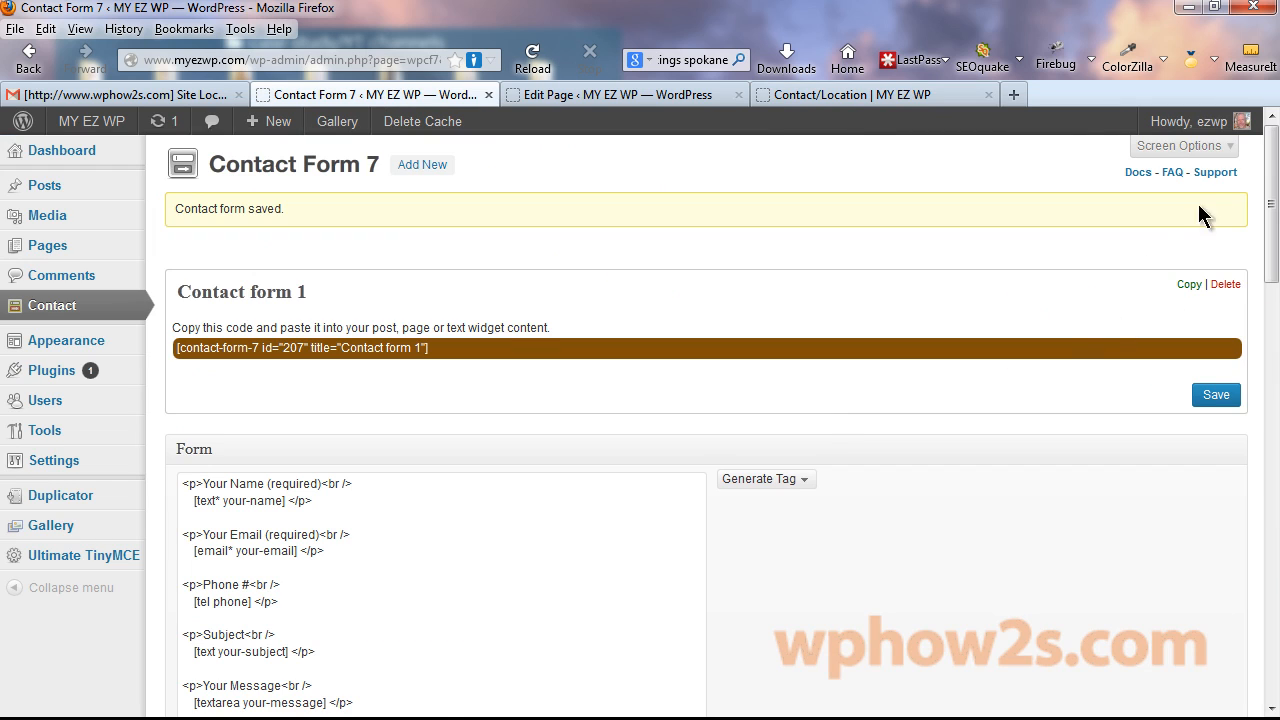
pyautogui.scroll(-4, 1000, 350)
# Inspect the form's field types and Your Email lines without changing anything, then return to the live page.
pyautogui.click(807, 281)
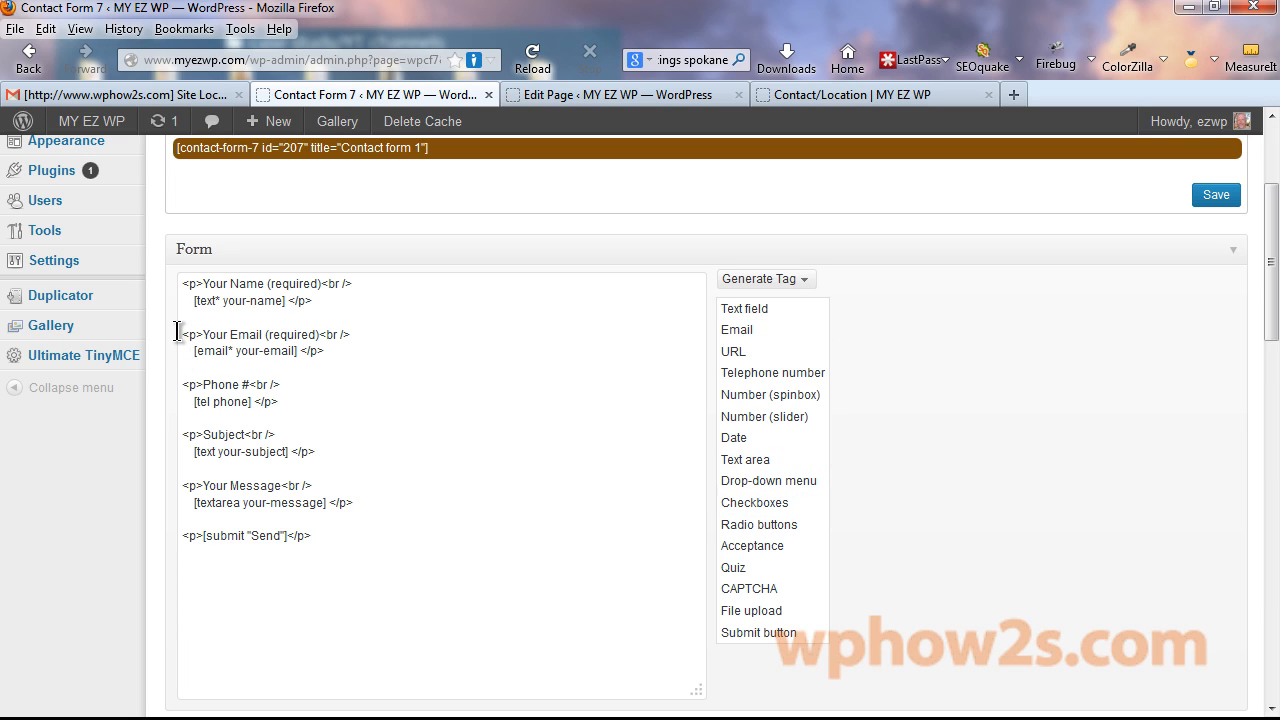
pyautogui.moveTo(177, 331); pyautogui.dragTo(343, 354)
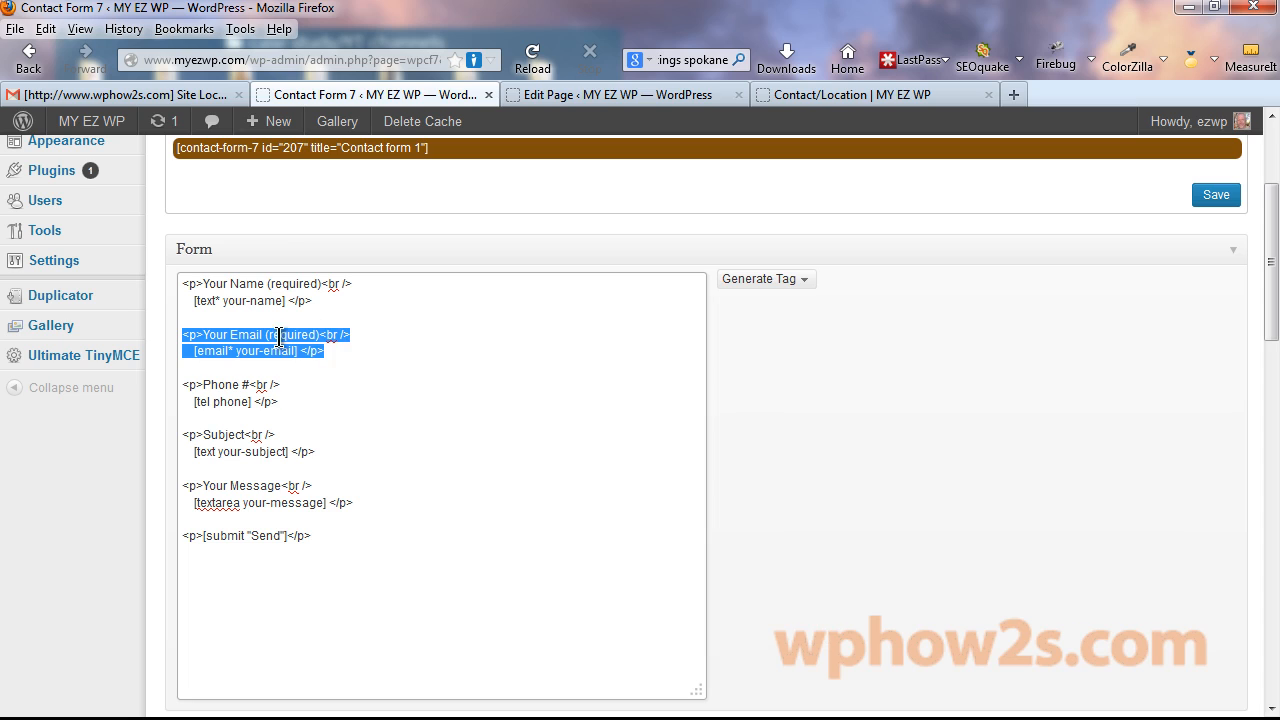
pyautogui.rightClick(588, 290)
pyautogui.click(641, 290)
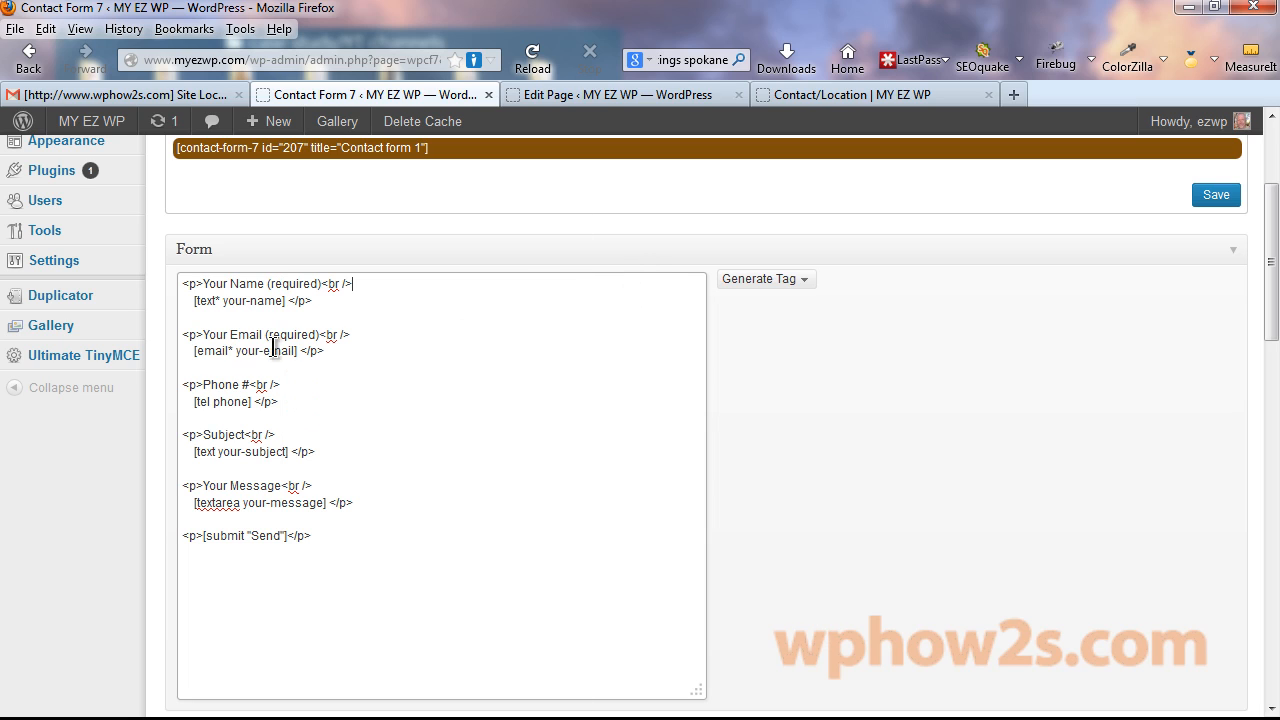
pyautogui.click(800, 96)
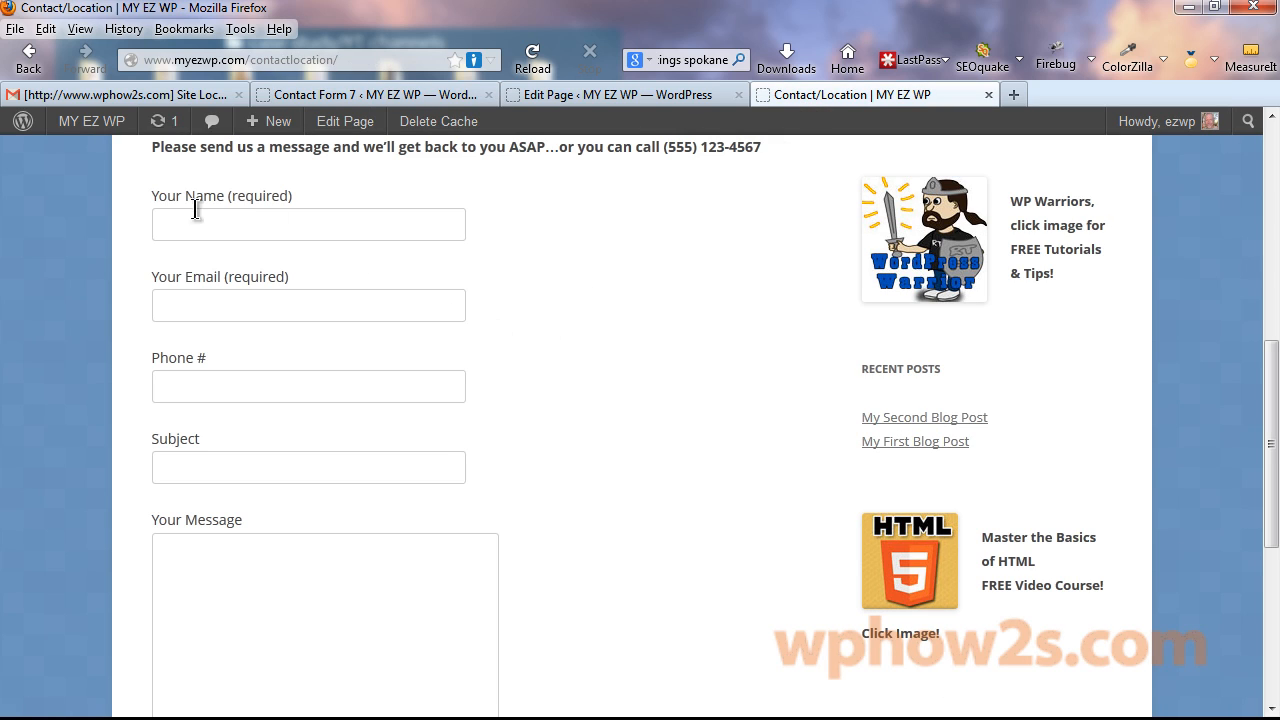
# Fill the form's name, e-mail and phone fields with previously entered test values.
pyautogui.click(224, 226)
pyautogui.press('Down')
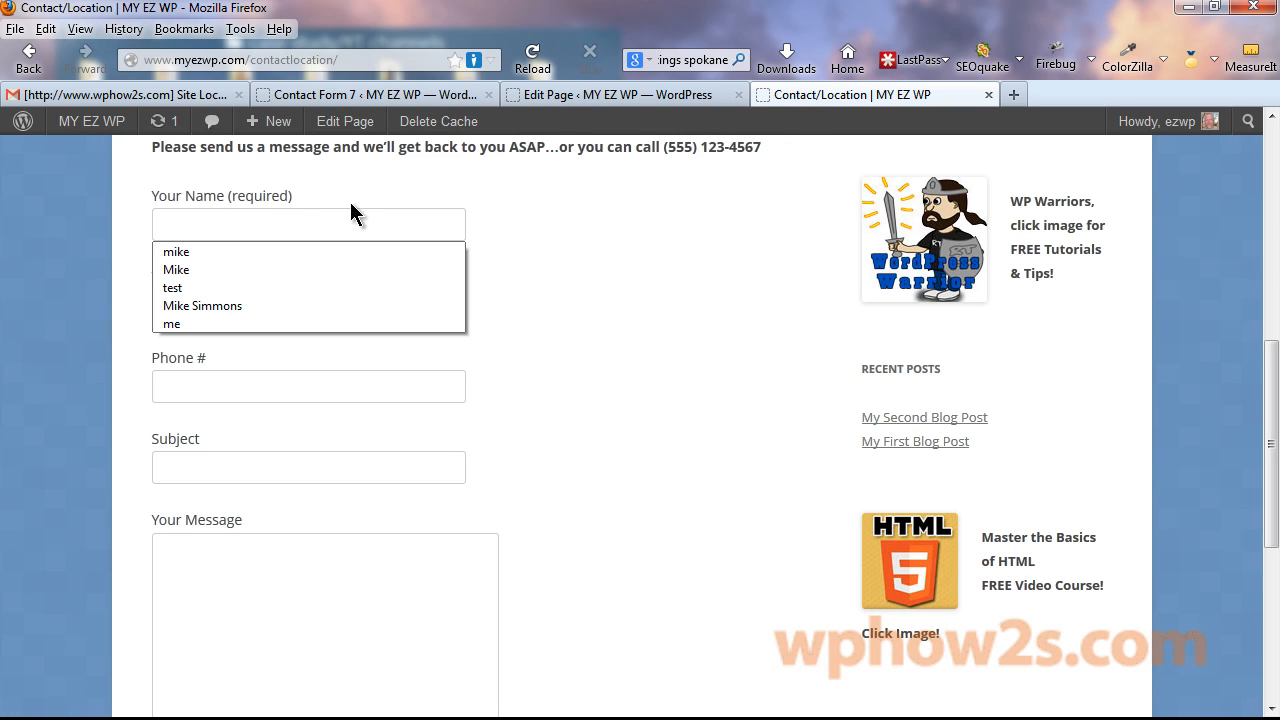
pyautogui.click(240, 263)
pyautogui.click(197, 307)
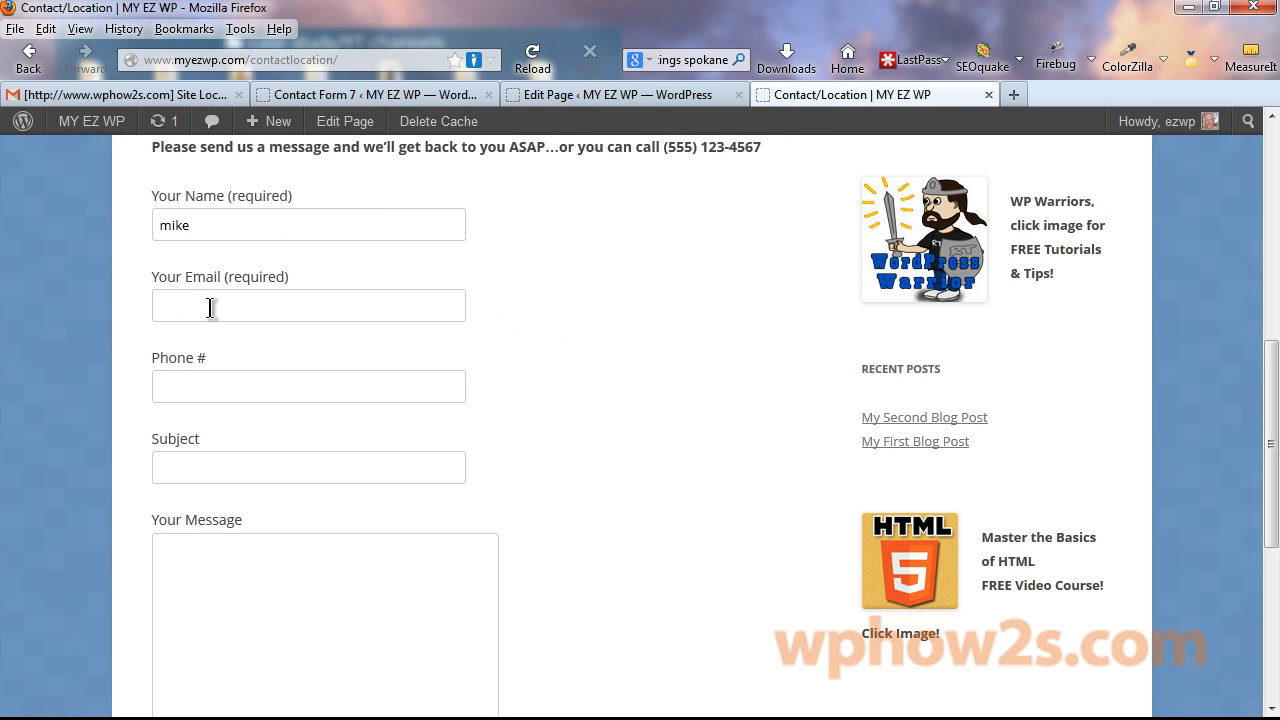
pyautogui.press('Down')
pyautogui.click(219, 330)
pyautogui.click(196, 385)
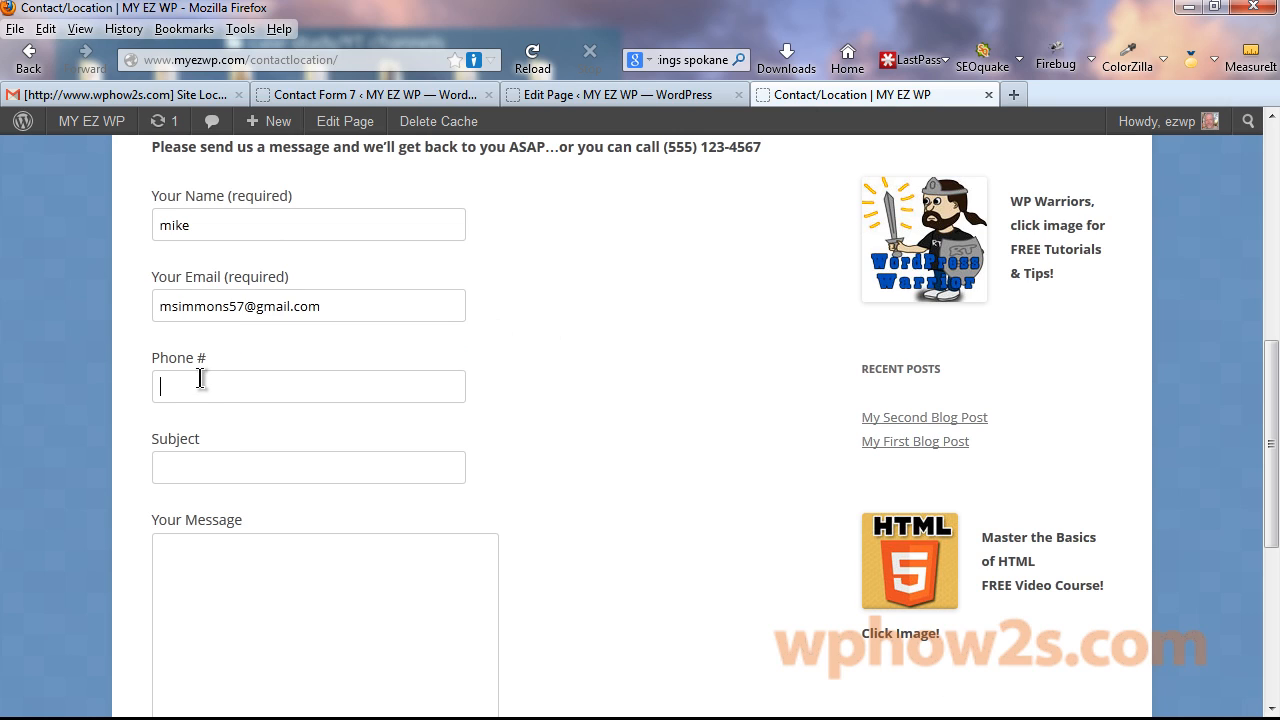
pyautogui.press('Down')
pyautogui.click(204, 407)
# Enter subject 'hey' and a message, then send the form and see the success confirmation.
pyautogui.click(243, 474)
pyautogui.press('Down')
pyautogui.click(211, 497)
pyautogui.click(181, 556)
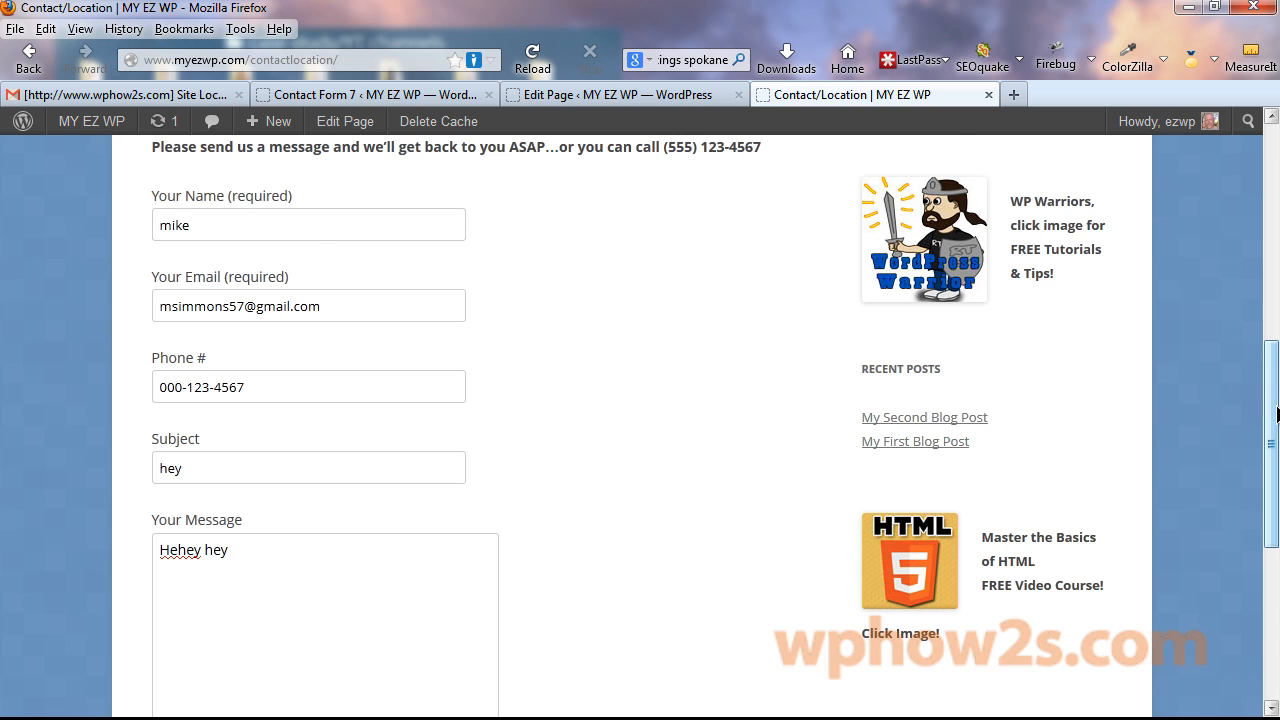
pyautogui.moveTo(1270, 420); pyautogui.dragTo(1262, 571)
pyautogui.click(188, 412)
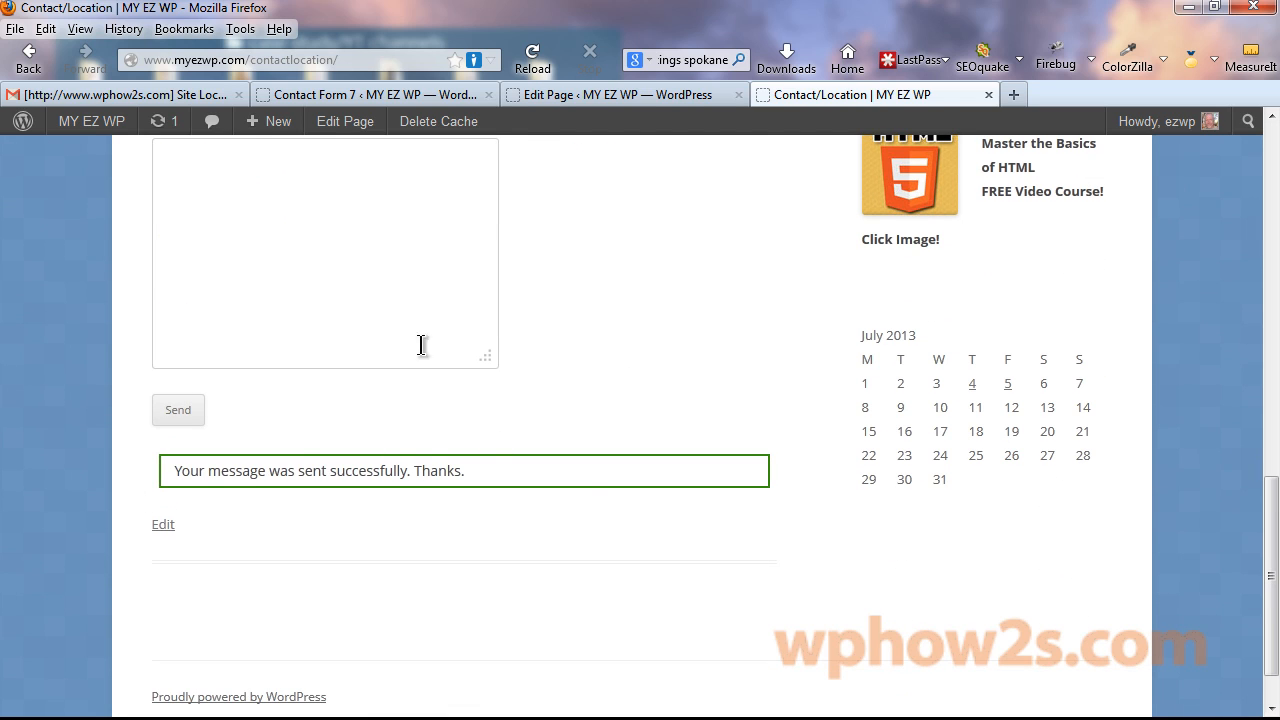
pyautogui.moveTo(183, 424); pyautogui.dragTo(190, 620)
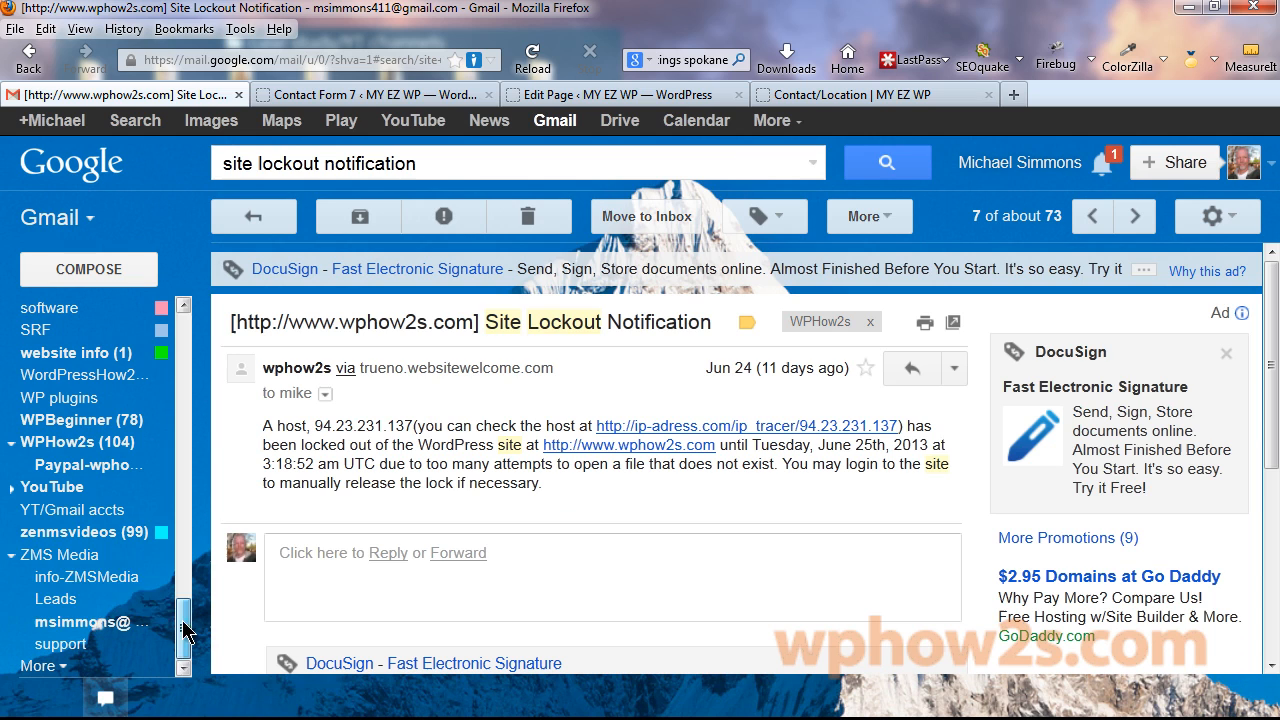
# Open the 'hey' message under Gmail's WPHow2s label to check its phone number and body.
pyautogui.click(72, 447)
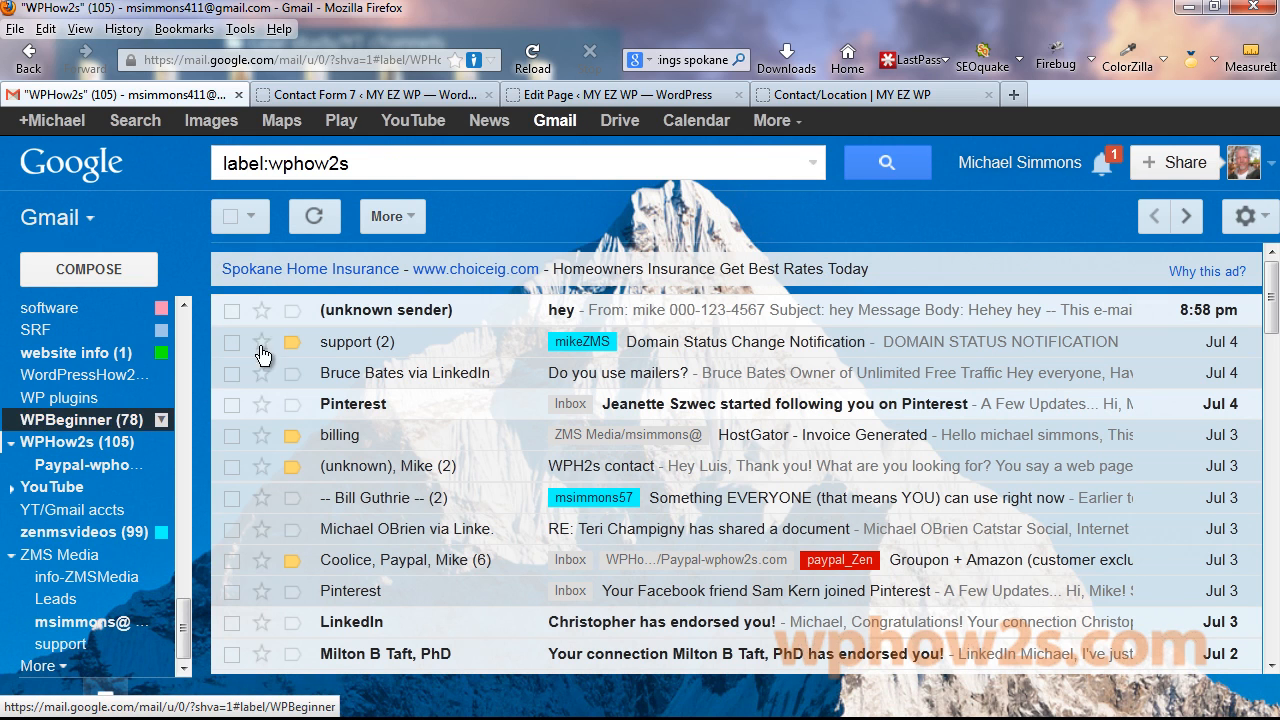
pyautogui.click(461, 318)
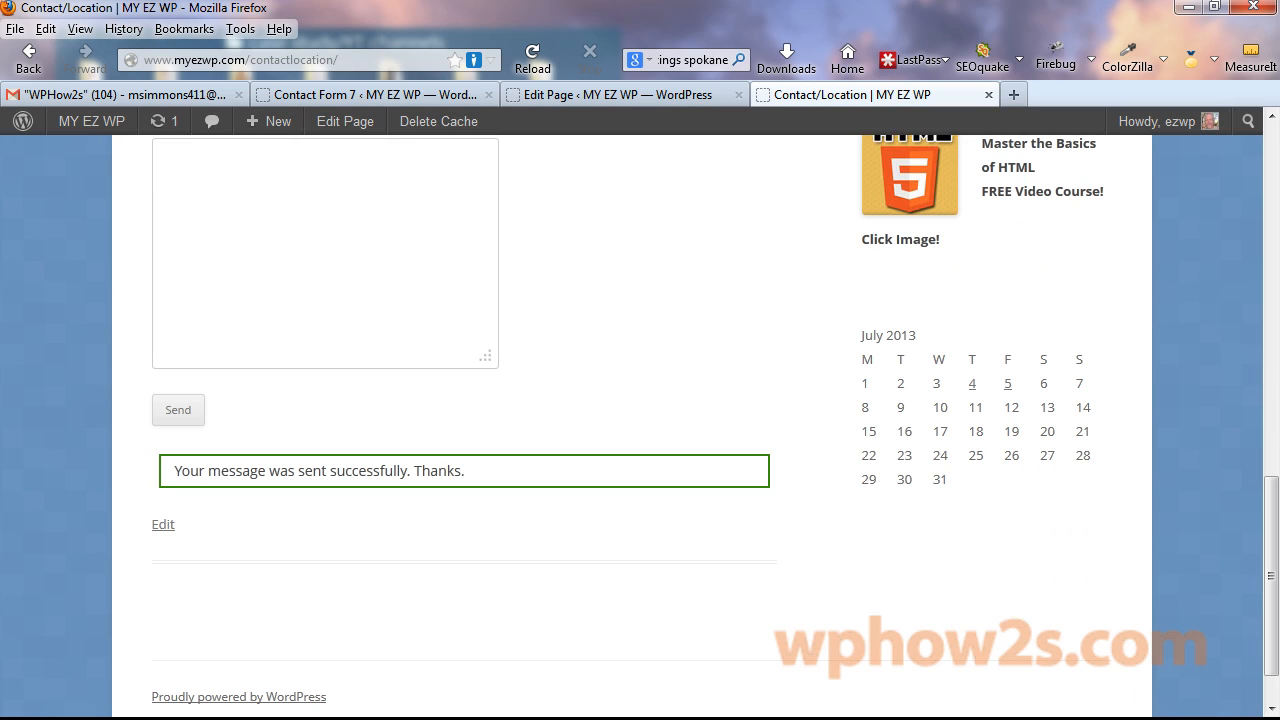
# Enable Mail (2) with sender My EZ WP and subject 'Your website inquiry'.
pyautogui.click(455, 95)
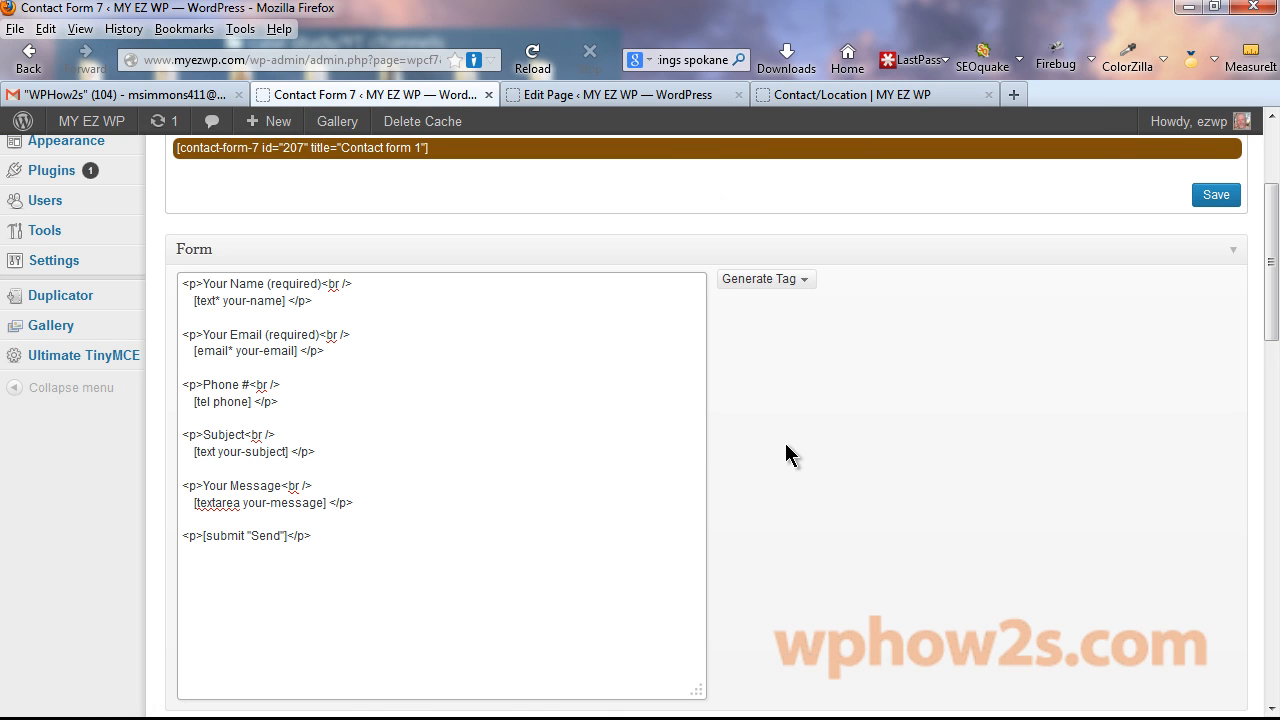
pyautogui.moveTo(1270, 250); pyautogui.dragTo(1271, 513)
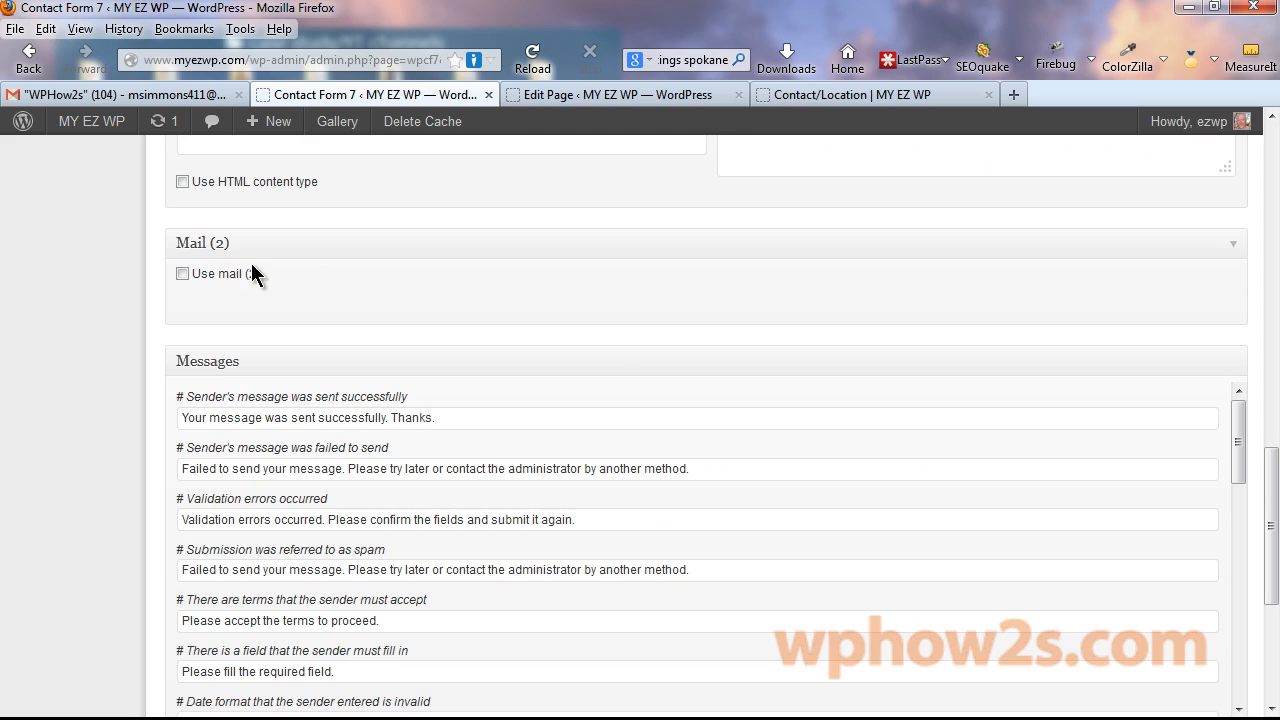
pyautogui.click(182, 273)
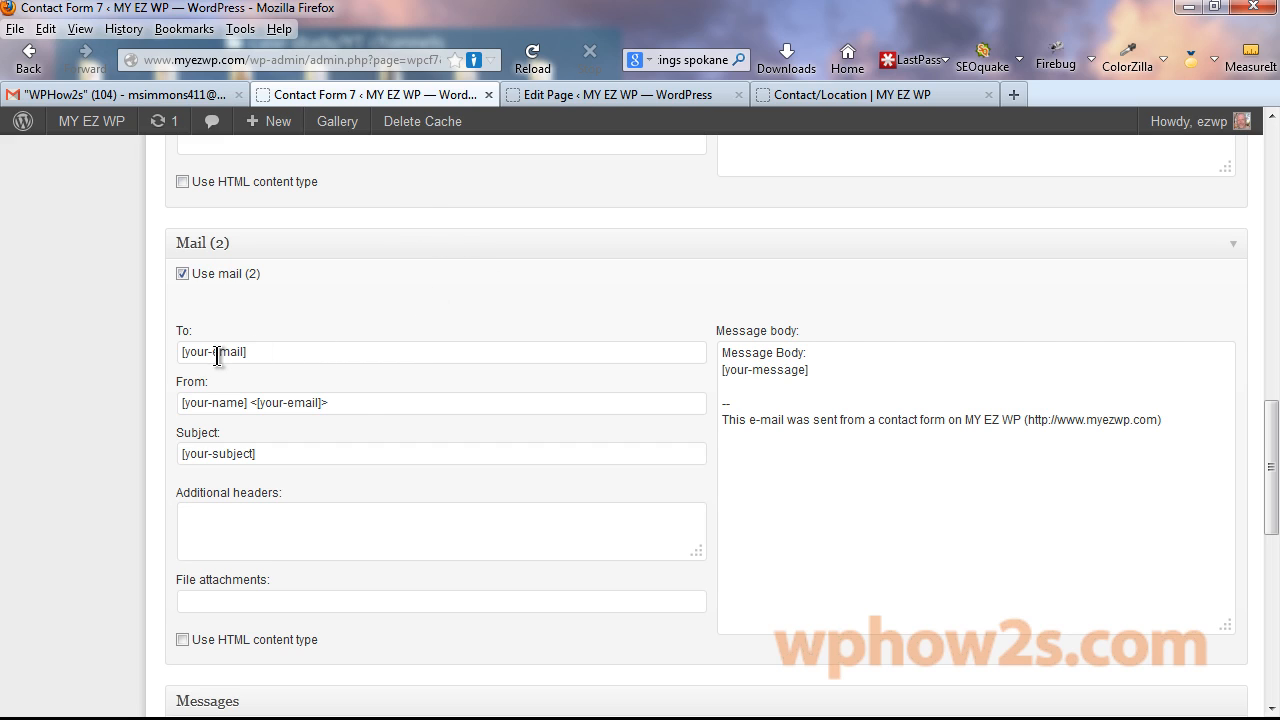
pyautogui.tripleClick(350, 405)
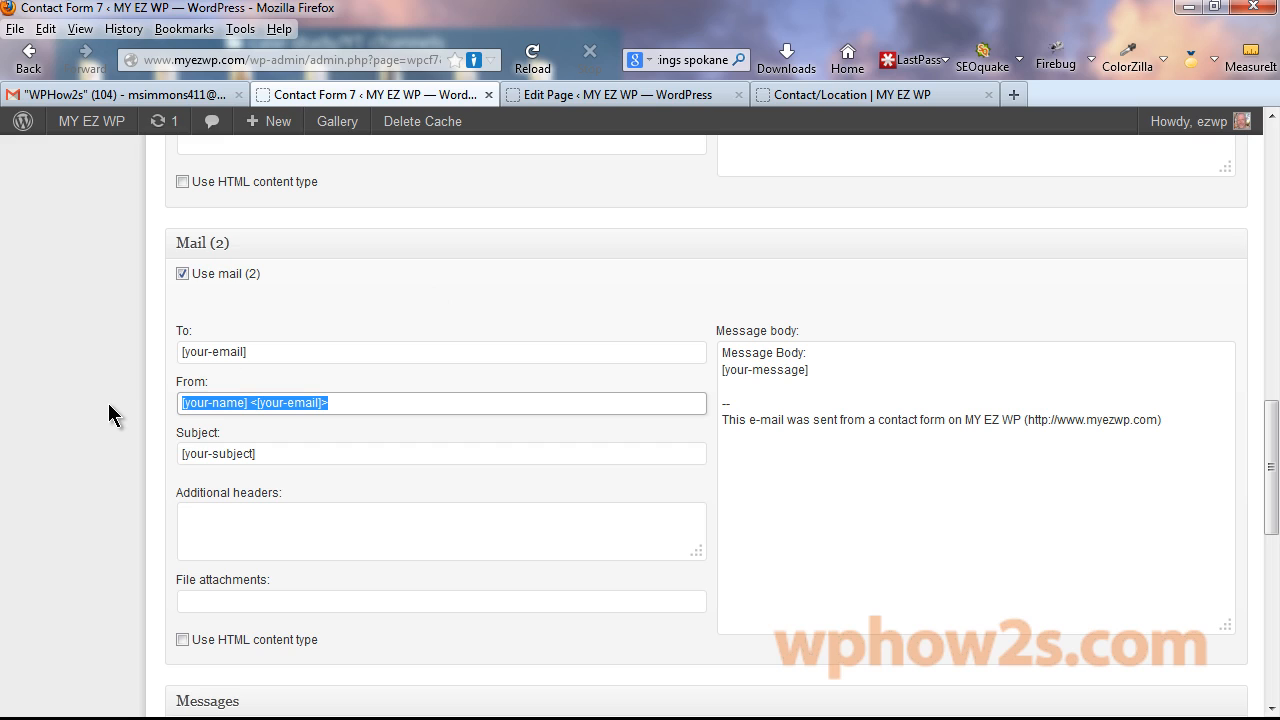
pyautogui.write('My EZ WP')
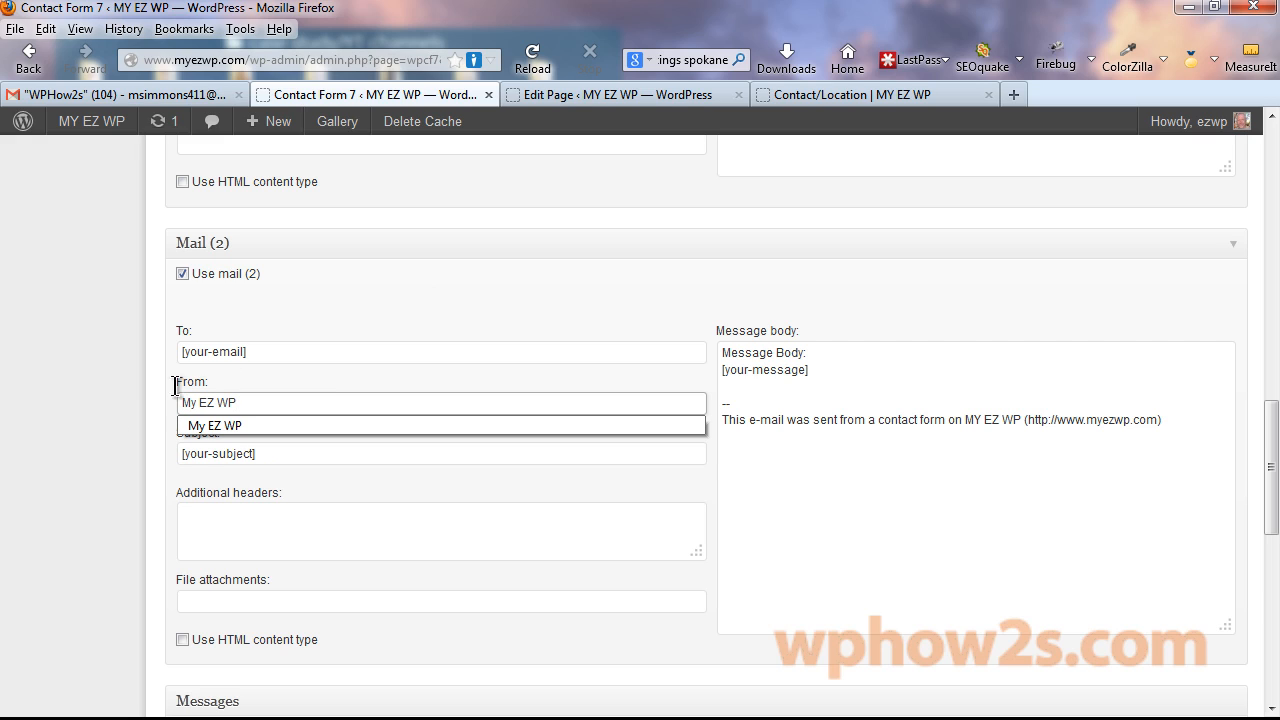
pyautogui.press('Down')
pyautogui.press('Tab')
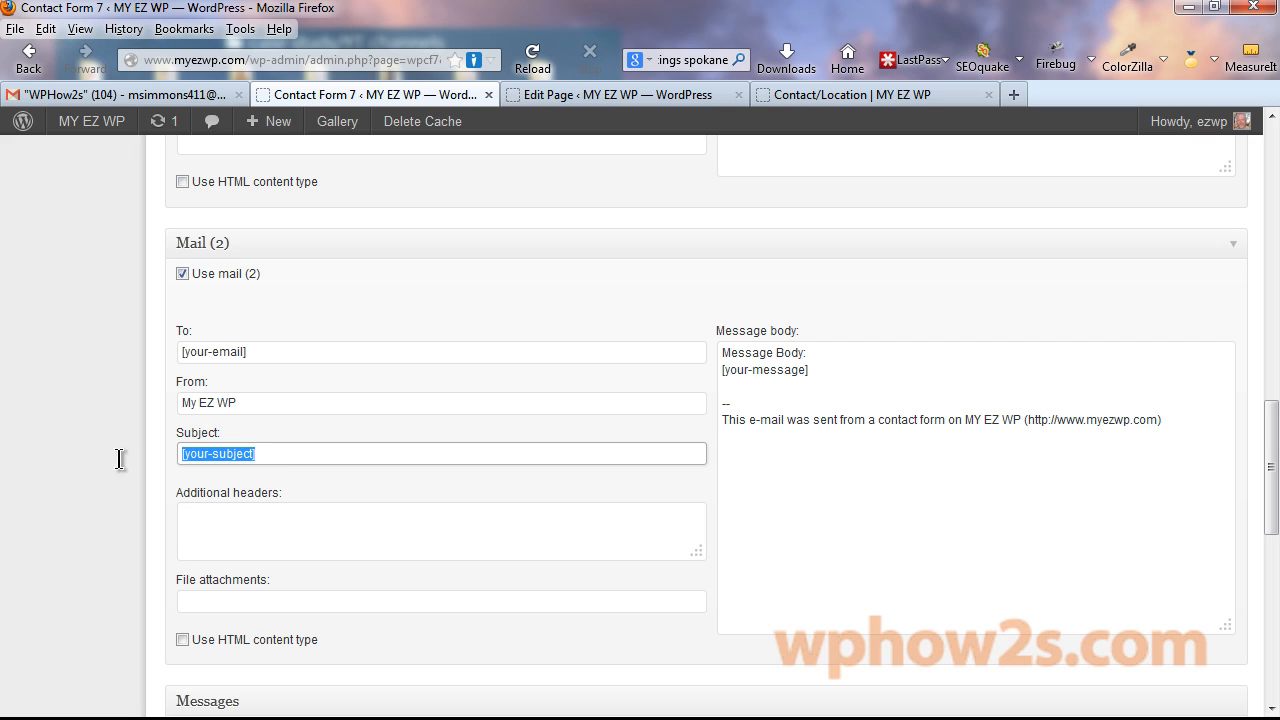
pyautogui.write('Your')
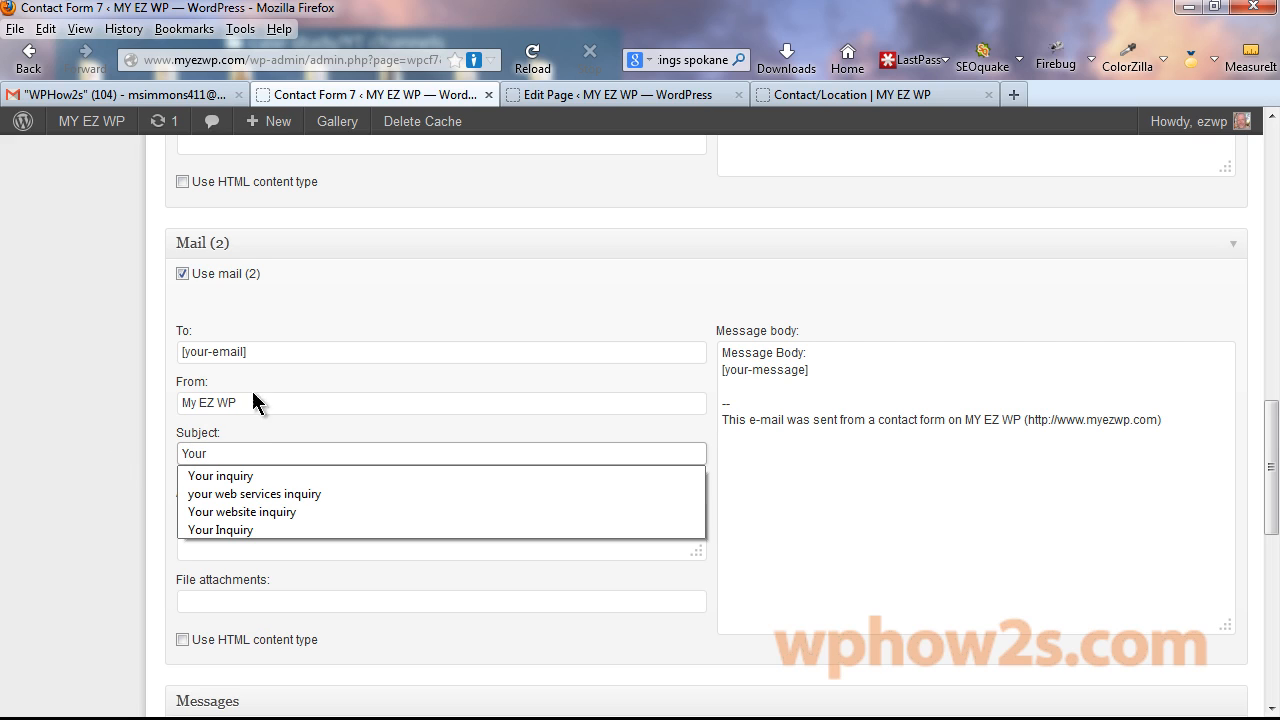
pyautogui.click(268, 512)
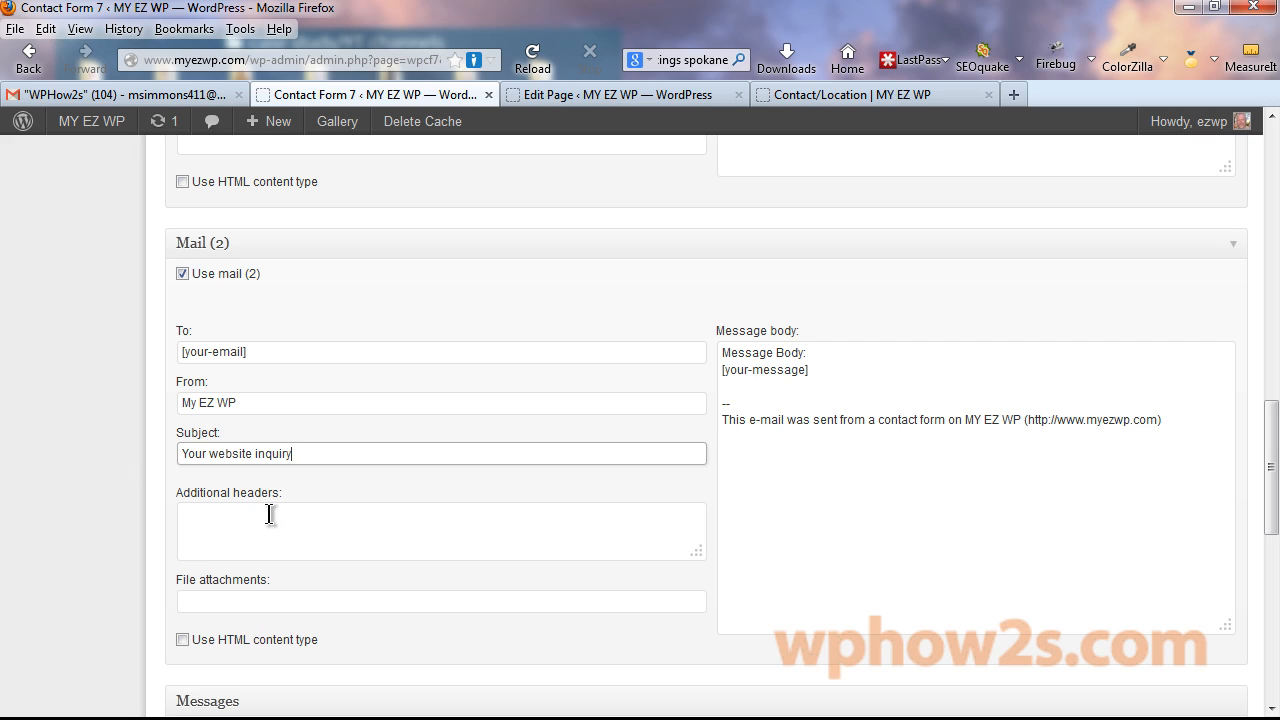
# Replace the Mail (2) message body lines with the pasted thank-you greeting and save the form.
pyautogui.click(805, 370)
pyautogui.moveTo(805, 370); pyautogui.dragTo(706, 351)
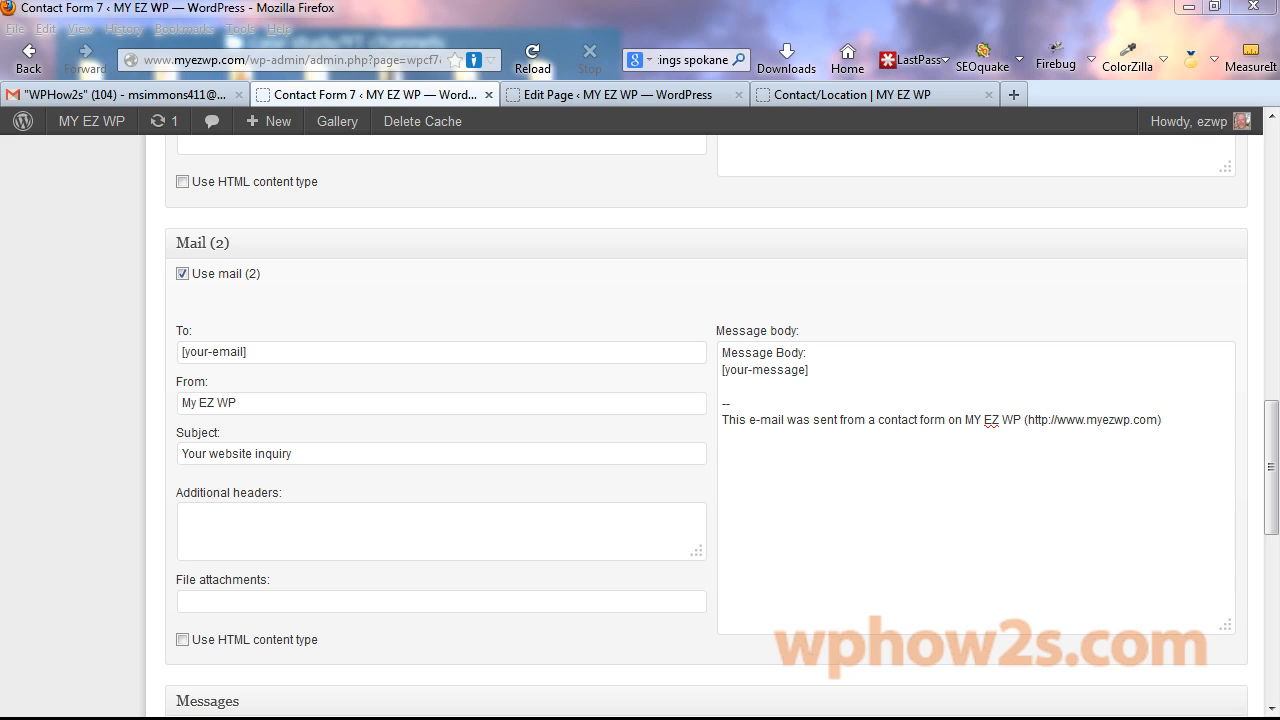
pyautogui.moveTo(808, 372); pyautogui.dragTo(716, 368)
pyautogui.hotkey('ctrl', 'v')
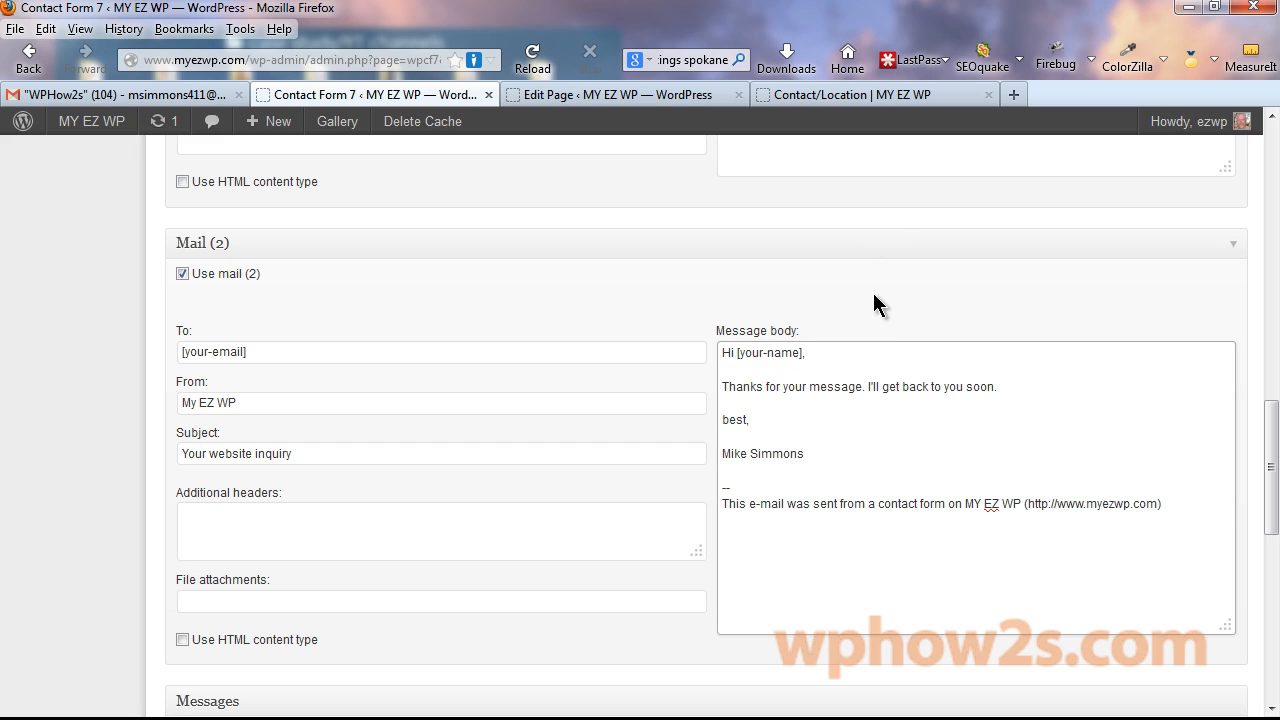
pyautogui.moveTo(1270, 487); pyautogui.dragTo(1272, 190)
pyautogui.click(1216, 394)
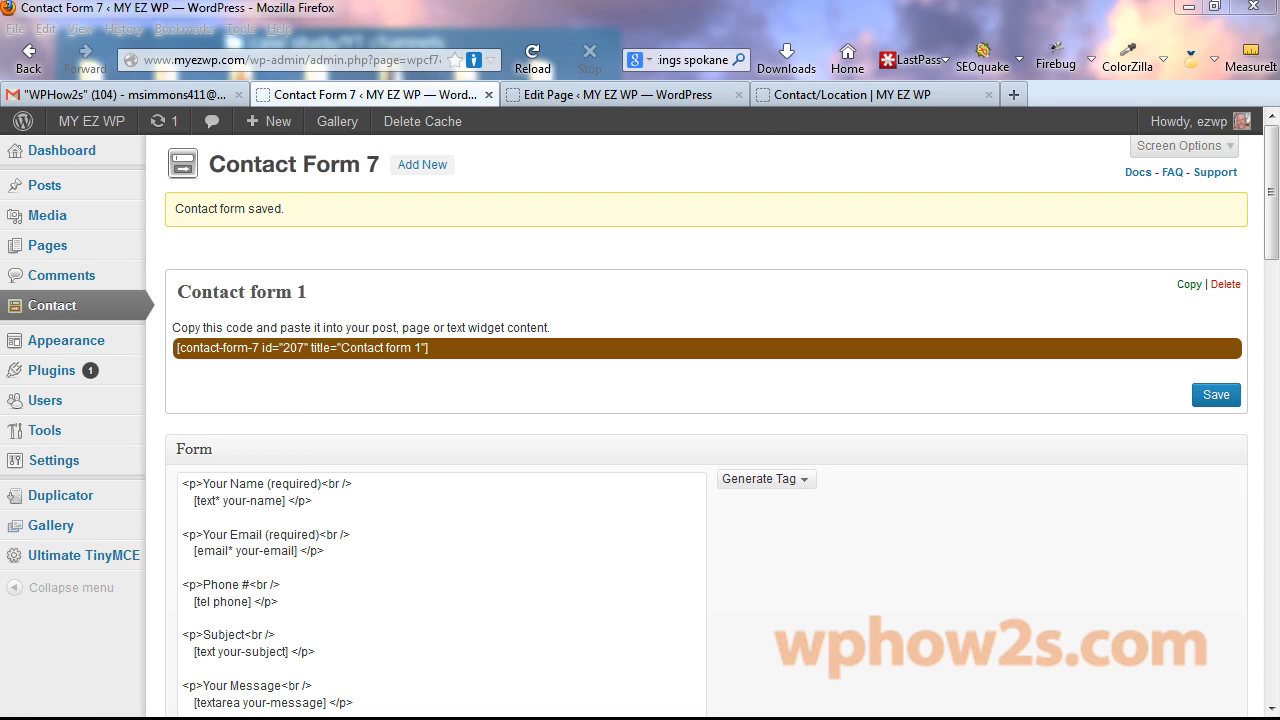
# Copy the Google Maps URL from Notepad and load it in a new tab, closing the Contact Form 7 tab.
pyautogui.rightClick(329, 291)
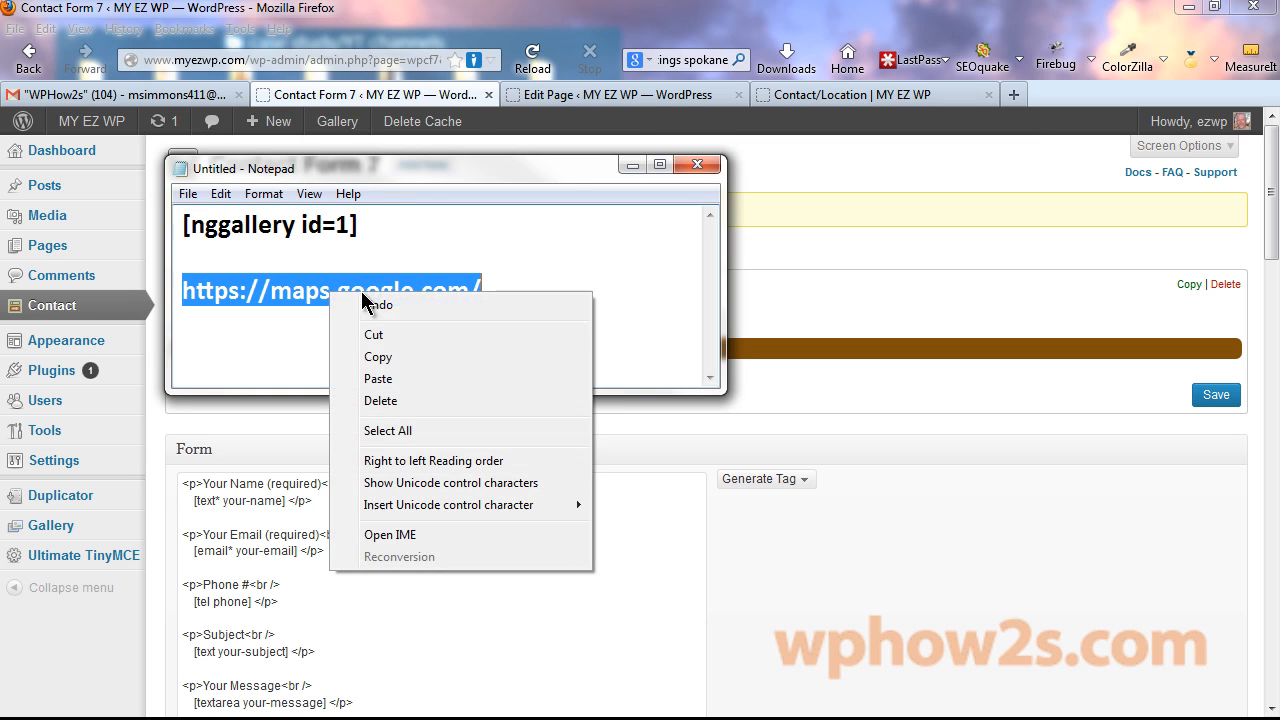
pyautogui.click(372, 356)
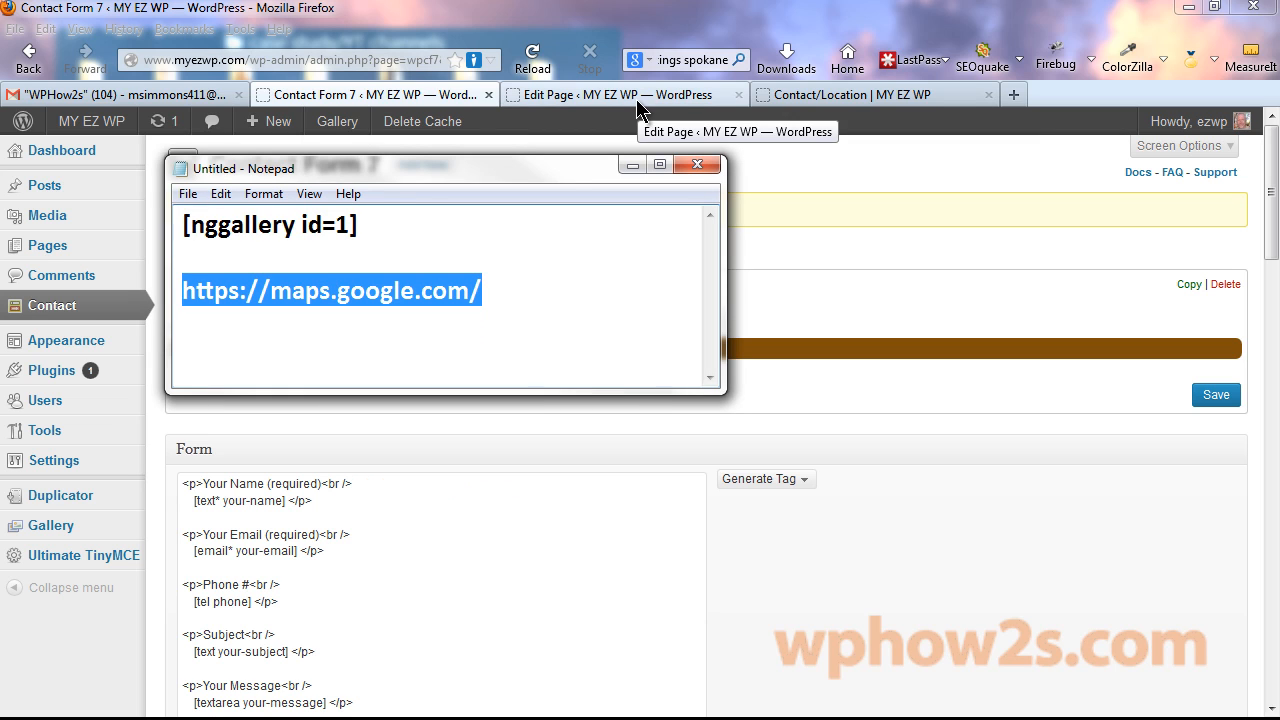
pyautogui.click(489, 95)
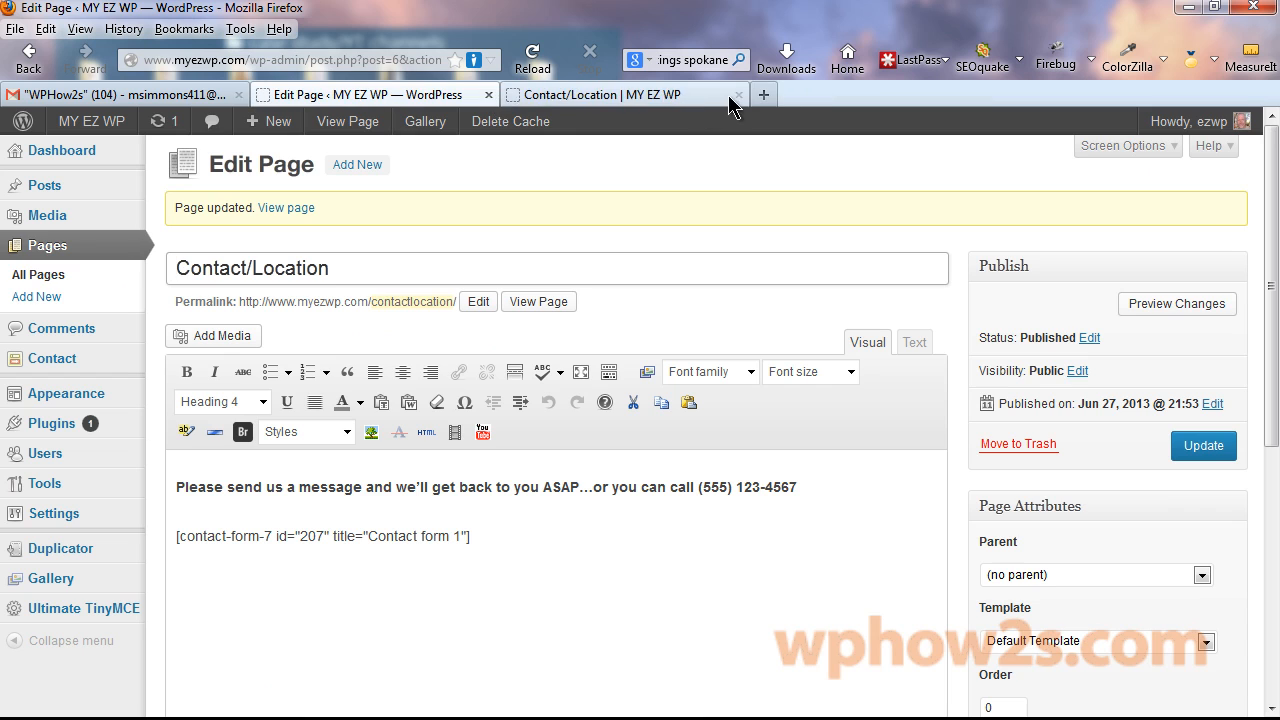
pyautogui.click(764, 94)
pyautogui.rightClick(240, 58)
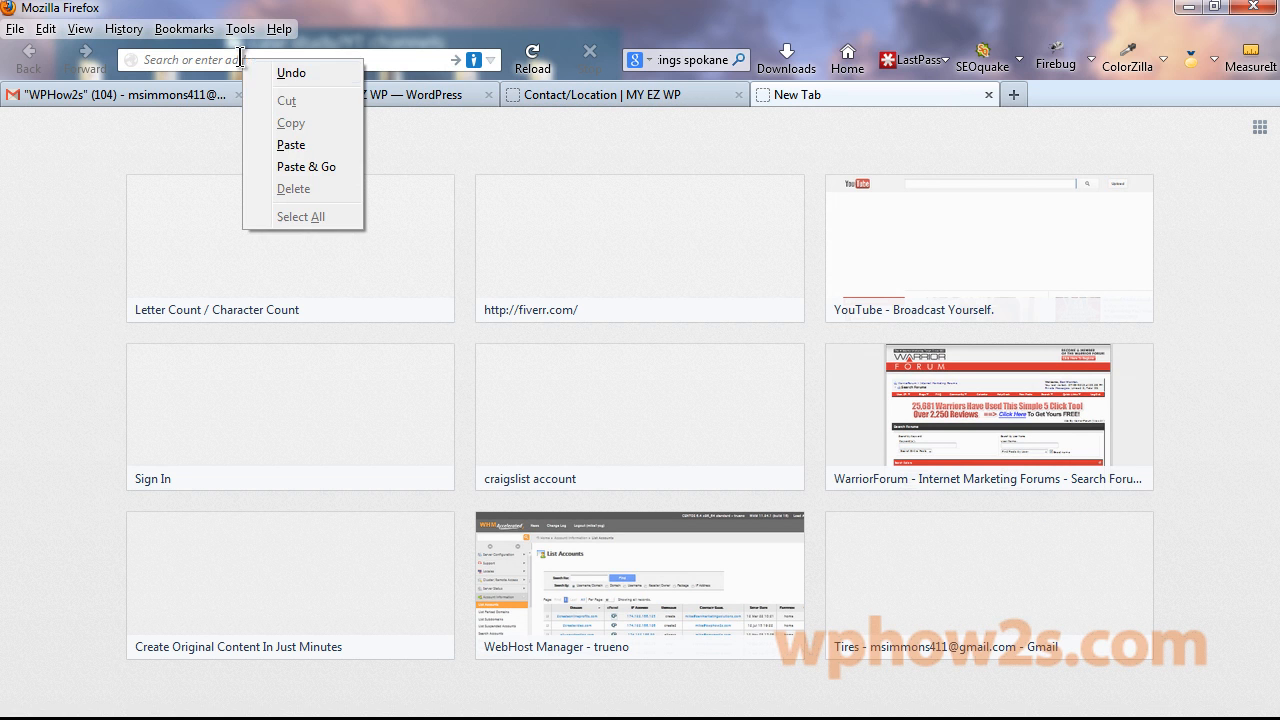
pyautogui.click(300, 166)
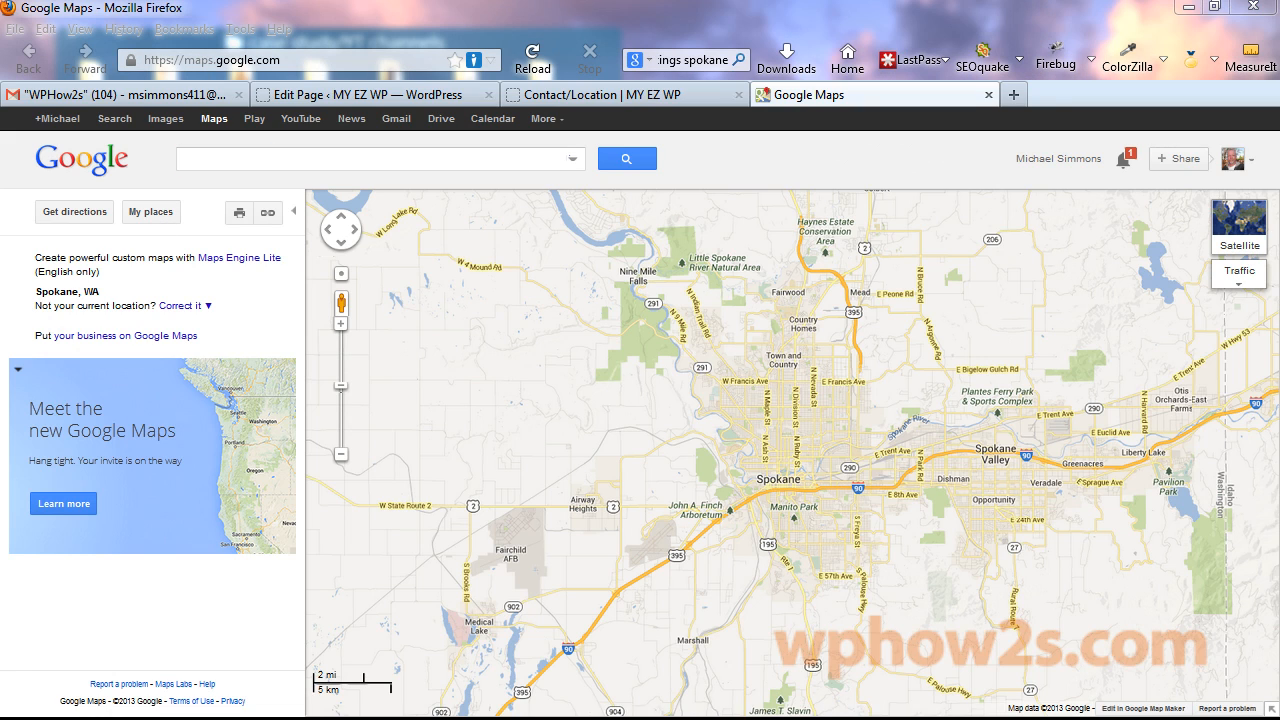
# Search Google Maps for Mt. Everest, Khumjung, Eastern Region, Nepal.
pyautogui.click(266, 160)
pyautogui.hotkey('ctrl', 'v')
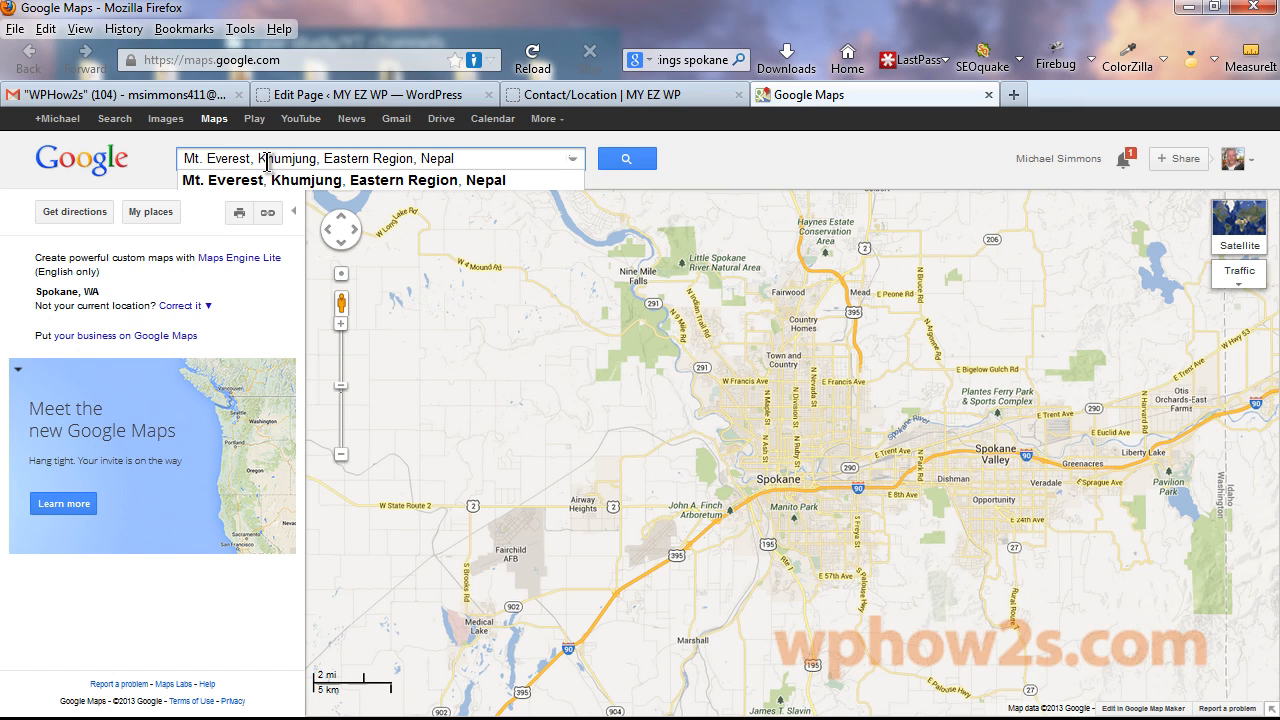
pyautogui.click(494, 182)
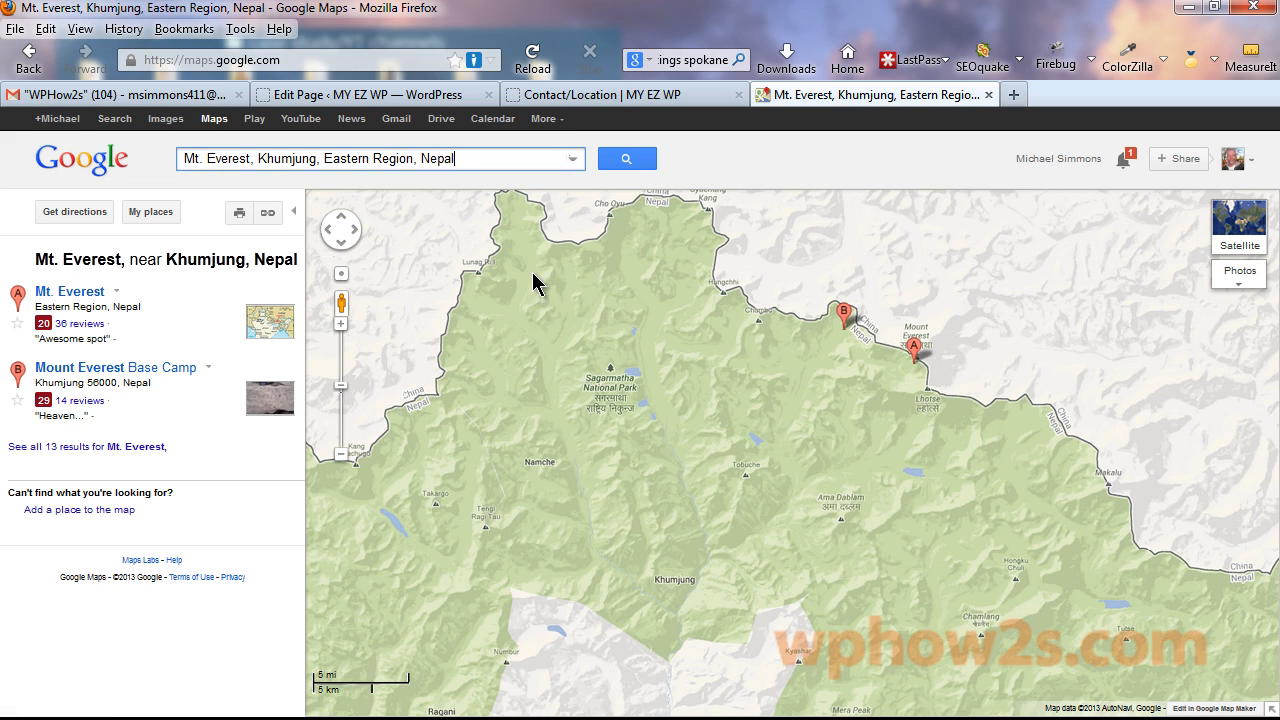
# Customize the embedded map to Large 640×480 and copy its full HTML embed code.
pyautogui.click(268, 220)
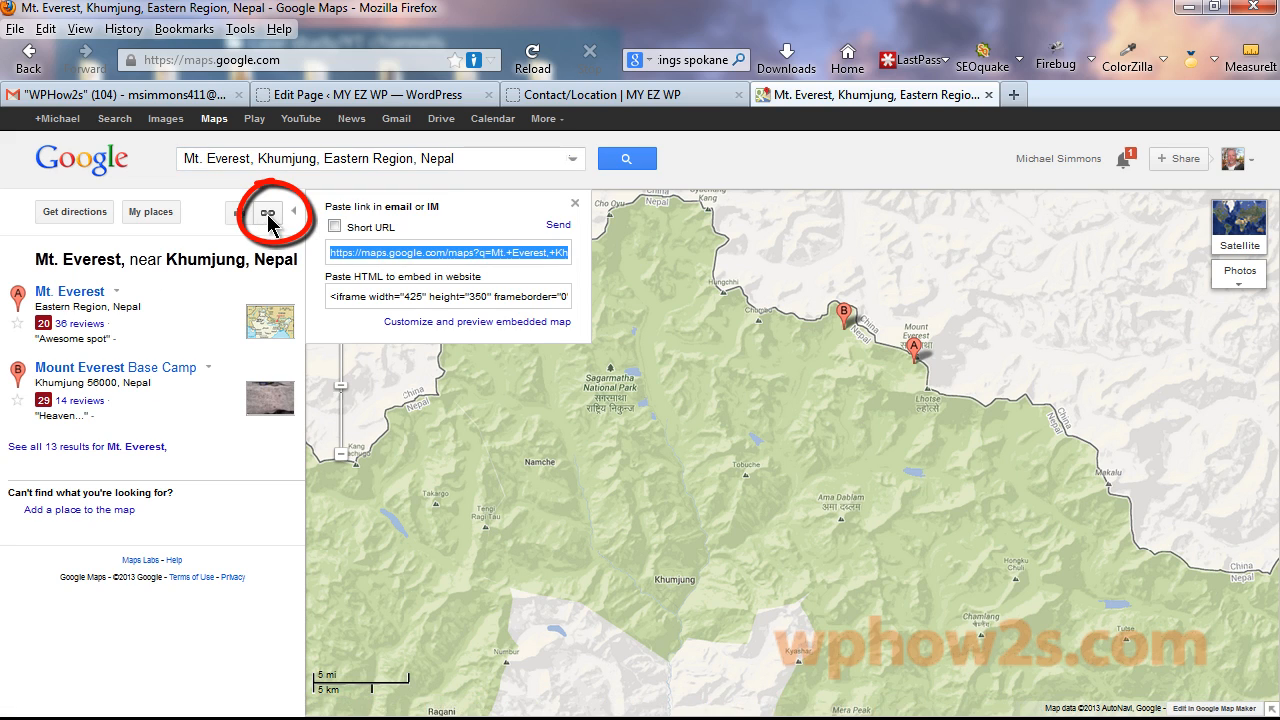
pyautogui.click(462, 322)
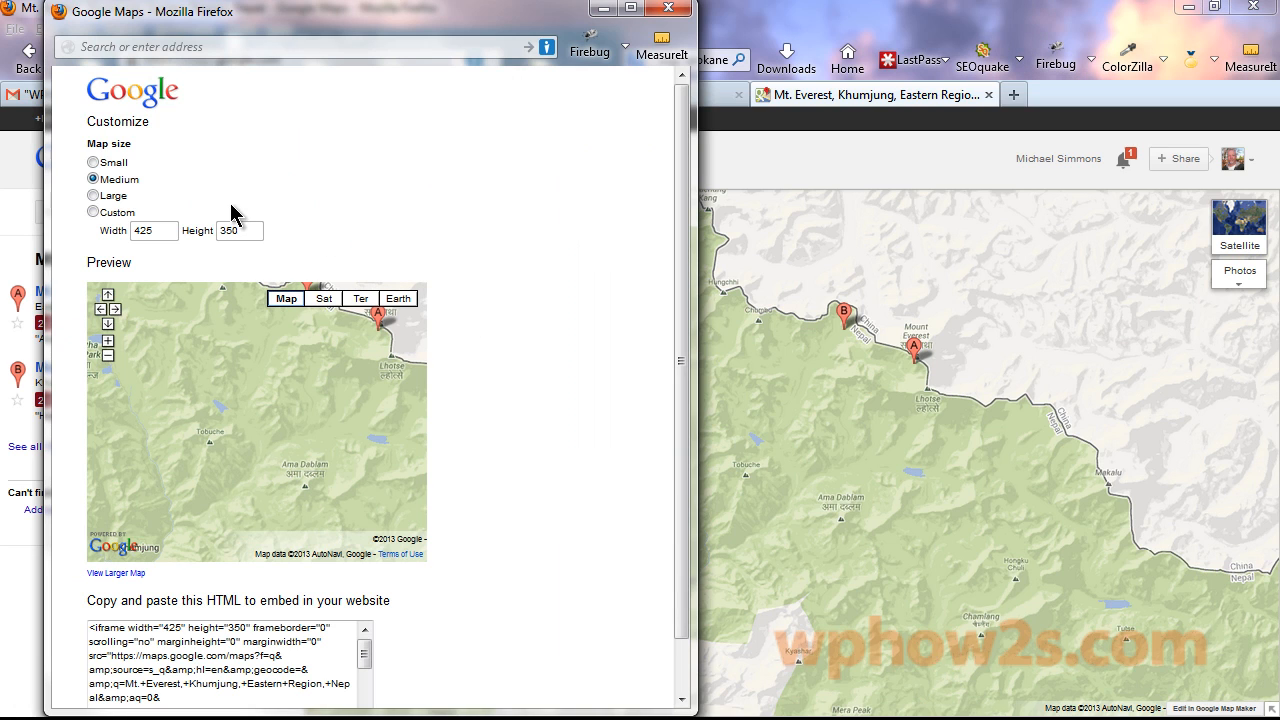
pyautogui.click(93, 196)
pyautogui.scroll(-3, 687, 300)
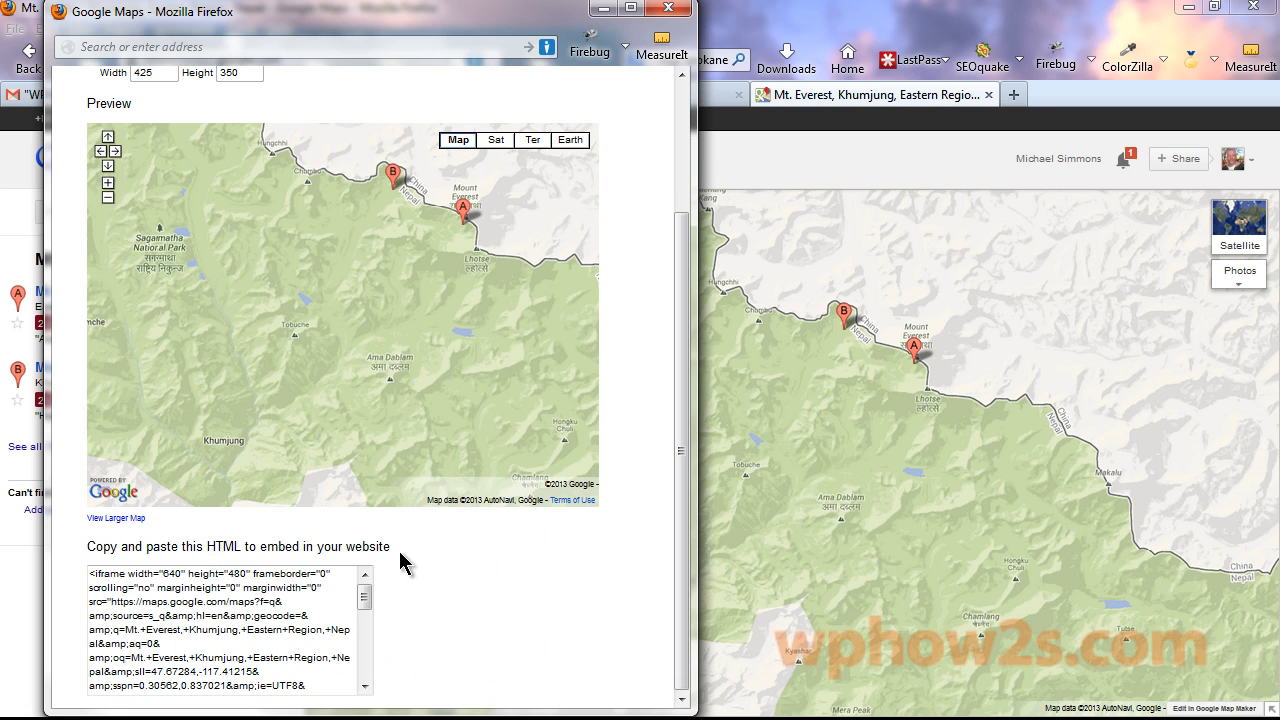
pyautogui.doubleClick(174, 587)
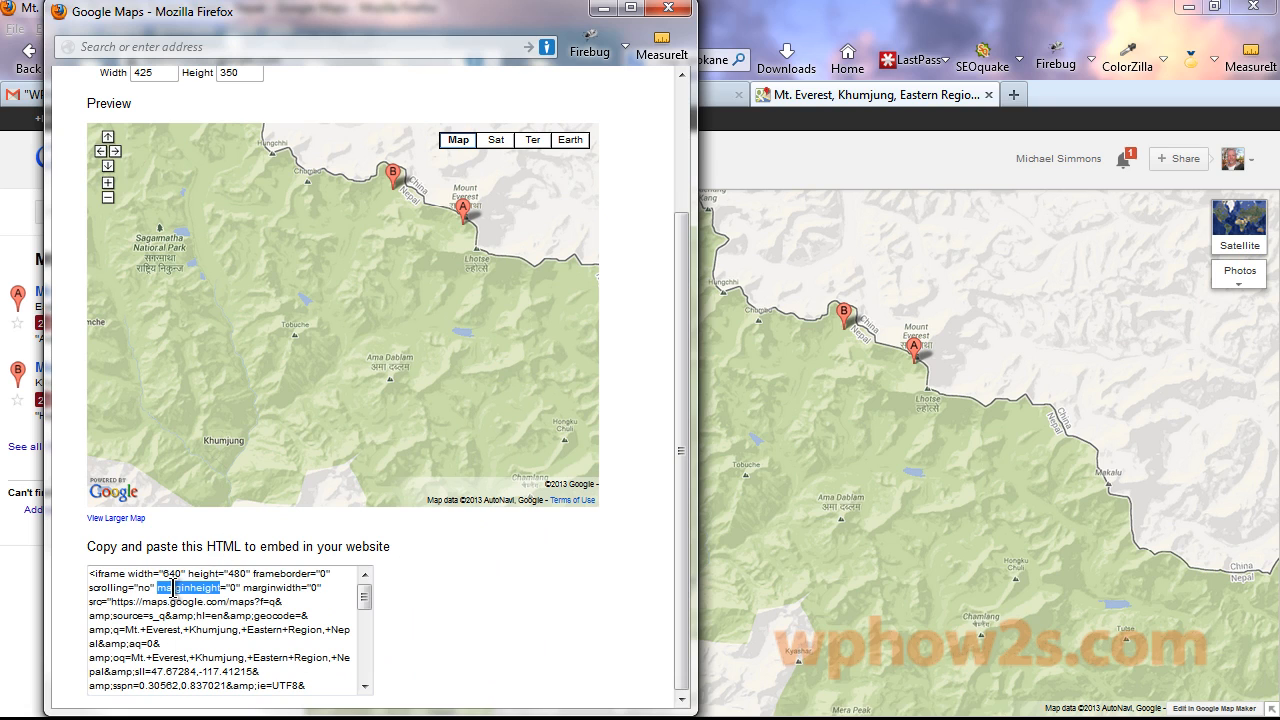
pyautogui.tripleClick(174, 587)
pyautogui.rightClick(174, 587)
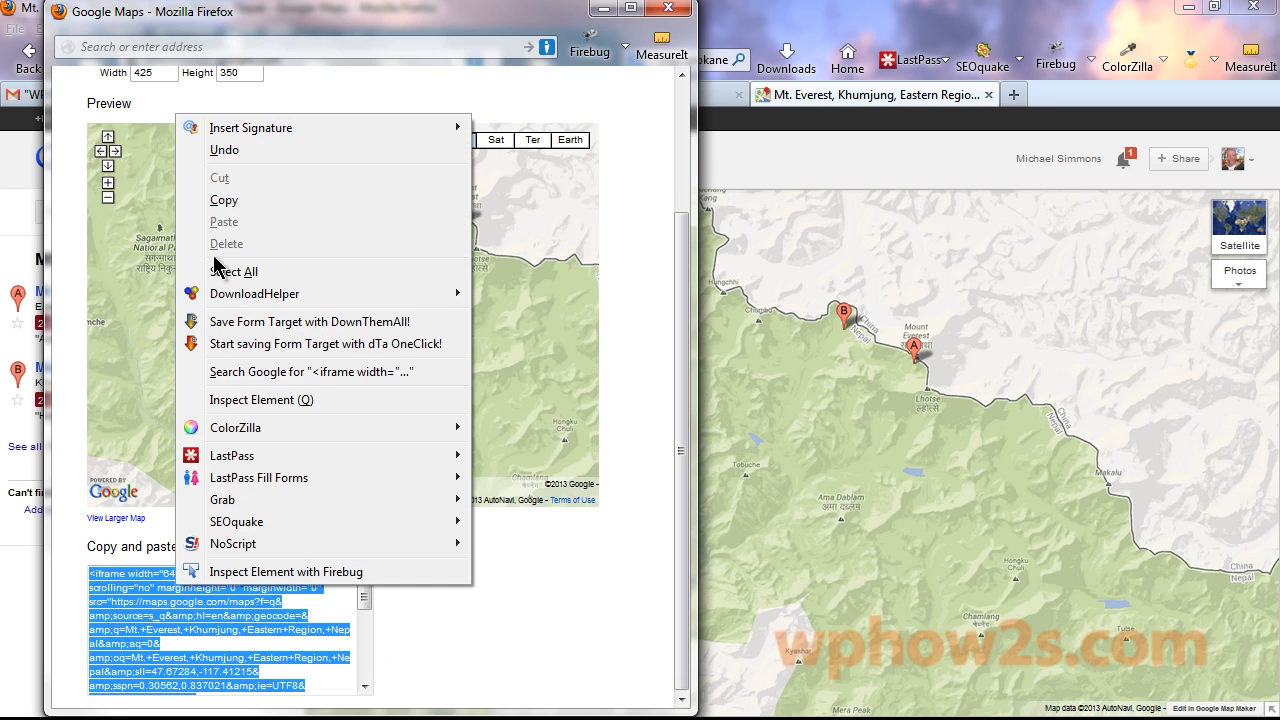
pyautogui.click(218, 203)
pyautogui.click(604, 9)
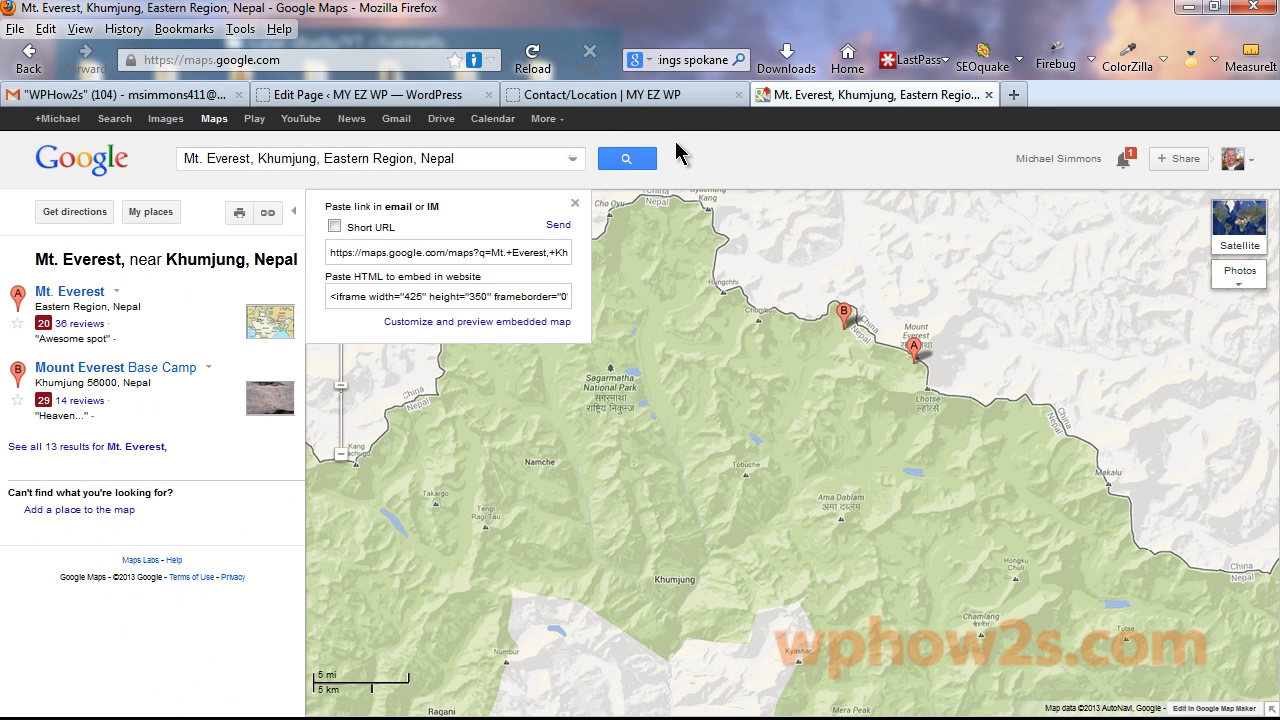
# In the Text editor, paste the Mt. Everest map iframe below the form shortcode and update the page.
pyautogui.click(365, 97)
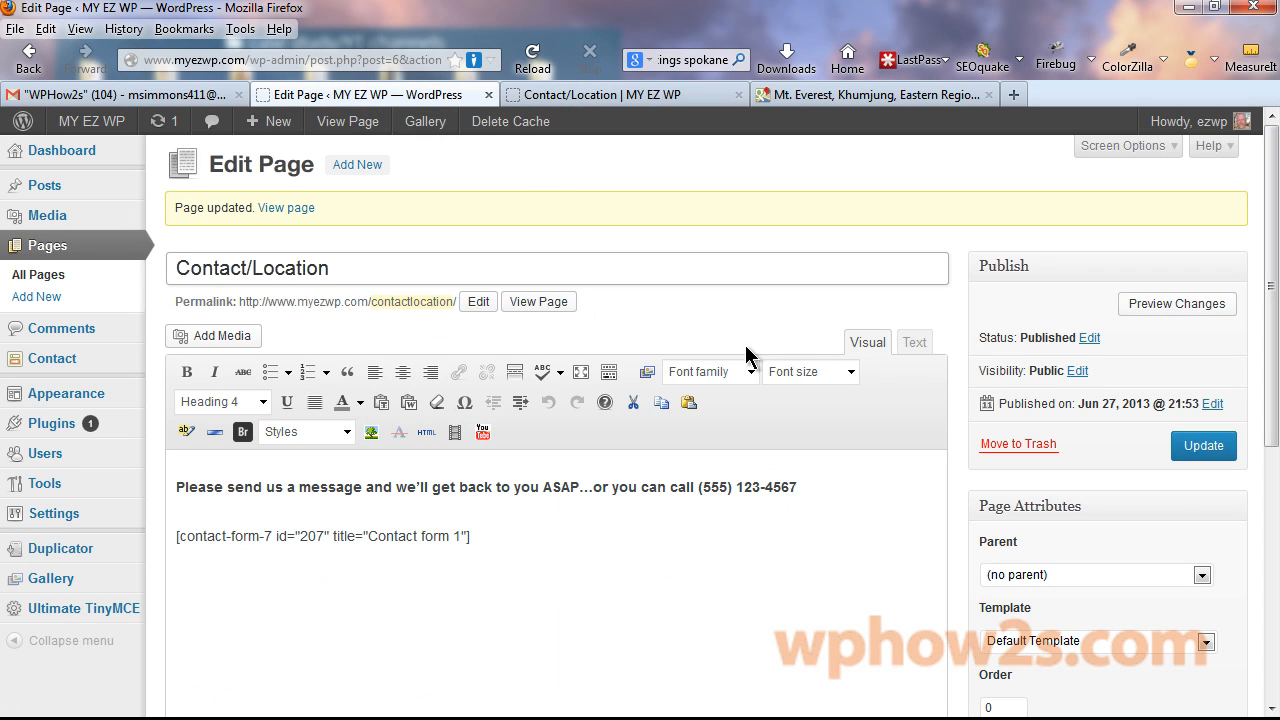
pyautogui.click(918, 348)
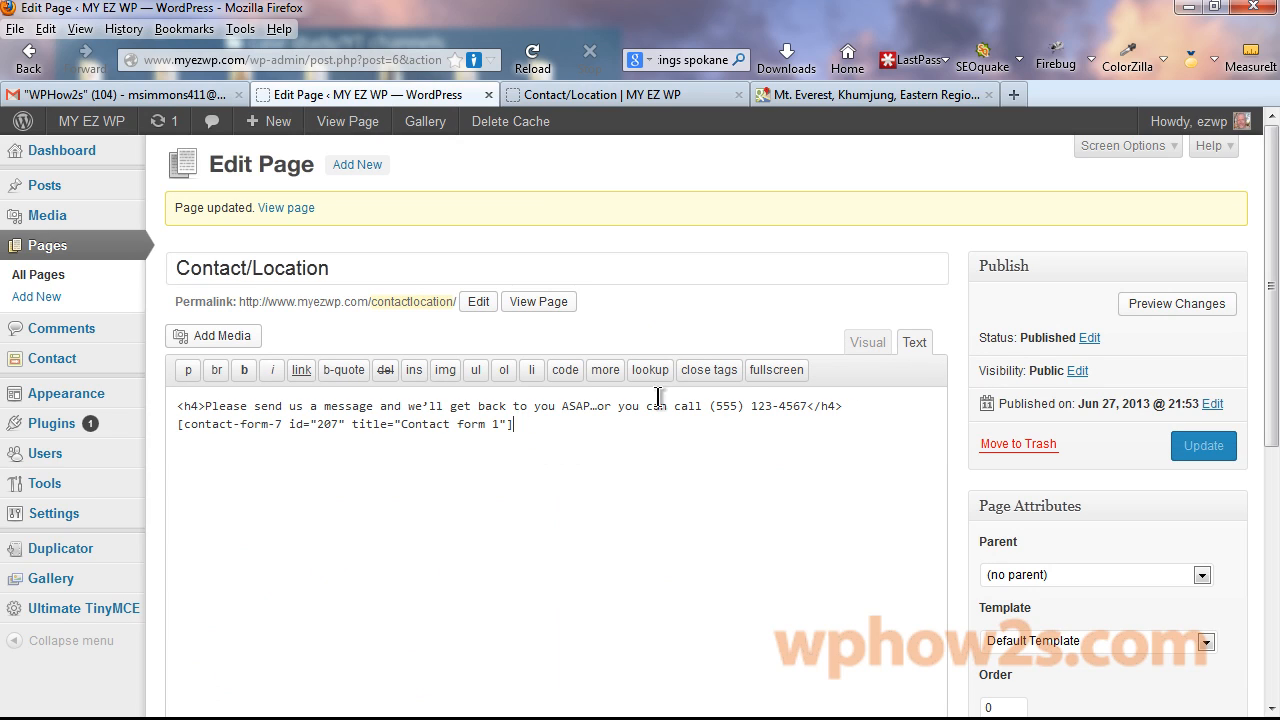
pyautogui.press('Return')
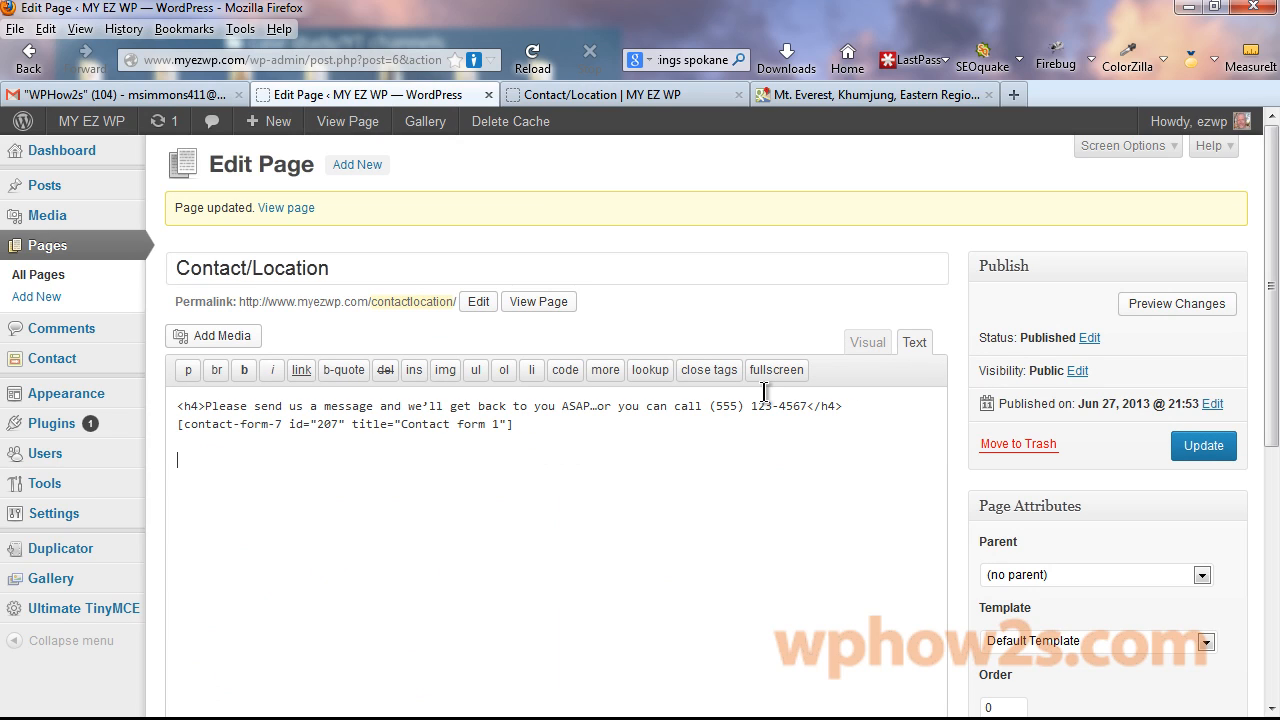
pyautogui.hotkey('ctrl', 'v')
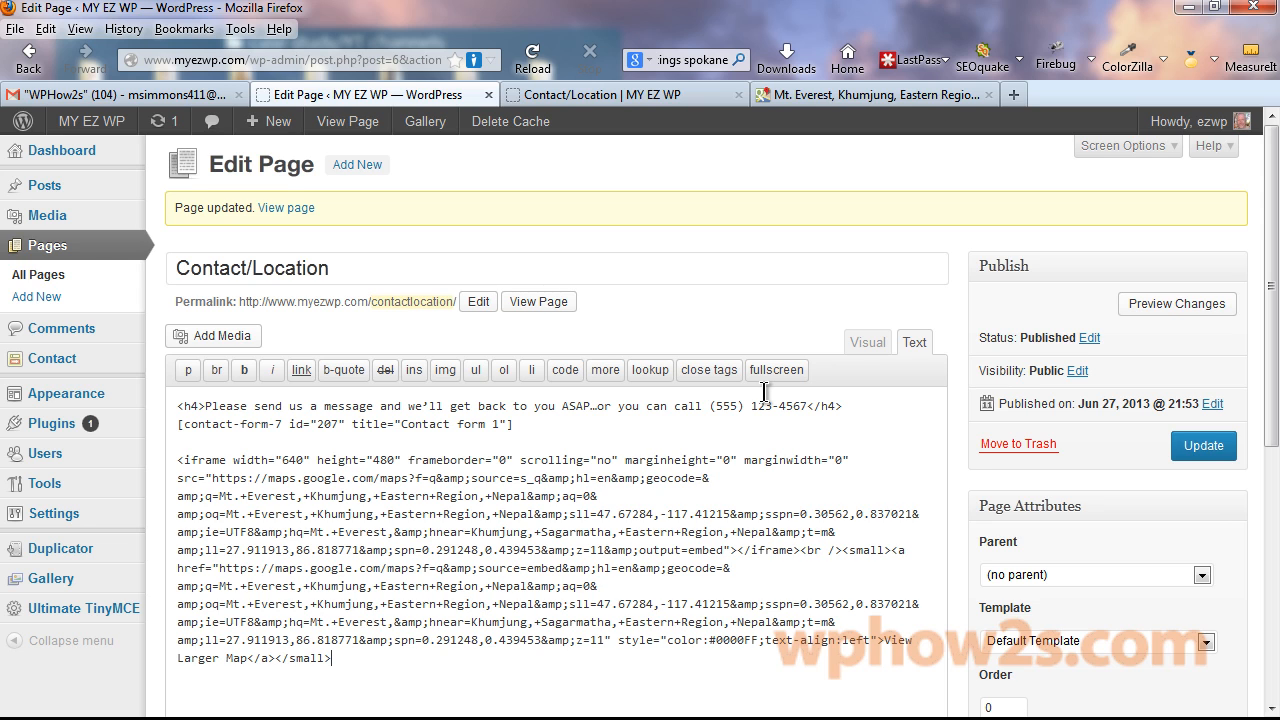
pyautogui.click(1204, 447)
pyautogui.click(620, 98)
# Reload the live Contact/Location page and open the info window for the Mt. Everest marker A.
pyautogui.rightClick(620, 100)
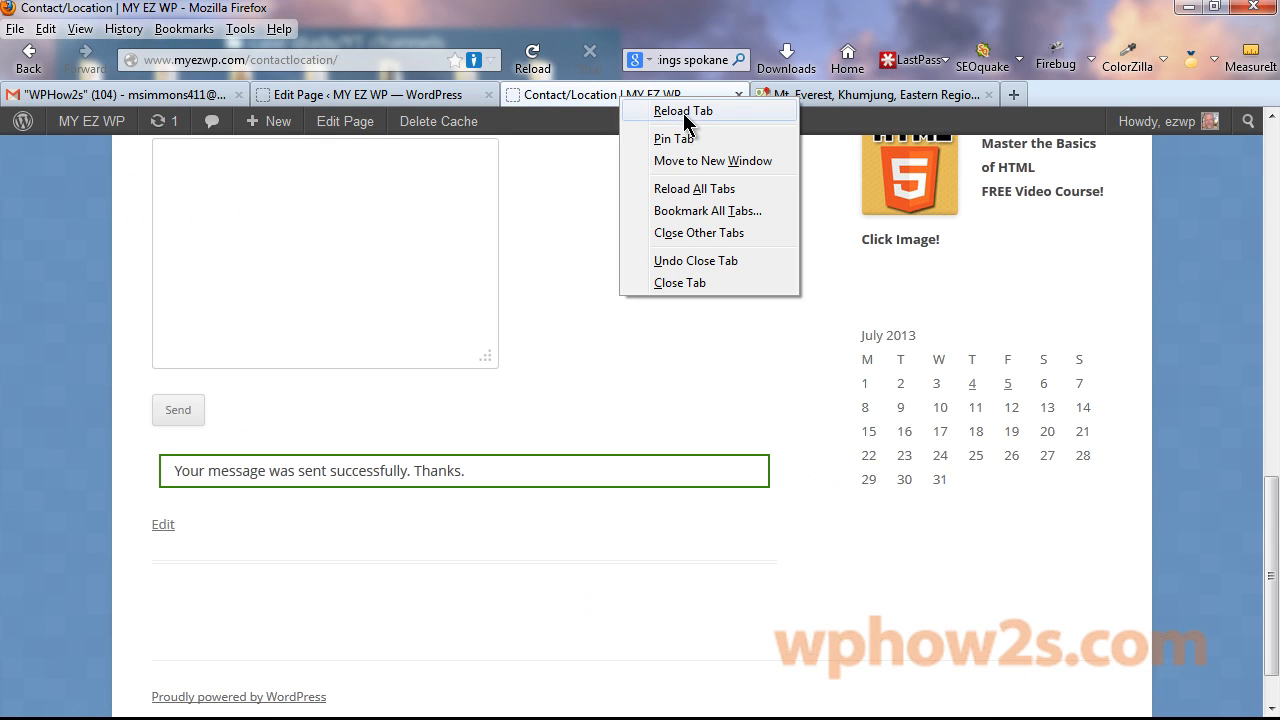
pyautogui.click(684, 111)
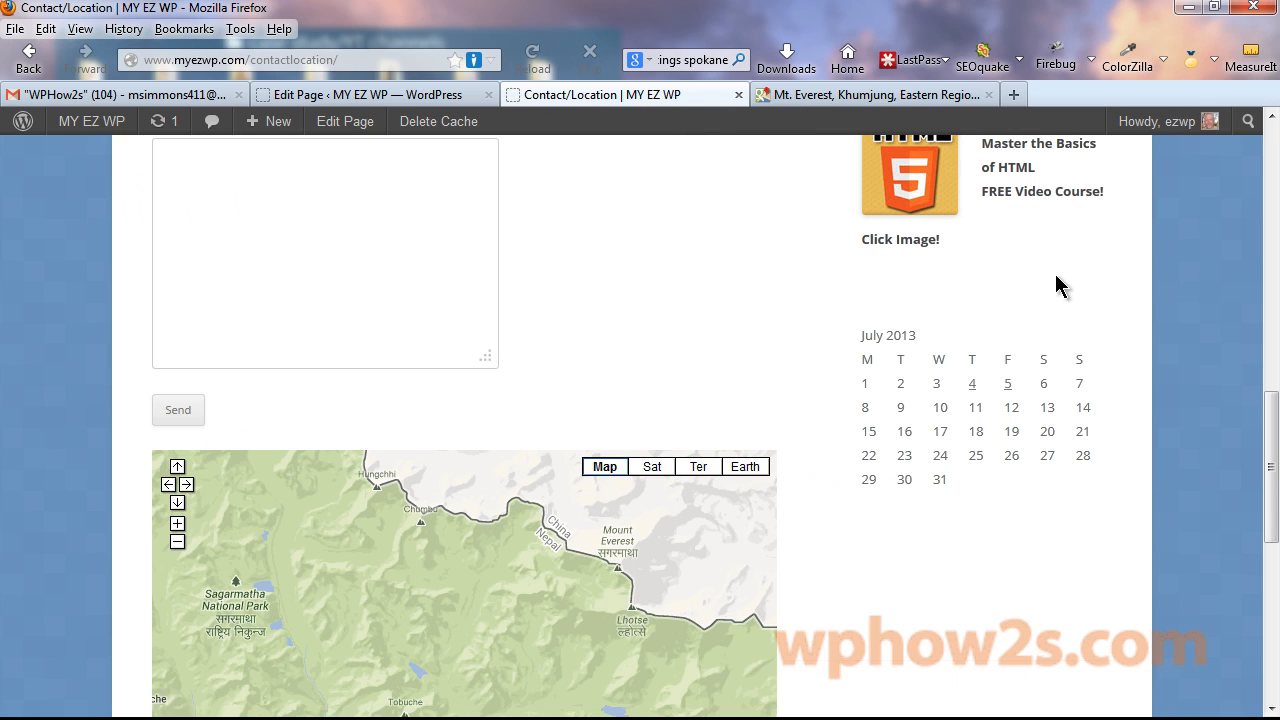
pyautogui.moveTo(1271, 420); pyautogui.dragTo(1266, 491)
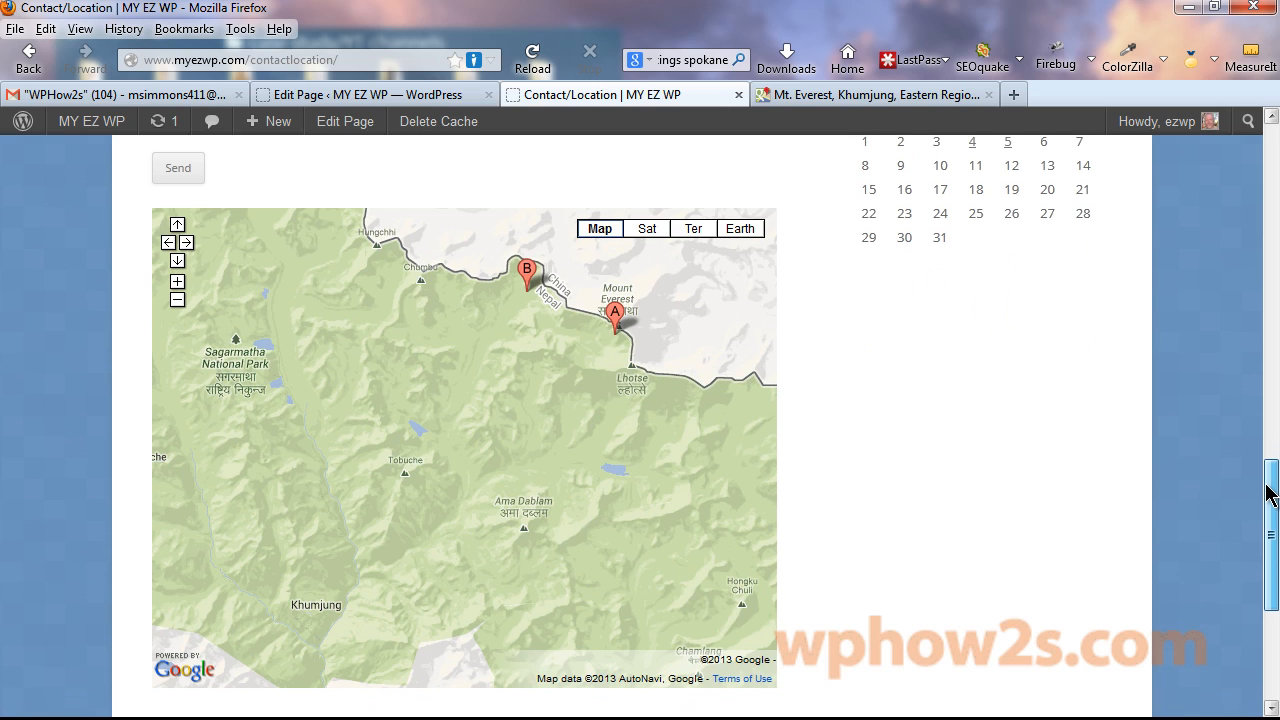
pyautogui.click(616, 316)
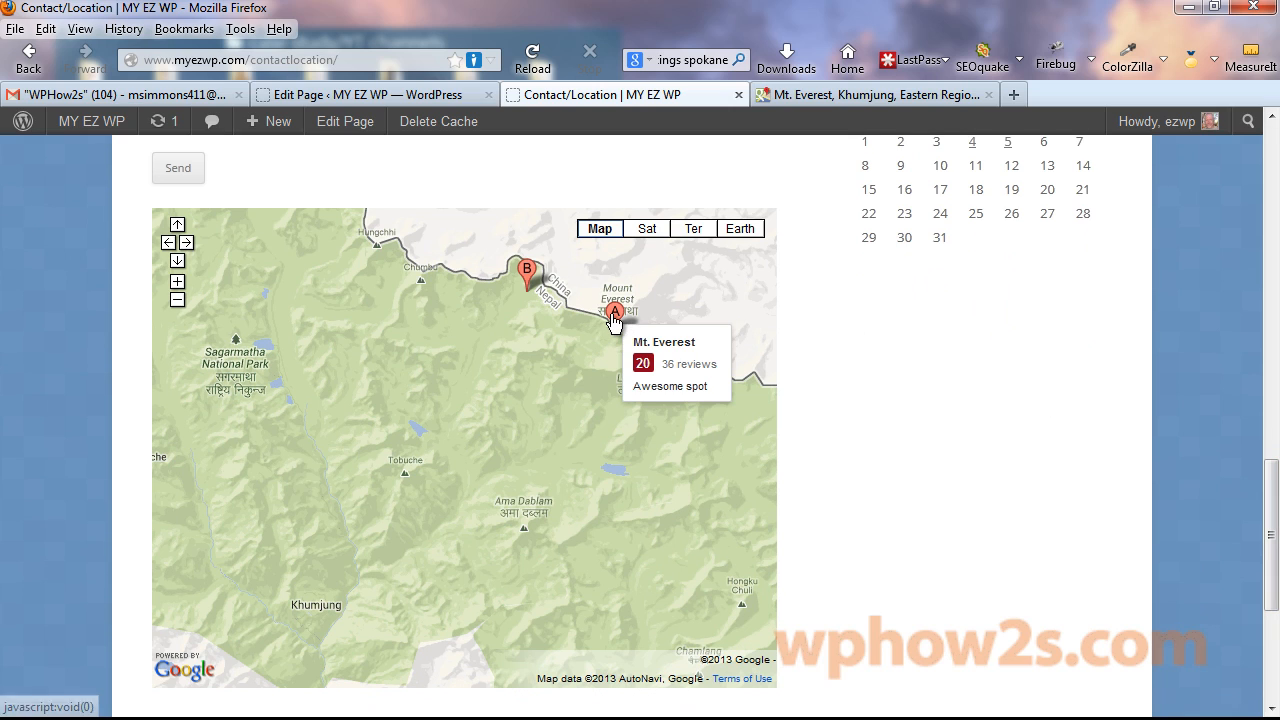
pyautogui.click(614, 318)
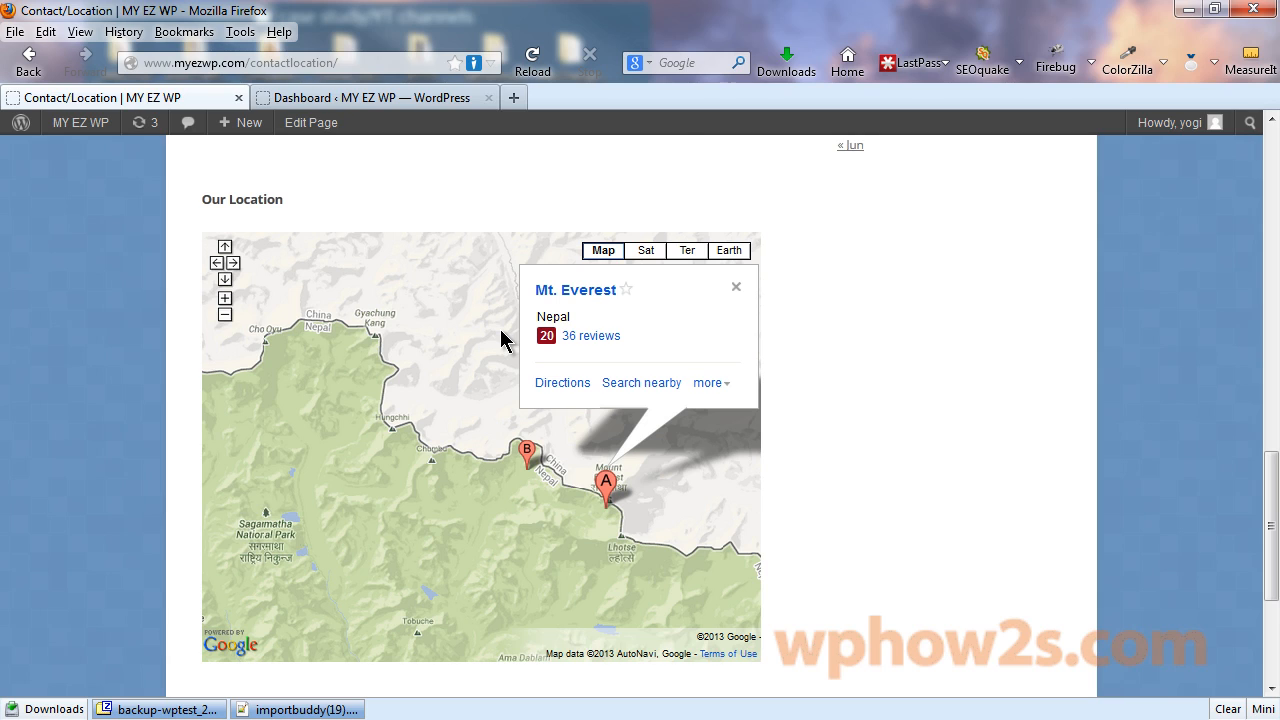
# Search Plugins > Add New for 'better wp security'.
pyautogui.click(358, 103)
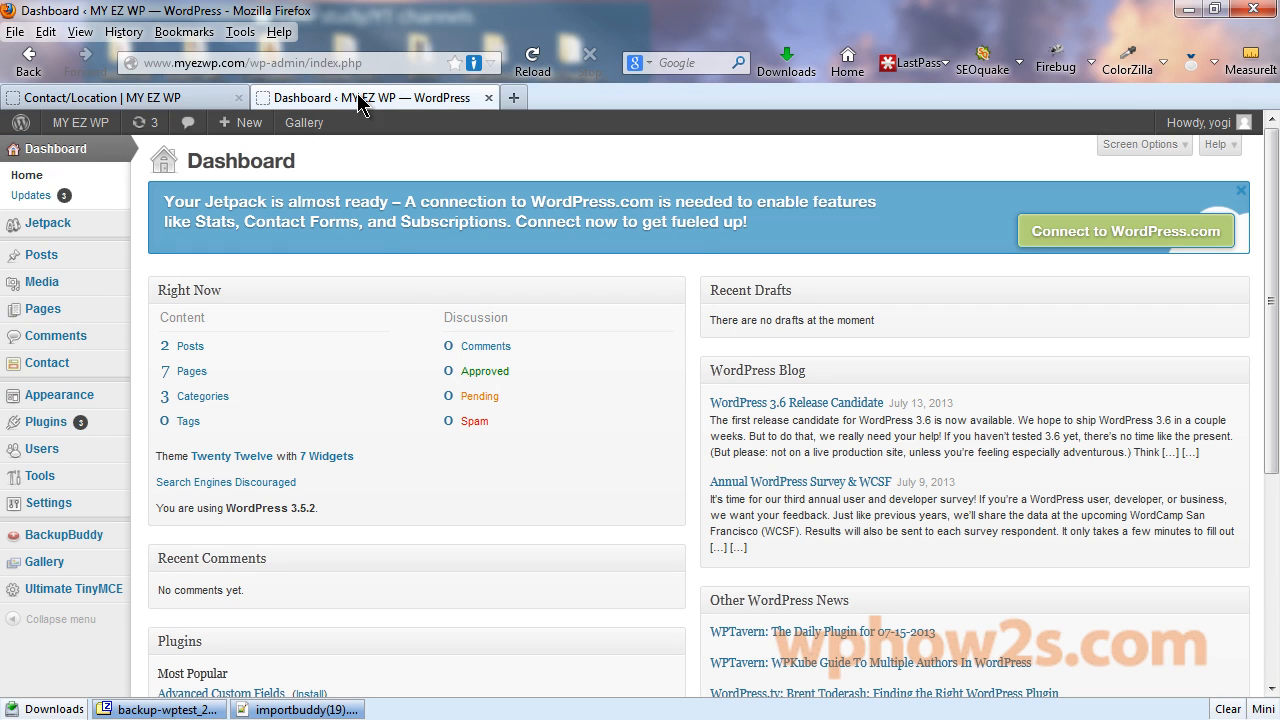
pyautogui.moveTo(45, 430)
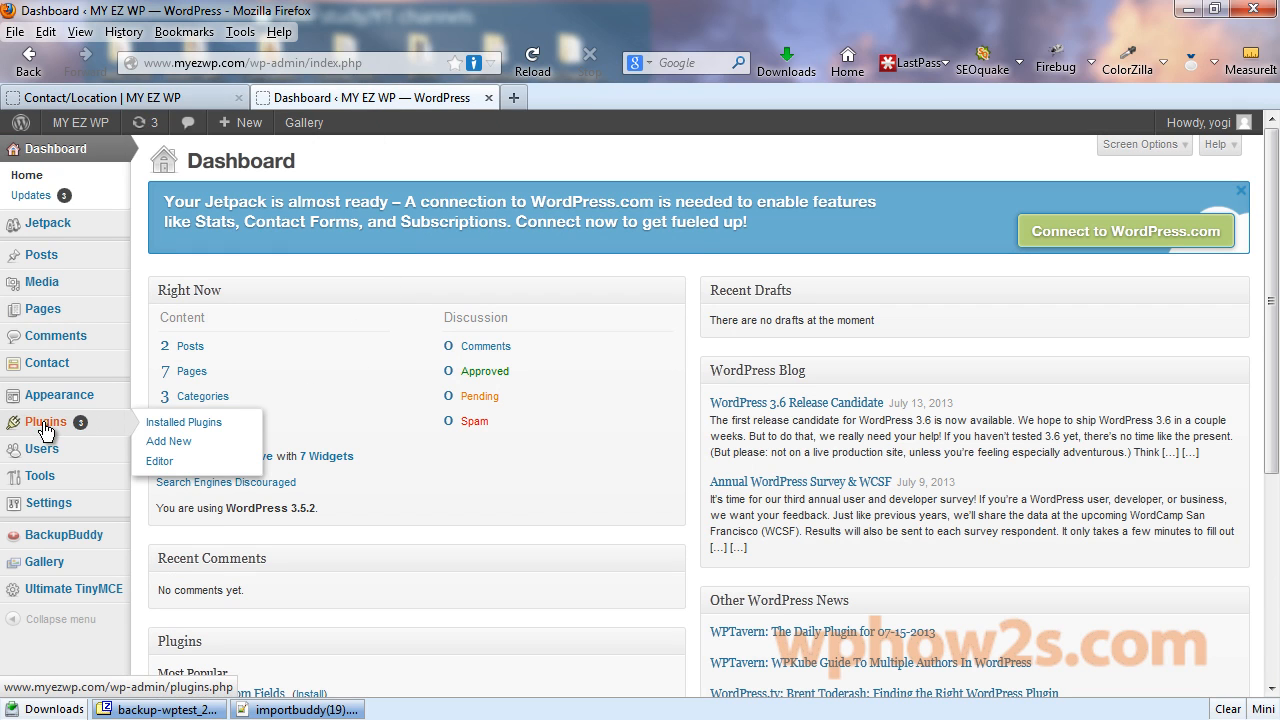
pyautogui.click(168, 442)
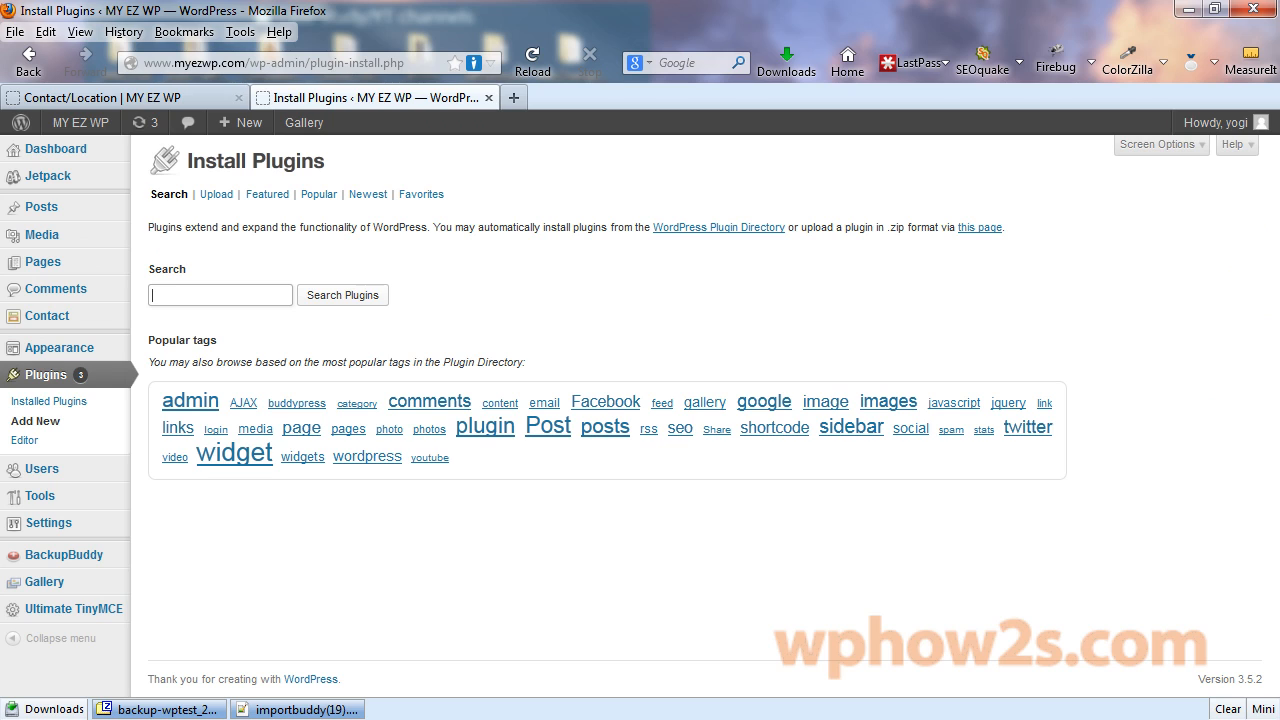
pyautogui.hotkey('alt', 'Tab')
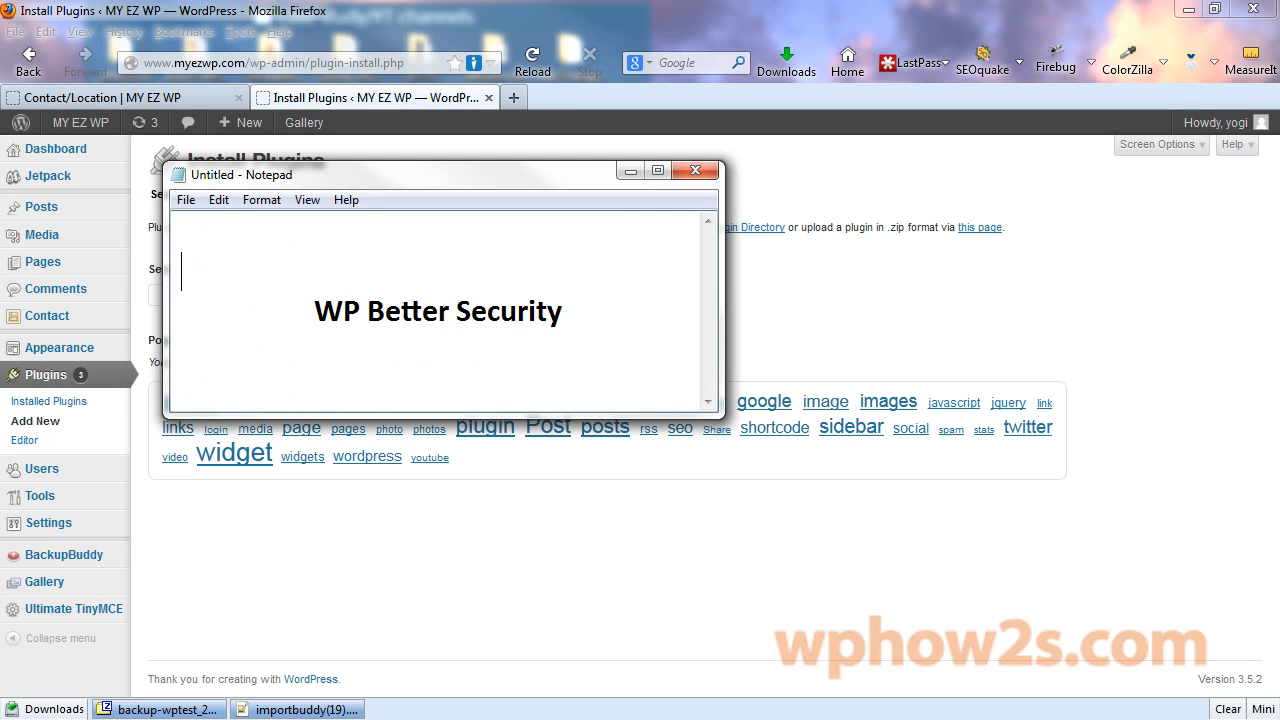
pyautogui.hotkey('alt', 'Tab')
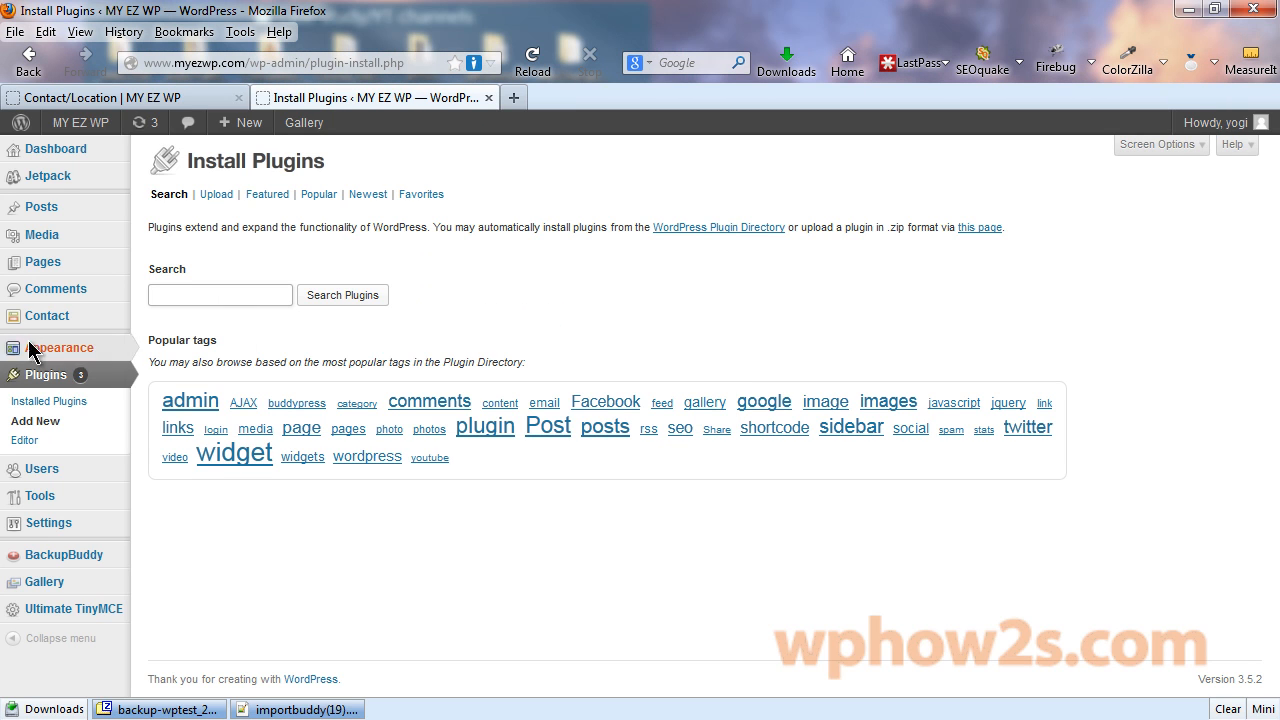
pyautogui.write('wp')
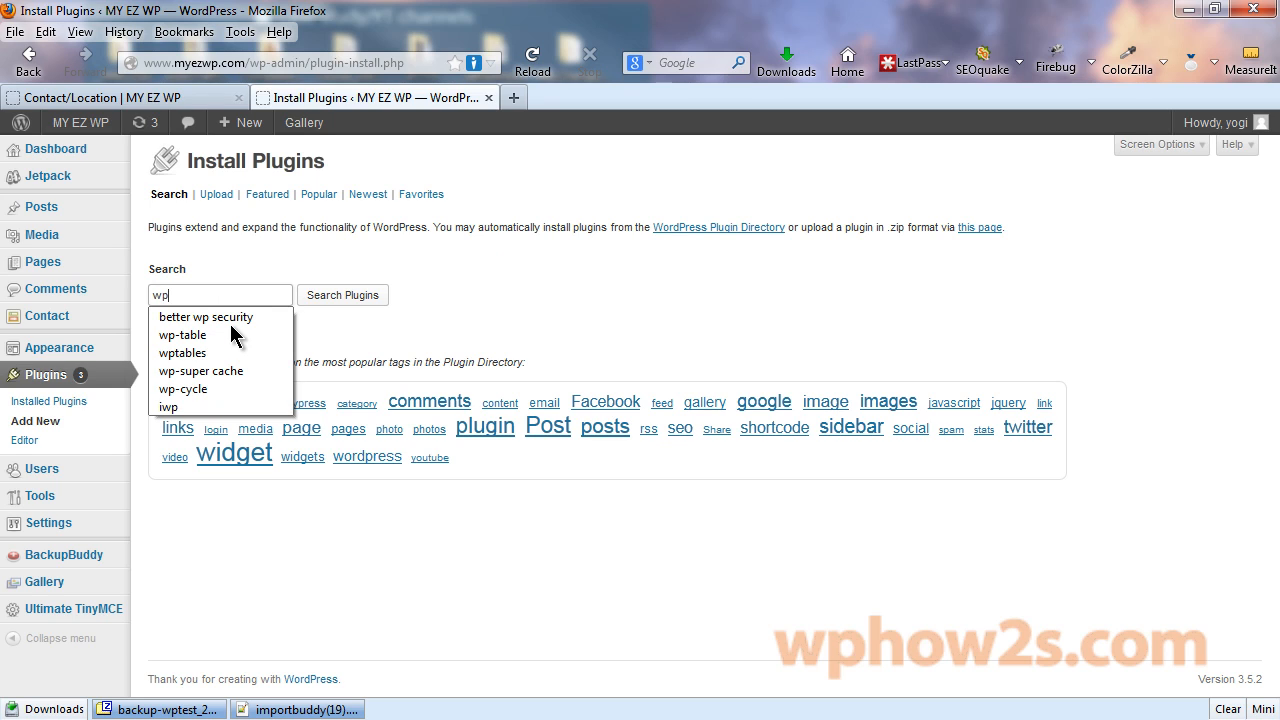
pyautogui.write(' better')
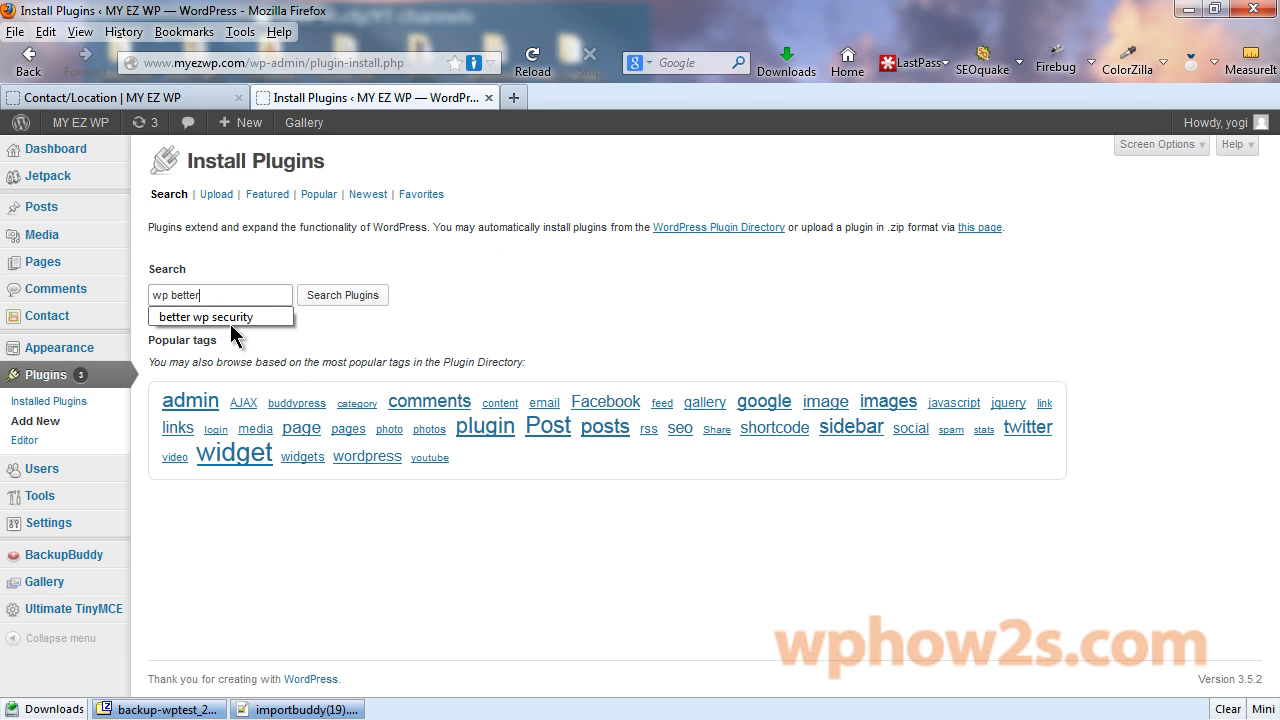
pyautogui.click(230, 316)
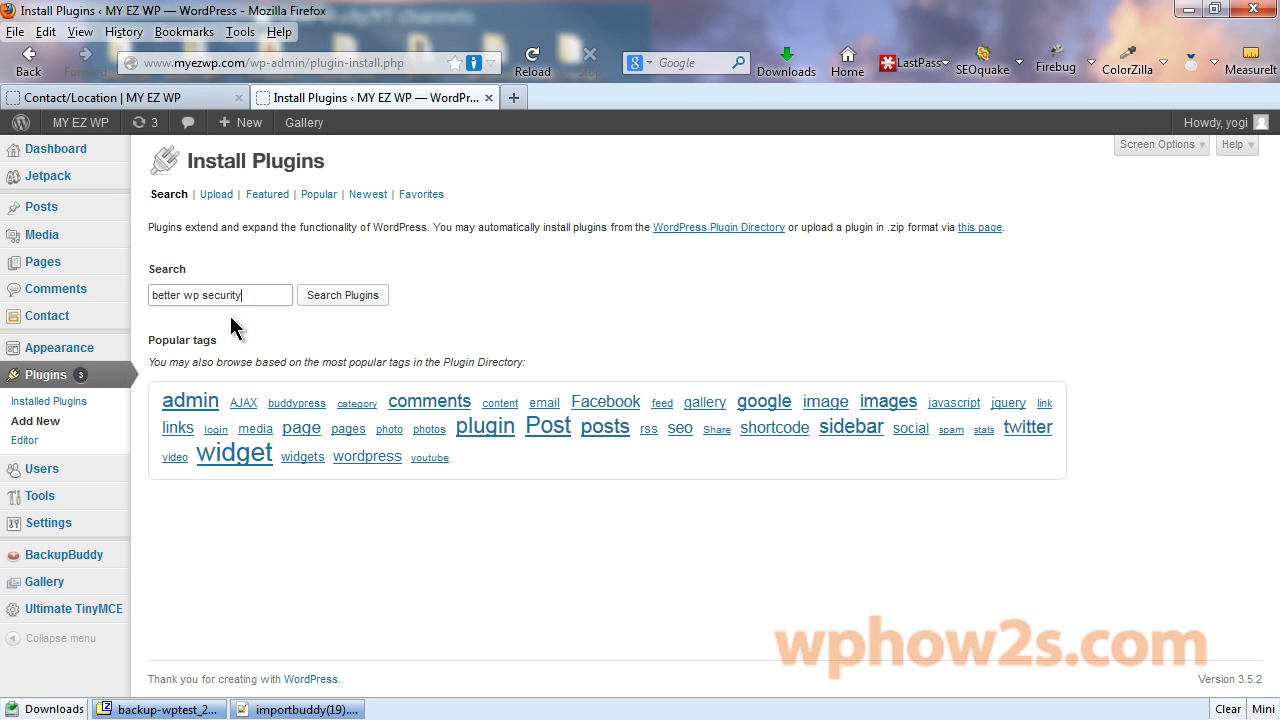
pyautogui.click(370, 297)
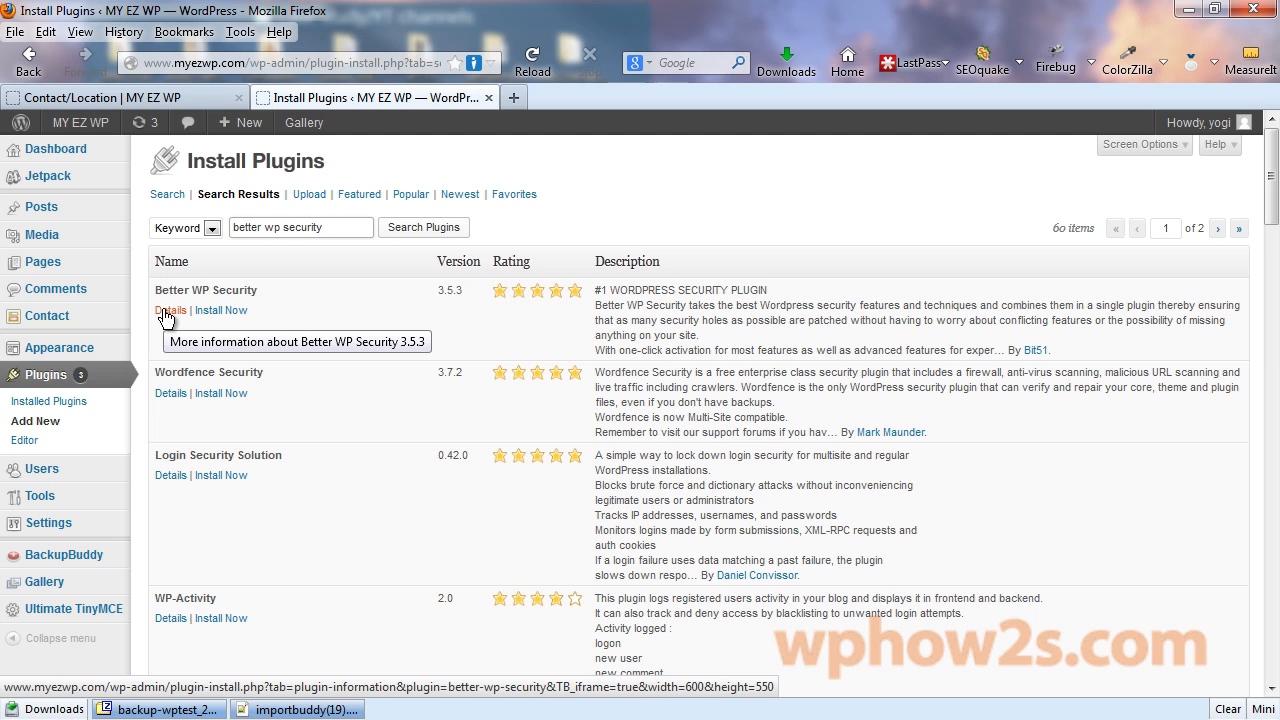
# Install Better WP Security 3.5.3 from its details view and activate it.
pyautogui.click(167, 314)
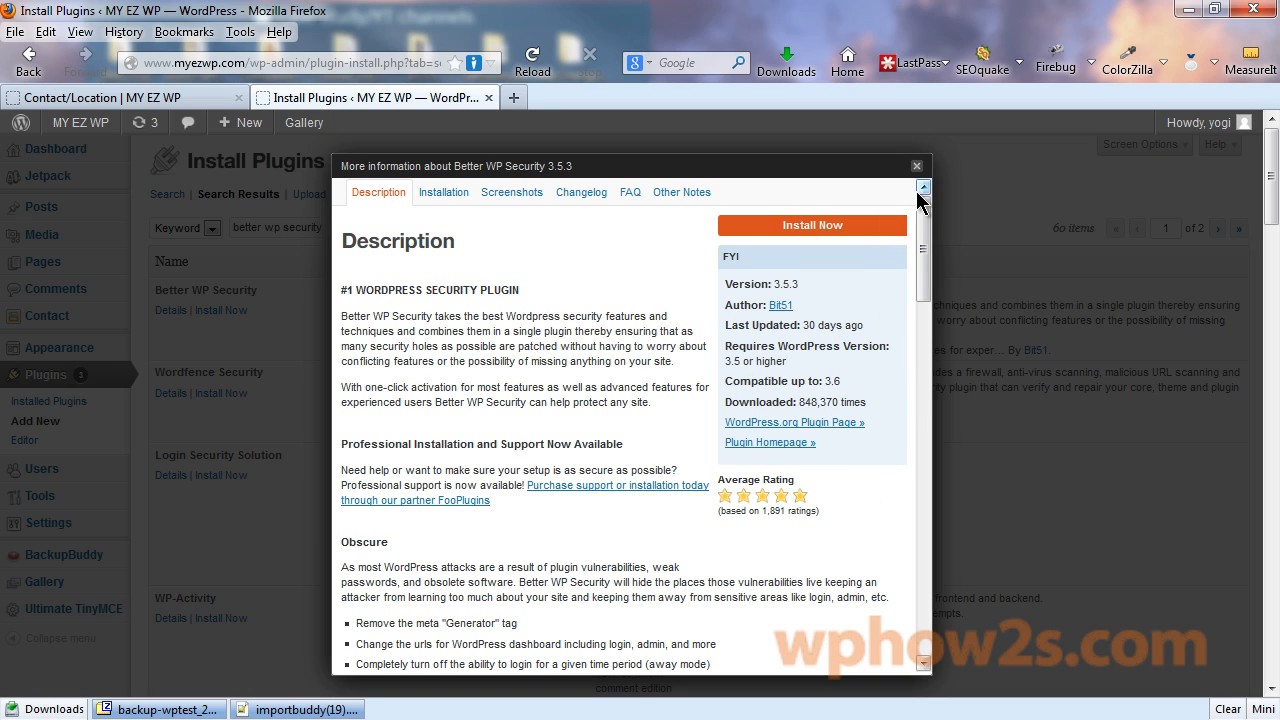
pyautogui.click(813, 226)
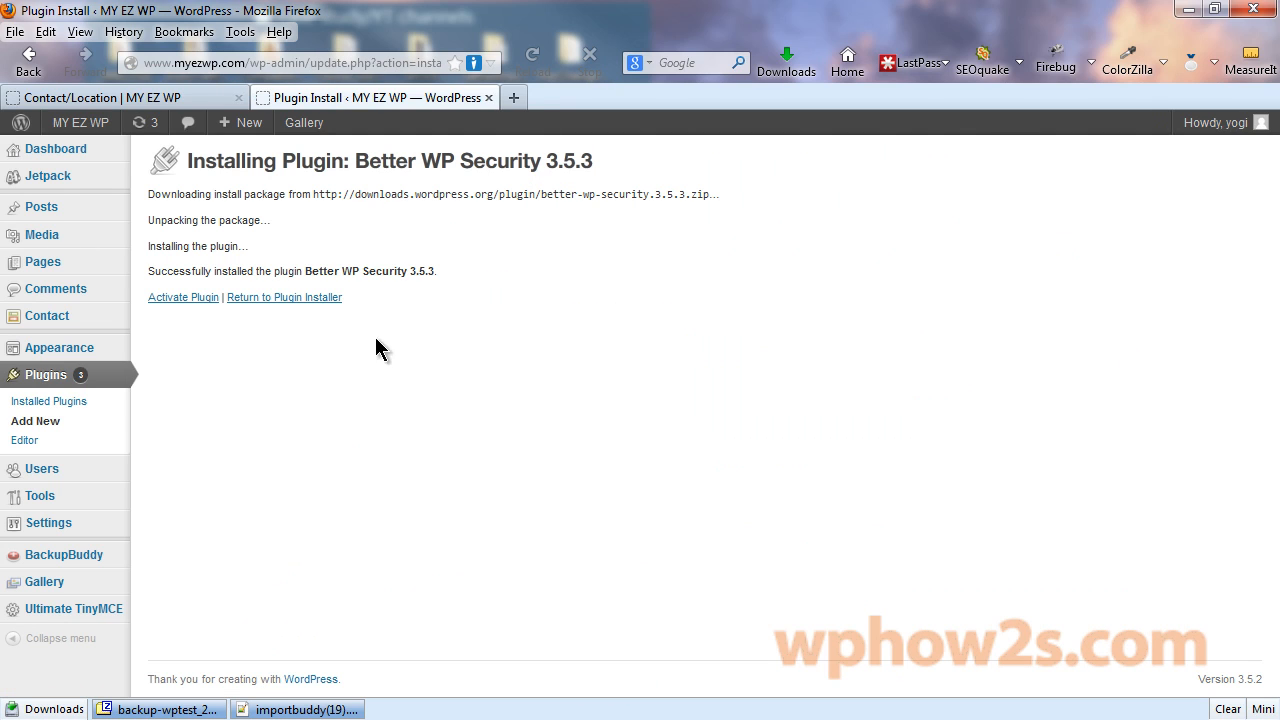
pyautogui.click(186, 297)
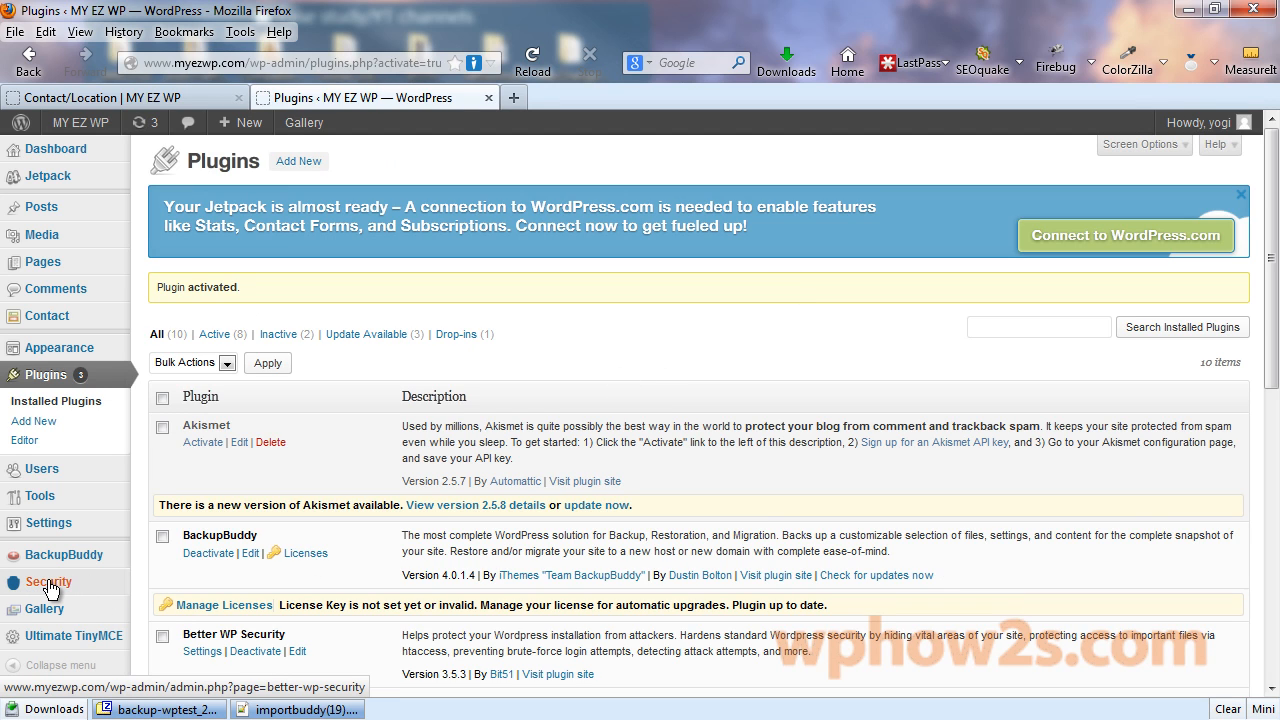
# Open the Security menu's Better WP Security page and create a database backup.
pyautogui.click(48, 584)
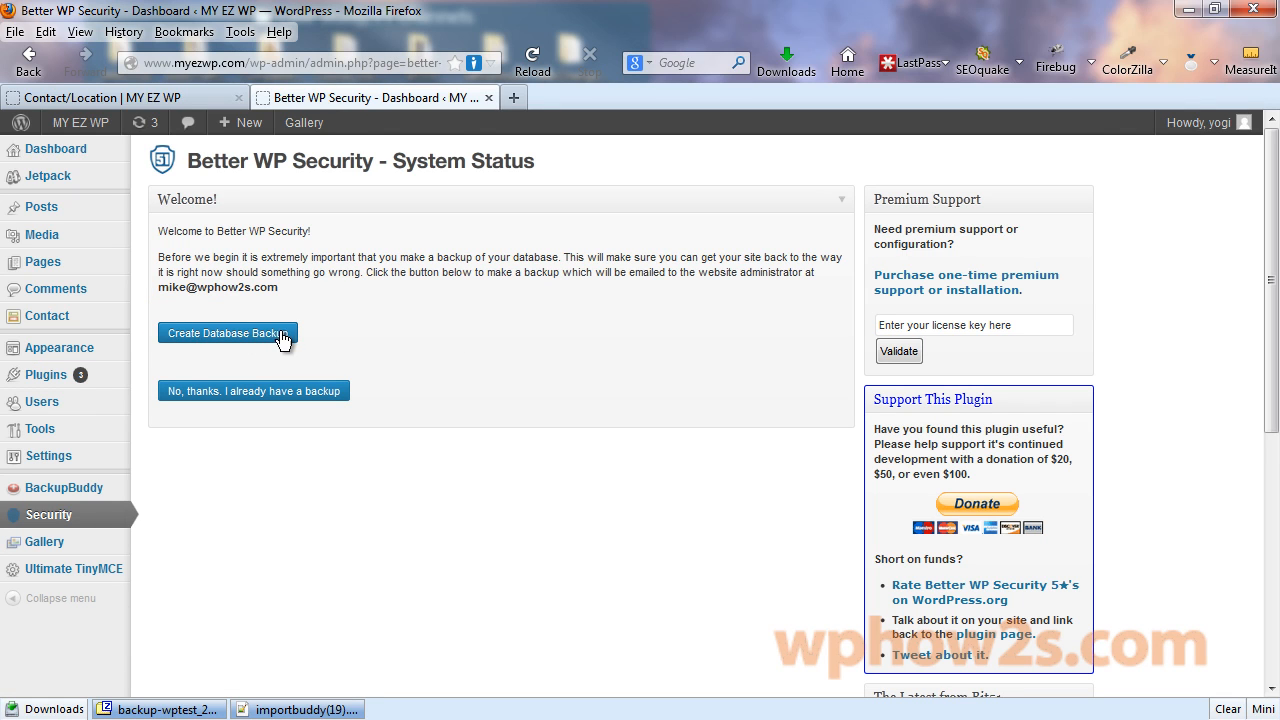
pyautogui.moveTo(57, 494)
pyautogui.click(210, 333)
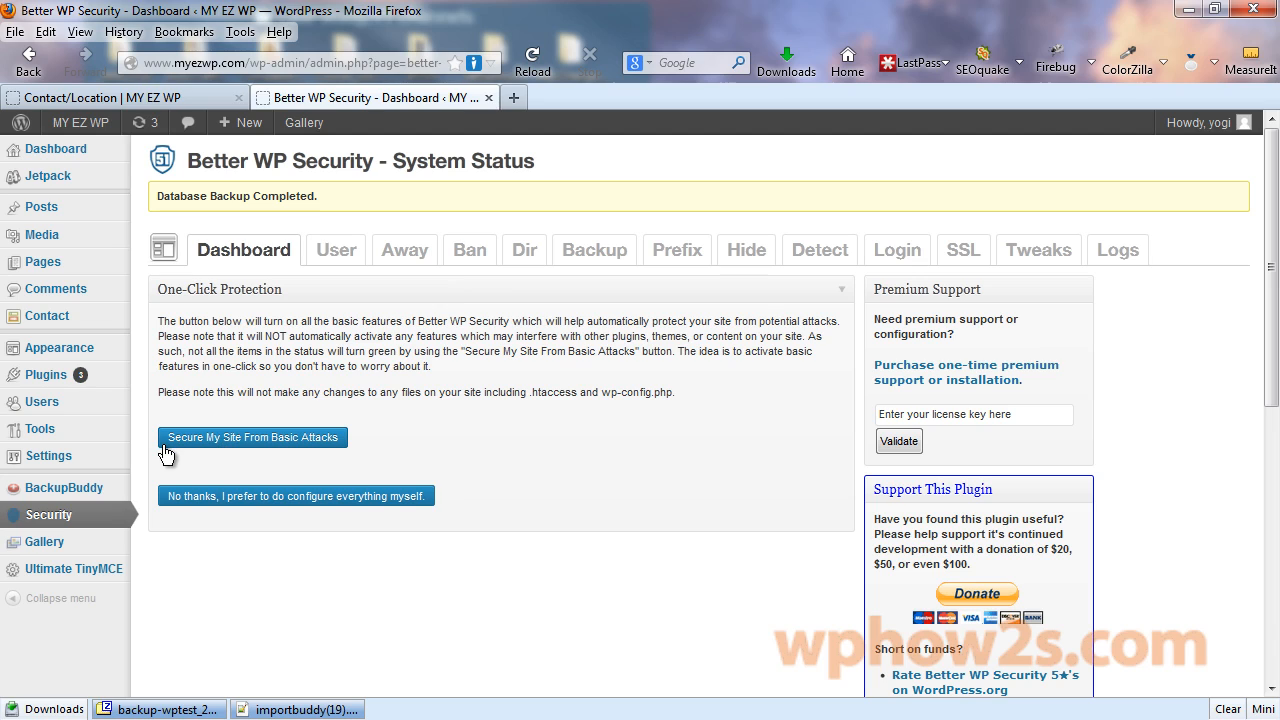
# Secure the site from basic attacks and save the Strong Password Role as Subscriber.
pyautogui.click(237, 454)
pyautogui.moveTo(1273, 169); pyautogui.dragTo(1275, 203)
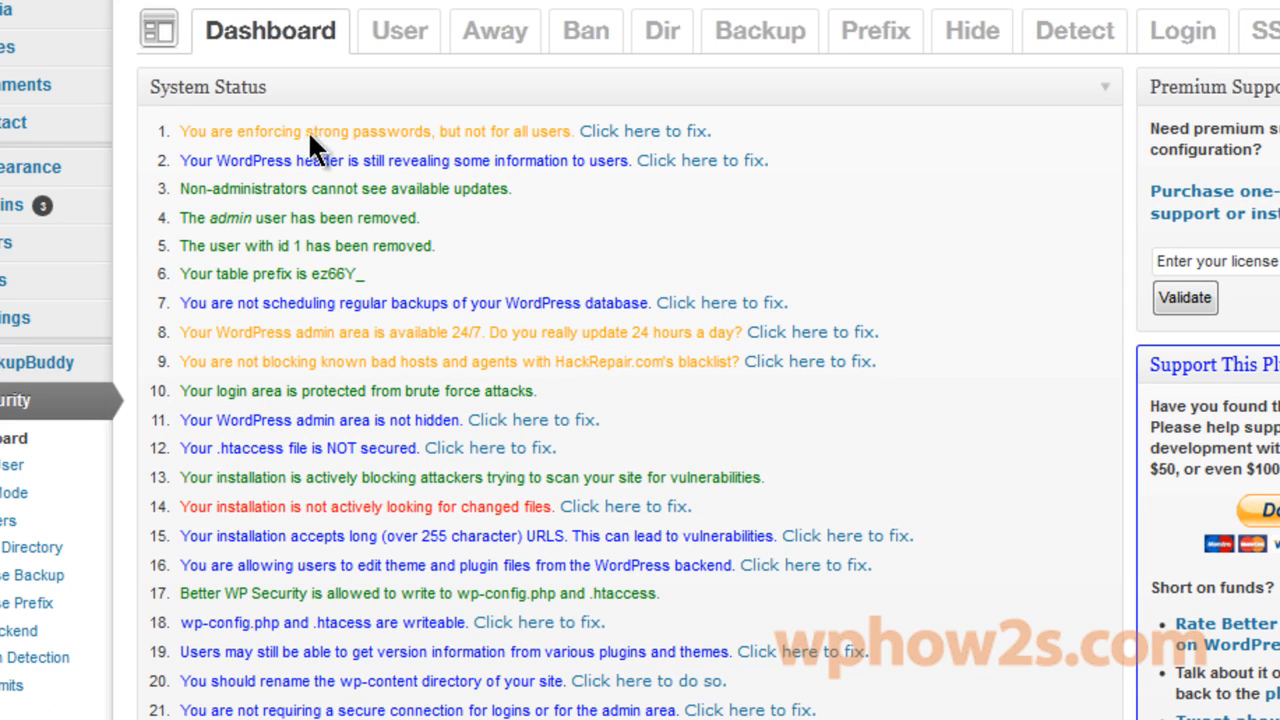
pyautogui.click(640, 140)
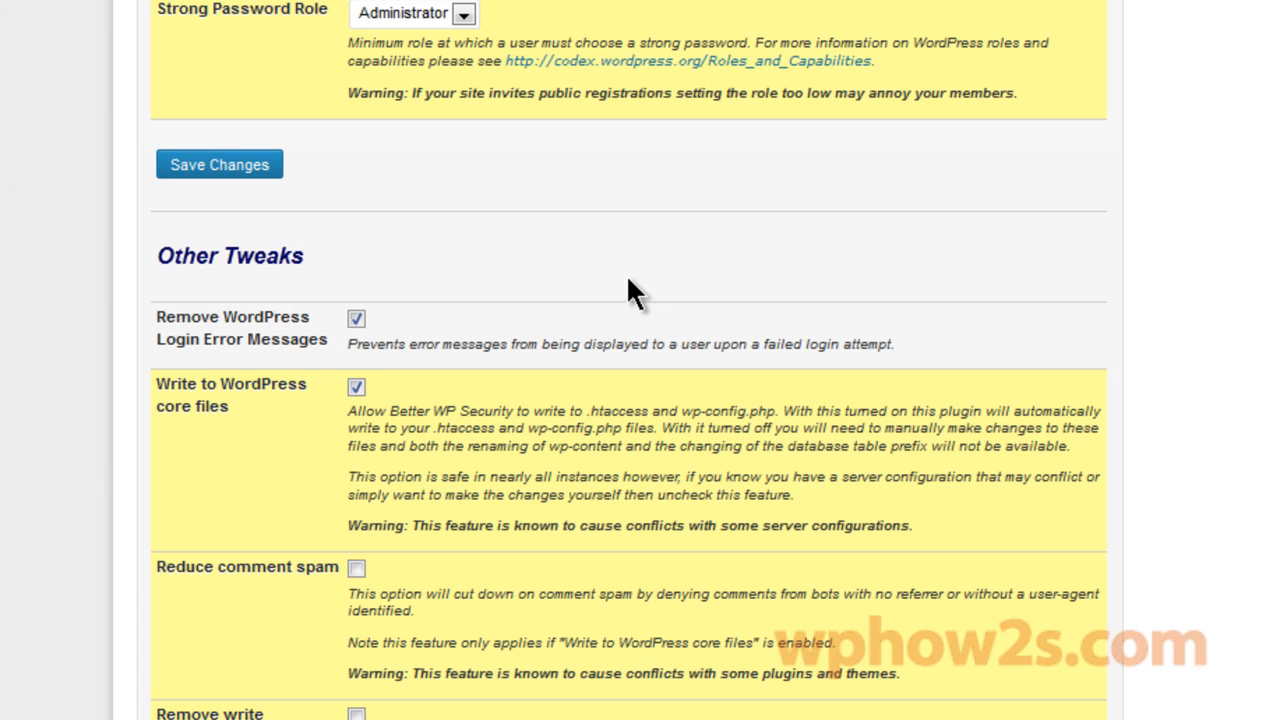
pyautogui.click(463, 14)
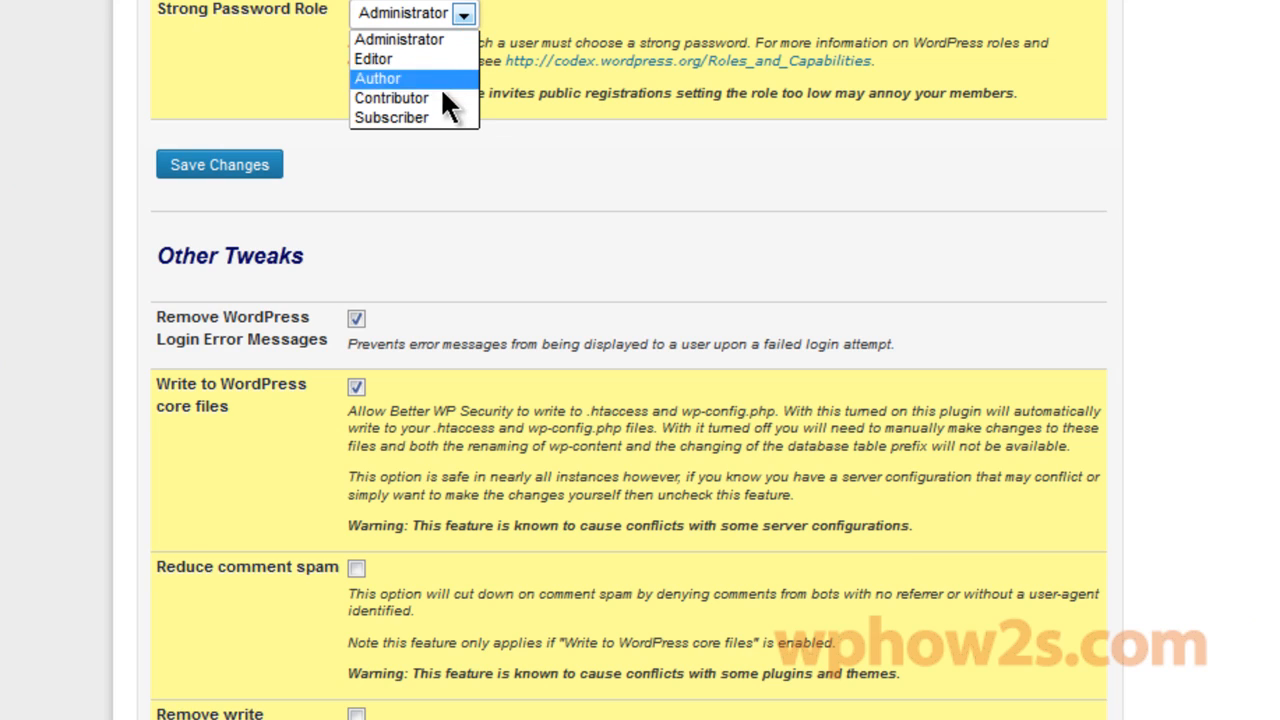
pyautogui.click(432, 116)
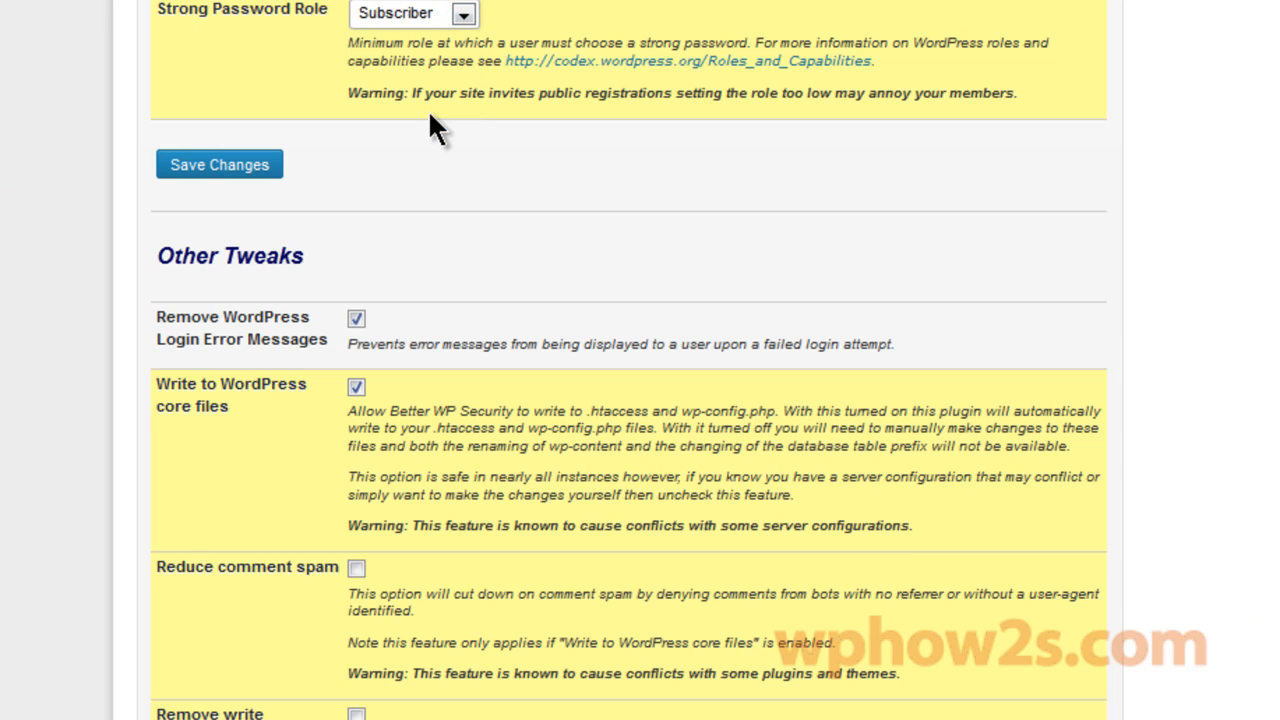
pyautogui.click(200, 167)
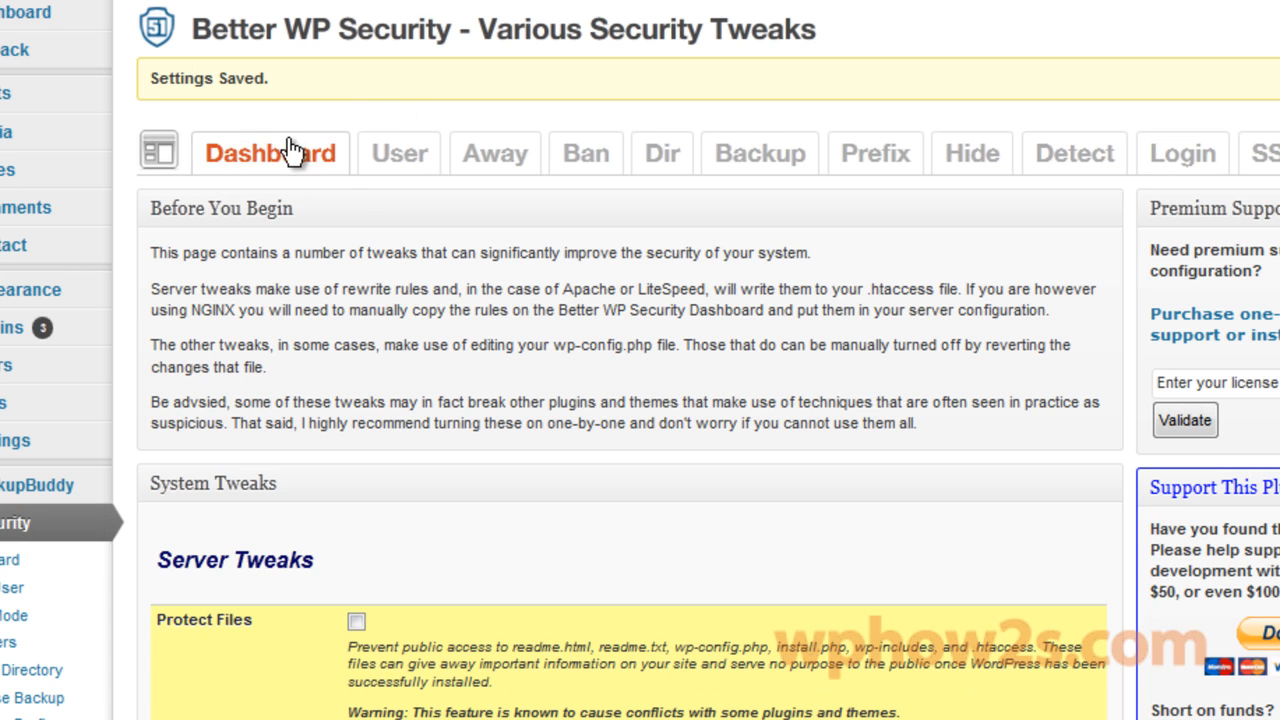
# Fix status item 14 by ticking Enable File Change Detection and saving the options.
pyautogui.click(297, 149)
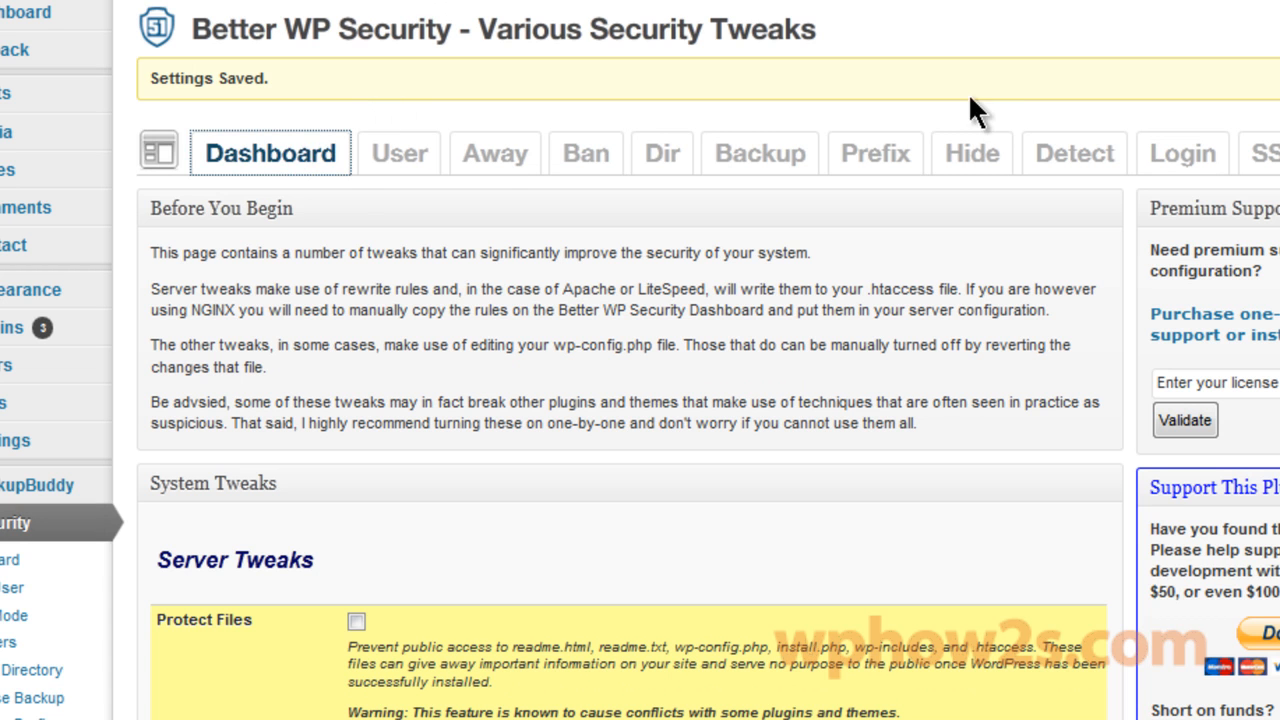
pyautogui.scroll(-3, 318, 243)
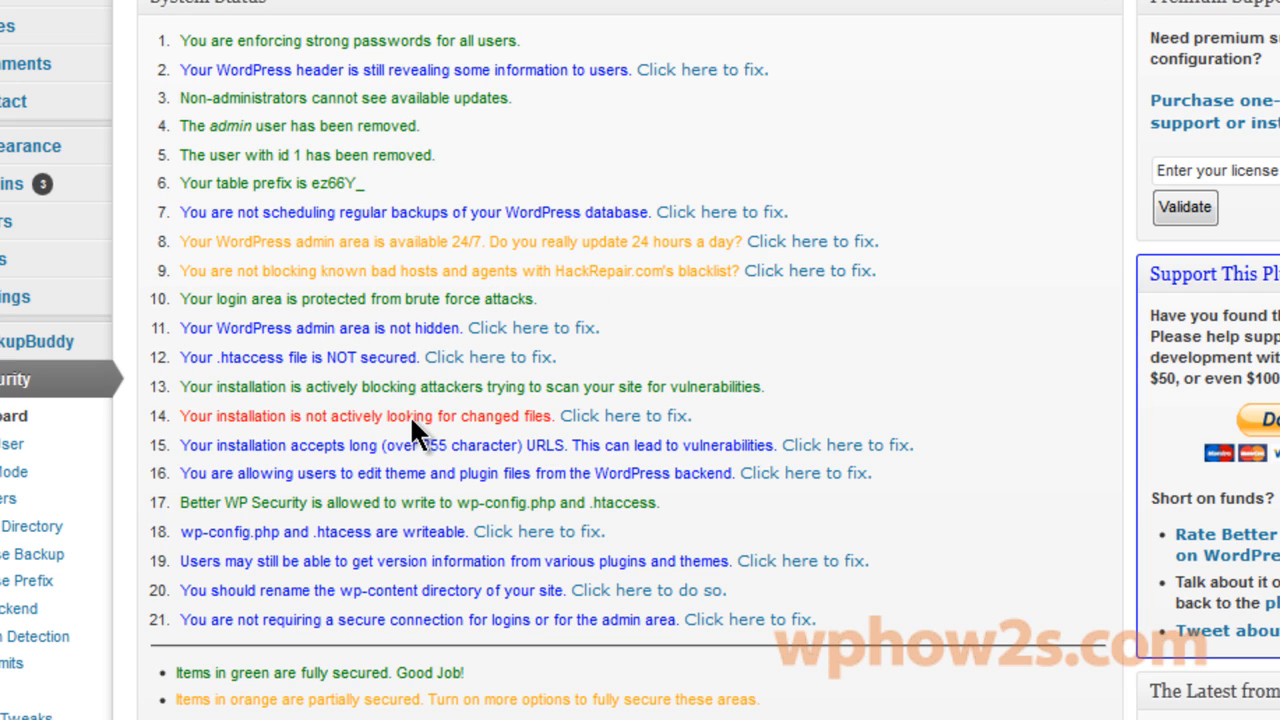
pyautogui.click(620, 420)
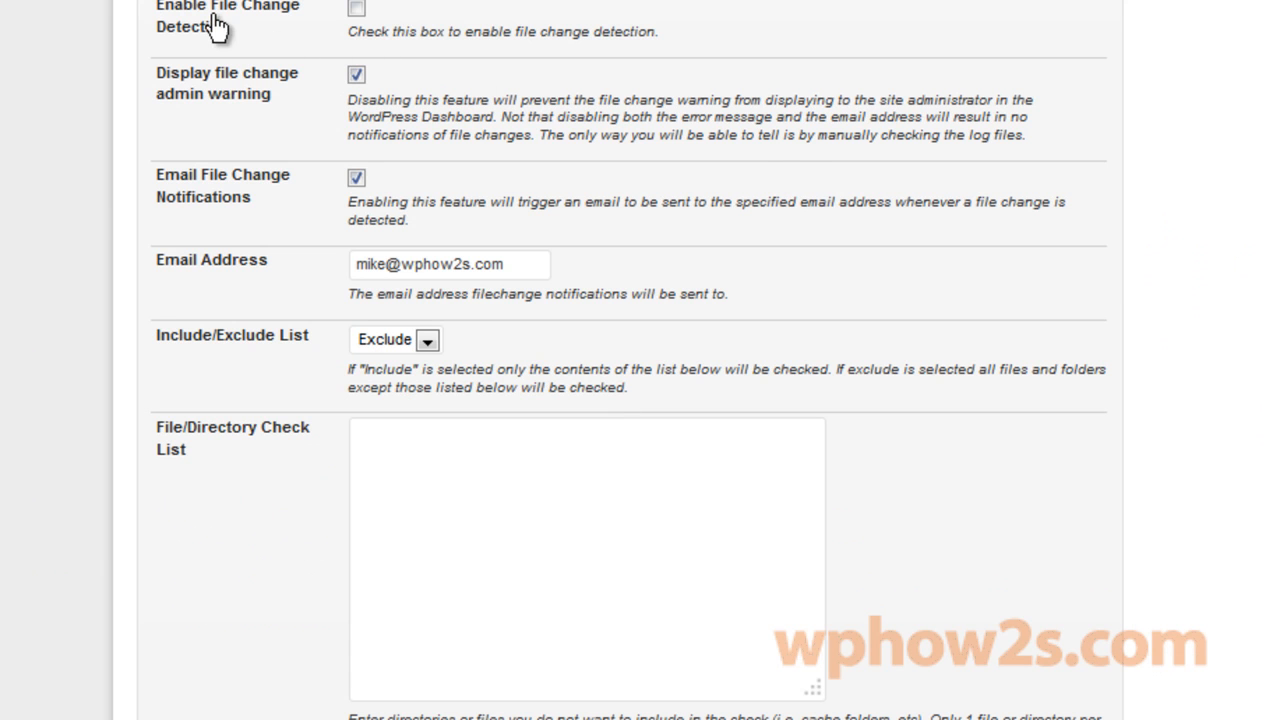
pyautogui.click(356, 8)
pyautogui.scroll(-3, 630, 400)
pyautogui.click(200, 638)
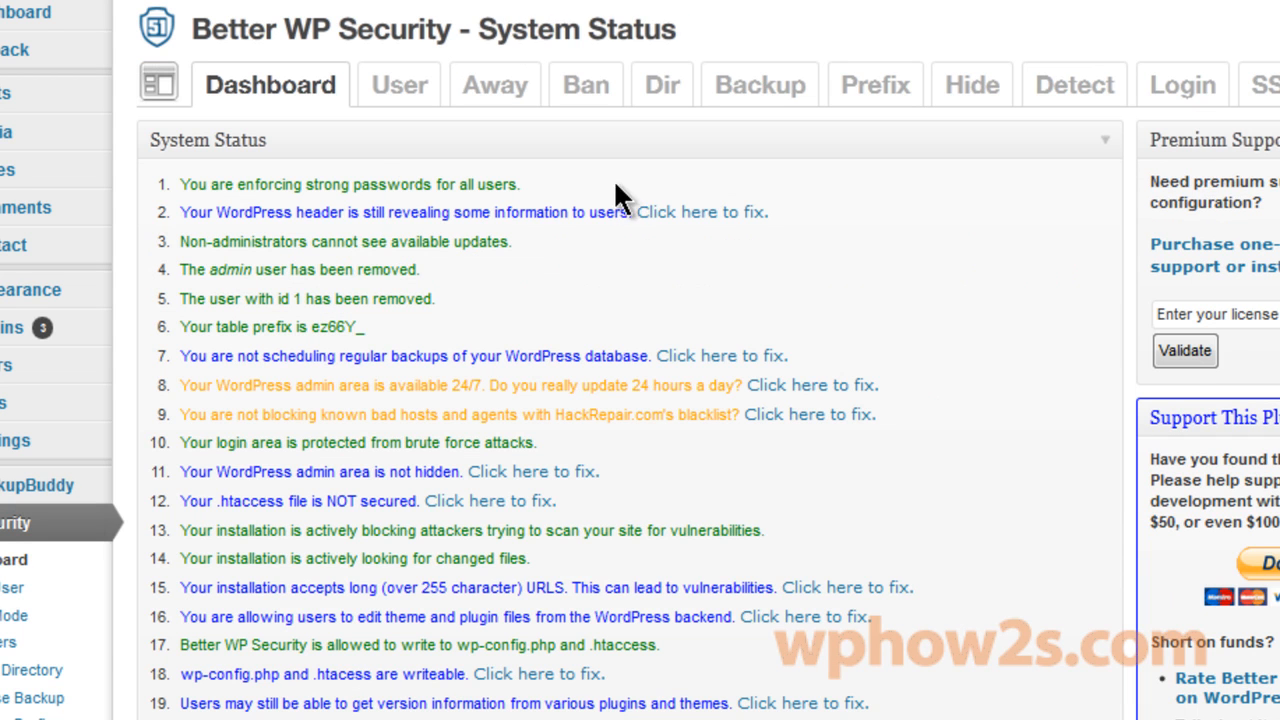
pyautogui.scroll(-5, 630, 400)
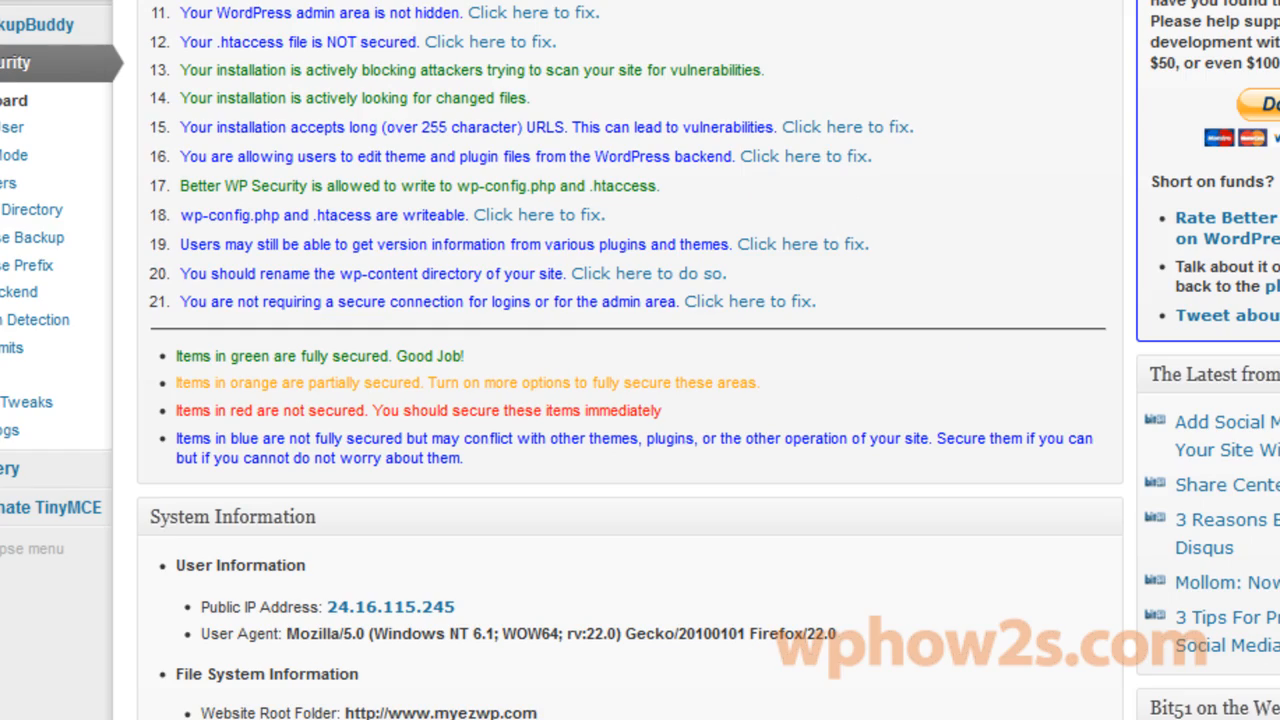
pyautogui.scroll(5, 640, 360)
pyautogui.scroll(-3, 640, 360)
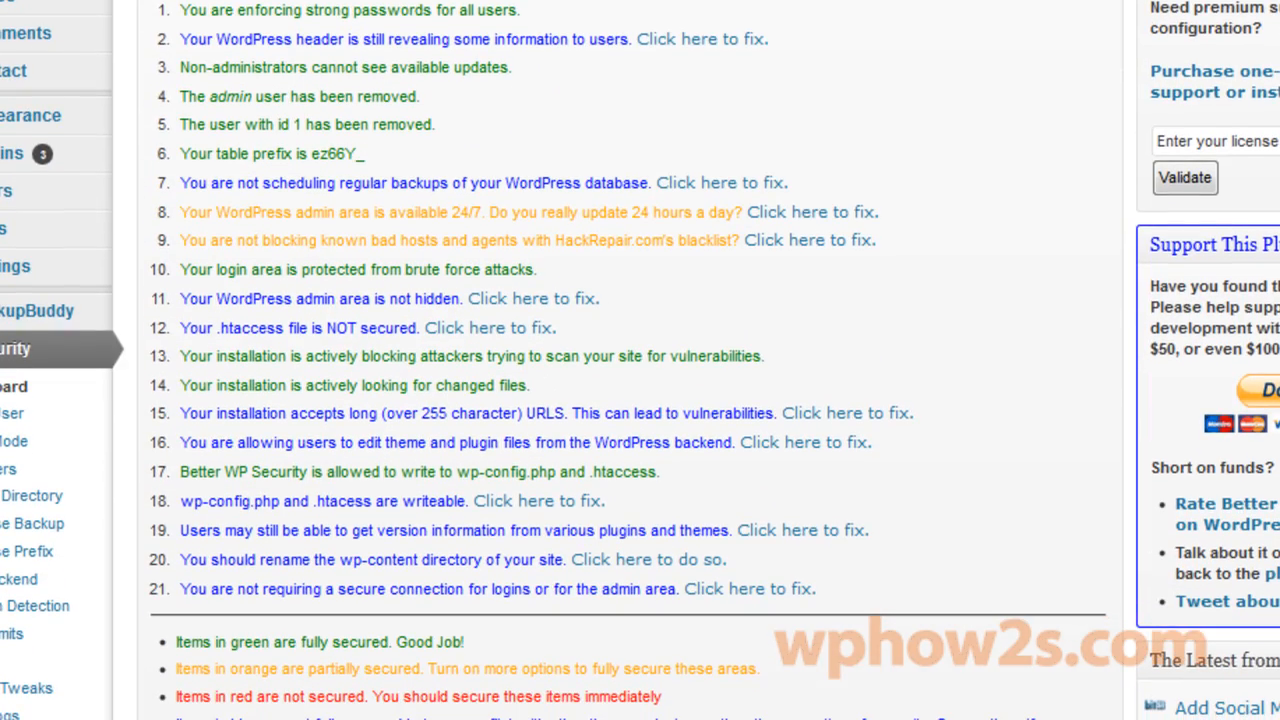
pyautogui.scroll(1, 754, 195)
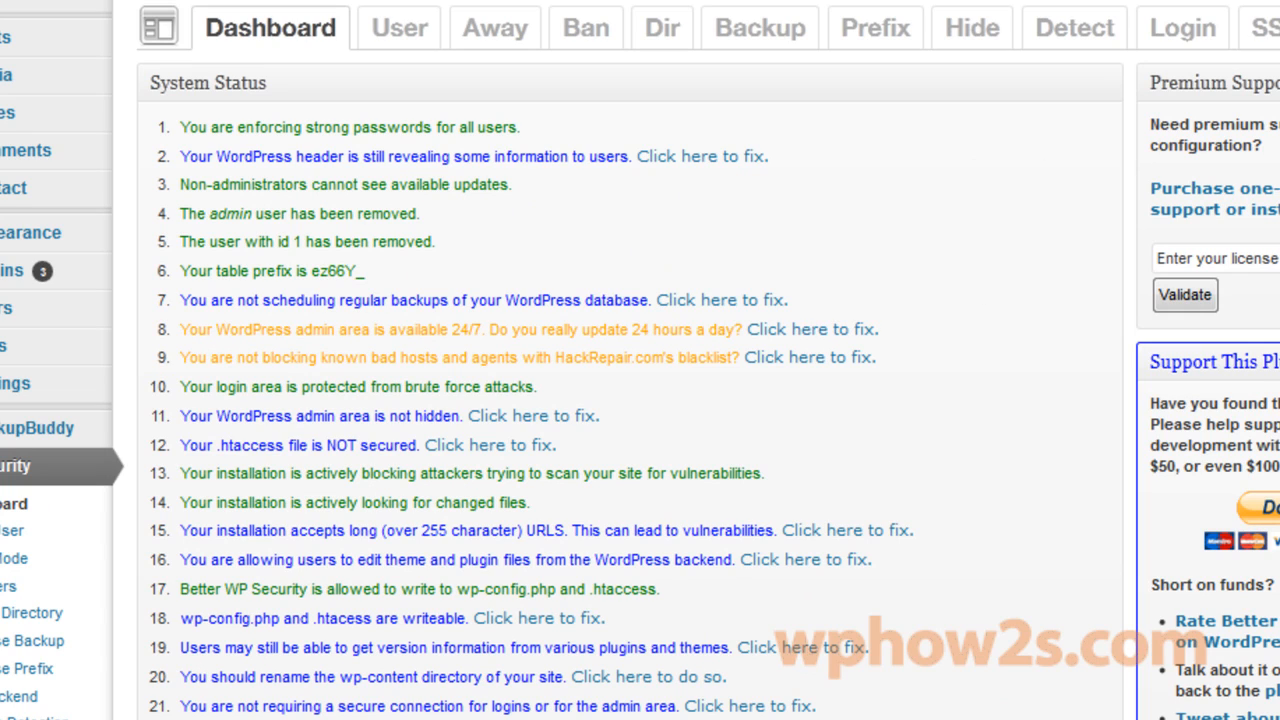
pyautogui.scroll(-2, 640, 360)
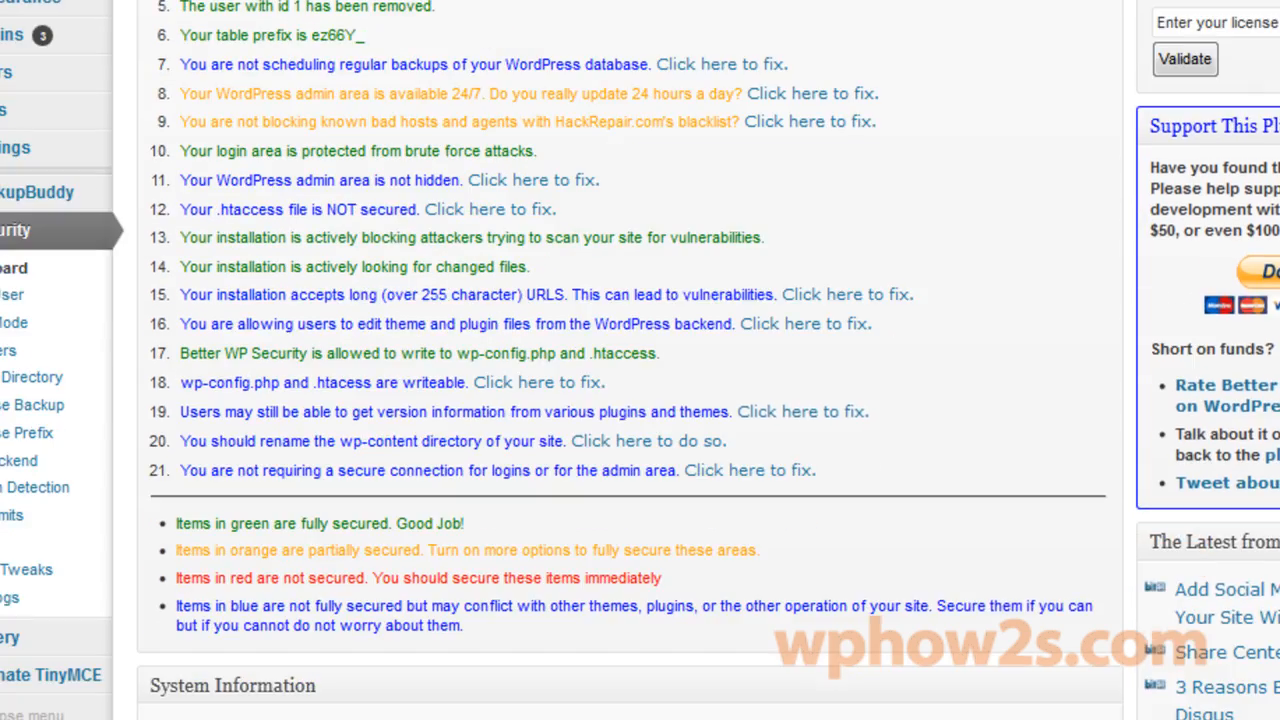
pyautogui.scroll(3, 640, 360)
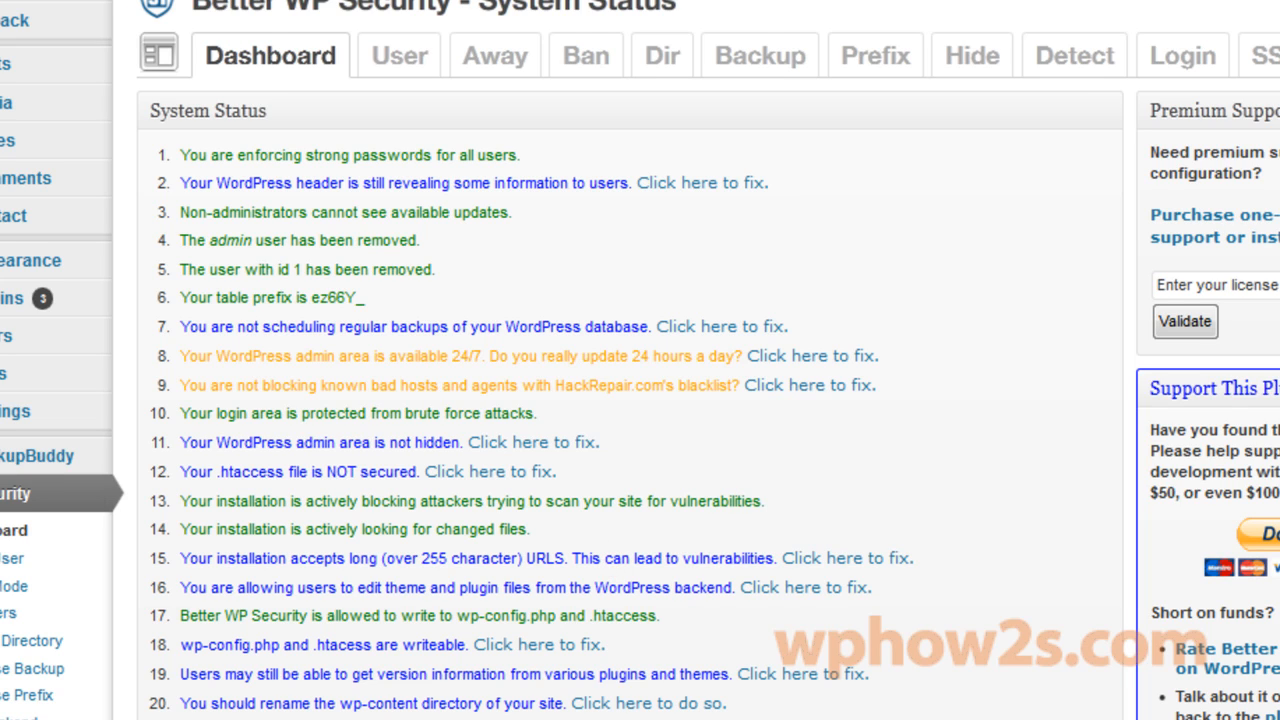
pyautogui.scroll(1, 640, 360)
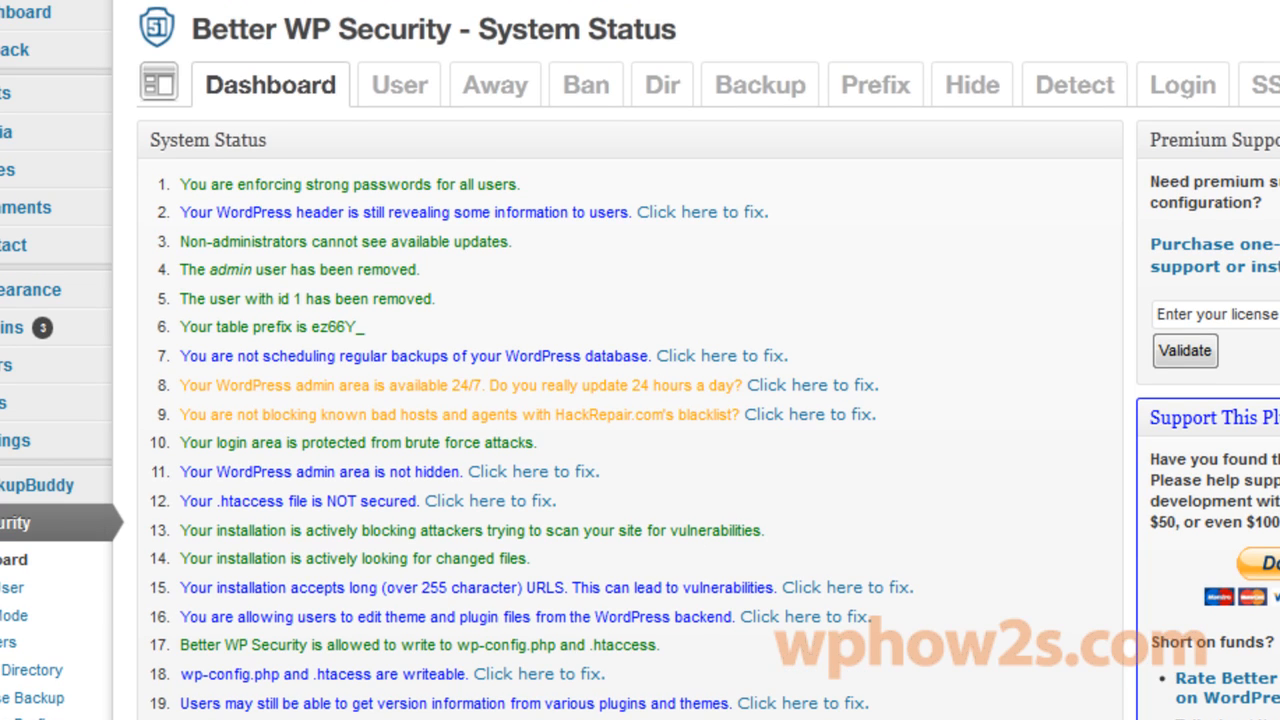